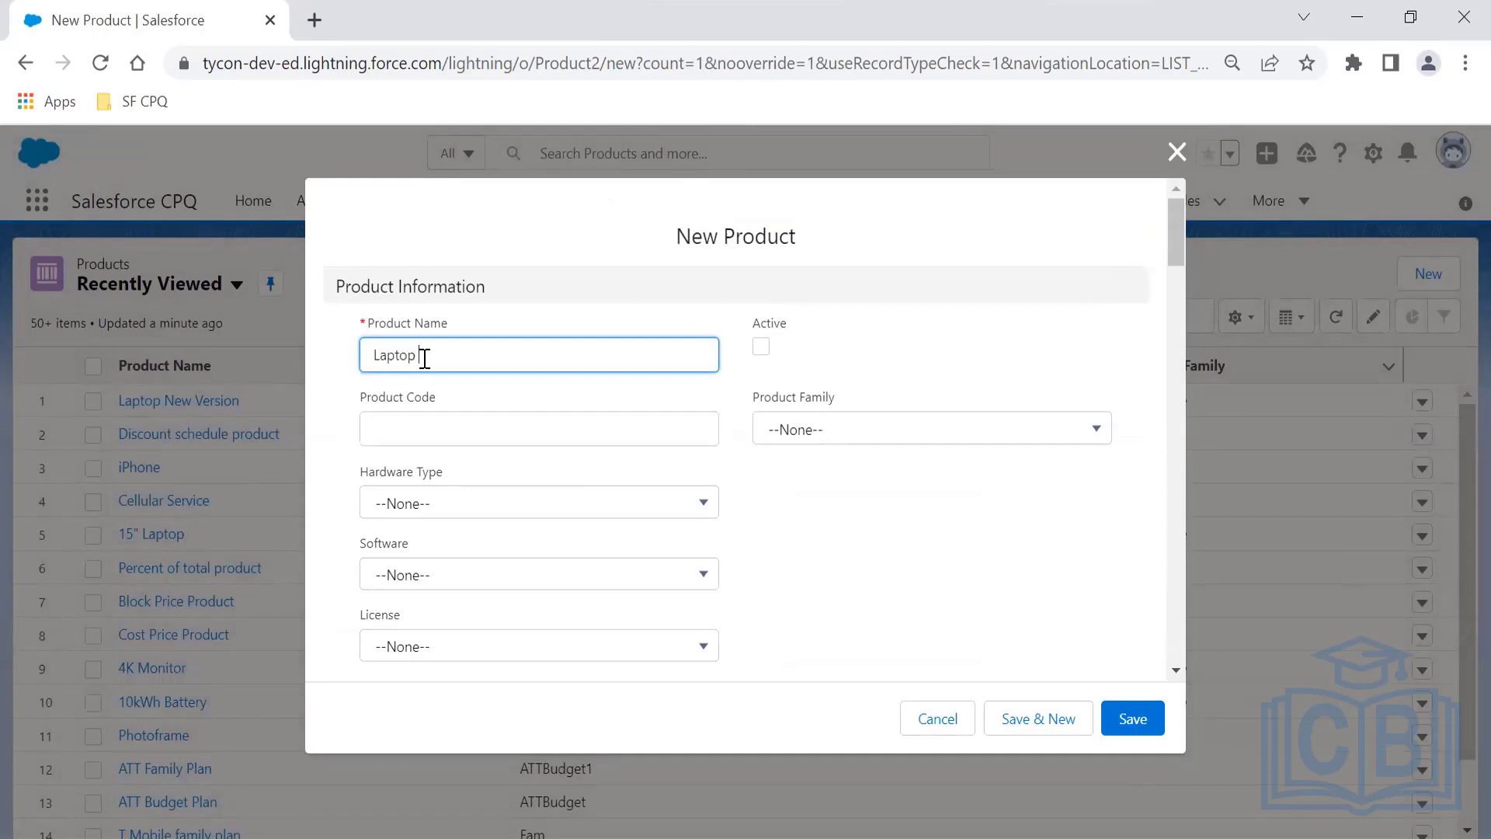
- Name the new product "Laptop 25inch test" and enter Lap25 as its product code
text(15)
text(inch )
text(e)
key(BackSpace)
text(test)
click(442, 428)
text(L)
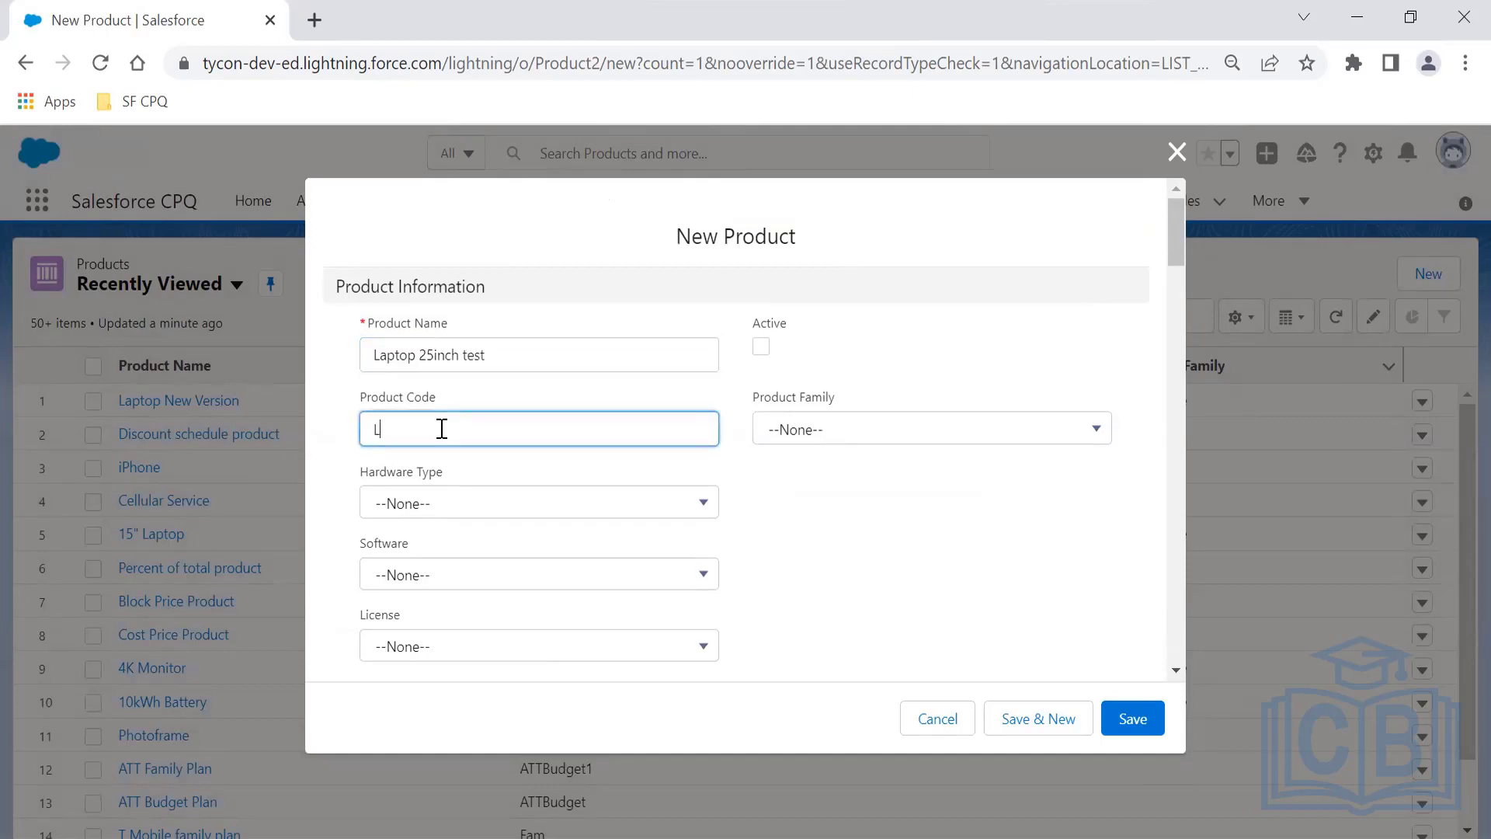
text(ap25)
- Mark the new product as active and set its product family to Hardware
click(759, 351)
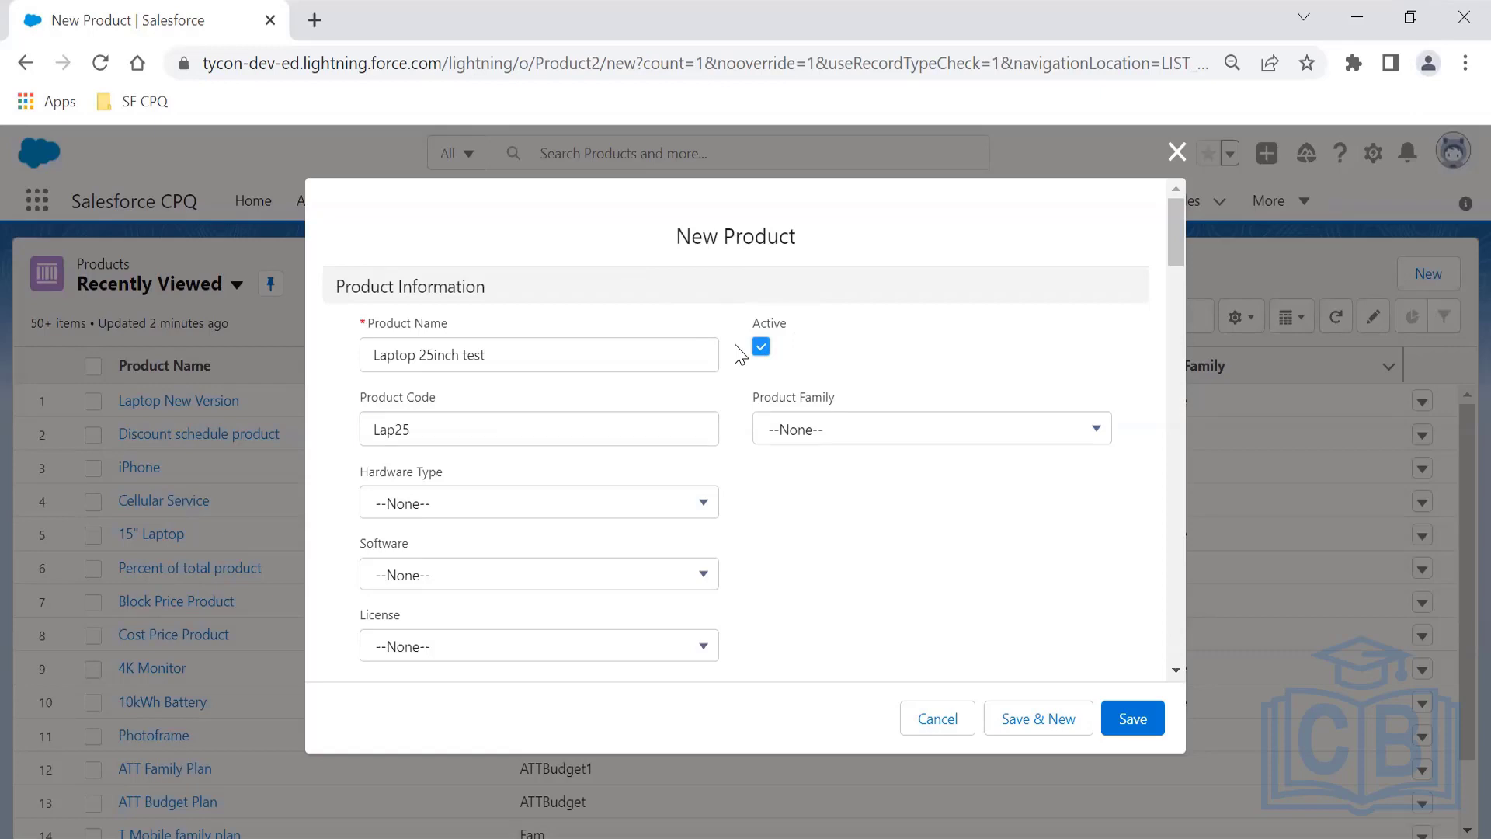
click(808, 447)
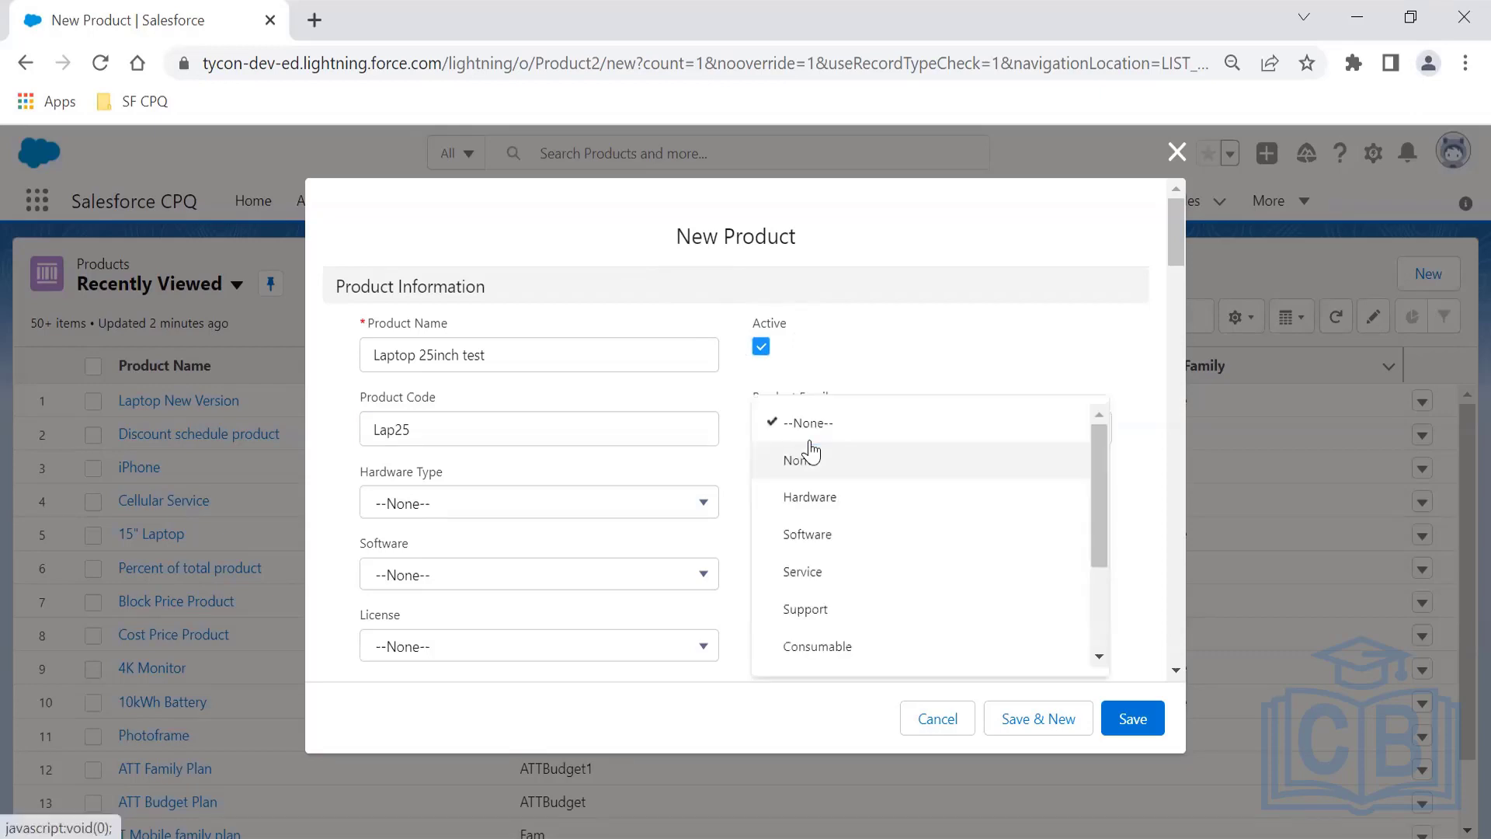
click(967, 521)
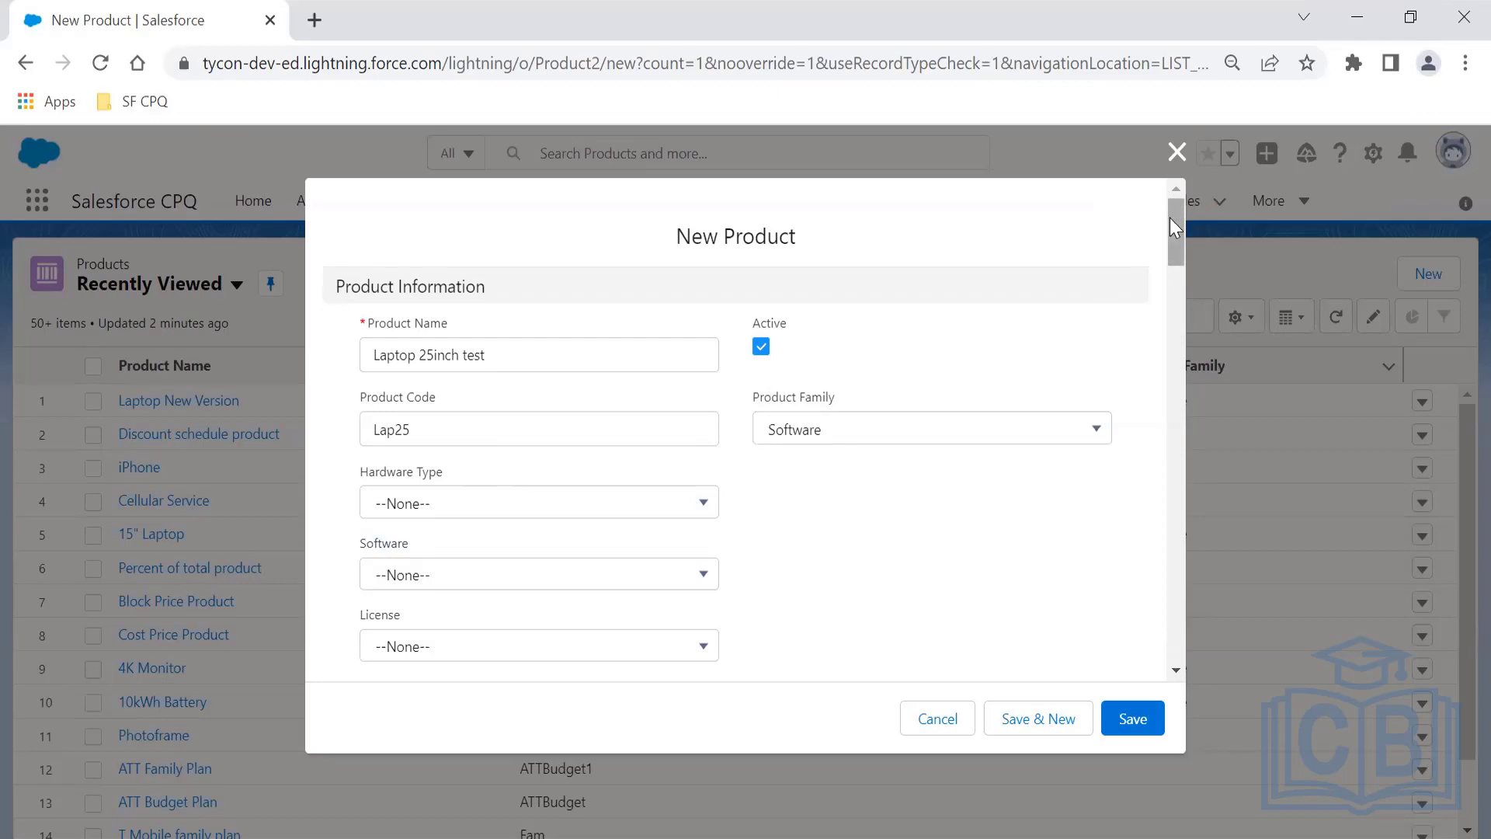
drag(1171, 219, 1172, 230)
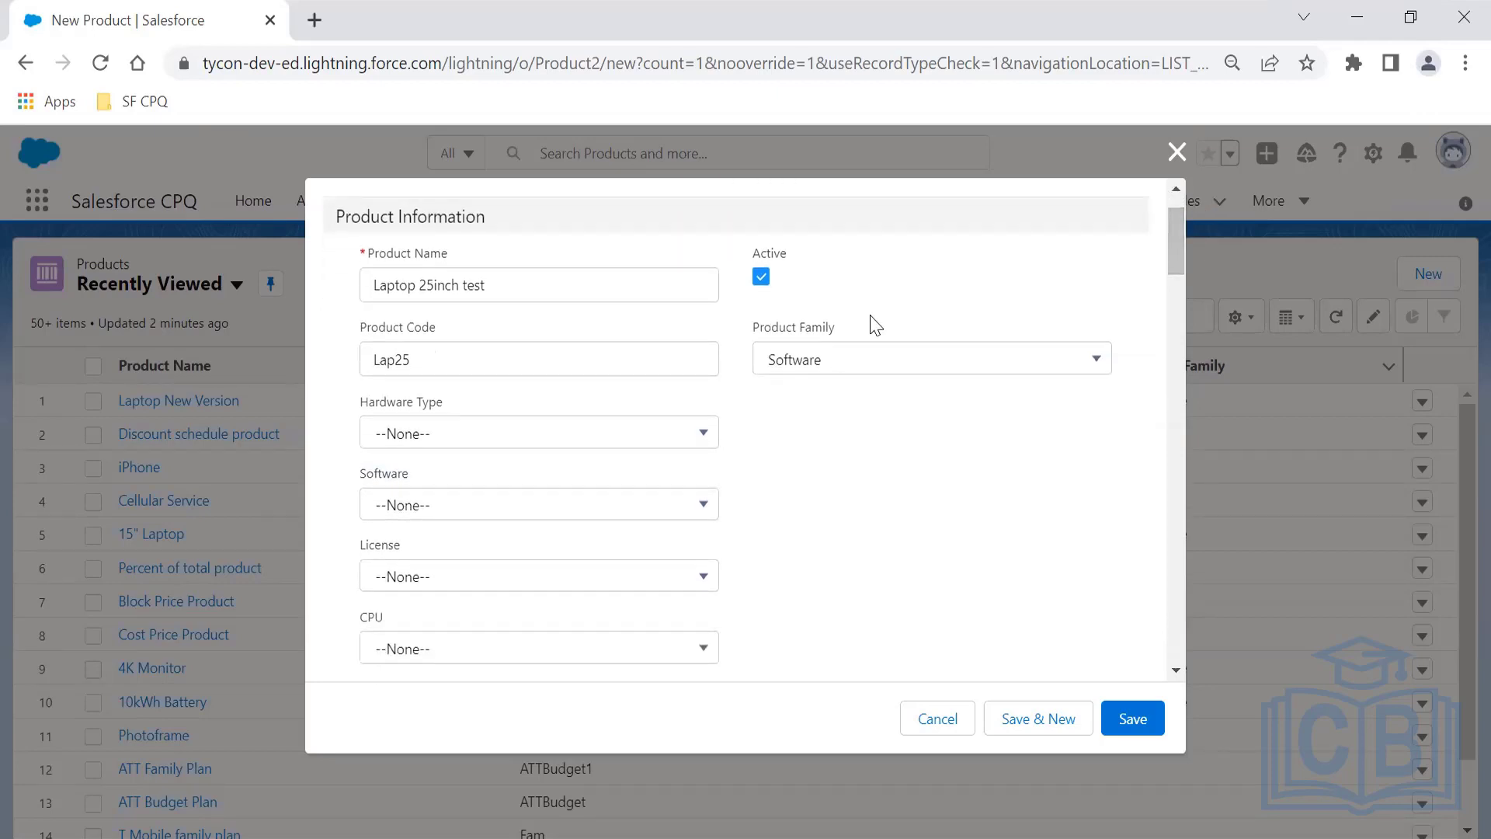
click(853, 360)
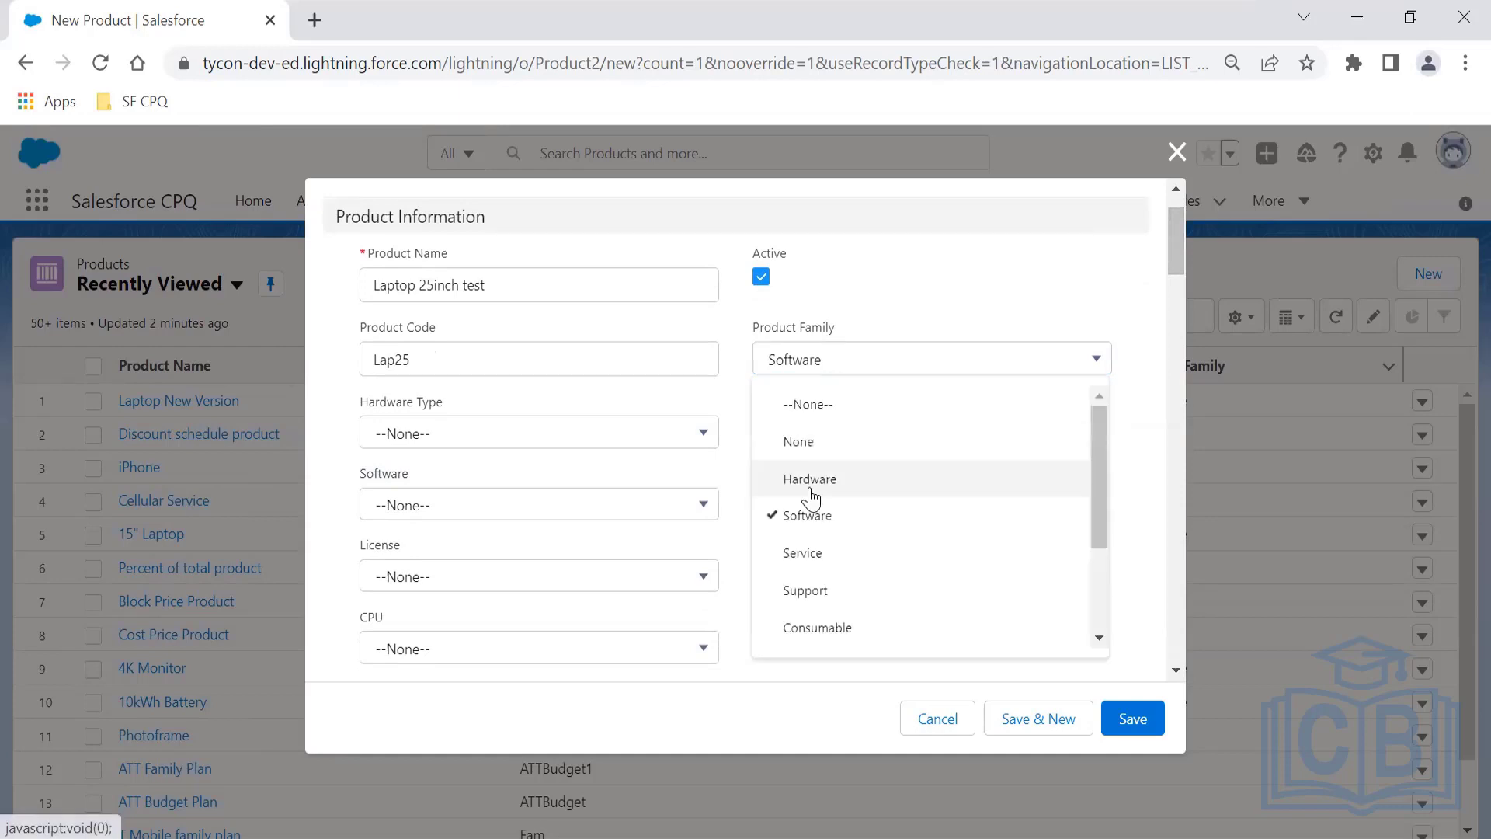
click(811, 495)
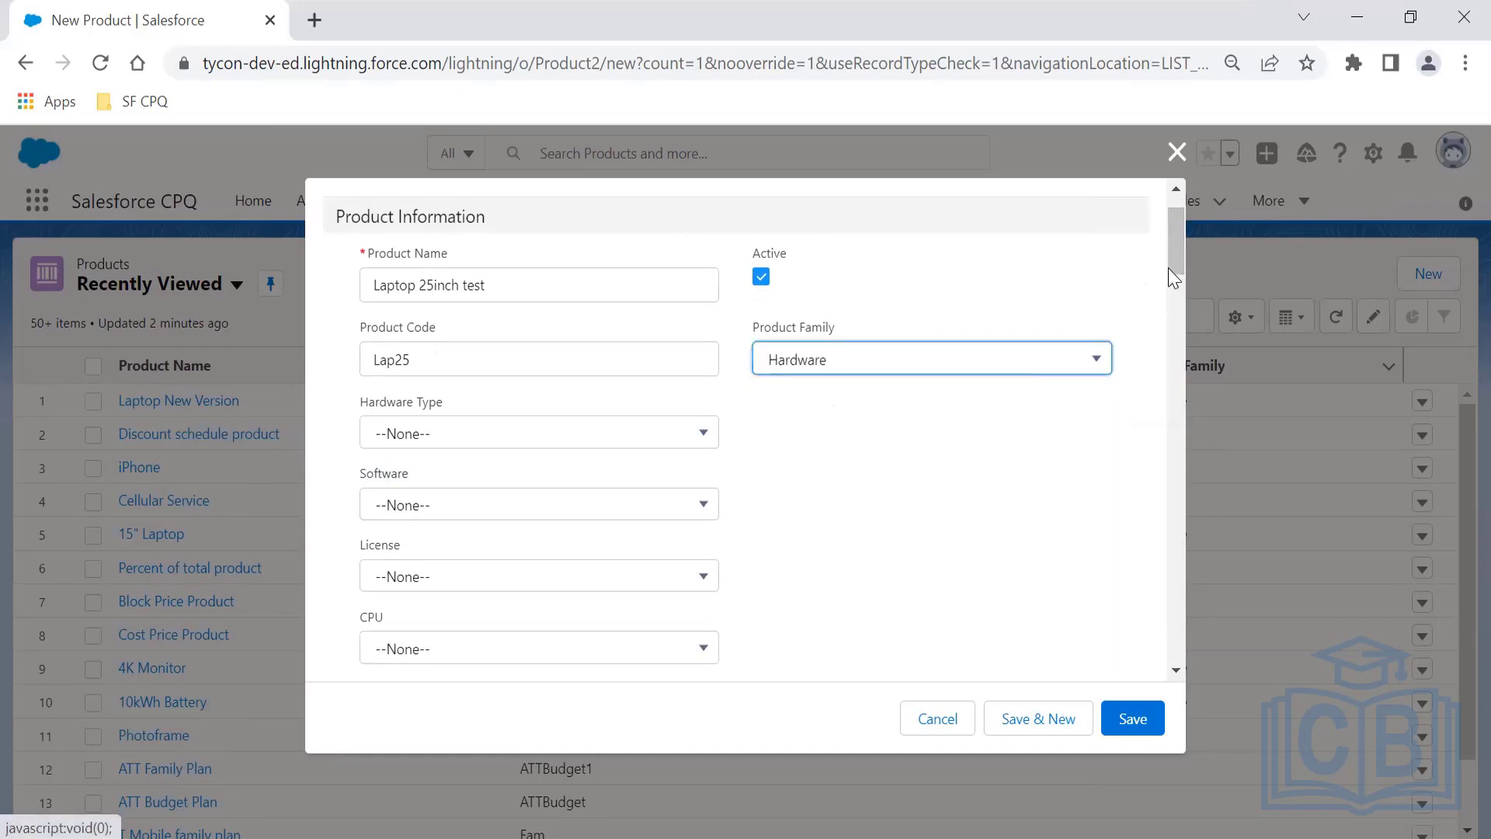
- Look through the remaining product fields and save the new product with their defaults
scroll(1173, 276, down, 1)
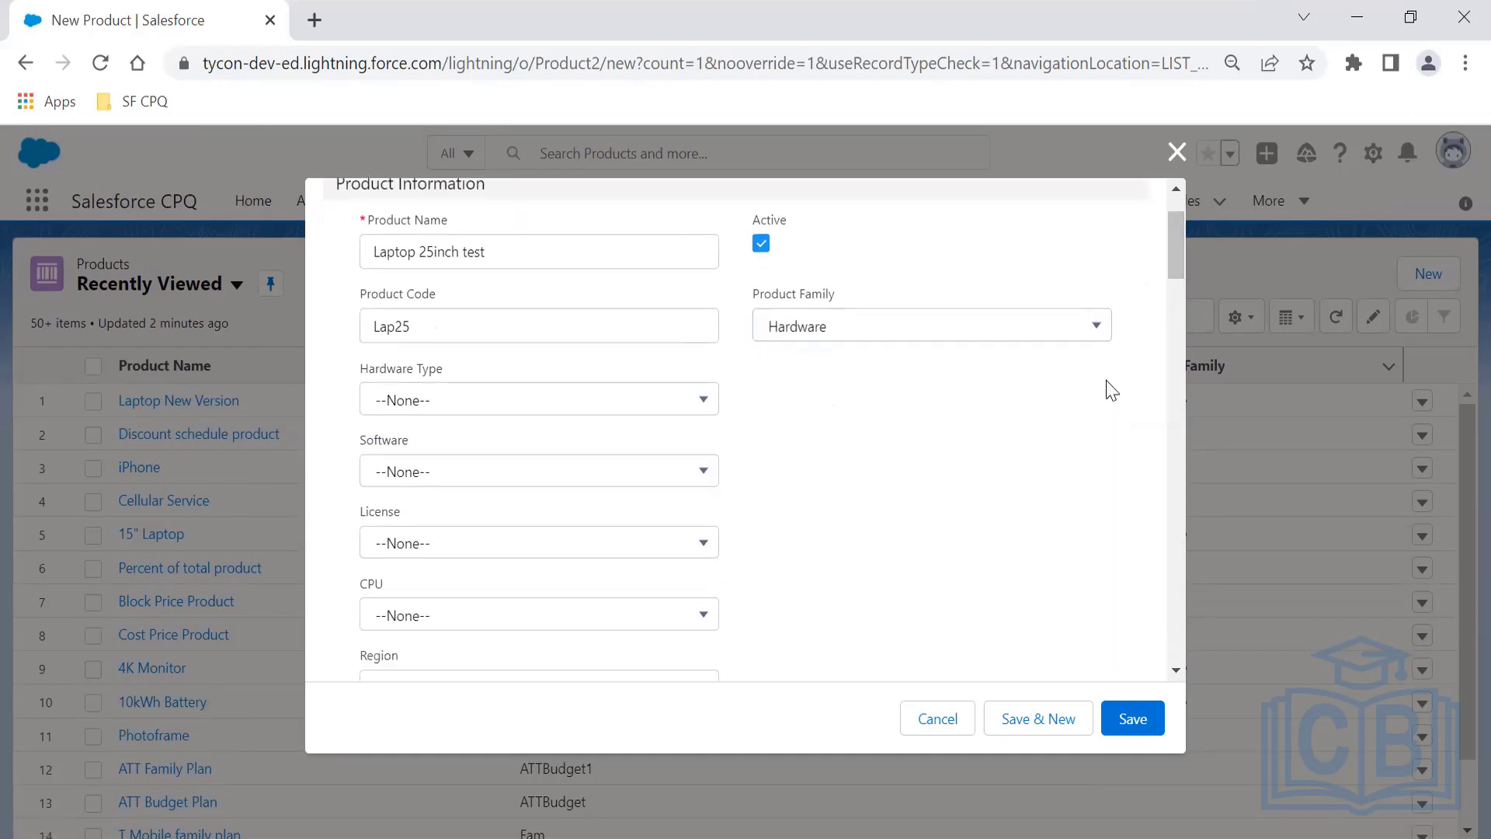
scroll(1173, 285, down, 8)
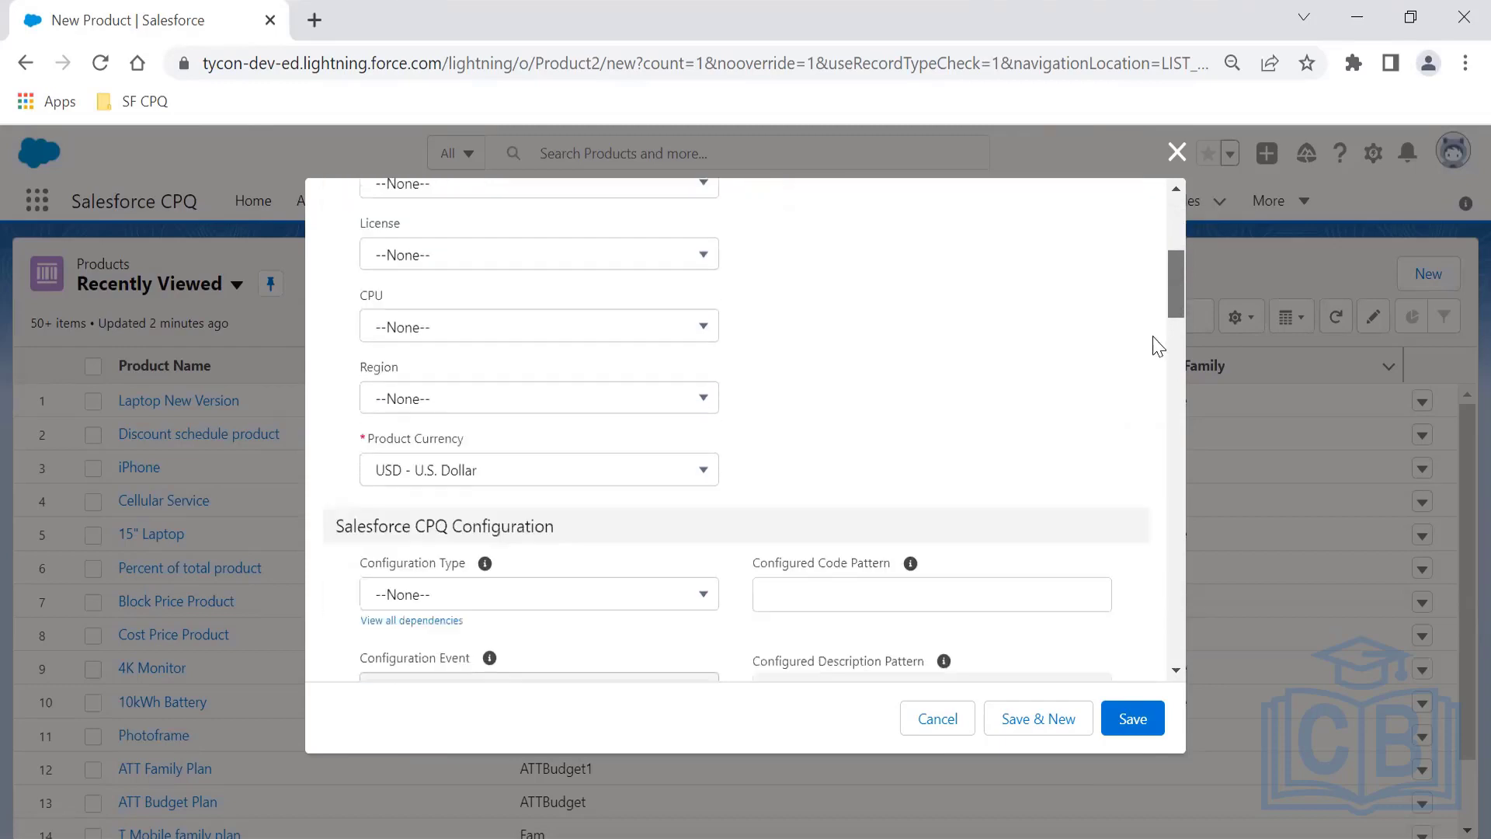
scroll(1157, 347, down, 8)
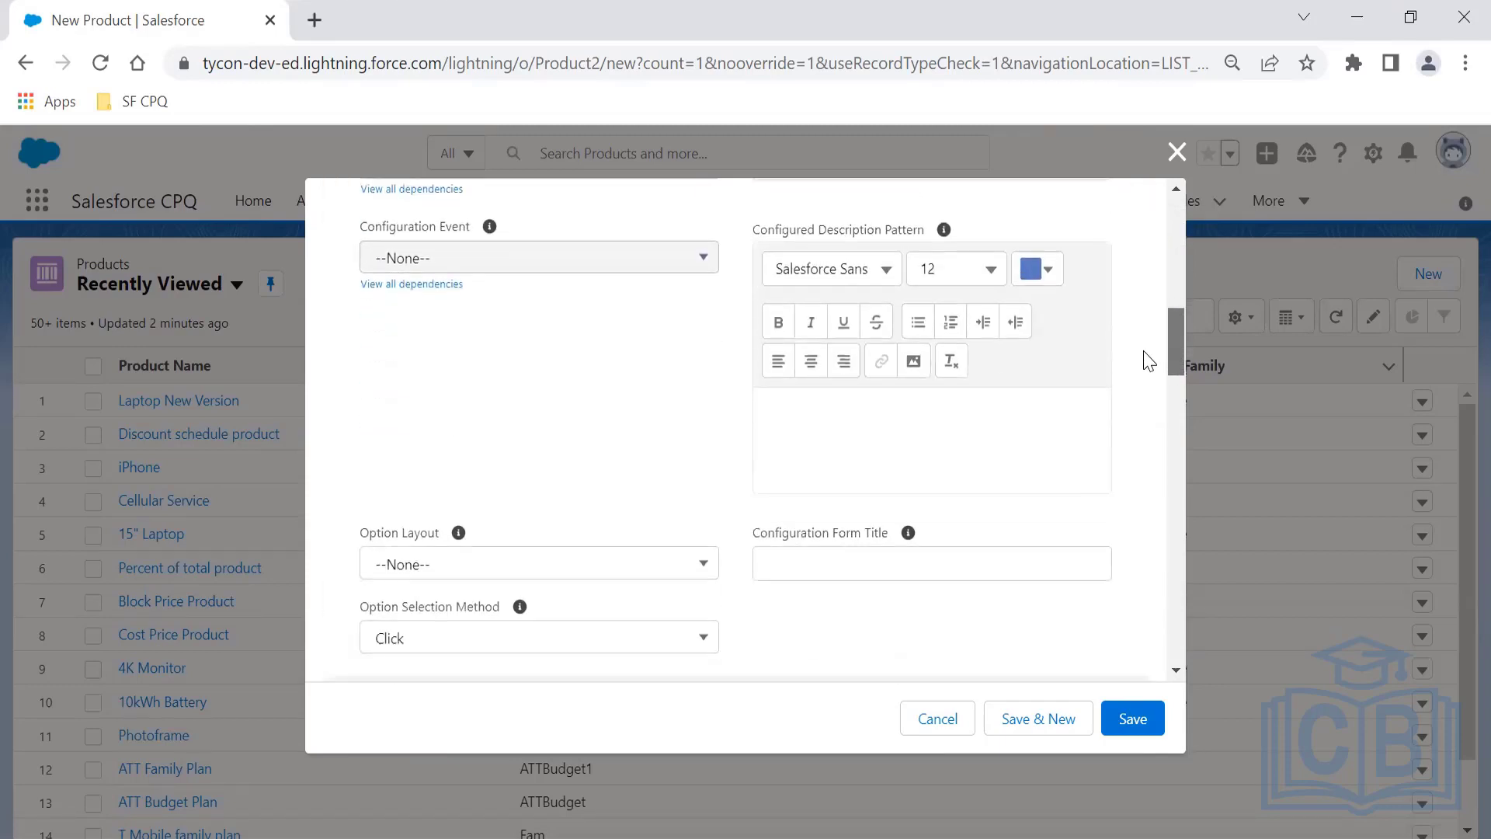
scroll(1115, 451, down, 4)
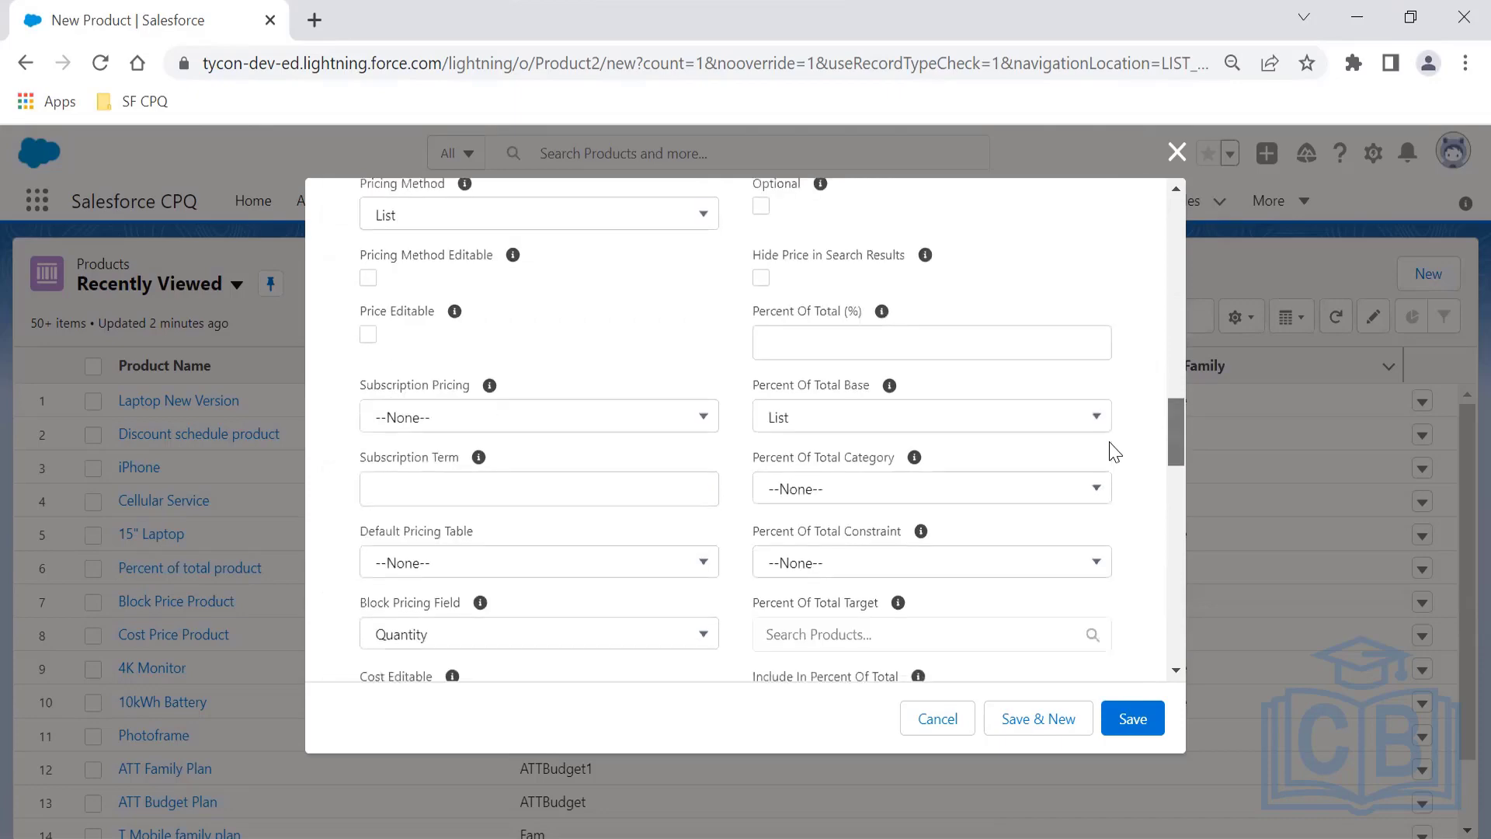
scroll(1121, 447, up, 2)
scroll(1119, 476, down, 15)
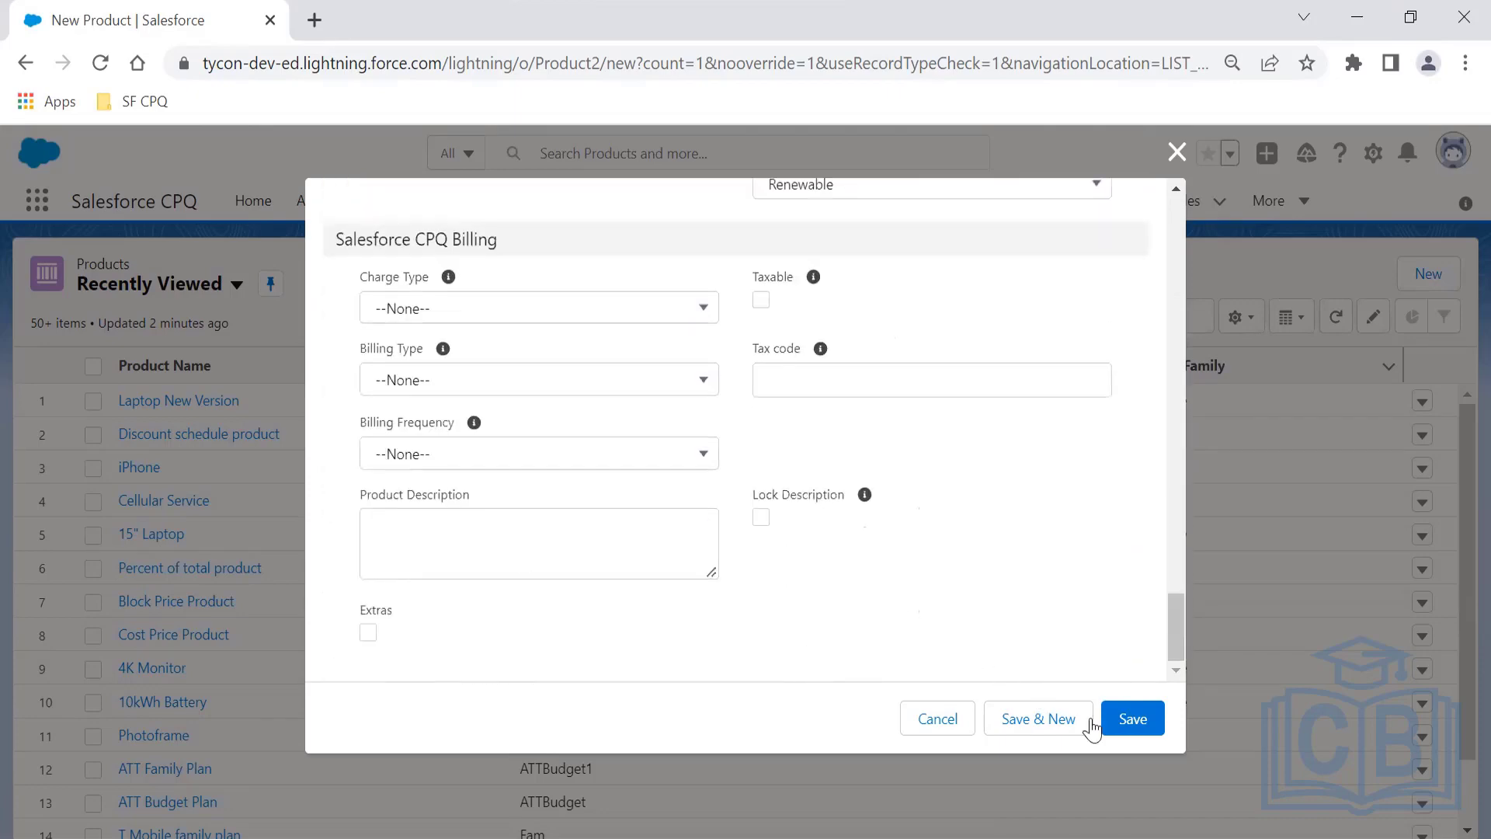
click(1119, 727)
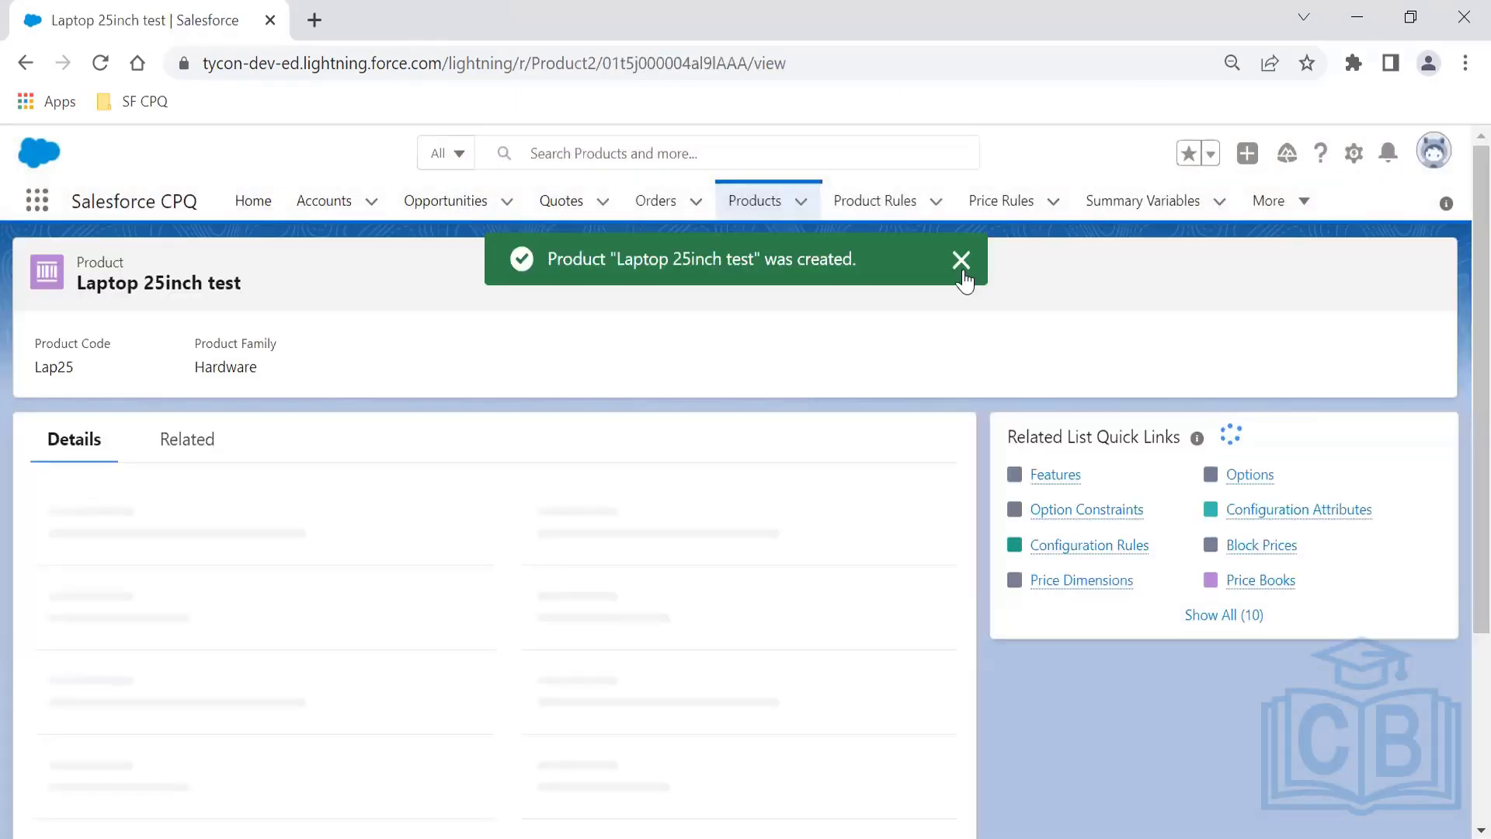
click(963, 267)
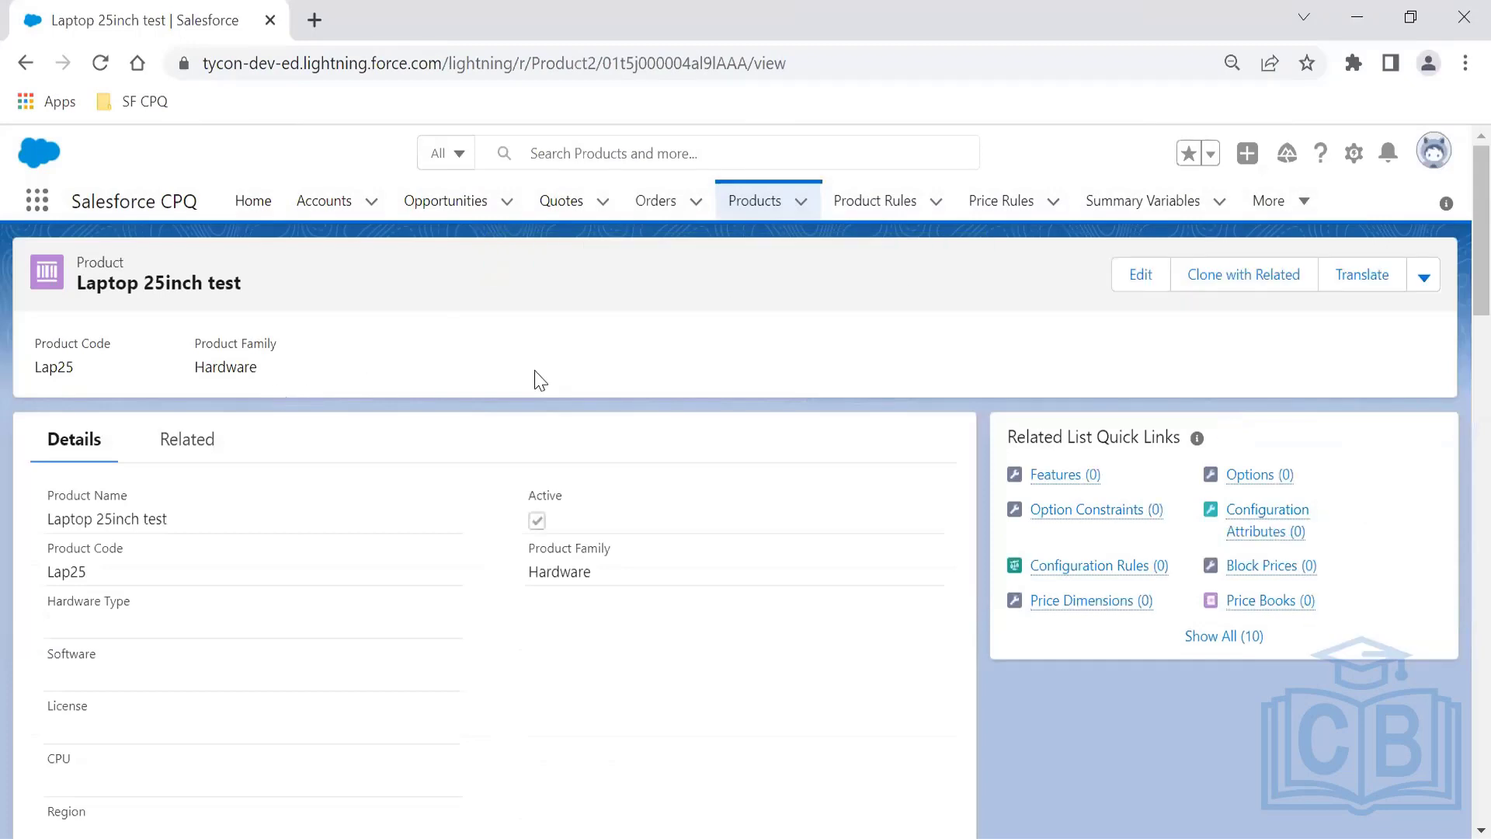
- Open the Quotes list in a separate browser tab and start editing the lines of quote Q-00107
right_click(561, 208)
click(588, 229)
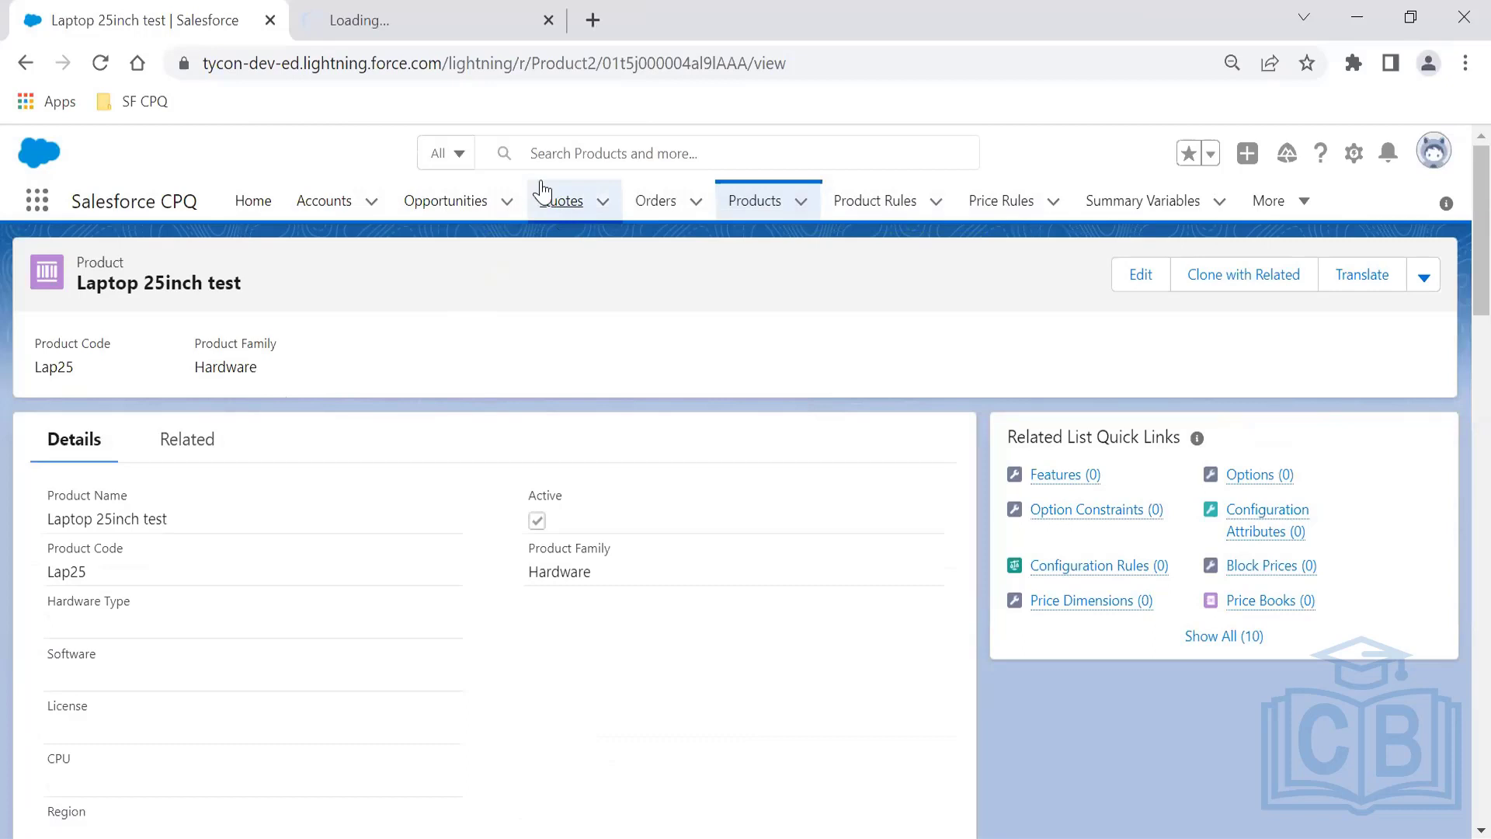
click(401, 23)
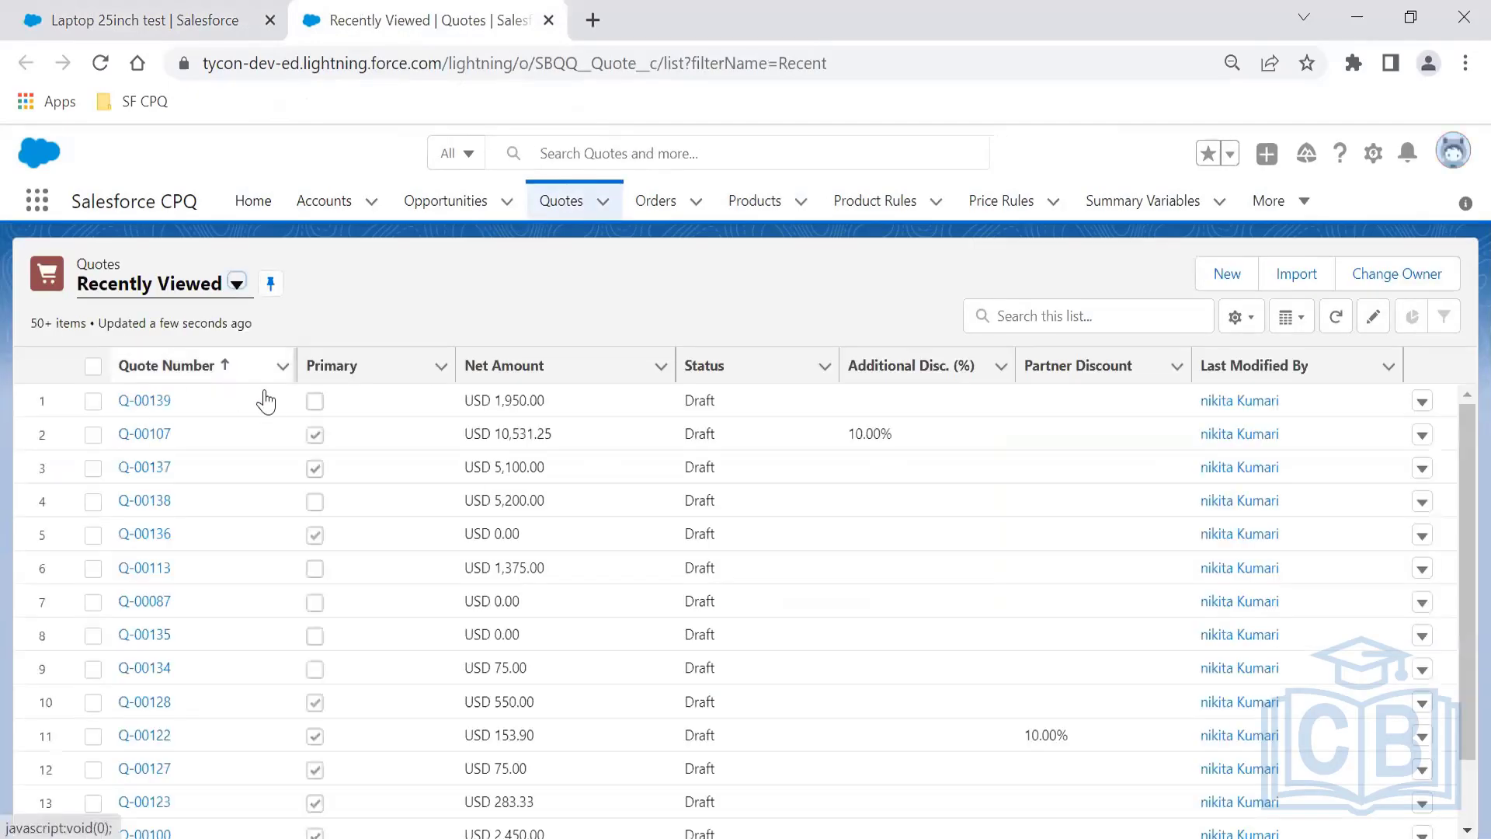
click(208, 11)
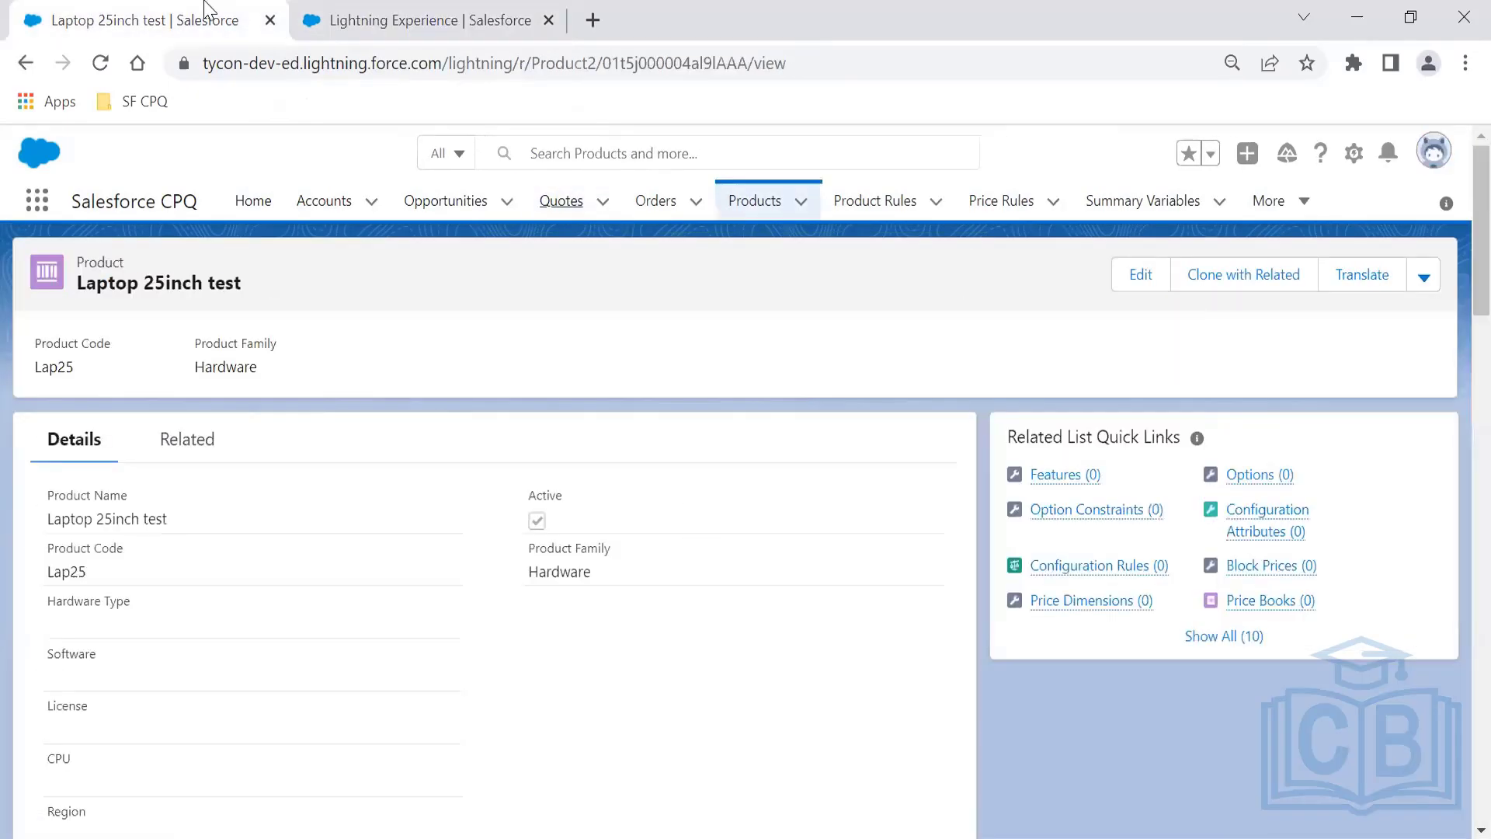
click(352, 10)
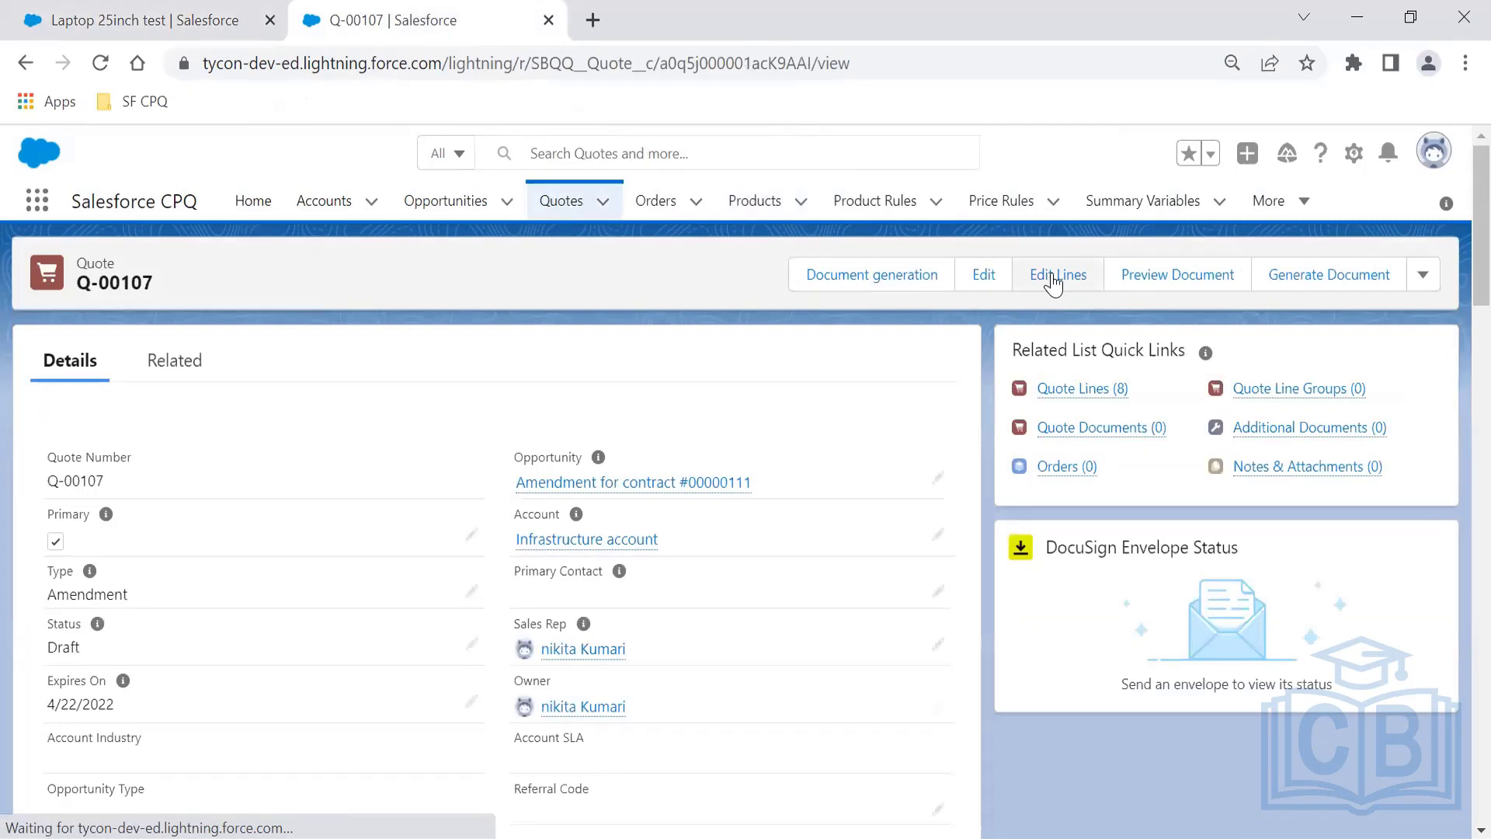
click(1053, 284)
- Go back to the Laptop 25inch test product and start a standard price entry with a list price of 1000
click(92, 11)
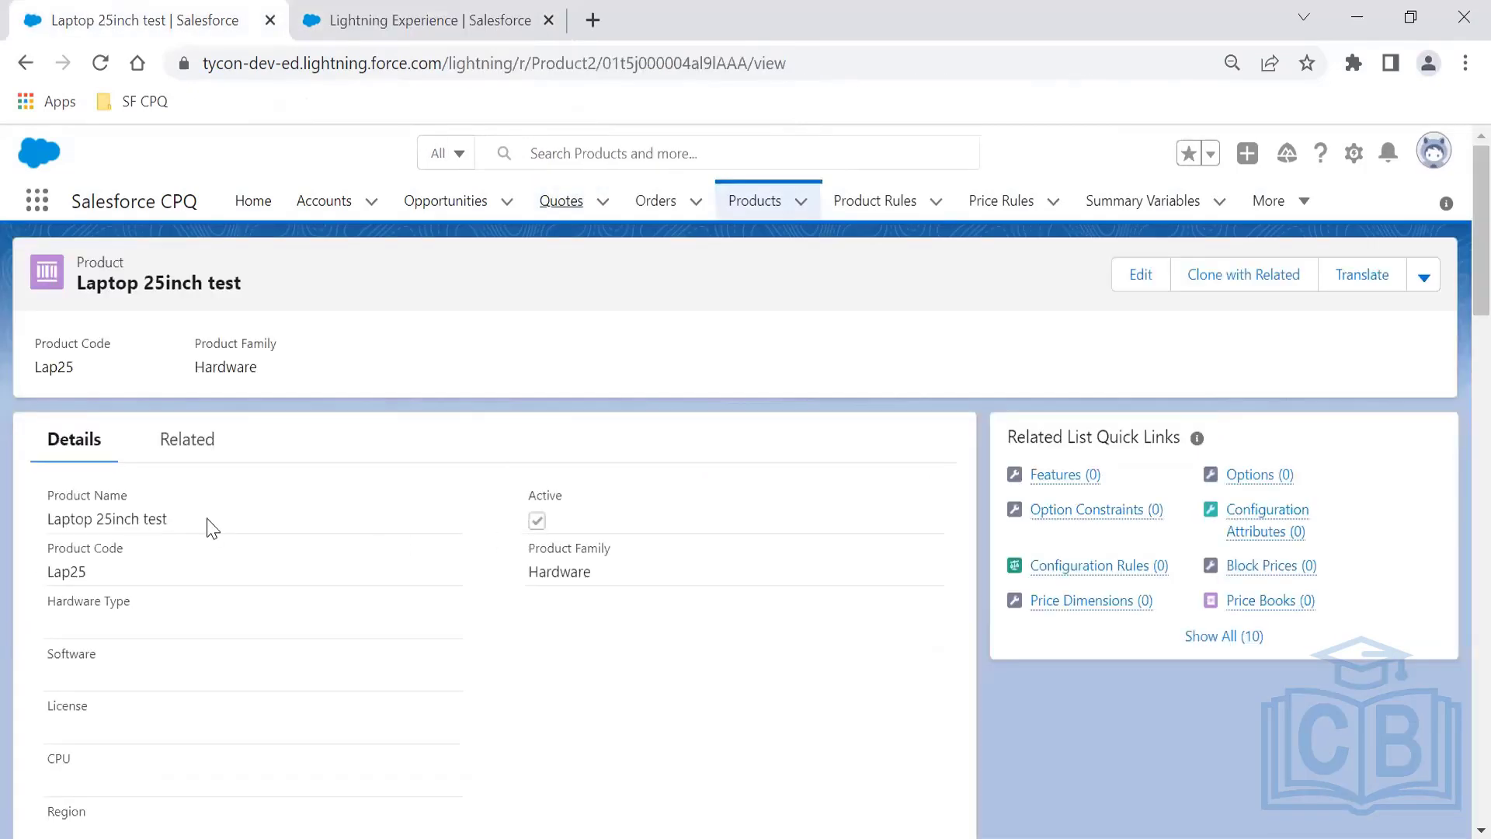
click(197, 458)
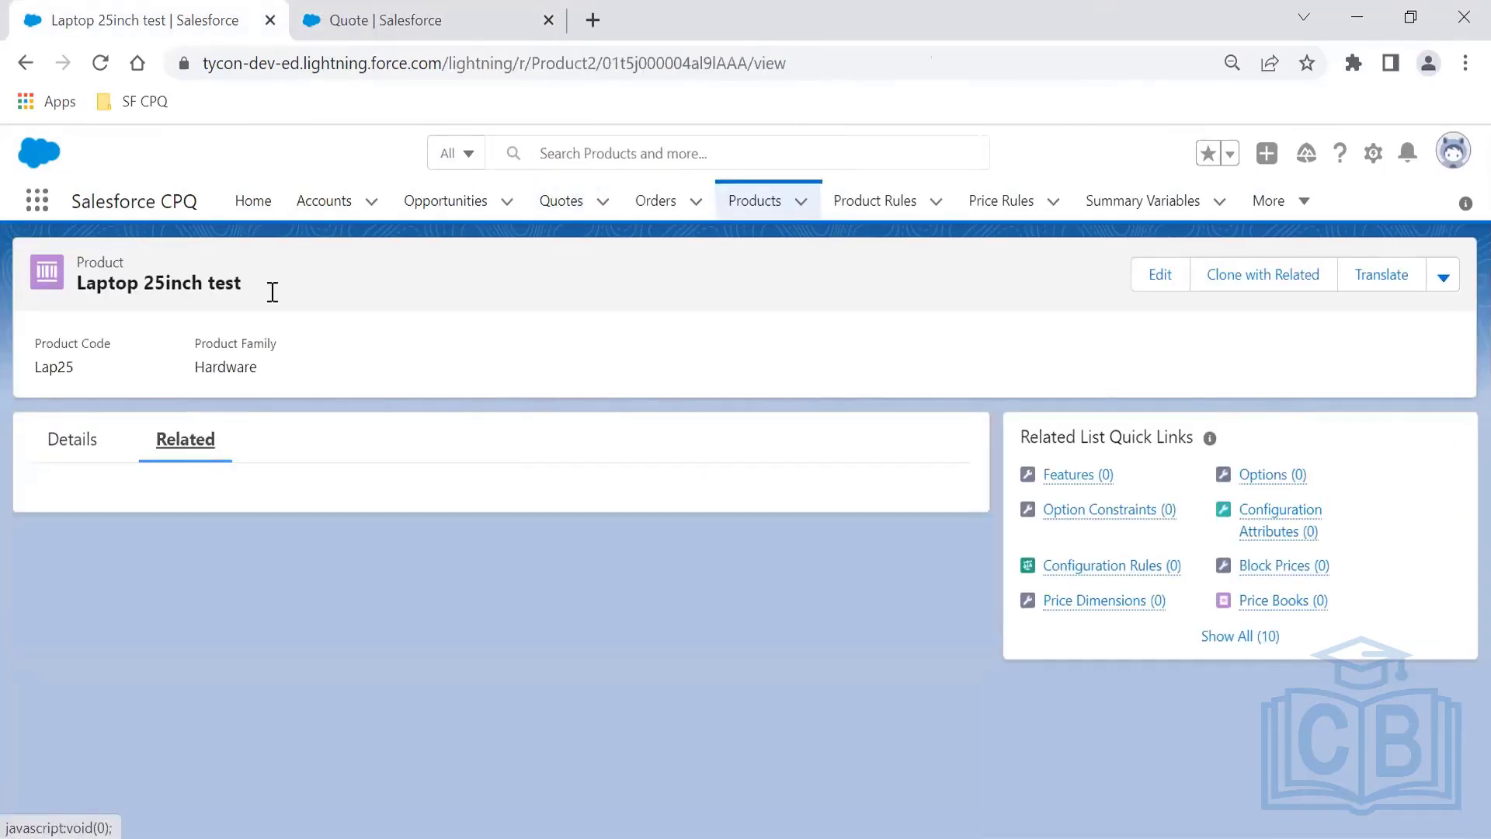
scroll(1454, 469, down, 7)
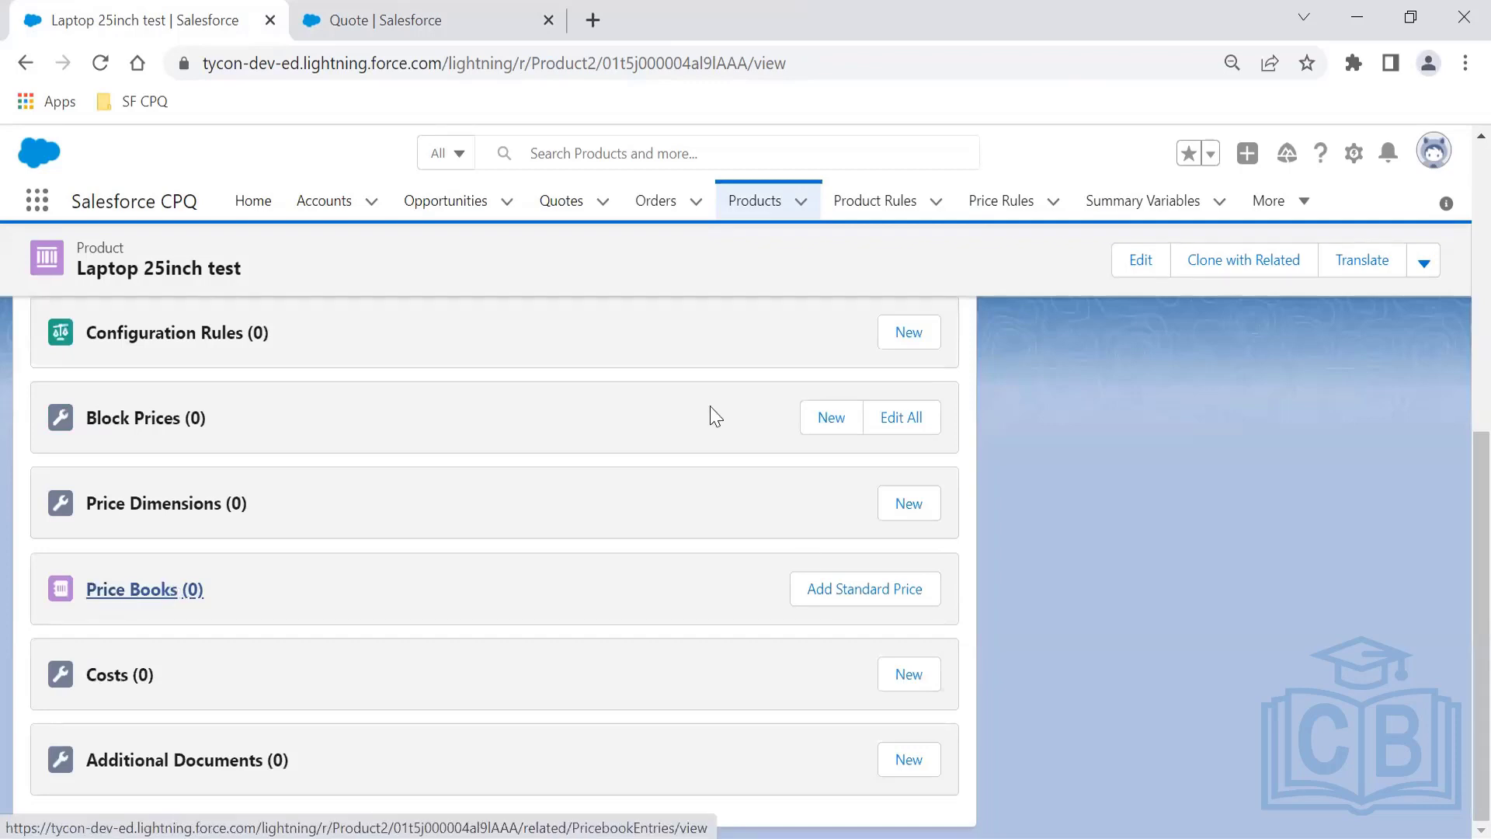
click(876, 601)
click(440, 530)
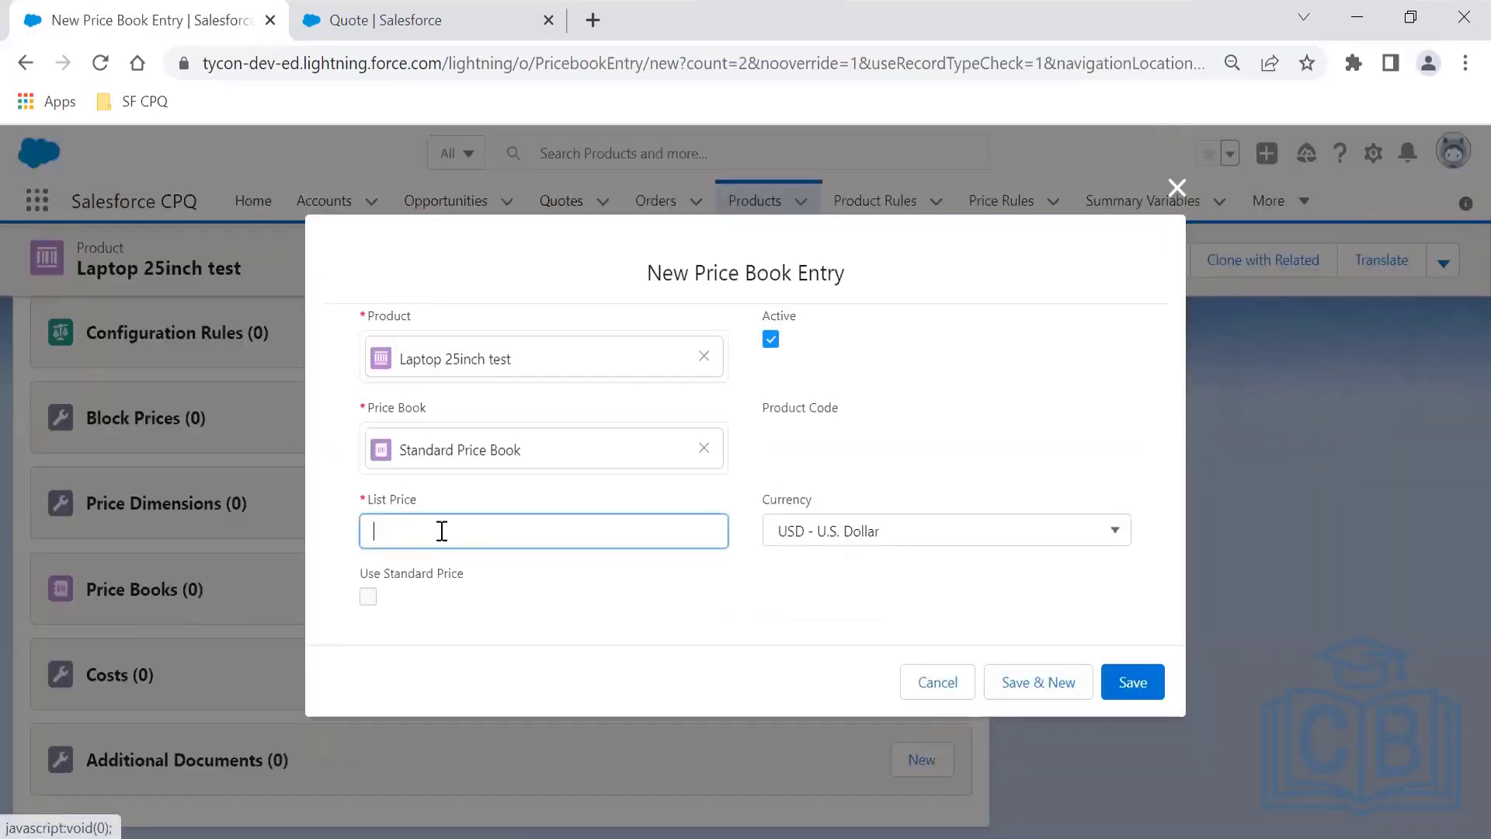
text(1,0)
text(000)
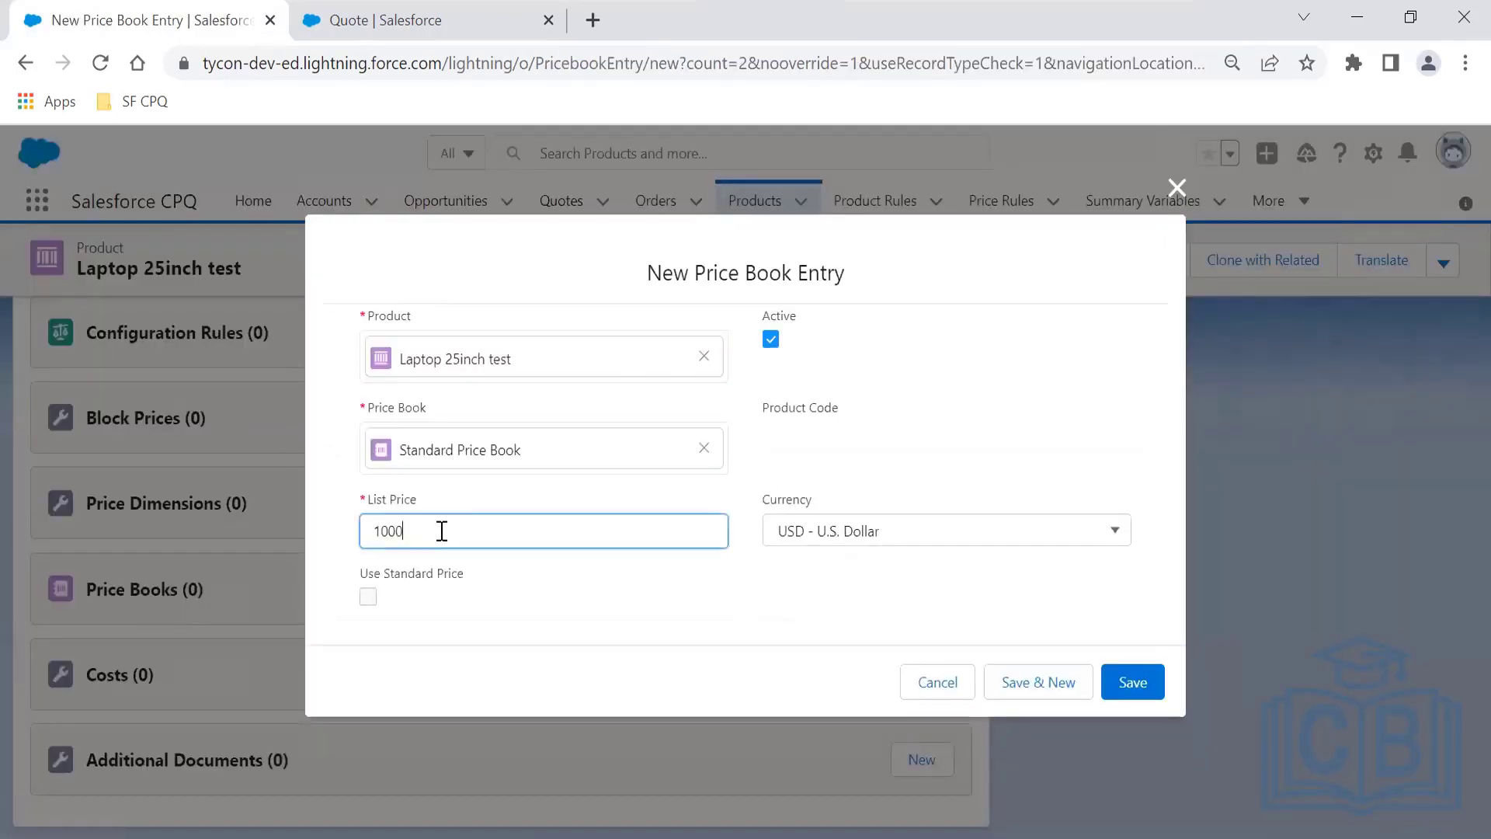
click(536, 560)
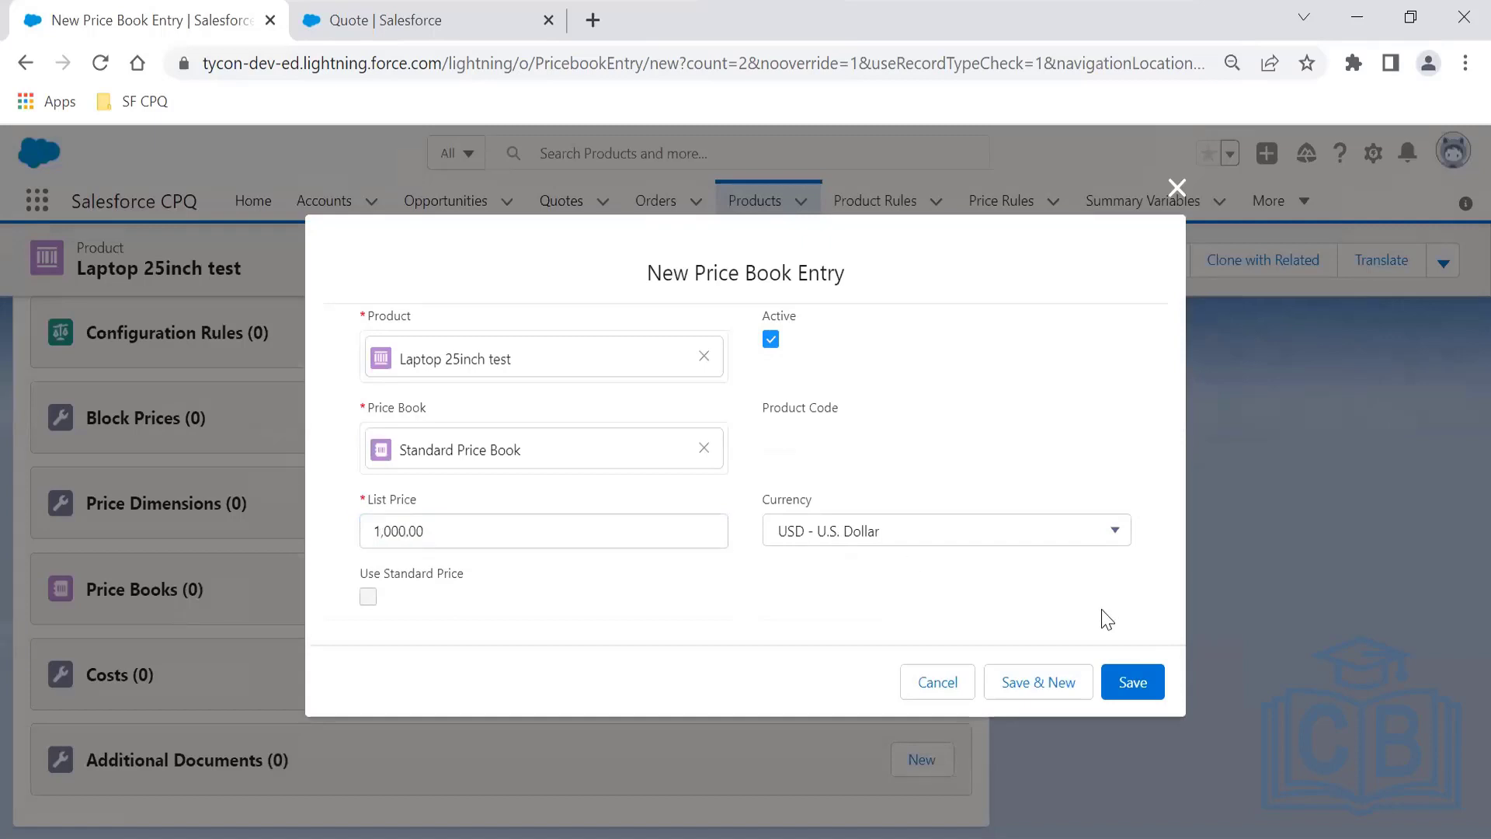
- Set the price book entry's currency to CAD - Canadian Dollar and save the entry
click(827, 548)
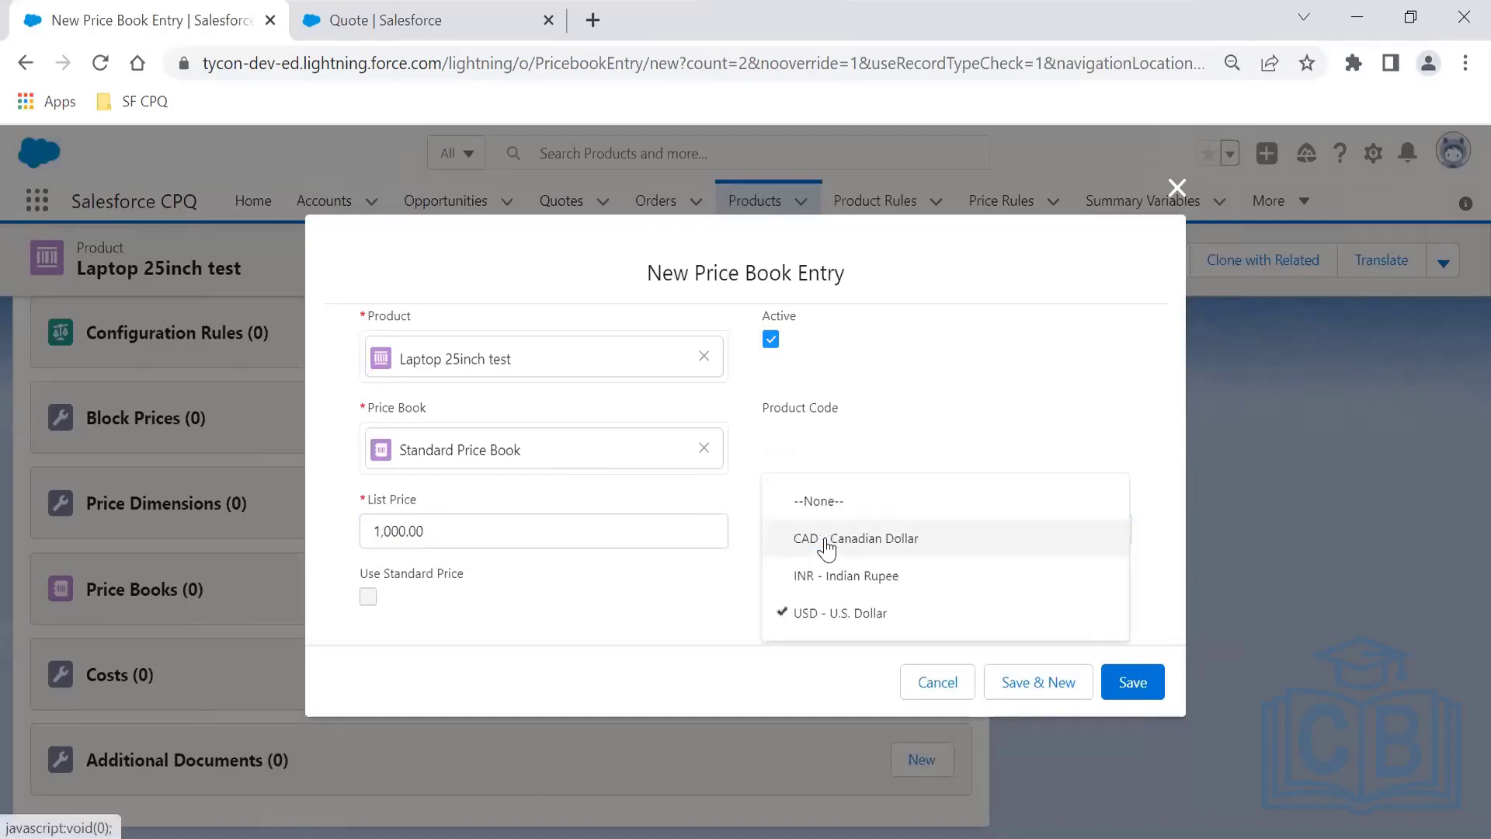
click(824, 542)
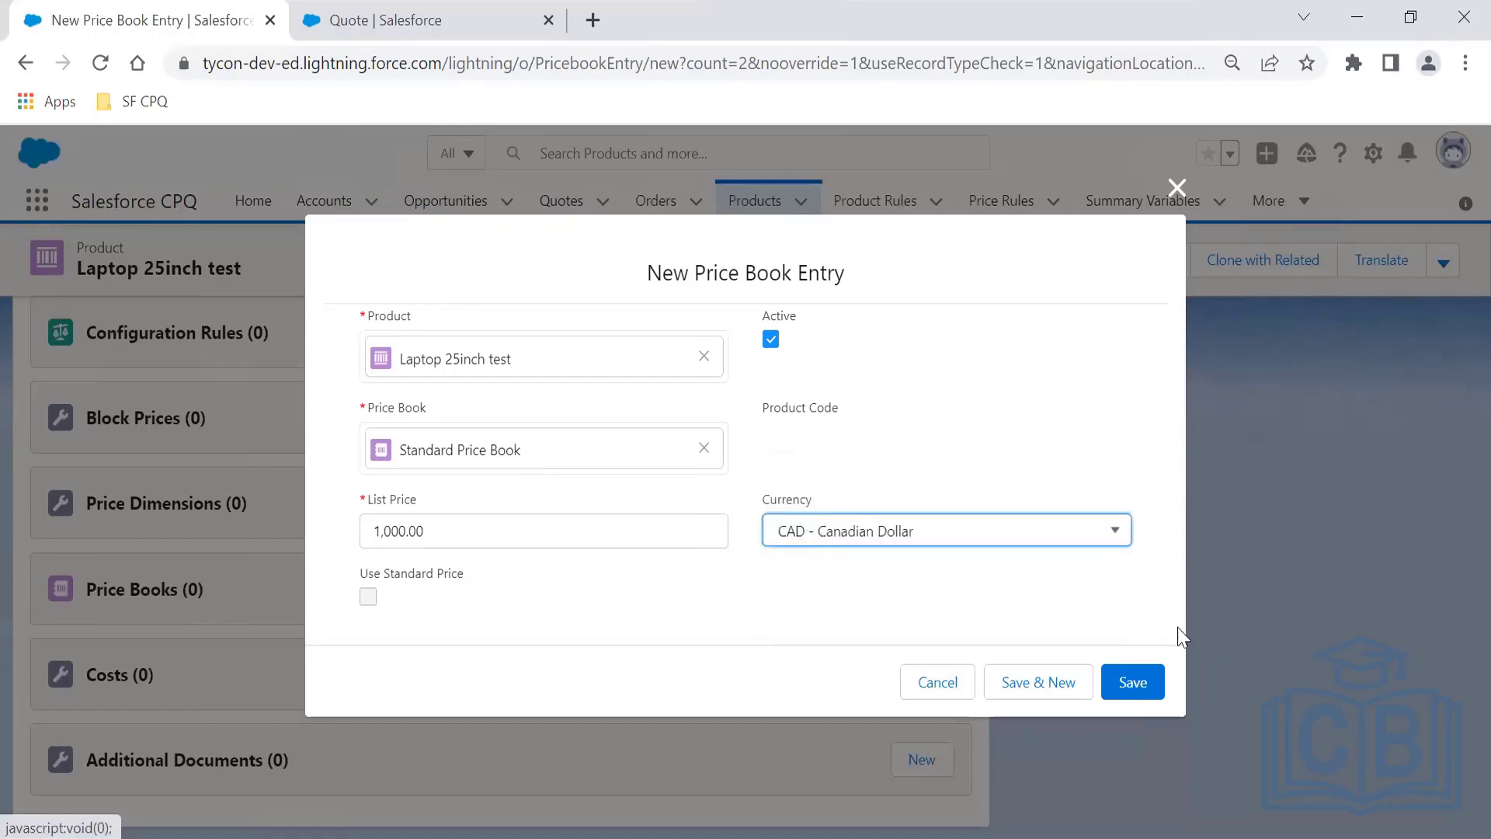
click(1142, 684)
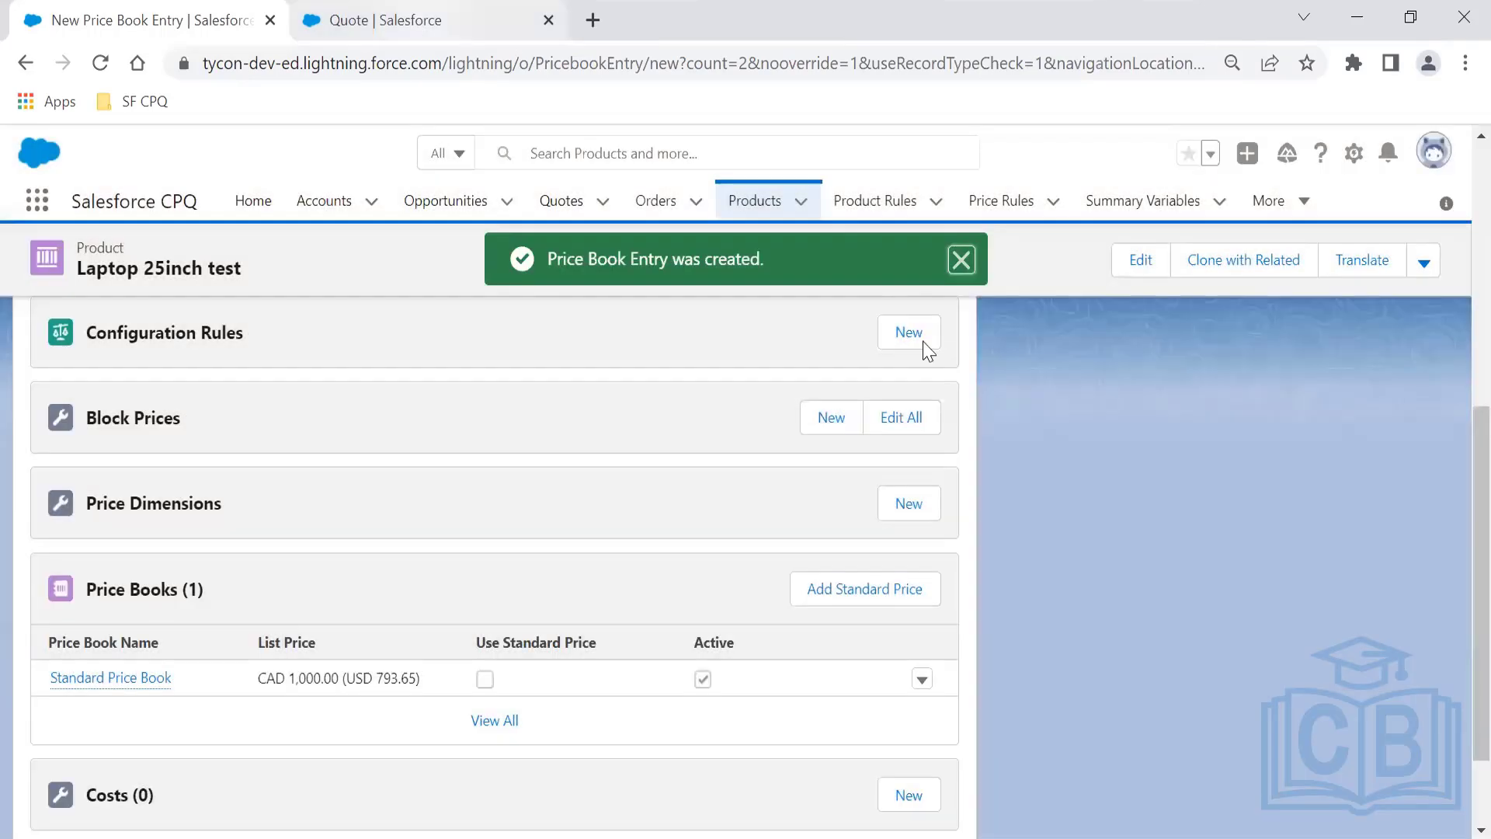
- Return to quote Q-00107, leave its line editor without changes, and reopen the product selection from its lines
key(ctrl+Tab)
click(1424, 277)
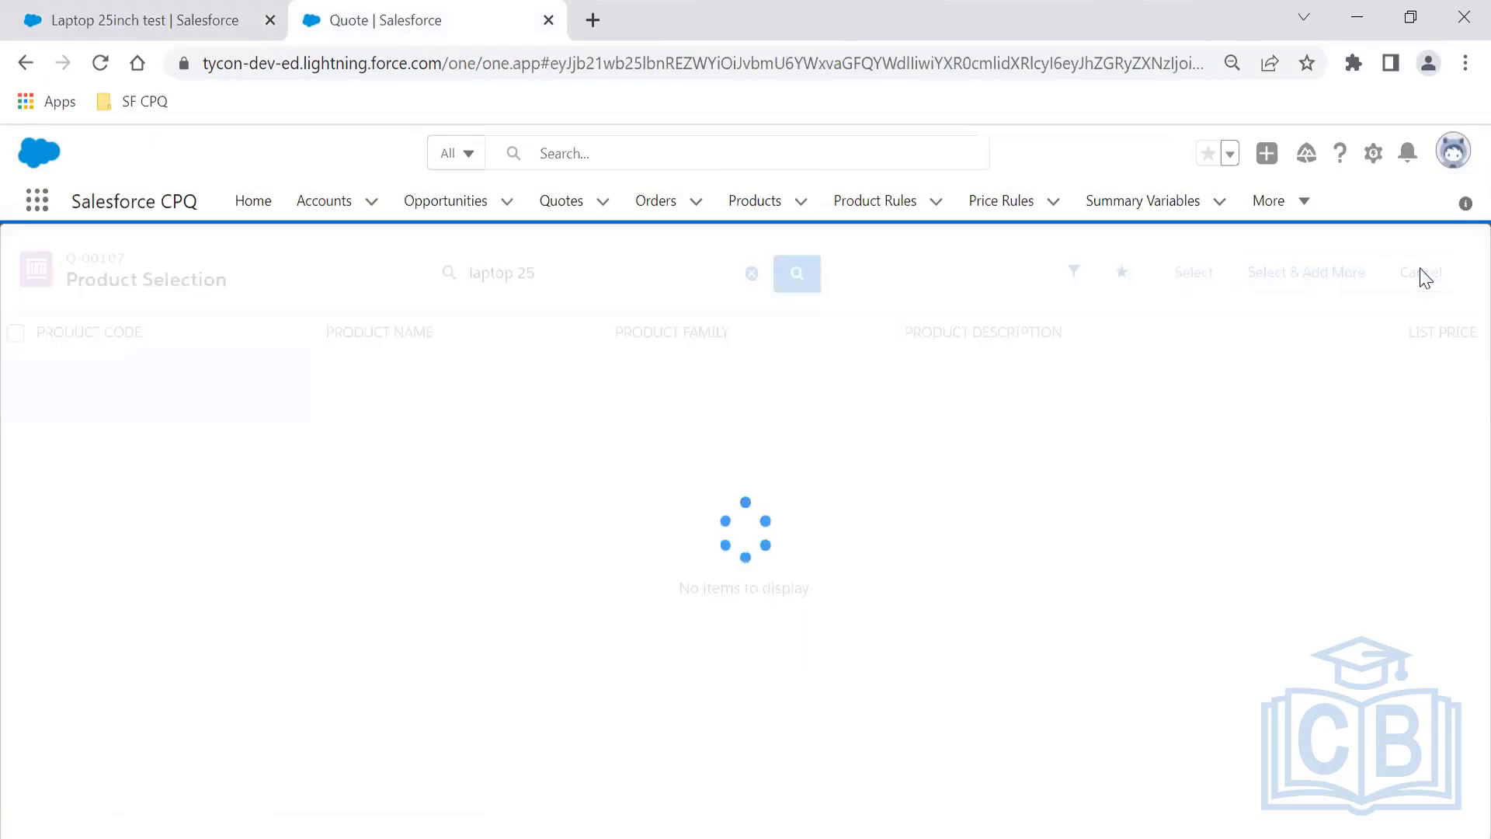
click(1279, 277)
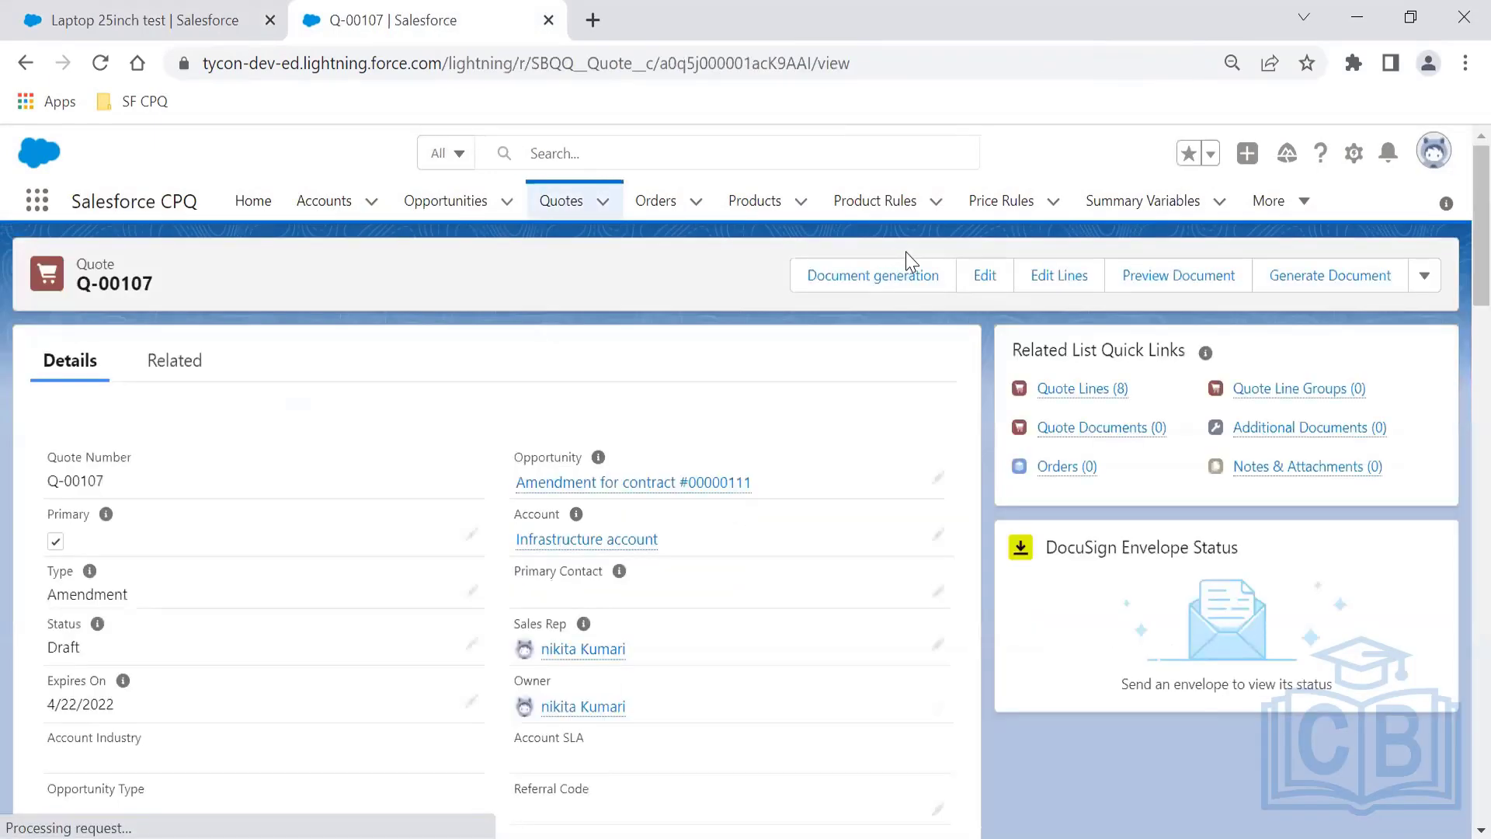
click(1050, 276)
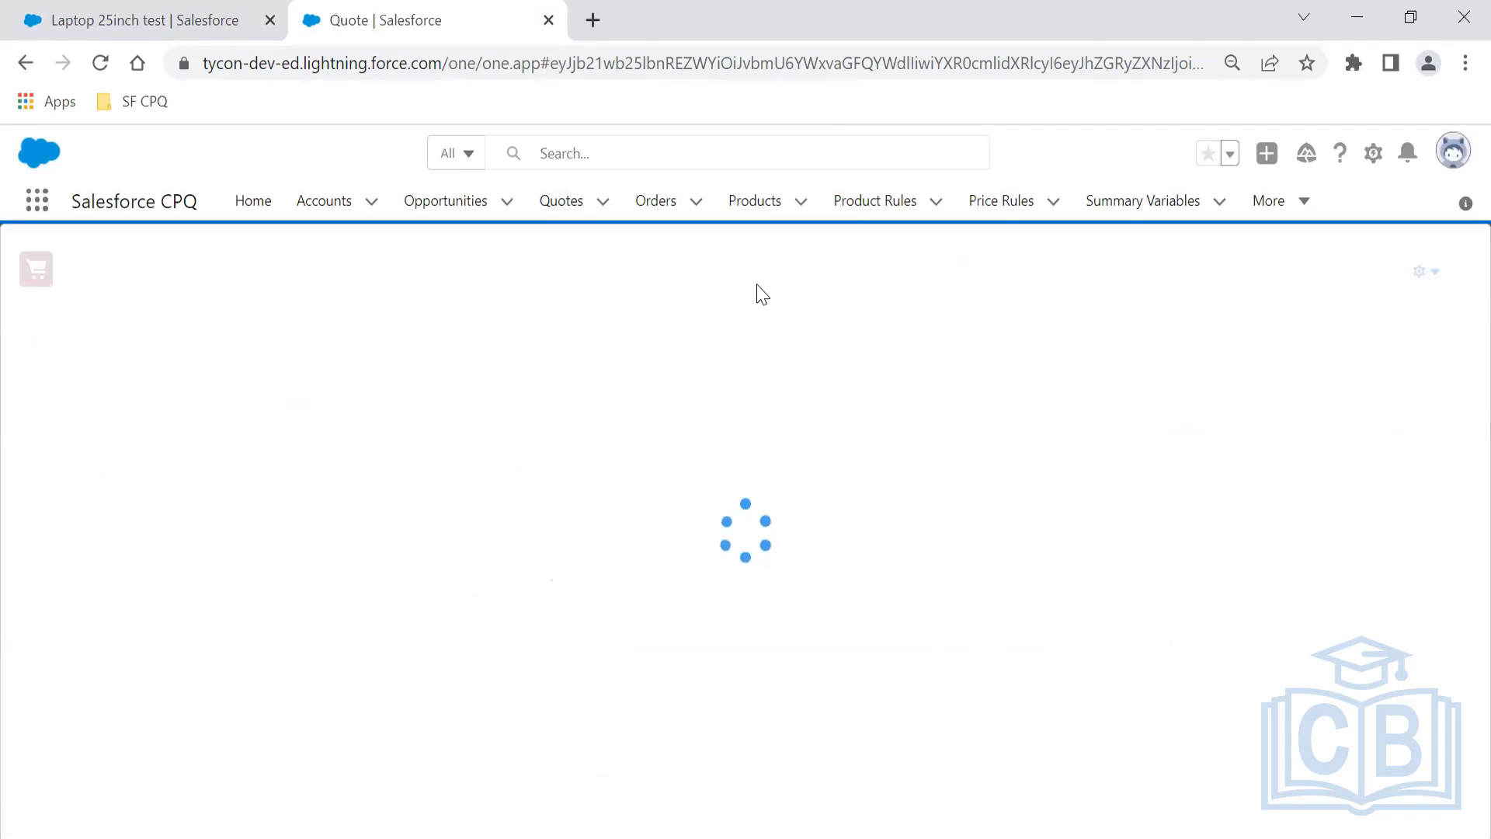
click(621, 272)
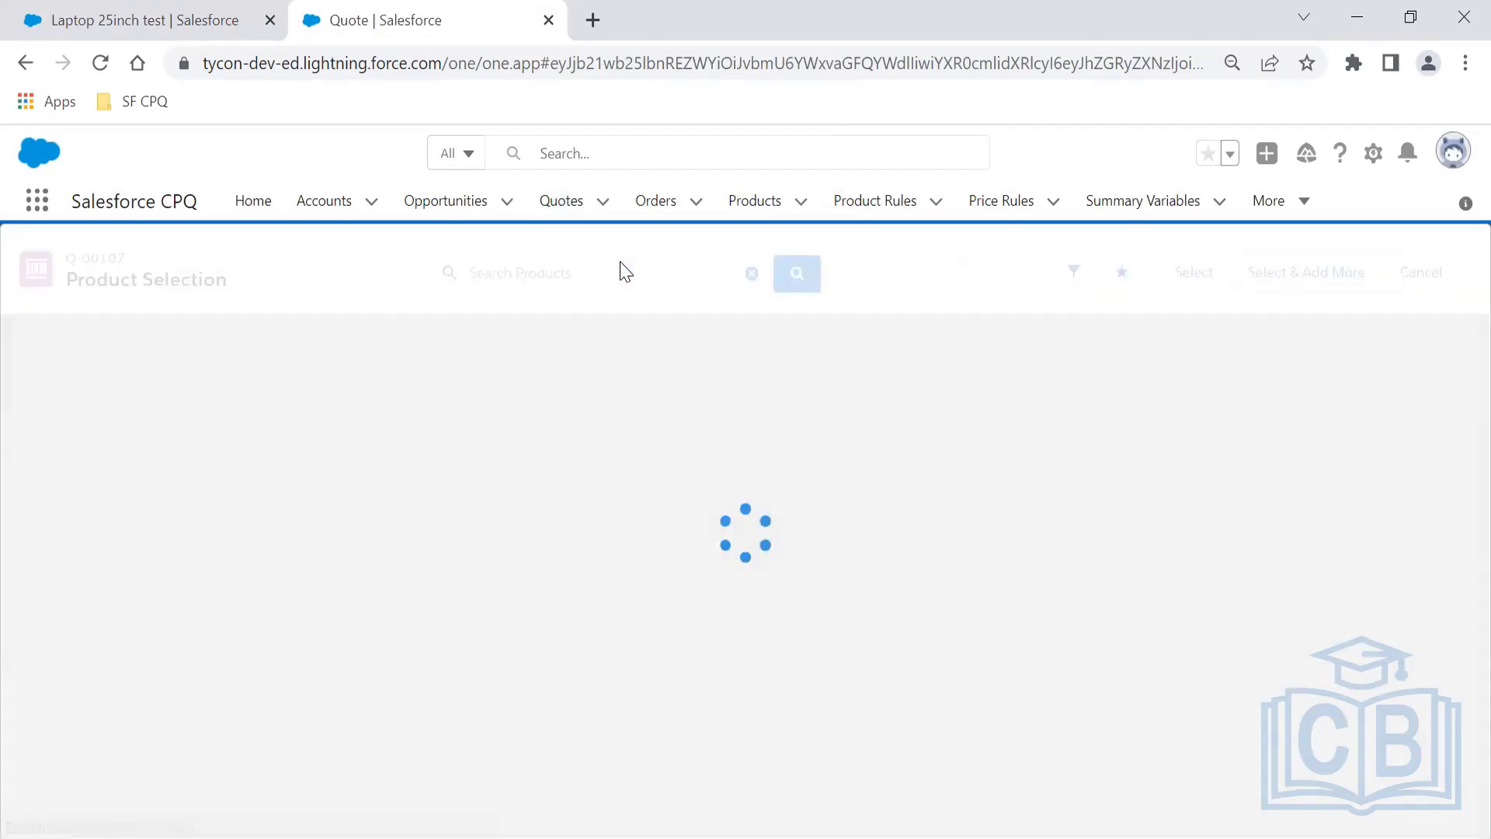
- Search the product selection of quote Q-00107 for "laptop 25"
click(528, 278)
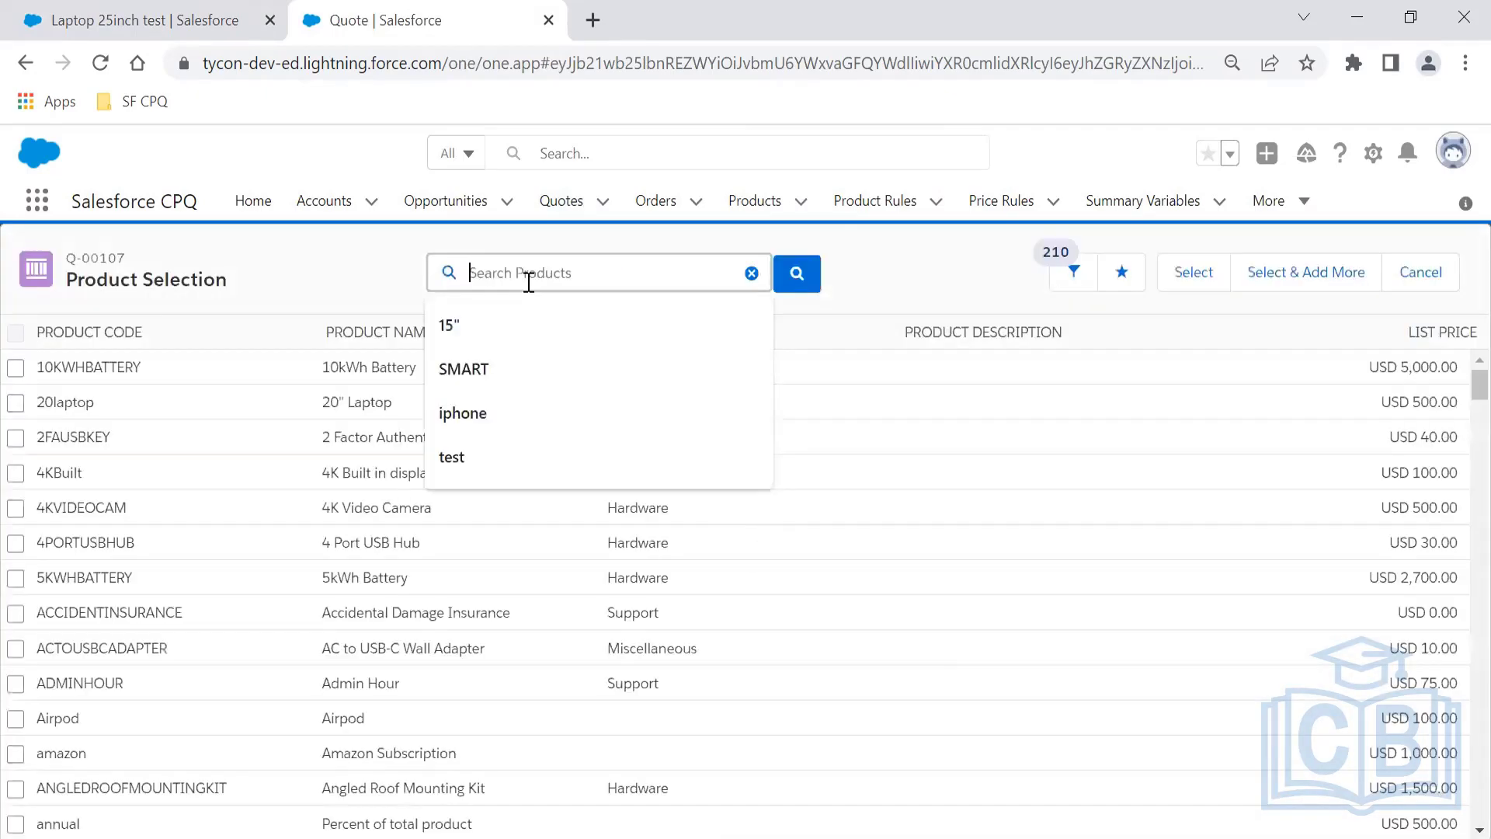
text(laptp 25)
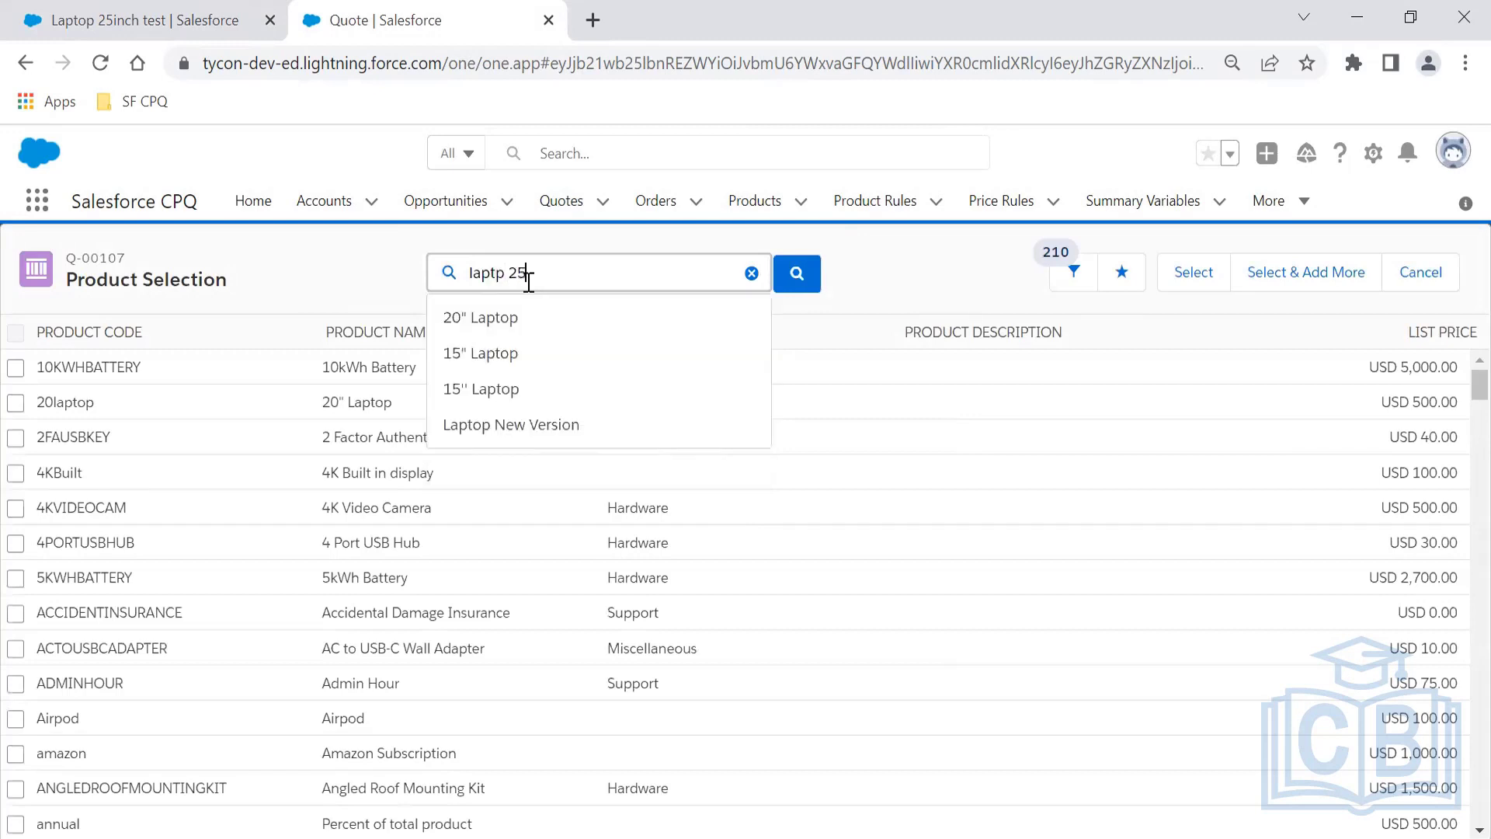
key(Return)
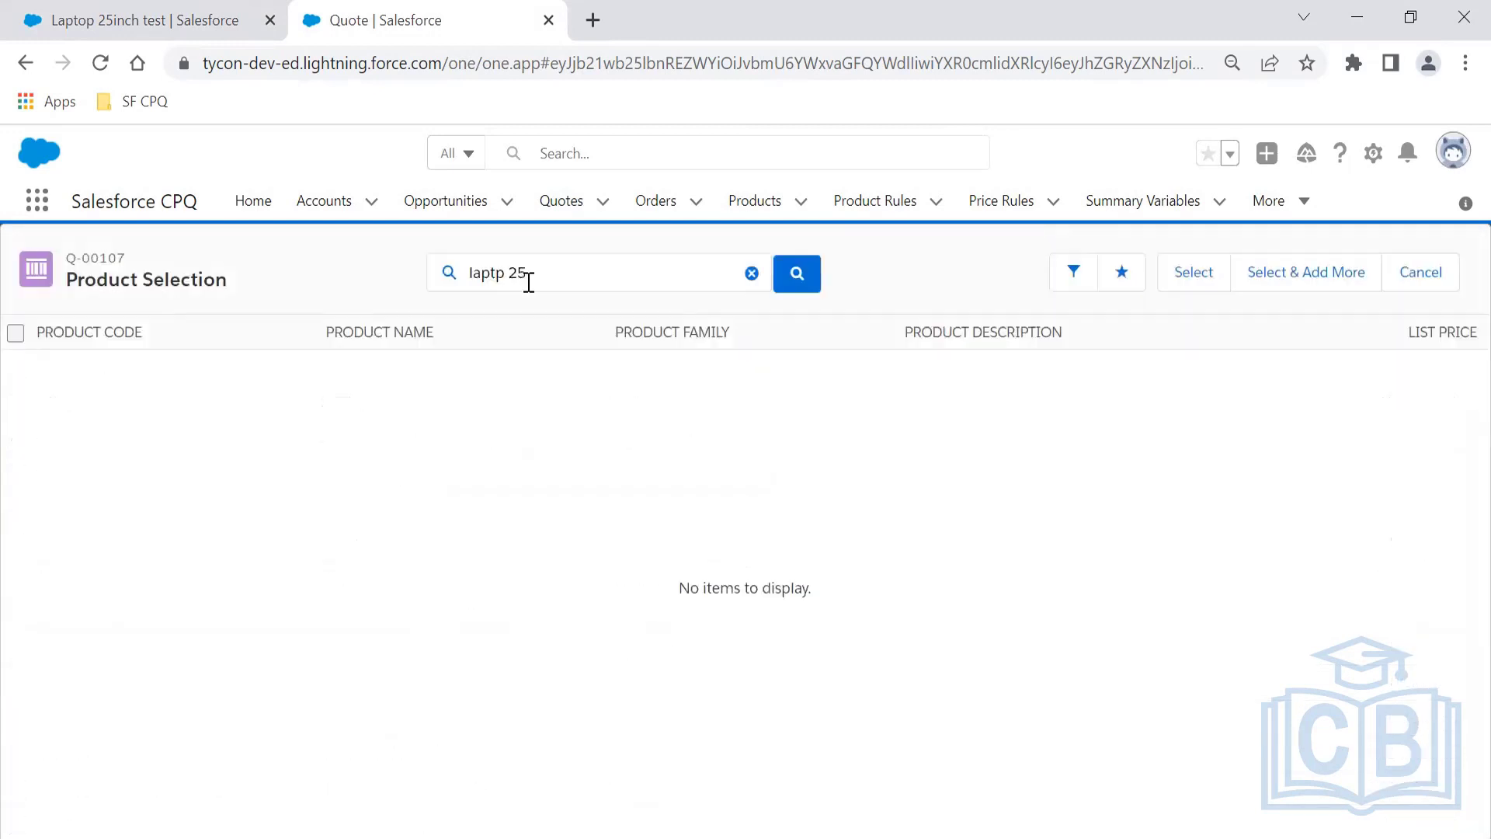
click(528, 279)
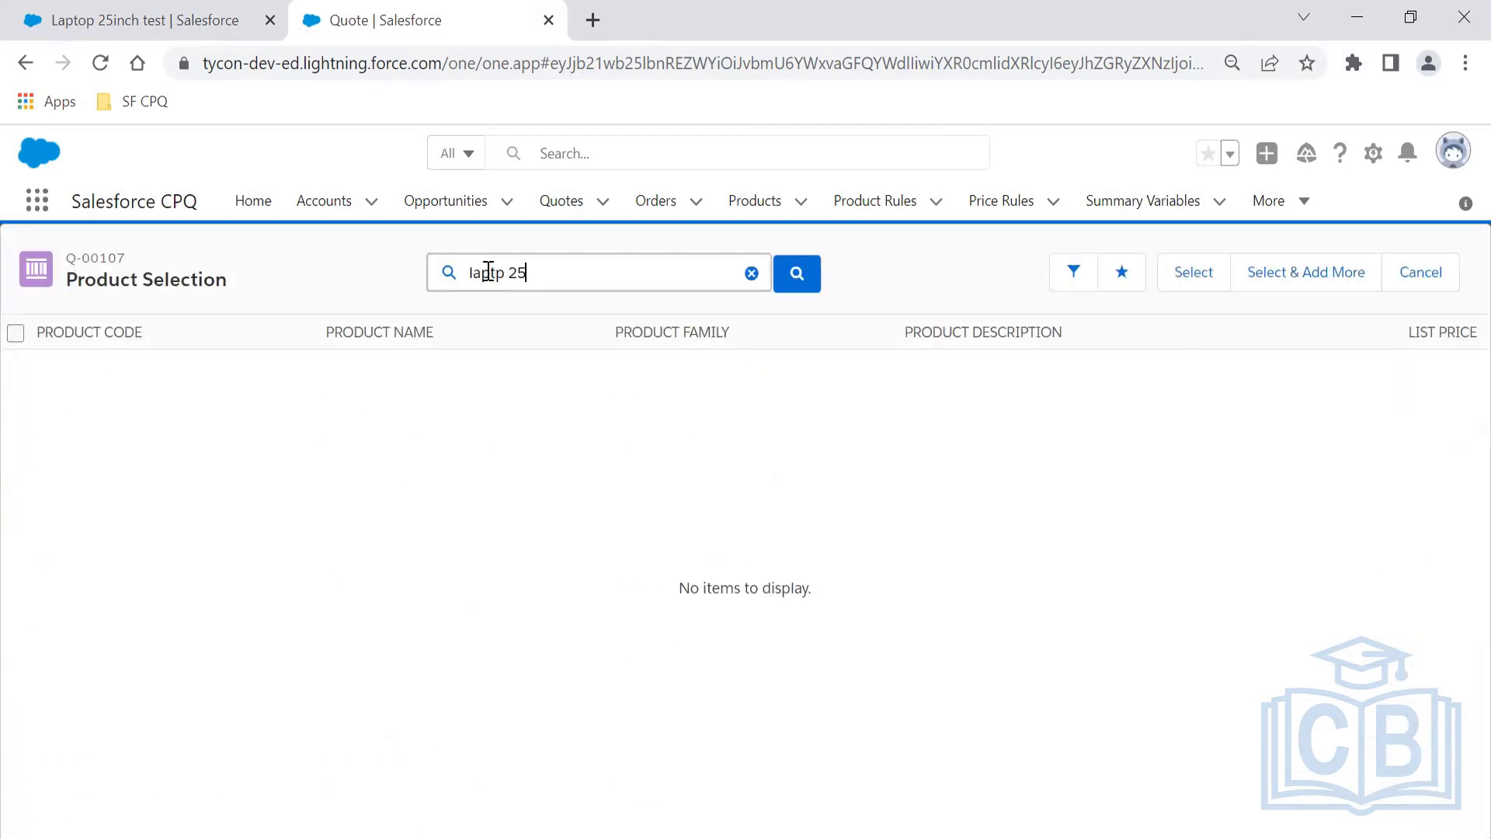
click(494, 273)
text(o)
key(Return)
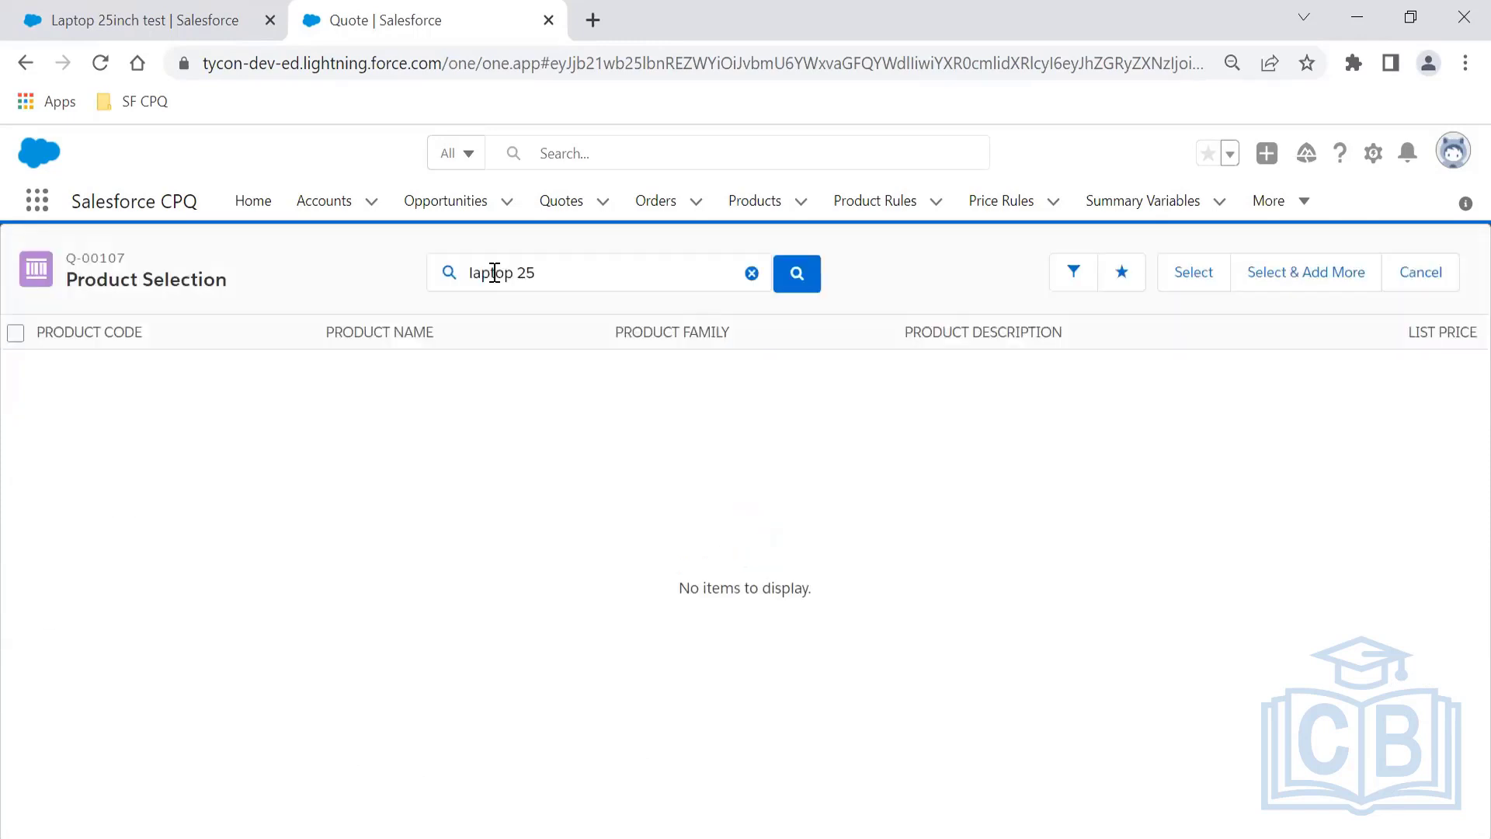
- Search the product selection again for "laptop25", written without a space
click(535, 272)
key(BackSpace)
key(BackSpace)
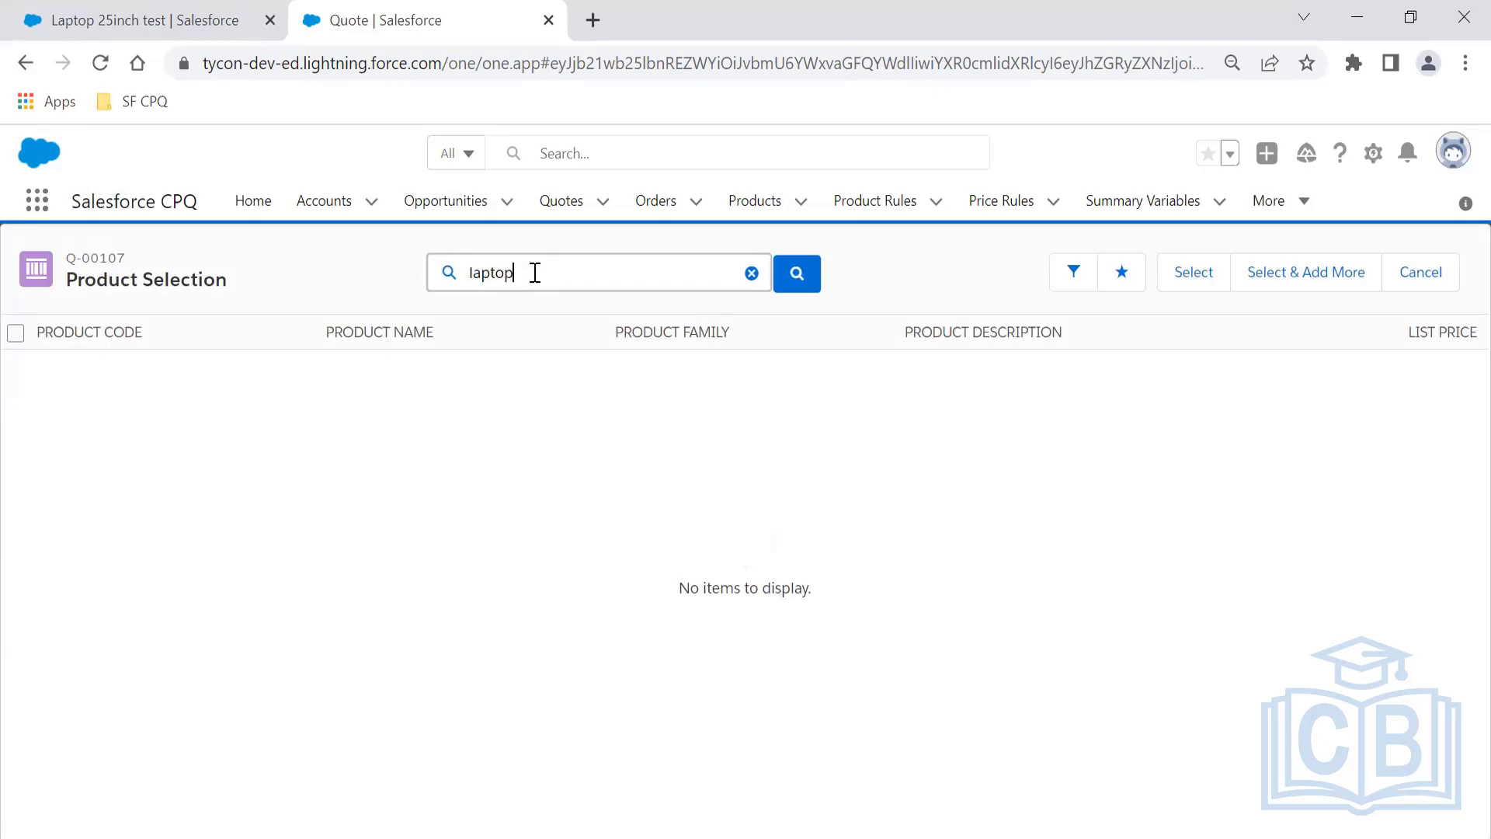
text(25)
key(Return)
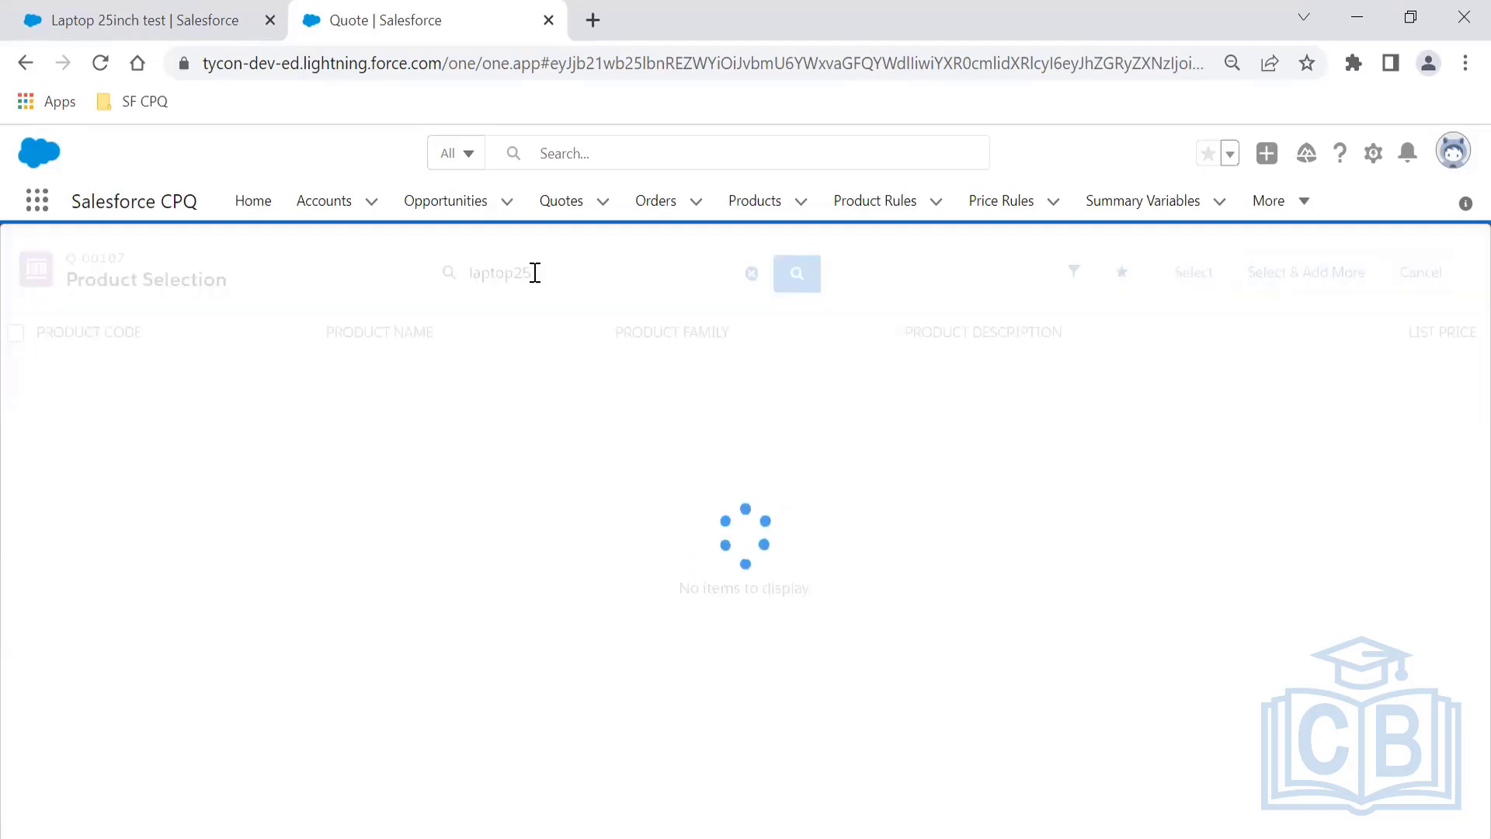
- Reload the Laptop 25inch test product page, and leave the product selection and line editor of quote Q-00107 without changes
click(190, 14)
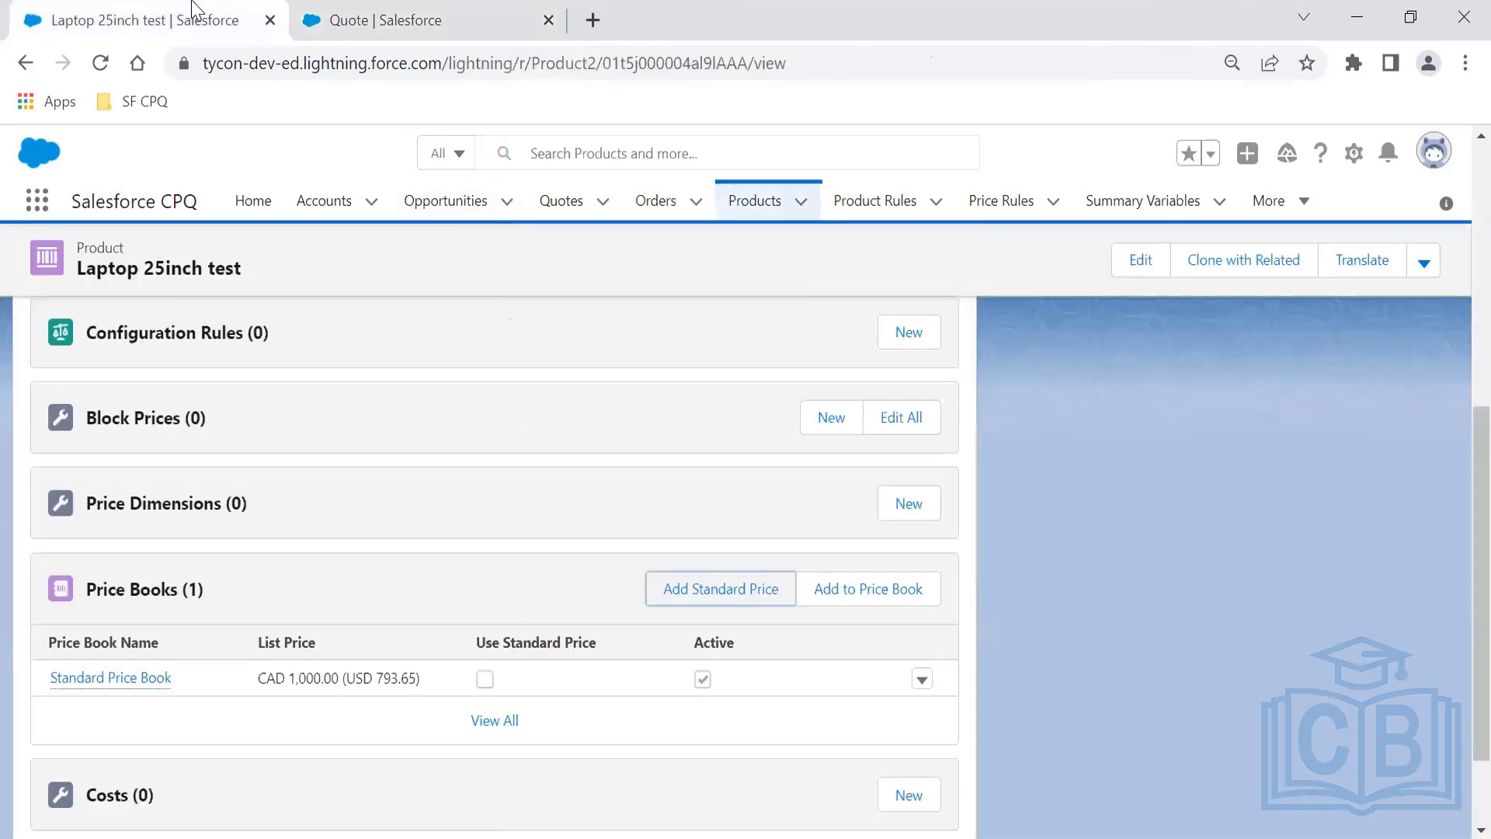
click(100, 63)
click(334, 8)
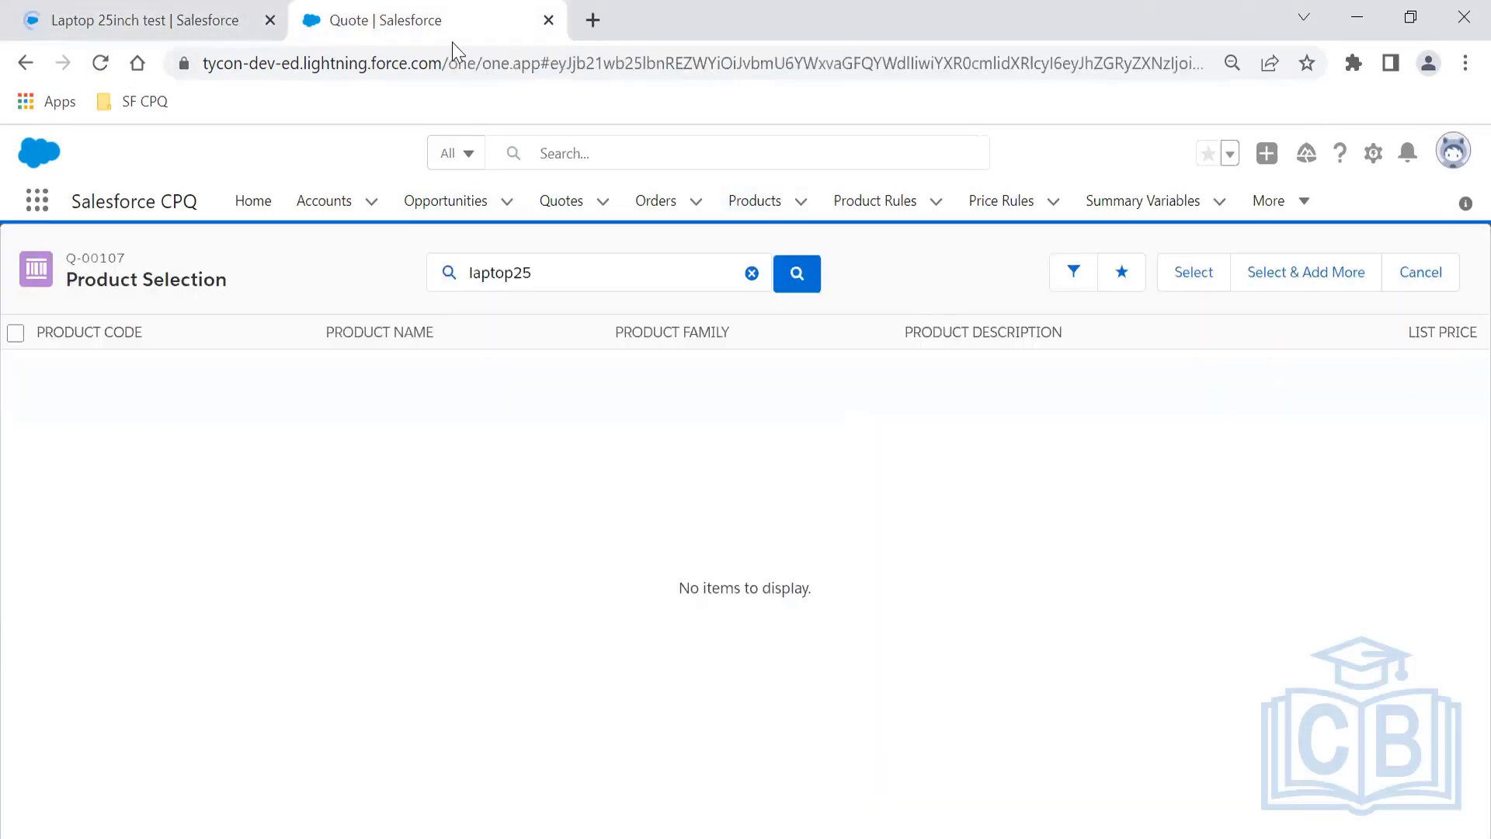
click(1421, 273)
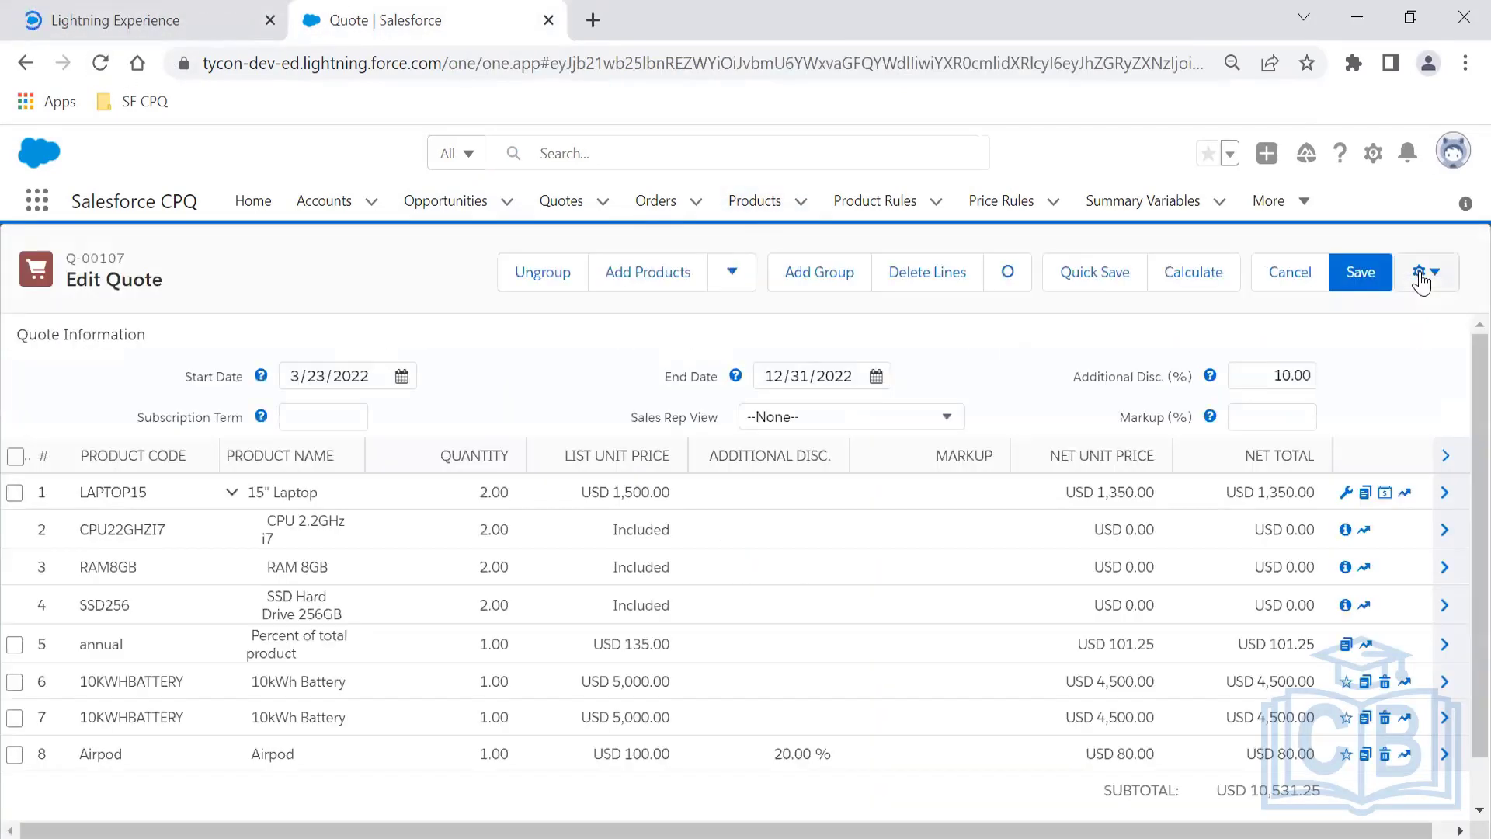
click(1286, 274)
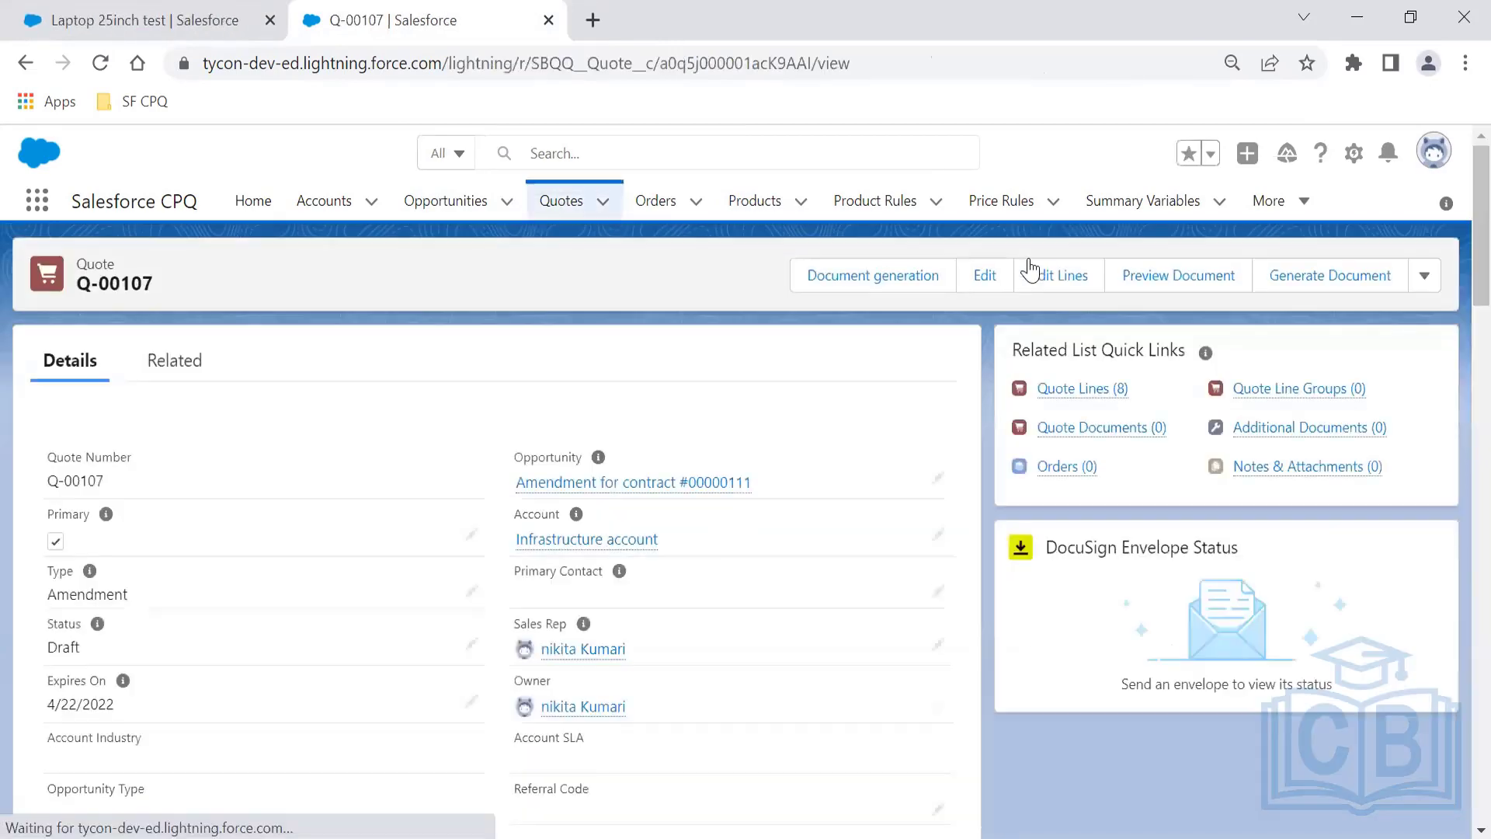
- Look at the product record, reopen product selection from the lines of quote Q-00107, and search for "laptop"
click(143, 9)
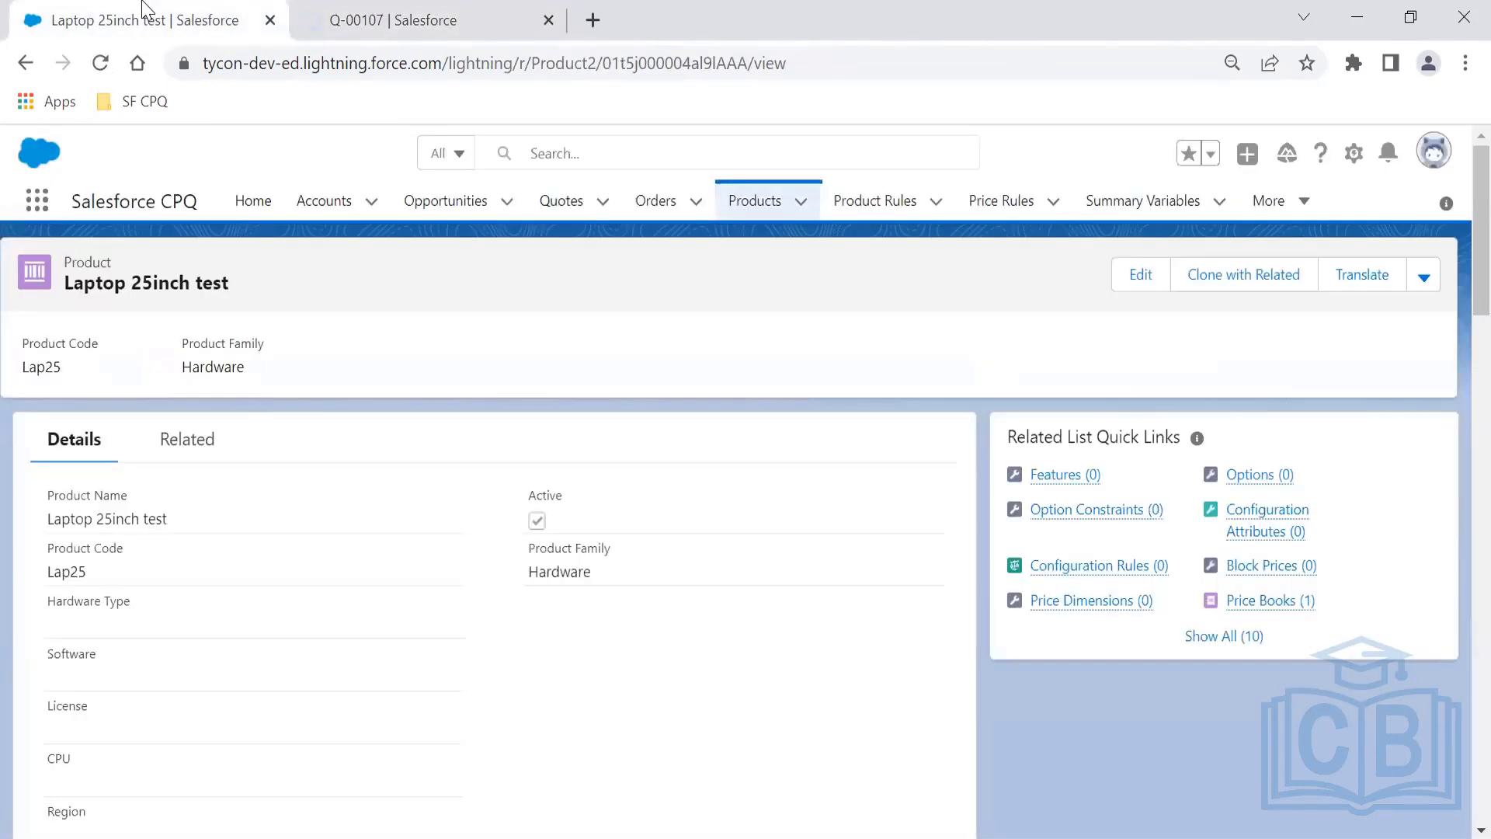
click(400, 16)
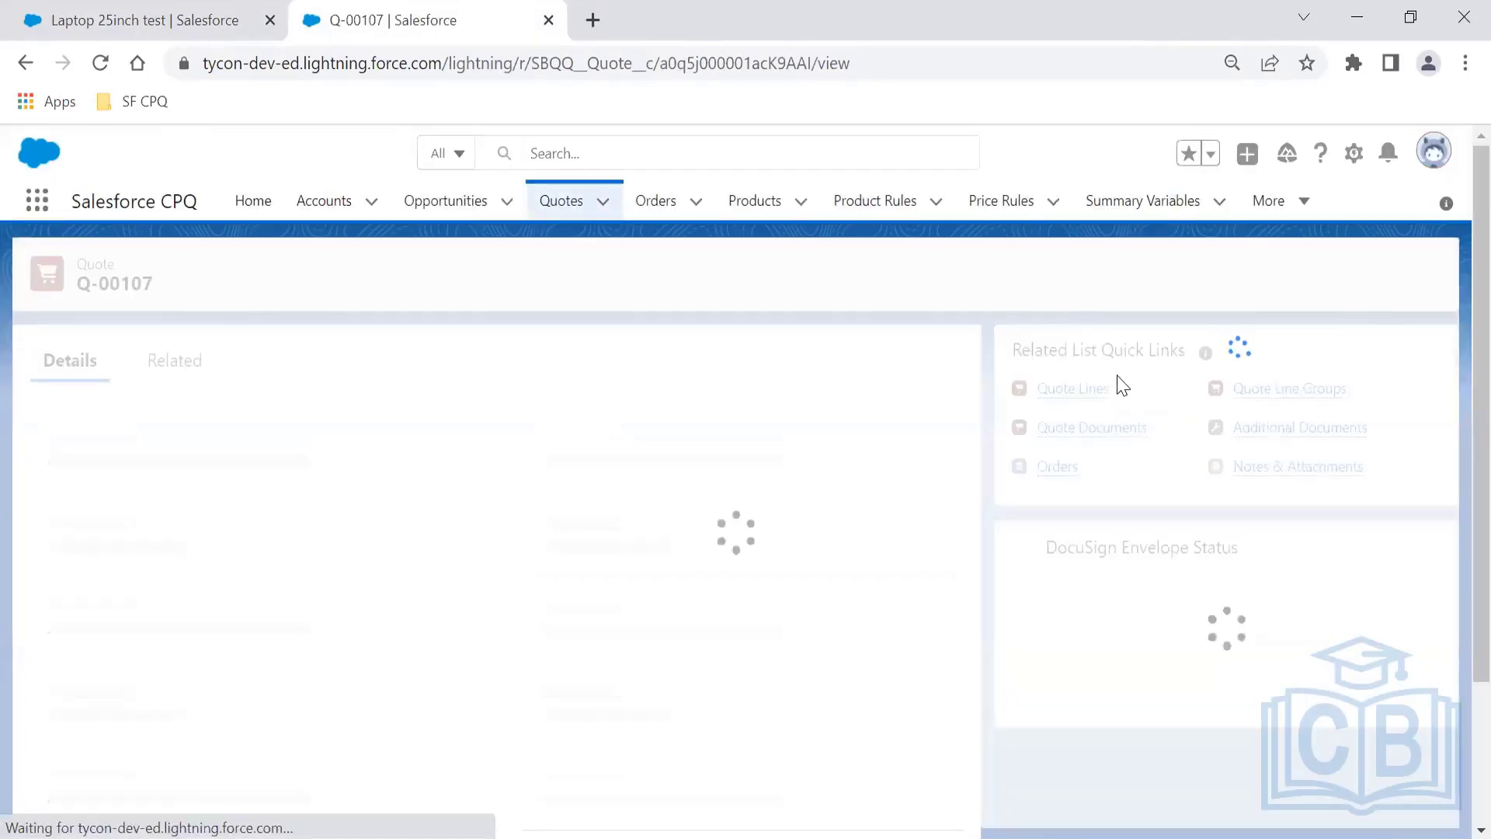
click(1078, 286)
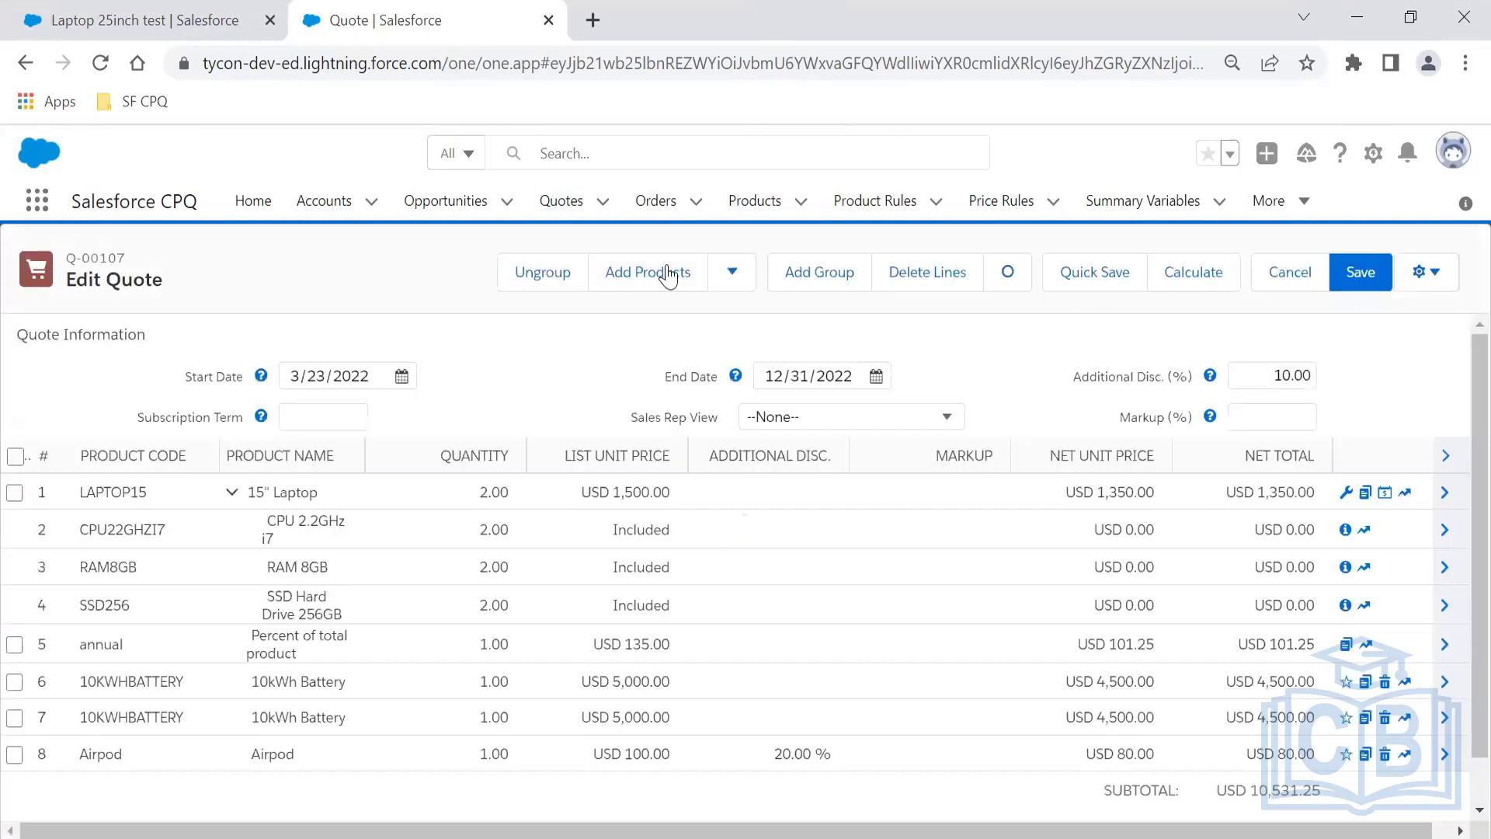
click(668, 273)
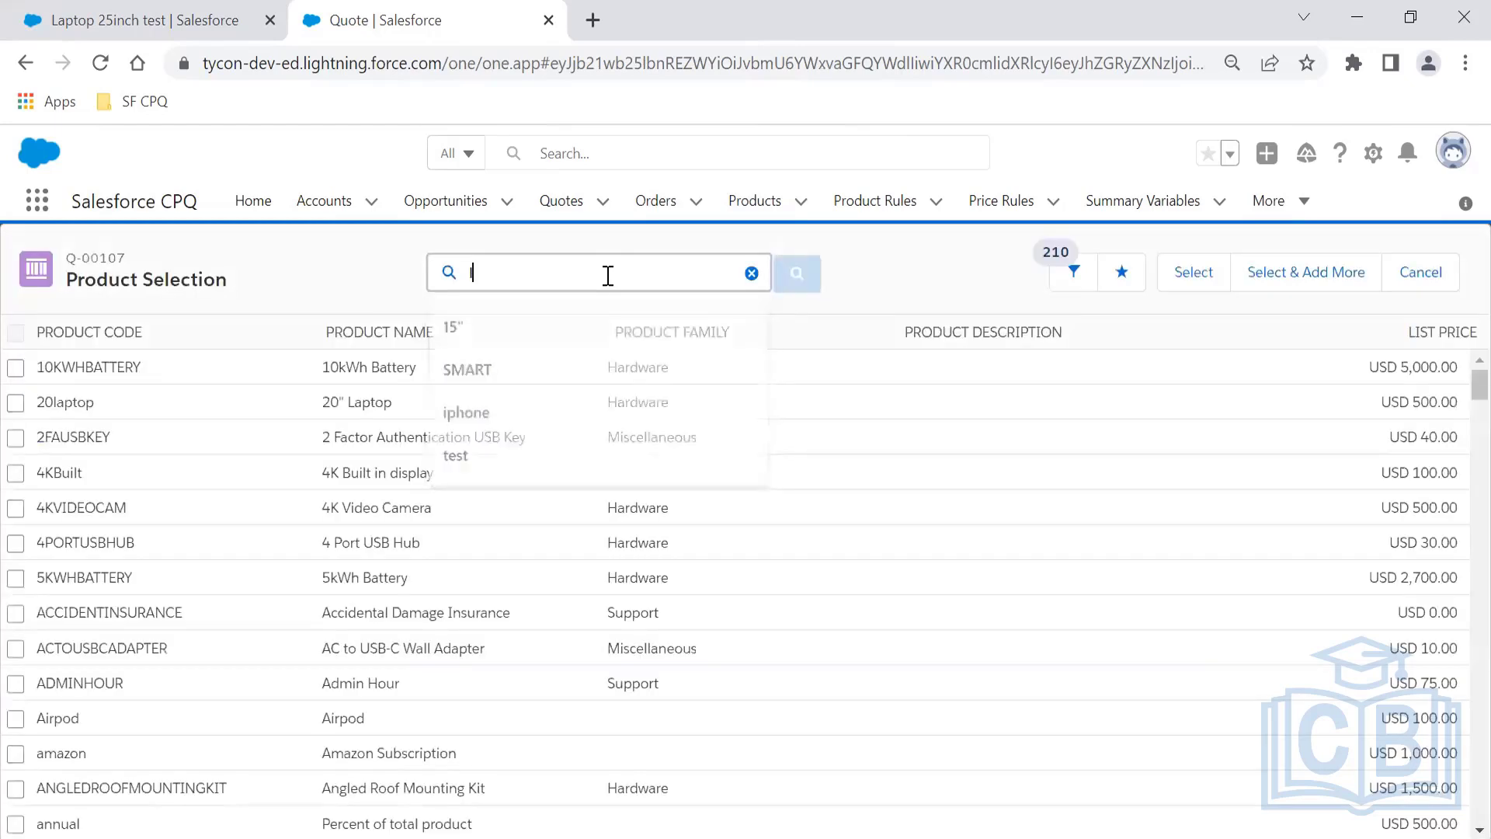
text(laptop)
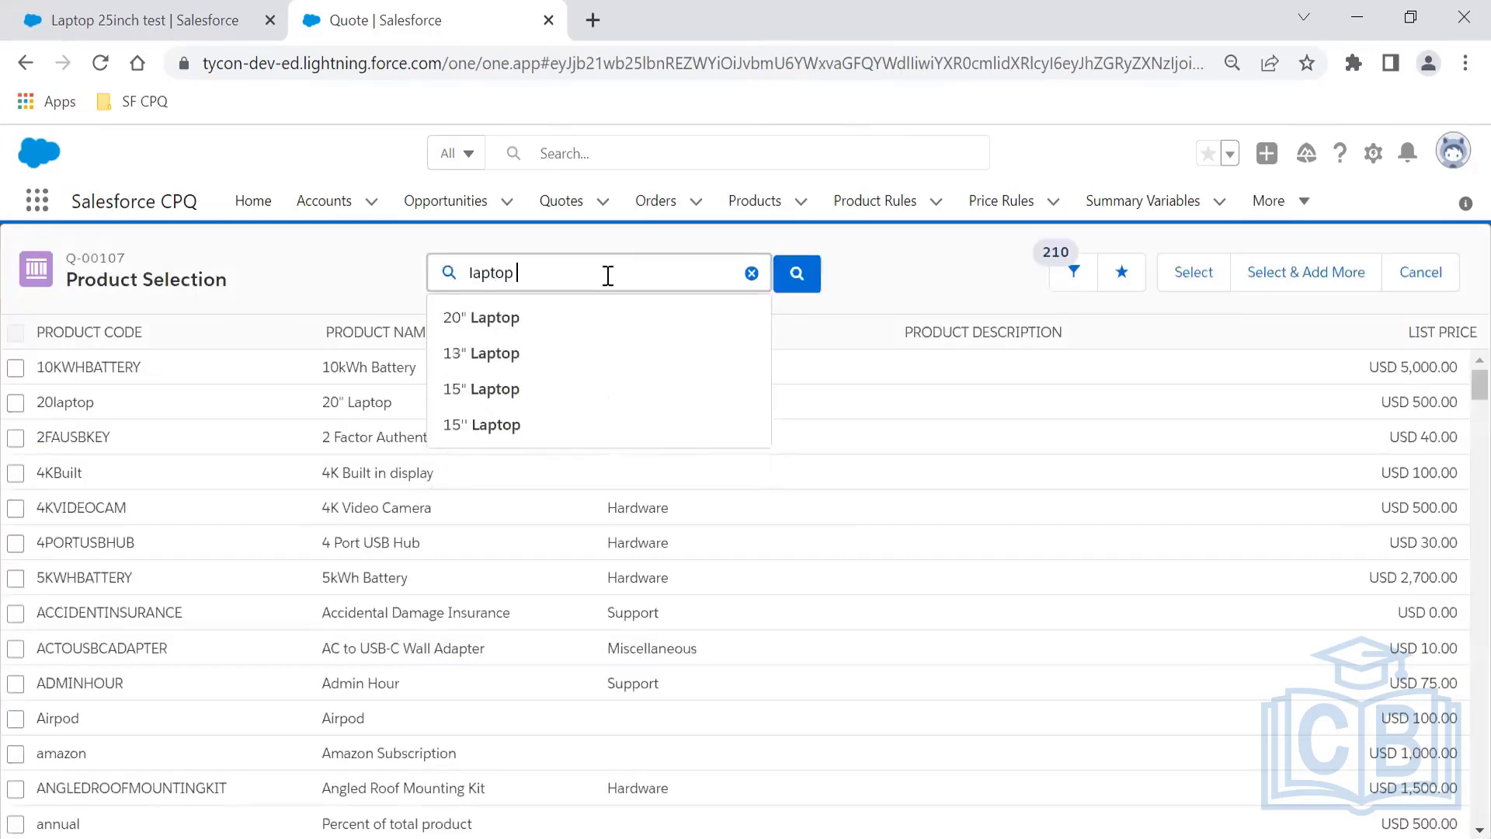
key(Return)
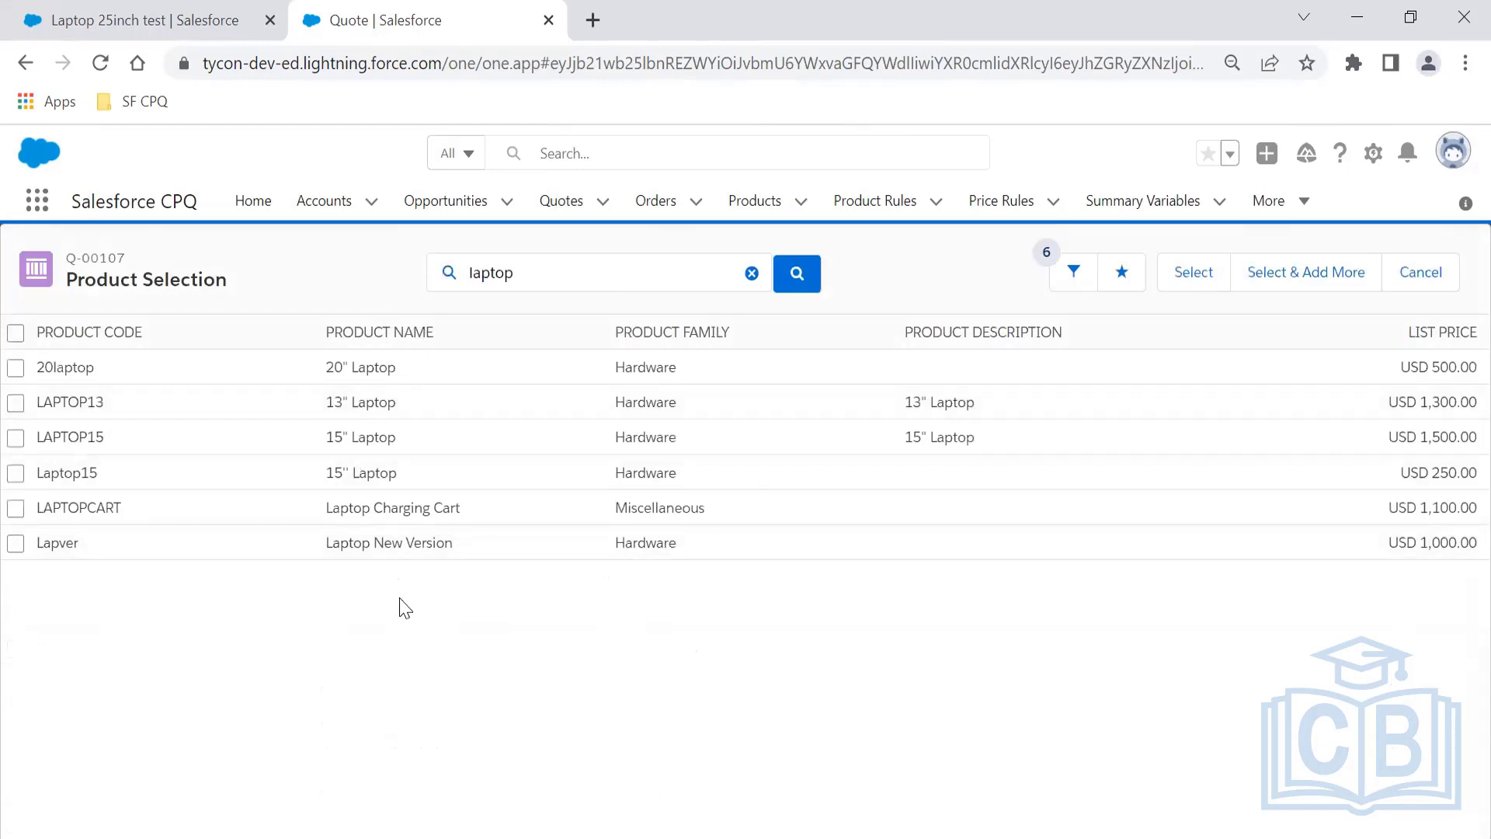
- Examine the Laptop 25inch test product's details and related price books against the laptops listed in the quote's product selection
click(124, 10)
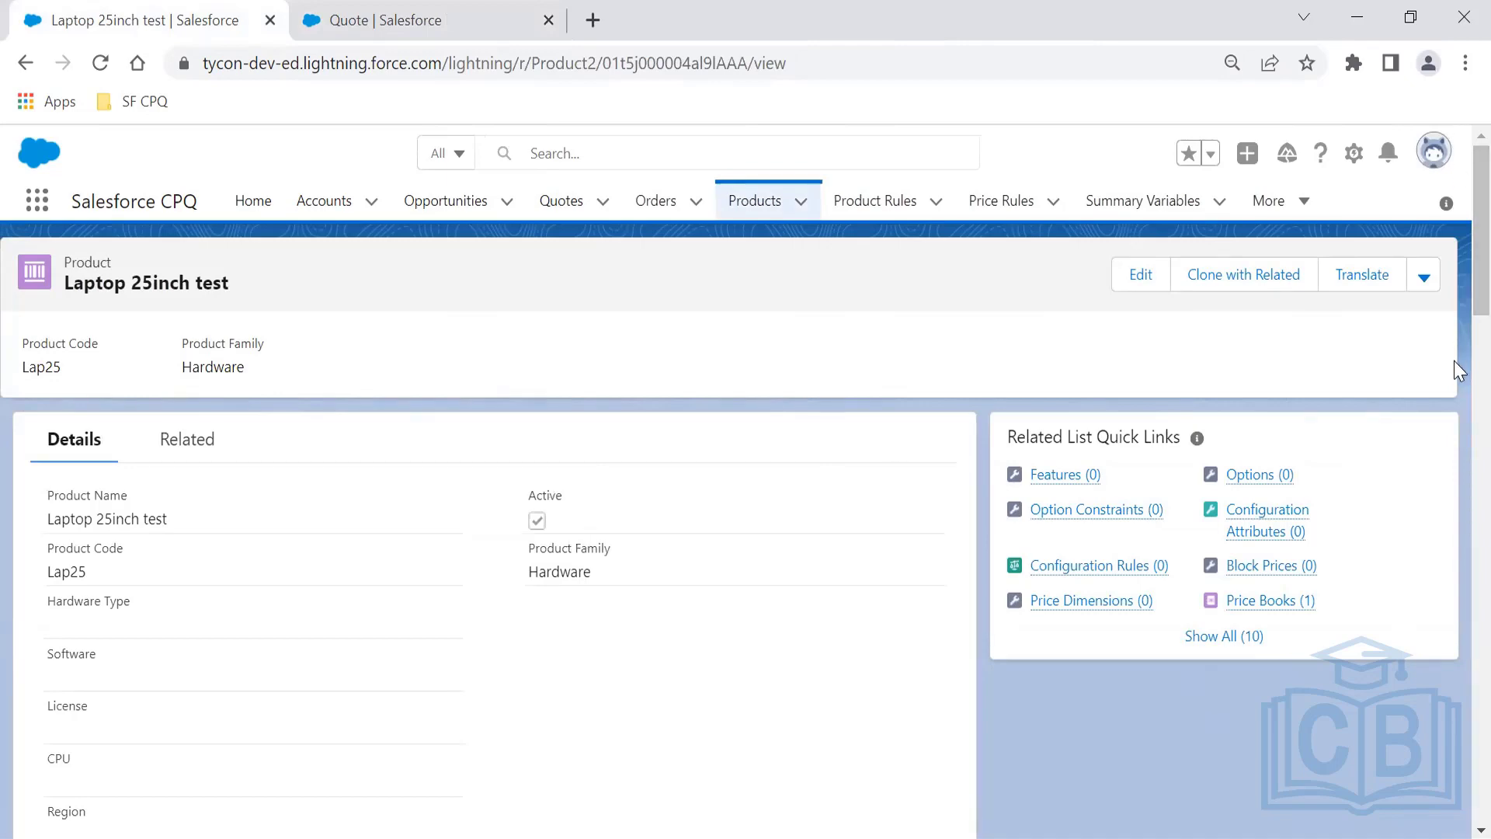
scroll(1456, 481, down, 1)
scroll(1454, 481, down, 15)
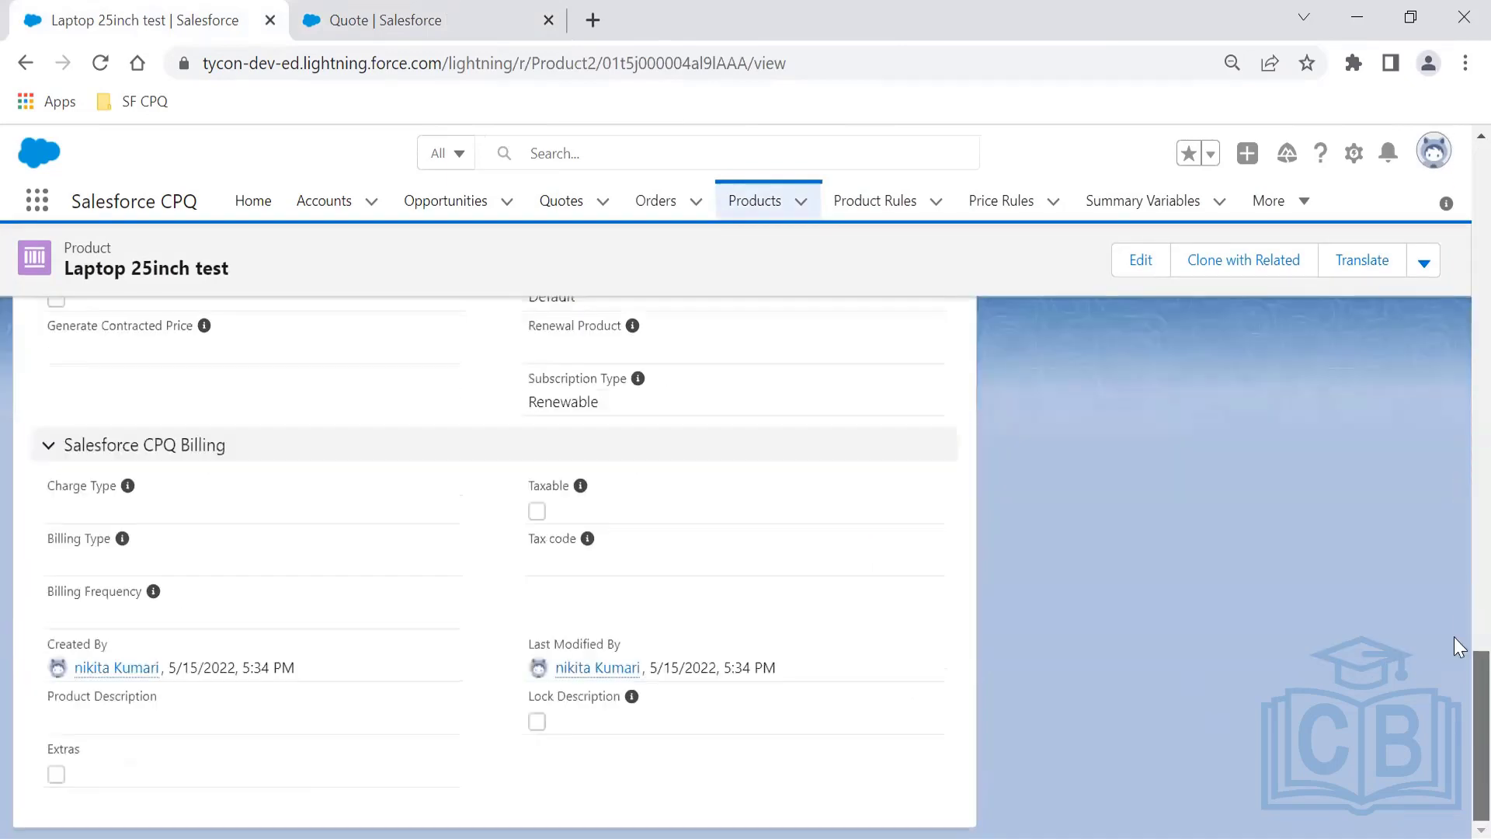
scroll(1455, 569, up, 8)
scroll(1454, 218, up, 8)
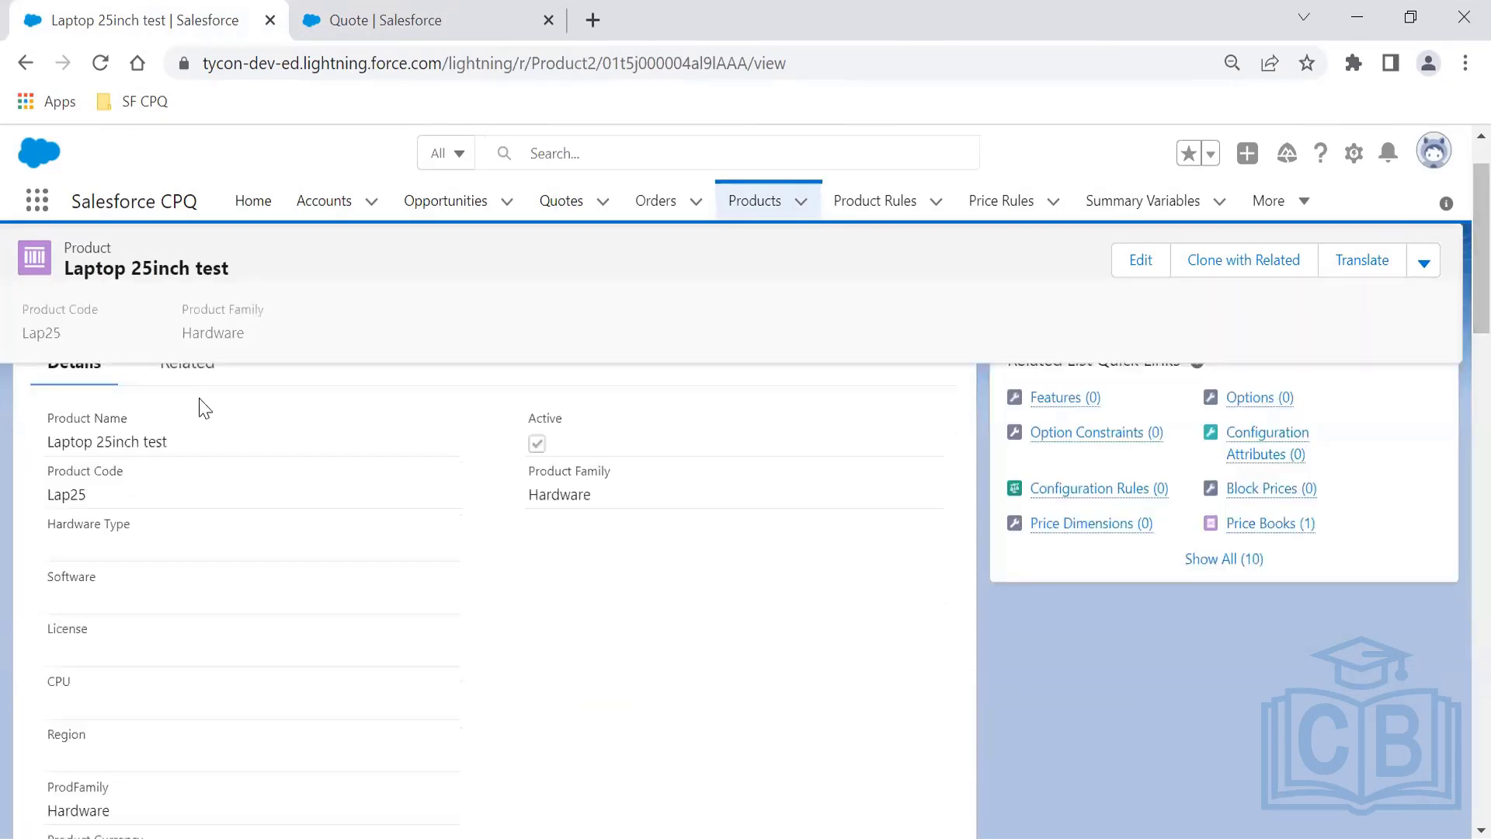
click(198, 371)
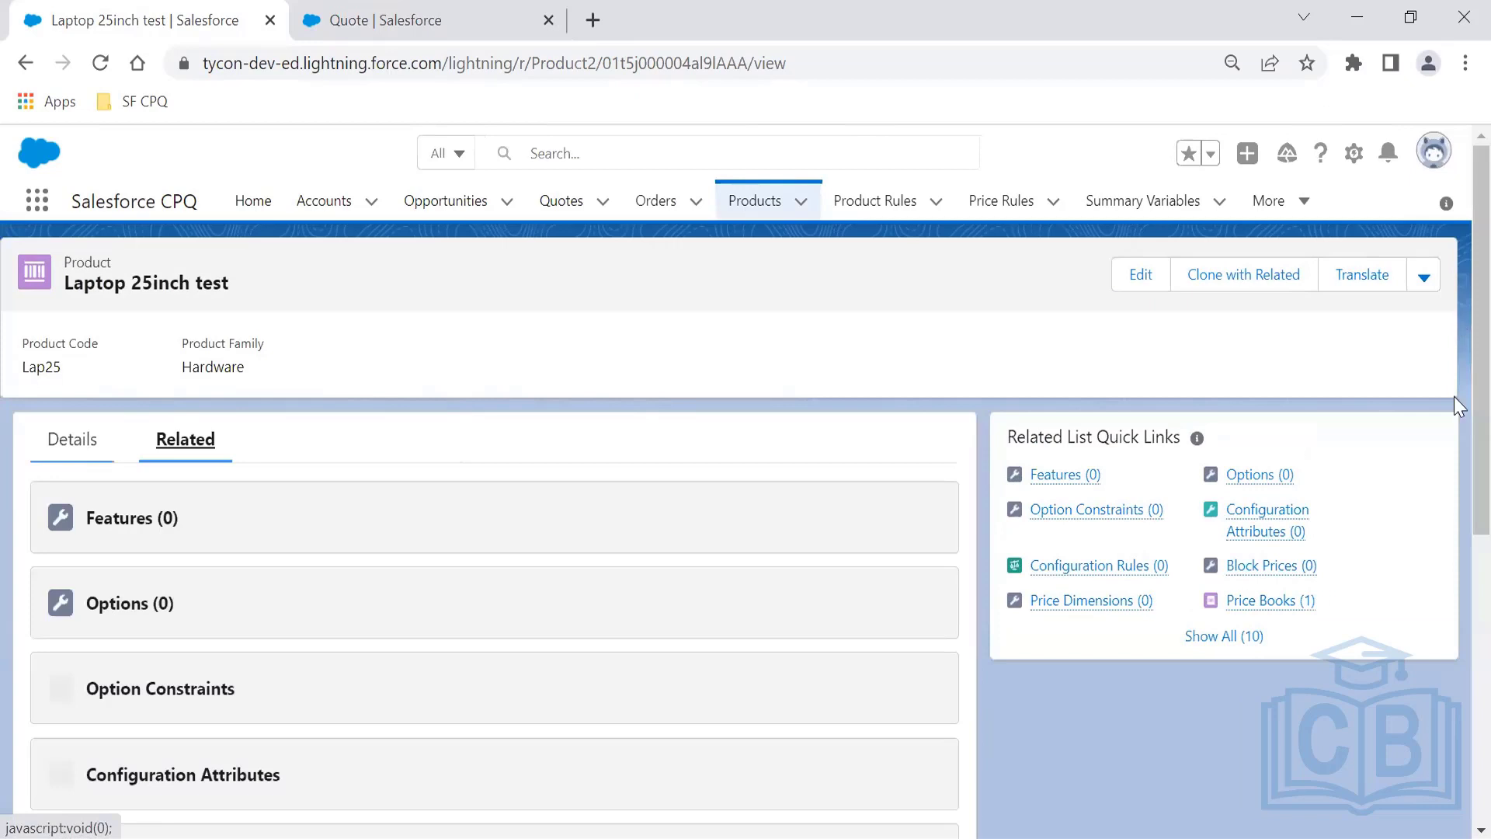
scroll(1454, 599, down, 6)
click(407, 19)
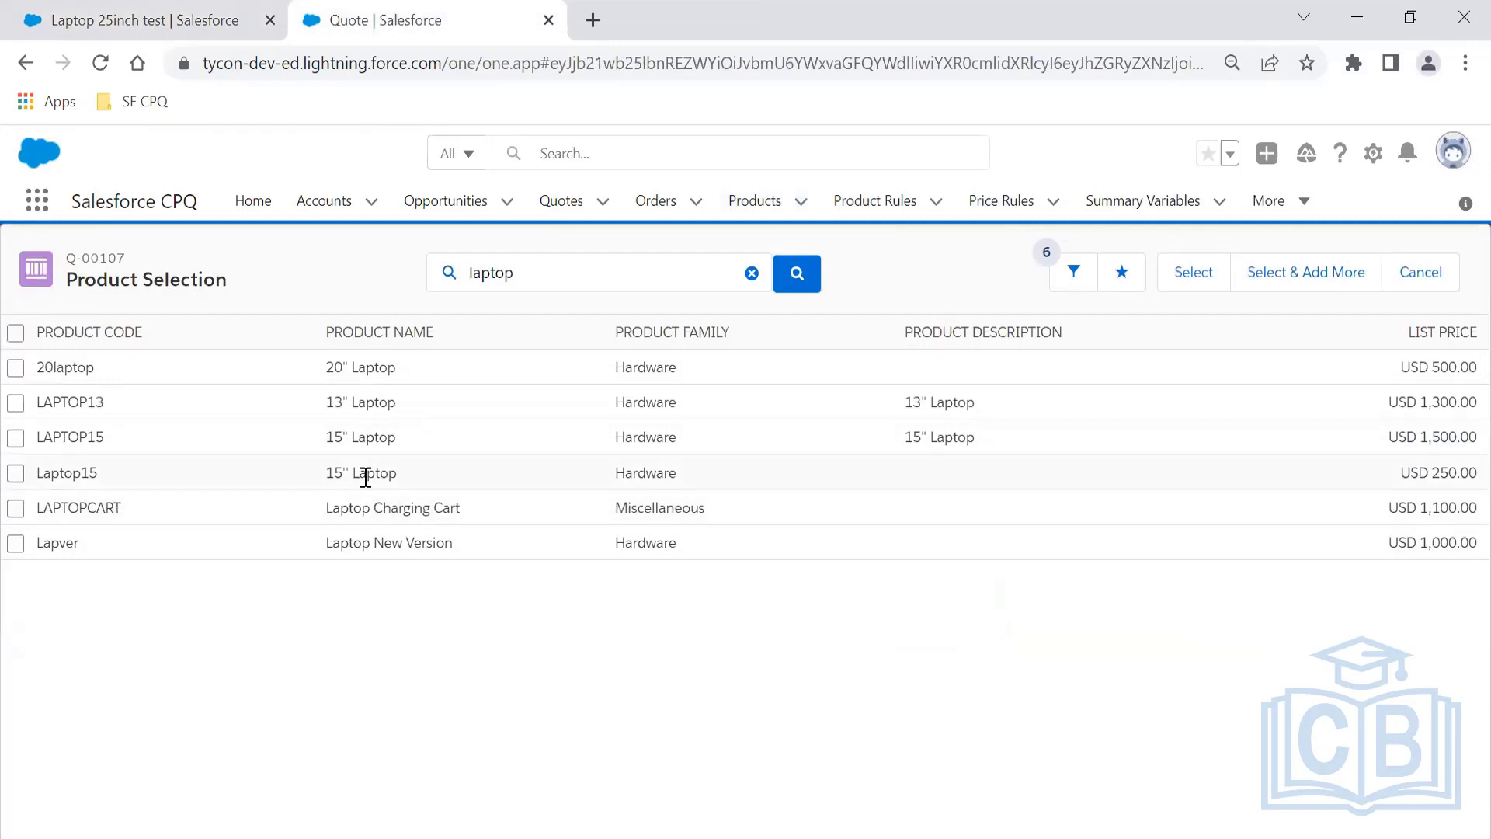
click(148, 14)
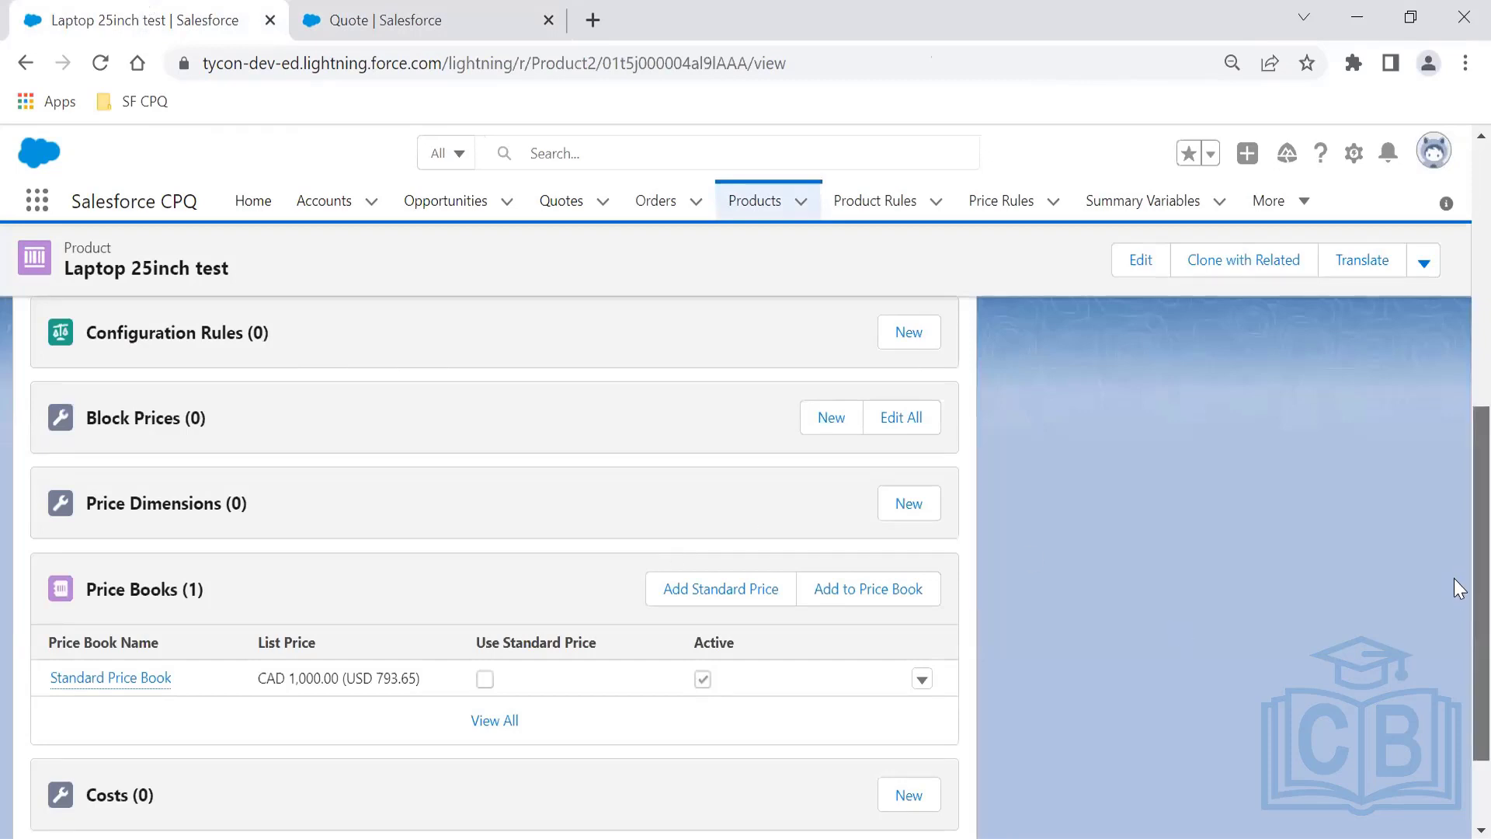
- Add and save another standard price for Laptop 25inch test with a list price of 1,000 in USD - U.S. Dollar
scroll(1454, 578, down, 2)
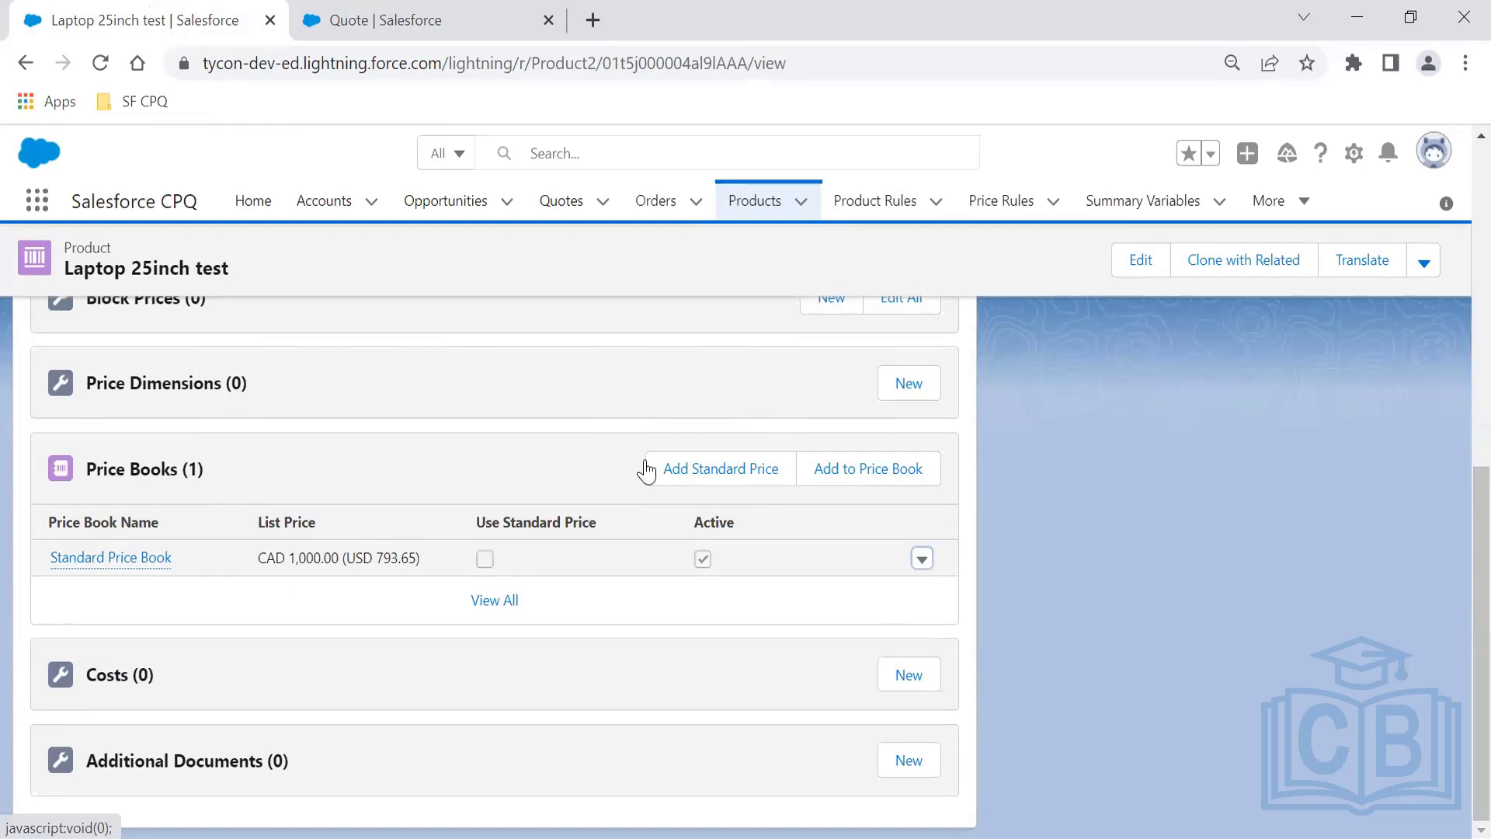
click(752, 482)
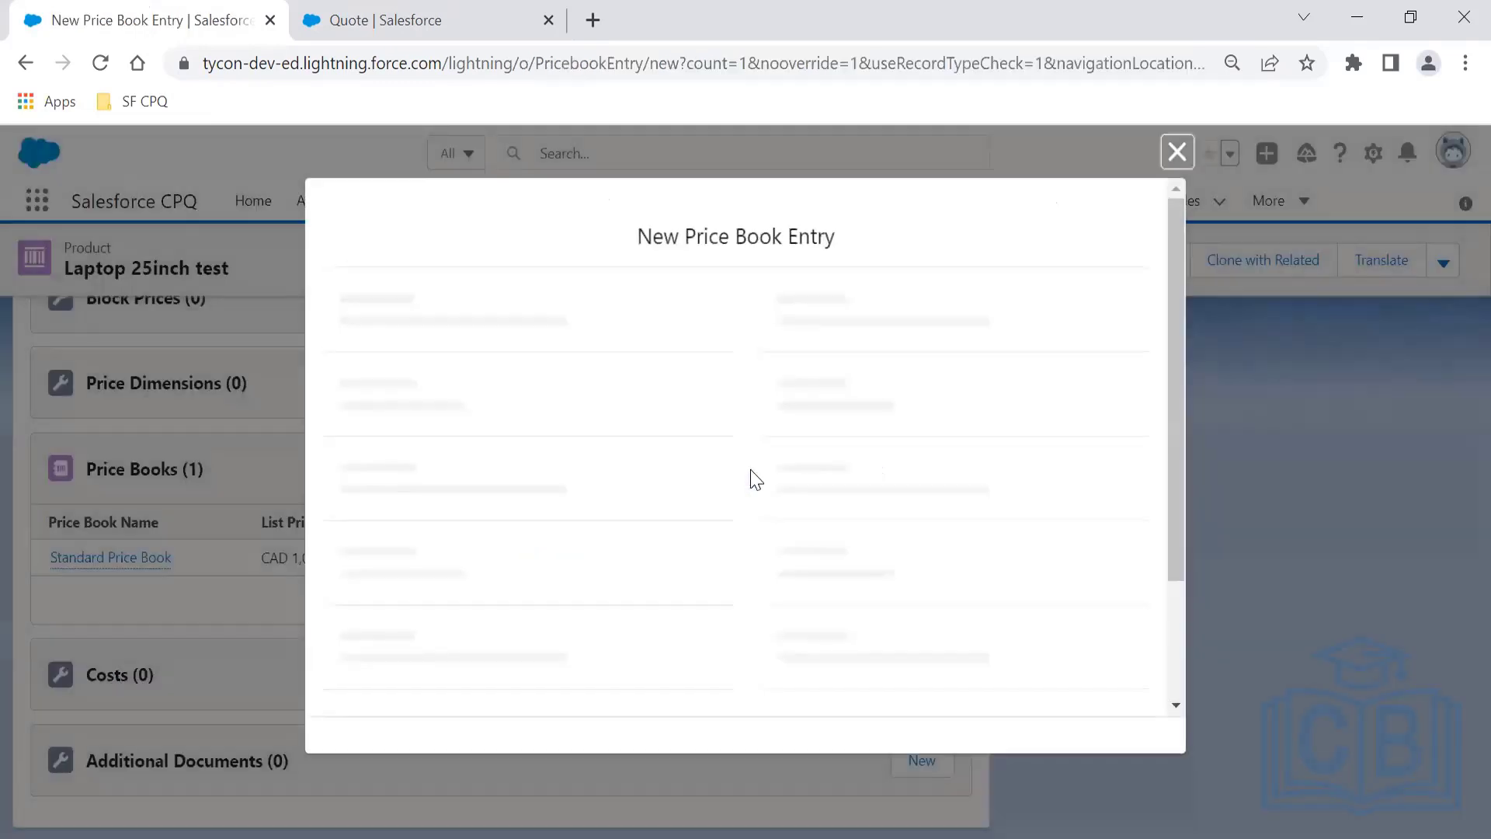
click(501, 539)
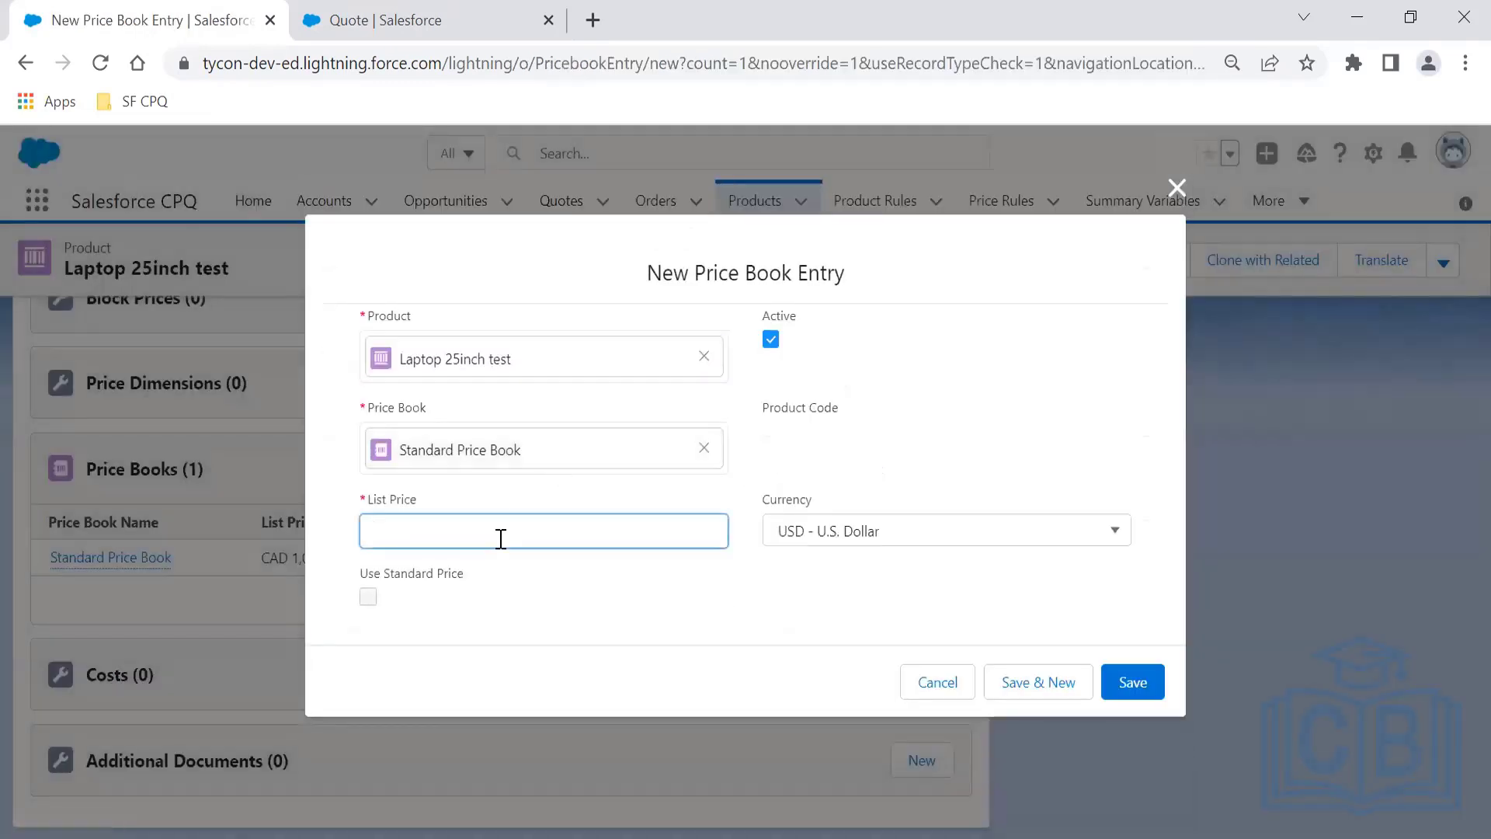
text(1,00)
text(000)
click(1119, 684)
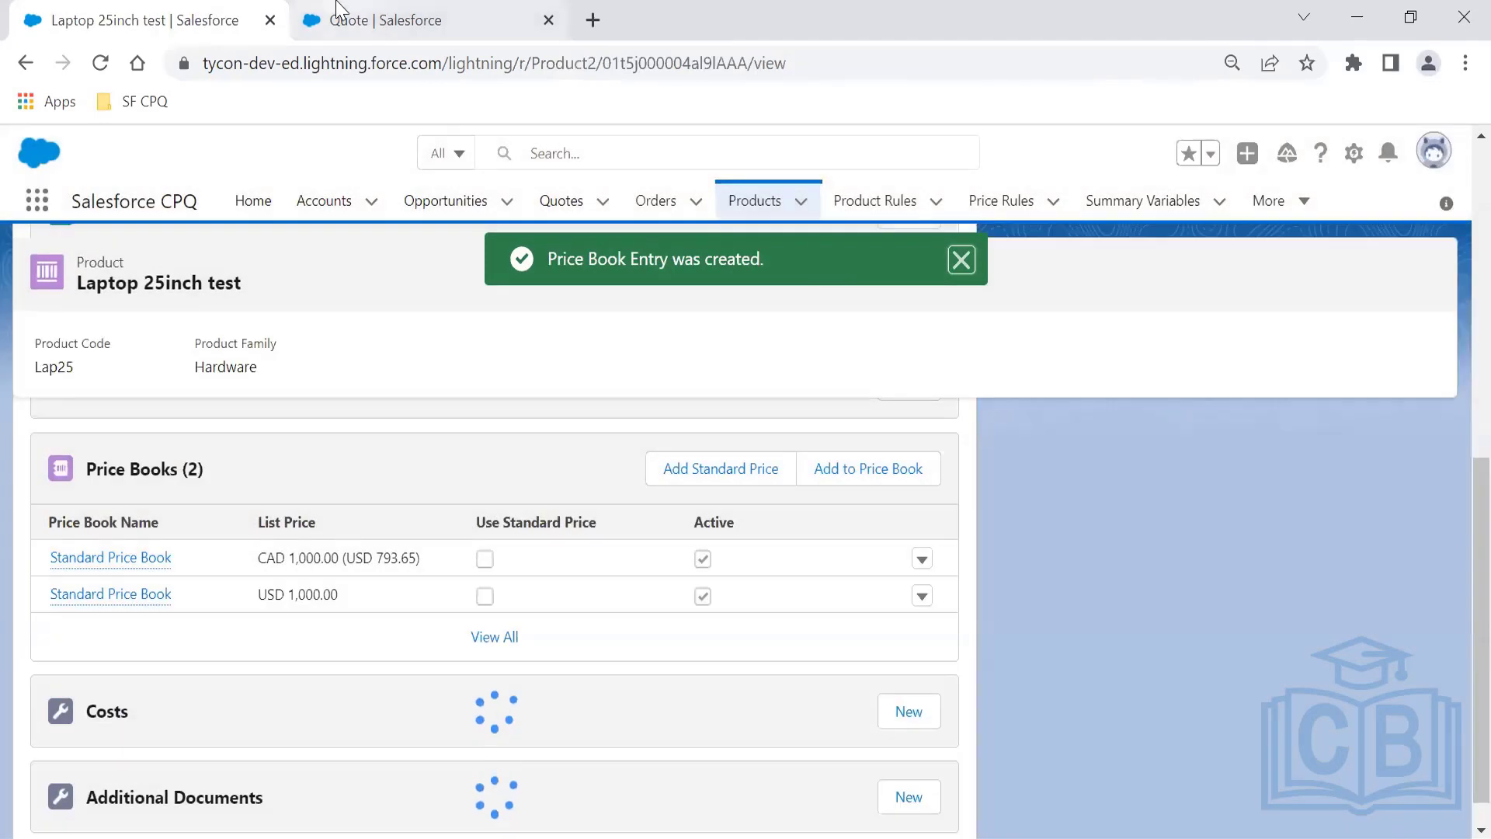
- Leave the product selection and line editor of quote Q-00107, reopen its lines, and start adding products after checking the product's price books
click(343, 20)
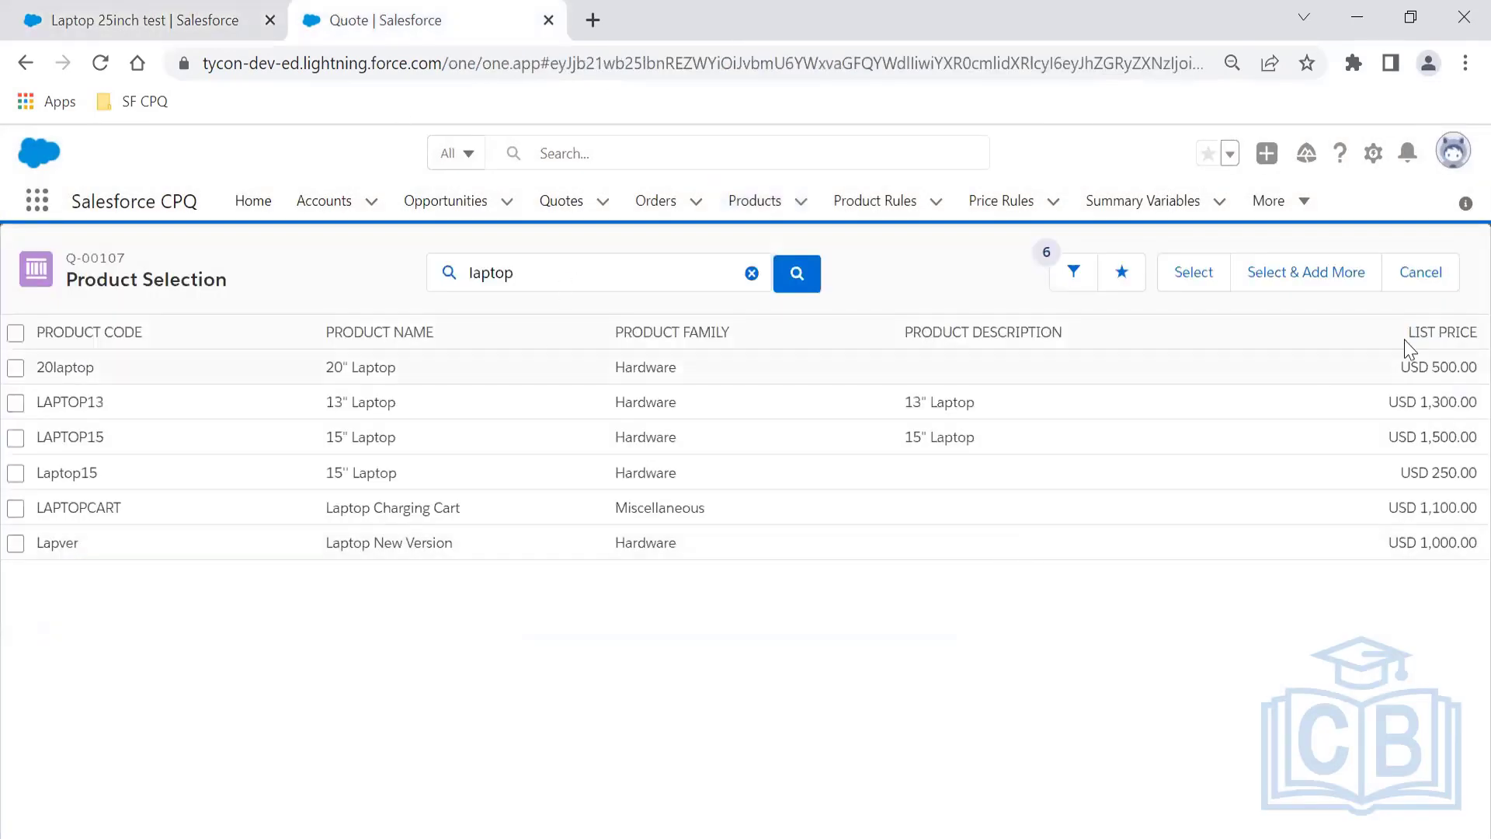
click(1431, 274)
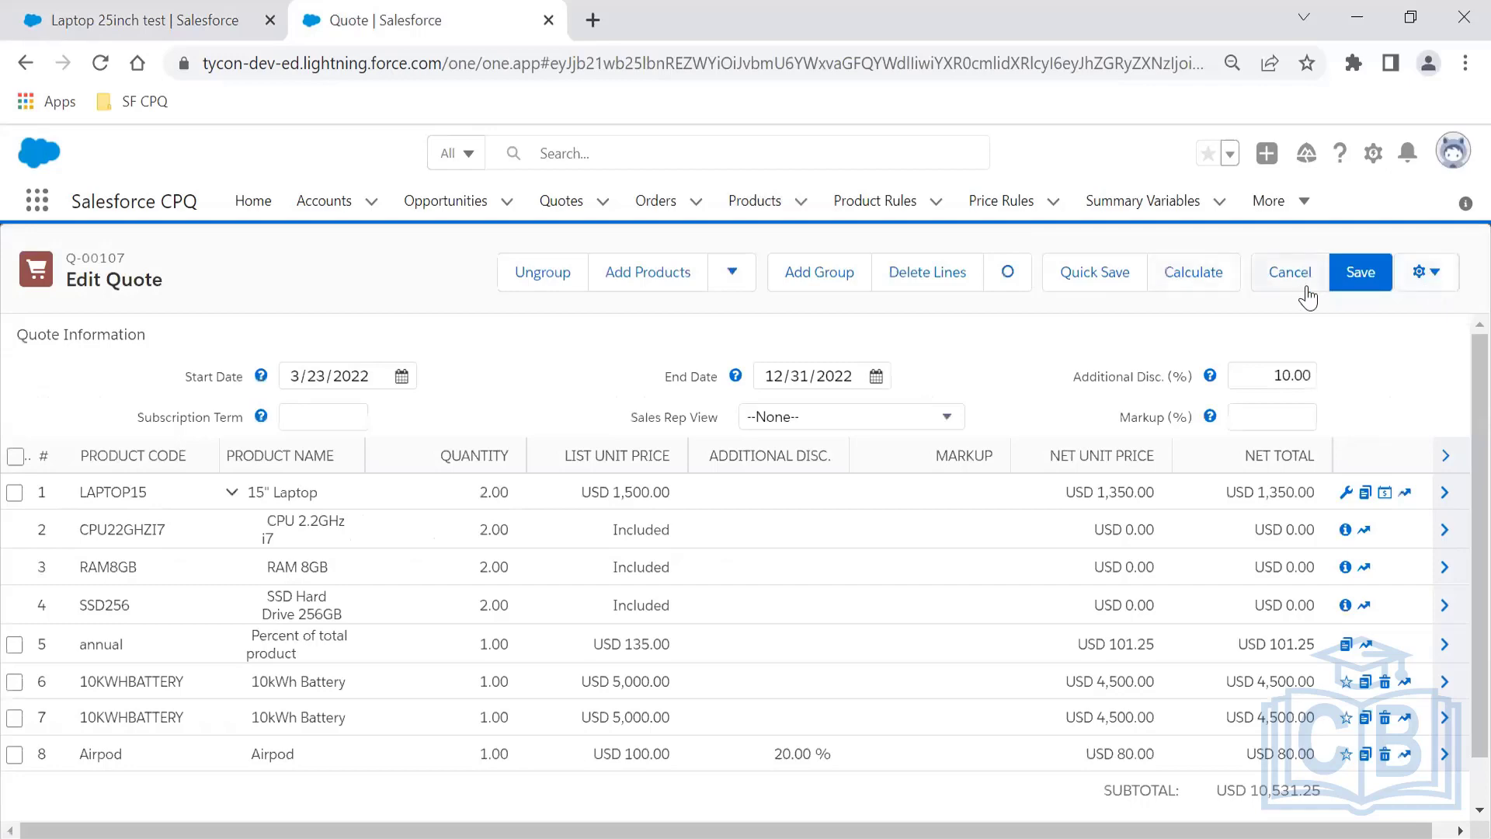
click(1291, 273)
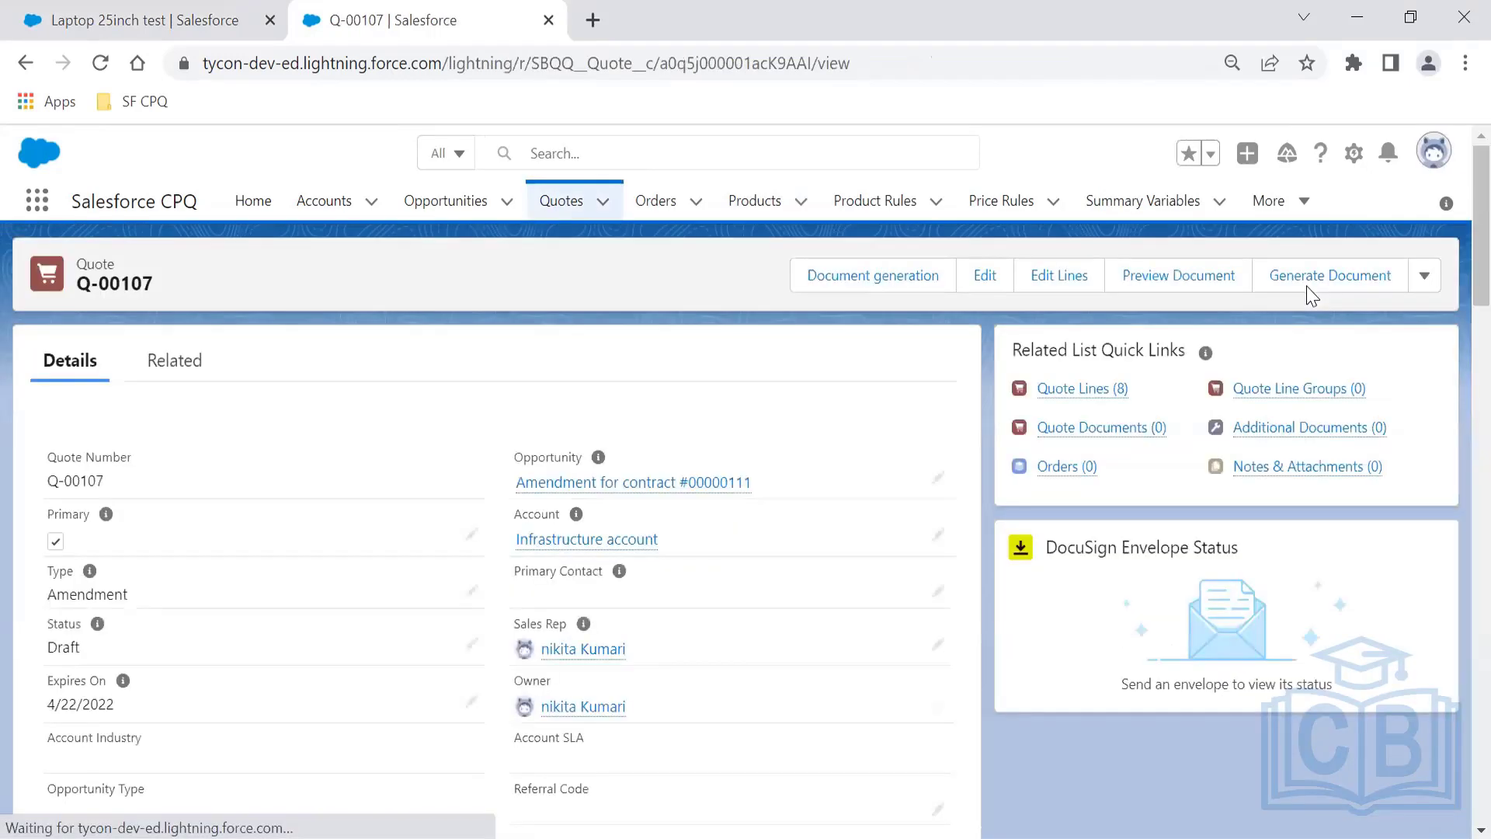
click(1058, 276)
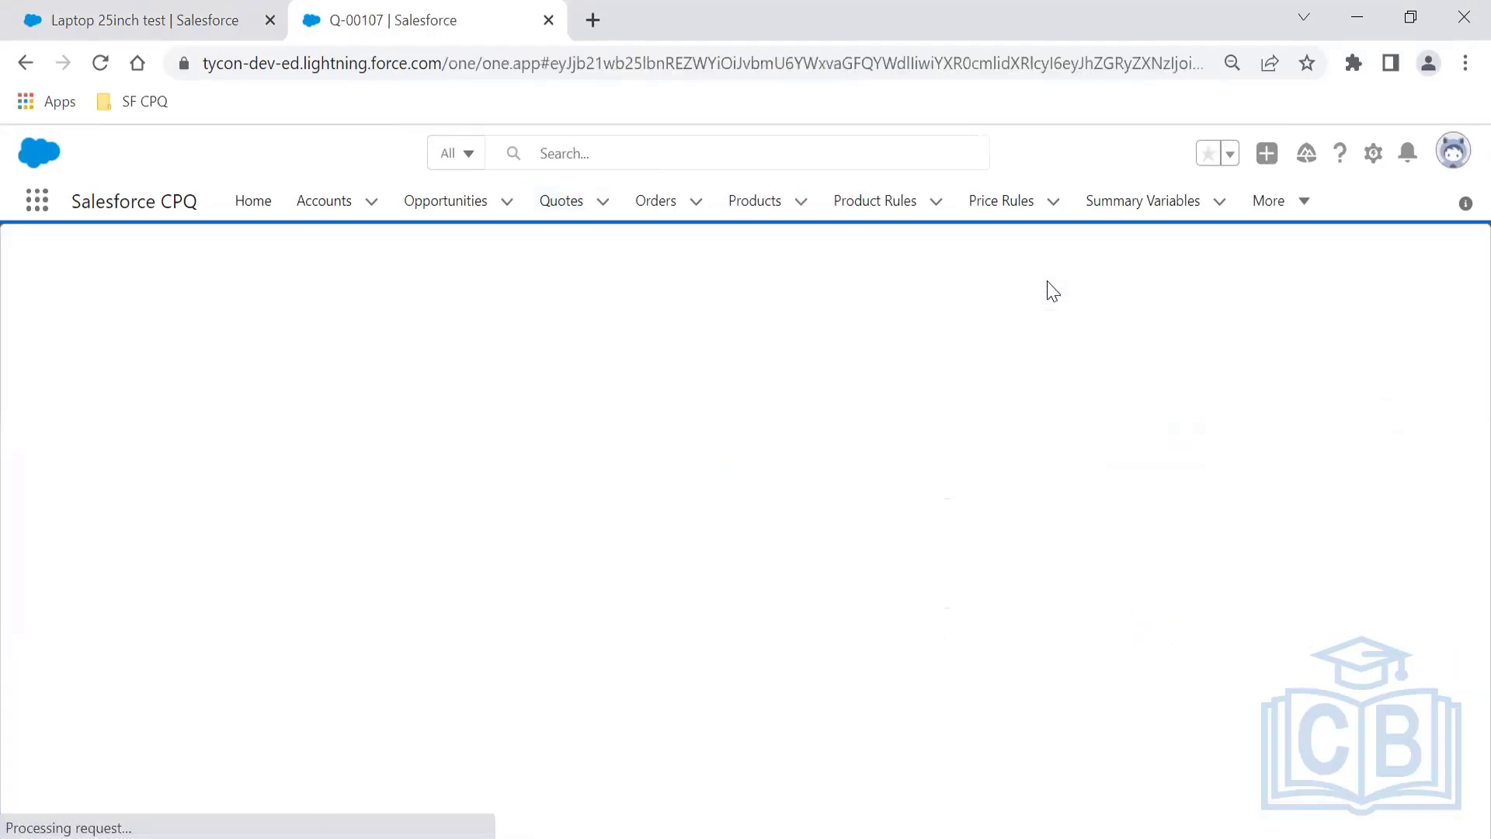
click(191, 11)
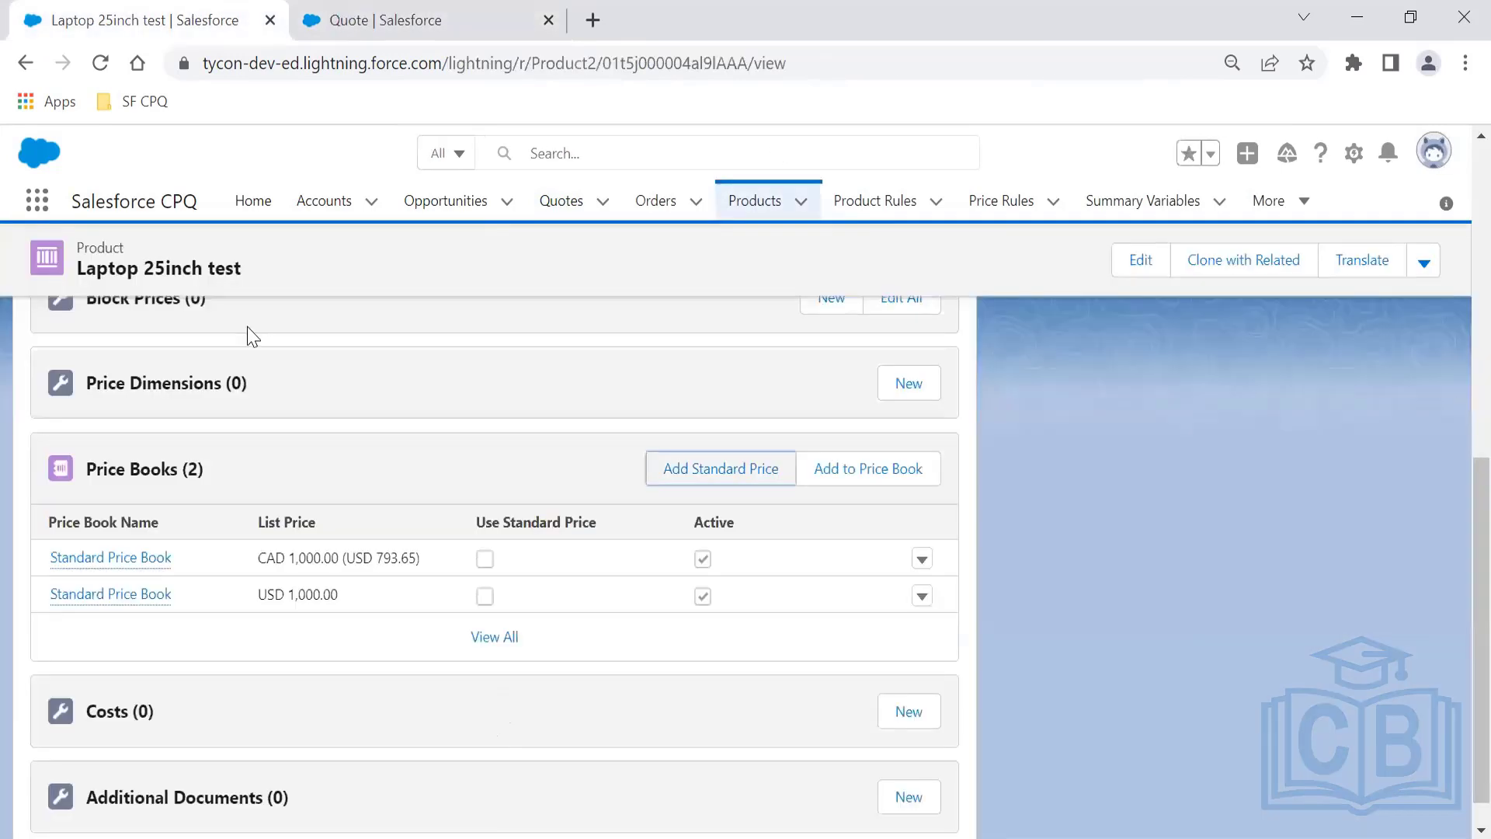
click(351, 11)
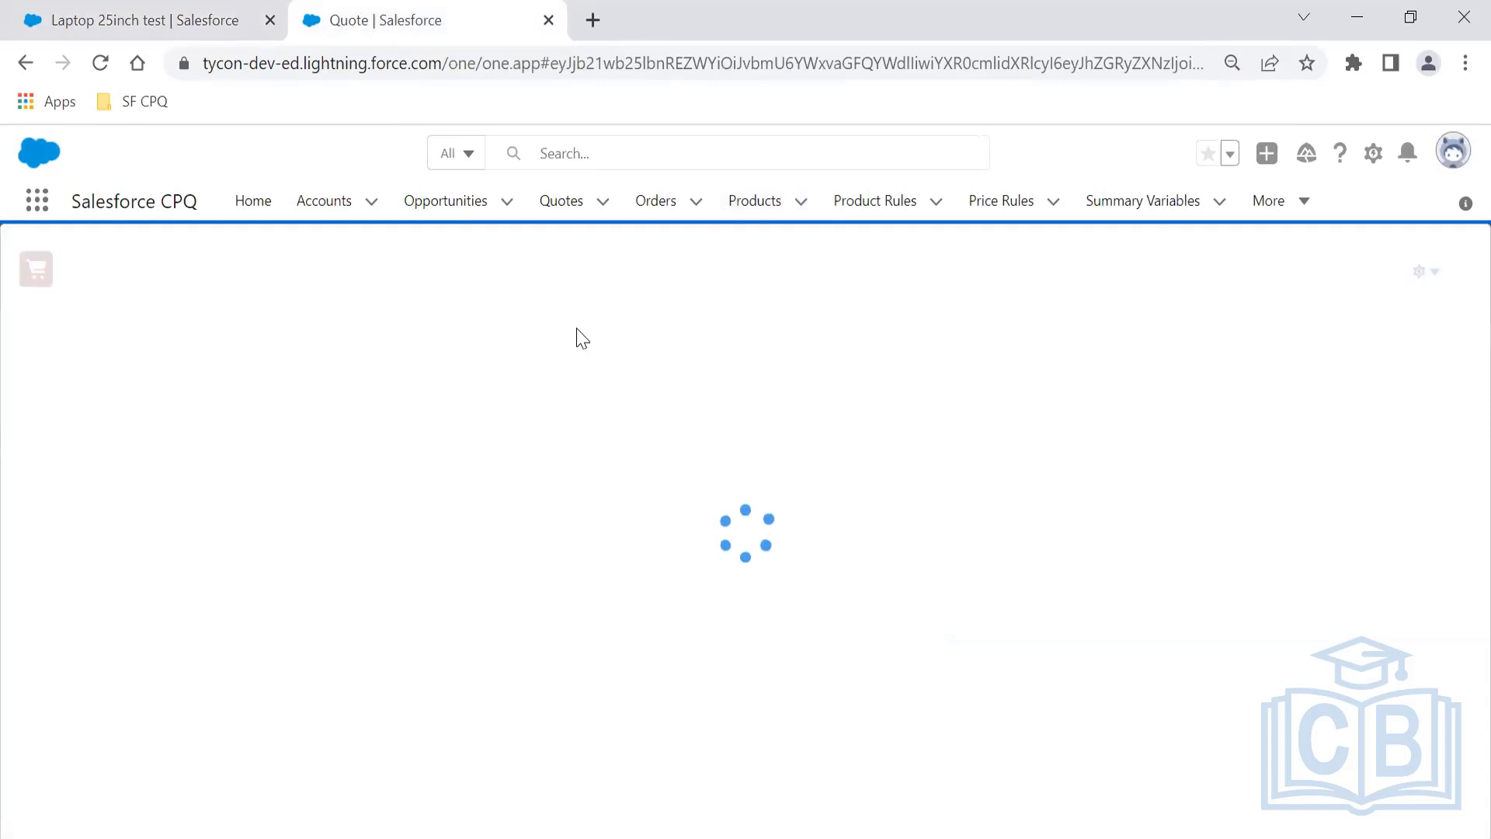
click(653, 271)
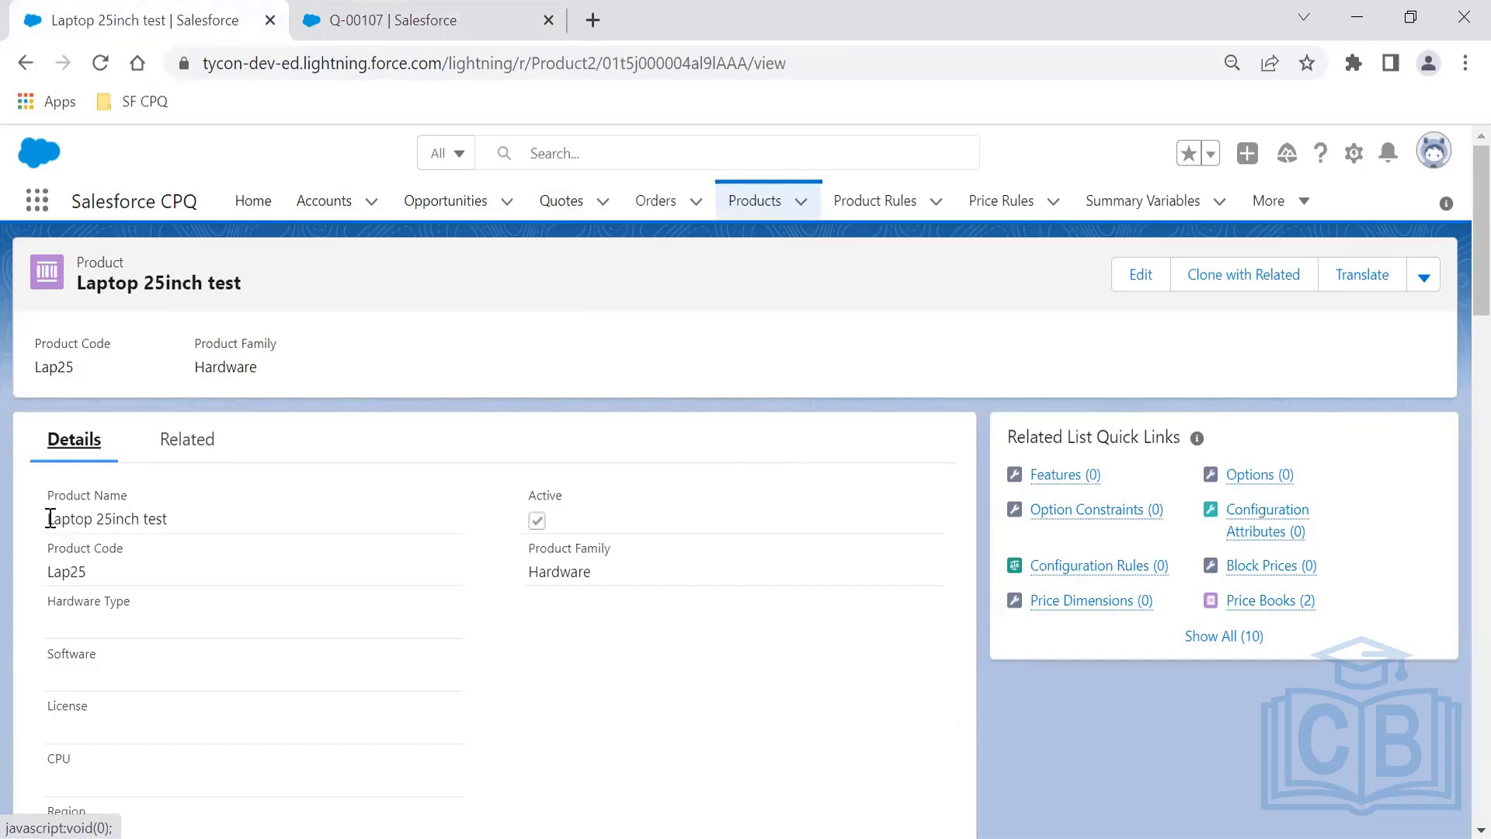
- Look at quote Q-00107 and return to the details of the Laptop 25inch test product
click(432, 16)
click(147, 19)
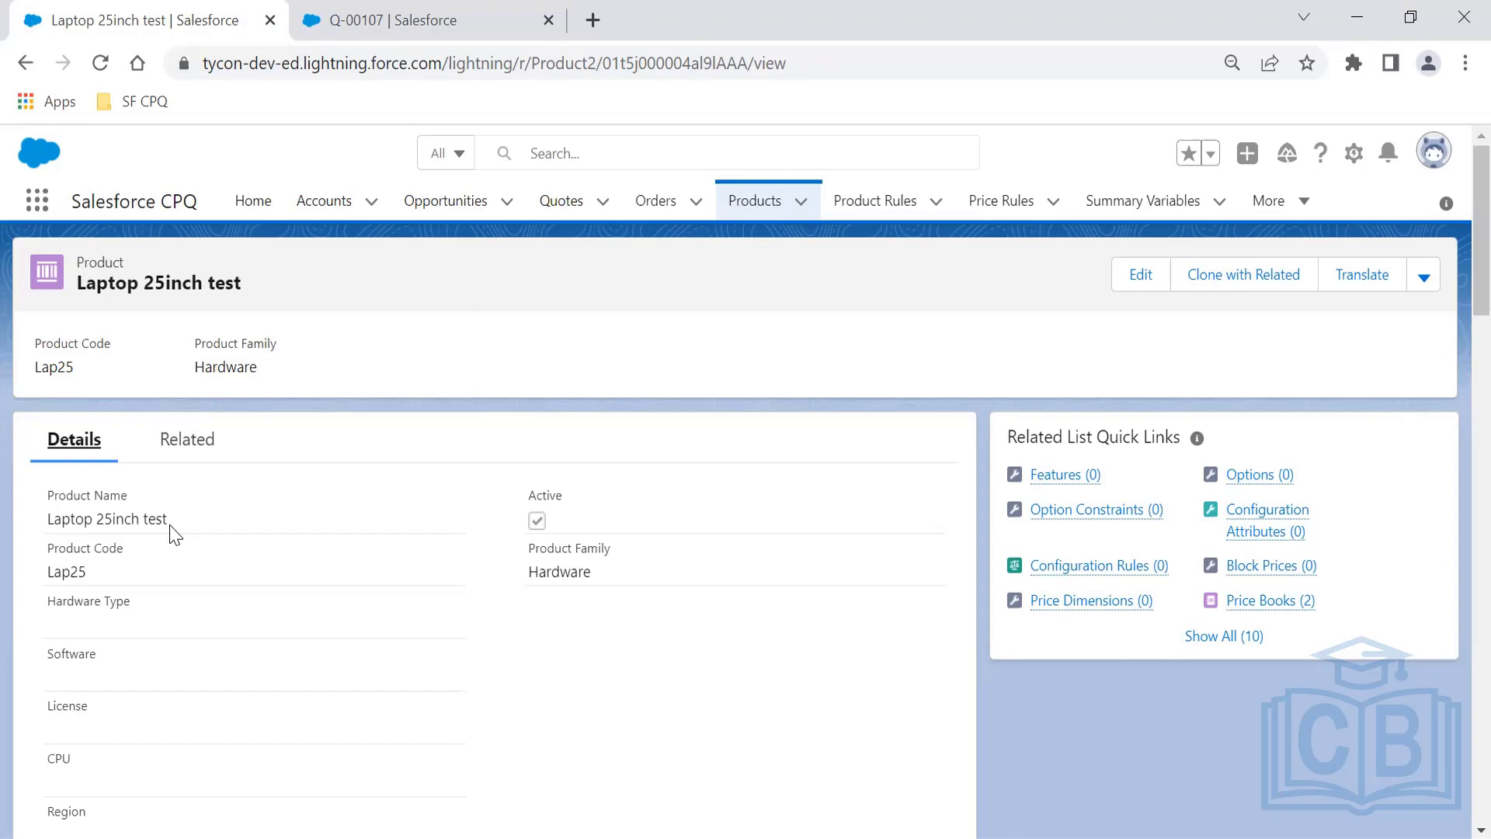
- Open the line editor of quote Q-00107, start adding products and search the product selection for "laptop"
click(395, 15)
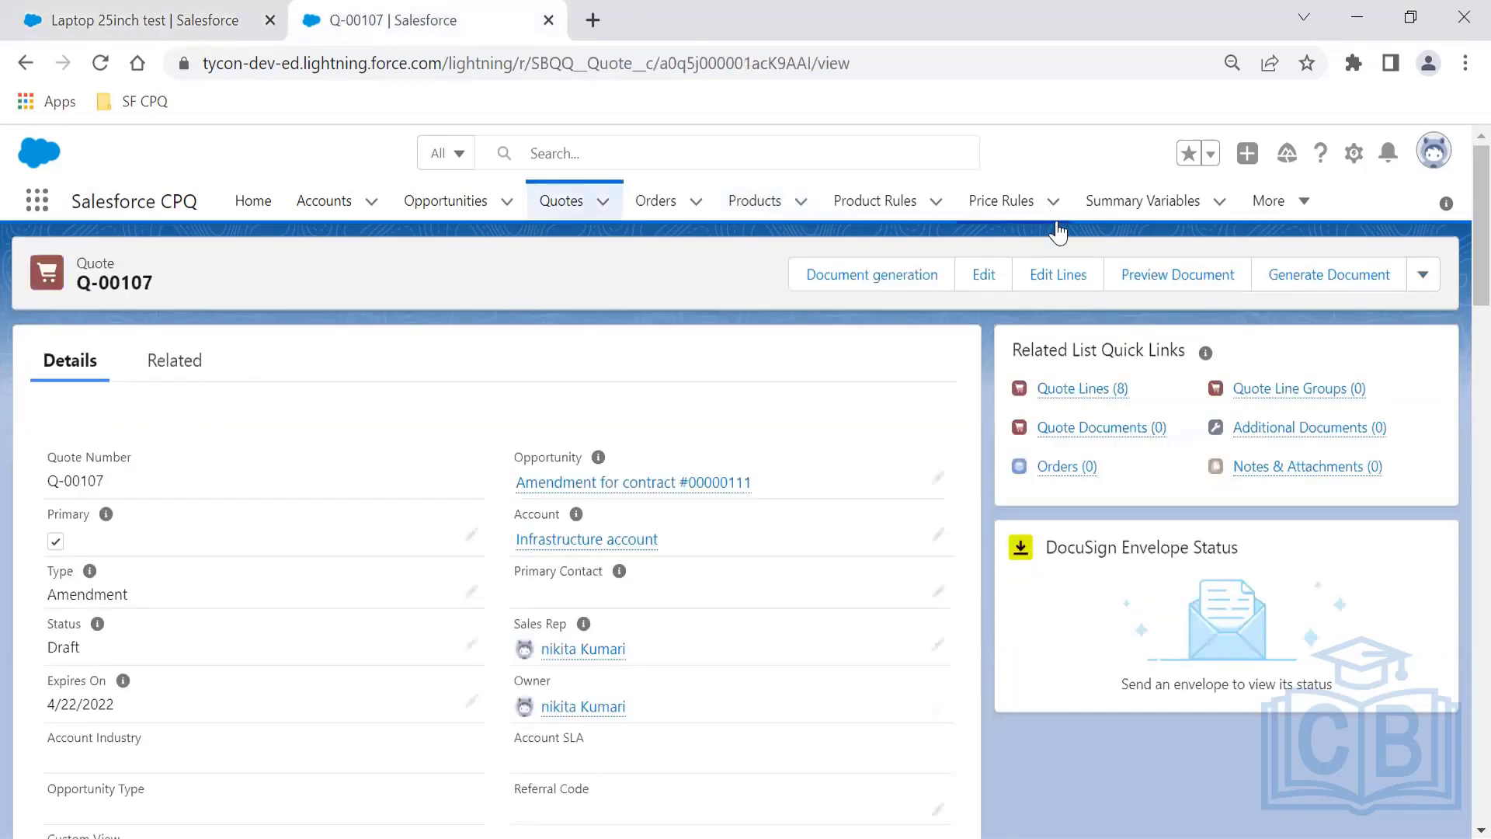
click(106, 11)
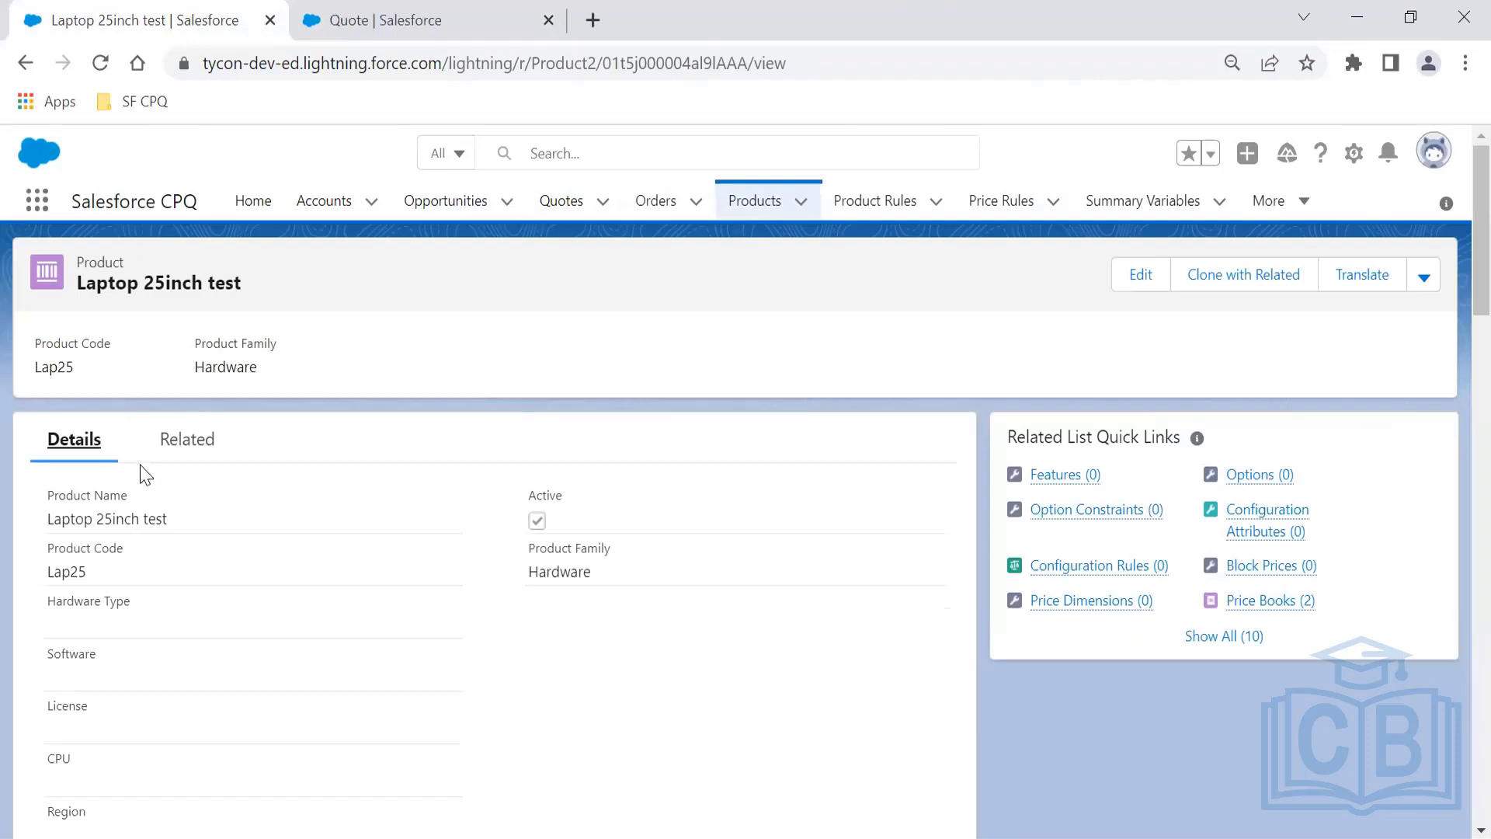
click(413, 13)
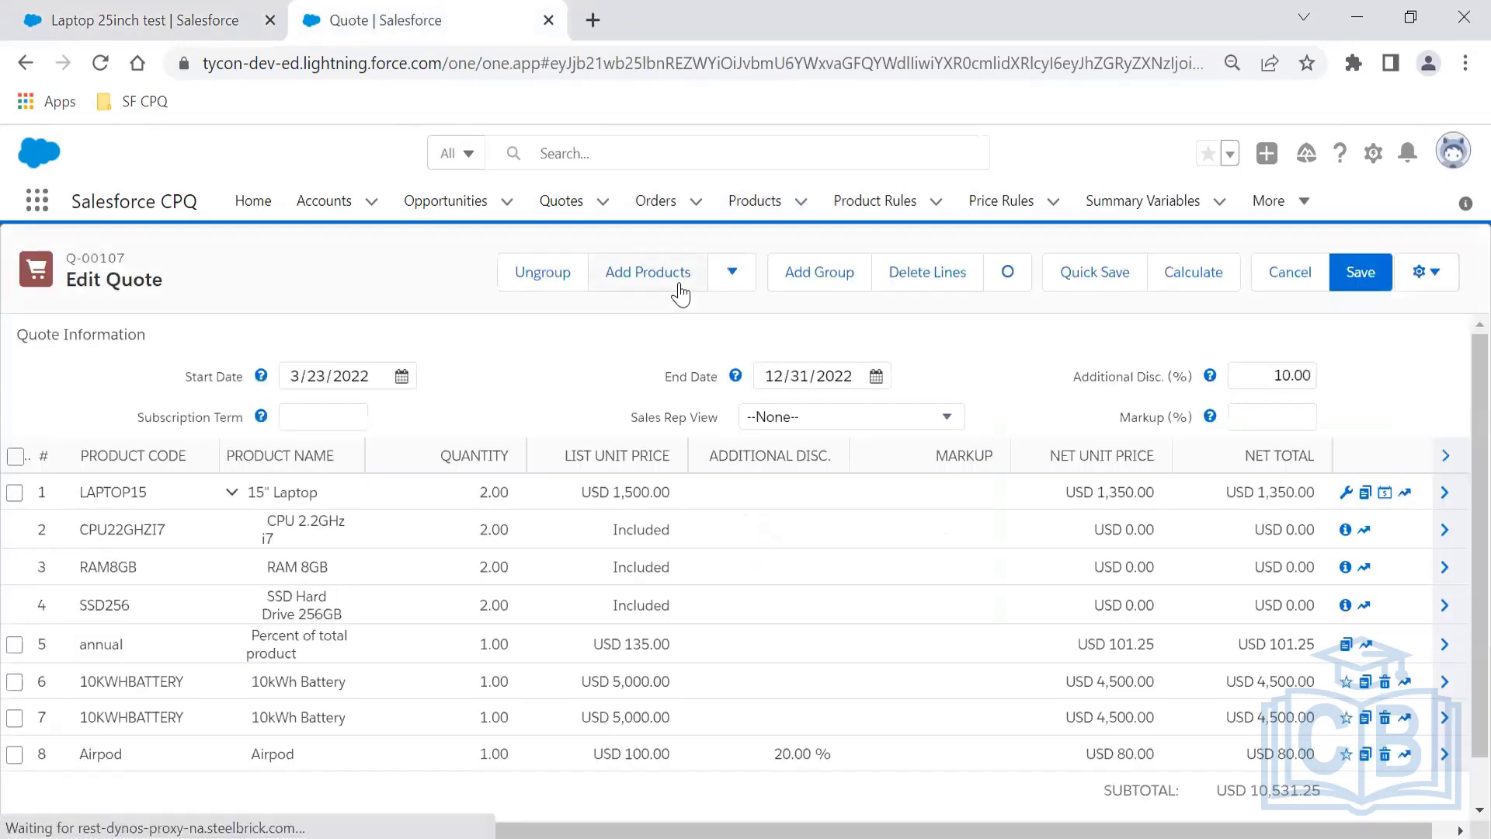
click(680, 293)
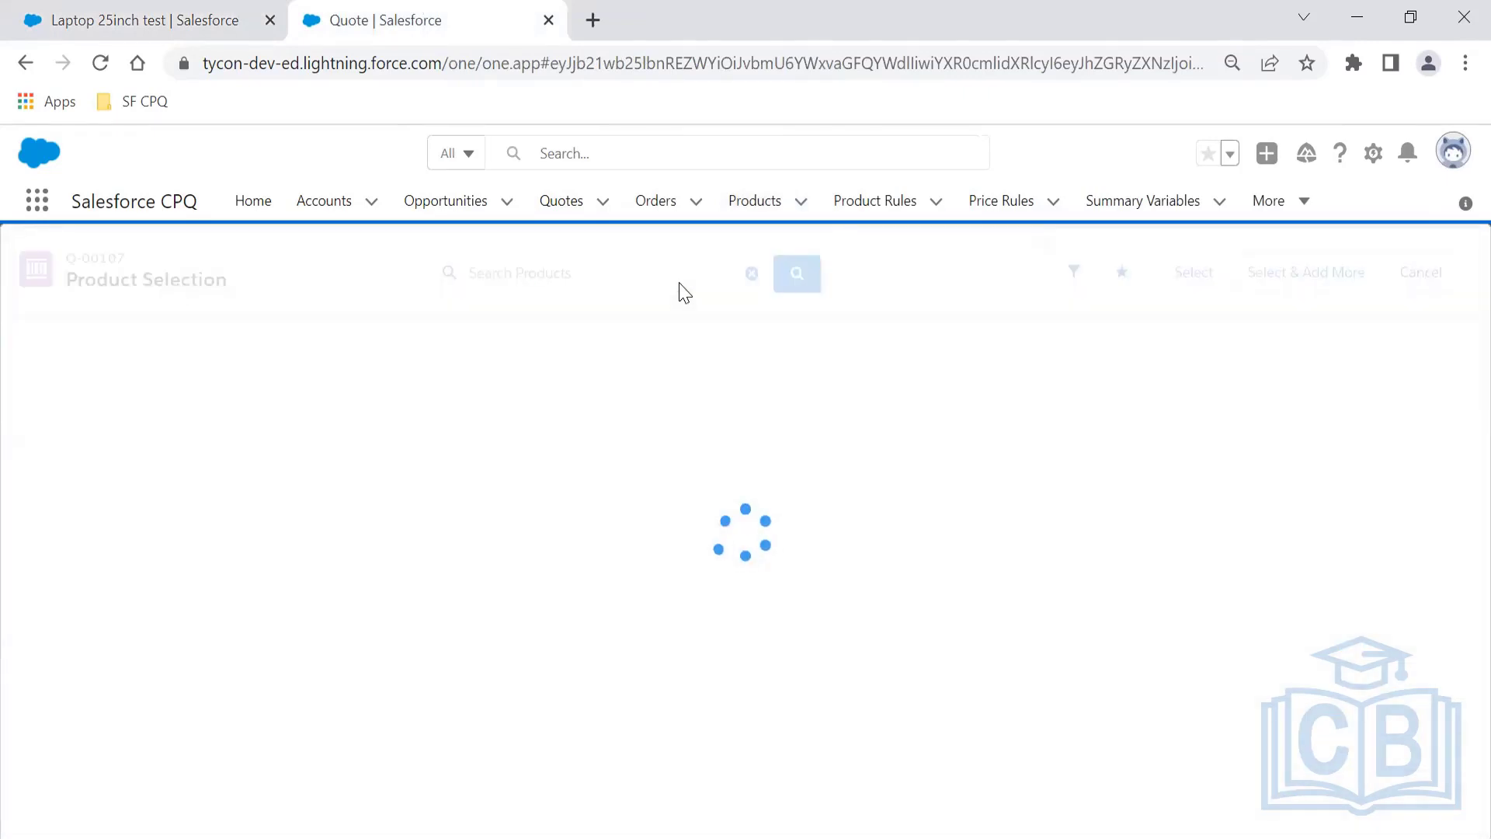
click(573, 276)
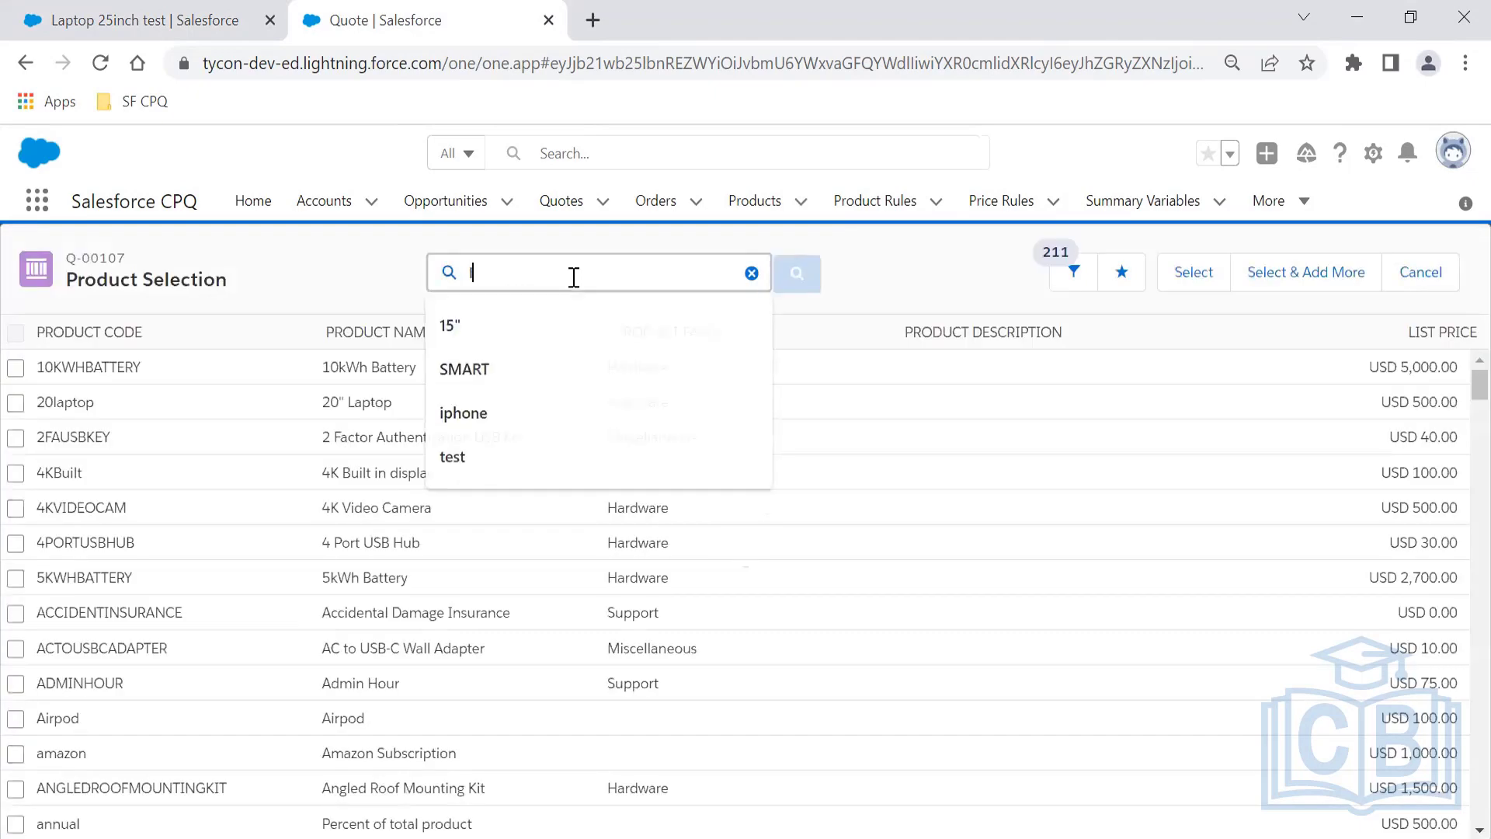
text(laptop)
key(Return)
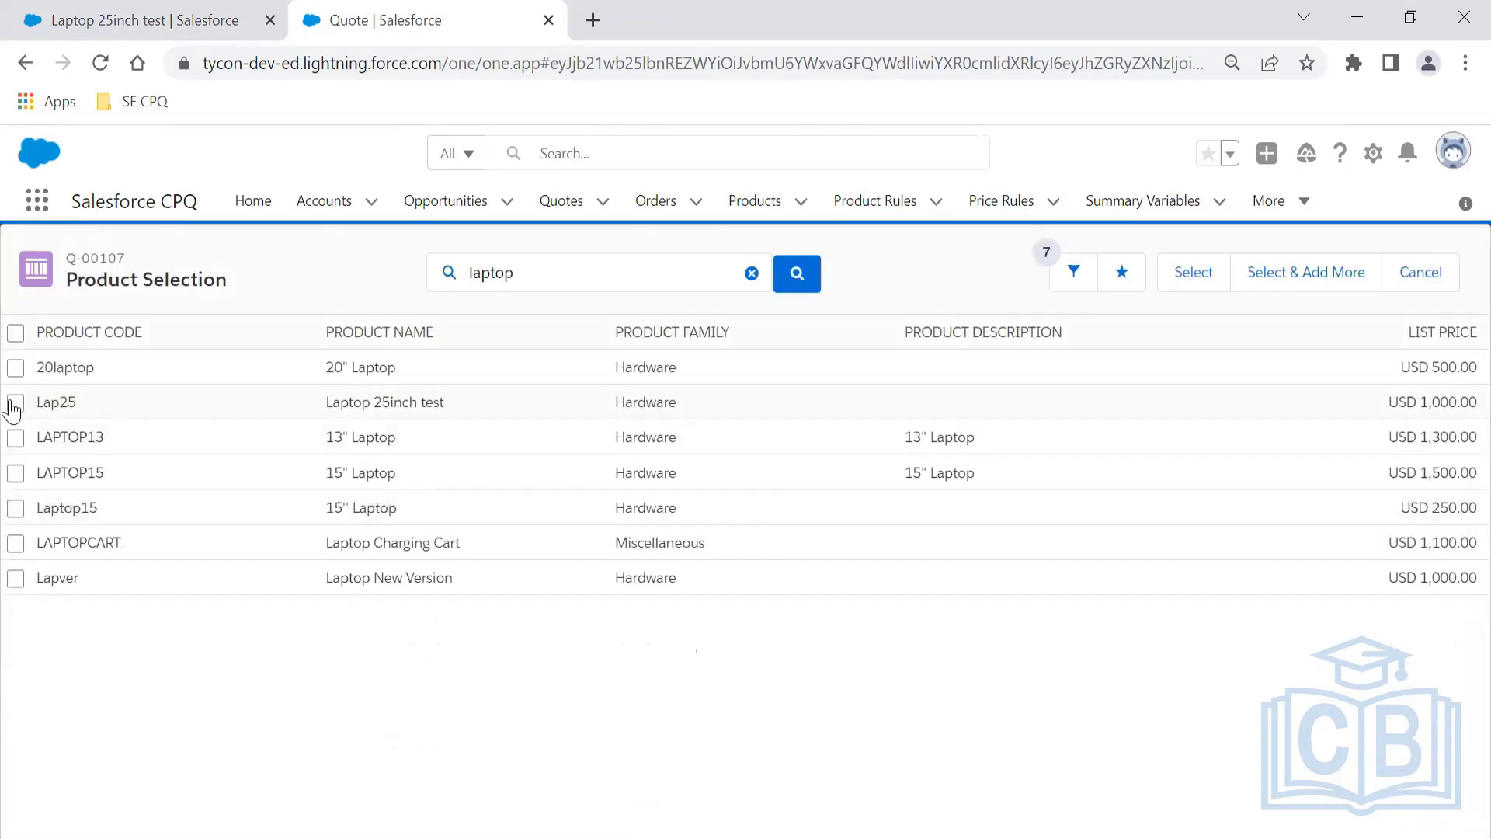
- Add Laptop 25inch test from the product selection to the quote lines and view its new line
click(16, 404)
click(1196, 274)
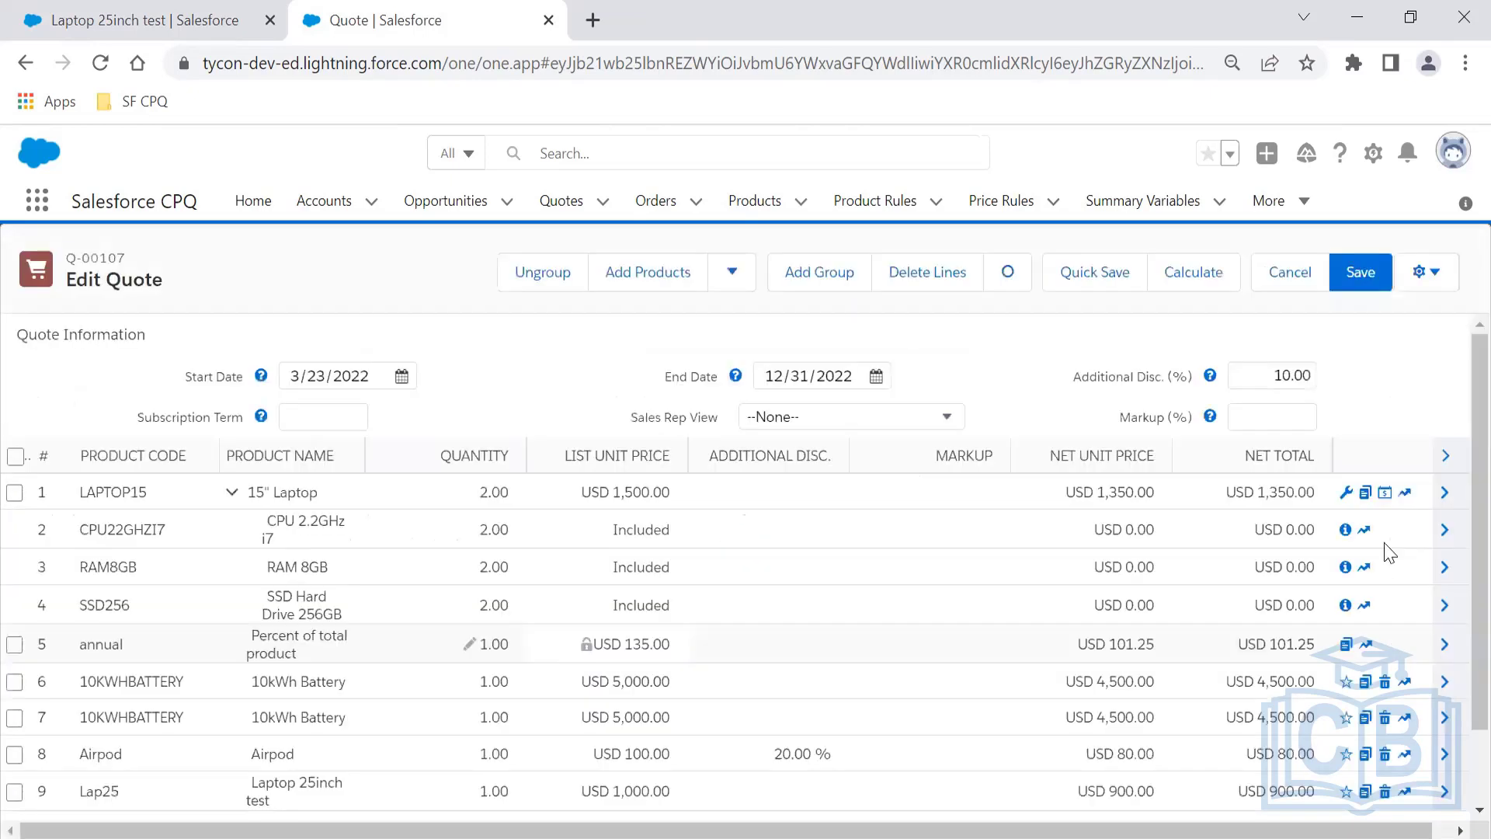
scroll(1451, 497, down, 2)
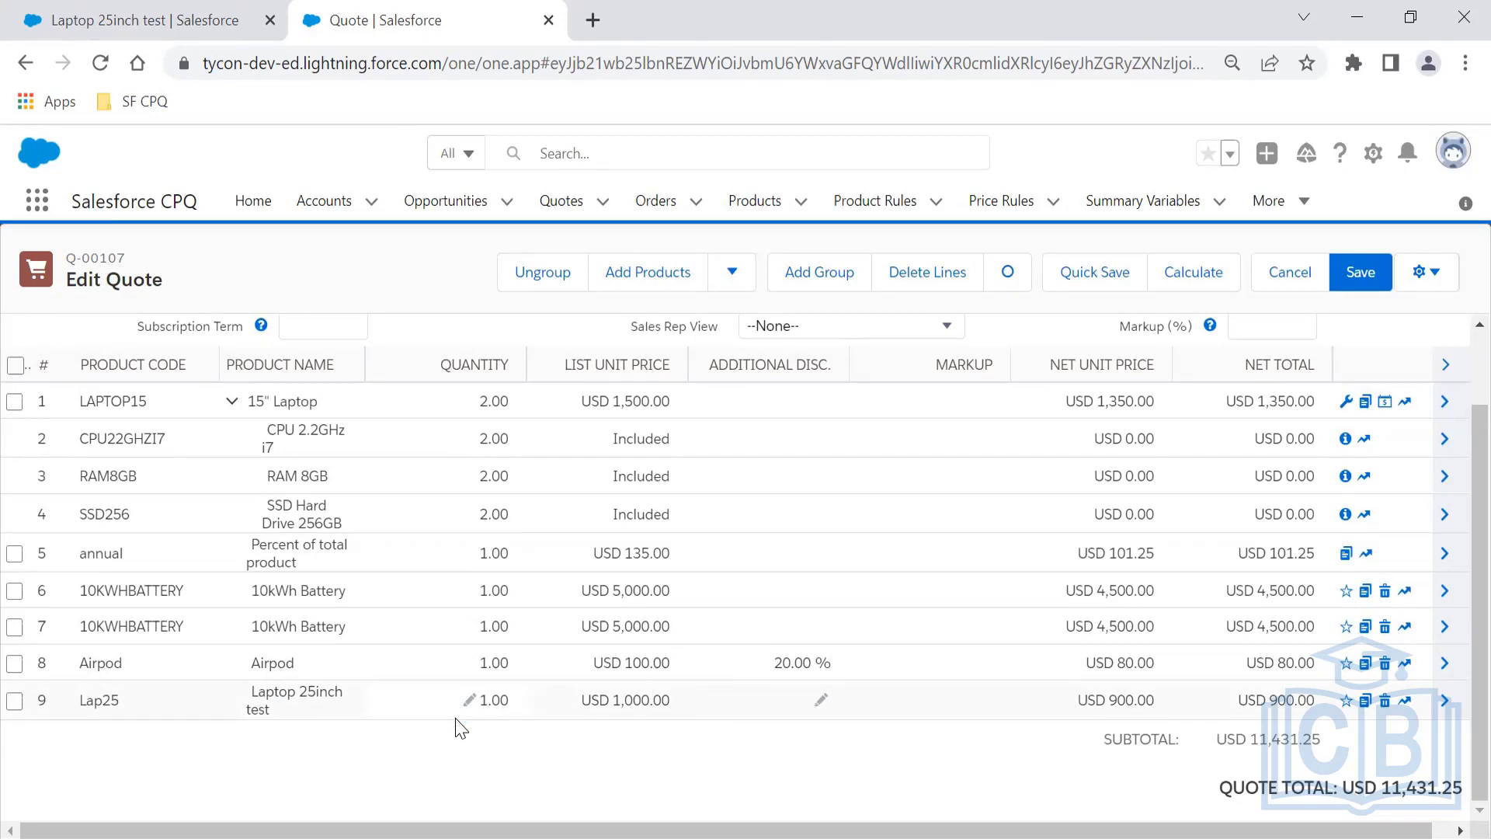
- Return to the Laptop 25inch test product and start a new product feature named Processor with number 10
click(178, 25)
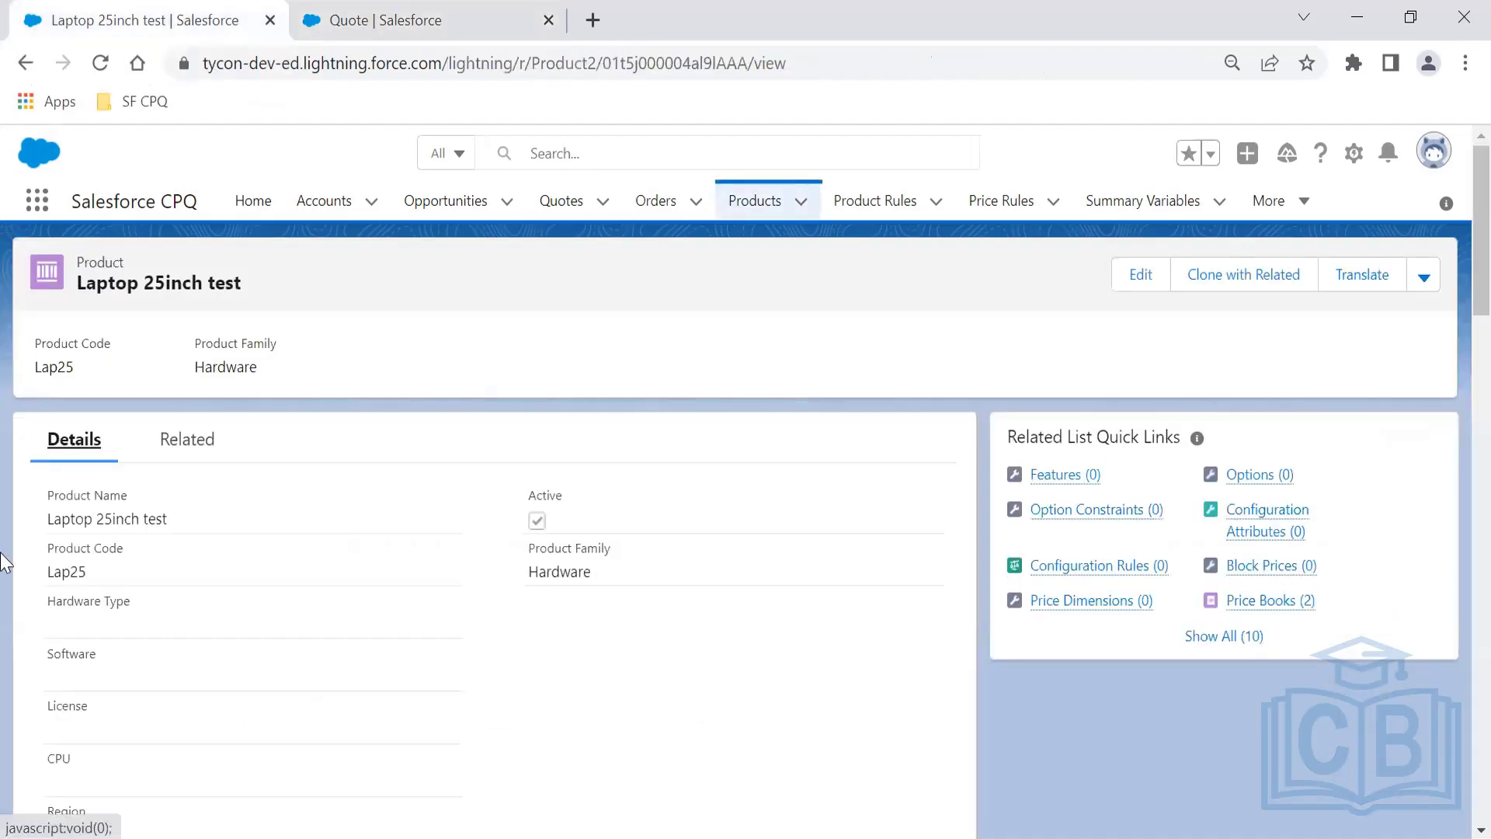
click(183, 449)
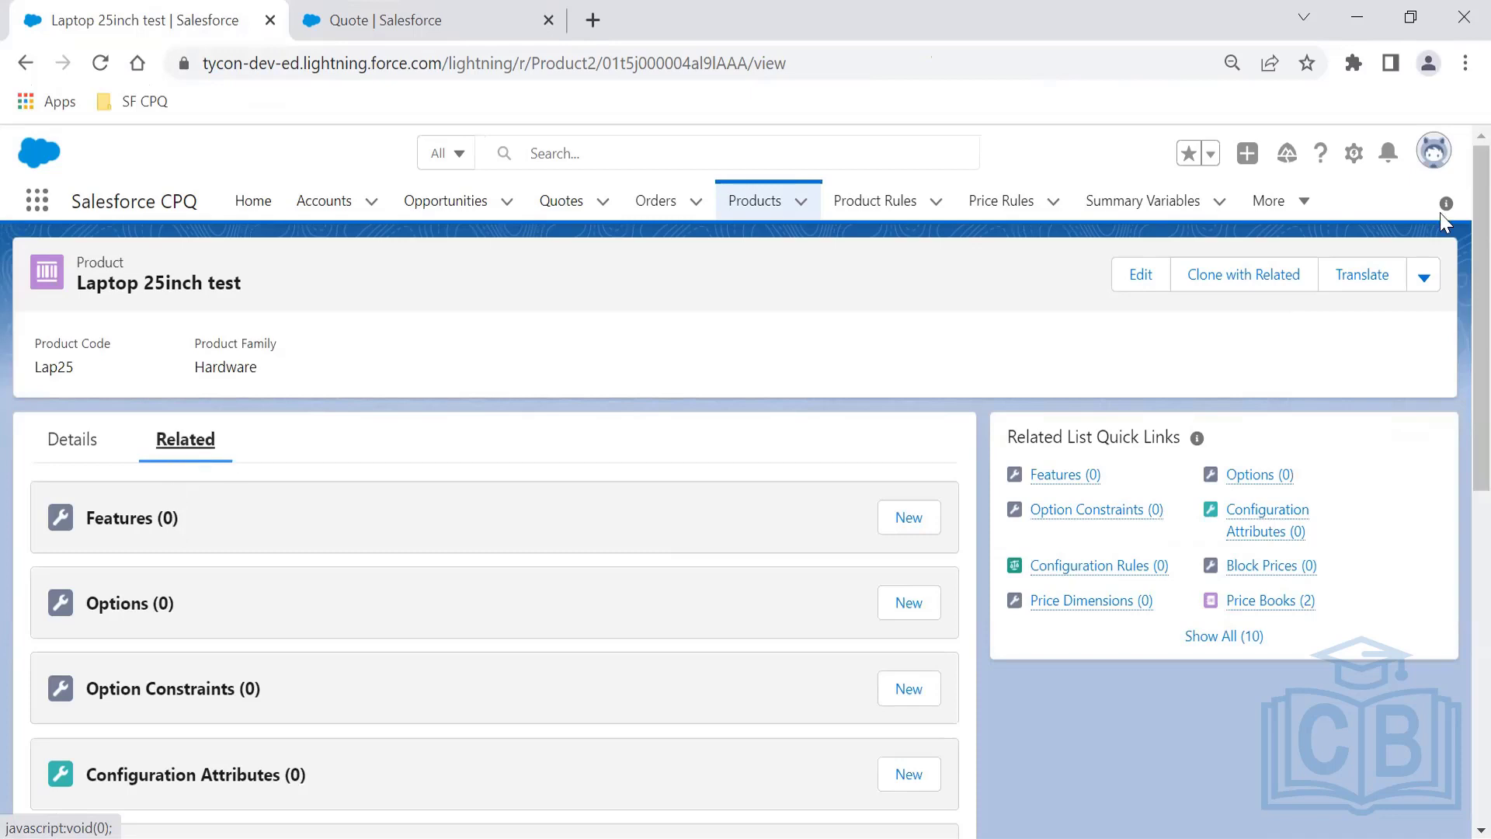
scroll(286, 195, down, 1)
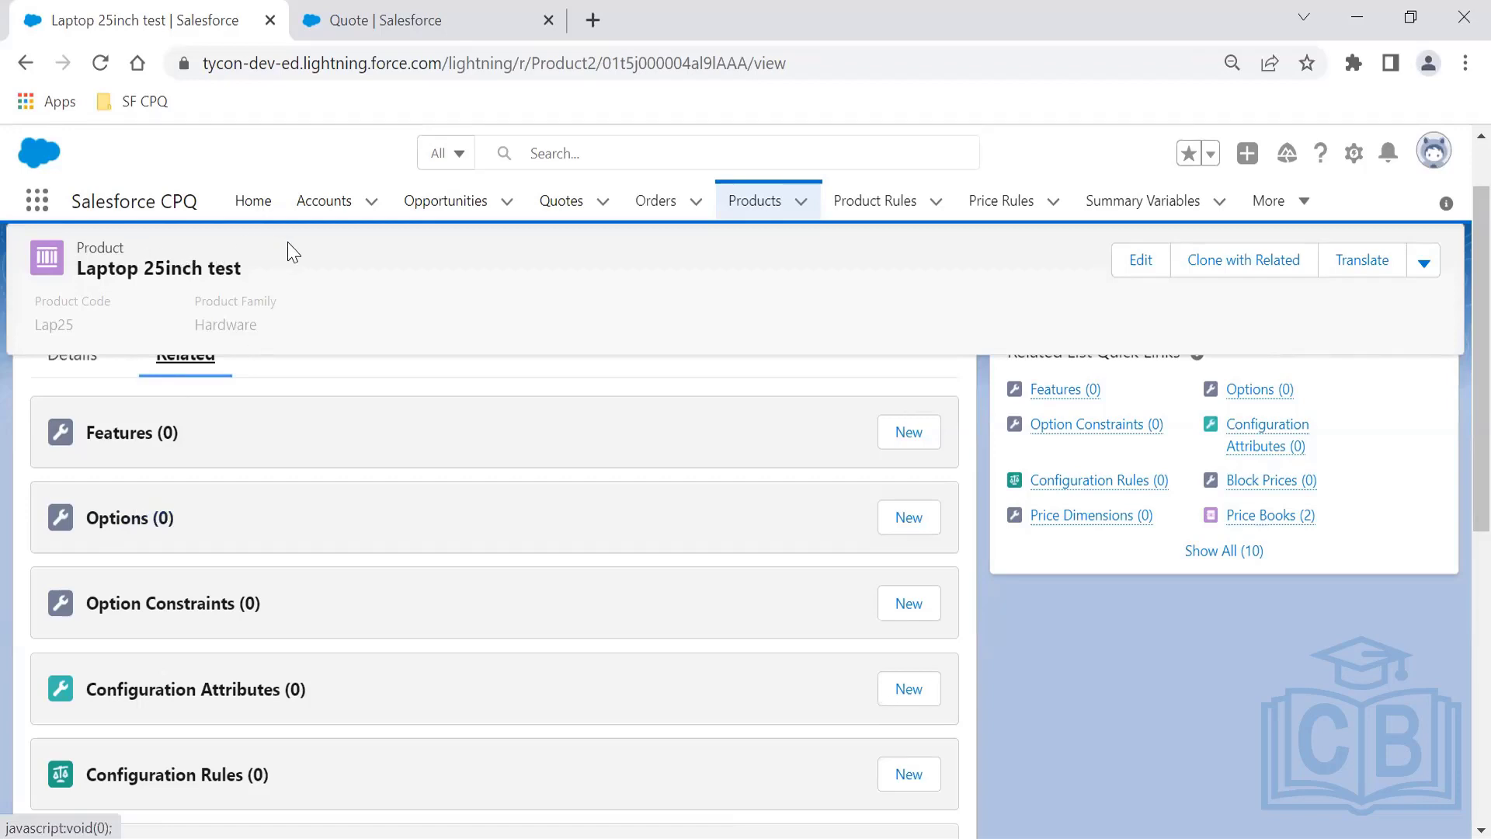
click(912, 446)
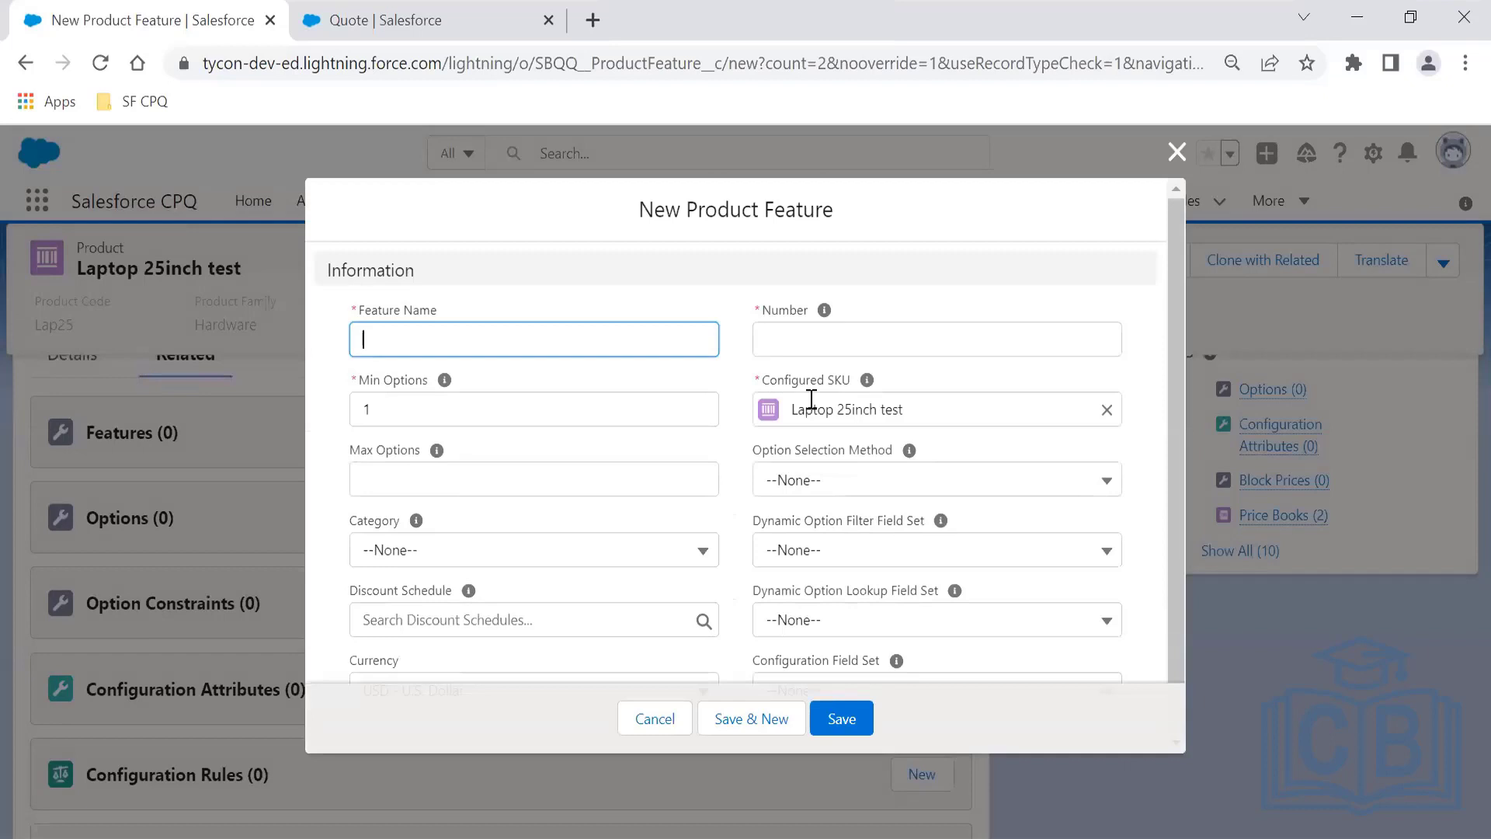
click(503, 331)
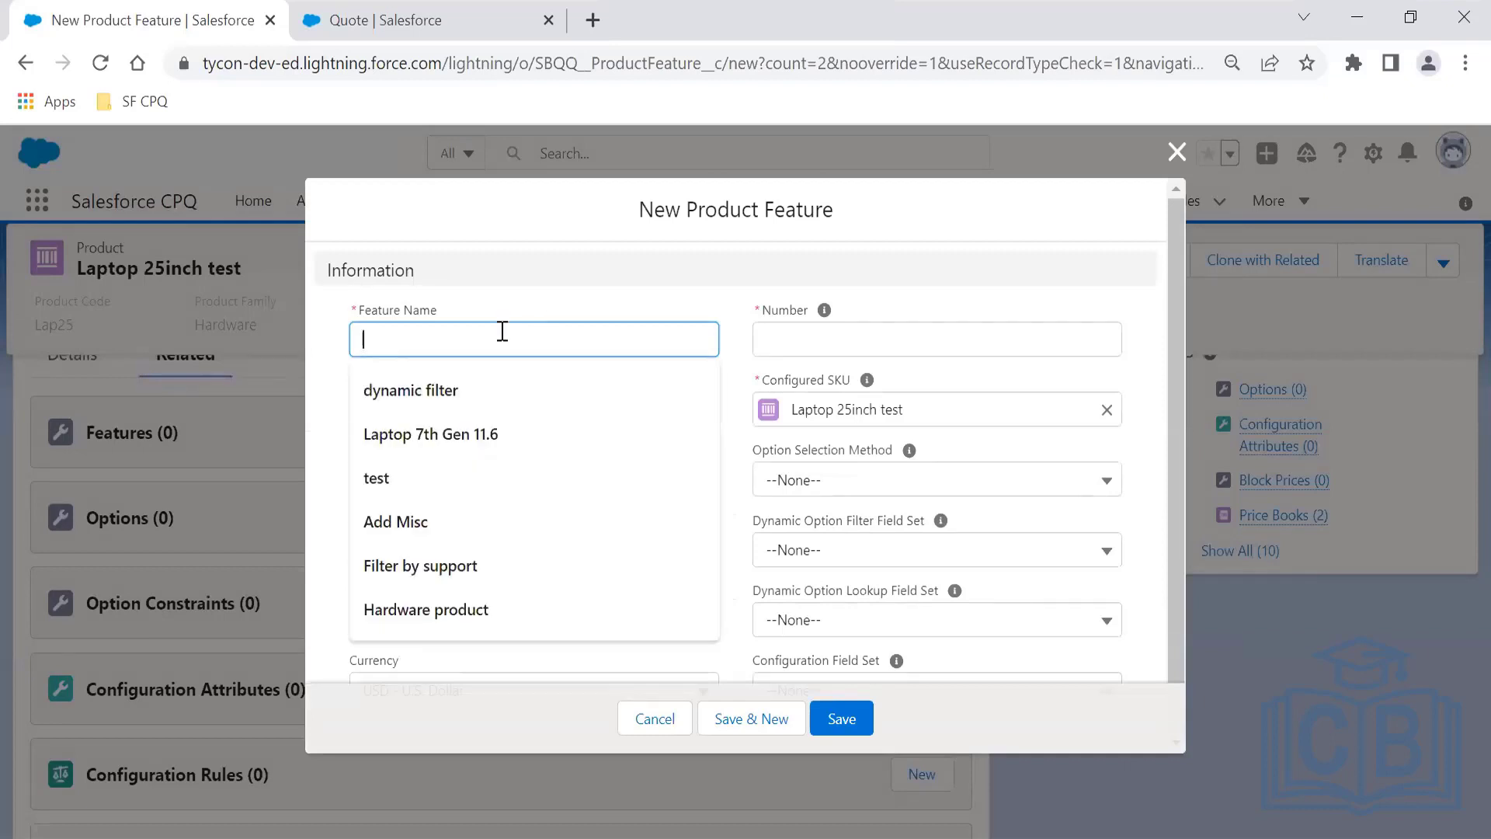
text(Processor)
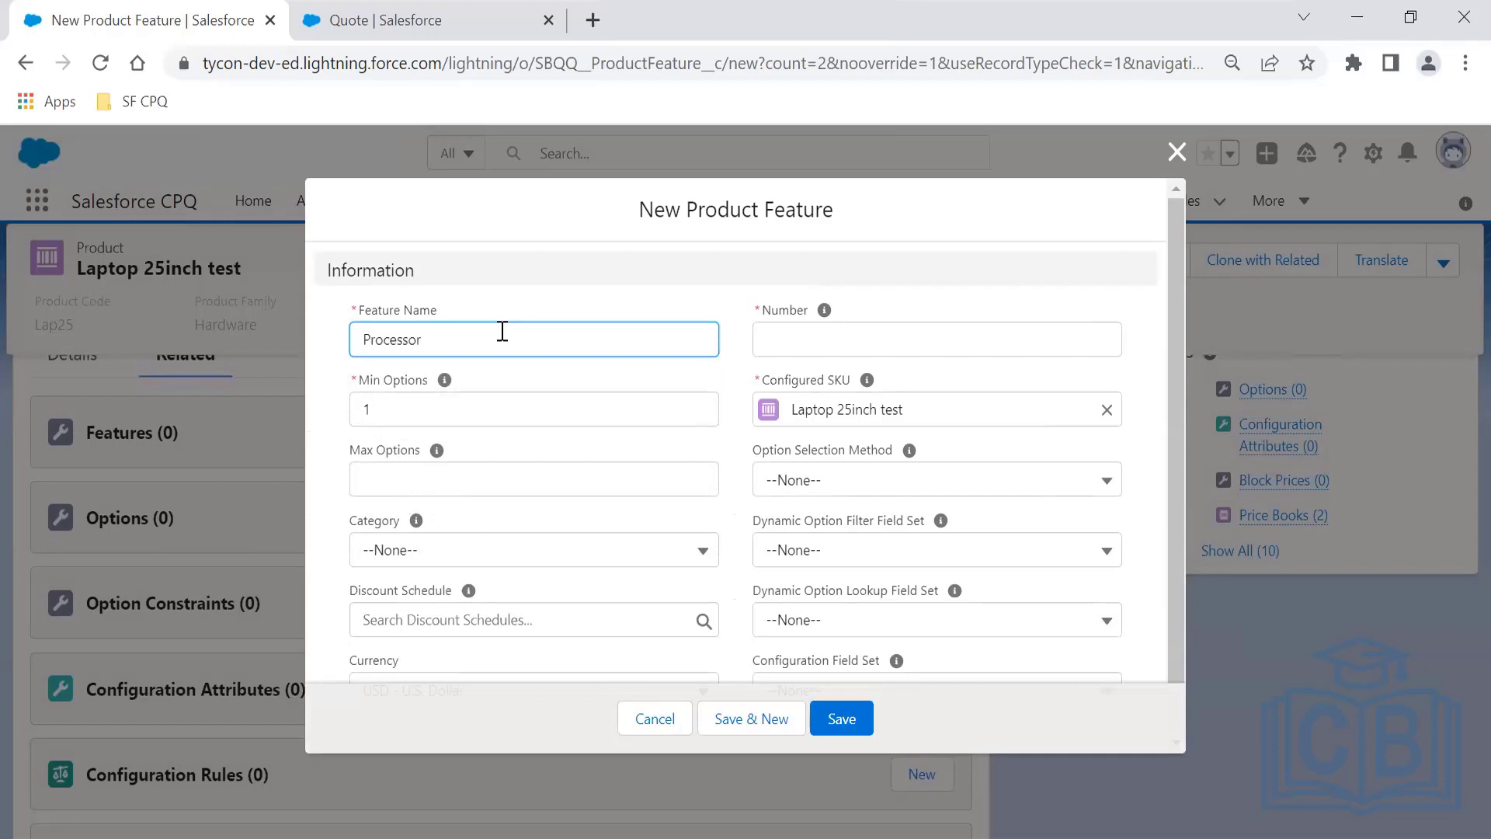
click(552, 300)
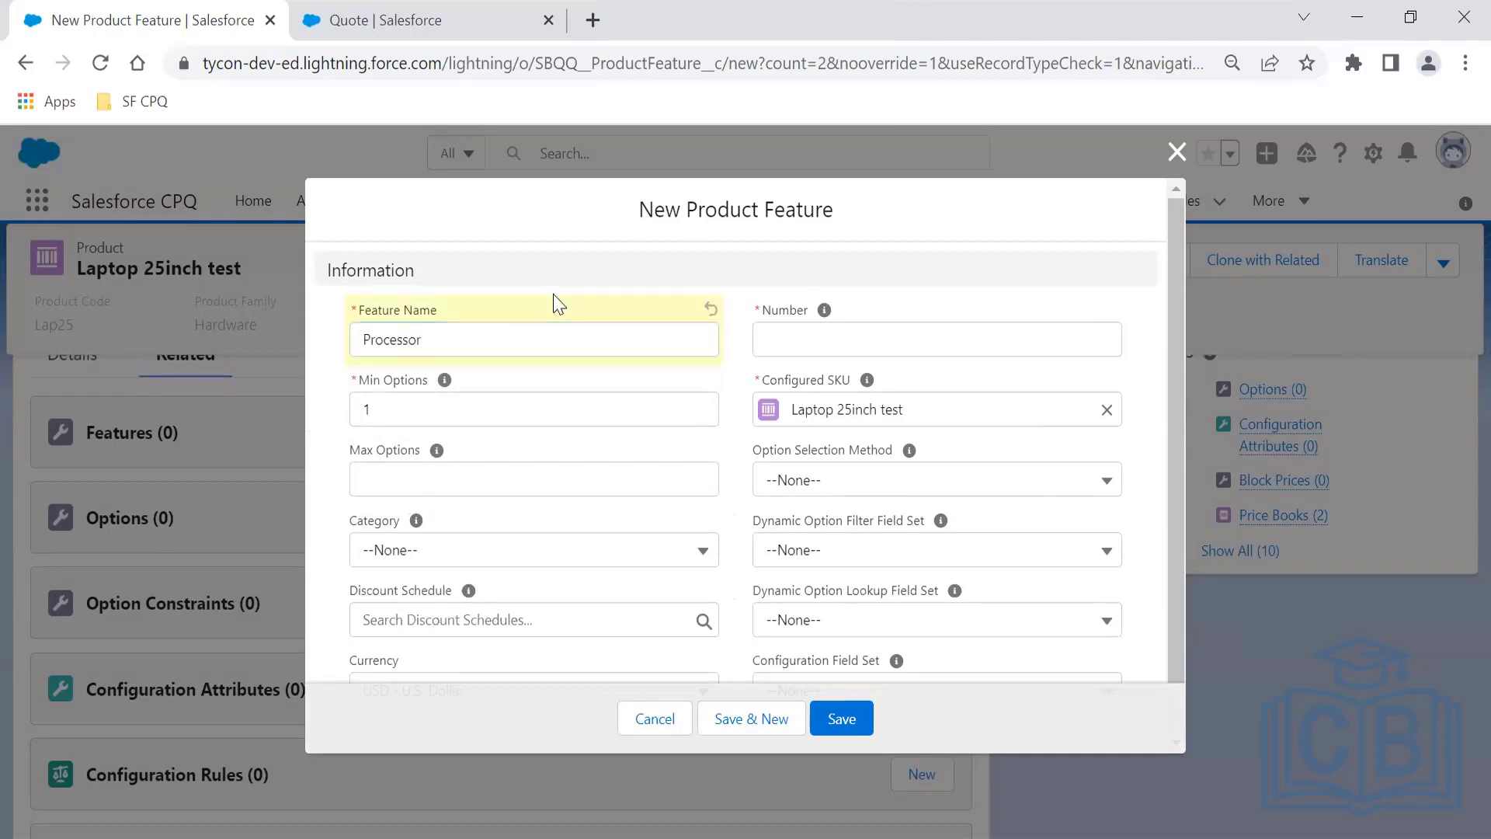
click(791, 348)
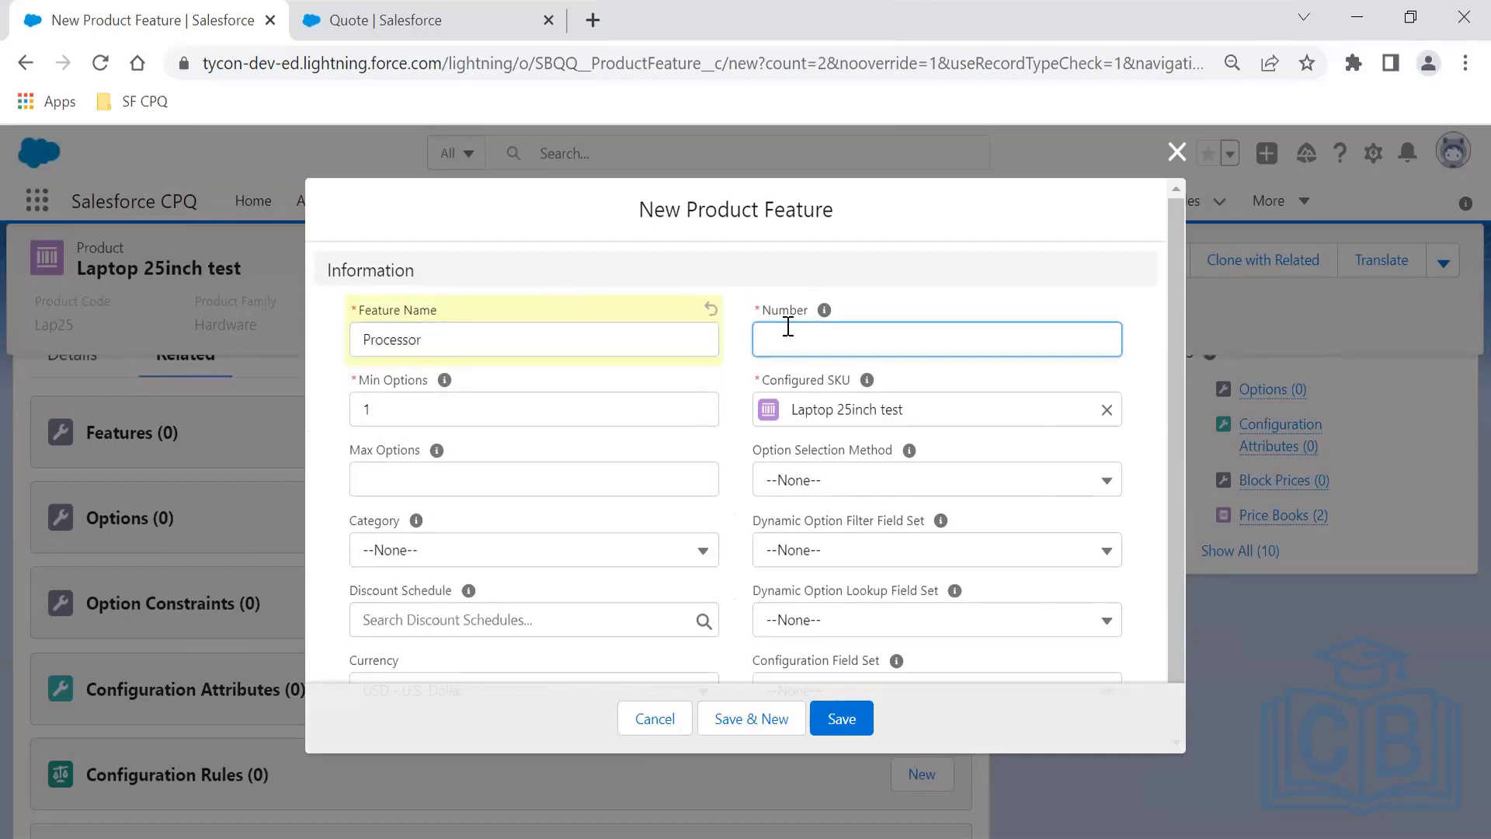
text(10)
- Set the Processor feature's minimum options to 0, leave the maximum options empty, and save the feature
click(404, 418)
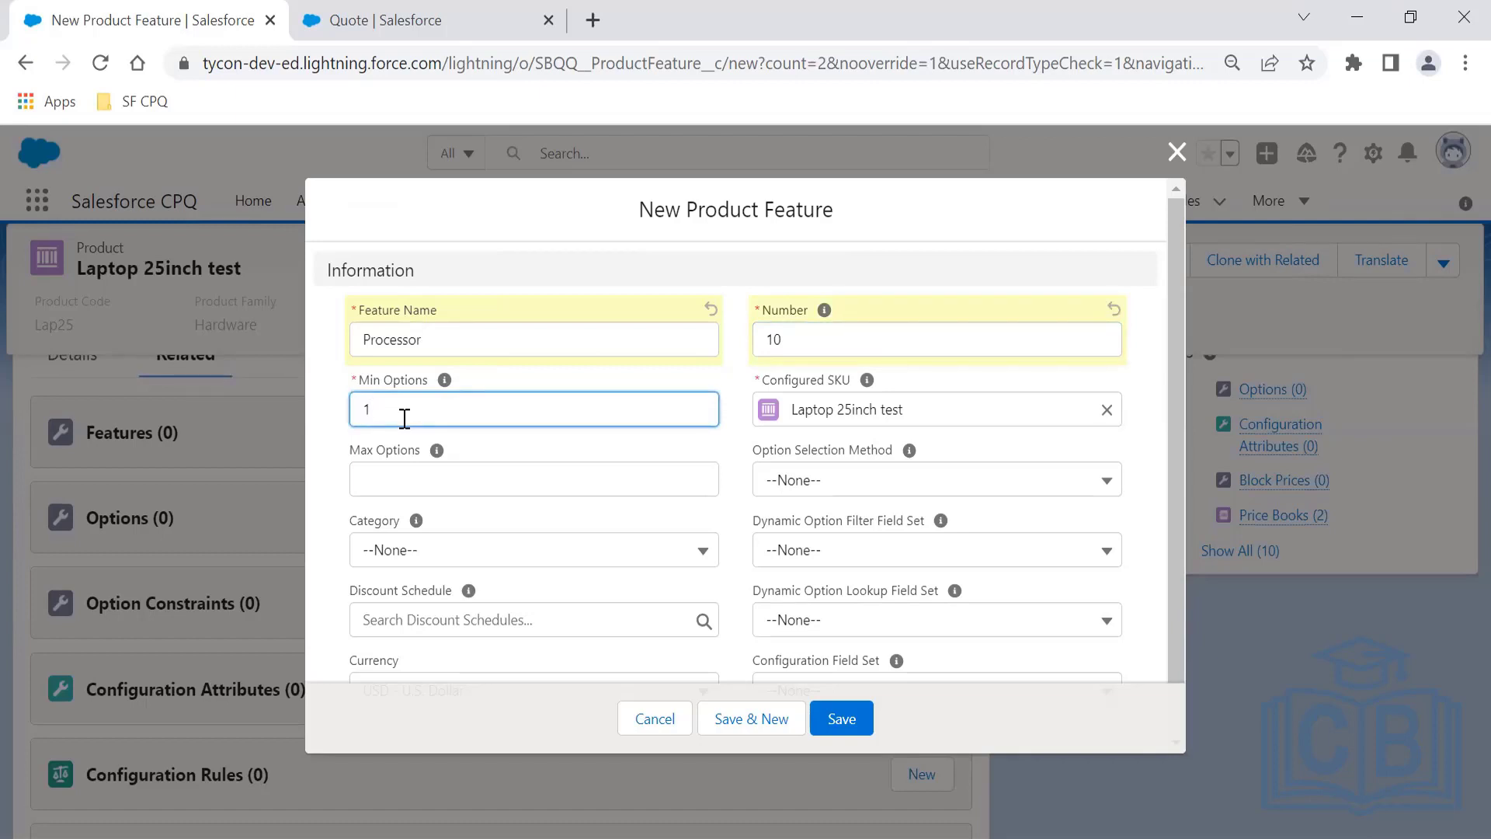
click(418, 487)
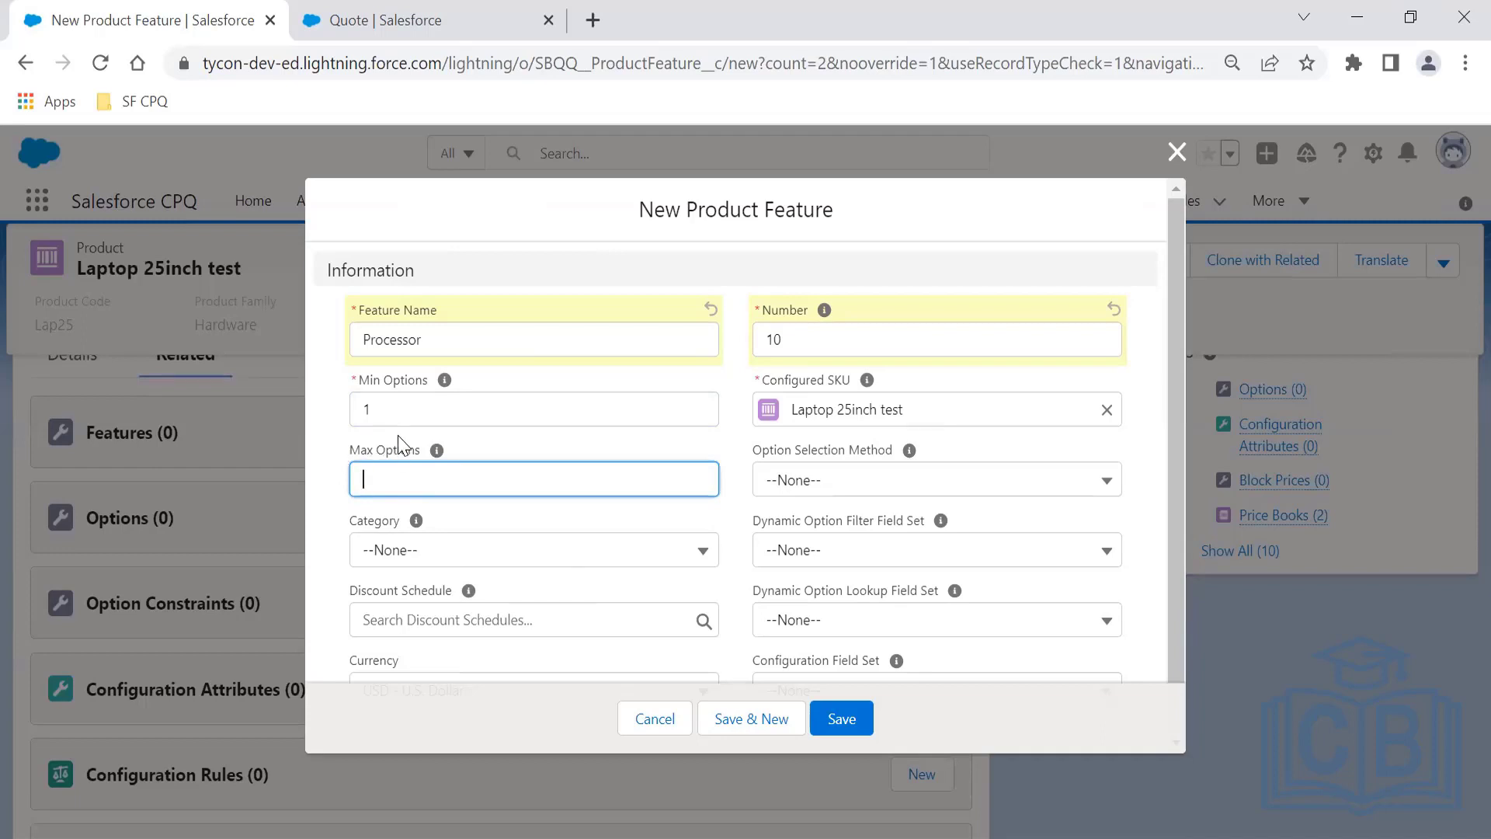
click(354, 382)
key(BackSpace)
text(0)
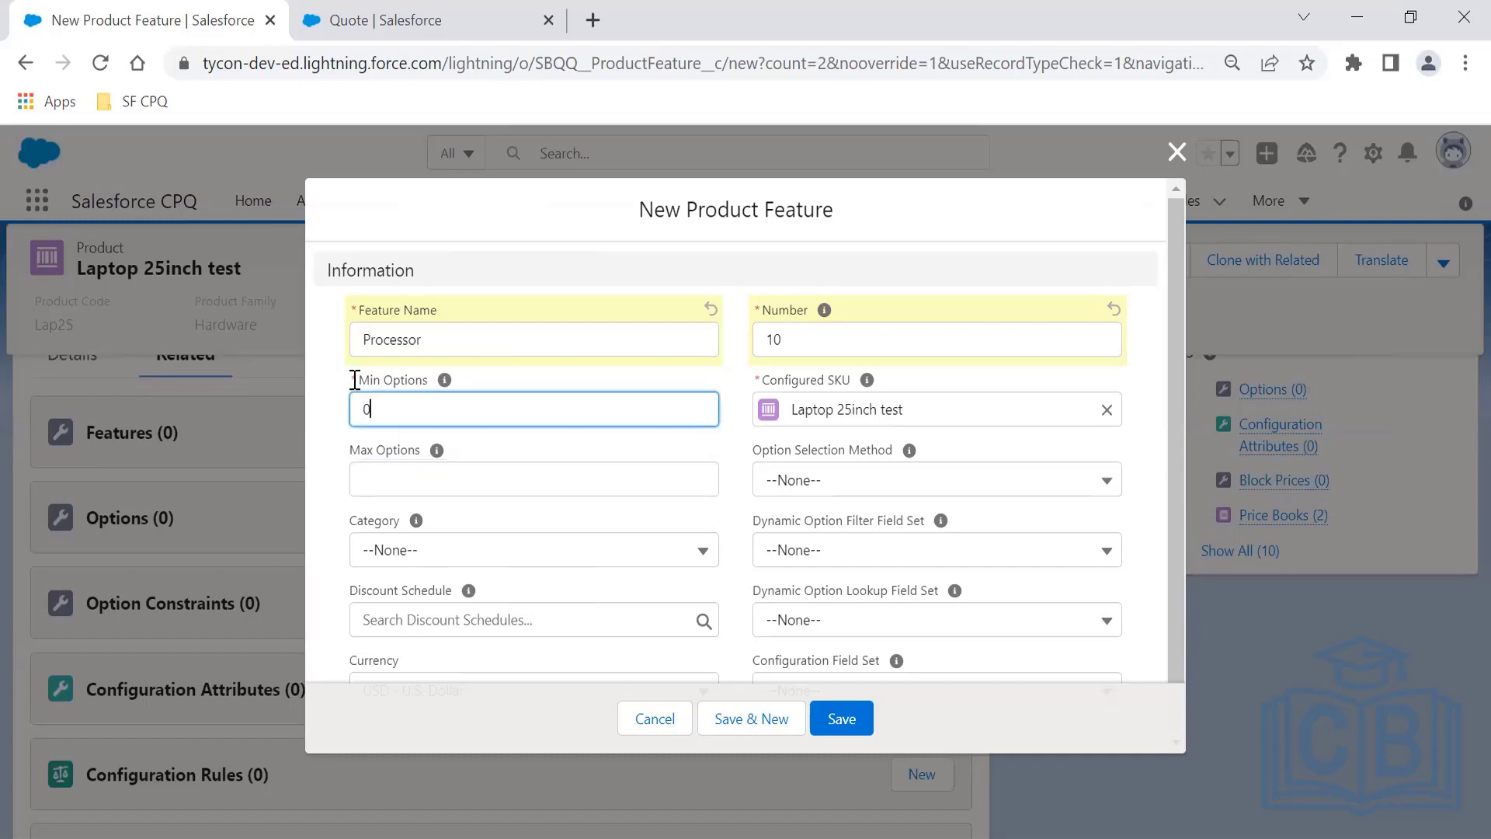
click(344, 379)
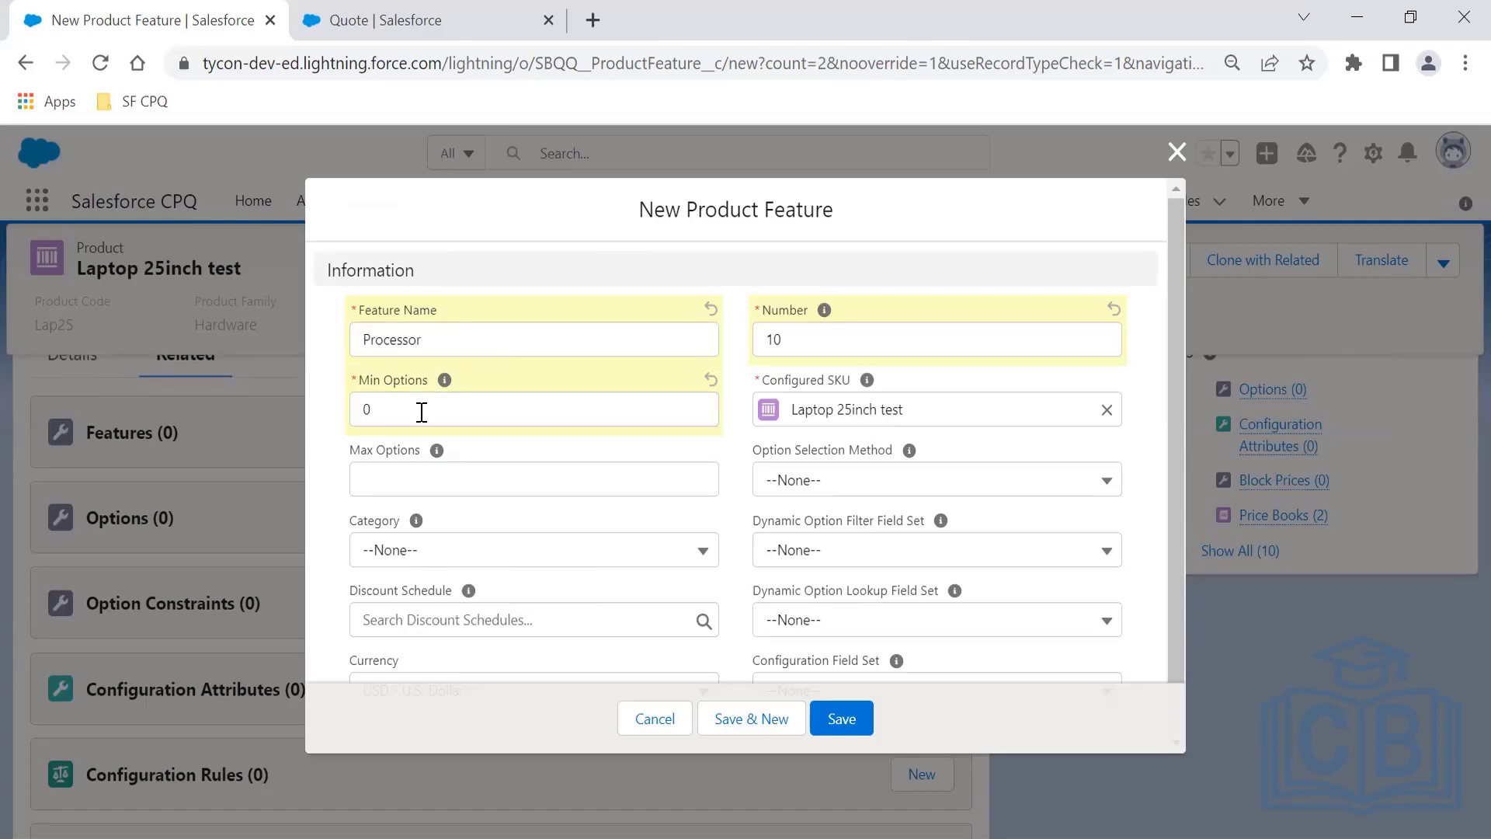
click(375, 480)
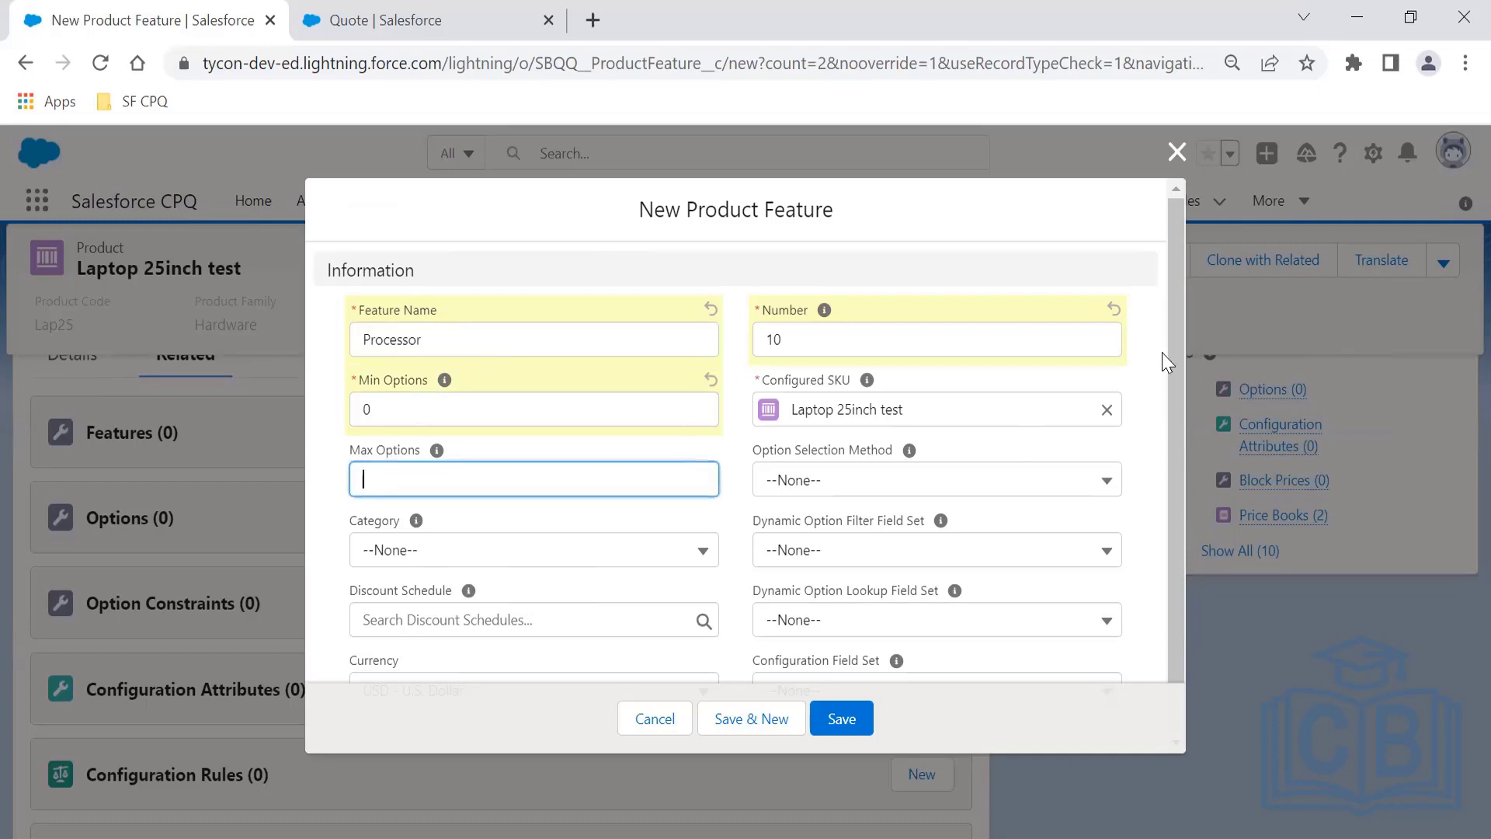
drag(1178, 365, 1167, 428)
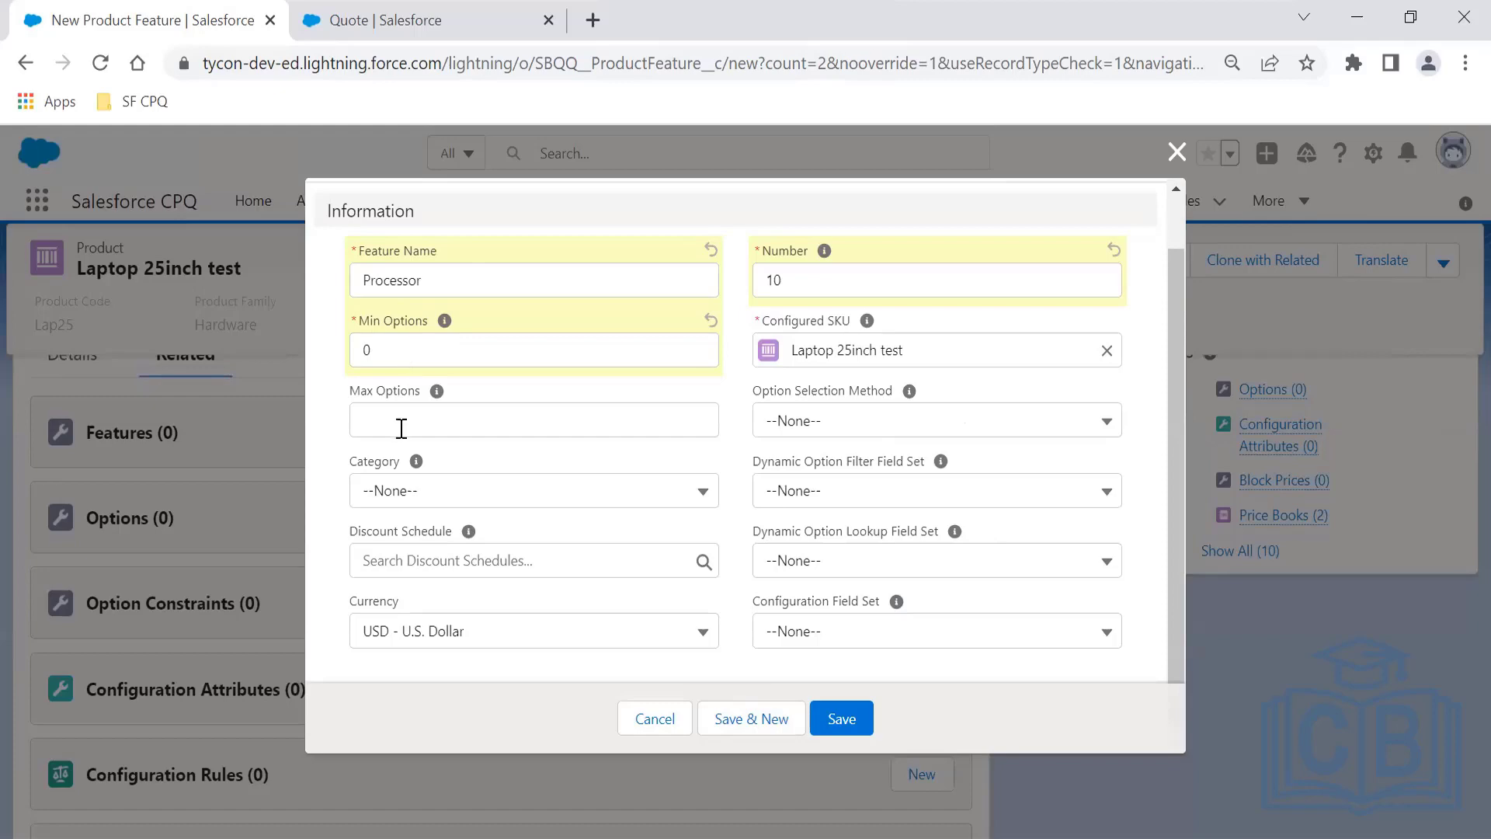
click(825, 726)
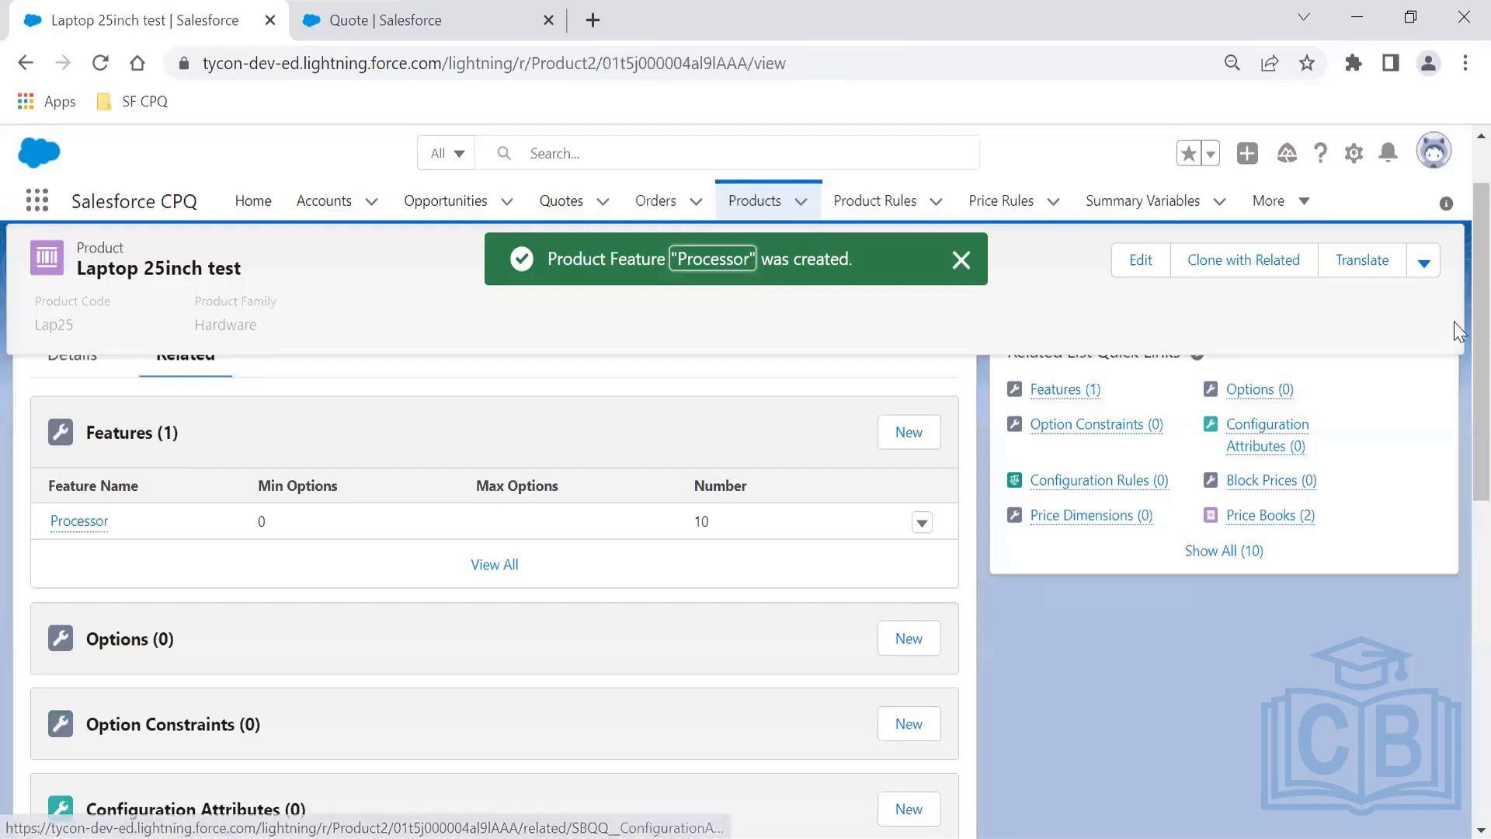
- Add and save a second product feature named storage with number 20, keeping minimum options at 1
scroll(924, 415, down, 2)
drag(1454, 445, 1454, 388)
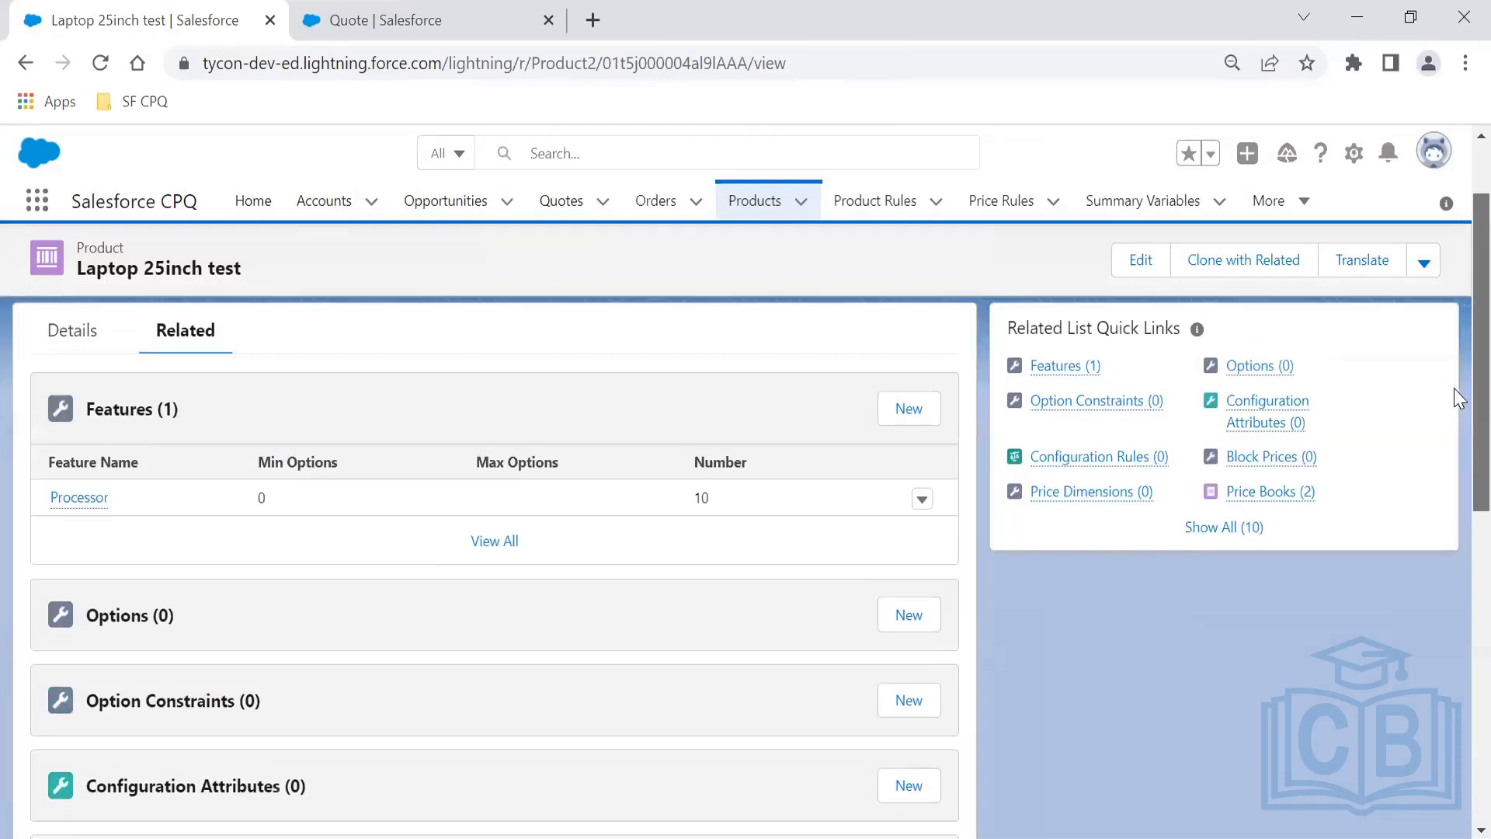
click(909, 409)
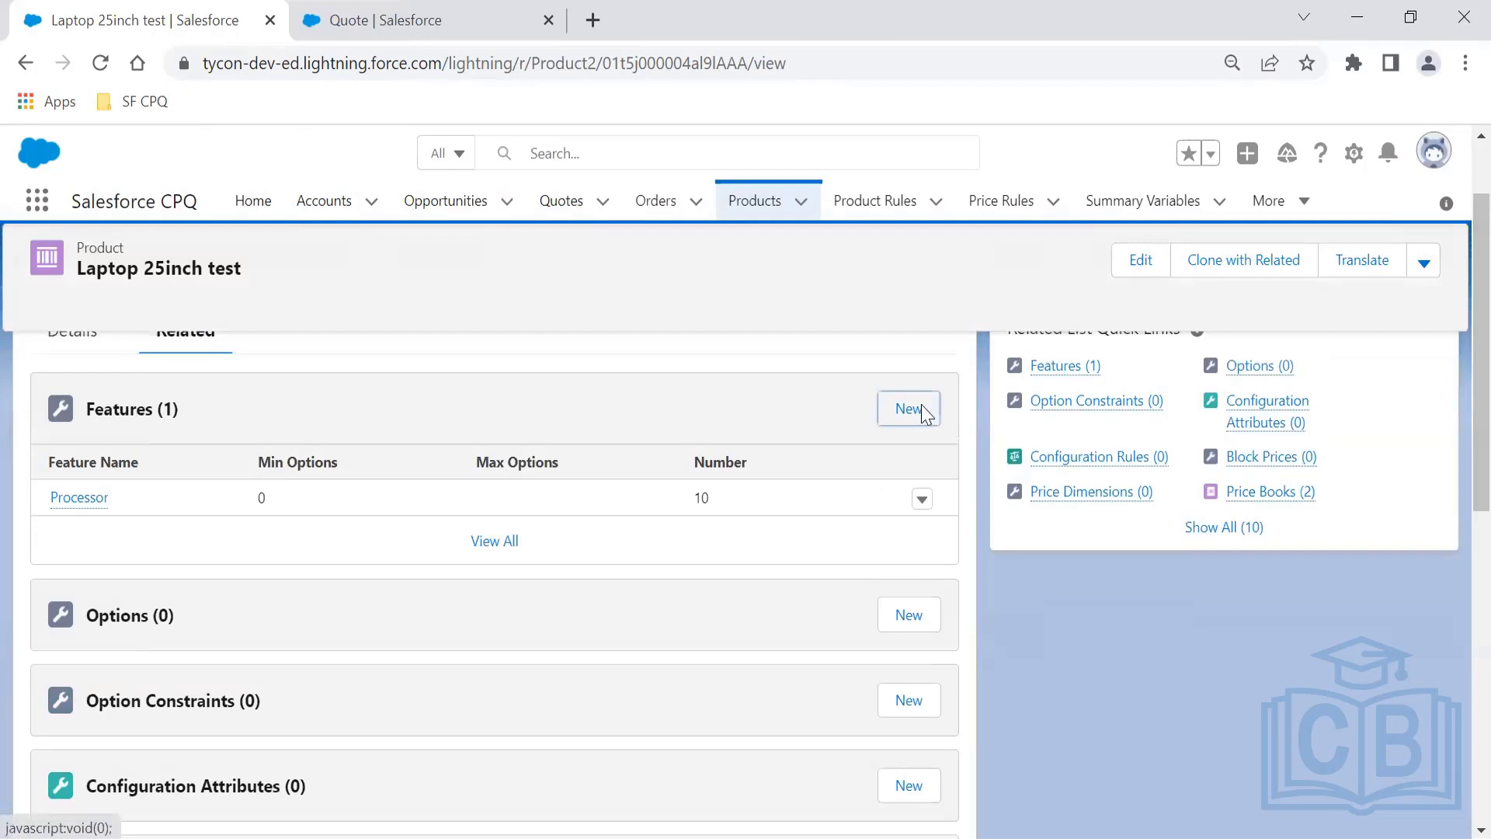
text(stora)
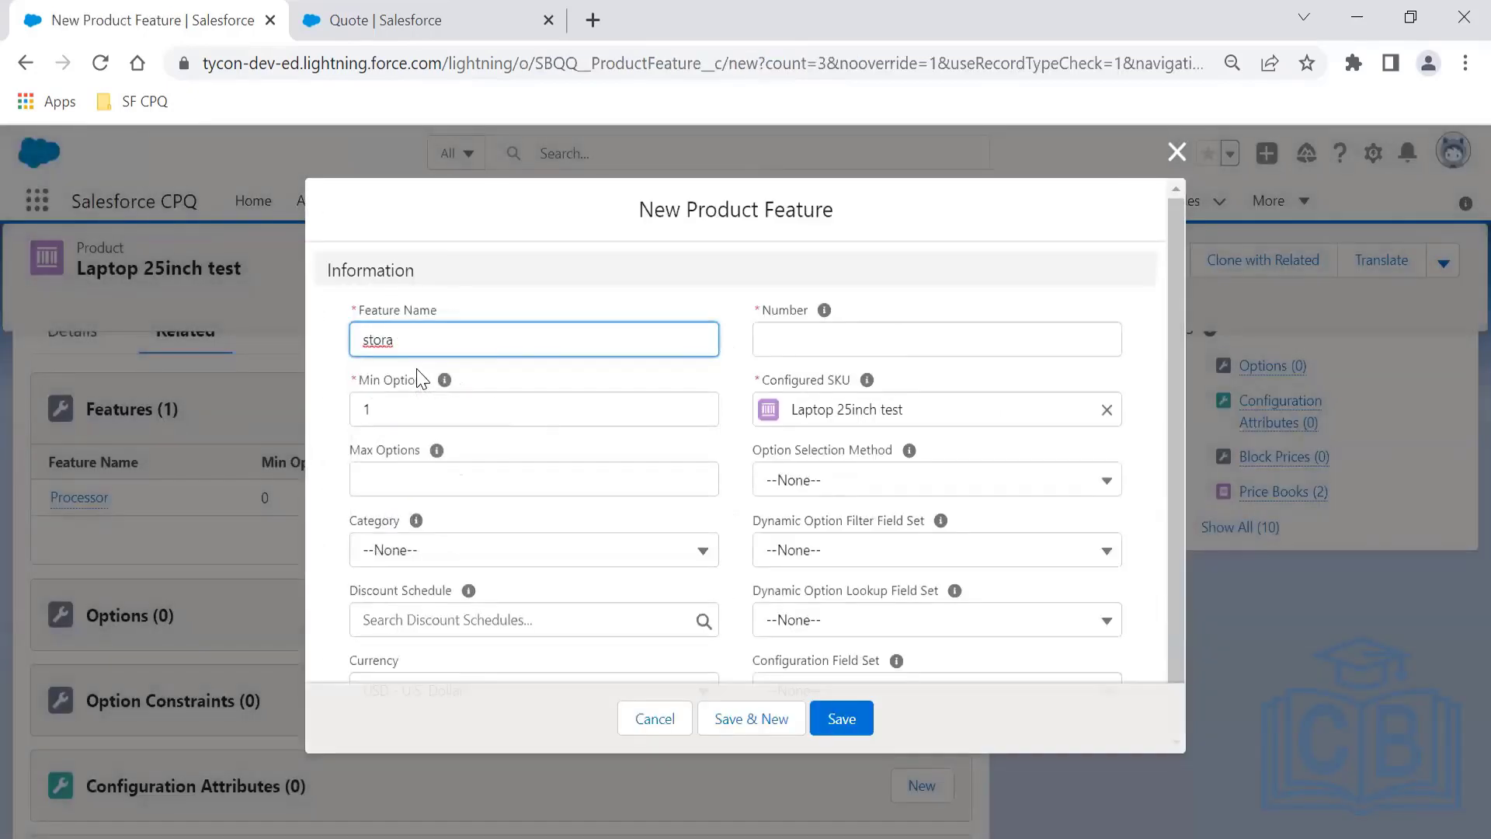
text(ge)
key(Tab)
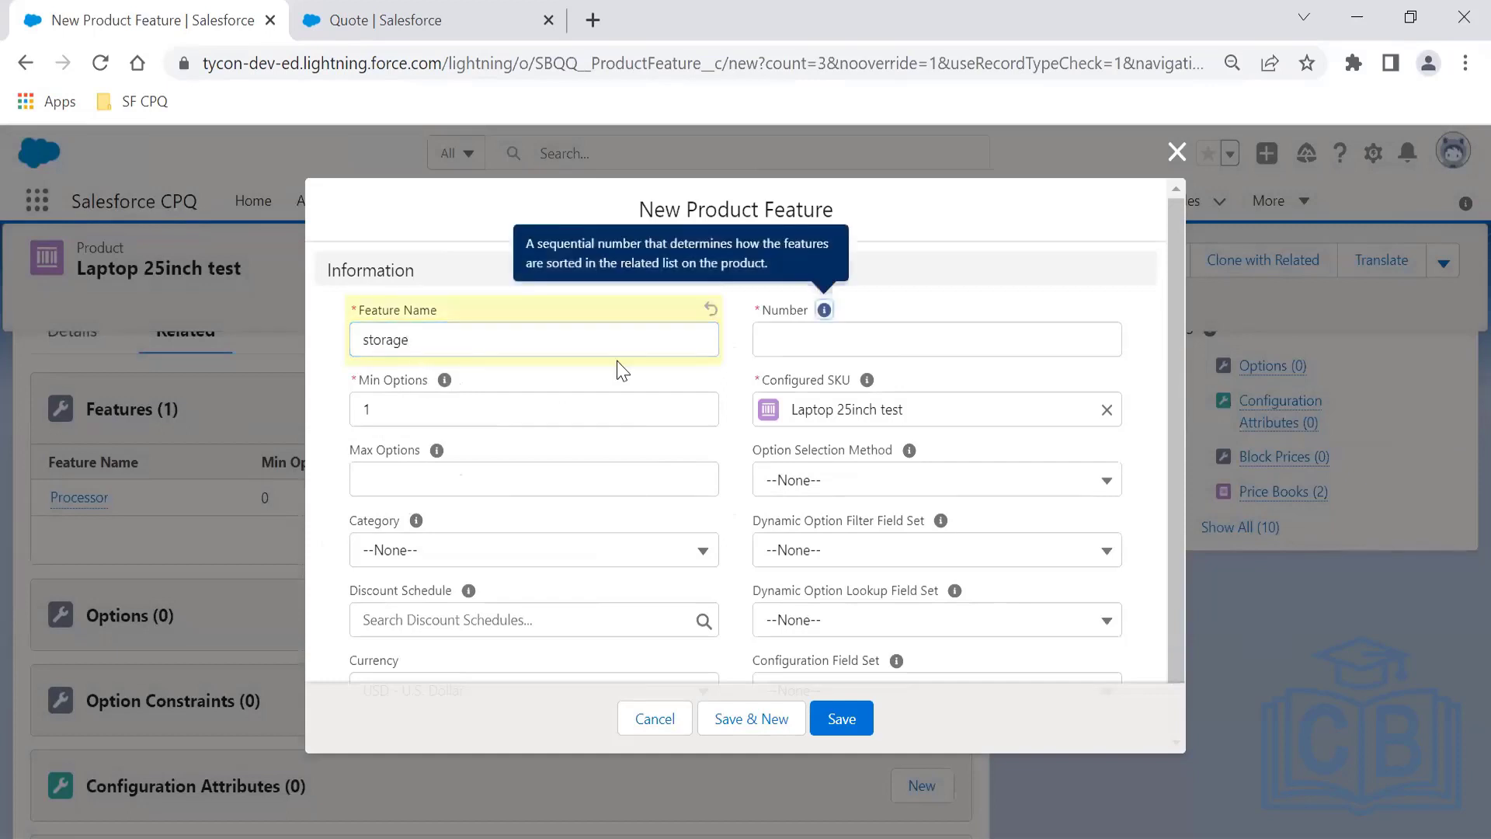
click(766, 338)
text(20)
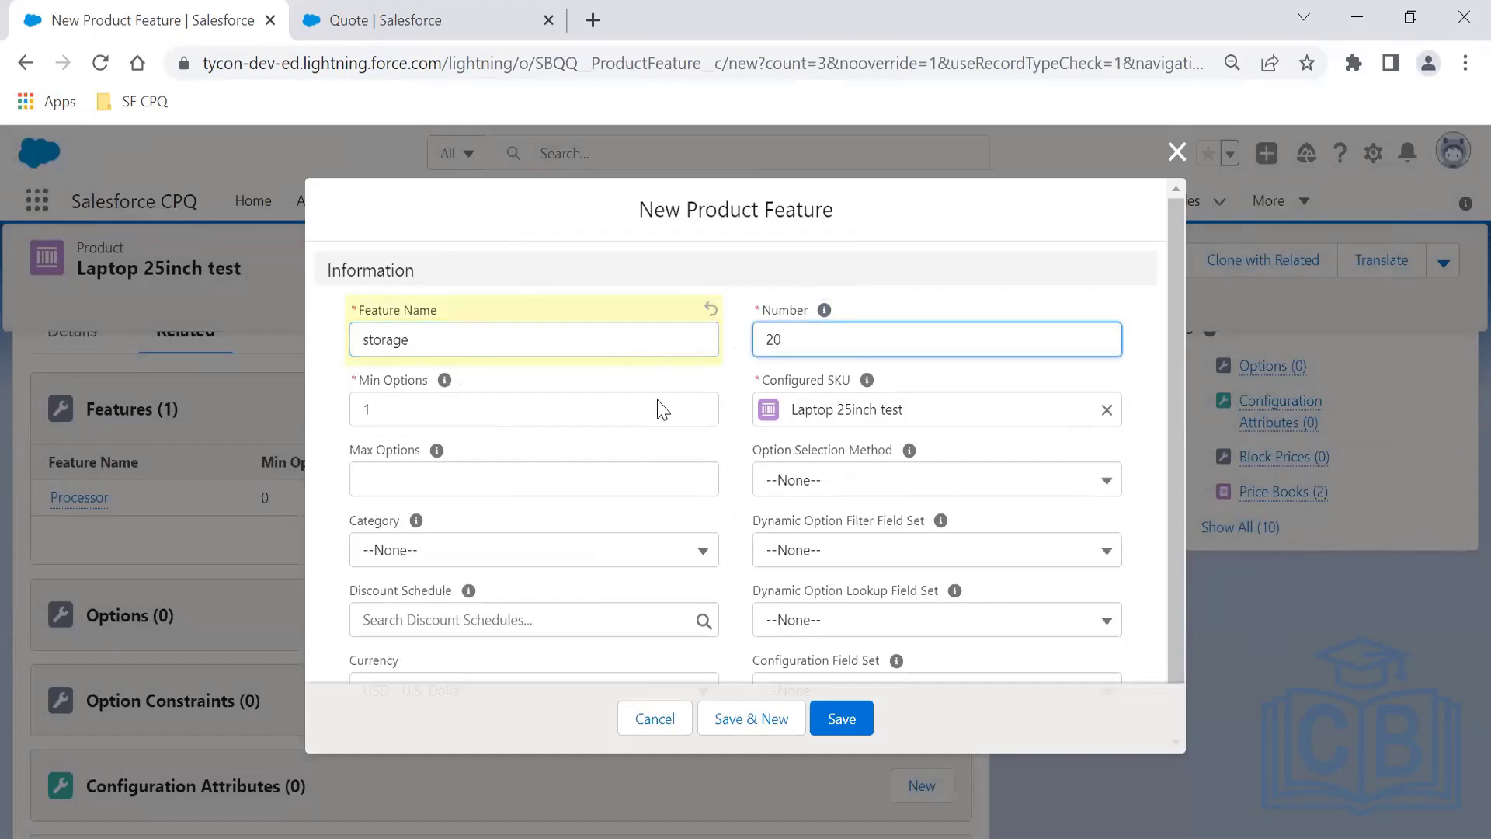
click(451, 479)
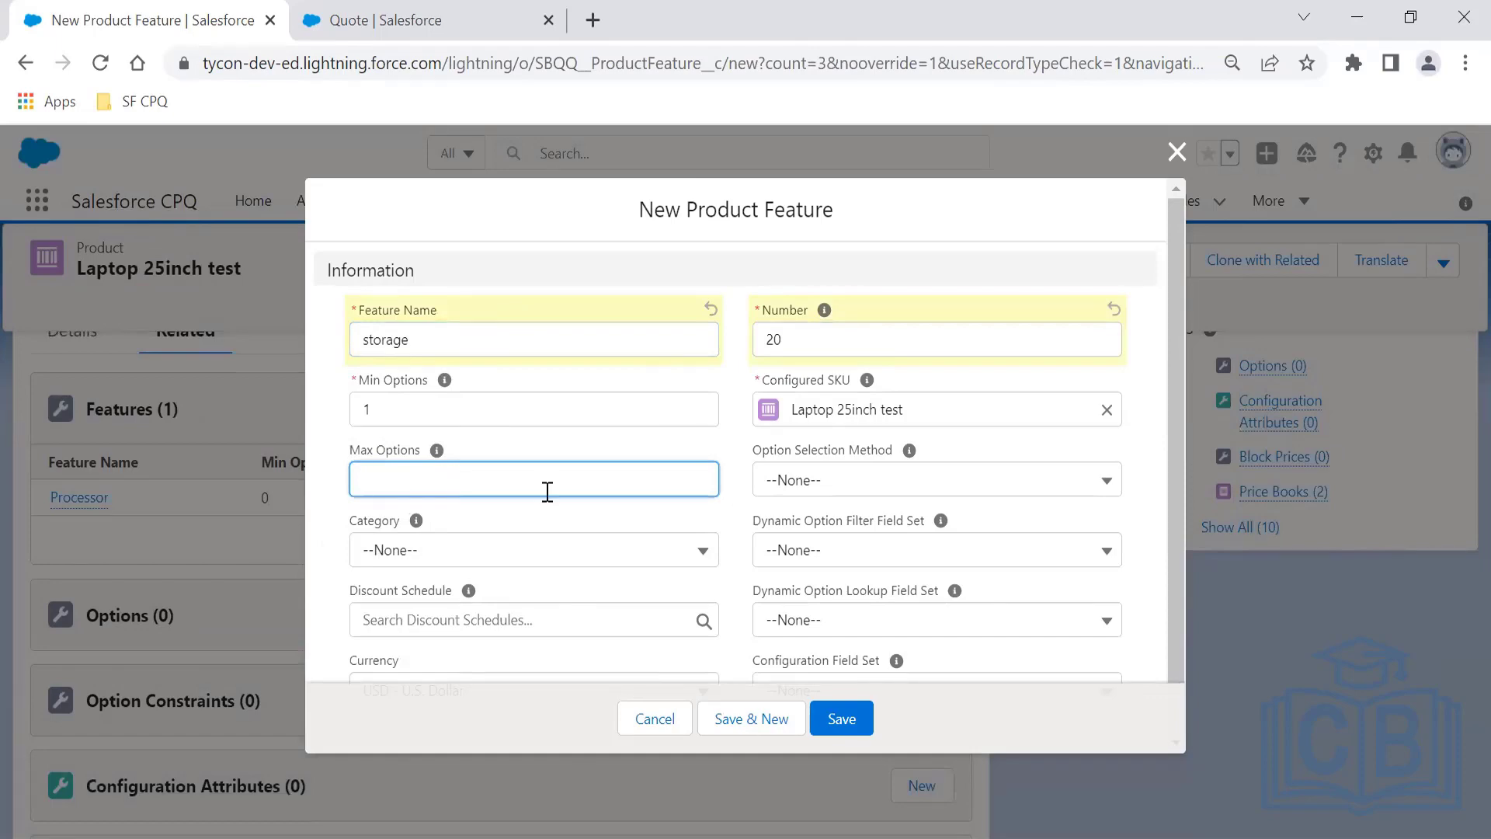
key(Return)
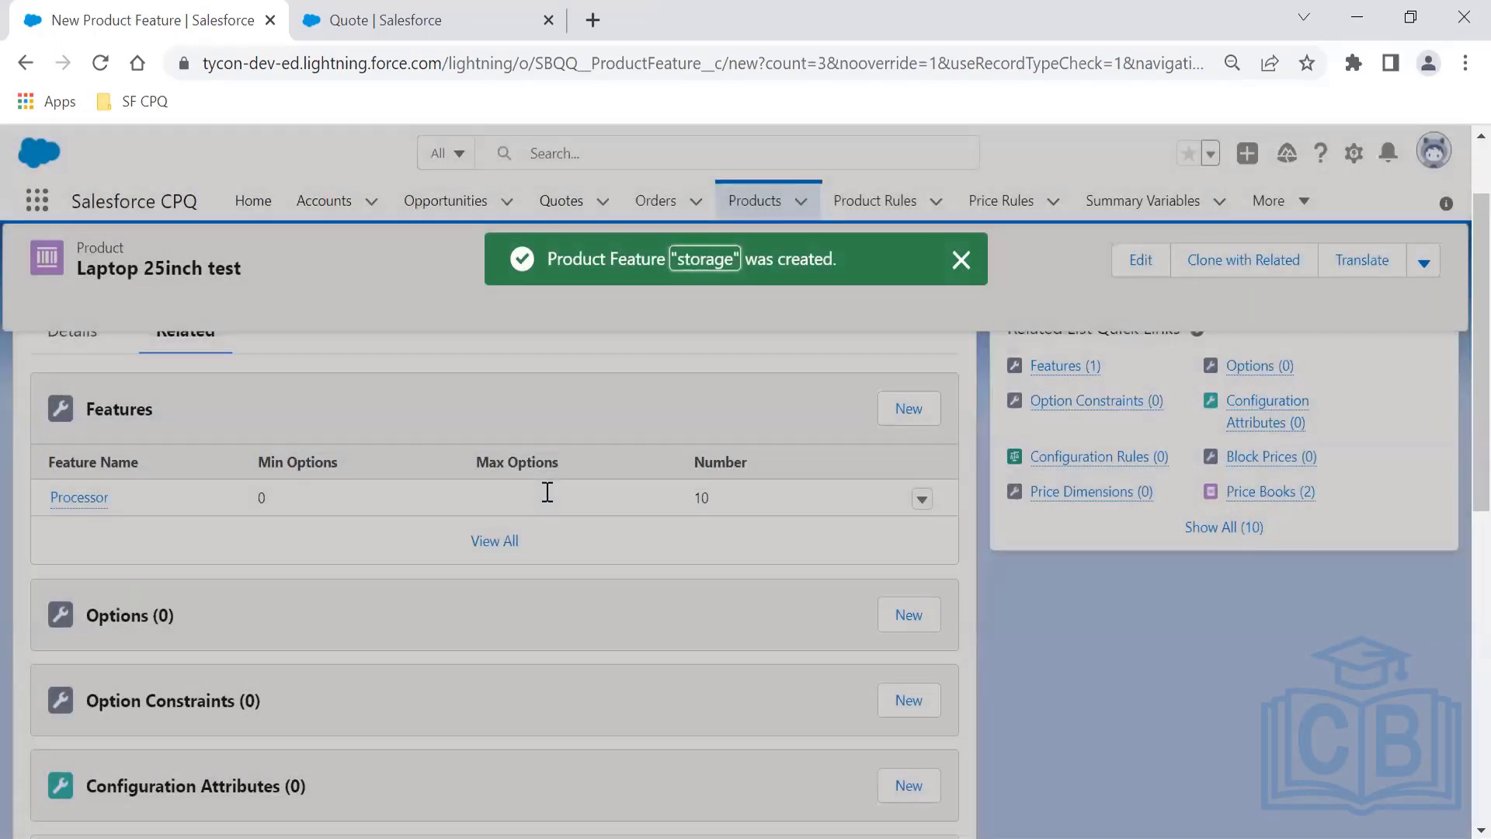
scroll(1455, 429, down, 2)
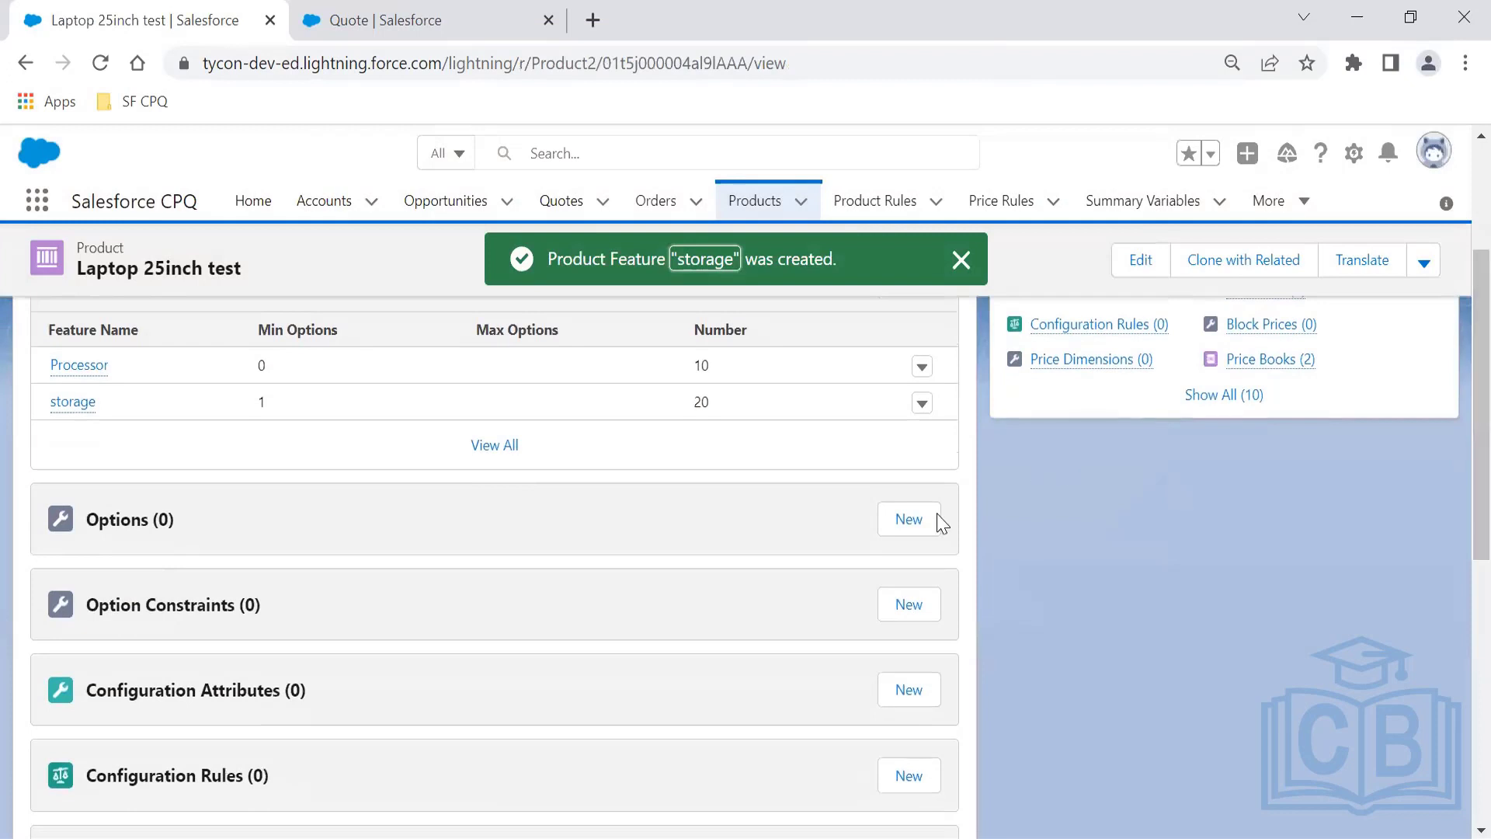
click(909, 519)
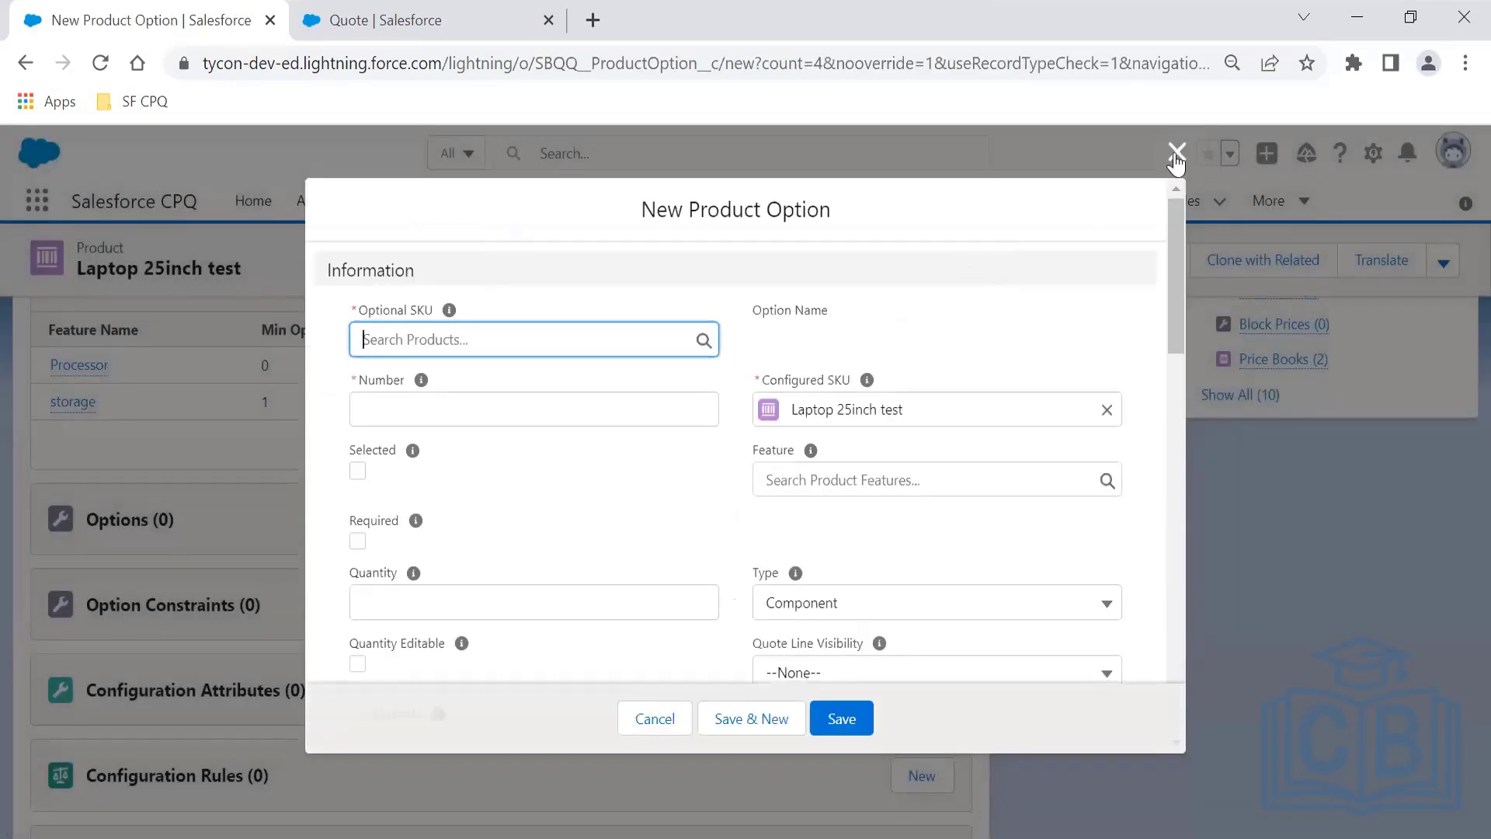
click(1176, 153)
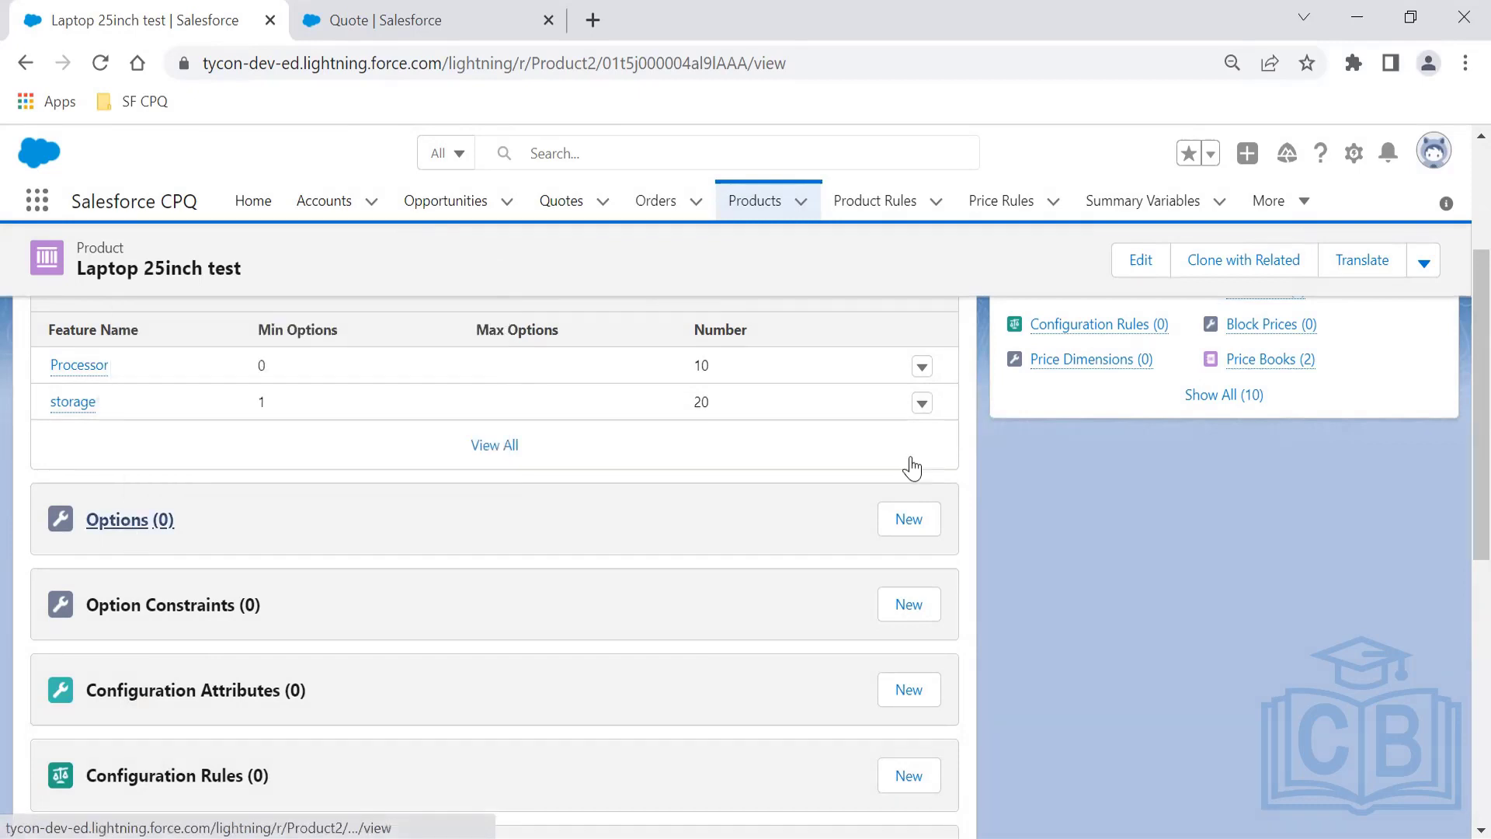
click(902, 534)
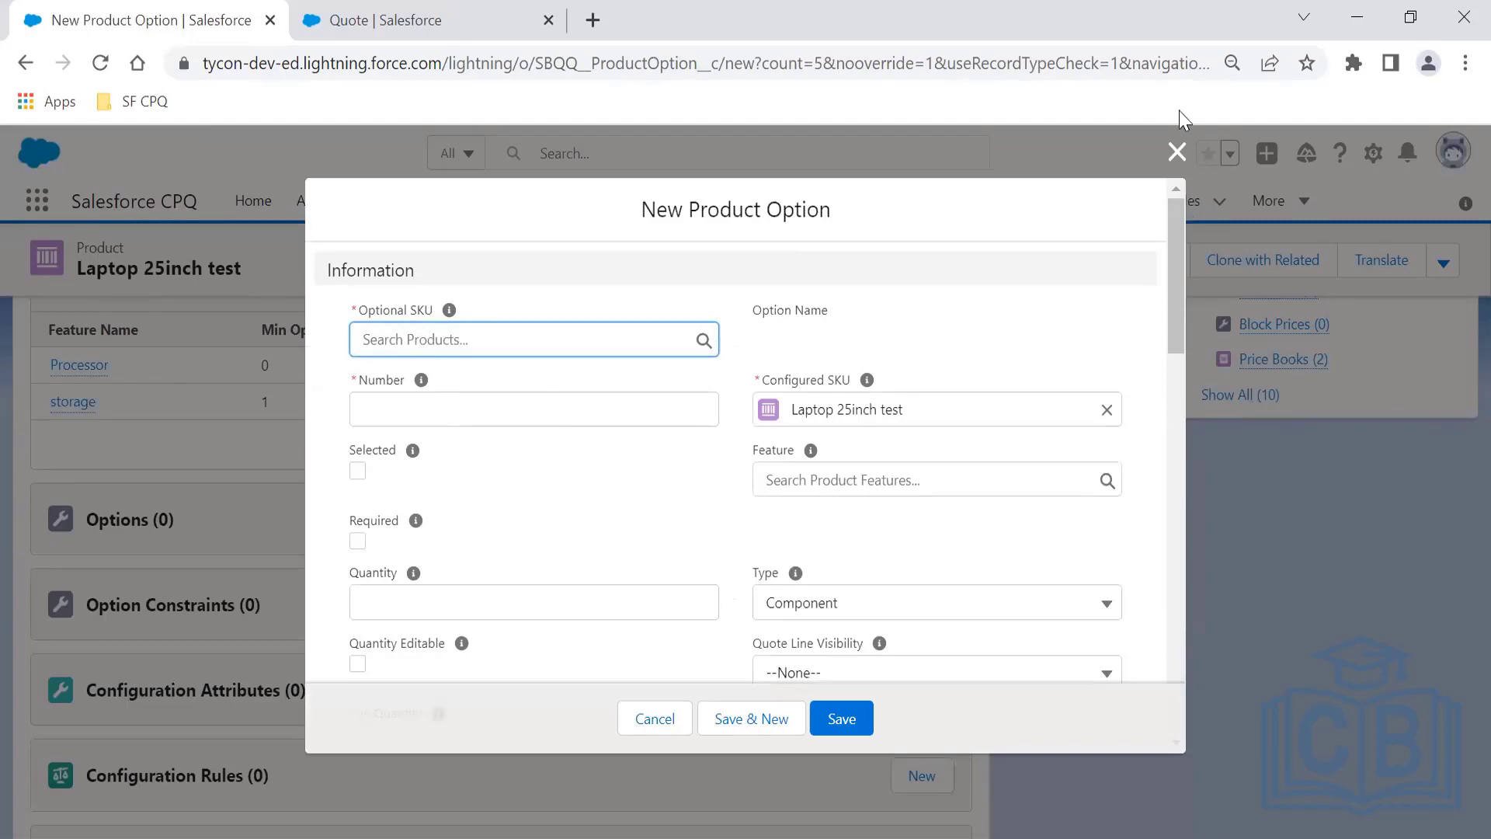
click(1177, 151)
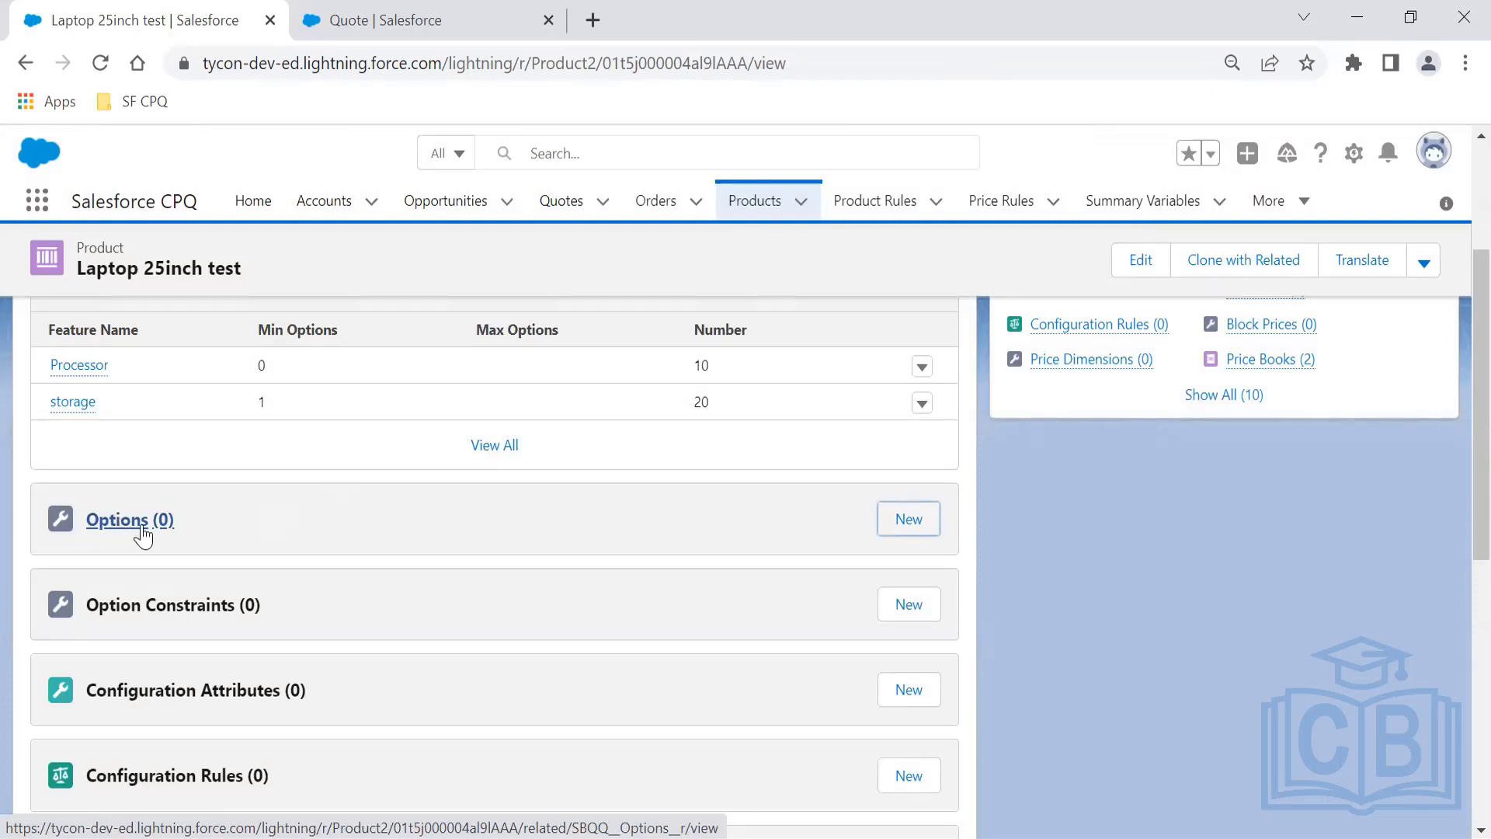
- Start a new product option for Laptop 25inch test with RAM 8GB as the optional SKU and number 10
click(908, 526)
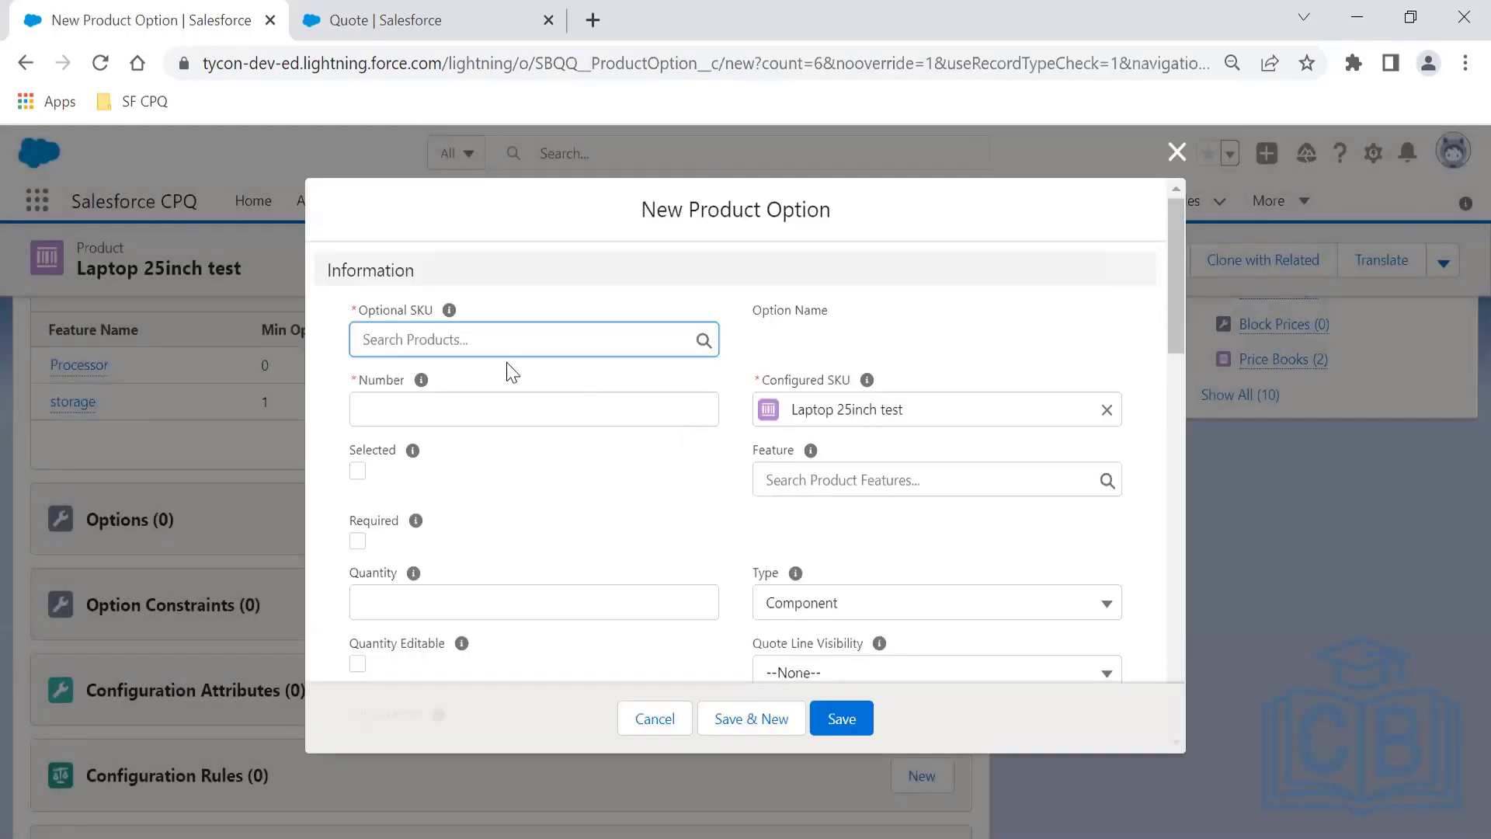
click(474, 345)
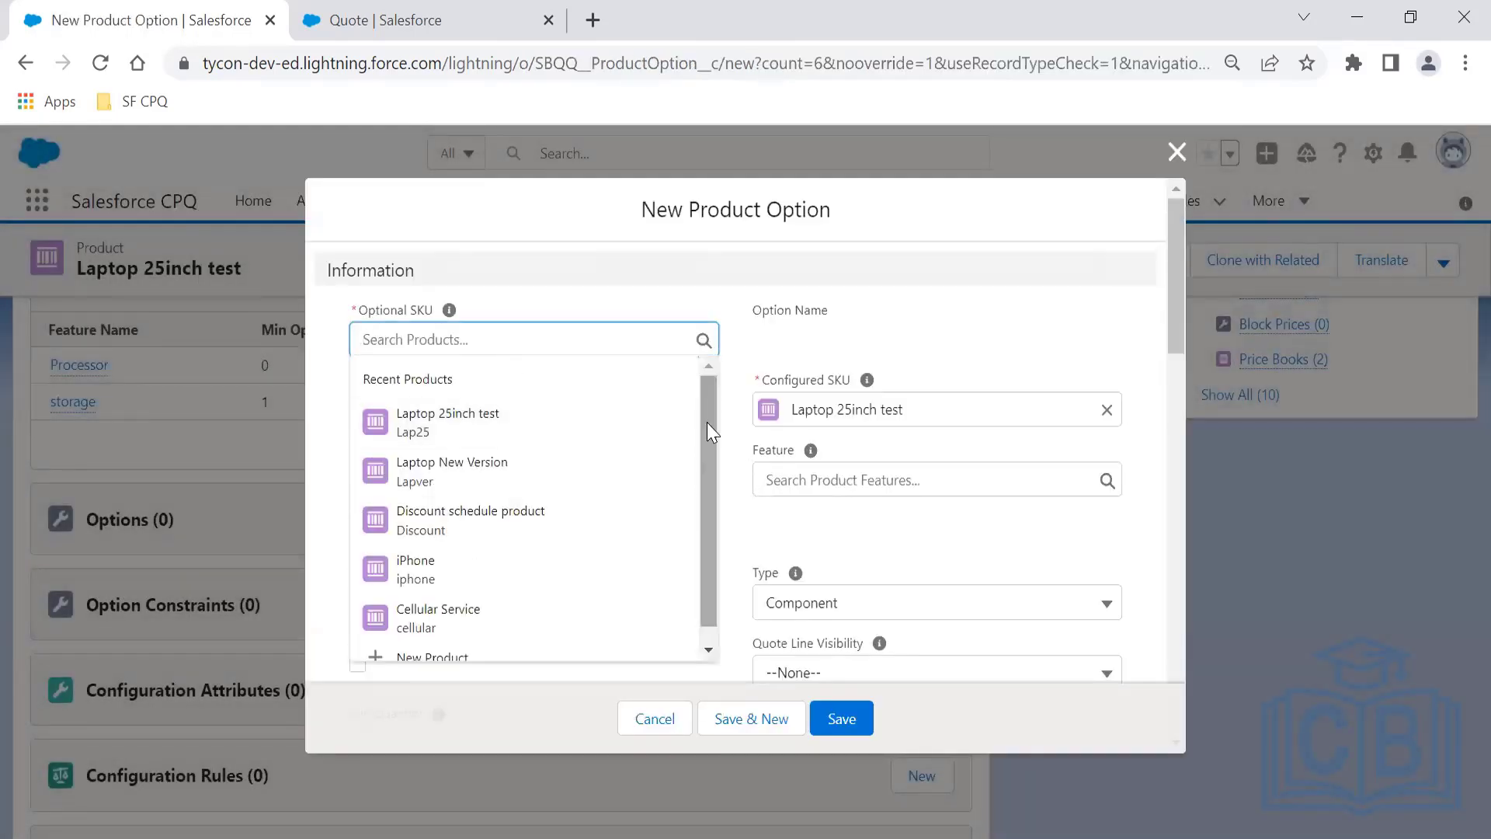
drag(707, 423, 707, 534)
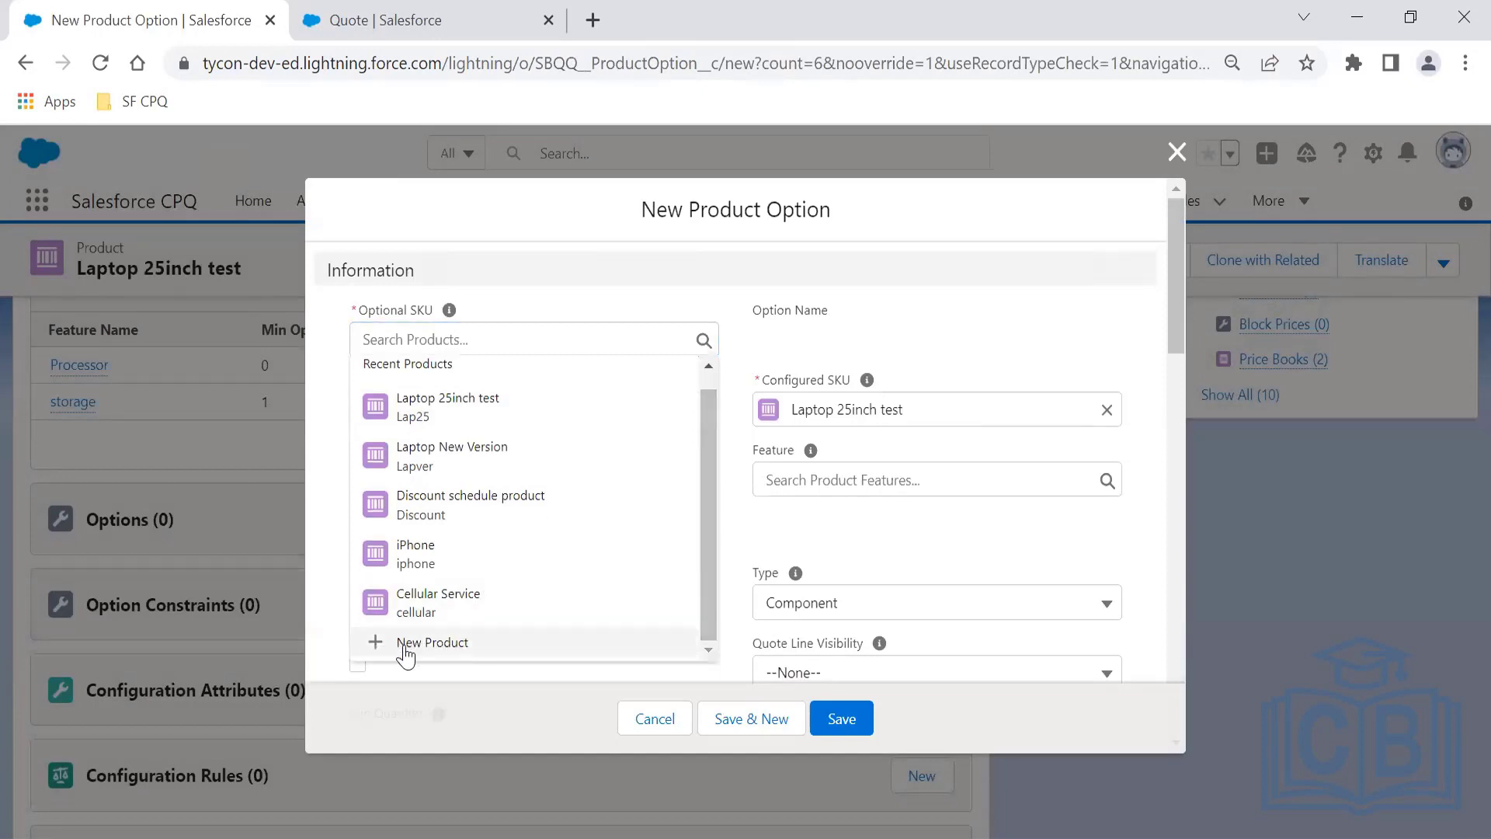
click(453, 340)
text(ram)
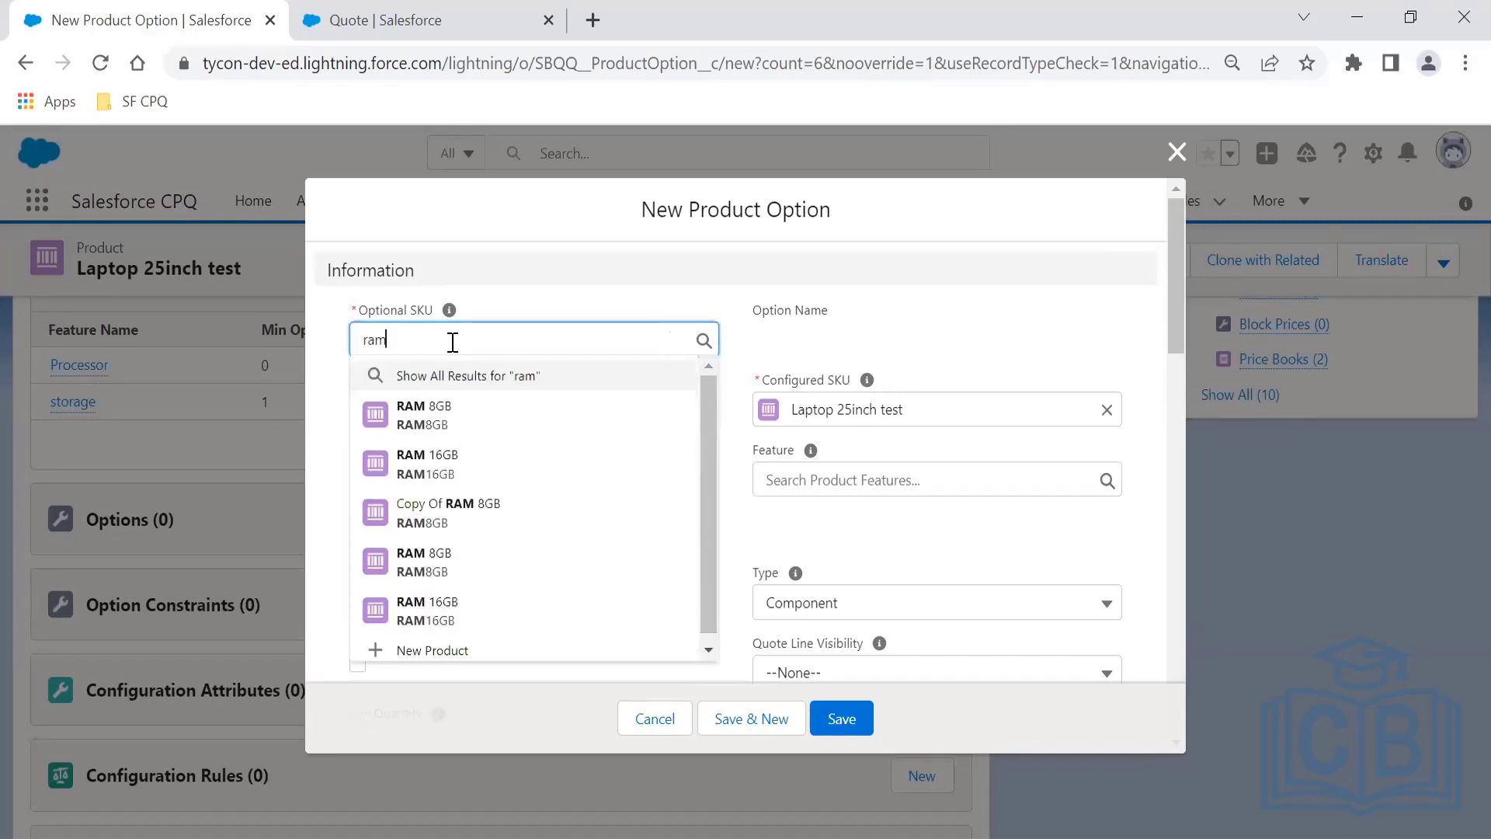
click(448, 426)
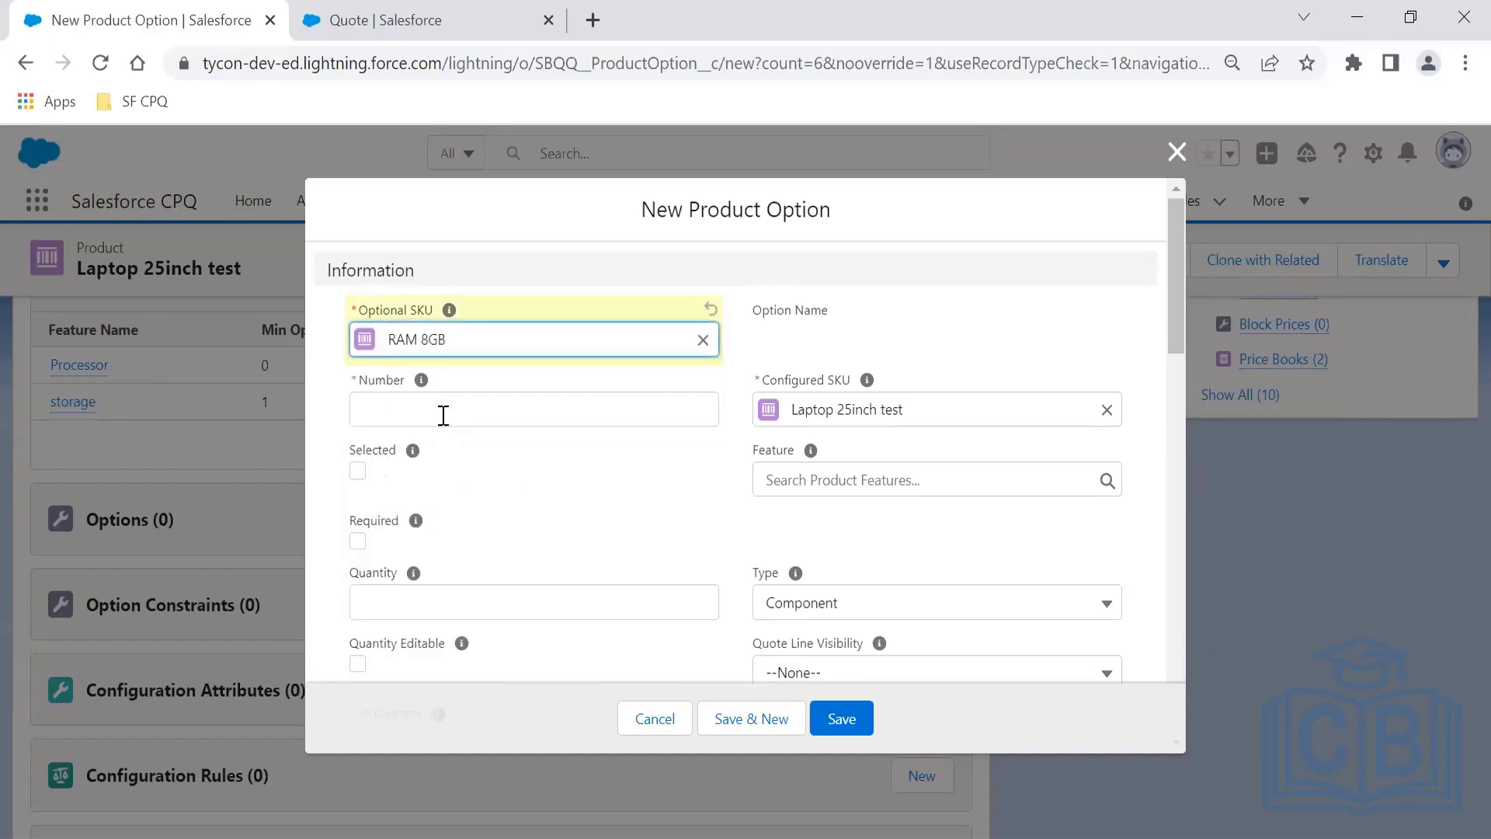
click(443, 415)
text(10)
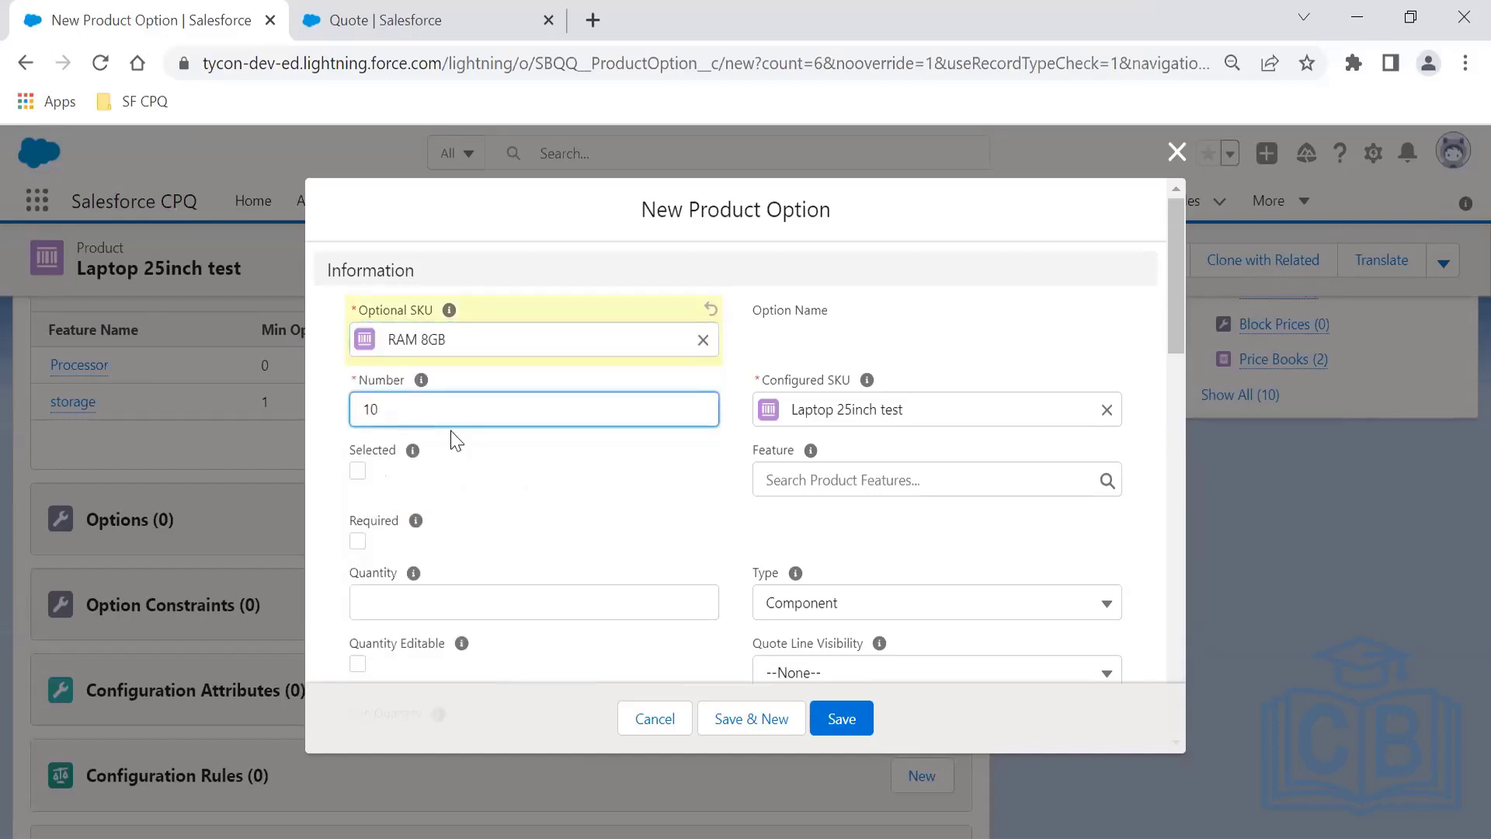
click(464, 481)
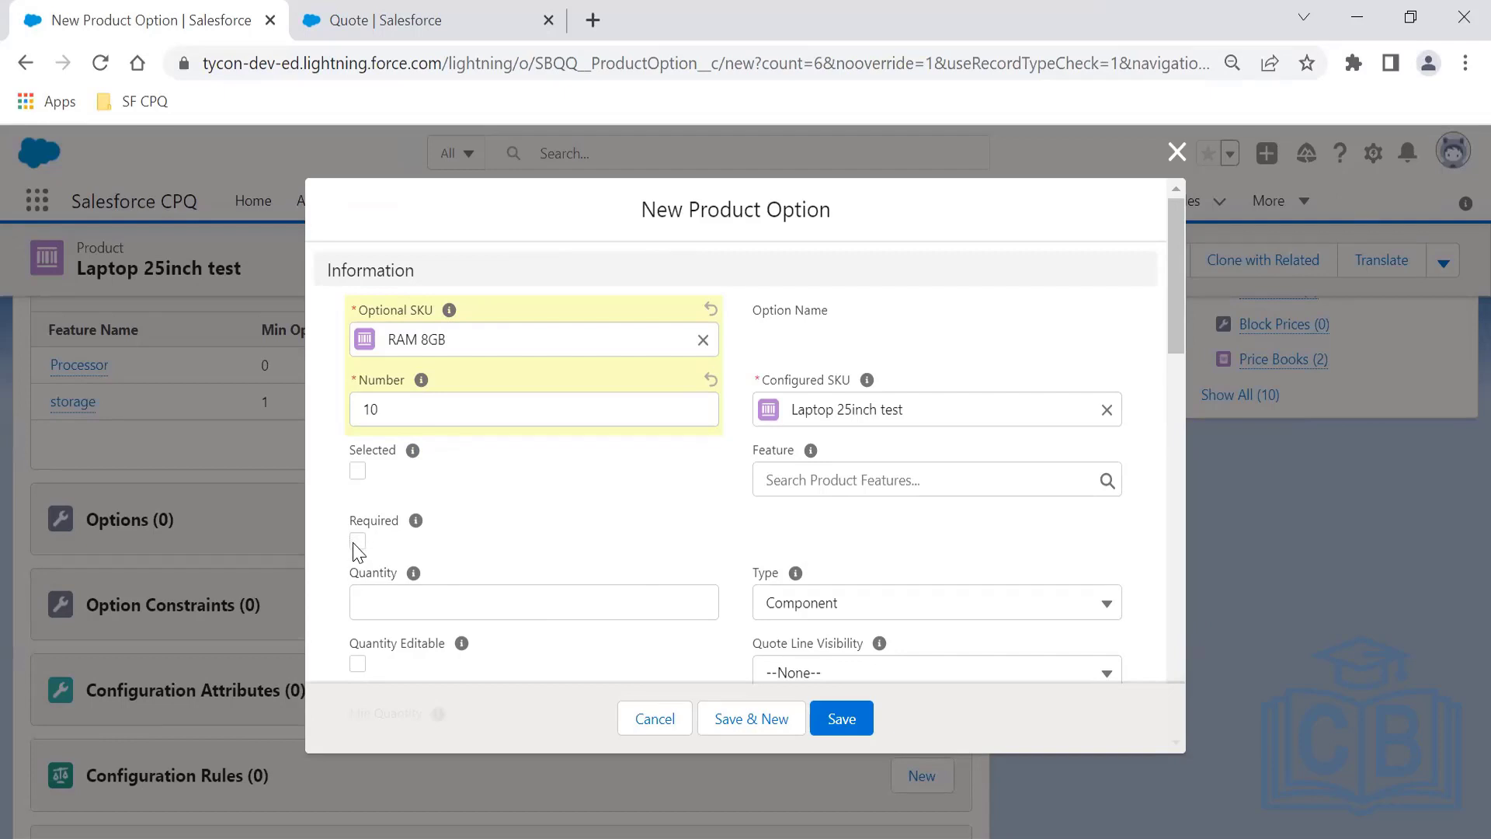
- Set the RAM 8GB option's quantity to 1 and make its quantity editable
click(433, 605)
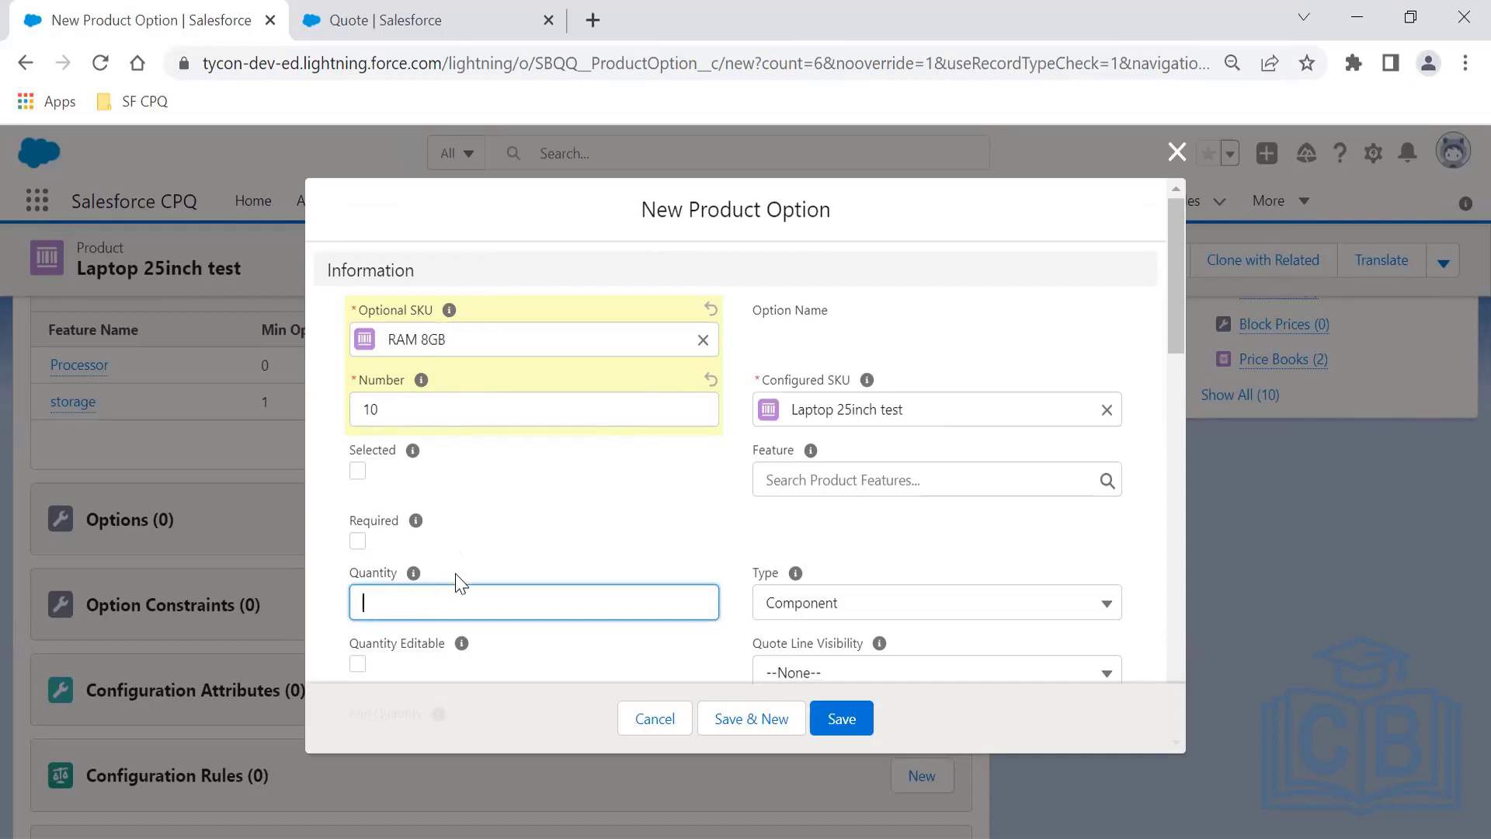
text(1)
drag(1171, 315, 1173, 377)
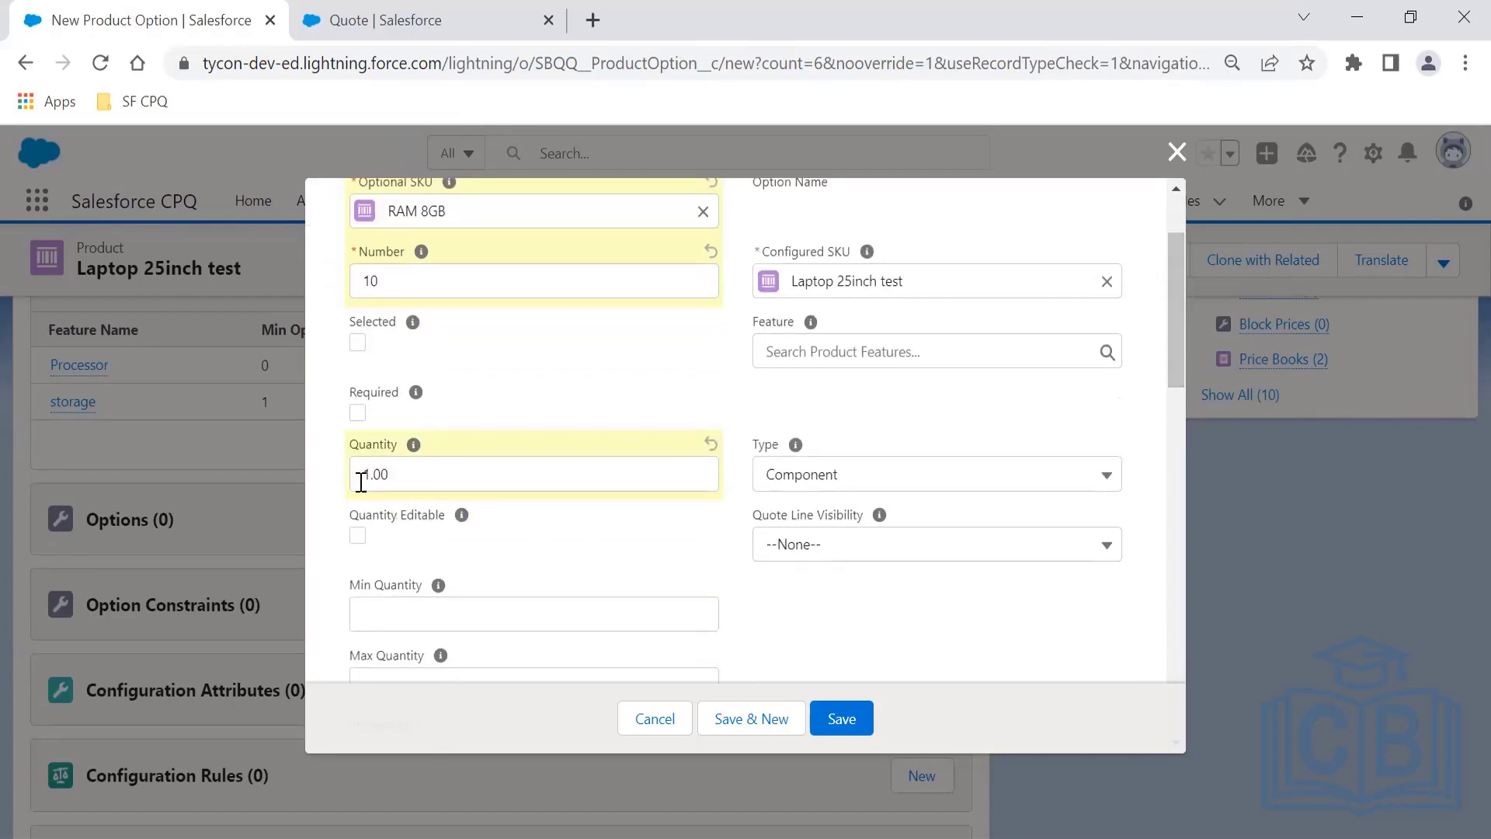
drag(420, 482, 341, 505)
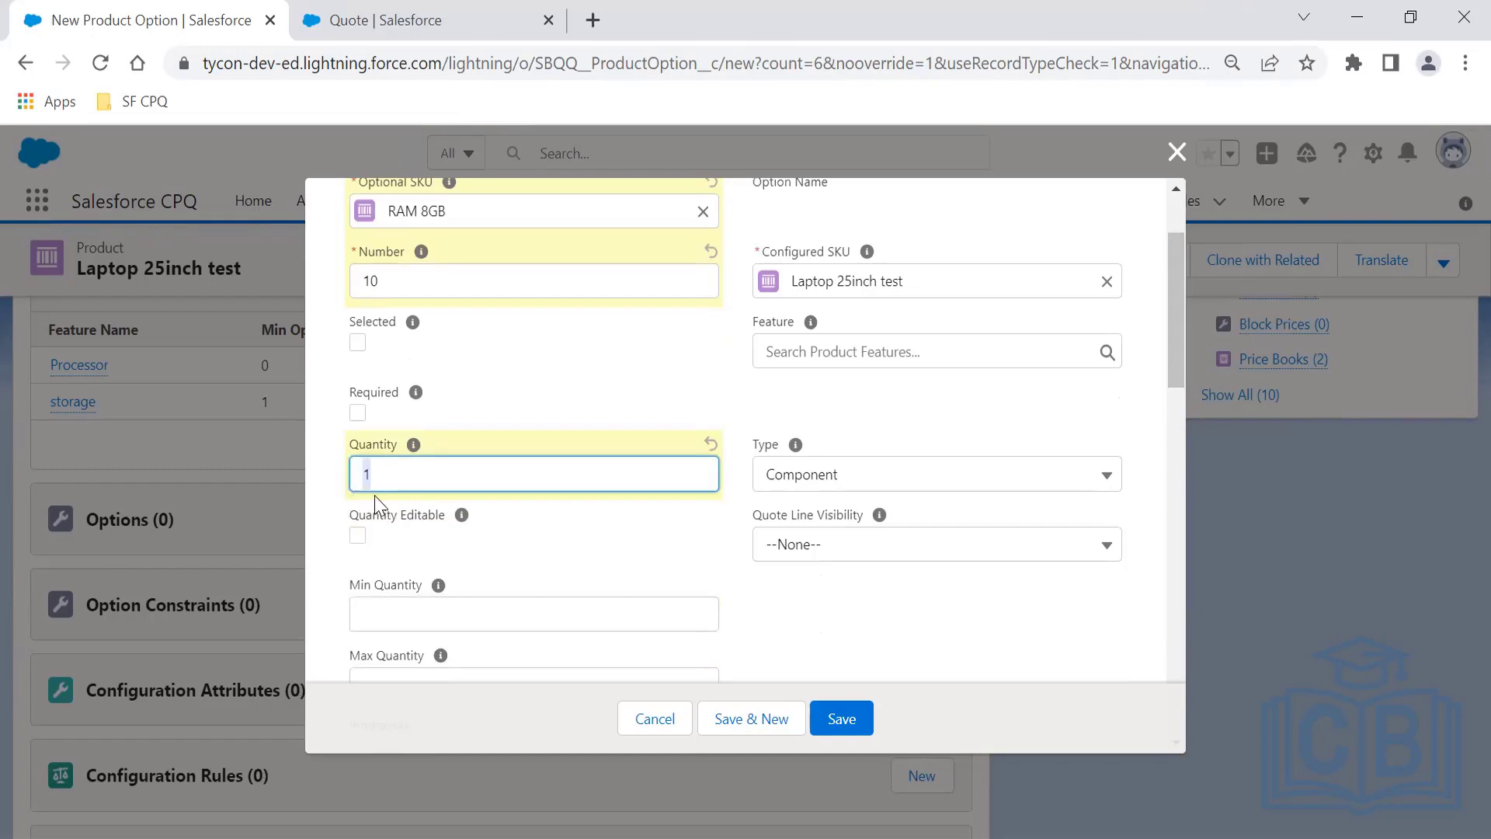
click(380, 536)
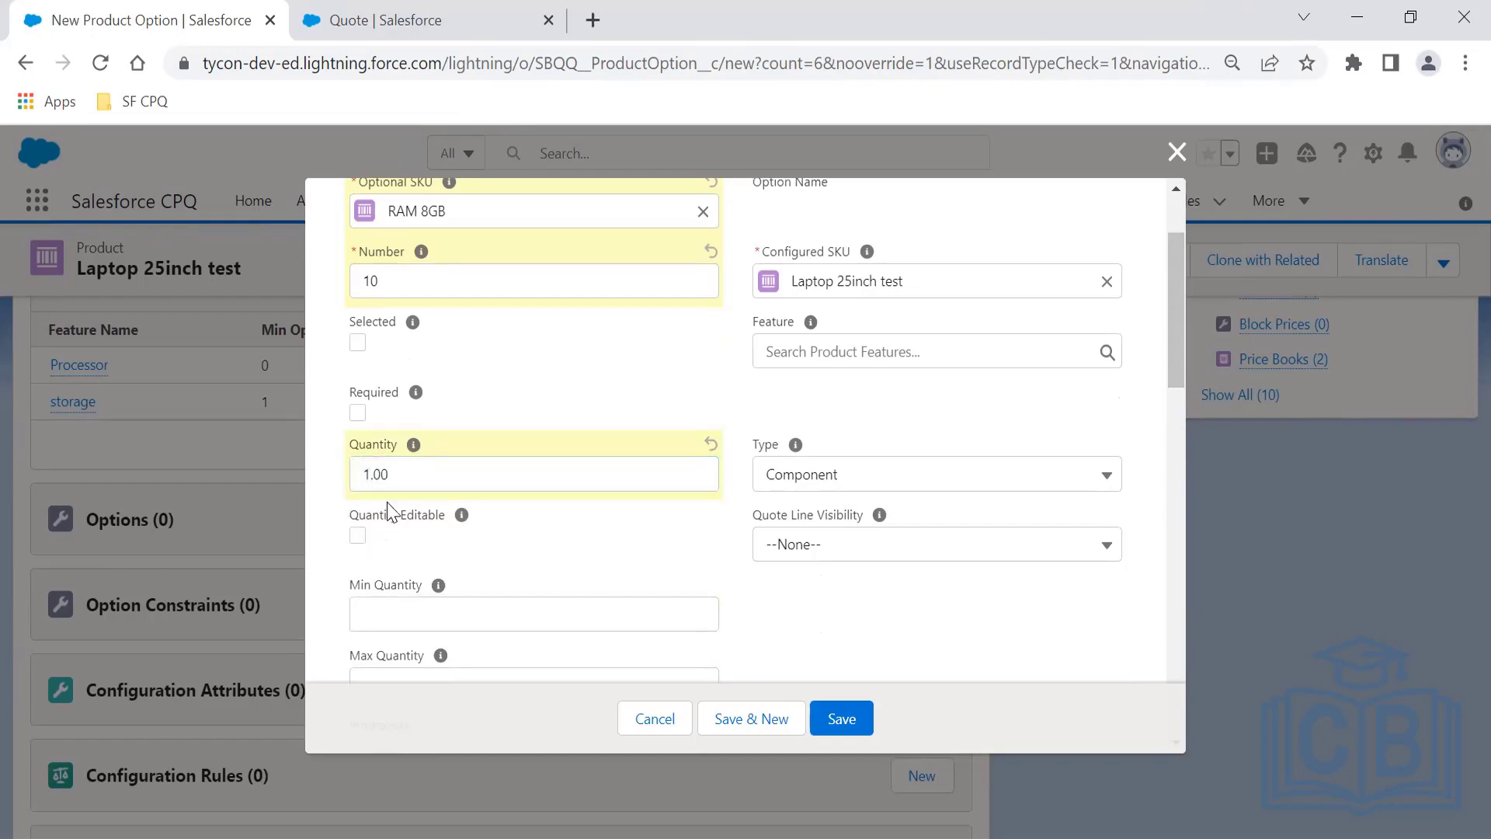
click(424, 465)
click(357, 537)
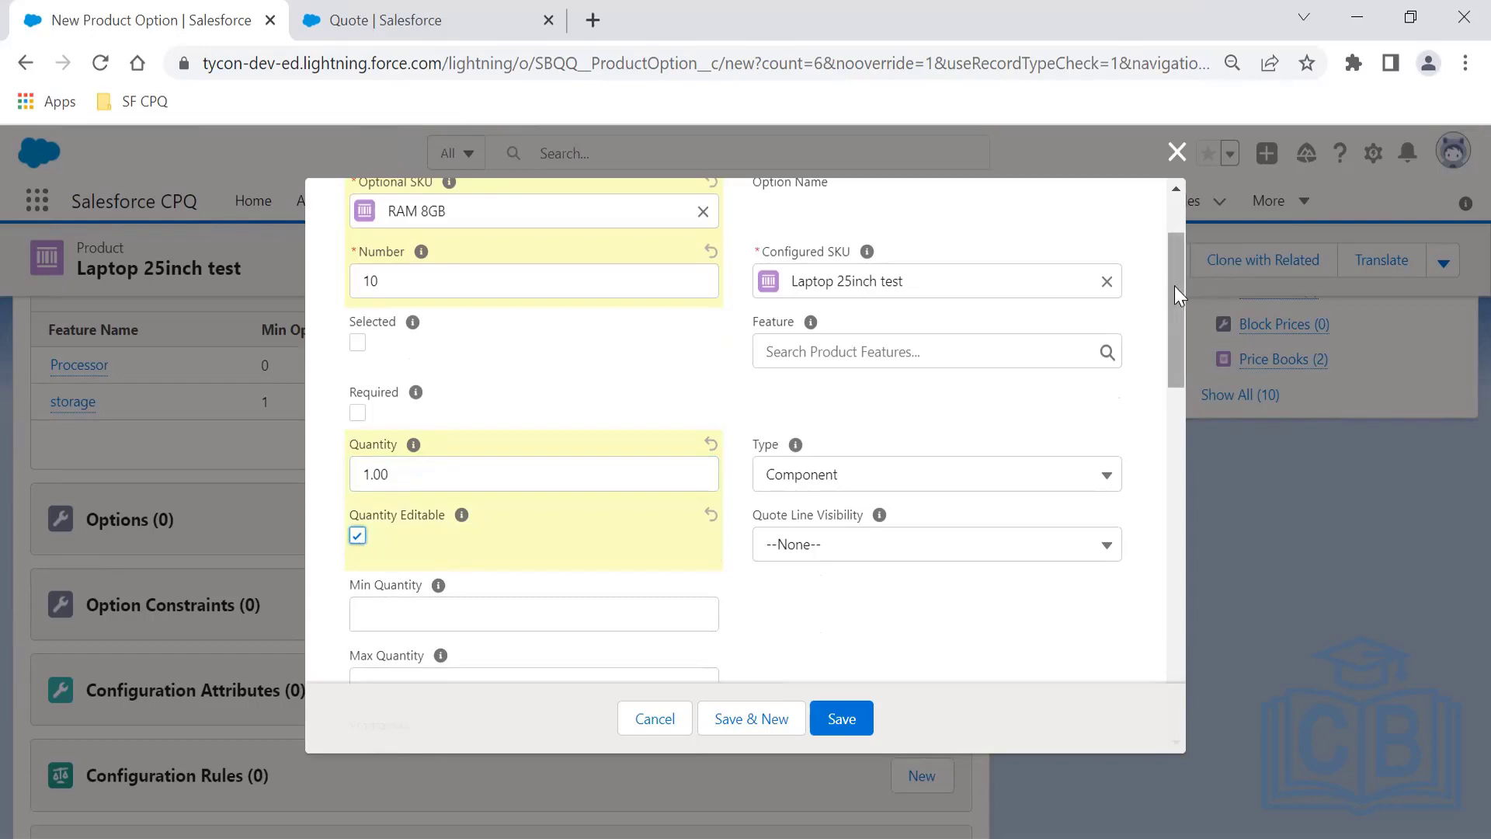
- Set the RAM 8GB option's minimum quantity to 1 and maximum quantity to 2
drag(1173, 286, 1173, 316)
click(387, 490)
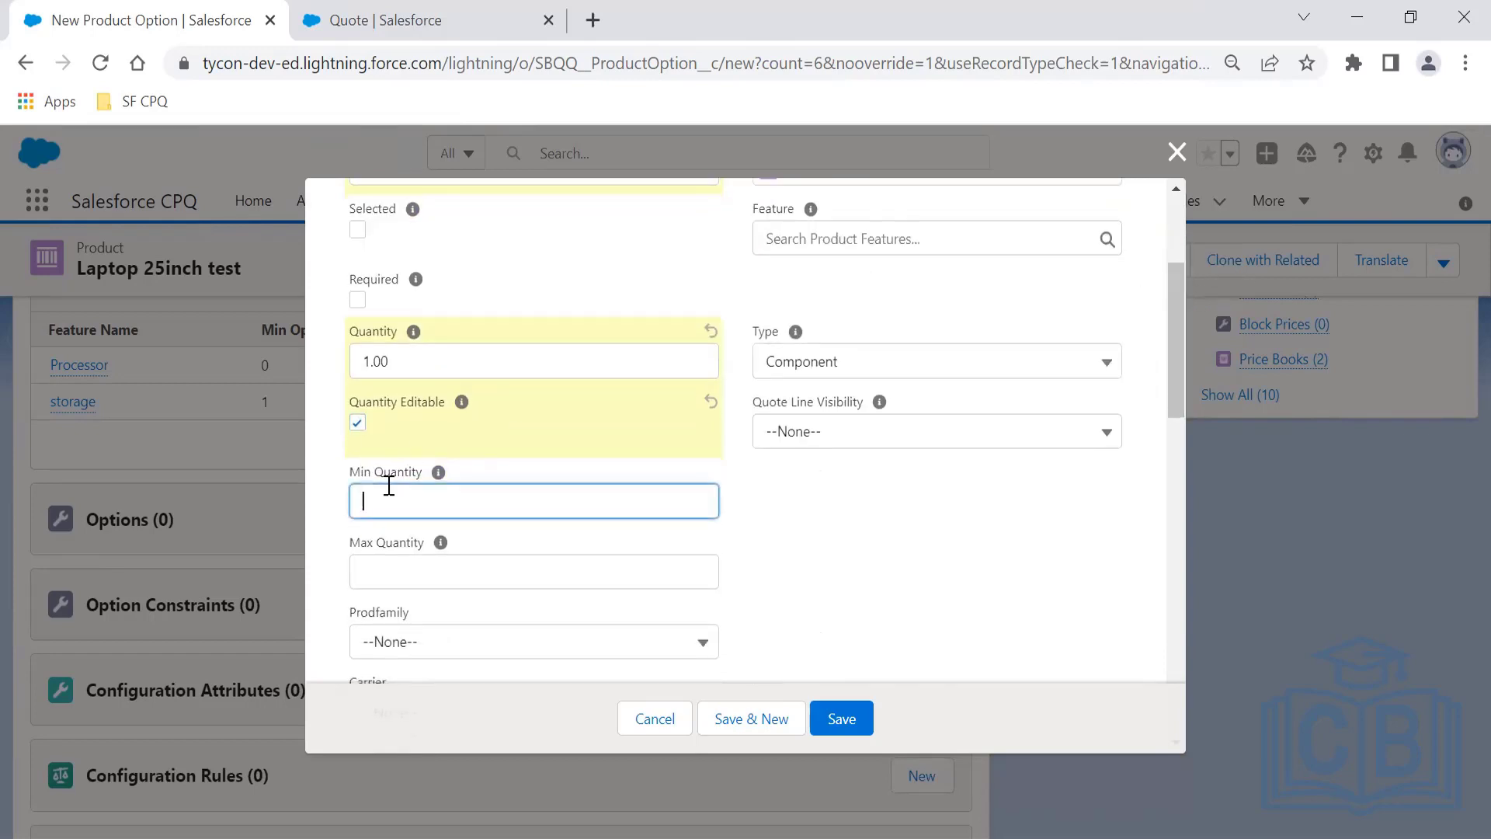
click(403, 581)
click(449, 501)
click(451, 584)
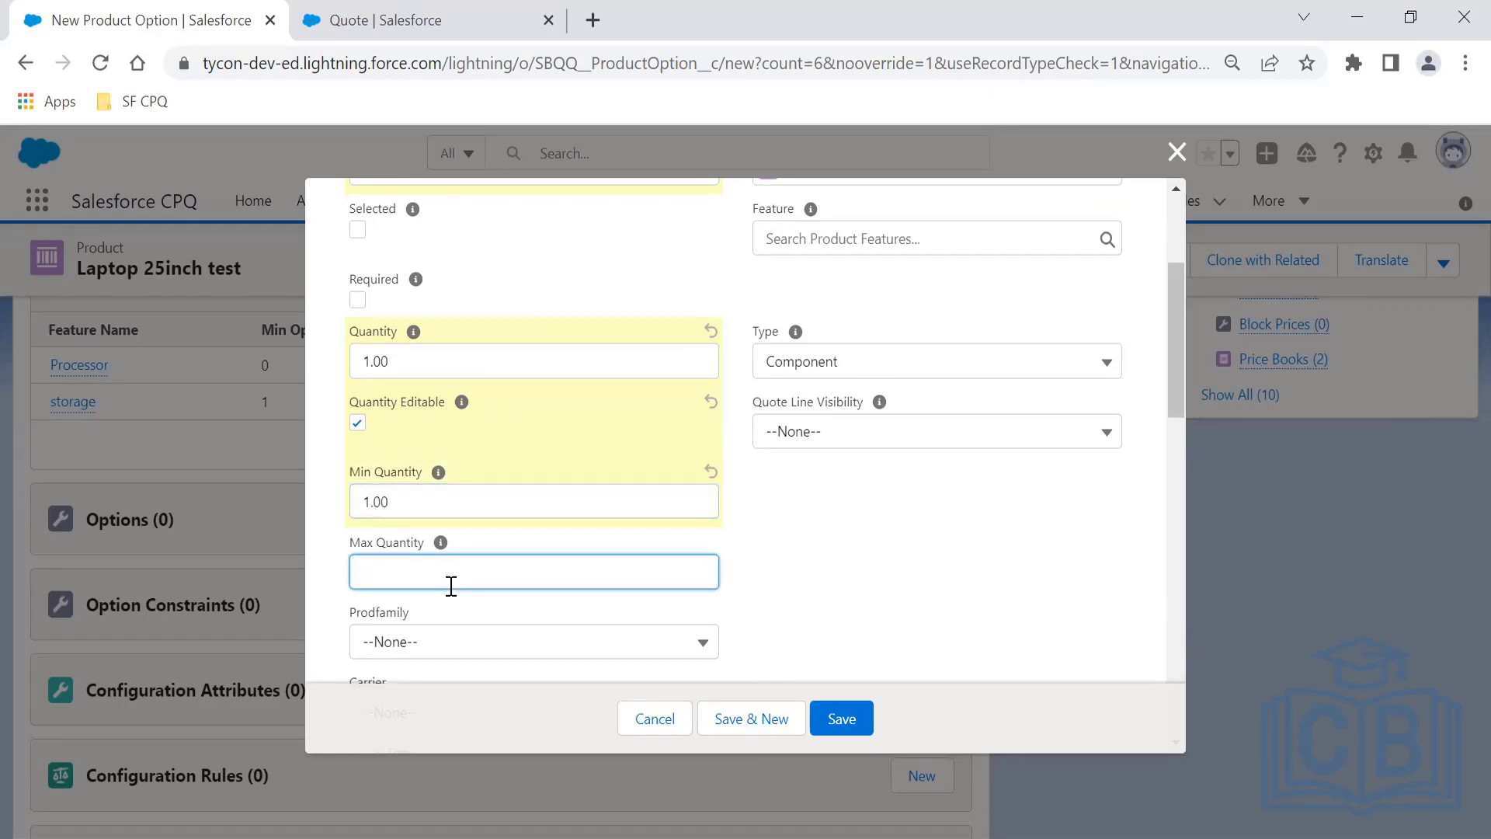
click(513, 551)
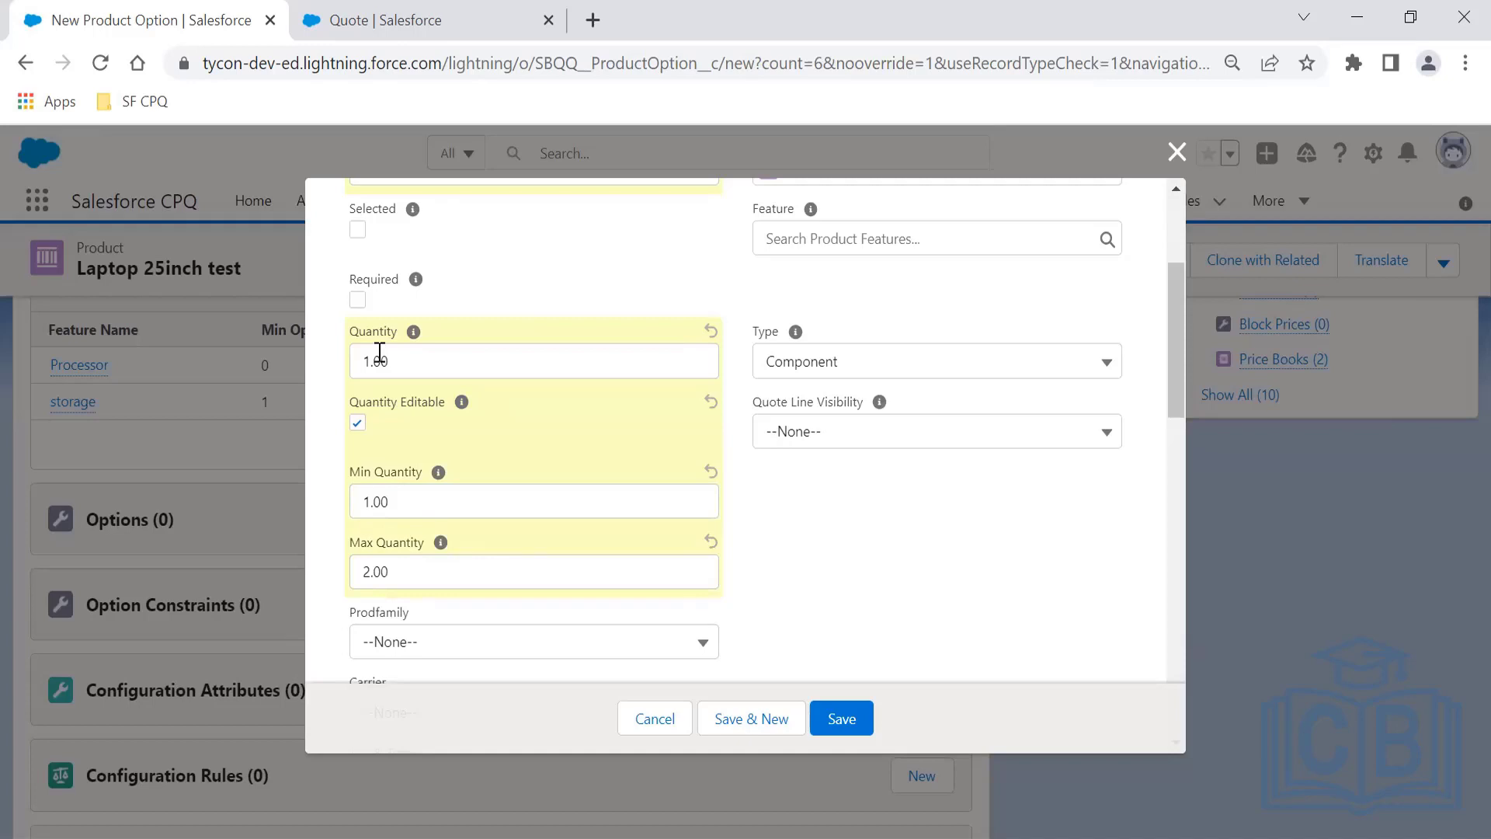
- Assign the RAM 8GB option to the storage feature and save the option
drag(1196, 322, 1160, 256)
scroll(1160, 256, up, 2)
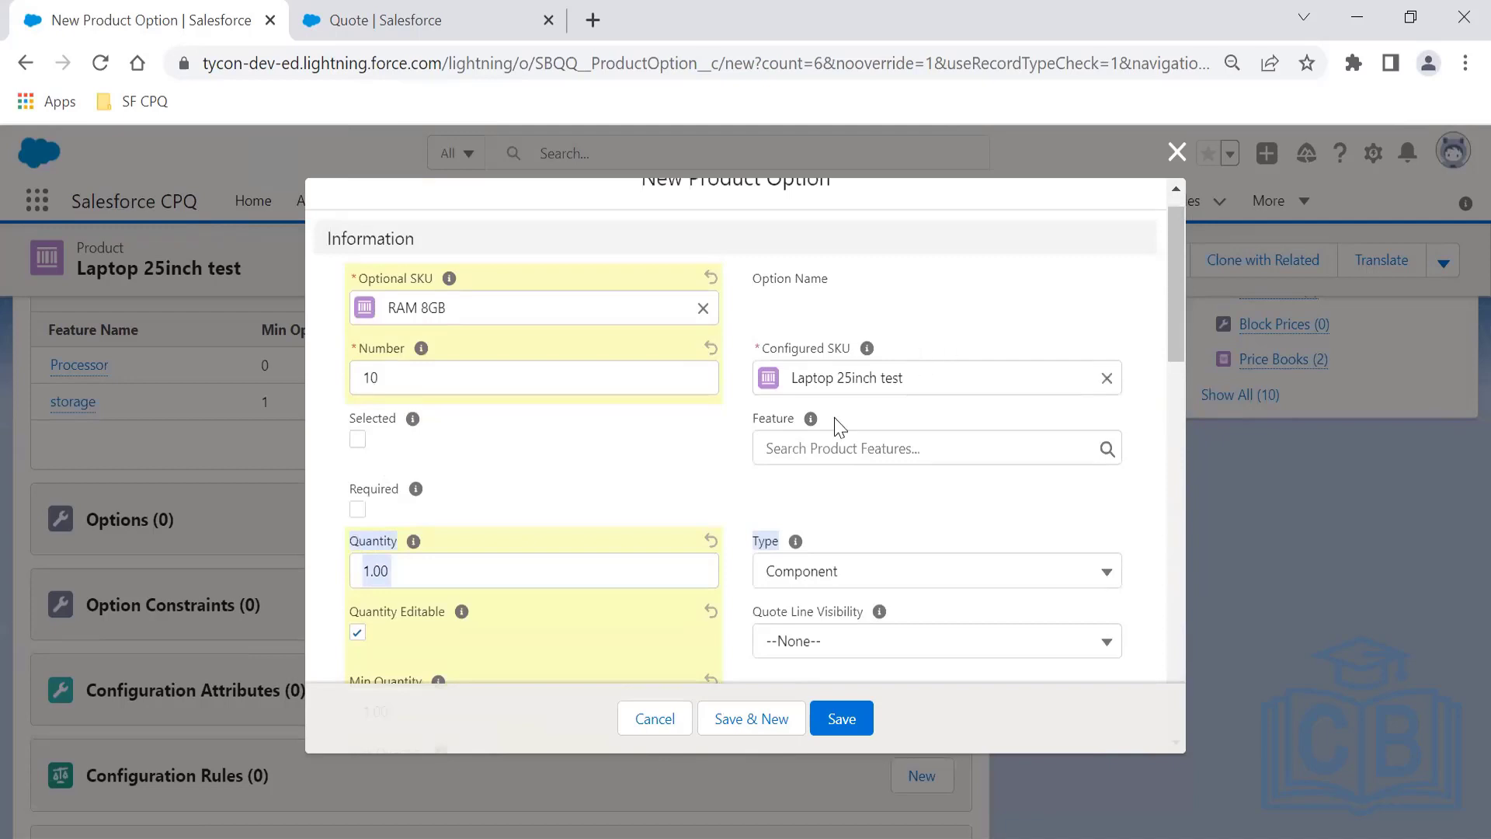
click(769, 447)
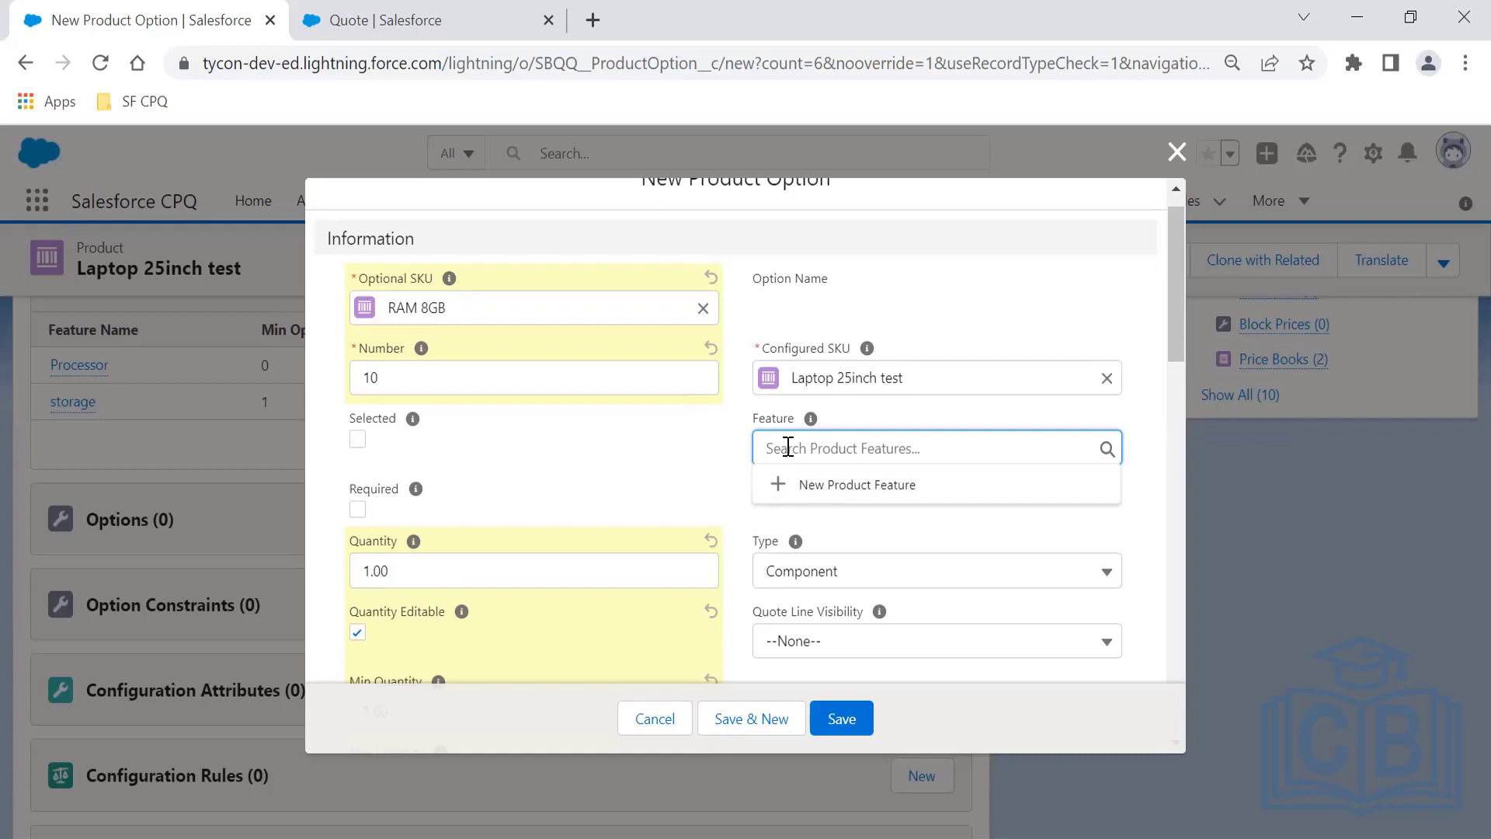
text(storag)
click(880, 518)
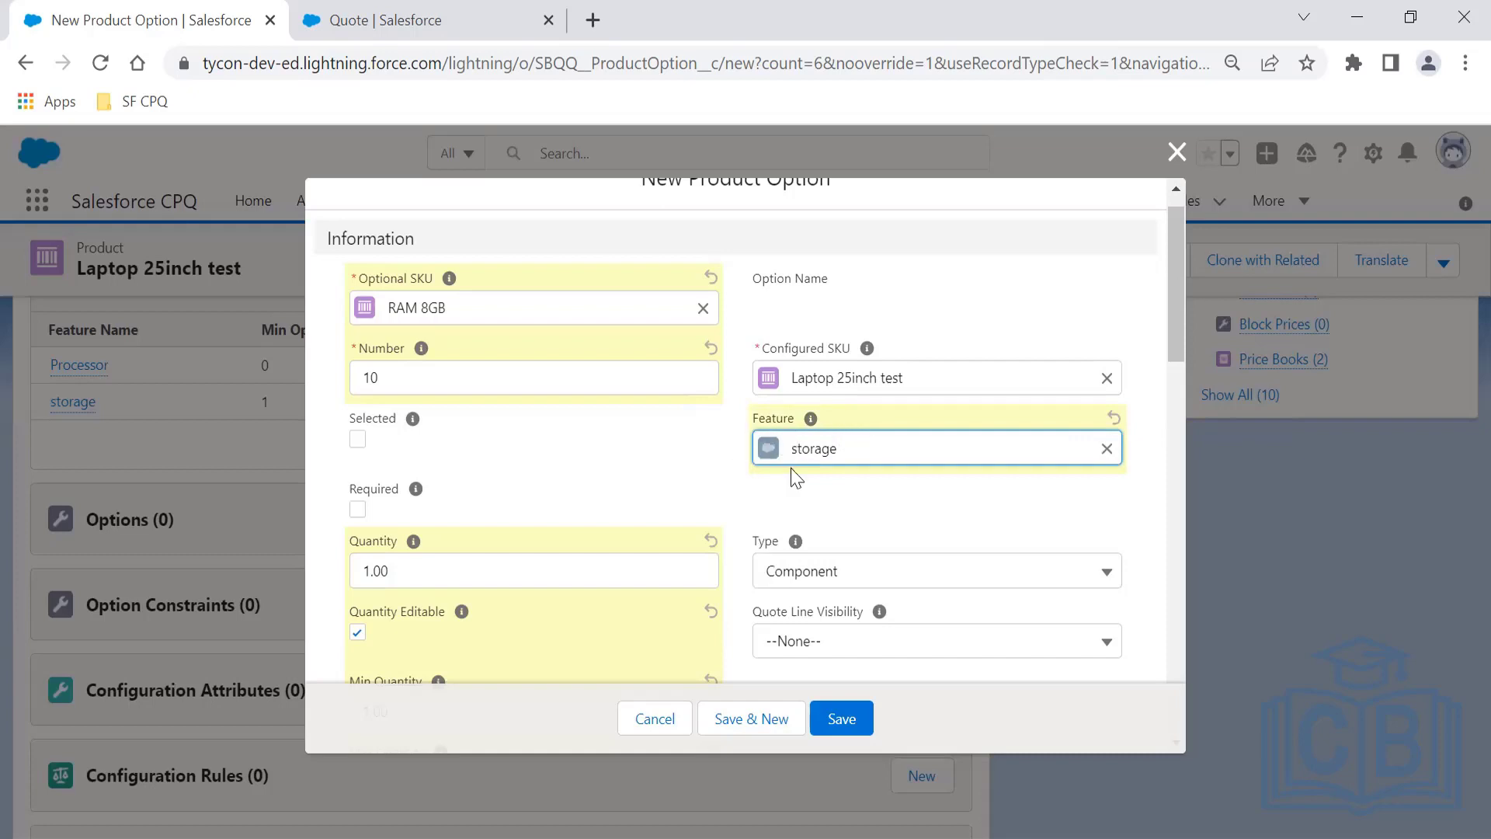
click(850, 720)
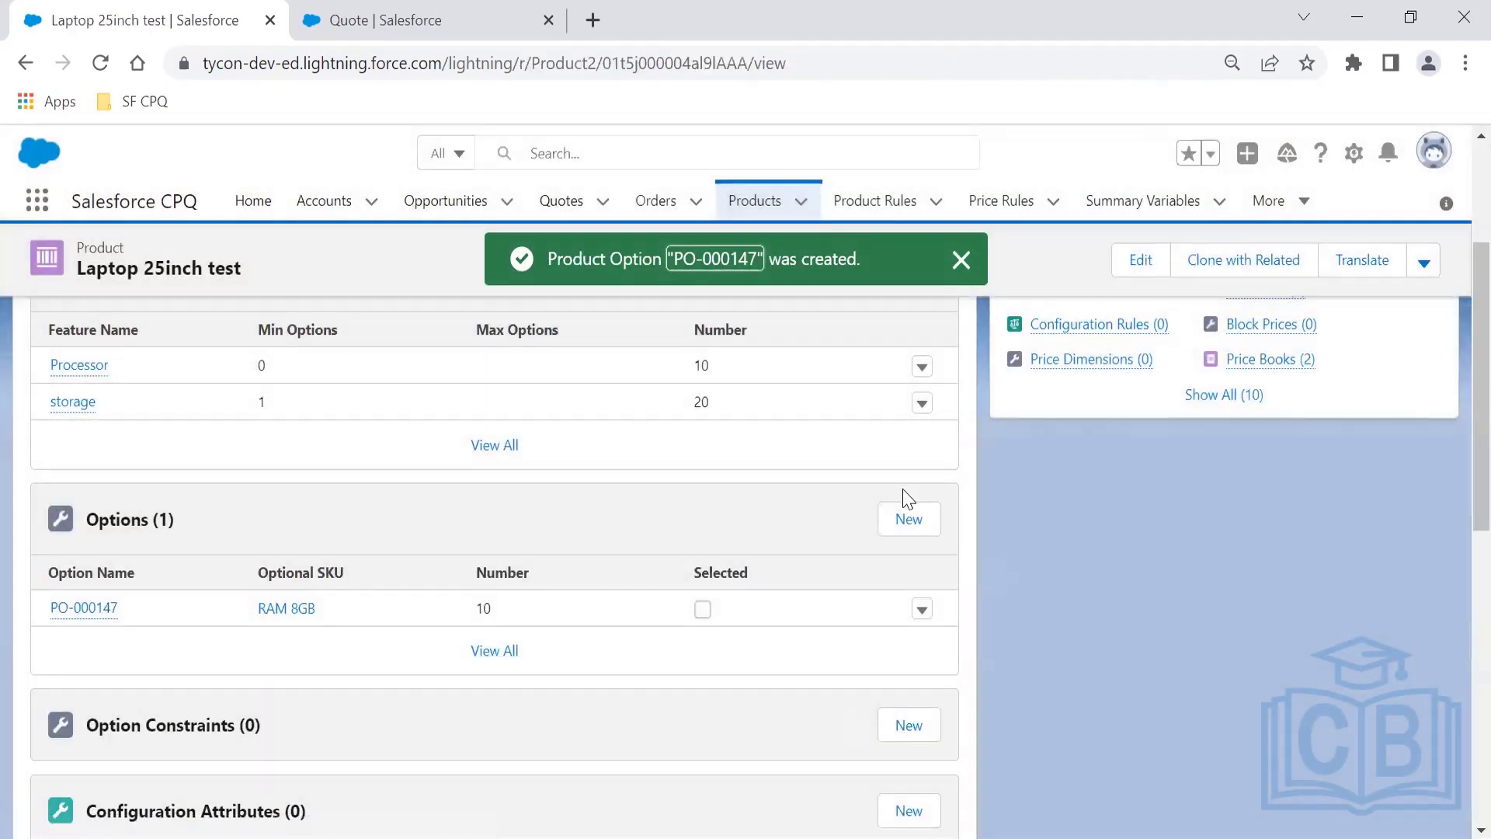
- Start a second product option with RAM 16GB as the optional SKU and number 20
click(909, 531)
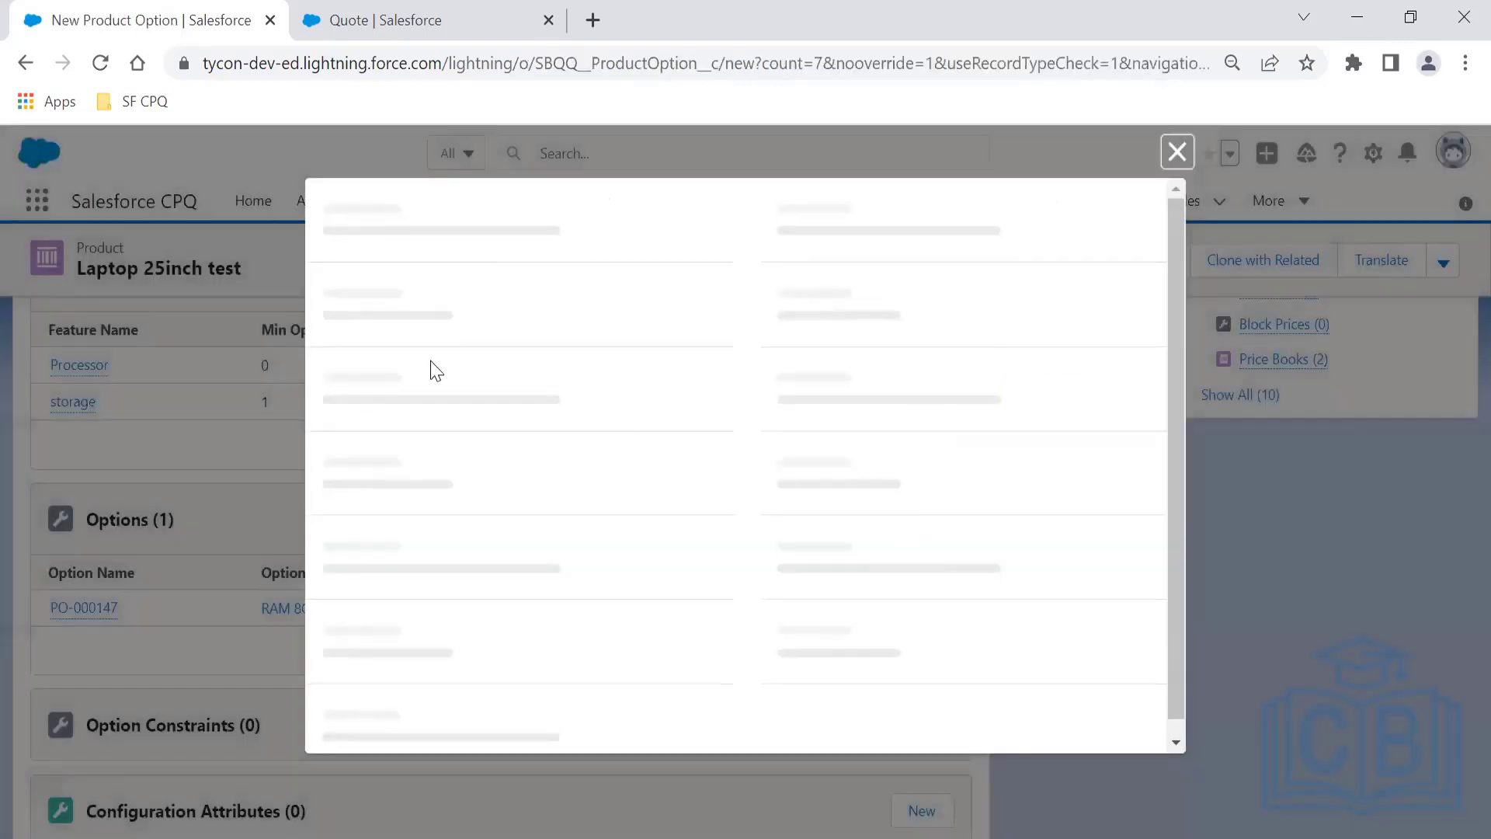
click(481, 354)
text(ram)
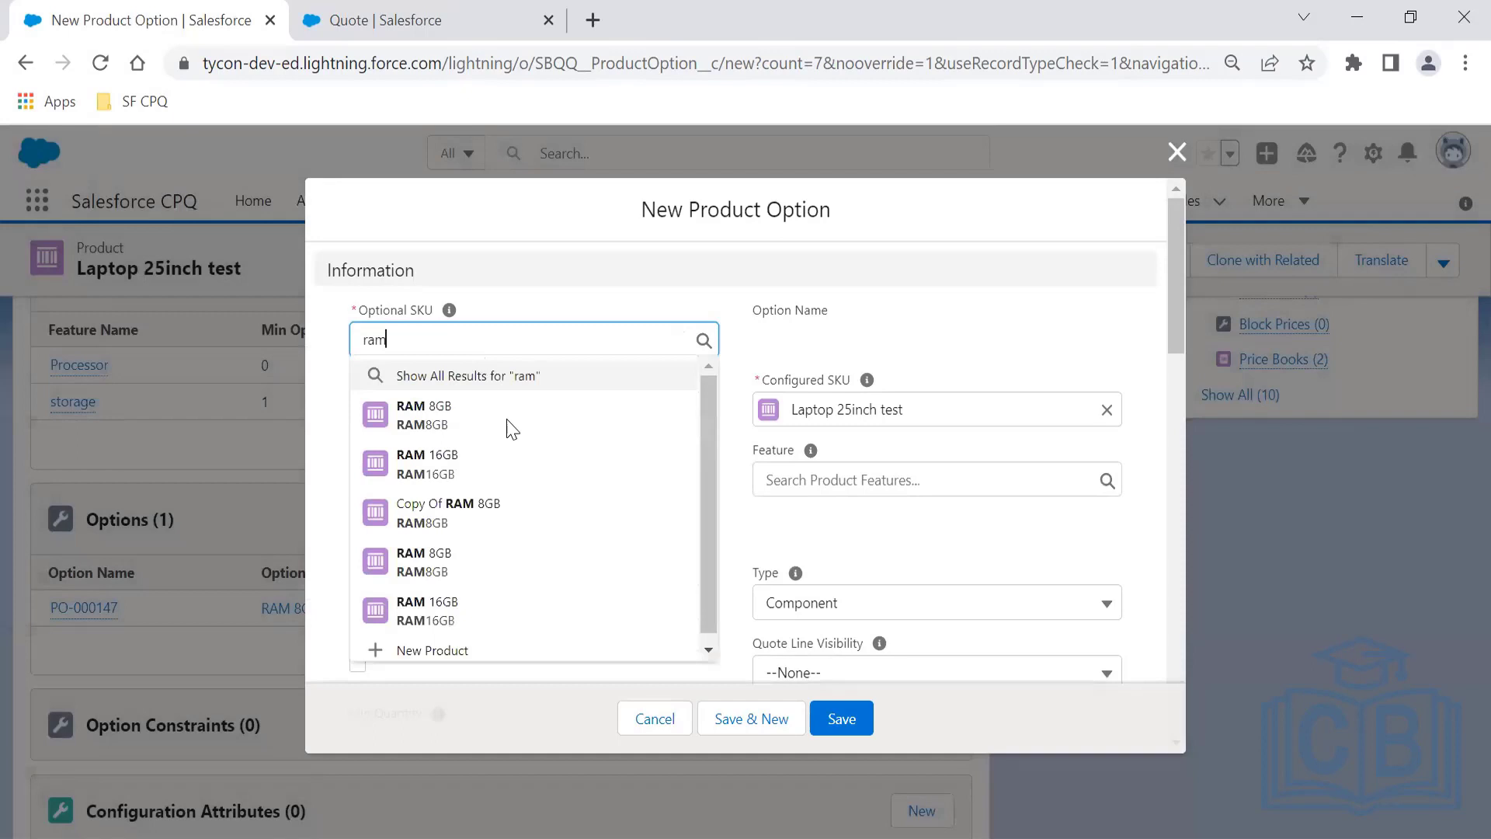
click(513, 476)
click(378, 415)
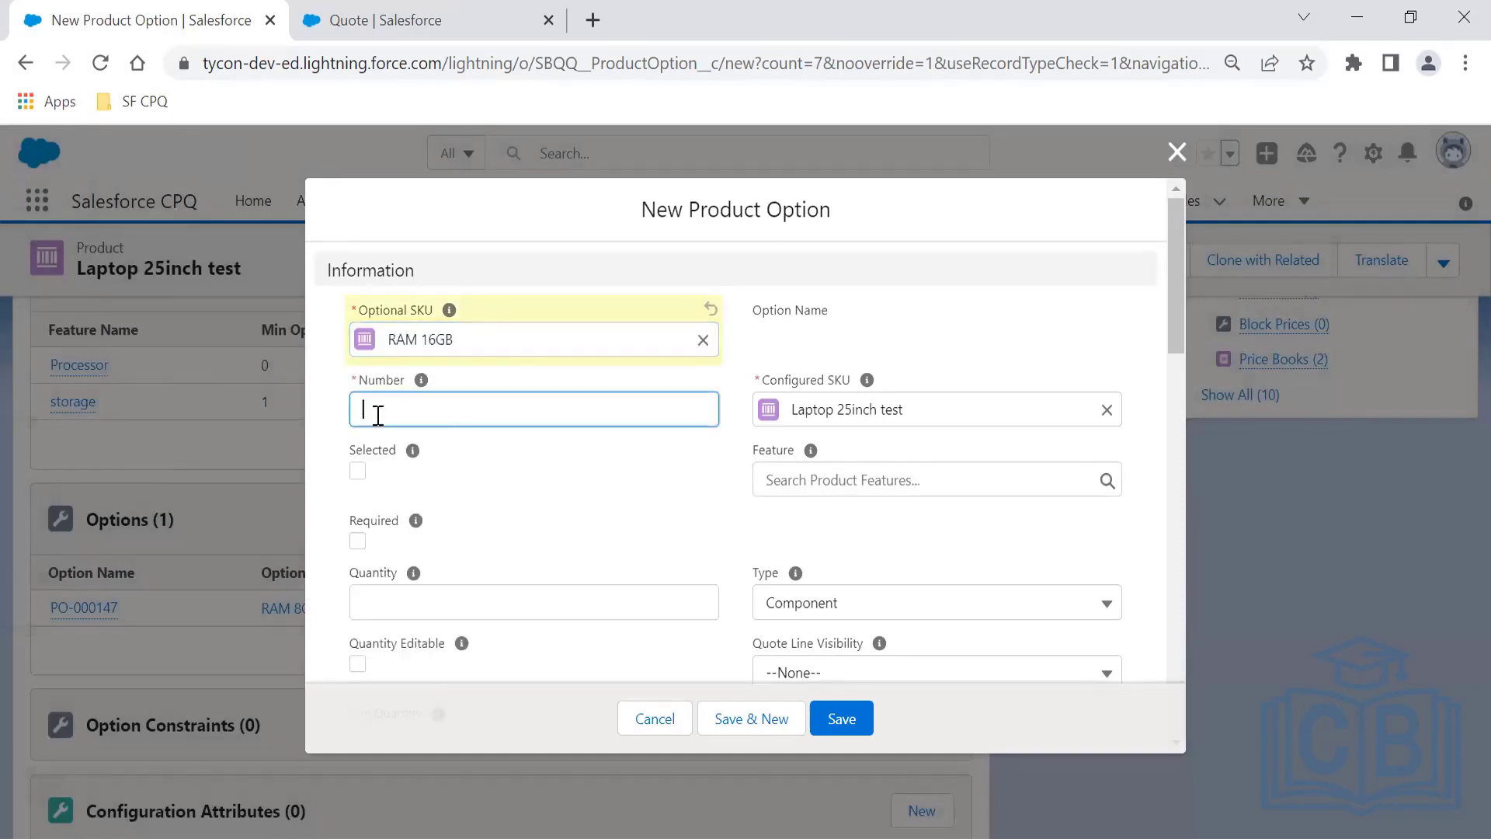
text(20)
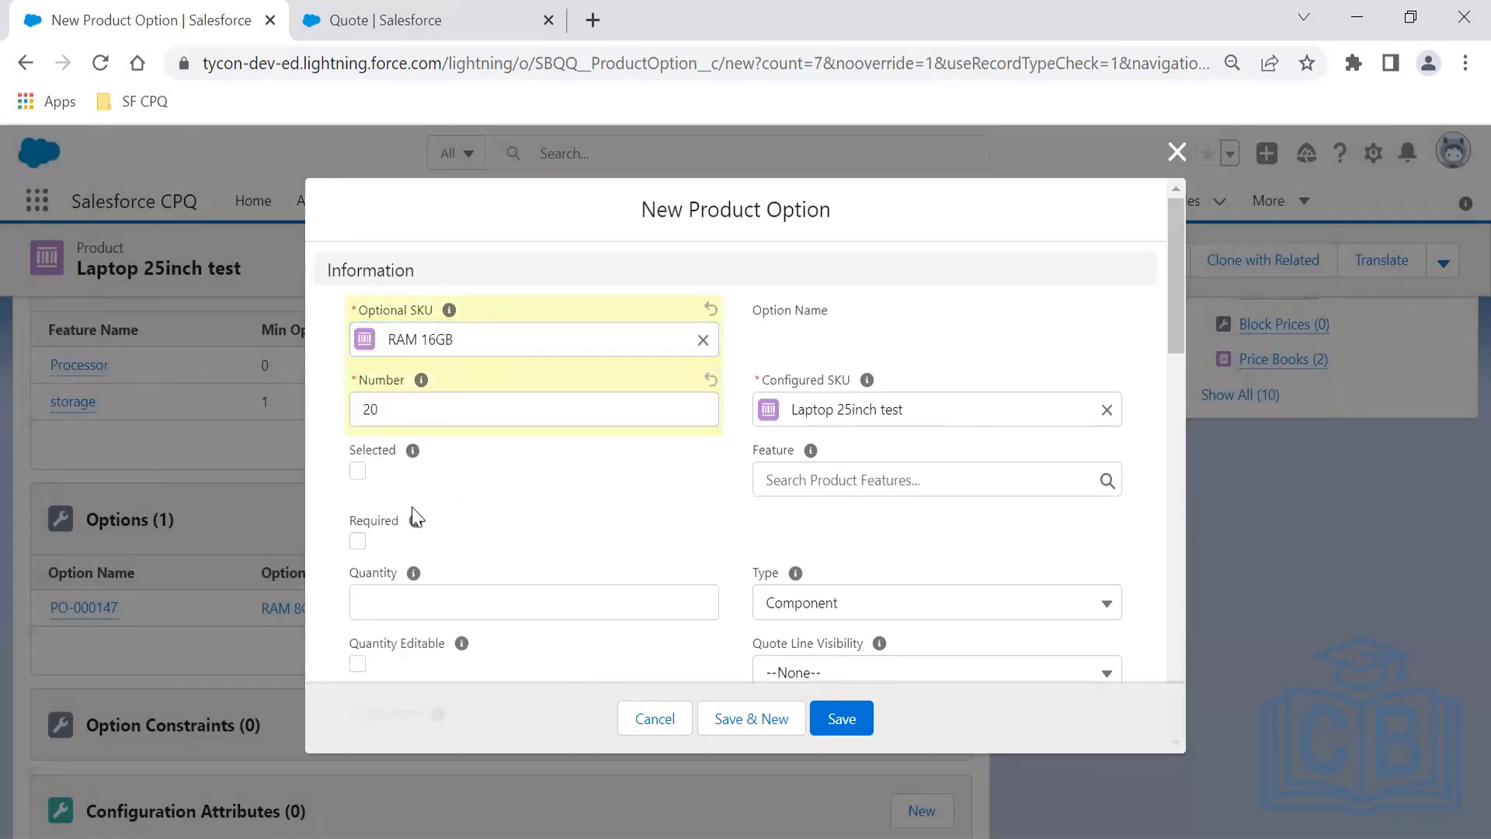
- Mark the RAM 16GB option as required with quantity 1, leaving its quantity not editable
click(357, 541)
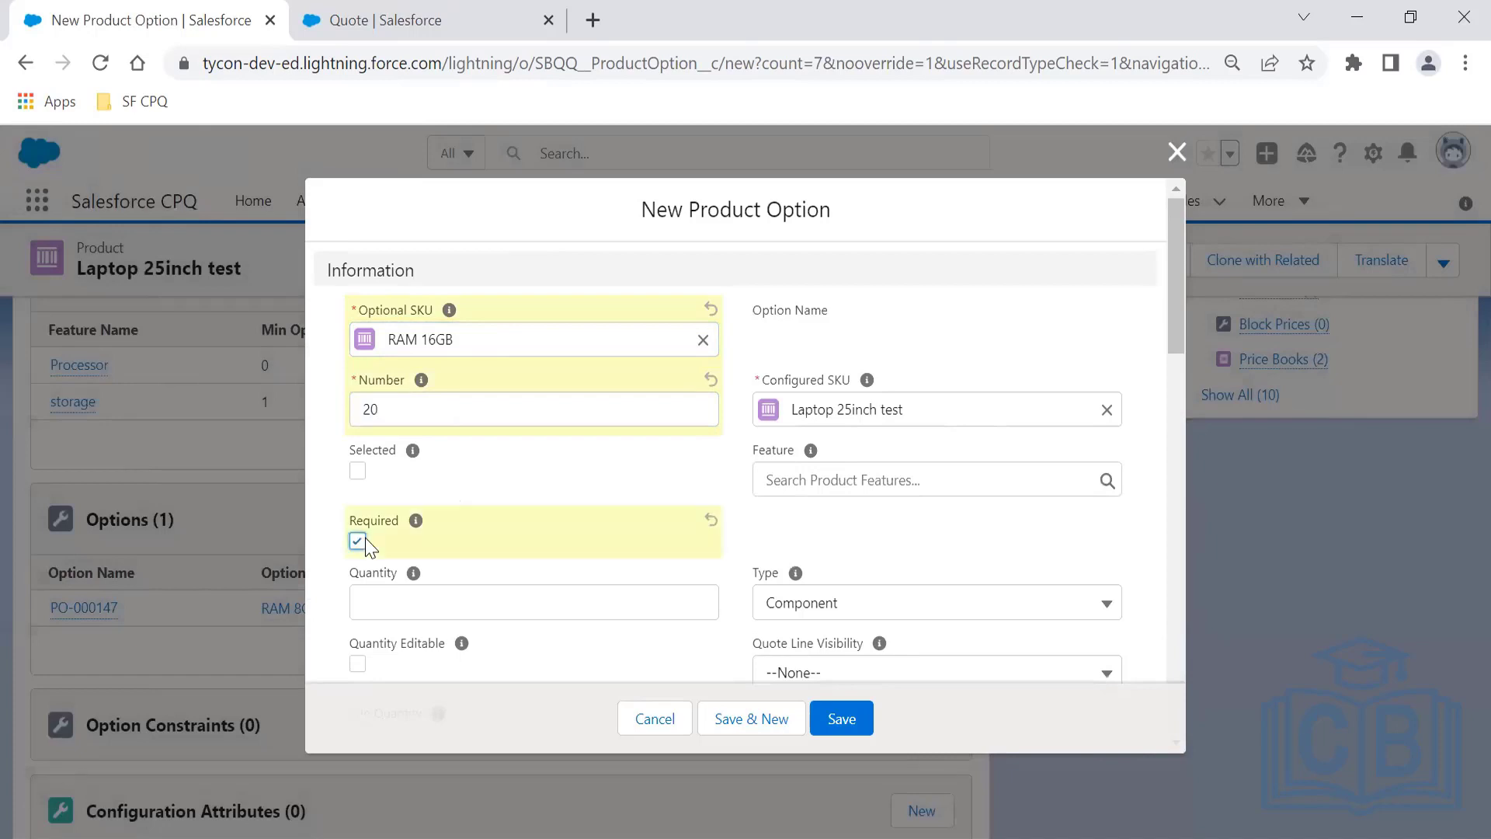
click(413, 594)
text(1)
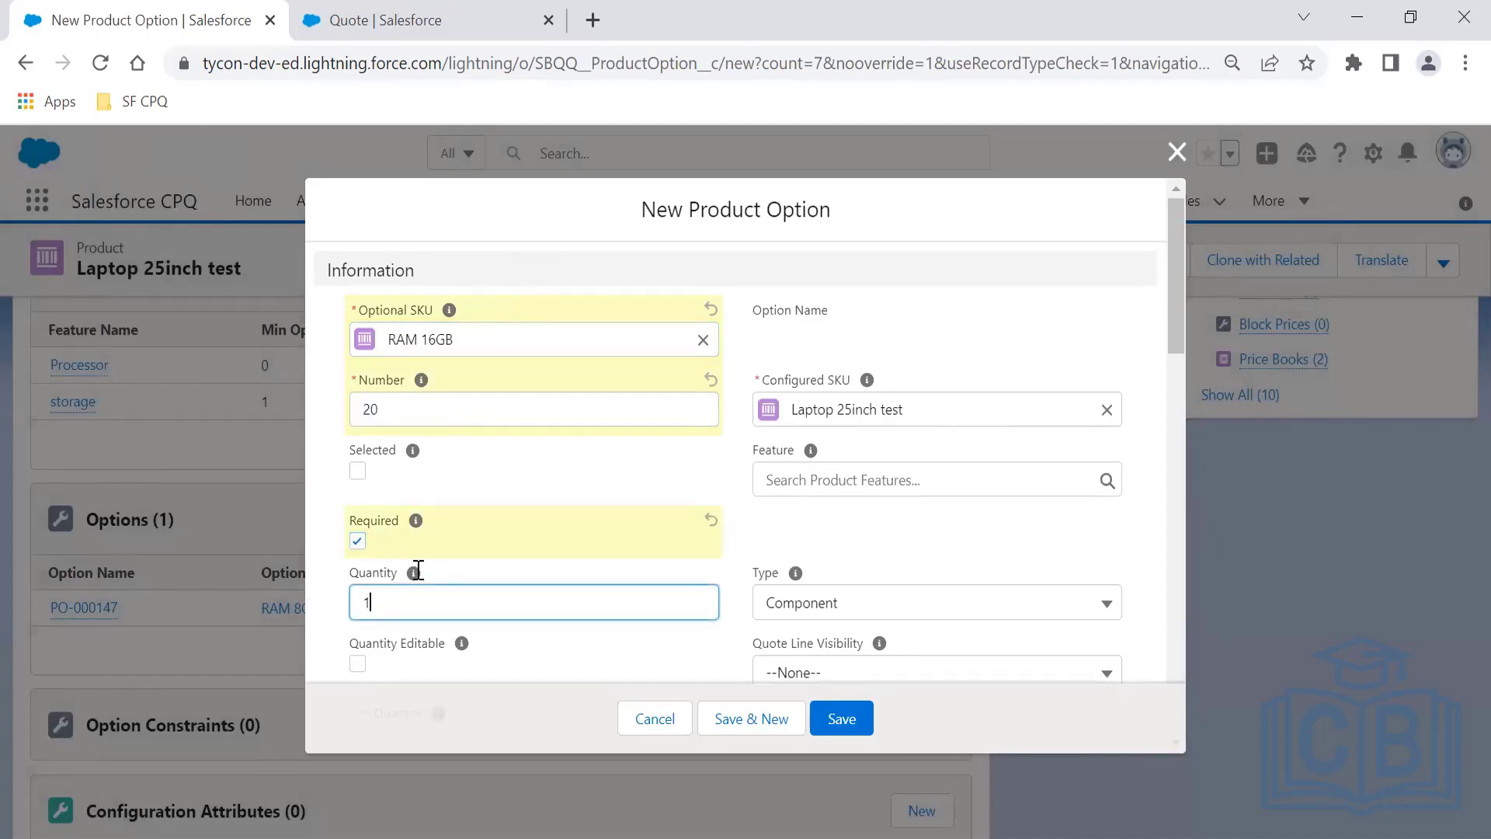
click(357, 663)
drag(1176, 310, 1186, 353)
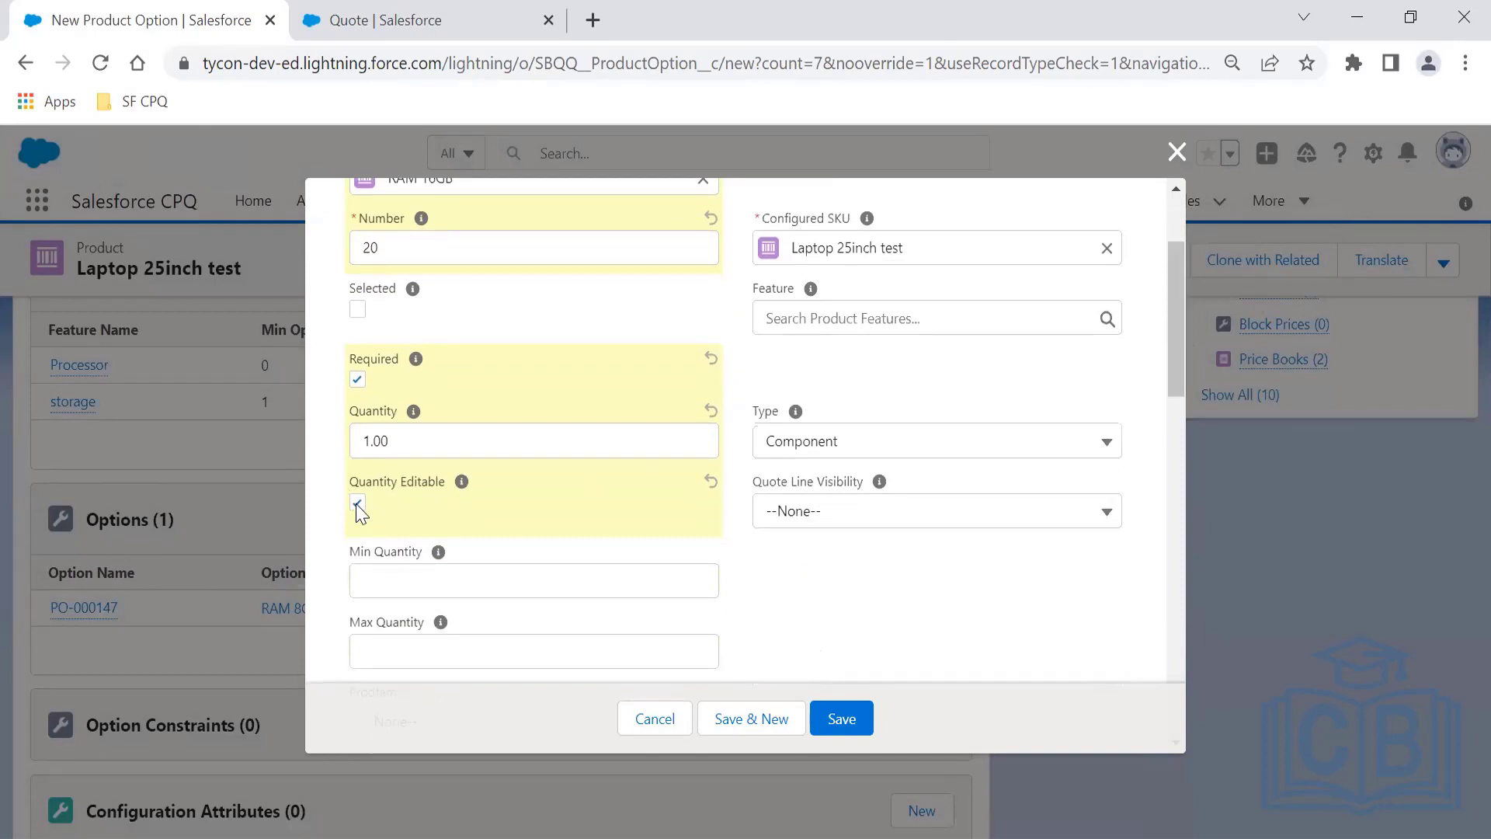
click(358, 503)
- Assign the RAM 16GB option to the storage feature and save the option
click(859, 322)
text(storag)
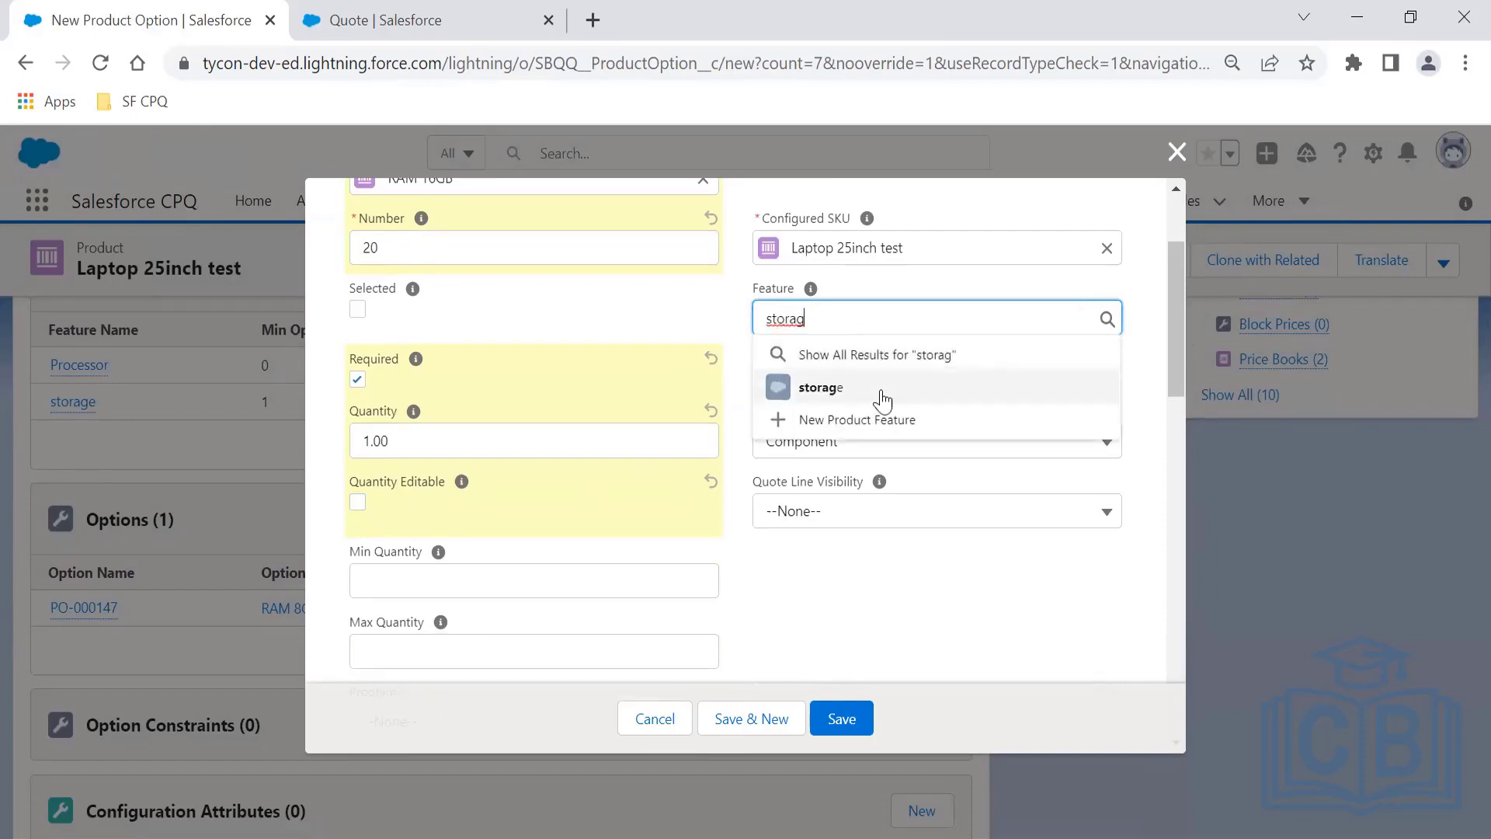
click(883, 400)
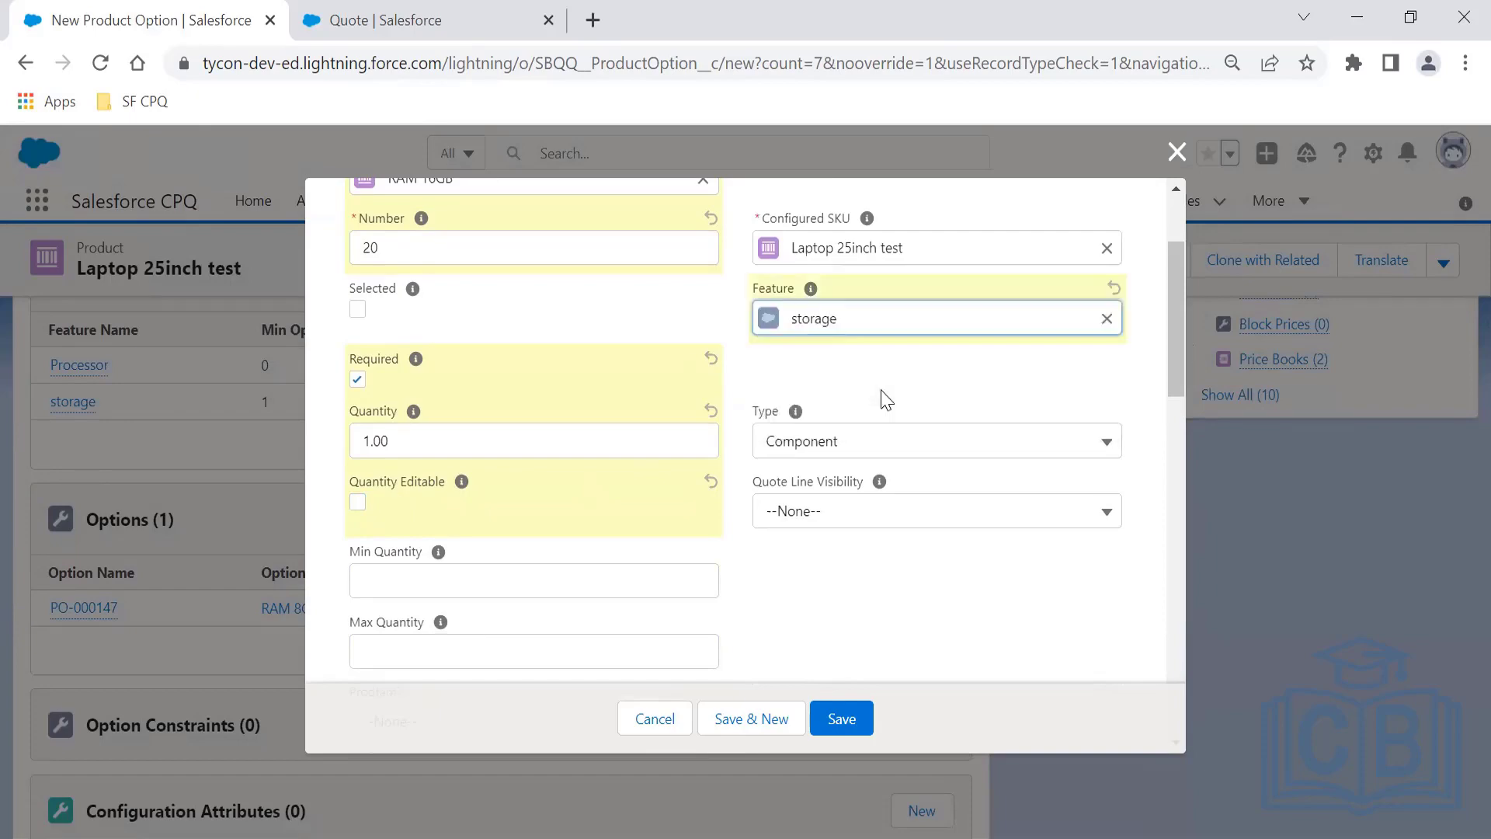
click(835, 724)
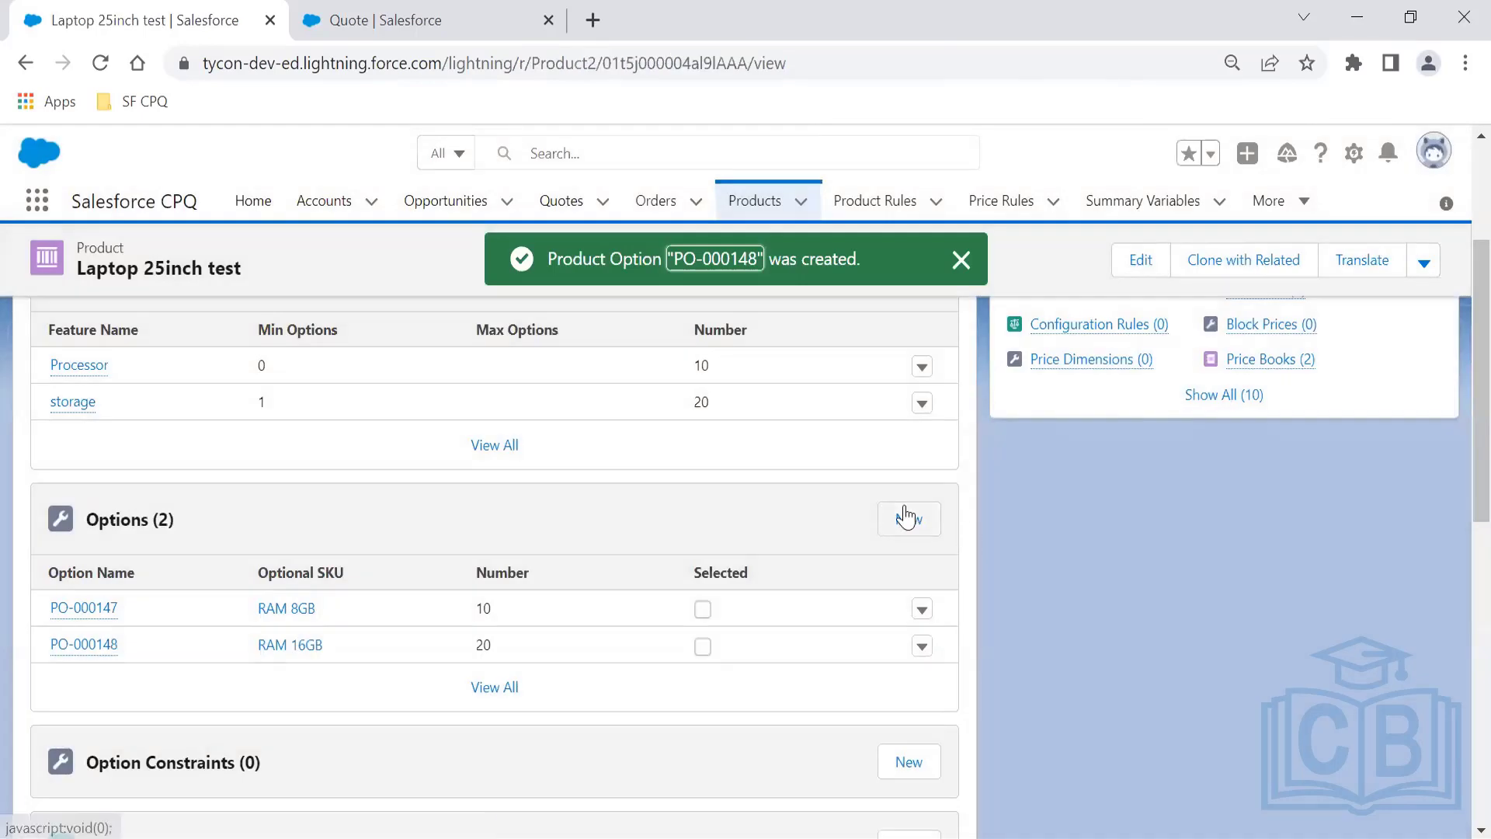
- Start a new product option with CPU 4GHz I5 as the optional SKU and number 30, leaving it not selected by default
click(905, 516)
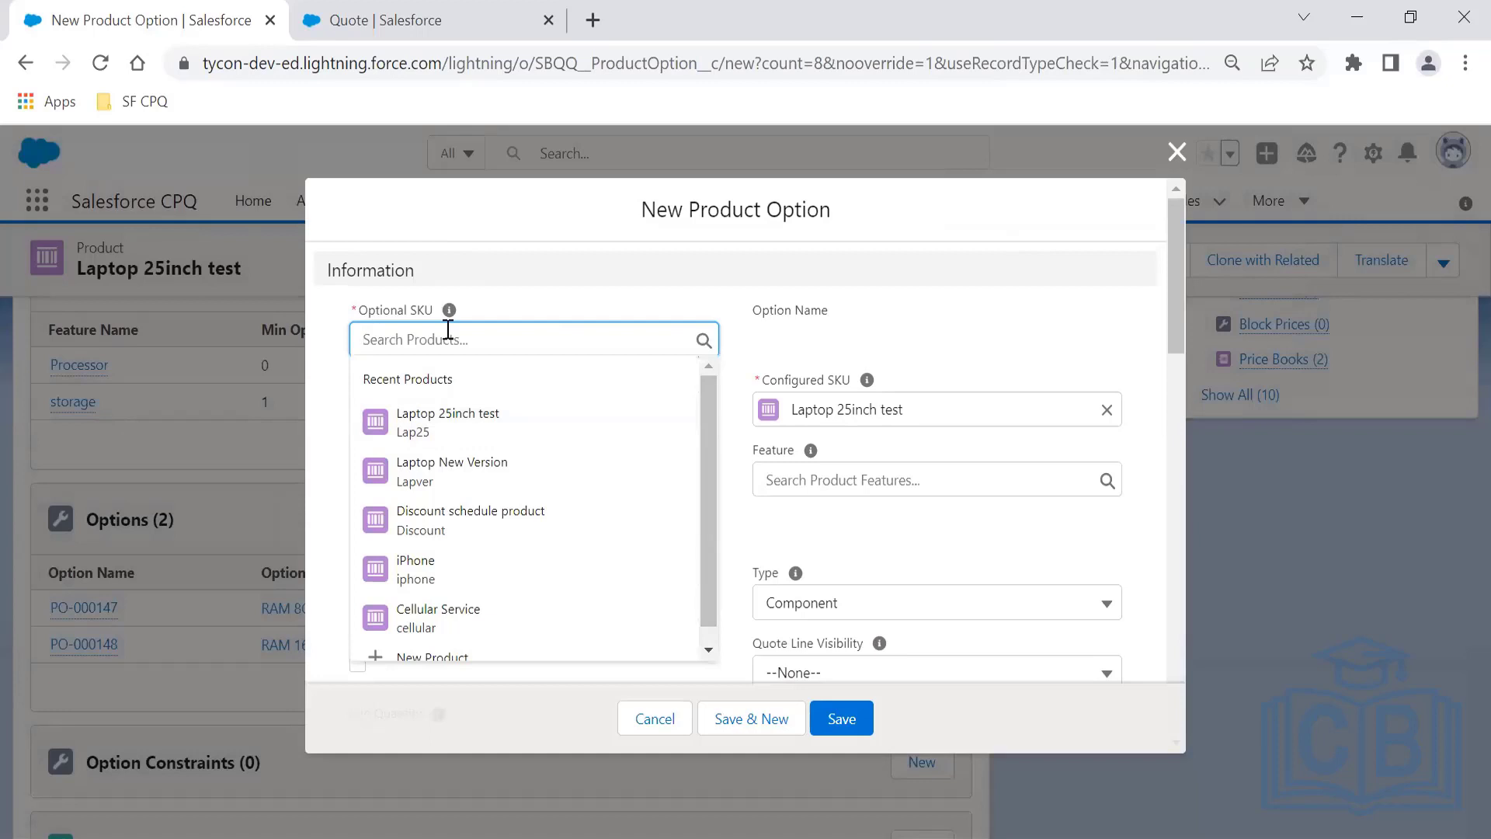
text(cpu)
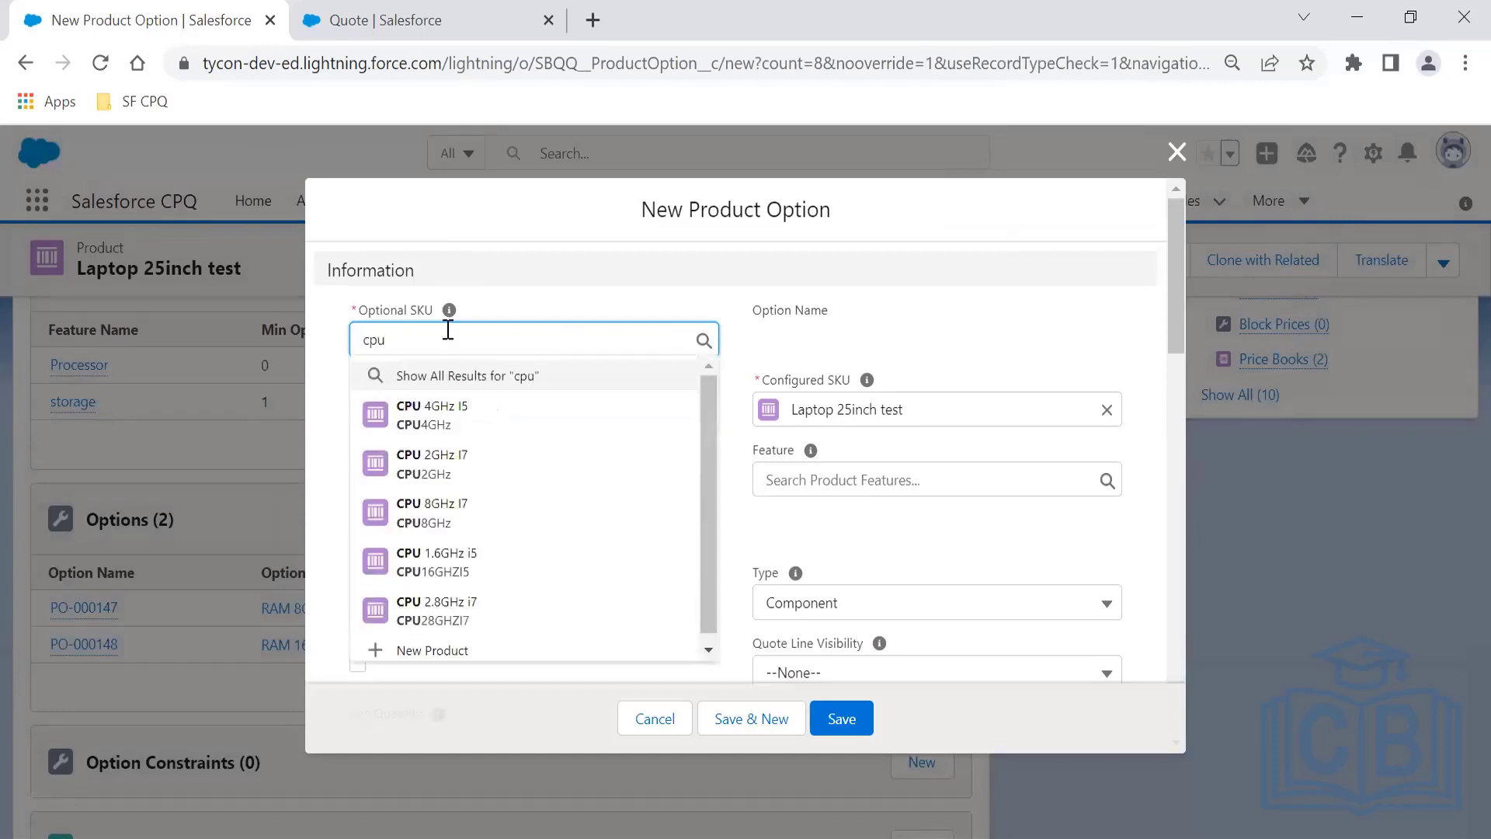
click(430, 418)
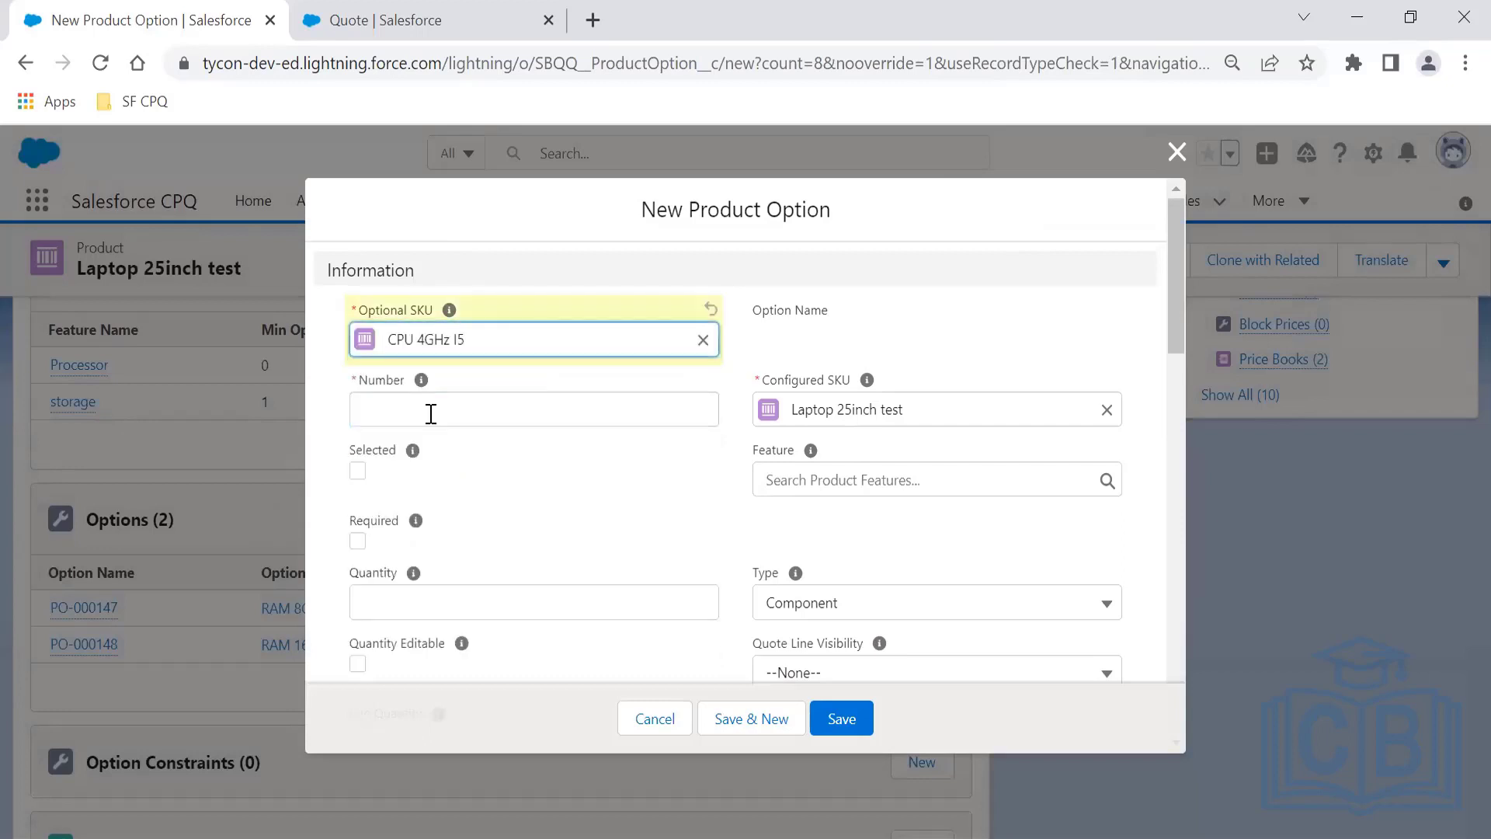
click(431, 414)
text(30)
key(BackSpace)
key(BackSpace)
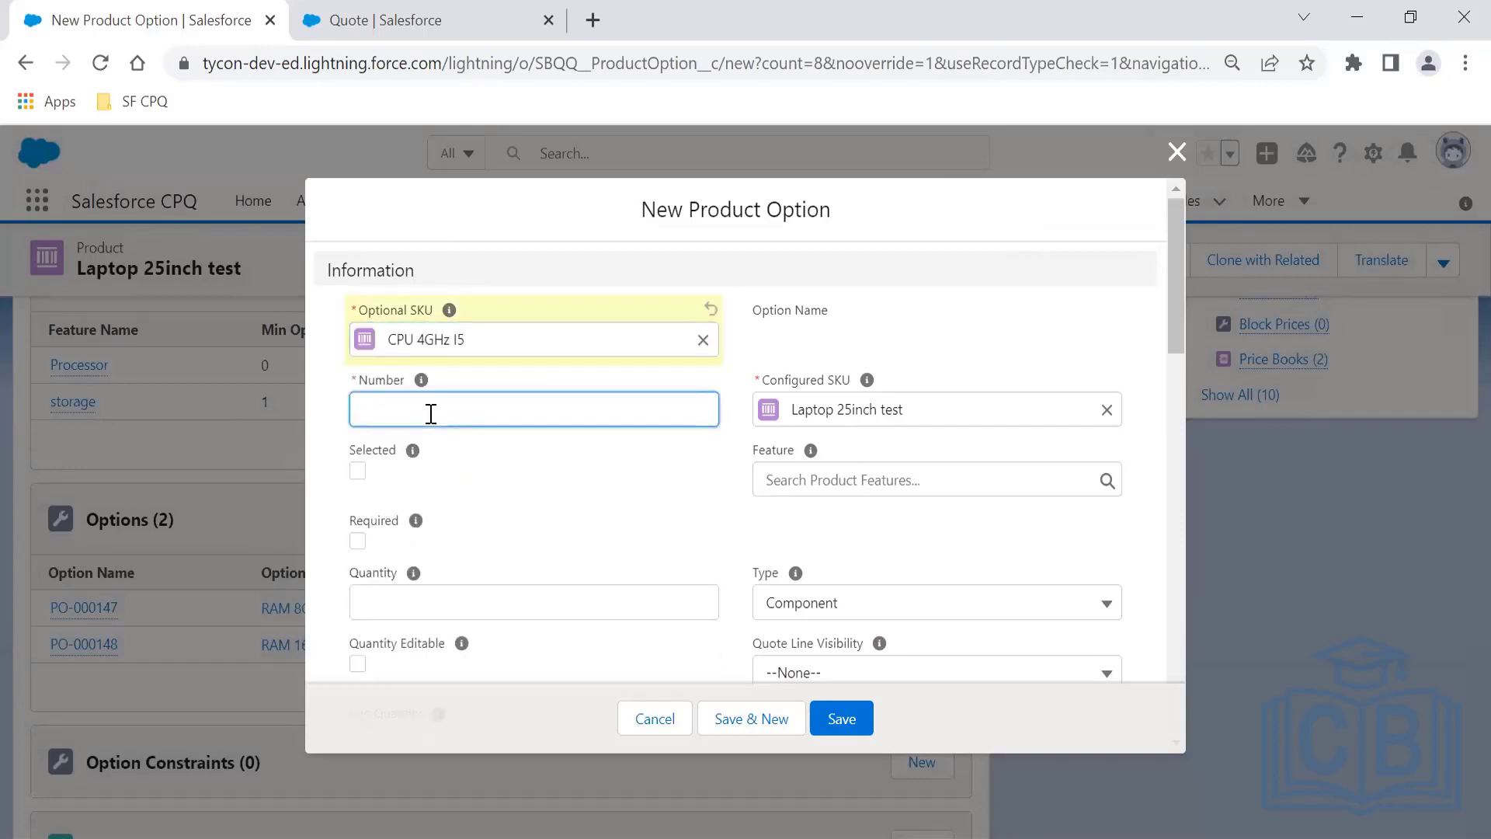
text(30)
click(357, 472)
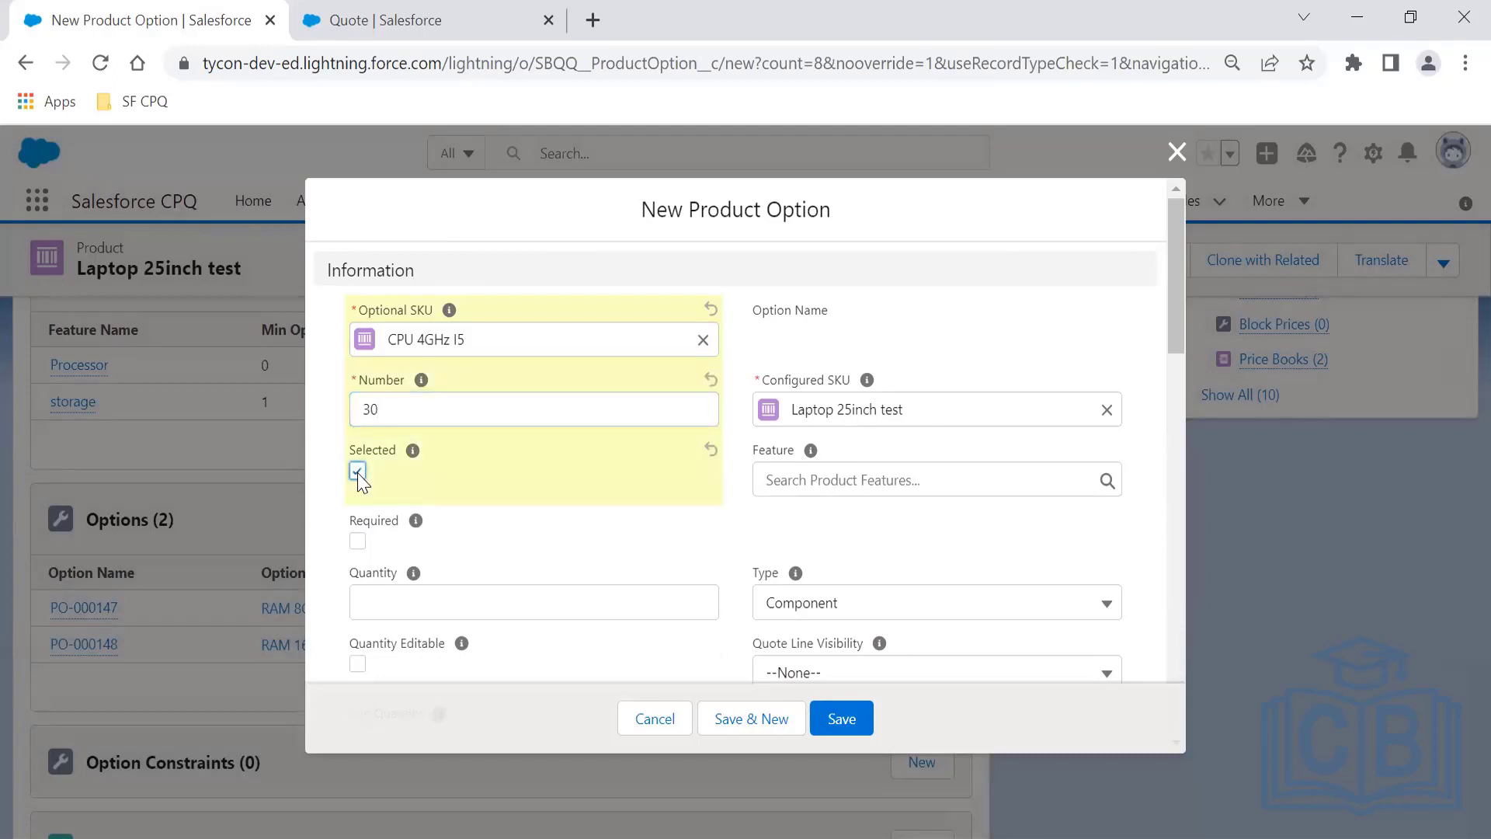
click(357, 471)
- Assign the CPU 4GHz I5 option to the Processor feature with quantity 1 and save the option
click(829, 472)
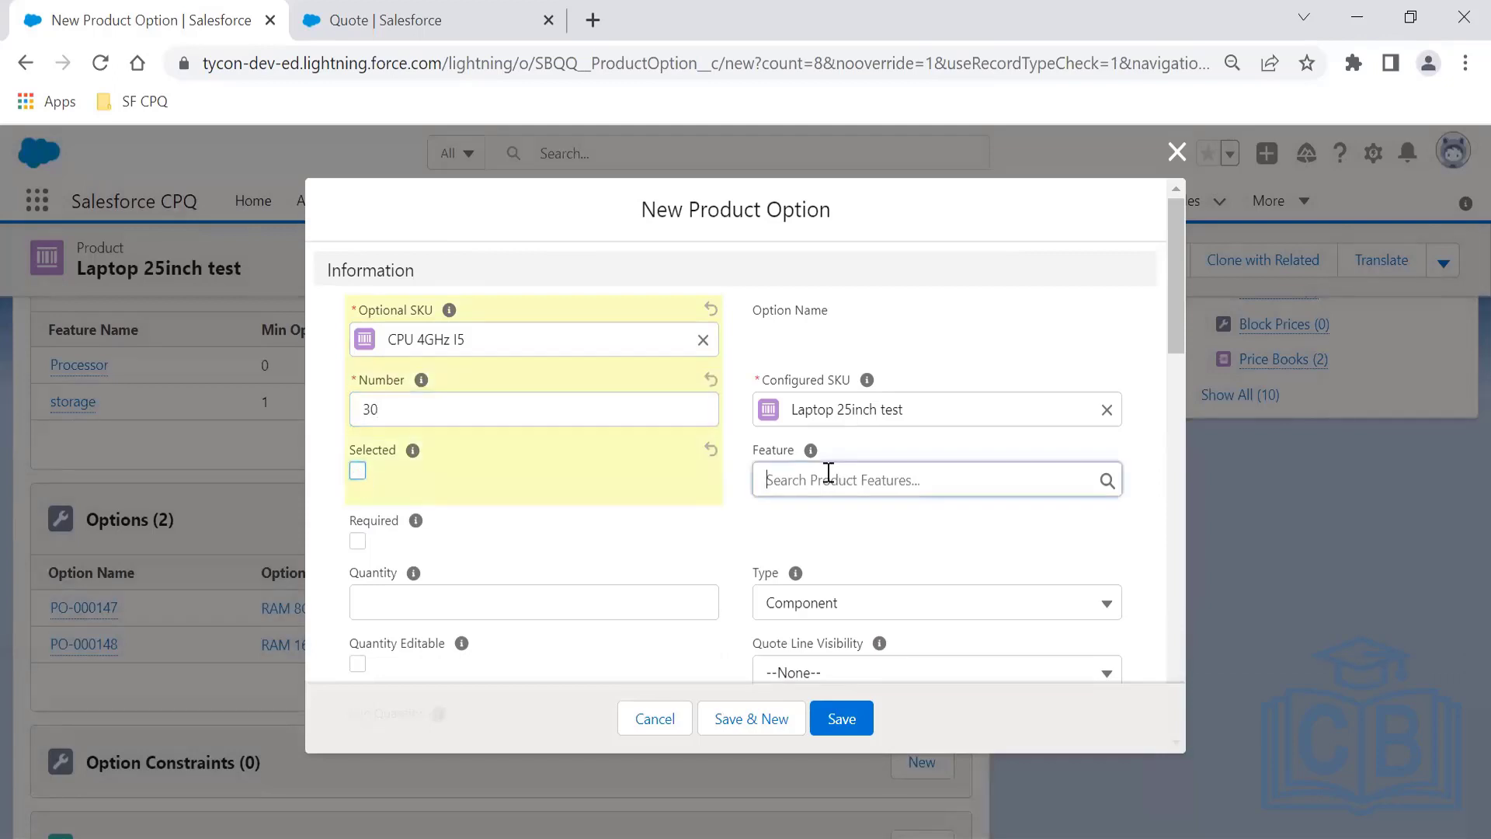
text(pro)
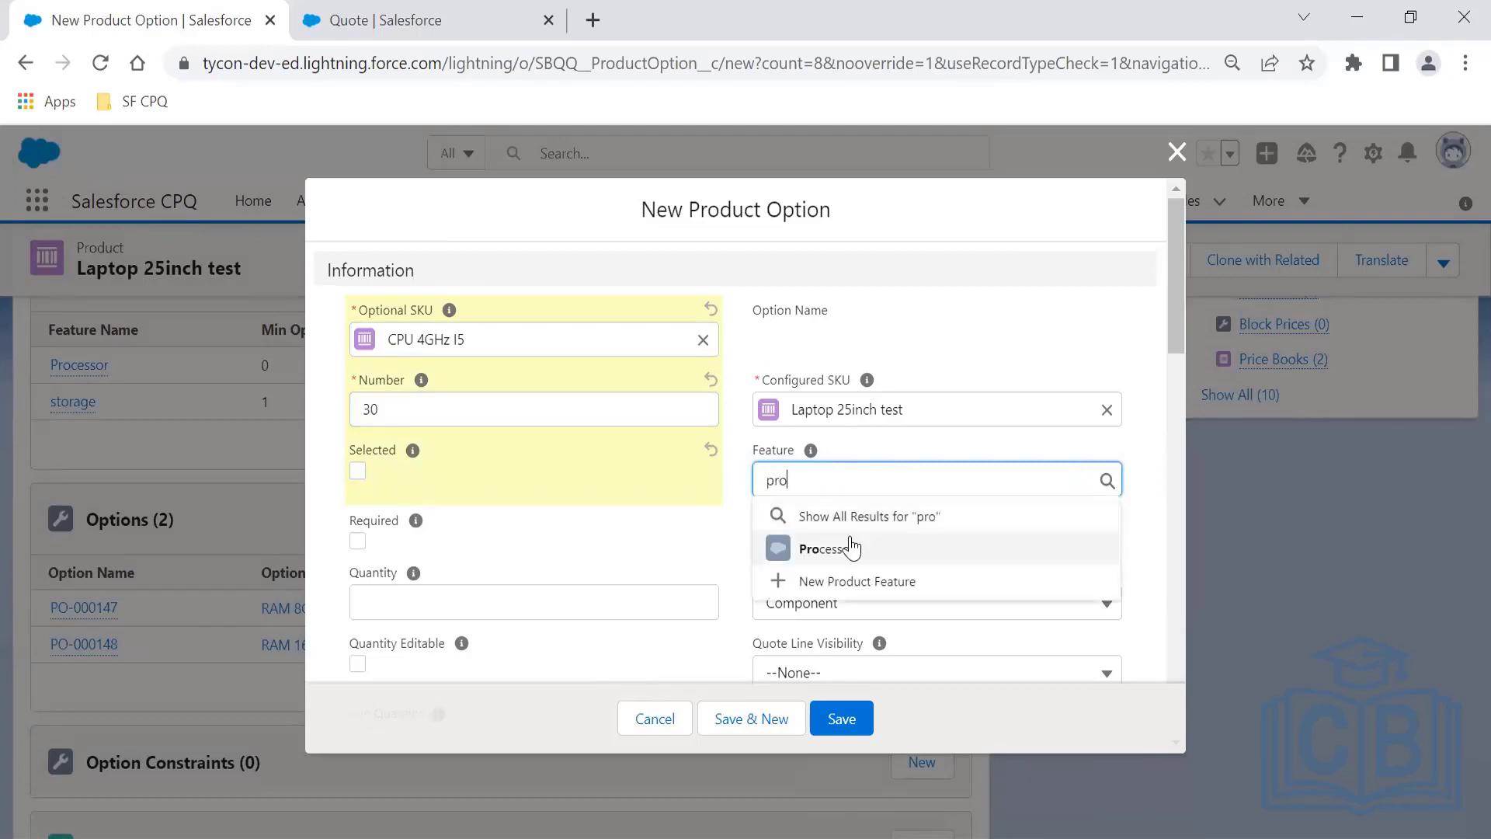
click(852, 547)
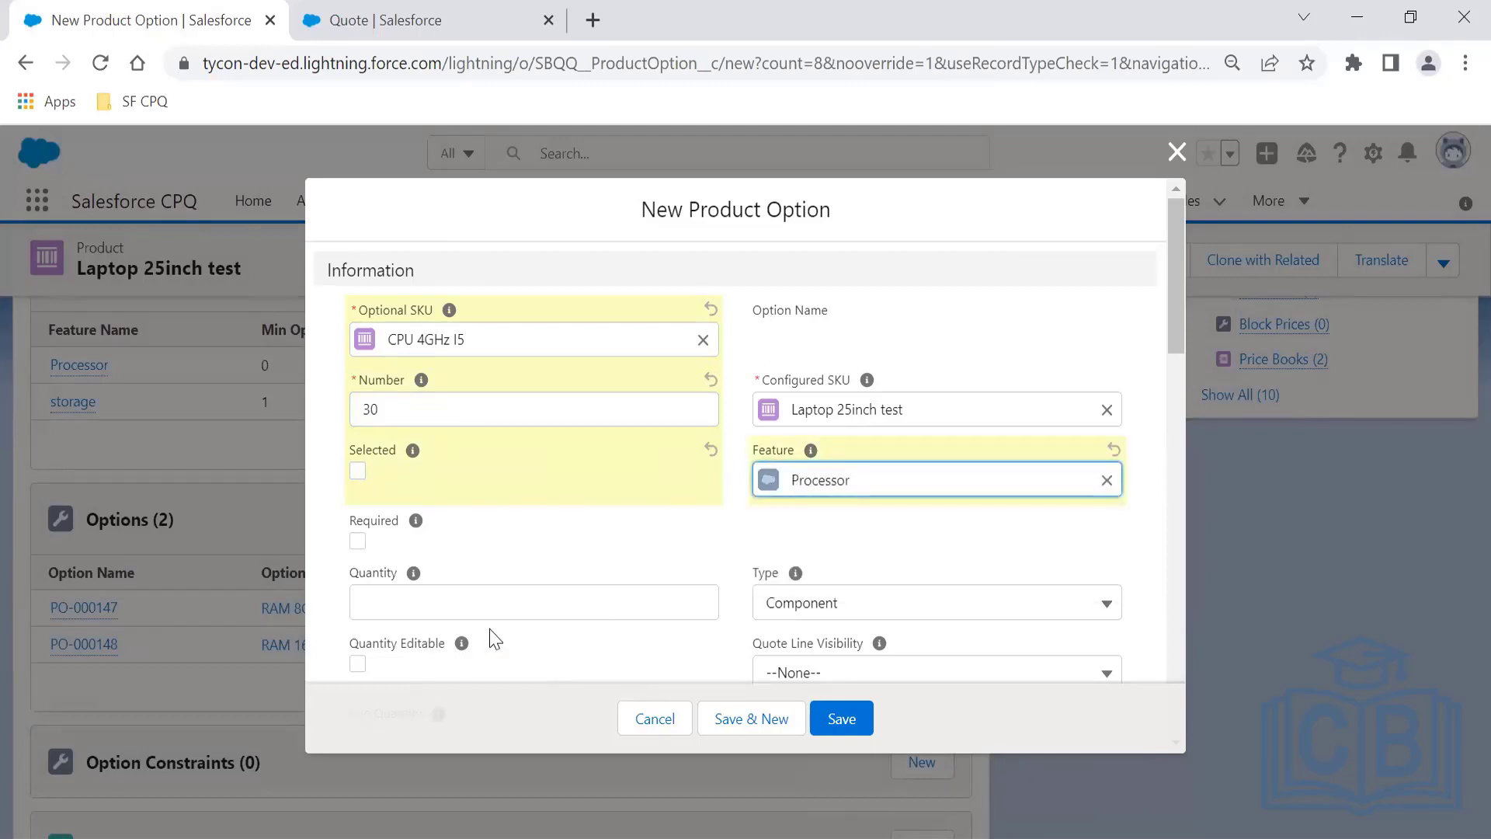
click(528, 605)
text(1)
click(473, 663)
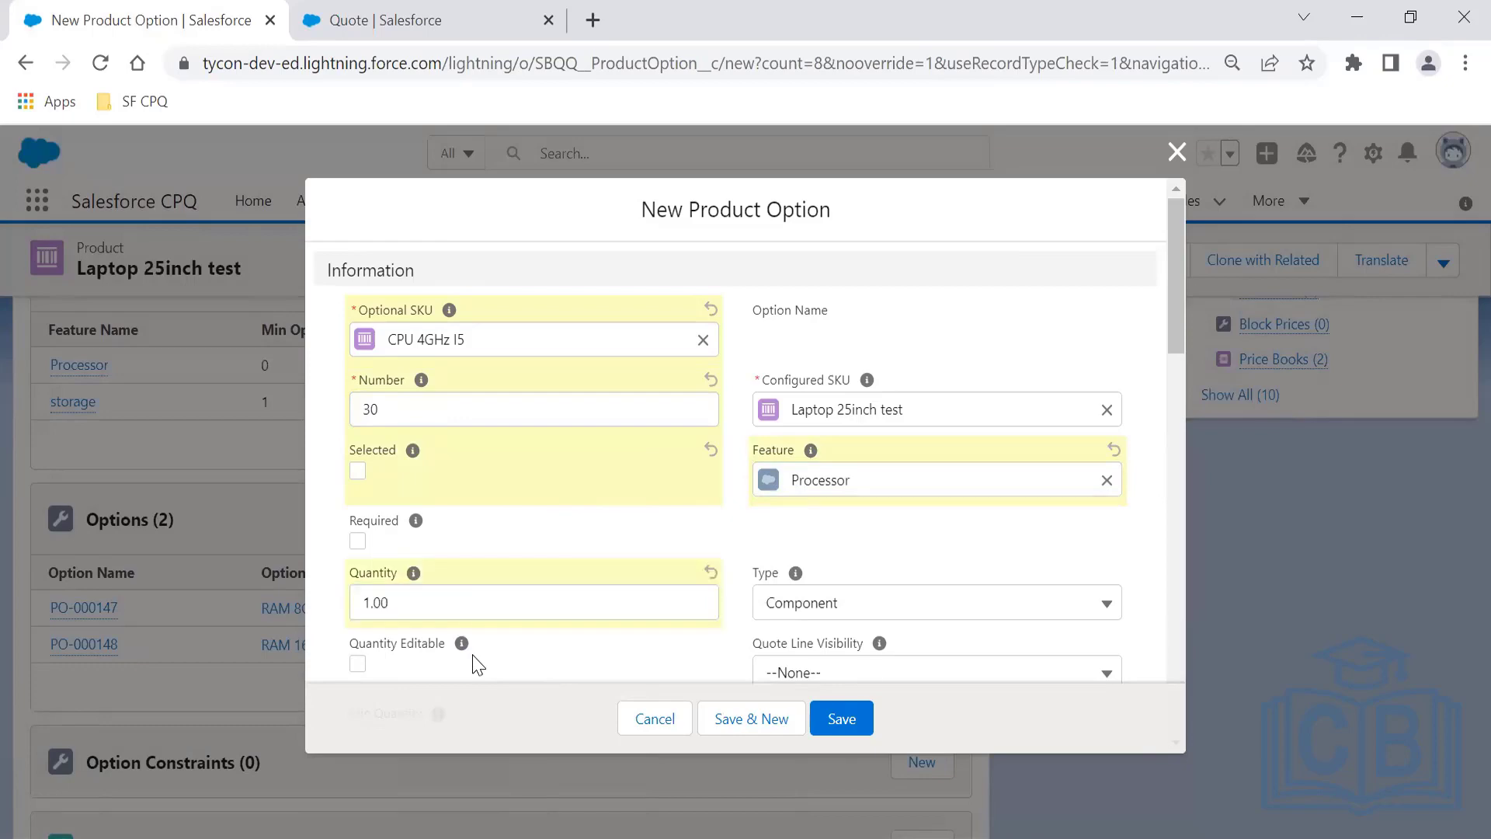
click(864, 728)
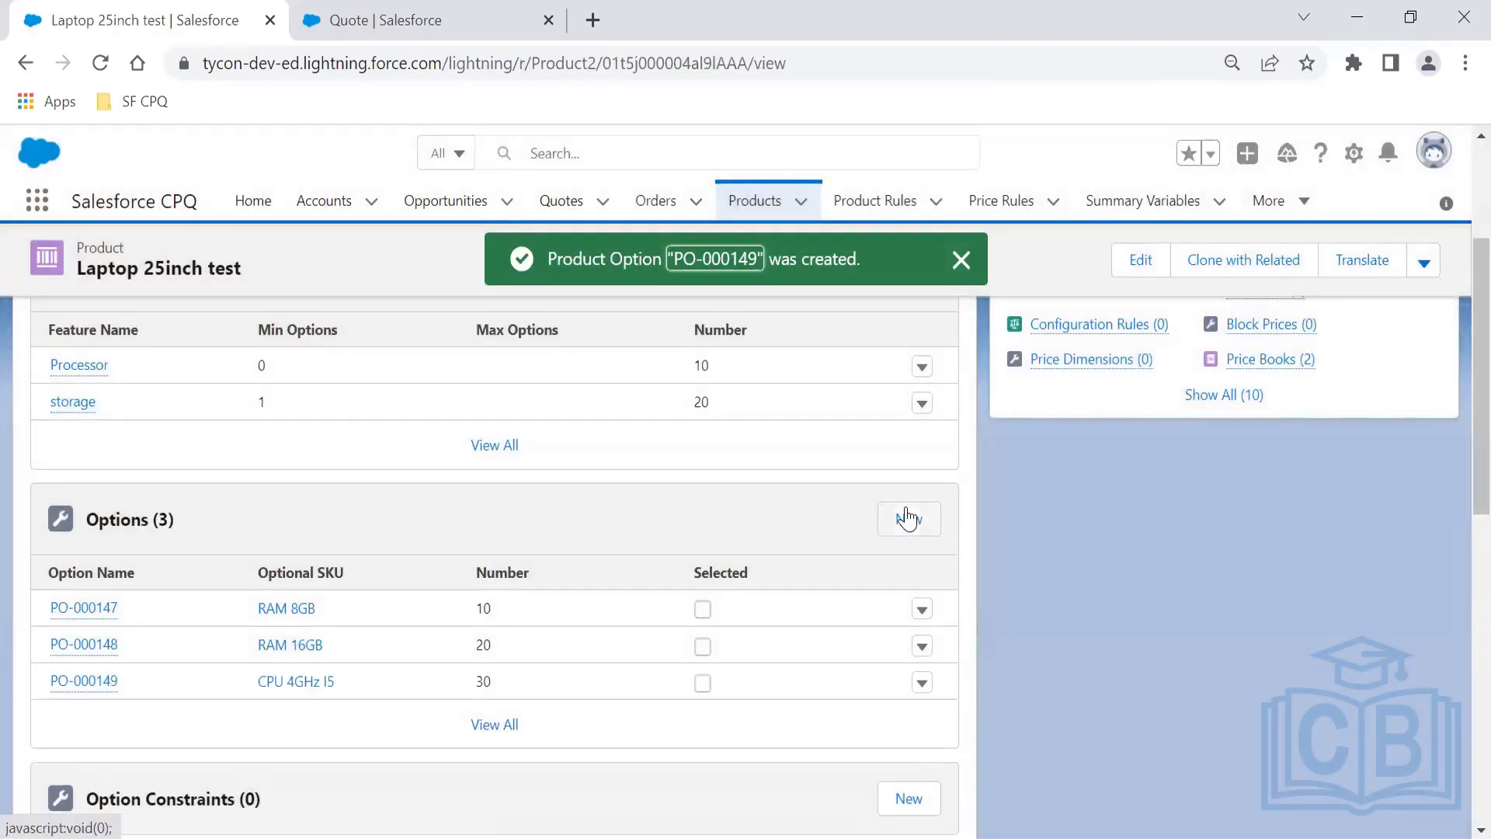
- Start another product option with CPU 8GHz I7 as the optional SKU and number 40
click(907, 519)
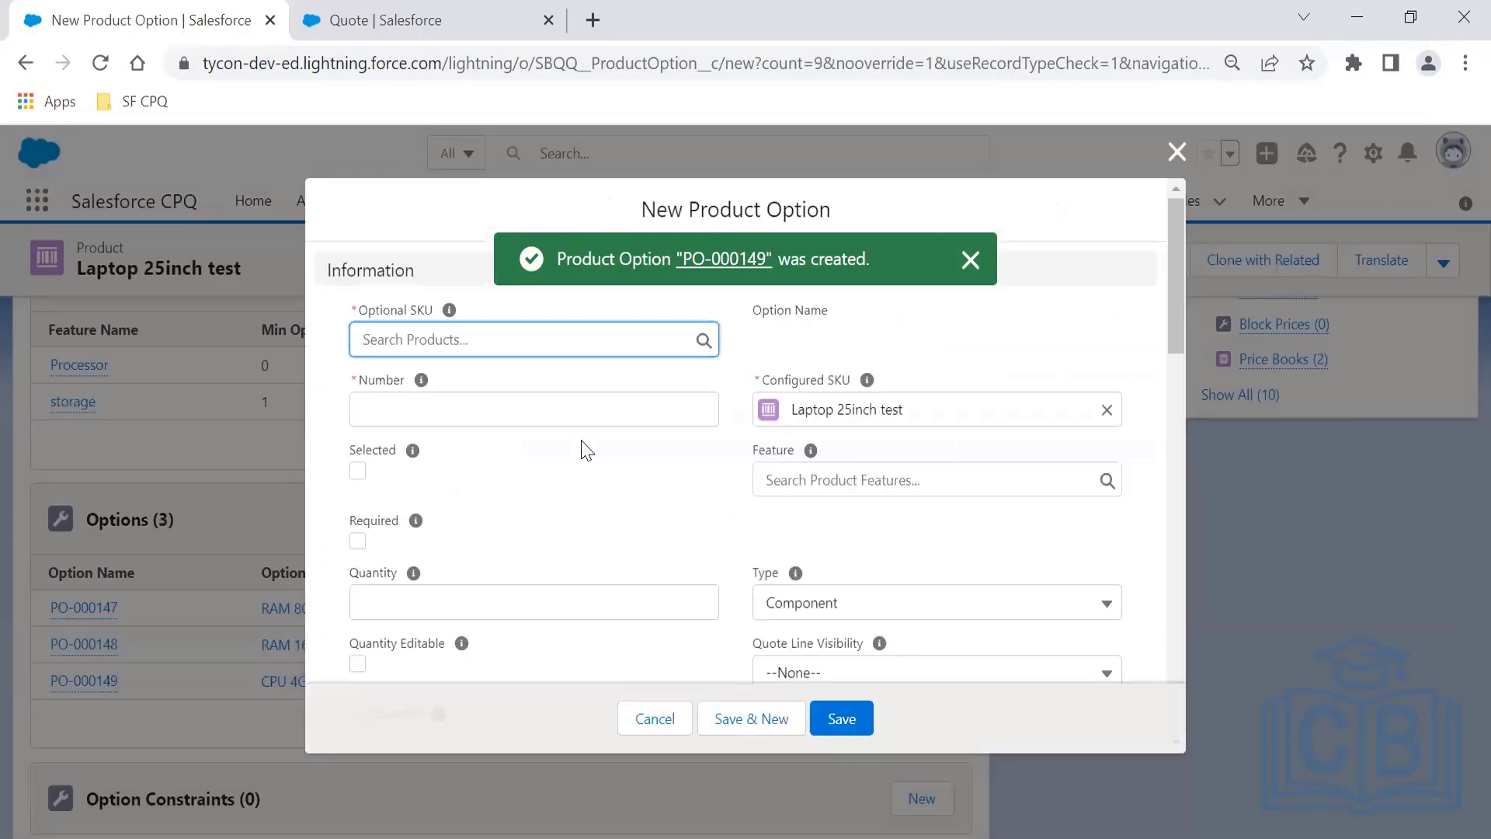
text(cpq)
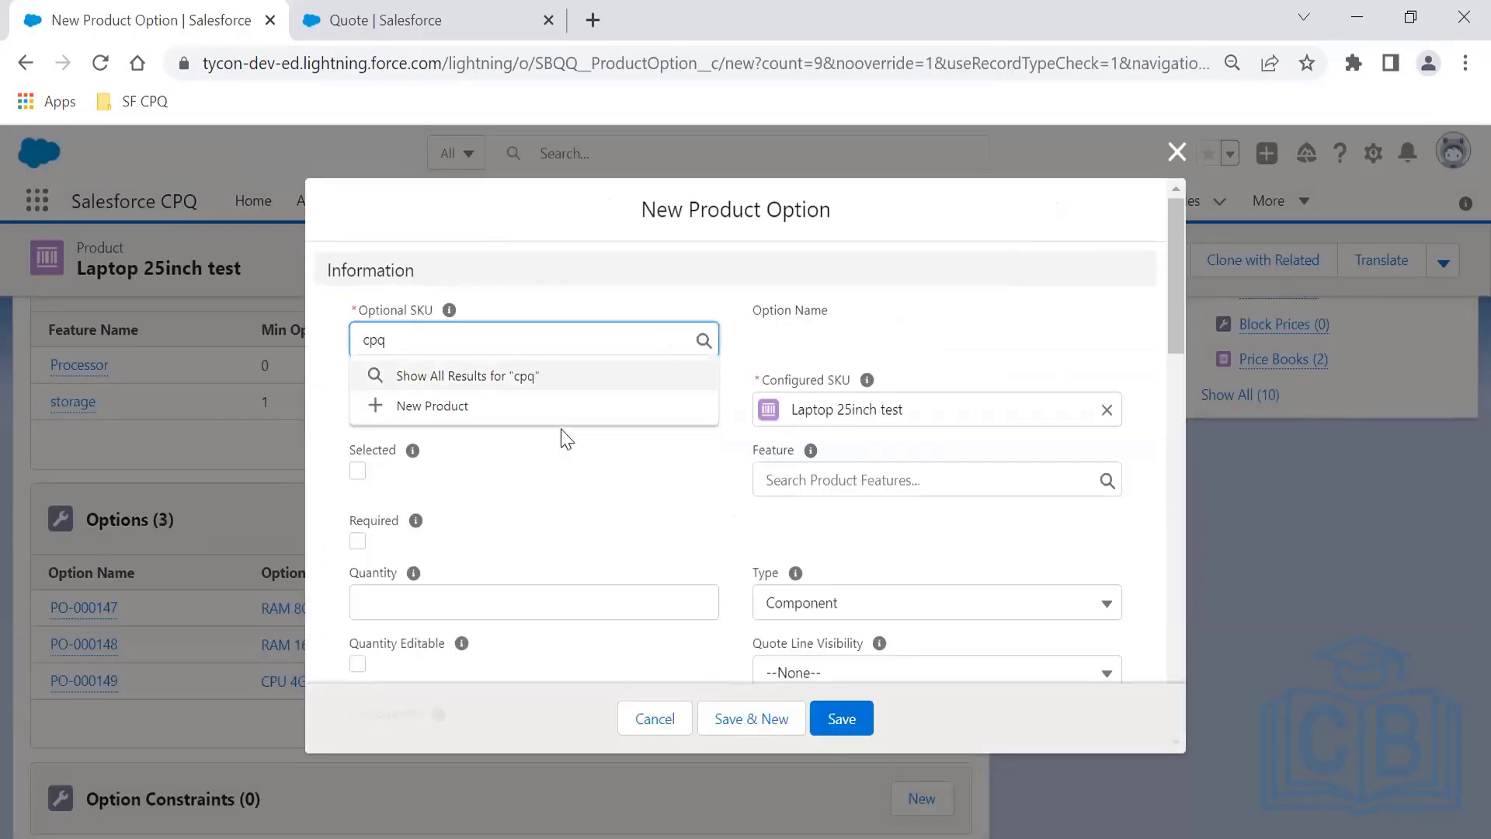
key(BackSpace)
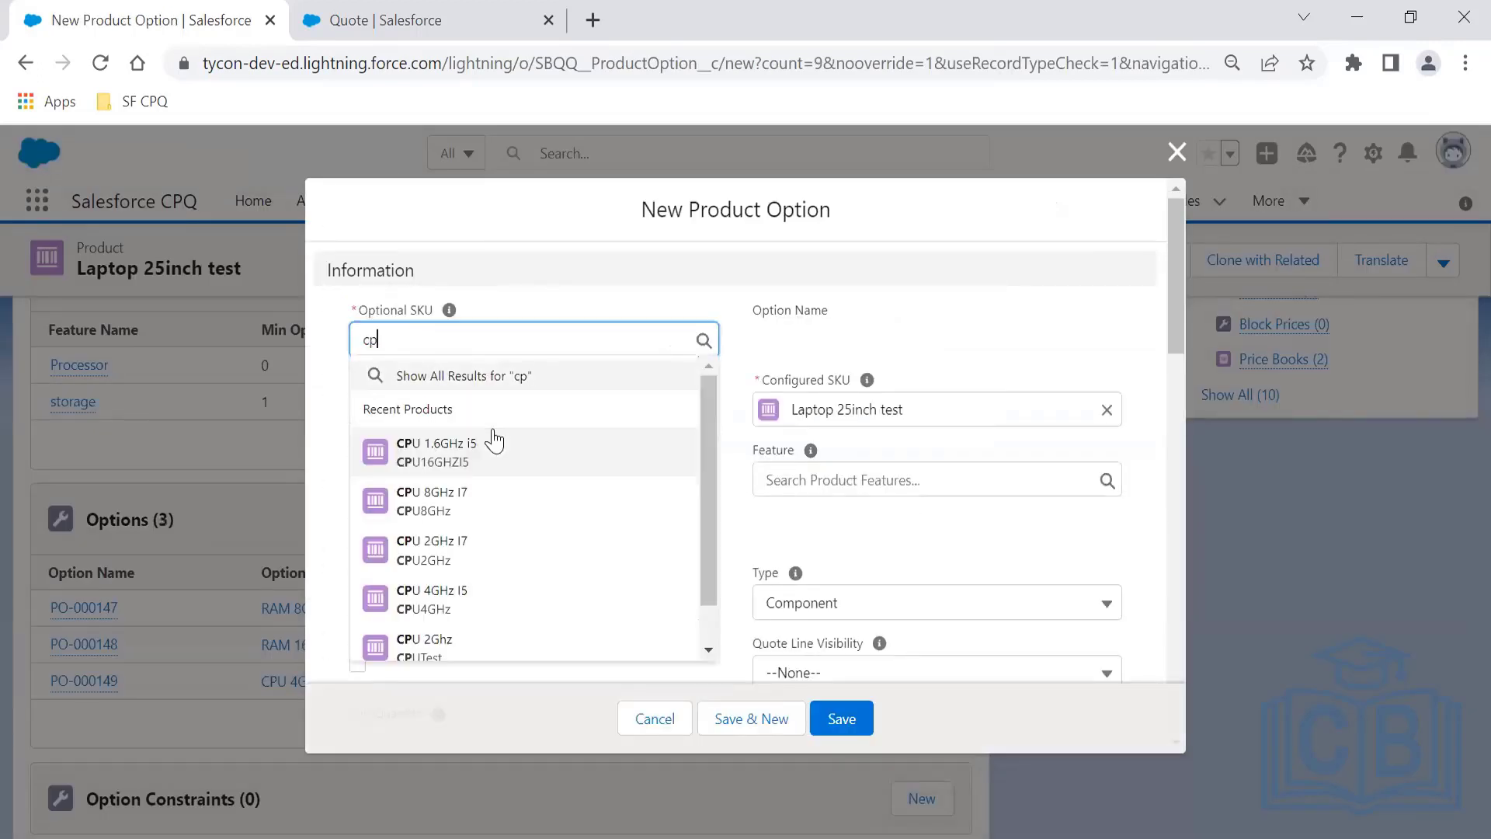
click(487, 491)
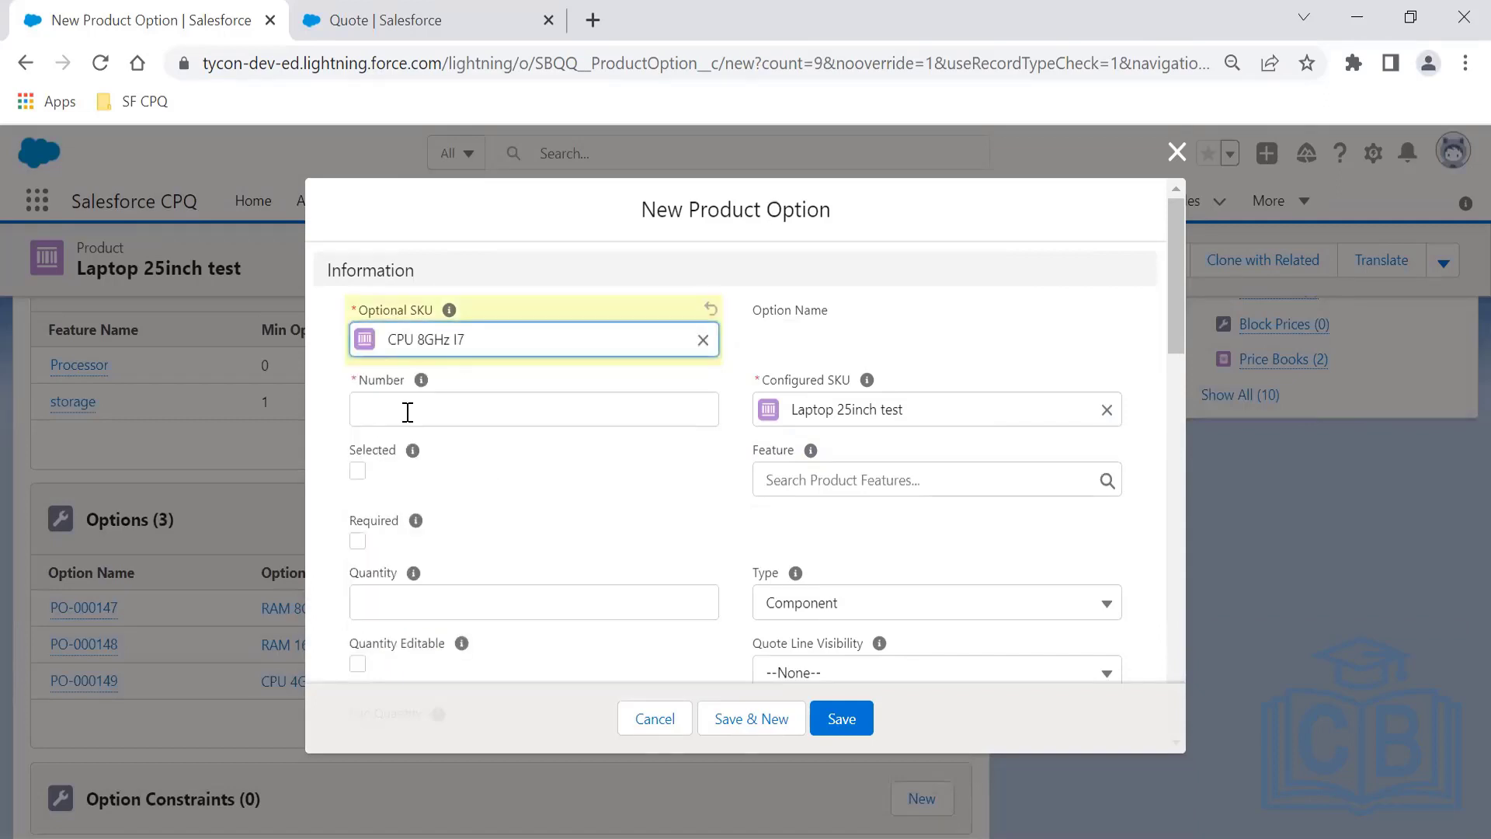
click(408, 412)
text(40)
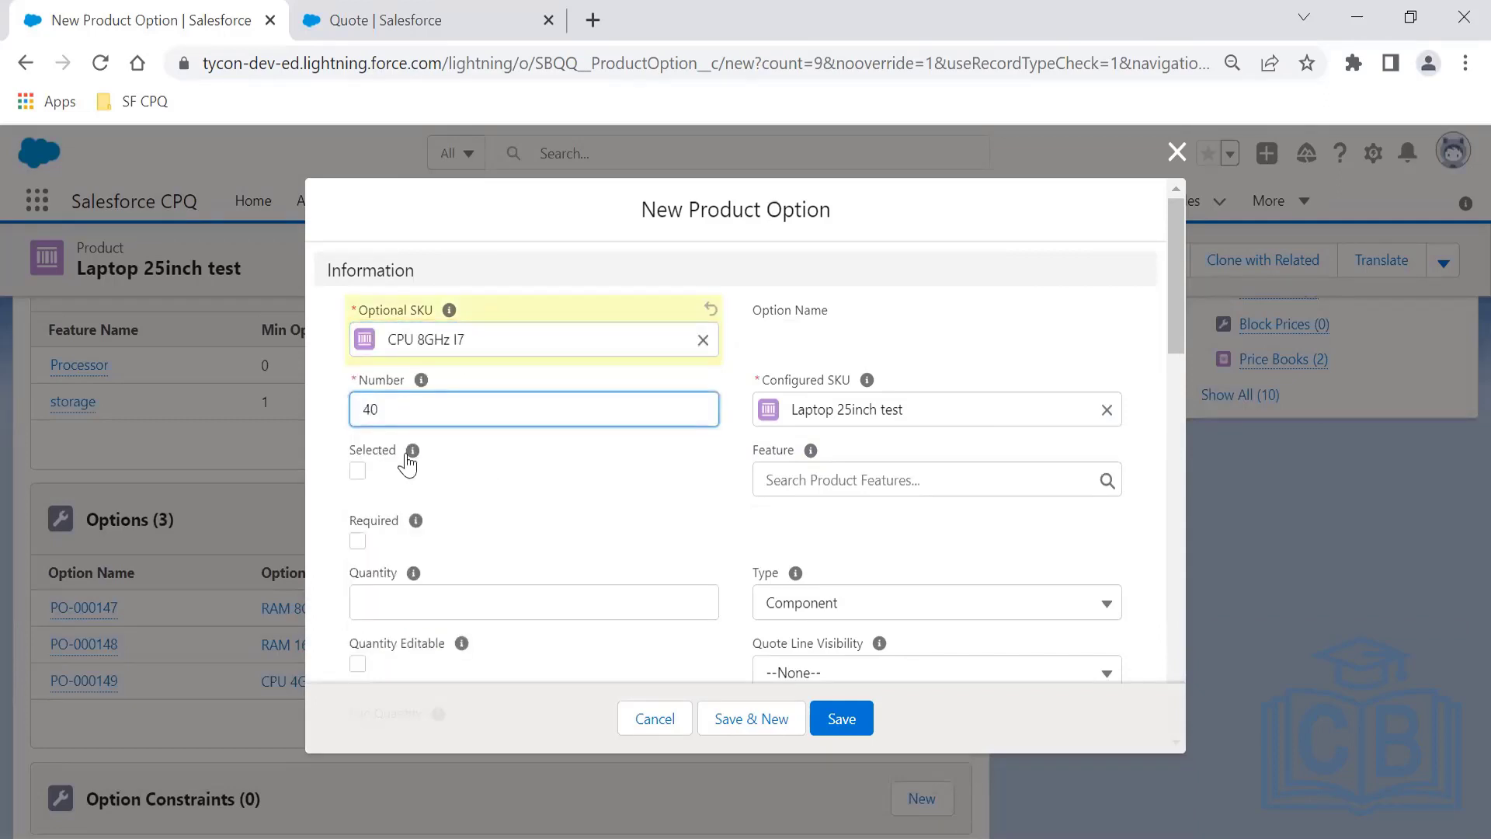
- Give the CPU 8GHz I7 option quantity 1, assign it to the Processor feature and save the option
click(470, 584)
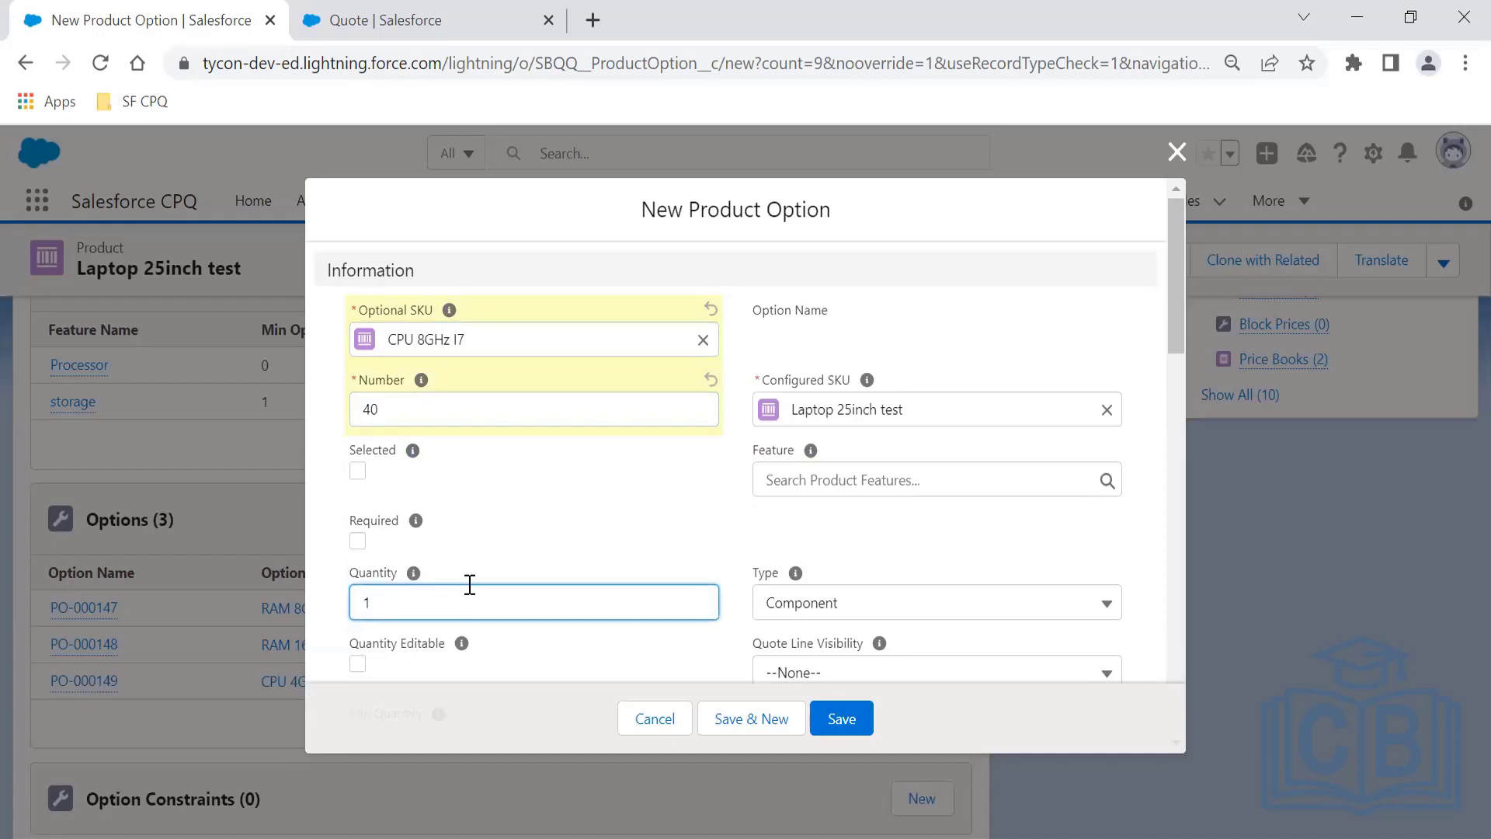
click(861, 490)
text(pro)
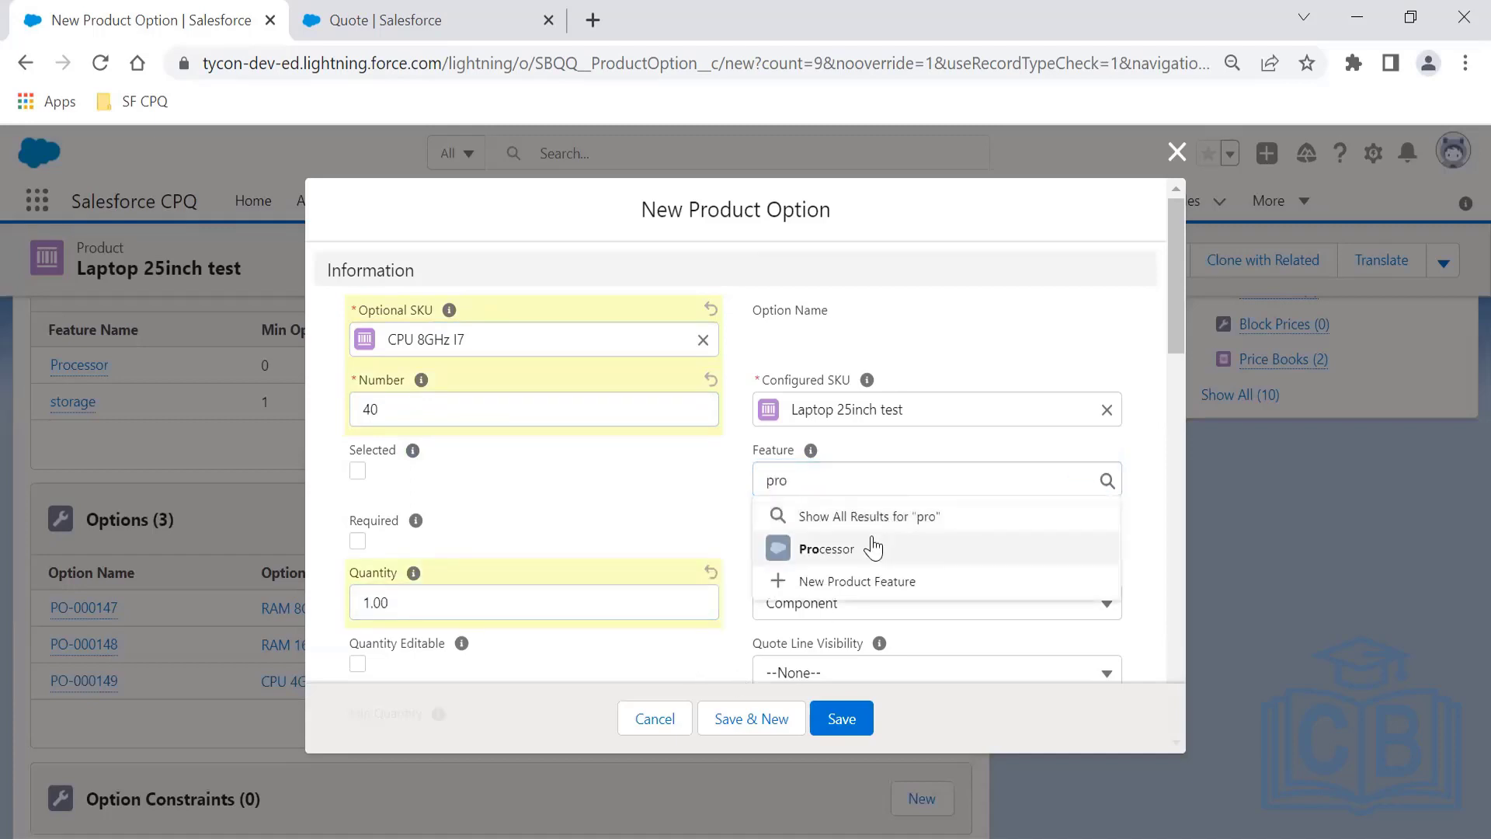
click(872, 546)
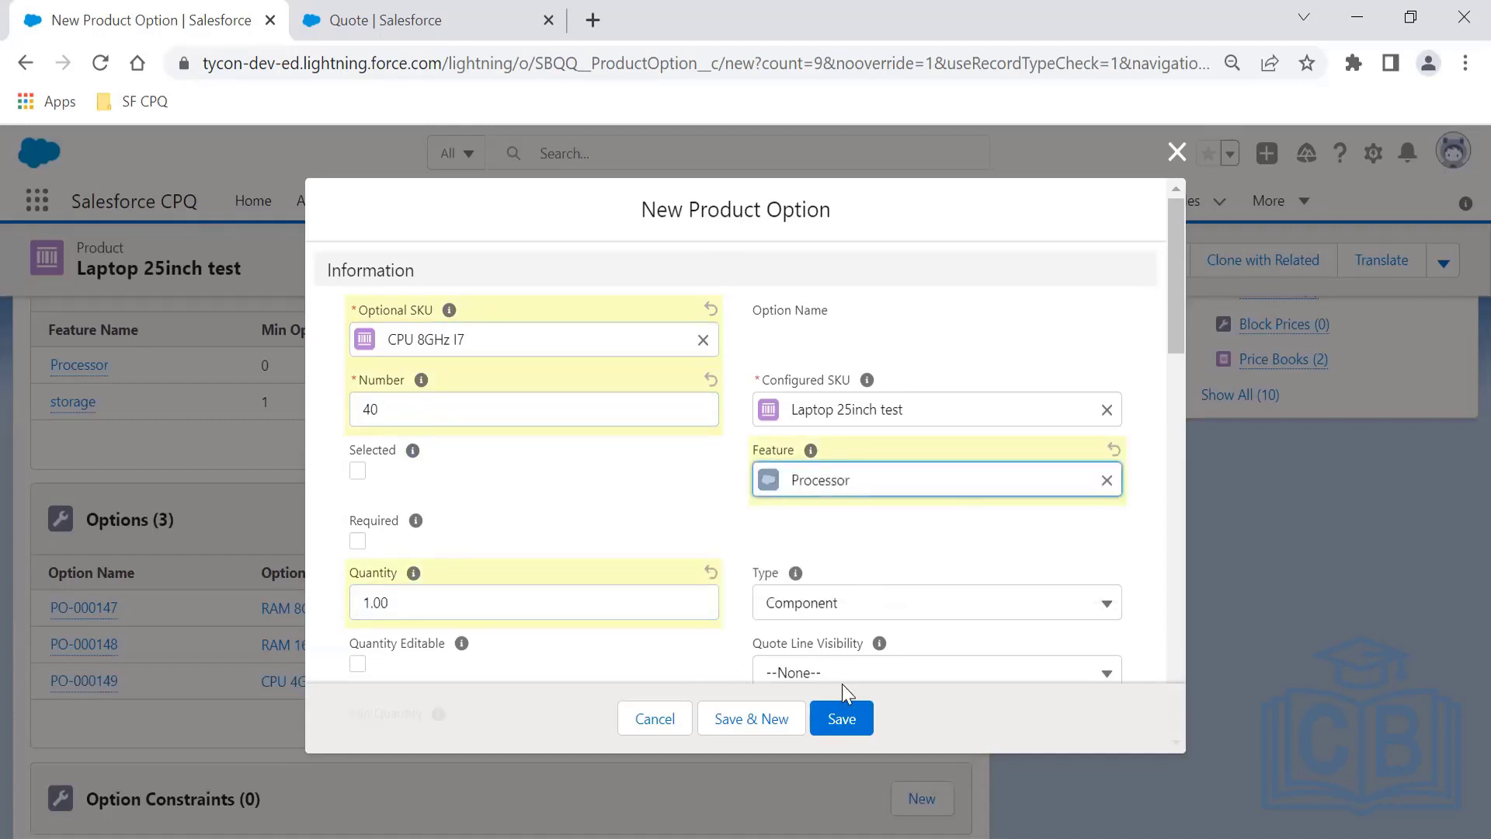
click(844, 719)
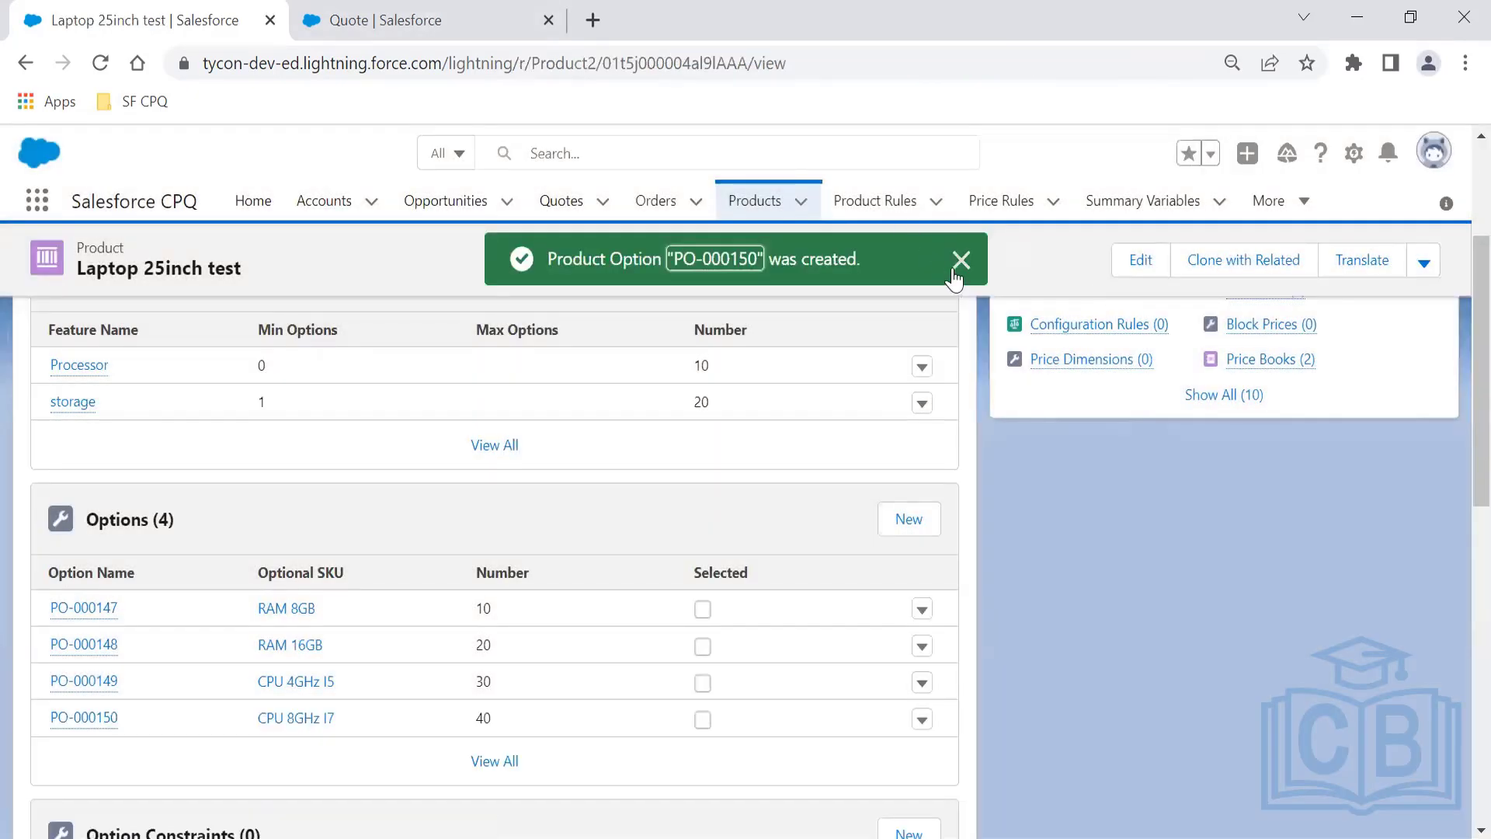
click(961, 251)
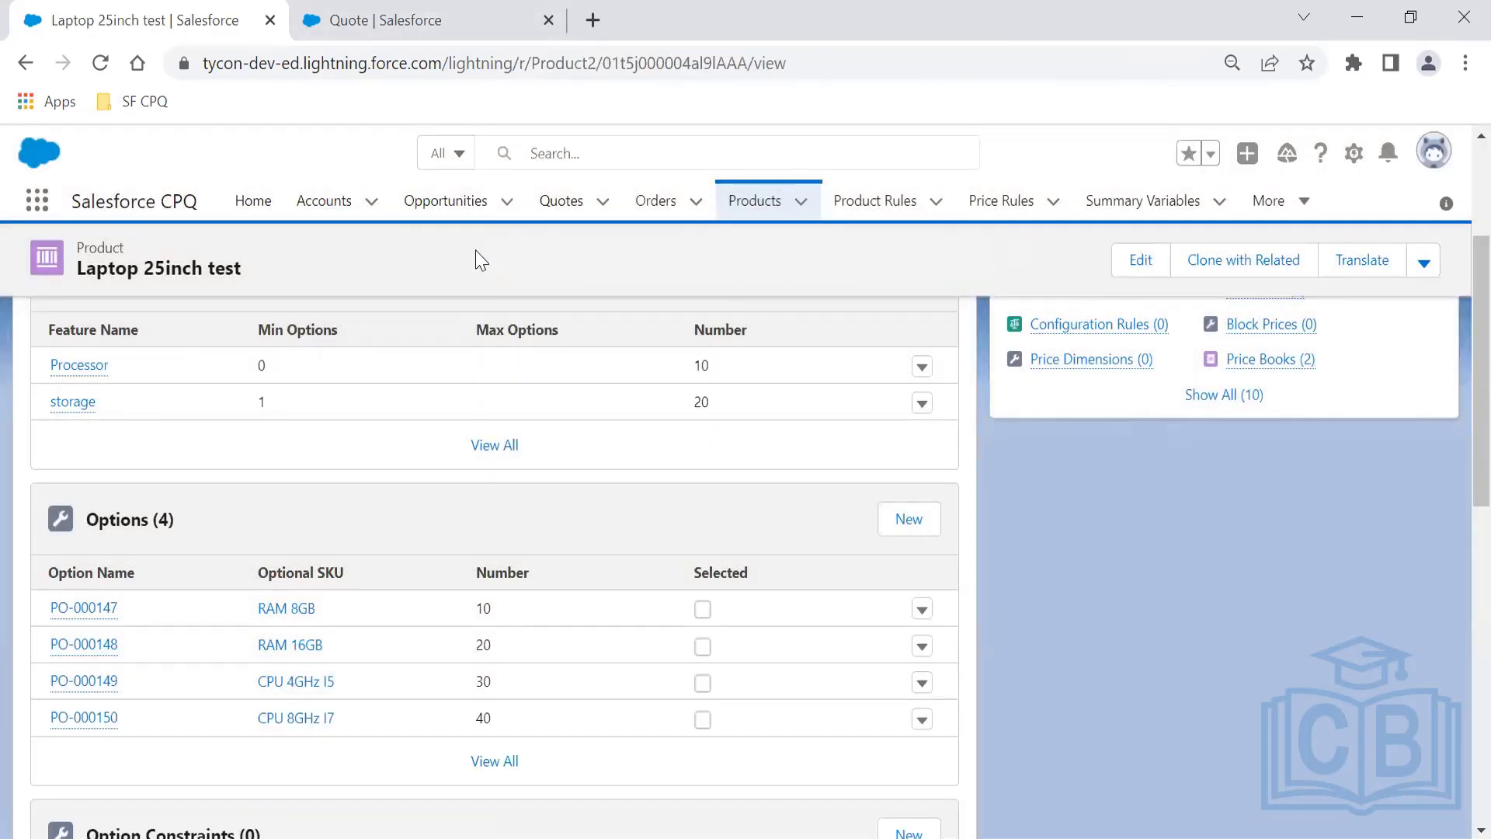
- Leave the line editor of quote Q-00107 without saving and open the list of quotes
click(386, 19)
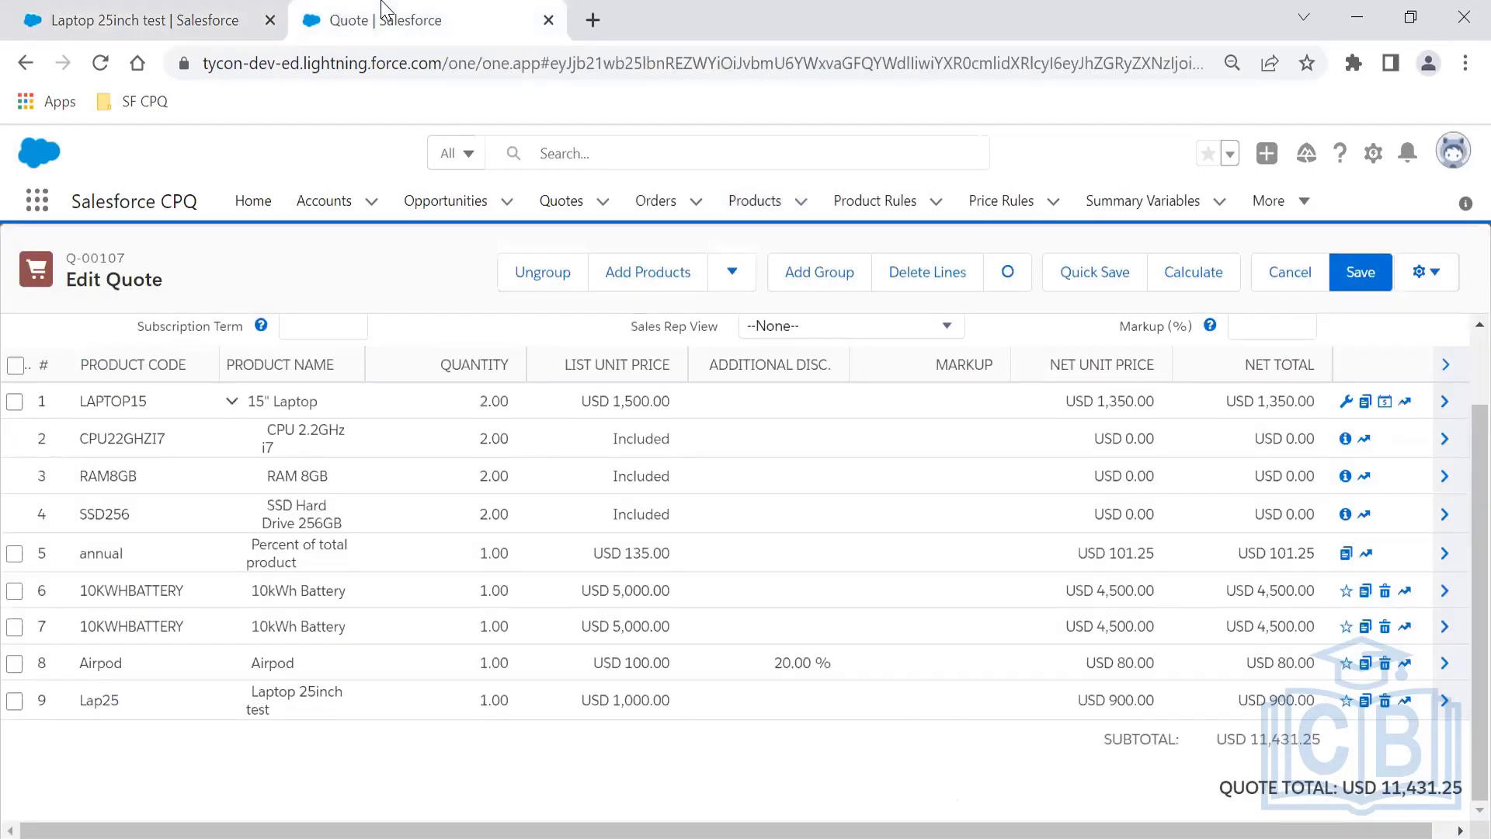
click(1289, 272)
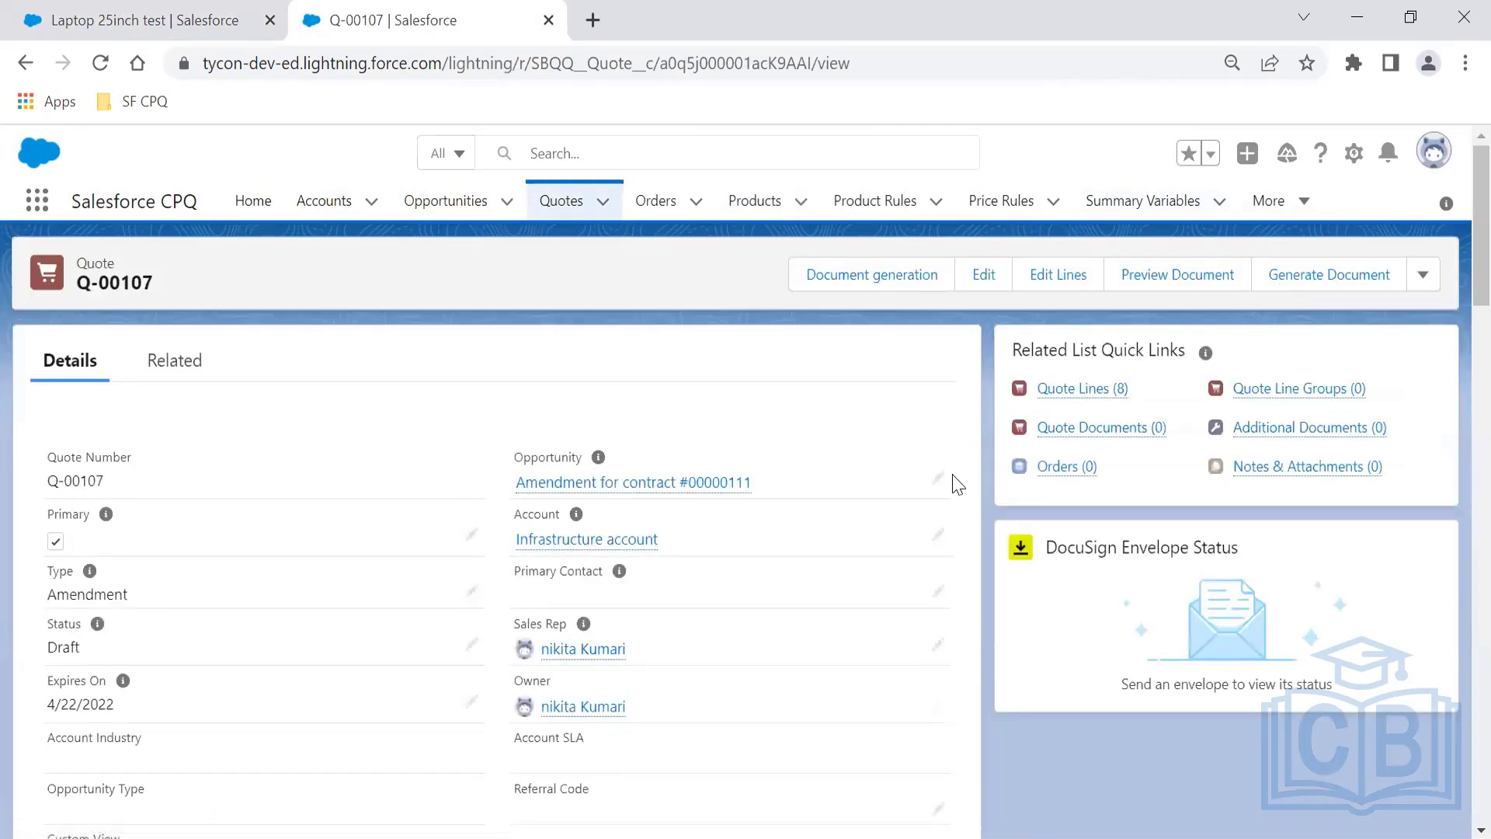
click(549, 203)
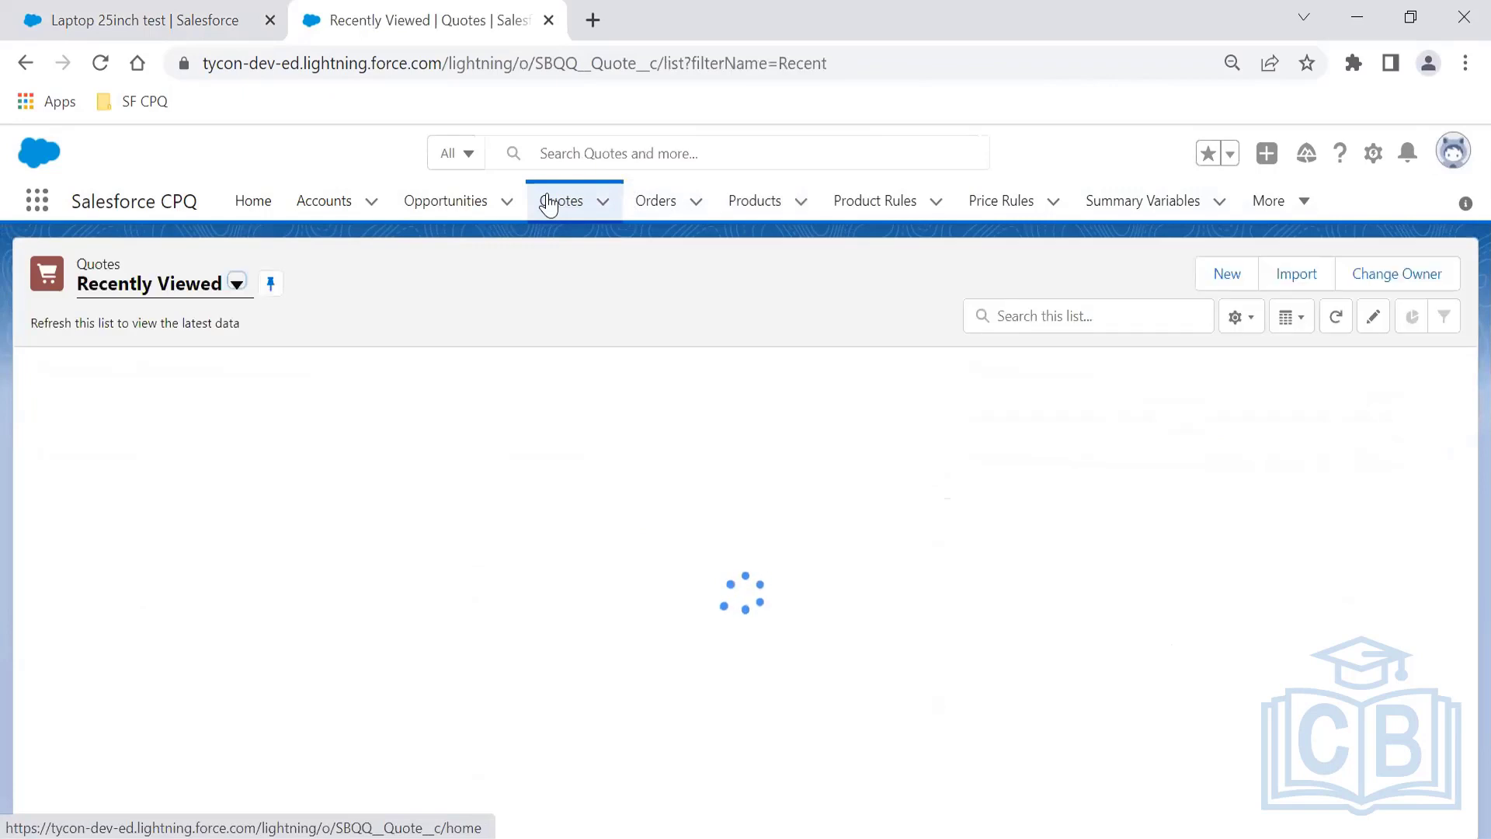
- Create and save a new draft quote for the Test Oppty opportunity
click(1228, 278)
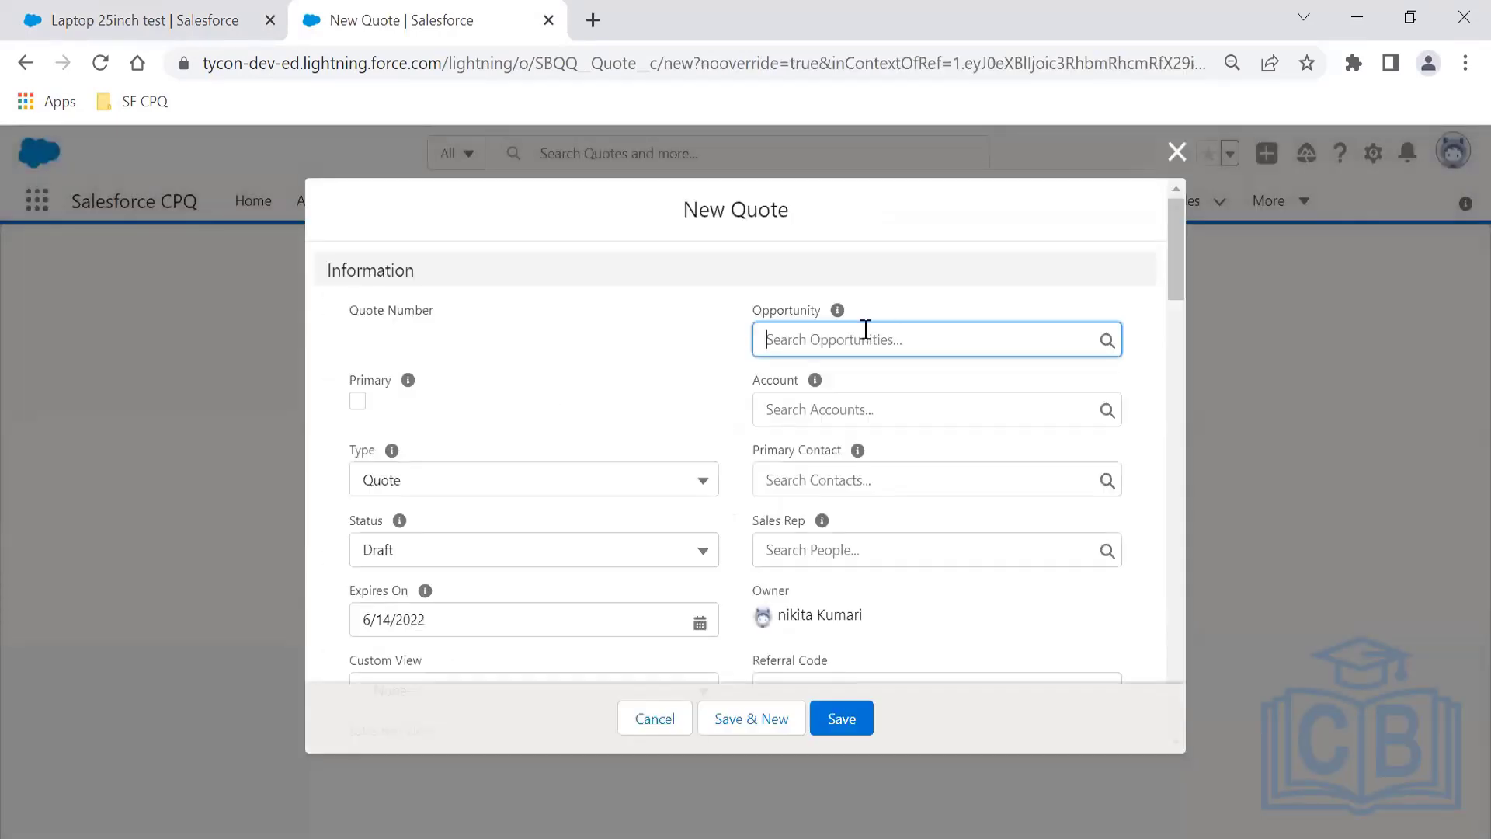
text(test)
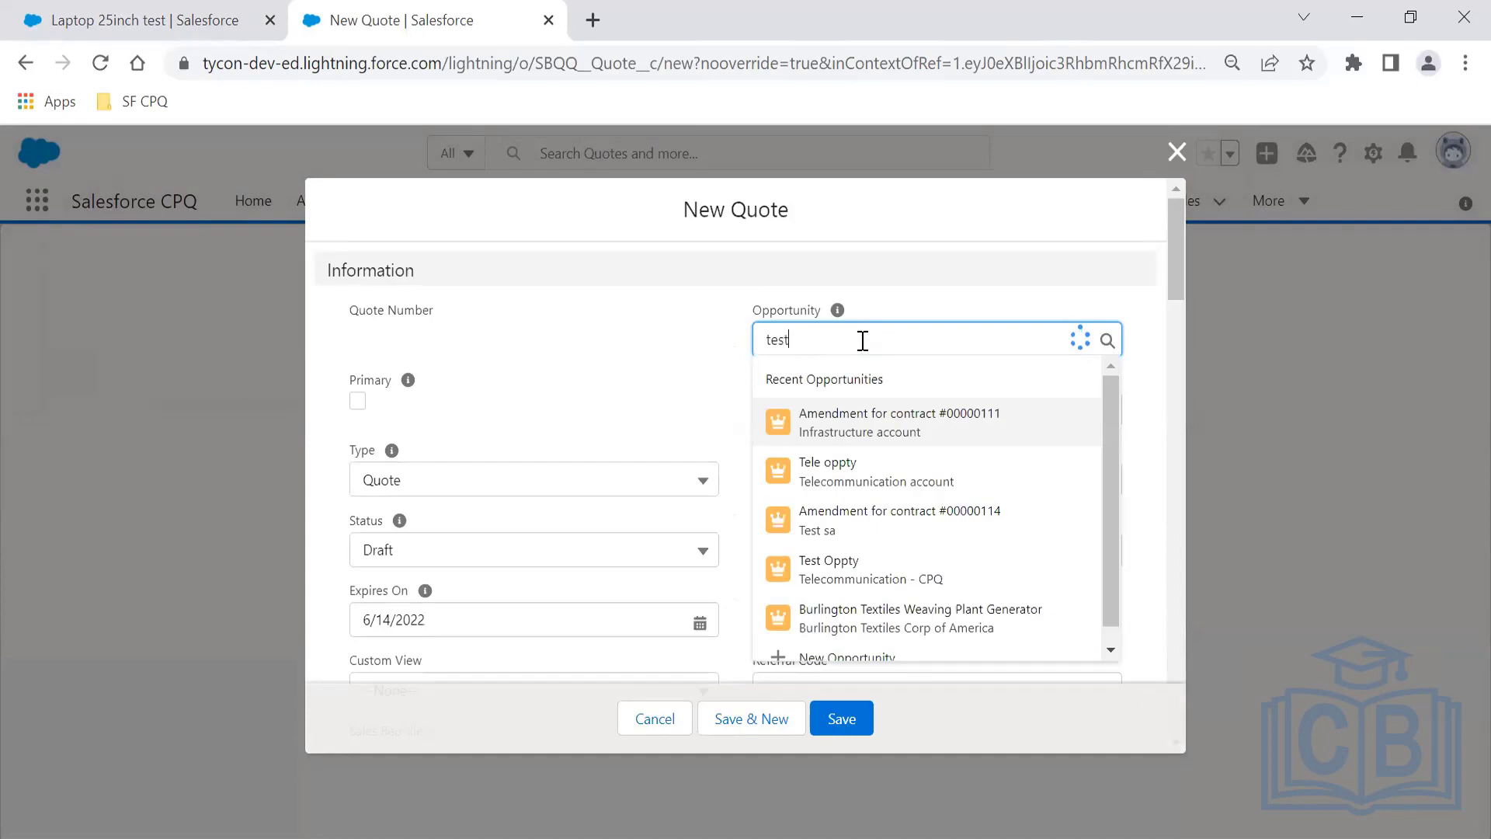
click(923, 423)
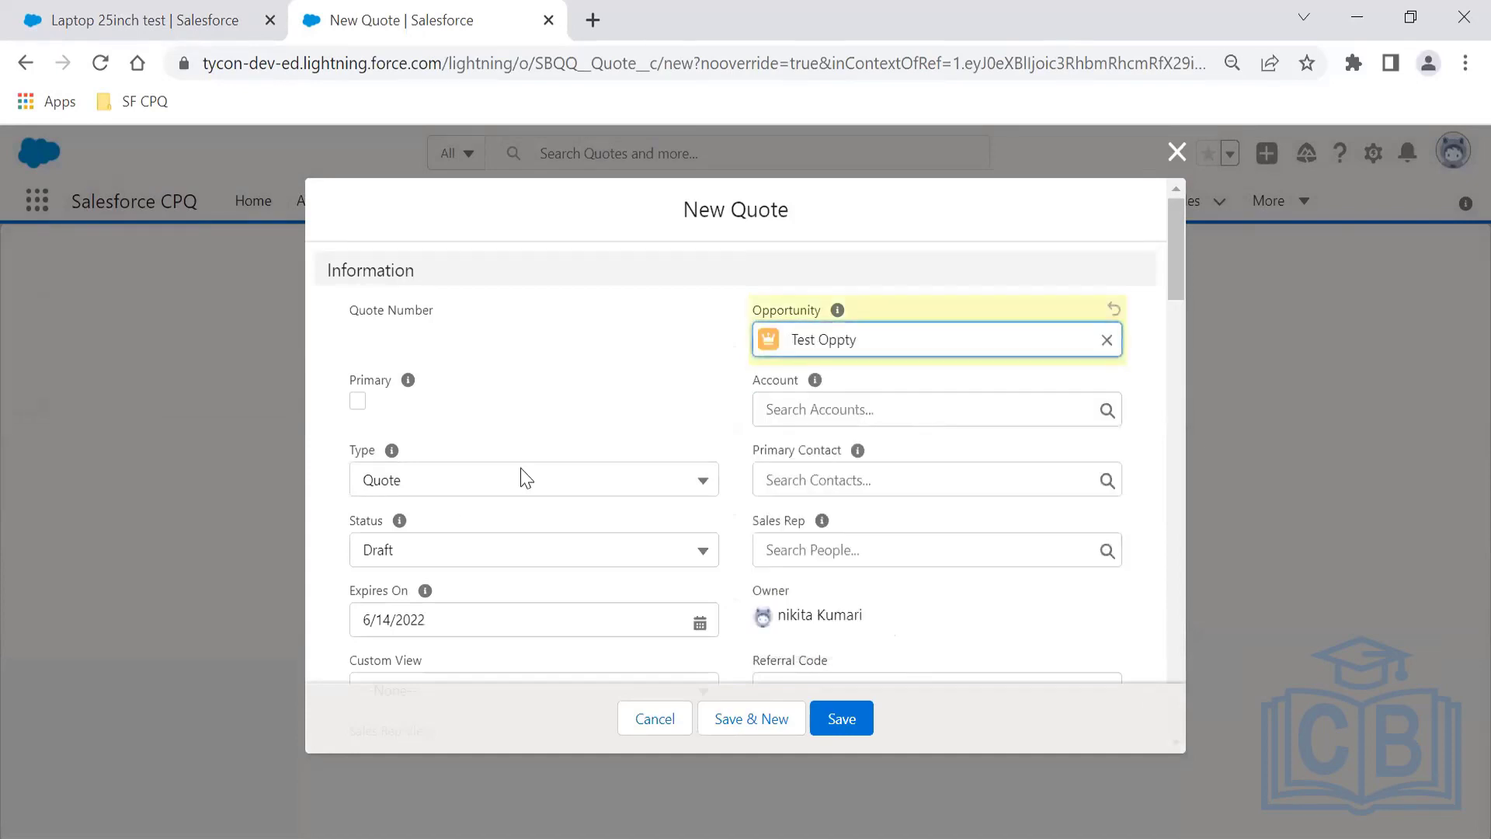
click(839, 690)
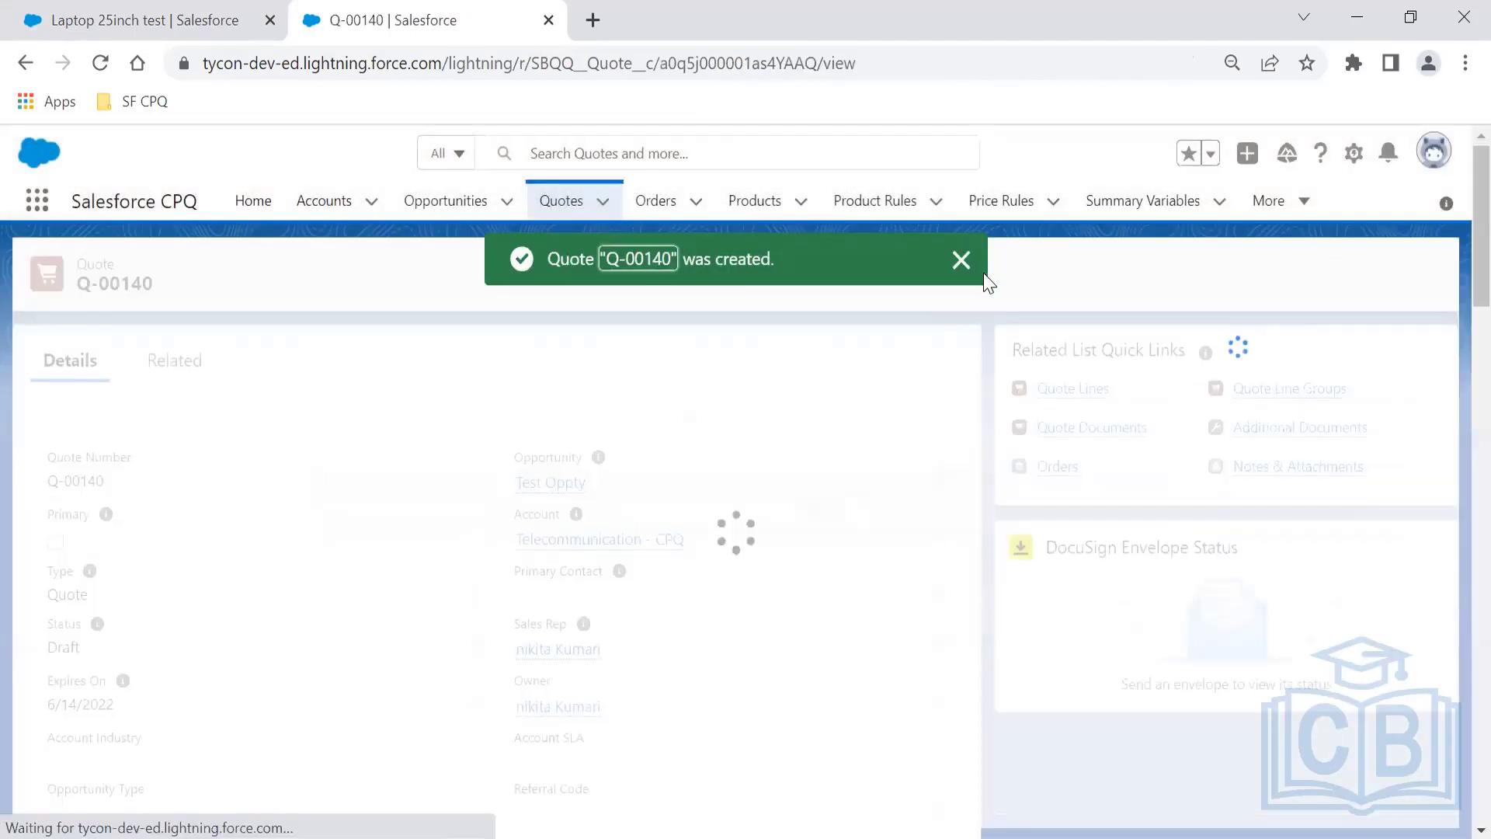
click(960, 265)
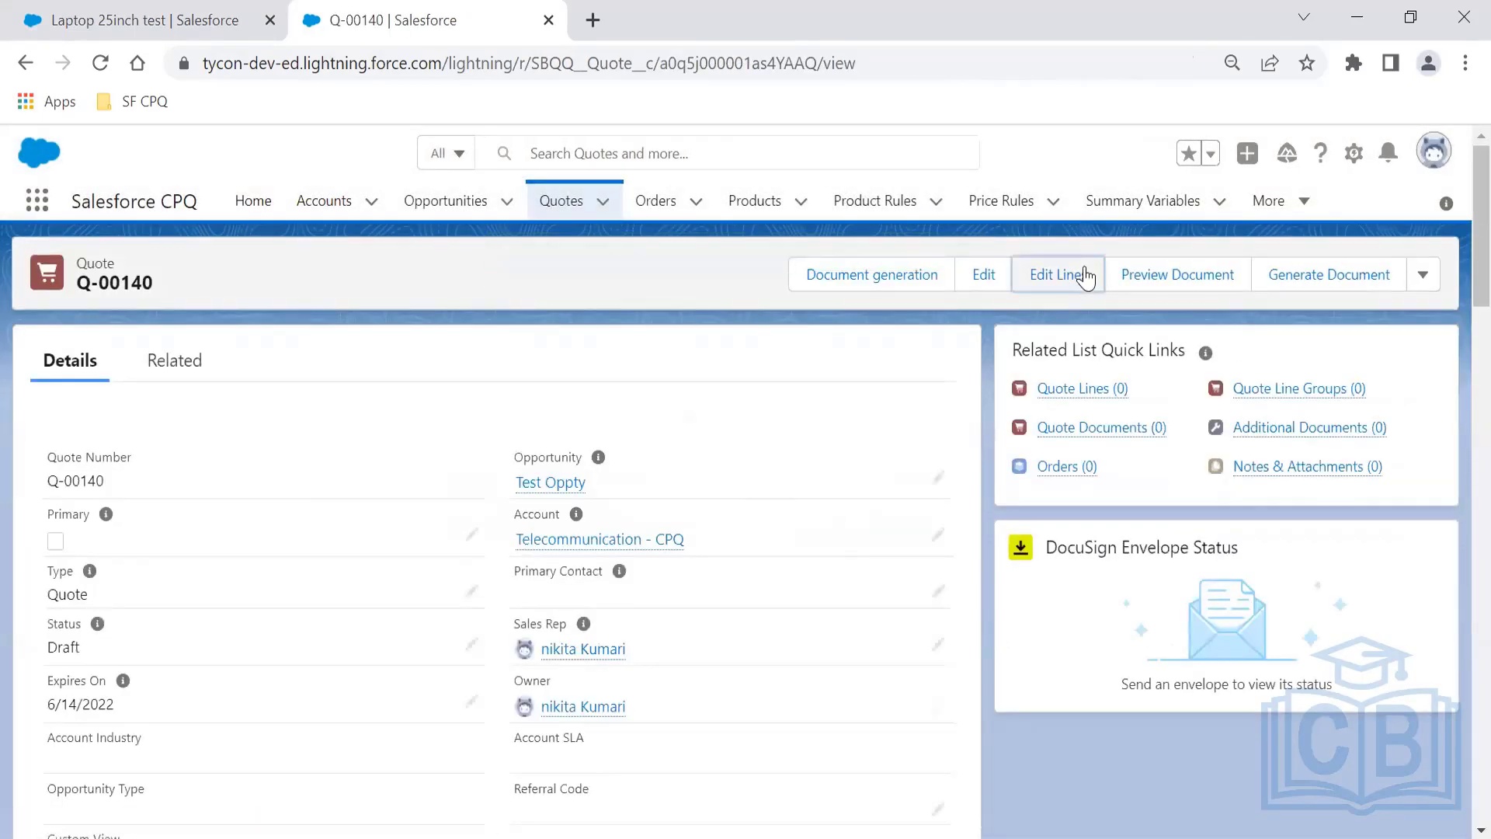
- Search the products for "laptop 2" in the new quote's line editor and add Laptop 25inch test to the quote
click(1062, 277)
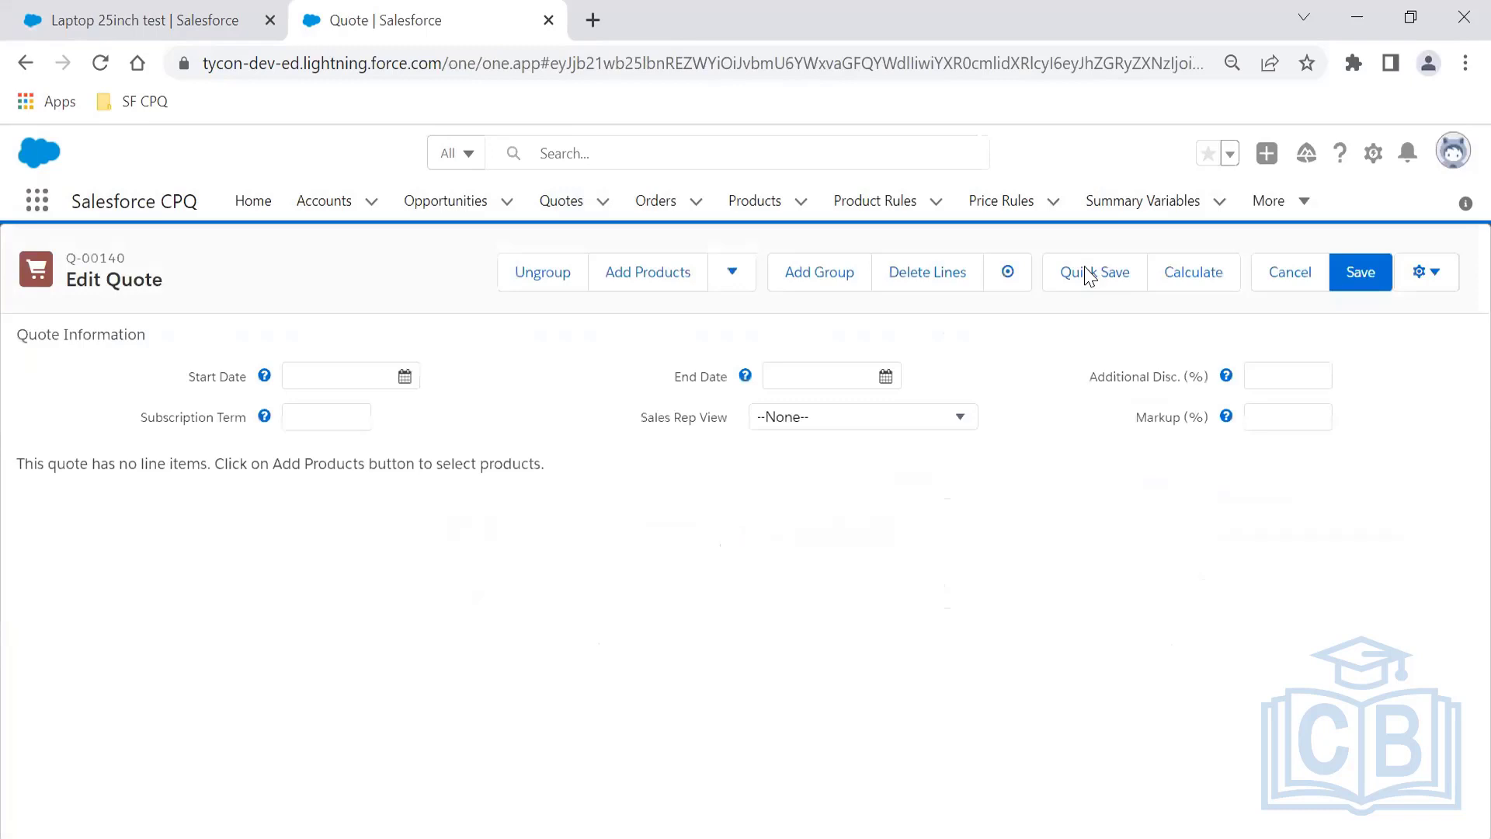
click(621, 278)
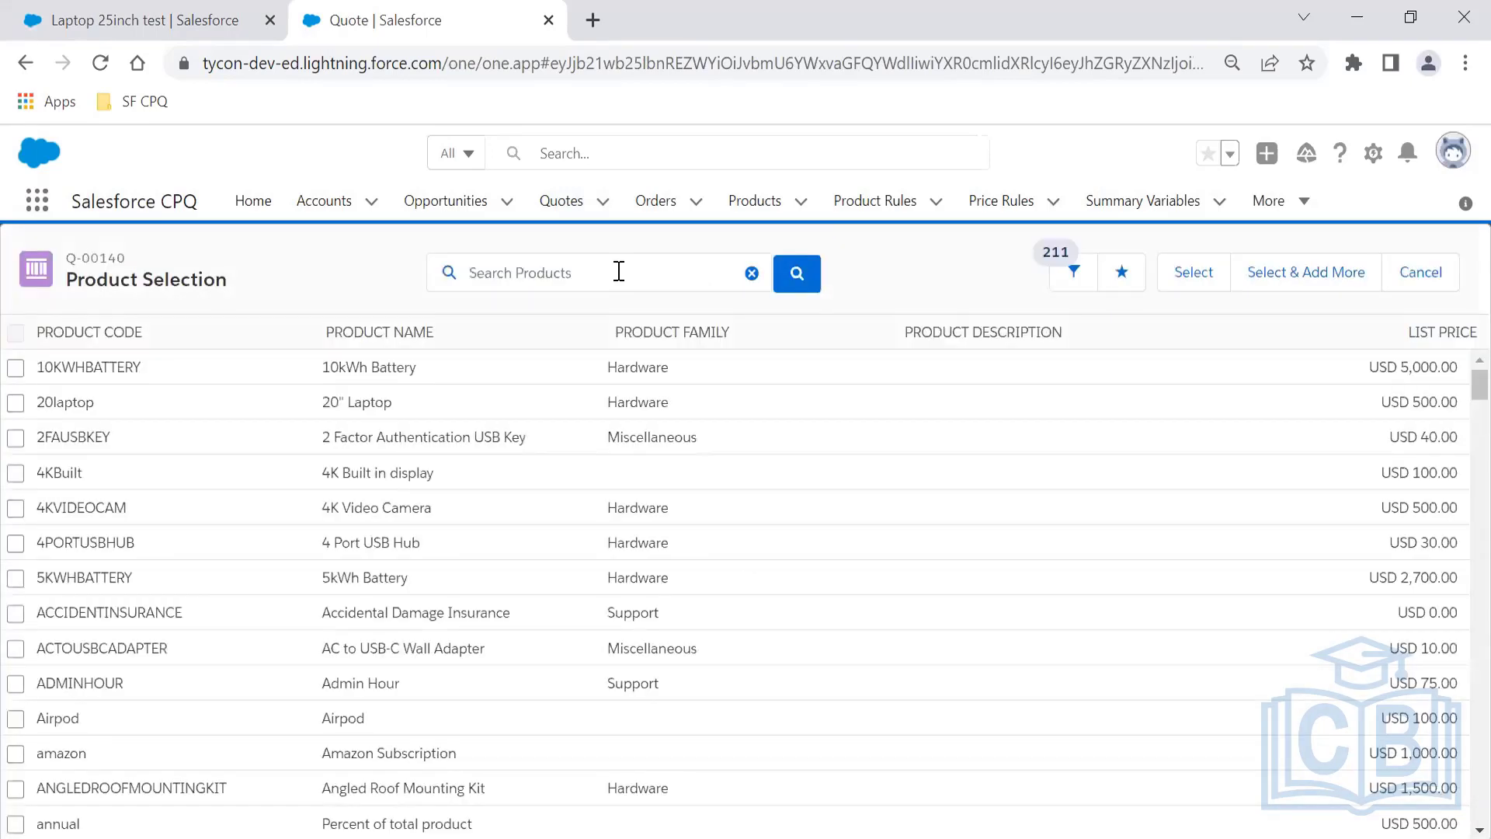
click(619, 271)
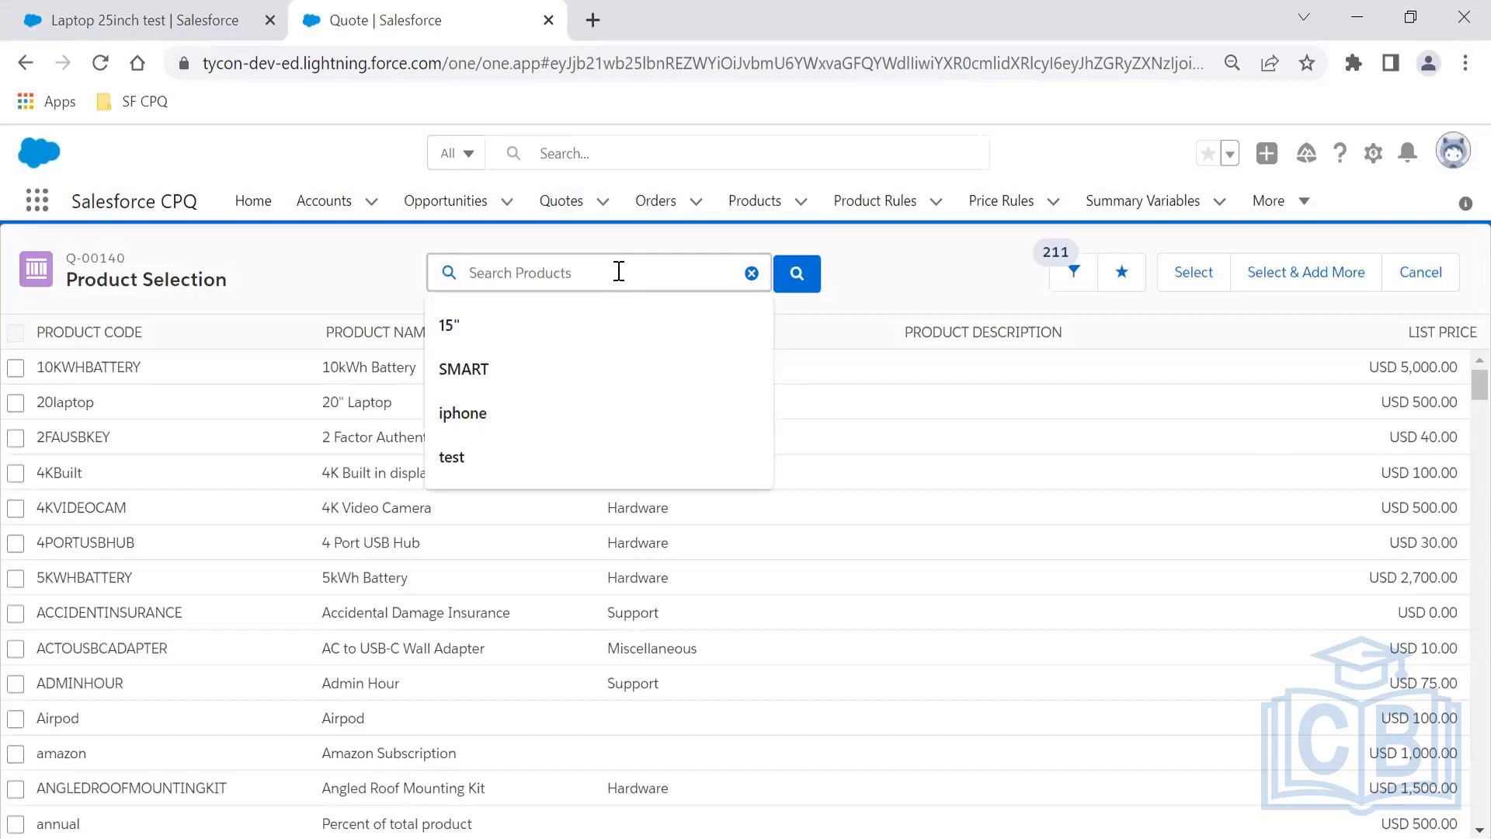
text(lap)
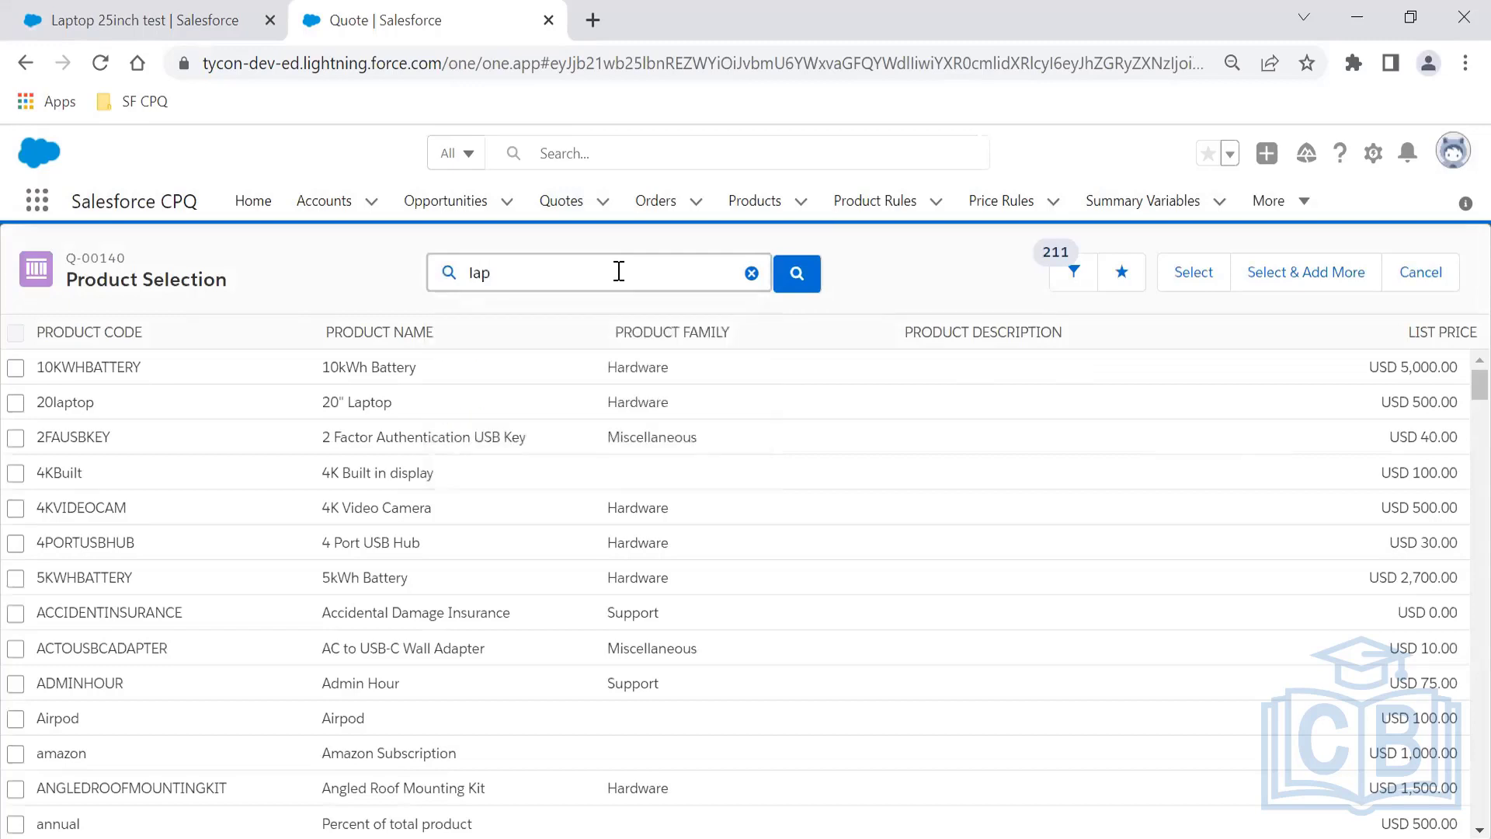
text(top 2)
key(Return)
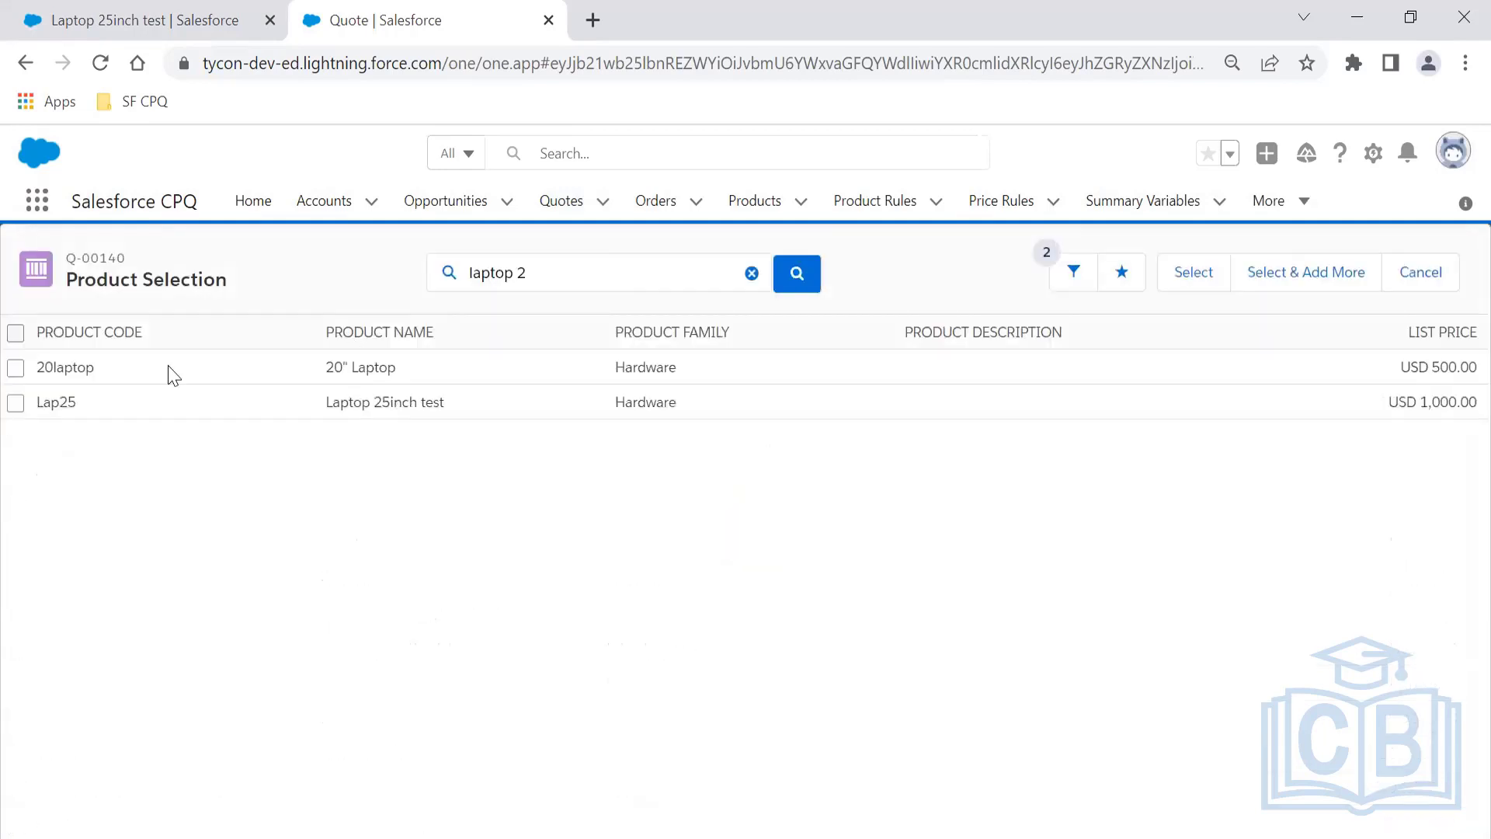
click(15, 405)
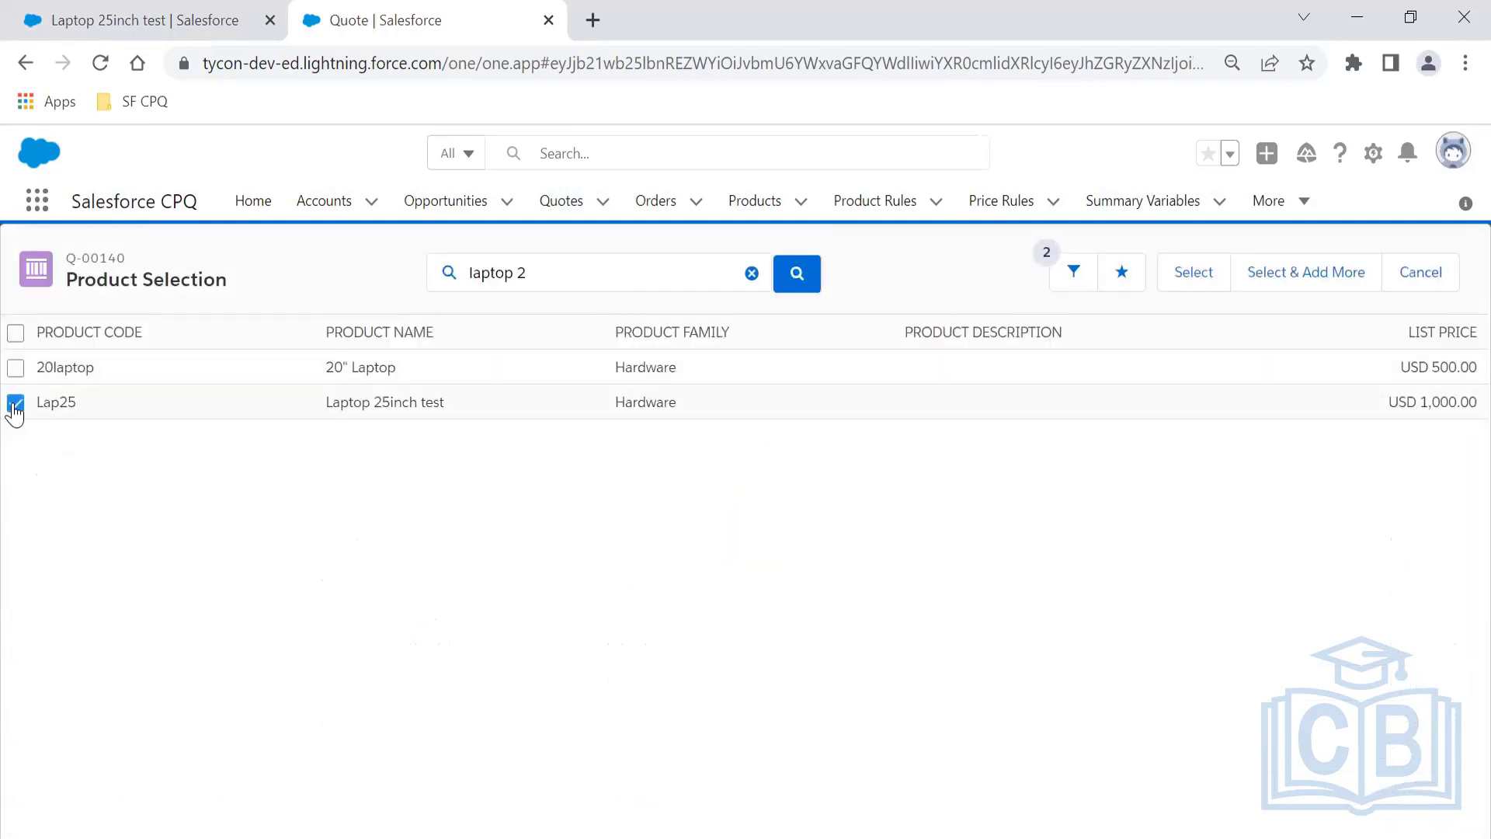
click(1196, 281)
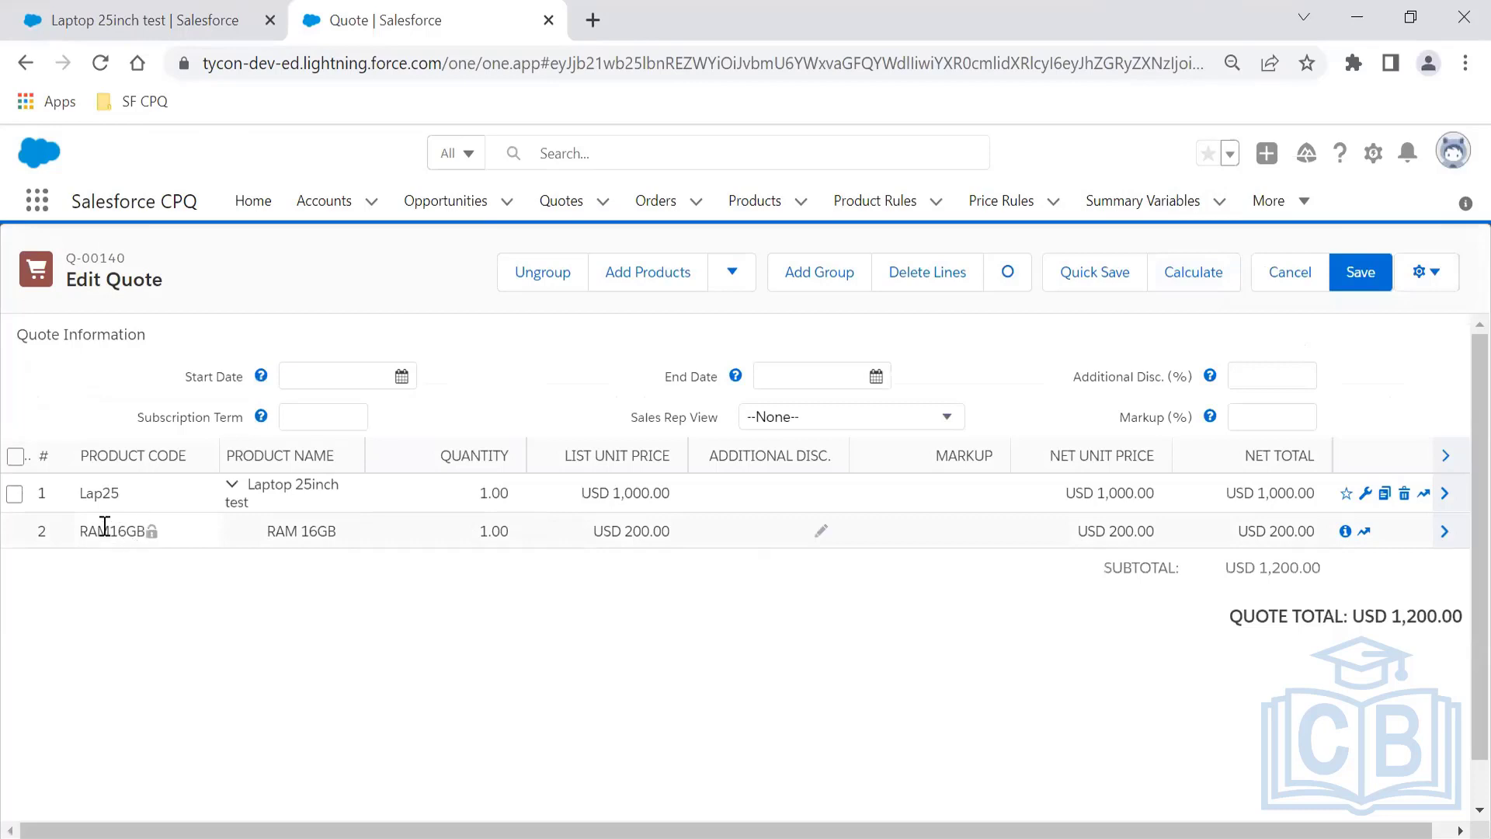
- Check the Required setting on the laptop's RAM 16GB option record, and return to the quote's line editor
click(162, 9)
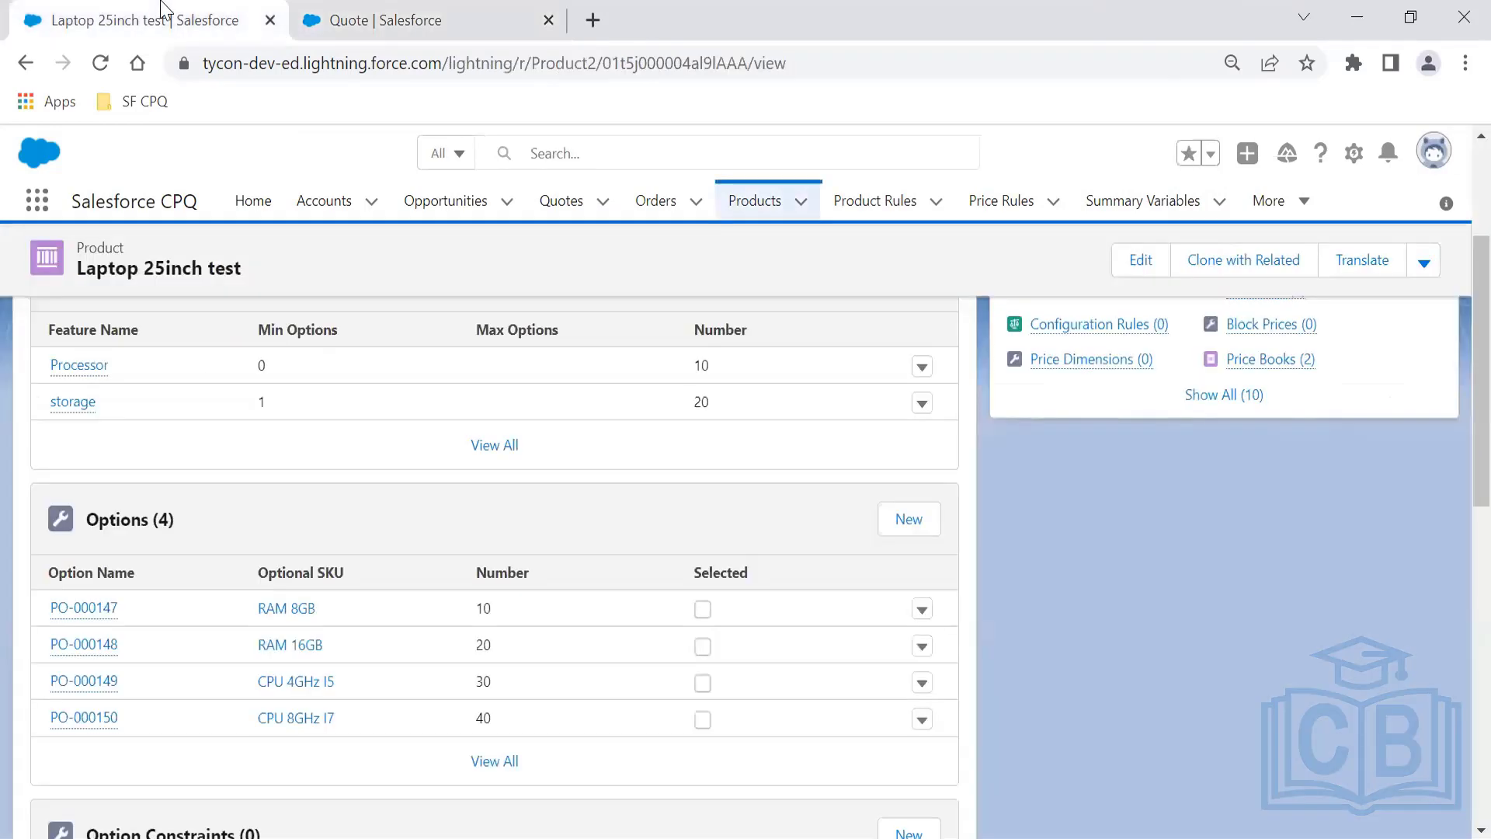
middle_click(81, 649)
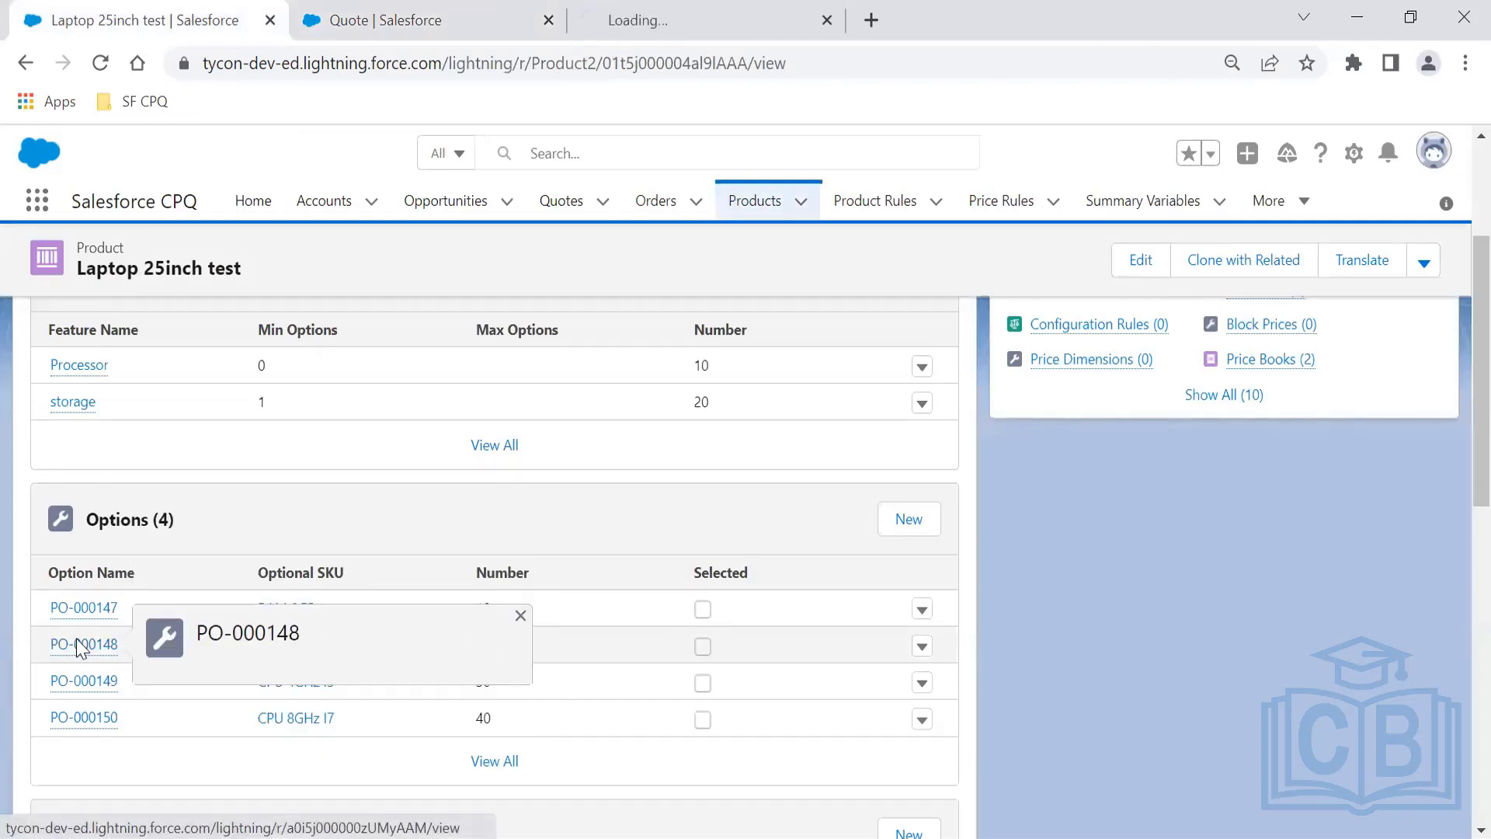
click(684, 19)
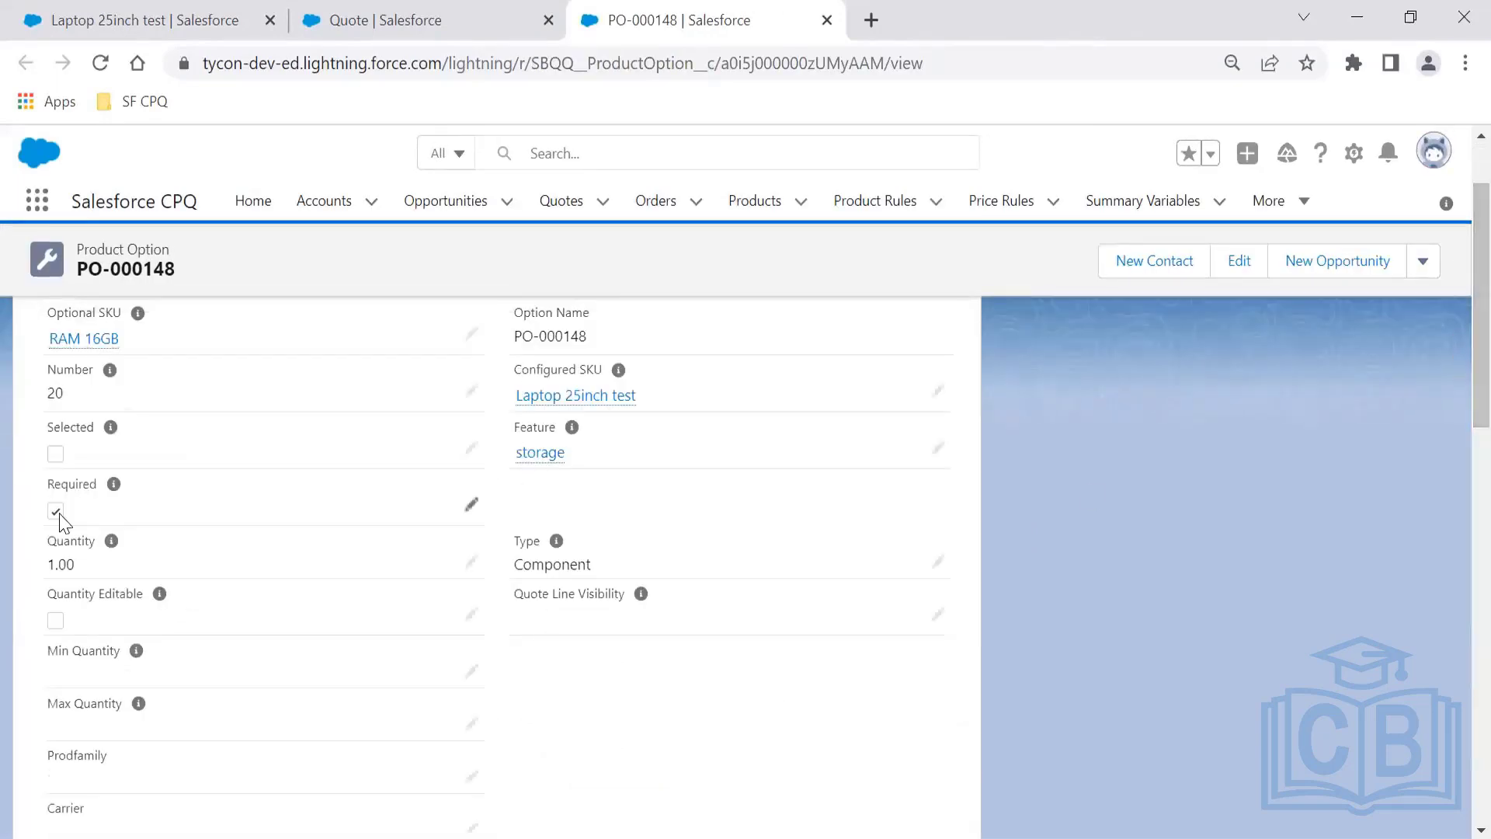
click(433, 17)
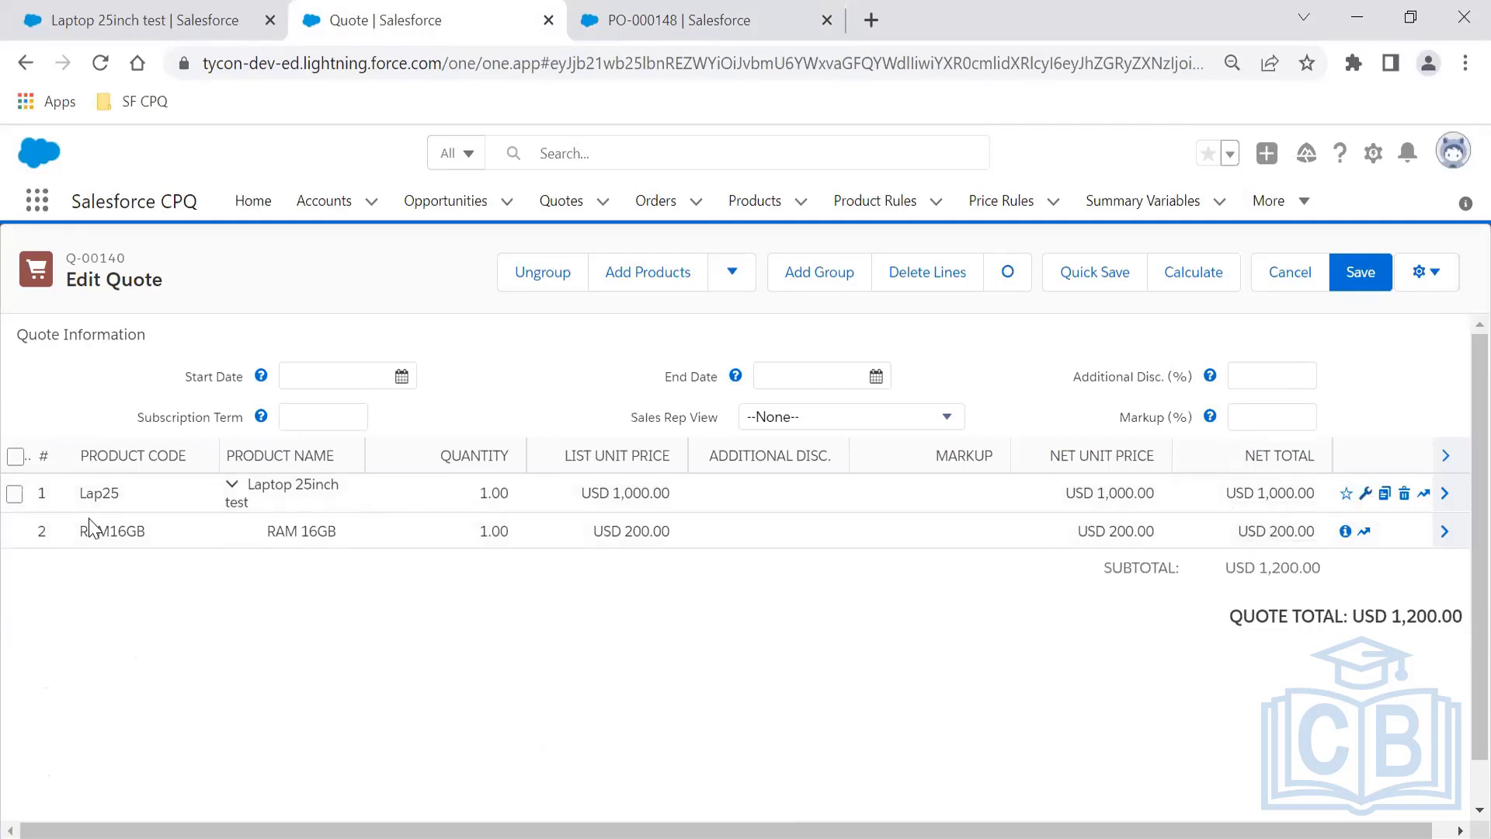
- Open the configuration of Laptop 25inch test on the quote and review its Processor and storage features
click(1369, 496)
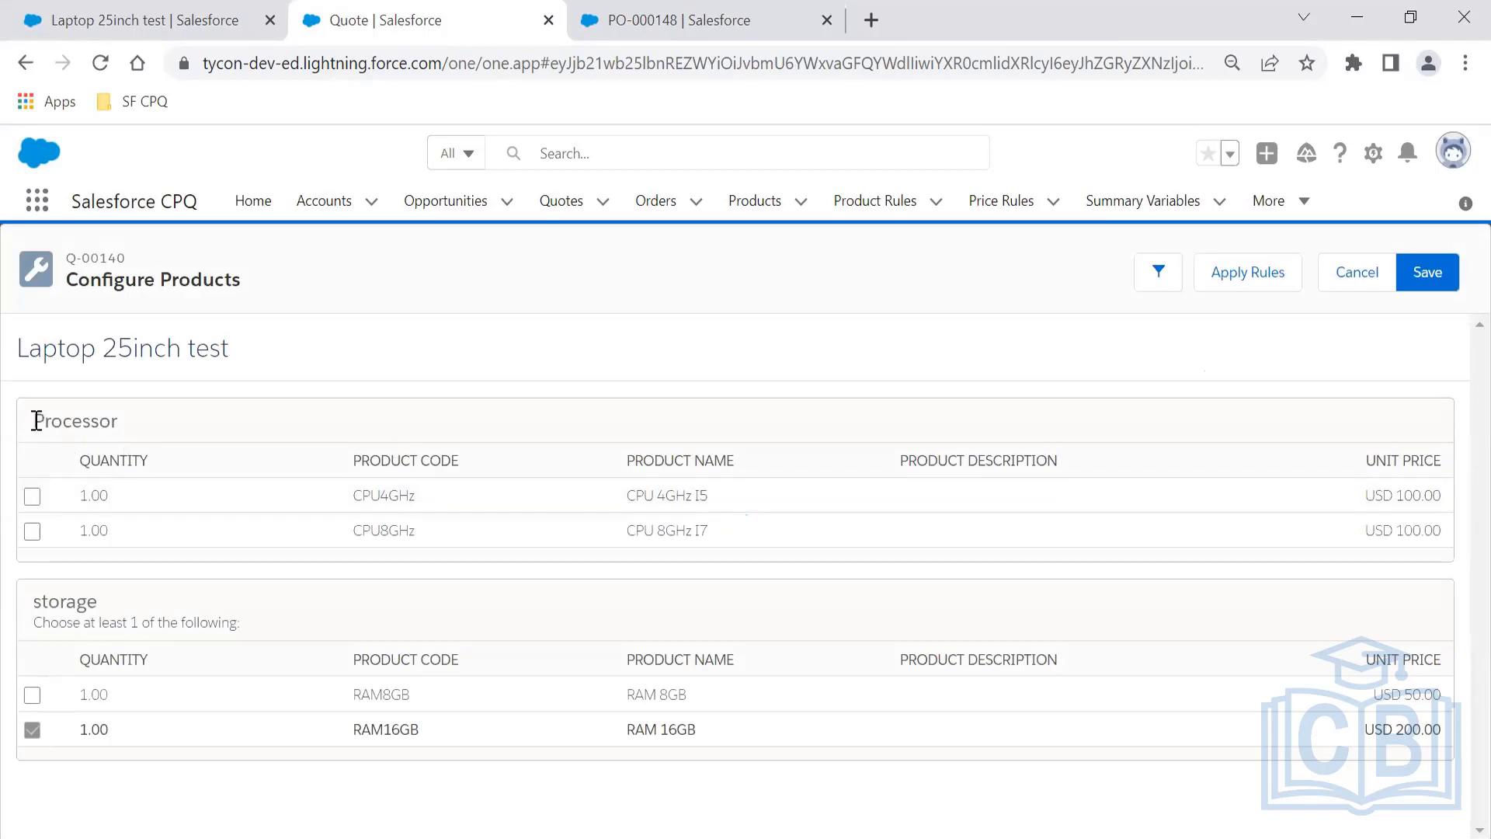
drag(35, 420, 165, 411)
click(164, 411)
drag(29, 603, 87, 605)
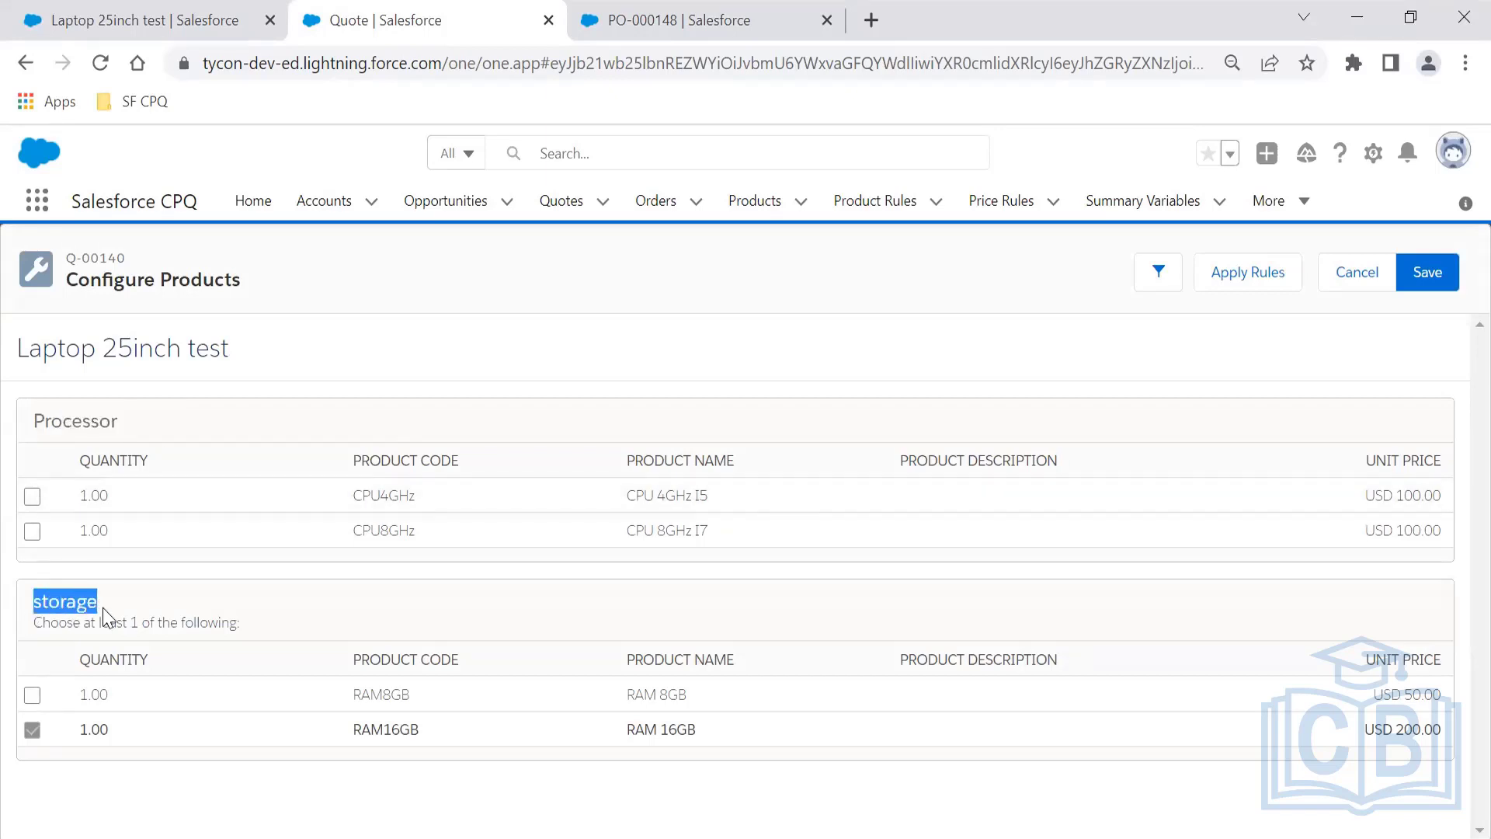
click(103, 608)
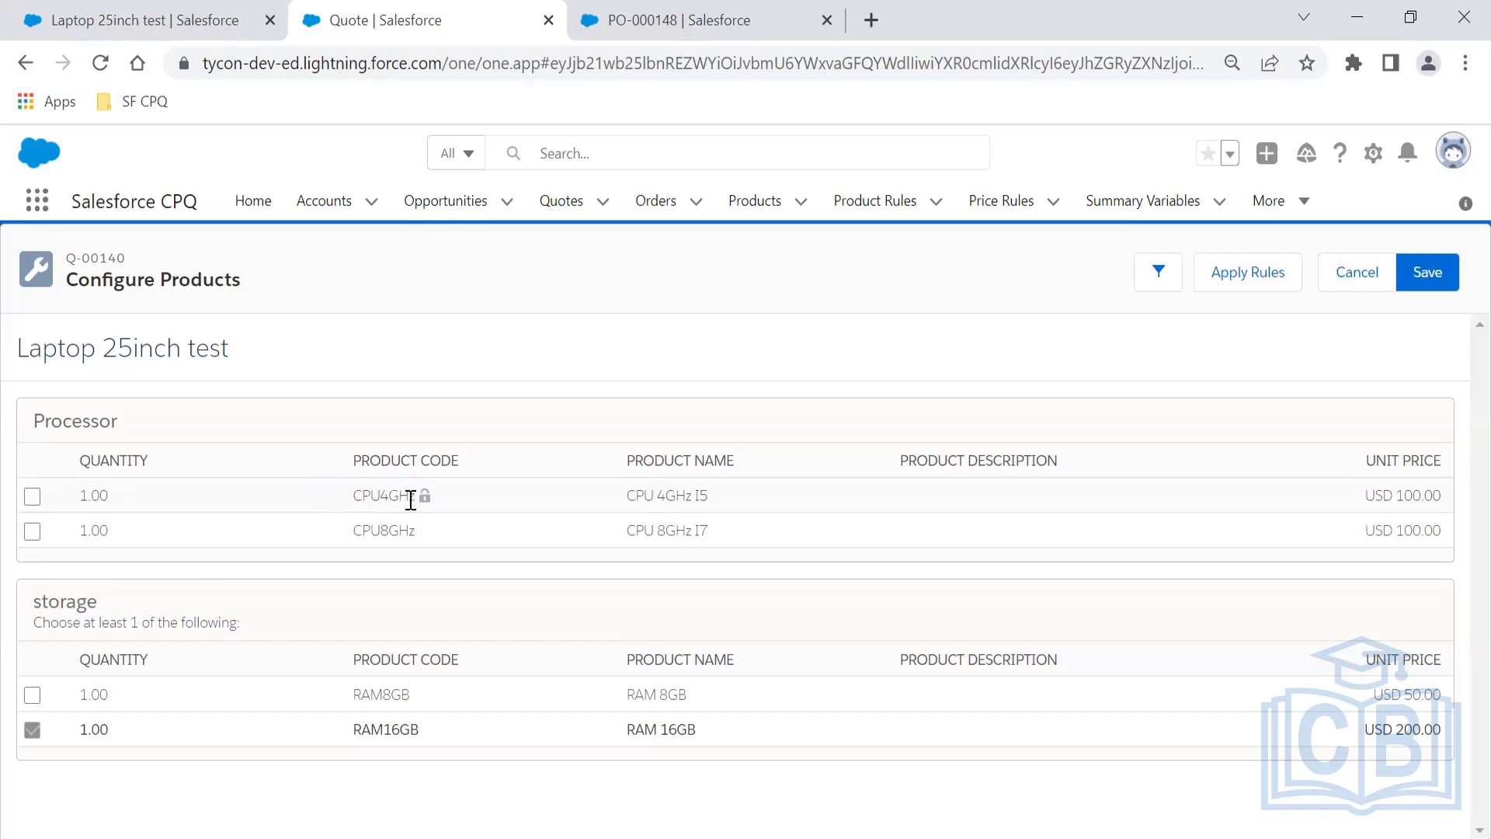
- Try selecting and deselecting the CPU 4GHz I5 and CPU 8GHz I7 options under Processor
click(32, 498)
click(31, 498)
click(33, 533)
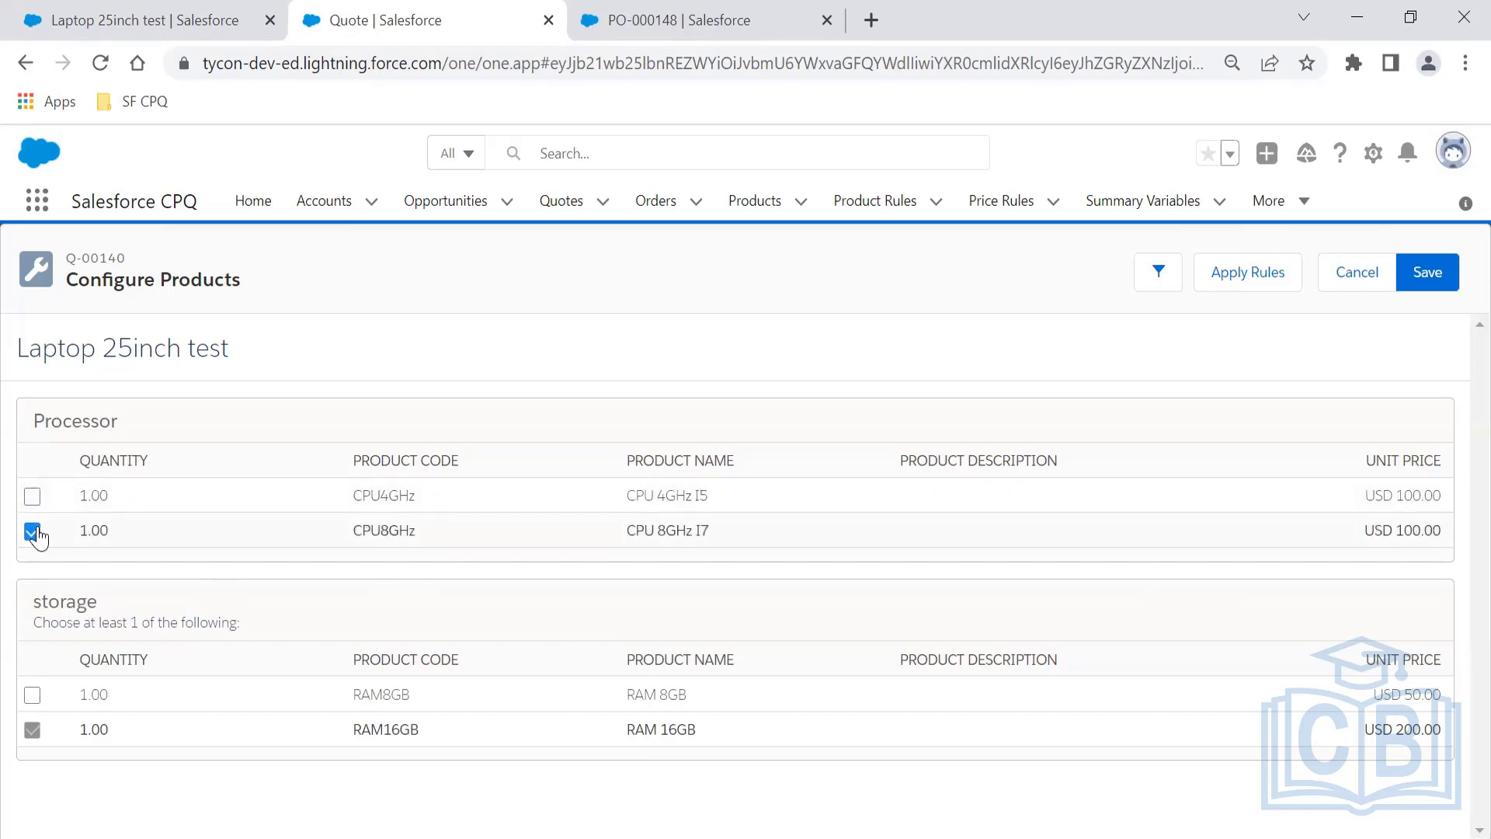
click(33, 533)
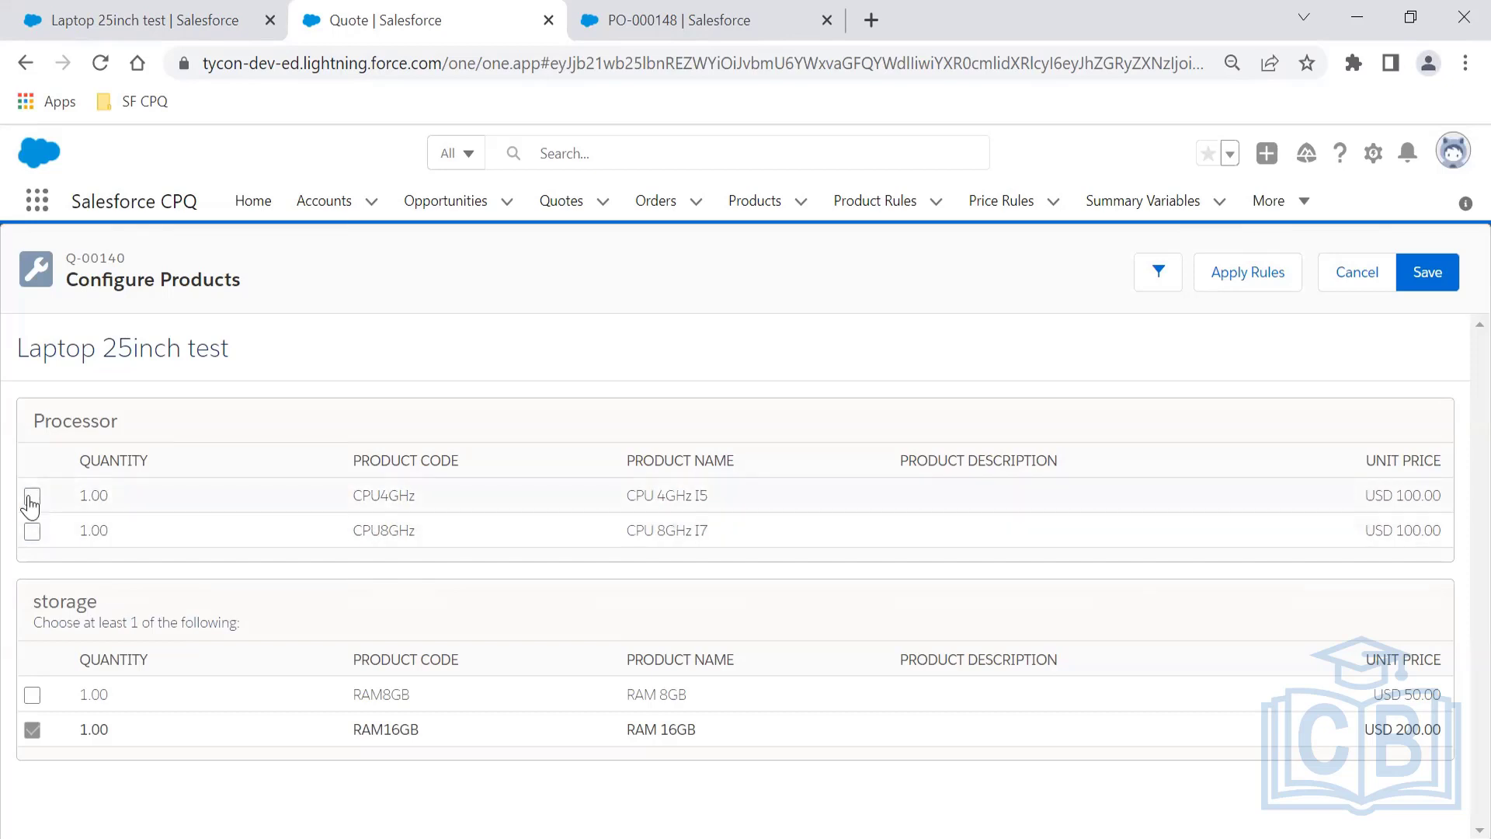
click(32, 496)
click(32, 496)
- Compare the storage feature's minimum-selection note in the configurator with the Min Options values on the Laptop 25inch test product
drag(247, 622, 34, 626)
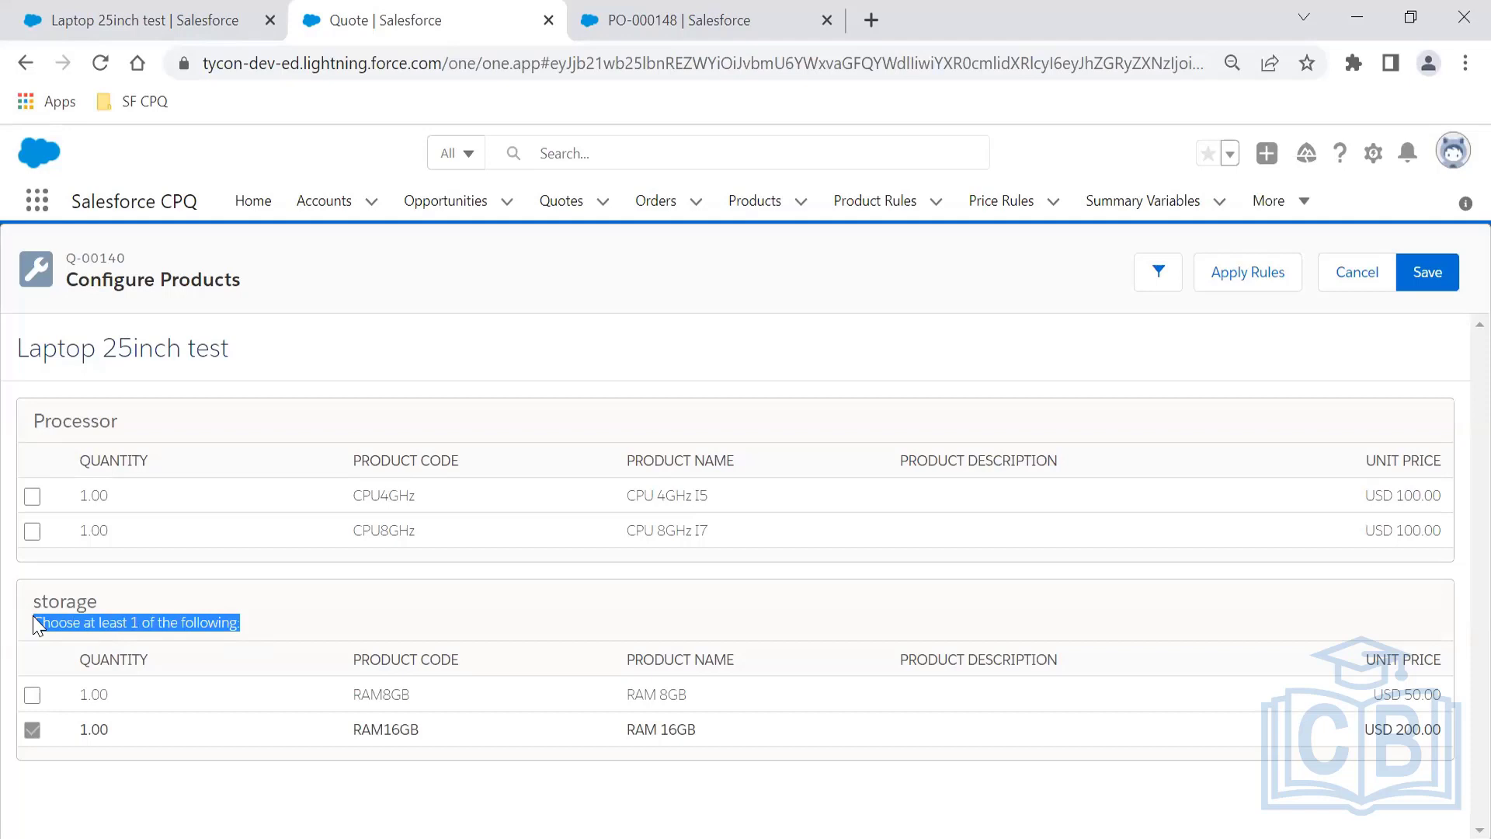
click(36, 625)
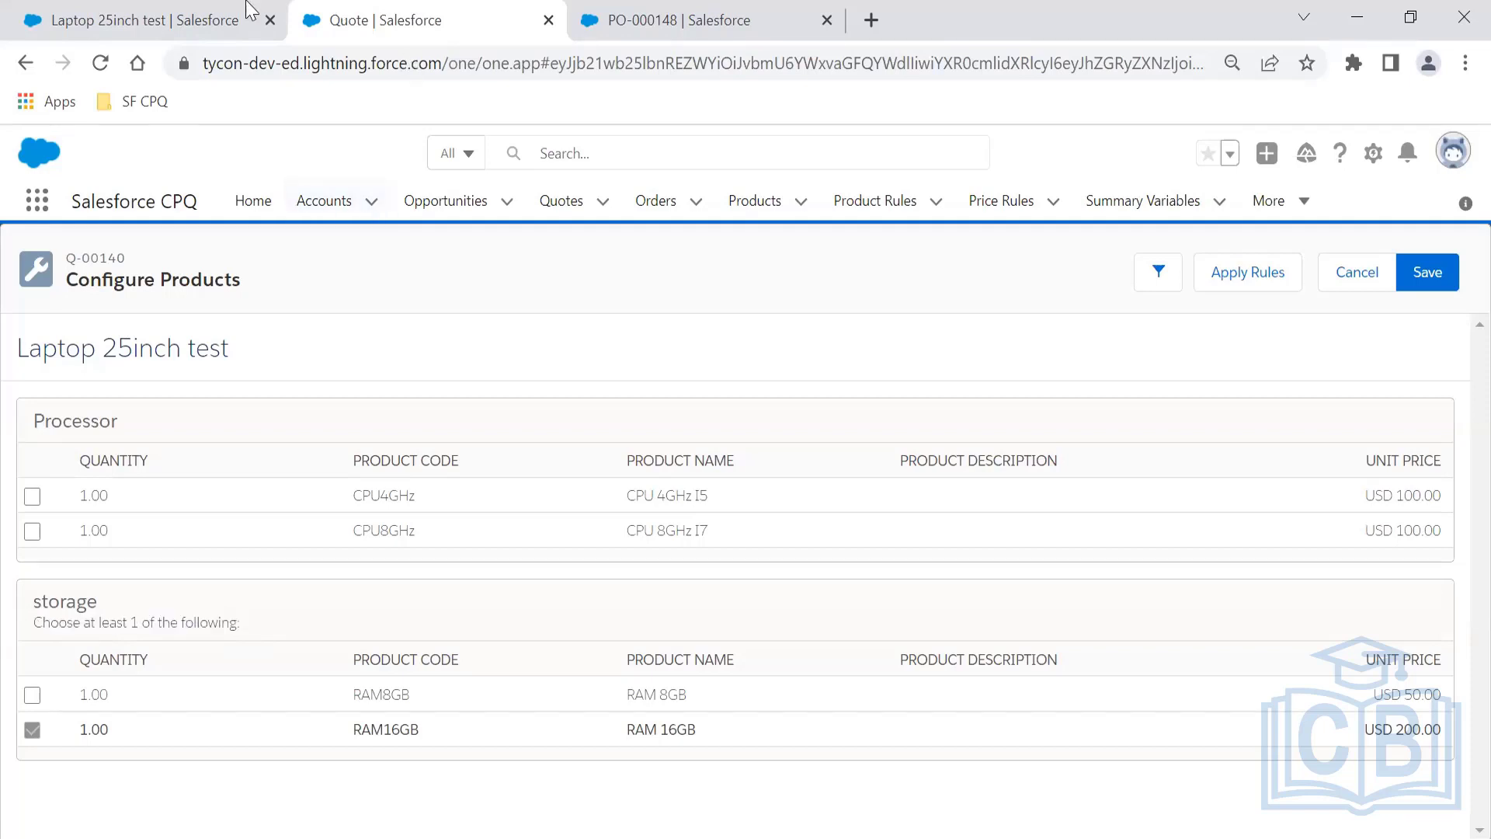
click(46, 16)
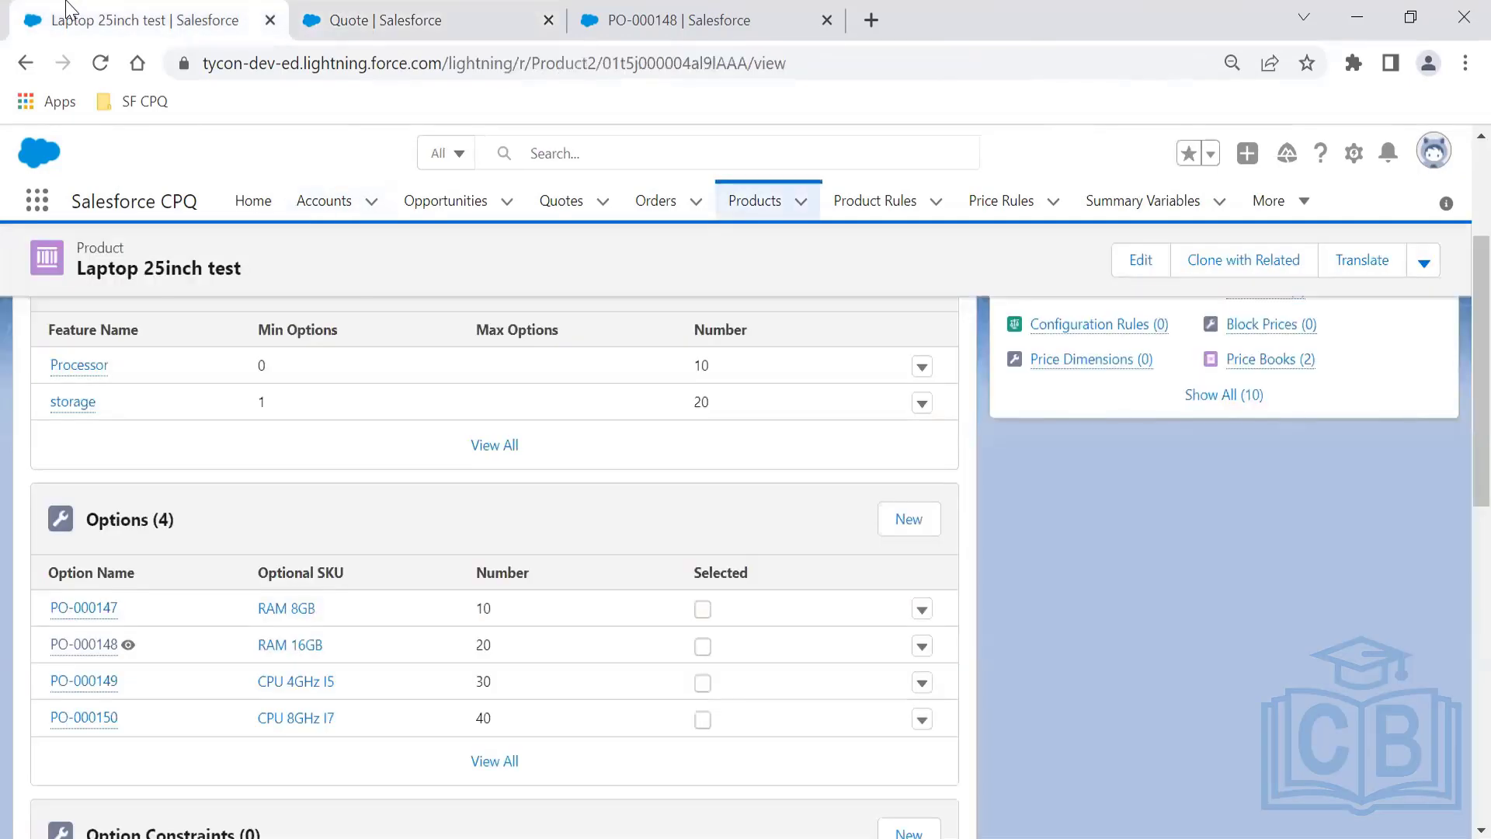
mouse_move(74, 408)
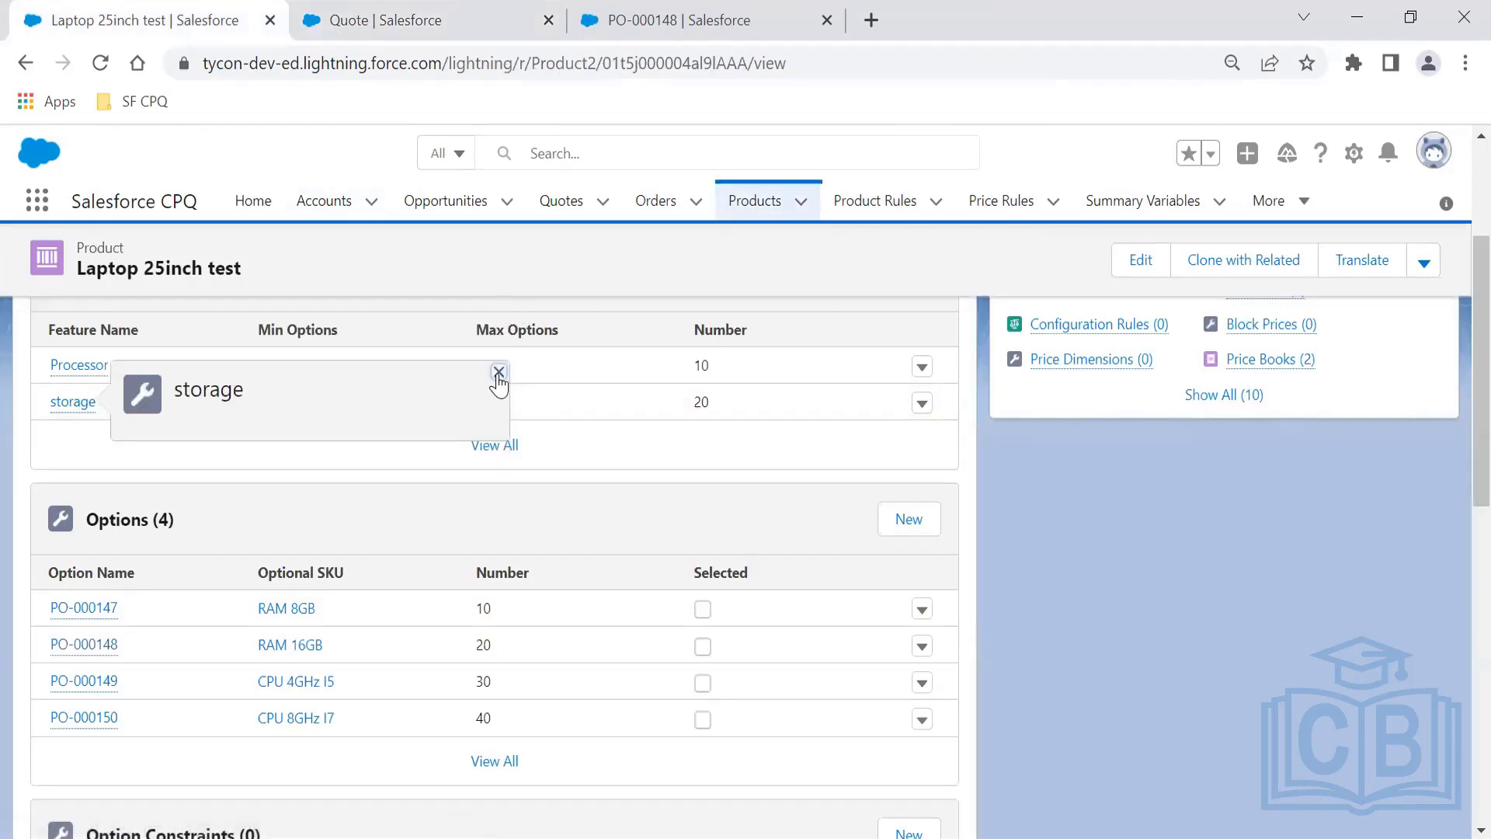
click(498, 374)
mouse_move(76, 409)
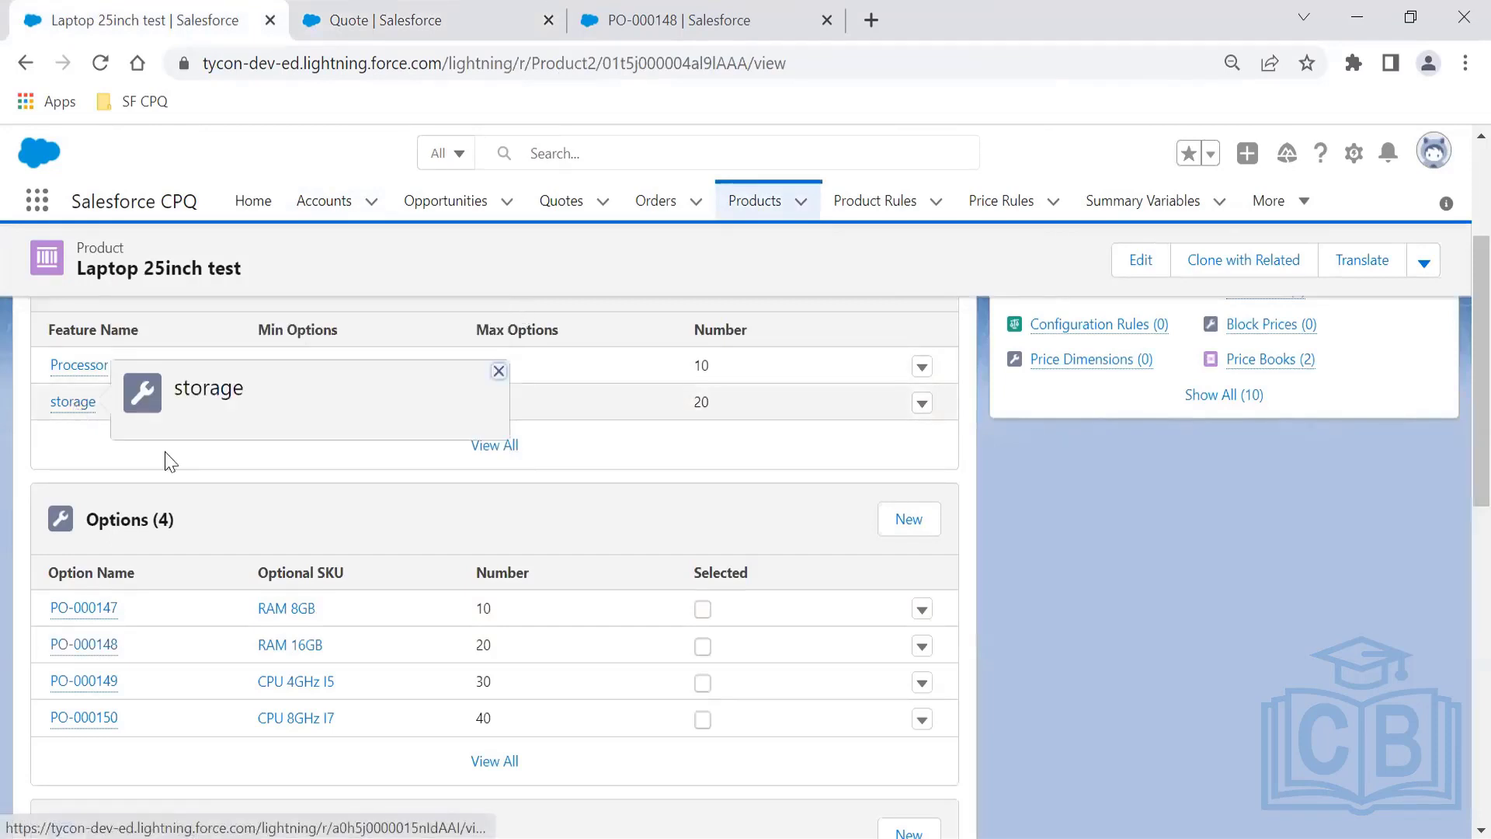
click(498, 371)
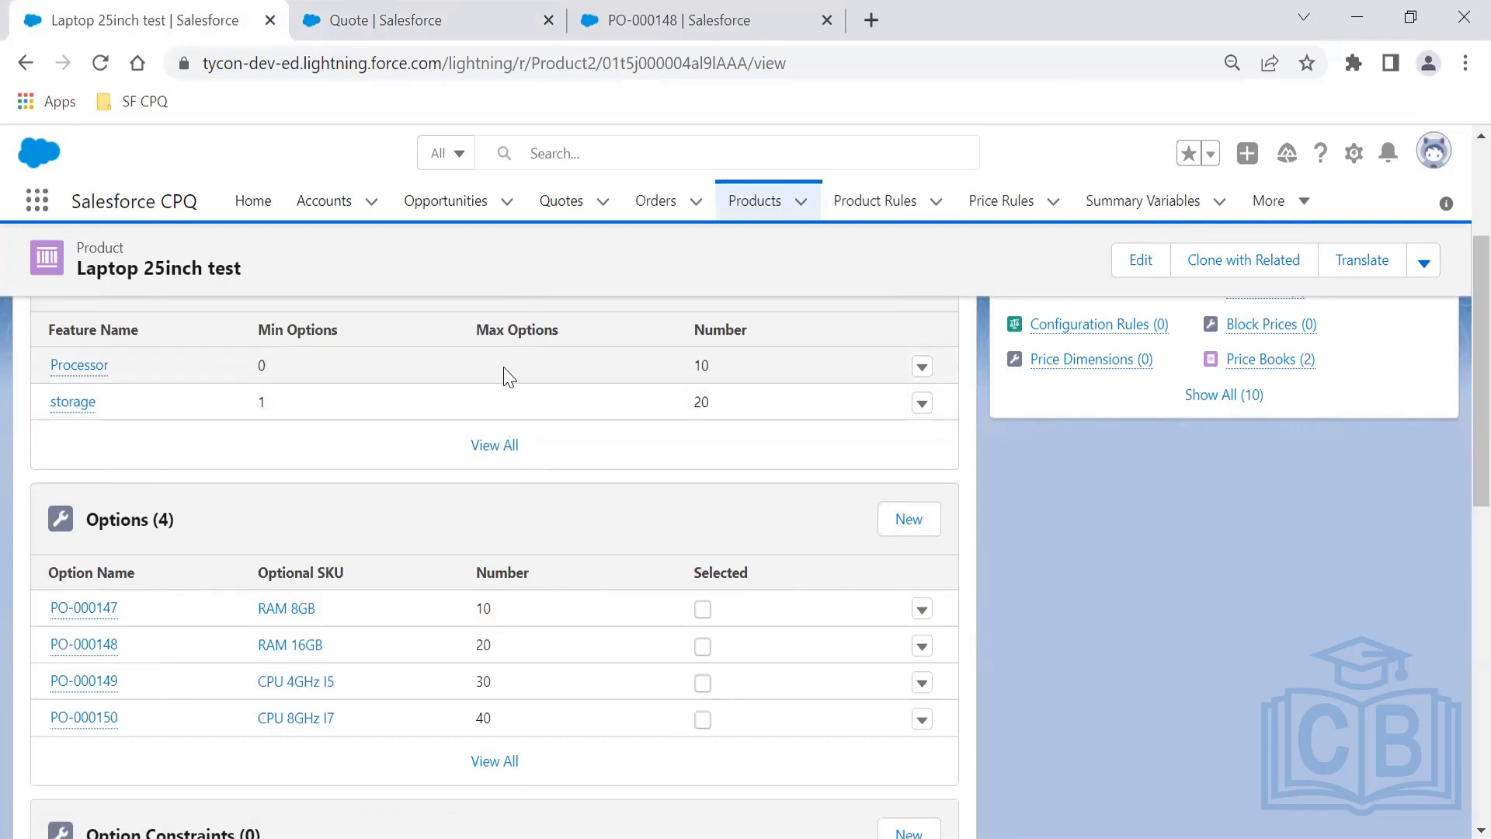
click(396, 14)
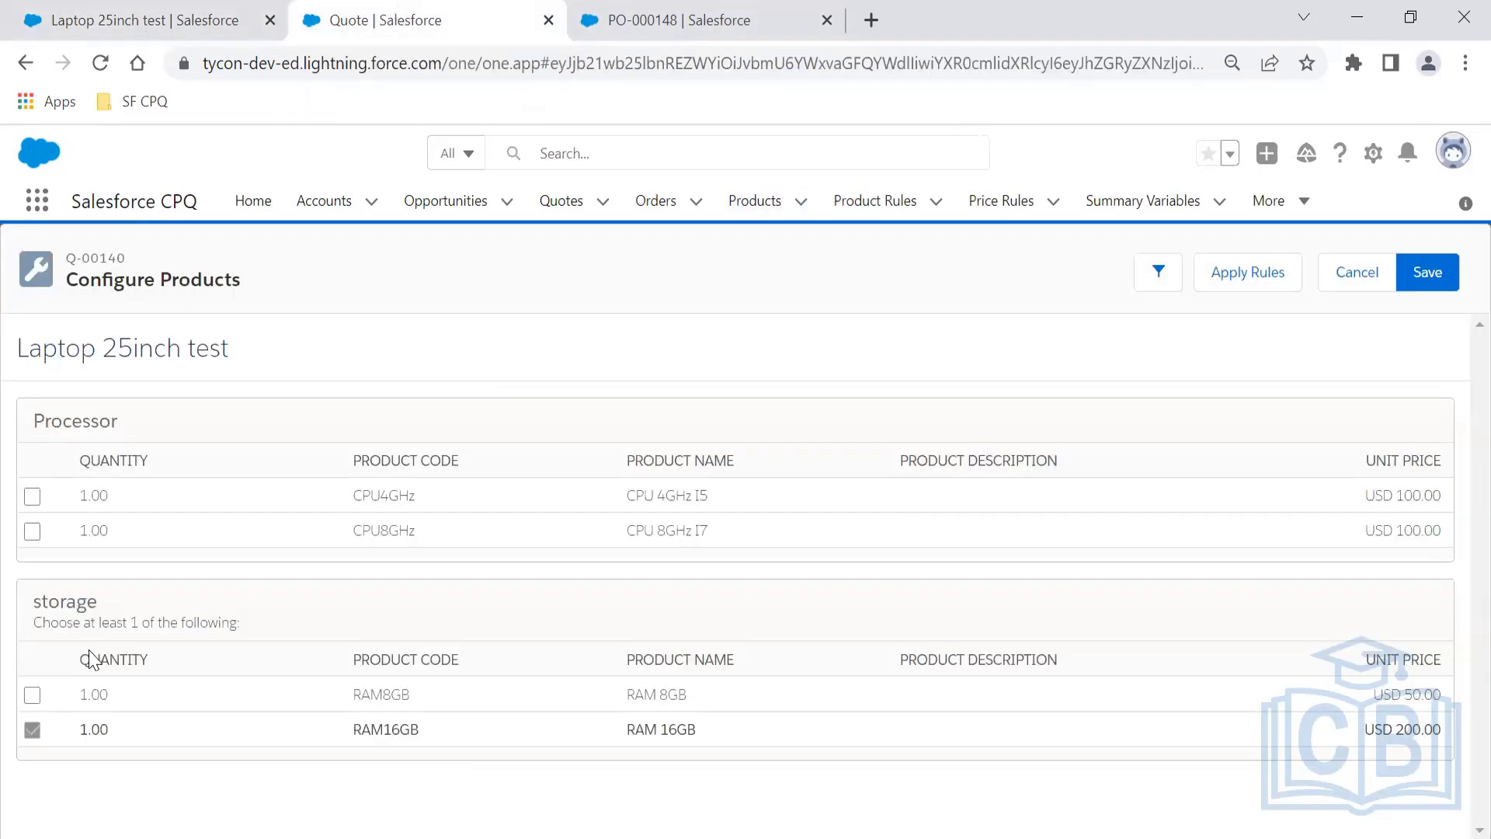
drag(34, 624, 254, 631)
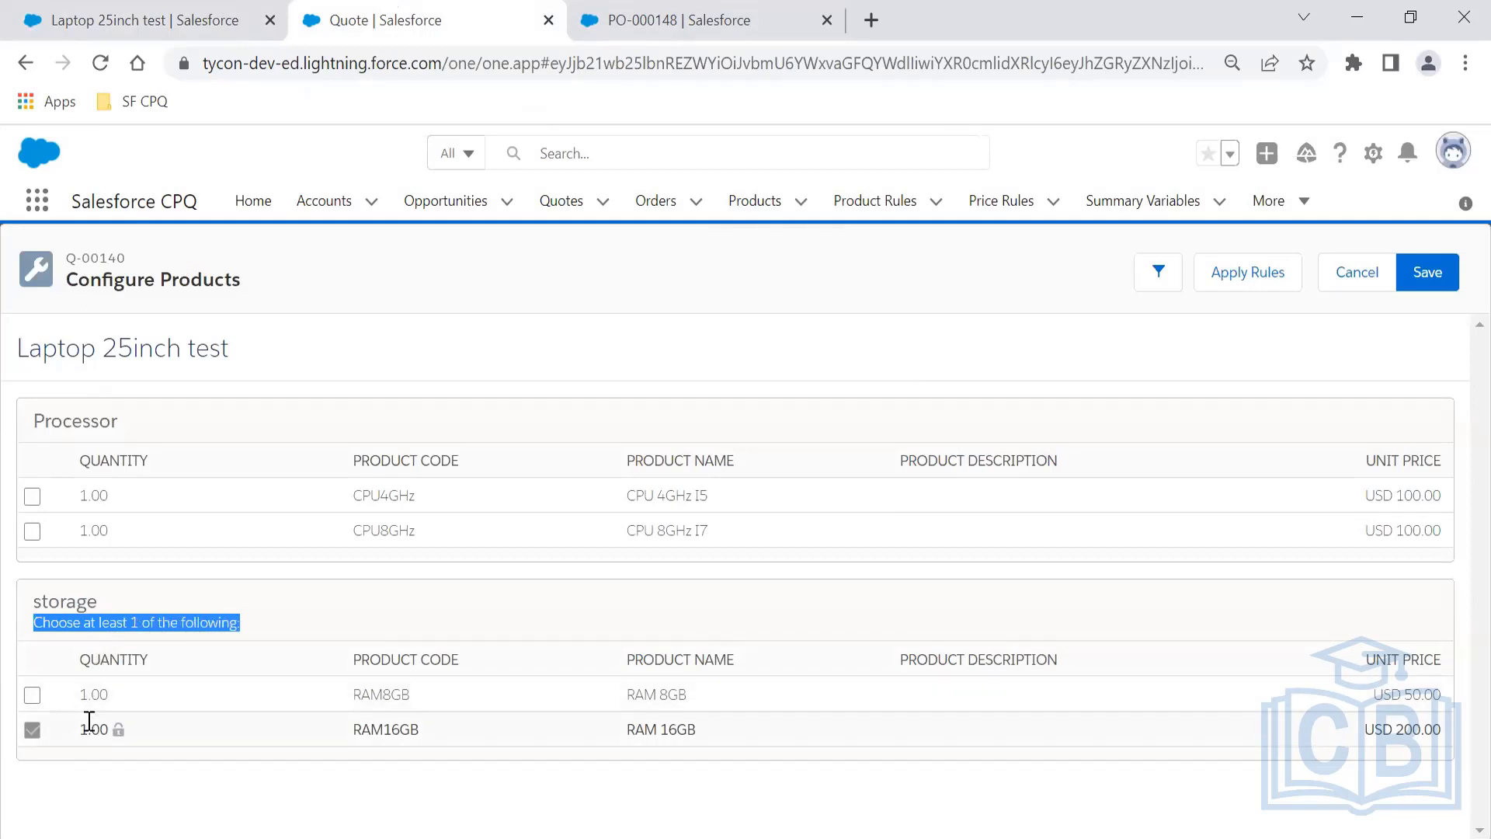
click(97, 759)
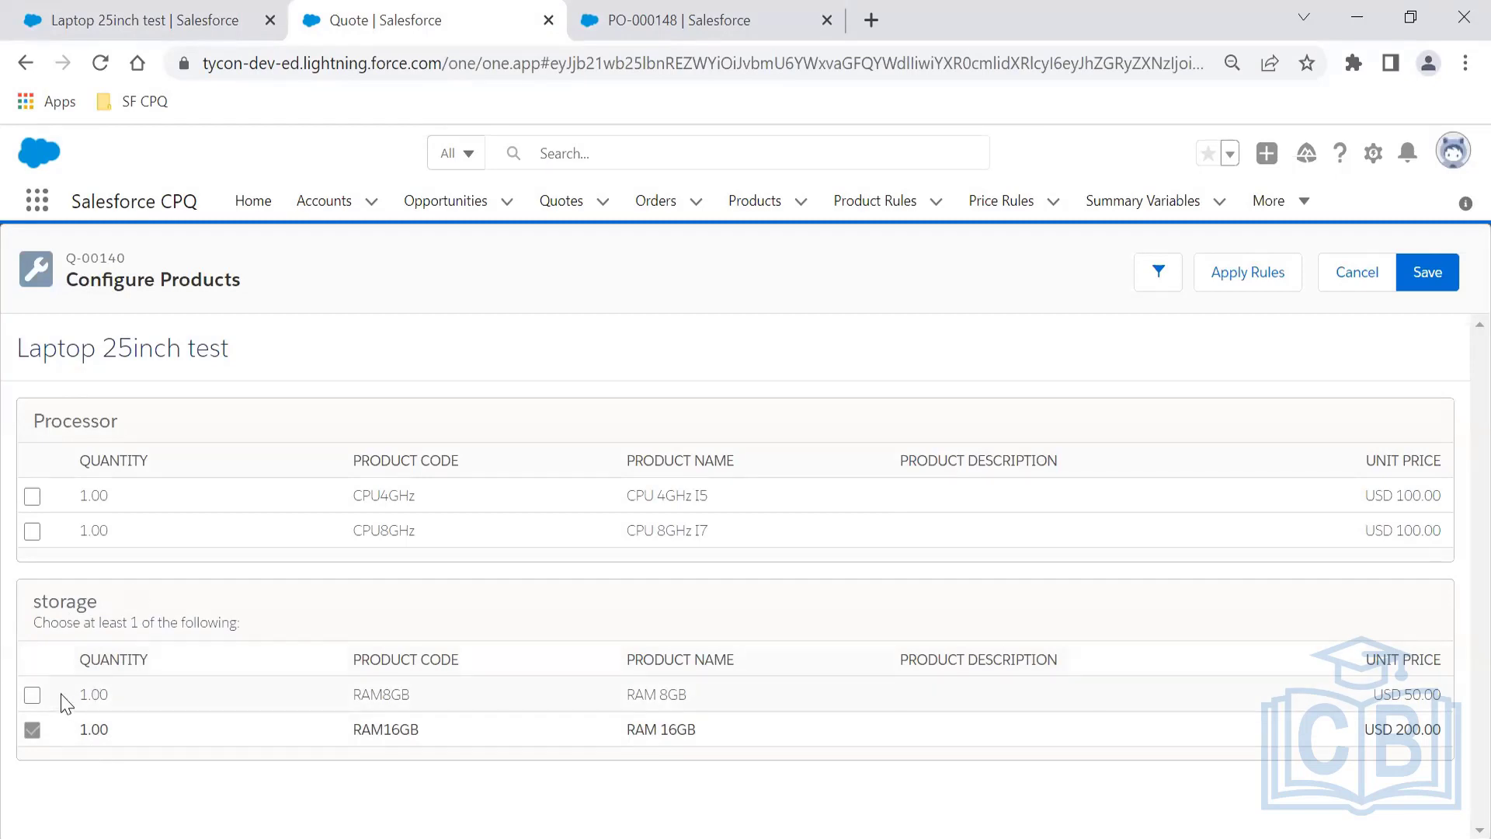
- Open the laptop's Processor feature, set its Min Options to 1 and save the record
click(128, 11)
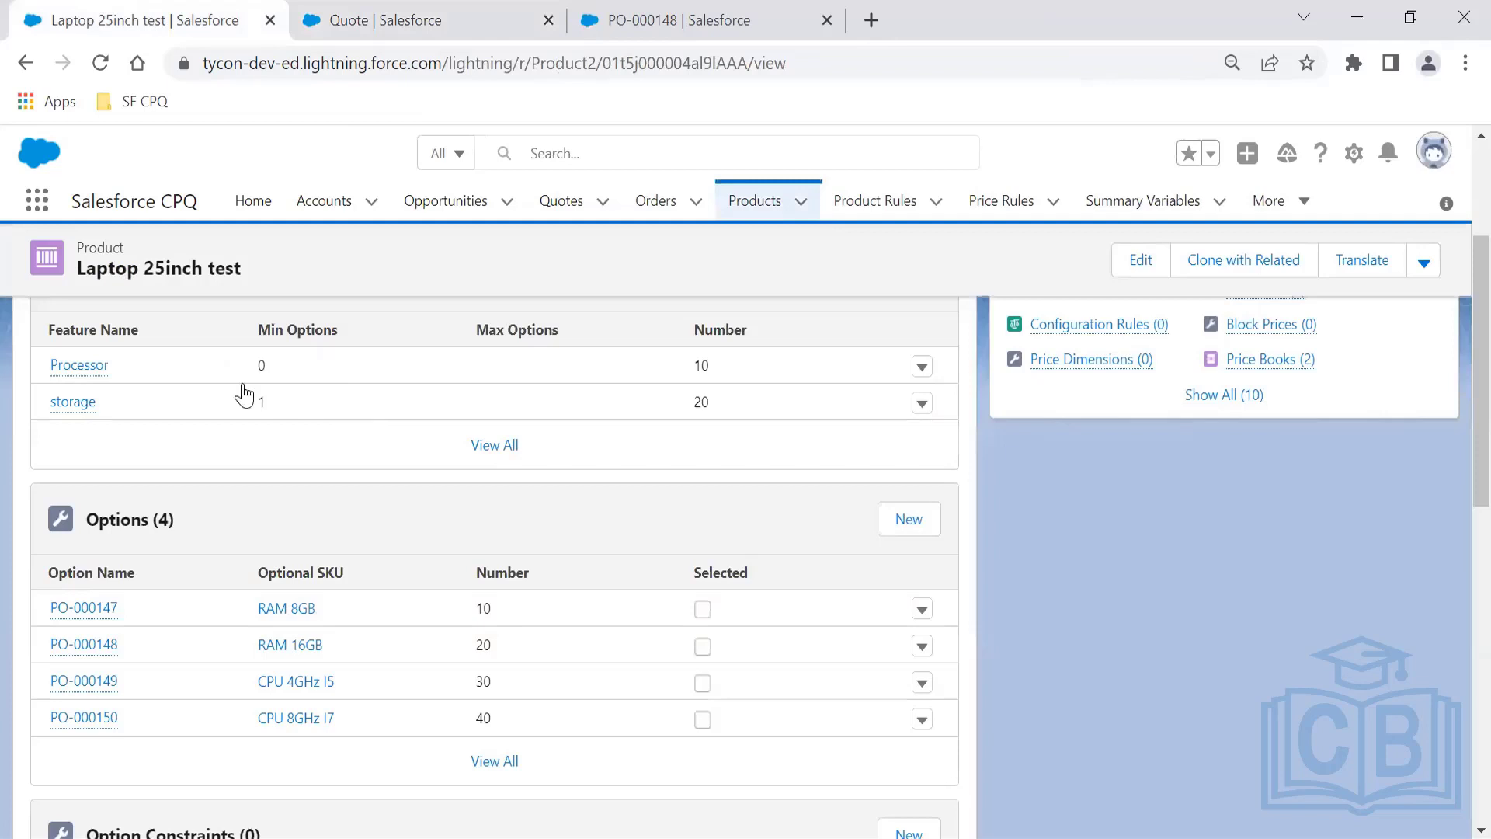
middle_click(74, 371)
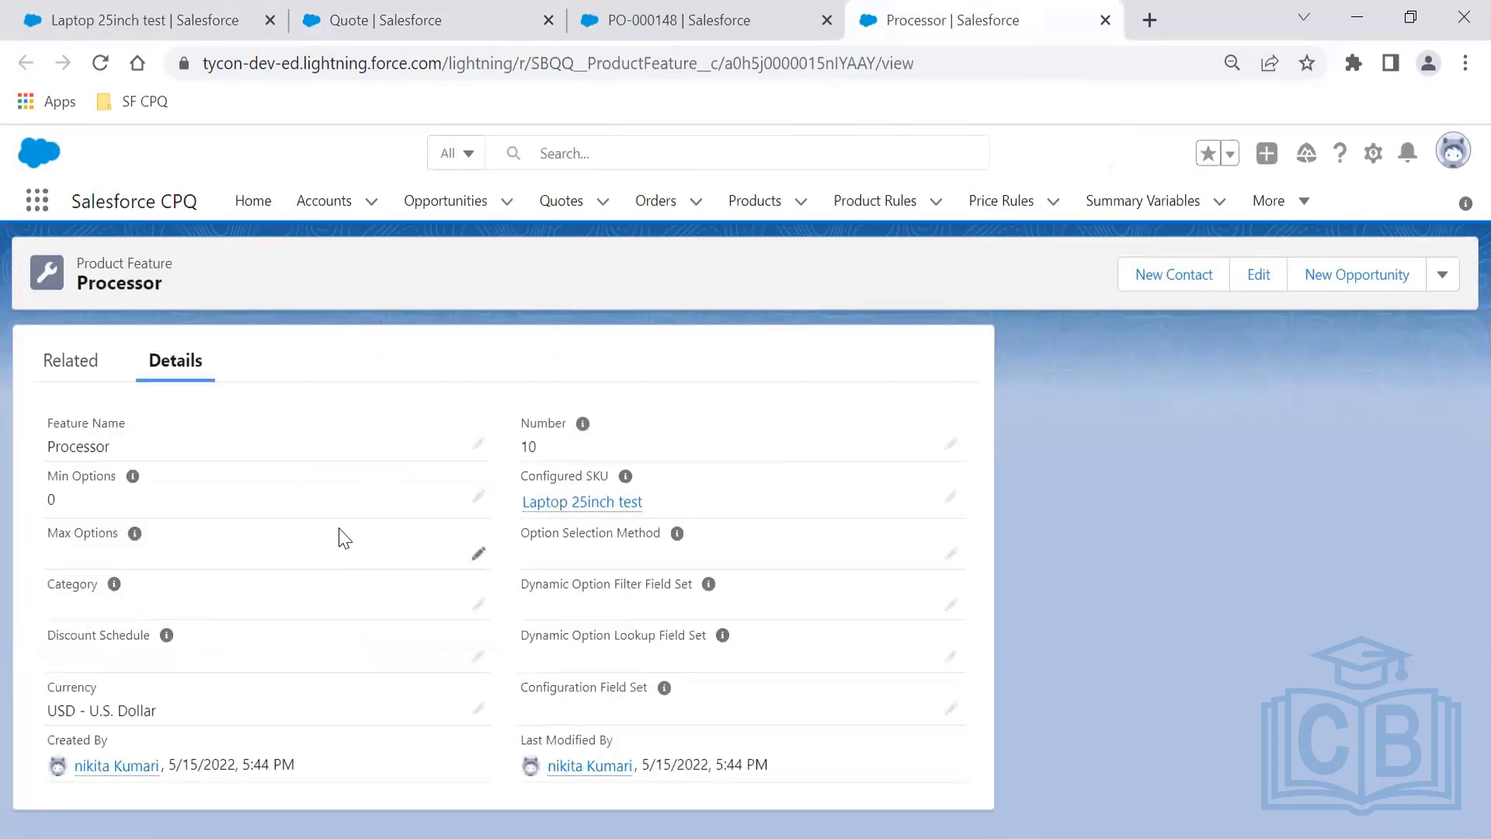
click(478, 498)
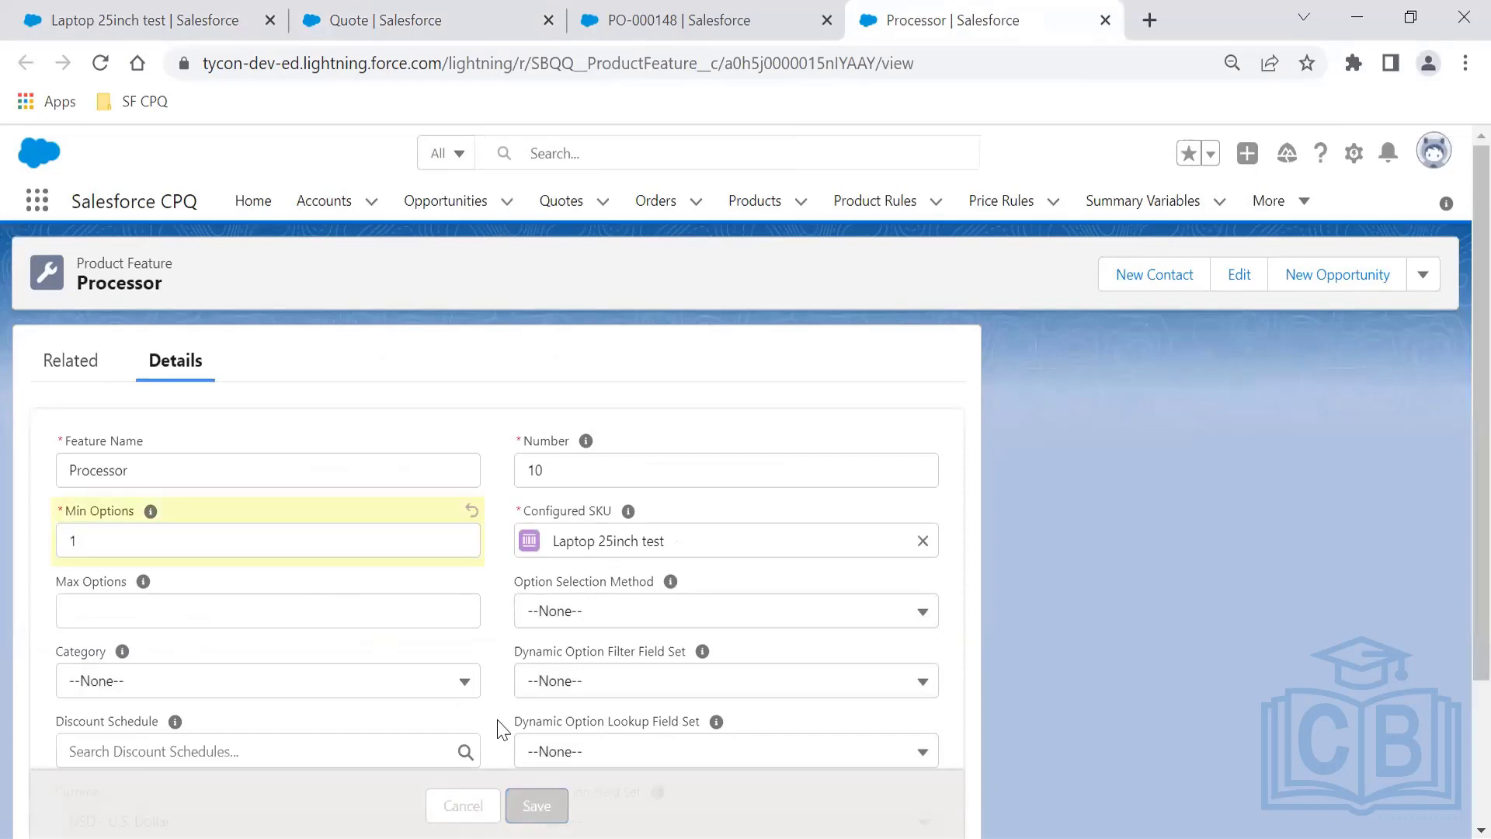
- Cancel the laptop configuration on the quote and leave its line editor without saving
click(466, 20)
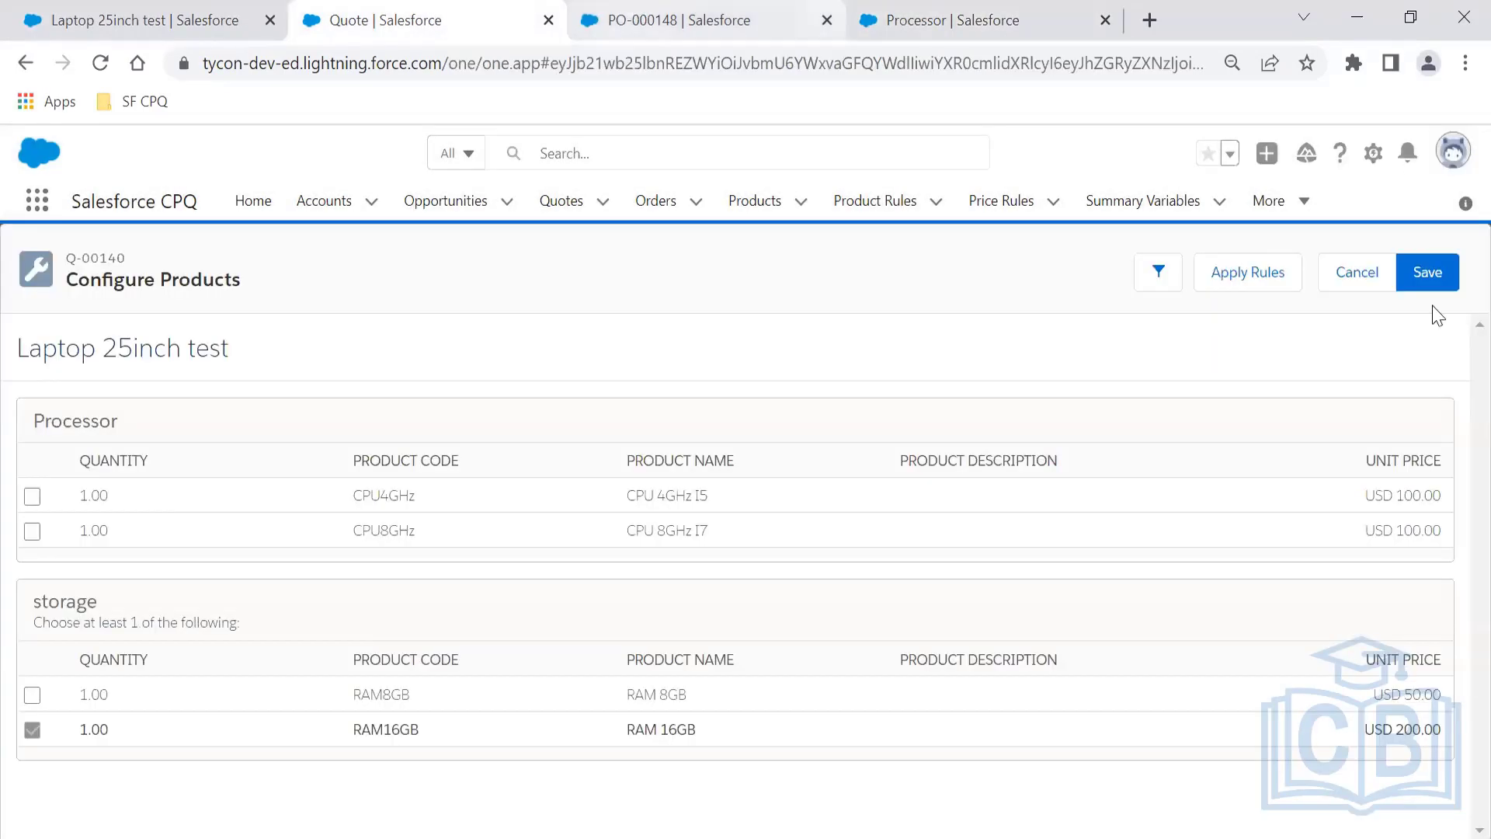
click(1349, 273)
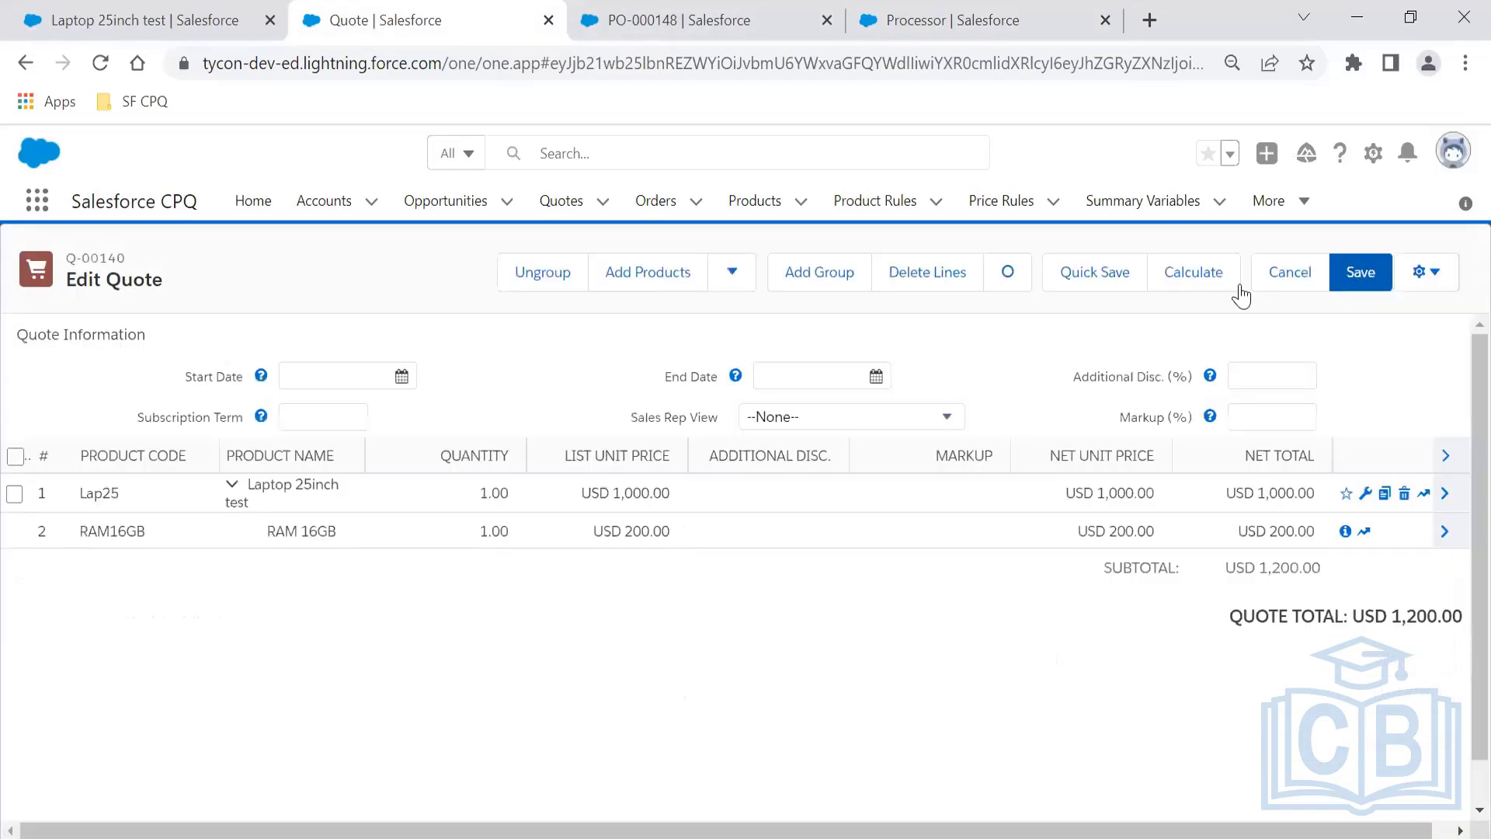
click(1293, 289)
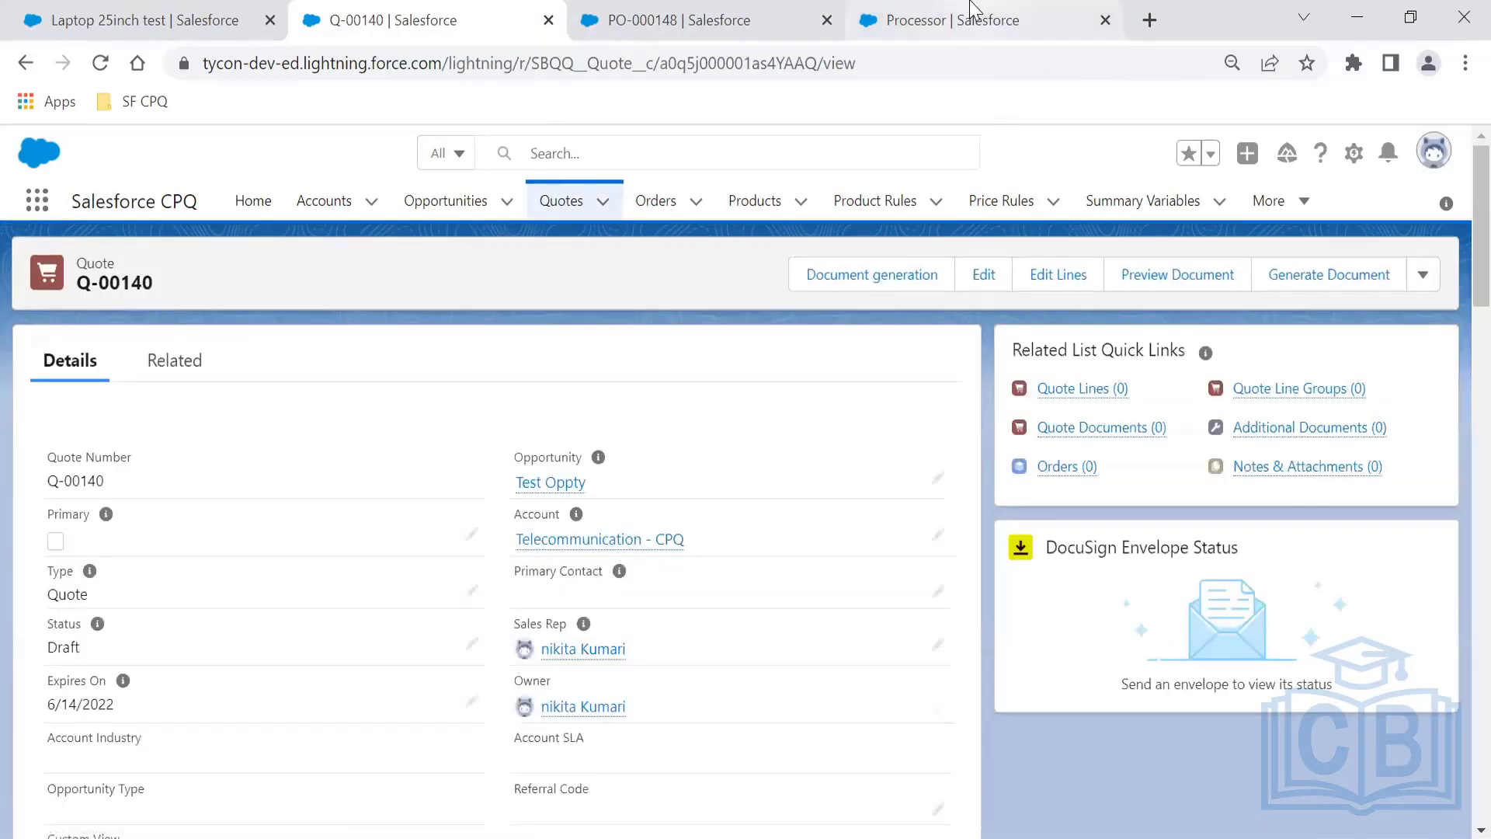
- Reopen the quote's line editor, search the products for "laptop" and add Laptop 25inch test to the quote
click(1048, 286)
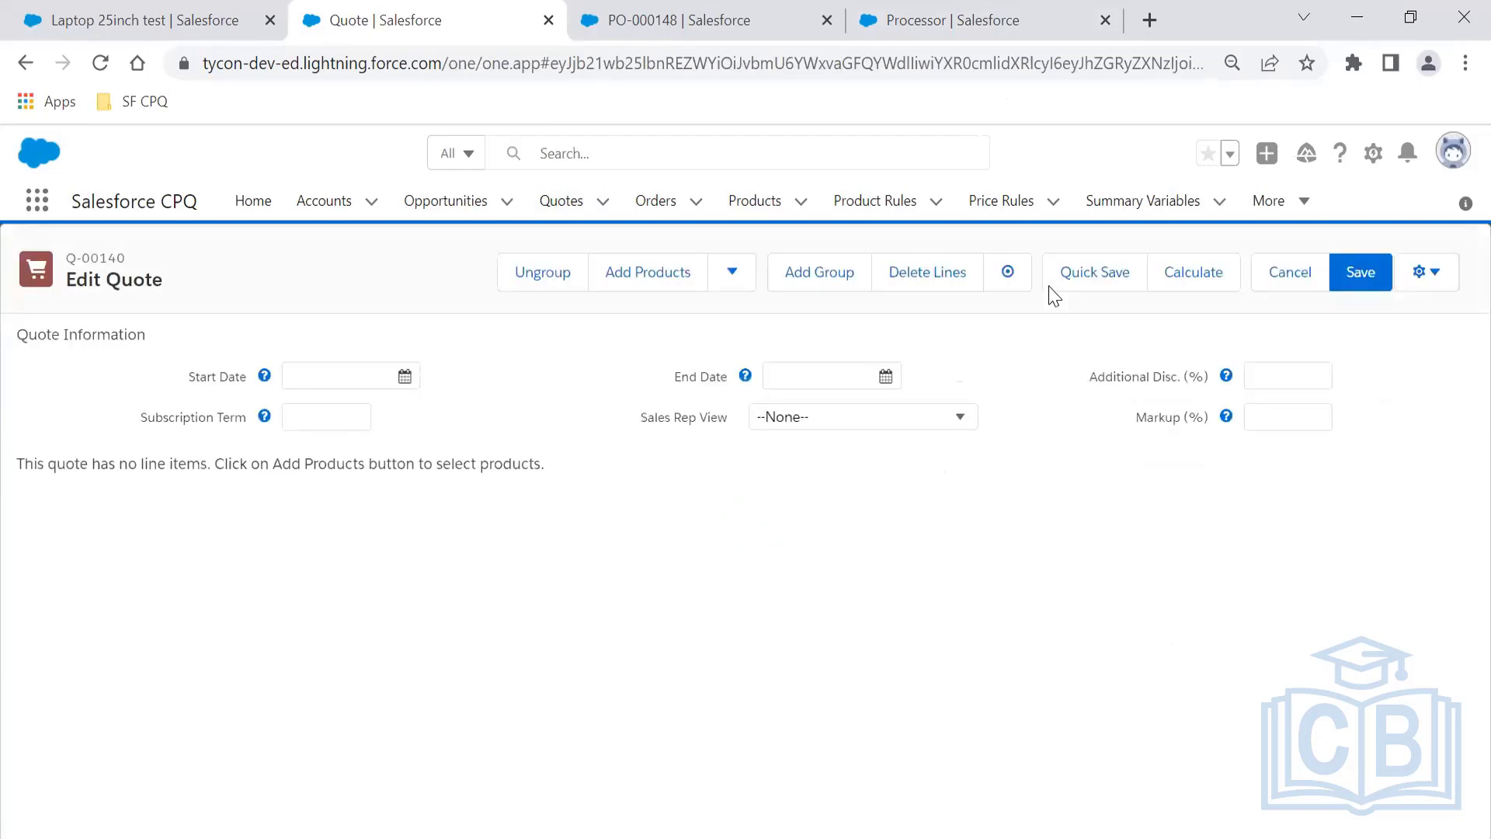
click(625, 275)
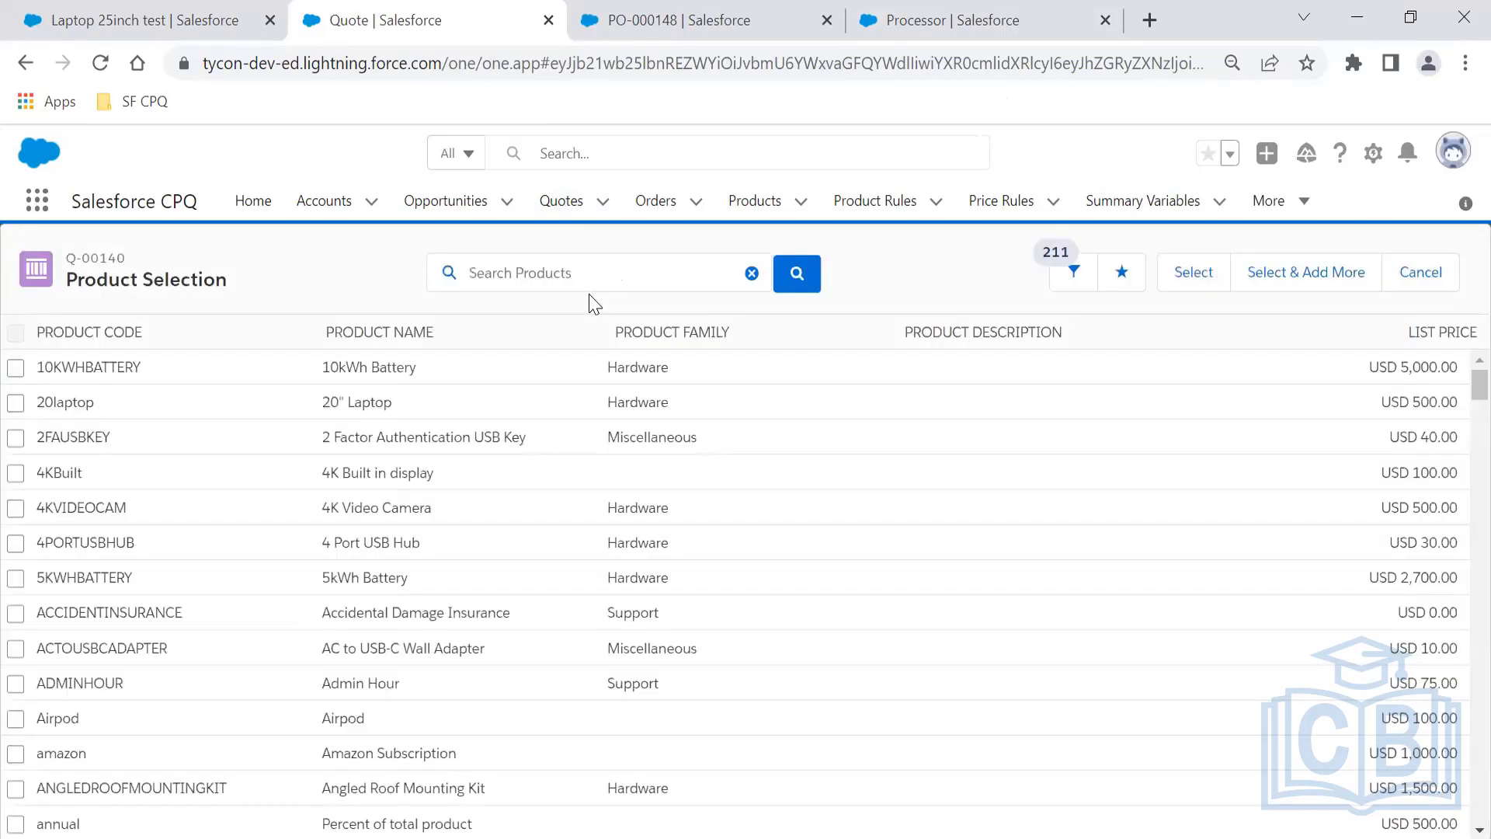
click(569, 259)
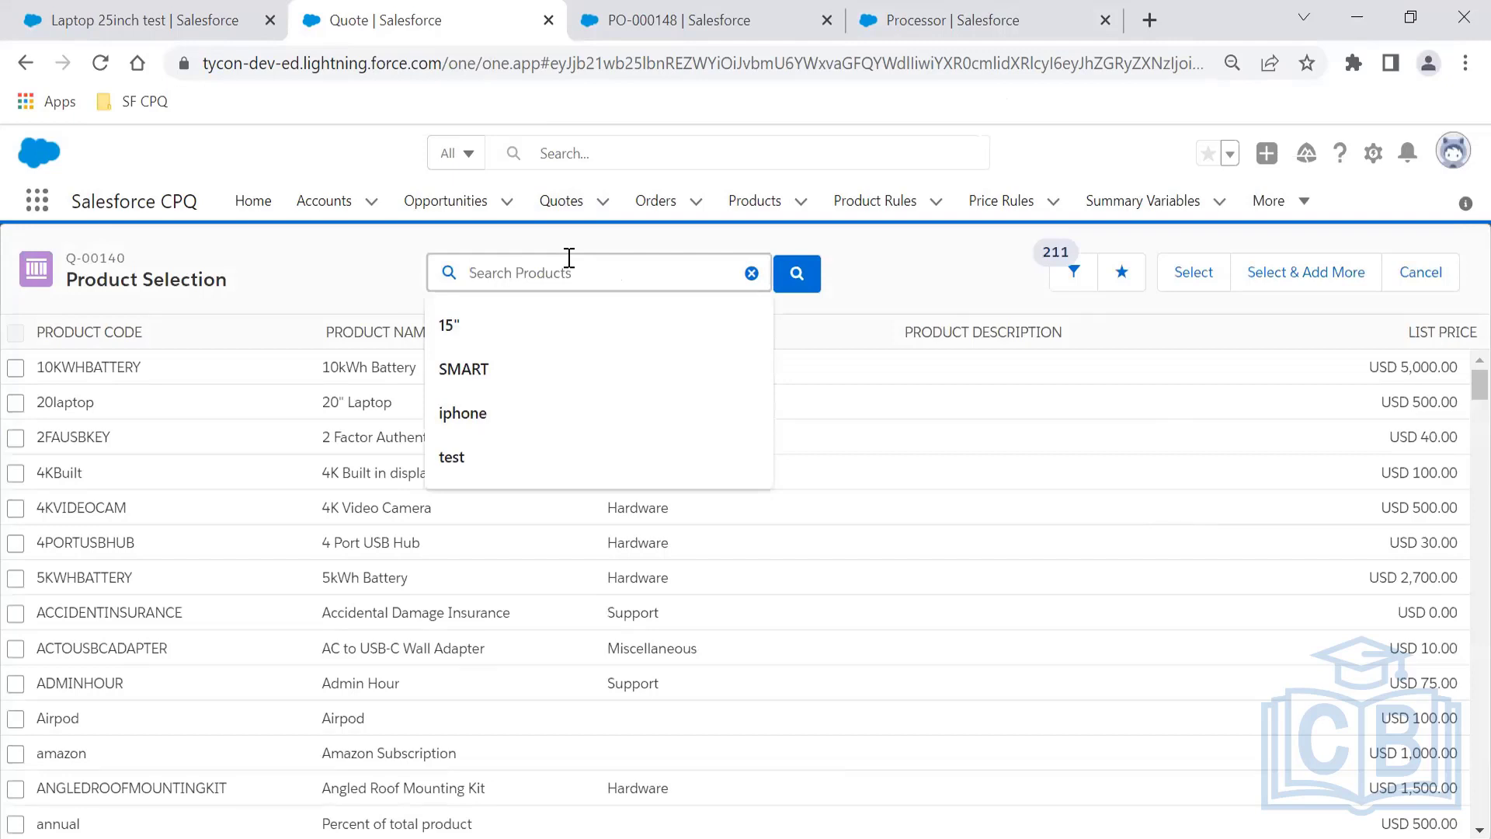
text(laptop)
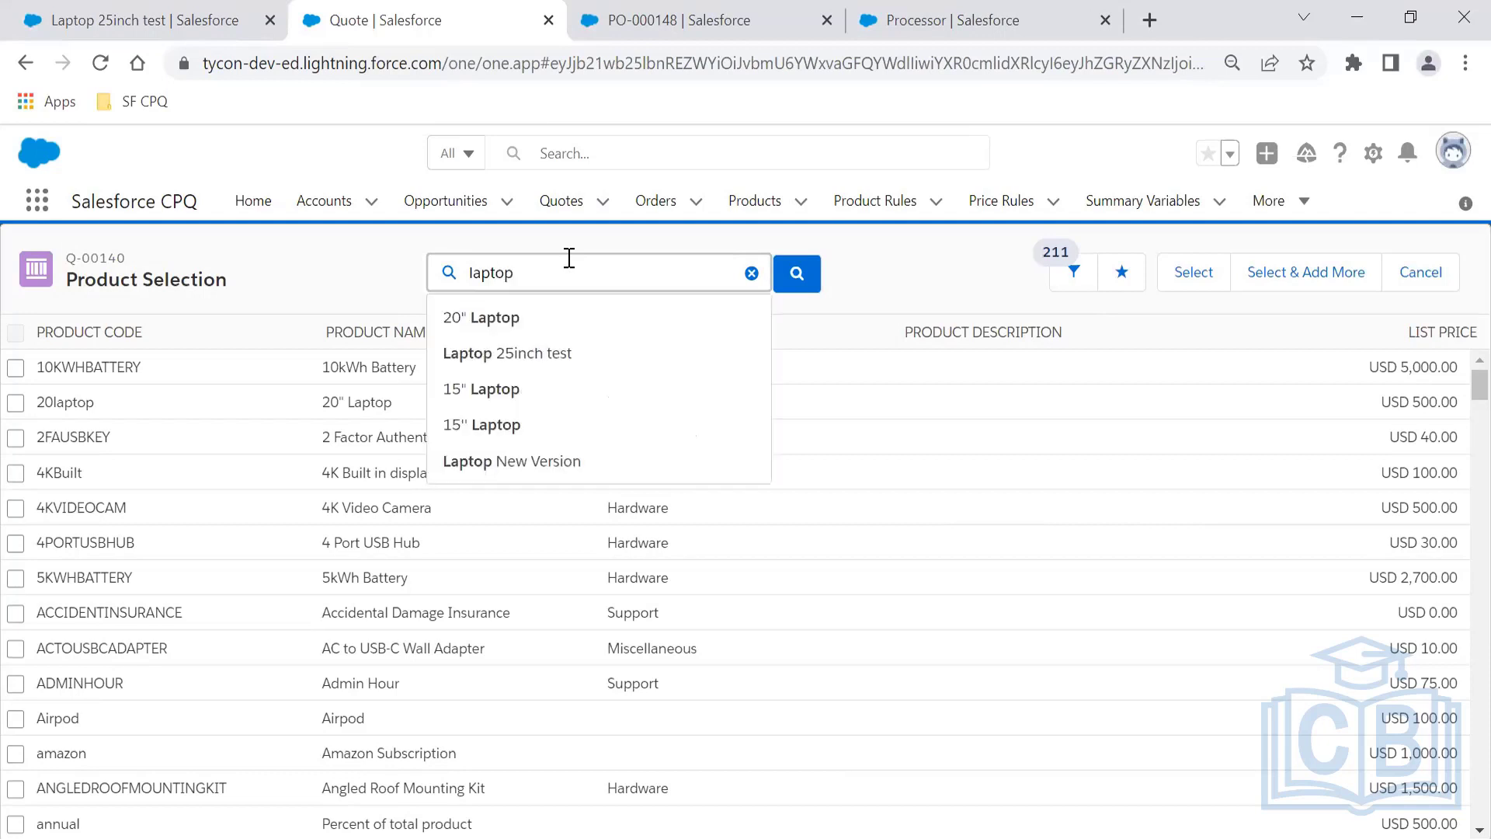
key(Return)
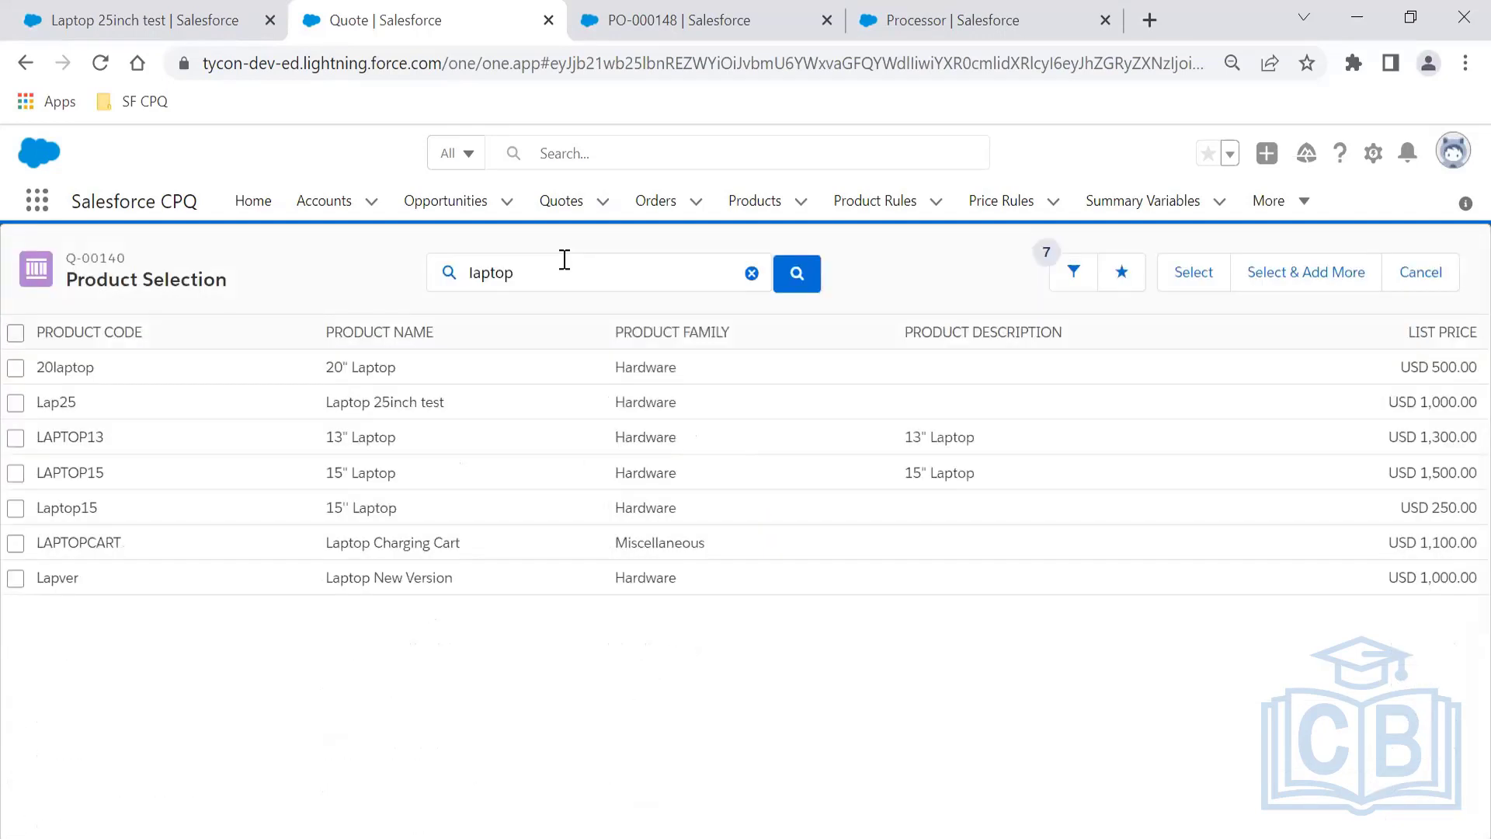
click(15, 402)
click(1202, 274)
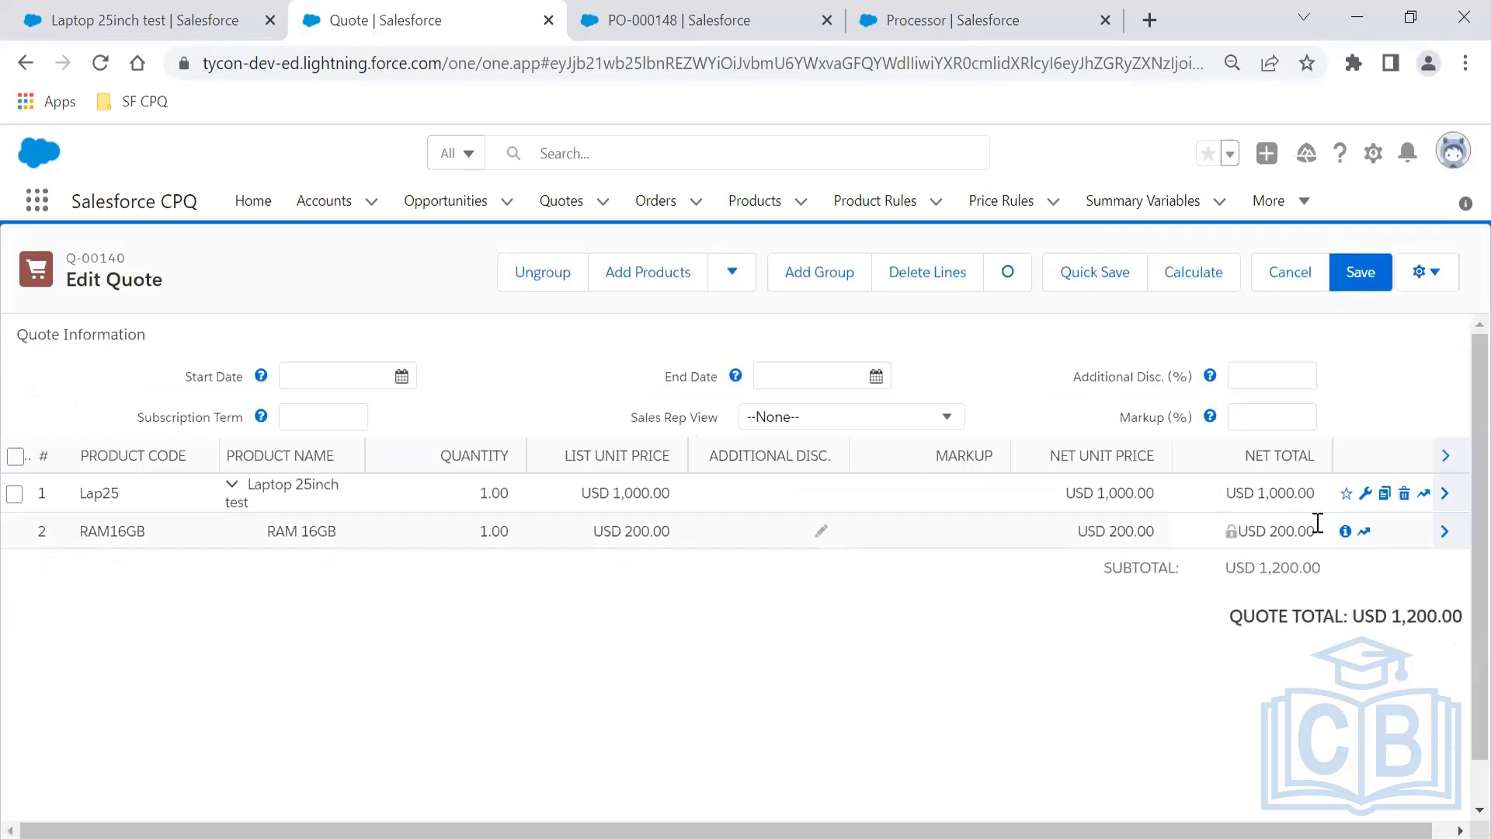
- Reopen the configuration of Laptop 25inch test and try to save it with no Processor option selected
click(1366, 494)
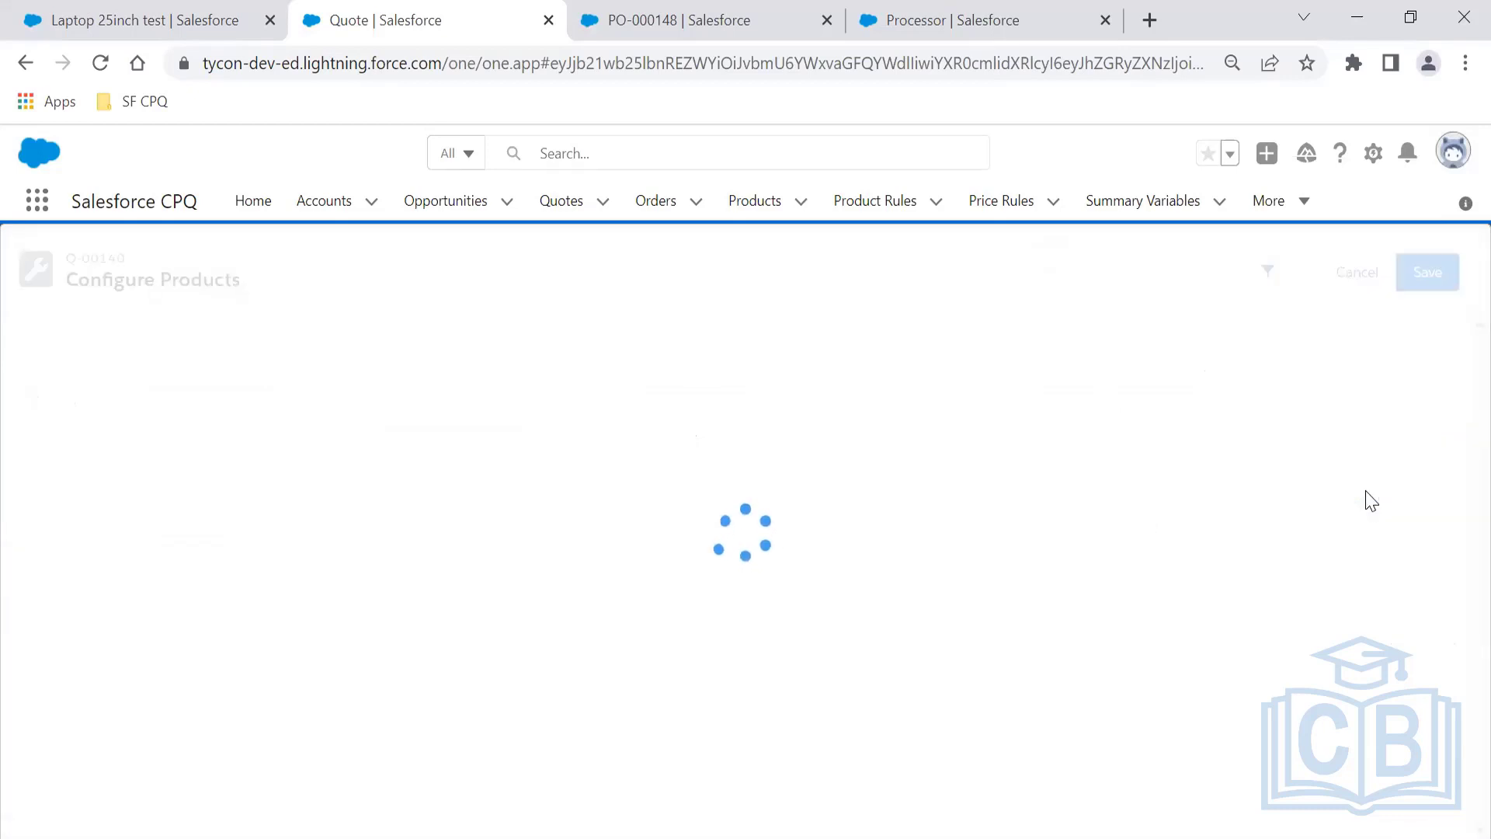
drag(34, 441, 240, 438)
click(256, 448)
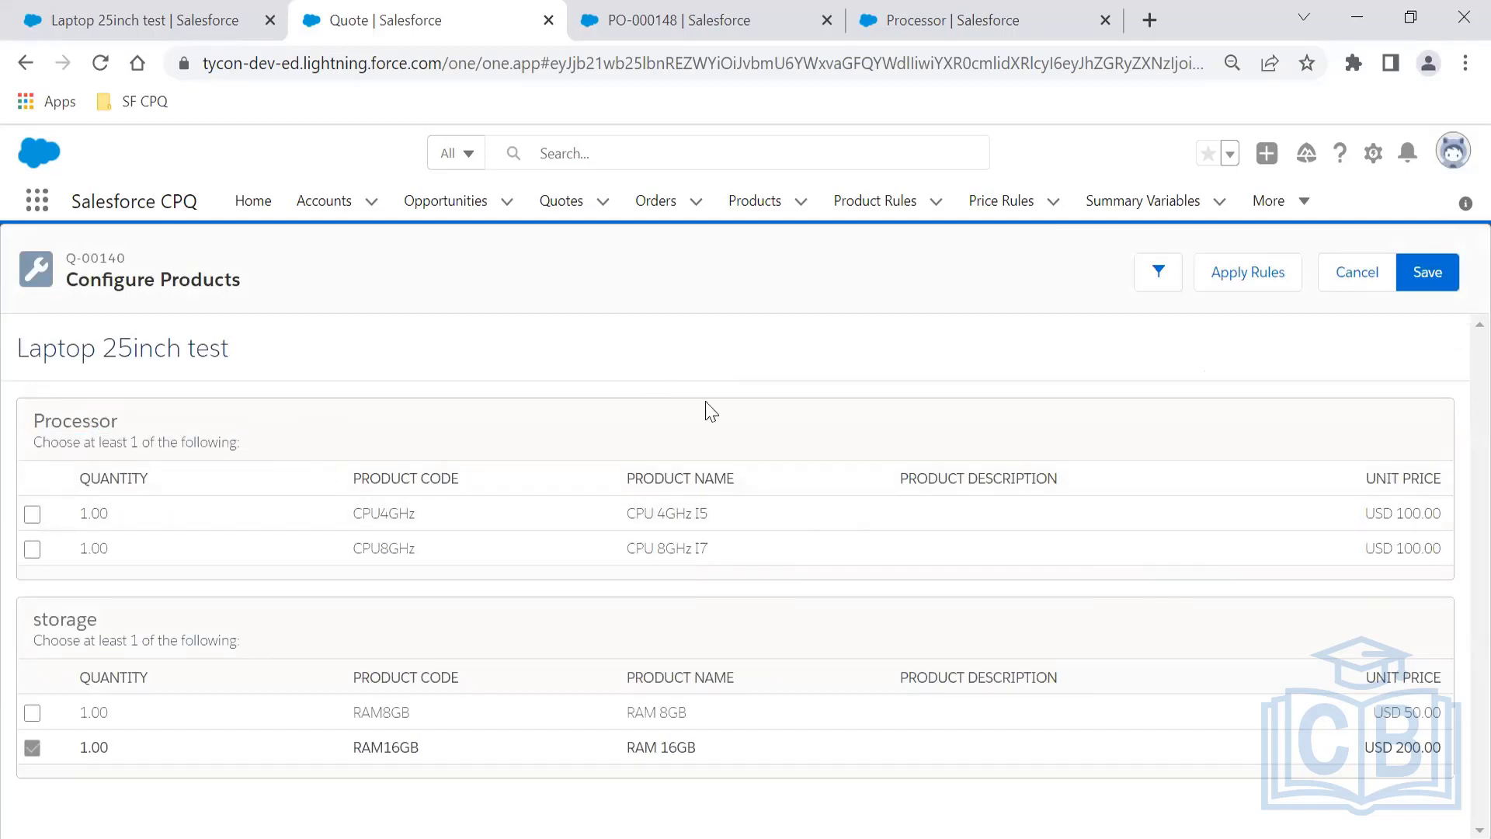
click(1434, 286)
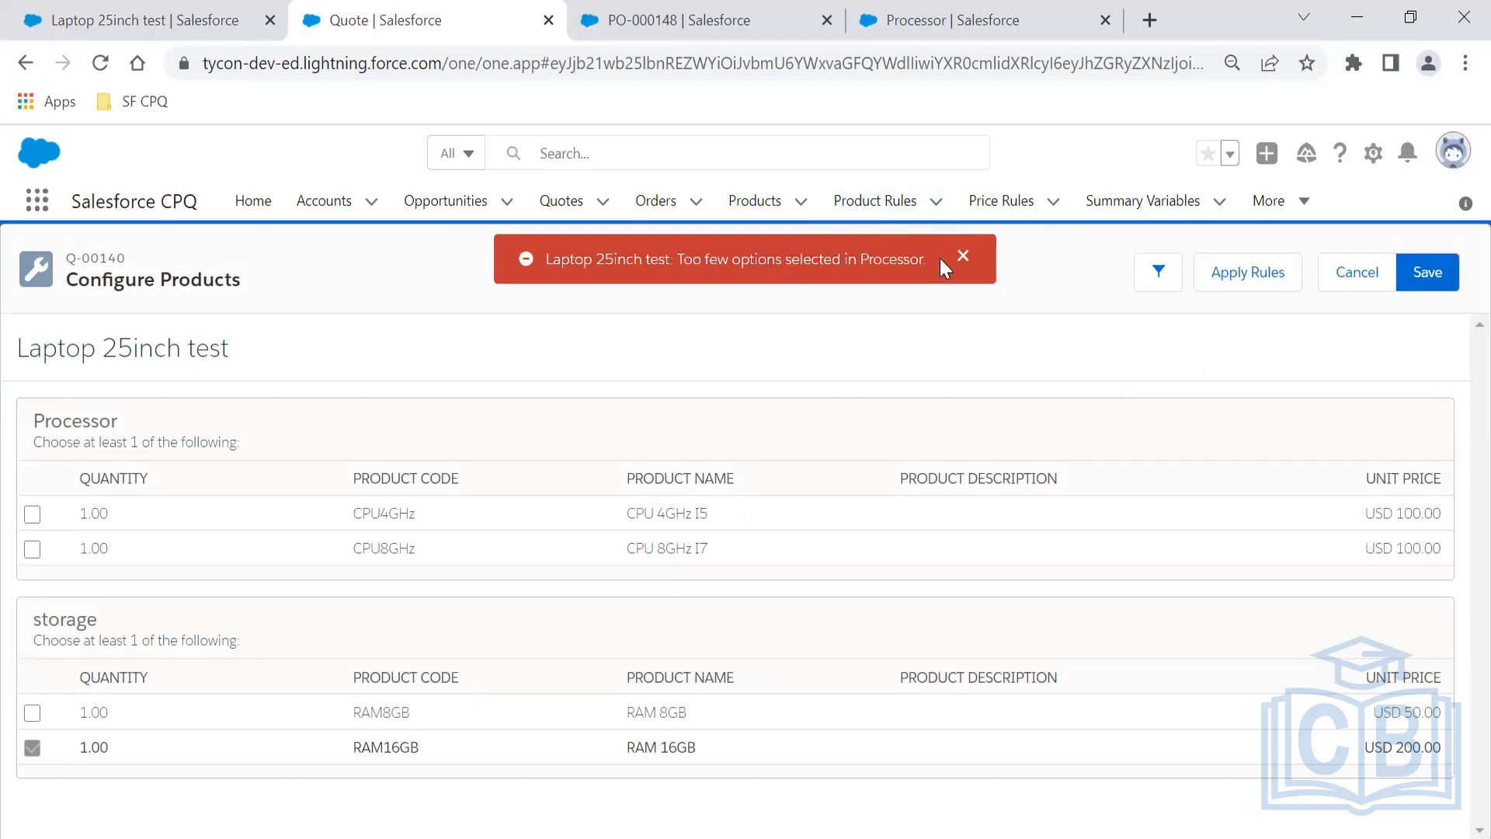
- Select the CPU 4GHz I5 option under Processor, dismiss the error and save the configuration
click(31, 515)
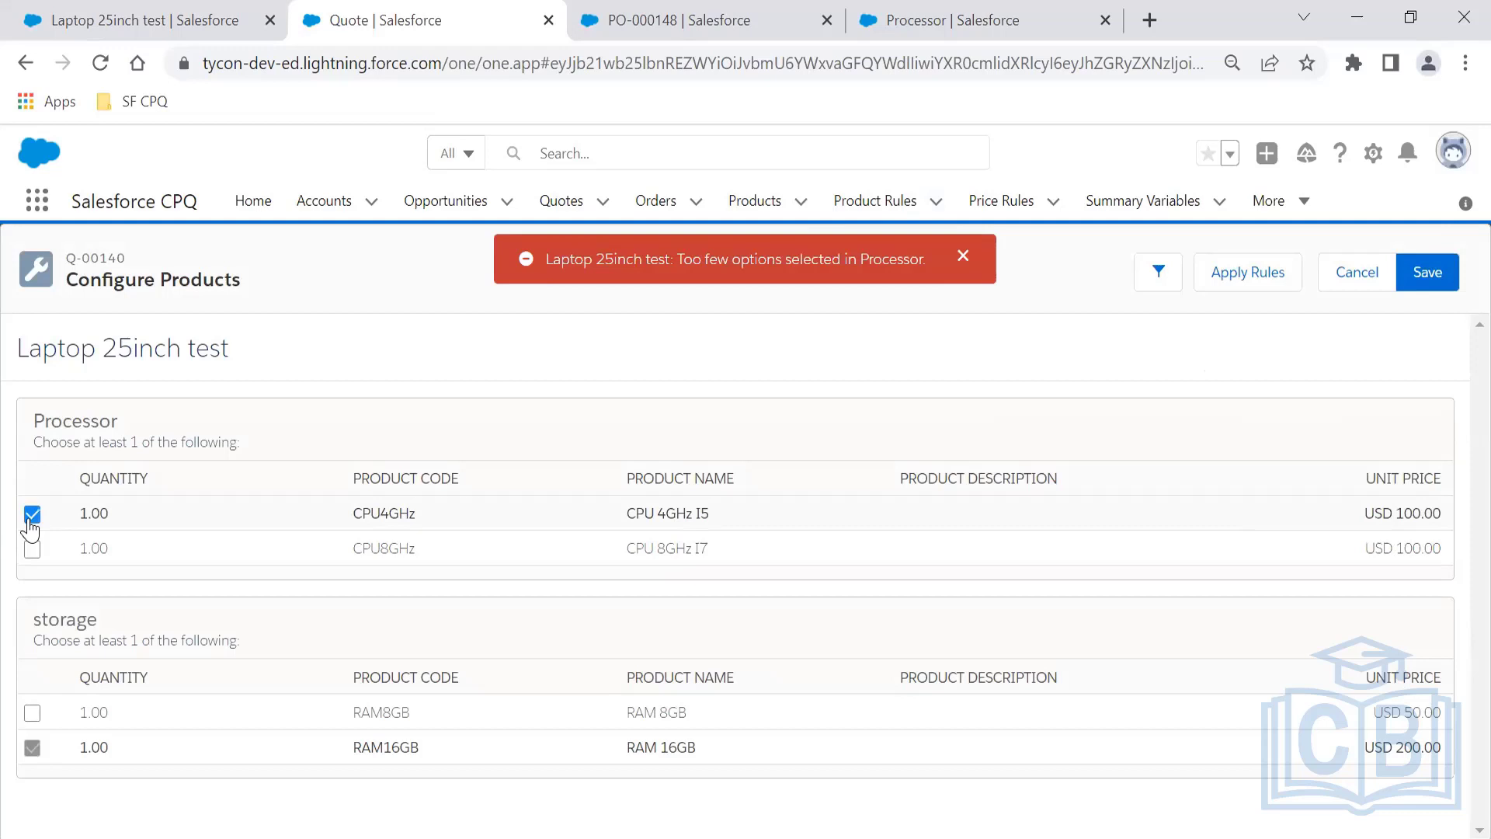
click(961, 264)
click(1423, 274)
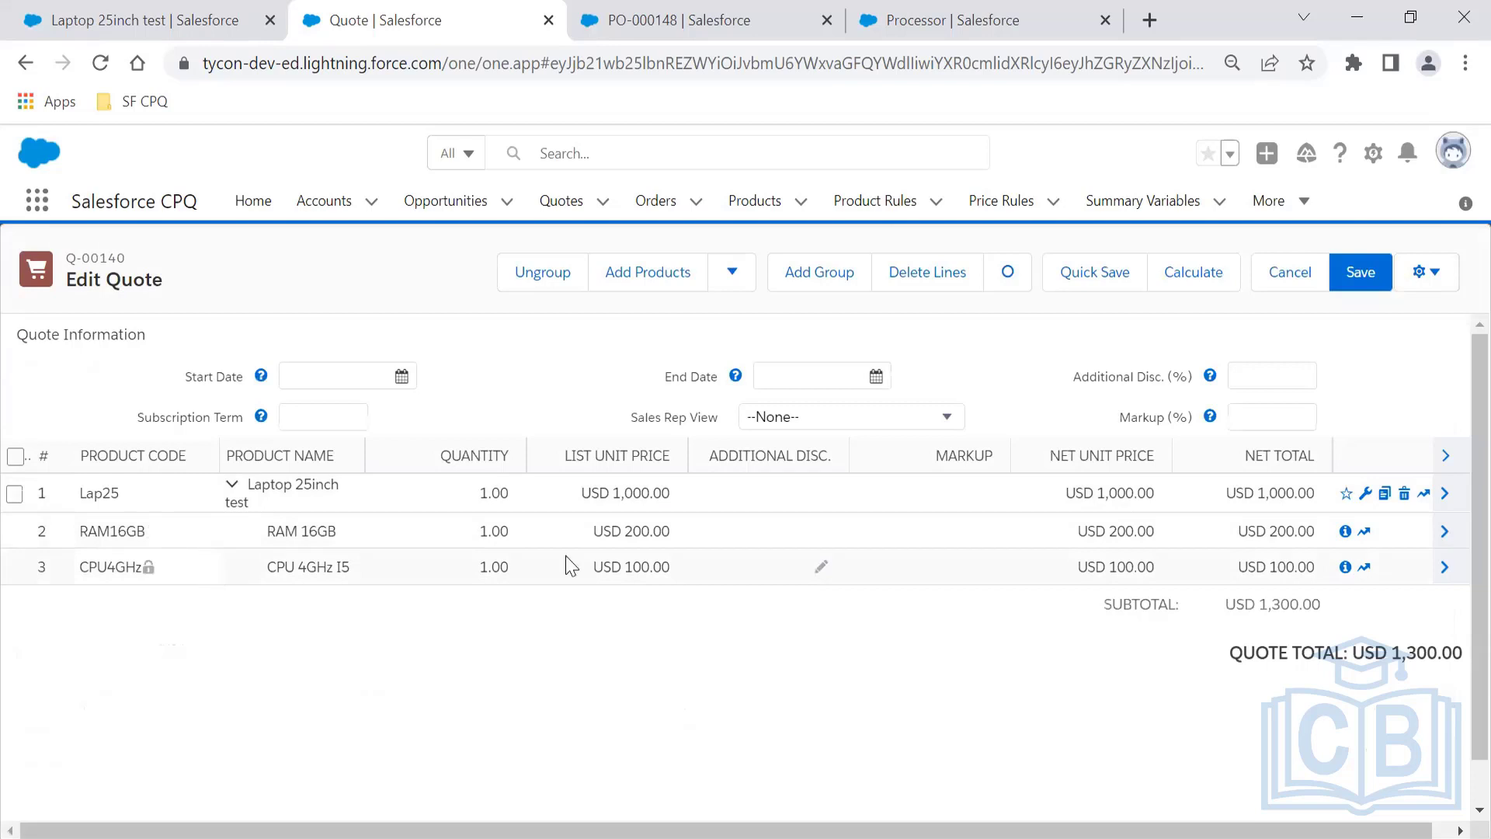
- Reopen the configuration of Laptop 25inch test from the quote line and check the storage feature's minimum selection requirement
click(1365, 494)
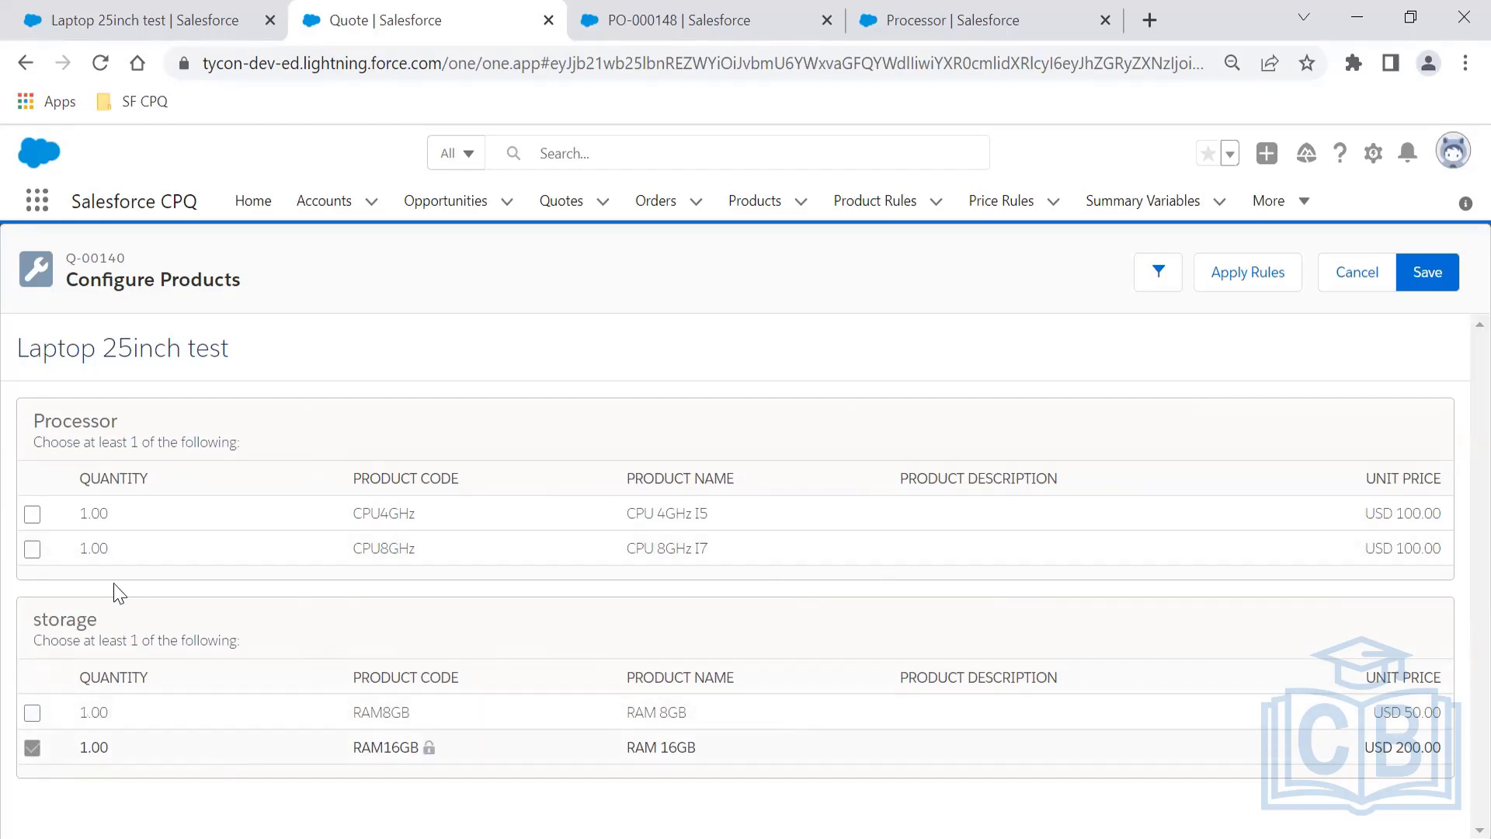
drag(36, 648, 243, 642)
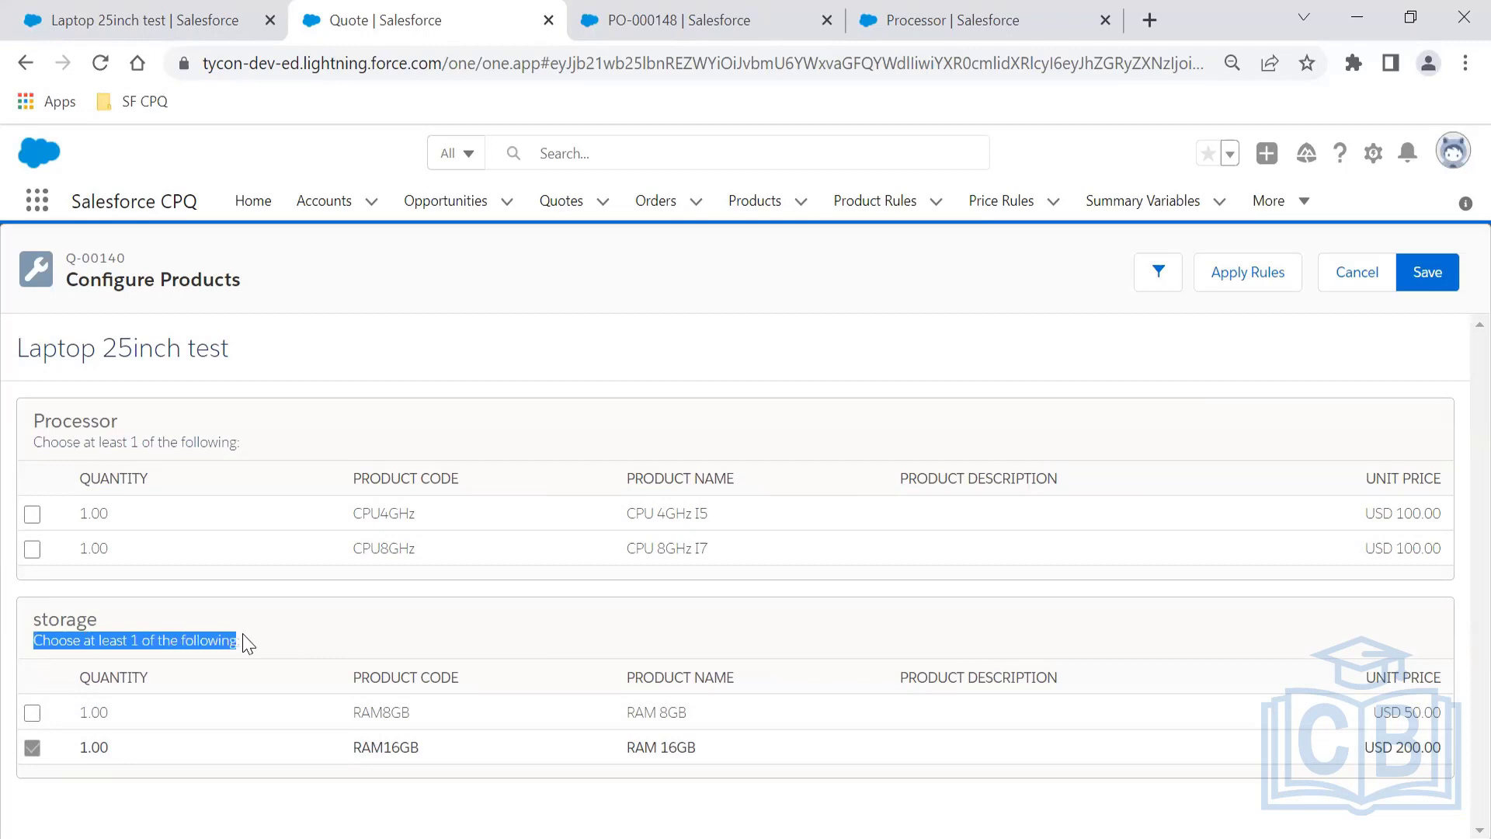
click(264, 643)
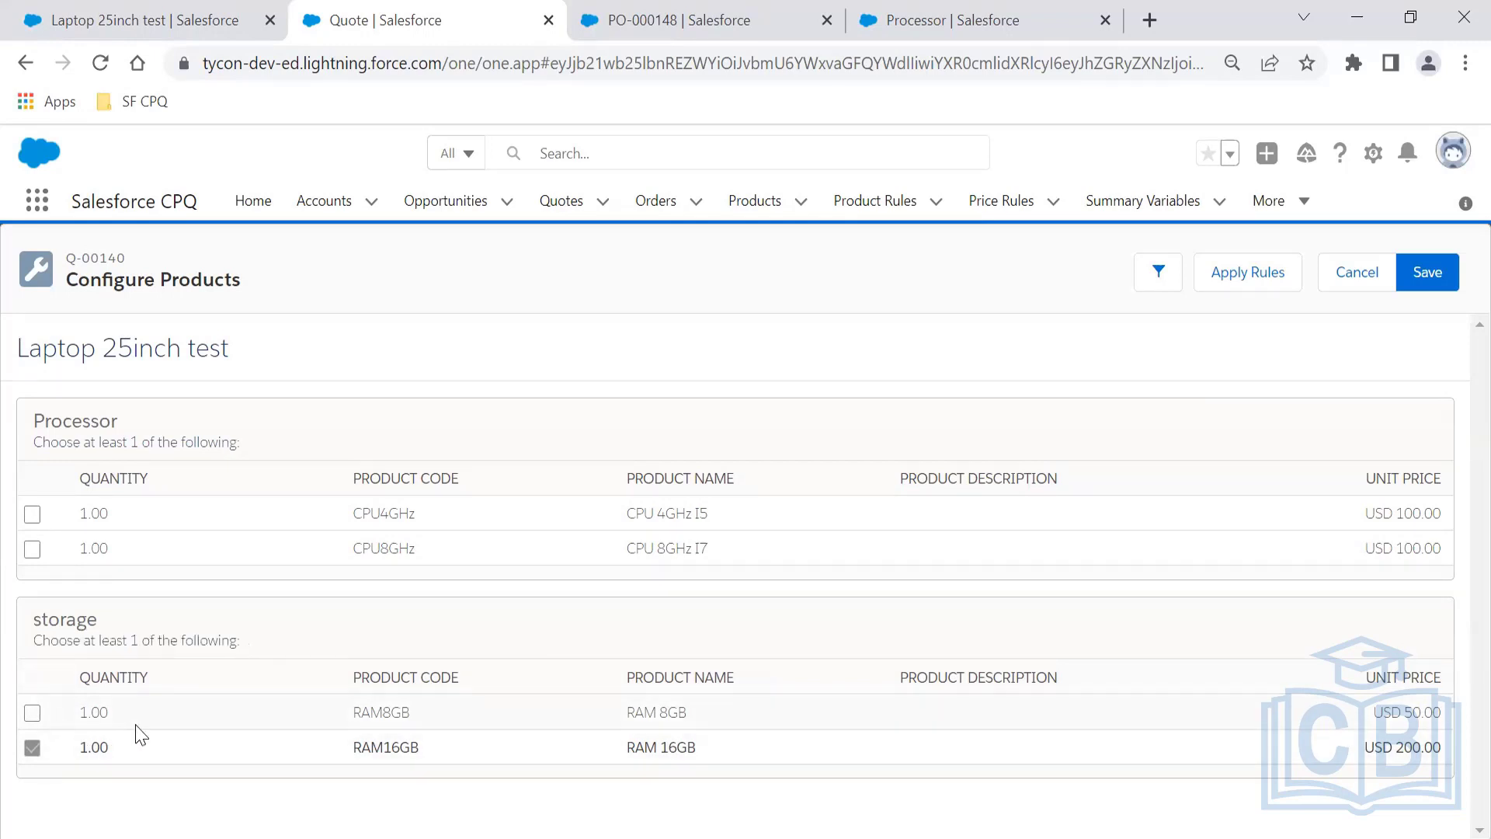
- Open the RAM 8GB product option of Laptop 25inch test and check its minimum and maximum quantity settings
click(948, 10)
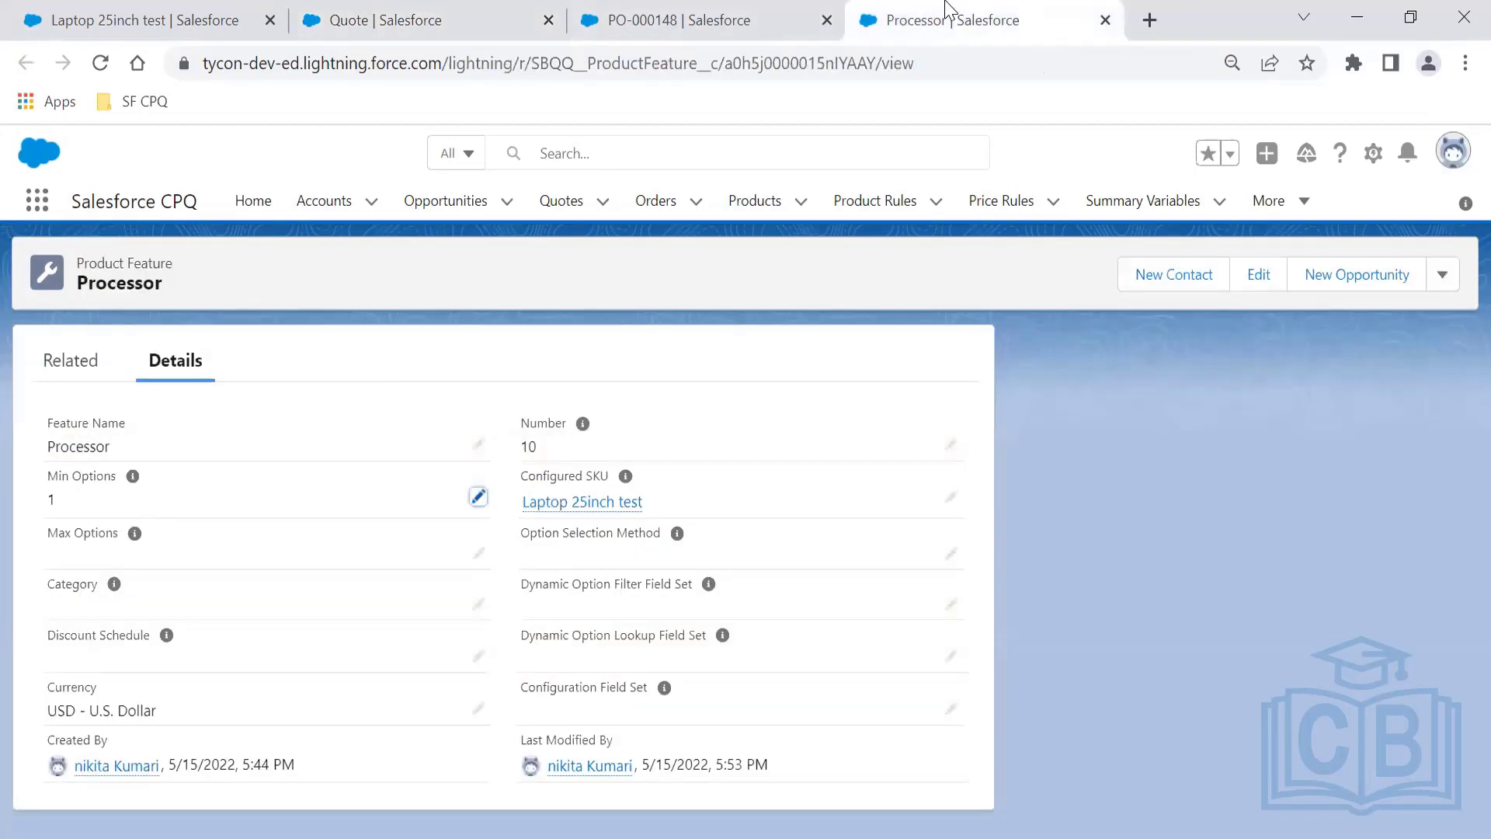
click(78, 11)
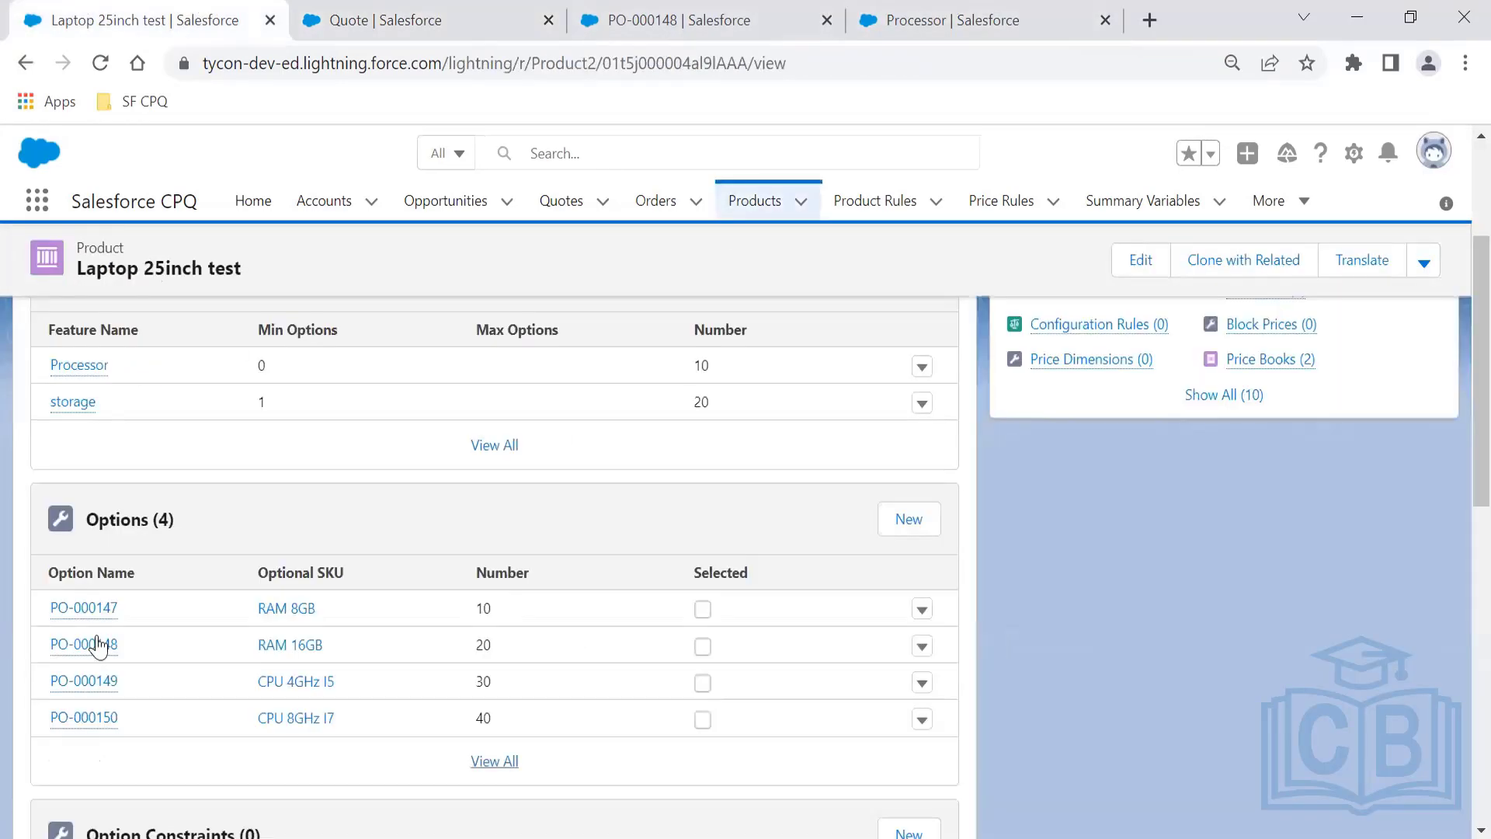
ctrl+click(83, 607)
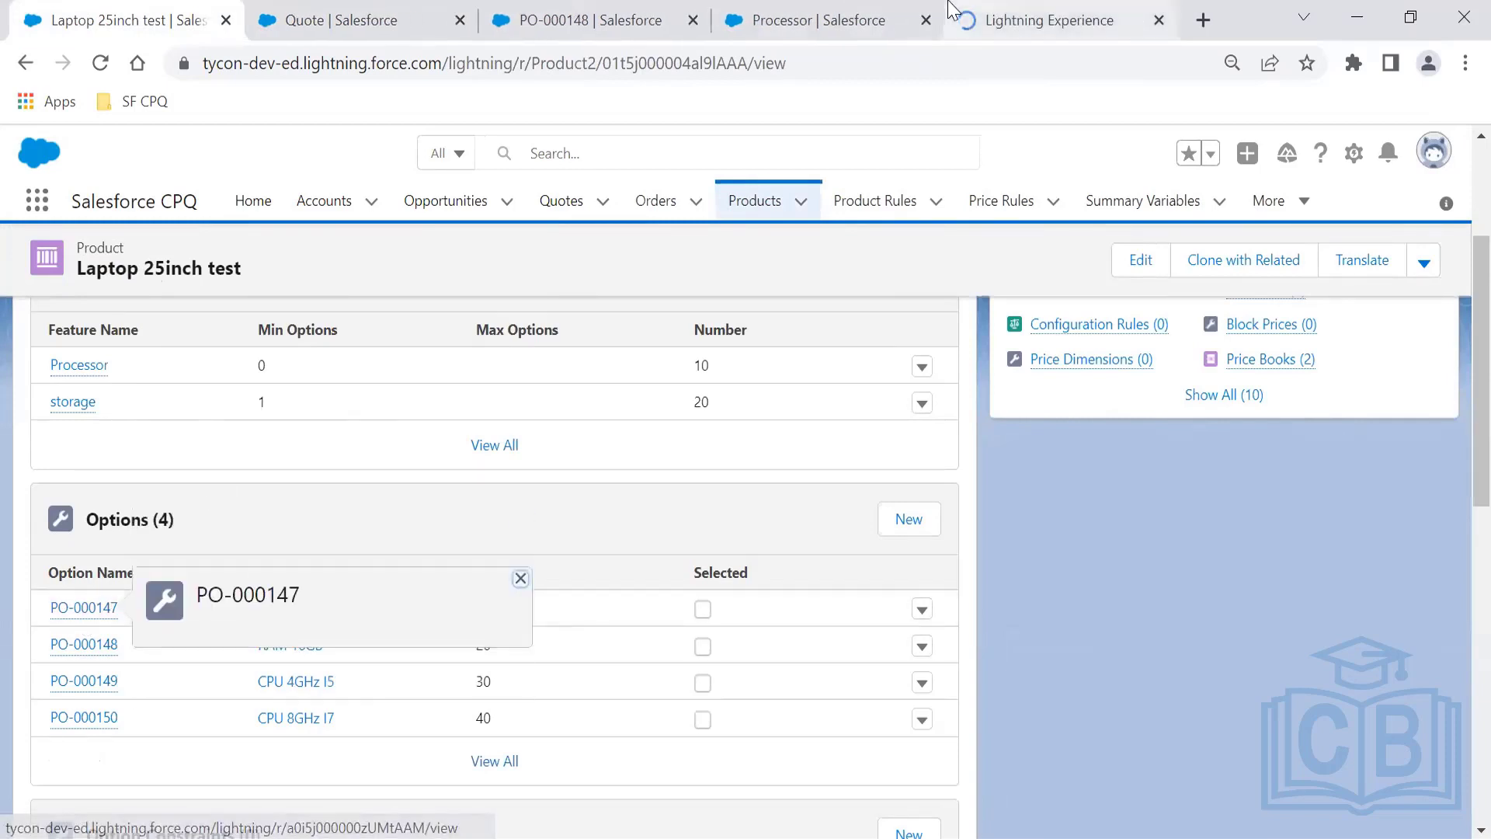
click(1078, 10)
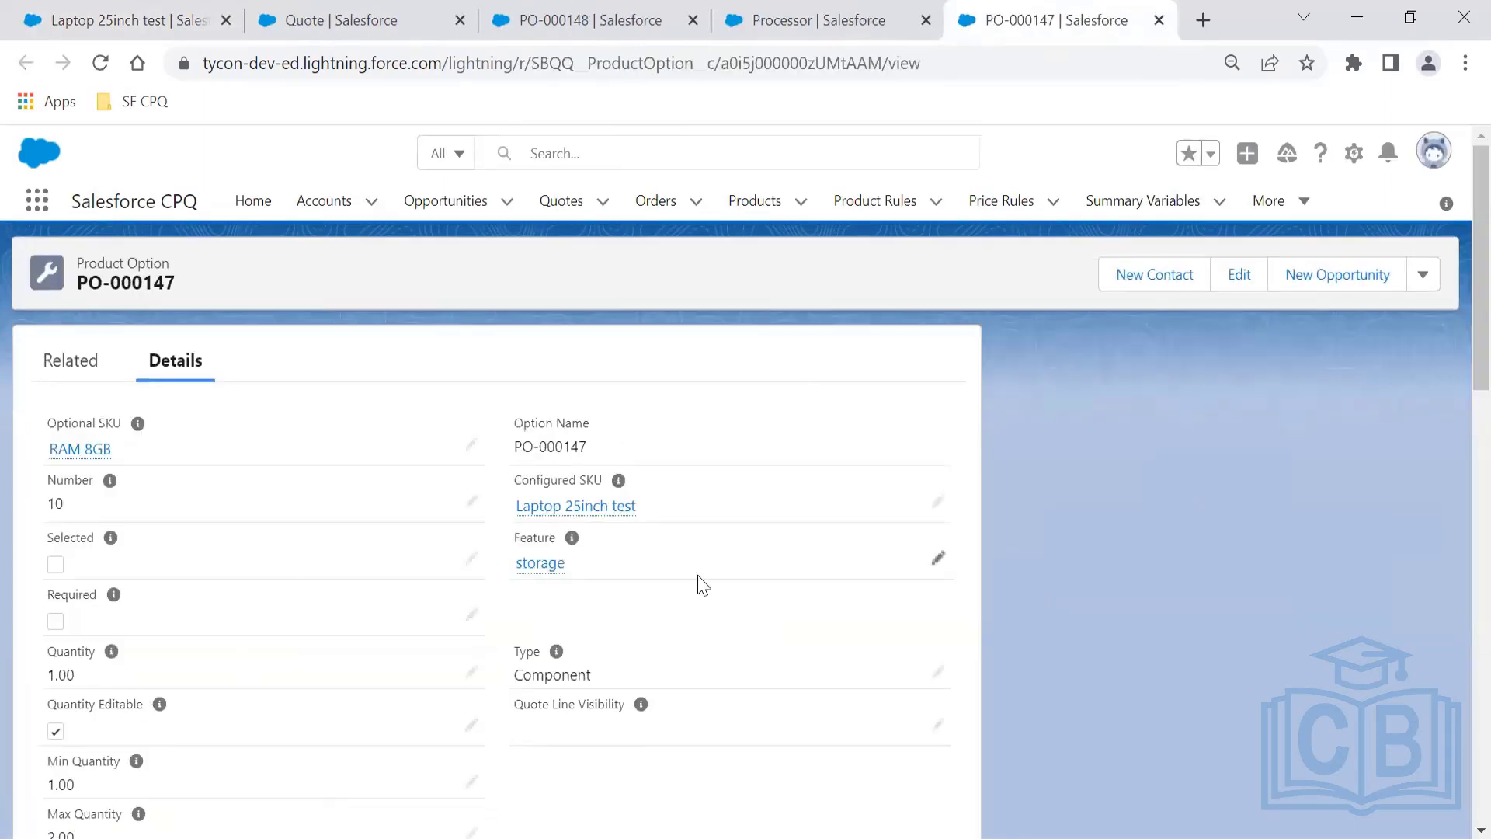
scroll(1459, 299, down, 2)
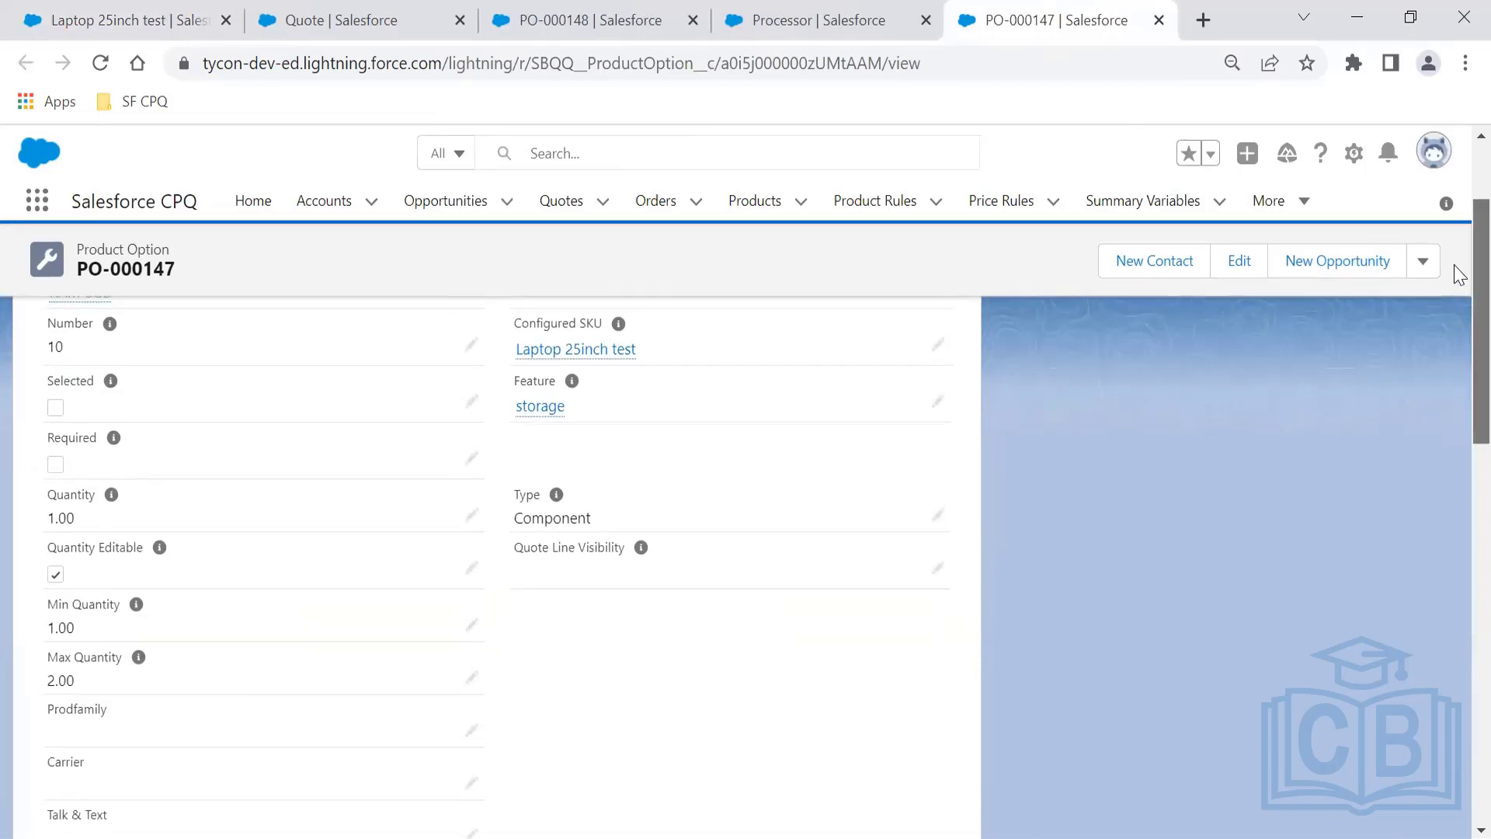
scroll(1455, 280, up, 1)
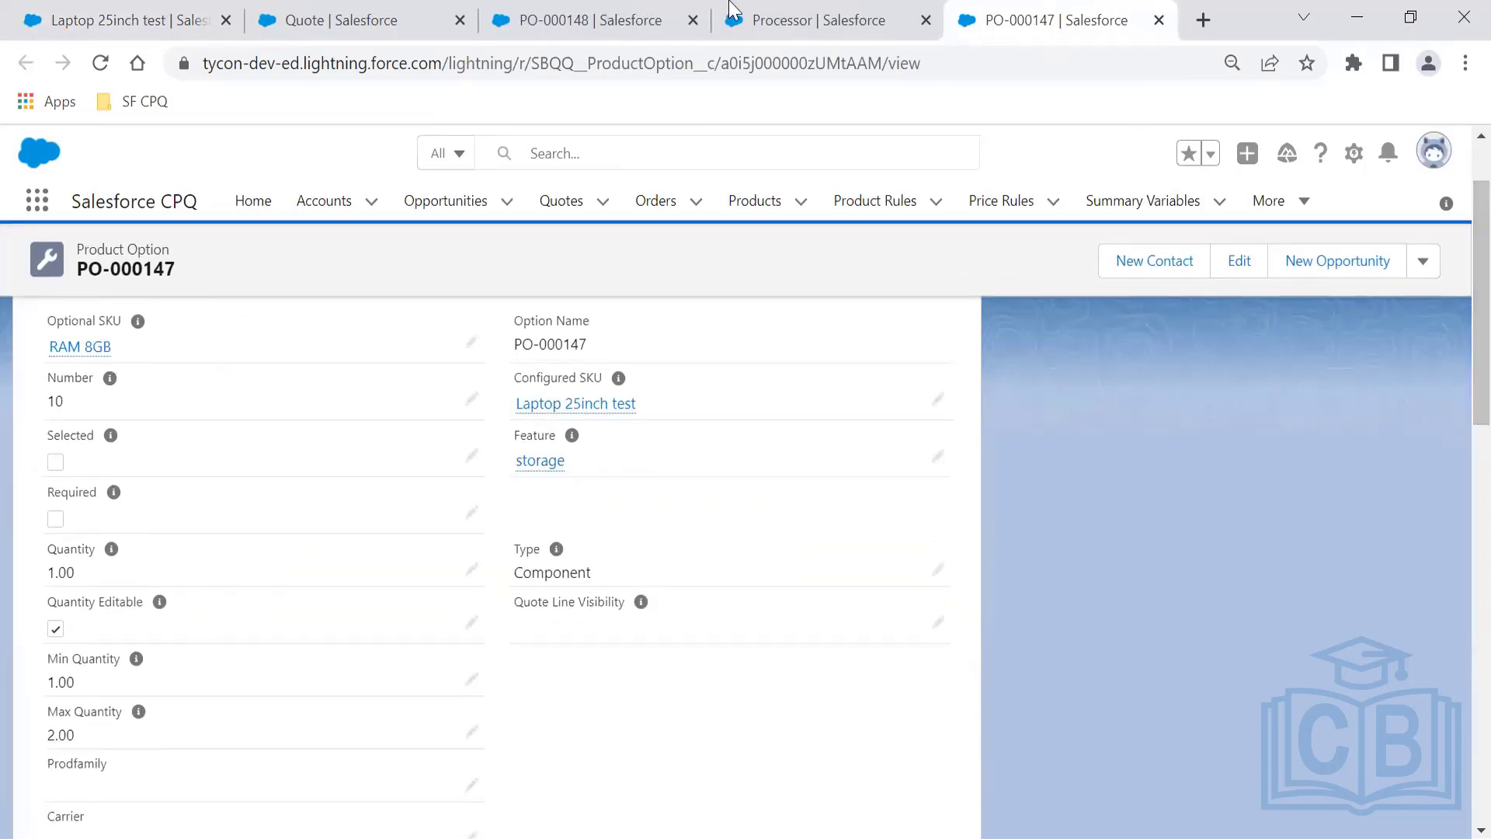
- In the quote's laptop configuration, select RAM 8GB under storage, set its quantity to 4 and try to save without a Processor option
click(333, 17)
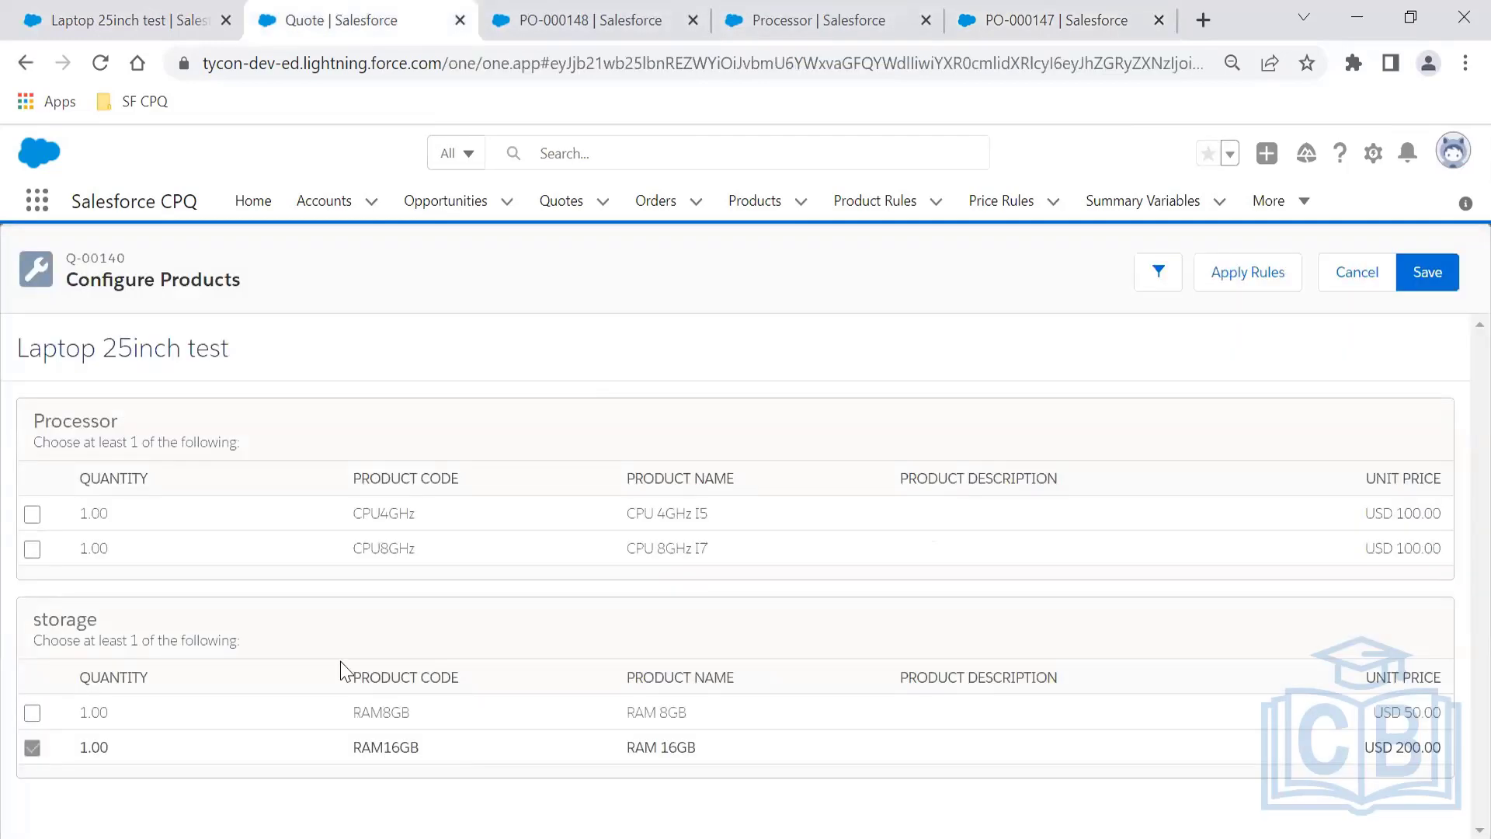
click(31, 719)
double_click(120, 706)
text(4)
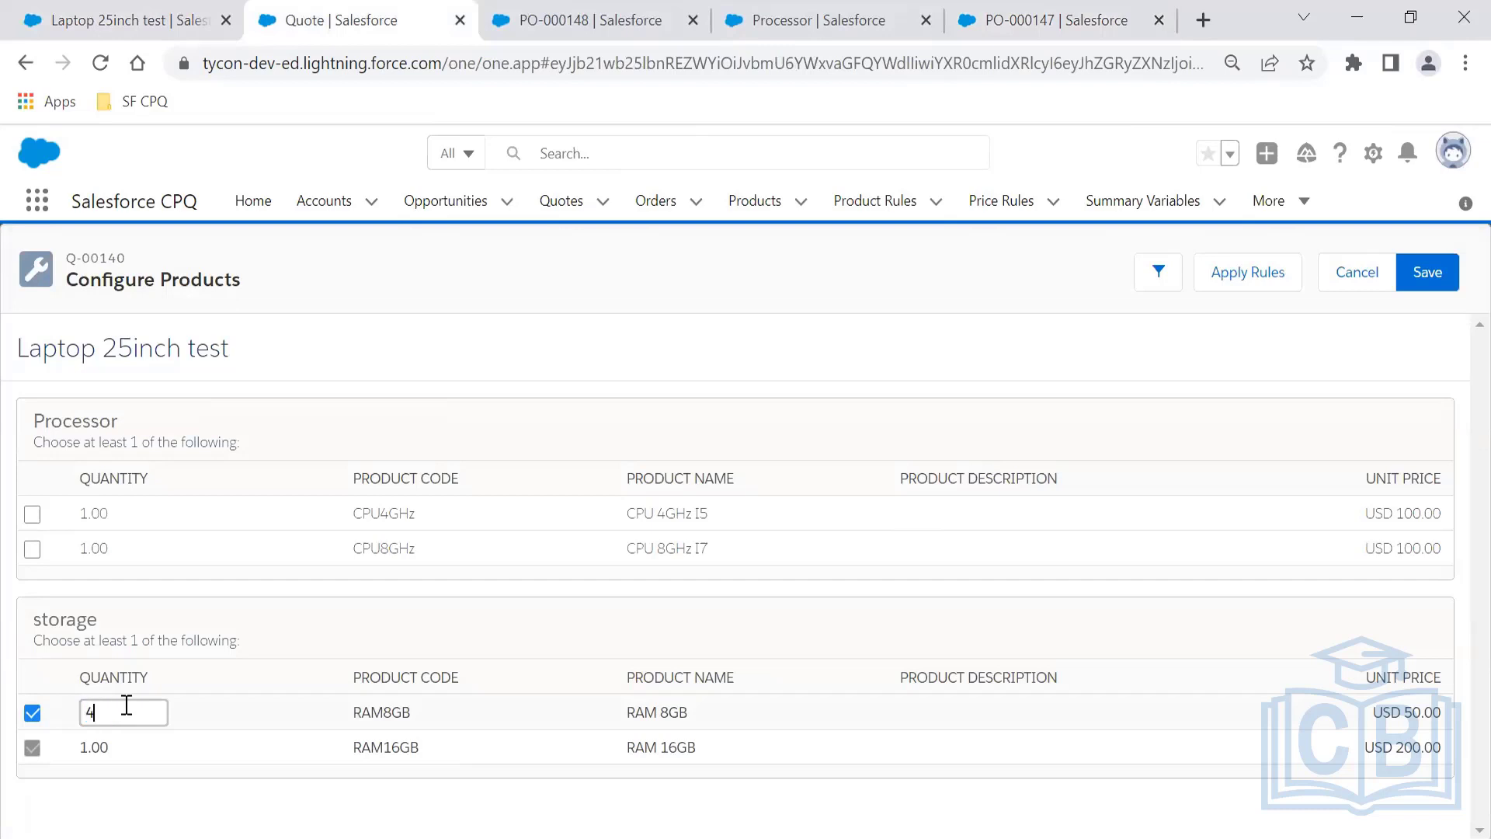
click(240, 697)
click(1445, 272)
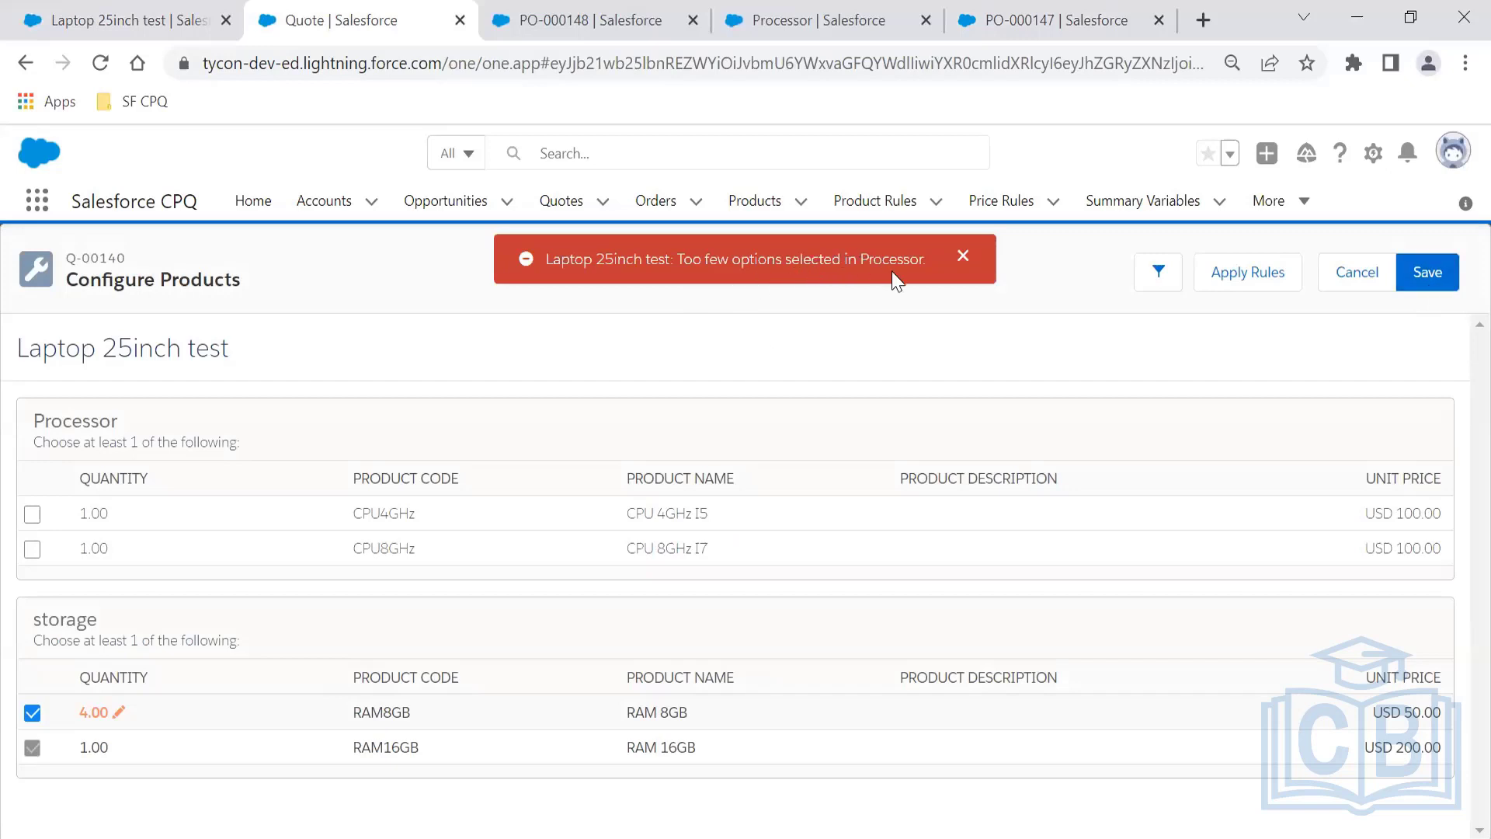
- Select CPU 4GHz I5 under Processor, dismiss the error and save the laptop configuration
click(32, 514)
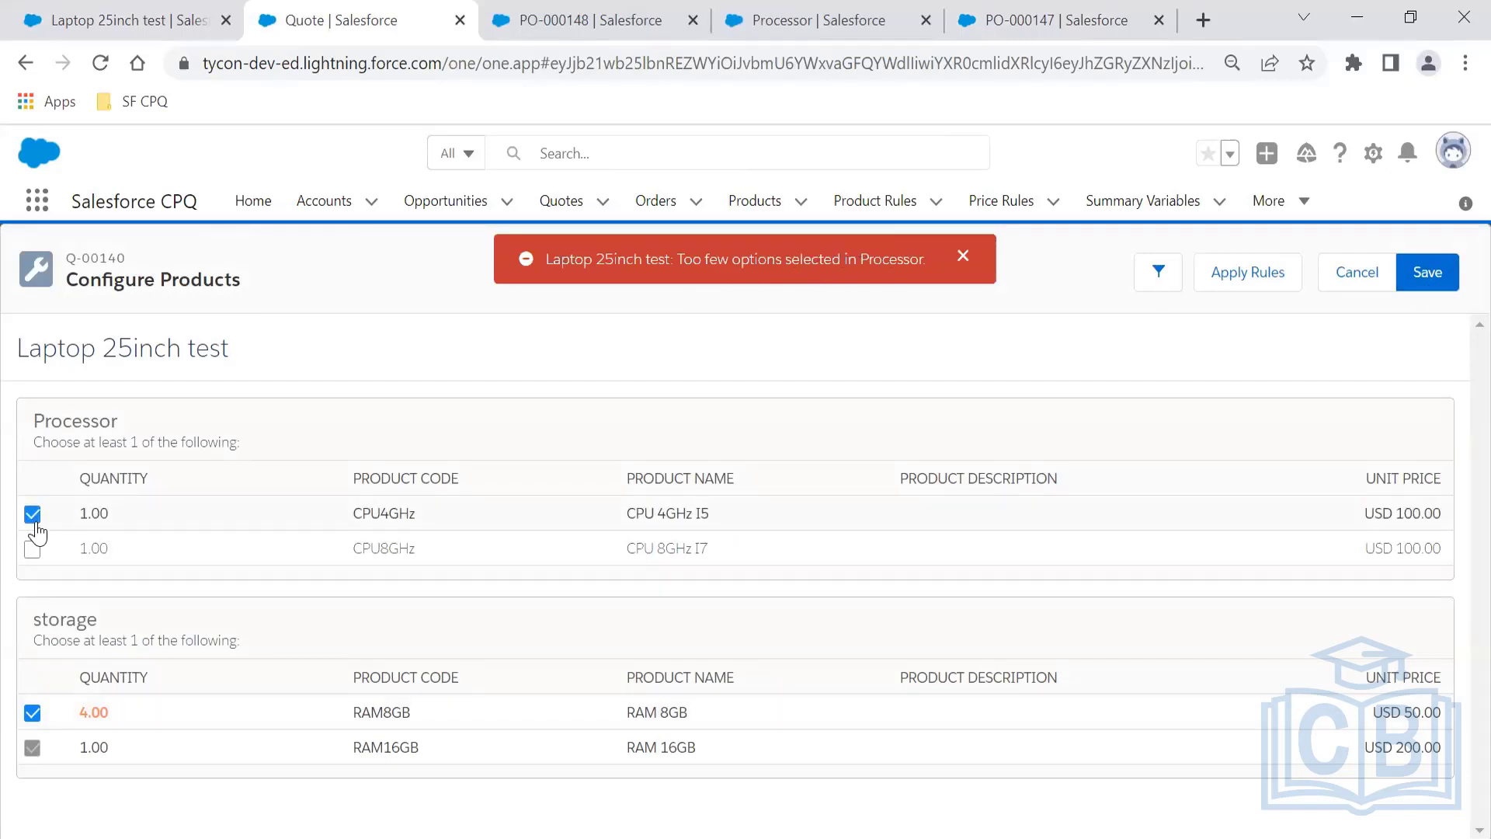
click(963, 257)
click(1430, 273)
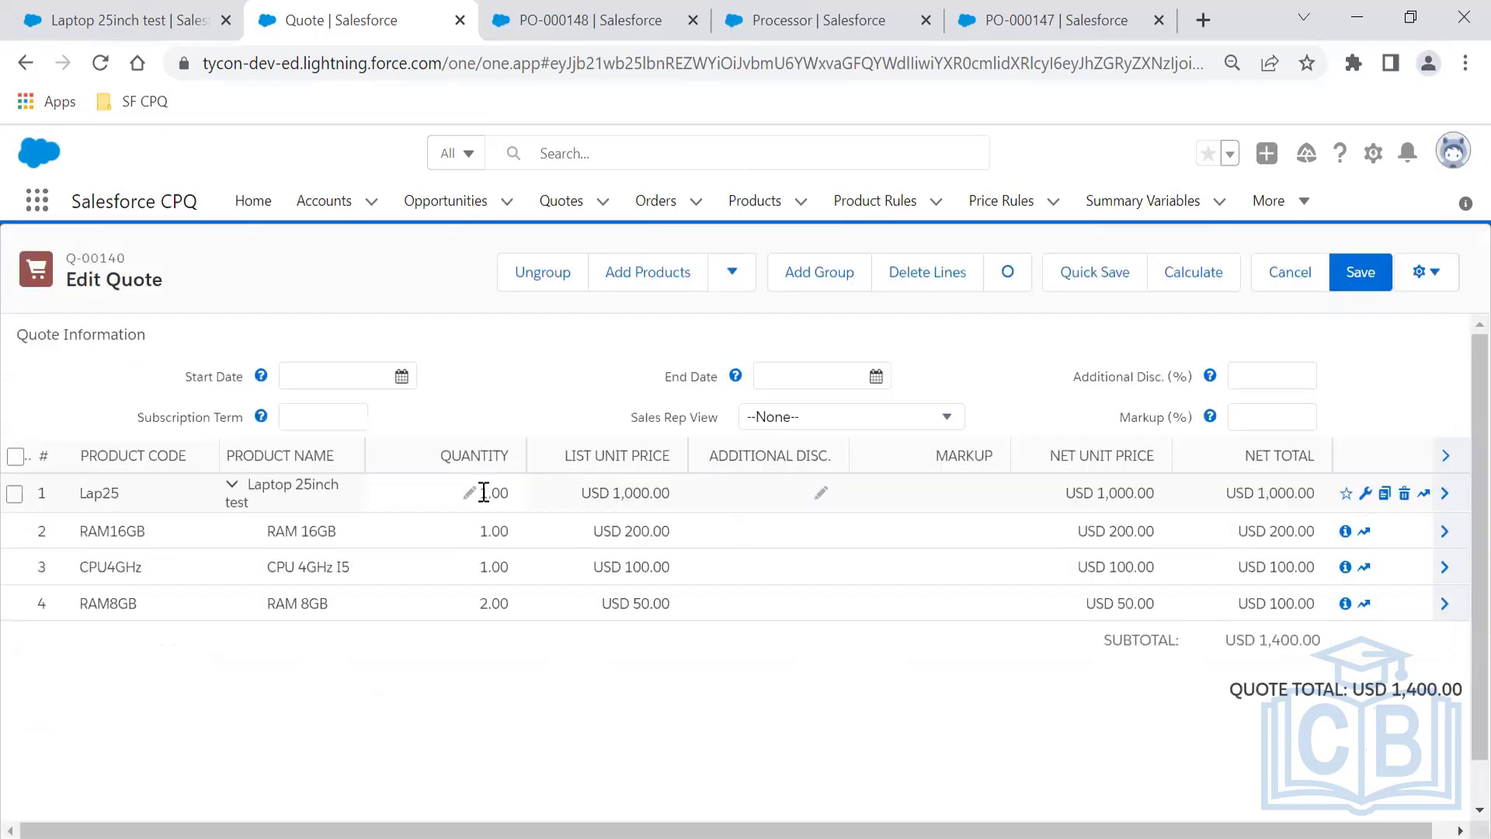
- Reopen the configuration of Laptop 25inch test on the quote and review the features and options on the product's record
click(1364, 494)
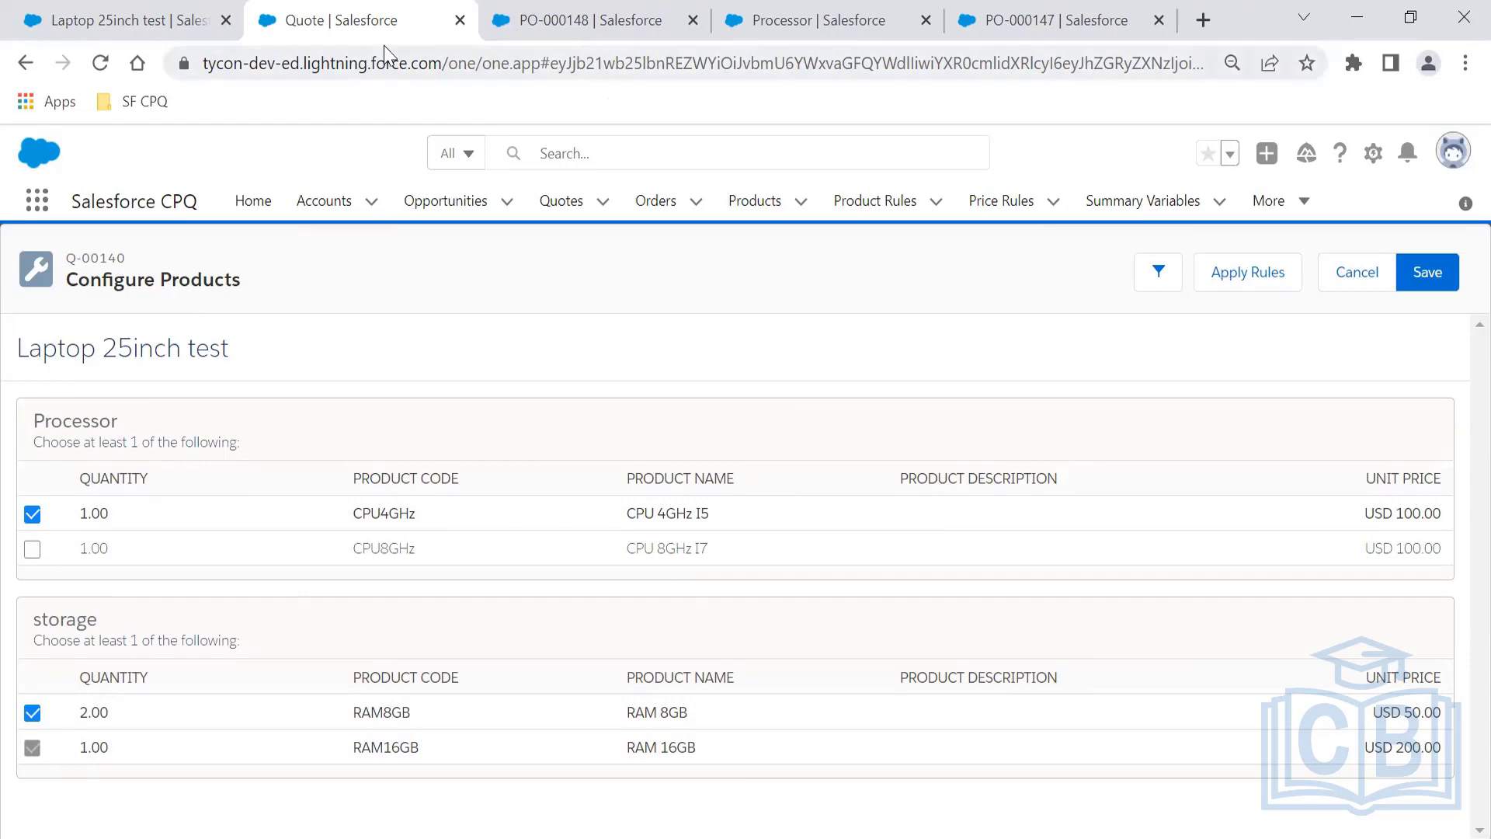
click(196, 11)
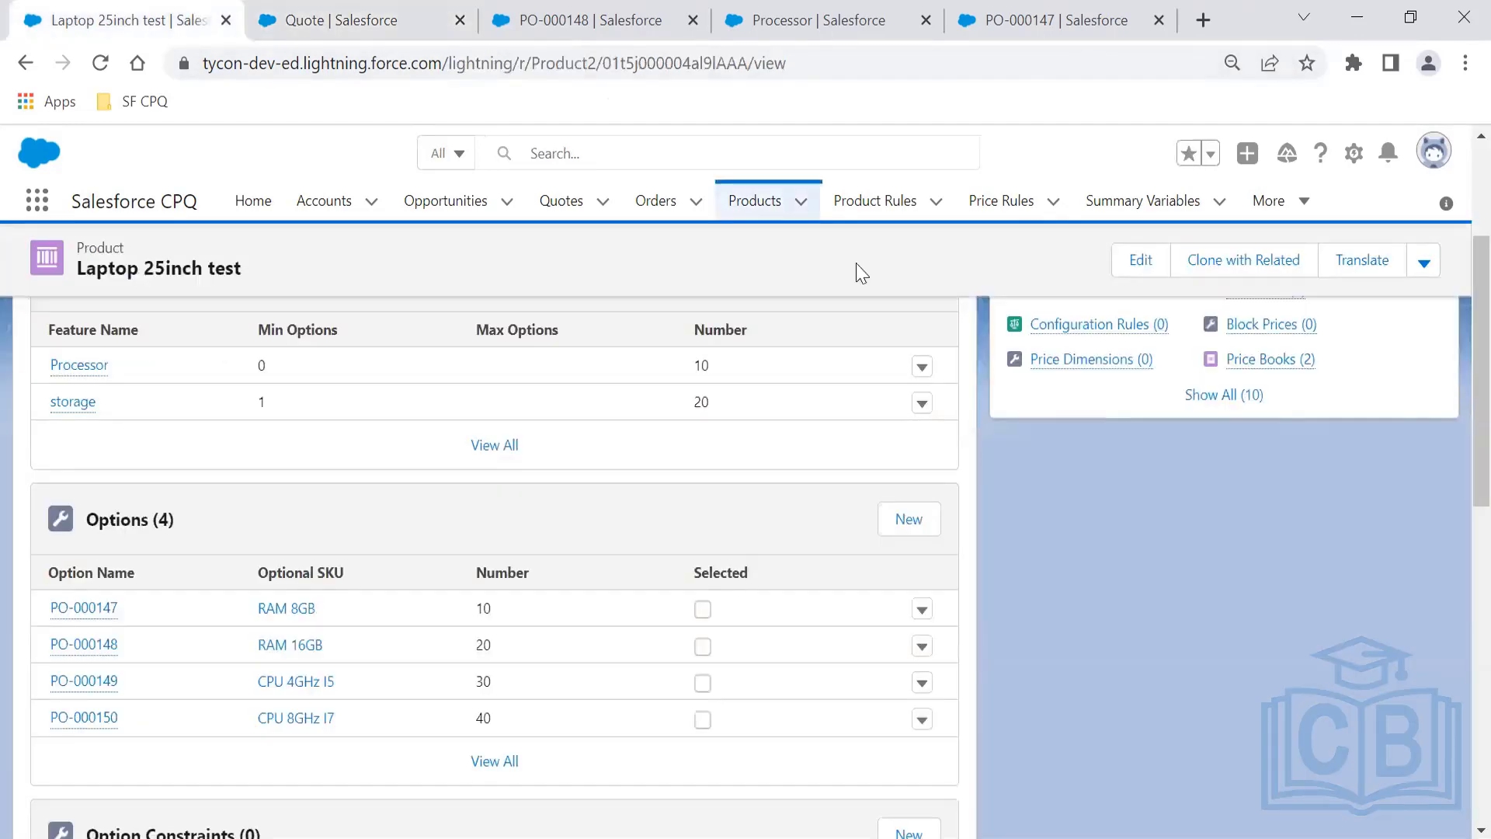
scroll(1458, 409, up, 3)
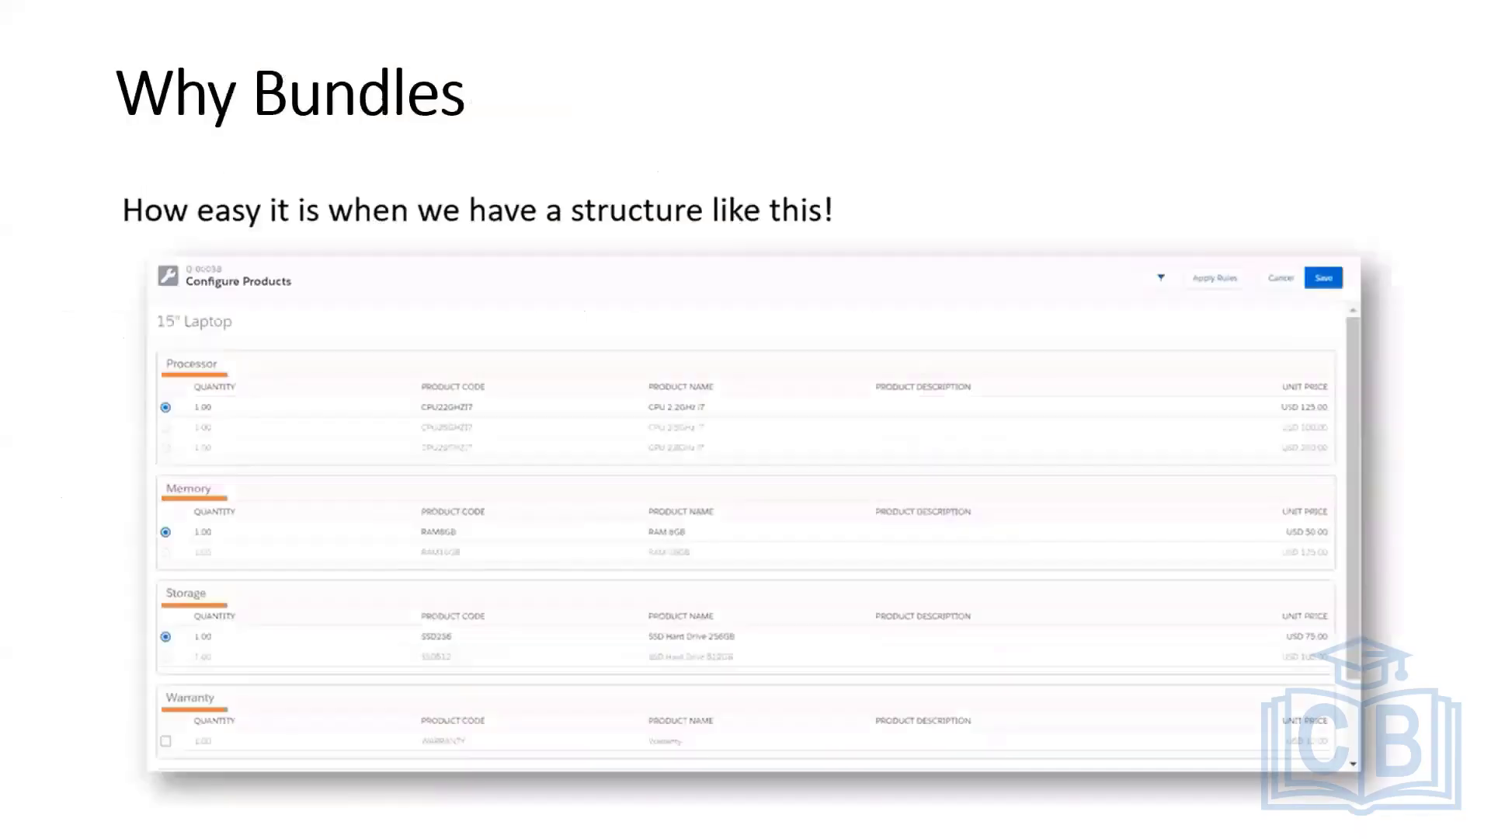
key(Right)
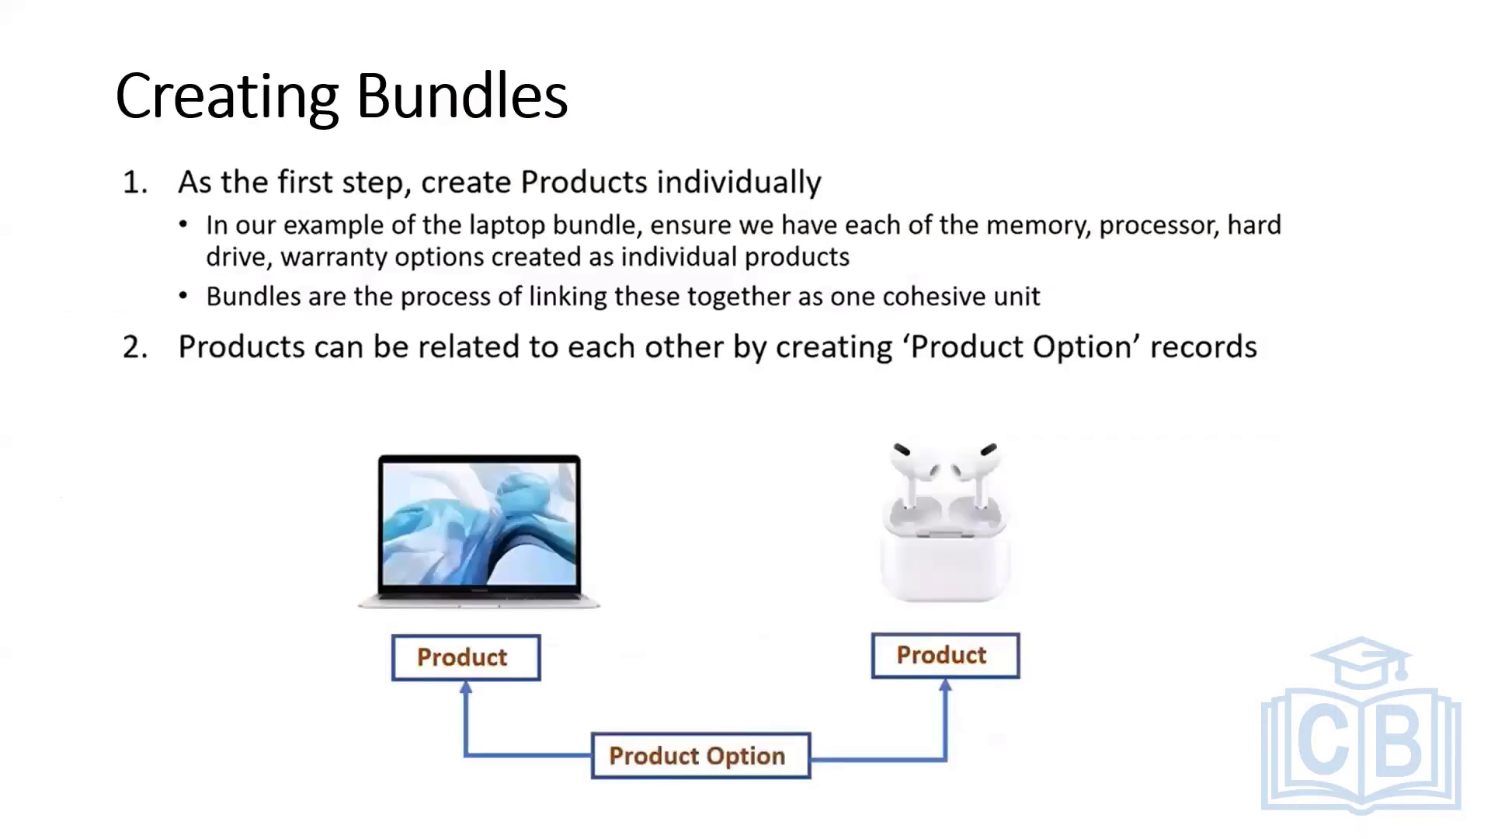
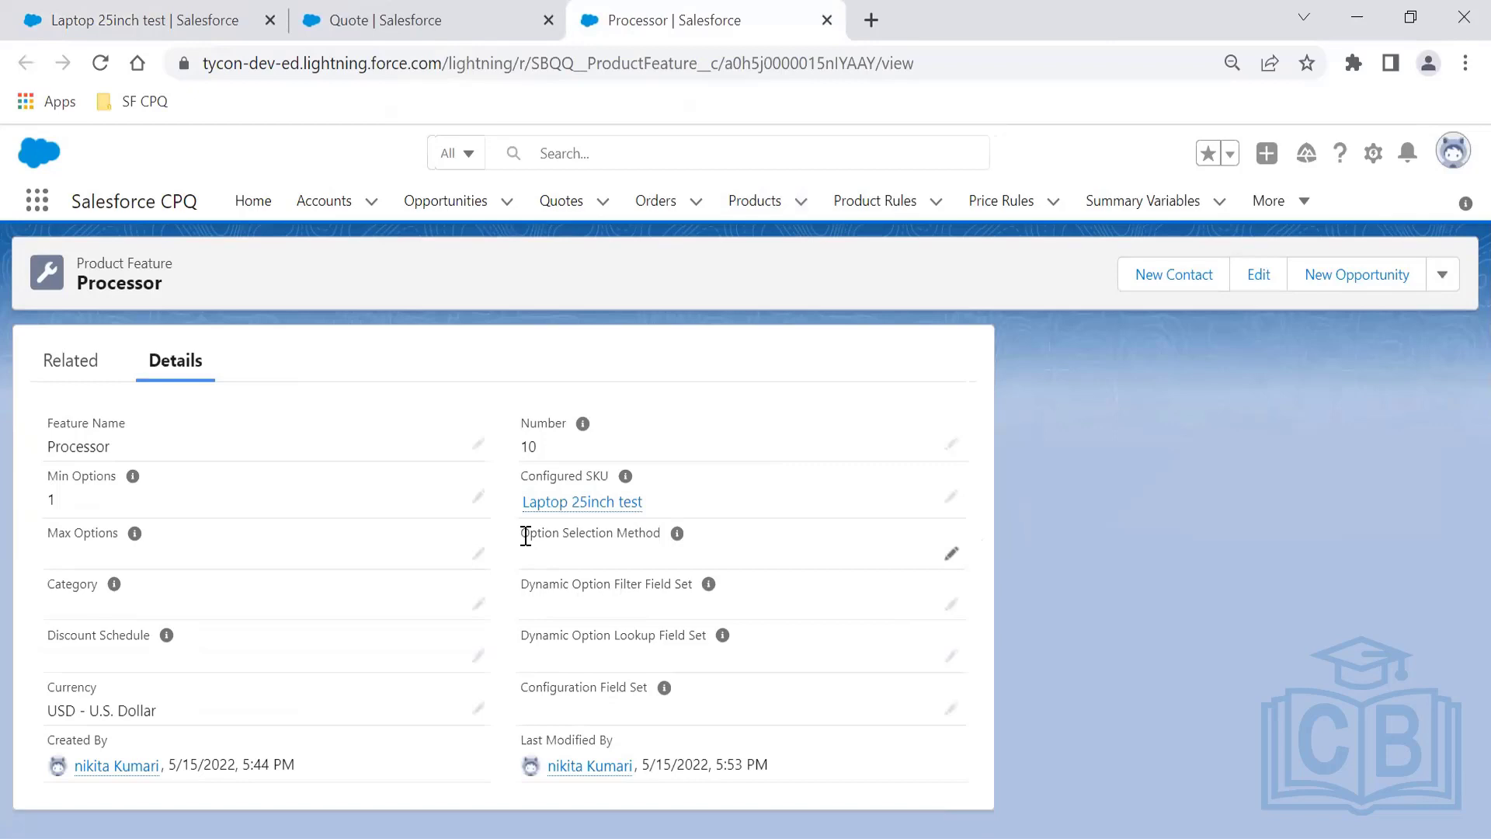
- Set the Processor feature's Option Selection Method to Add and save the record
click(951, 554)
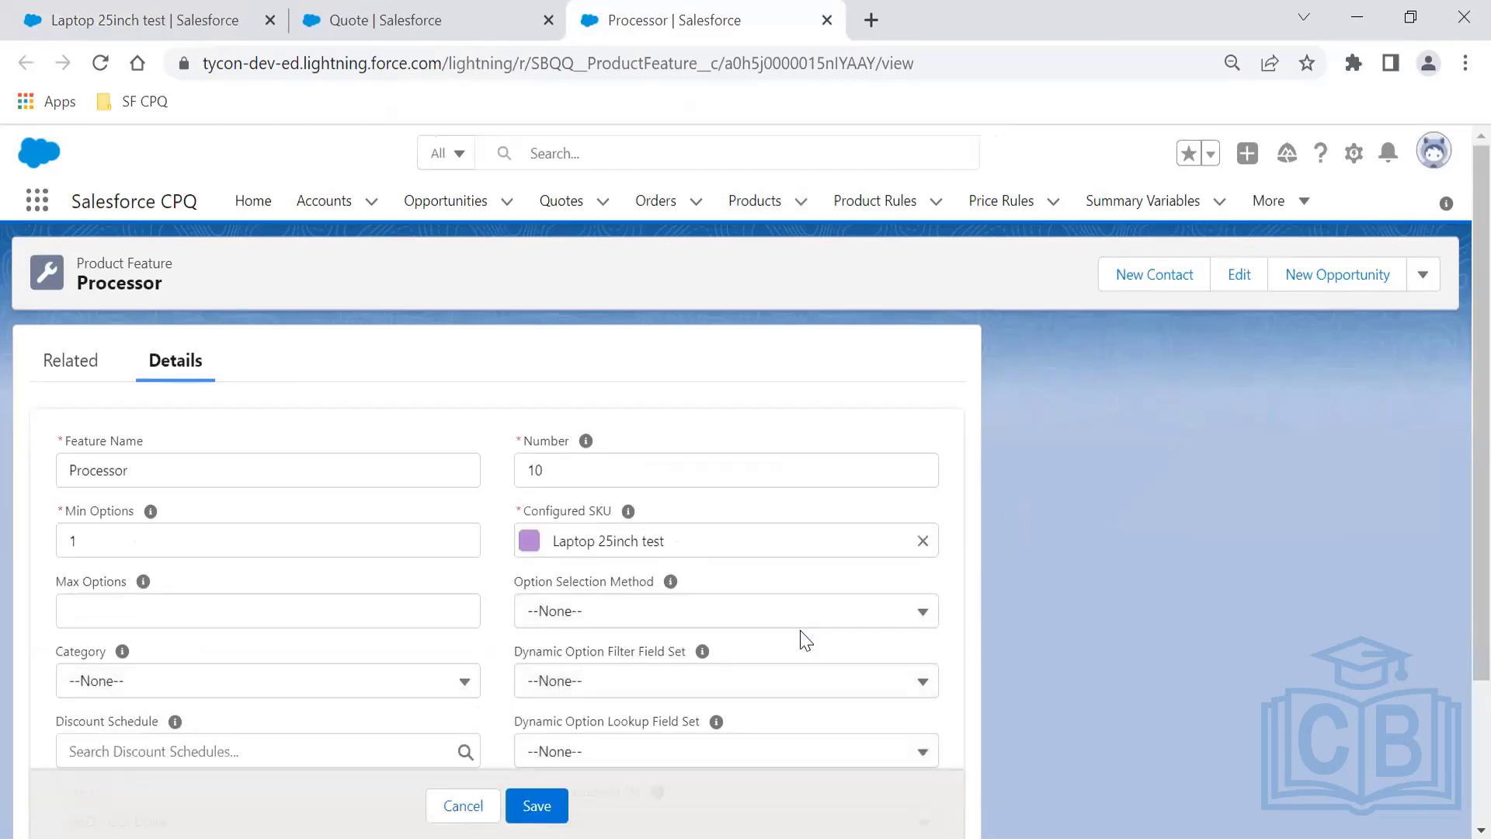
click(862, 610)
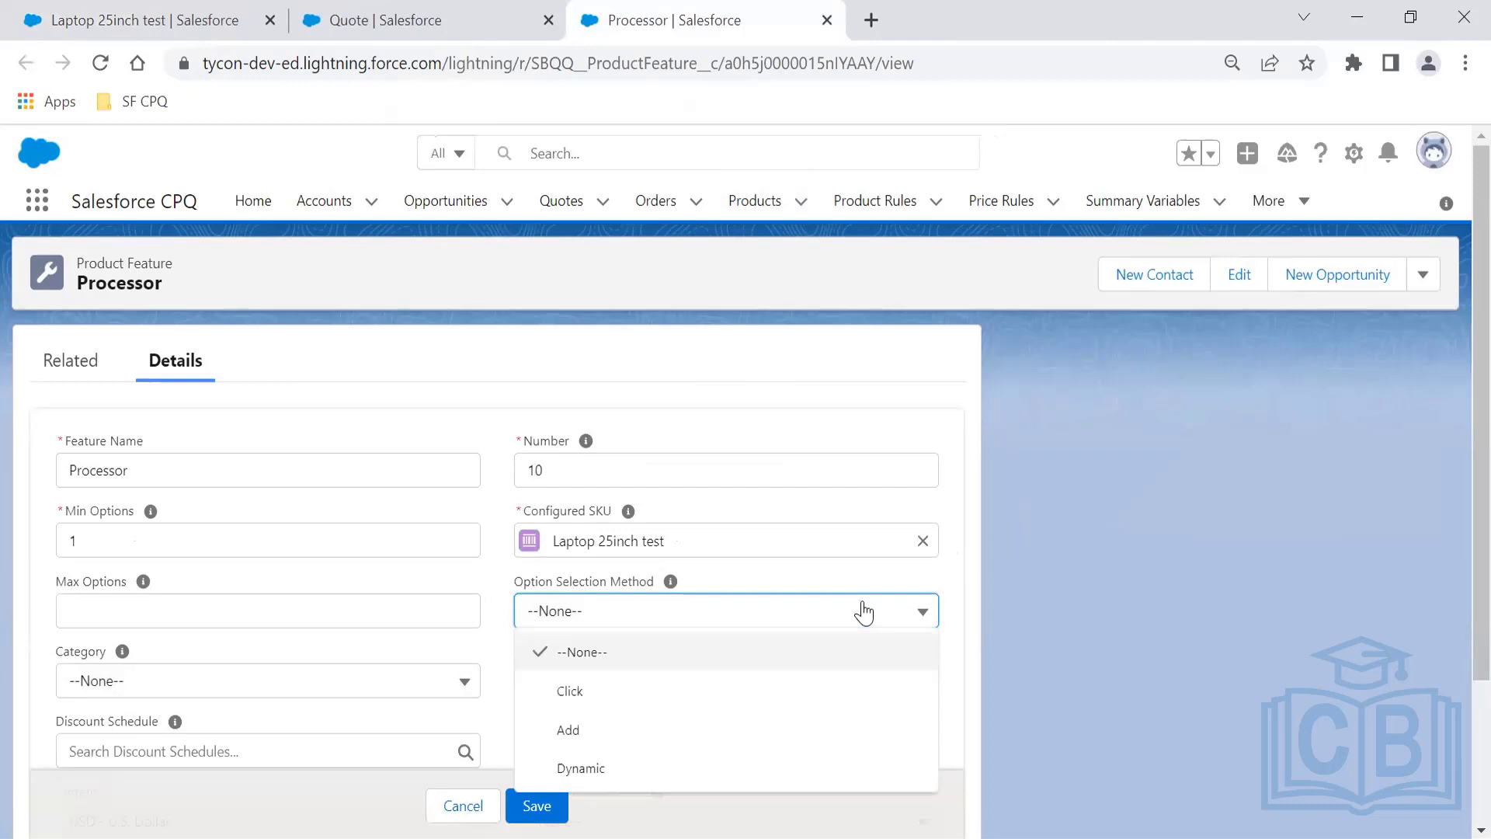
click(1455, 408)
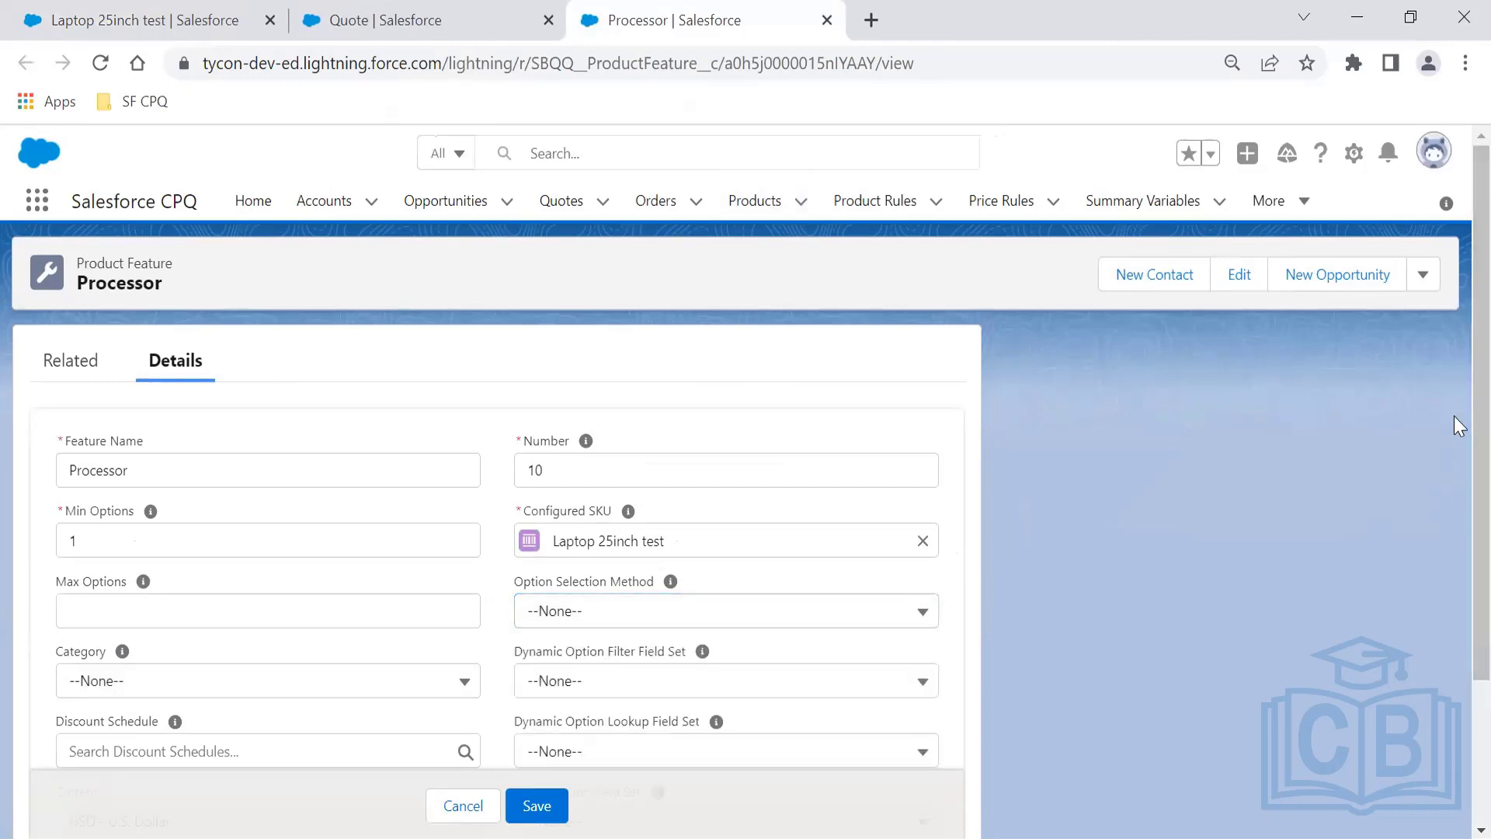
click(864, 613)
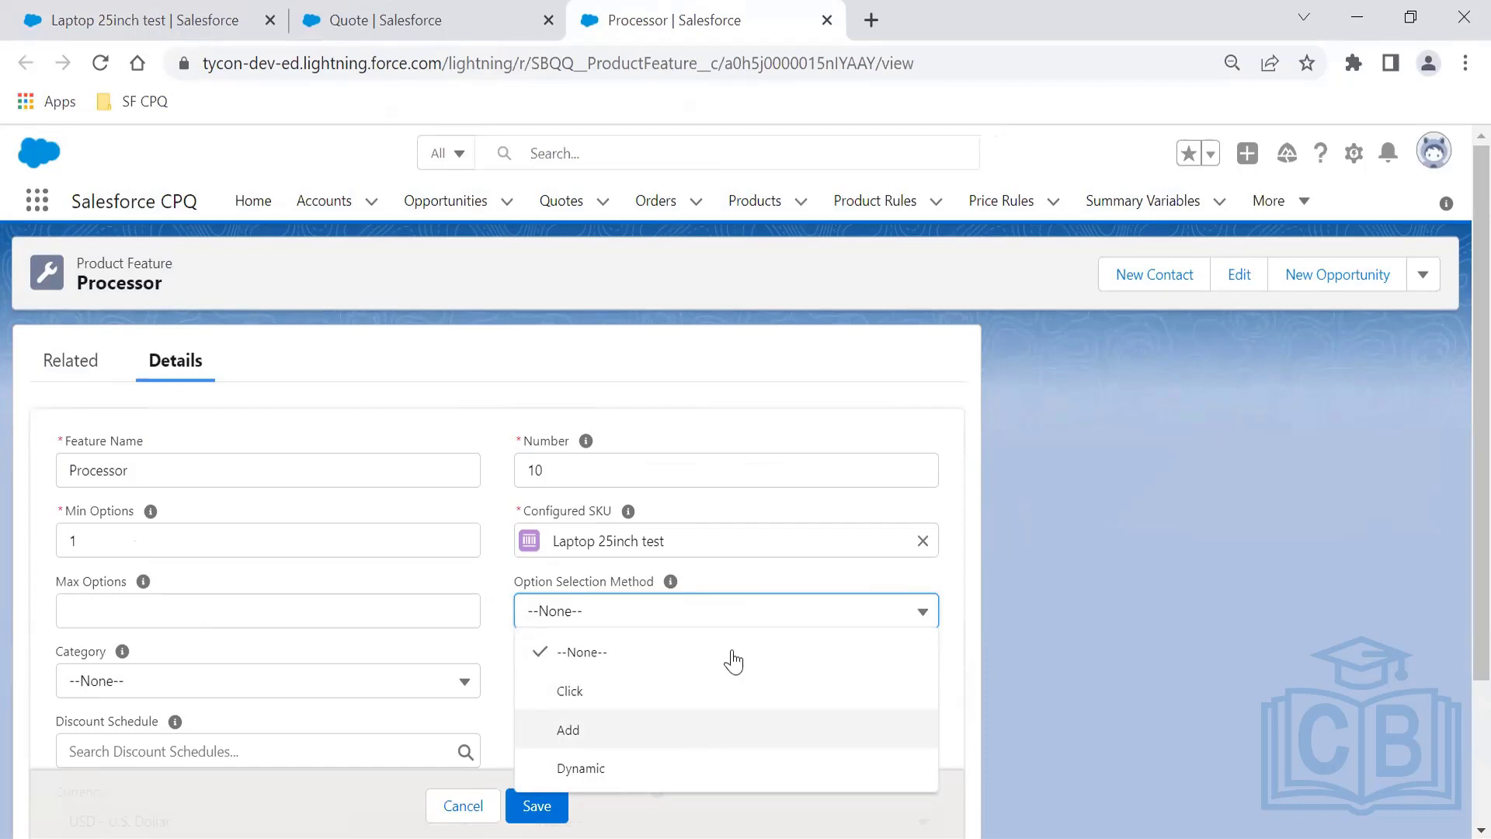
click(697, 695)
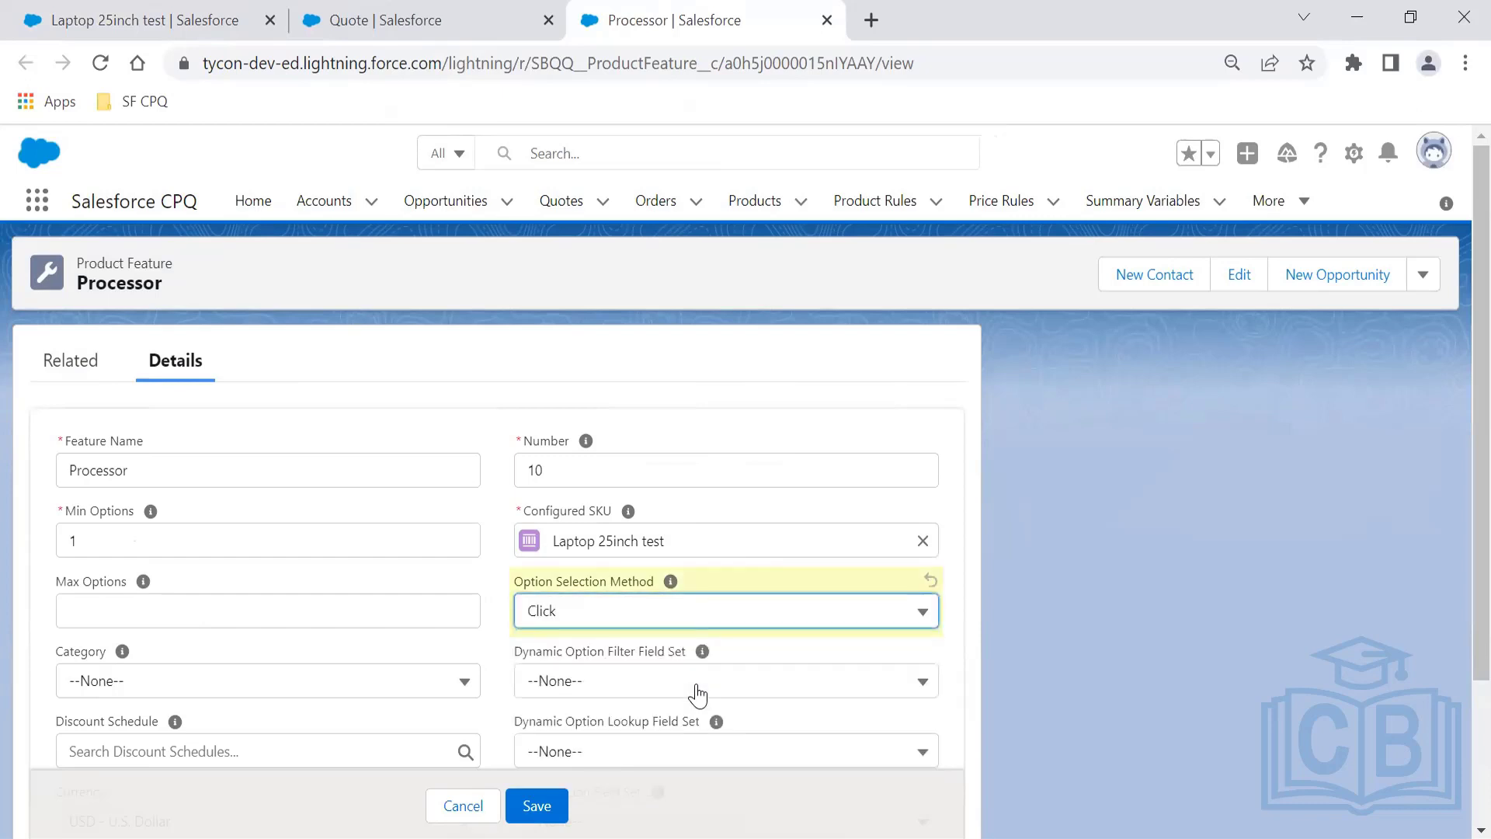
click(772, 621)
click(660, 718)
key(ctrl+s)
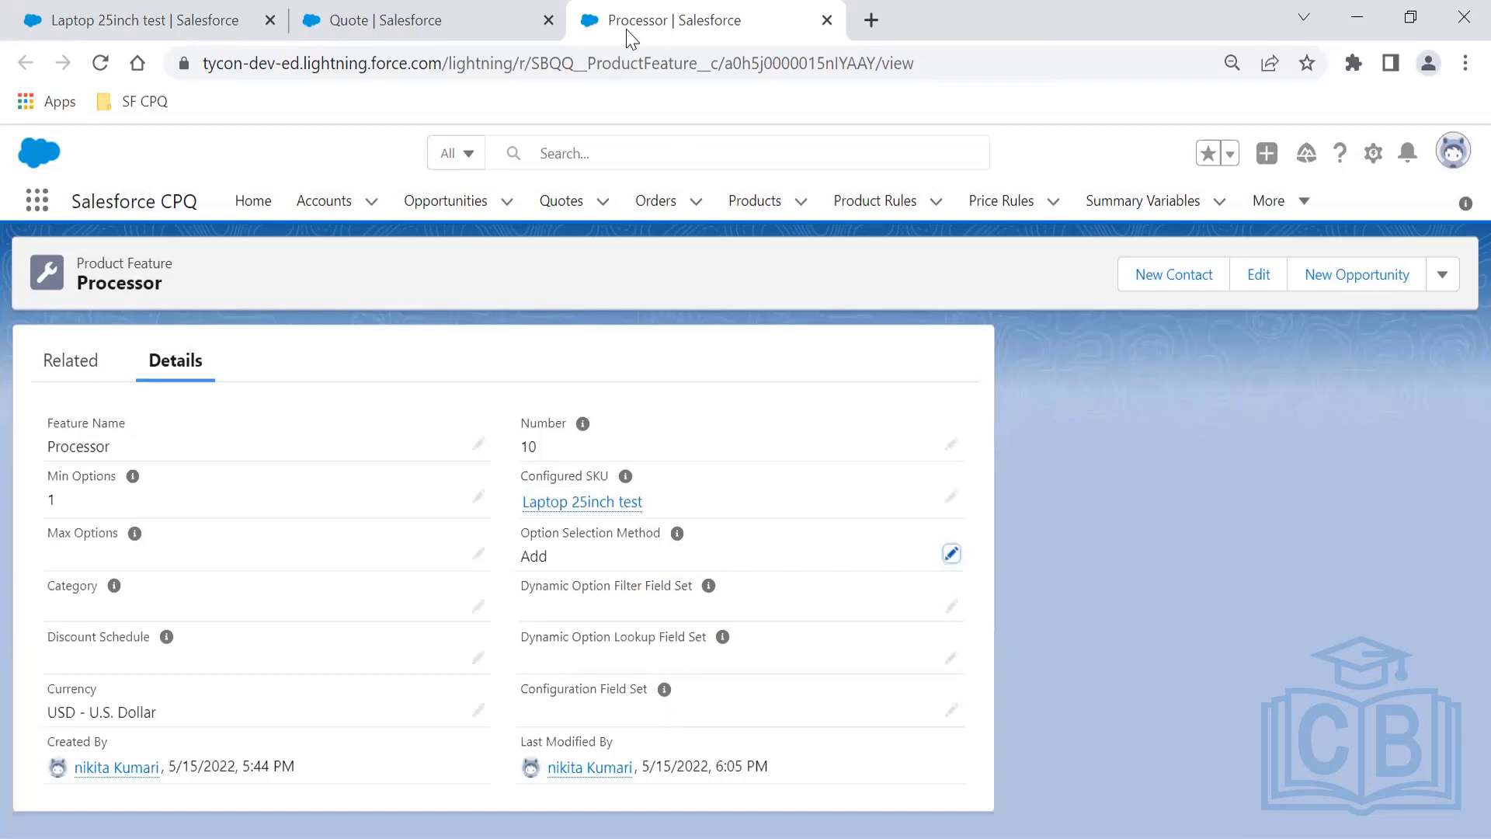
- Open the storage feature of Laptop 25inch test, set its Option Selection Method to Dynamic and save the record
click(150, 17)
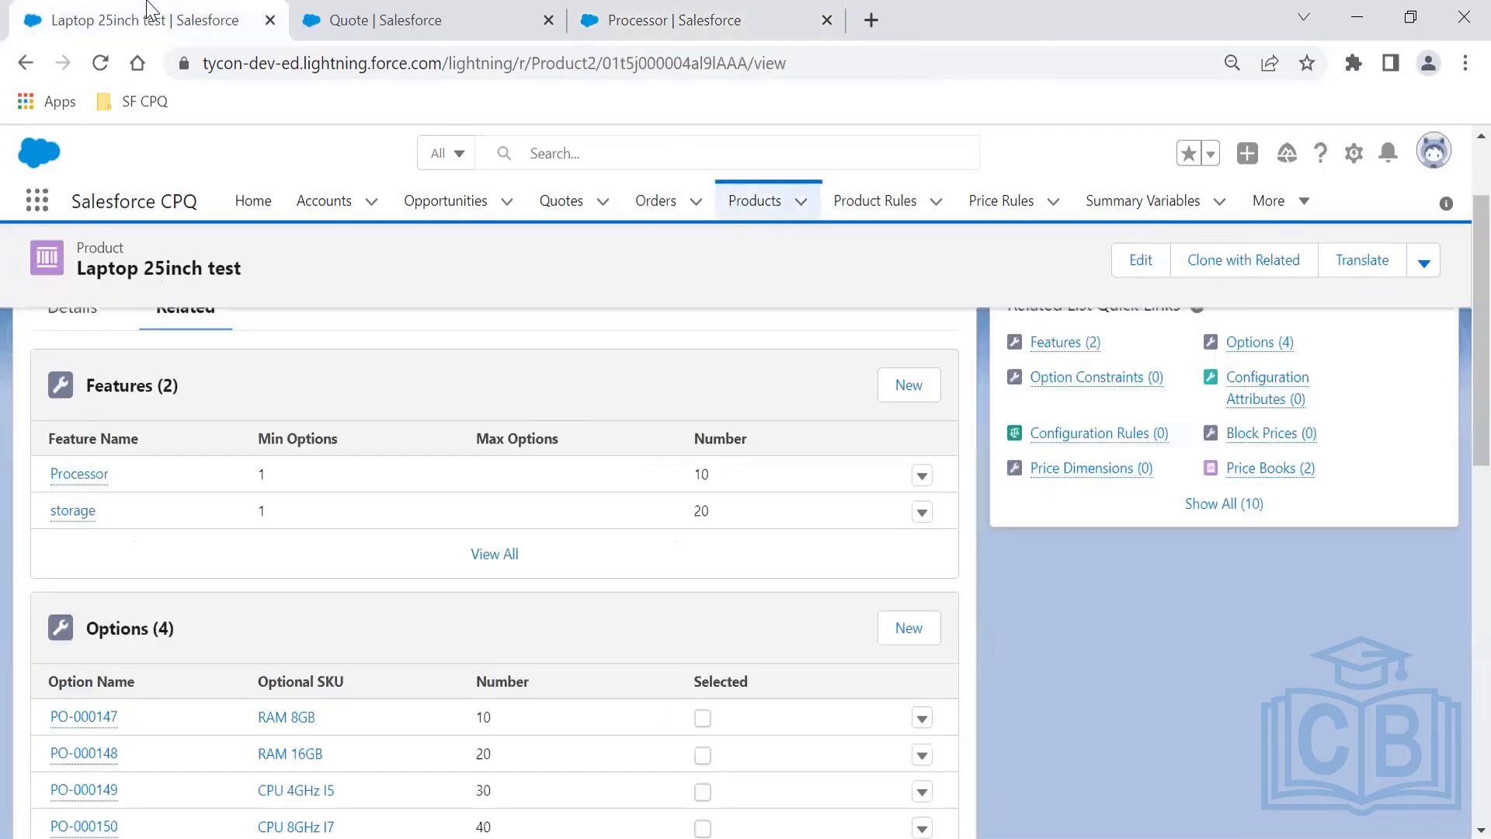
ctrl+click(82, 513)
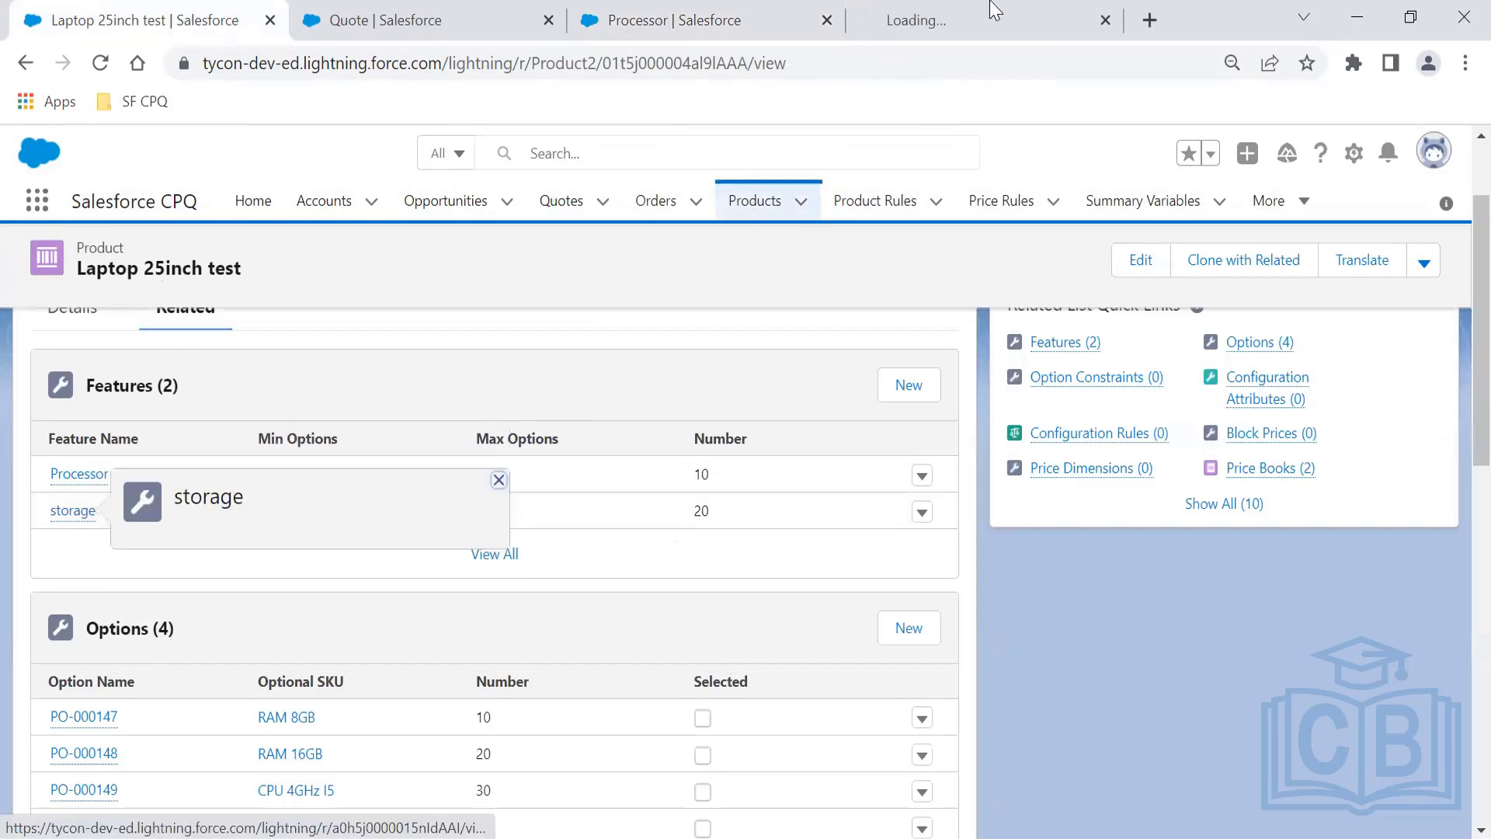
click(990, 14)
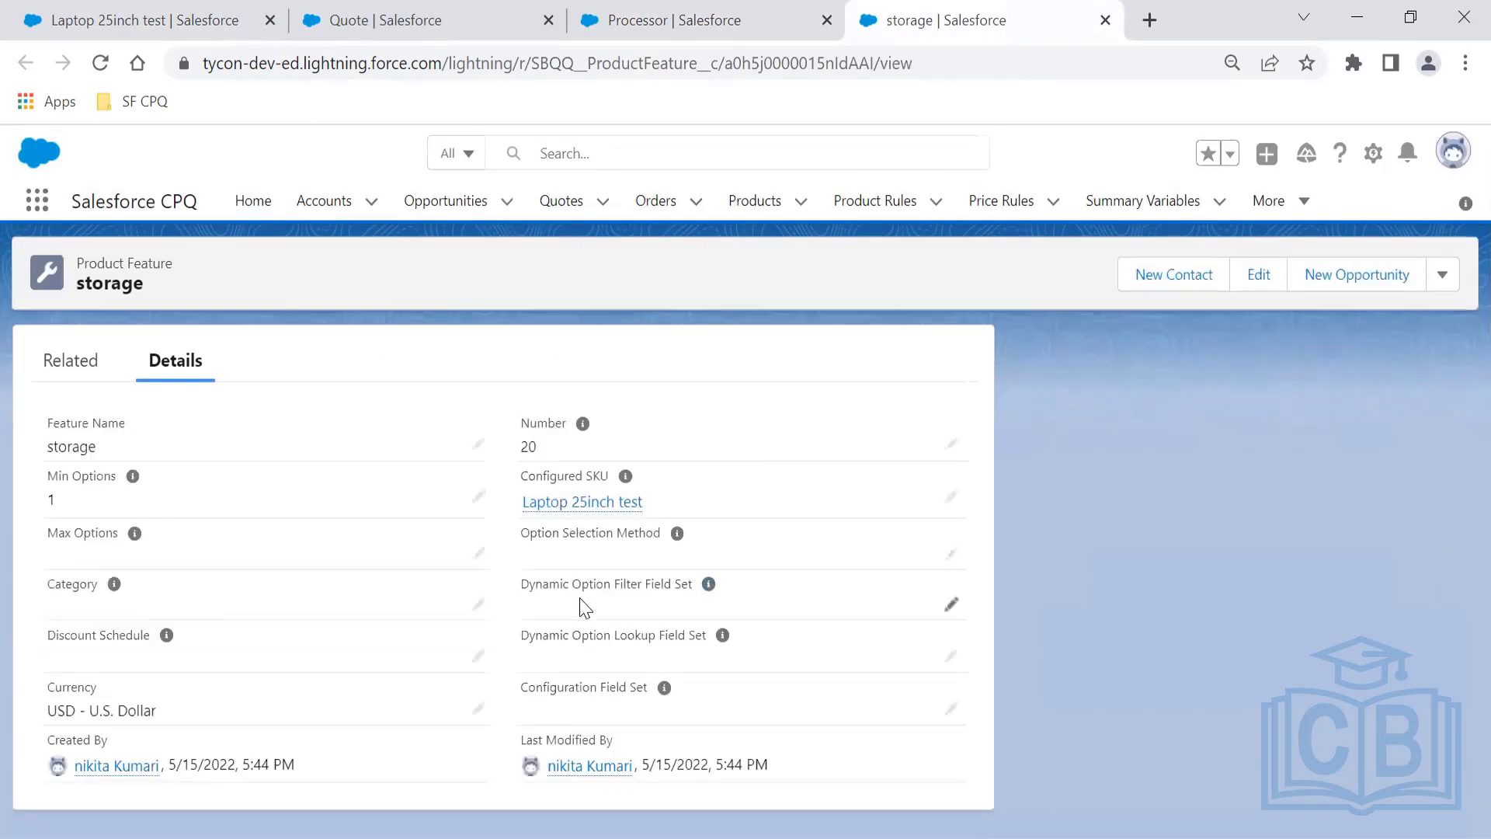
click(951, 553)
click(855, 615)
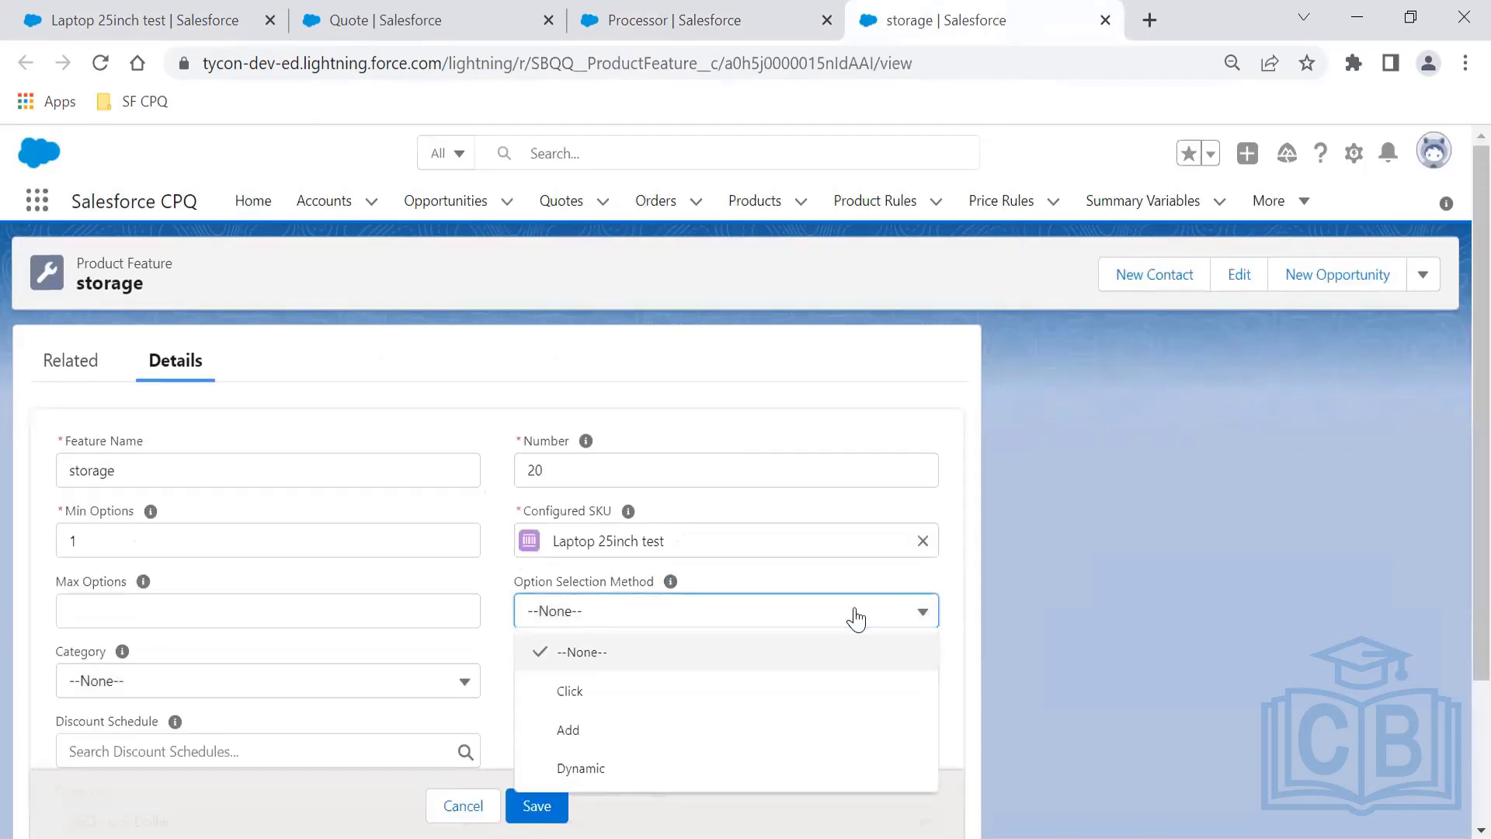
click(764, 768)
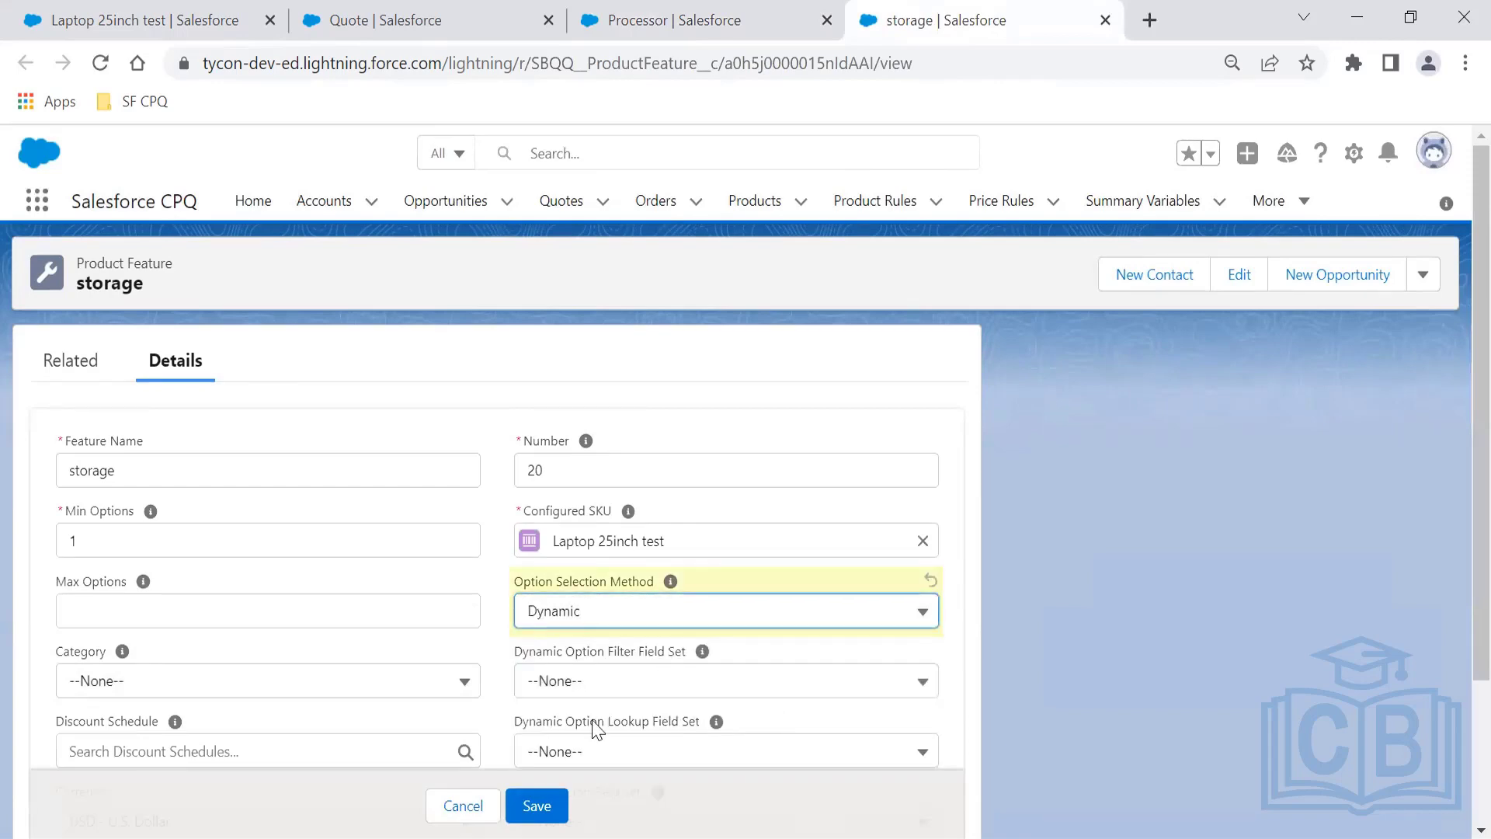
key(ctrl+s)
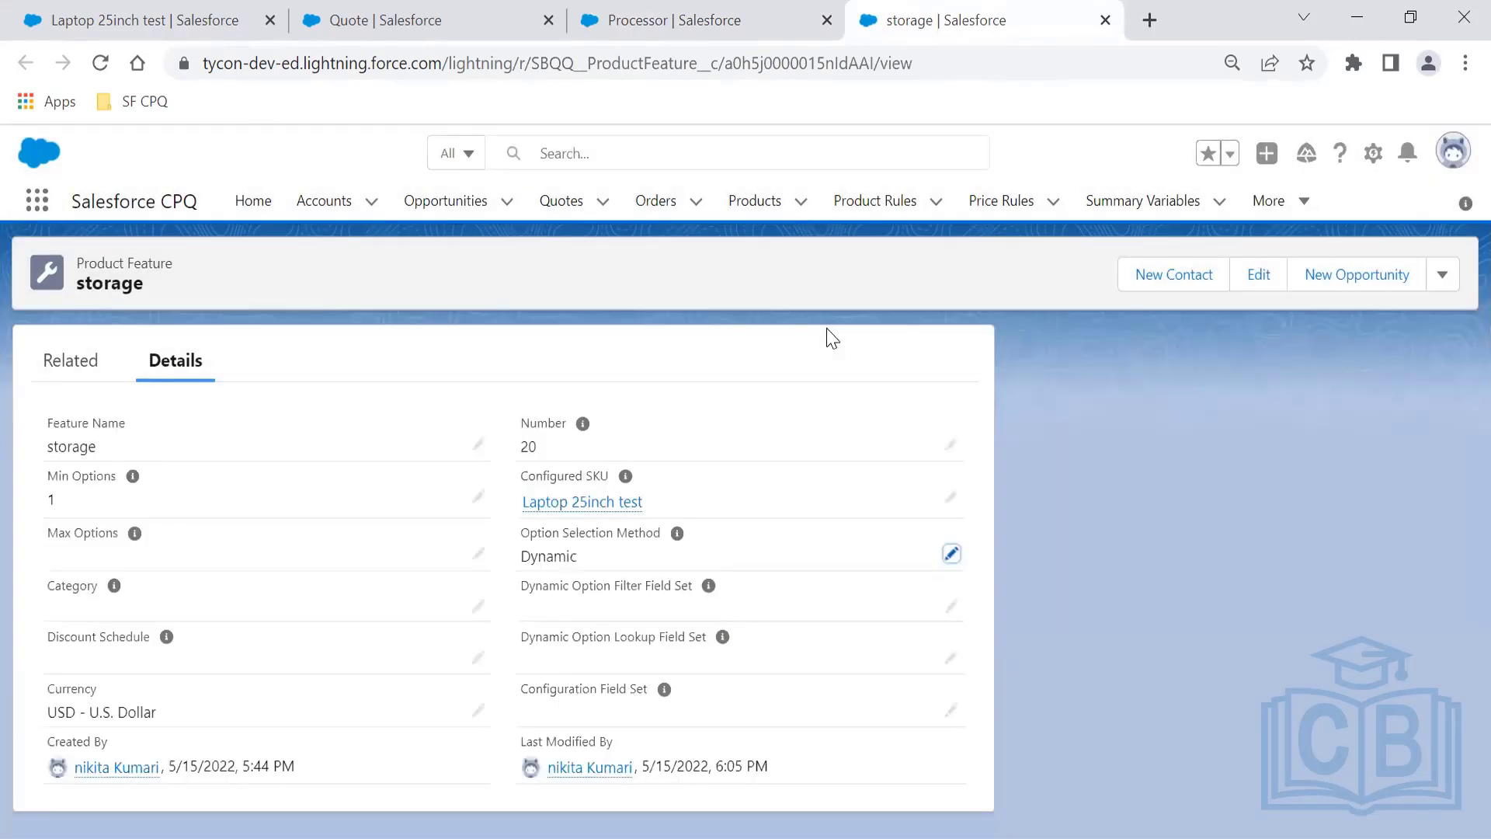
- Cancel the laptop configuration and the unsaved line edits on the quote, and reopen the quote's line editor
click(534, 11)
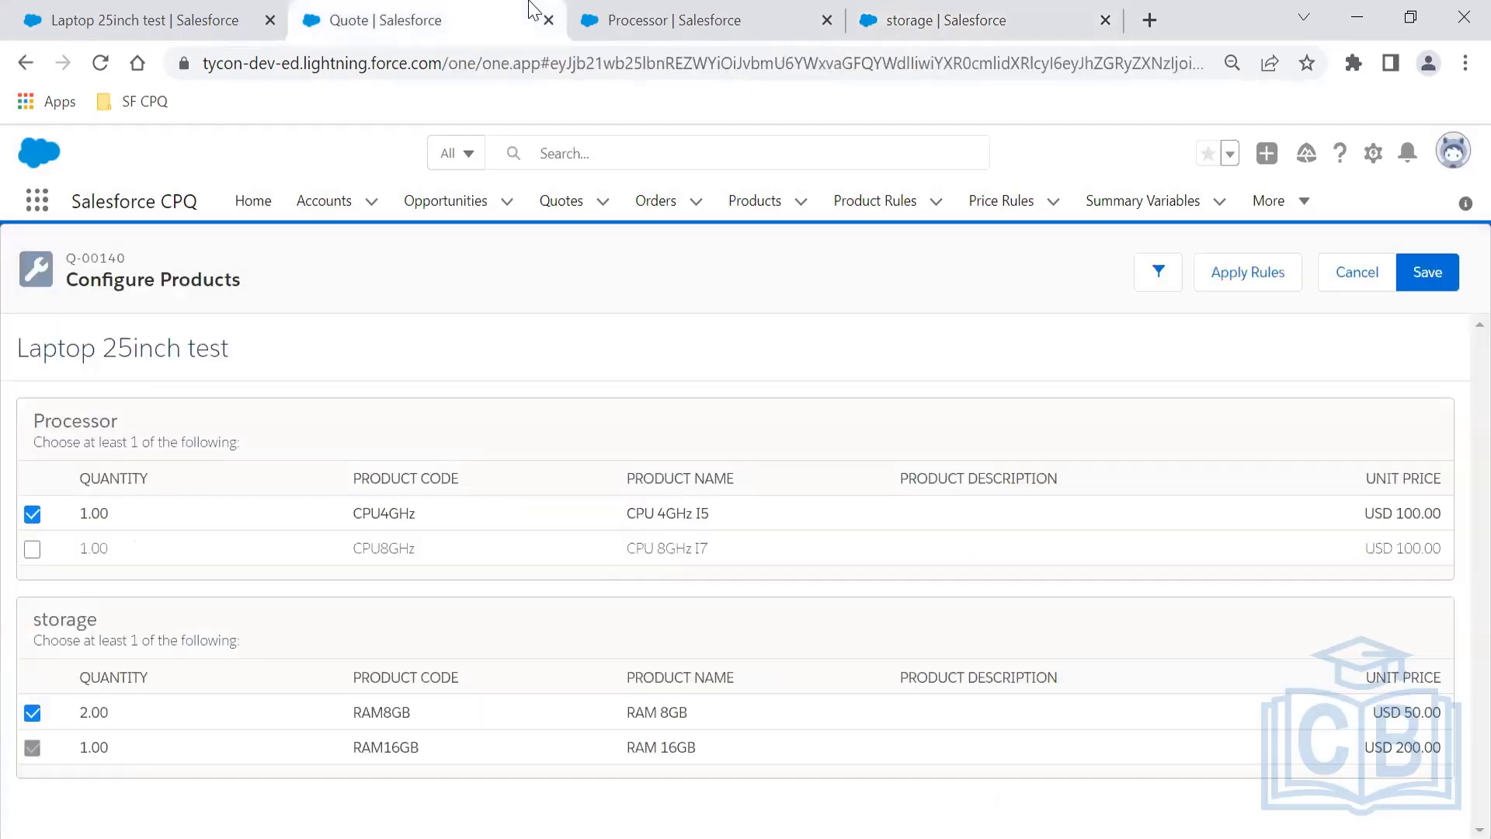
click(1337, 289)
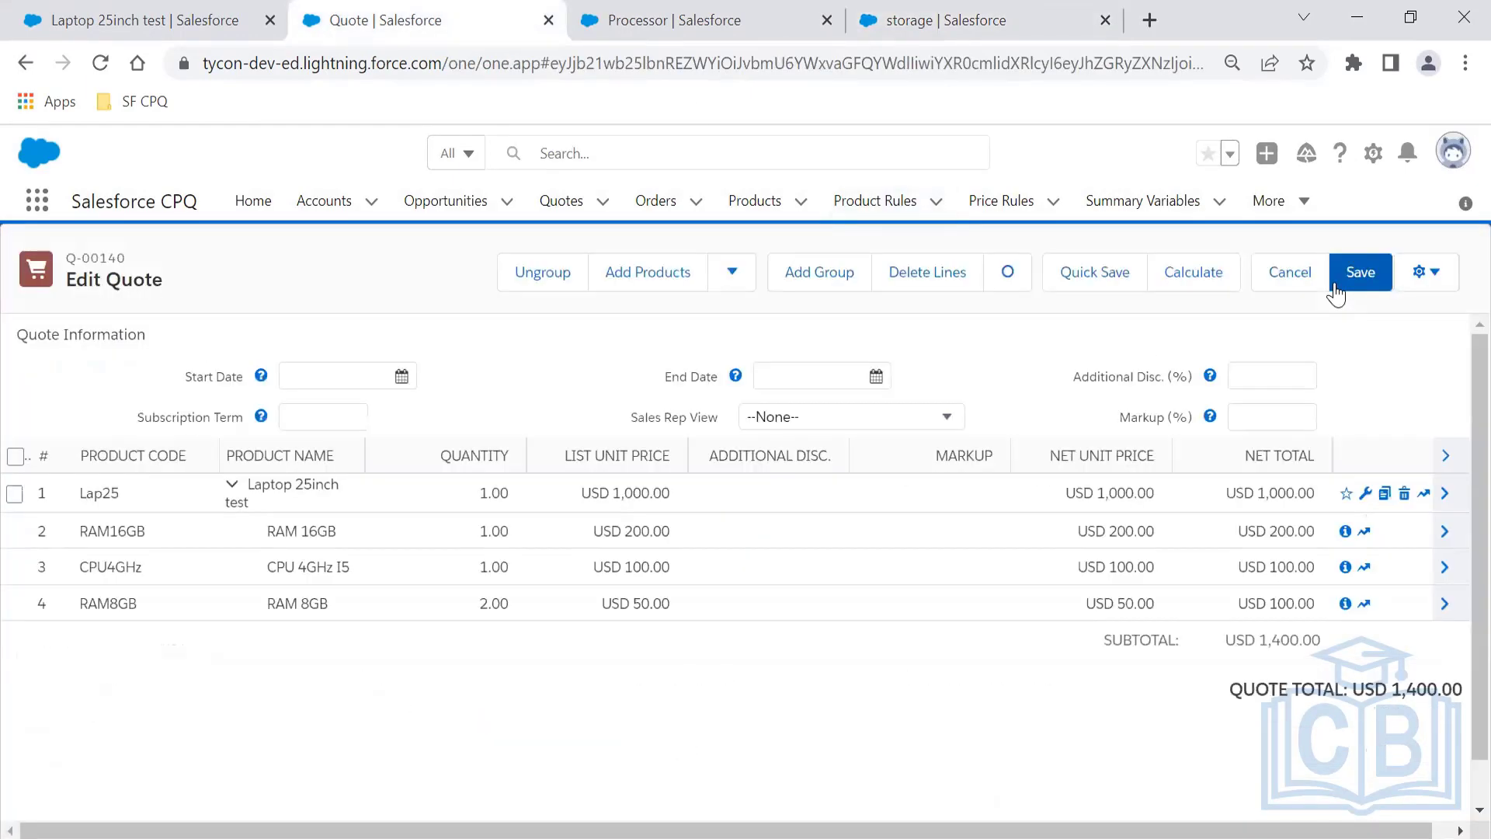
click(1275, 270)
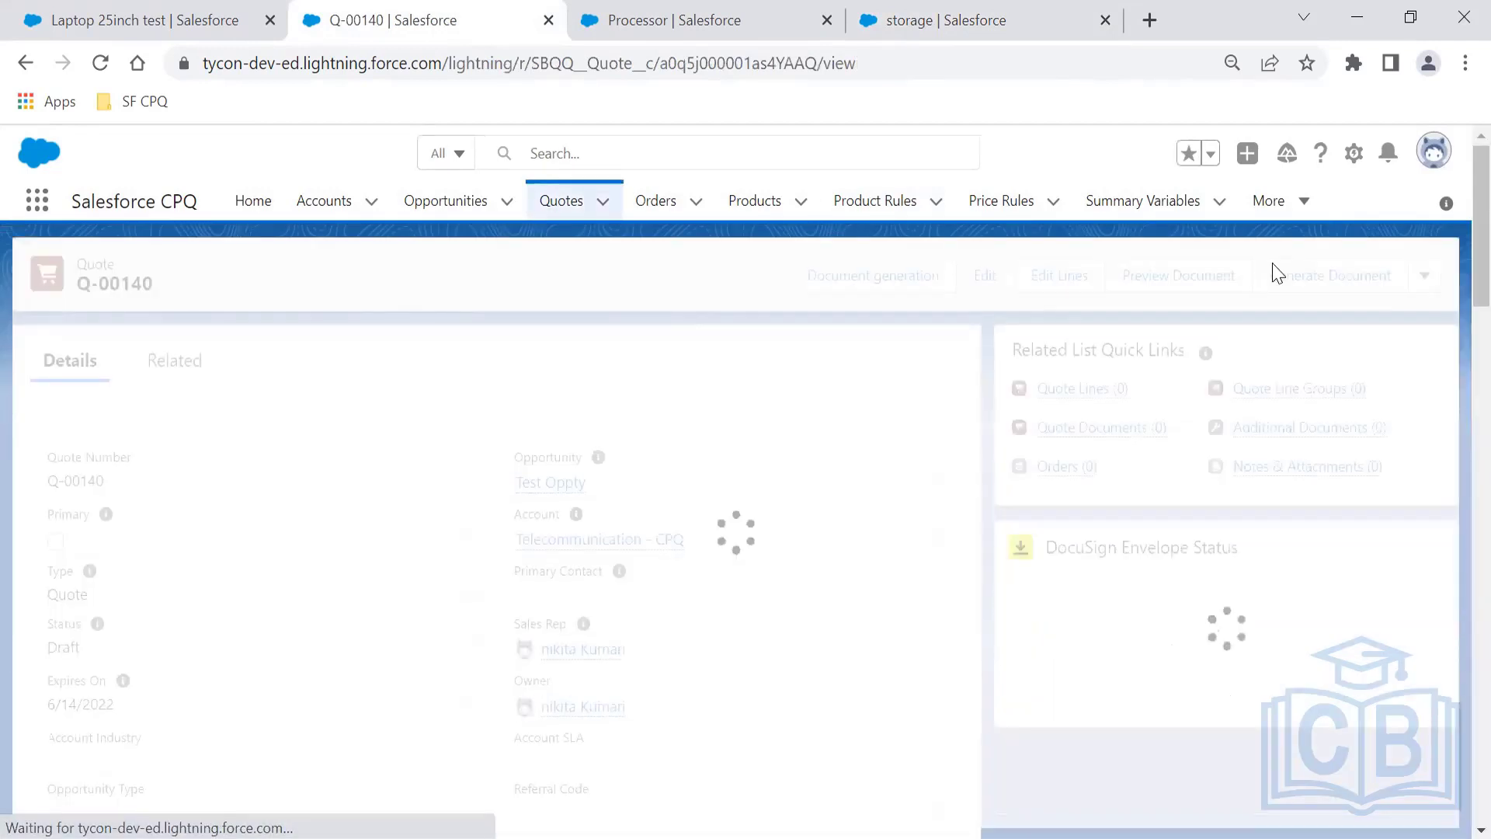
click(1061, 292)
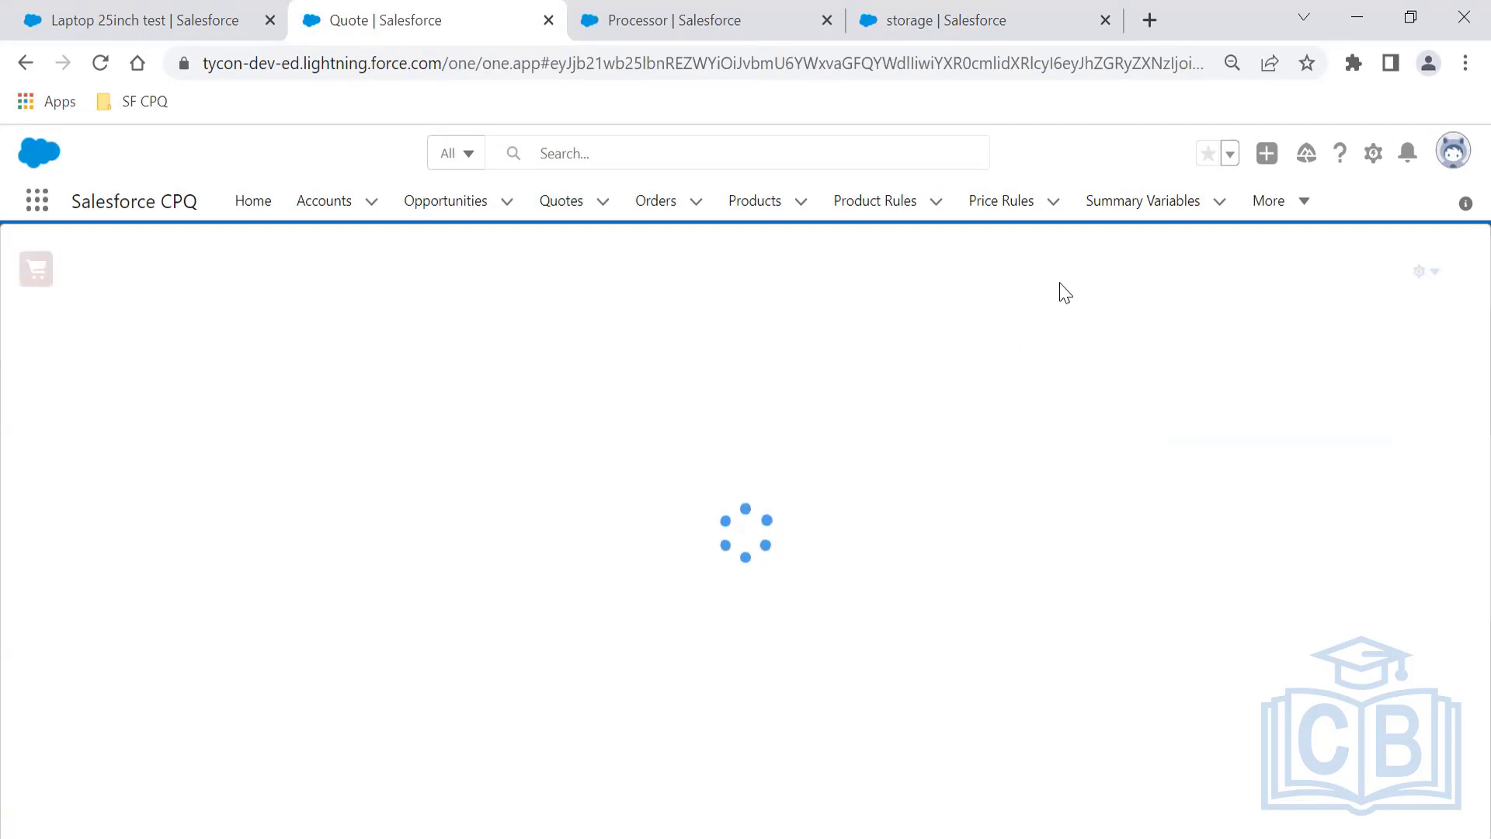
- Search the products for laptop, add Laptop 25inch test to the quote and open its bundle configuration
click(676, 292)
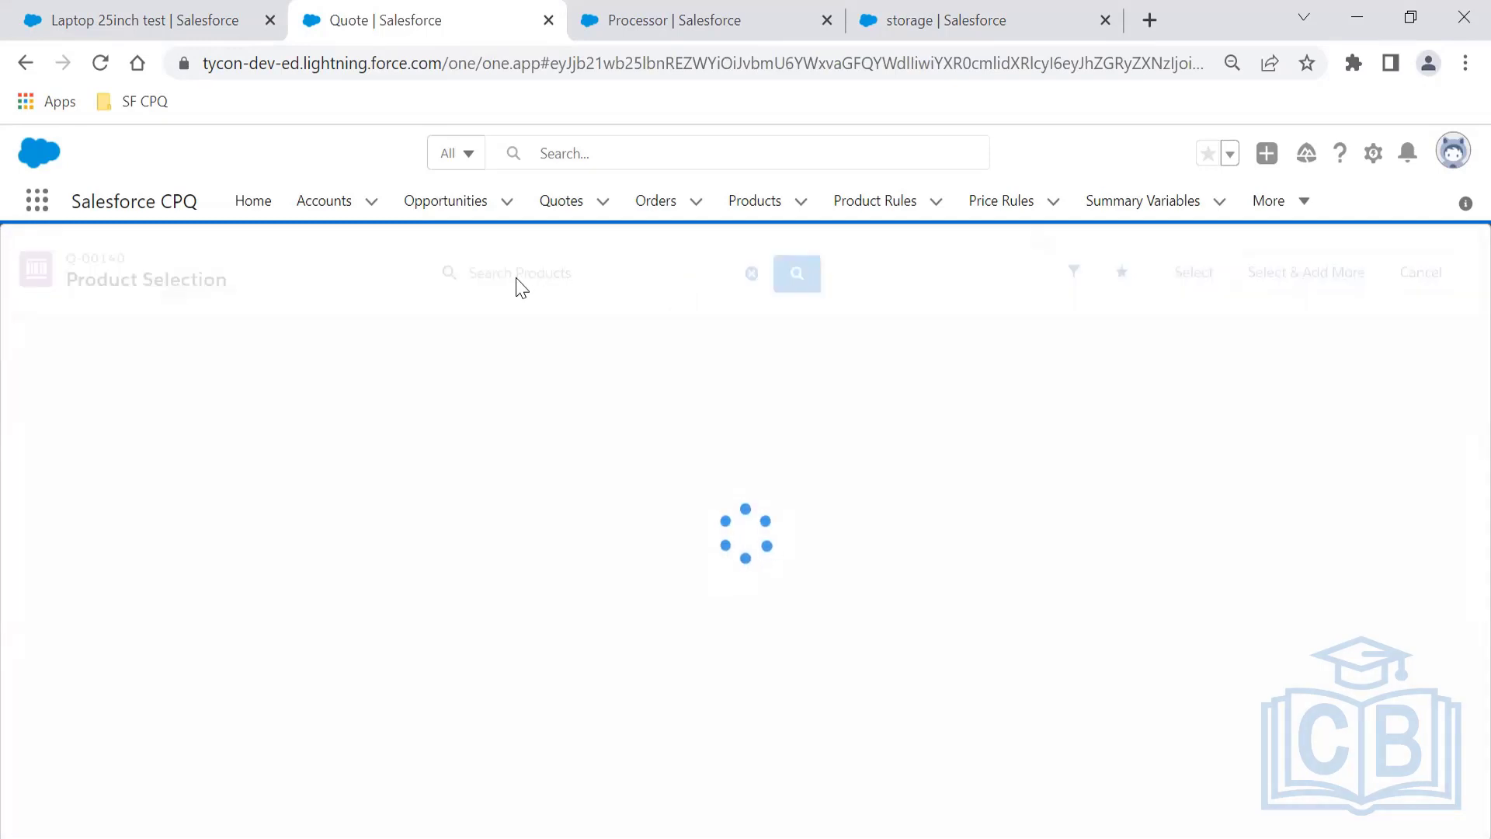
click(518, 276)
text(lapt)
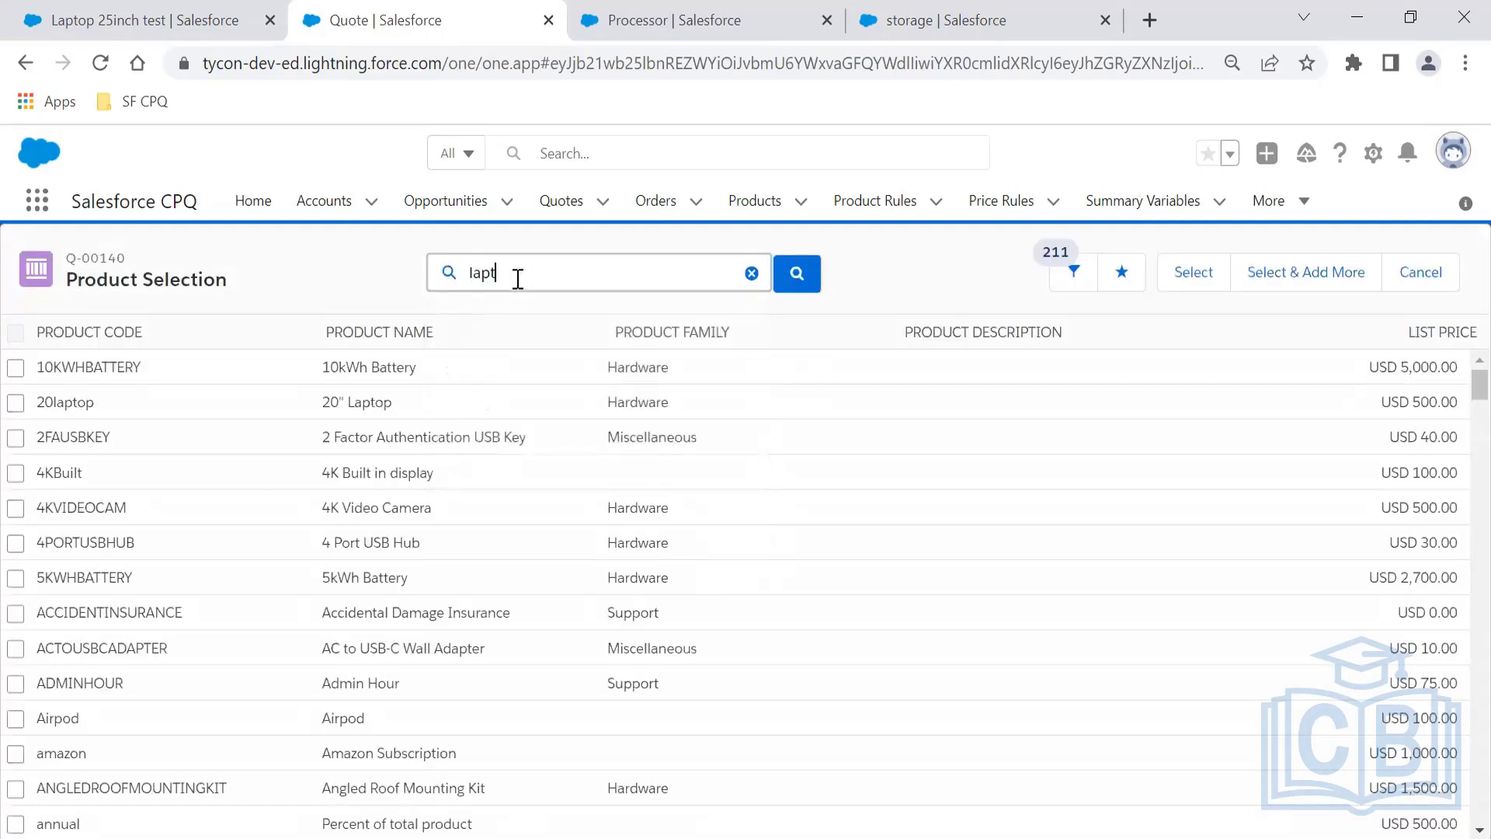
text(op)
key(Return)
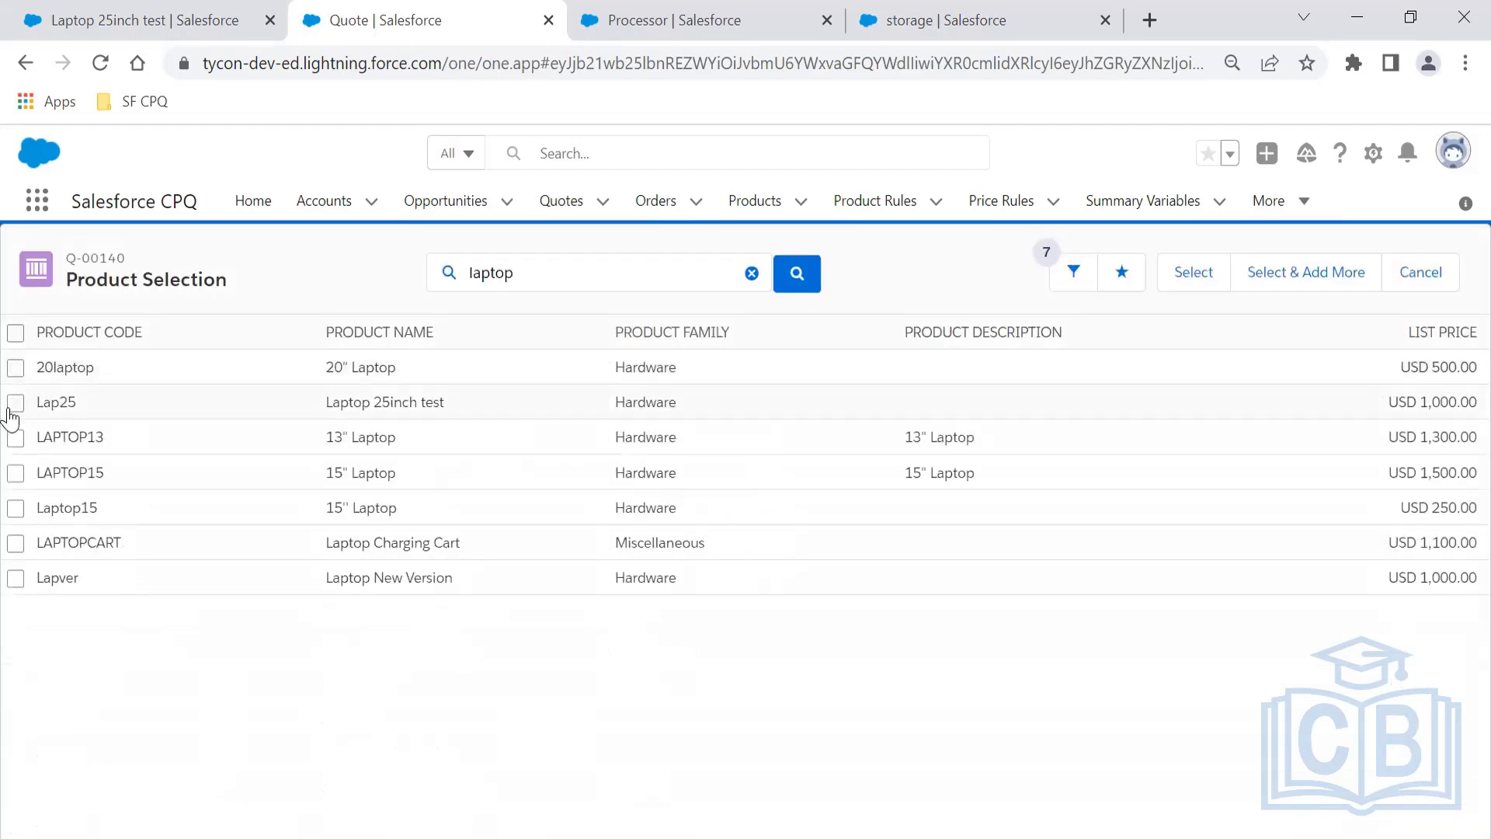
click(12, 409)
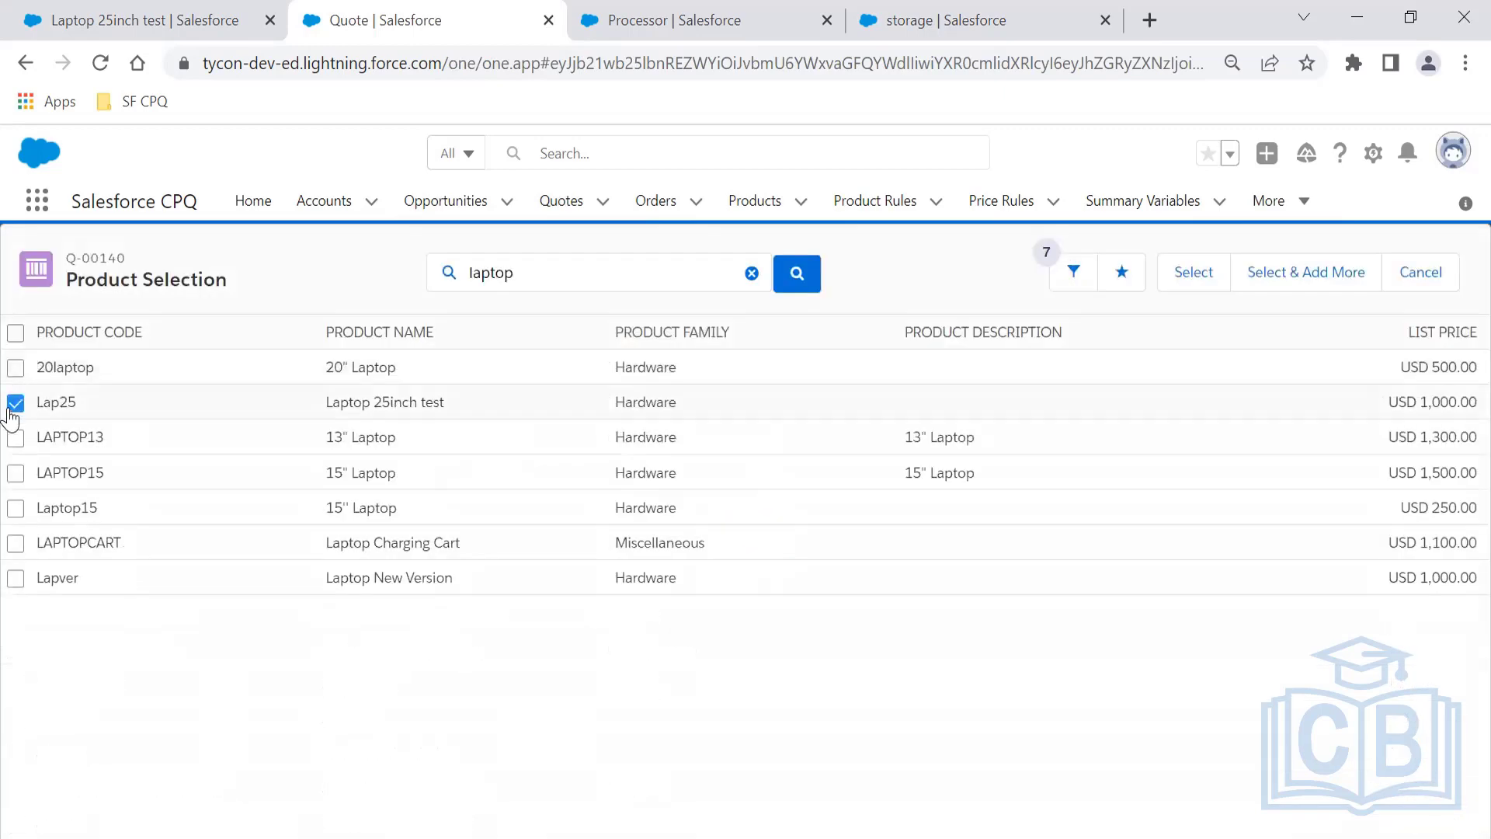
click(1194, 280)
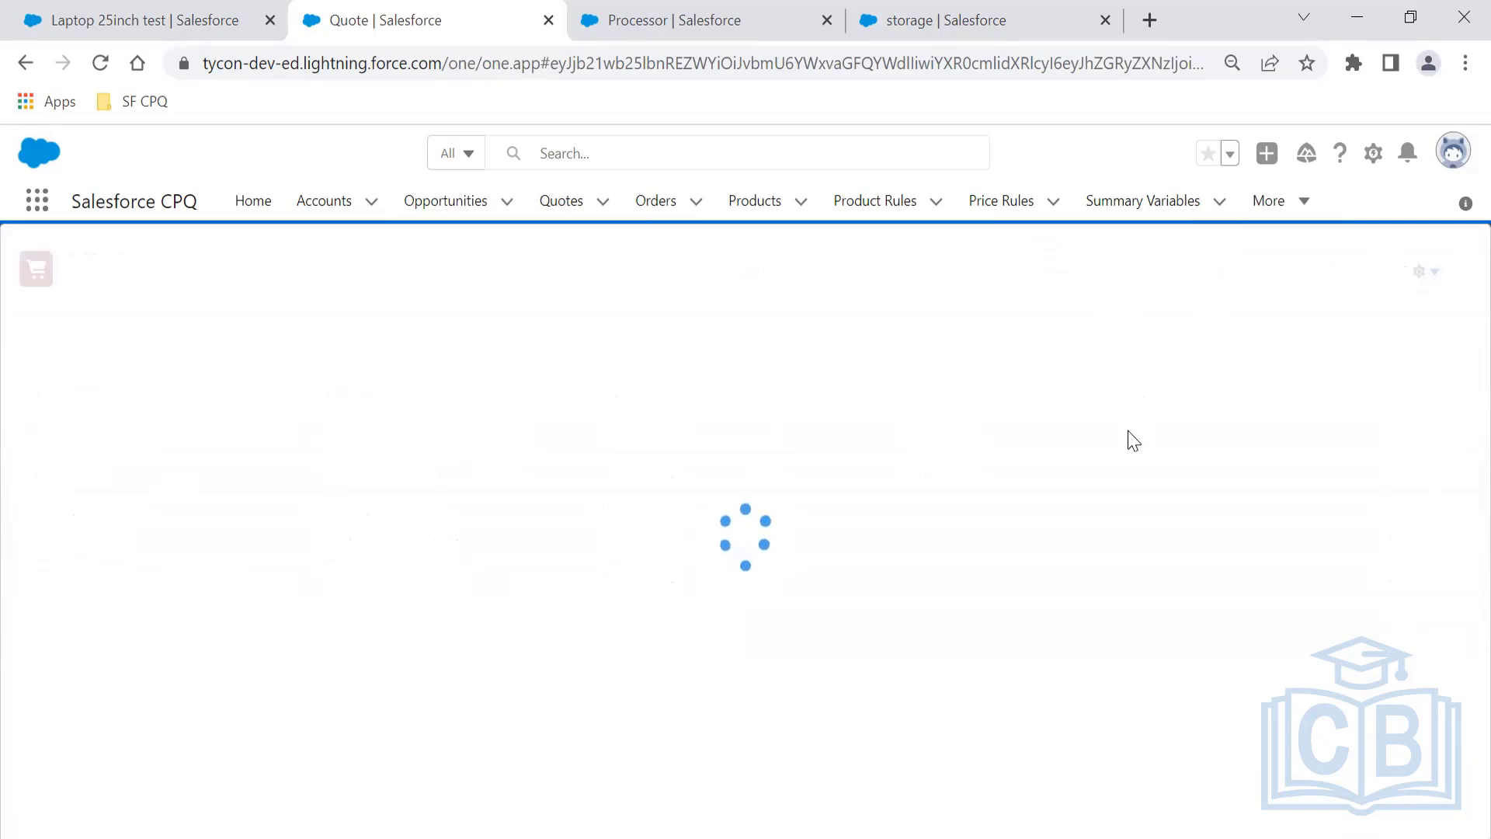
click(1366, 494)
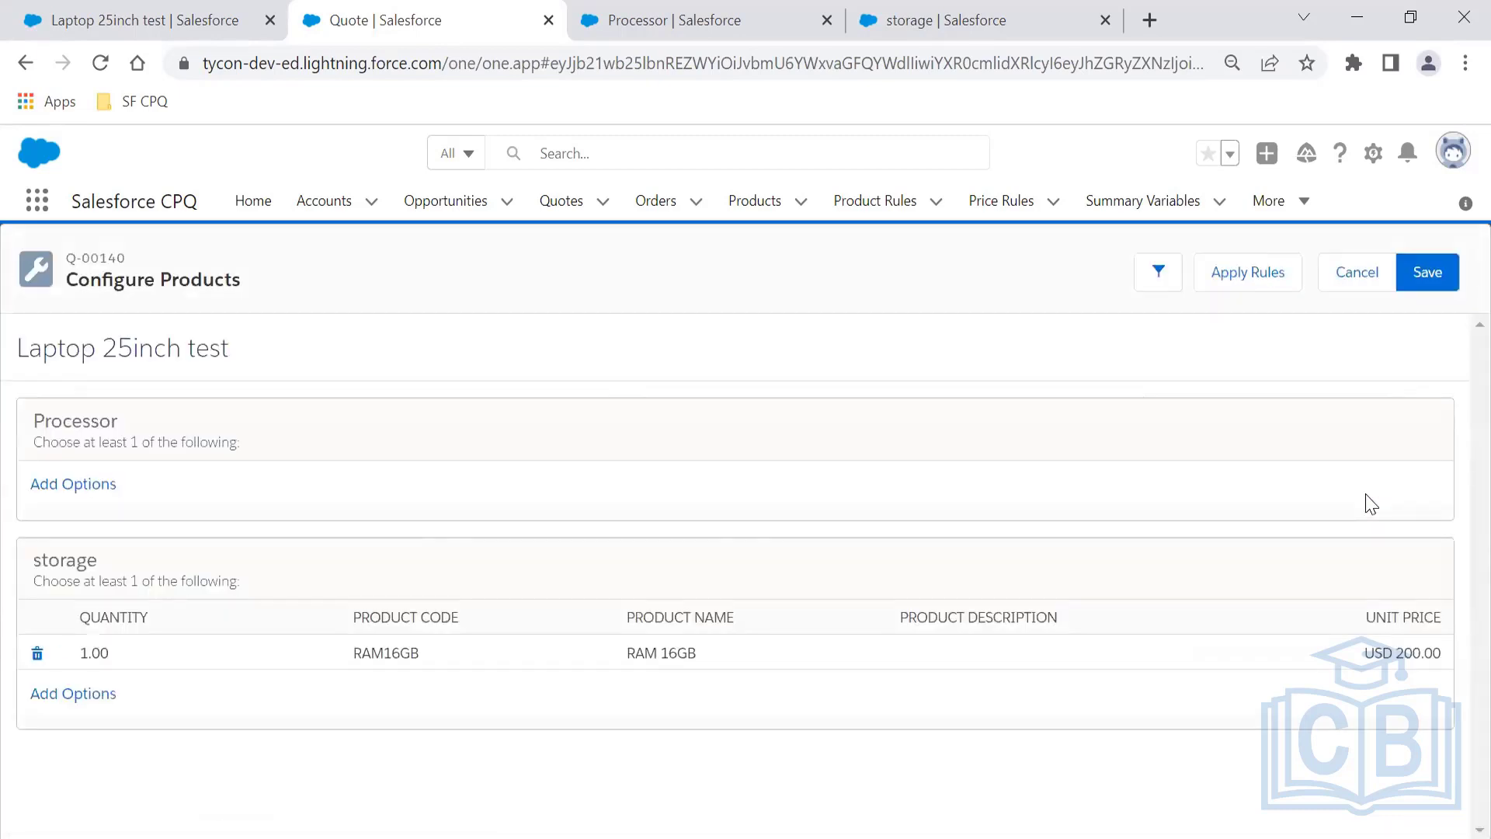
- View the addable options of the Processor feature and of the storage feature, returning to the bundle configuration each time
click(74, 491)
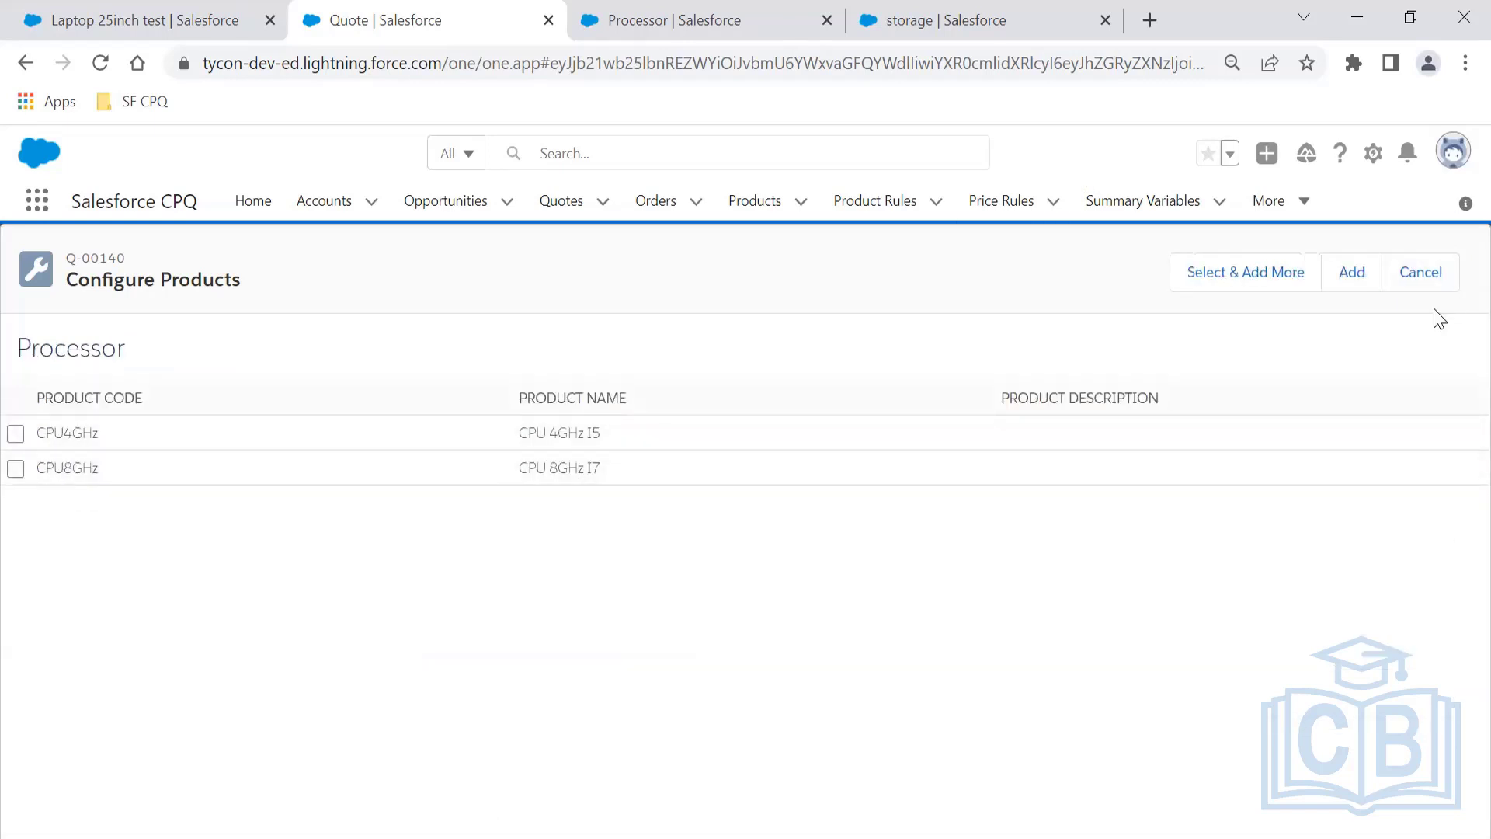
click(1420, 273)
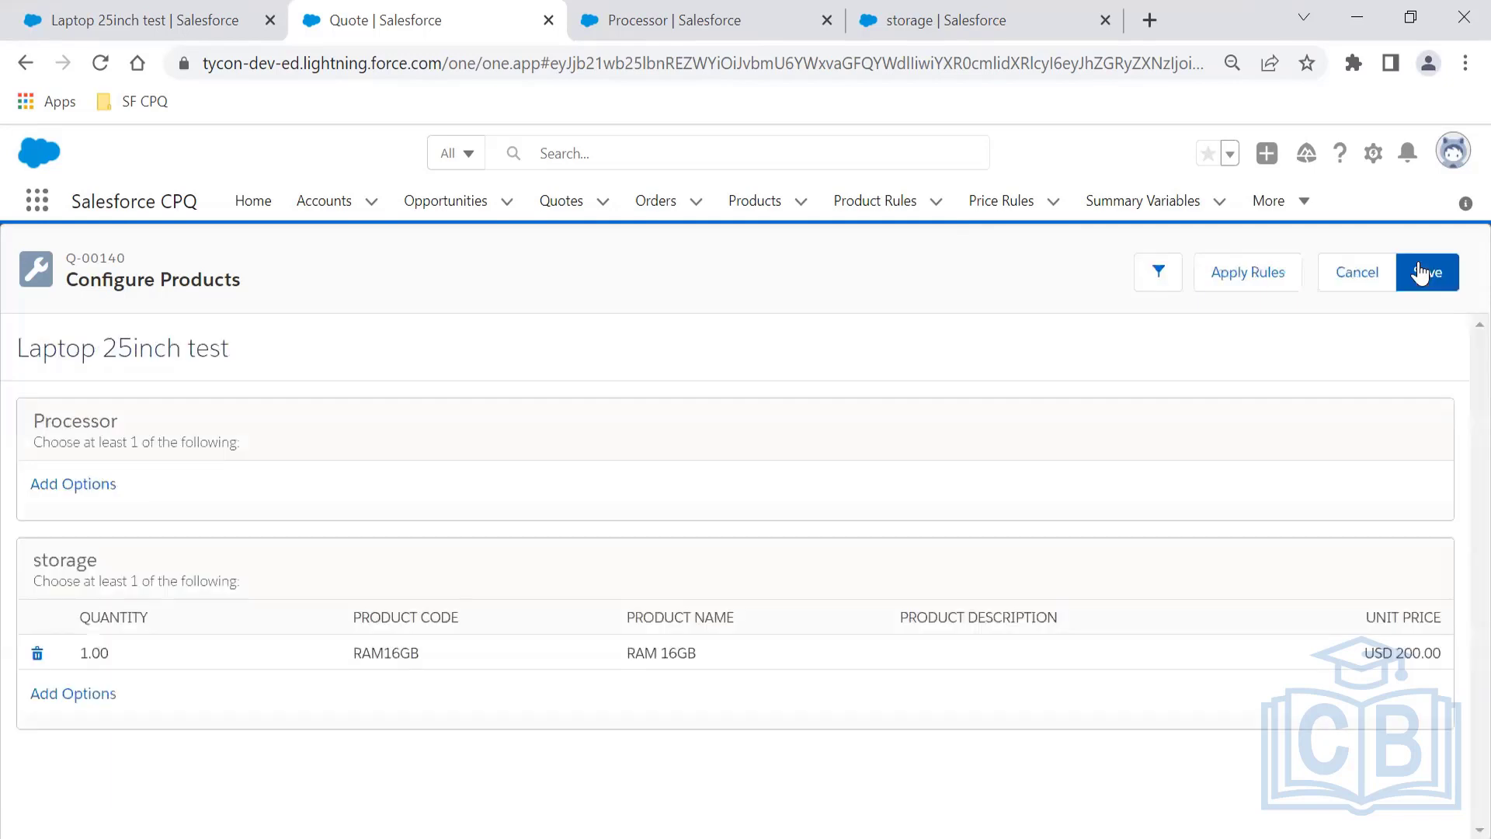
click(70, 694)
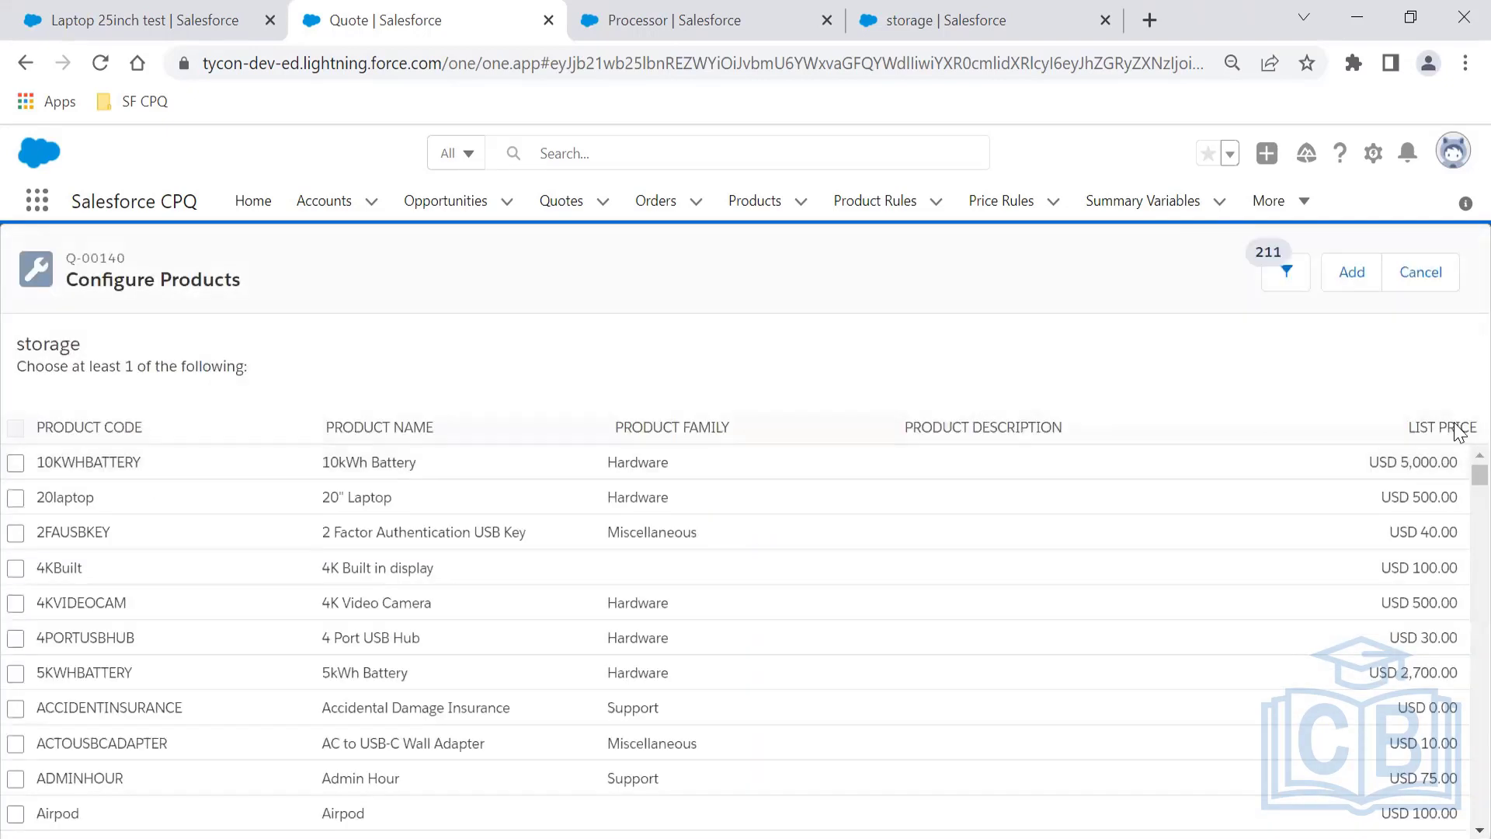
click(1425, 269)
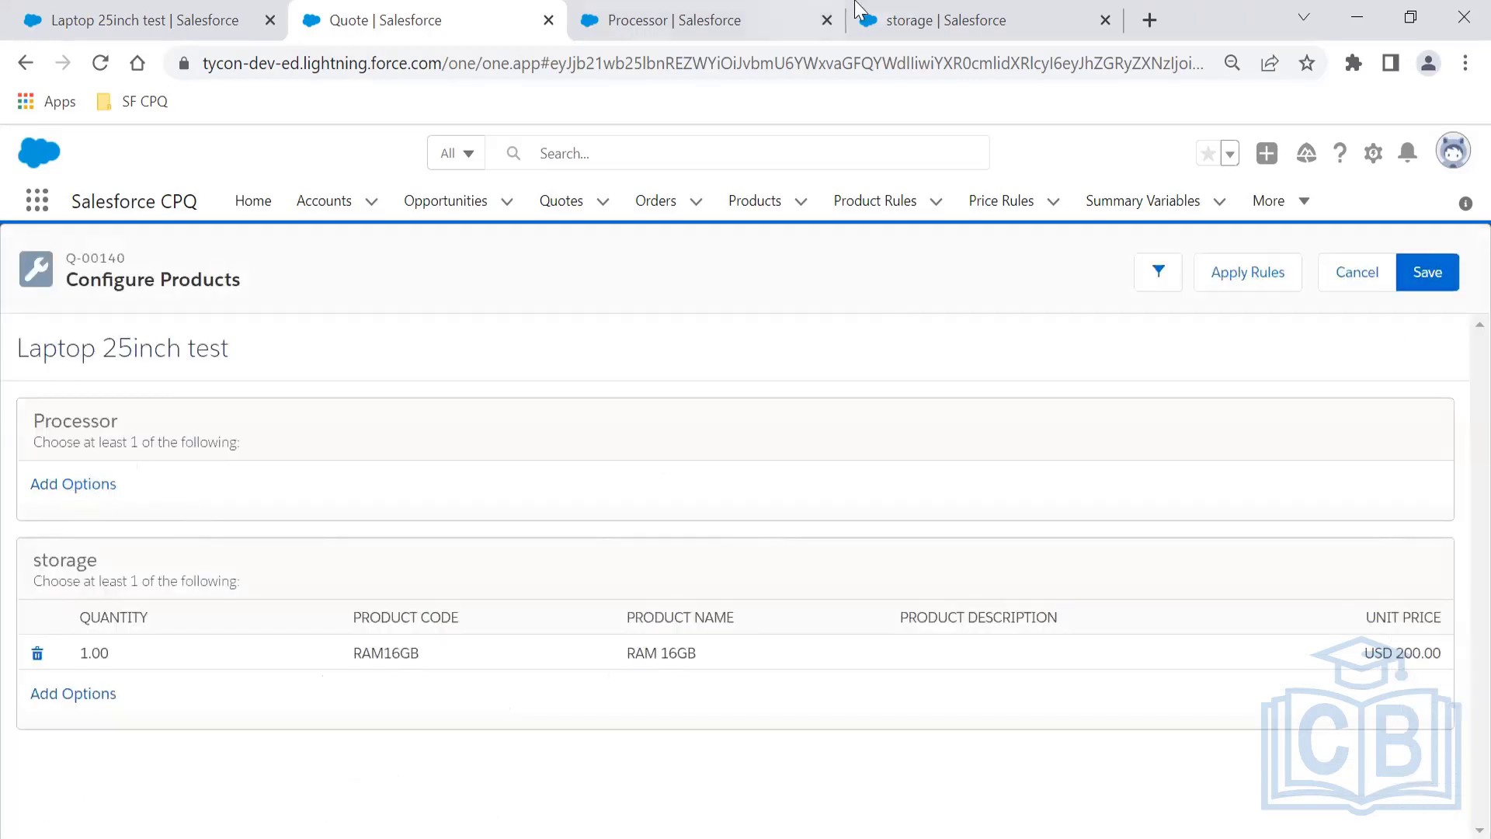
- Compare the Option Selection Method on the storage and Processor feature records and review the features and options of Laptop 25inch test
click(924, 20)
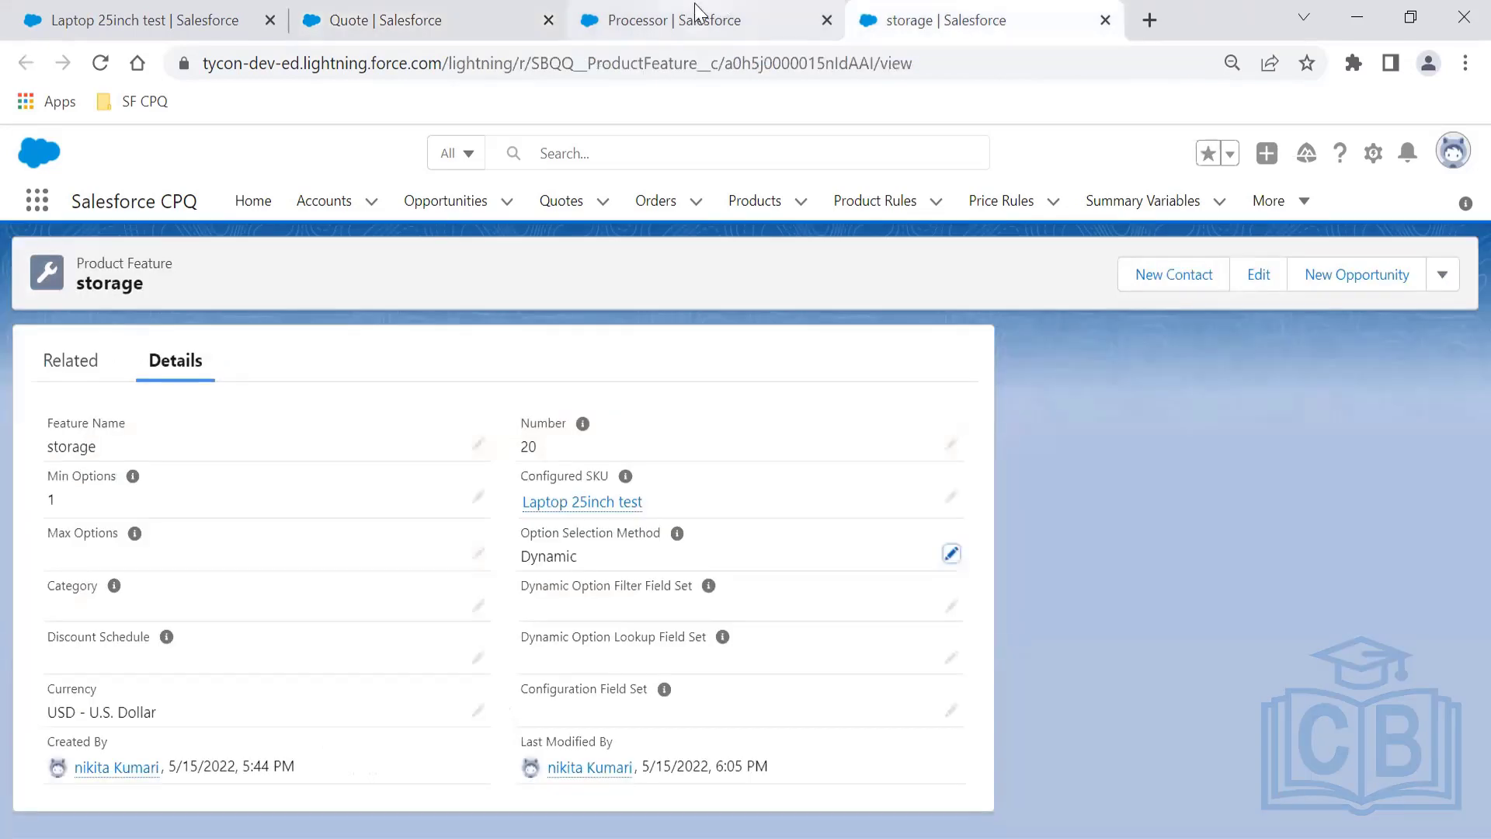
click(695, 3)
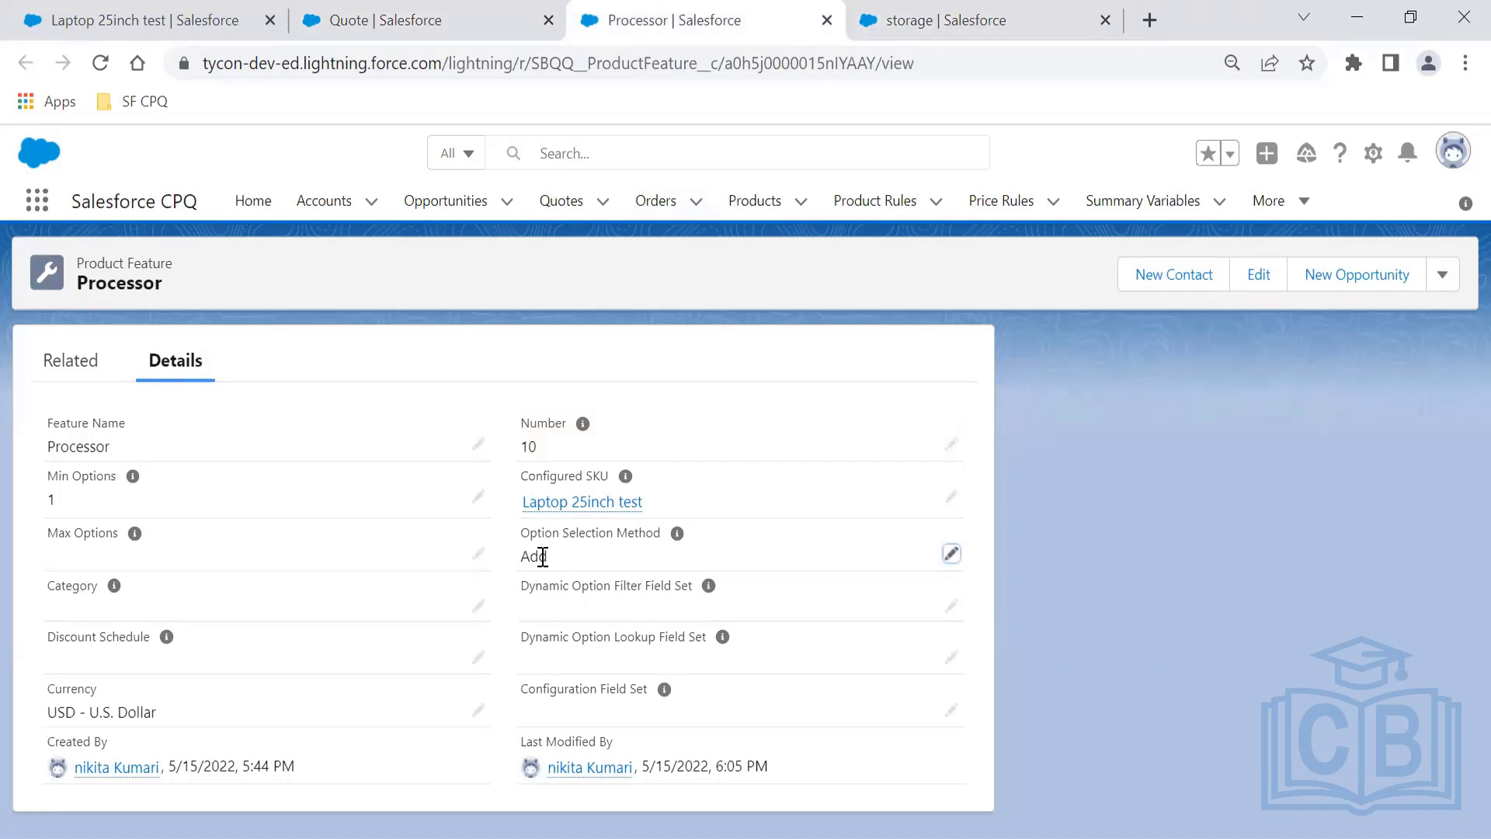
click(122, 14)
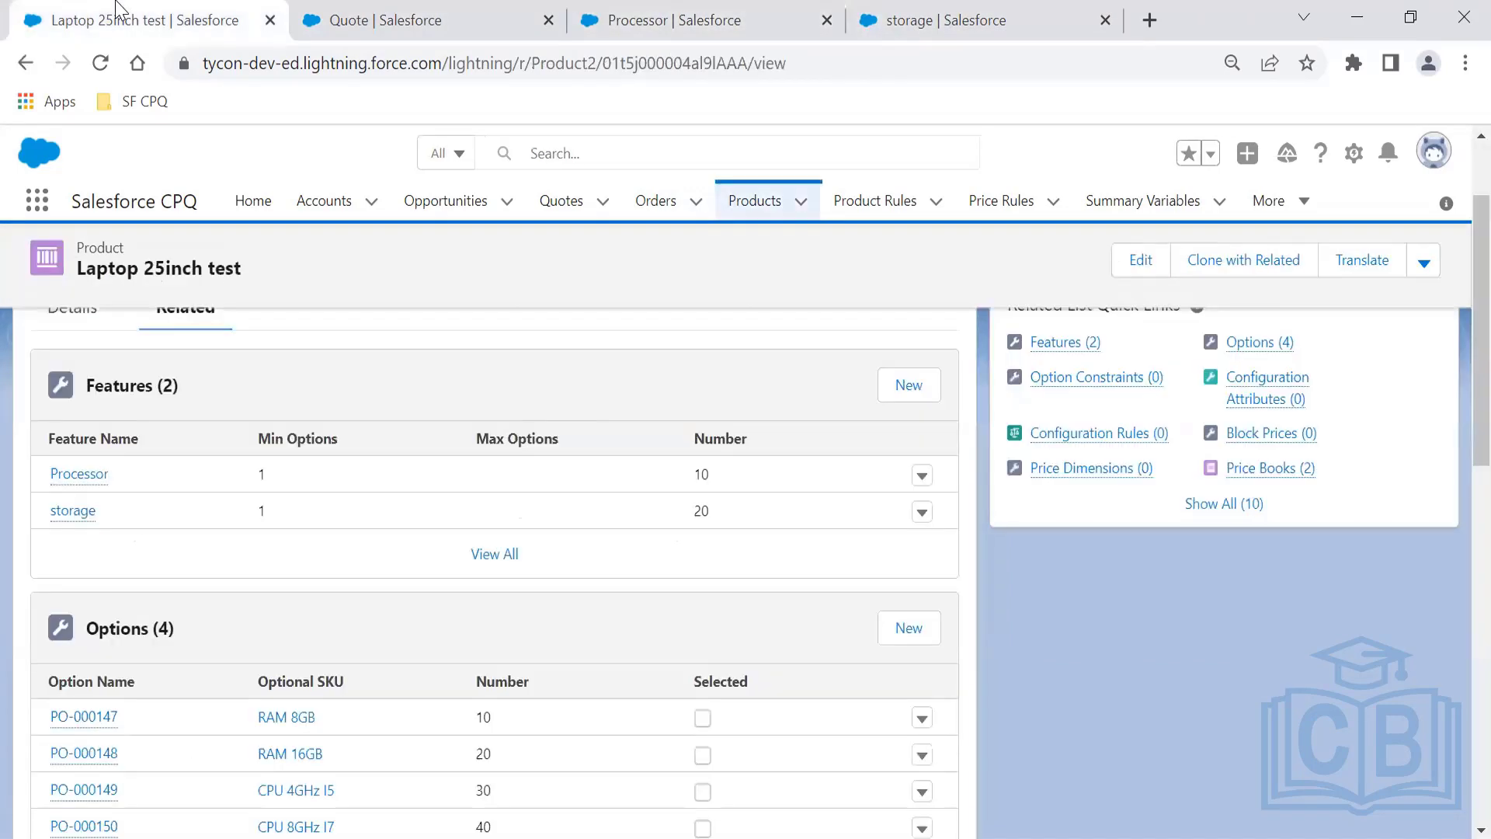
click(458, 11)
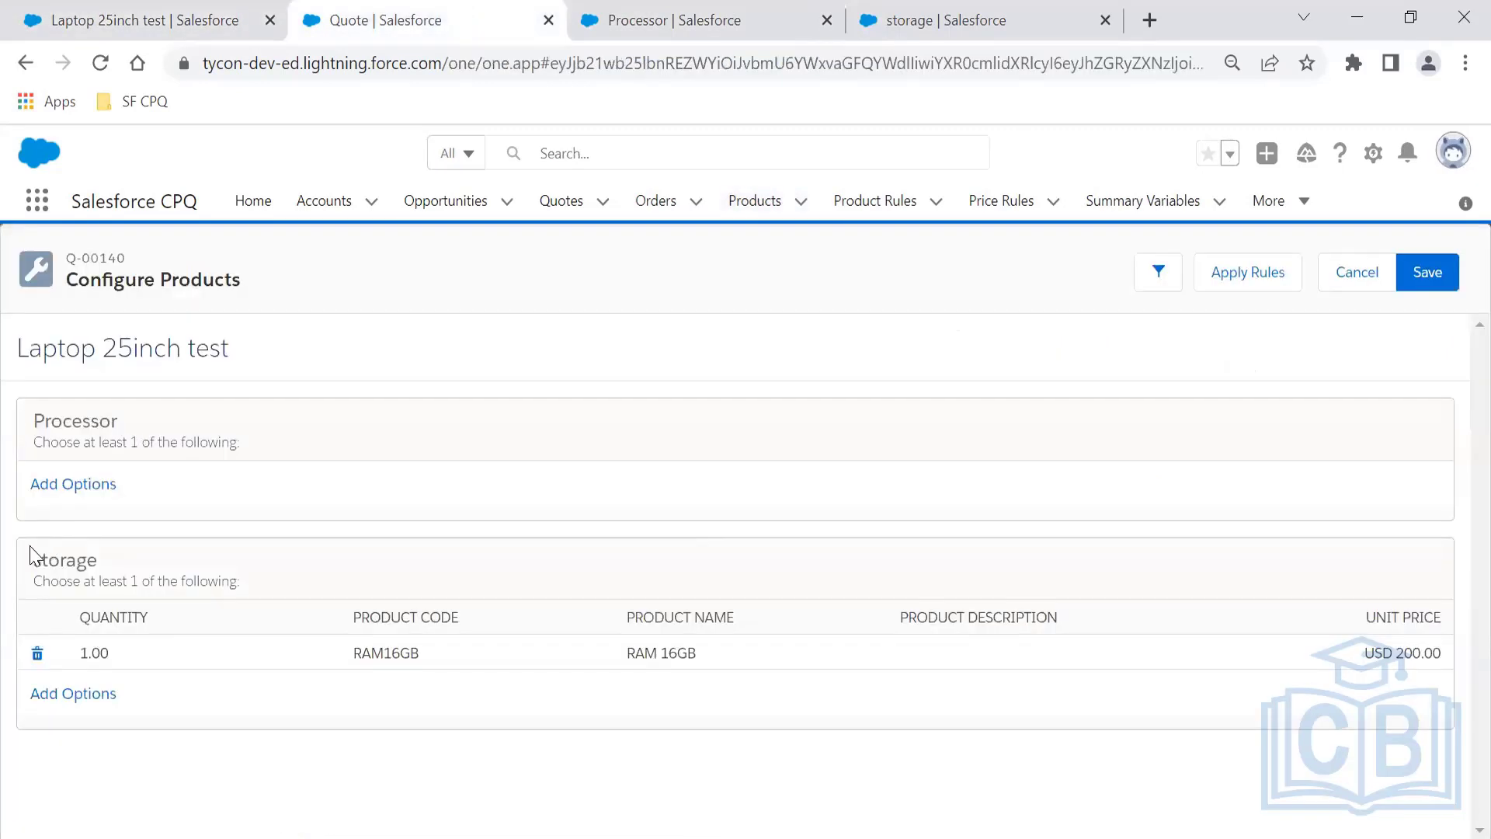
- Reopen the option lists of Processor and storage from the configuration and check the storage feature's record and the laptop's product record
click(84, 490)
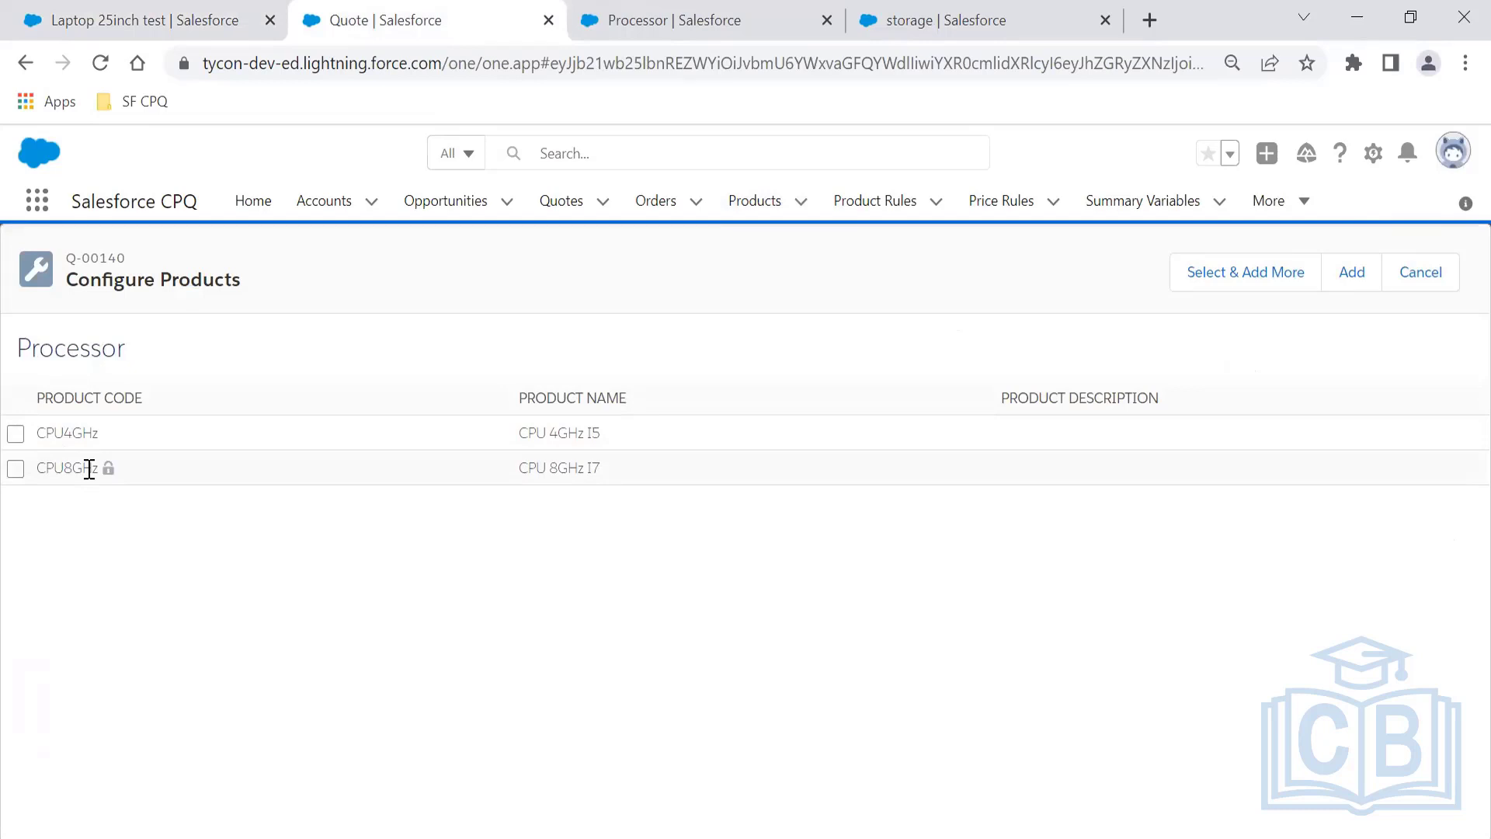
click(1407, 279)
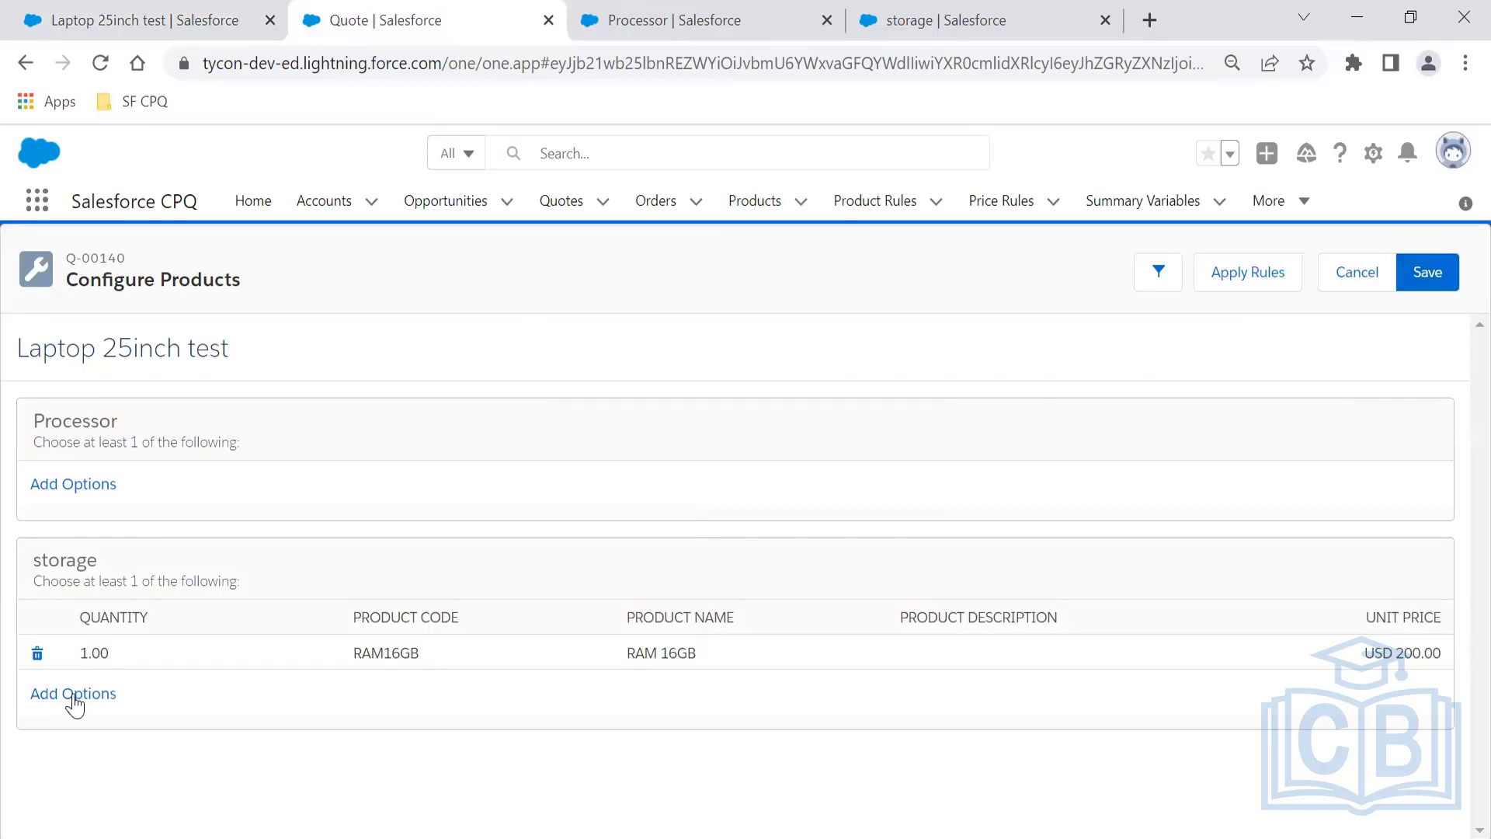
click(73, 695)
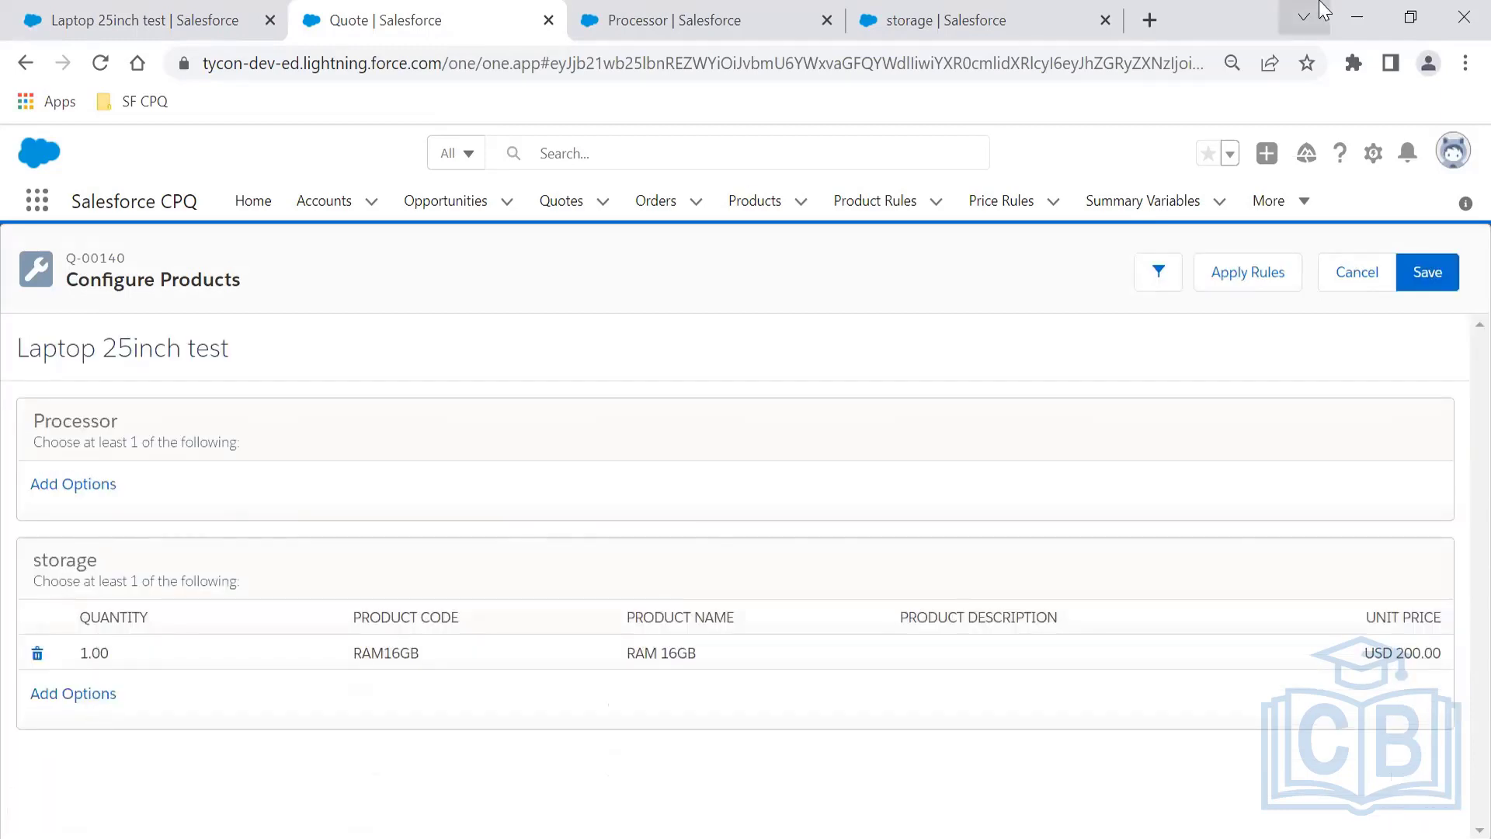
click(990, 16)
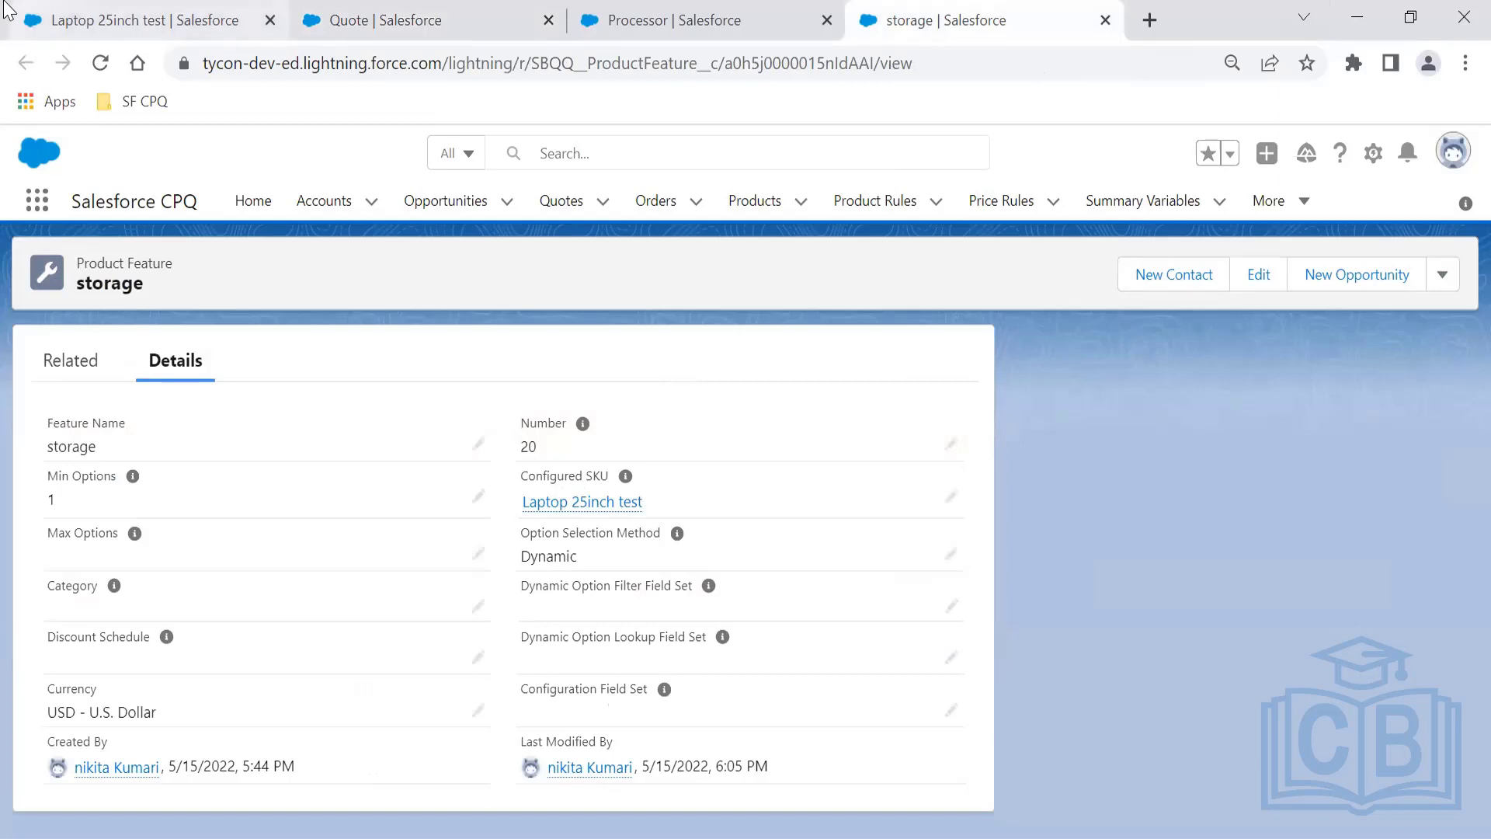
click(101, 16)
click(398, 11)
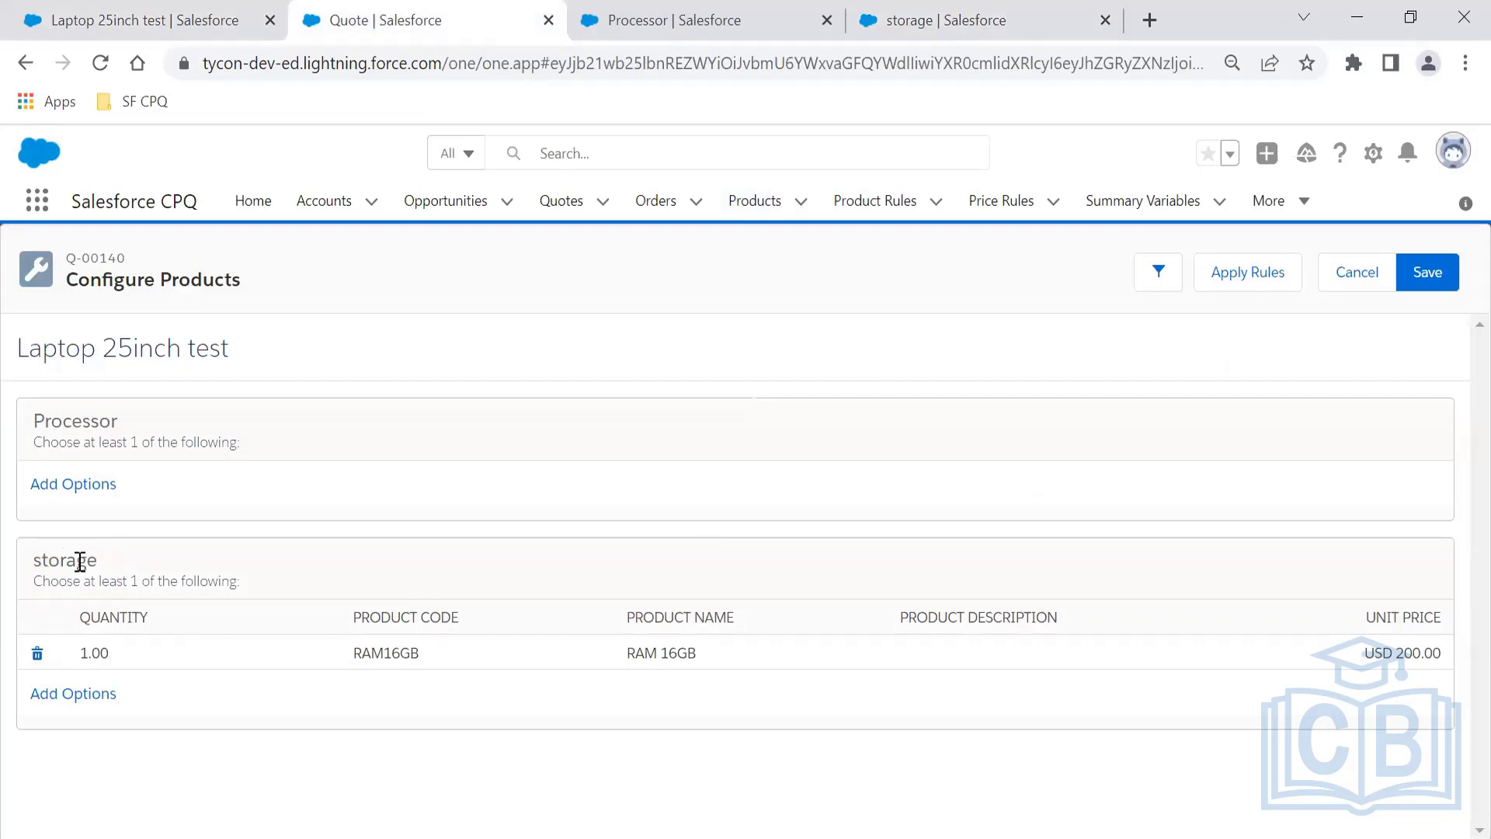
- Browse the product list offered for the storage feature and go back to the bundle configuration without adding anything
click(69, 696)
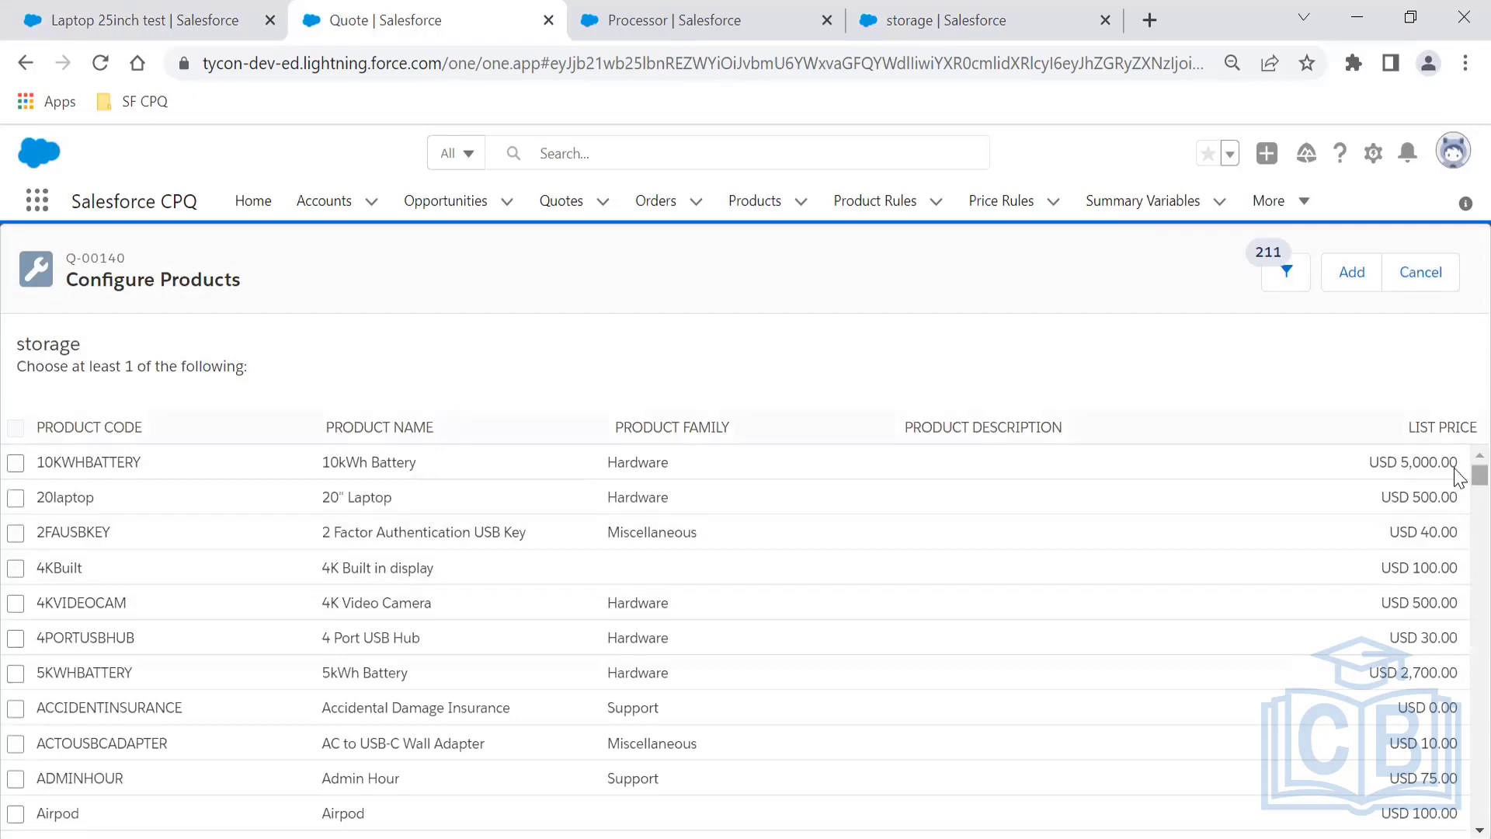
scroll(1456, 513, down, 15)
scroll(1459, 637, down, 20)
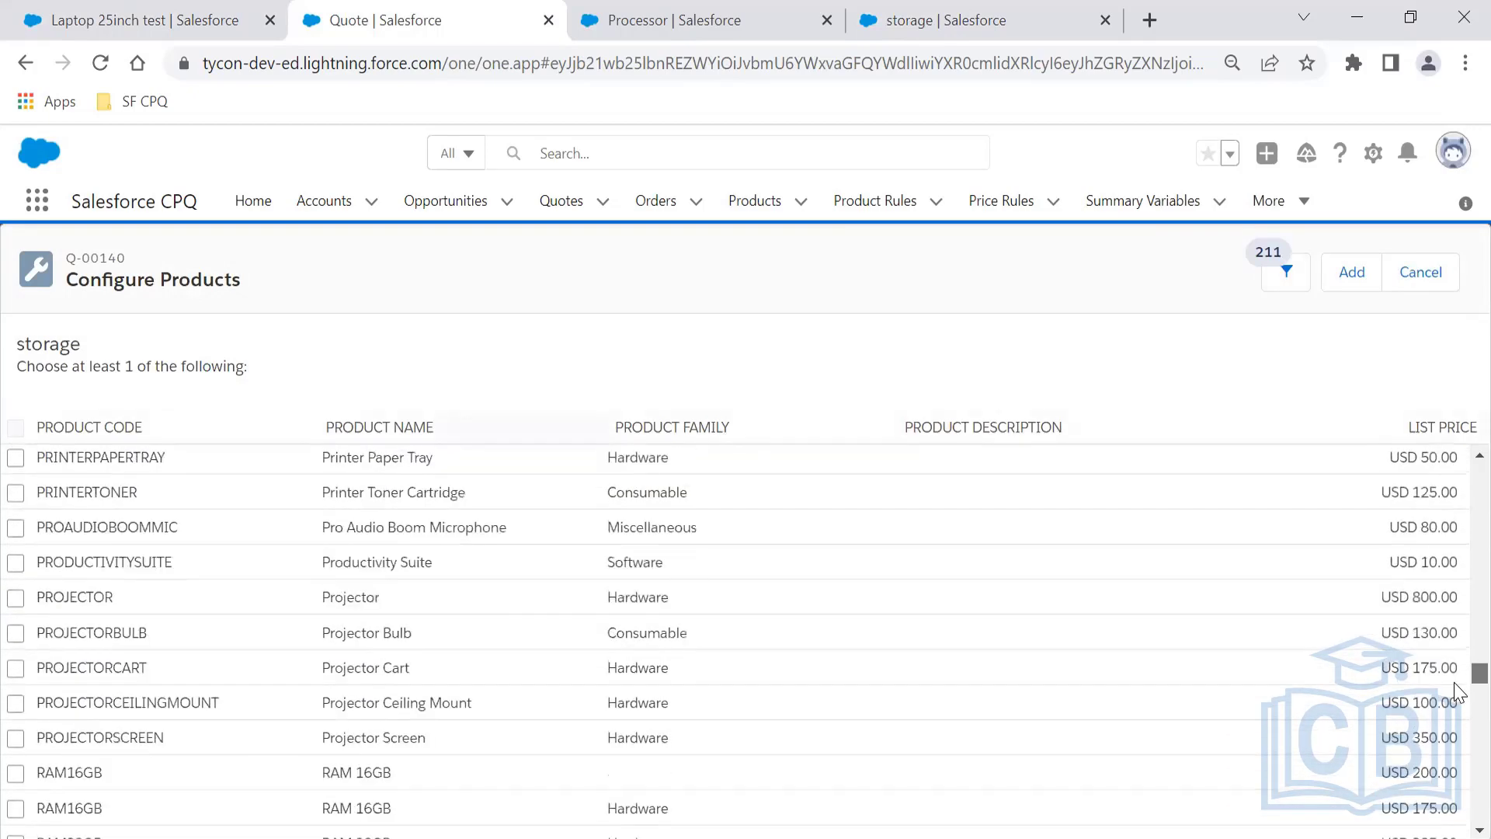
scroll(1459, 522, up, 20)
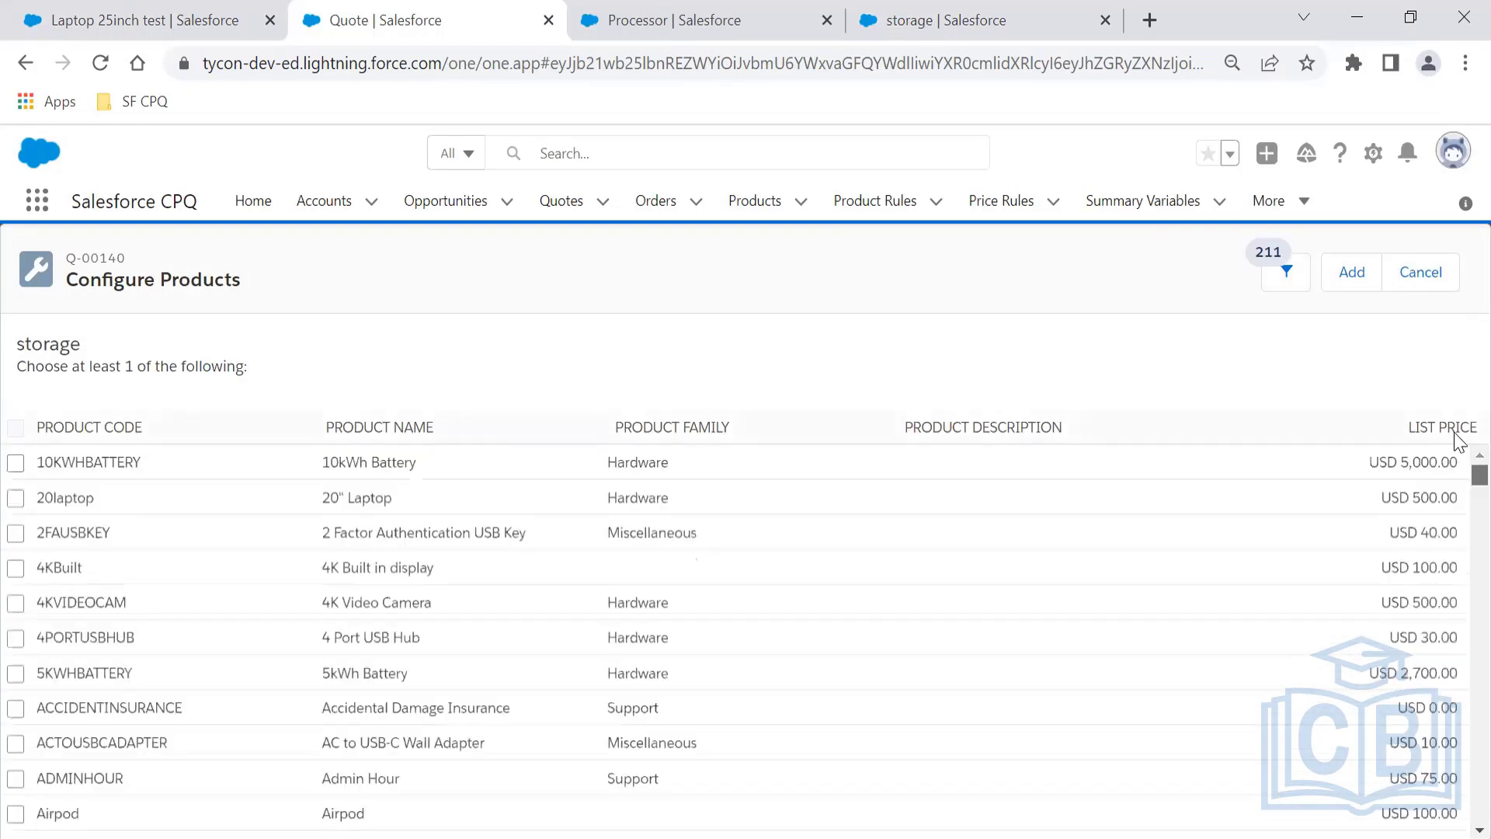
click(1449, 288)
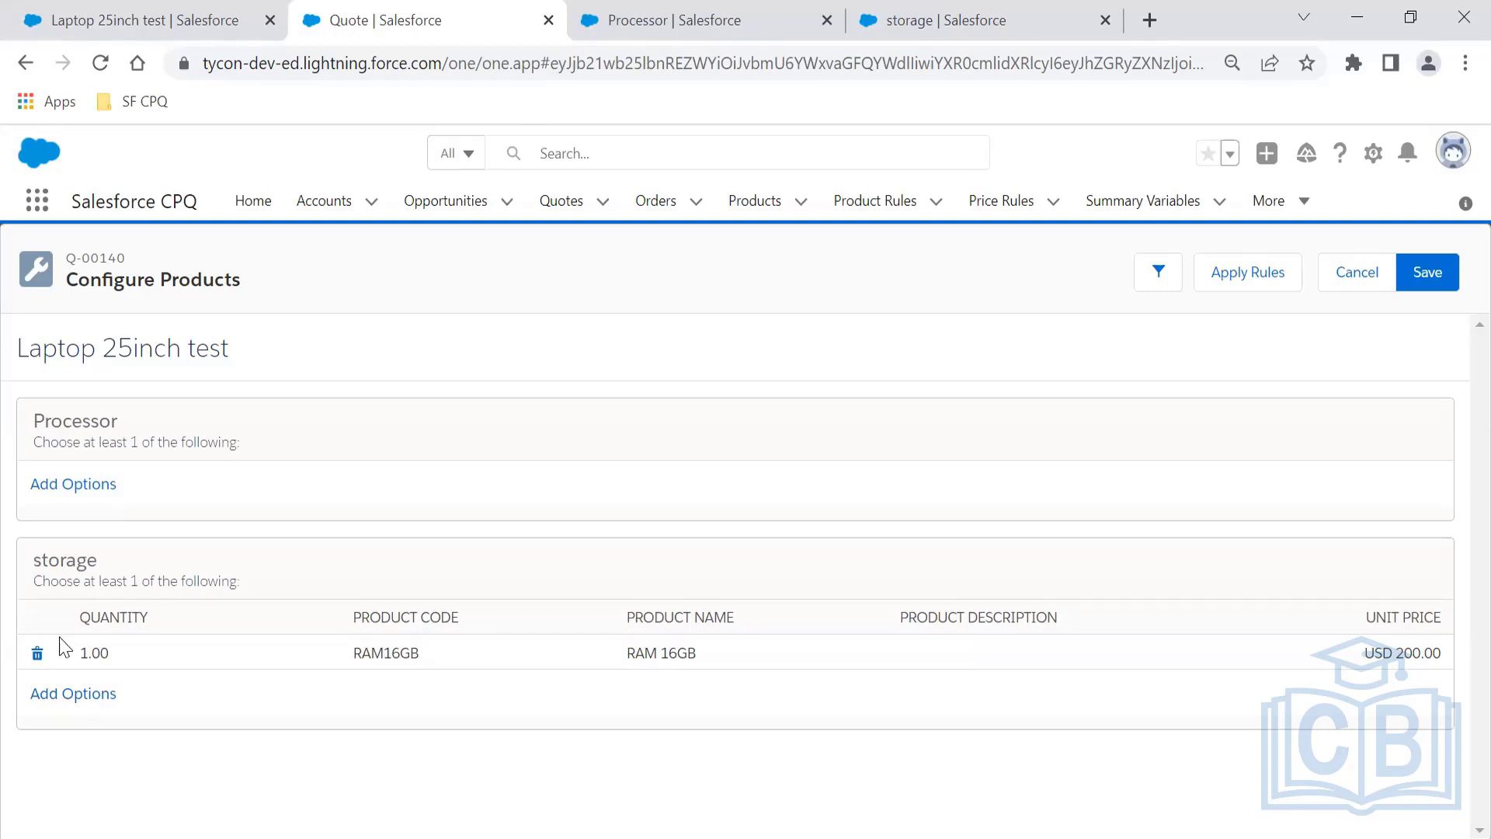
- Recheck the storage feature's Option Selection Method and the laptop's product record, and return to the quote configuration
click(893, 12)
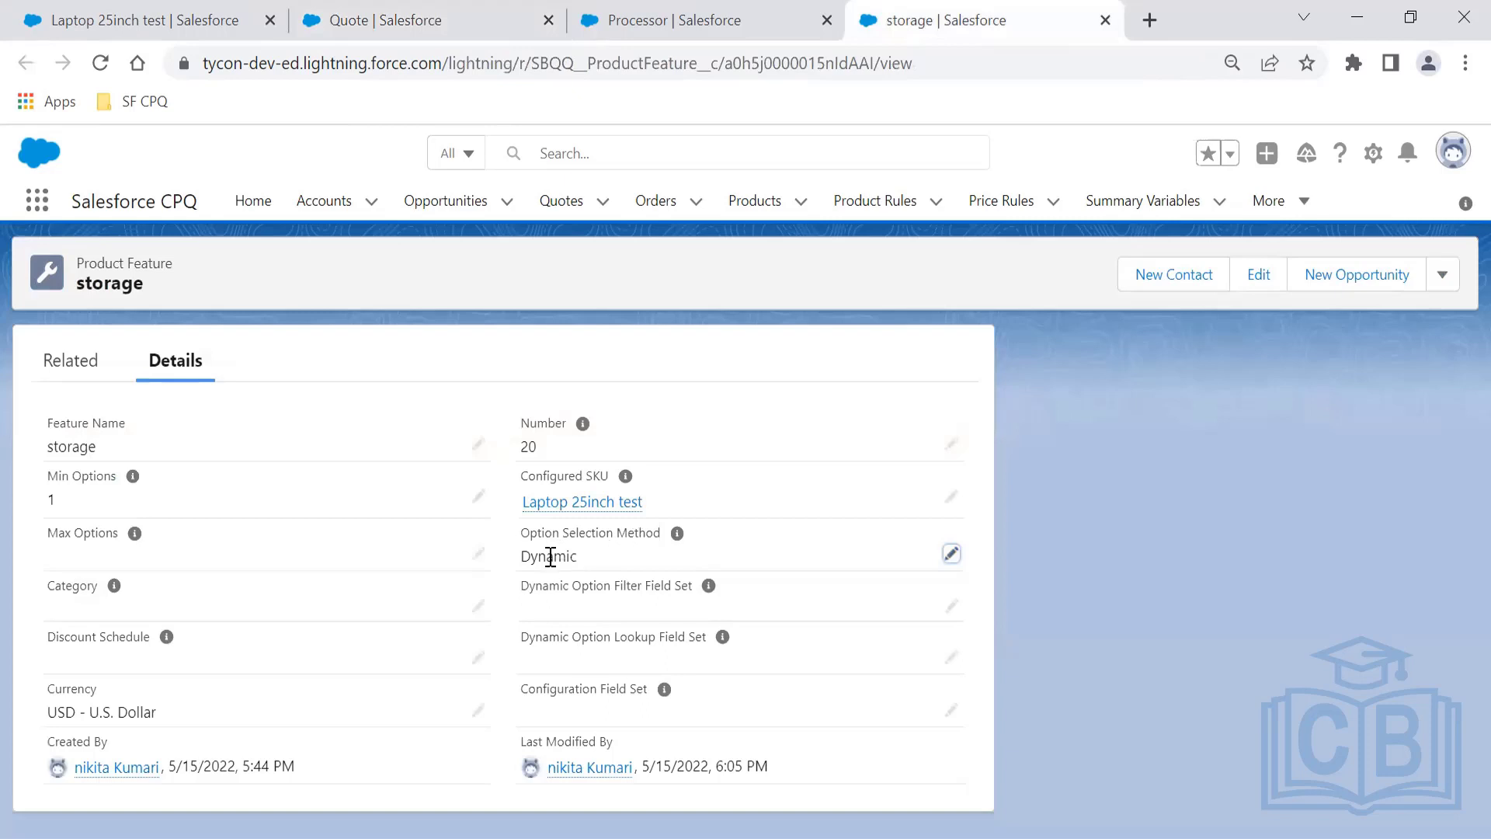
click(203, 13)
click(383, 12)
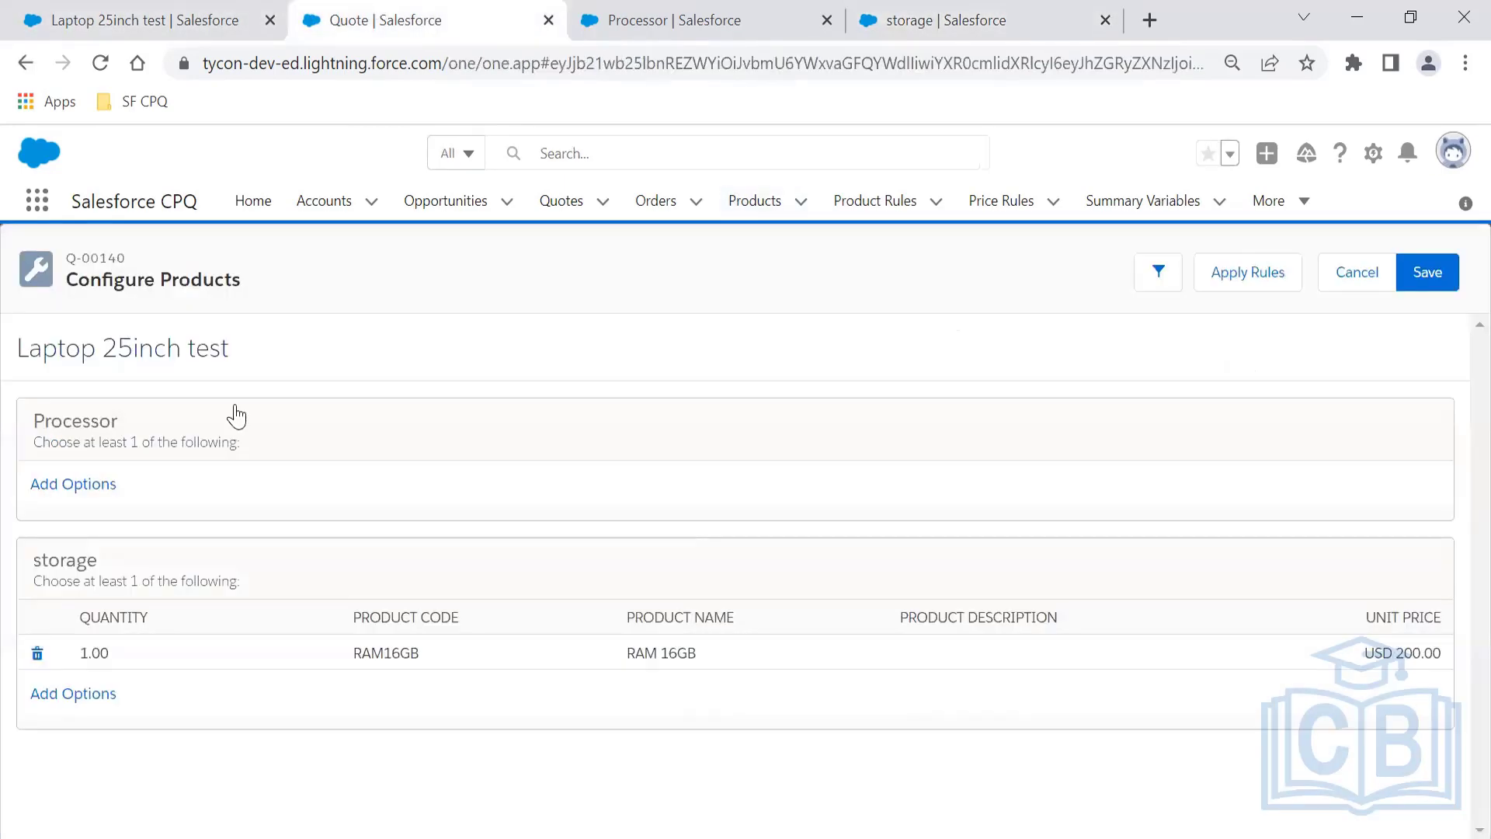
- Open storage's addable products once more, and cancel the laptop configuration and the unsaved line edits on the quote
click(92, 697)
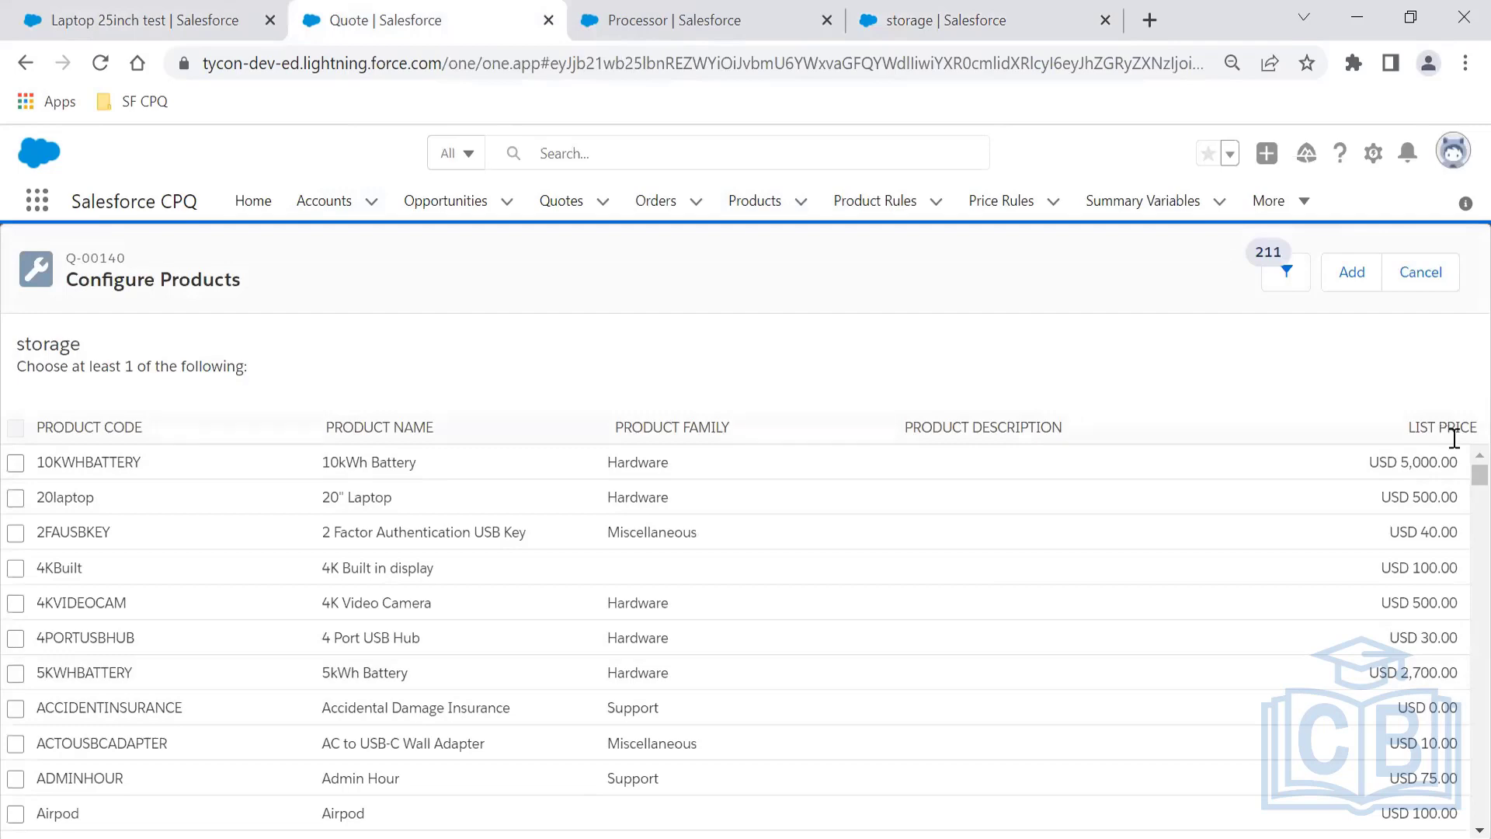
scroll(1457, 519, down, 2)
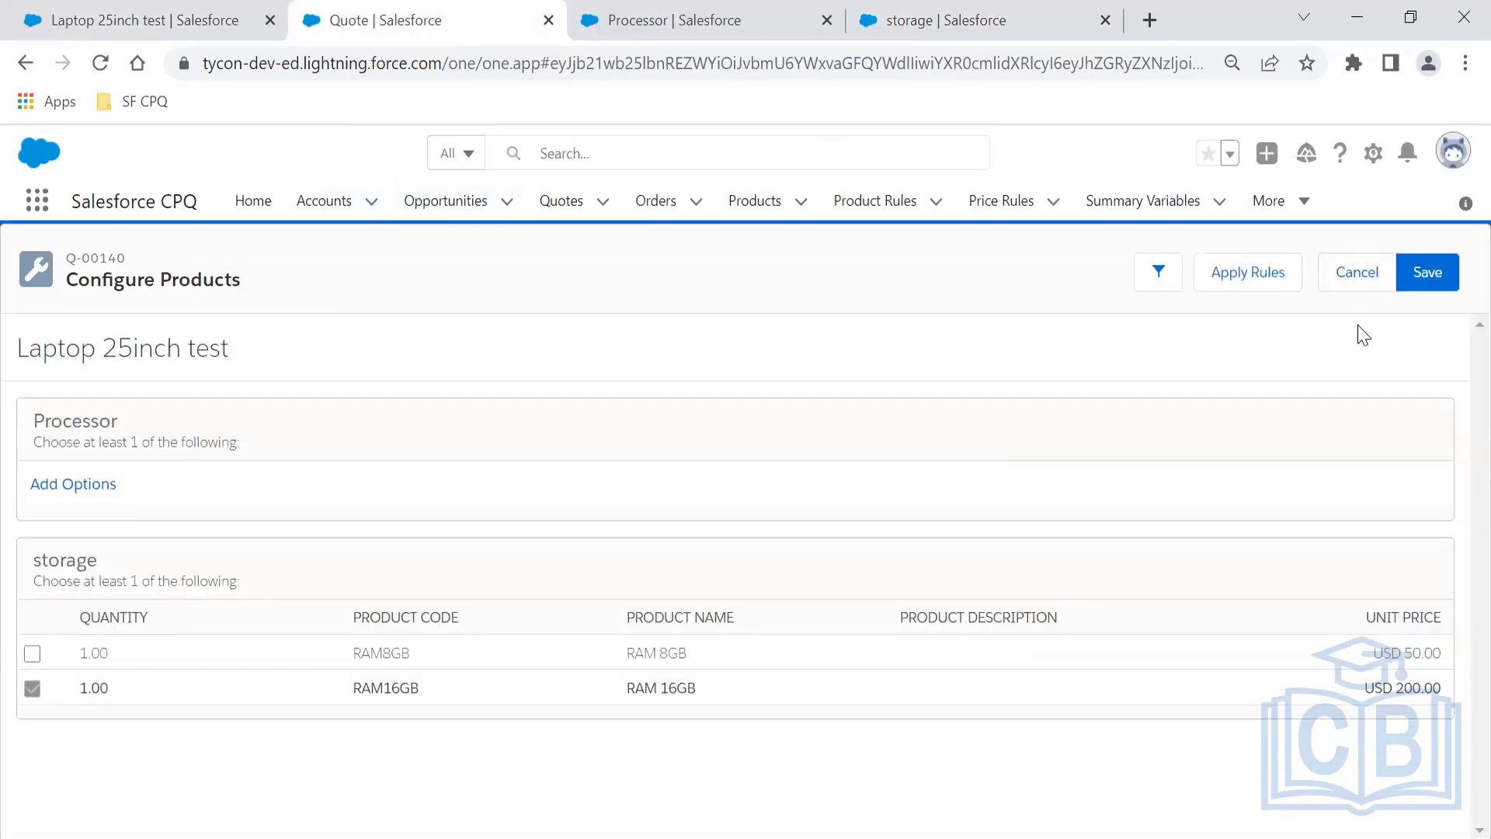
click(1361, 287)
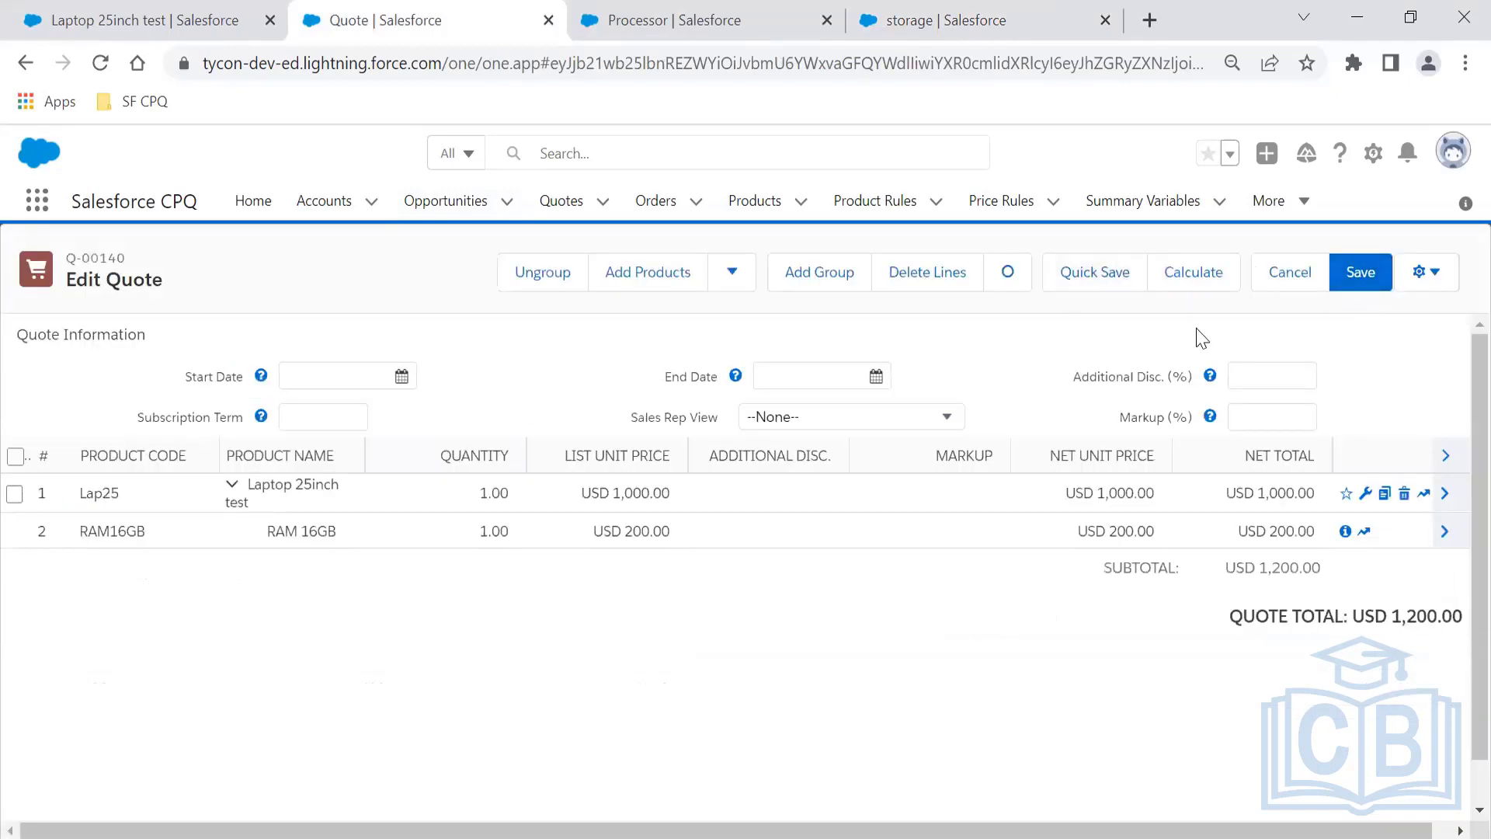
click(1289, 281)
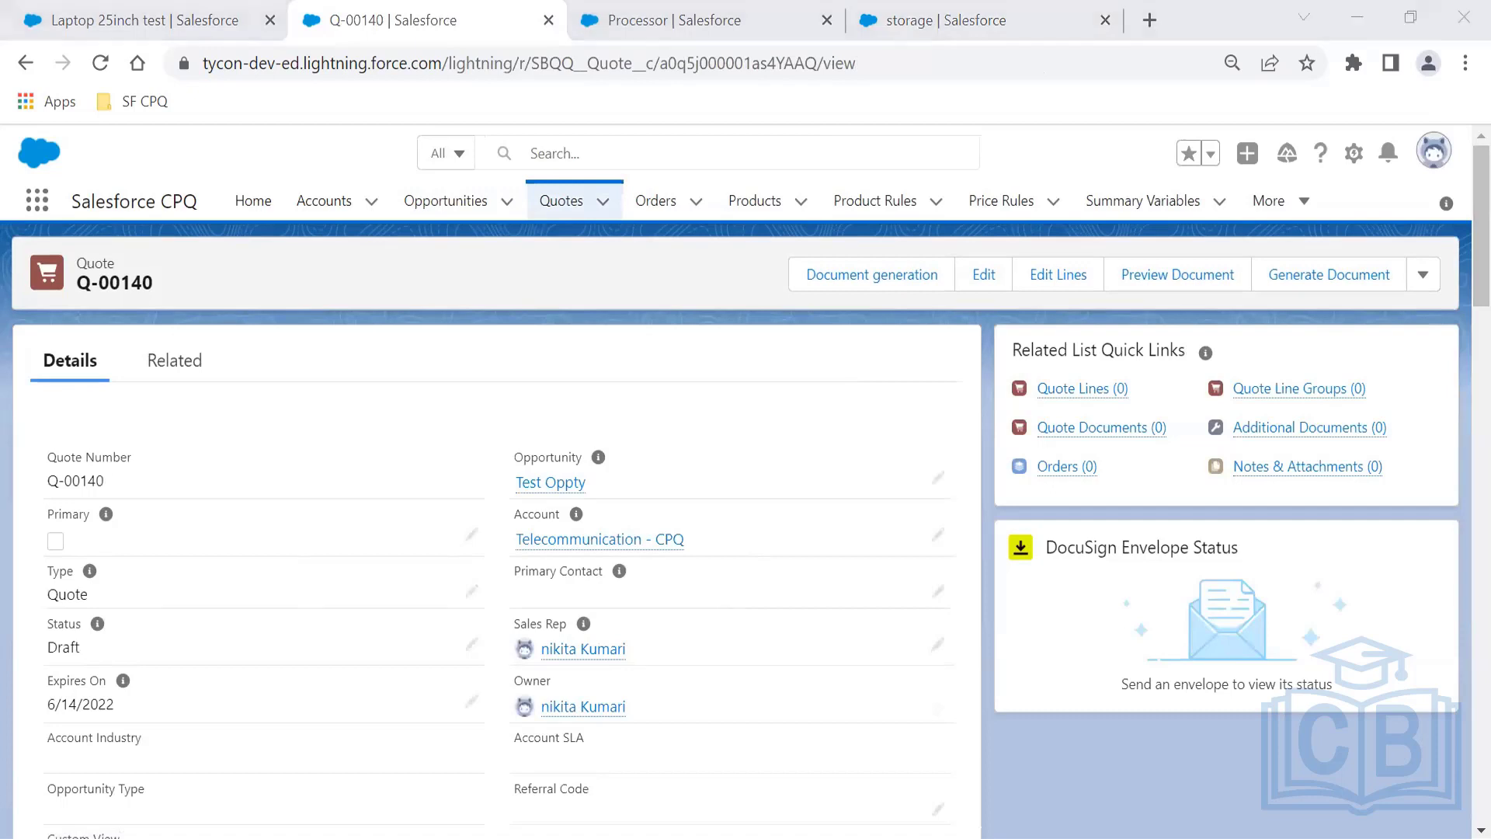
- Switch to PowerPoint and start the slide show from the Subscriptions & Perpetual Products slide
key(alt+Tab)
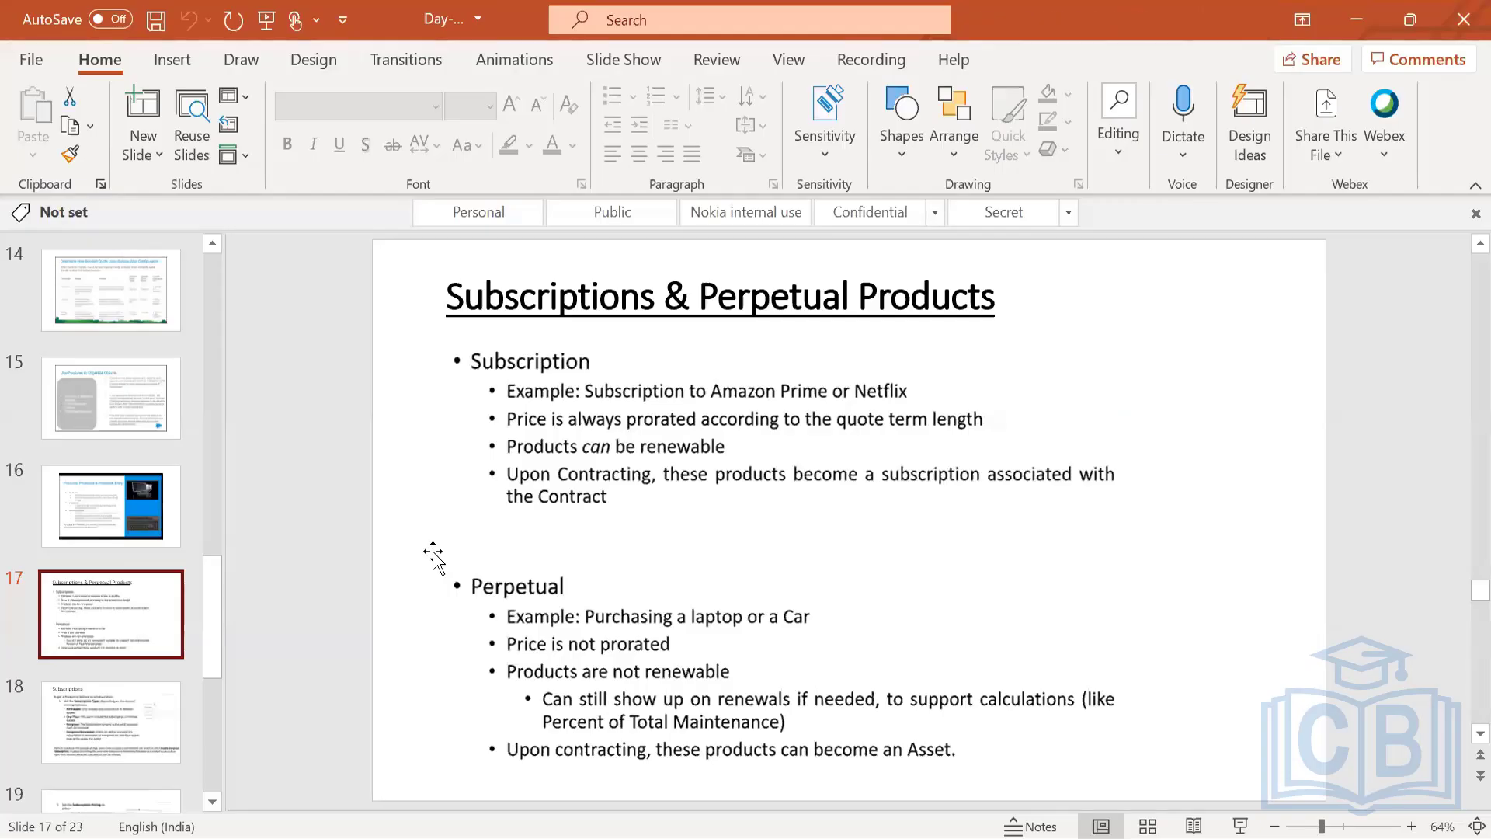
key(shift+F5)
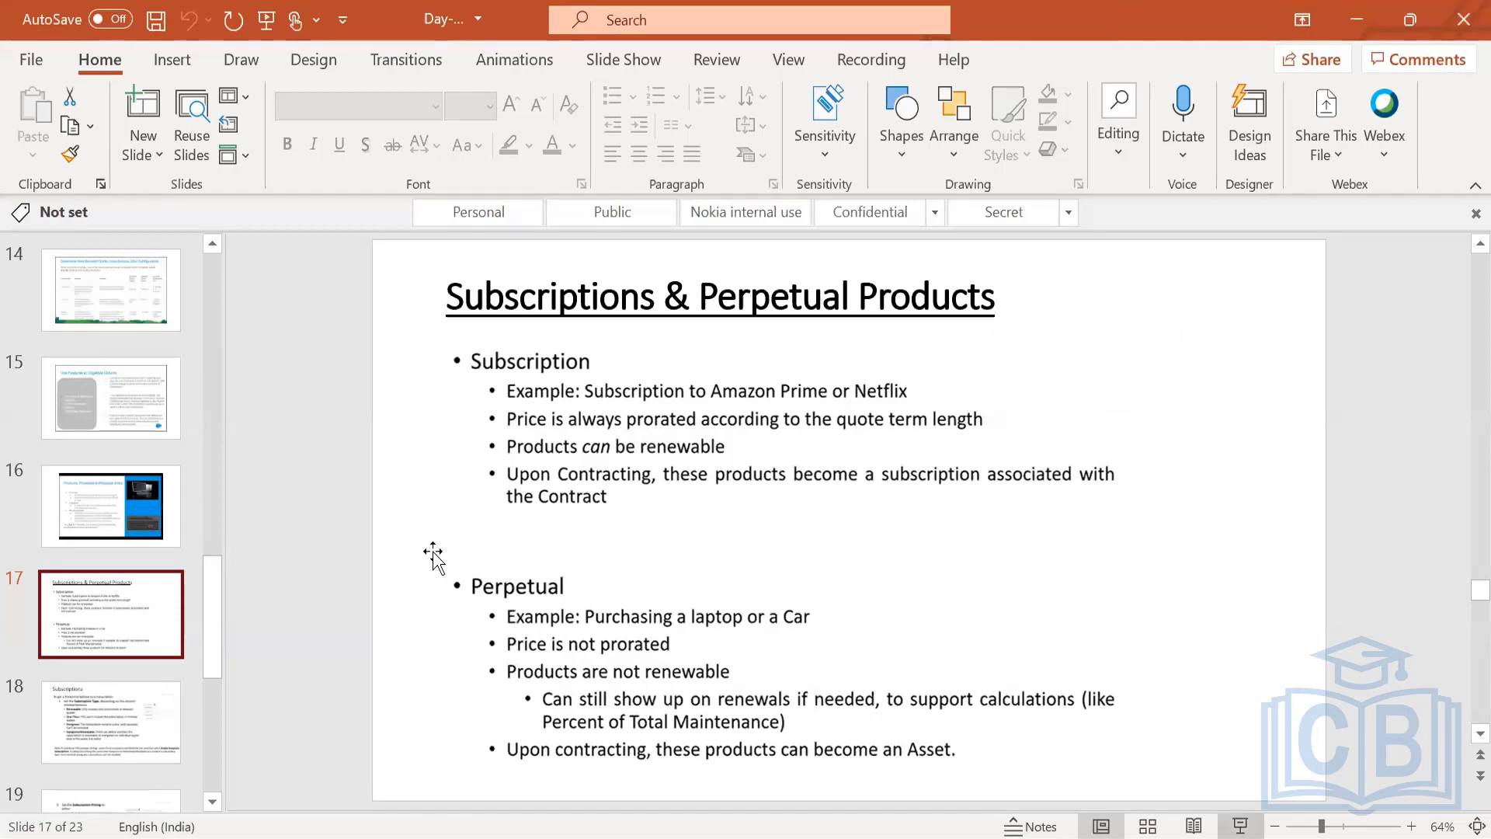
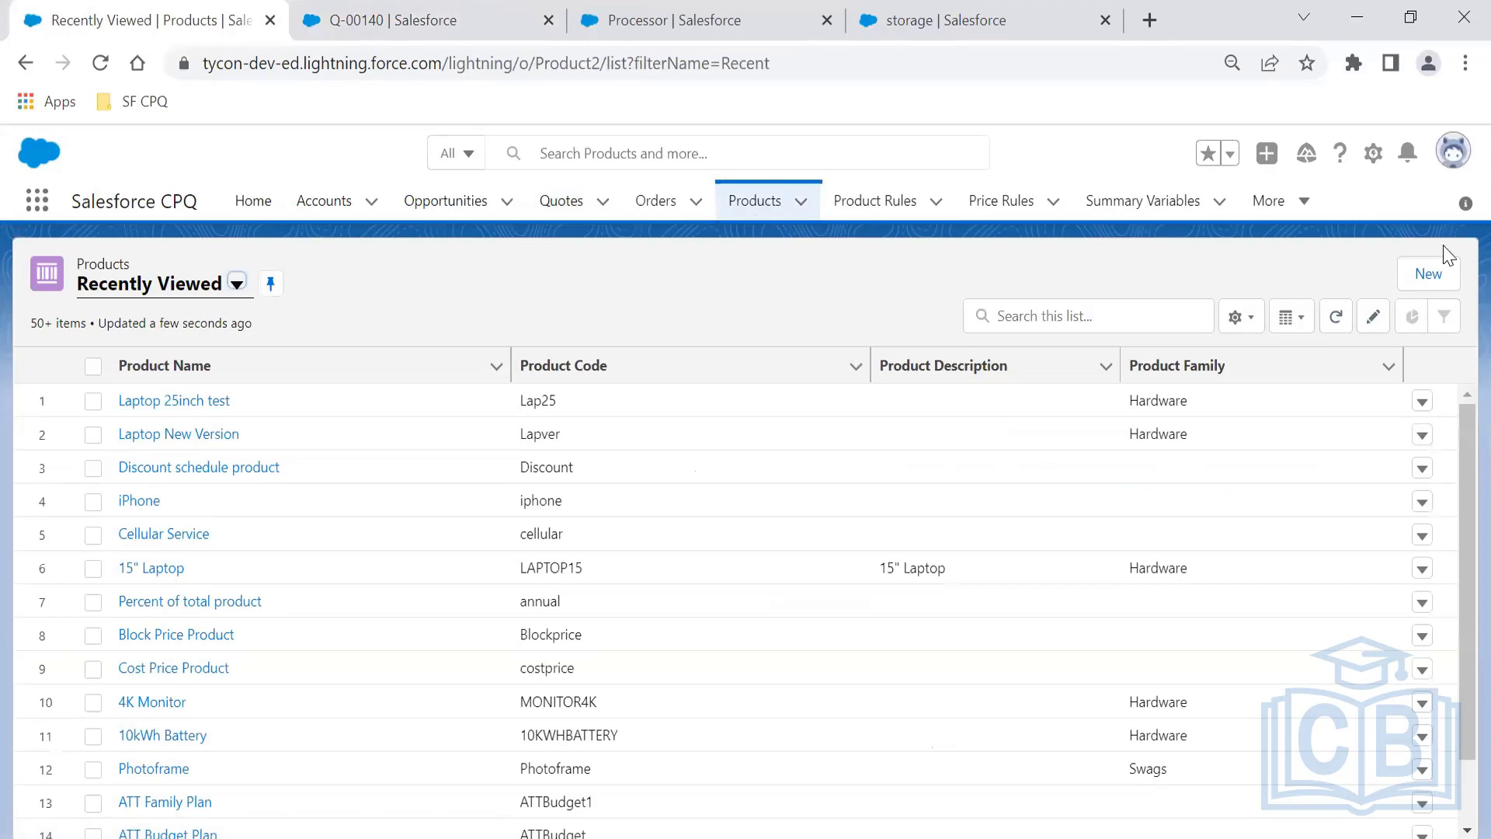
- Start a new active product named "Maintenance of Lapt 25" with product code Maint
click(1427, 288)
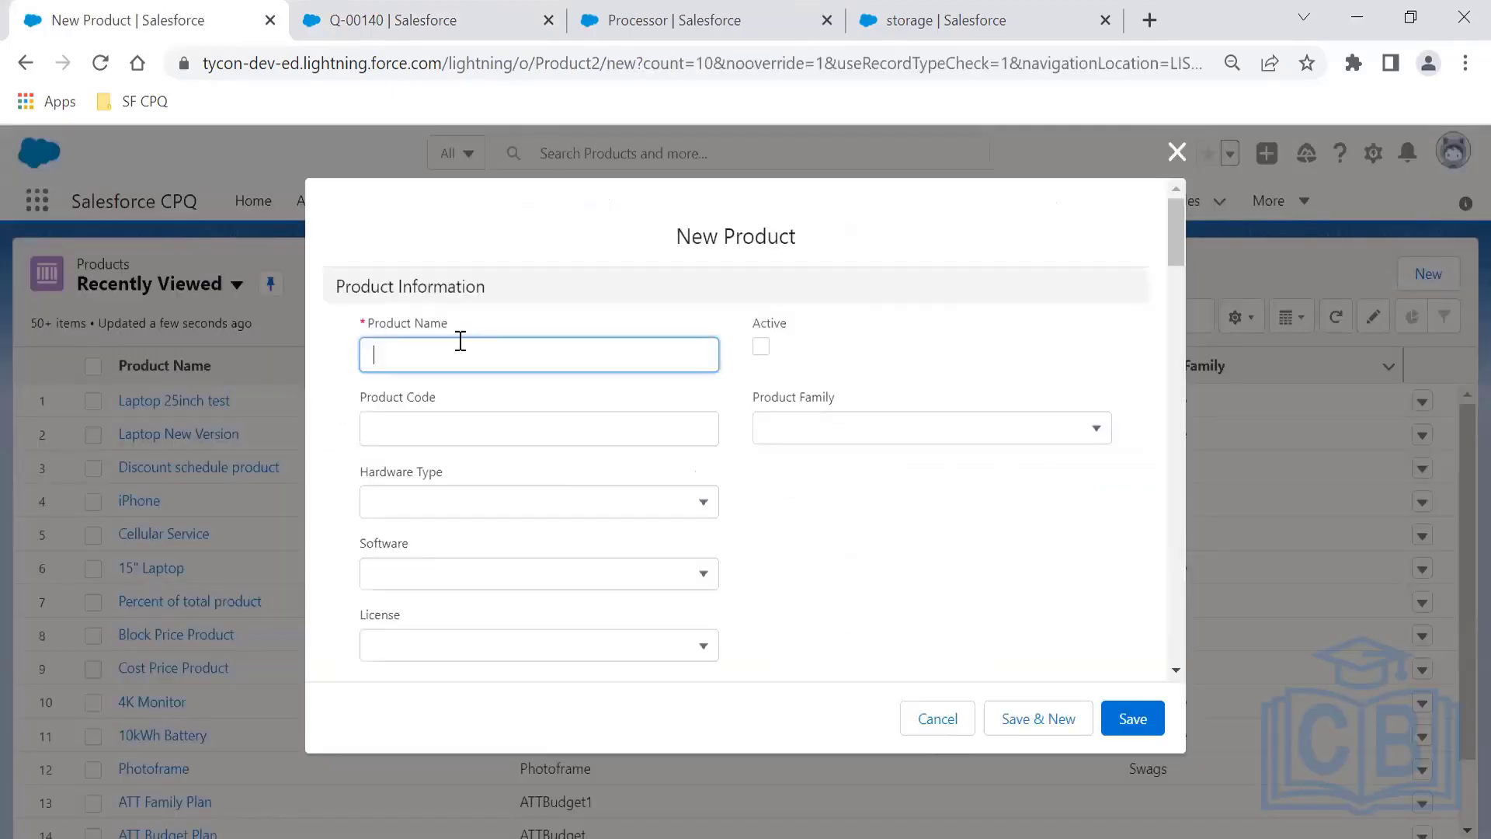
text(Main)
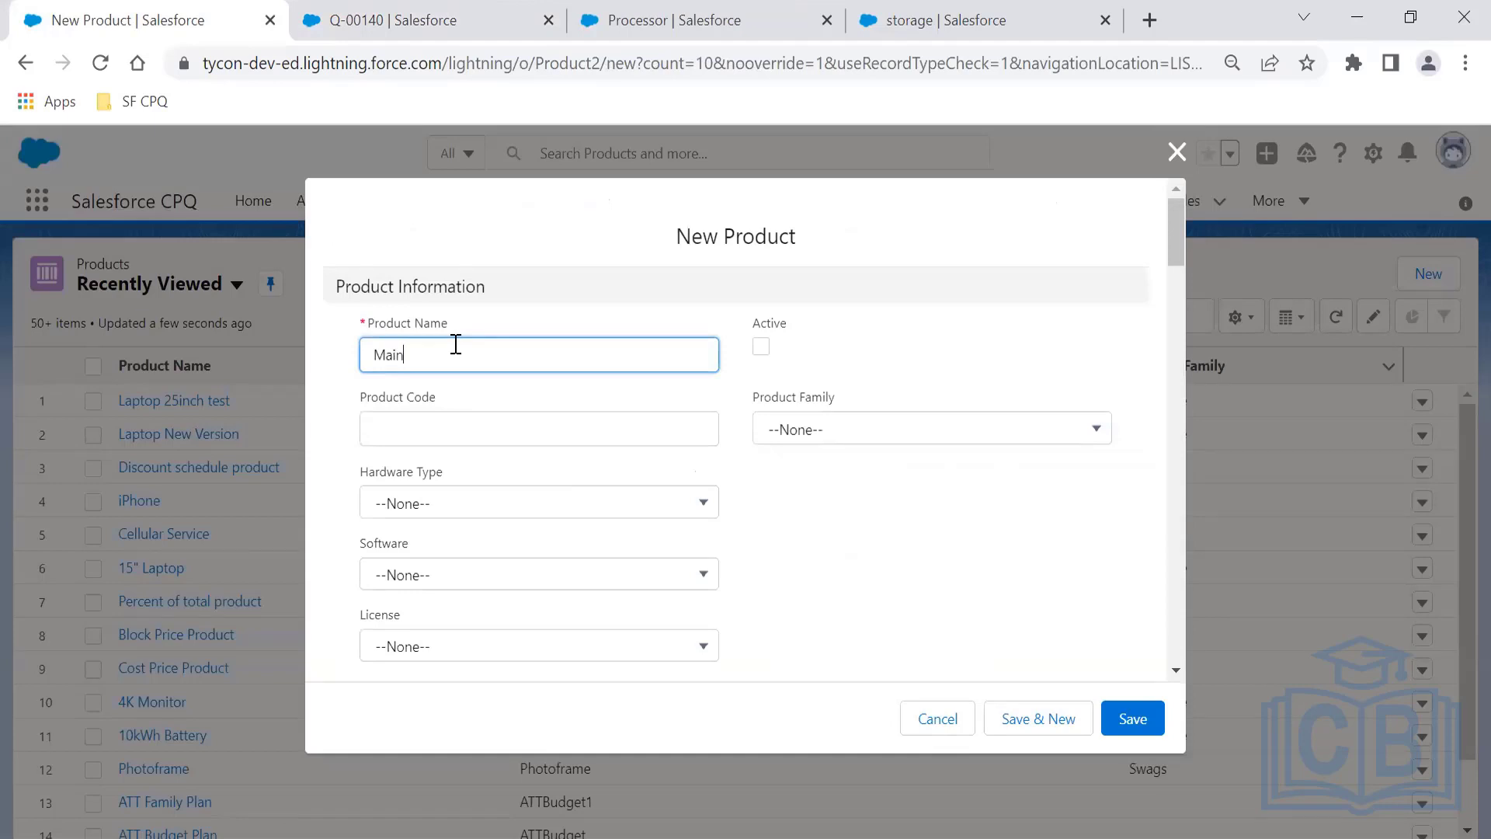
text(tenace of Lapt 25)
click(417, 354)
text(n)
click(774, 347)
click(762, 348)
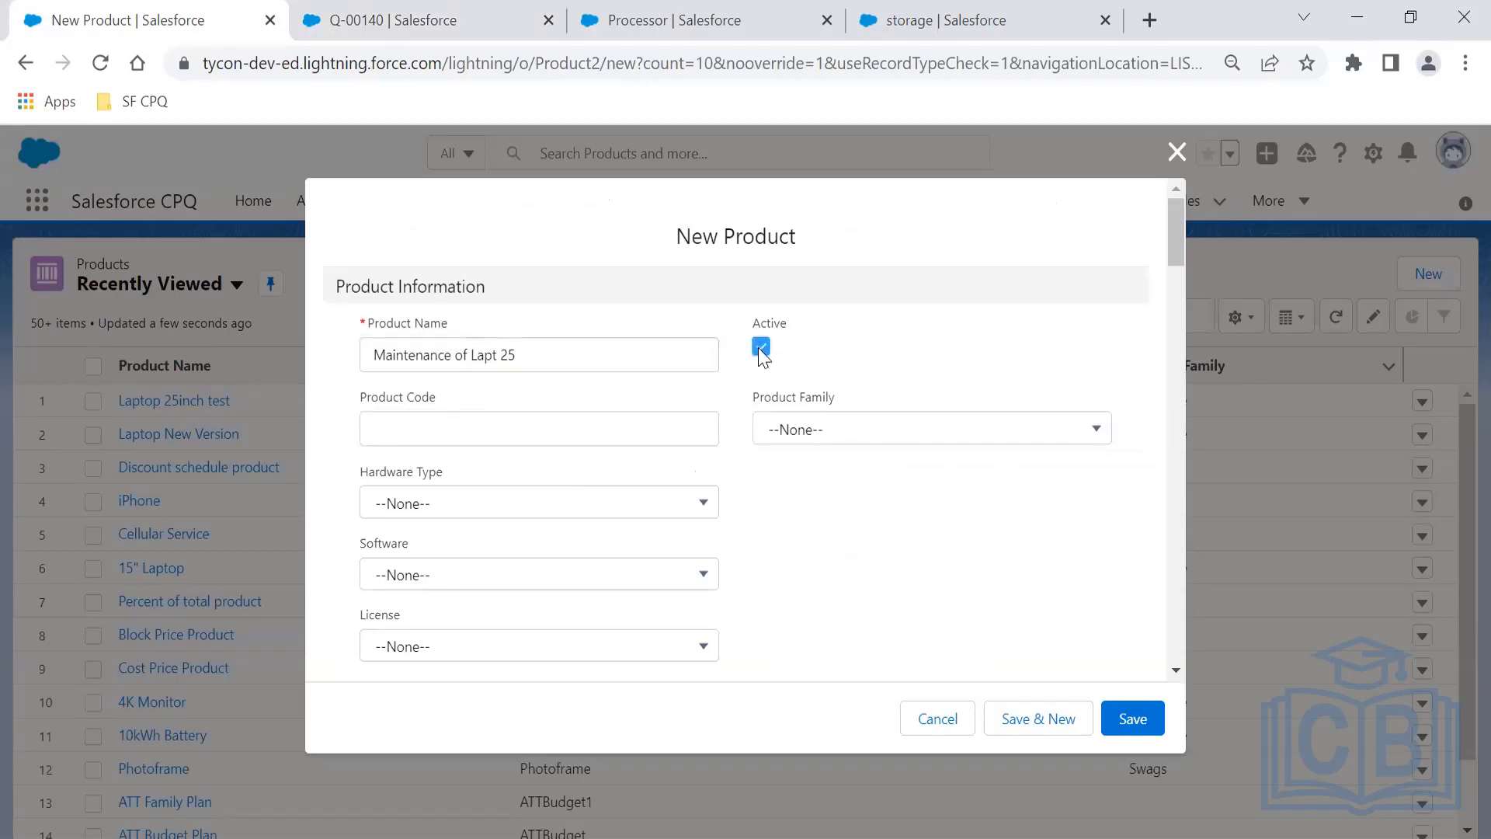
click(621, 437)
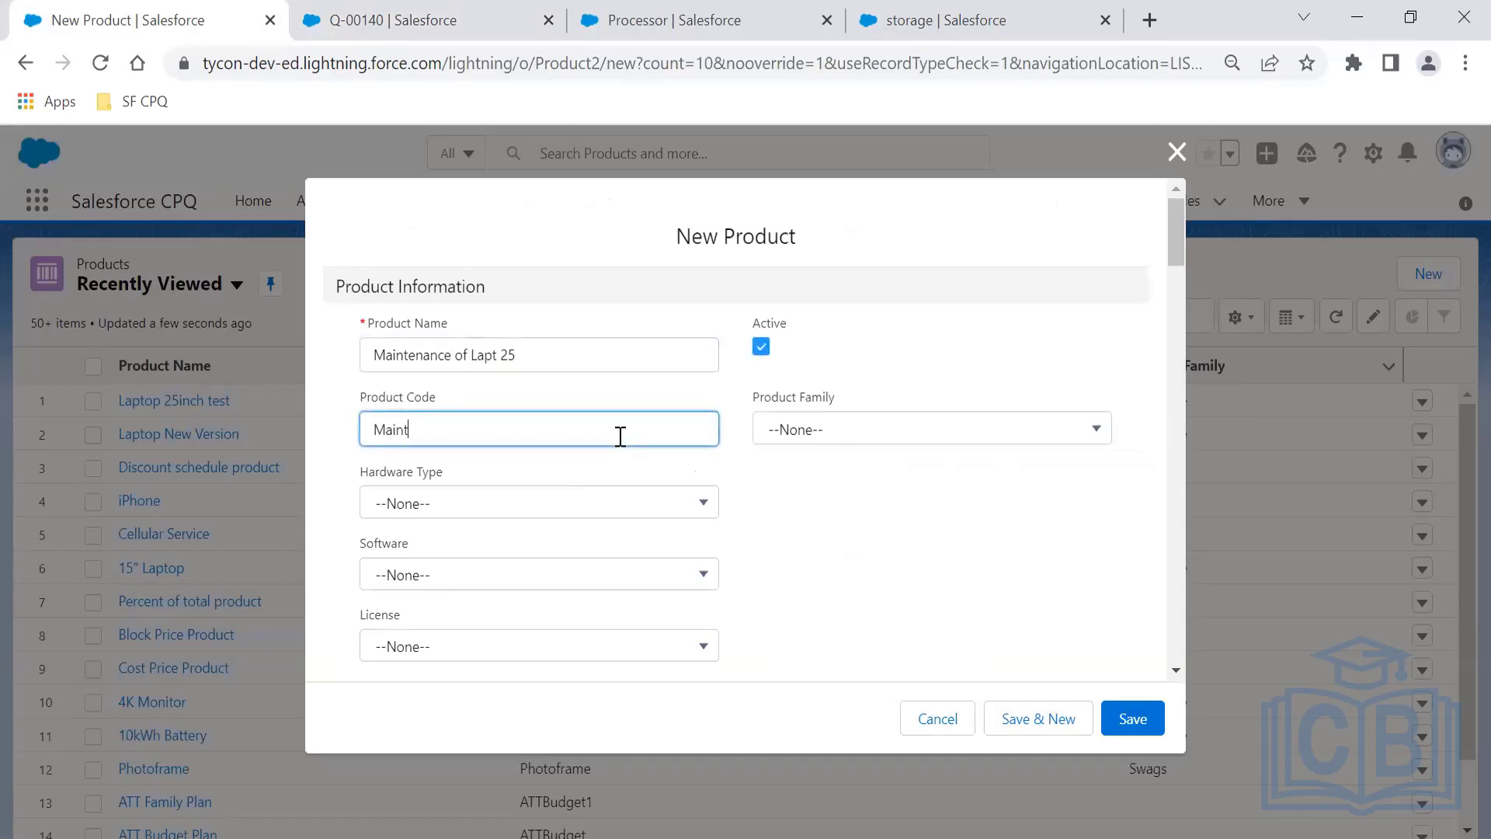
- Set the new product's Subscription Pricing to Fixed Price and its Subscription Term to 12
drag(1175, 244, 1121, 673)
drag(1141, 526, 1155, 421)
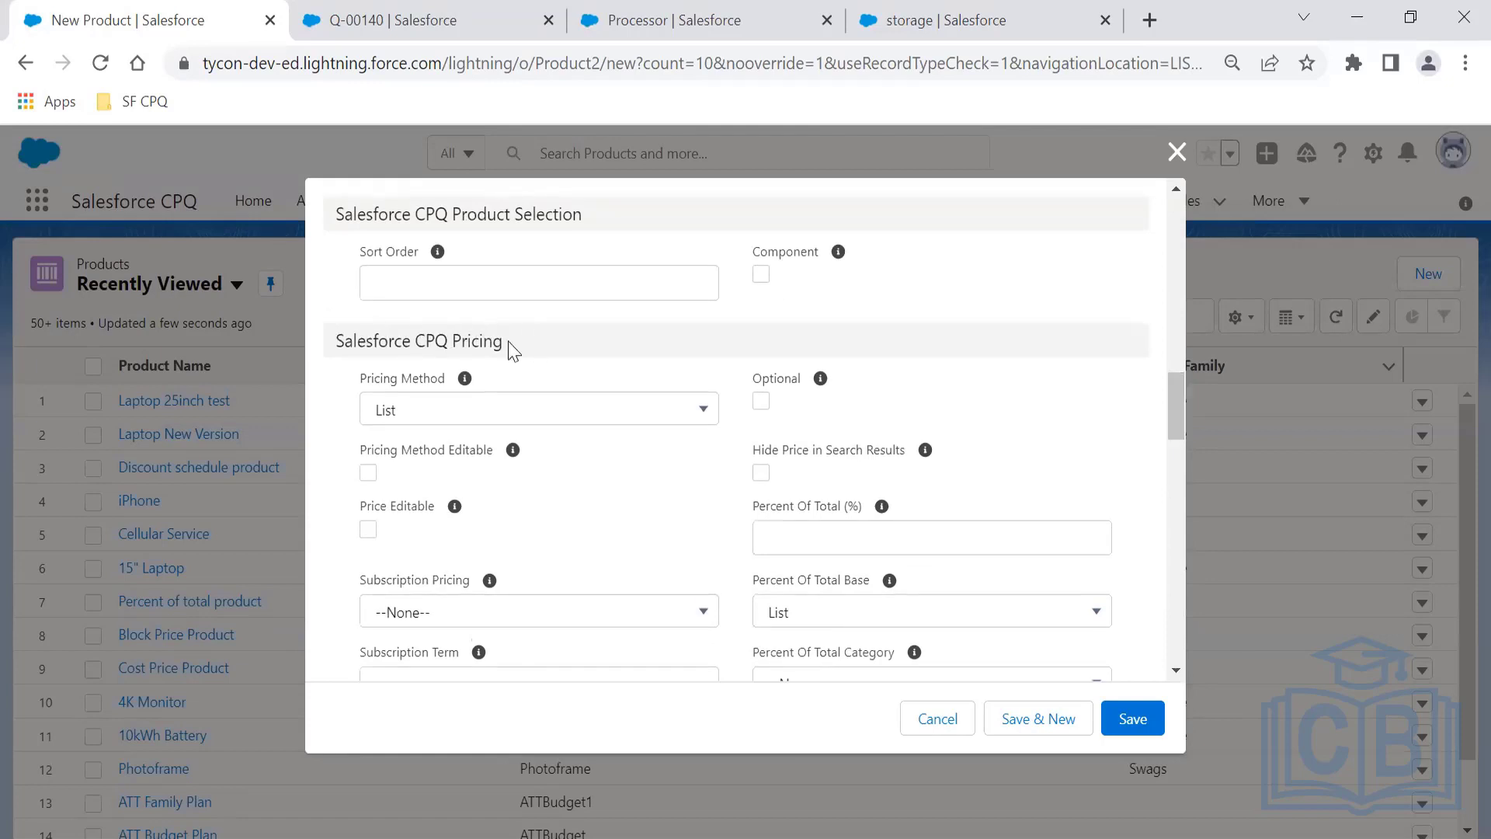
drag(1169, 397, 1167, 412)
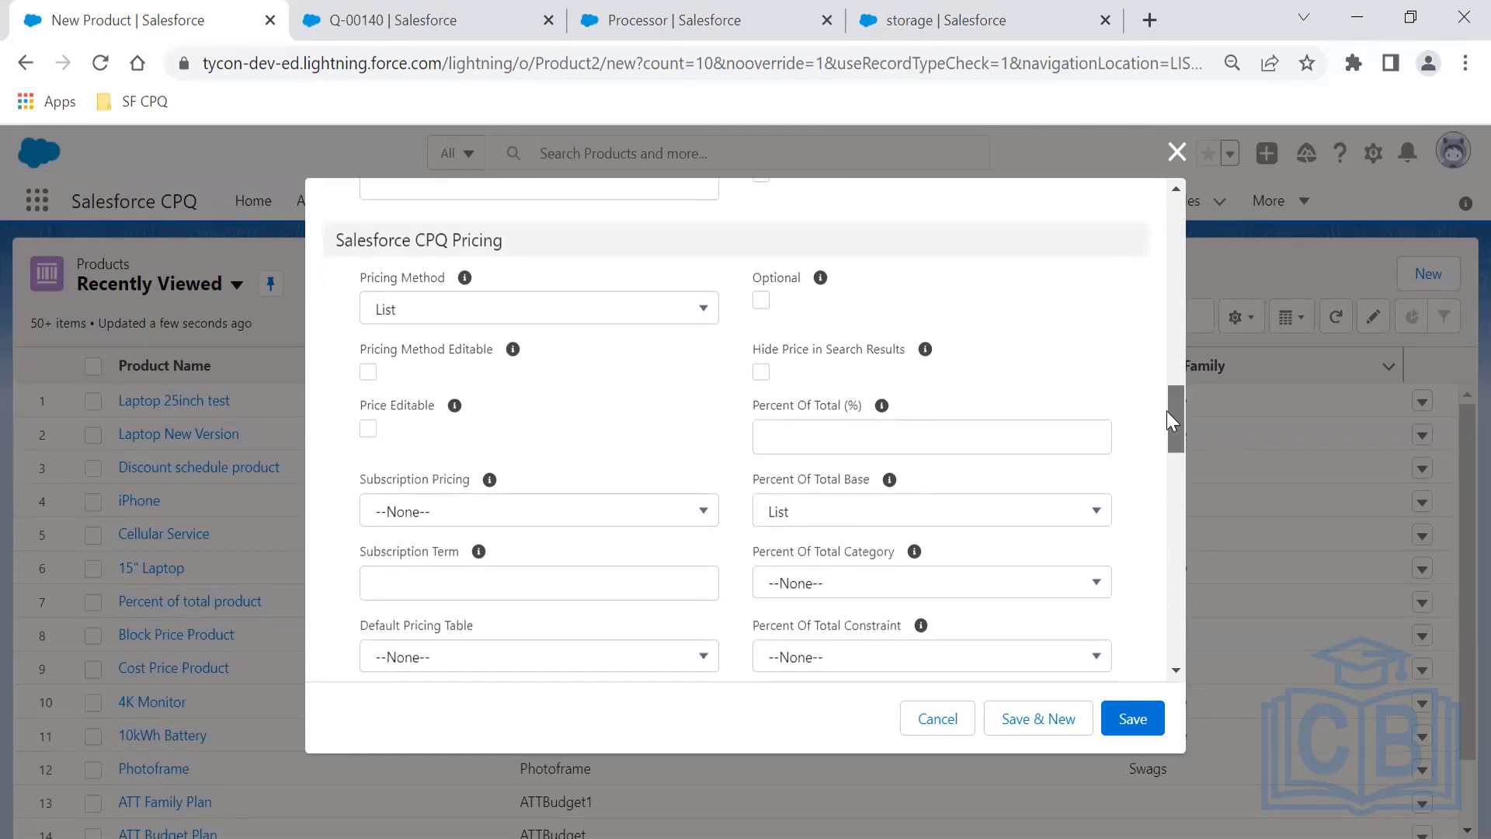
click(429, 510)
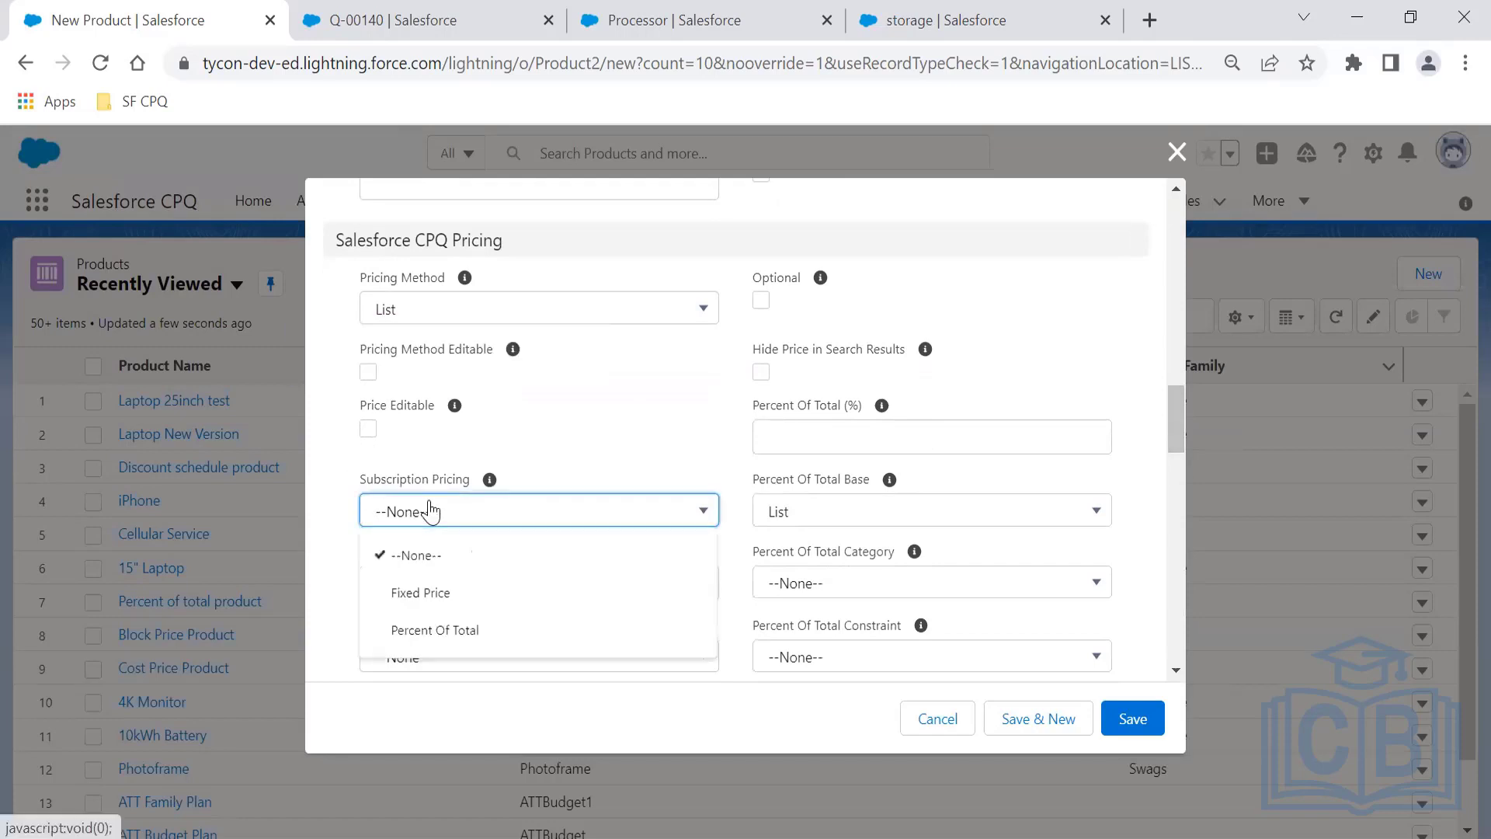
click(442, 592)
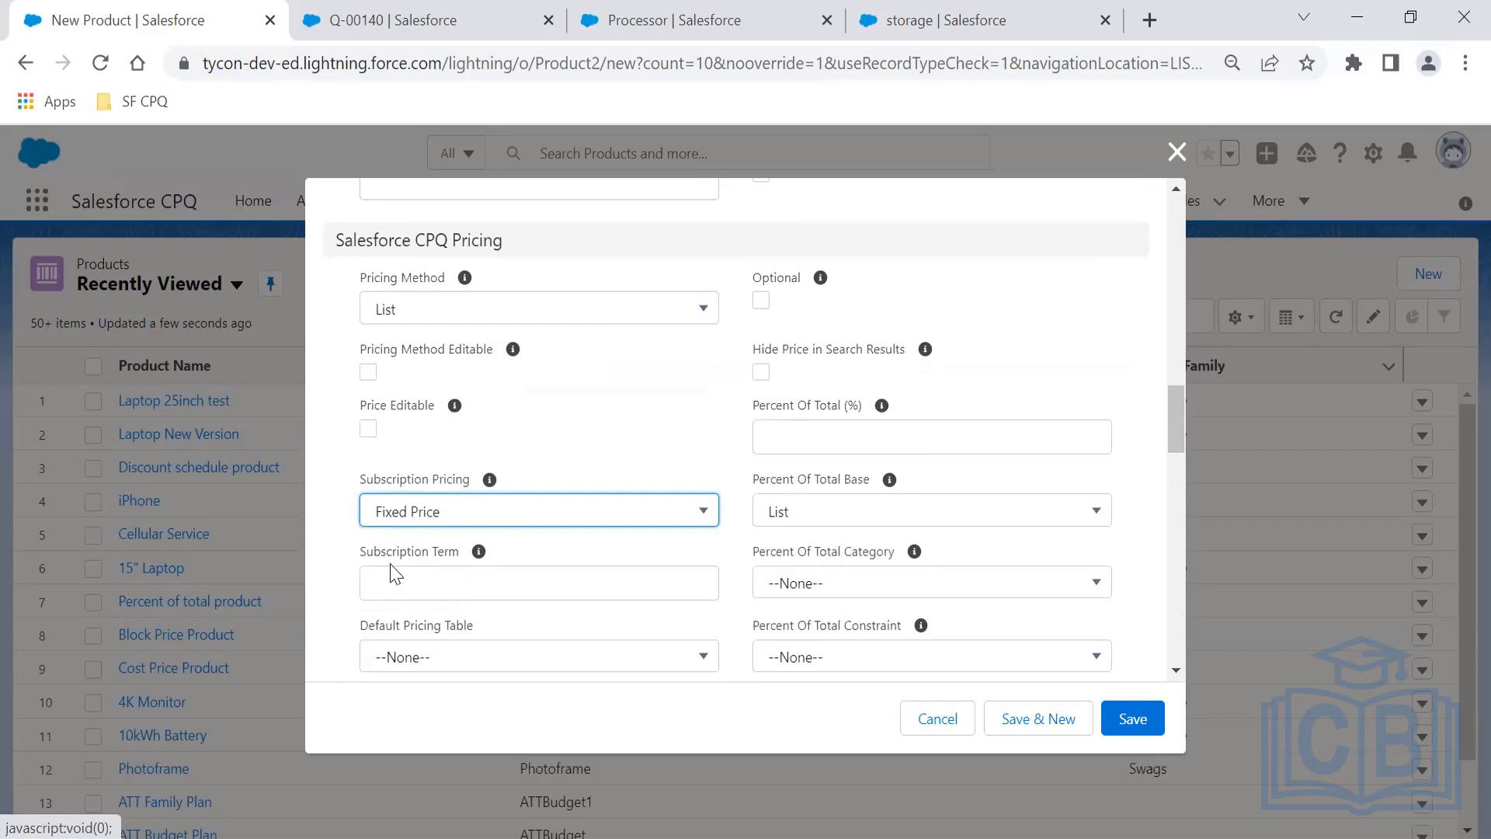
click(394, 584)
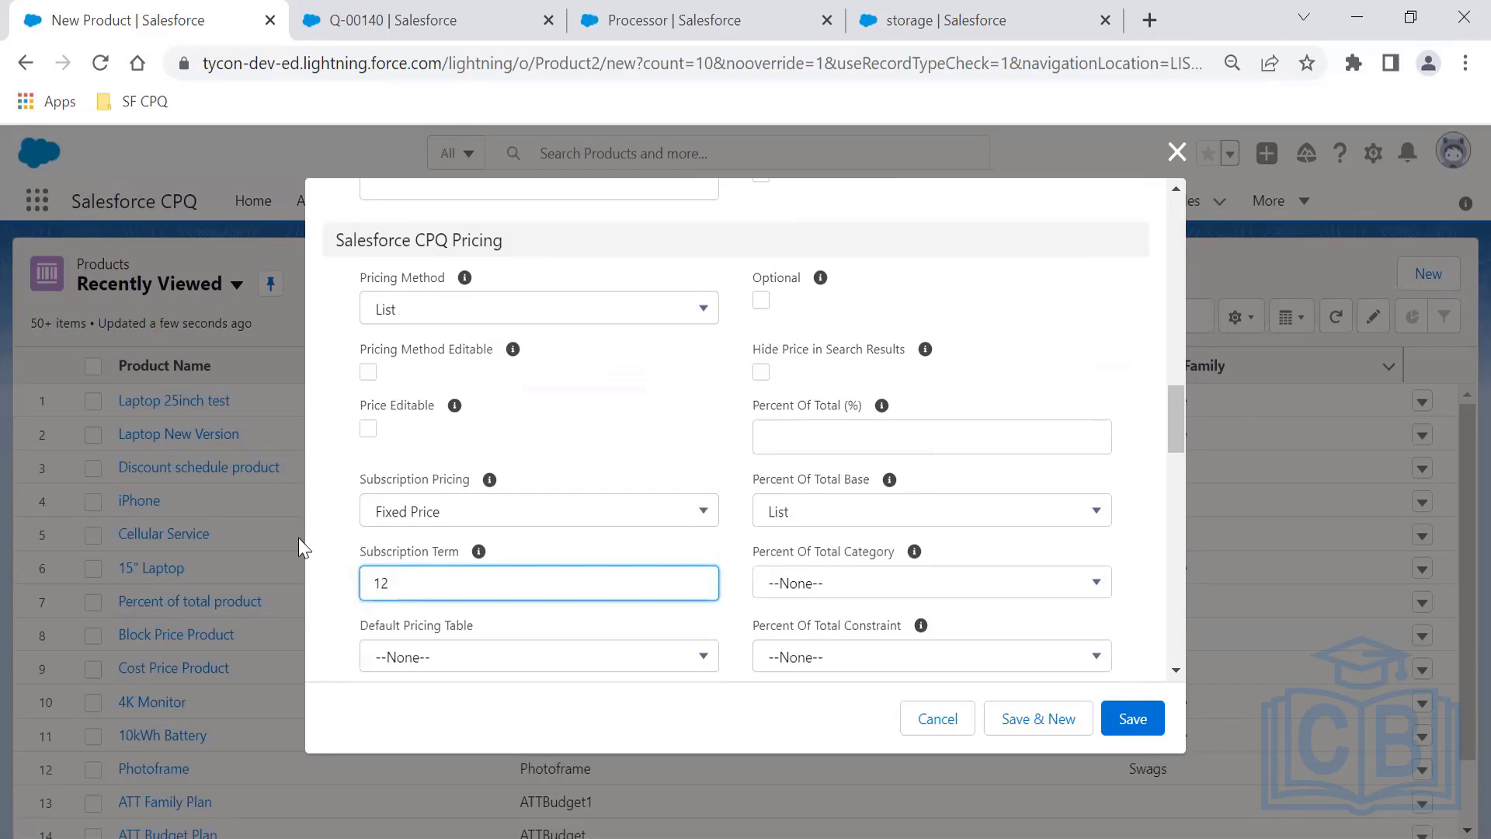
click(324, 536)
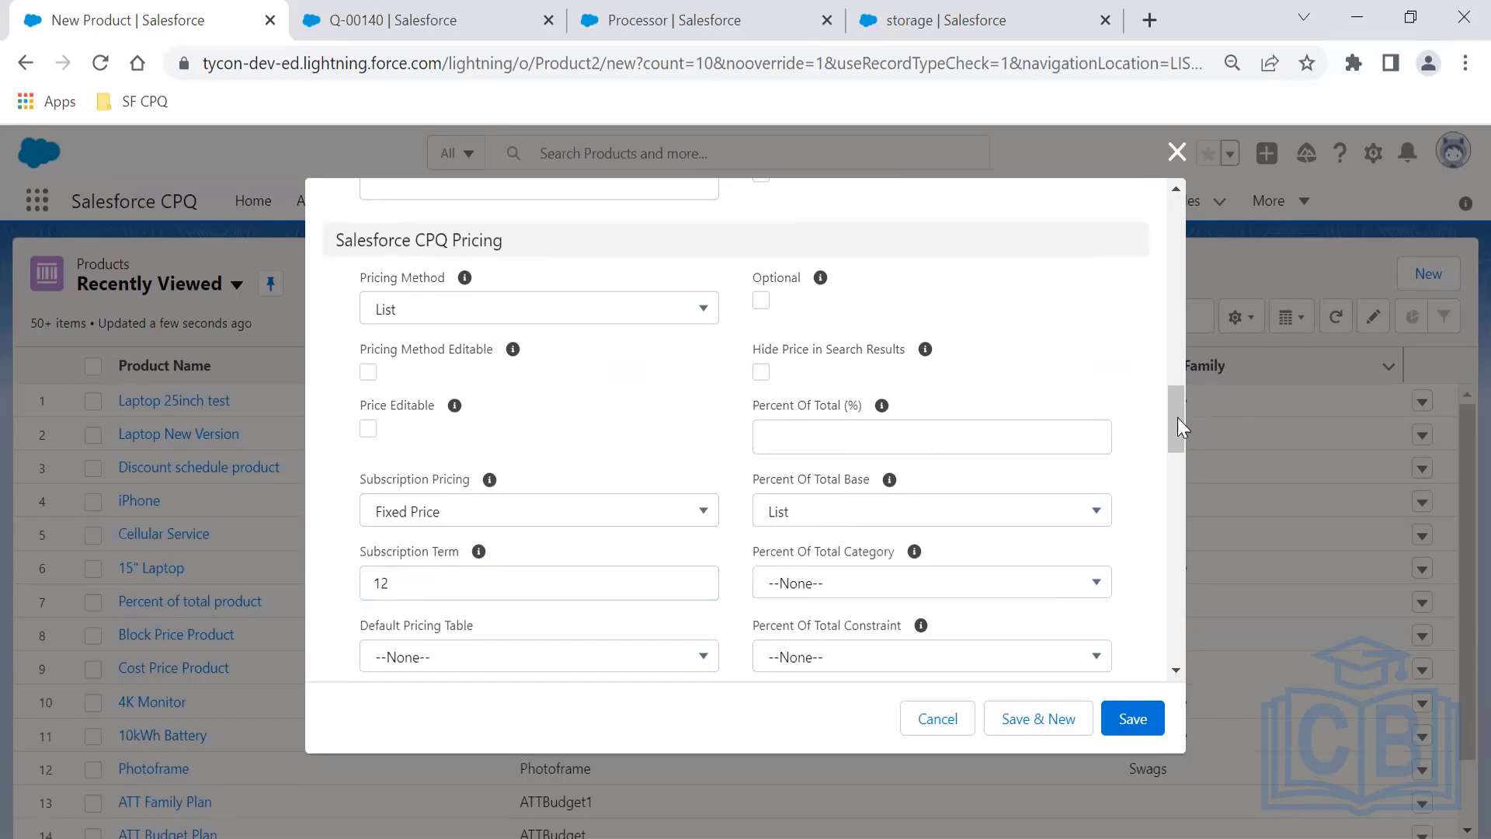
- Choose Renewable as the product's Subscription Type and save the new product
drag(1171, 417, 1169, 579)
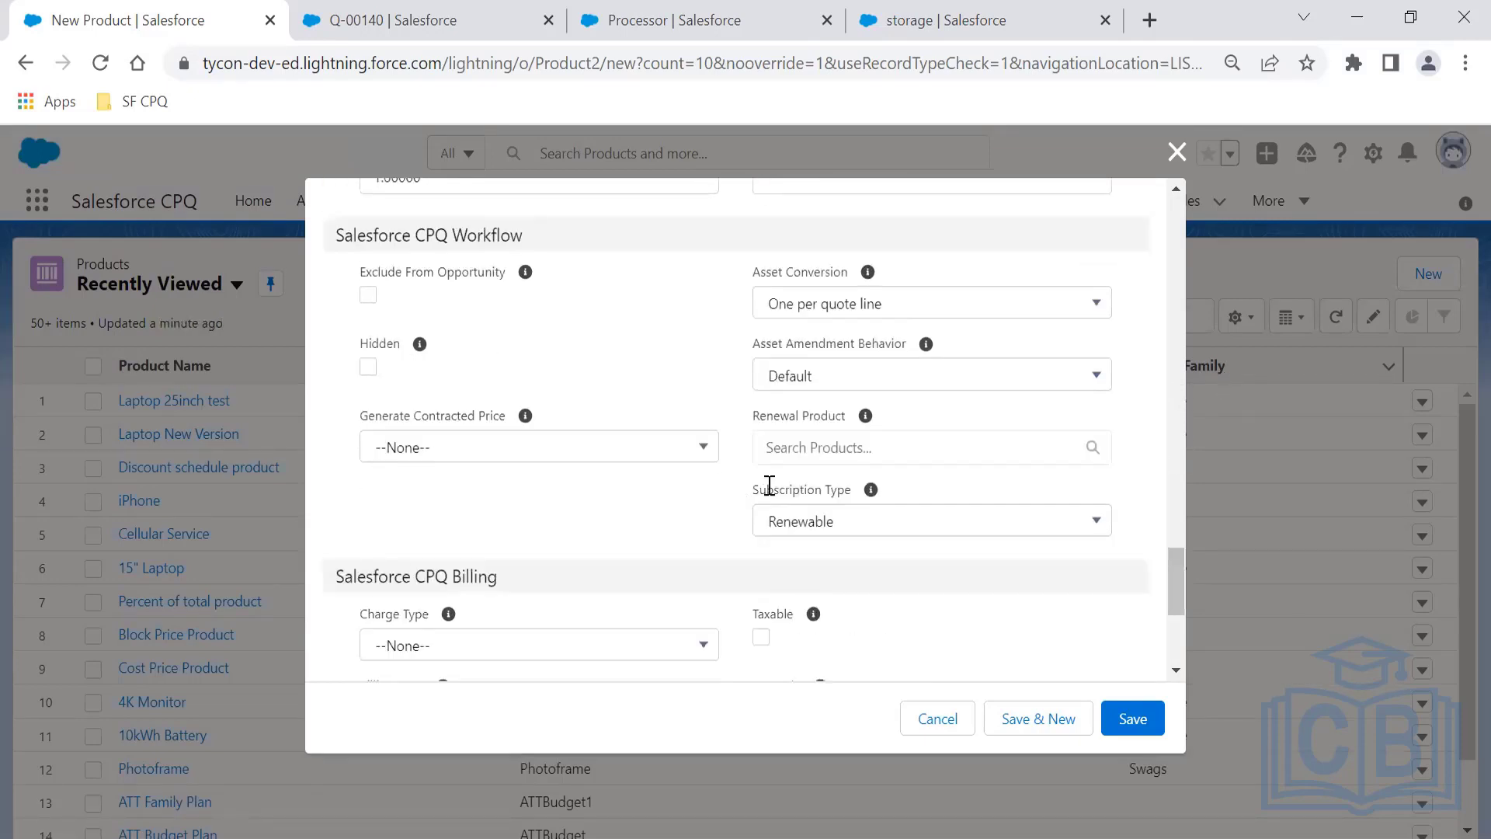
drag(755, 490, 866, 490)
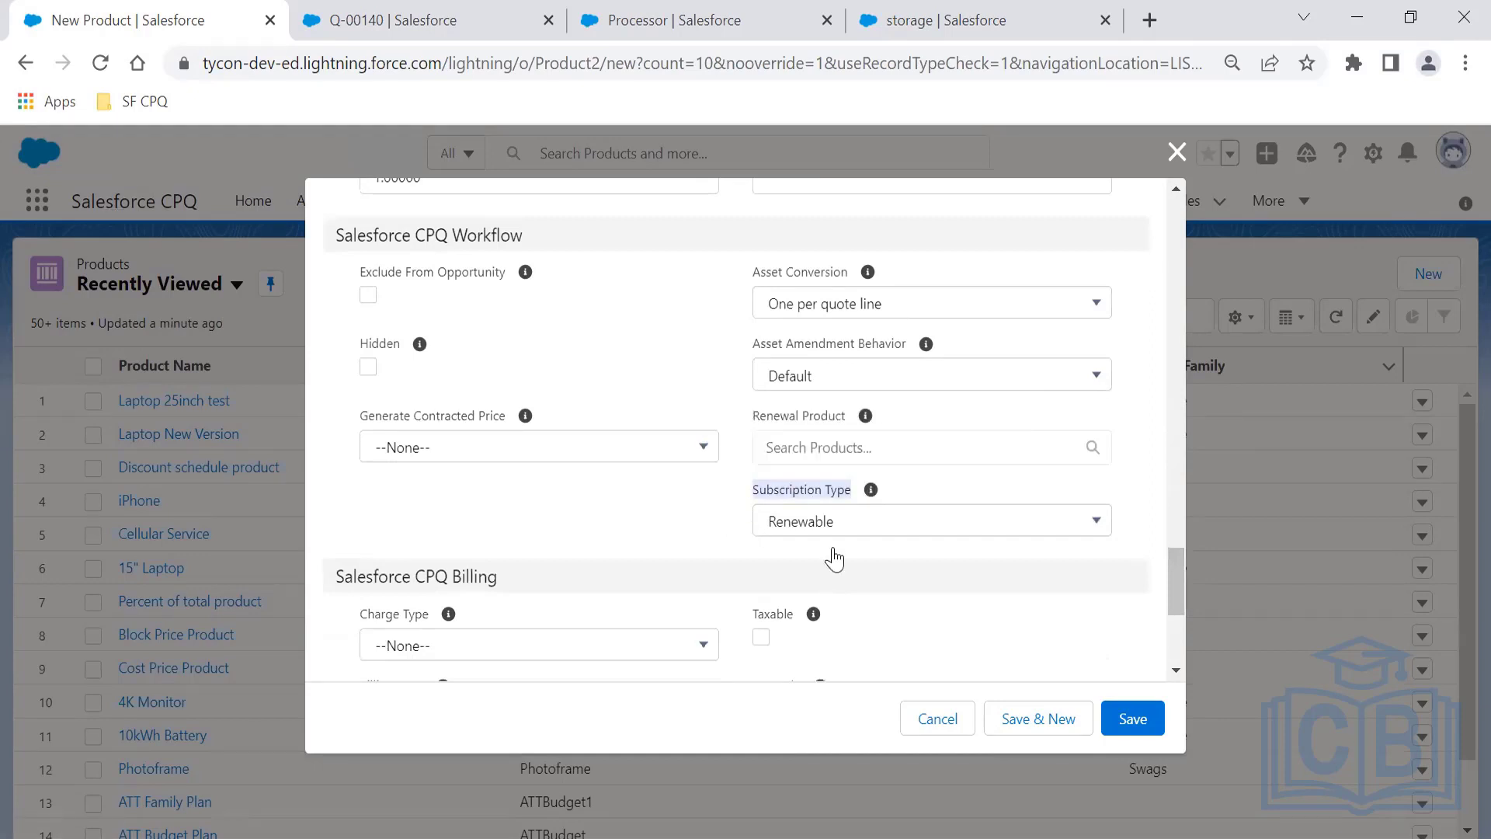
click(915, 527)
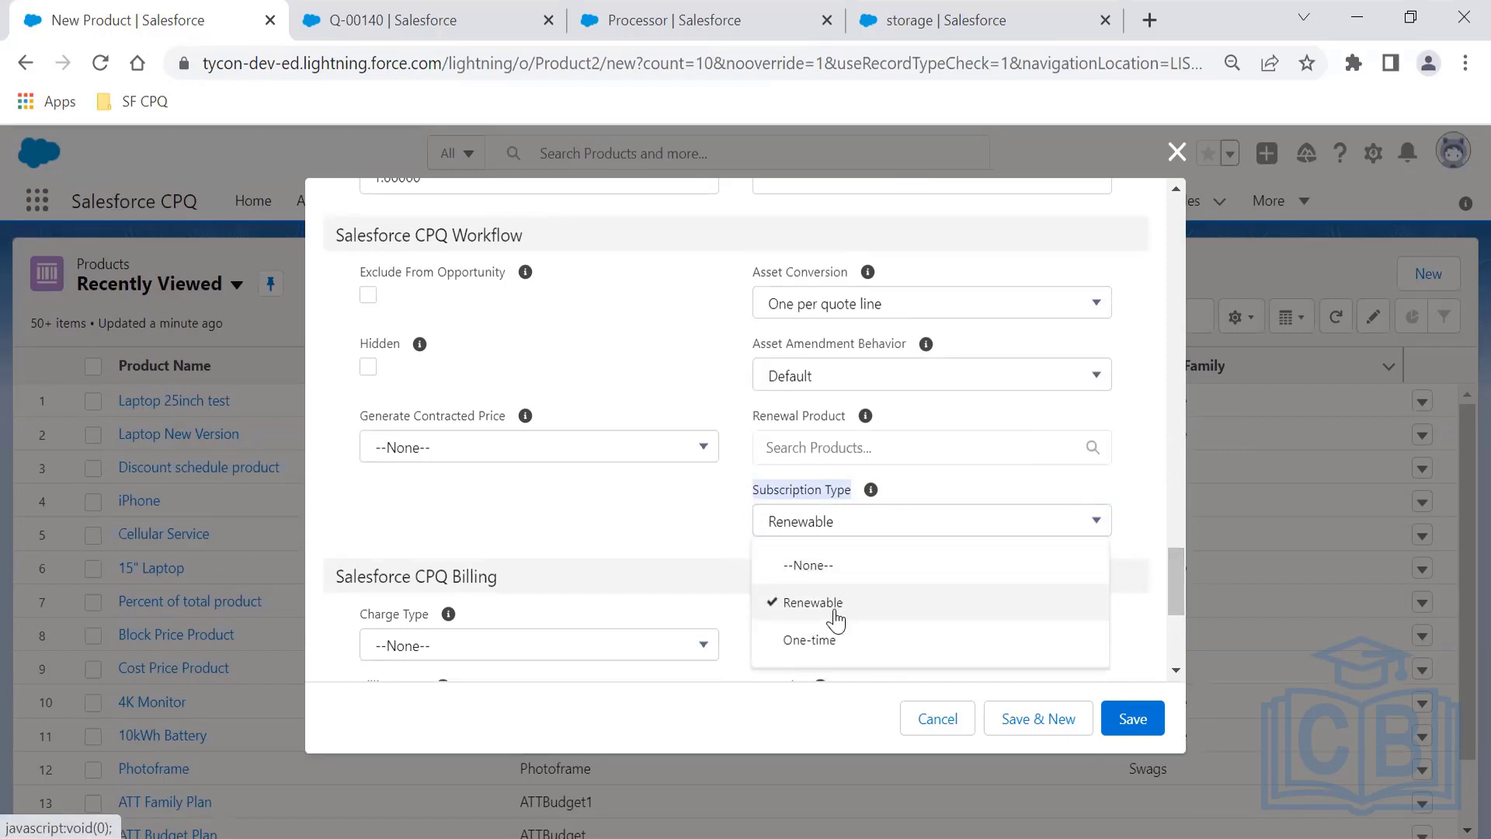
click(836, 613)
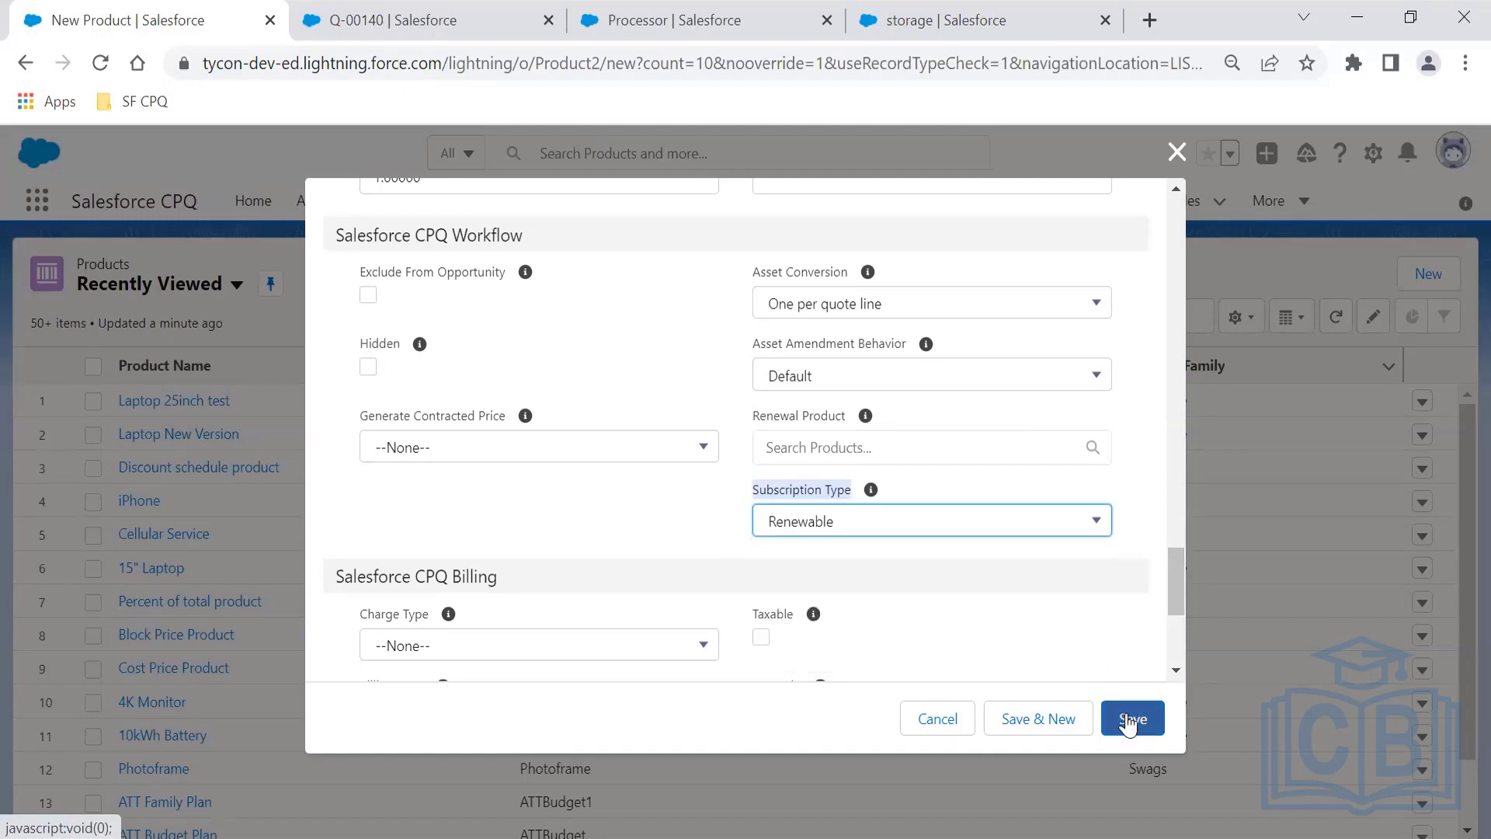
click(1131, 721)
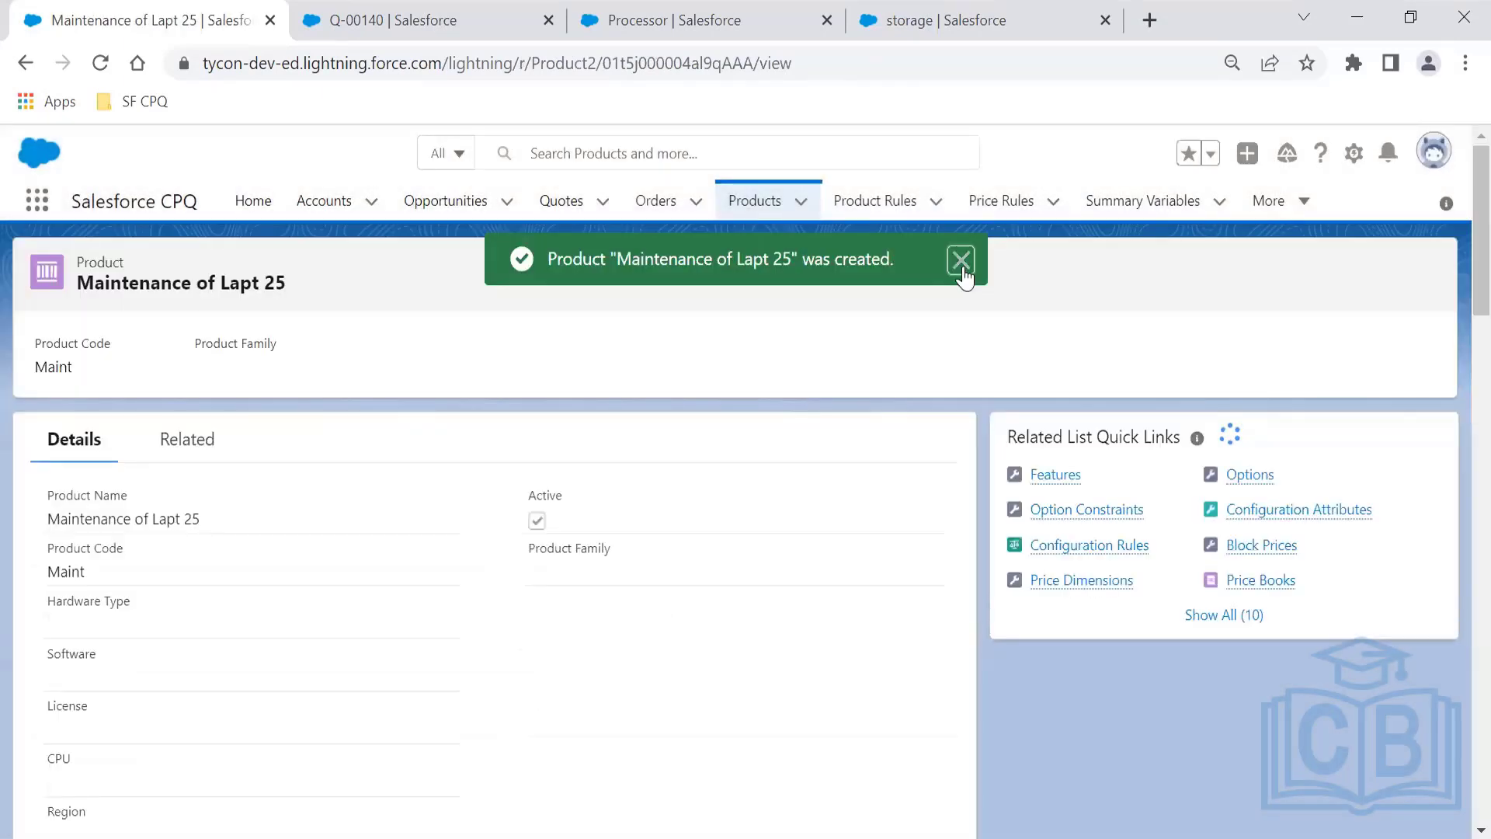
click(963, 257)
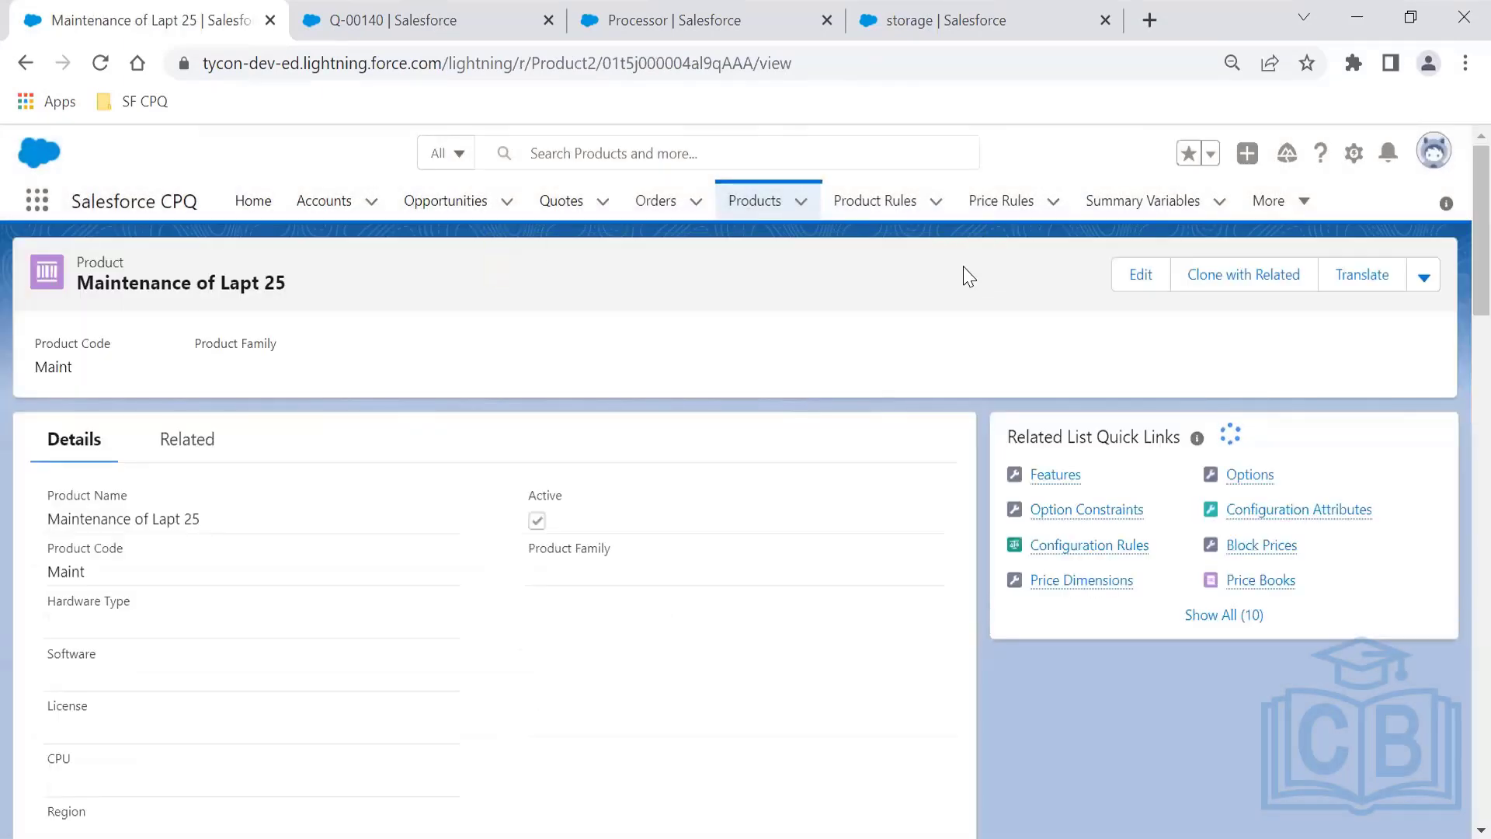
- Add a Standard Price Book entry with a list price of 10 USD to the maintenance product
click(201, 449)
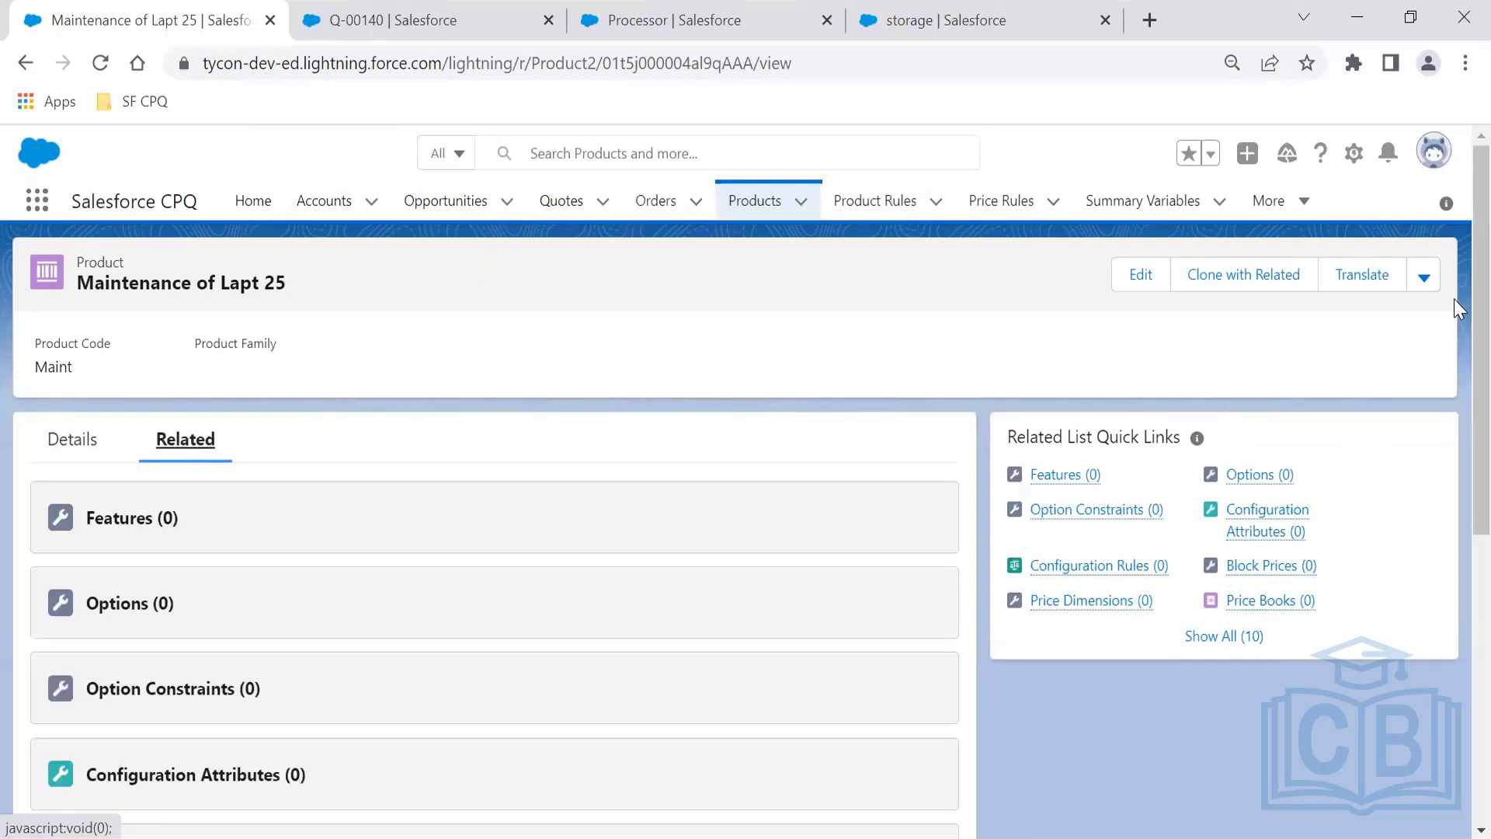
scroll(1459, 491, down, 5)
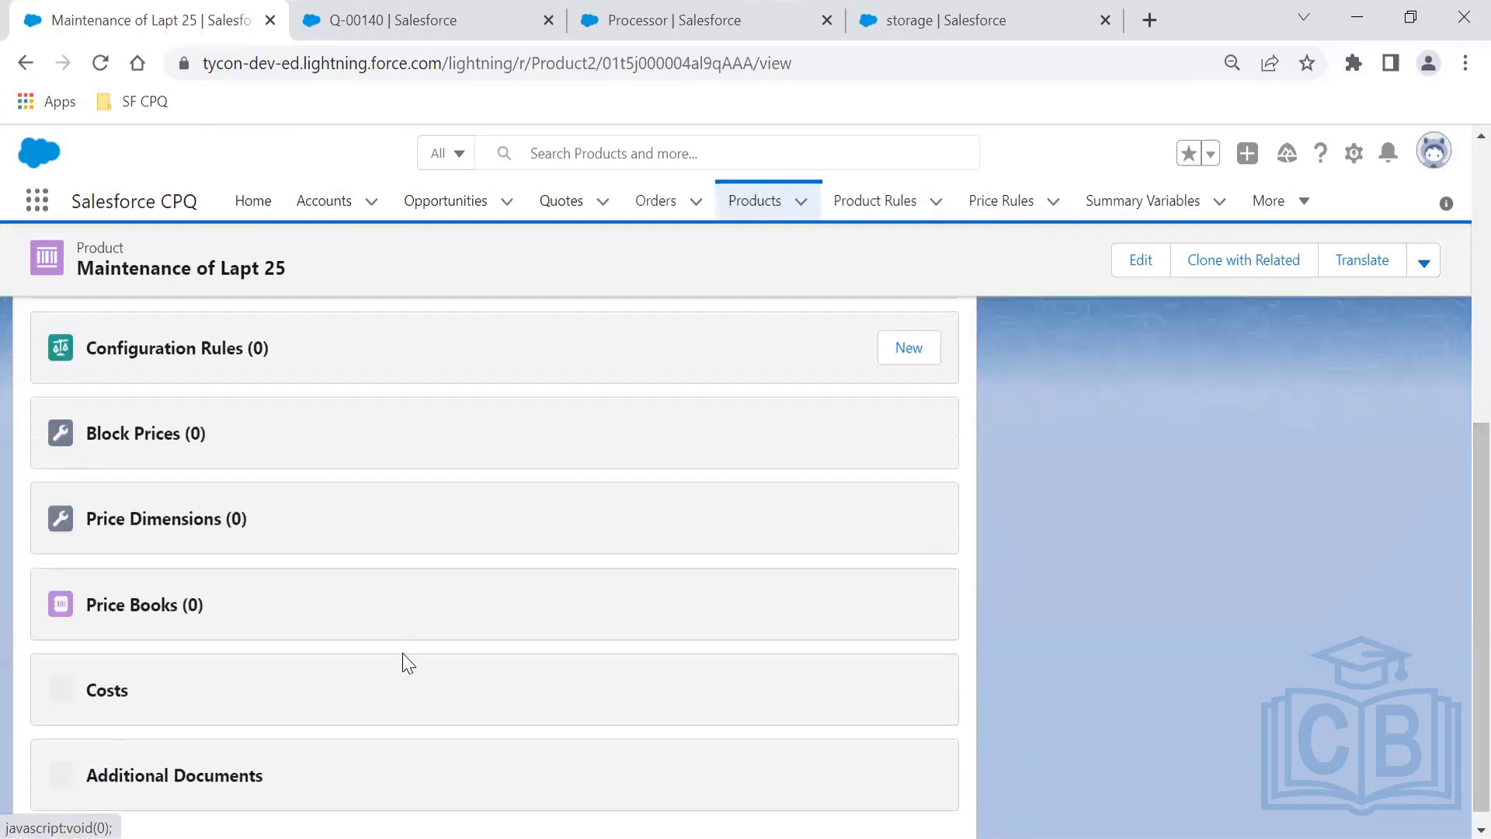
click(917, 609)
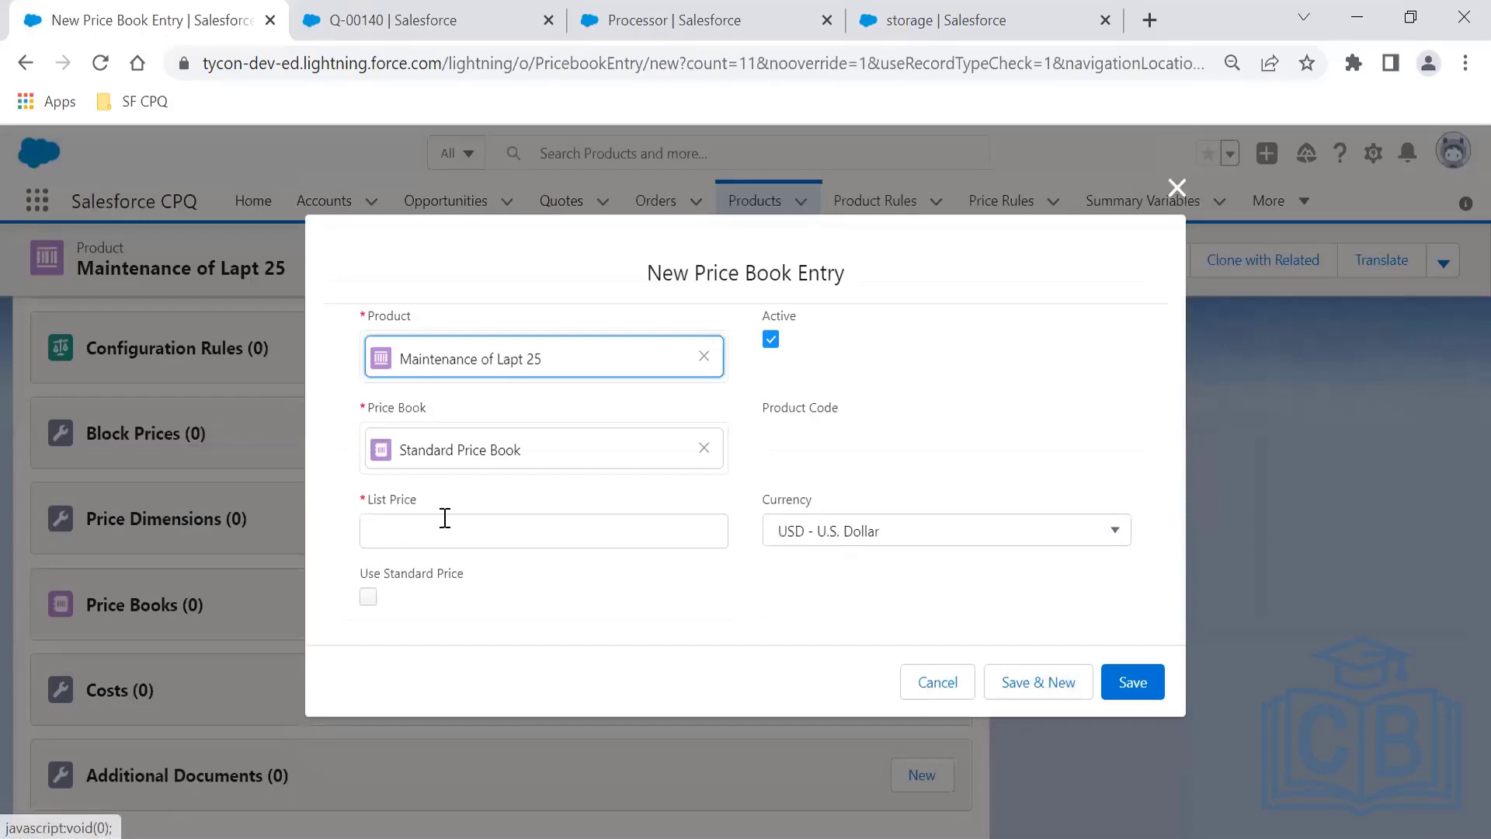
click(445, 518)
text(10)
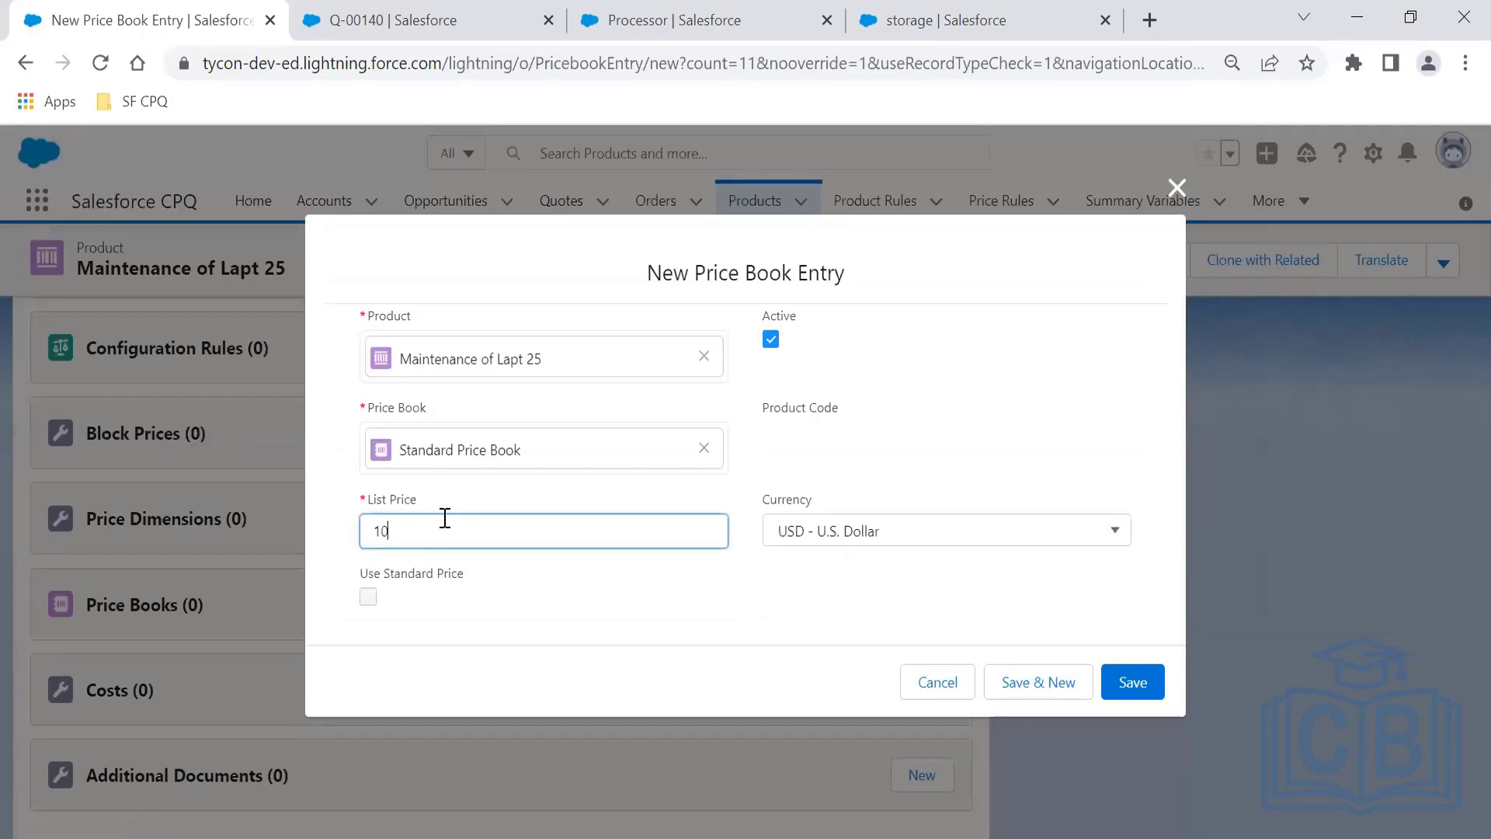
click(760, 607)
click(1135, 681)
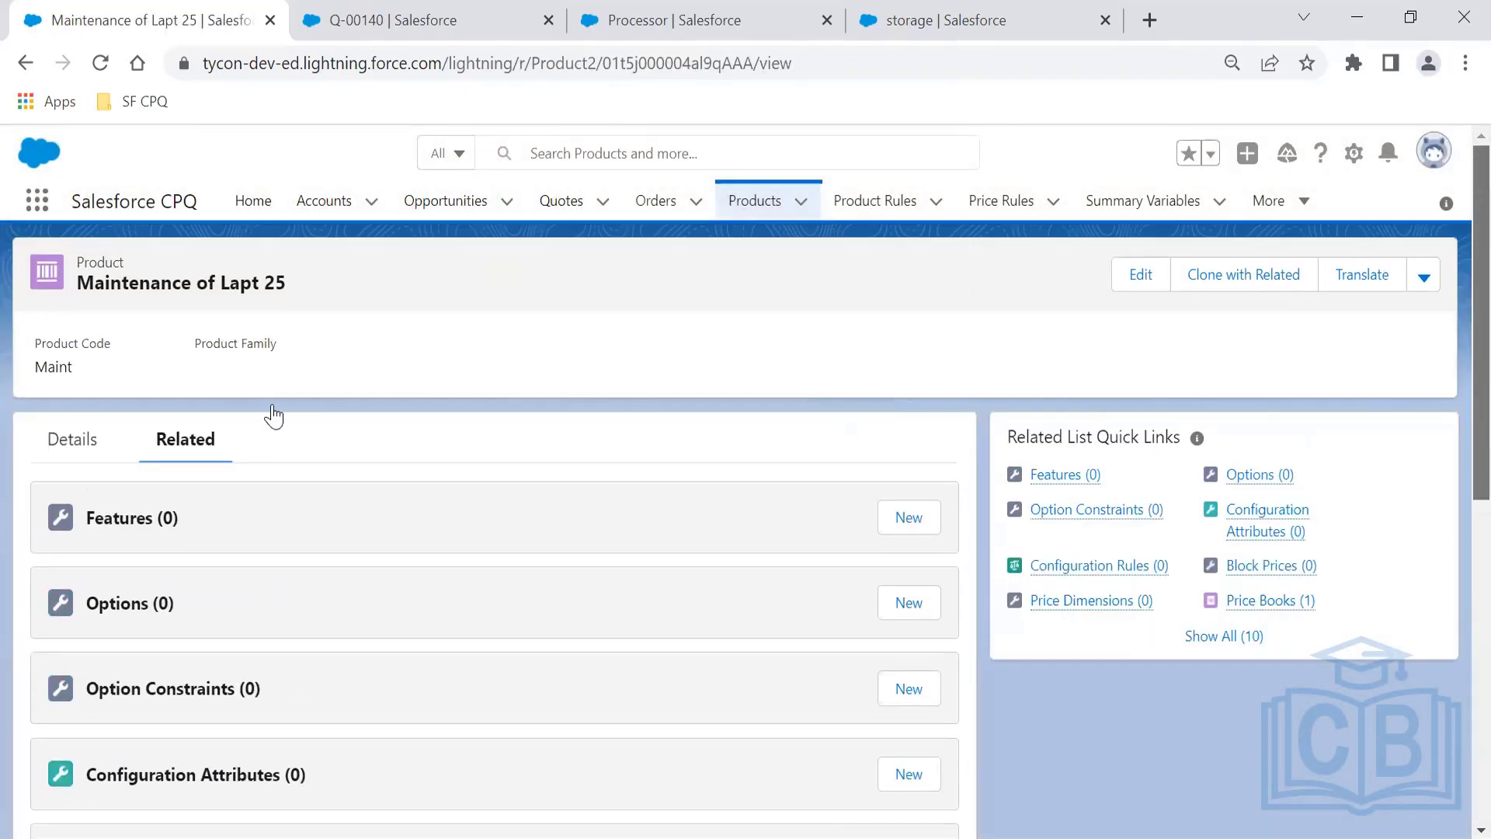
- Look through the detail fields of the maintenance product record
click(52, 459)
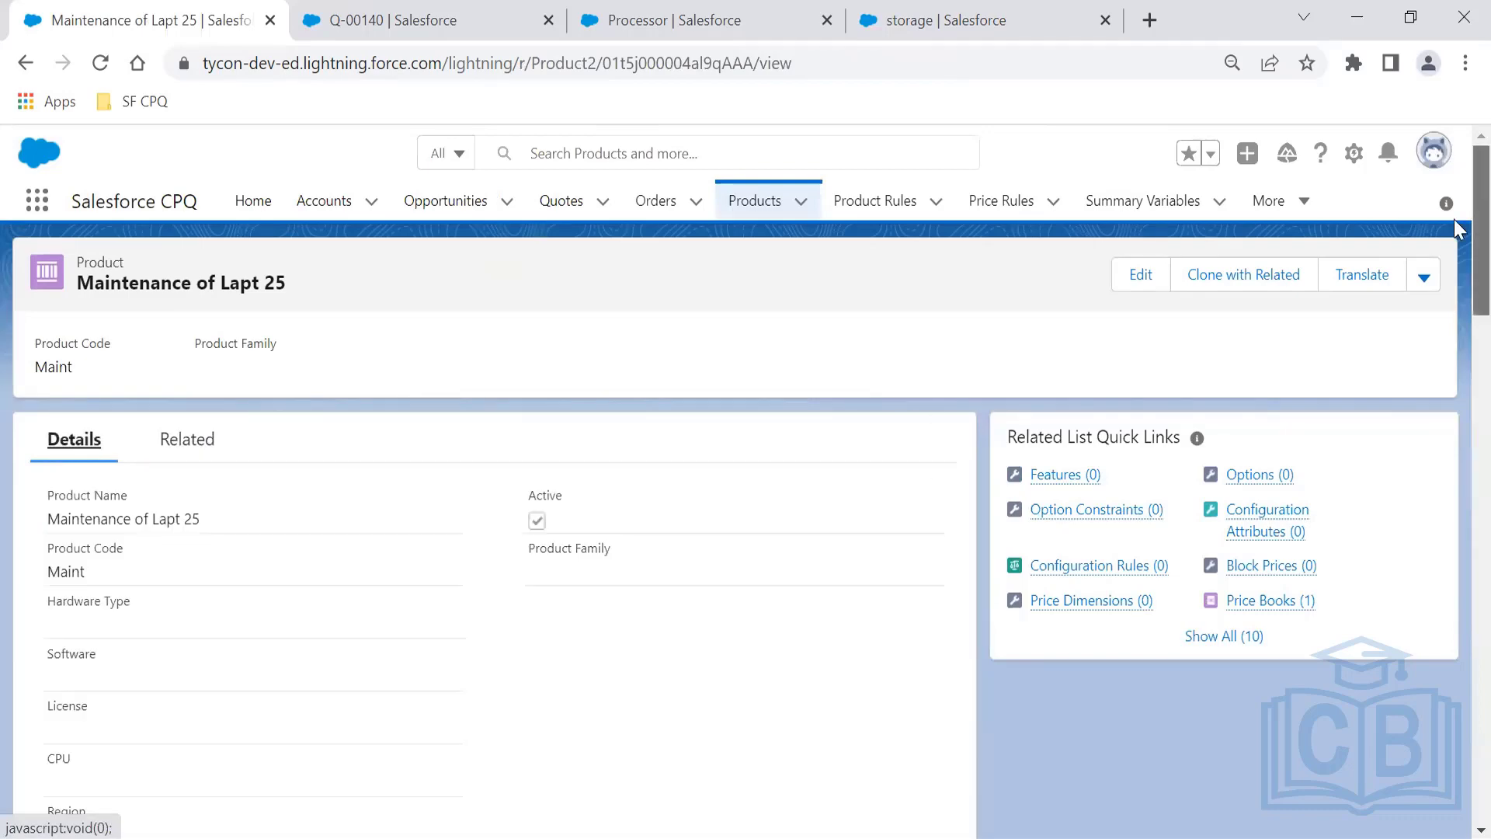
scroll(1454, 233, down, 7)
scroll(1458, 264, up, 5)
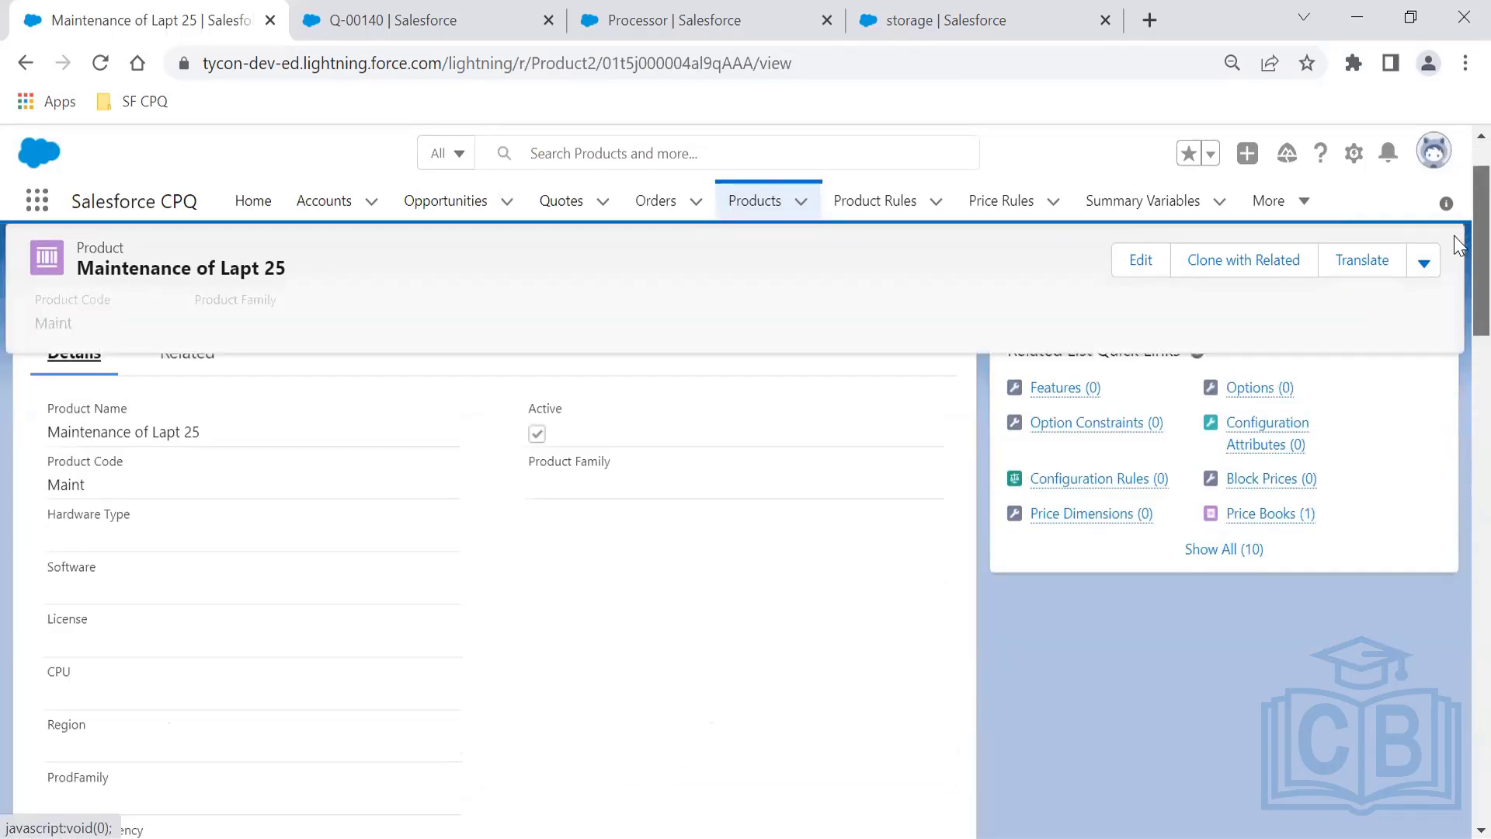
scroll(1453, 293, down, 6)
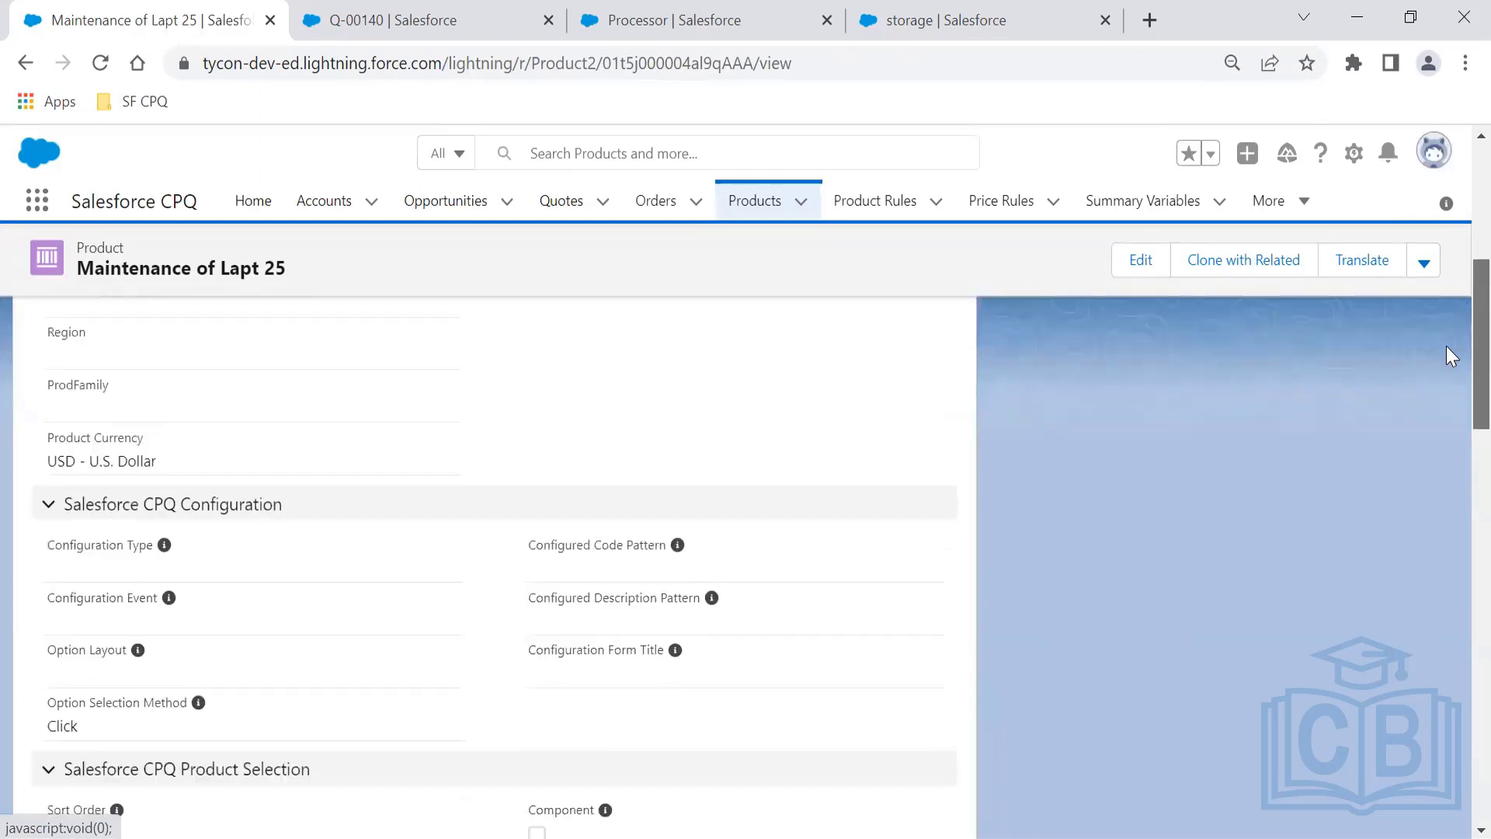
scroll(1455, 295, up, 8)
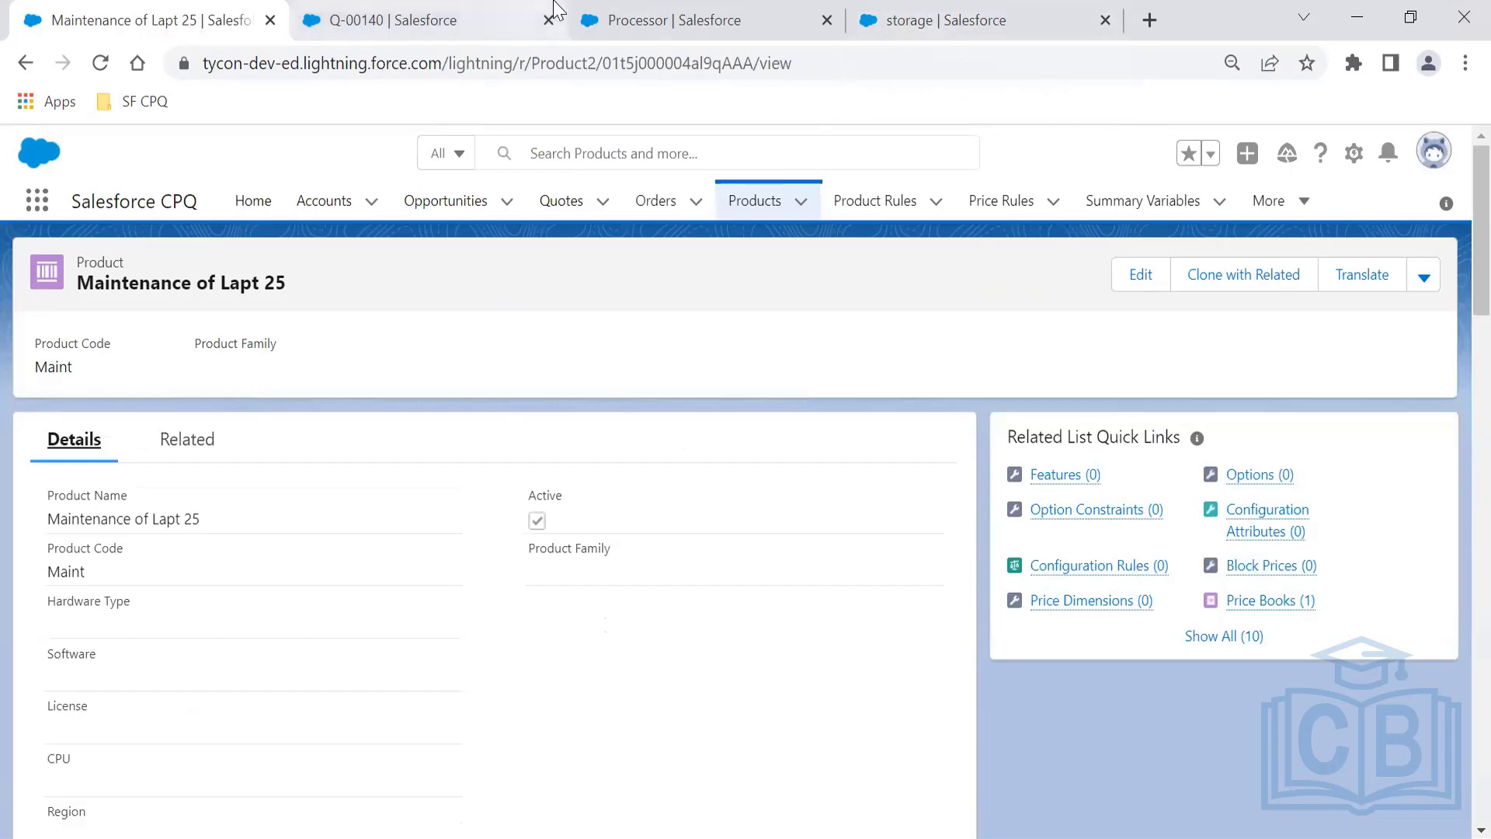
- Open the line editor of quote Q-00140, view the products available to add, and leave the selection without adding any
click(512, 22)
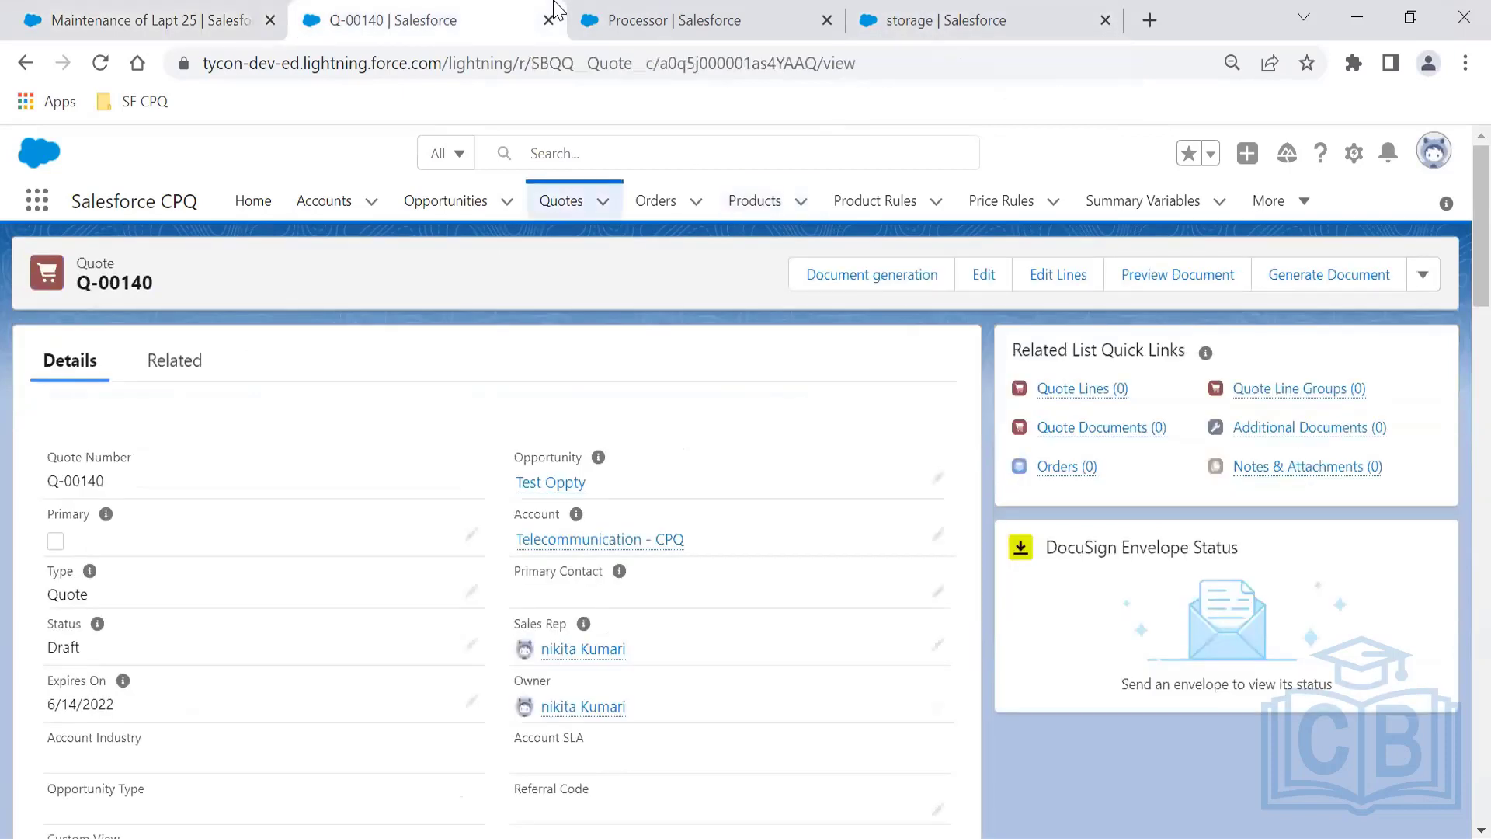
click(1045, 281)
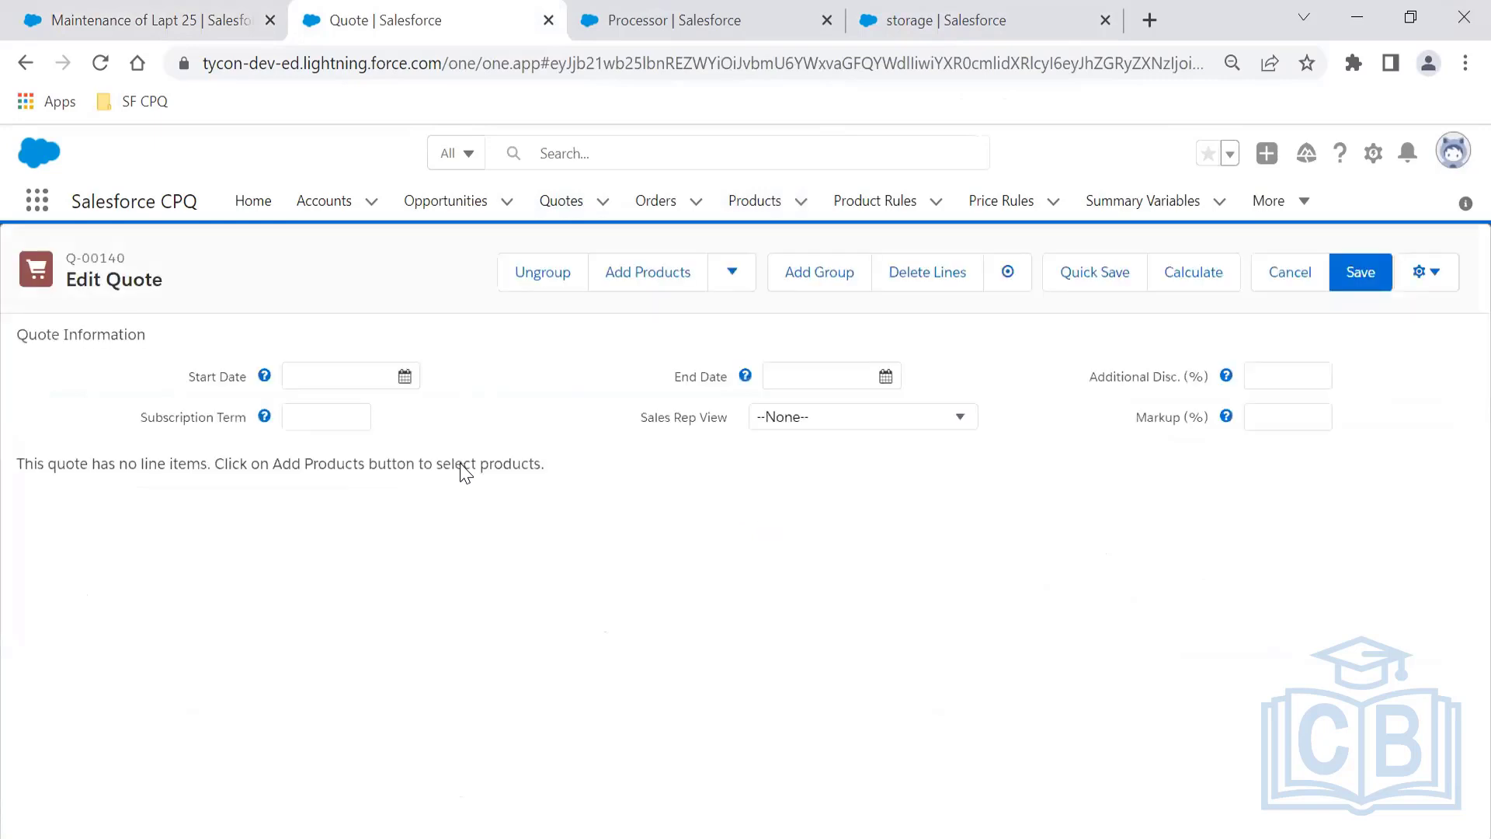
click(668, 286)
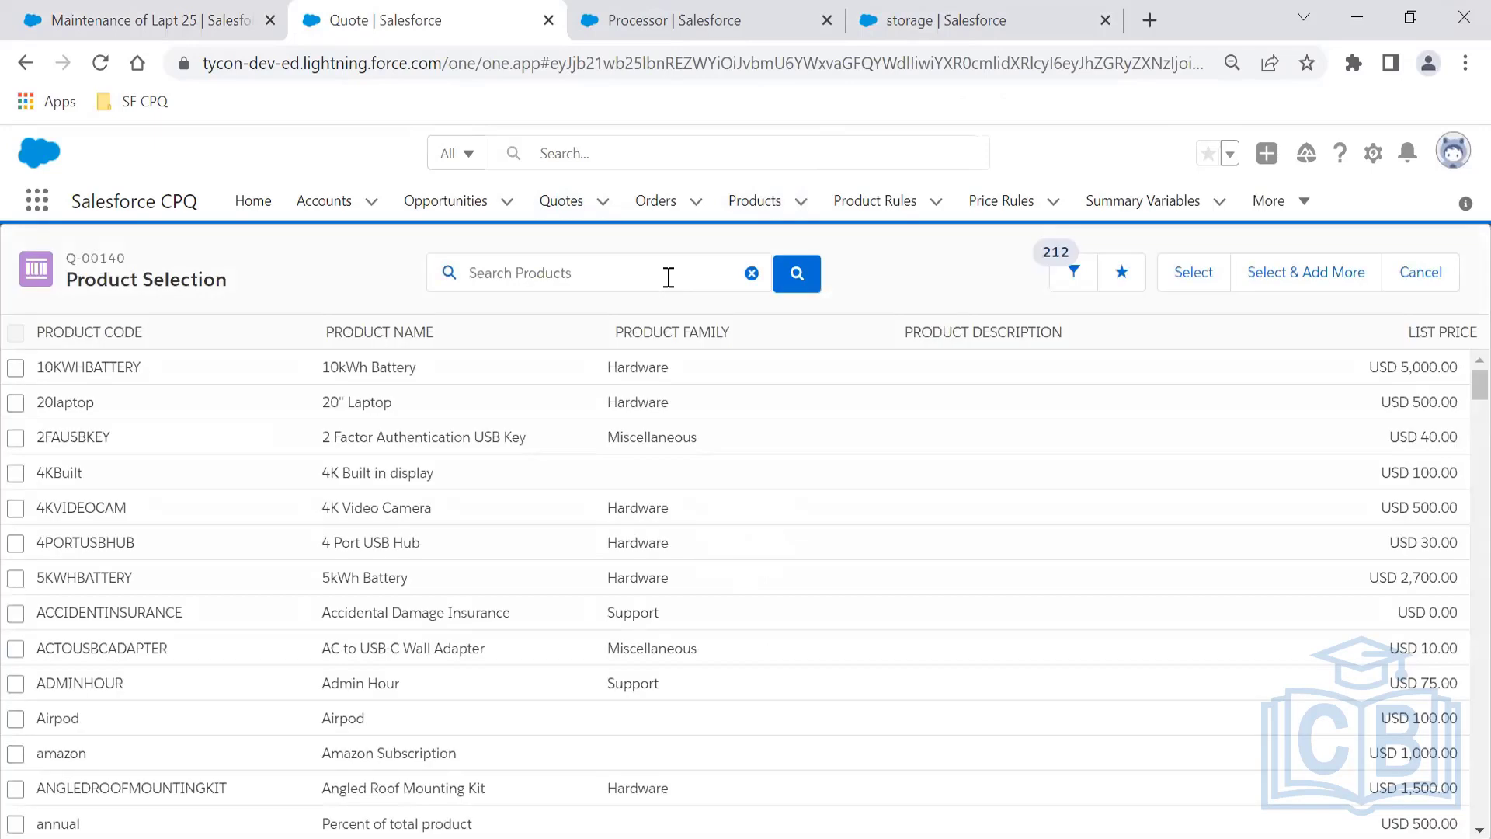
click(1421, 273)
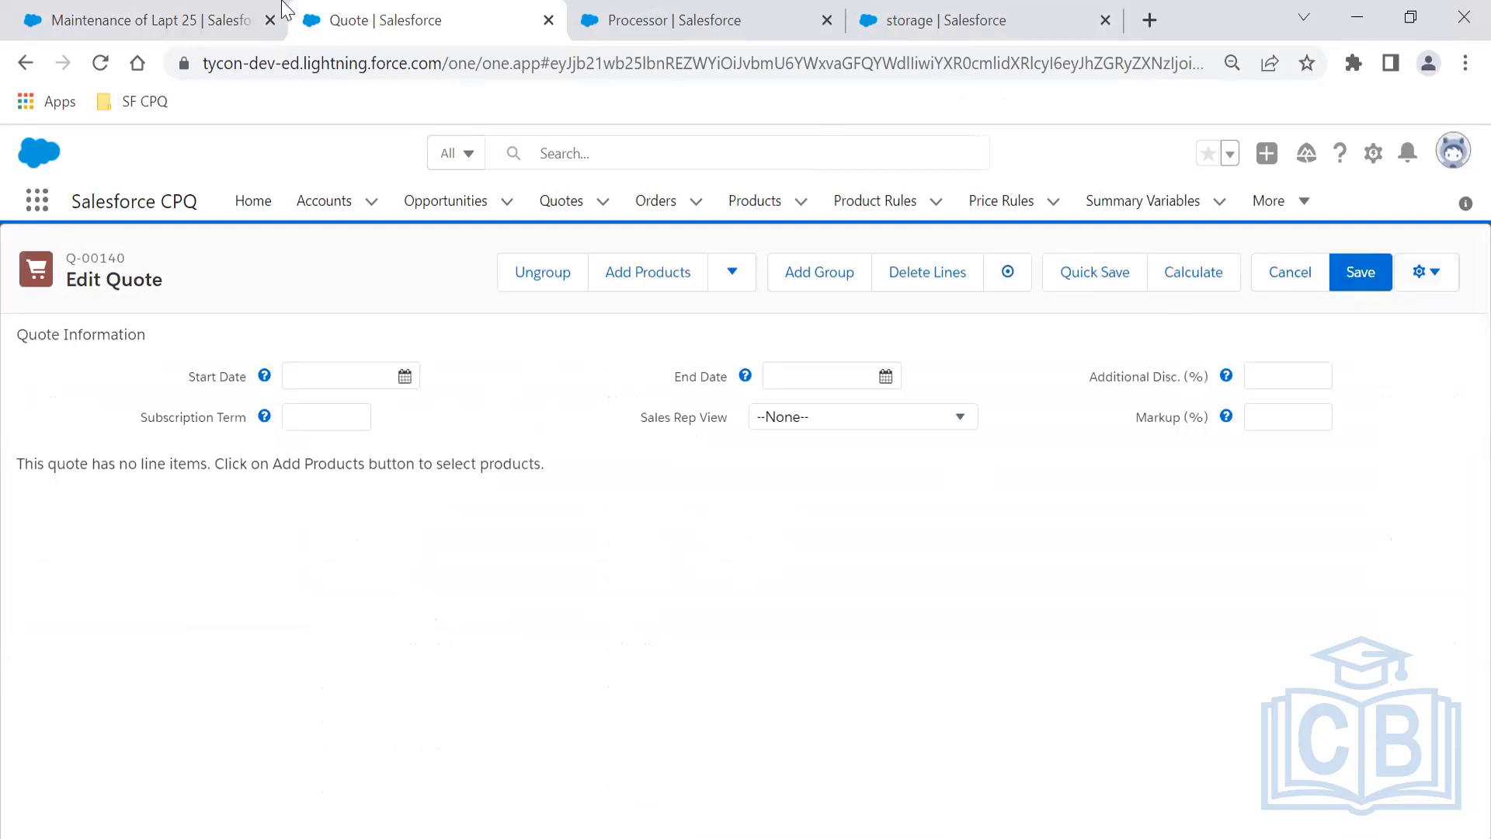
- Review the maintenance product's subscription pricing and term fields and its Standard Price Book list price
click(171, 17)
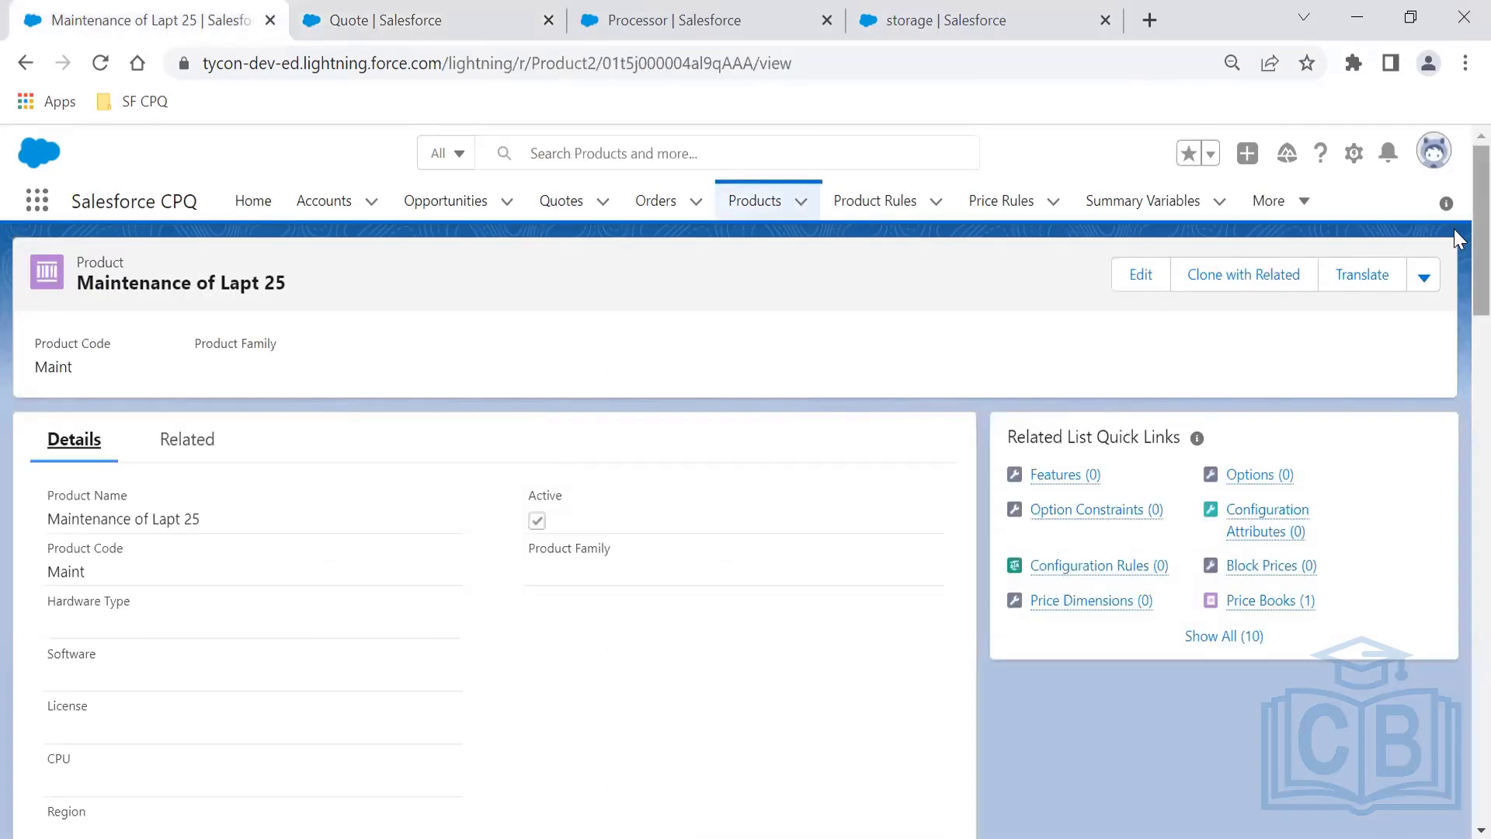
drag(1455, 133, 1455, 558)
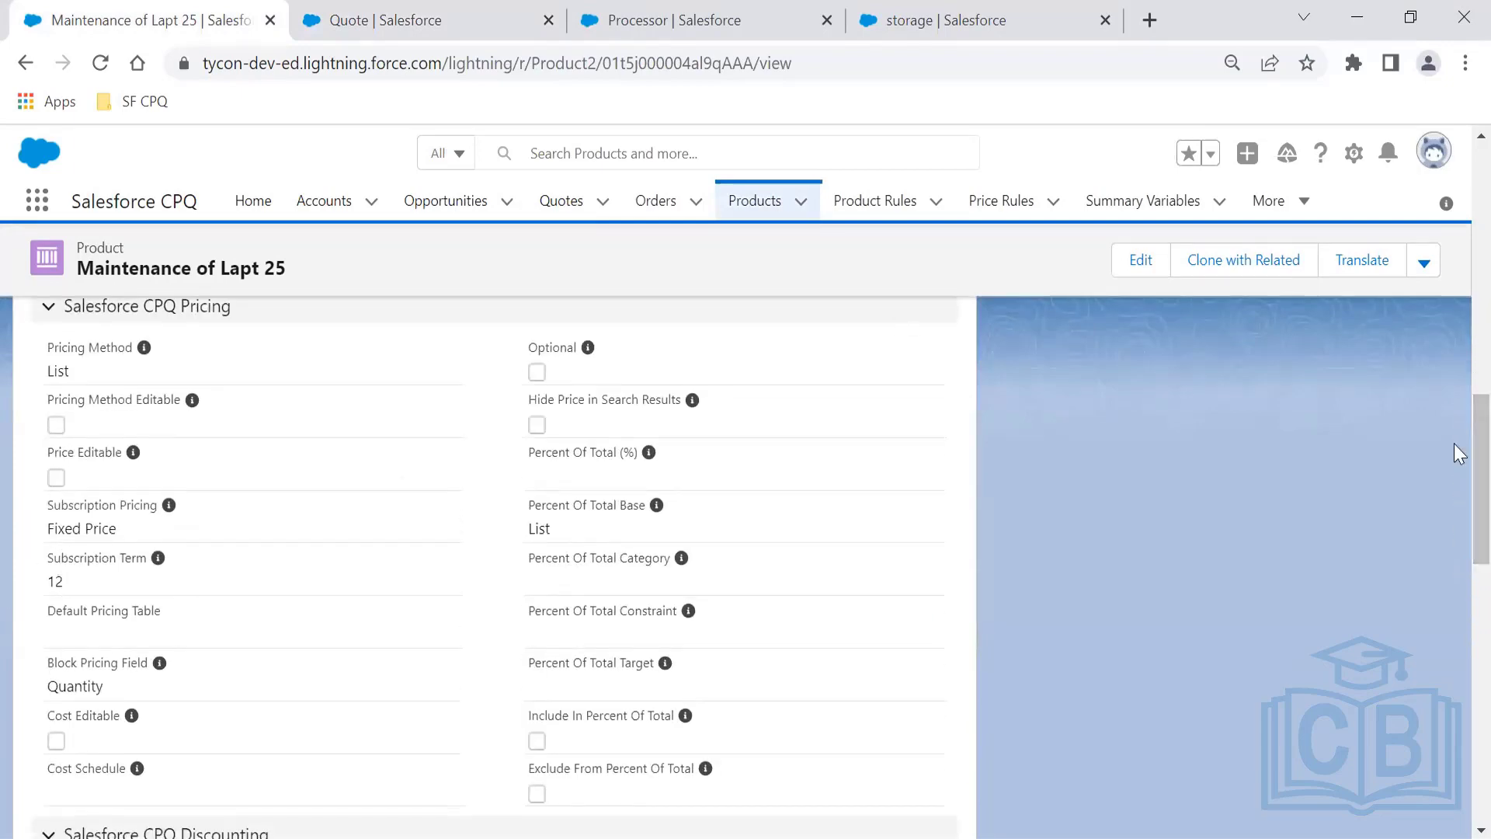
drag(1455, 449, 1455, 147)
click(173, 449)
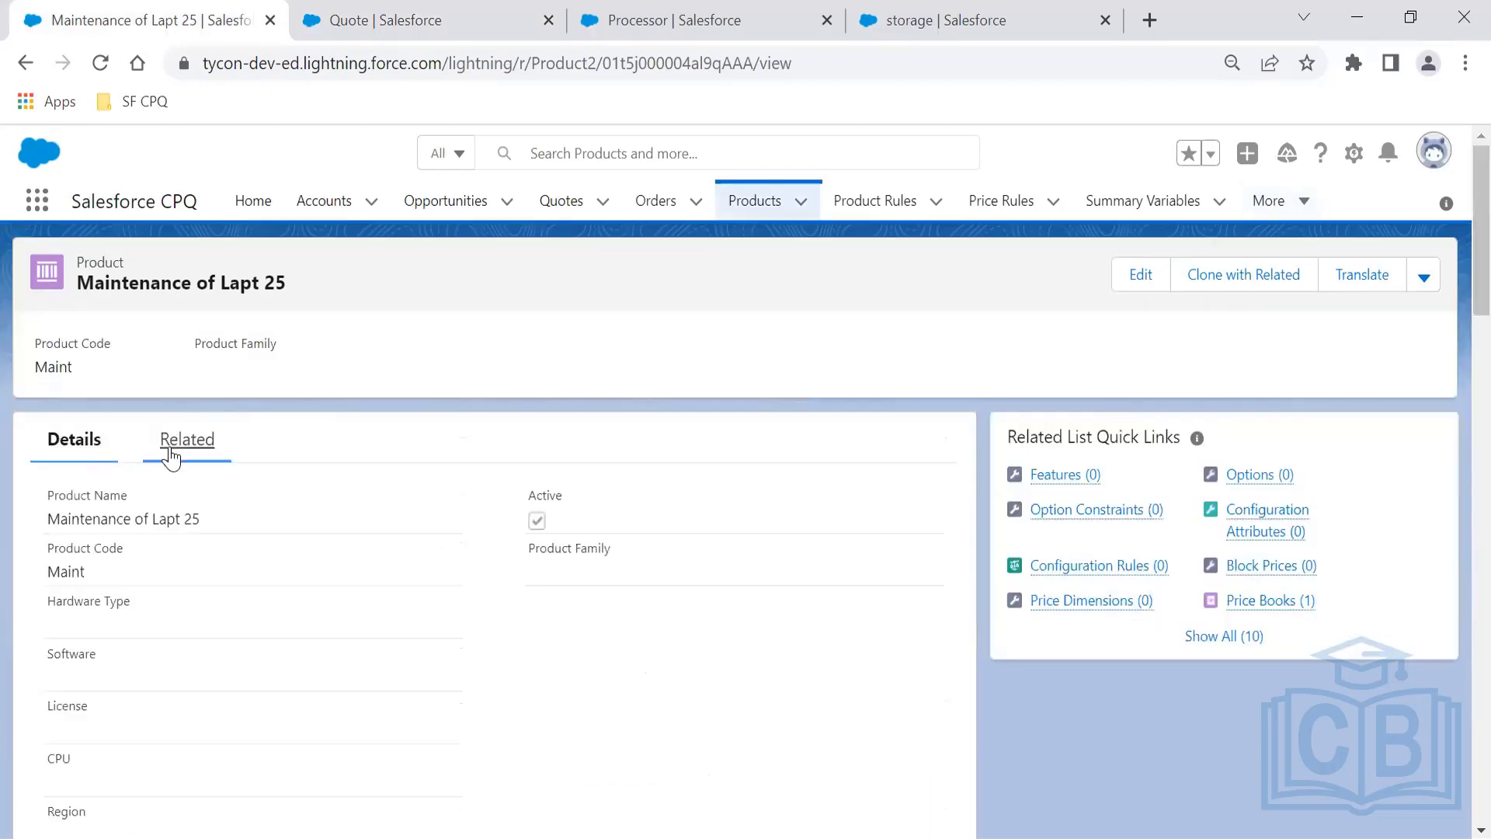
click(1457, 590)
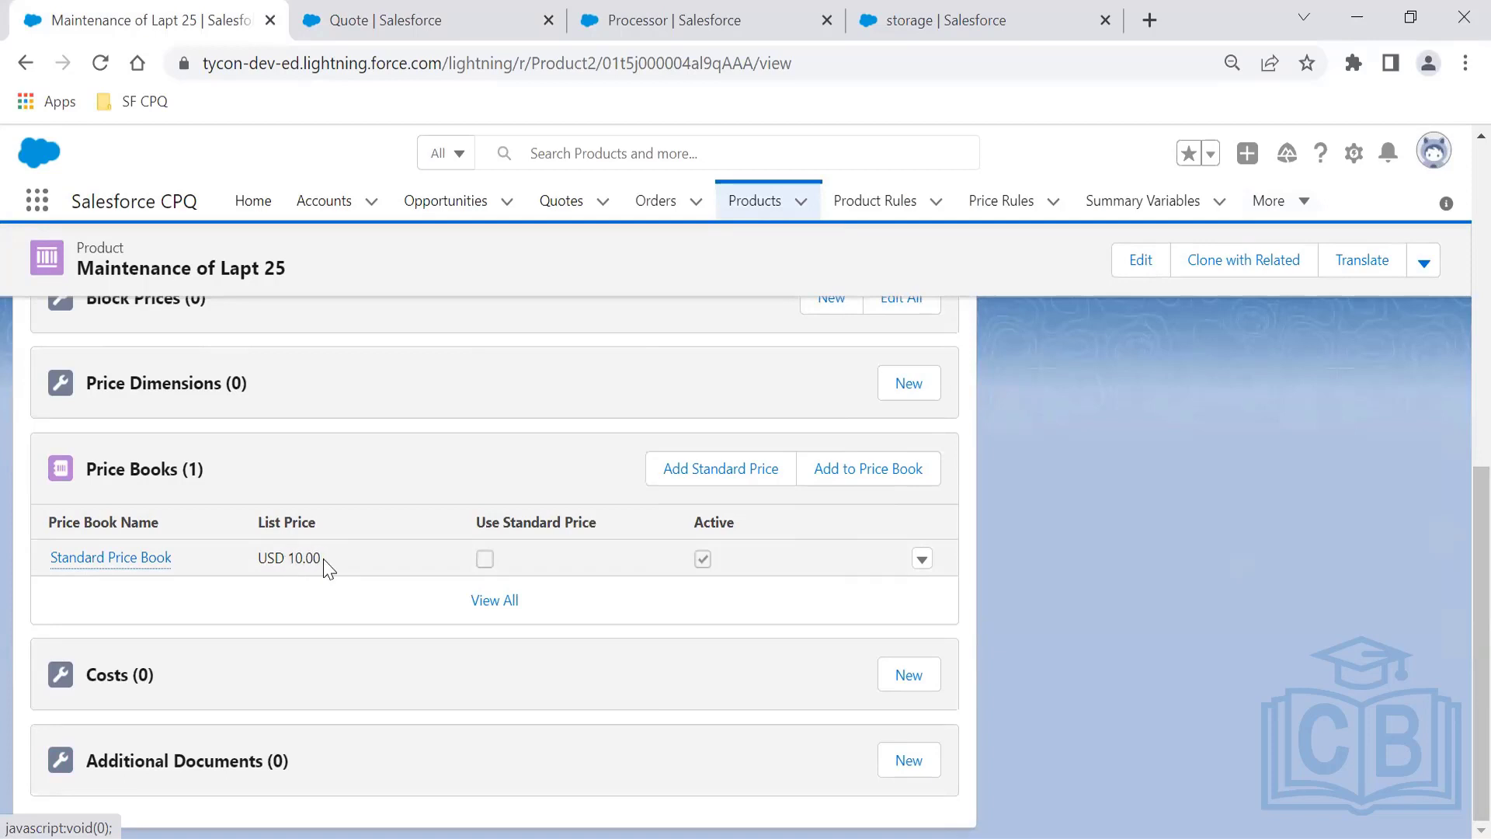
drag(324, 560, 251, 574)
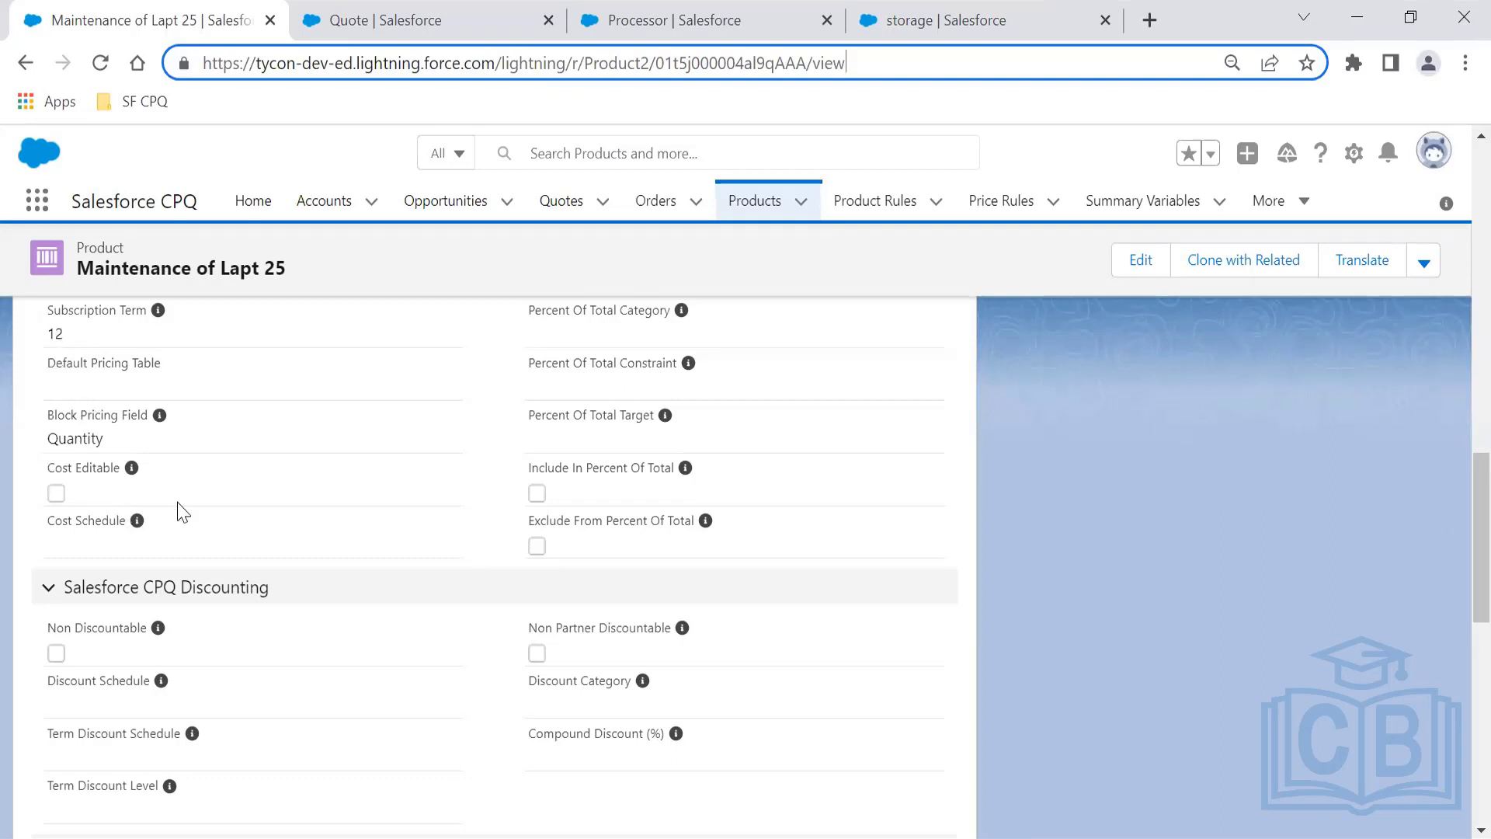
drag(1476, 501, 1458, 173)
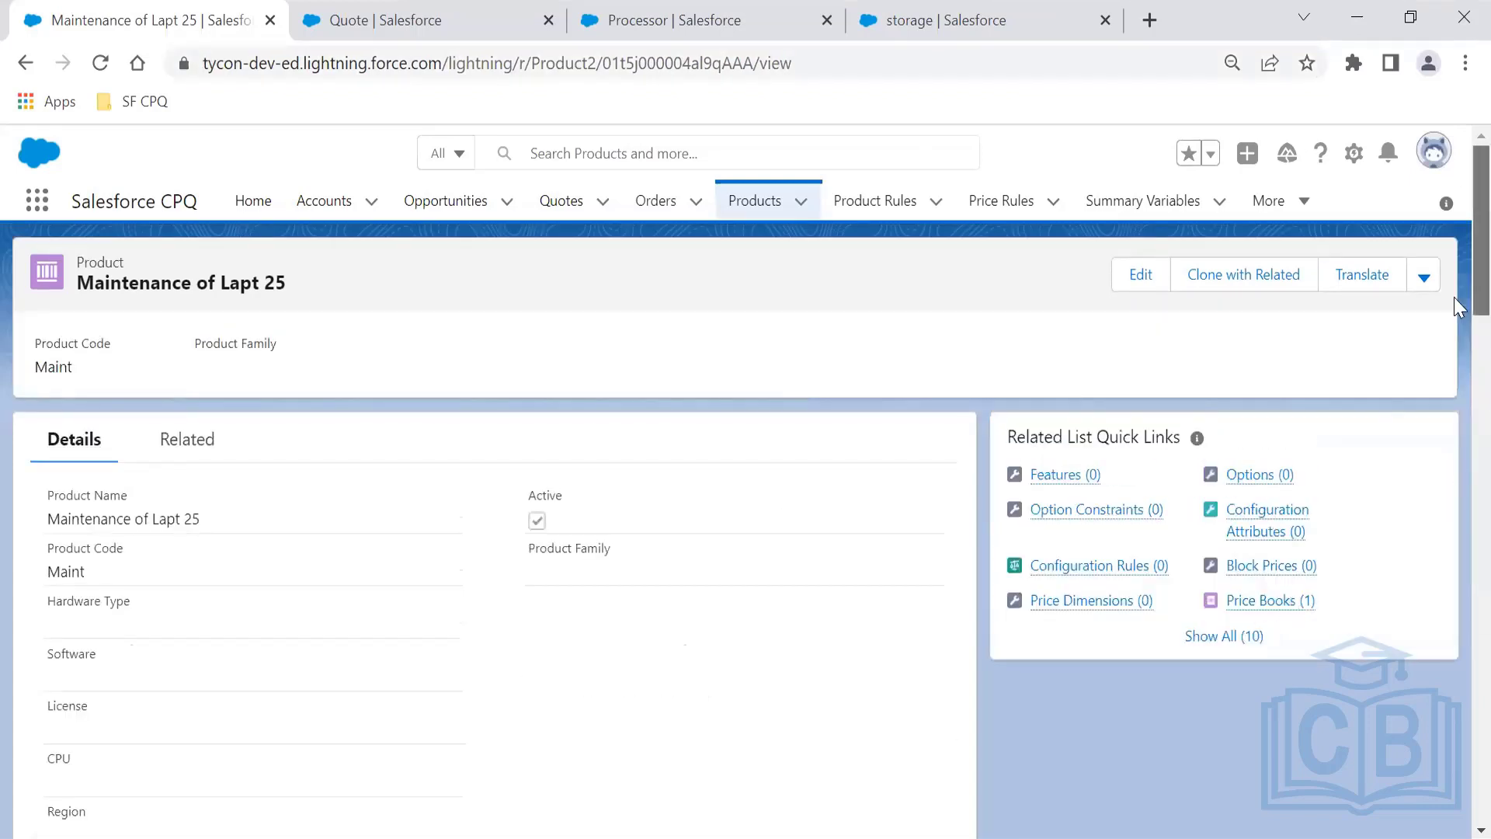
- Check the Subscription Pricing and Subscription Term fields in the pricing section of the Maintenance of Lapt 25 product record
scroll(1459, 466, down, 8)
scroll(1459, 466, down, 3)
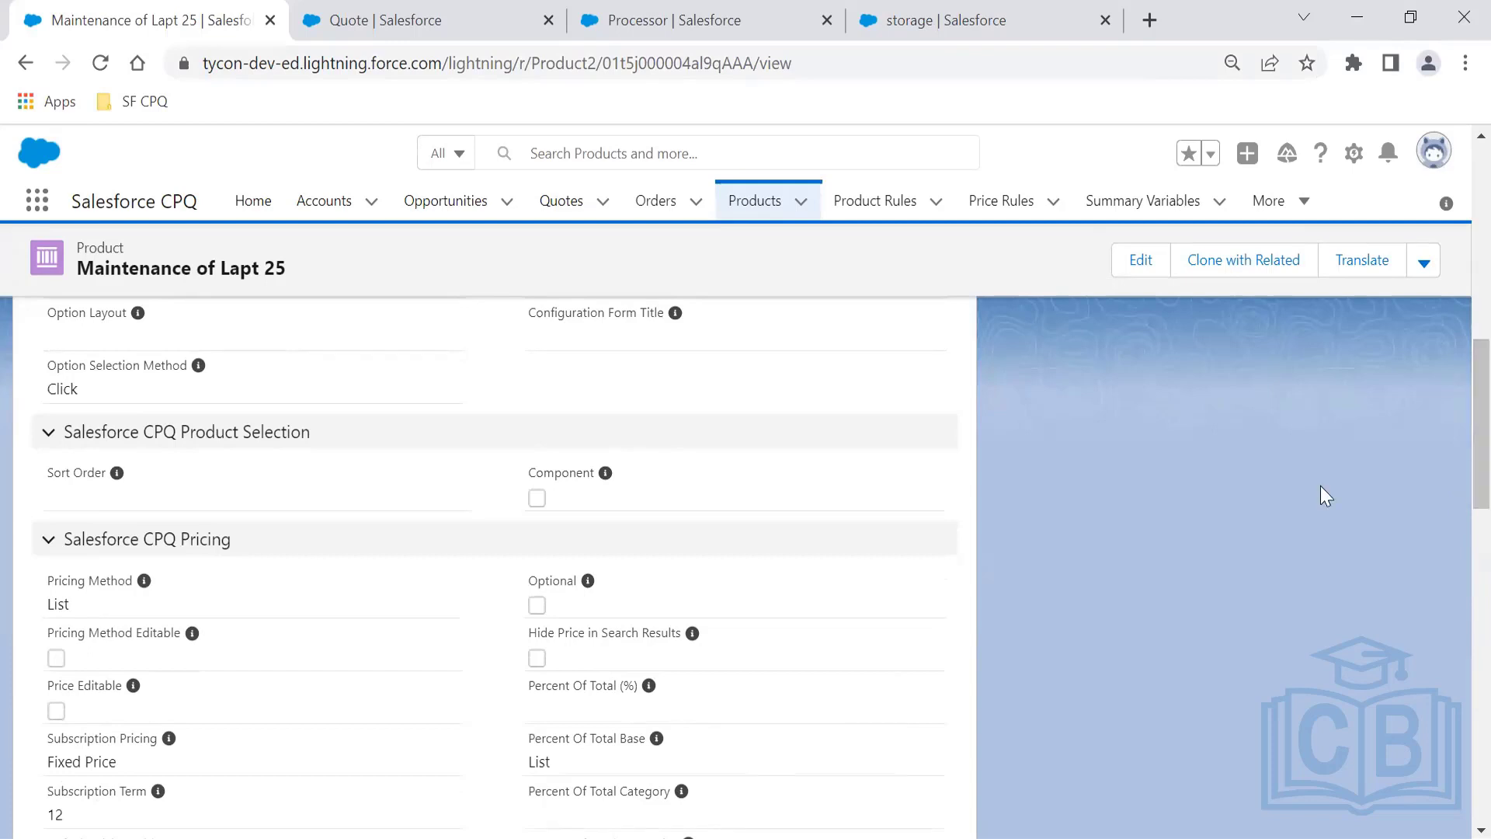
scroll(1454, 438, down, 5)
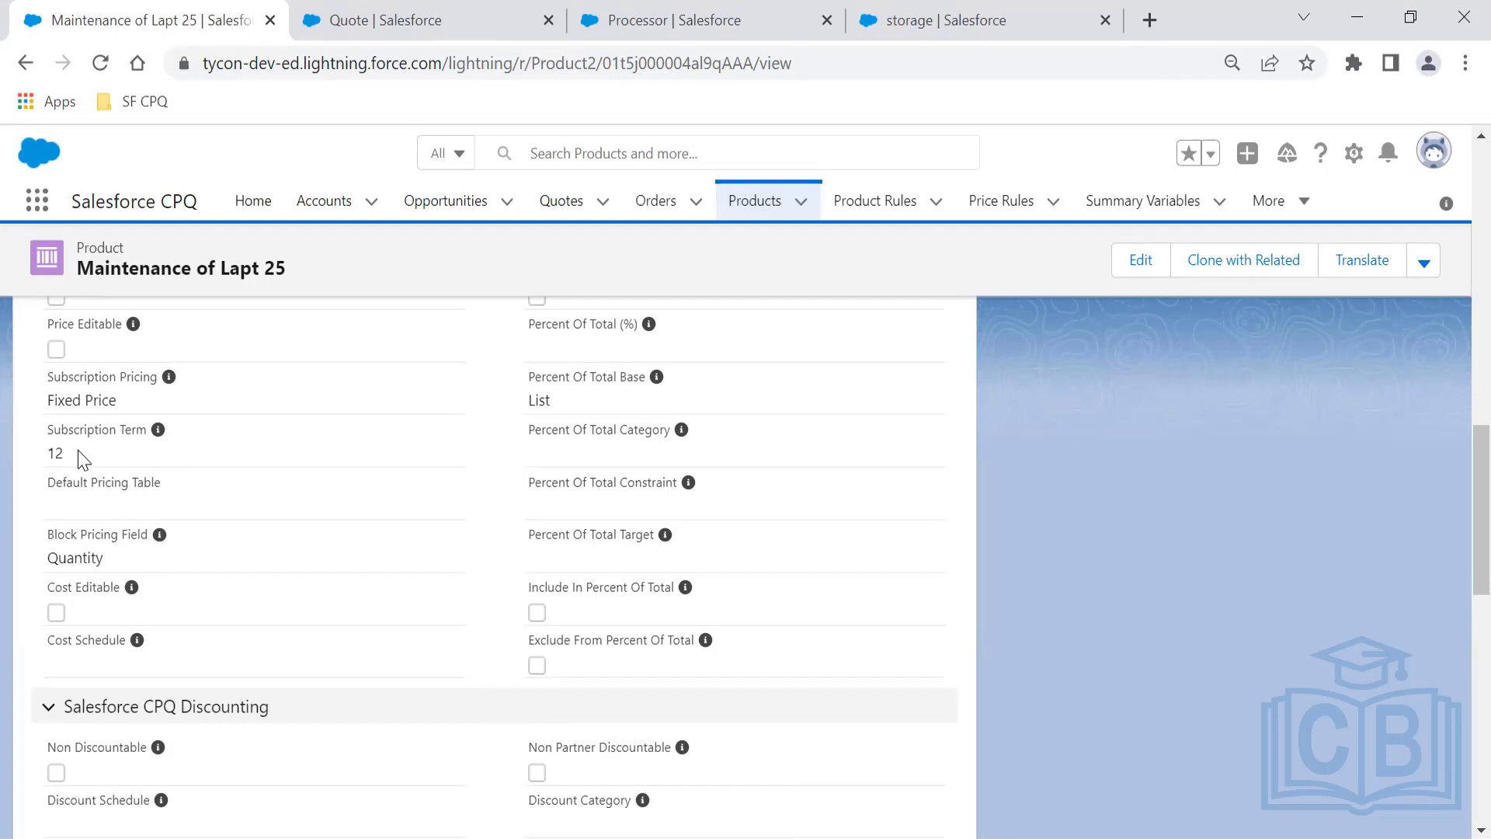
- Set the start date of quote Q-00140 to 5/16/2022 and its subscription term to 12
click(437, 13)
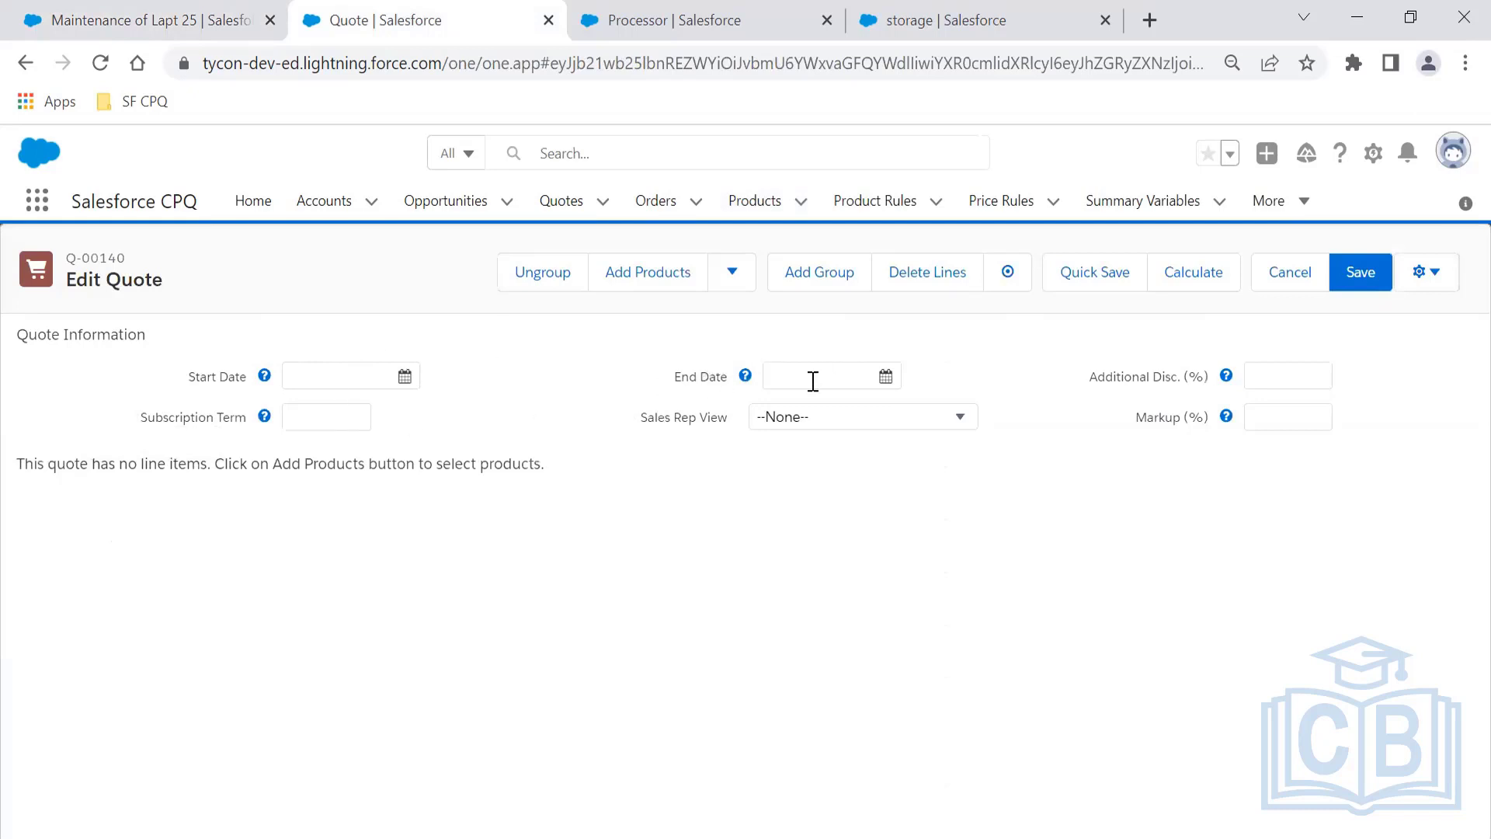
click(359, 368)
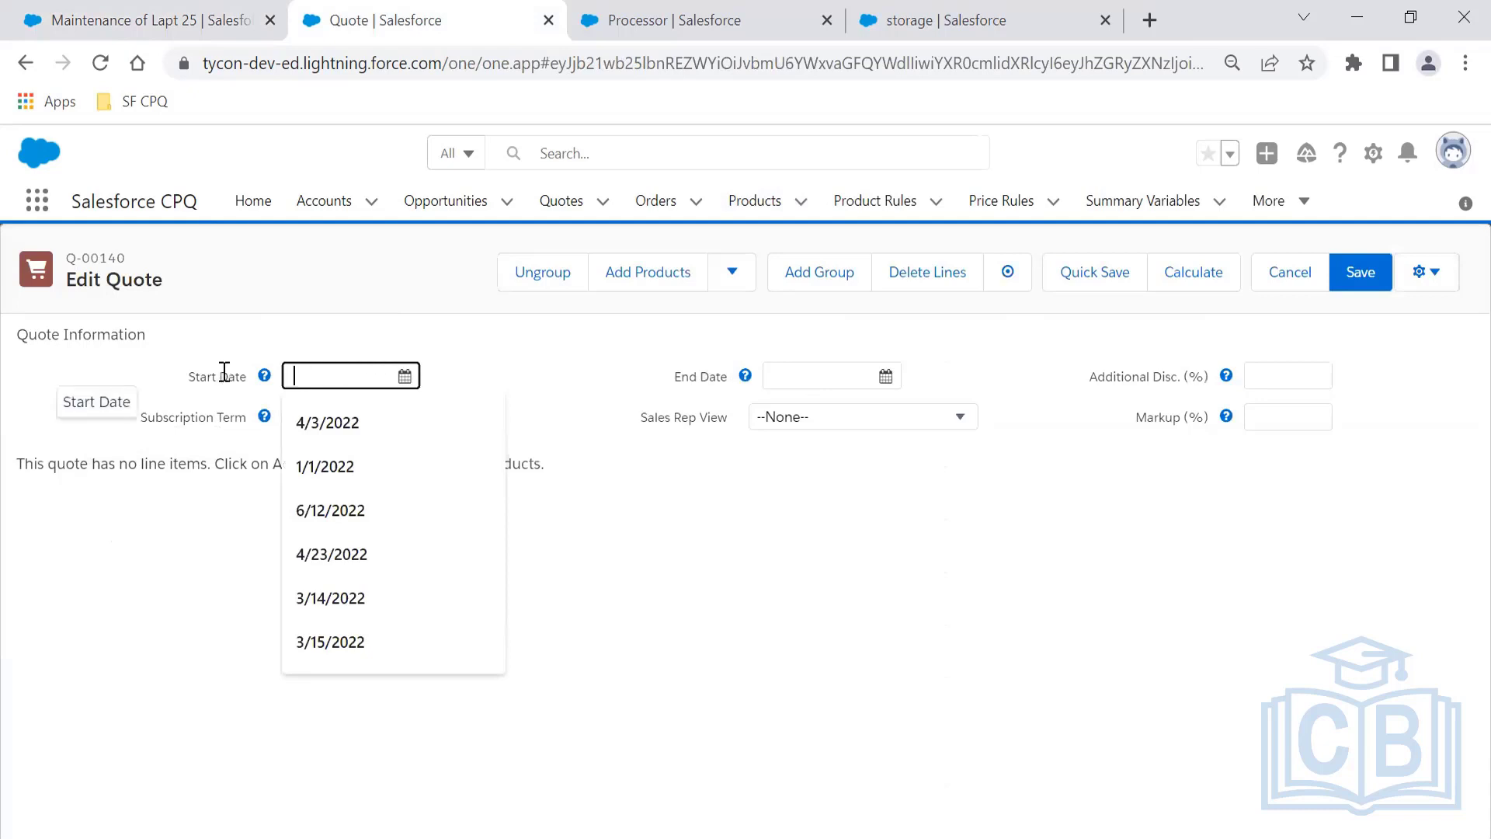
click(222, 427)
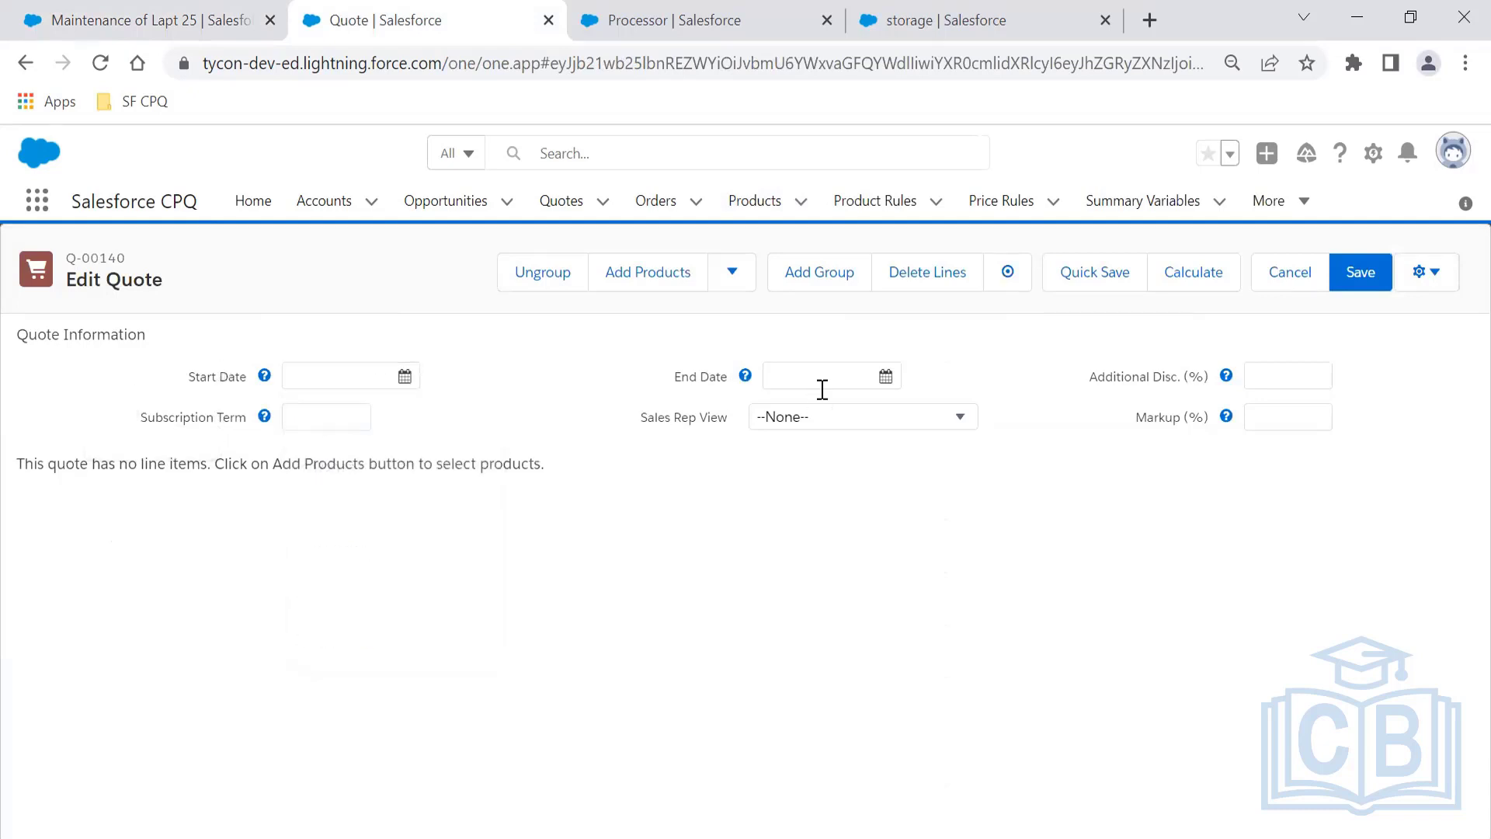
click(340, 418)
key(shift+Tab)
click(371, 589)
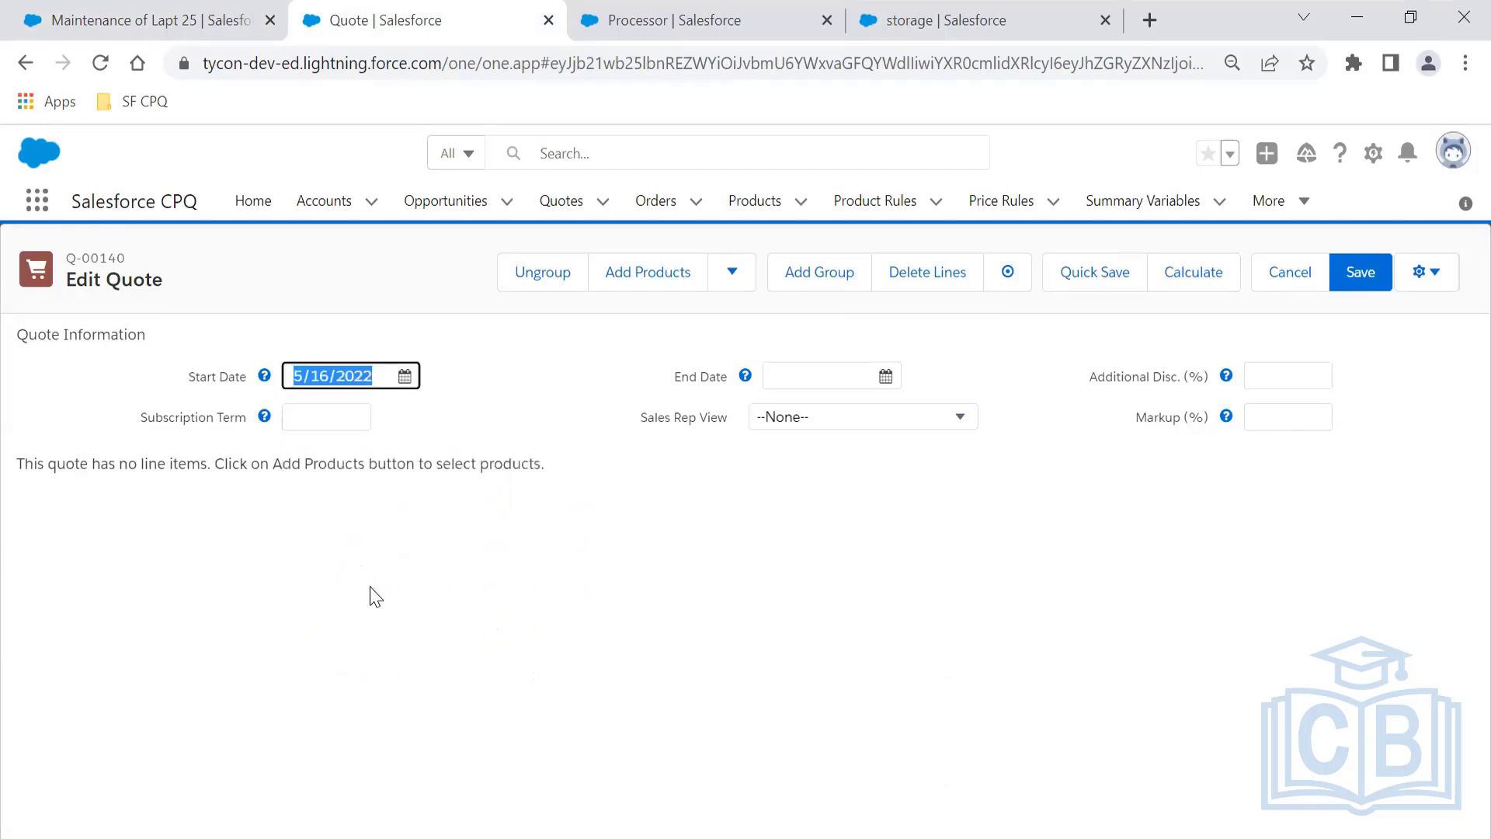
click(328, 416)
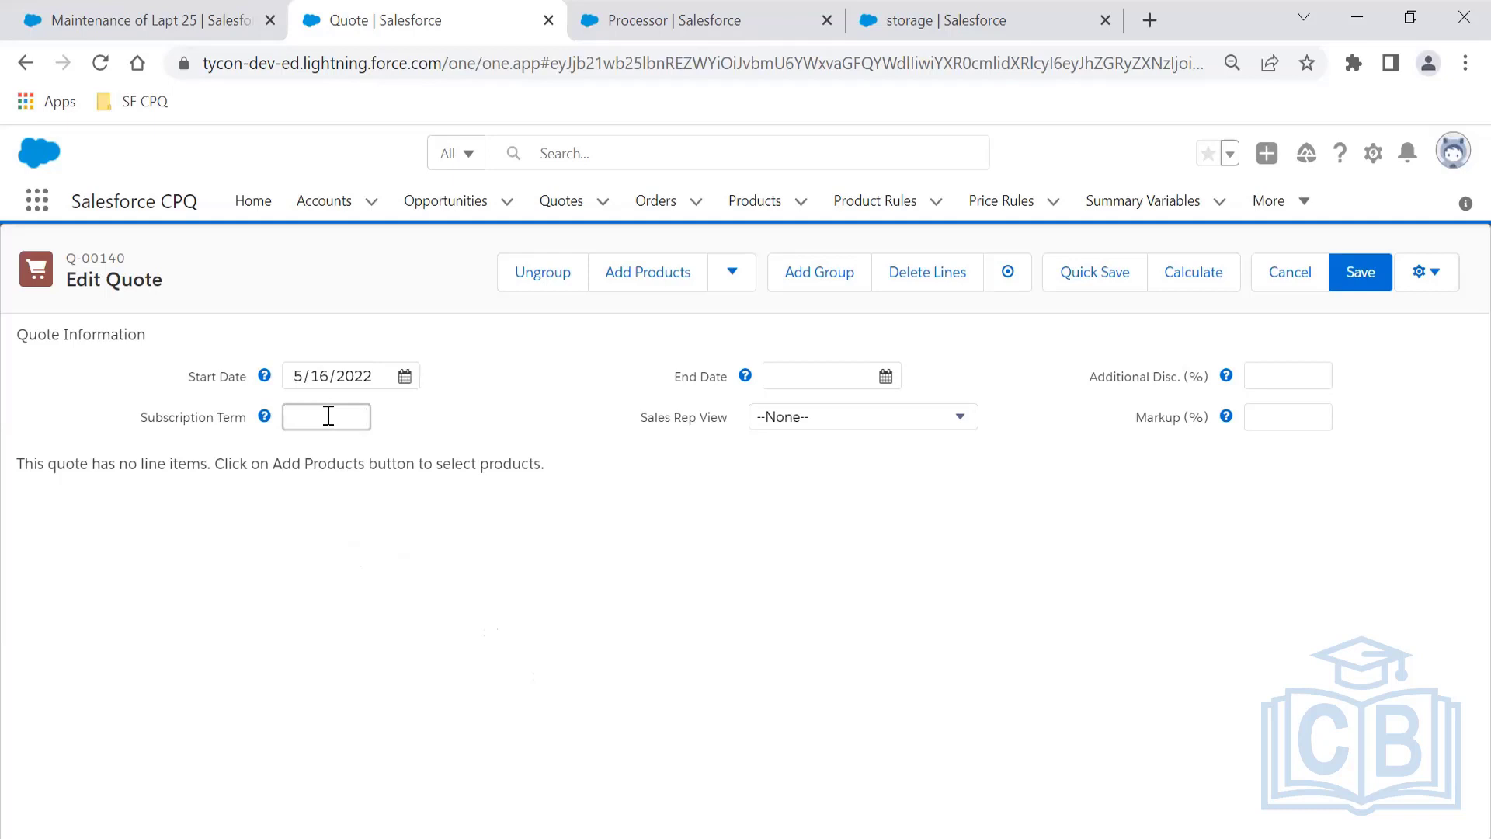
text(12)
click(529, 435)
click(885, 381)
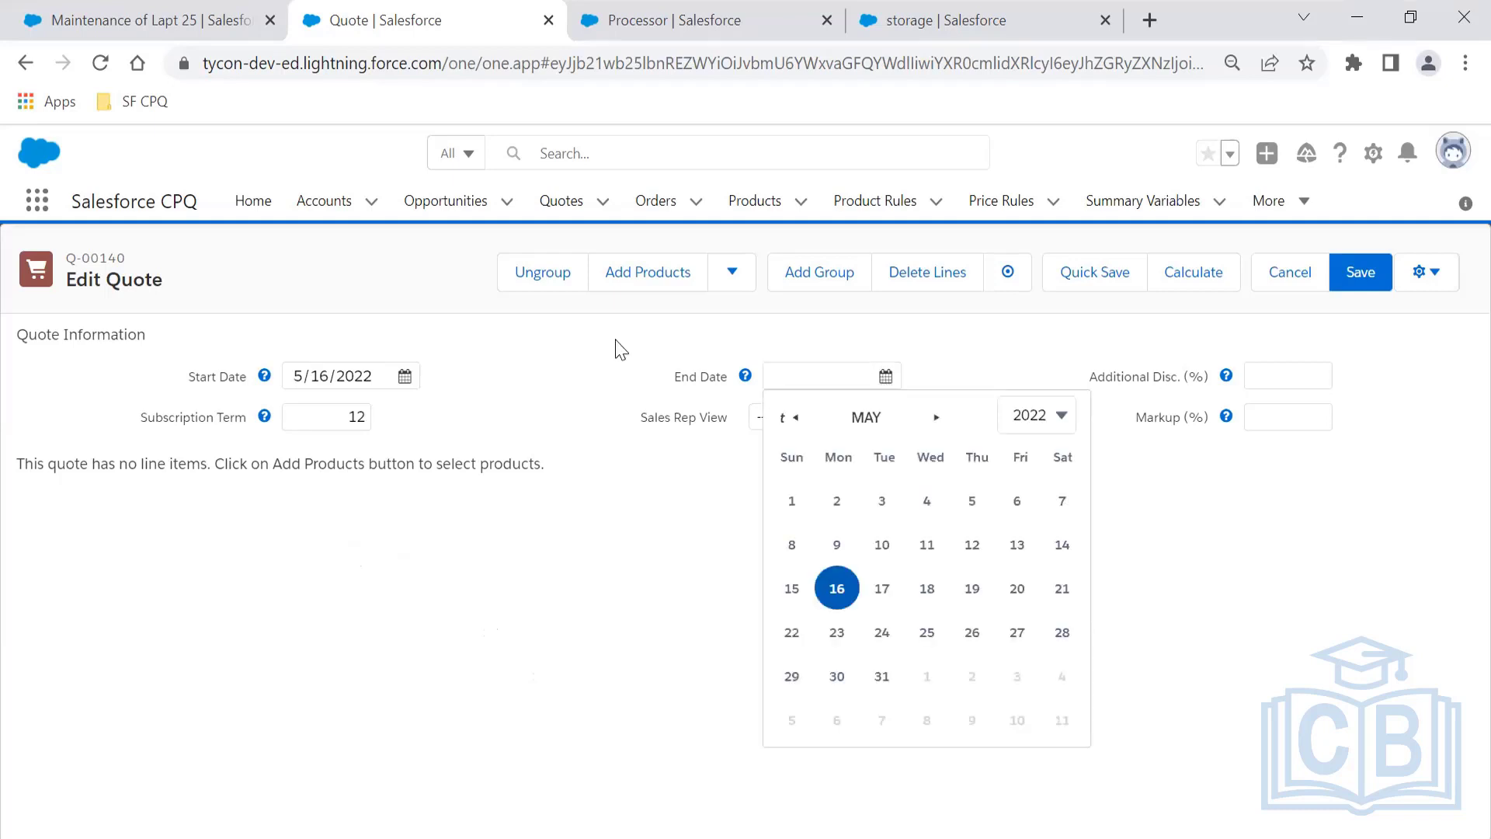
key(Escape)
mouse_move(745, 376)
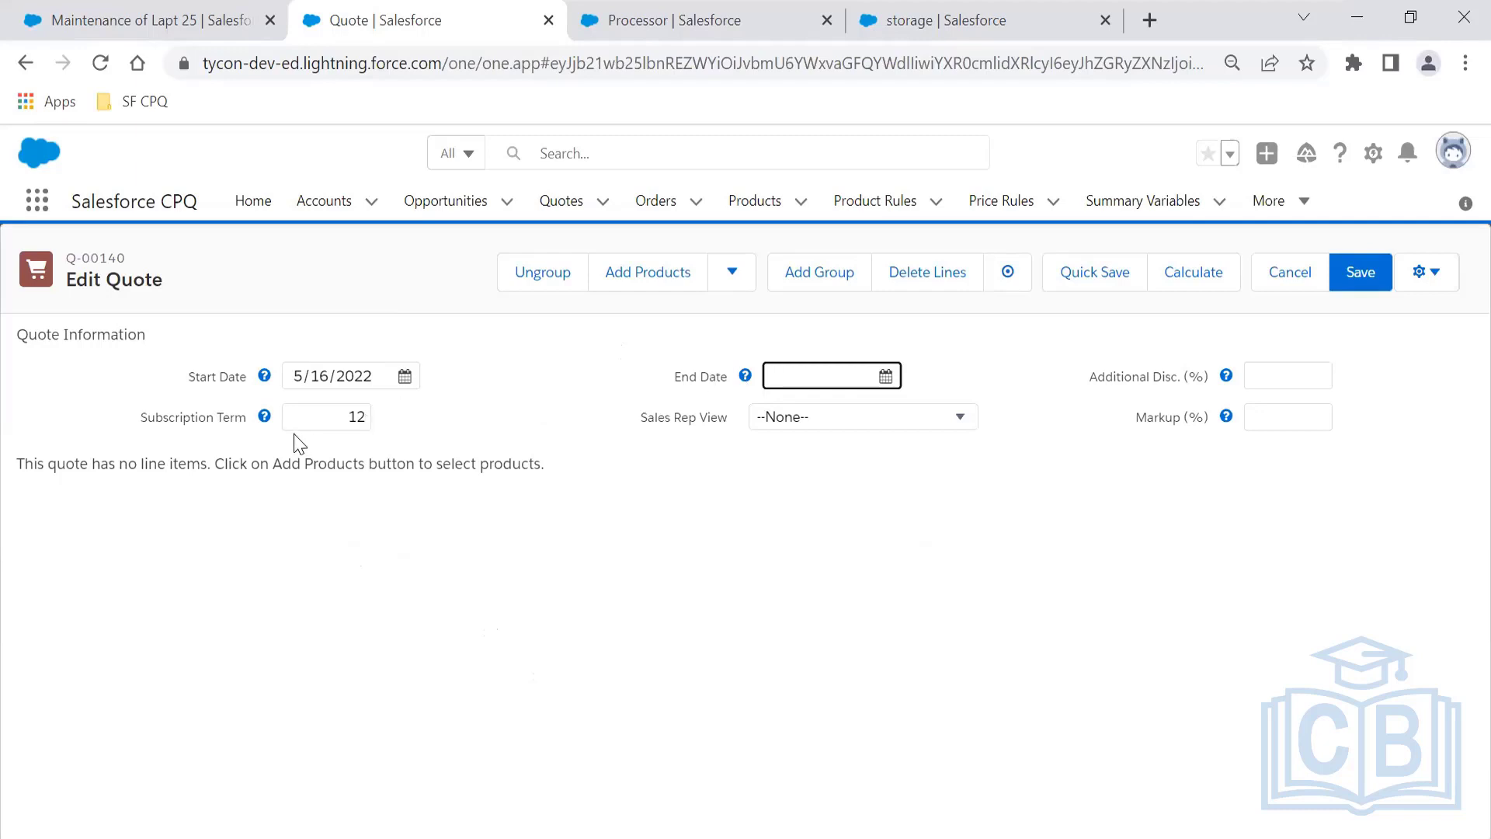
double_click(352, 417)
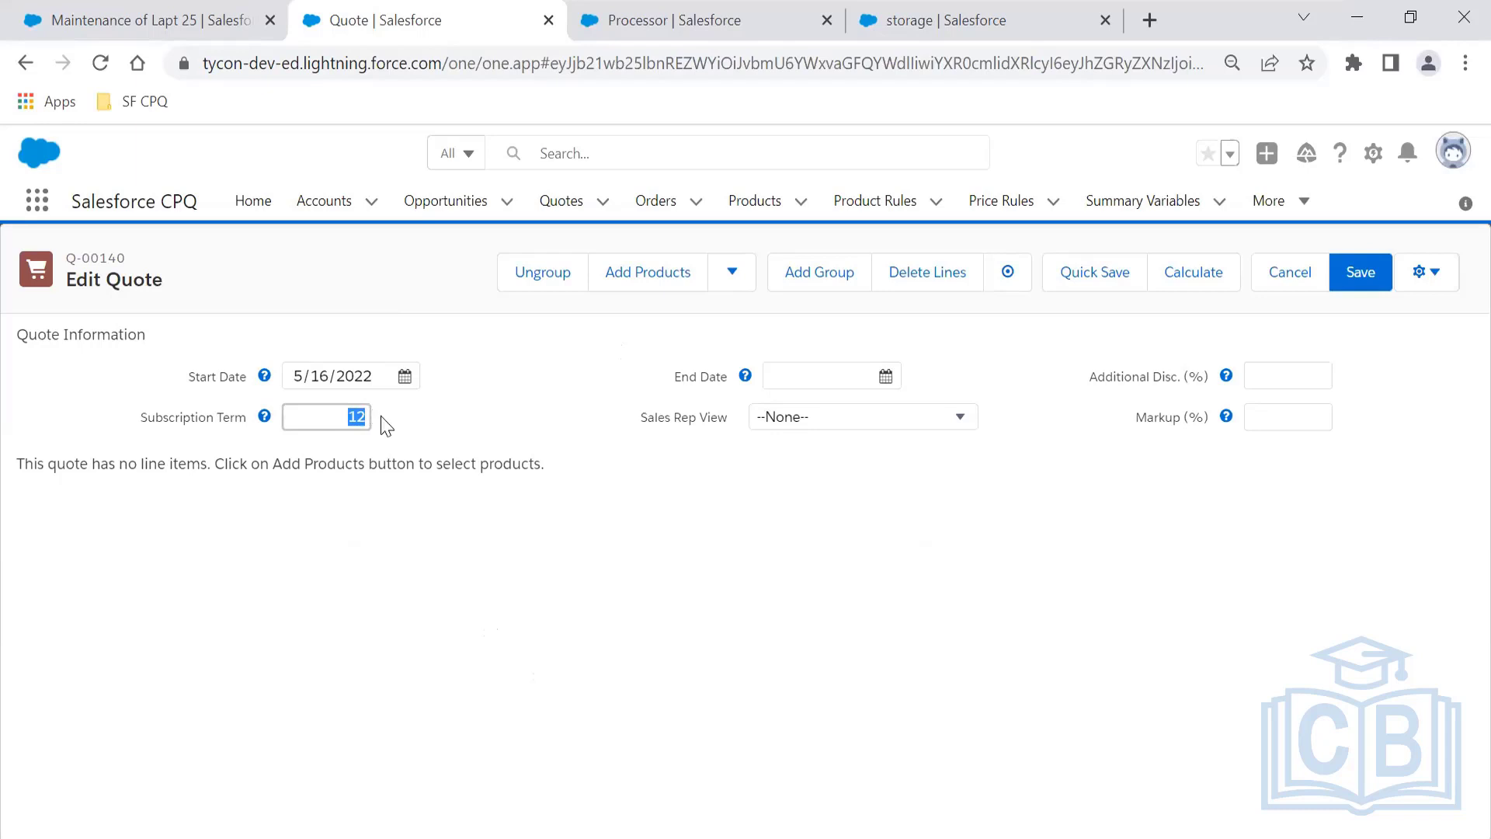
click(819, 375)
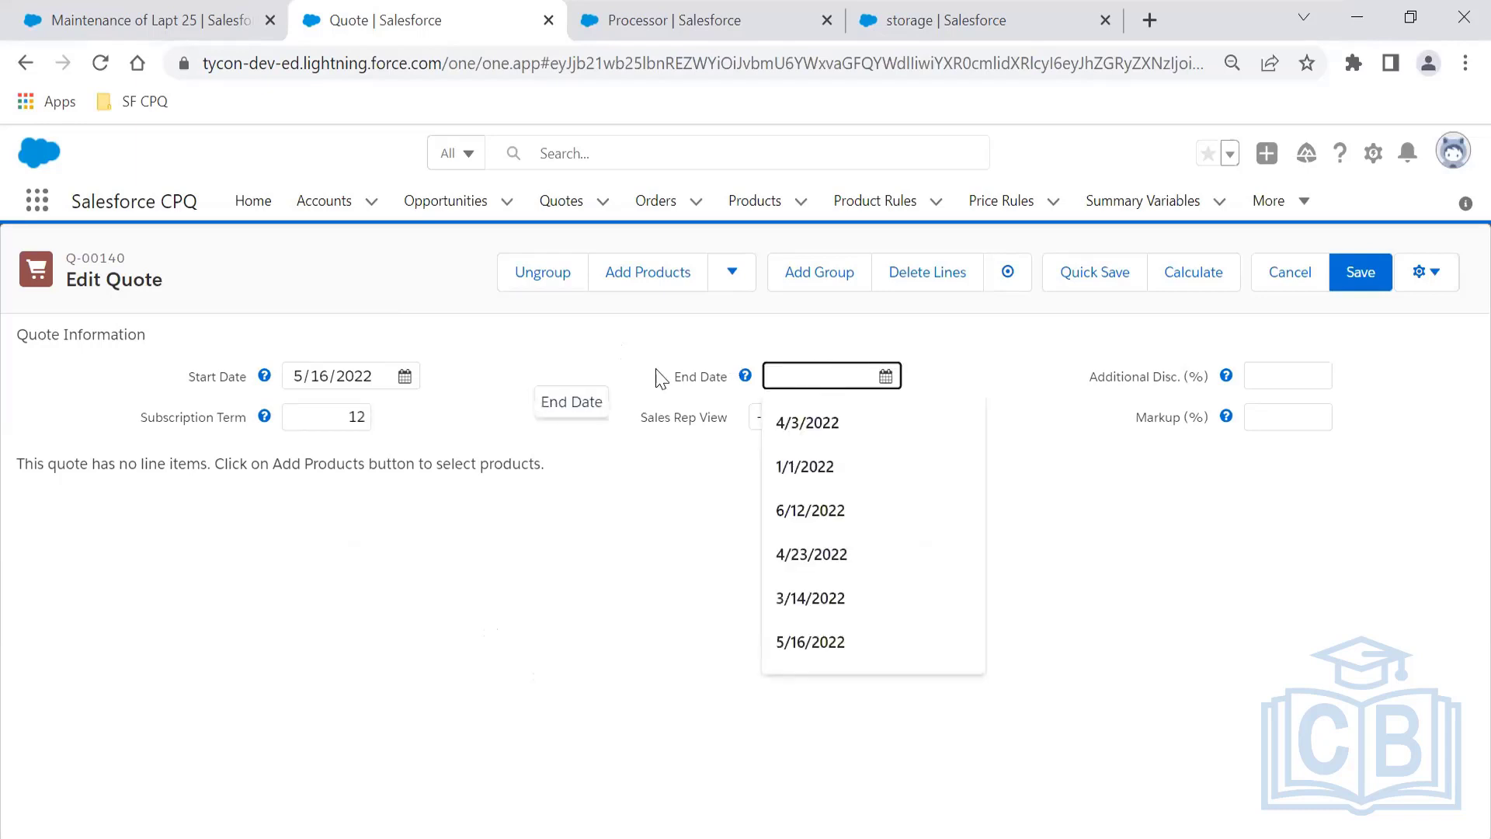
key(Escape)
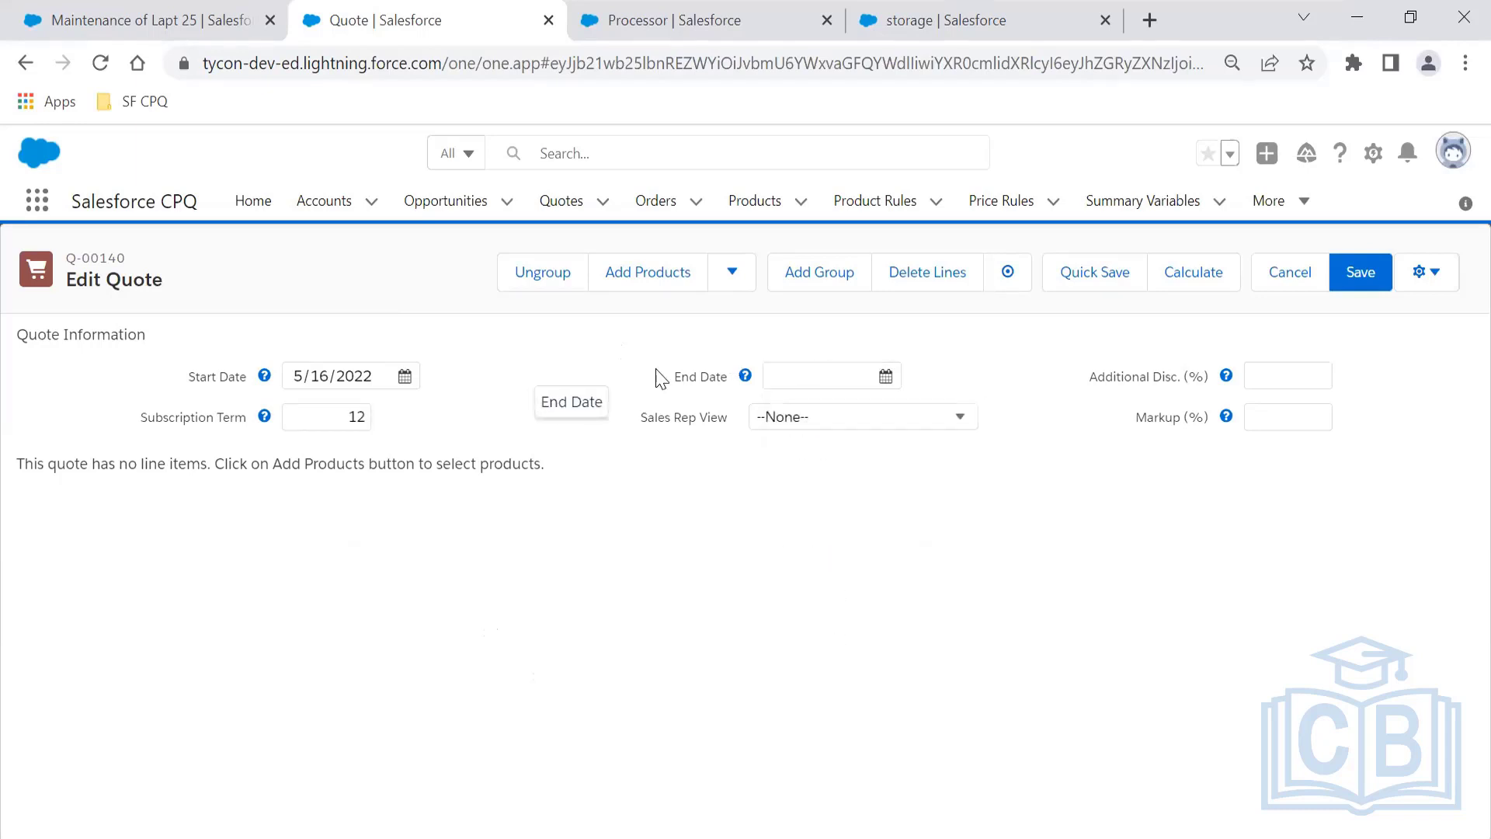
- Search the product selection for "maint" and add Maintenance of Lapt 25 to the quote
click(649, 288)
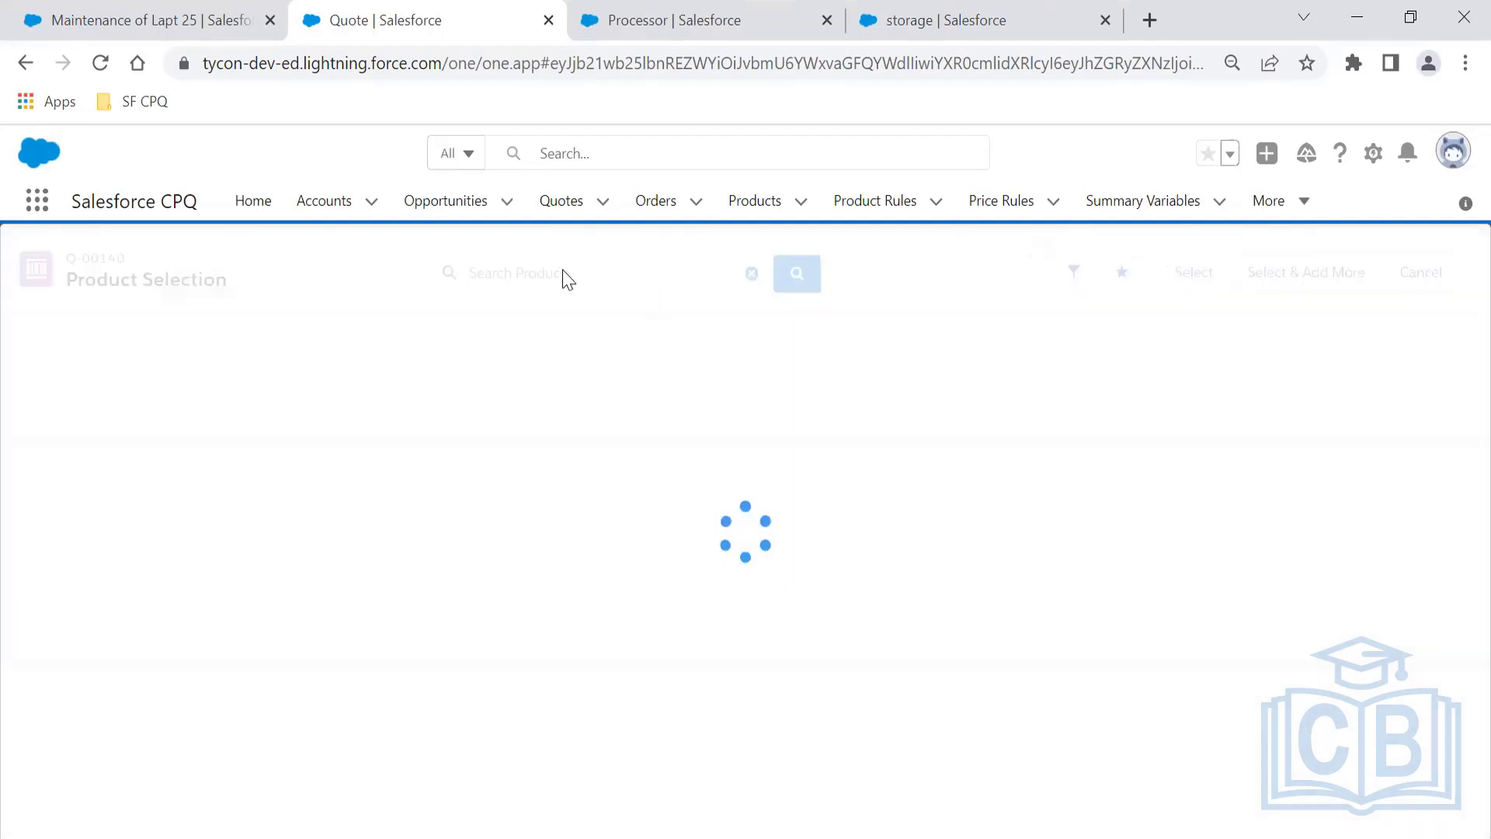
click(565, 272)
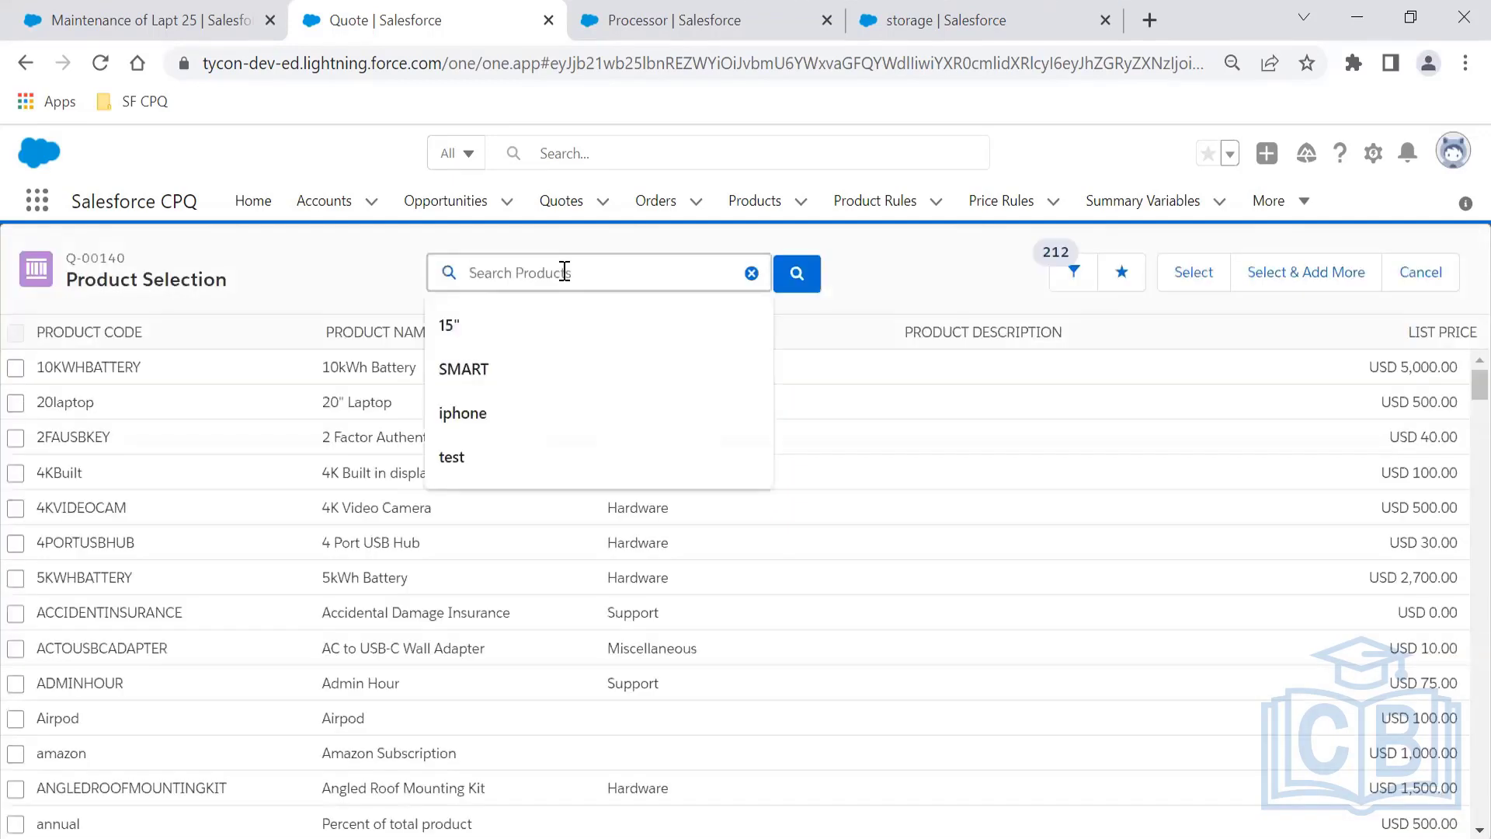
text(maint)
key(Return)
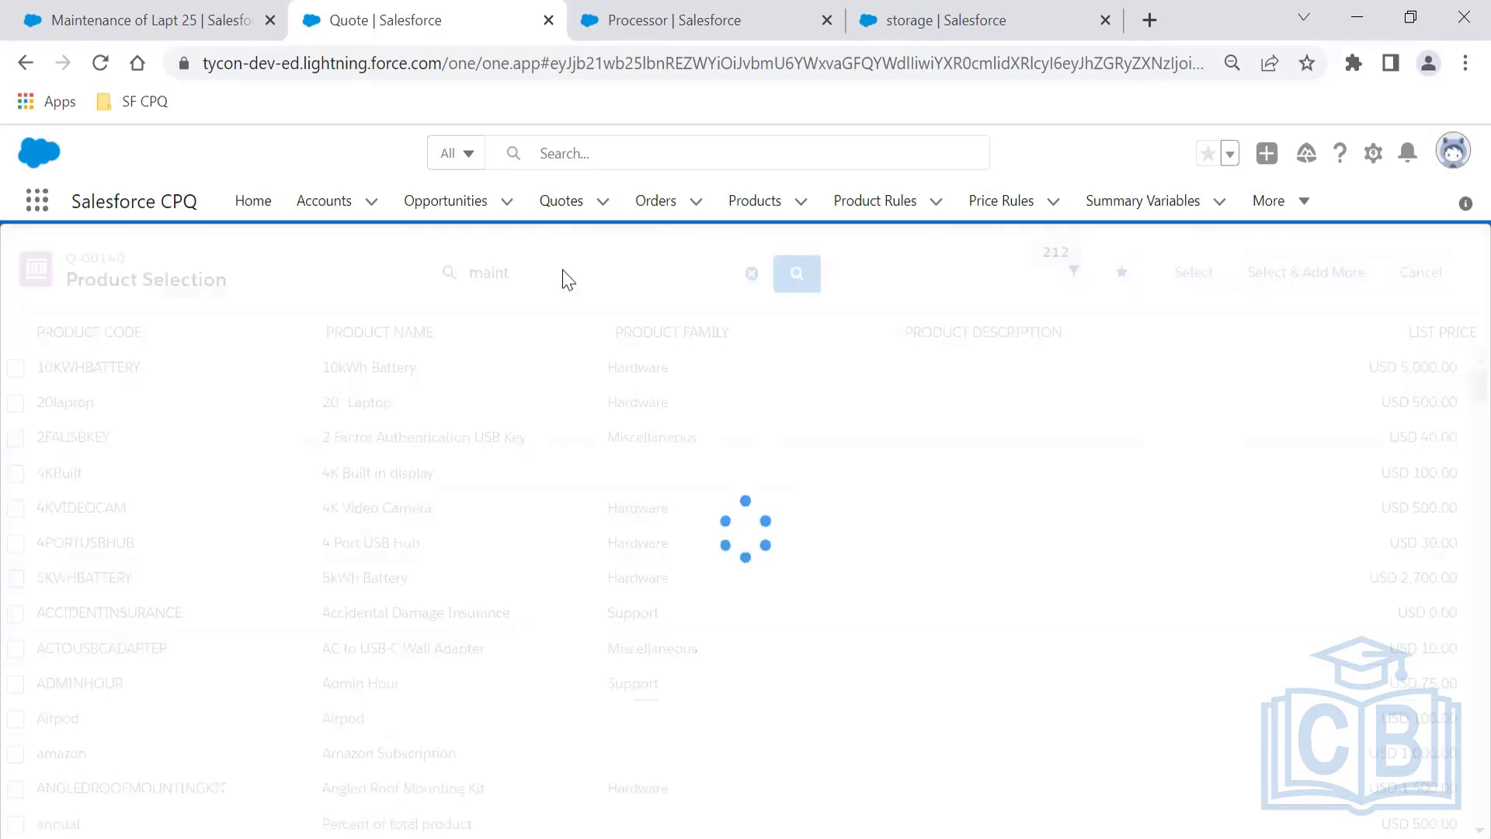
click(16, 367)
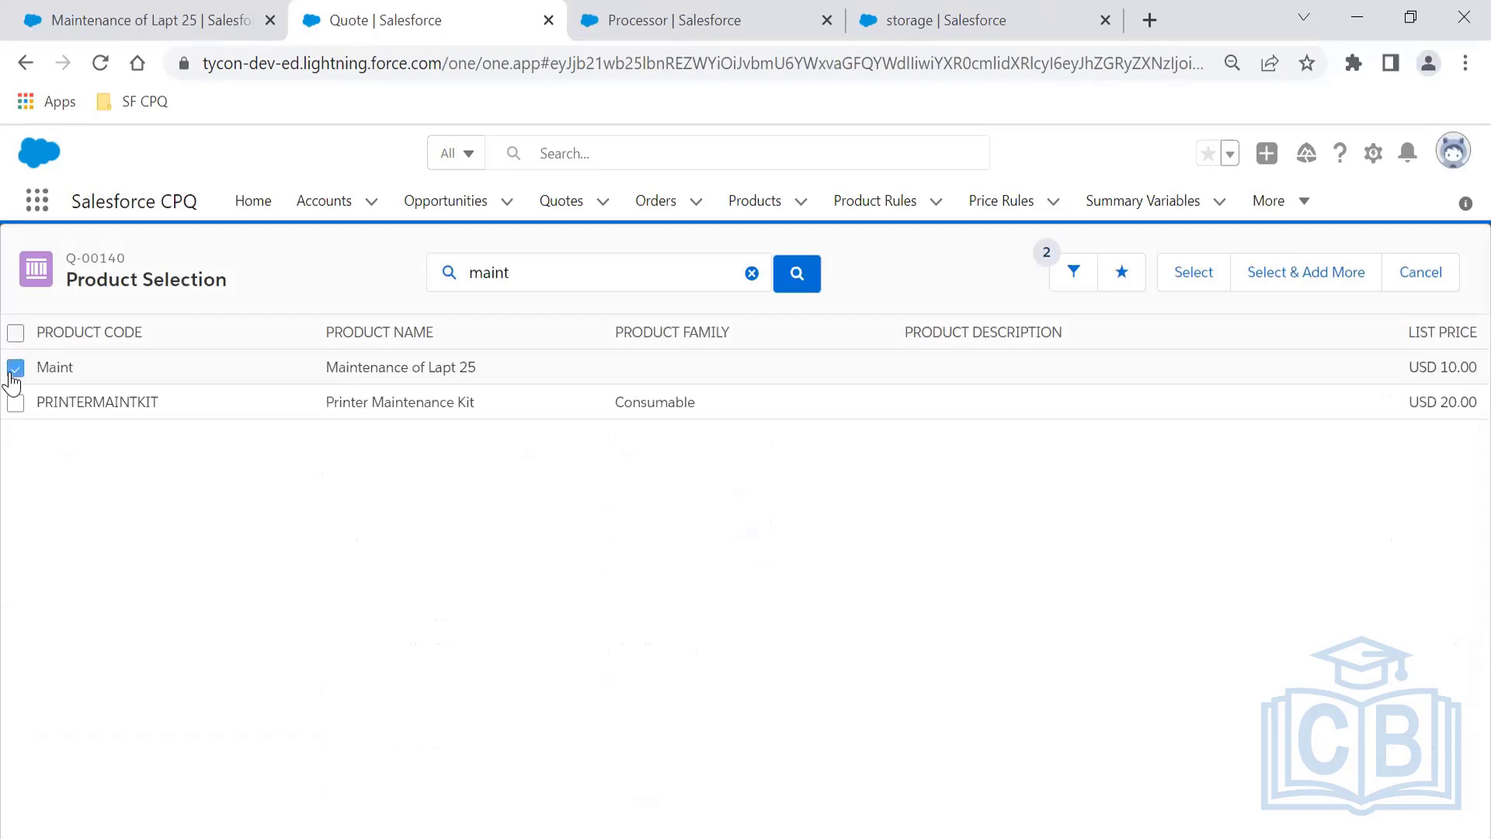
click(1206, 274)
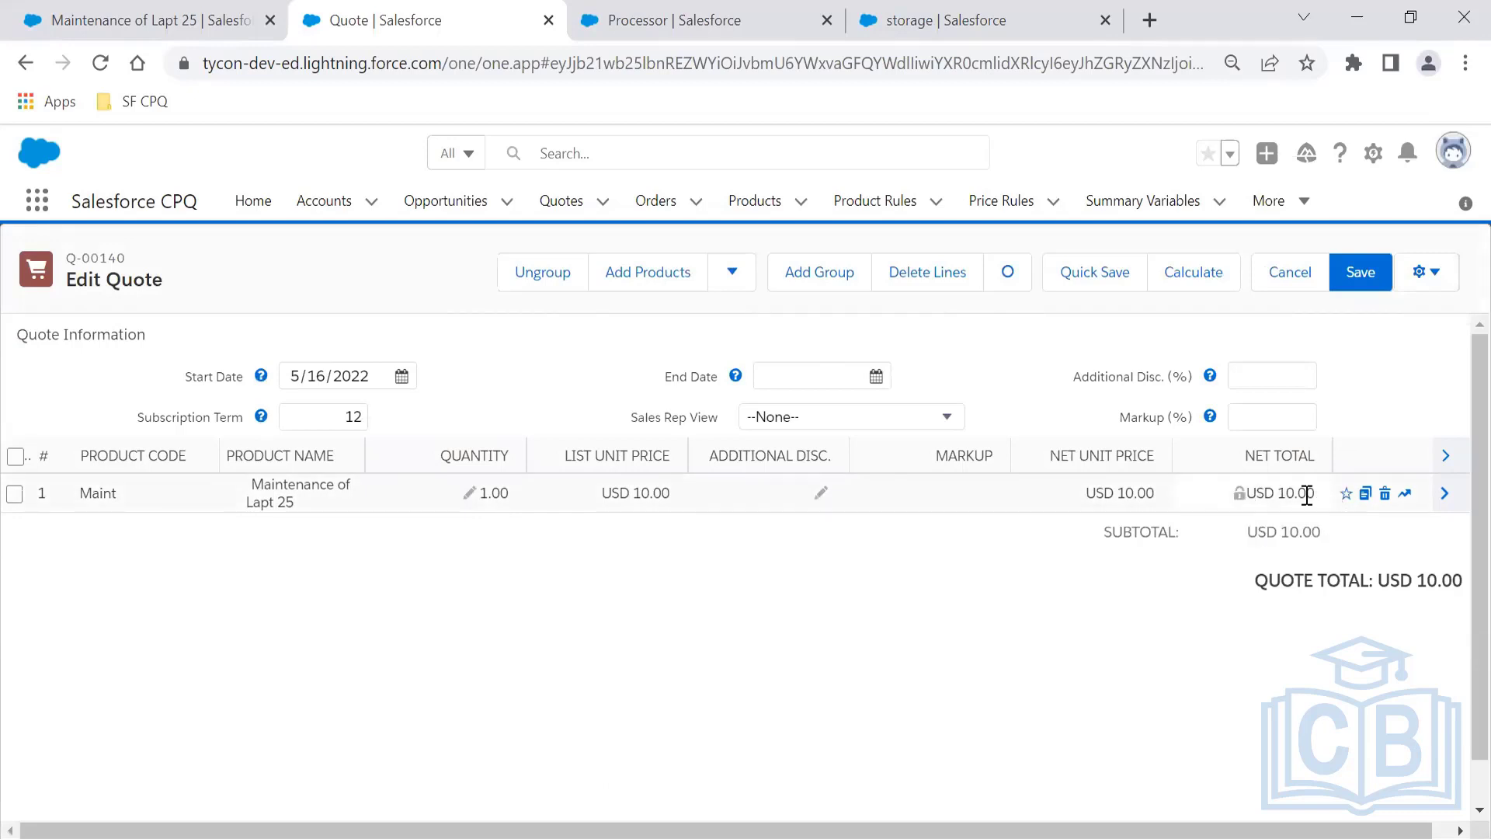
- Set the quote's subscription term to 13 and recalculate the quote
double_click(342, 418)
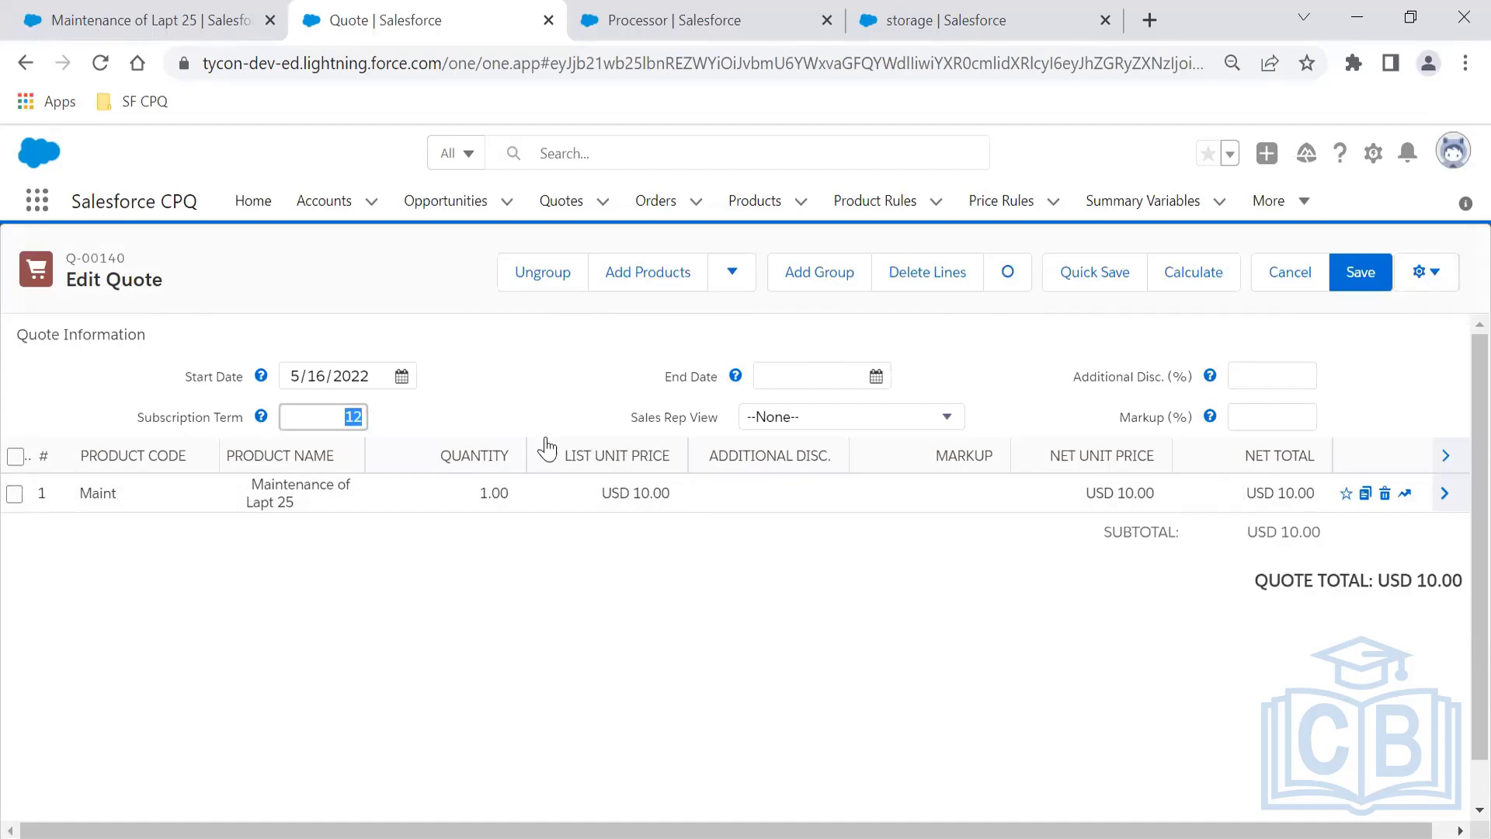
click(620, 370)
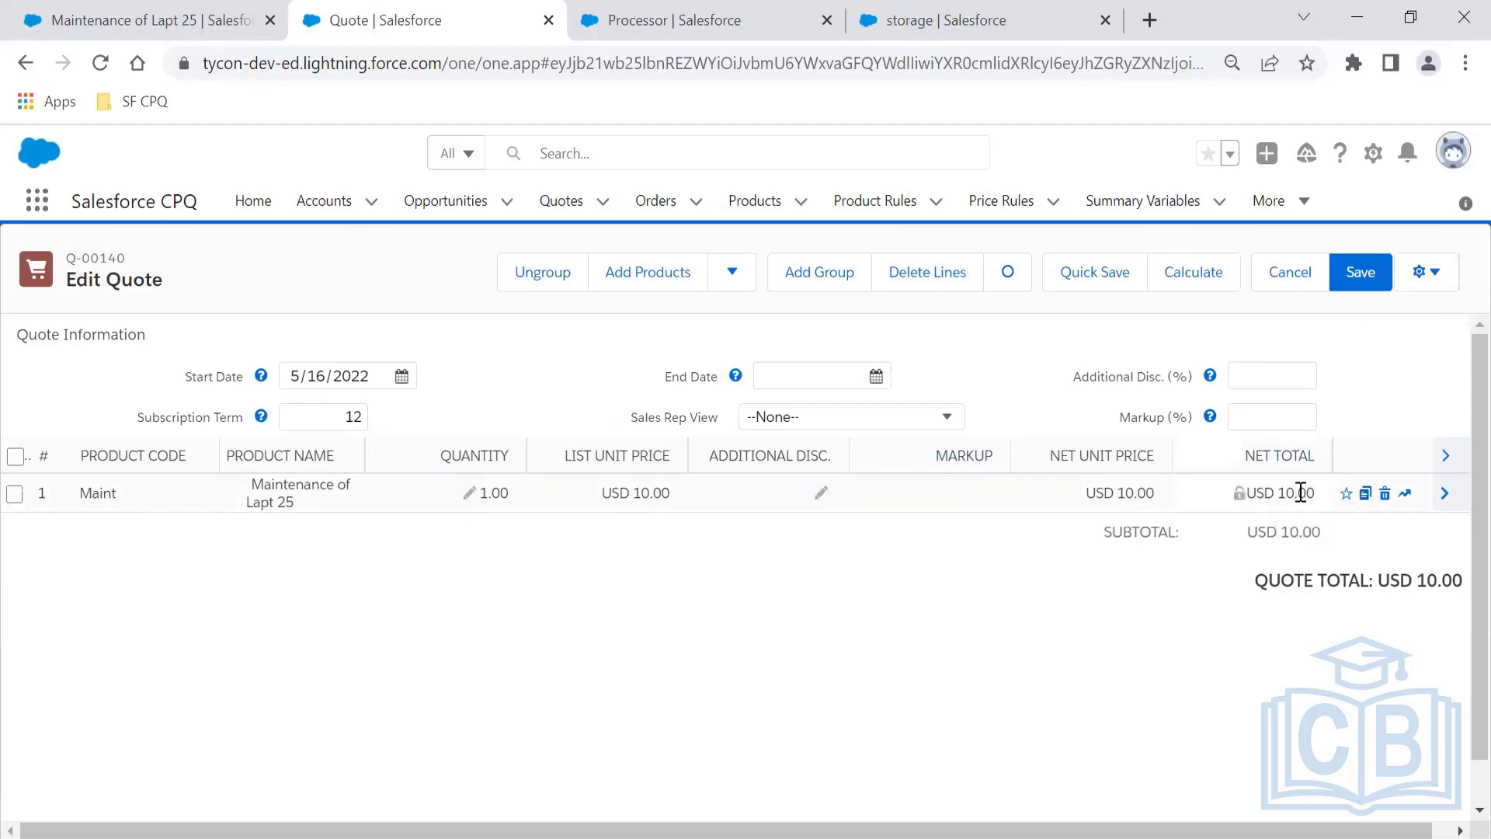
click(349, 418)
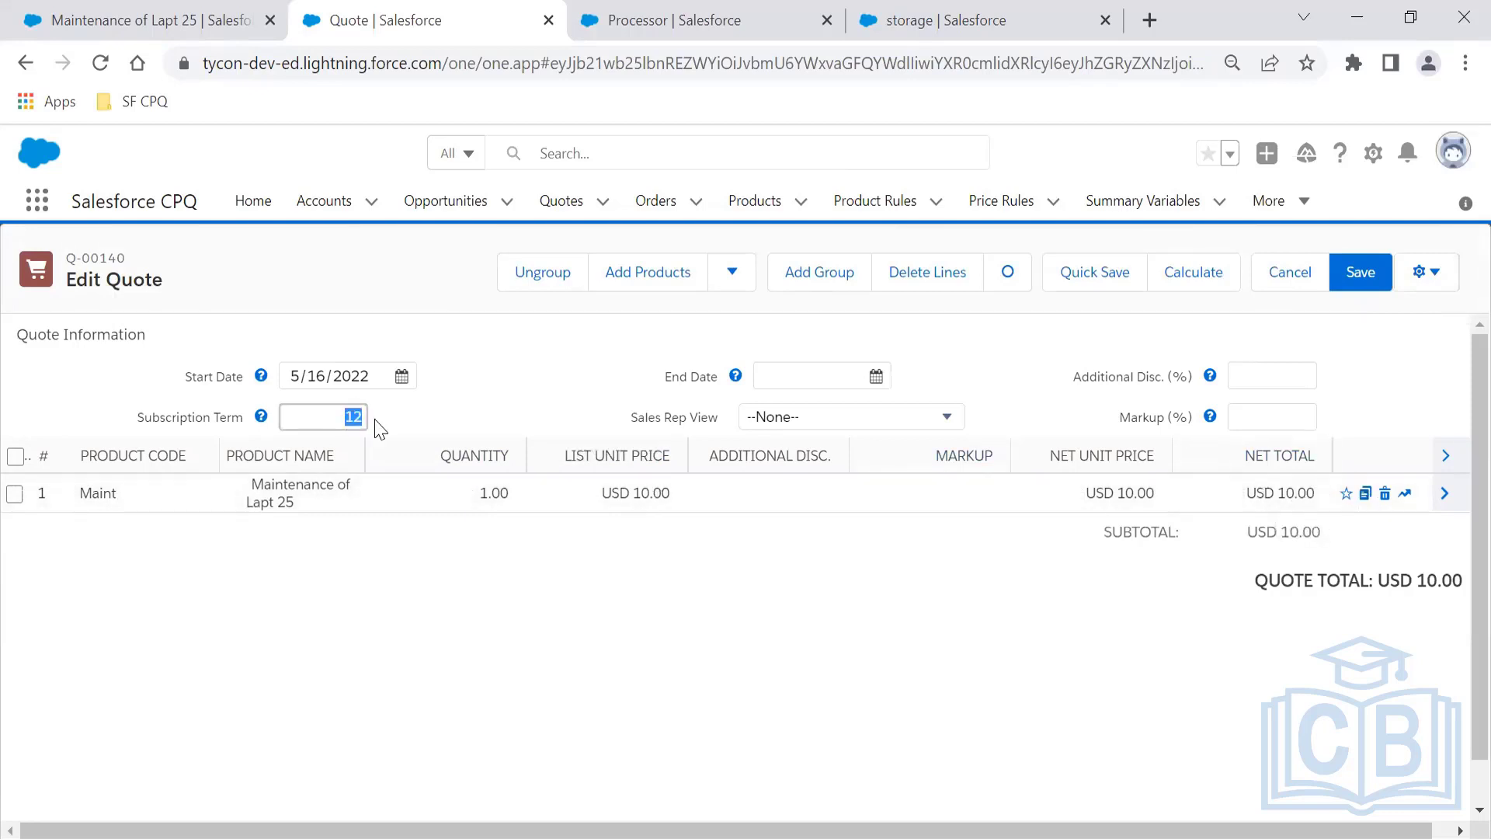
text(13)
click(526, 412)
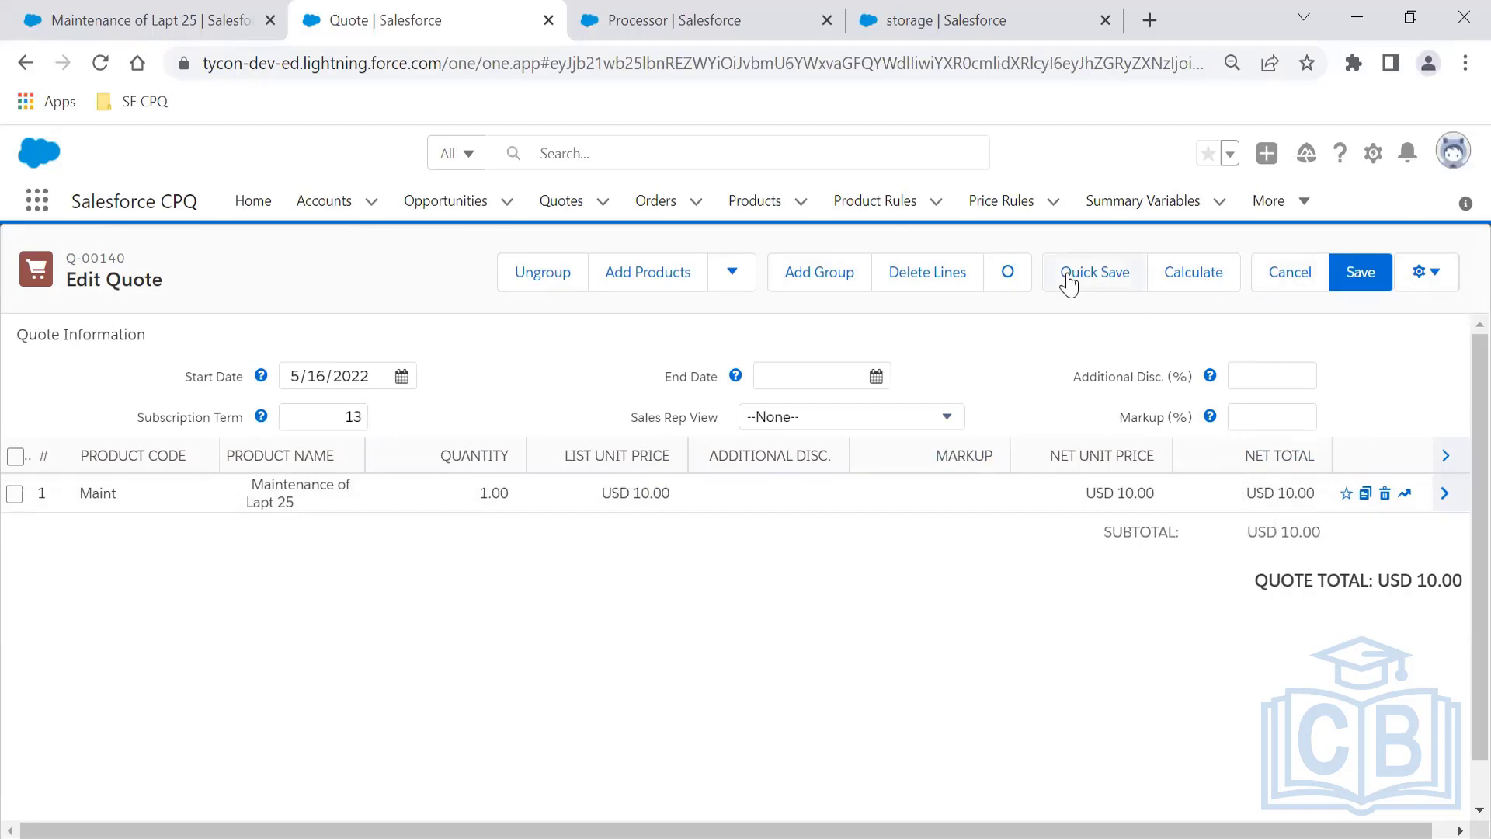
click(1204, 287)
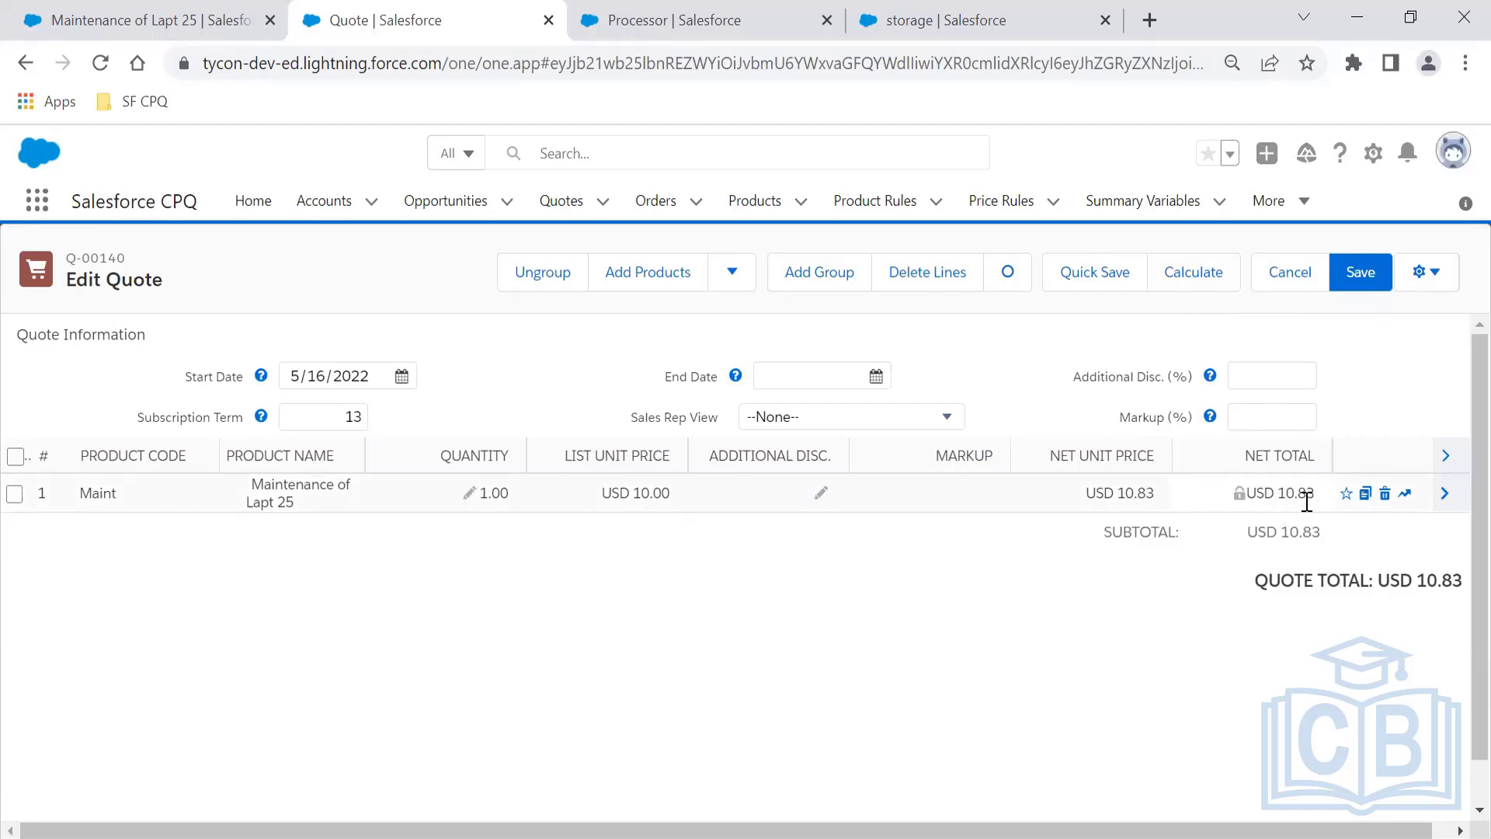
- Open the quote's subscription term for editing
double_click(355, 417)
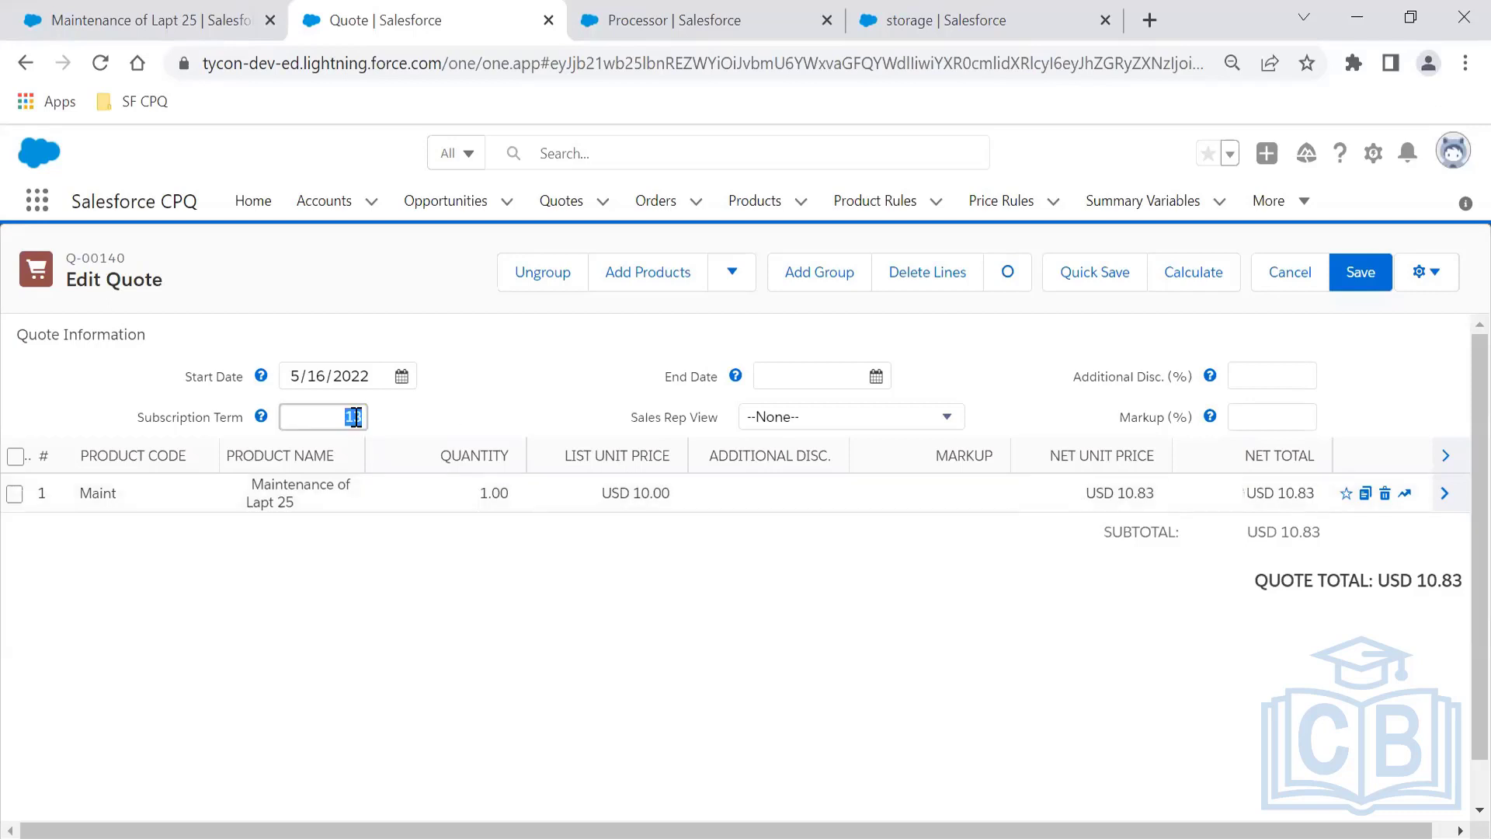
- Set the quote's Subscription Term to 24 and recalculate the quote
key(BackSpace)
text(24)
click(459, 400)
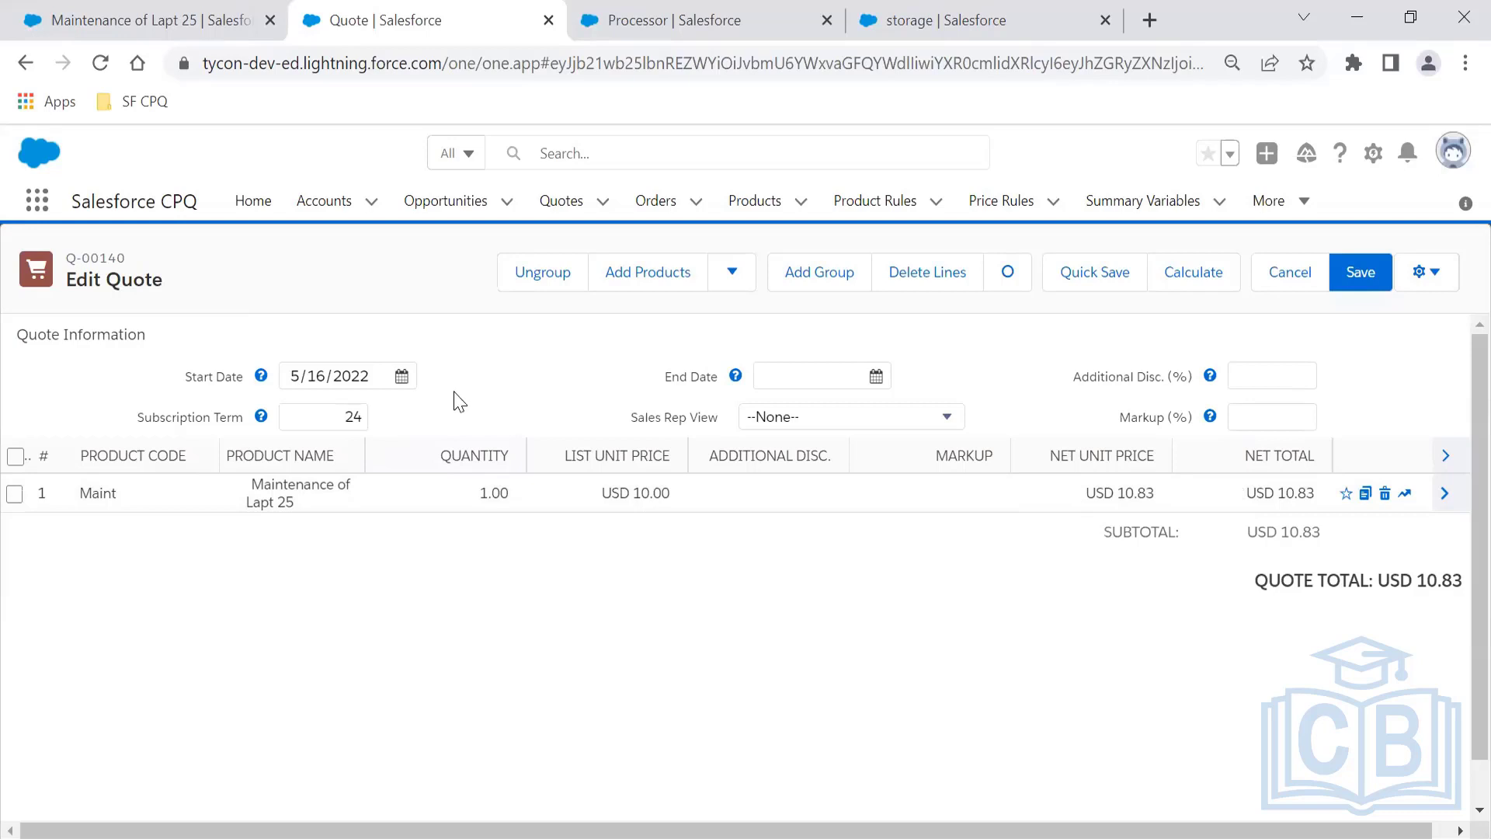
click(1184, 295)
- Set the quote's End Date to 5/16/2034 and recalculate the quote
click(873, 388)
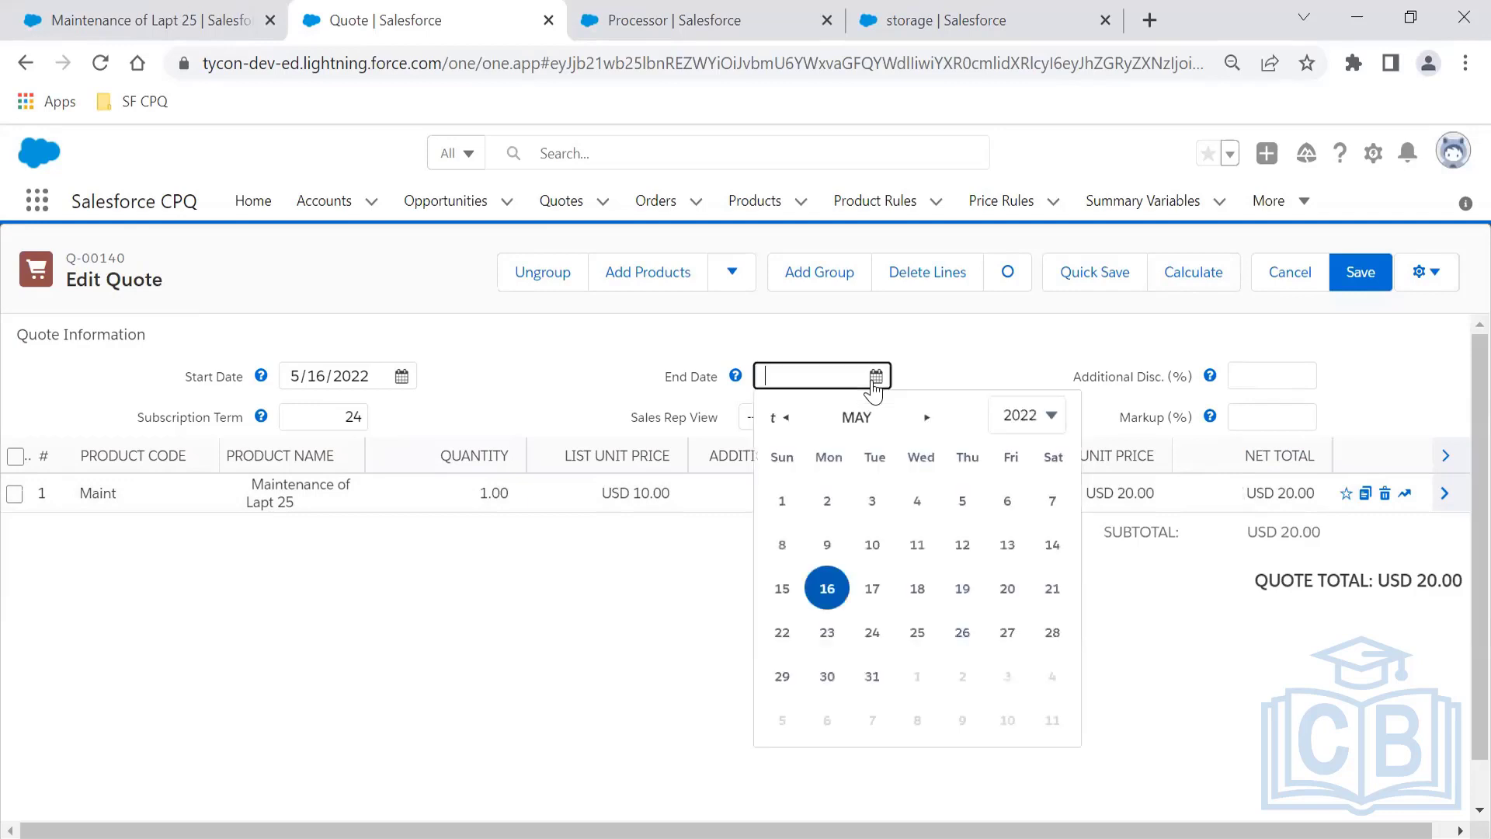
click(1035, 423)
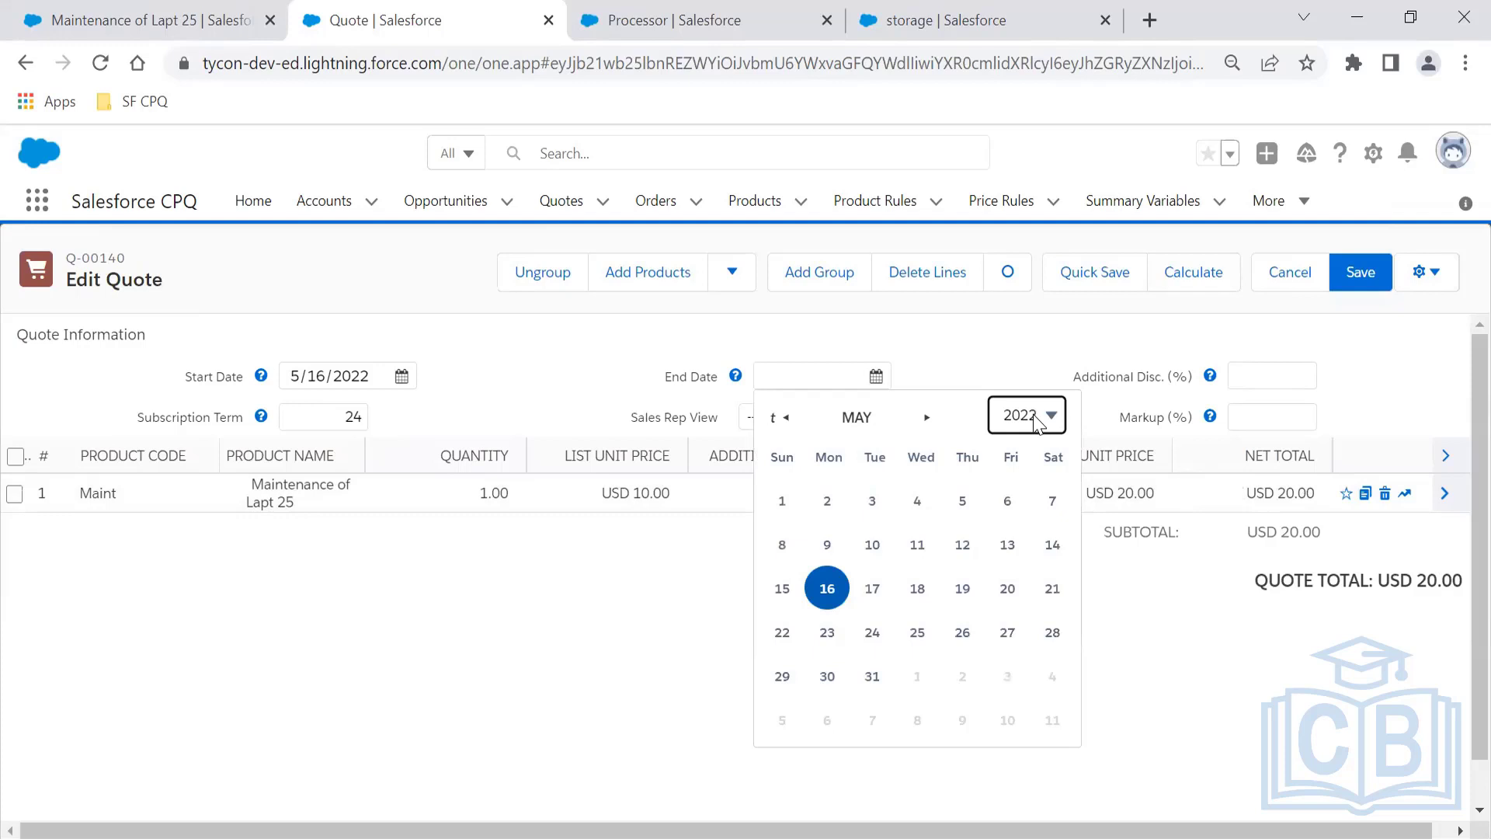
text(2034)
click(873, 588)
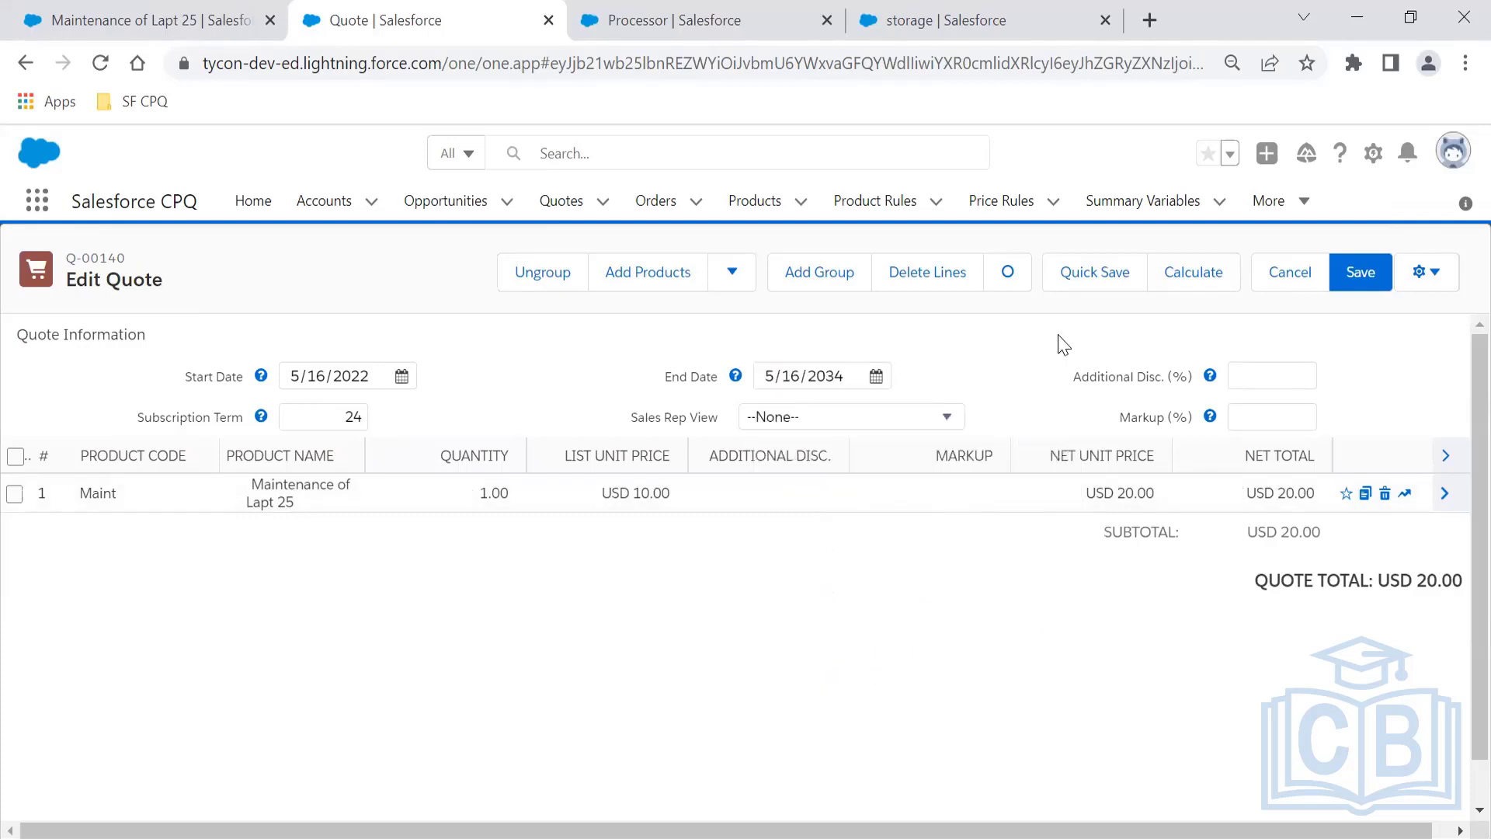
click(1175, 299)
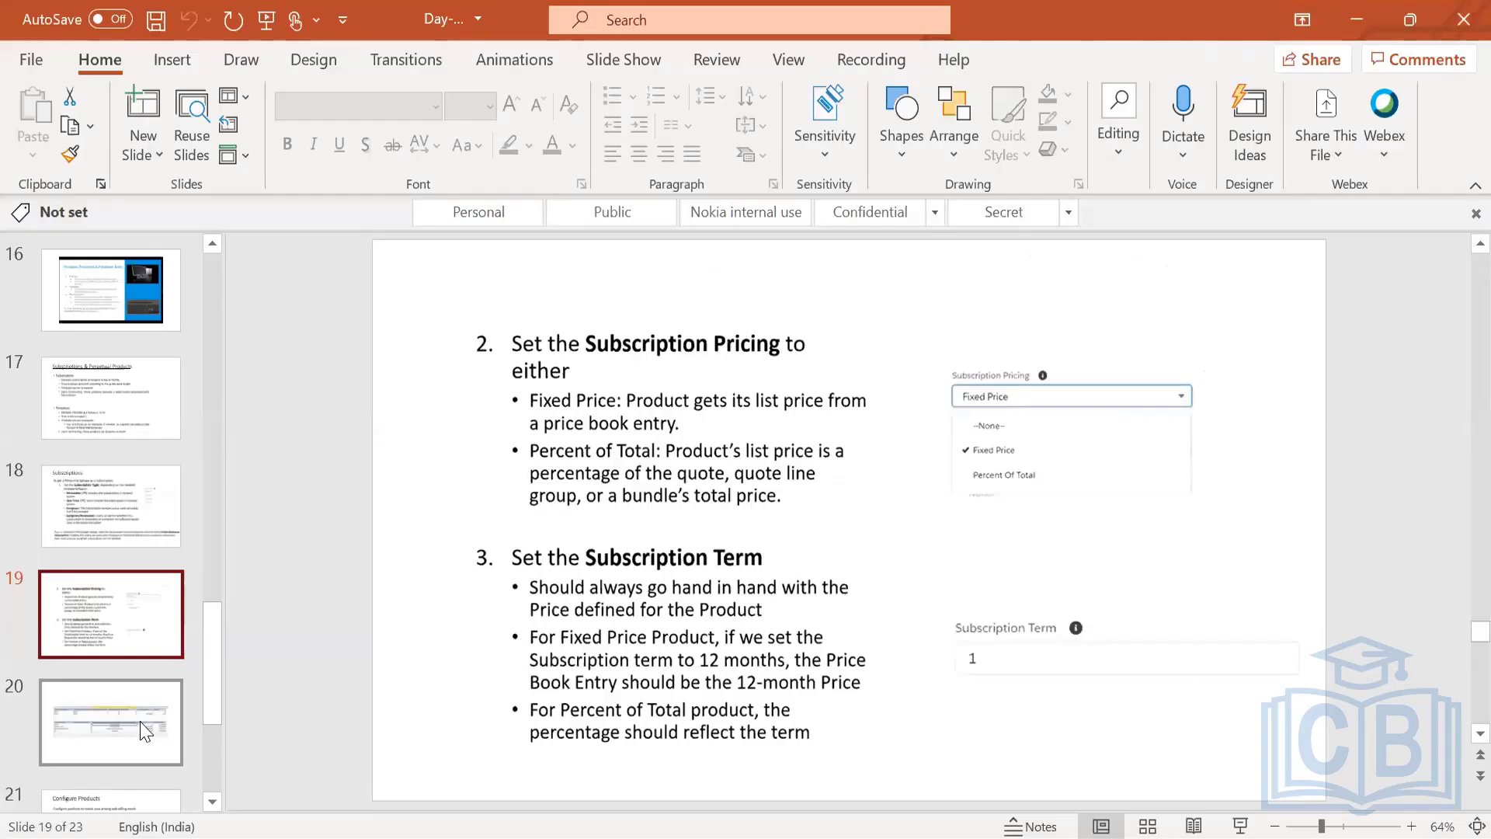
- View slide 20 of the PowerPoint deck, with the table of proration methods and prorate multipliers
key(Down)
key(Down)
key(Up)
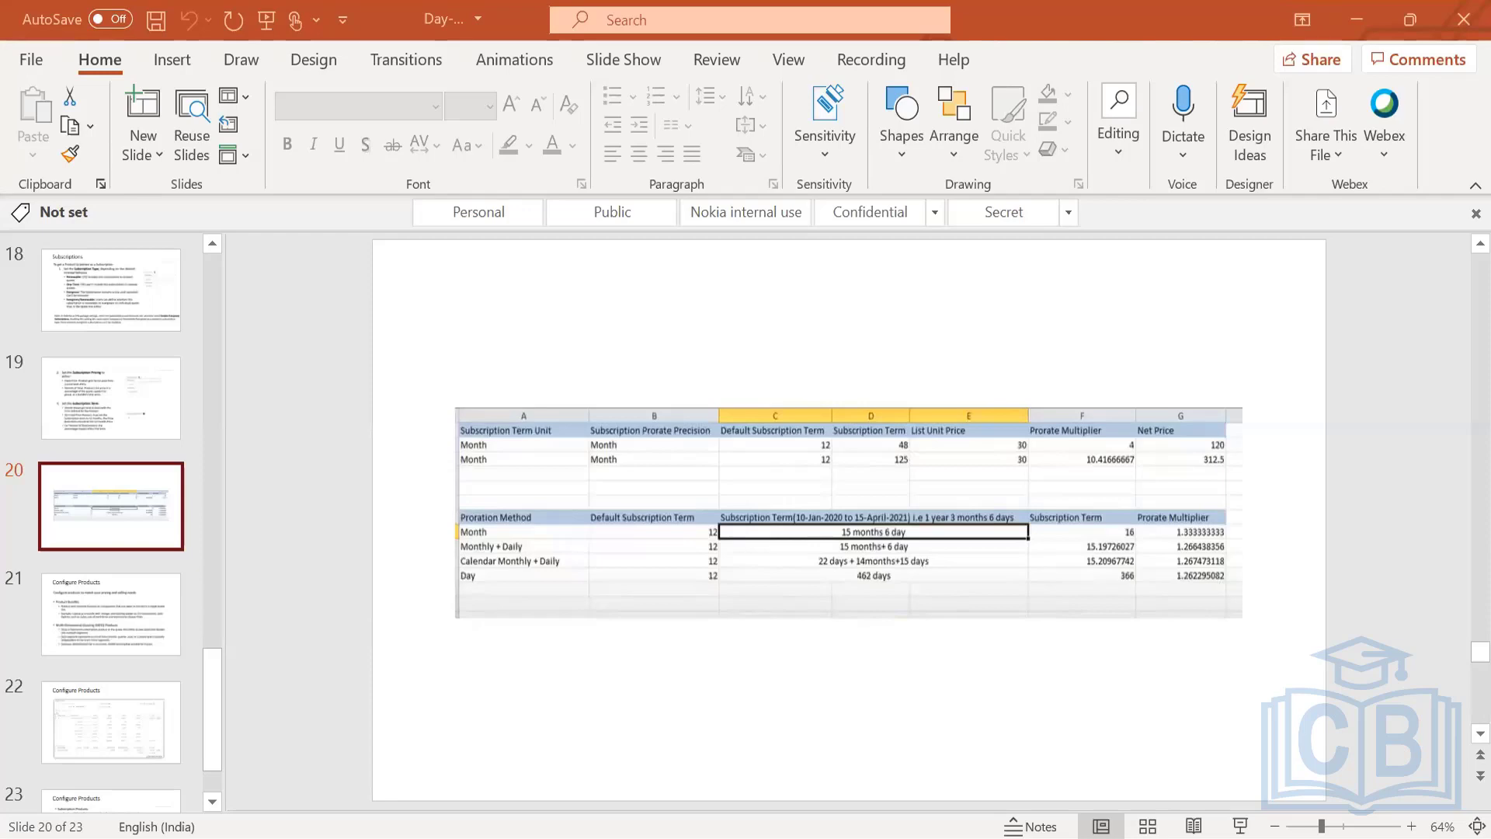
- Switch back to Salesforce, find Installed Packages in Setup and open the configuration of the Salesforce CPQ package
key(alt+Tab)
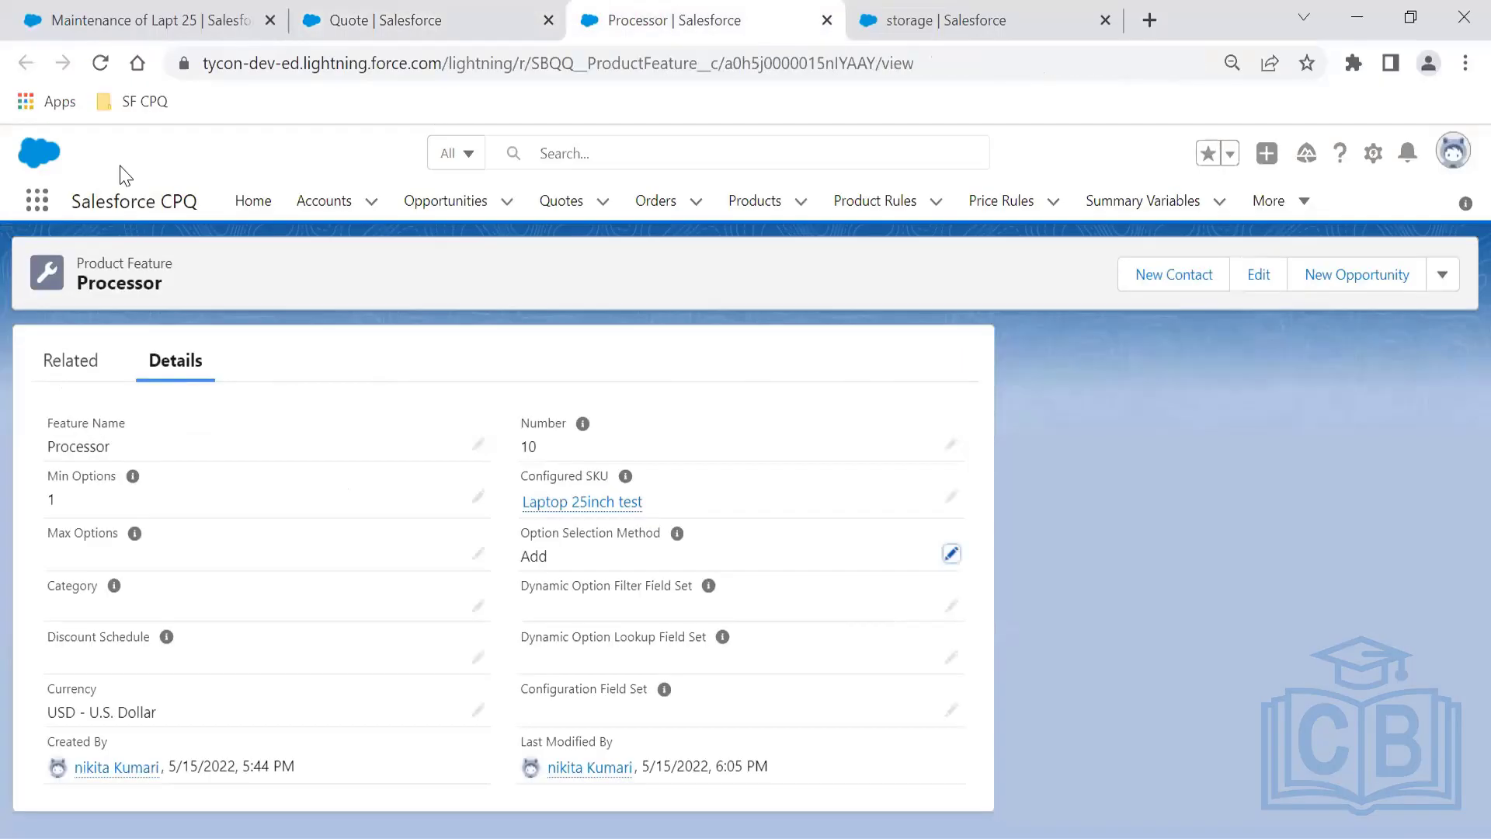
click(1374, 155)
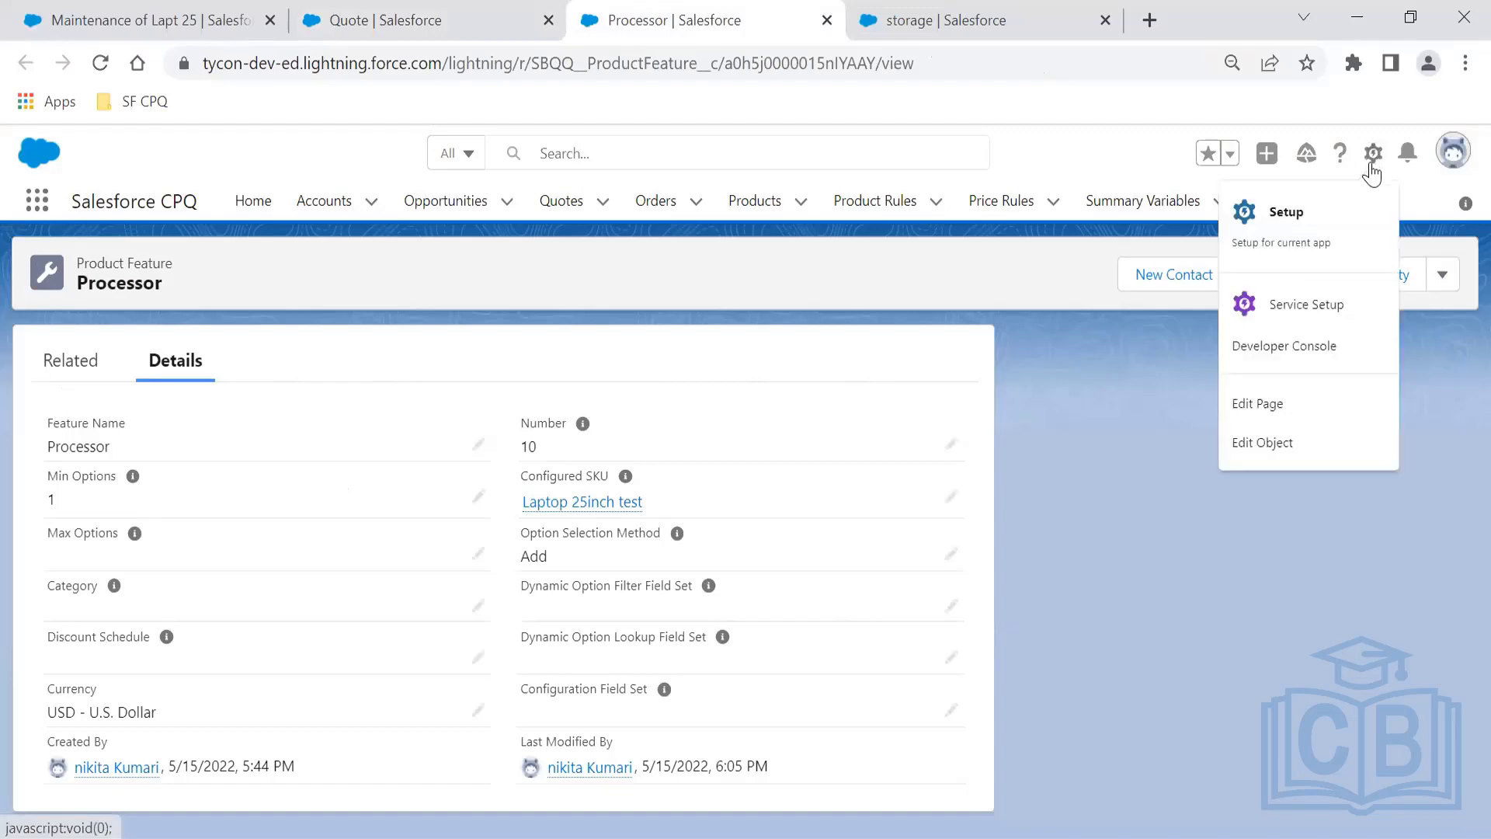
click(1325, 207)
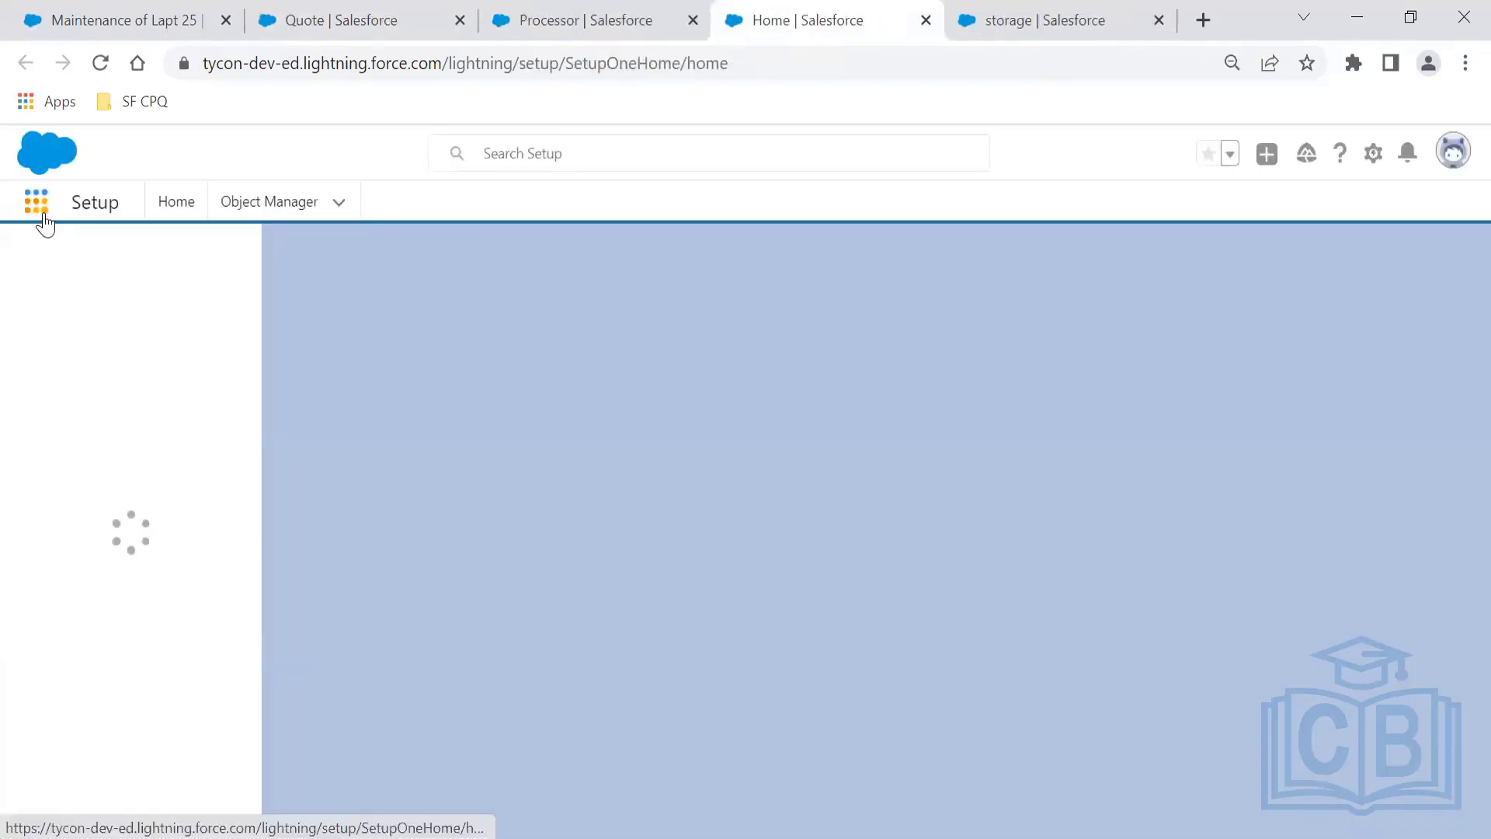
click(101, 261)
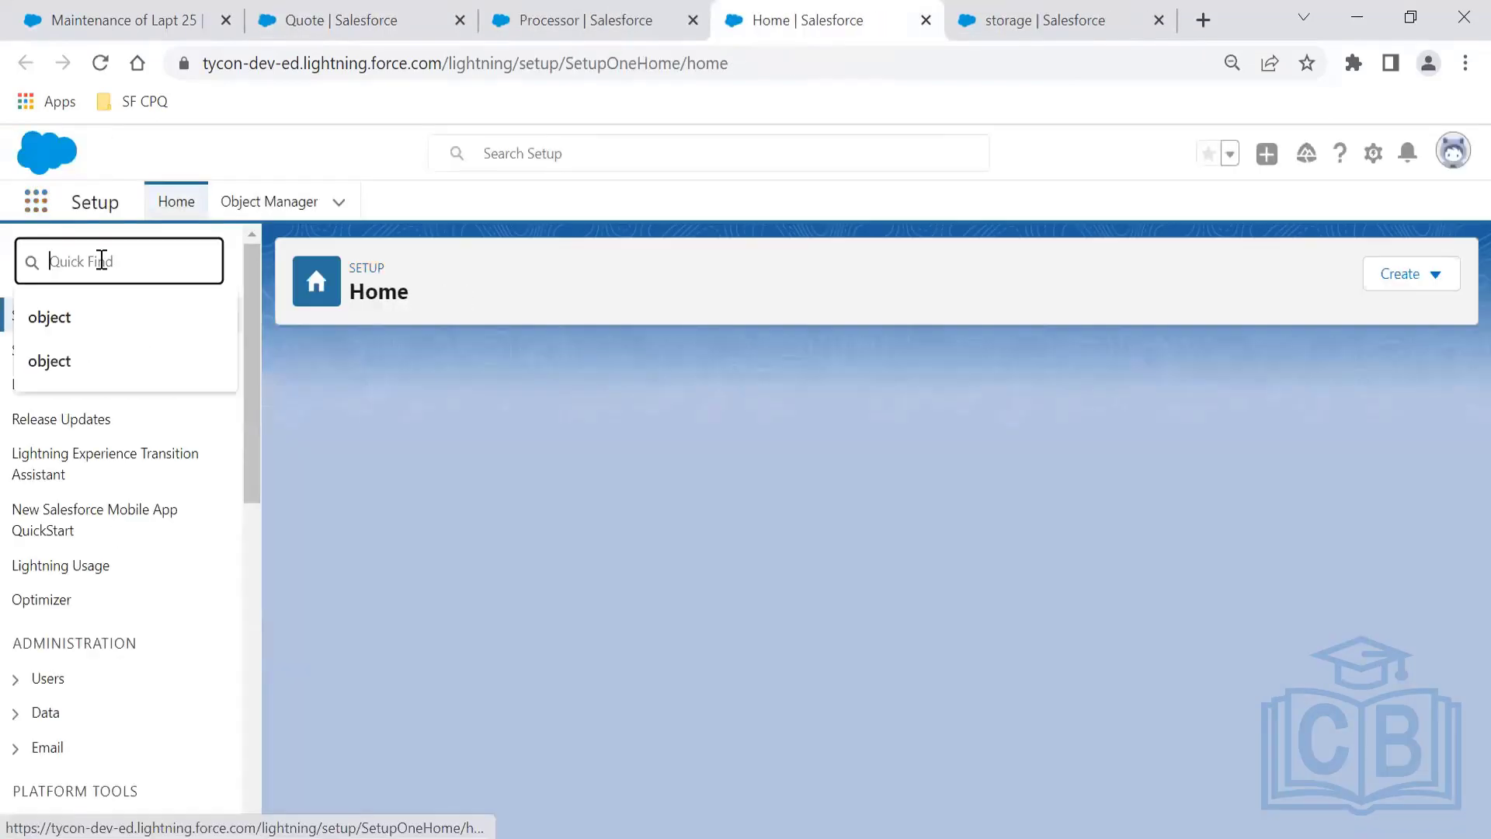
text(installed)
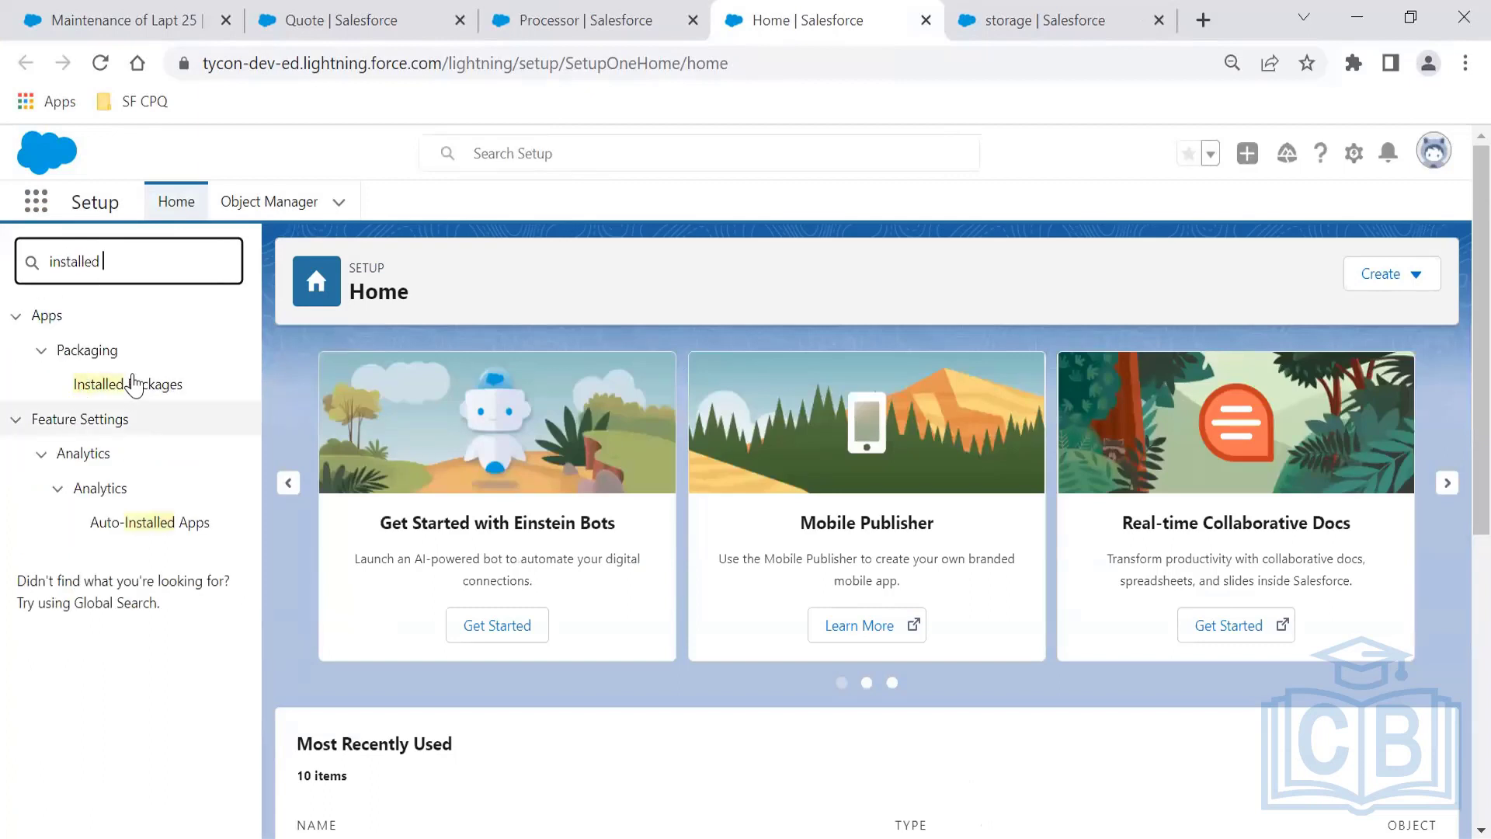
click(91, 384)
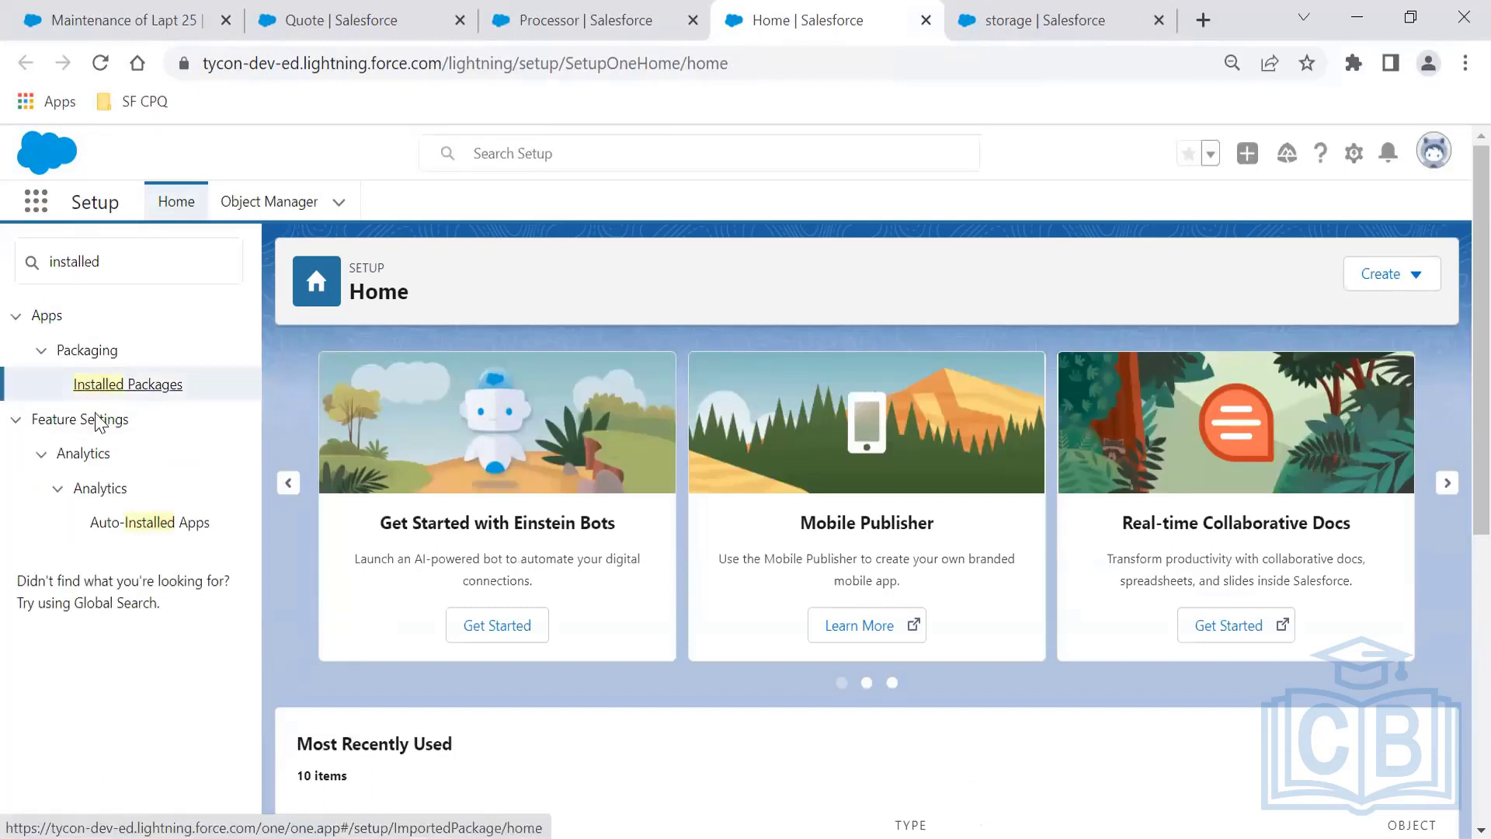
click(137, 402)
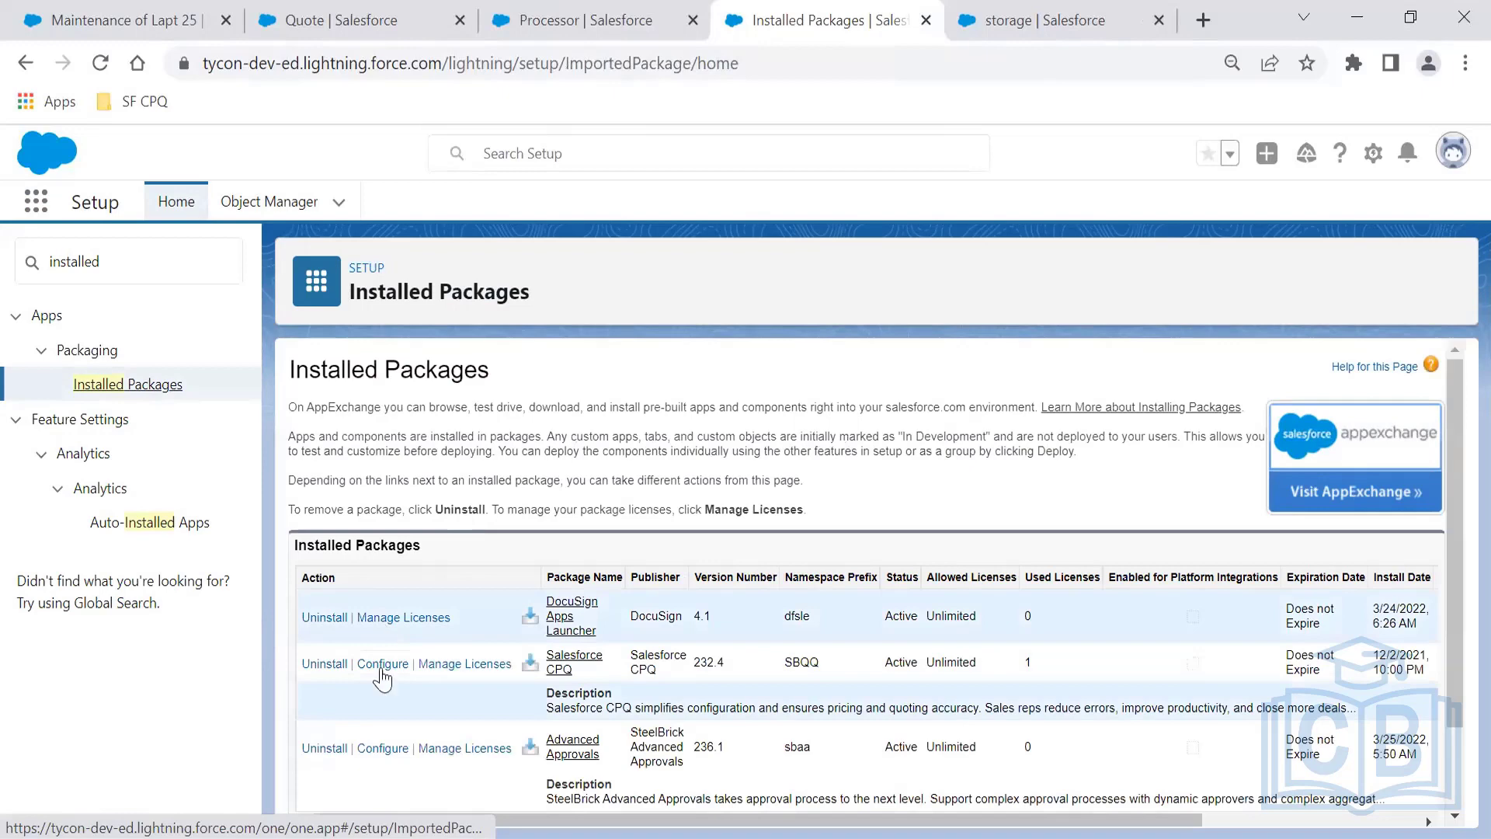
click(381, 667)
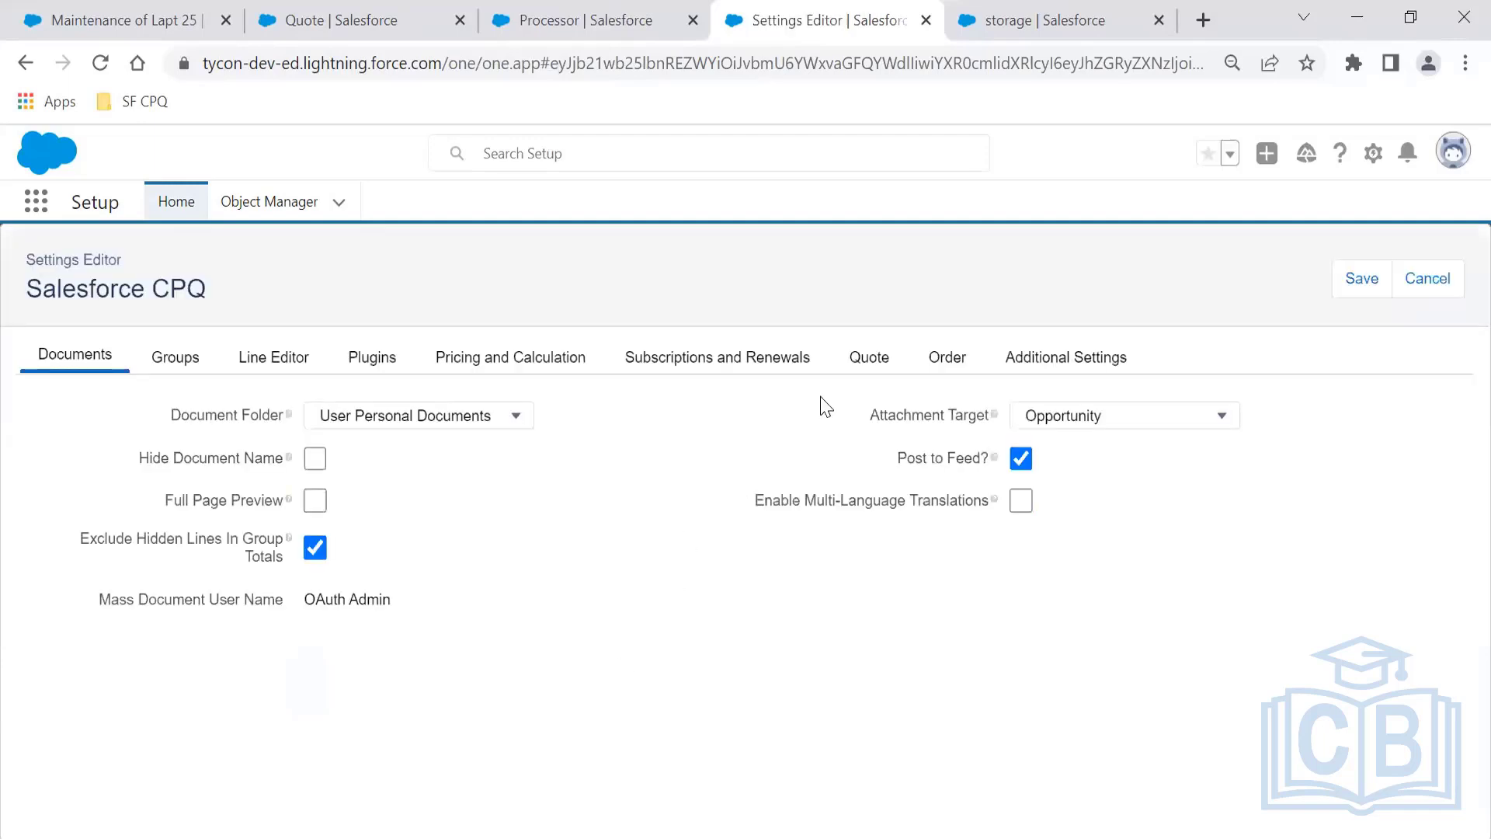
- Inspect the Subscription Term Unit and Subscription Prorate Precision options in the Subscriptions and Renewals settings
click(779, 371)
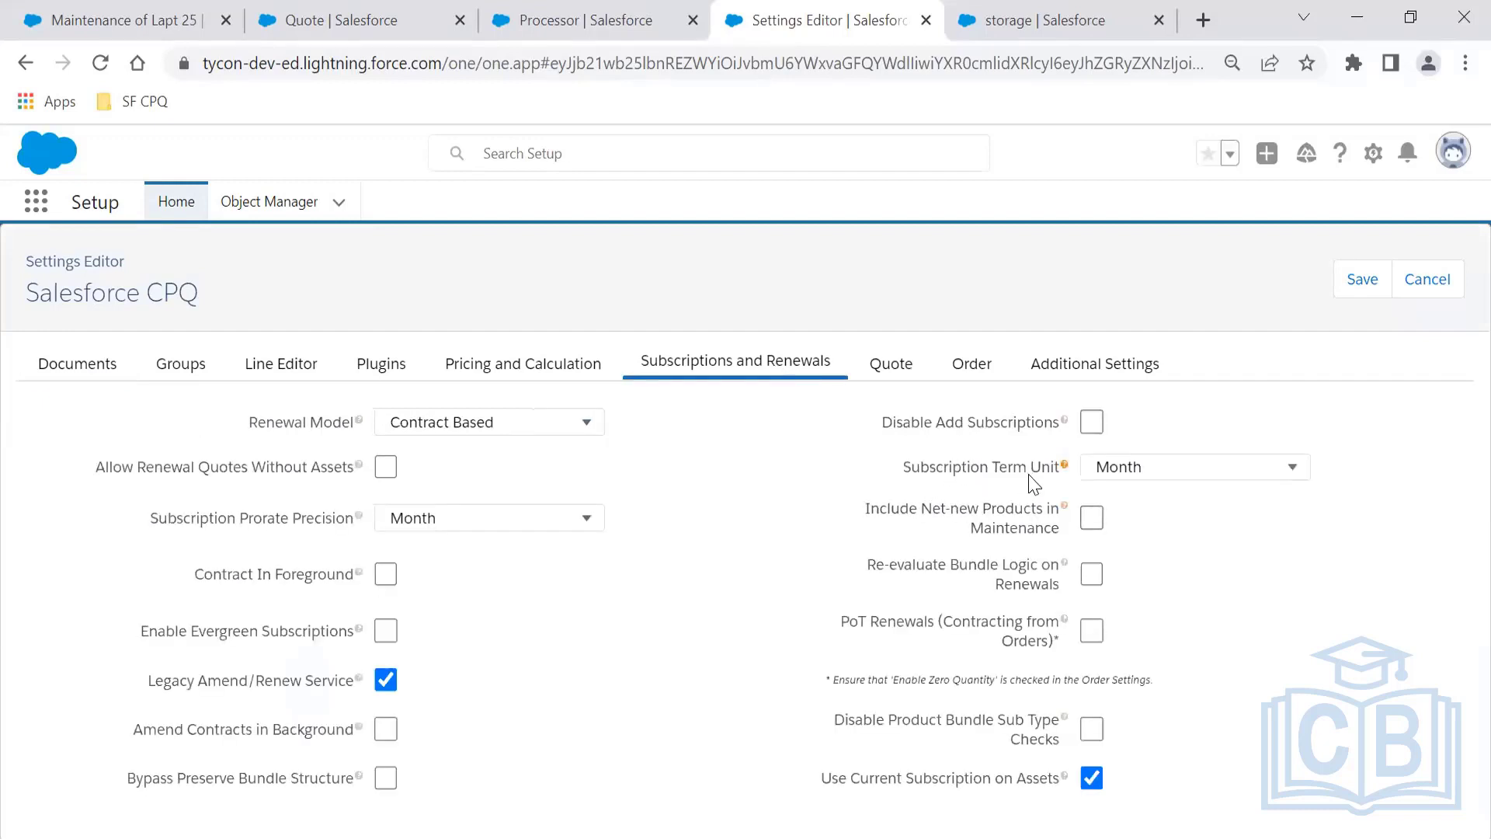
click(1129, 472)
click(1137, 528)
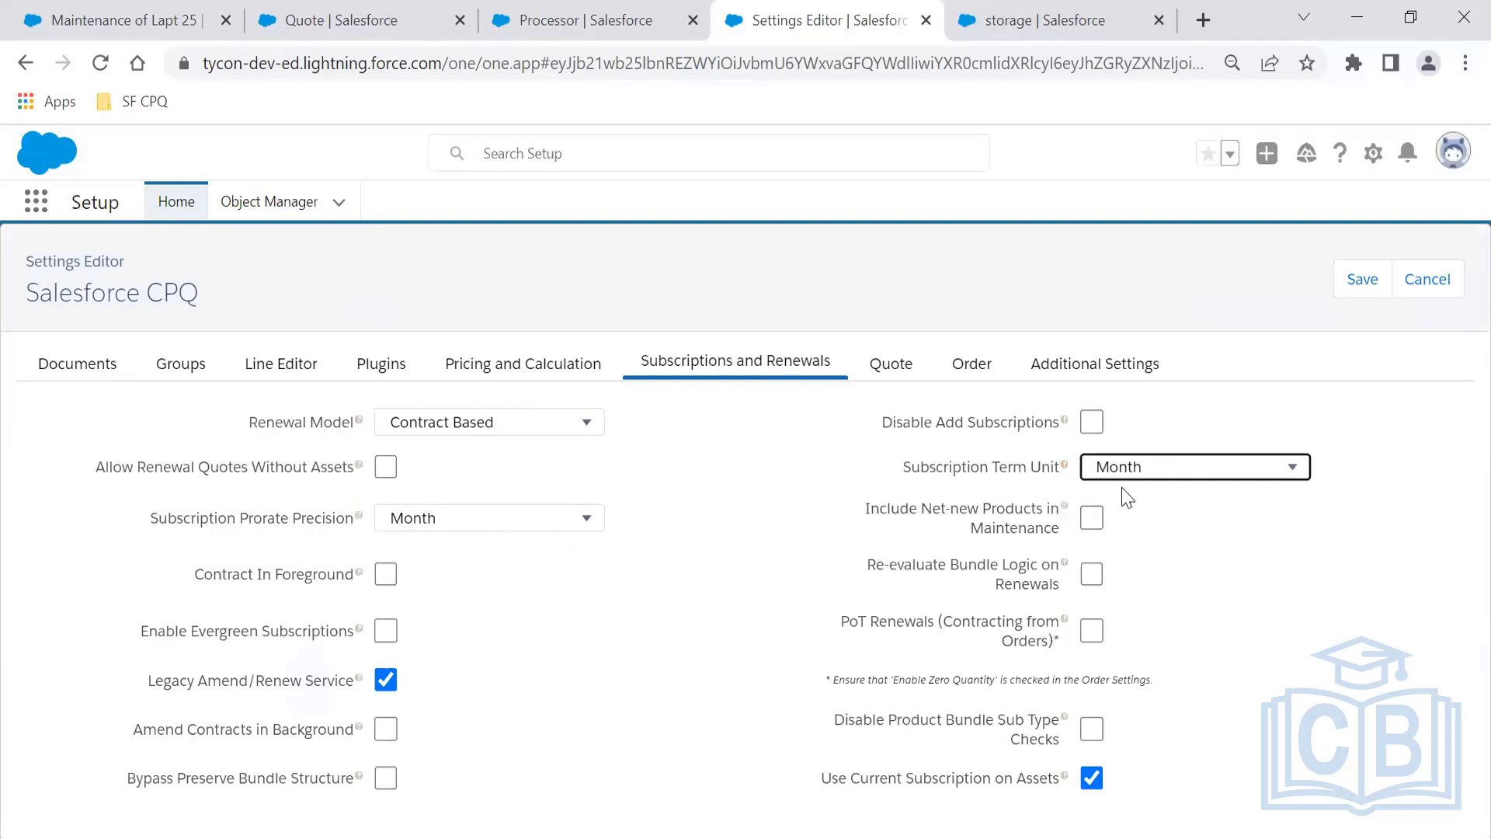
click(217, 531)
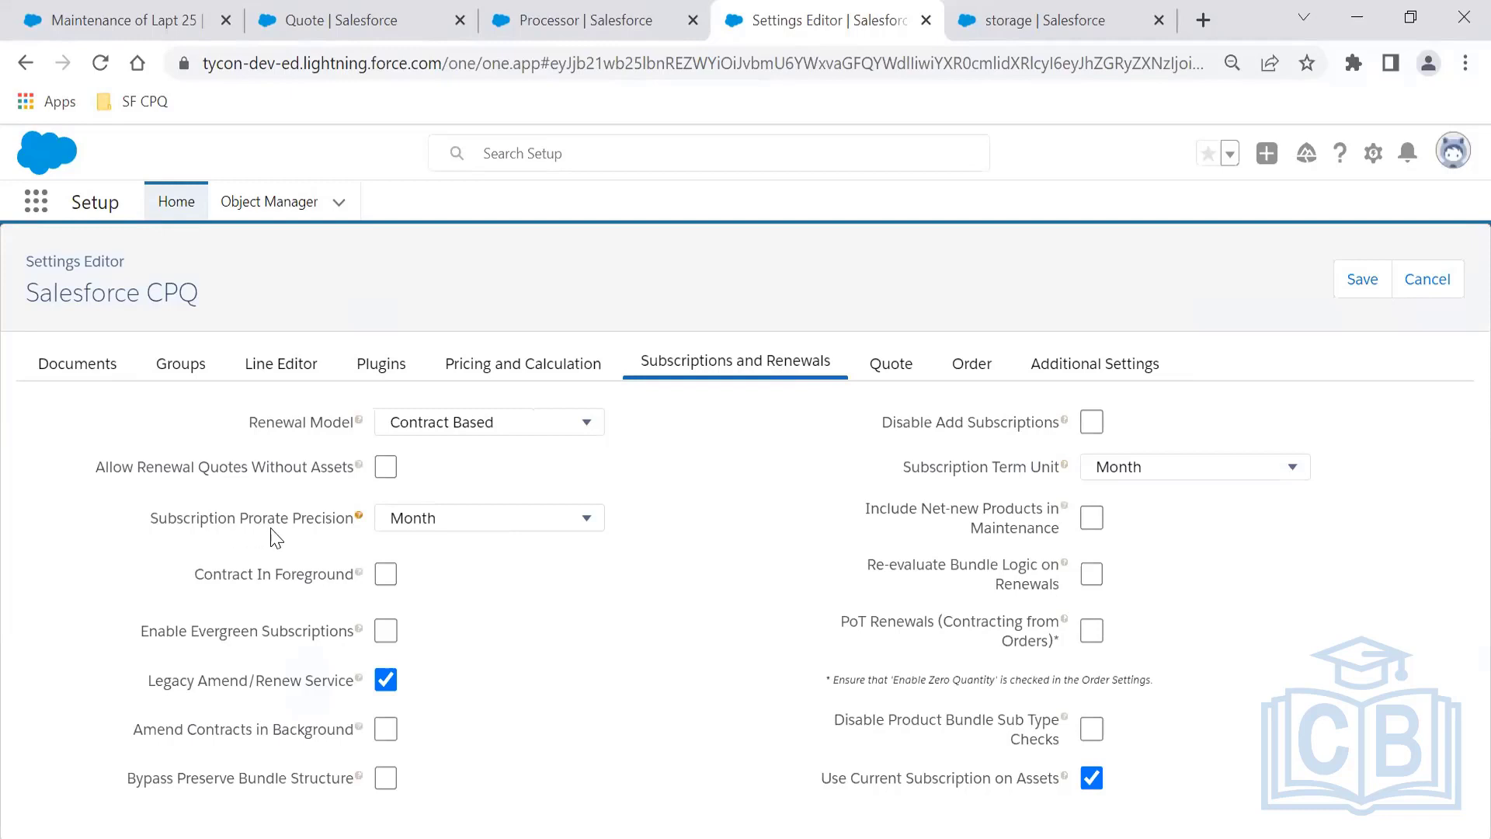
click(486, 534)
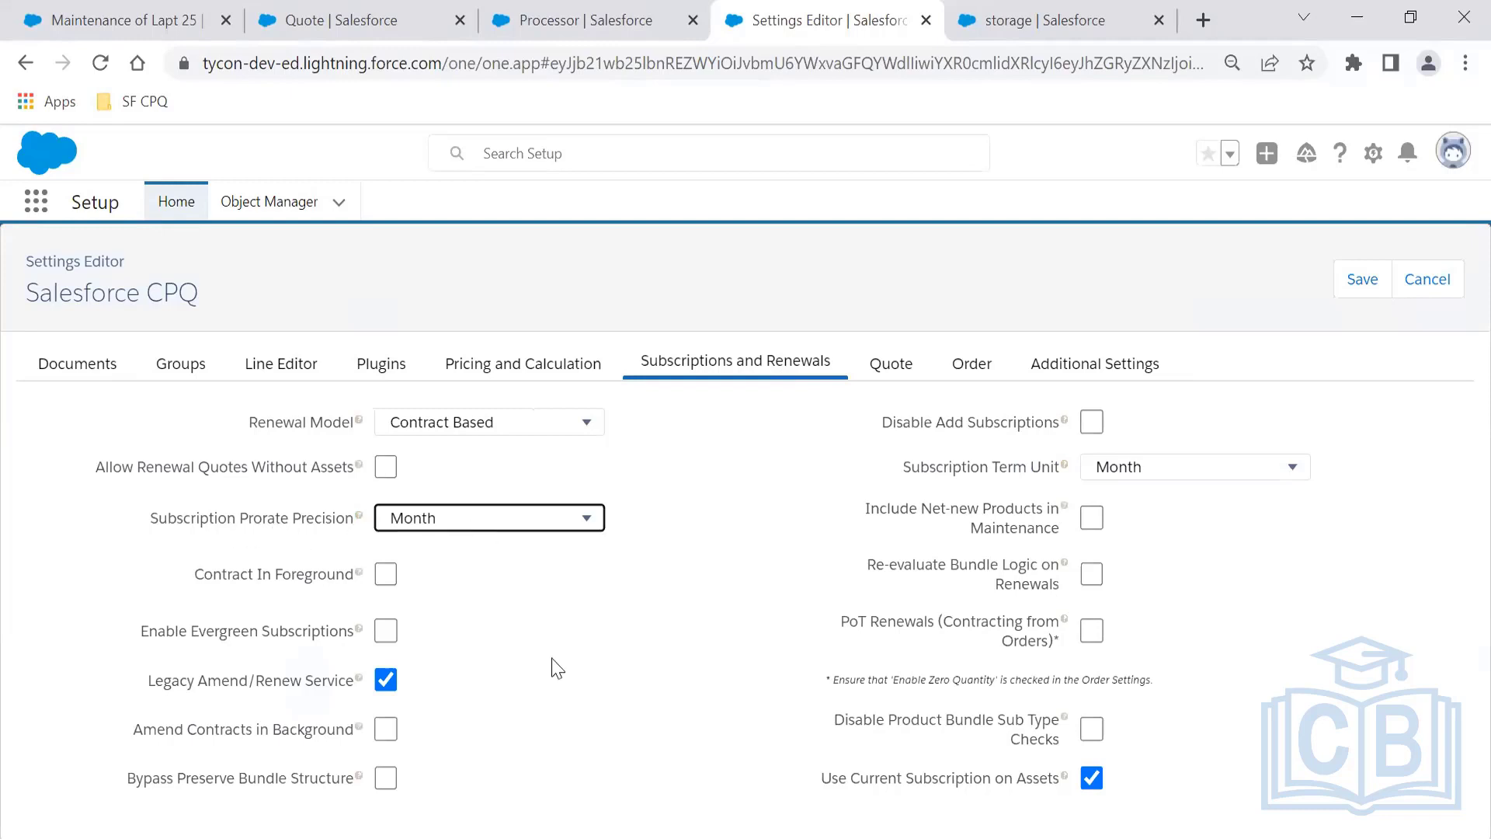
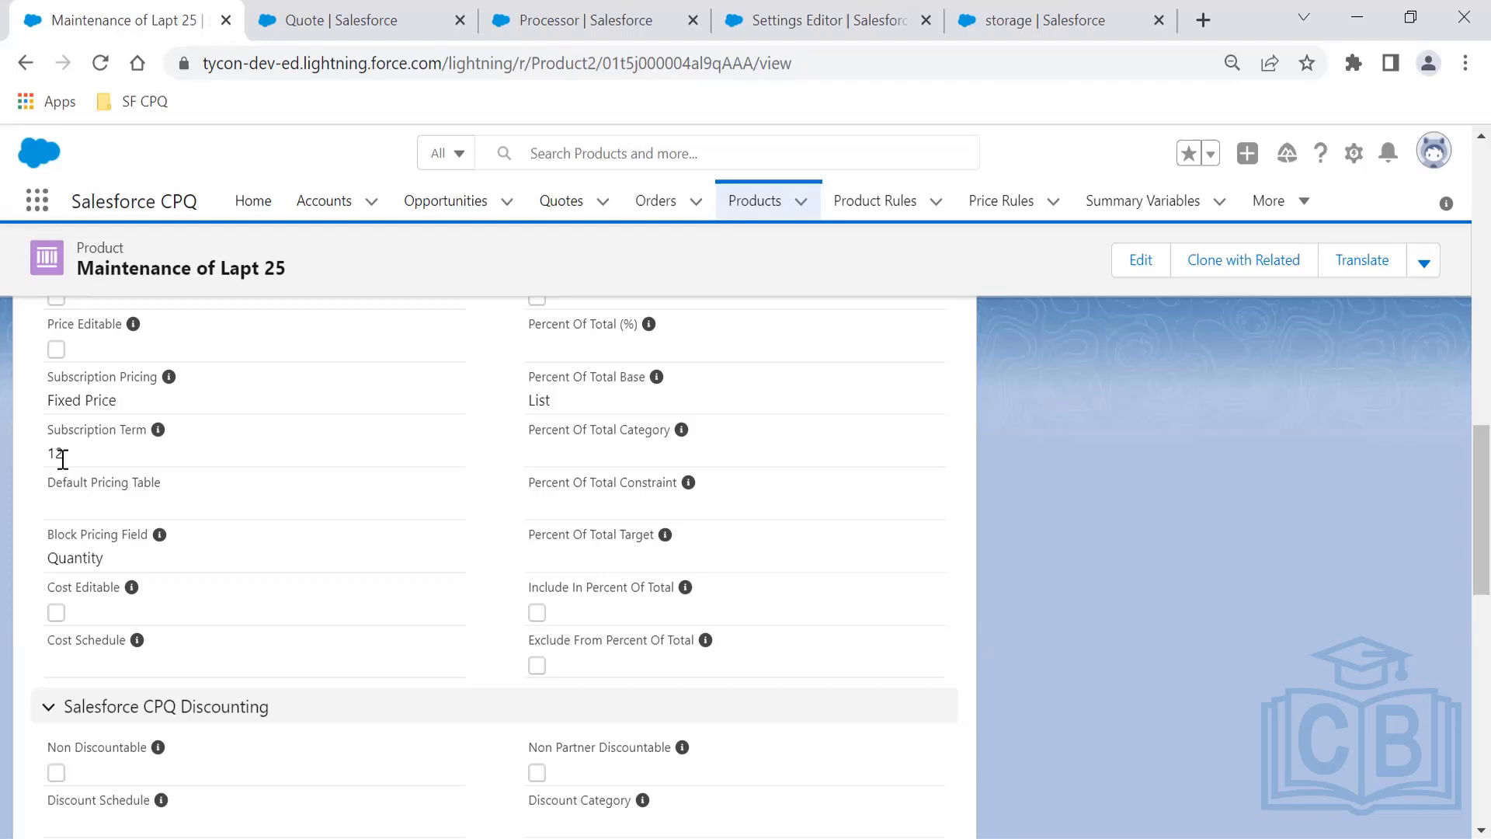
- Compare the Subscription Term on the quote with the one on the Maintenance of Lapt 25 product
click(296, 16)
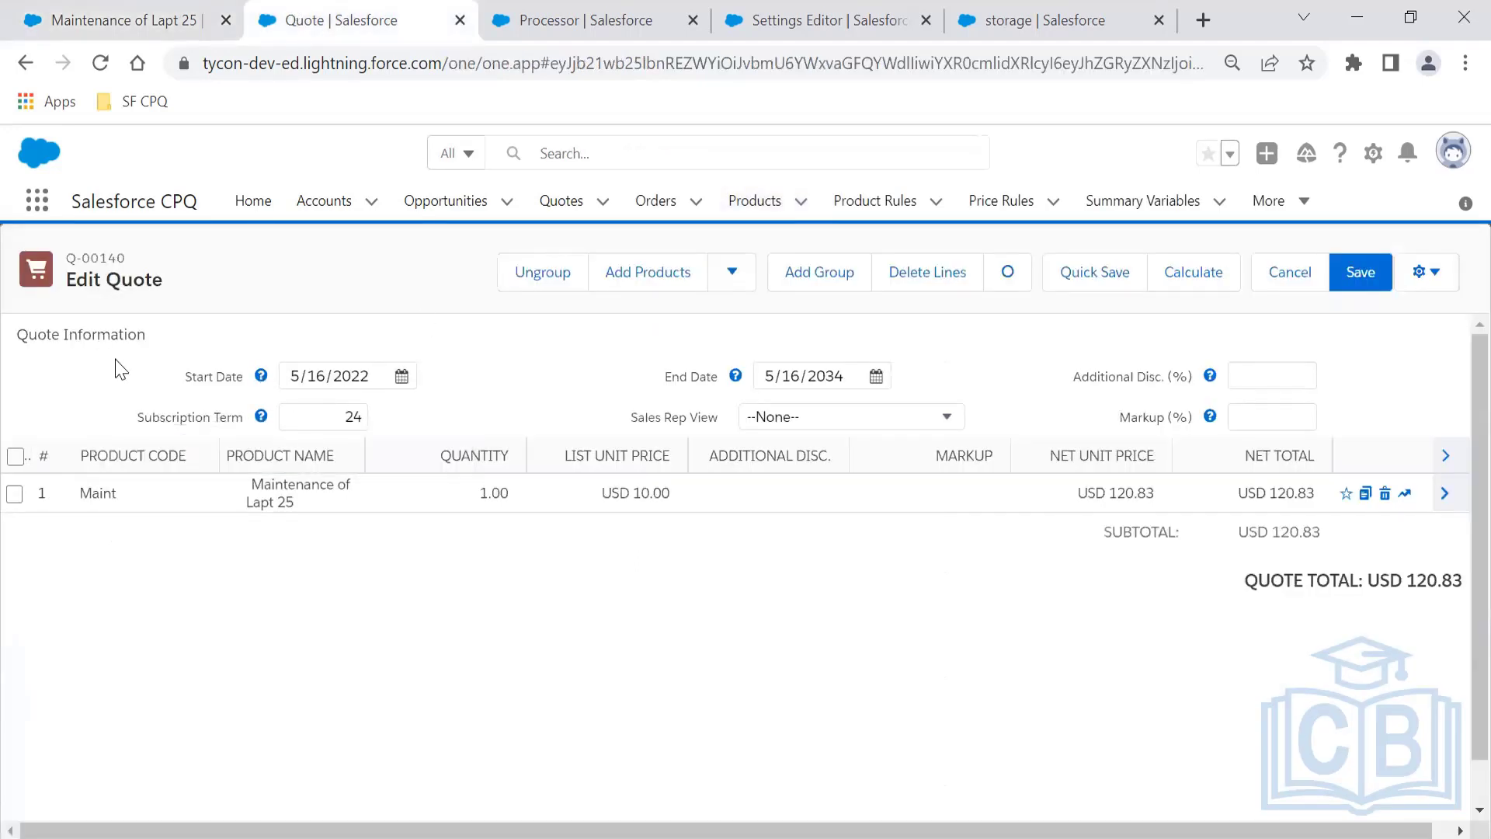
click(336, 425)
click(132, 10)
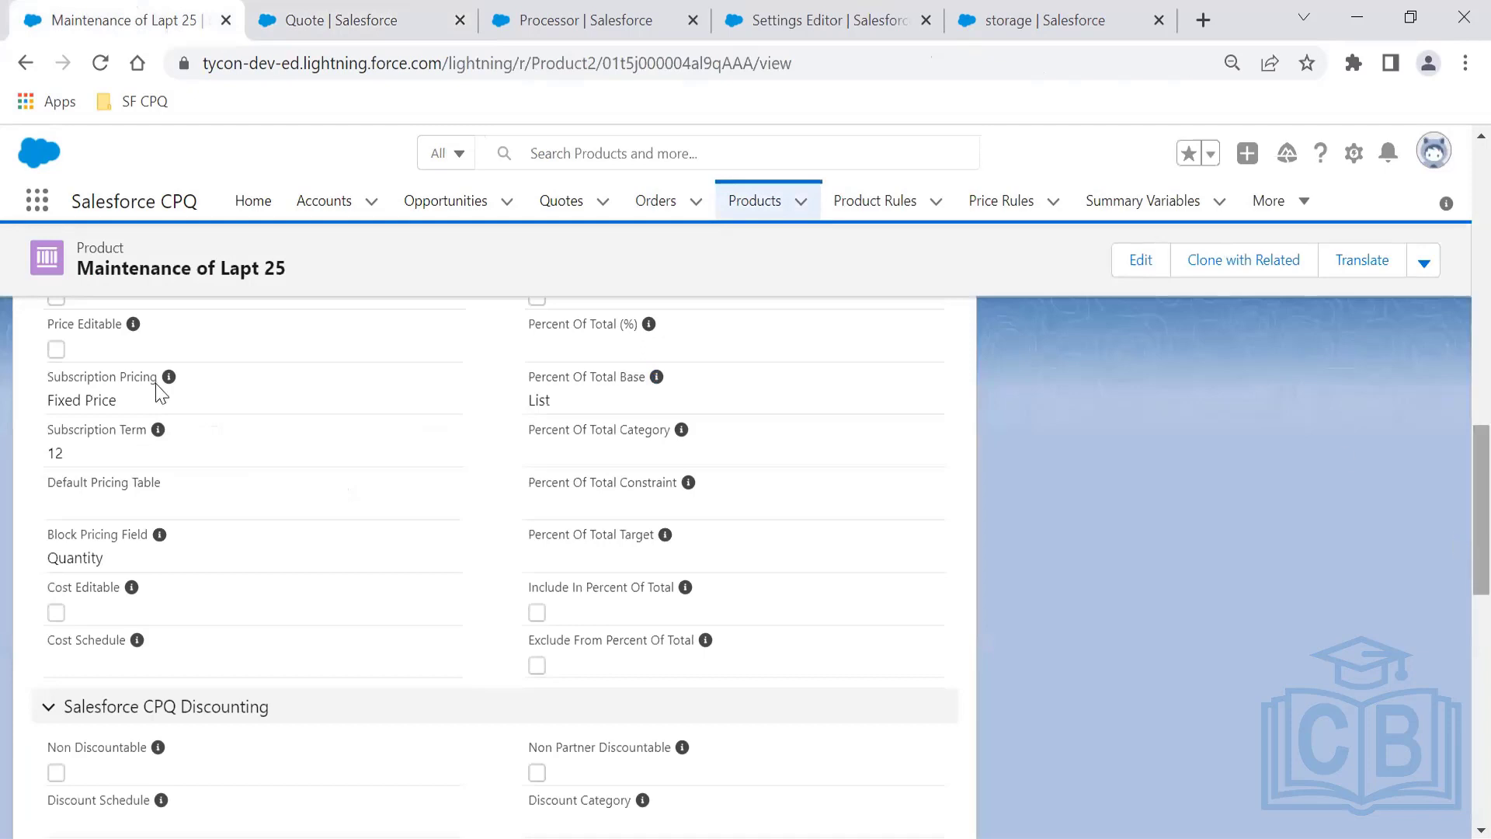
- Open the Maintenance of Lapt 25 product for editing and cancel the unsaved line edits on the quote
click(1148, 267)
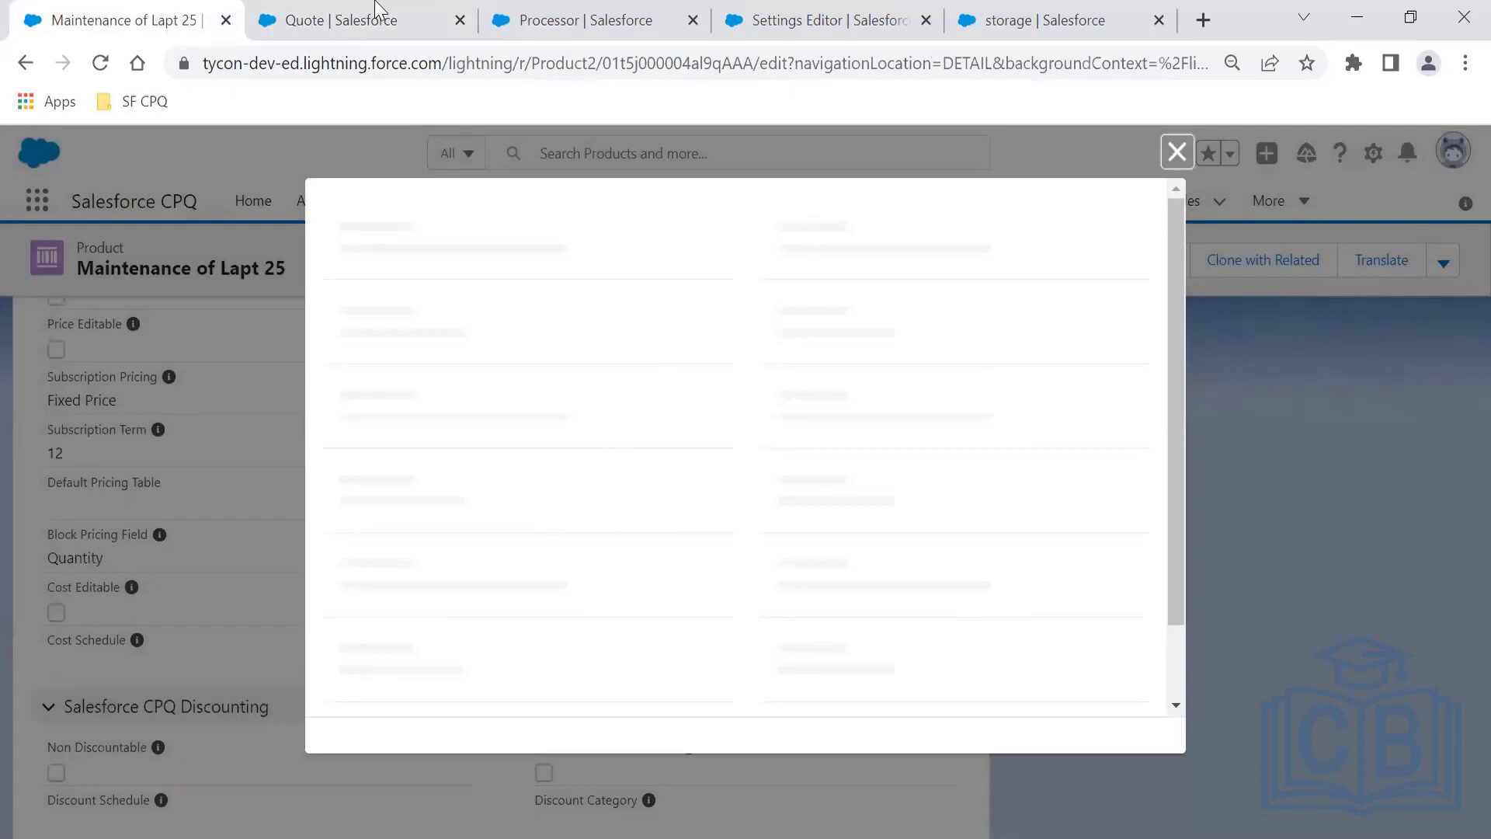
click(373, 16)
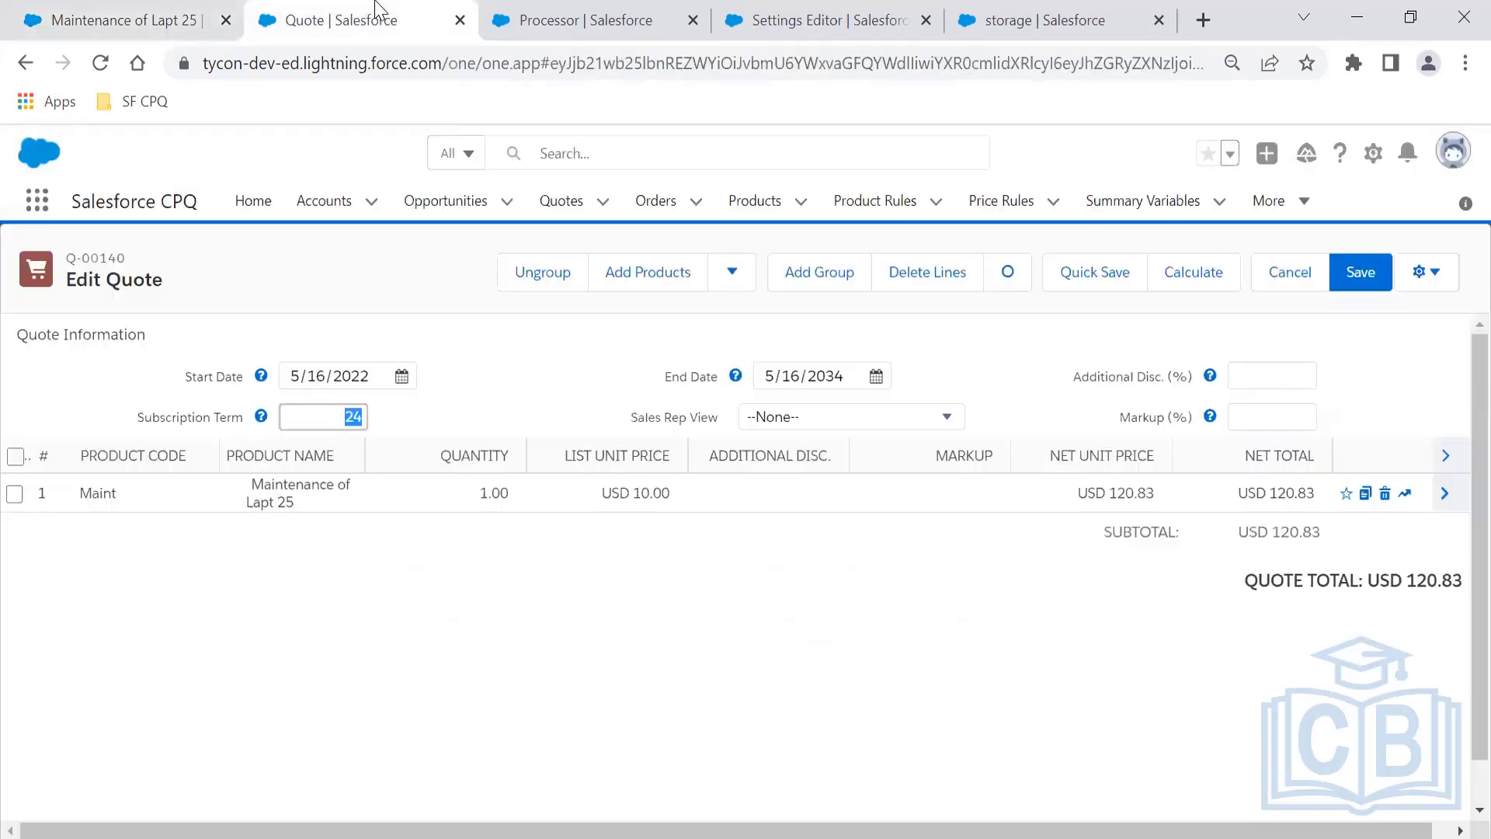
click(1286, 273)
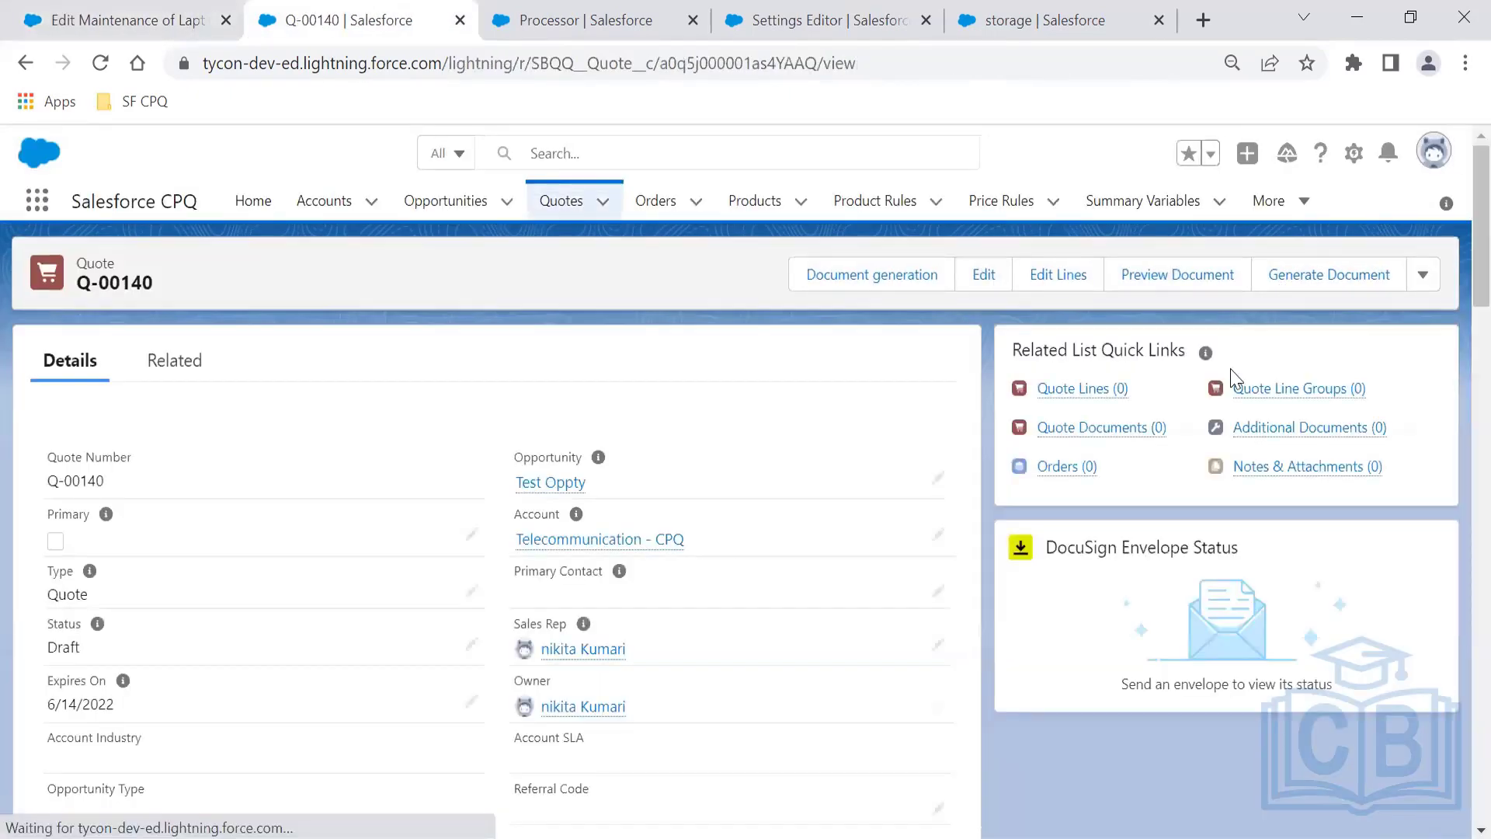
- Set the Subscription Pricing of the Maintenance of Lapt 25 product to Percent Of Total
click(128, 11)
click(1174, 326)
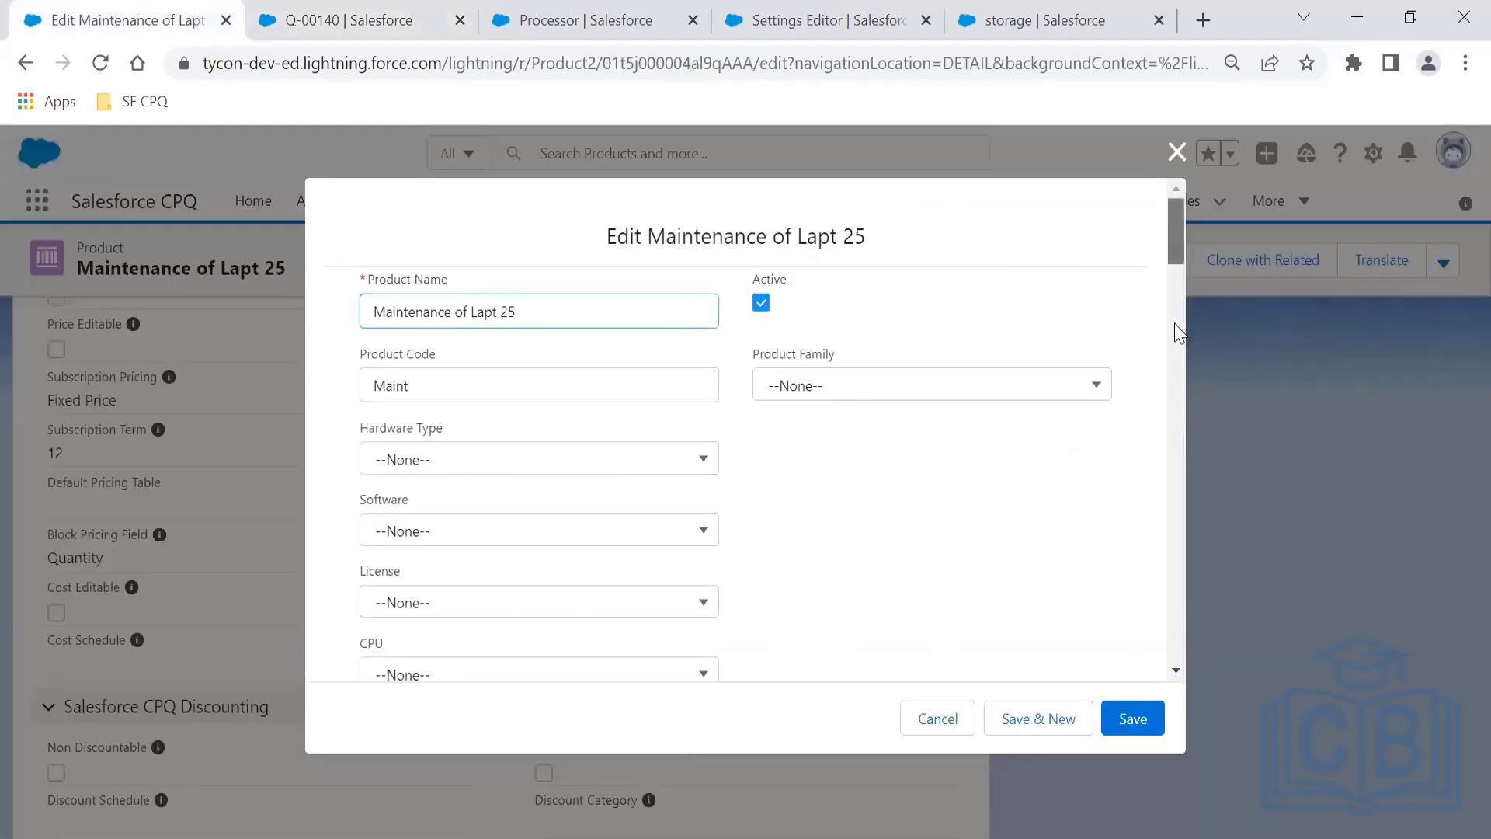
click(1180, 394)
click(1180, 401)
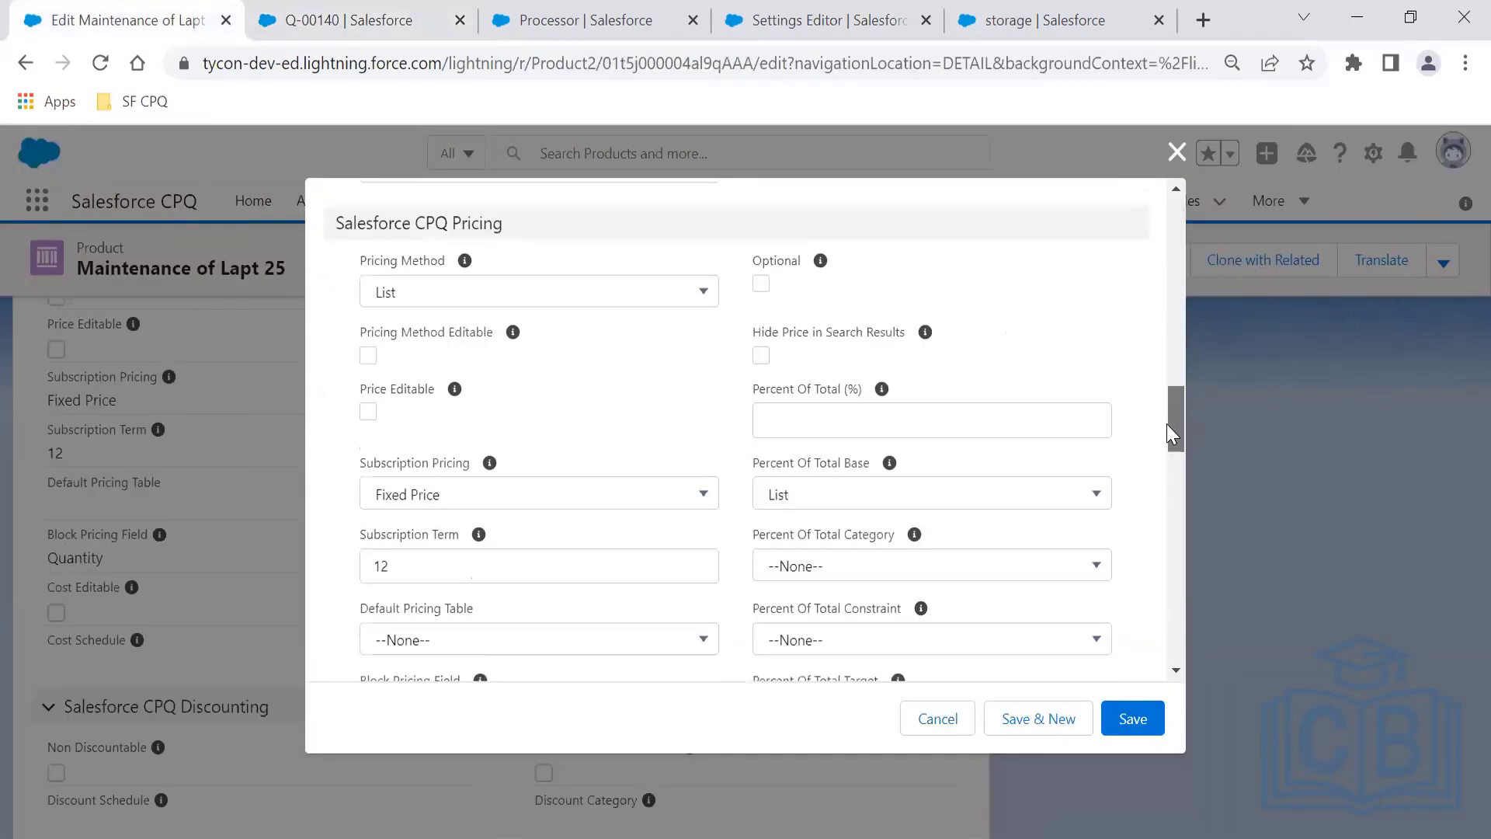
click(1171, 465)
drag(1166, 461, 1166, 463)
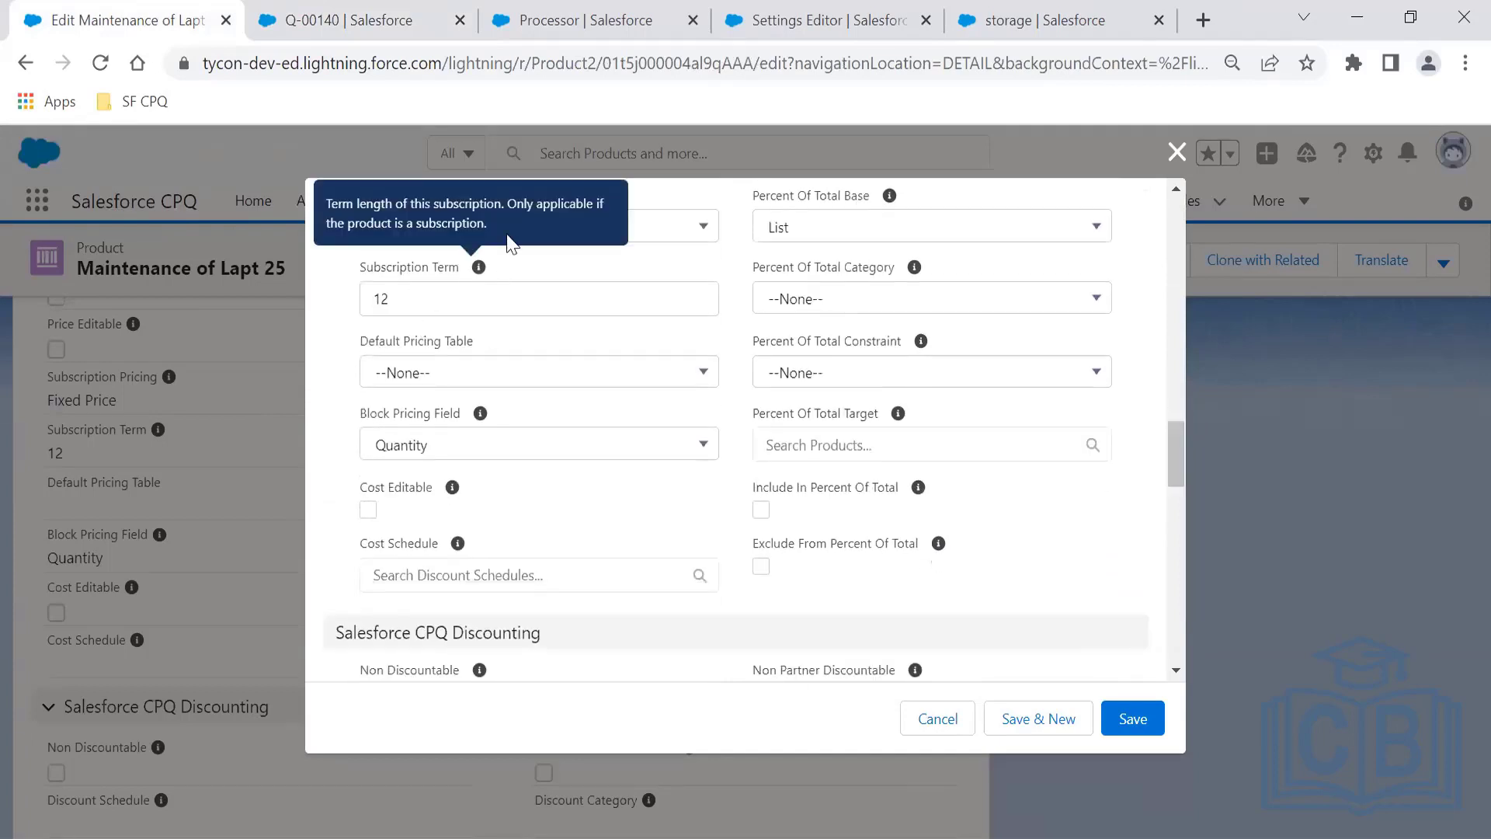
click(525, 231)
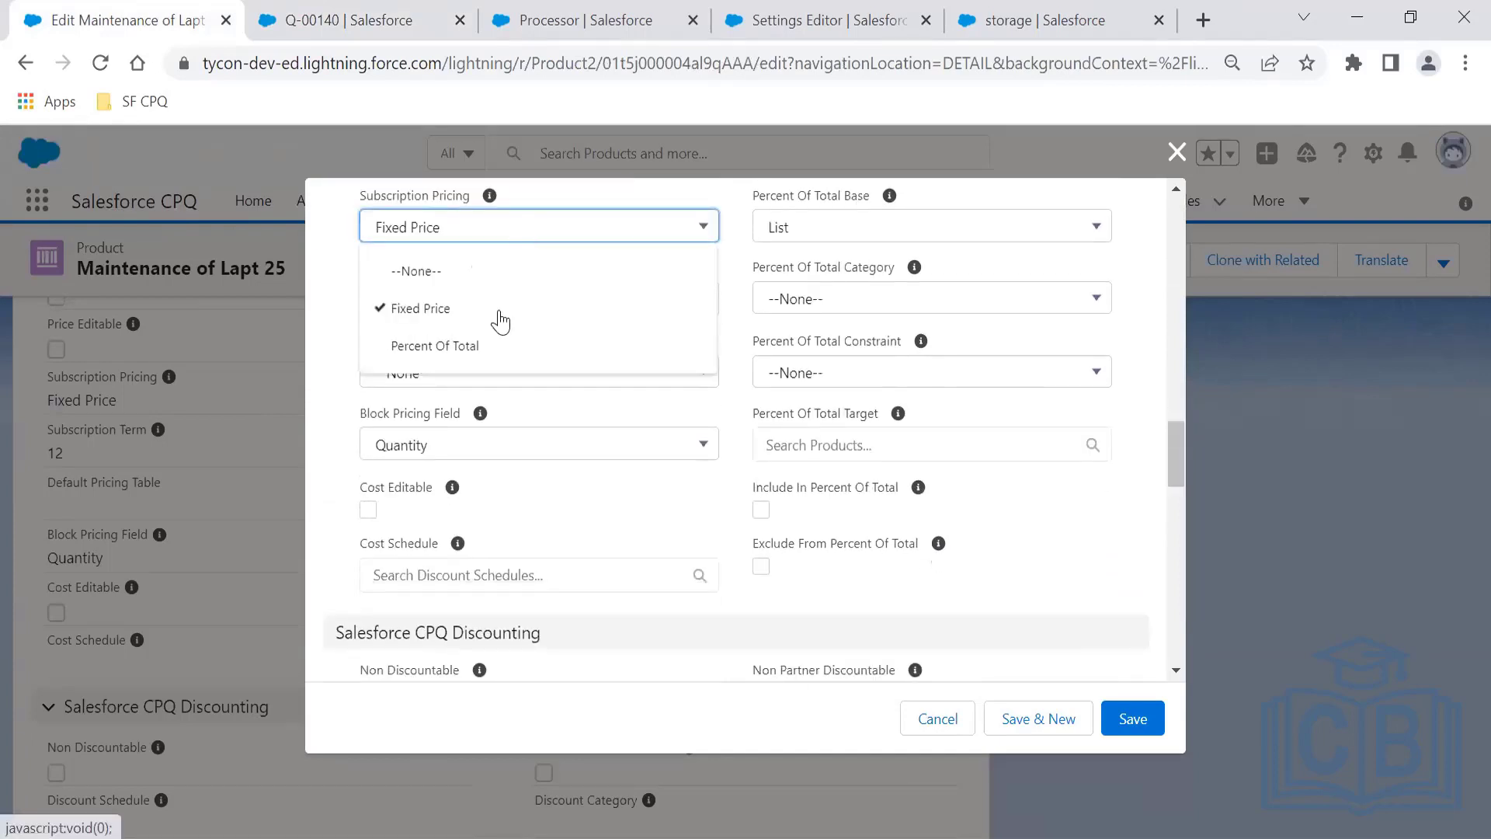
click(510, 357)
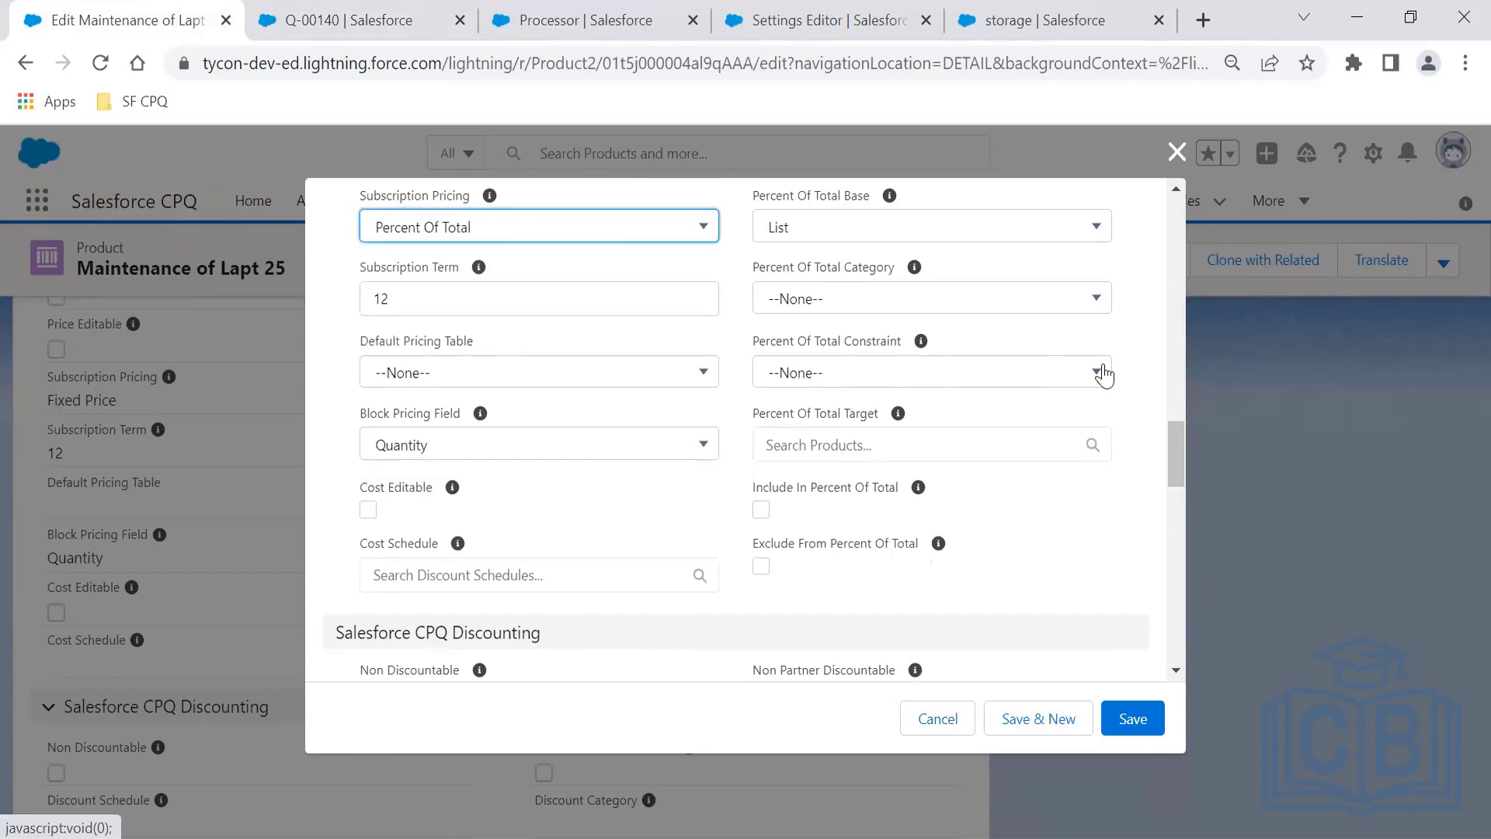
- Review the Percent Of Total fields in the product's Salesforce CPQ Pricing section
drag(1177, 466, 1179, 420)
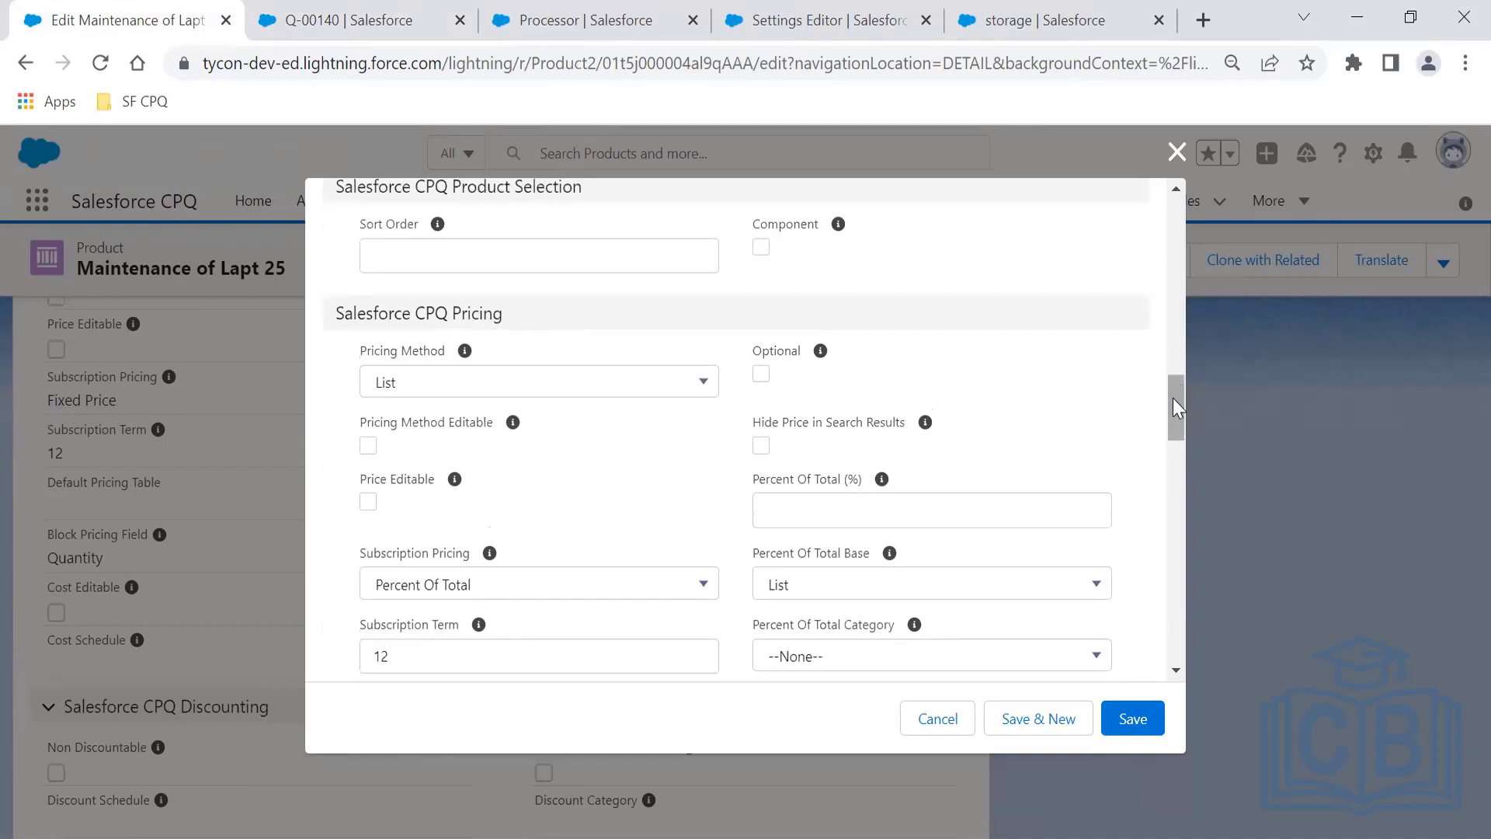
drag(1178, 410, 1169, 423)
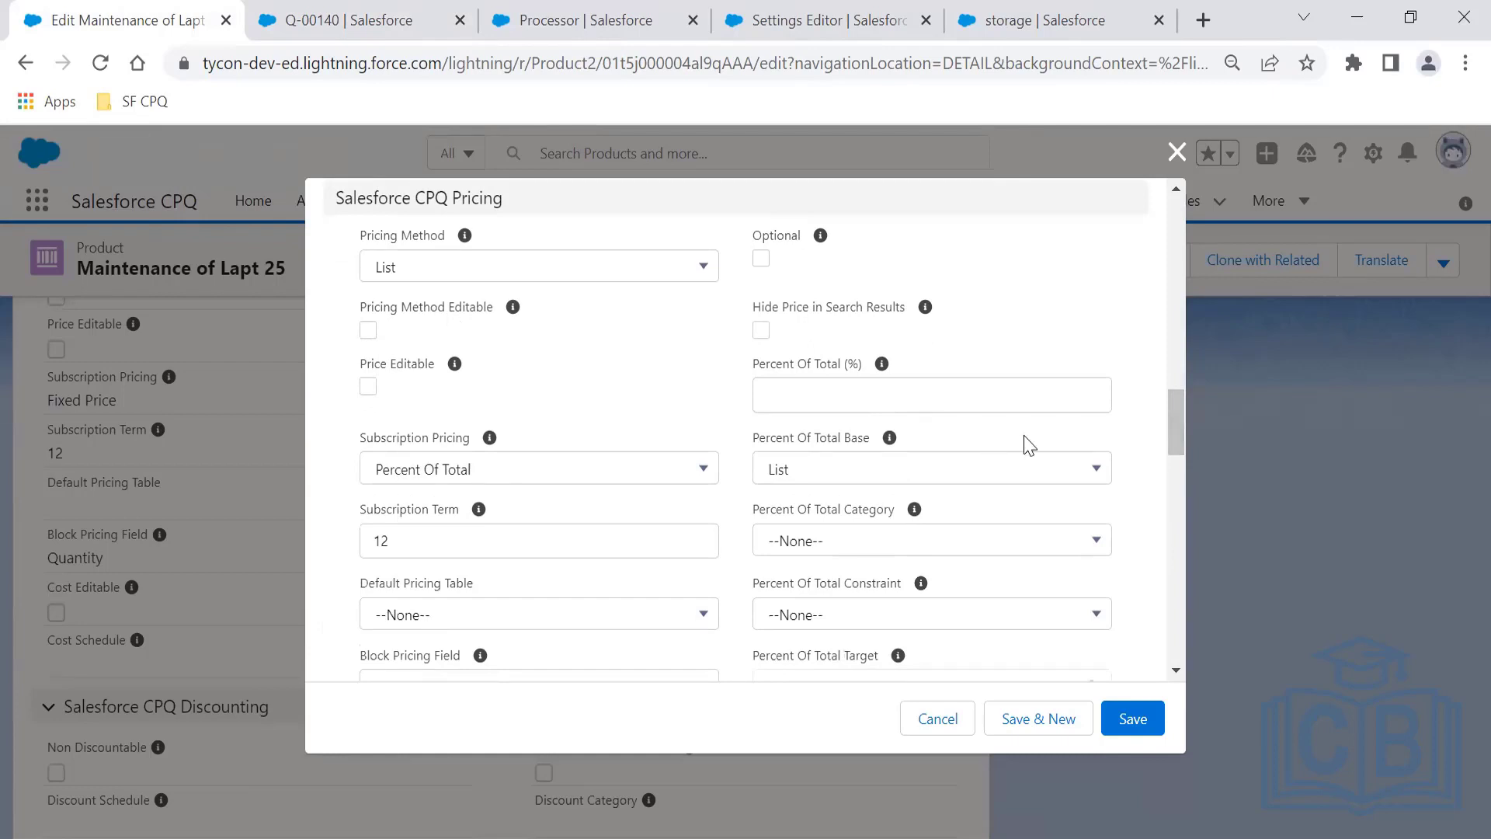
drag(1171, 417, 596, 220)
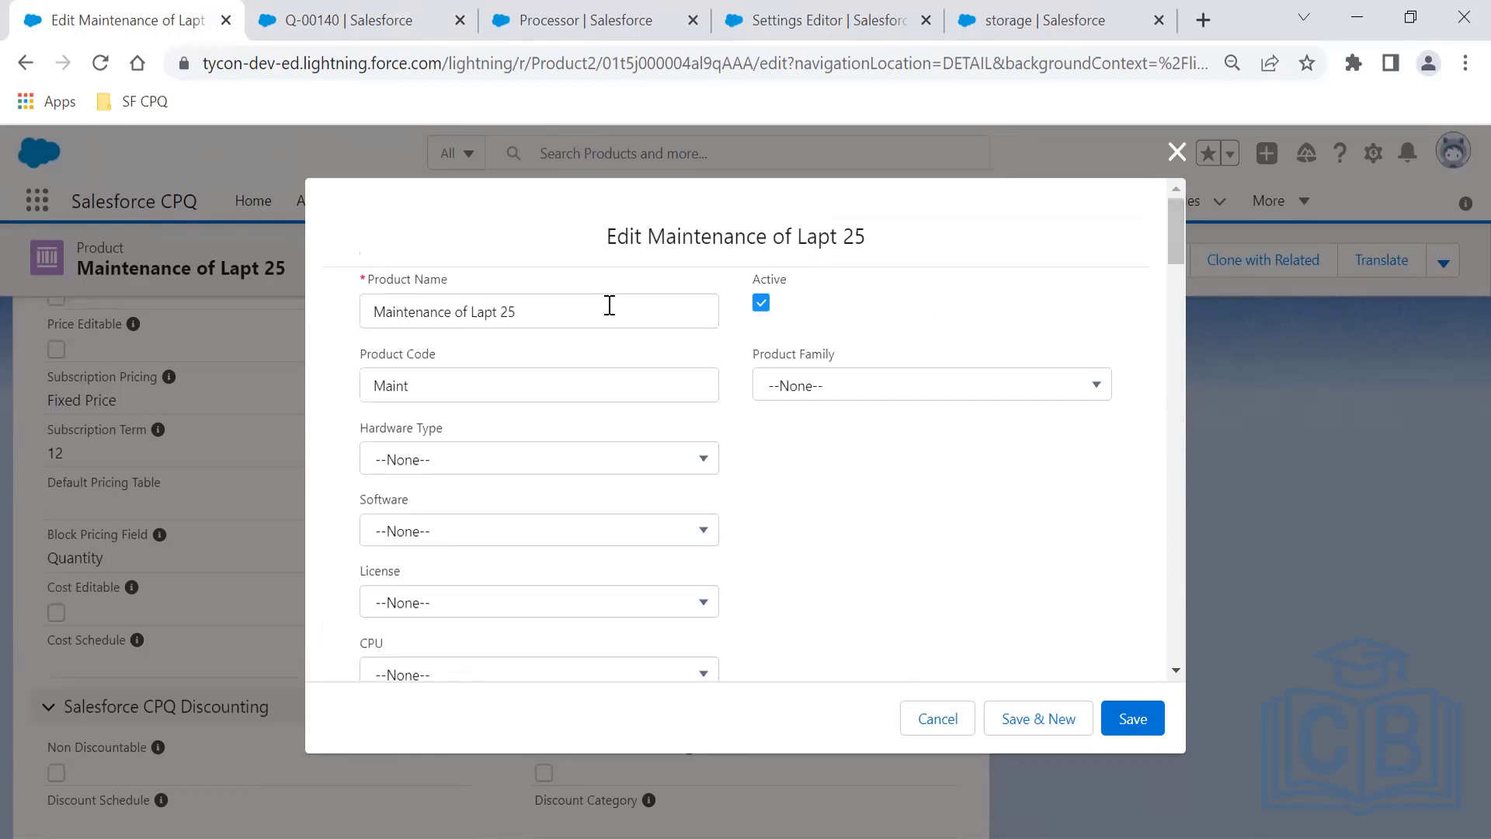
drag(1173, 227, 1177, 284)
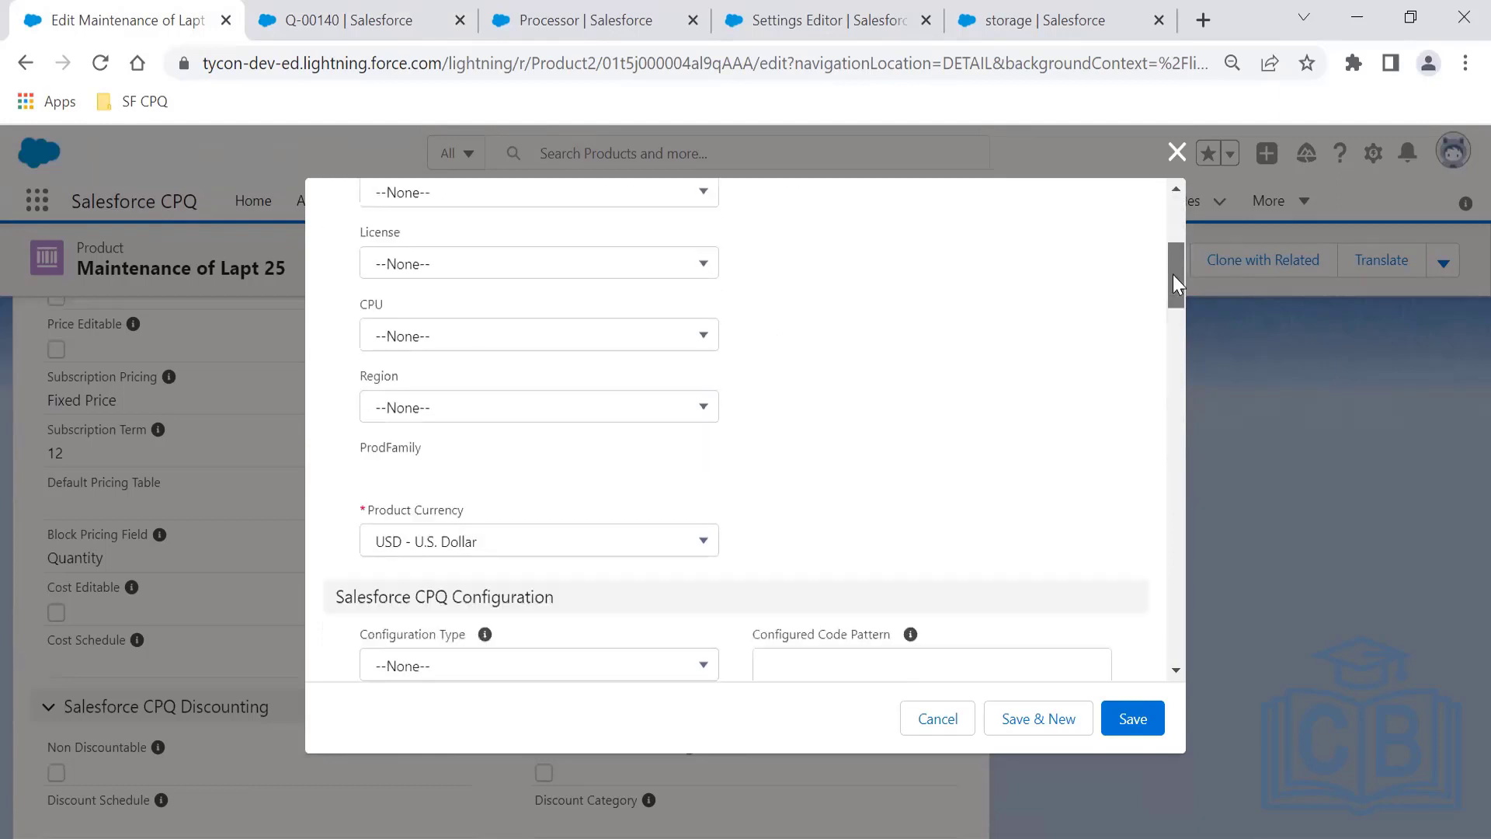
scroll(1165, 349, down, 13)
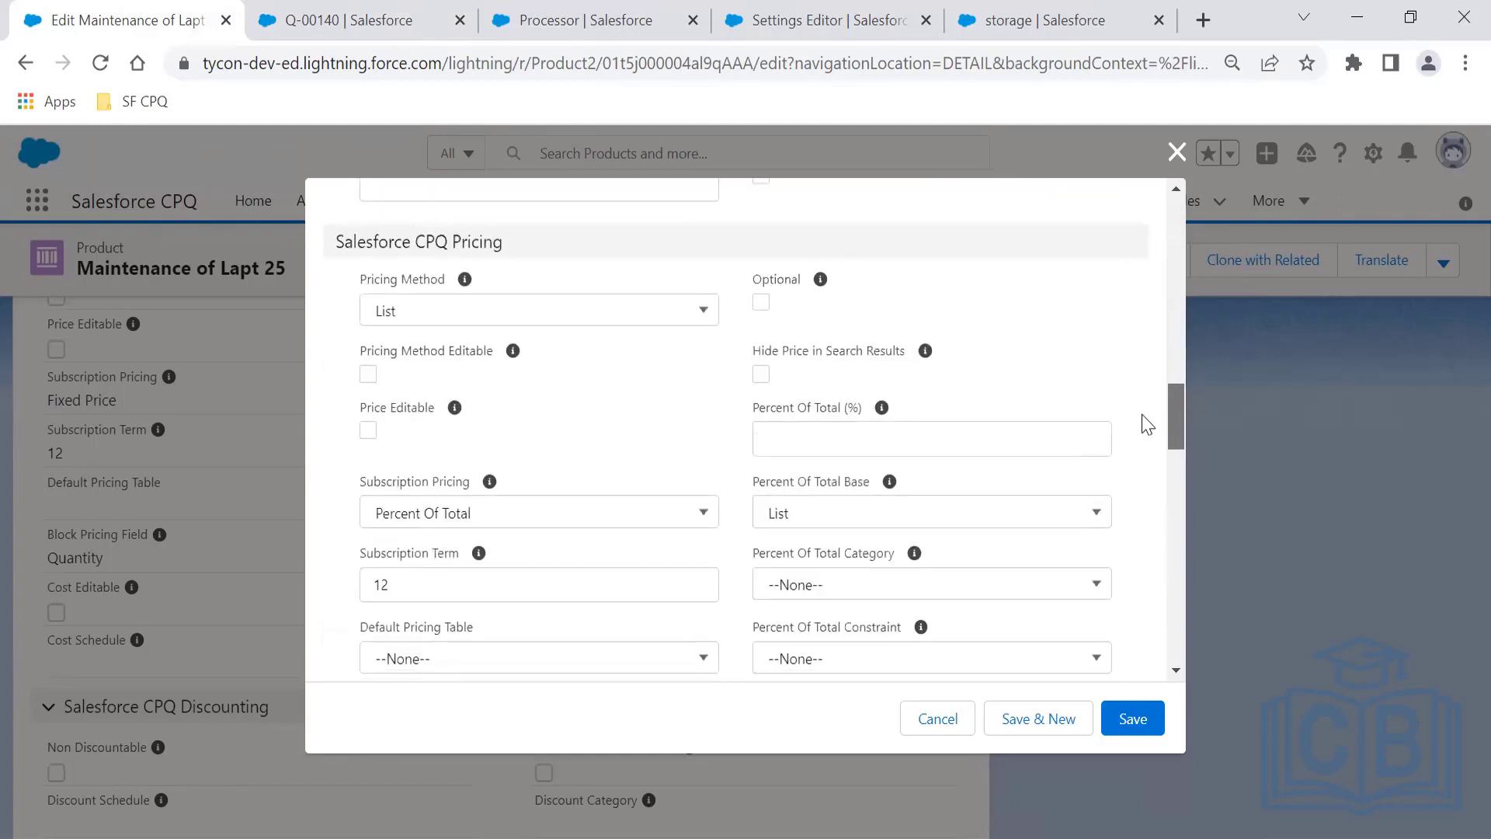
scroll(1149, 424, down, 1)
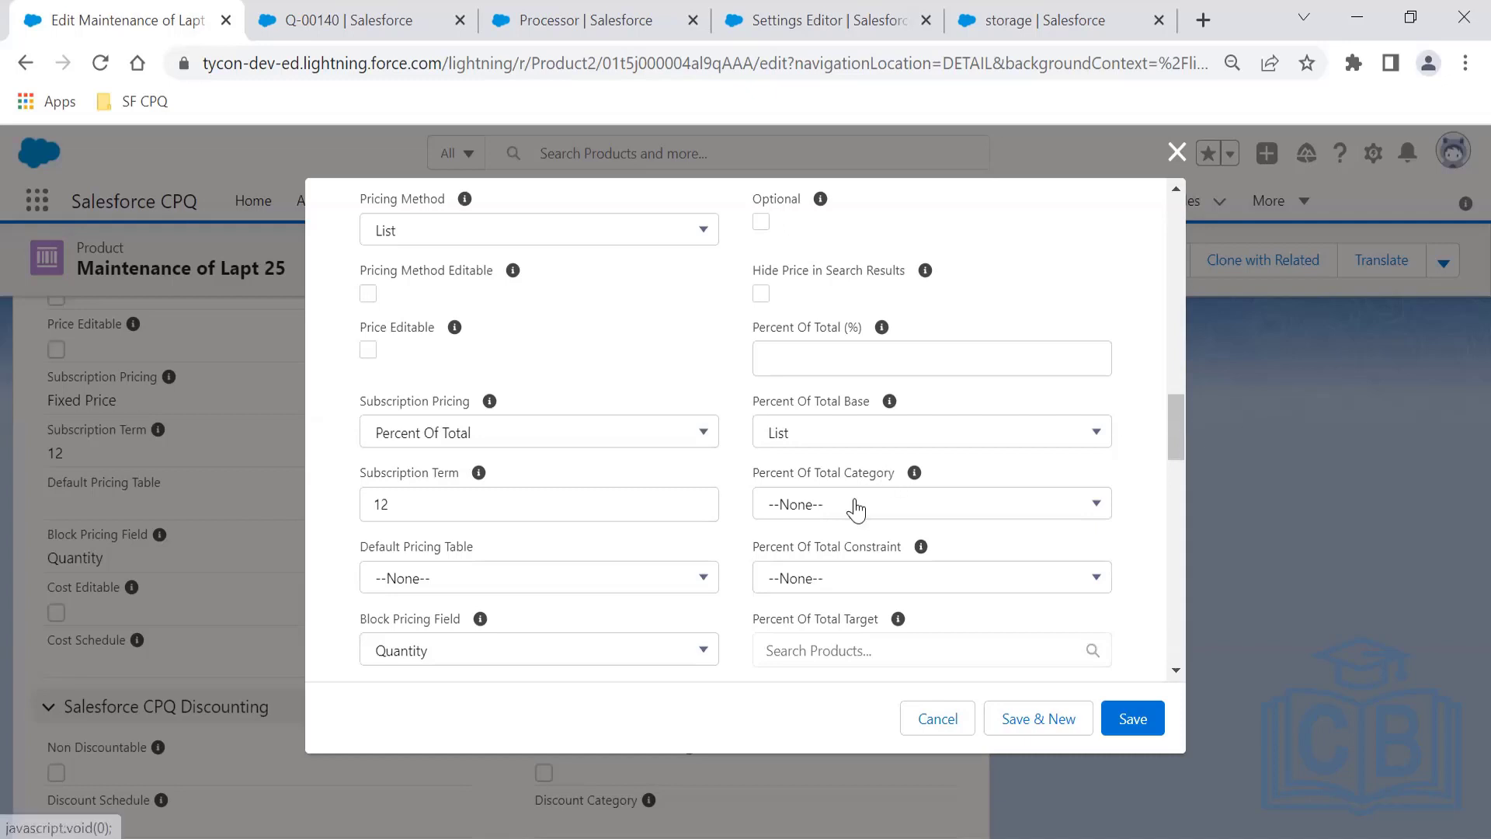
- Return the Percent Of Total Category to --None-- after trying Hardware, and save the Maintenance of Lapt 25 product
click(857, 506)
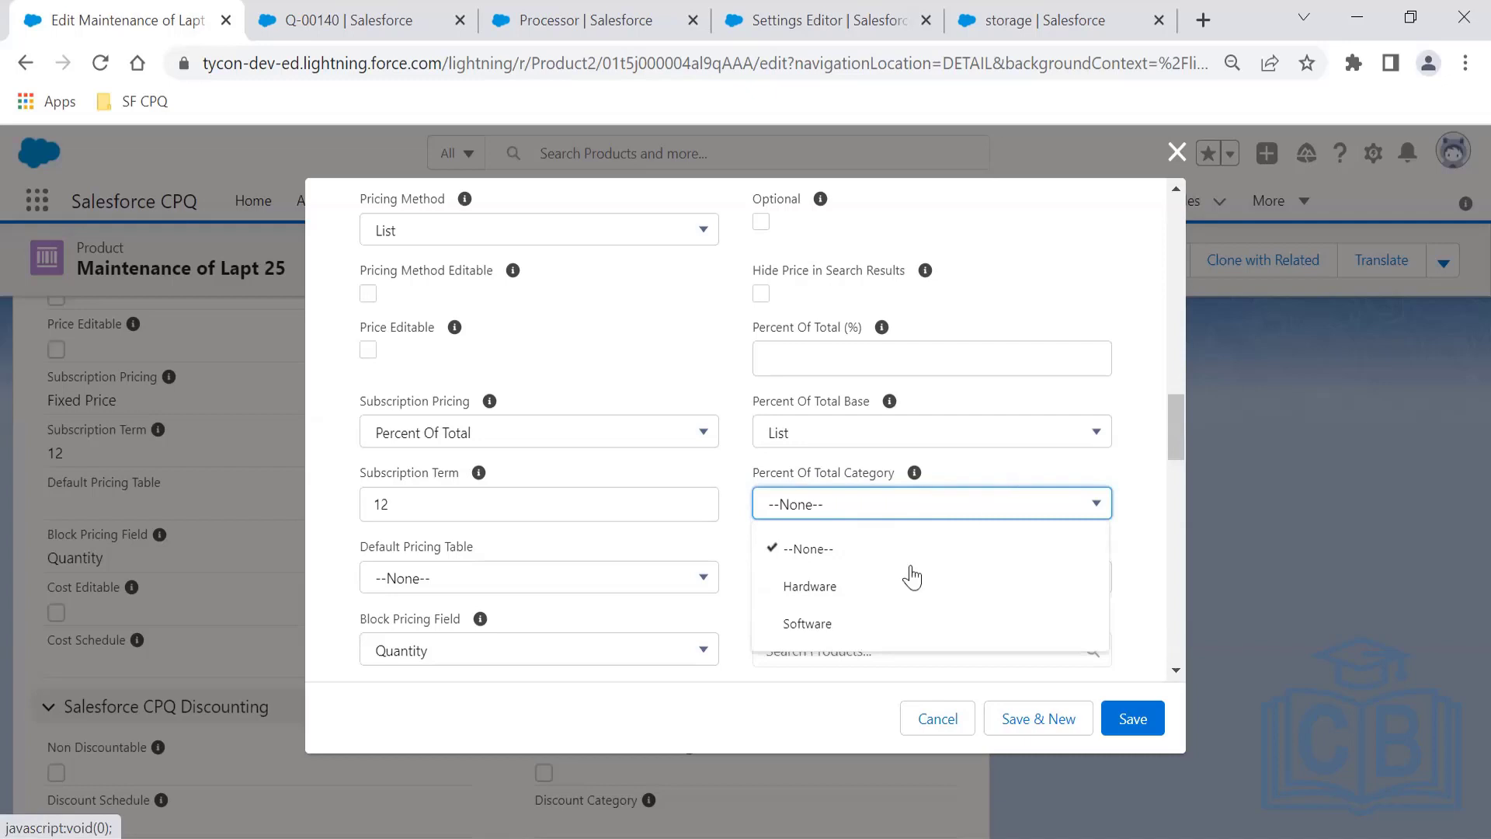
click(888, 599)
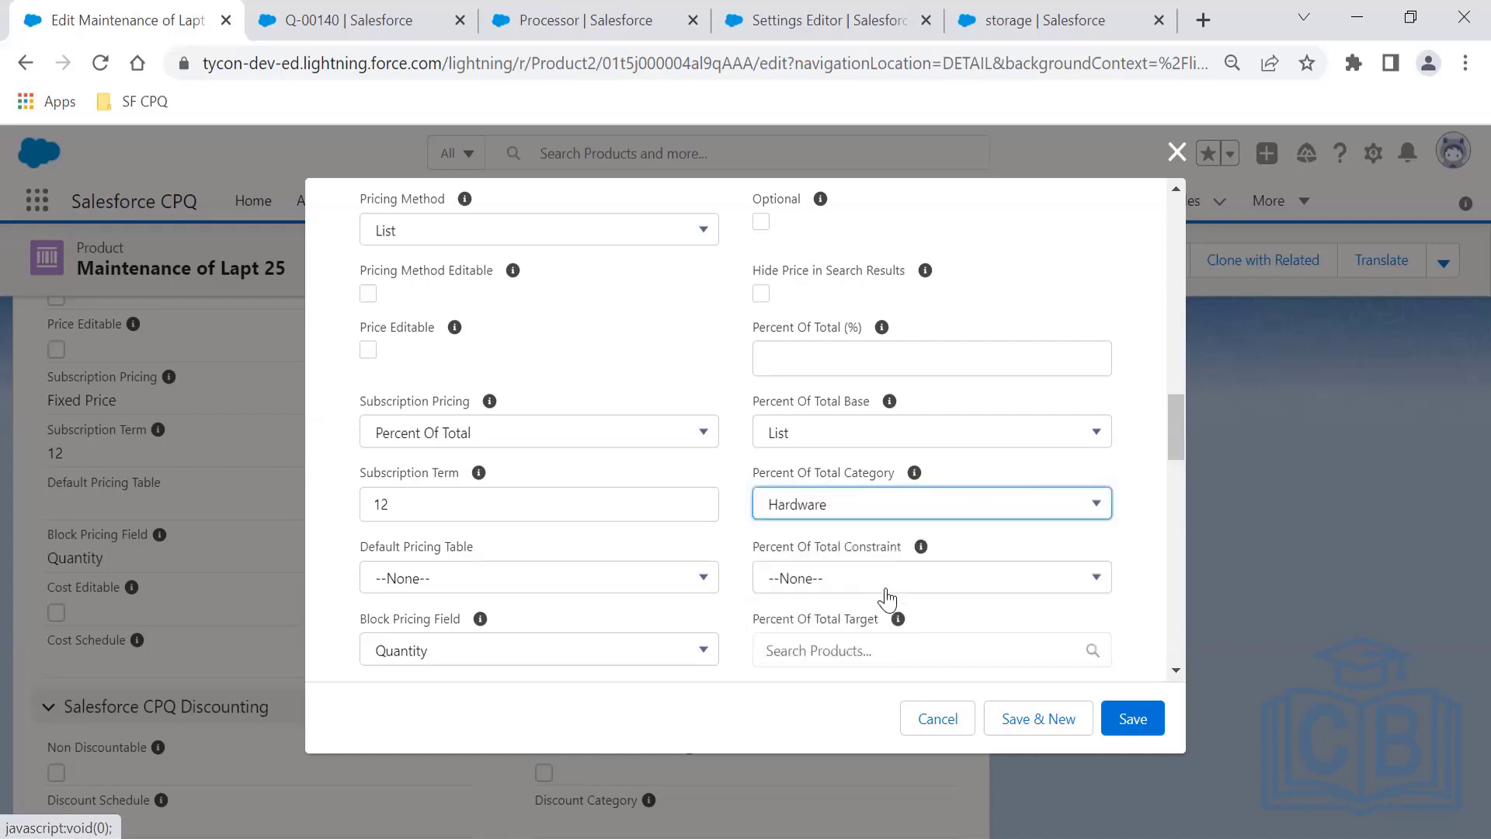
click(912, 507)
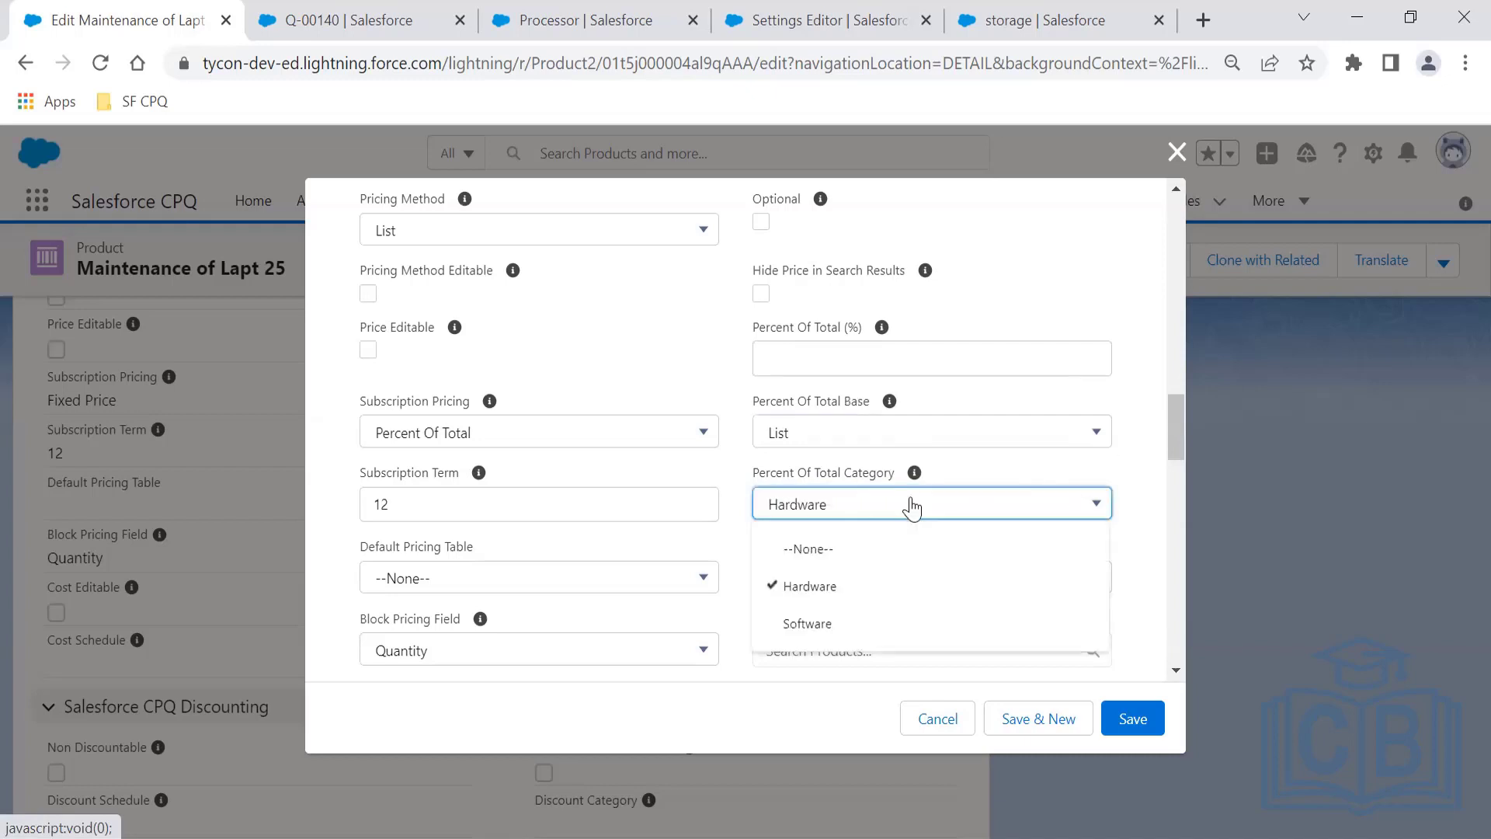
click(1145, 700)
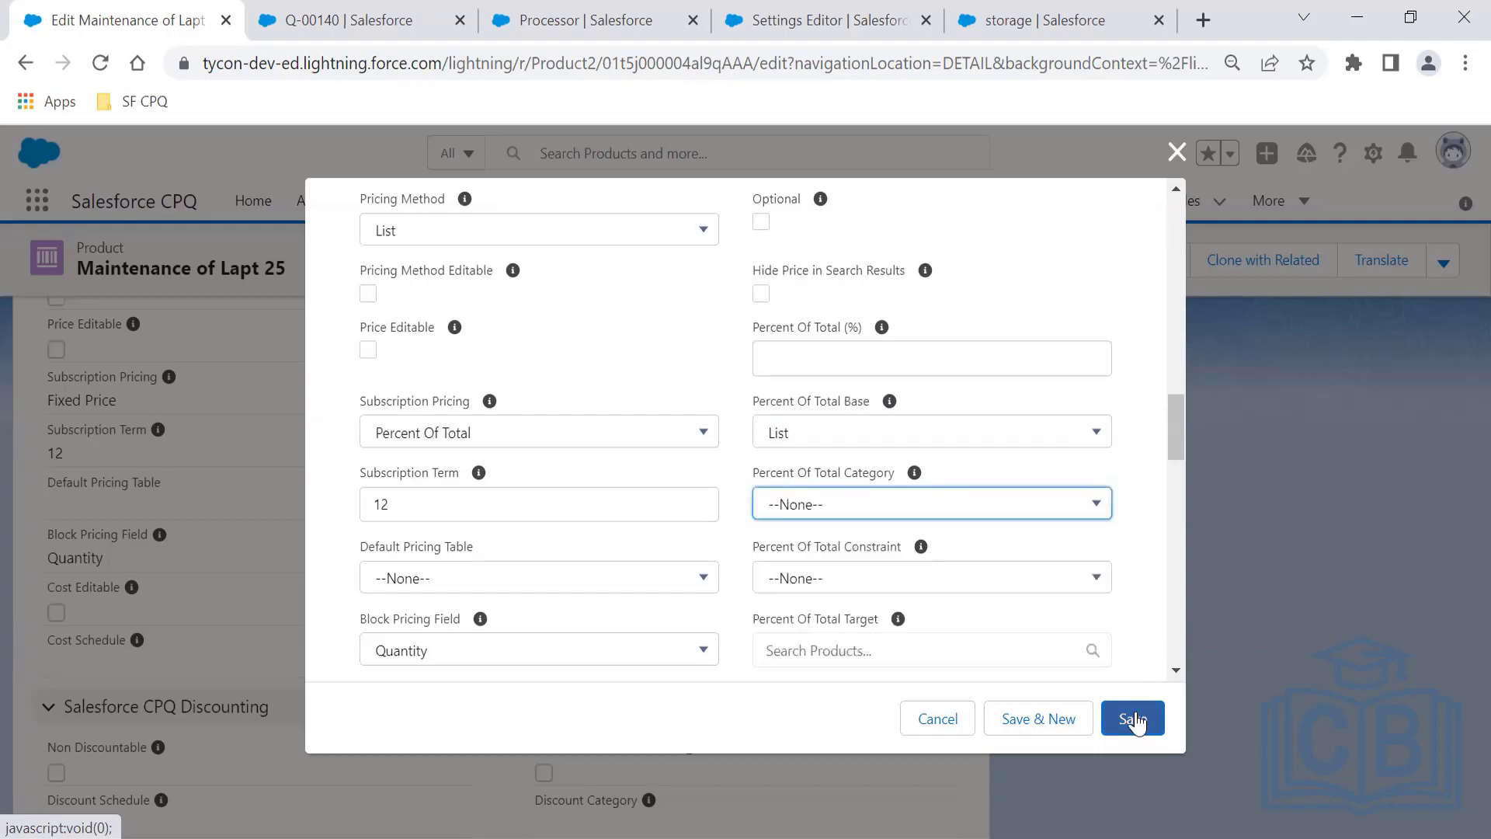
click(1132, 715)
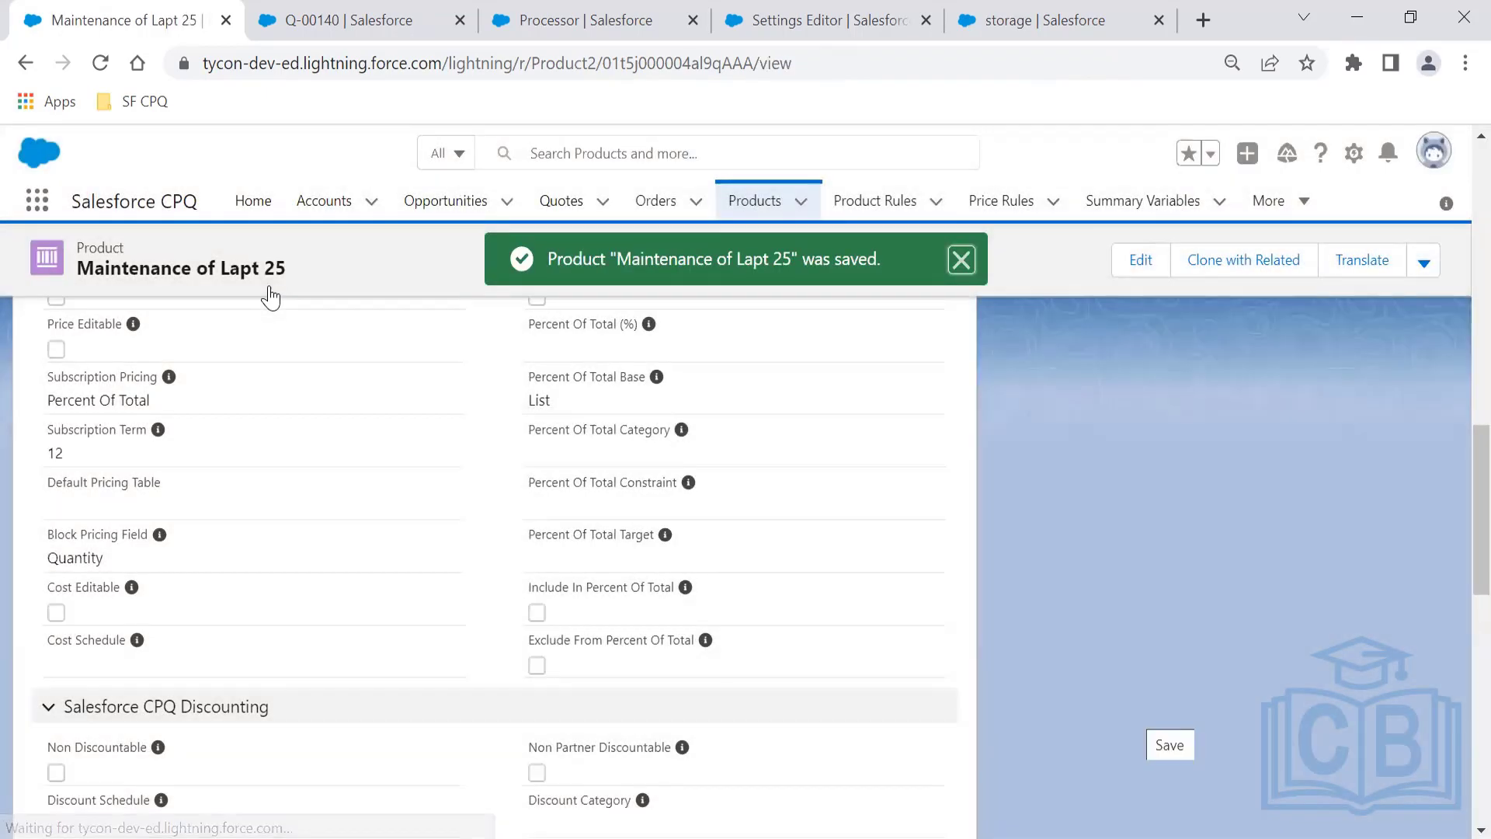
- Open the line editor of quote Q-00140 and go to its product selection search
click(411, 18)
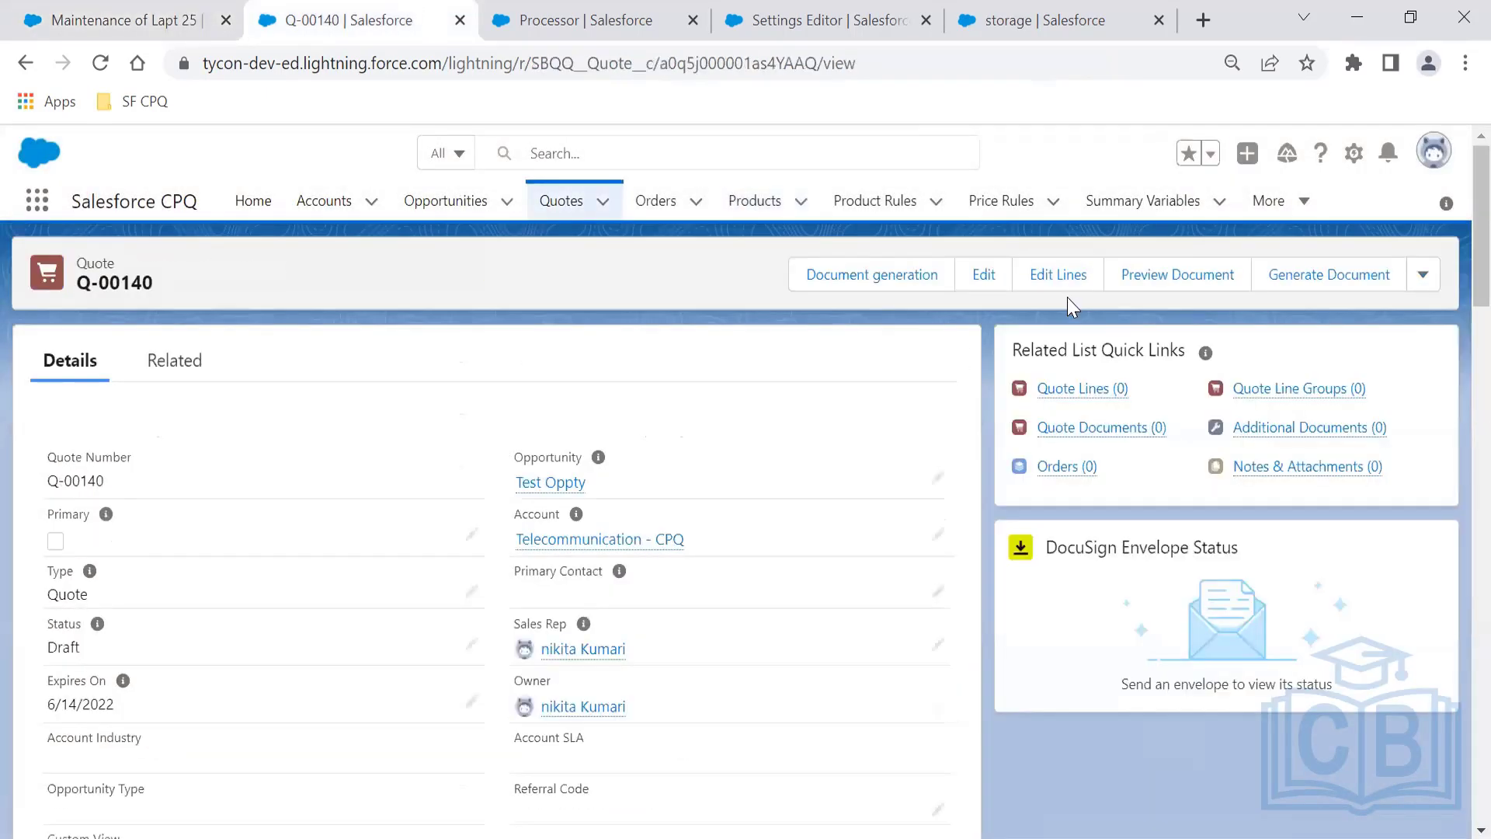
click(1064, 282)
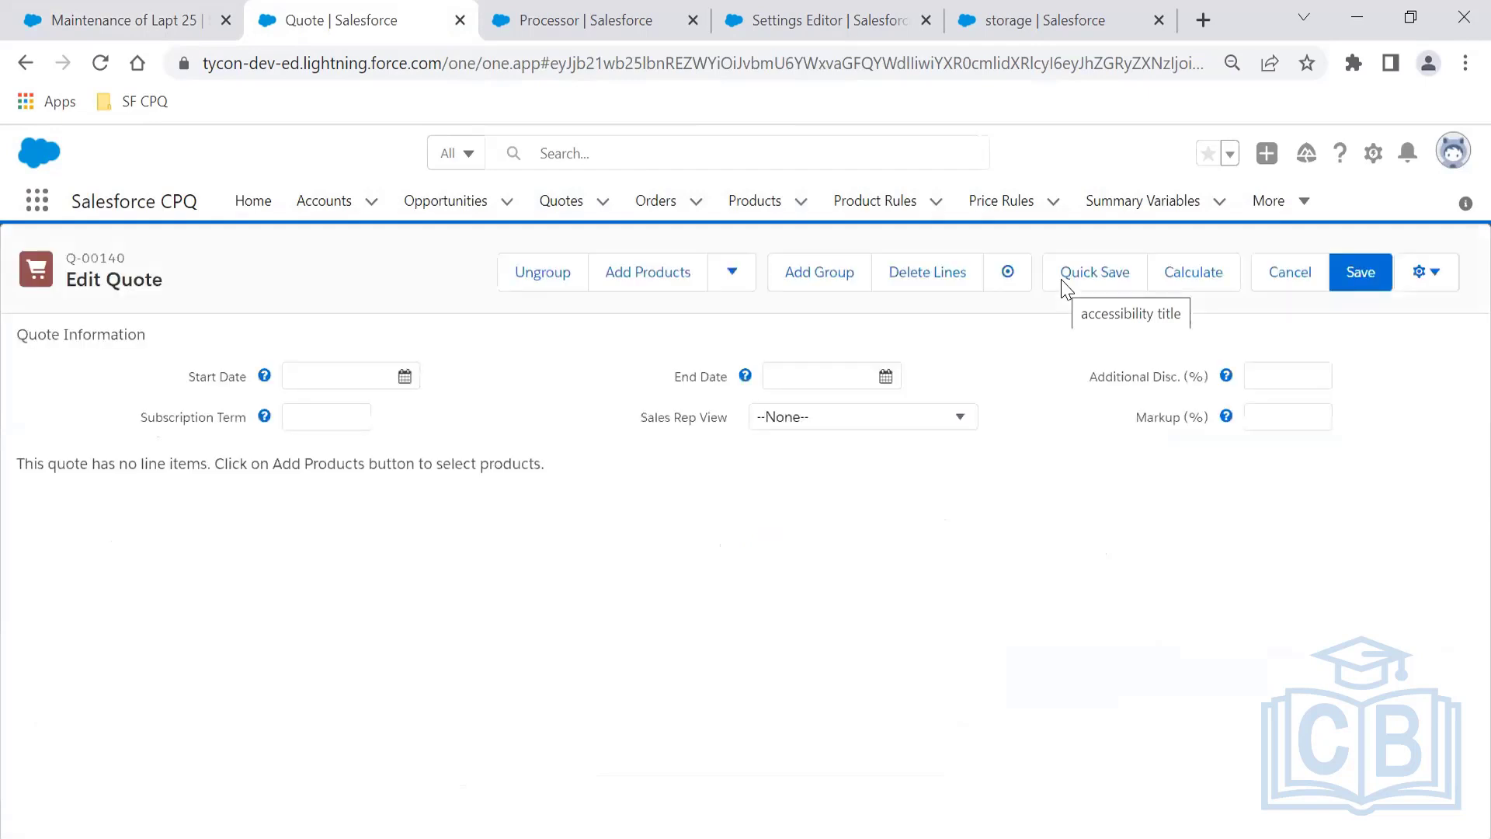
click(664, 287)
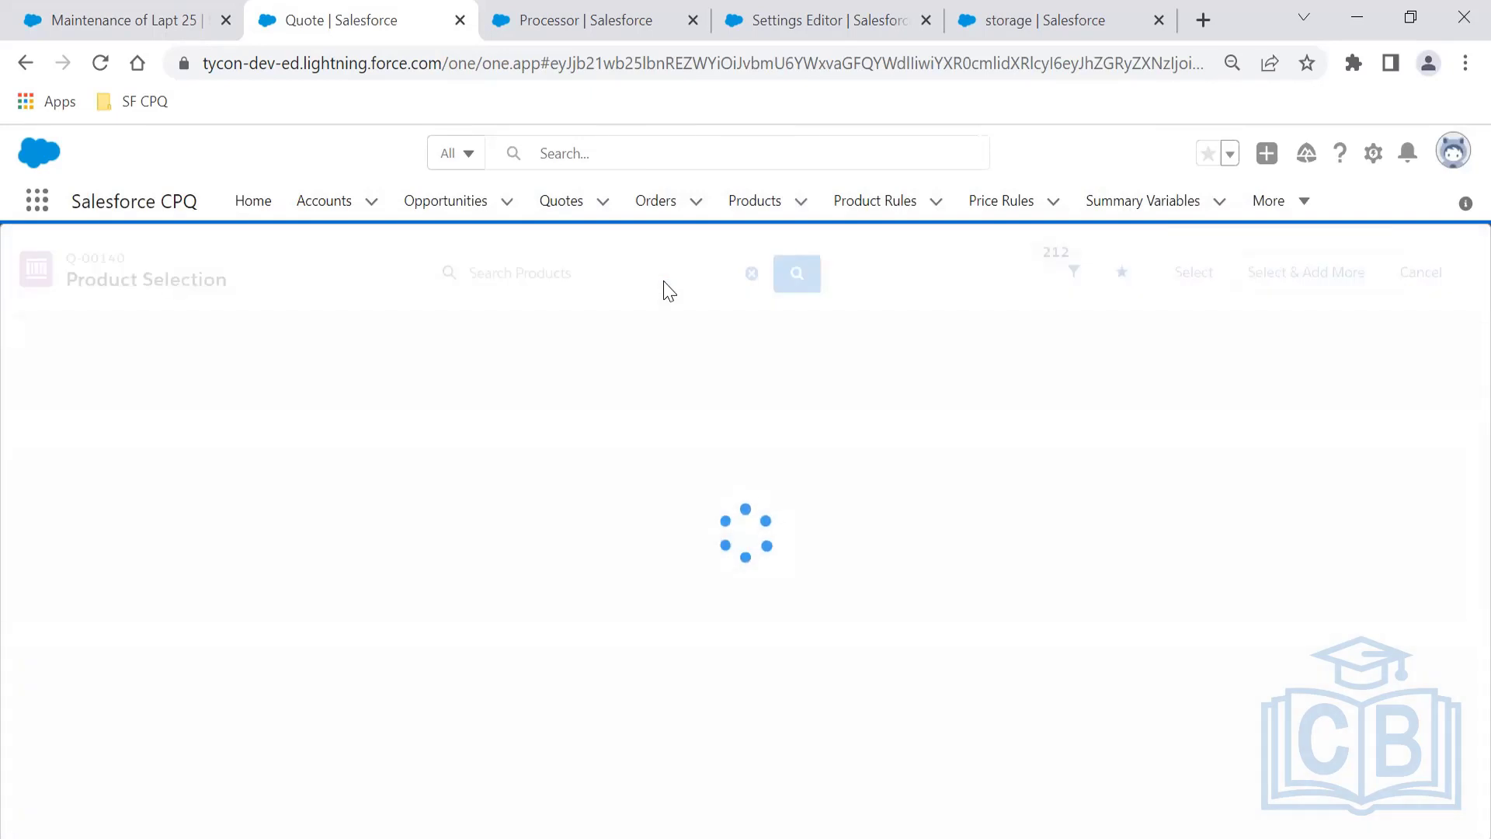
click(559, 270)
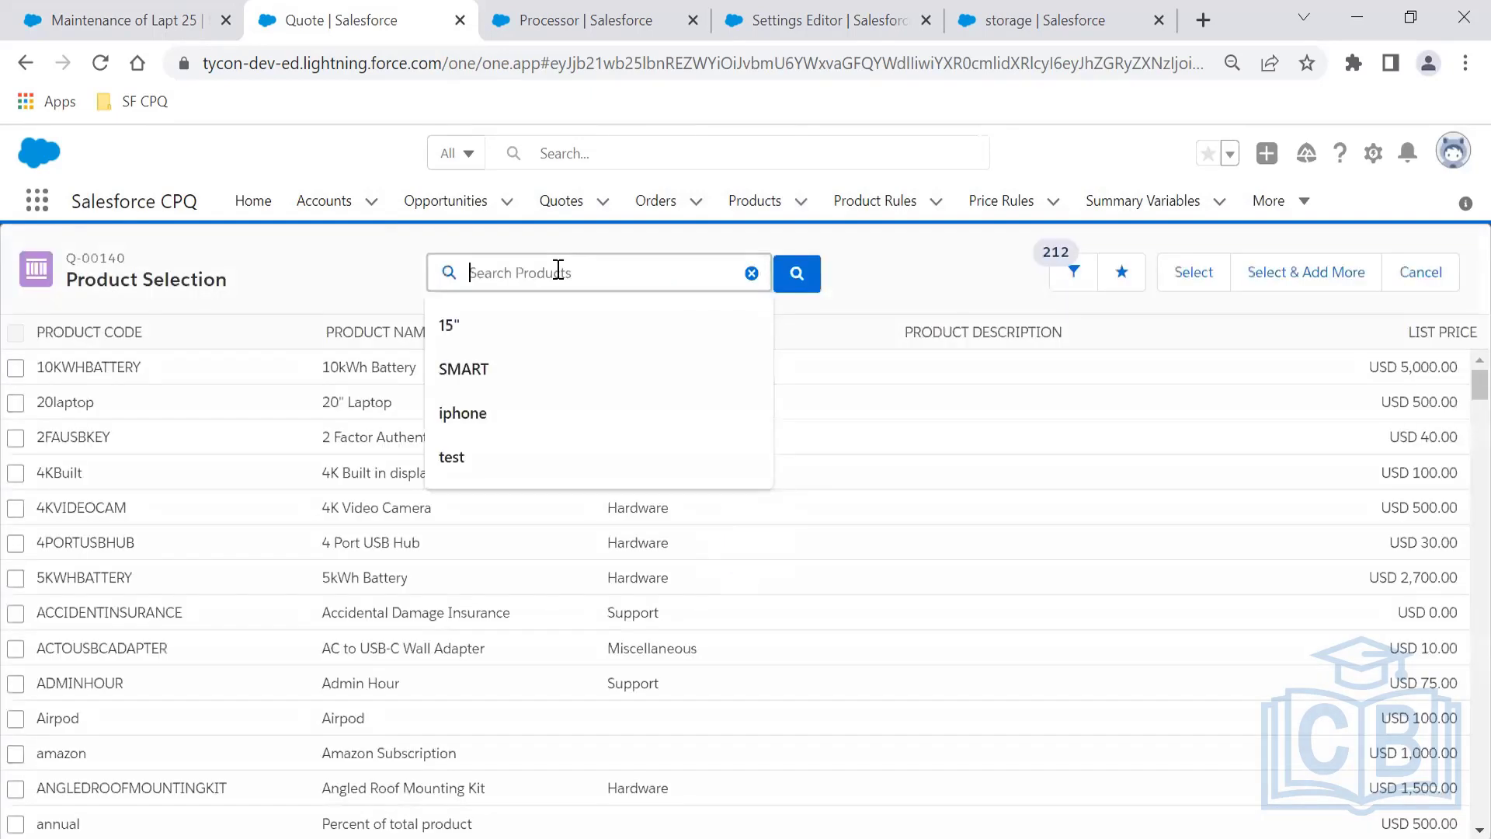
text(pe)
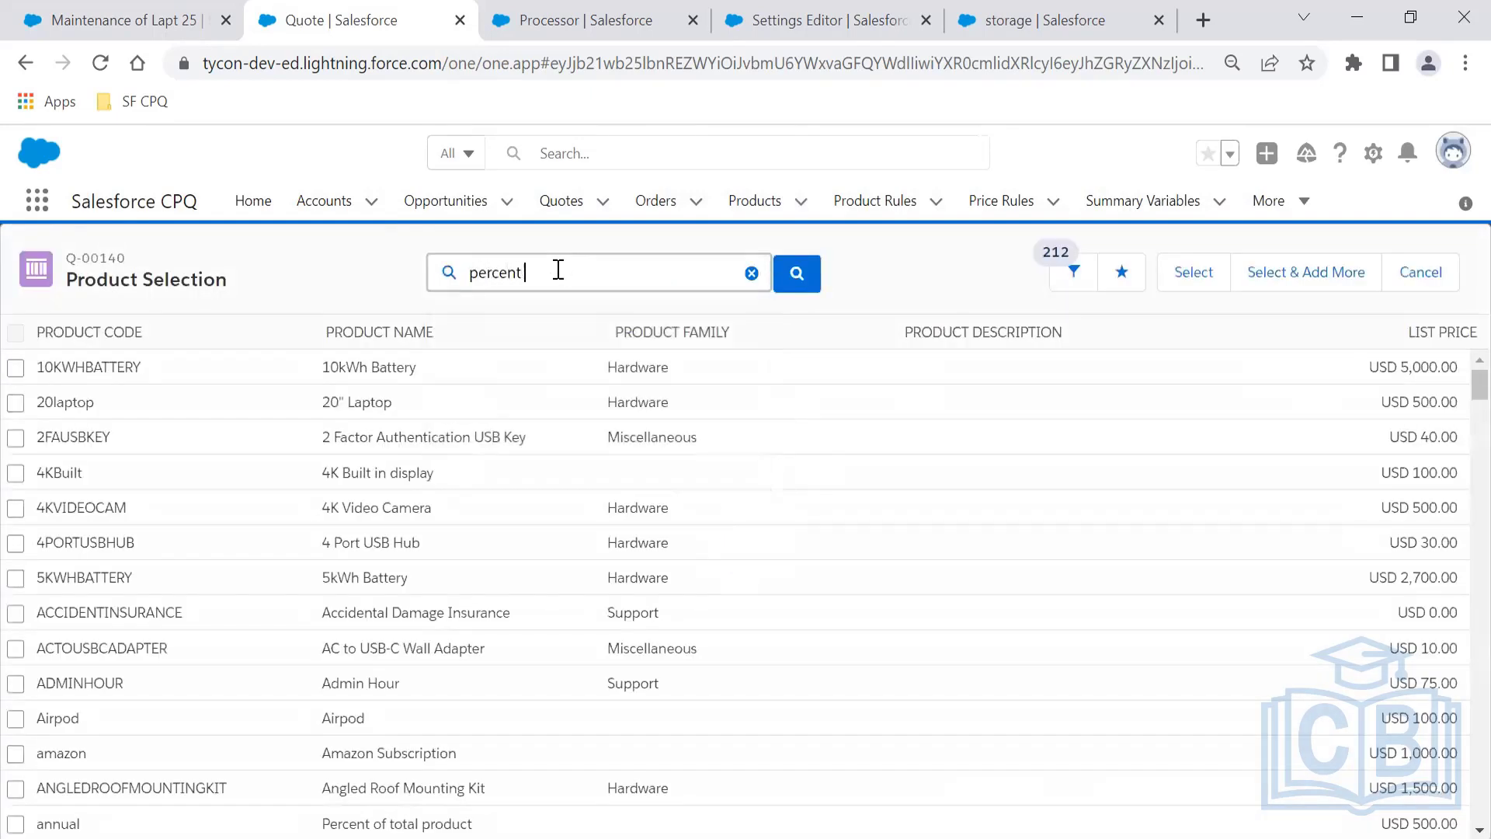
text(rcen)
key(BackSpace)
key(BackSpace)
key(BackSpace)
key(BackSpace)
key(BackSpace)
key(BackSpace)
- Search the product selection for "maint" and add Maintenance of Lapt 25 to the quote
text(maint)
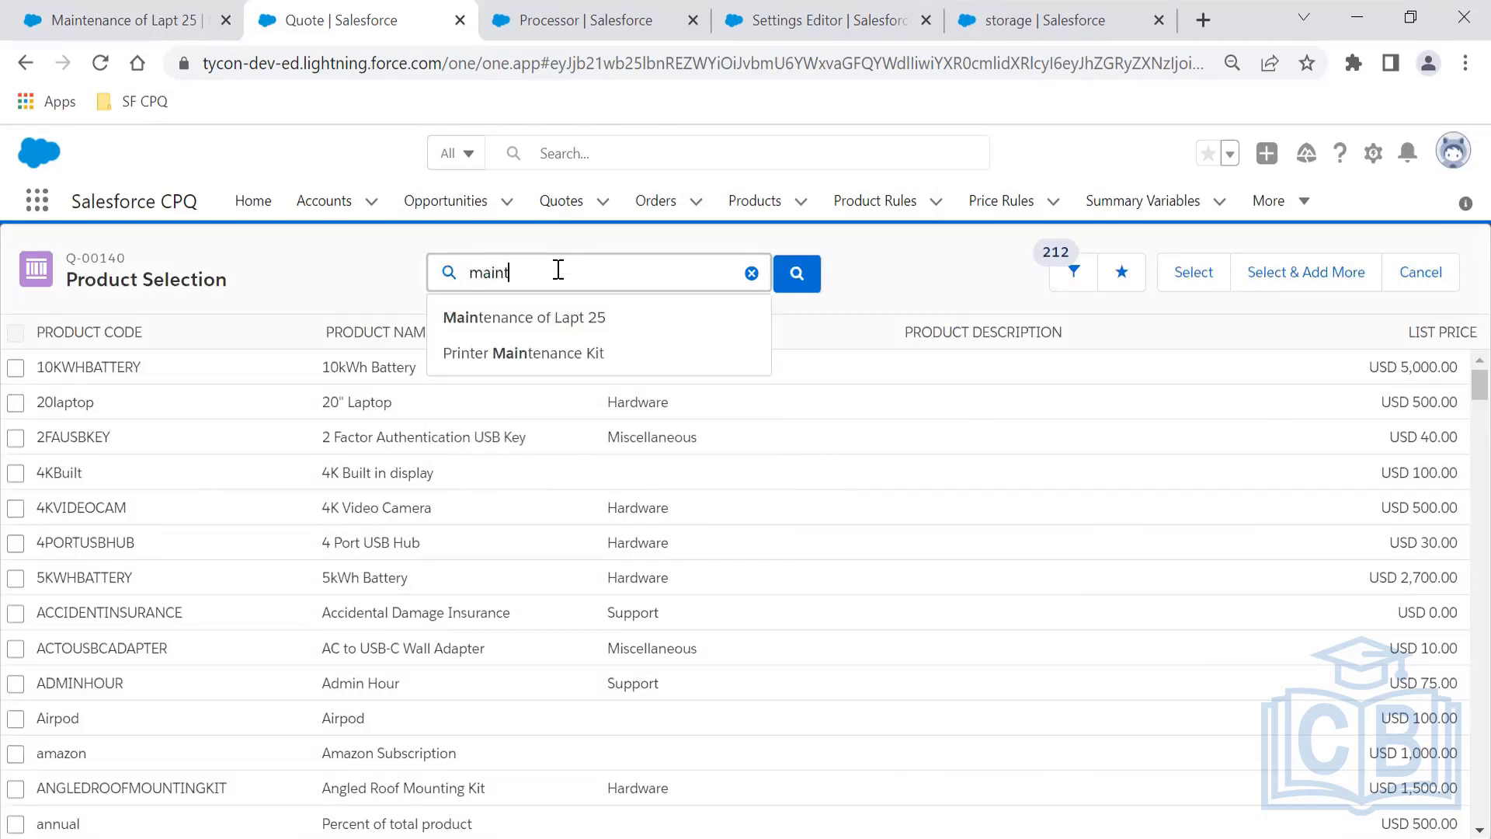
key(Return)
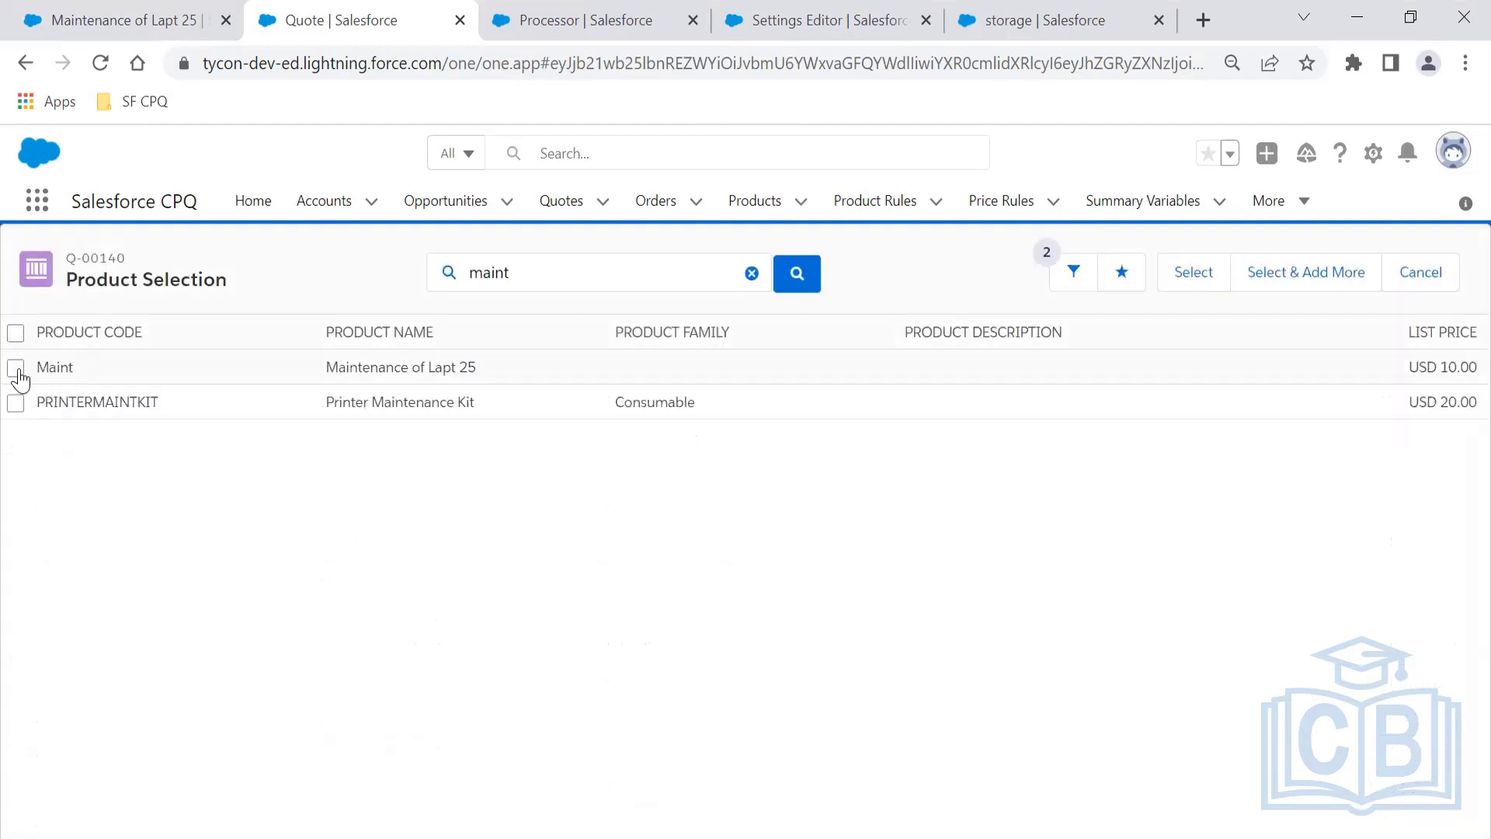
click(17, 370)
click(1178, 272)
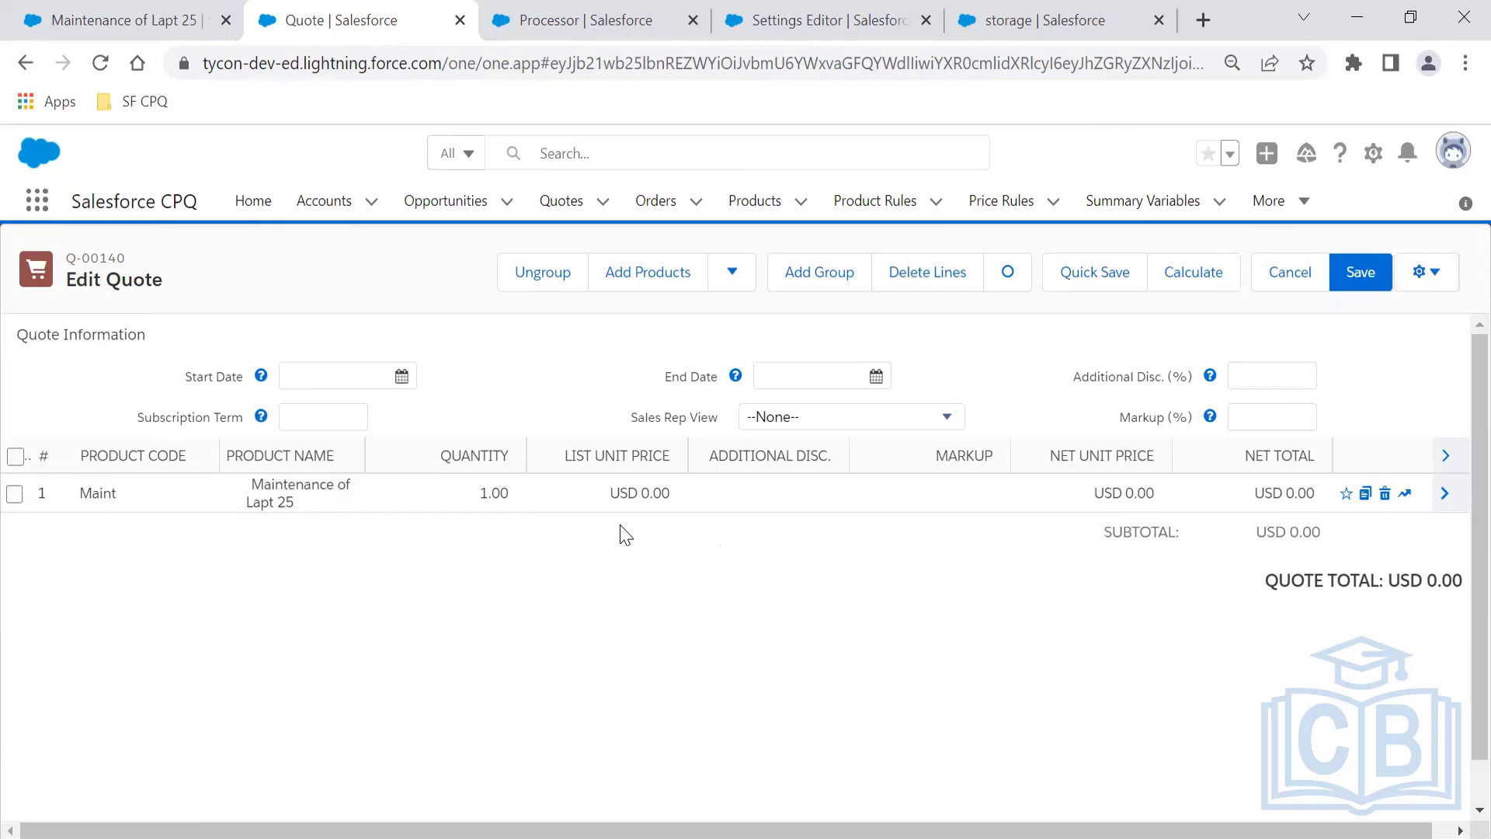
- Open the Products list in a new browser tab from the Maintenance of Lapt 25 record
click(120, 14)
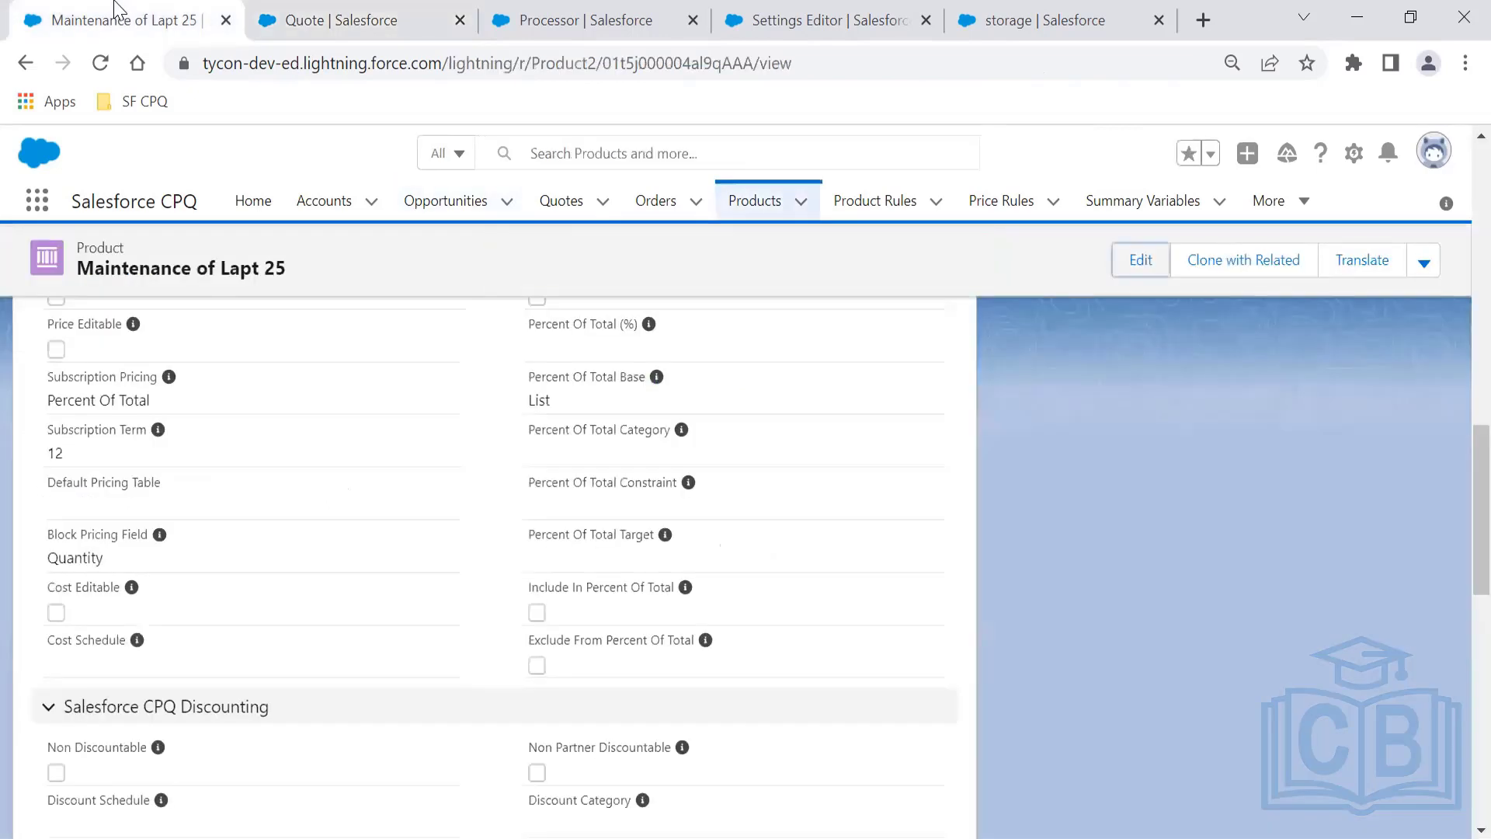
right_click(748, 209)
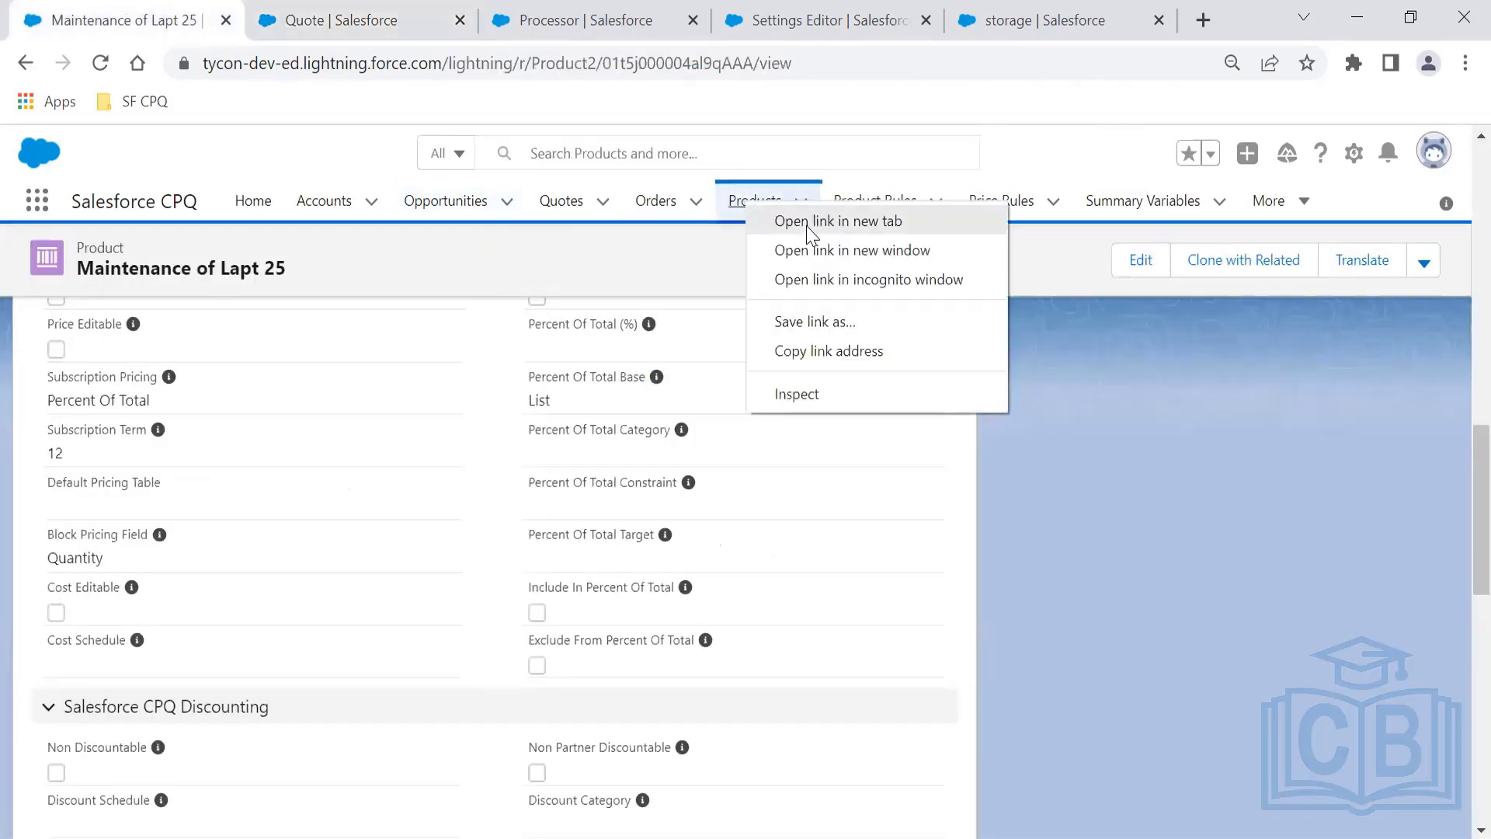
click(804, 223)
click(281, 11)
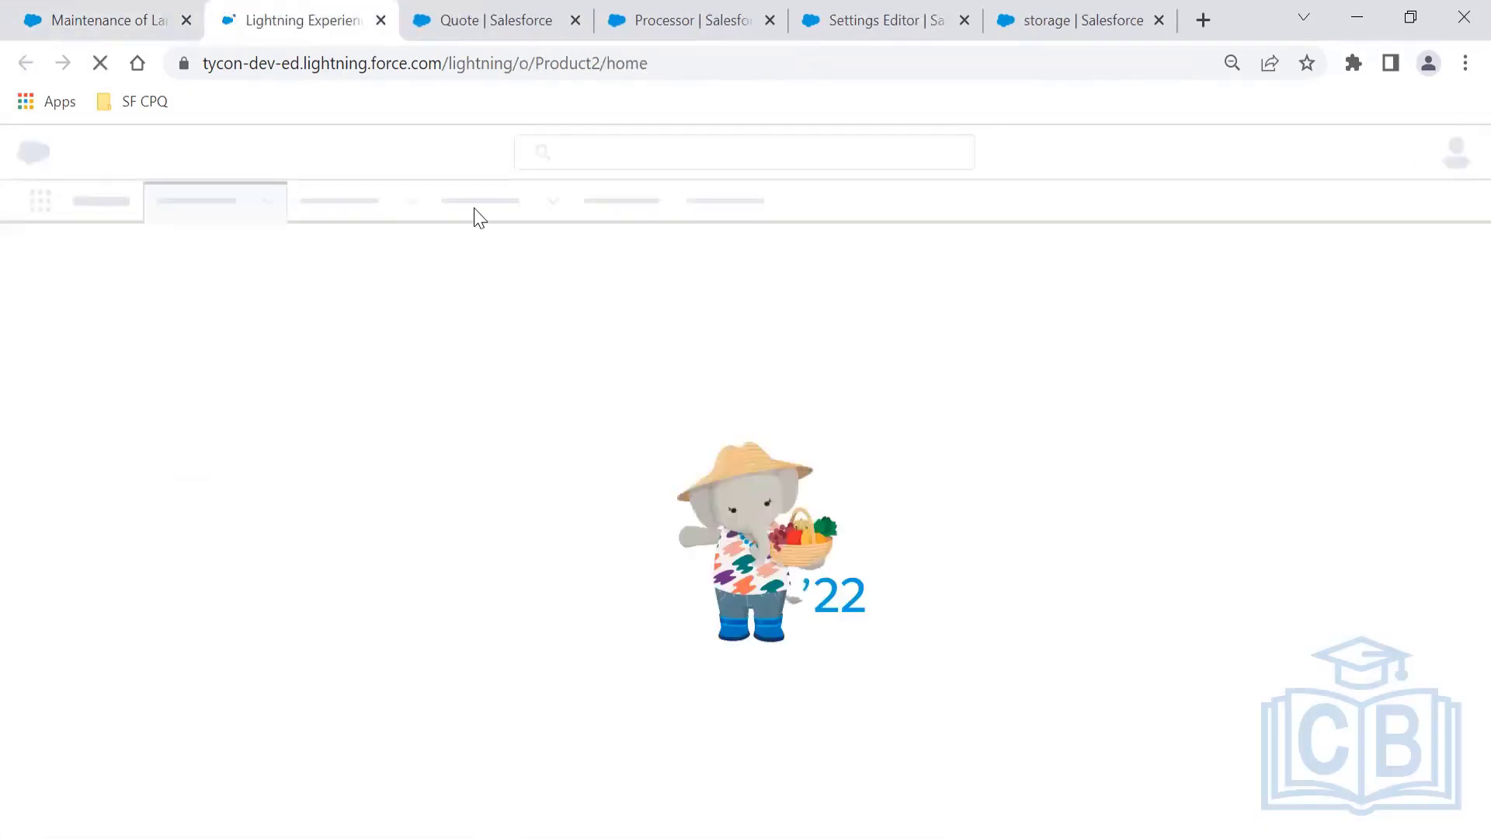
click(599, 163)
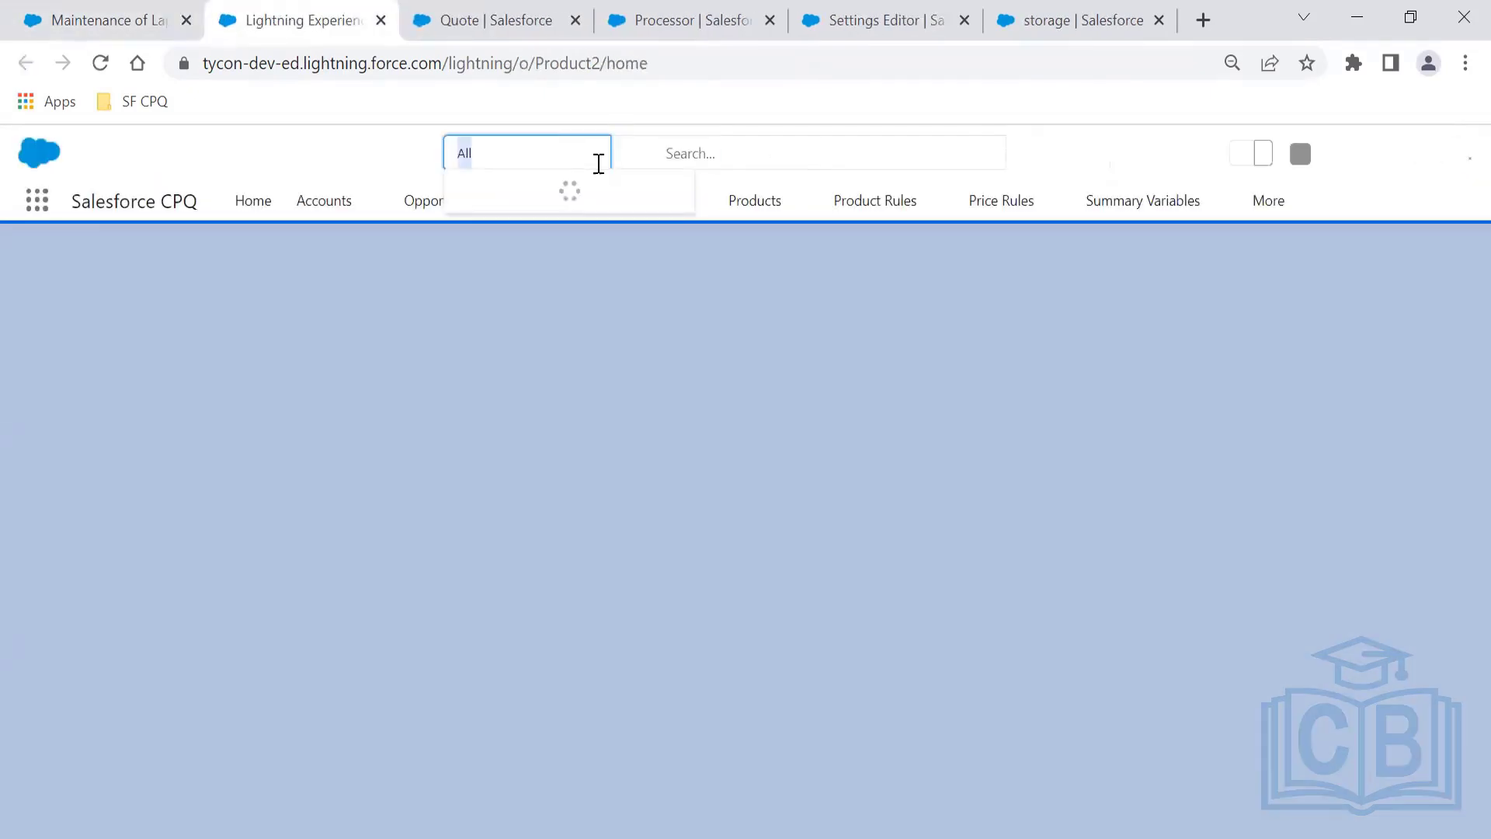
click(599, 163)
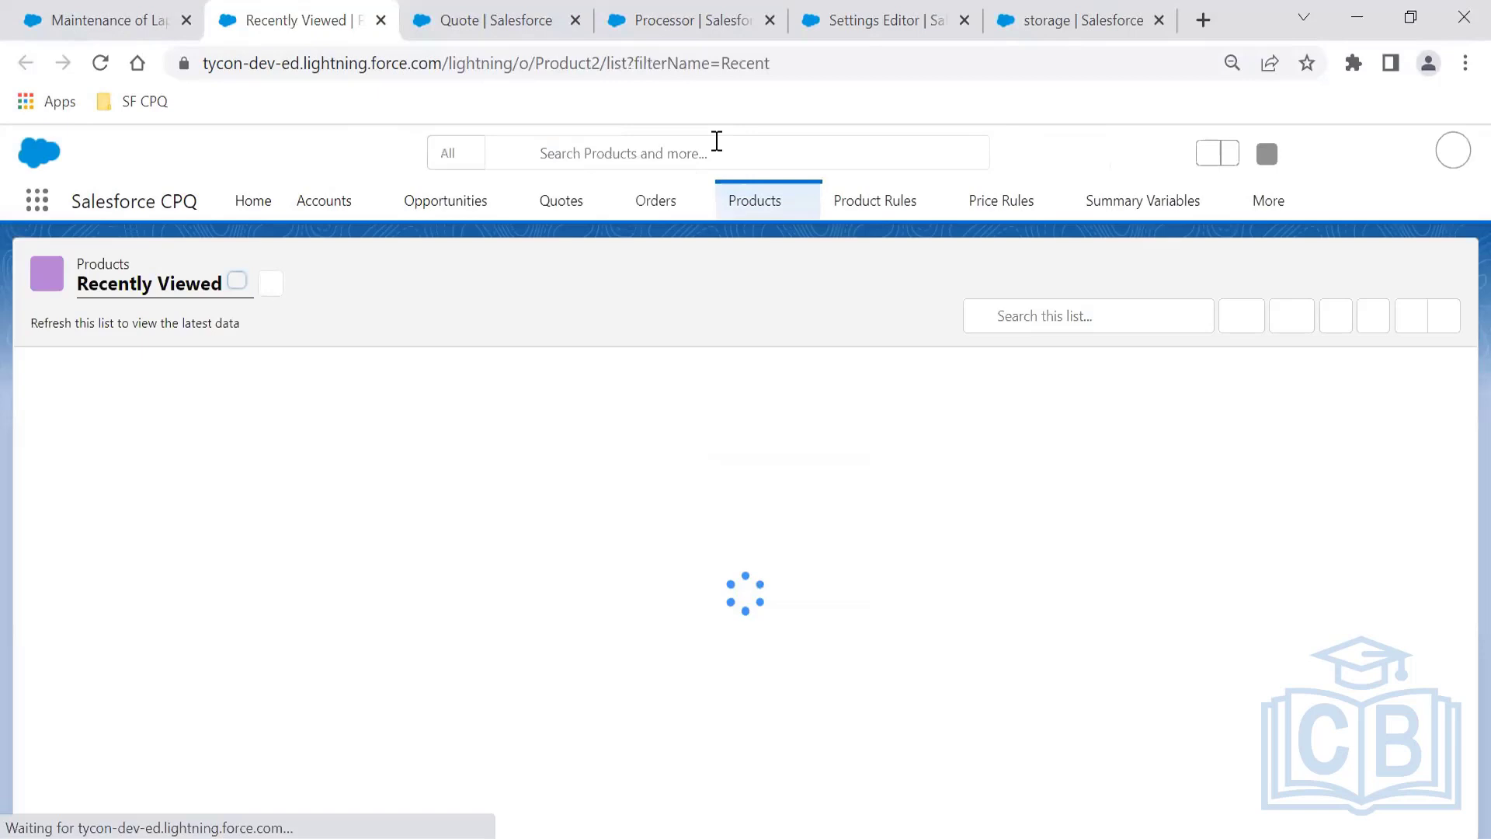
- Search for "percent of total" and review the Salesforce CPQ Pricing fields of the Percent of total product
click(716, 141)
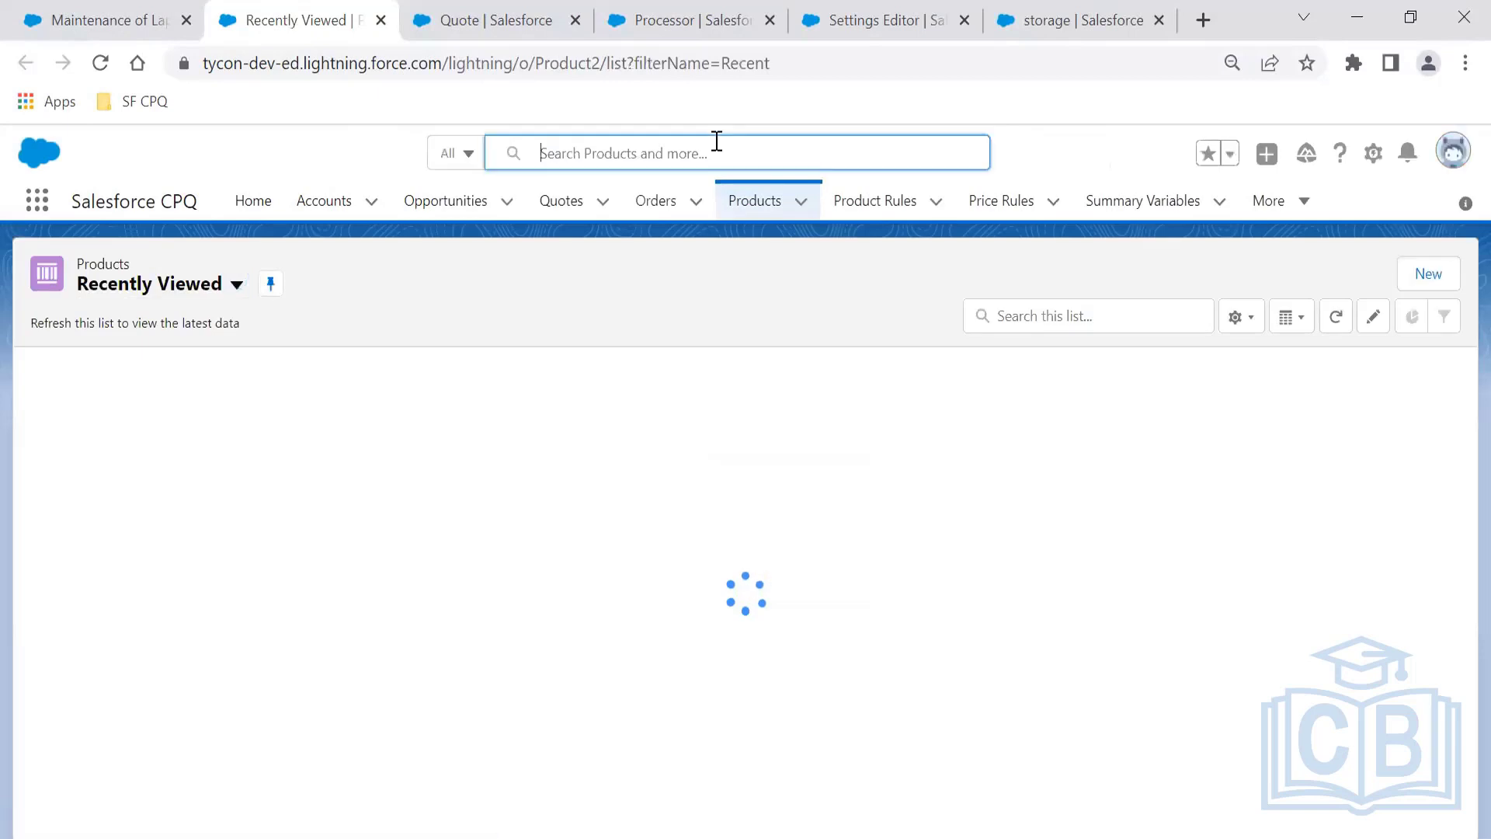
text(p)
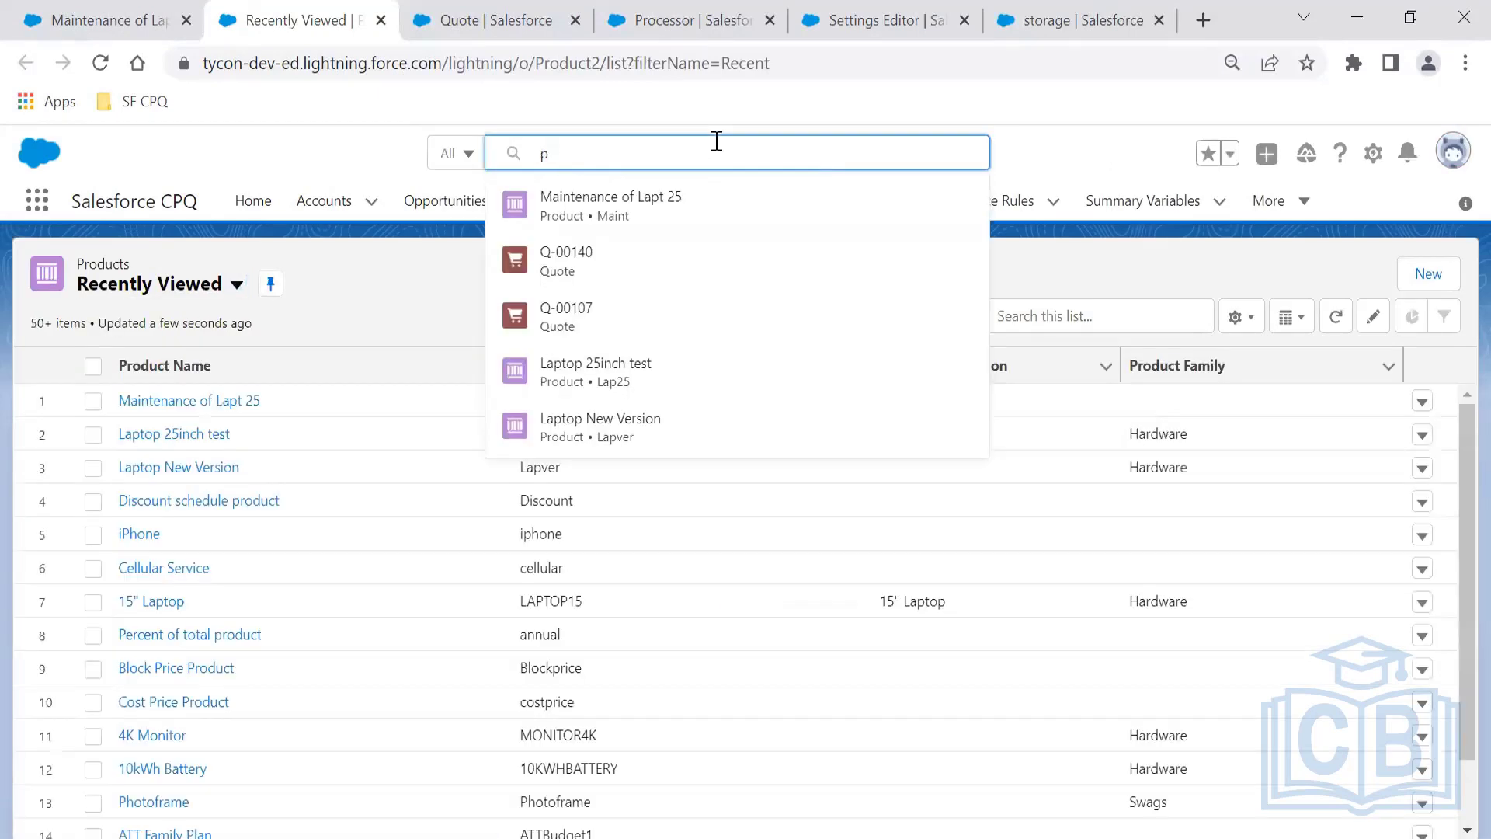
text(ercent of t)
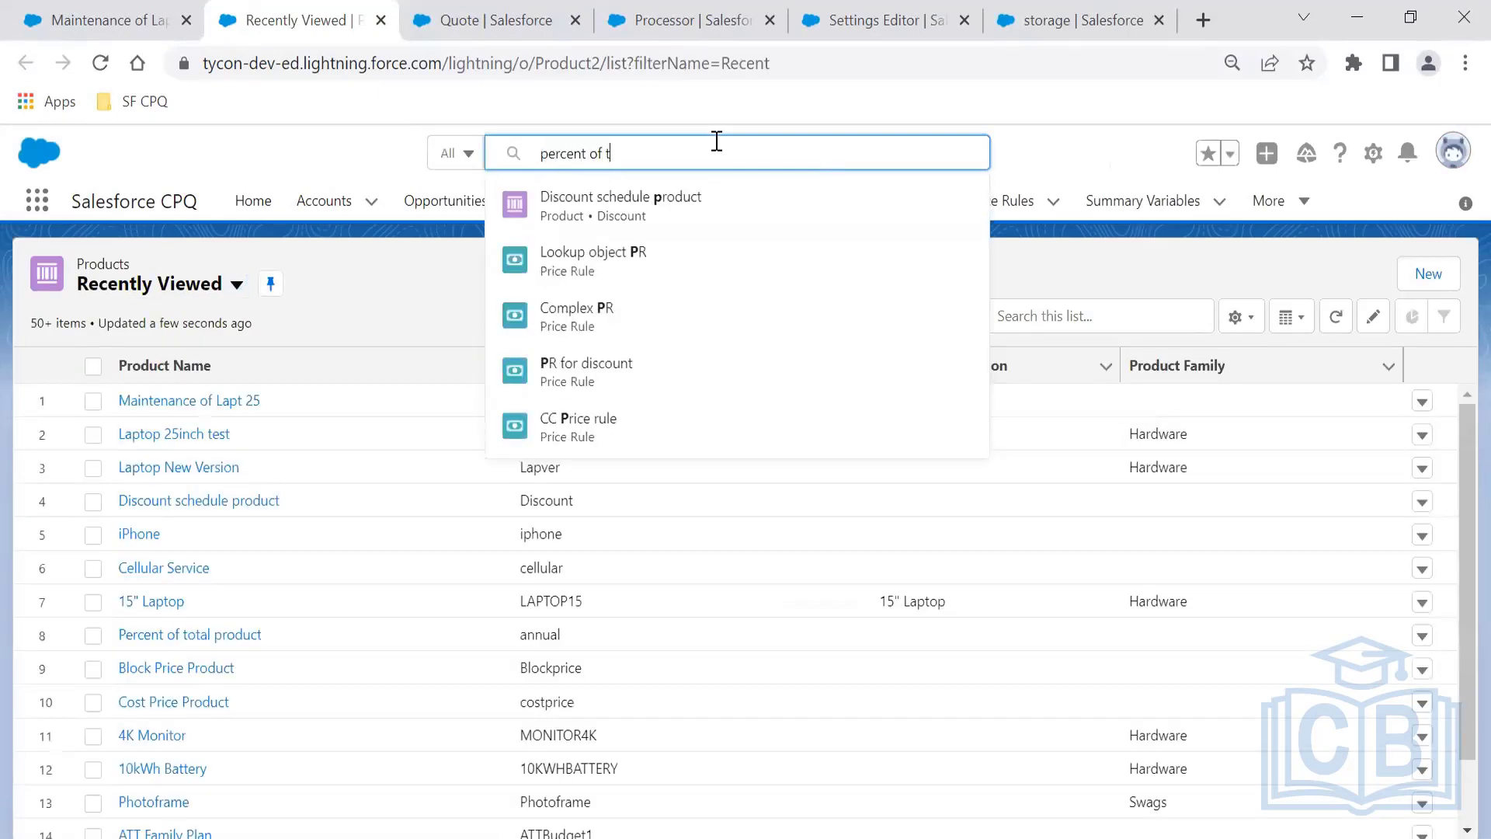
text(ota;)
key(BackSpace)
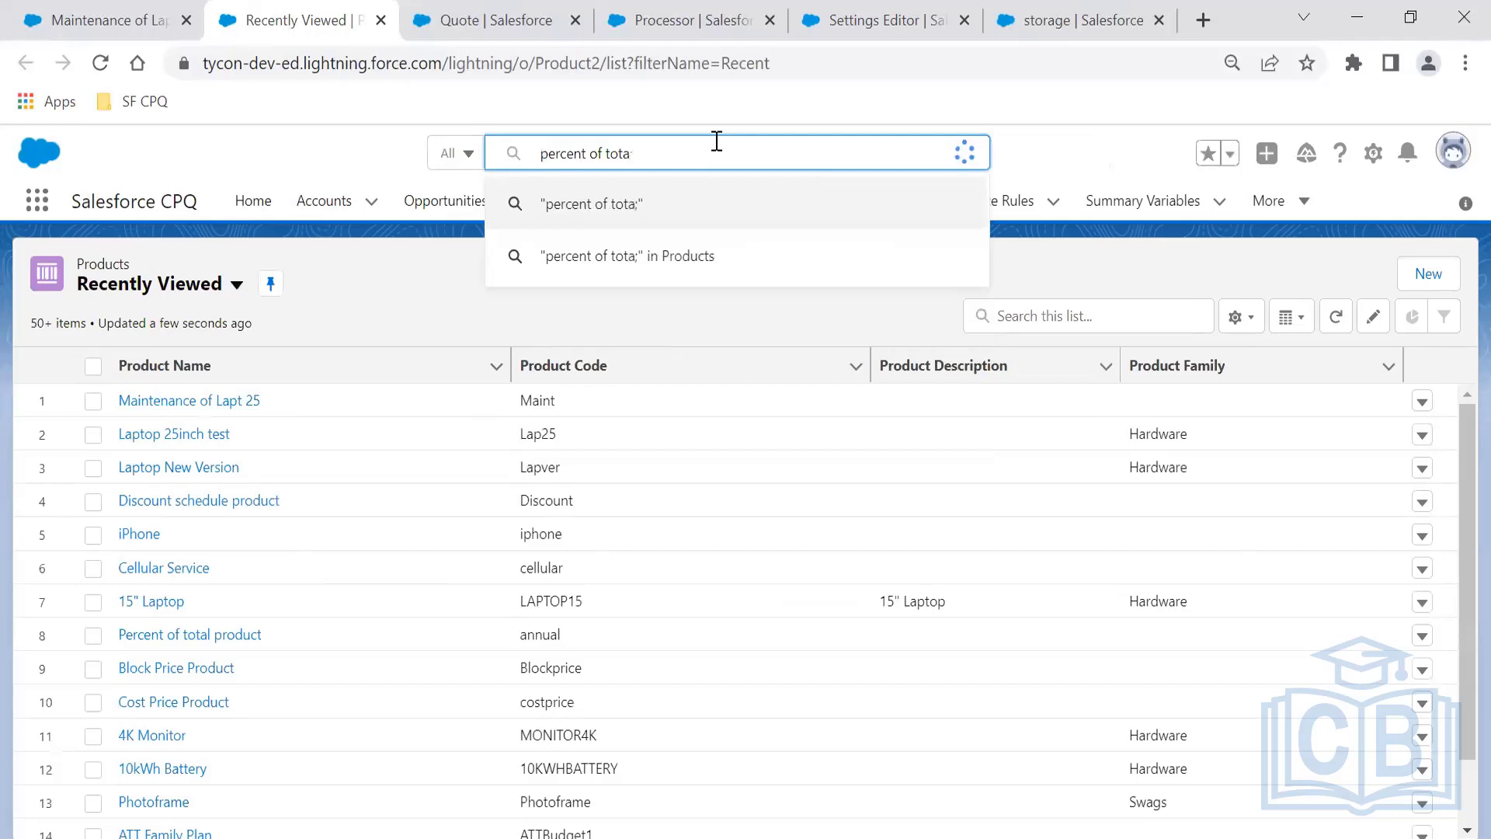
key(Return)
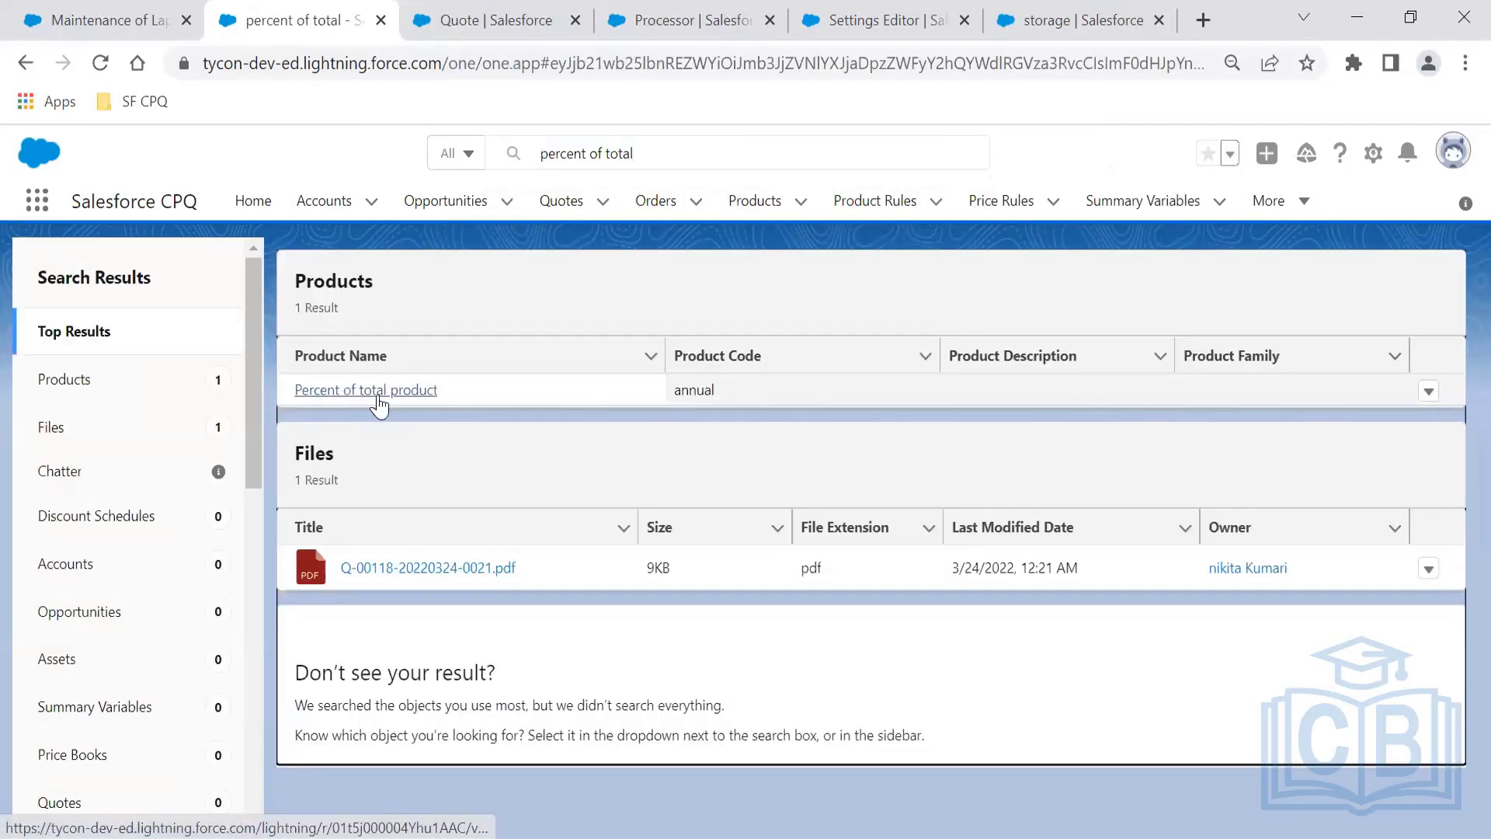
click(380, 395)
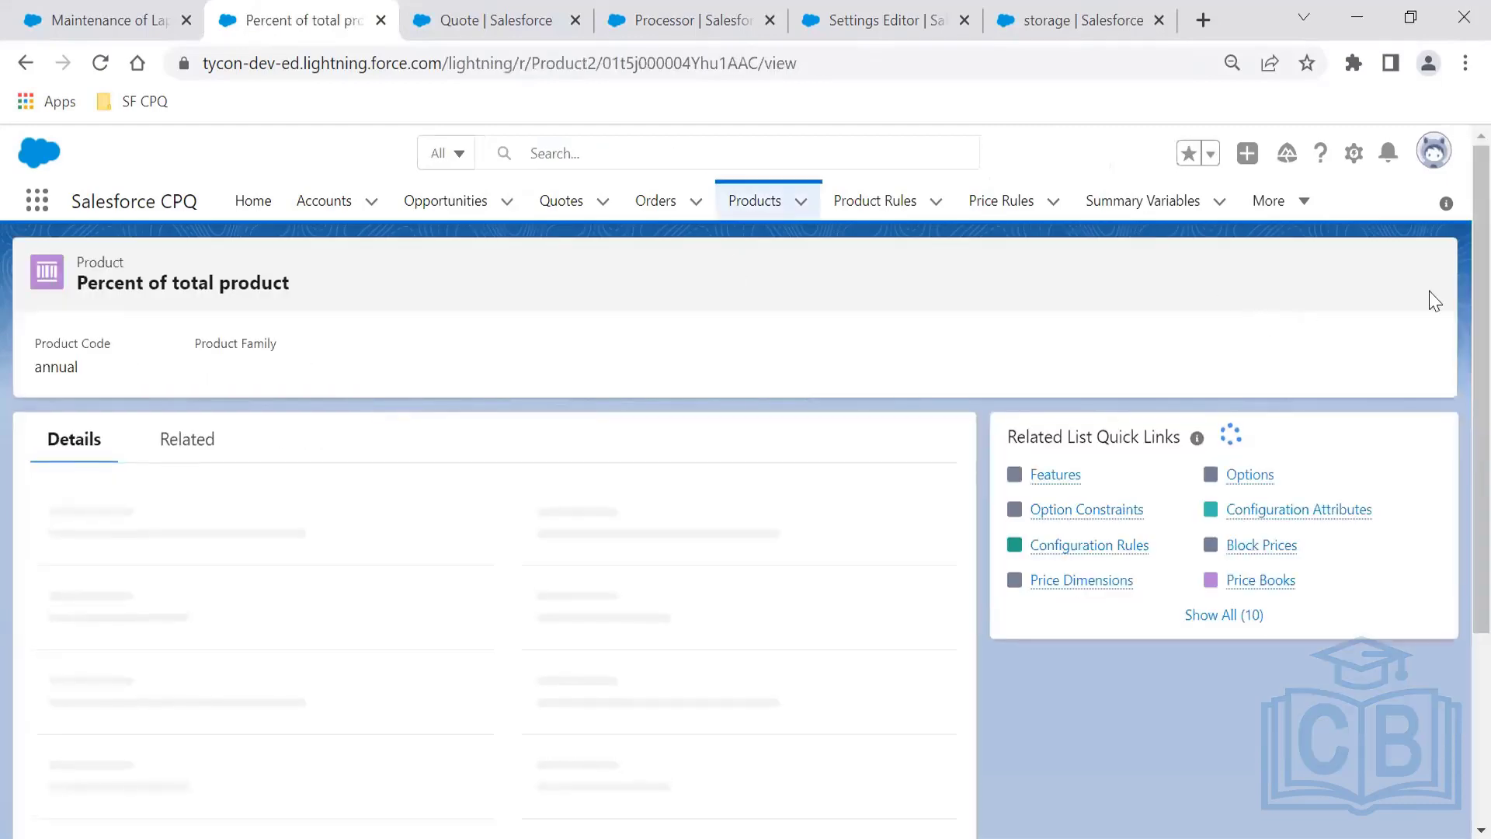
scroll(1455, 256, down, 1)
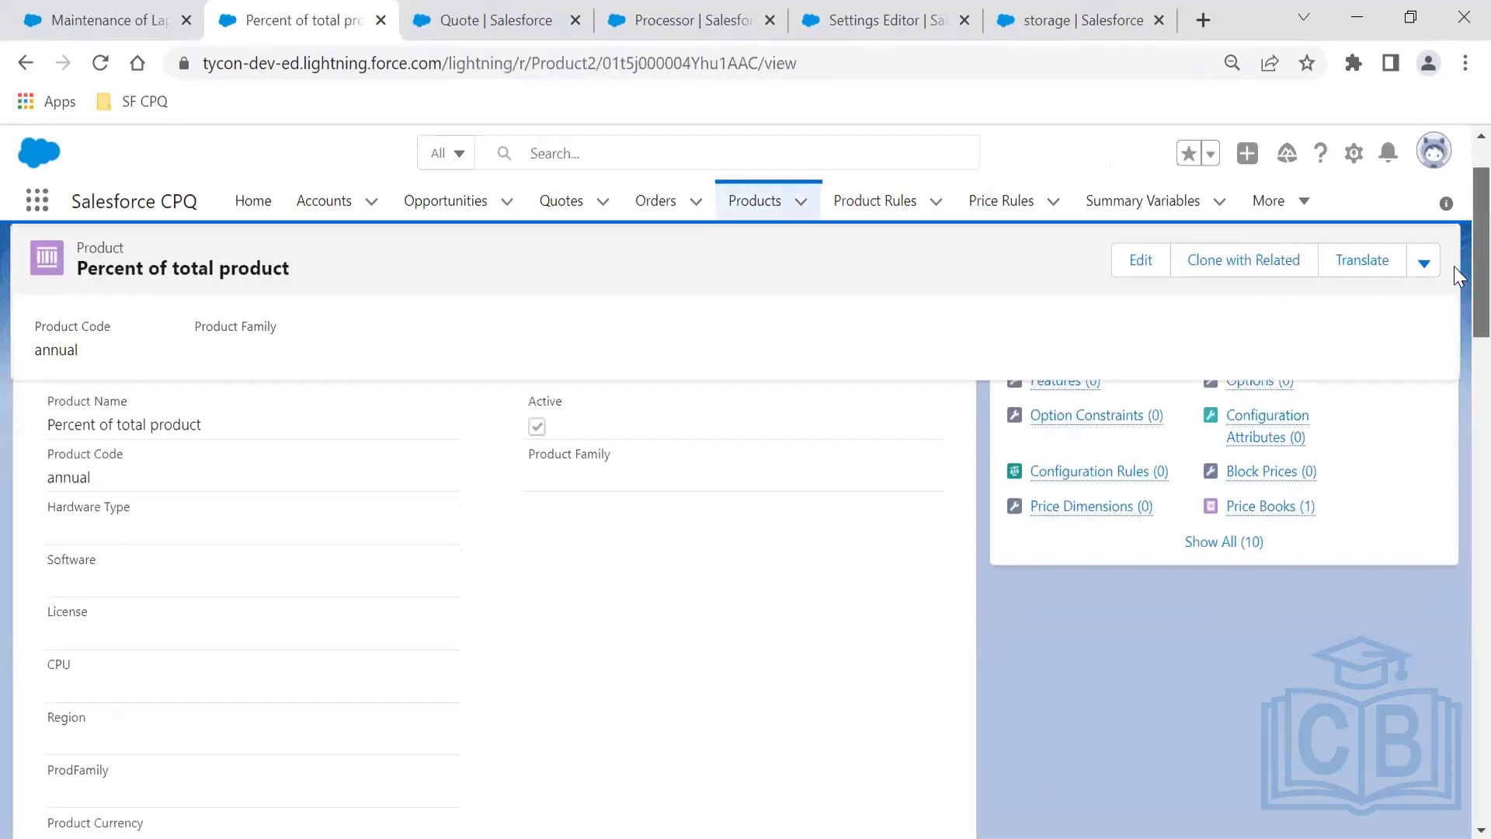
scroll(1458, 311, down, 10)
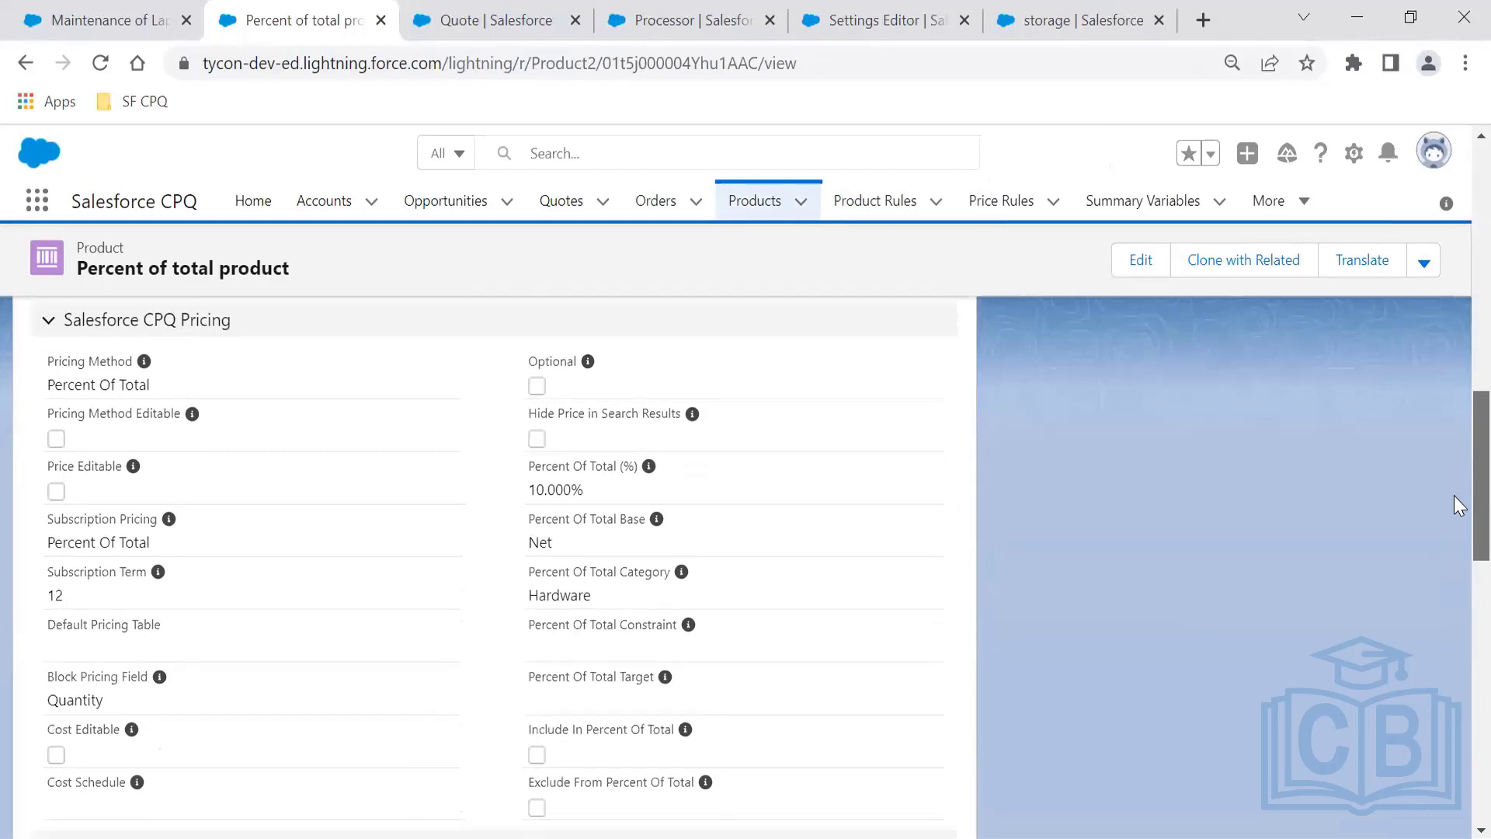
scroll(1459, 505, down, 1)
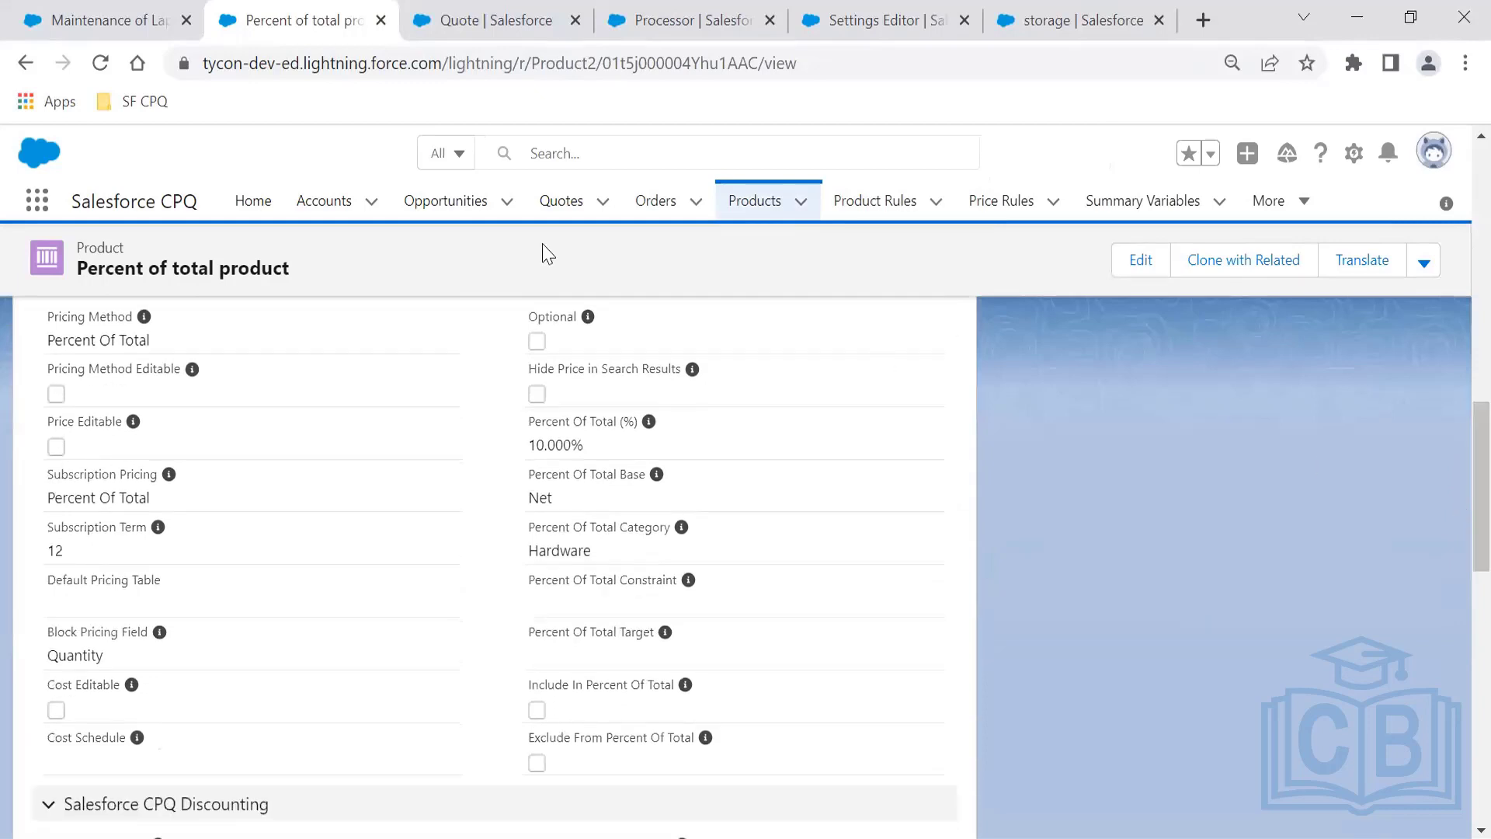
click(499, 9)
click(320, 16)
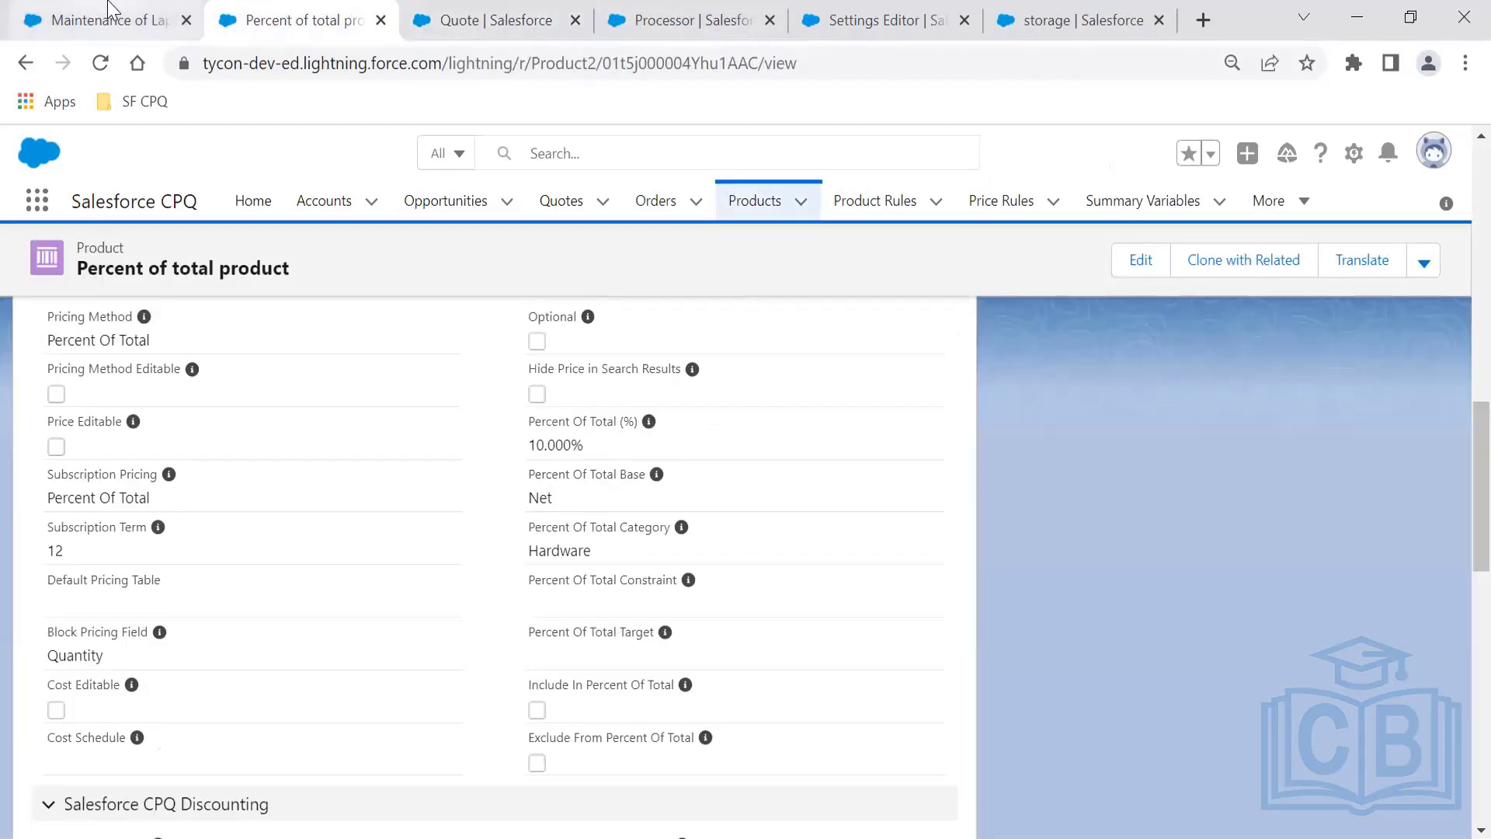
- Open a fresh Products list in a new browser tab and close the Percent of total product's tab
click(165, 17)
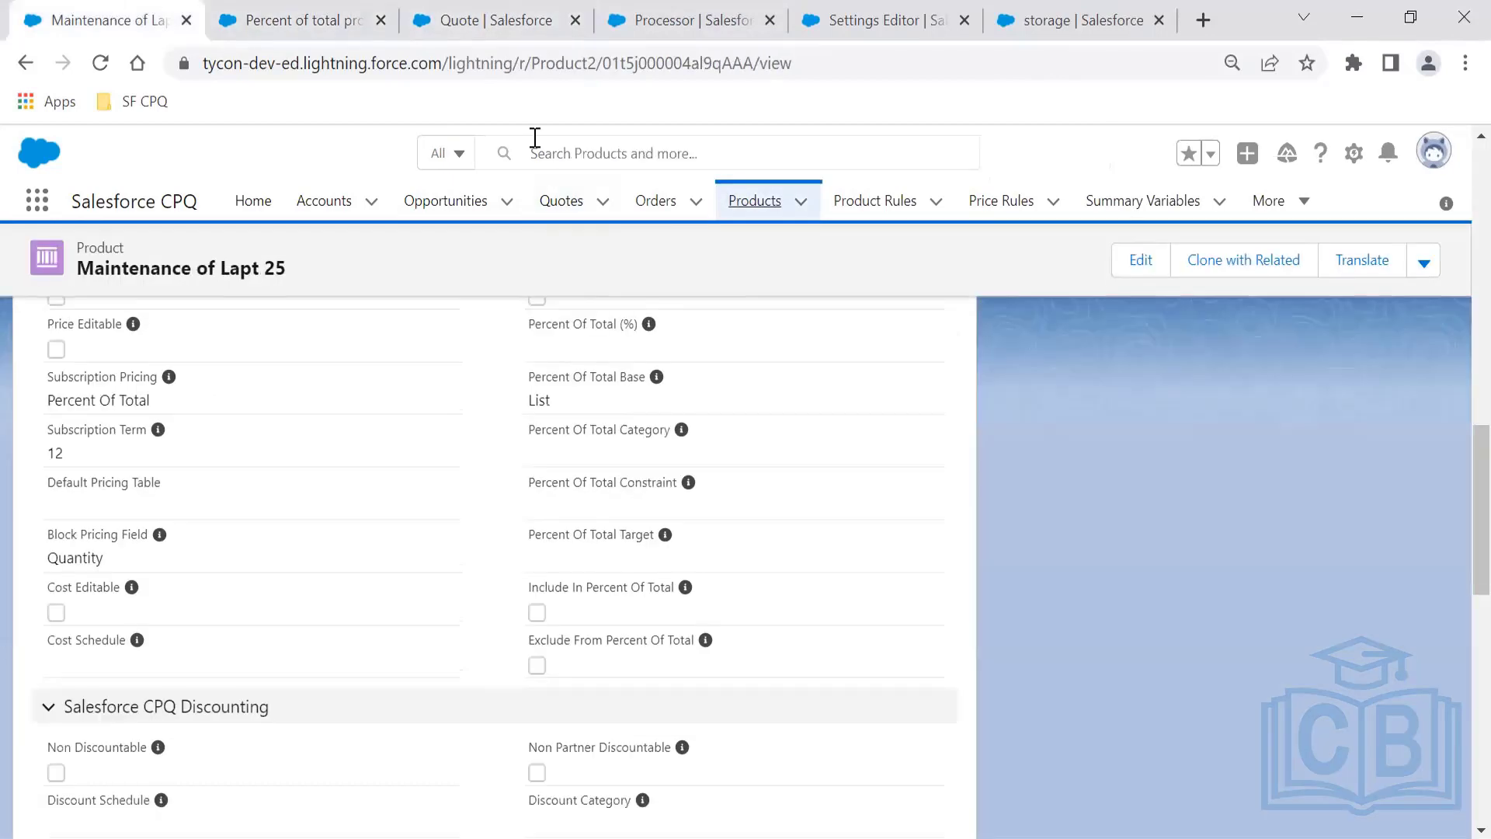
right_click(742, 205)
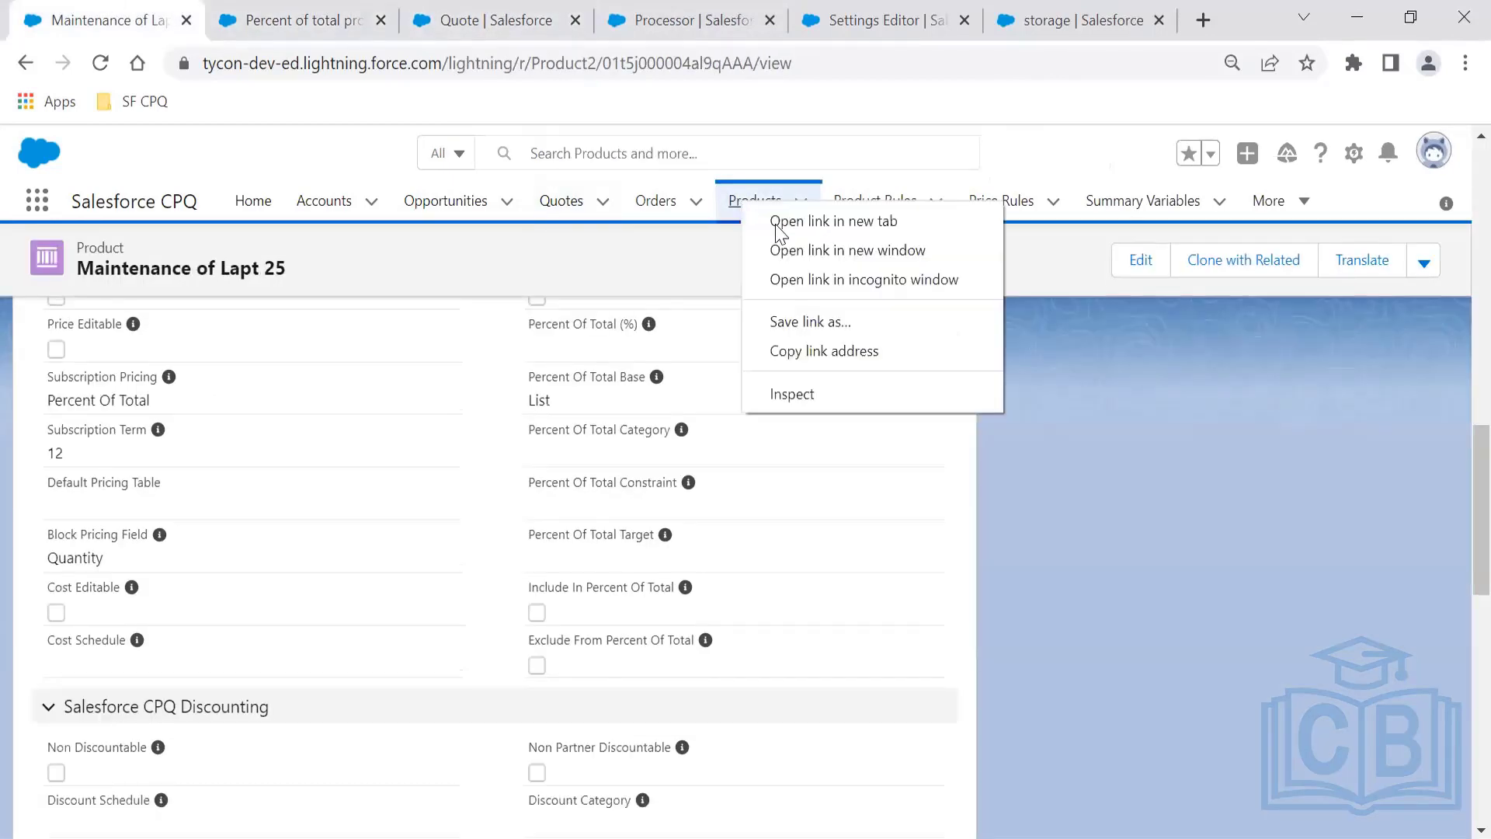
click(777, 222)
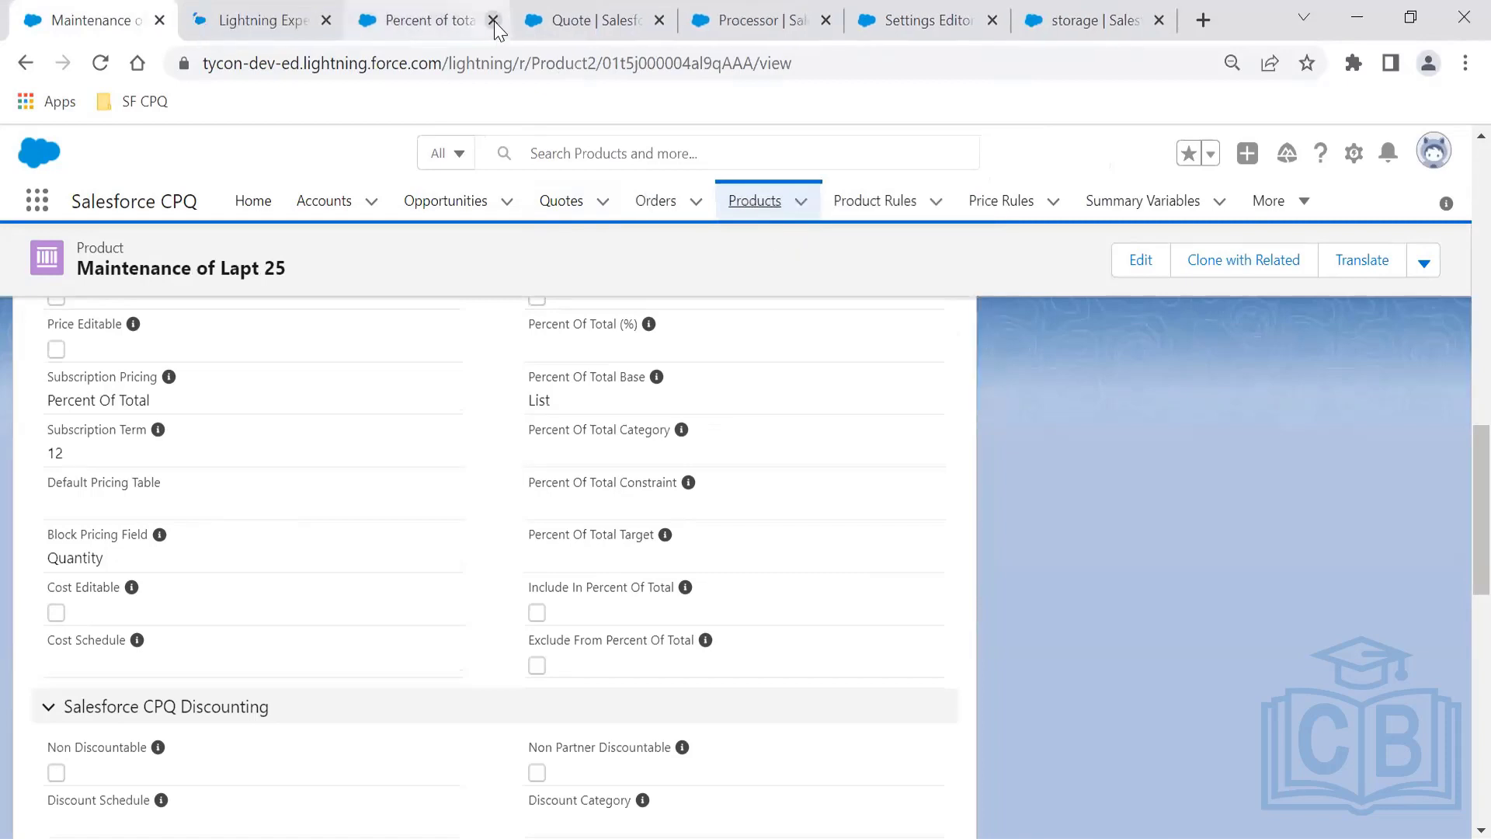
click(495, 22)
click(256, 8)
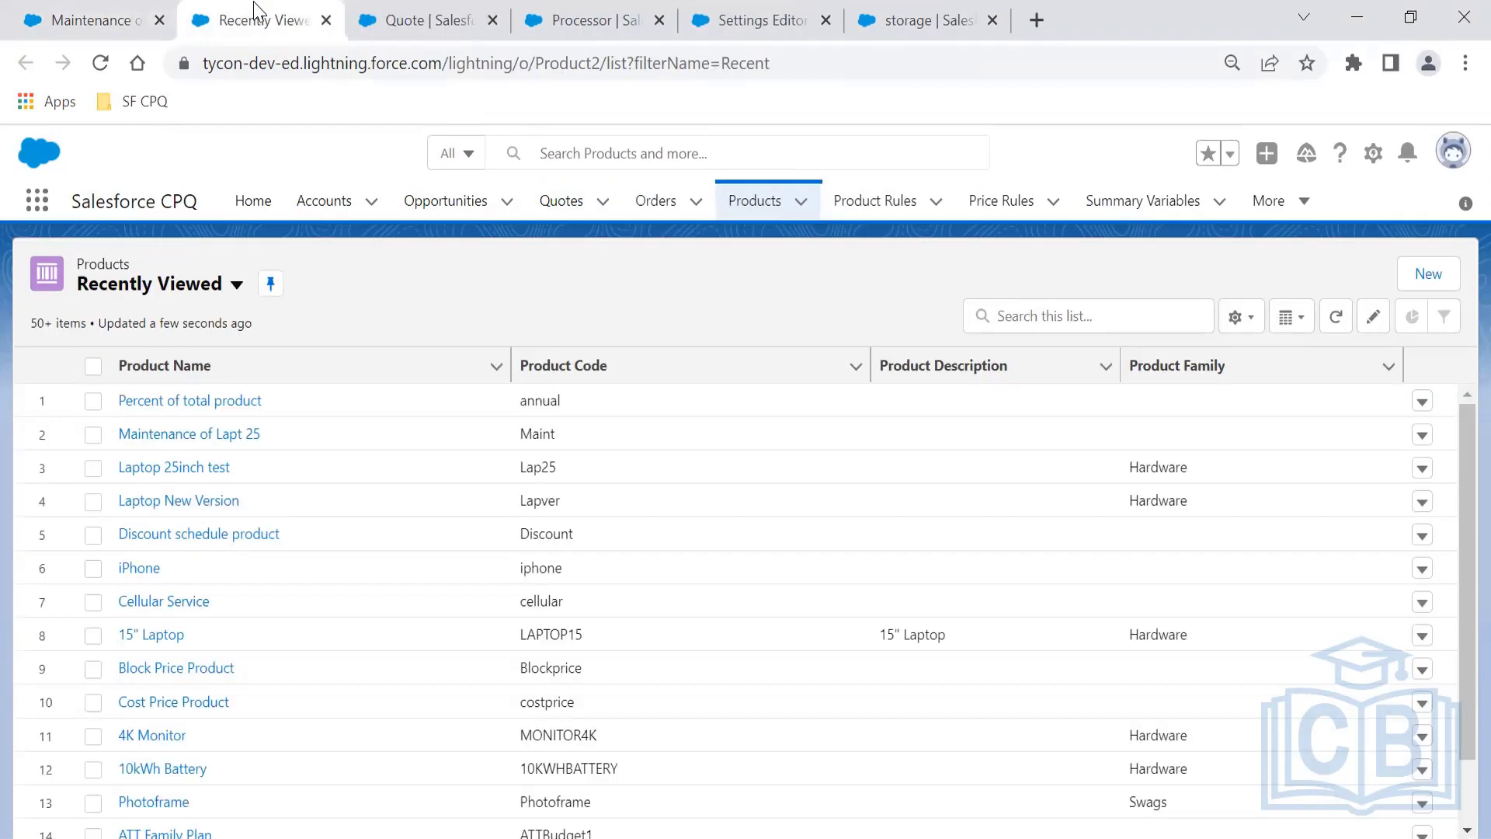
- Search for "laptop" and open the Laptop 25inch test product record
click(562, 150)
text(a)
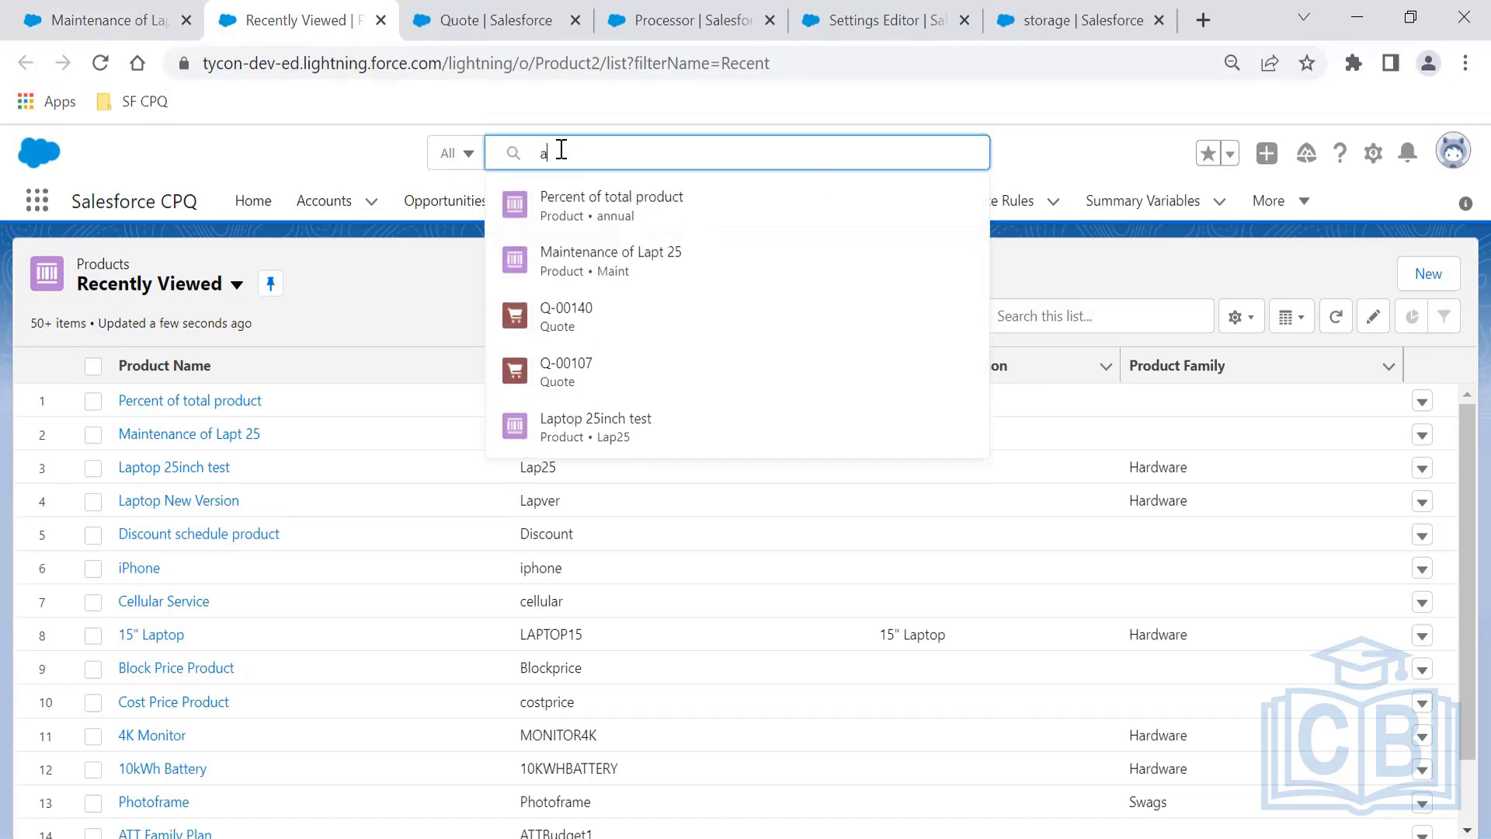
key(BackSpace)
text(lap)
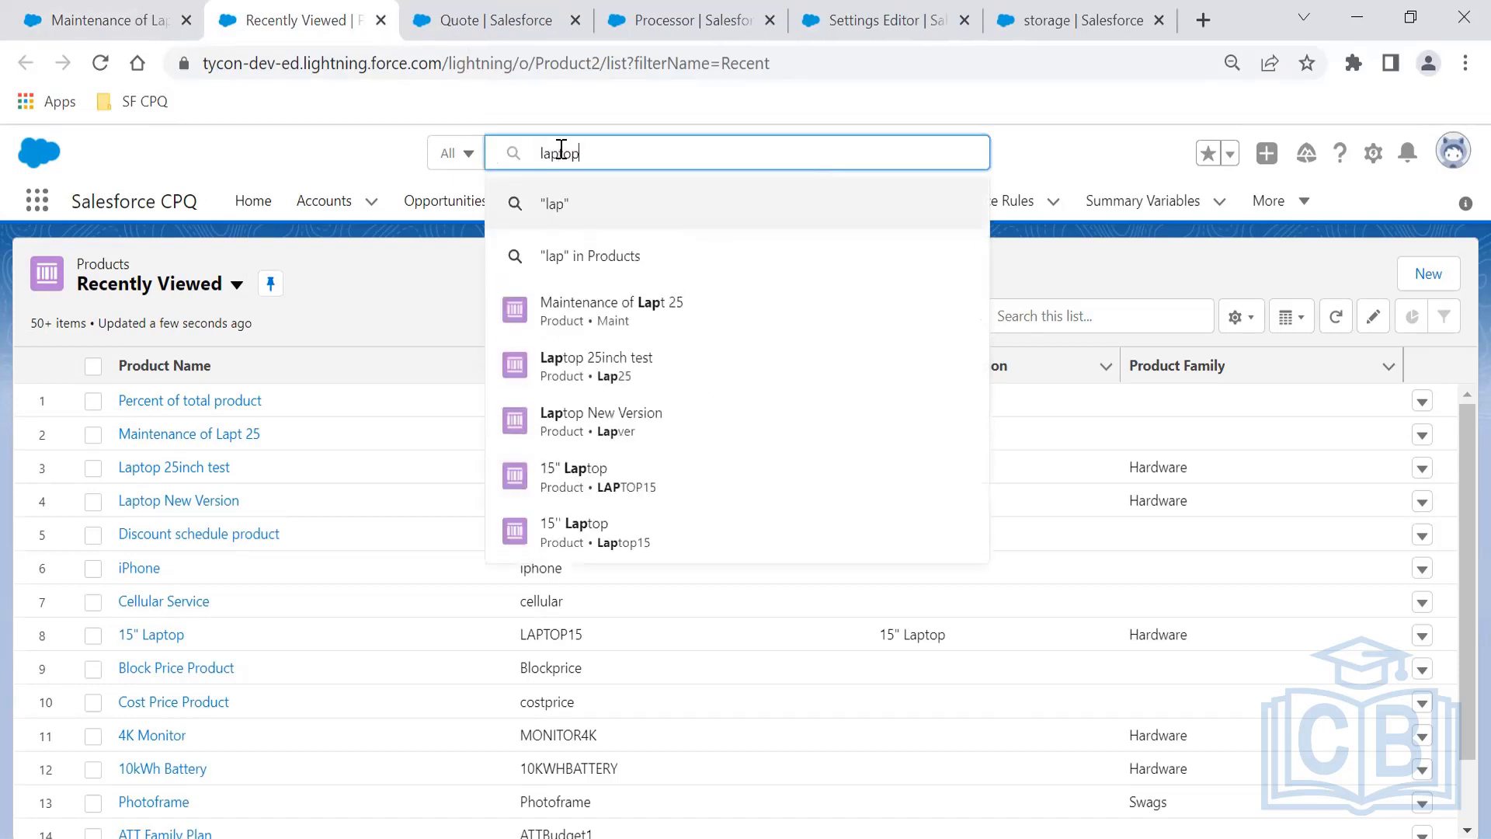
text(top)
click(644, 302)
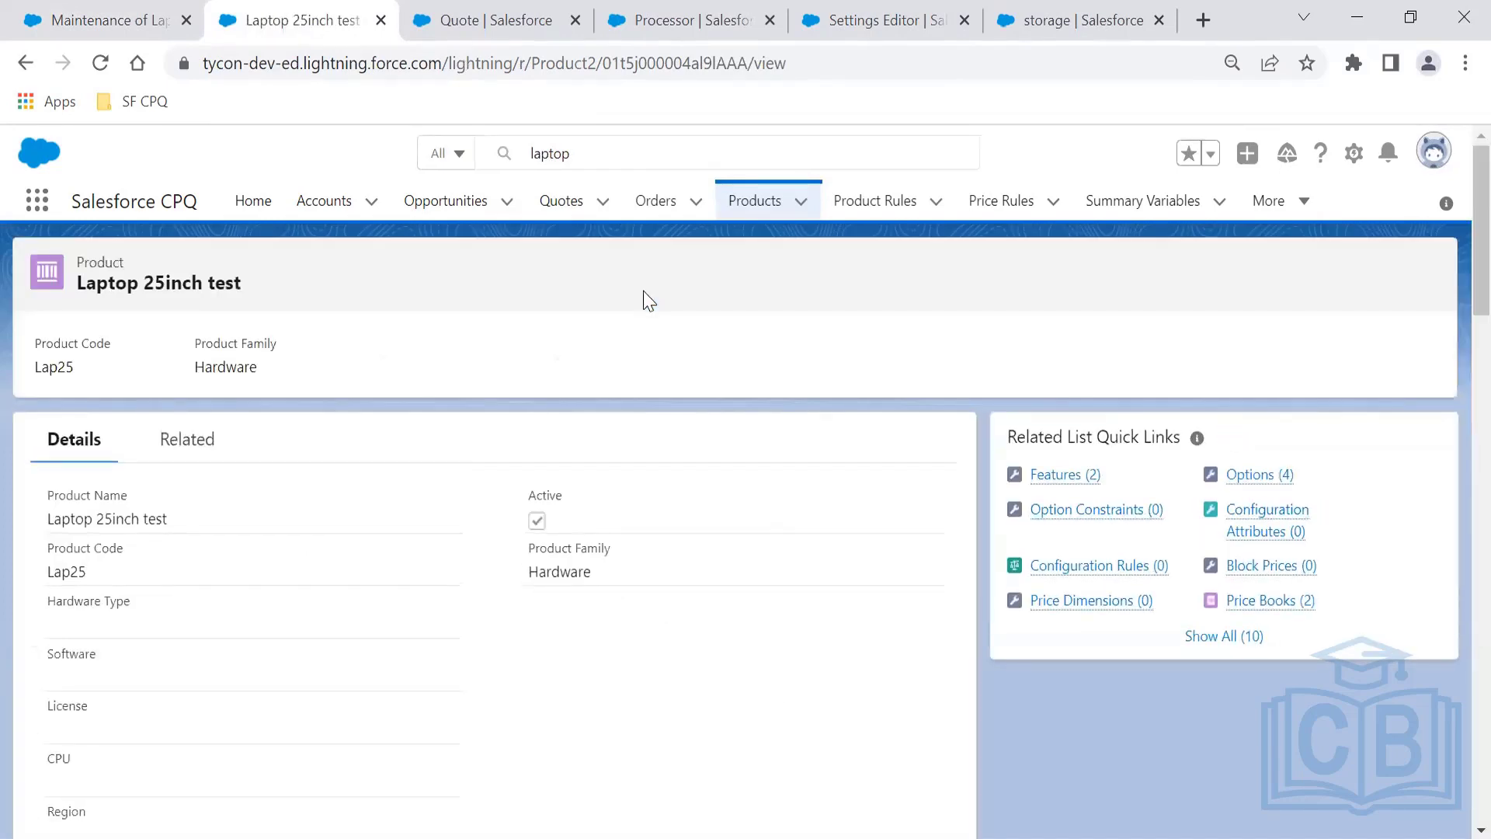
- Set the Percent Of Total Category of the Laptop 25inch test product to Hardware and save the record
drag(1458, 248, 1454, 544)
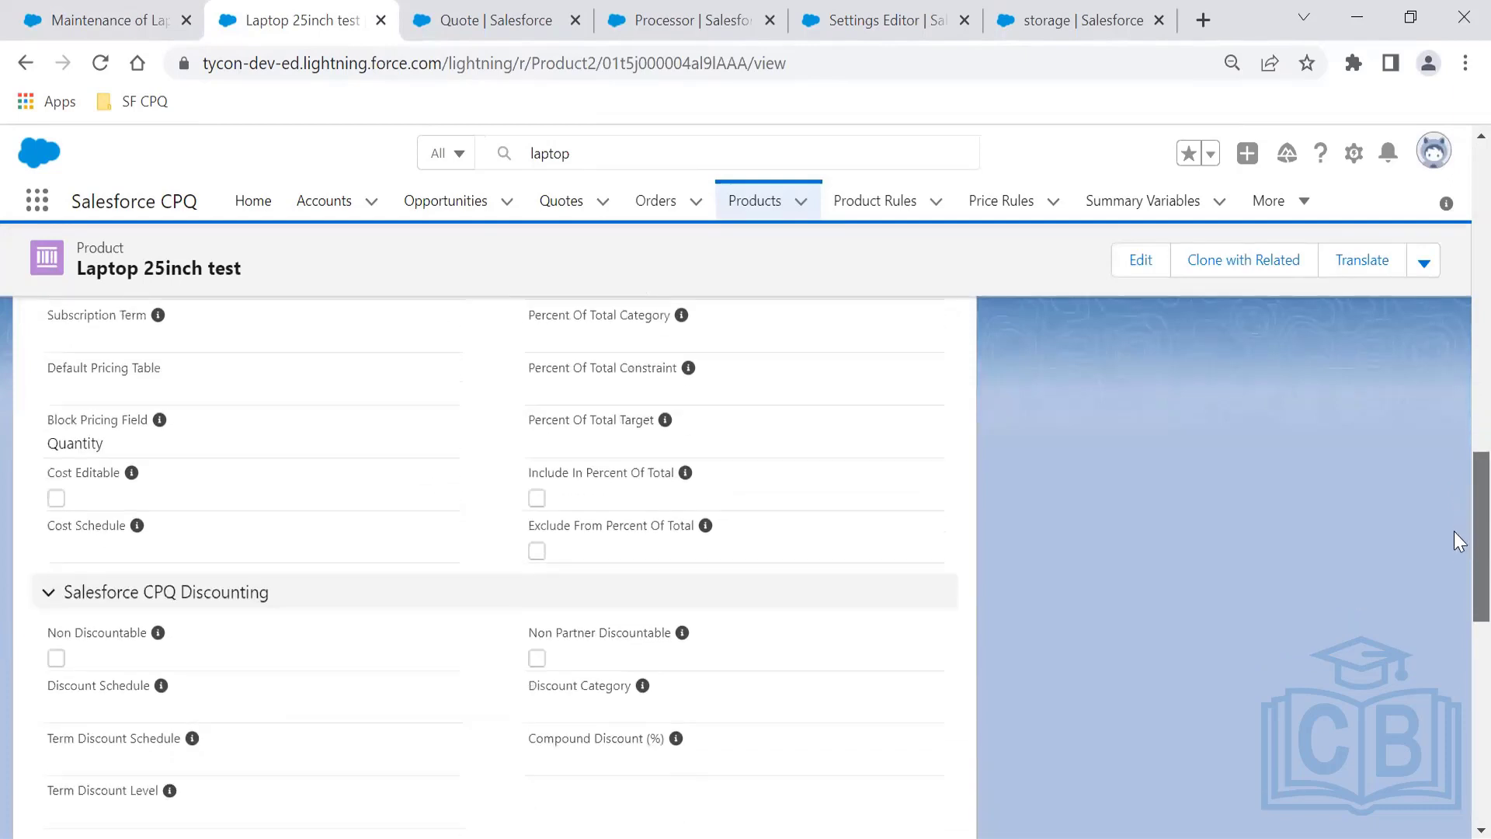
scroll(1454, 544, up, 1)
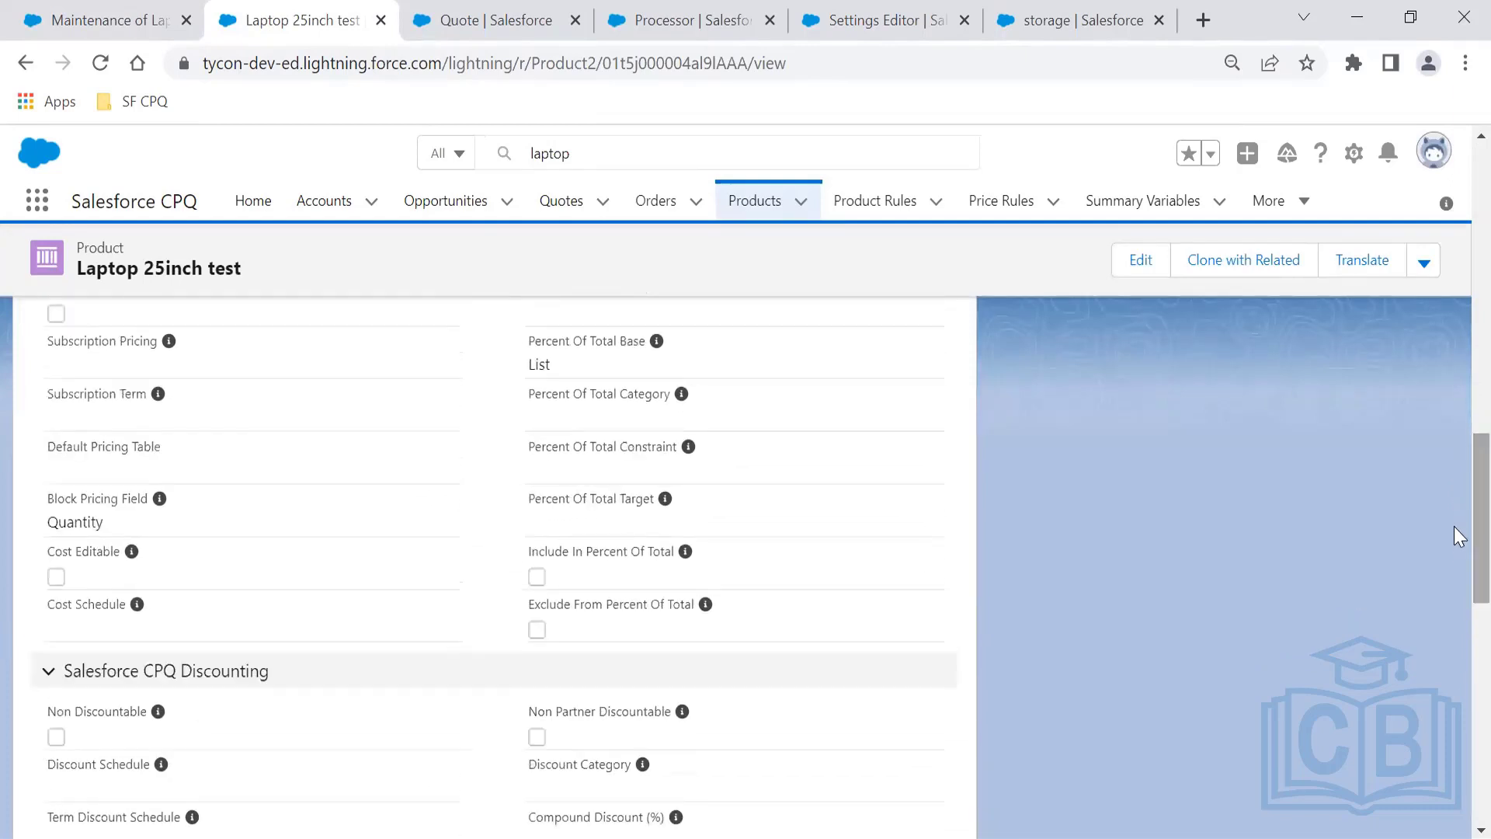
click(1154, 275)
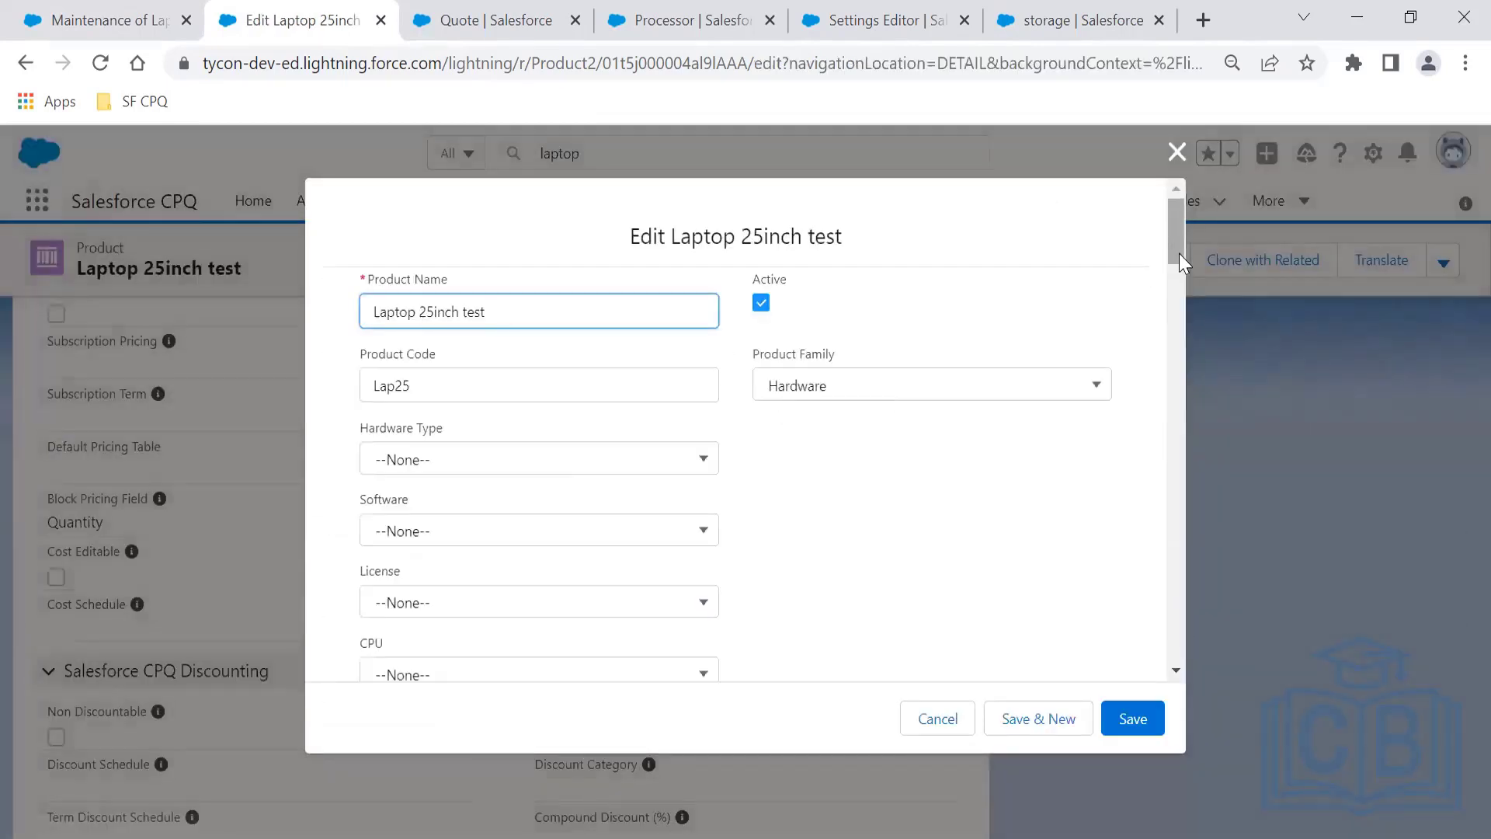
scroll(1178, 358, down, 10)
scroll(1178, 435, down, 5)
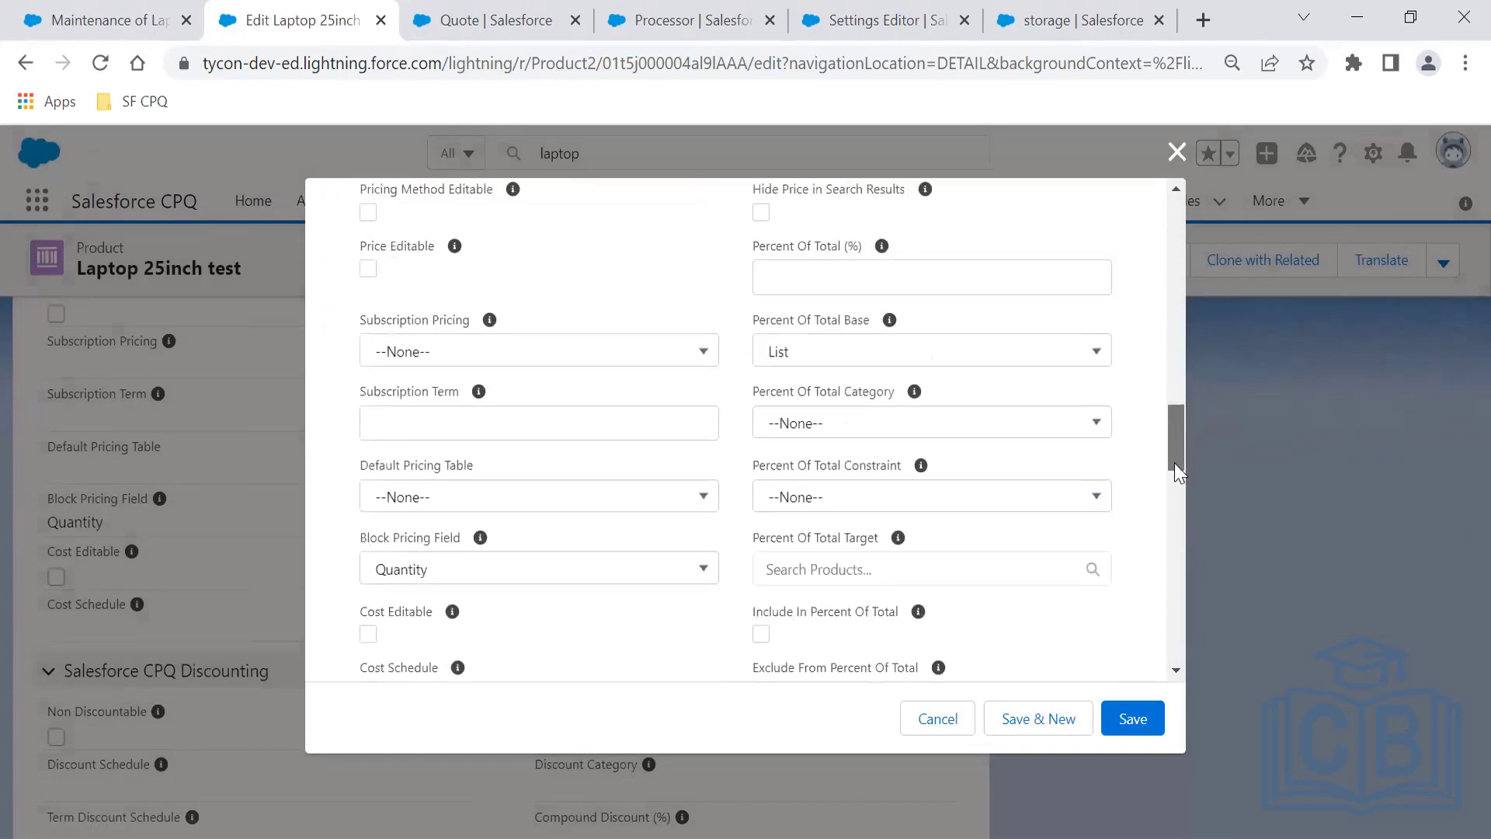
click(876, 419)
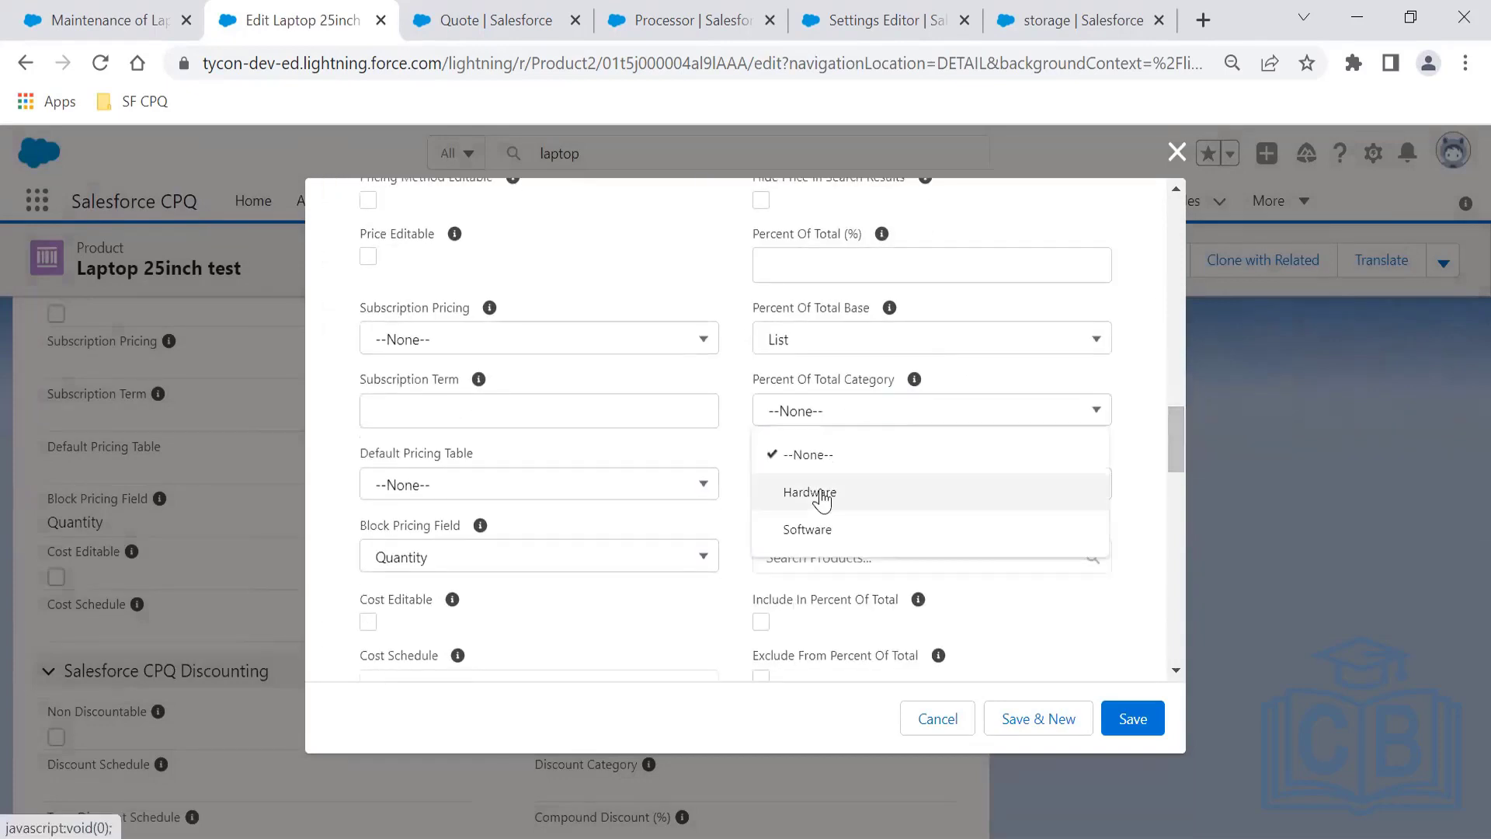
click(823, 501)
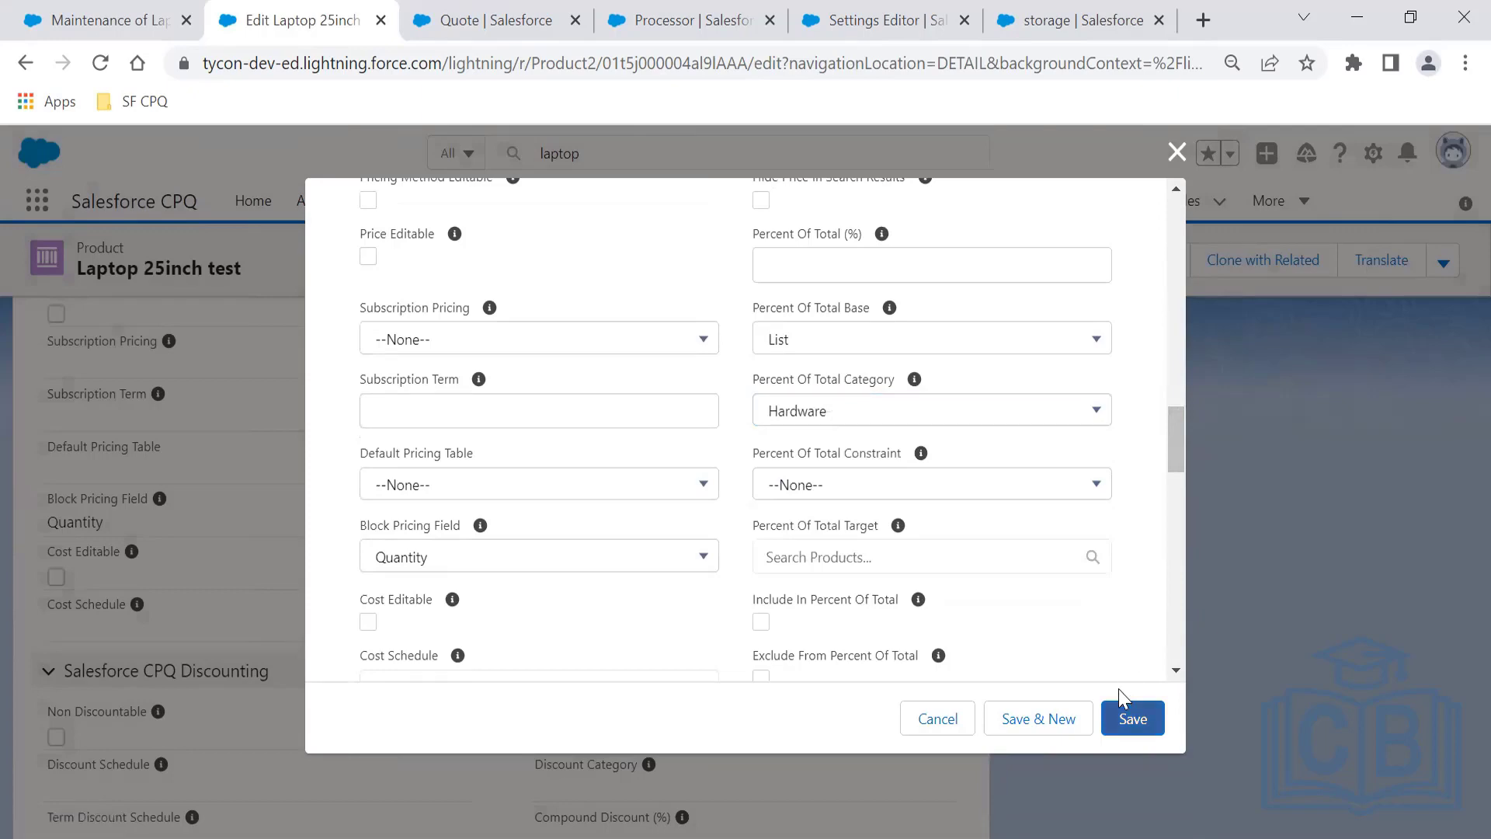
click(1132, 716)
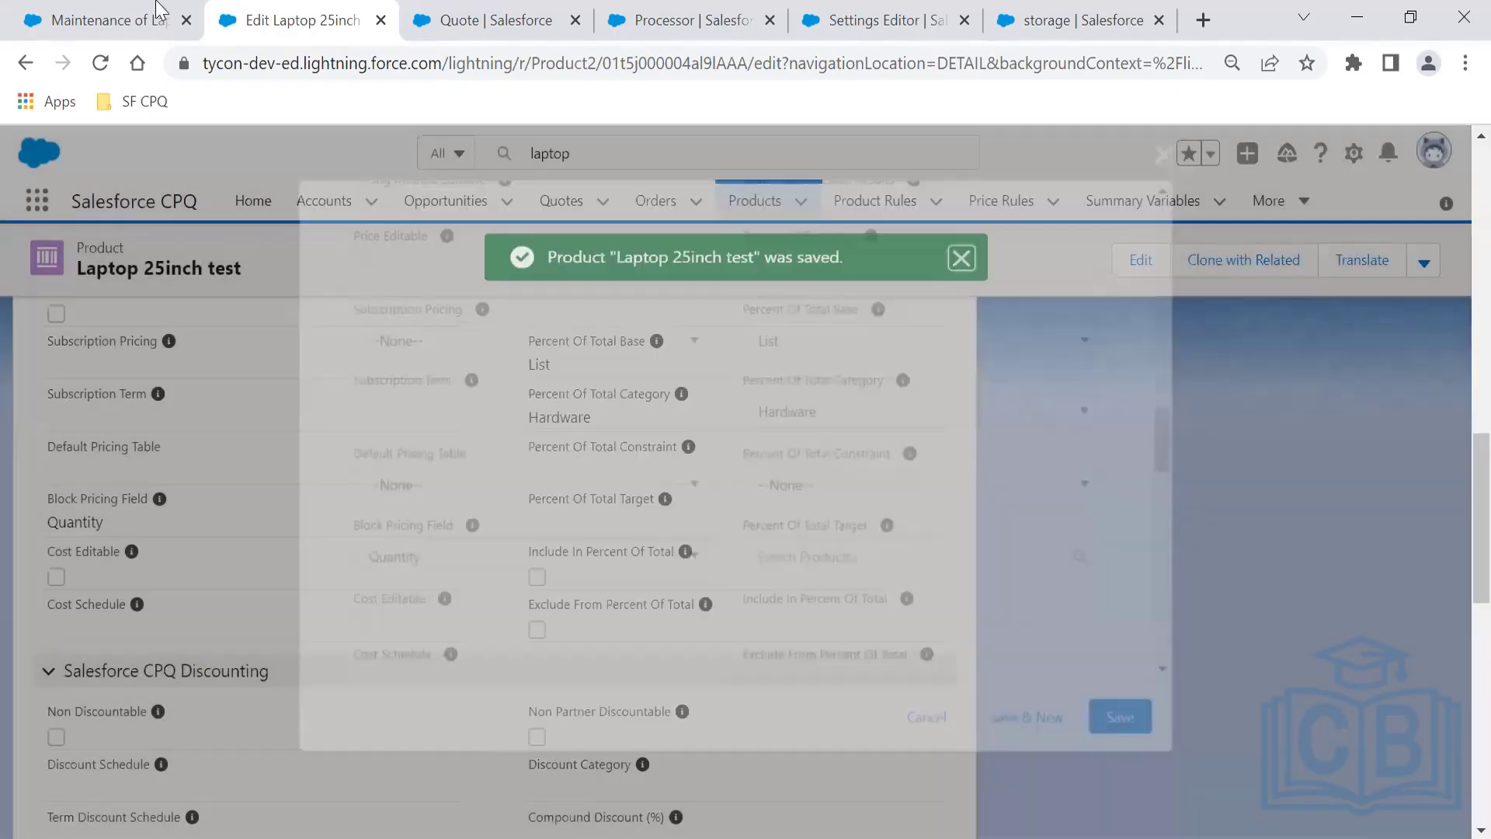
- Set the Maintenance of Lapt 25 product's Percent Of Total Category to Hardware and Percent Of Total (%) to 10, then save
click(159, 11)
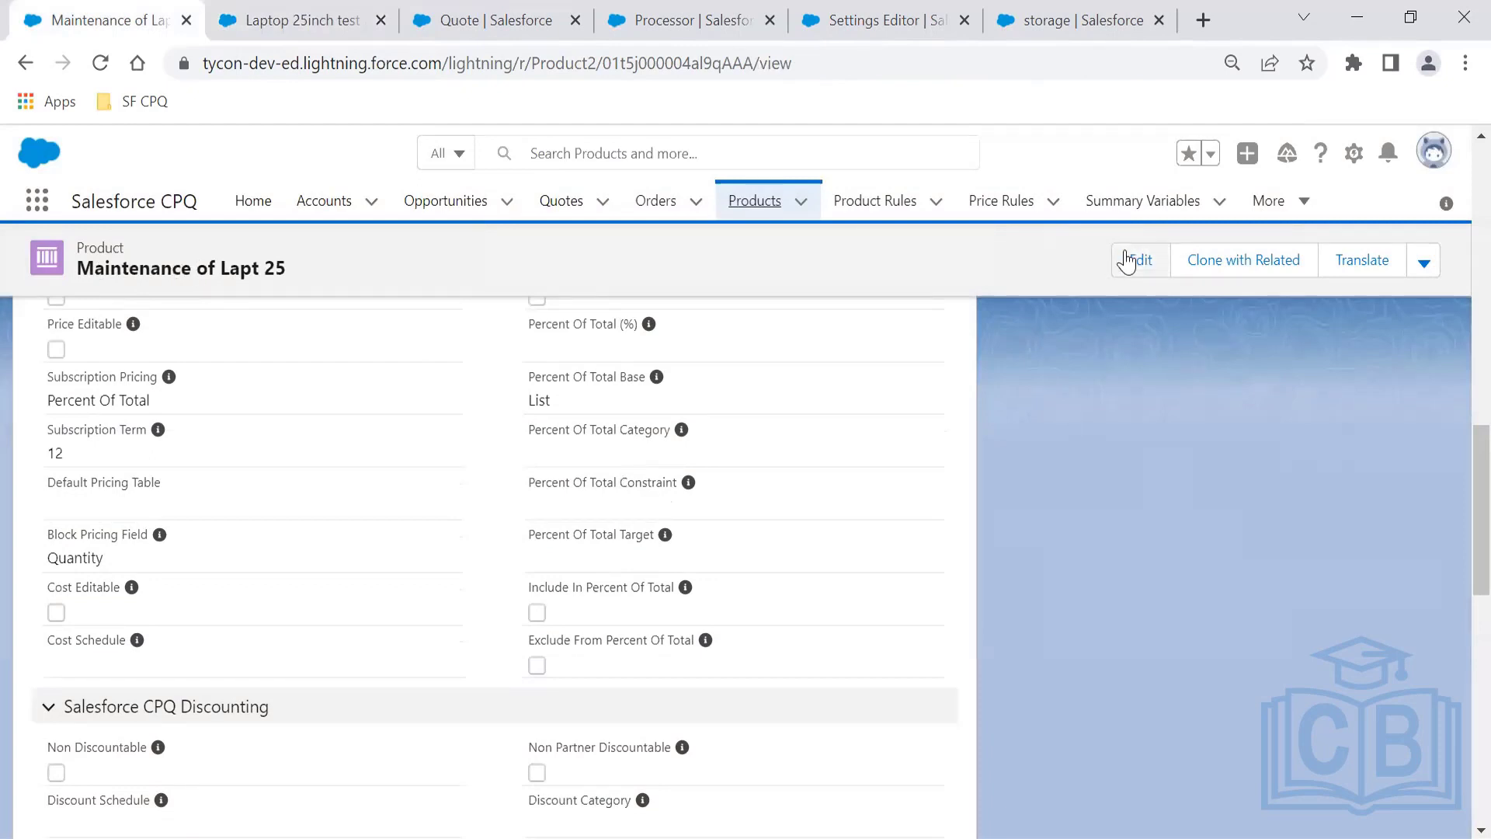
click(1128, 261)
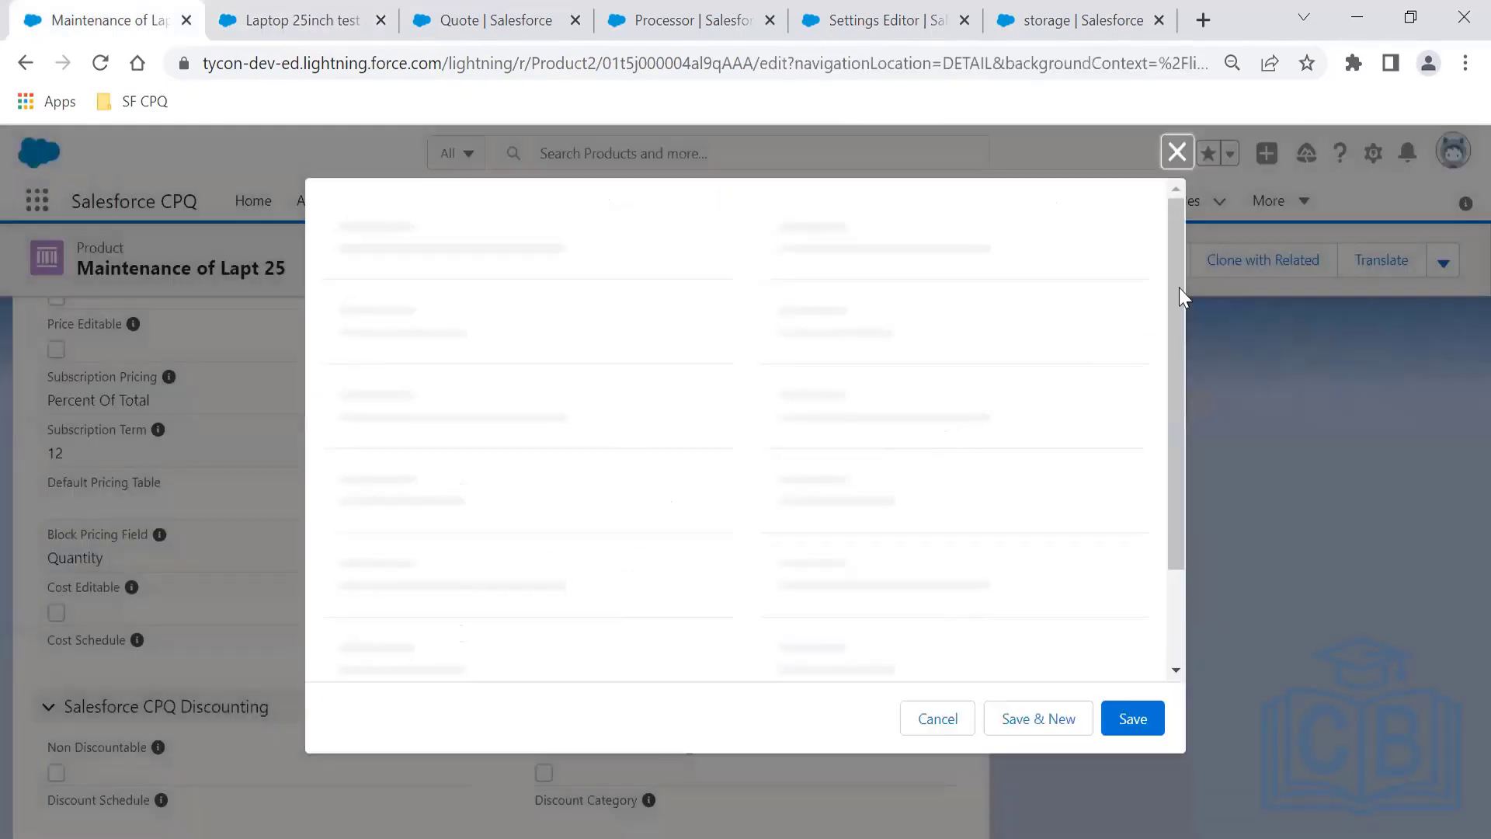
drag(1171, 277, 1171, 412)
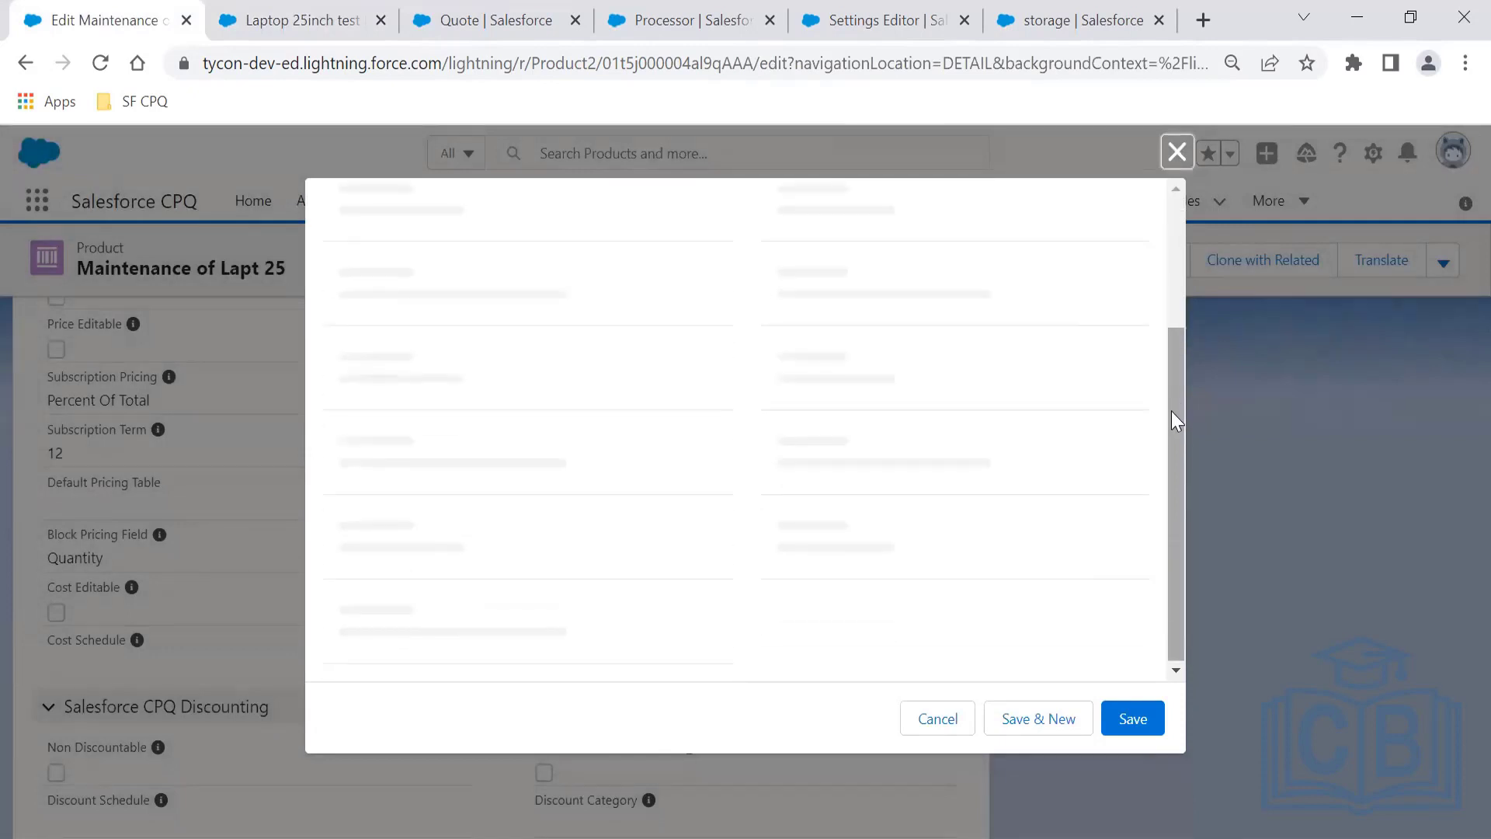
drag(1178, 247, 1173, 449)
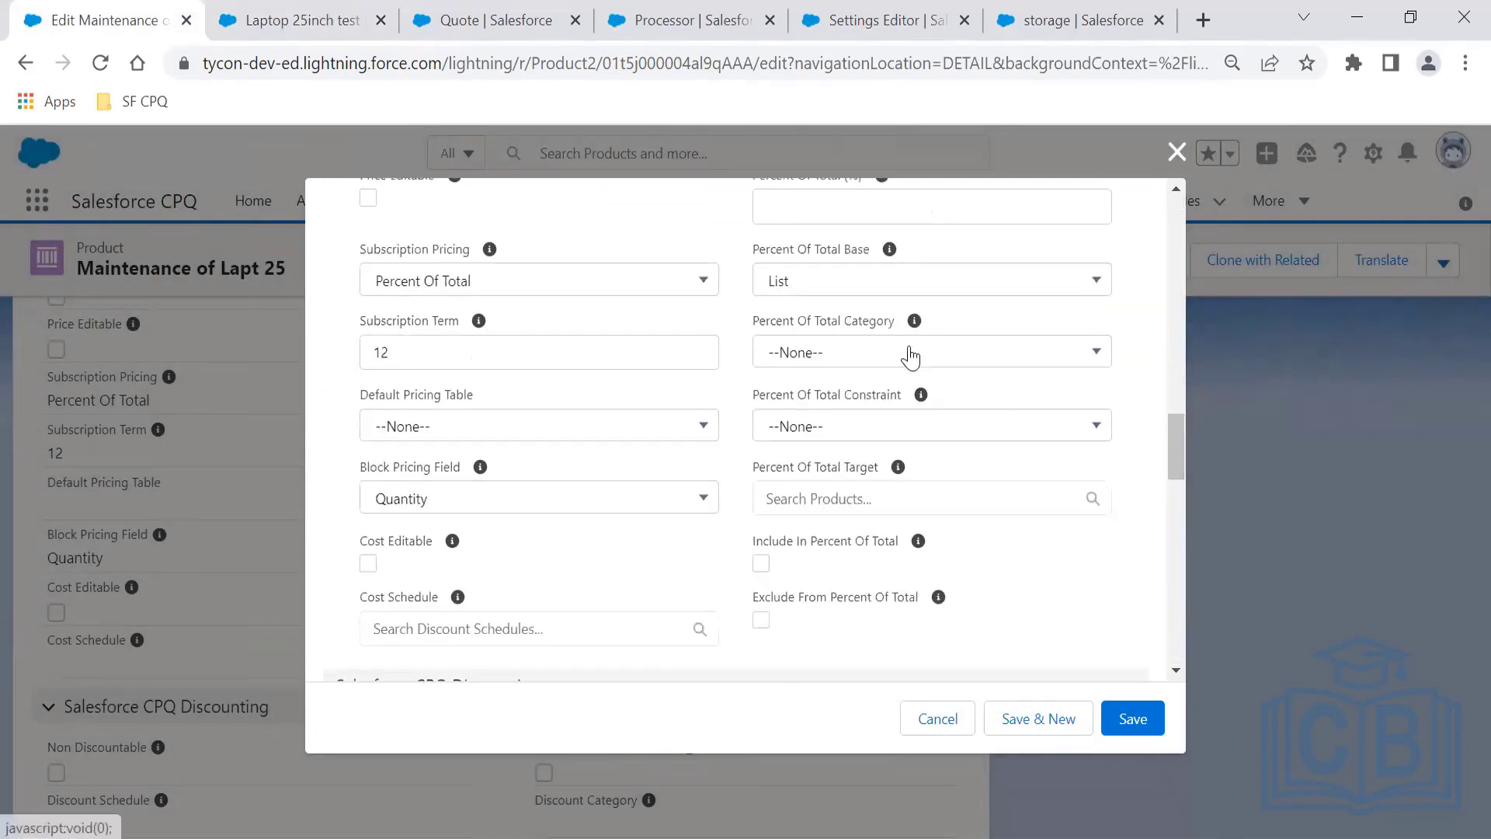
click(905, 352)
click(870, 451)
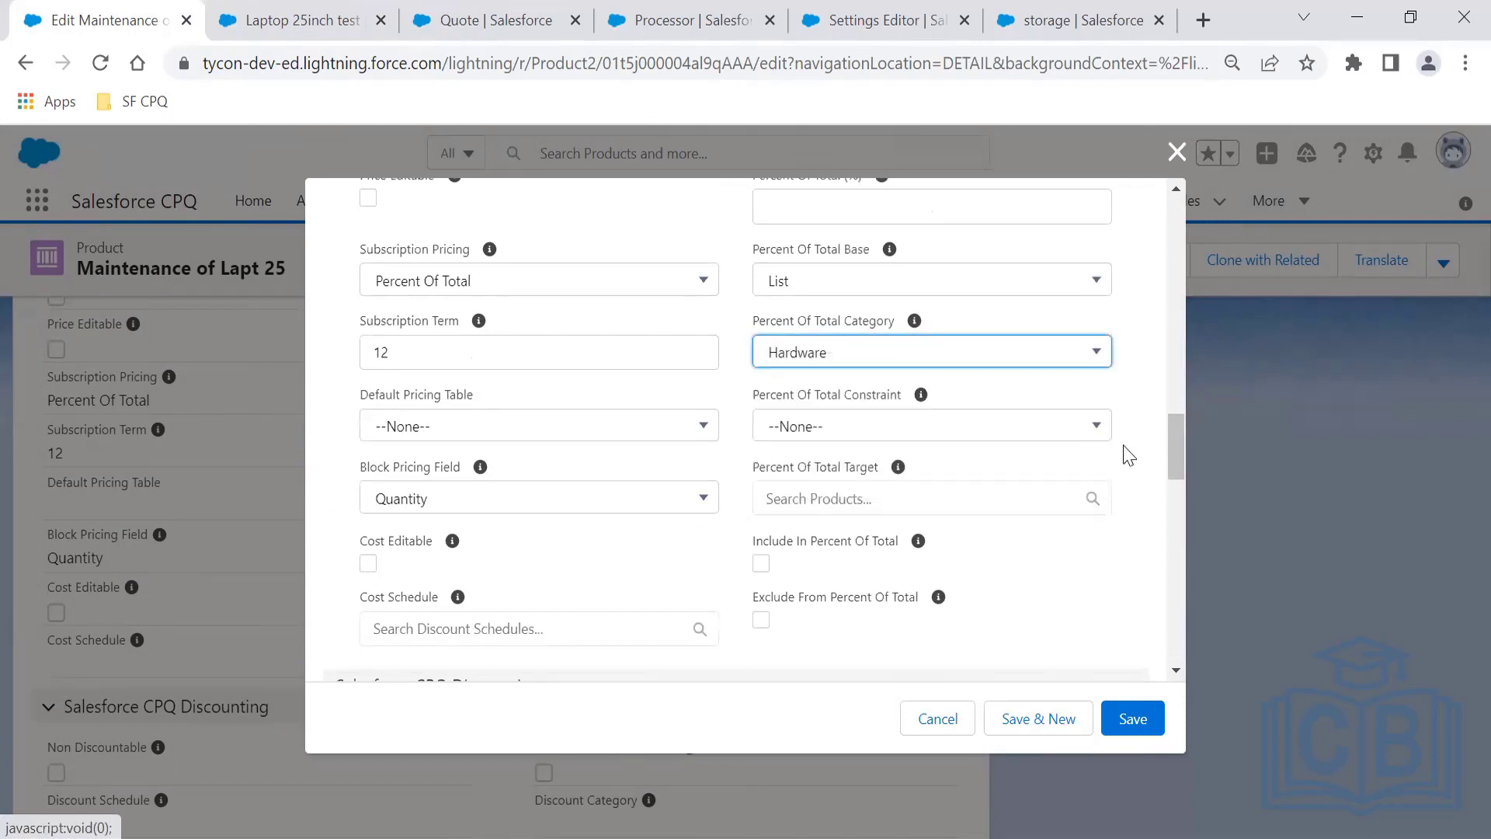
scroll(1176, 433, up, 2)
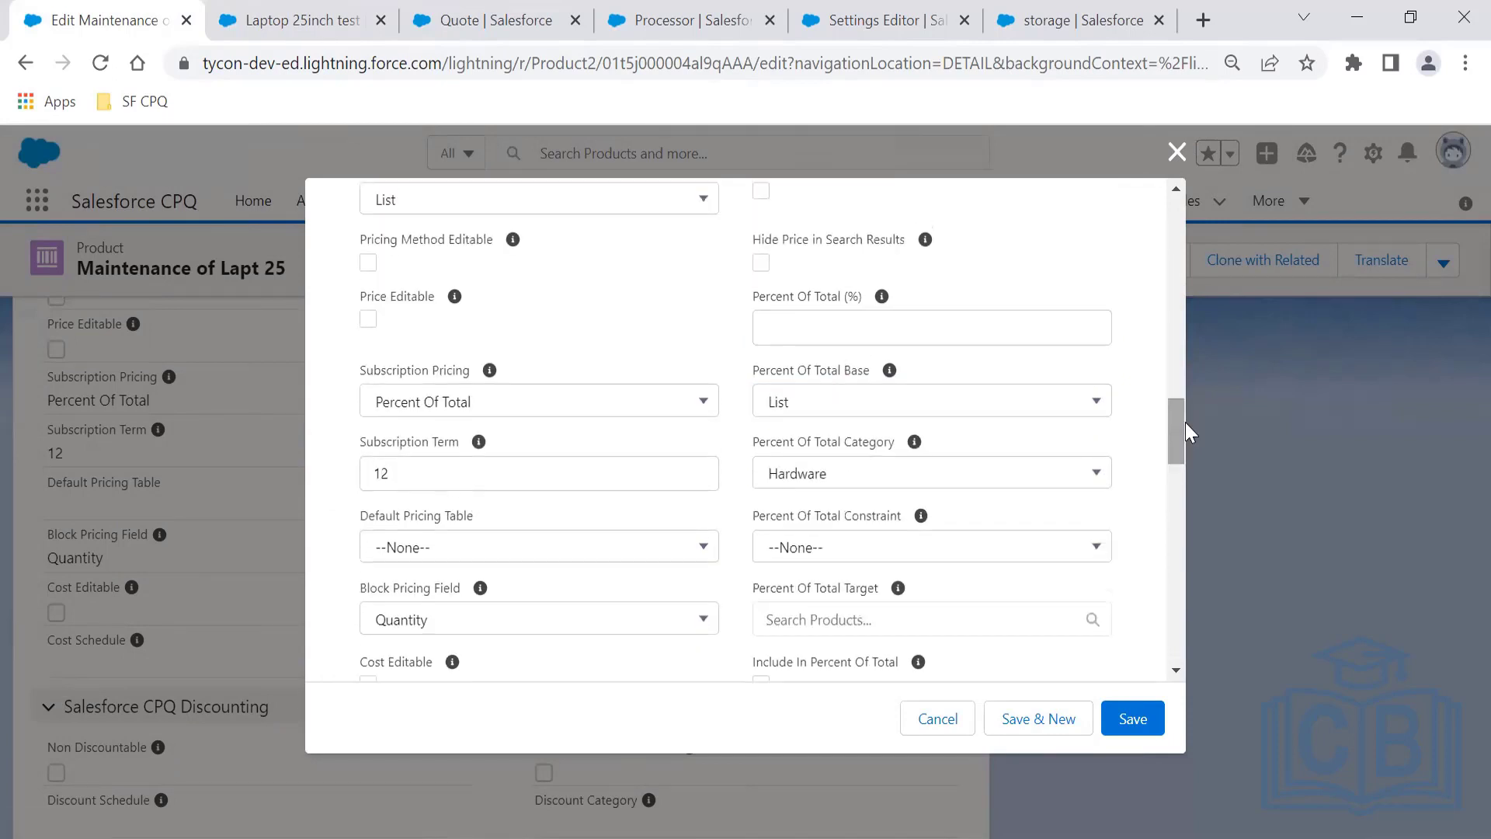
click(835, 340)
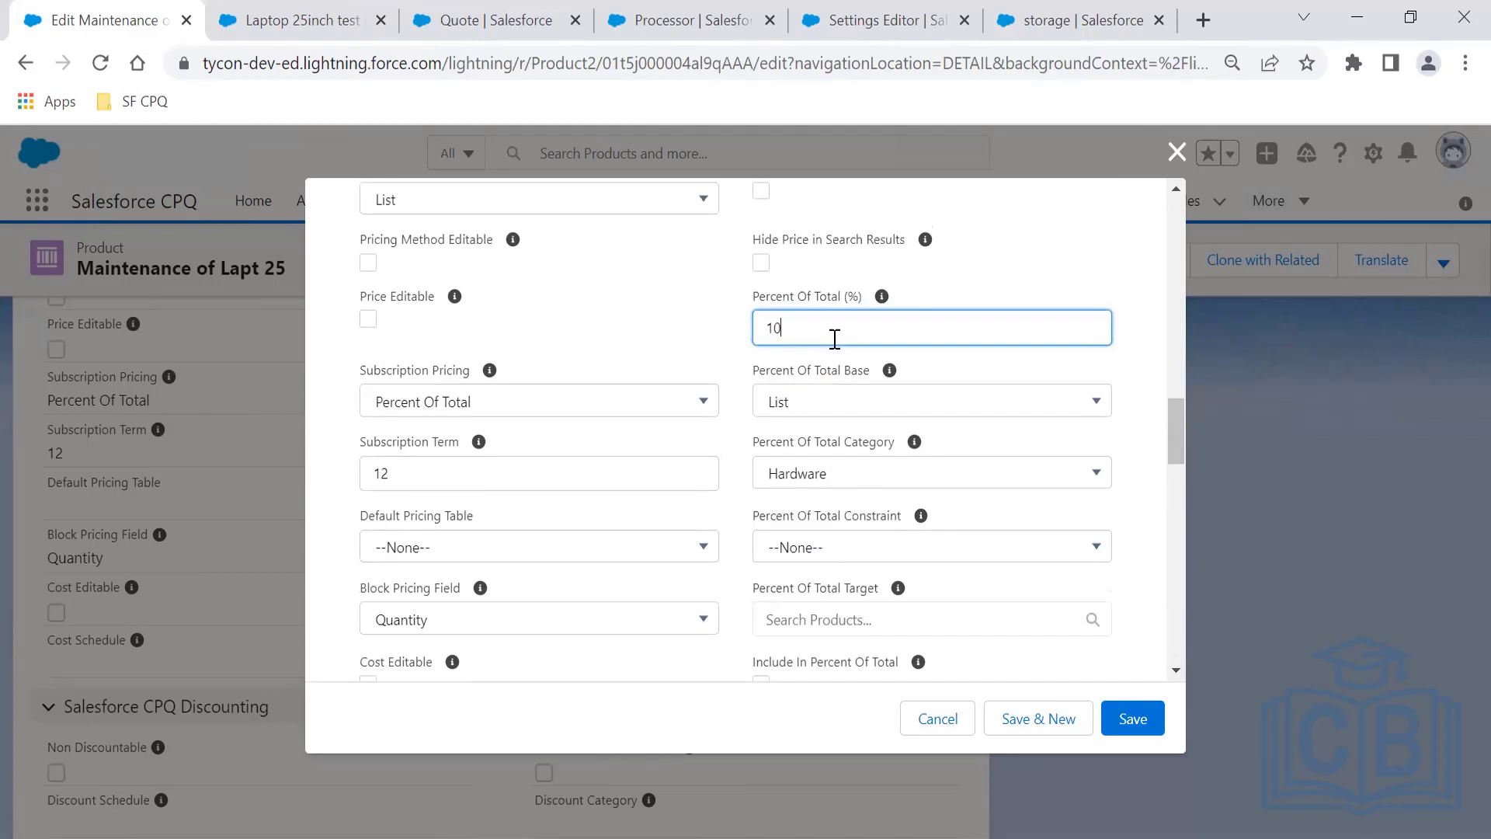
click(1132, 721)
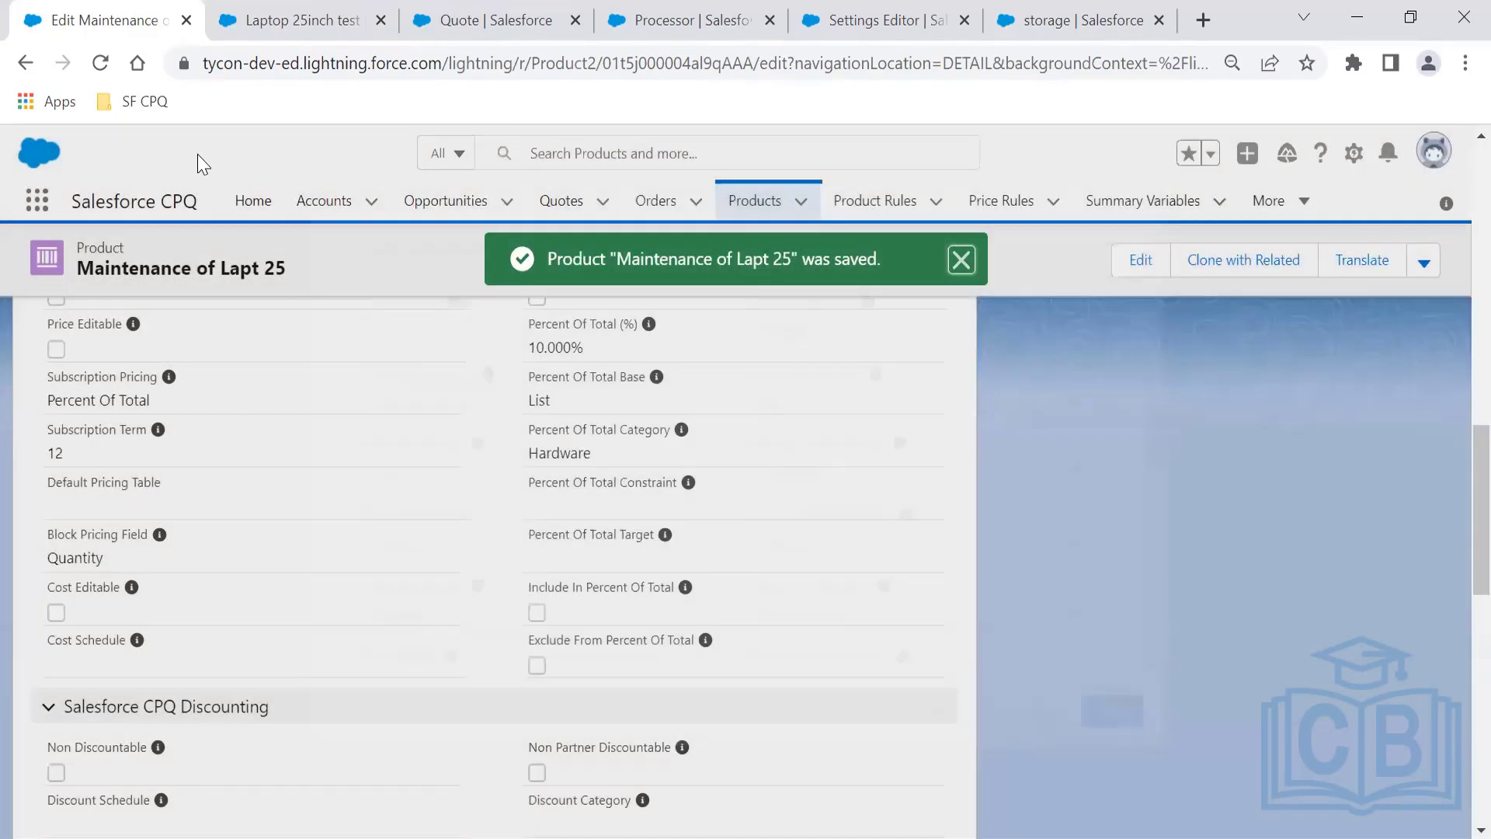
- Return to the quote, search the product selection for "main" and add Maintenance of Lapt 25
click(511, 11)
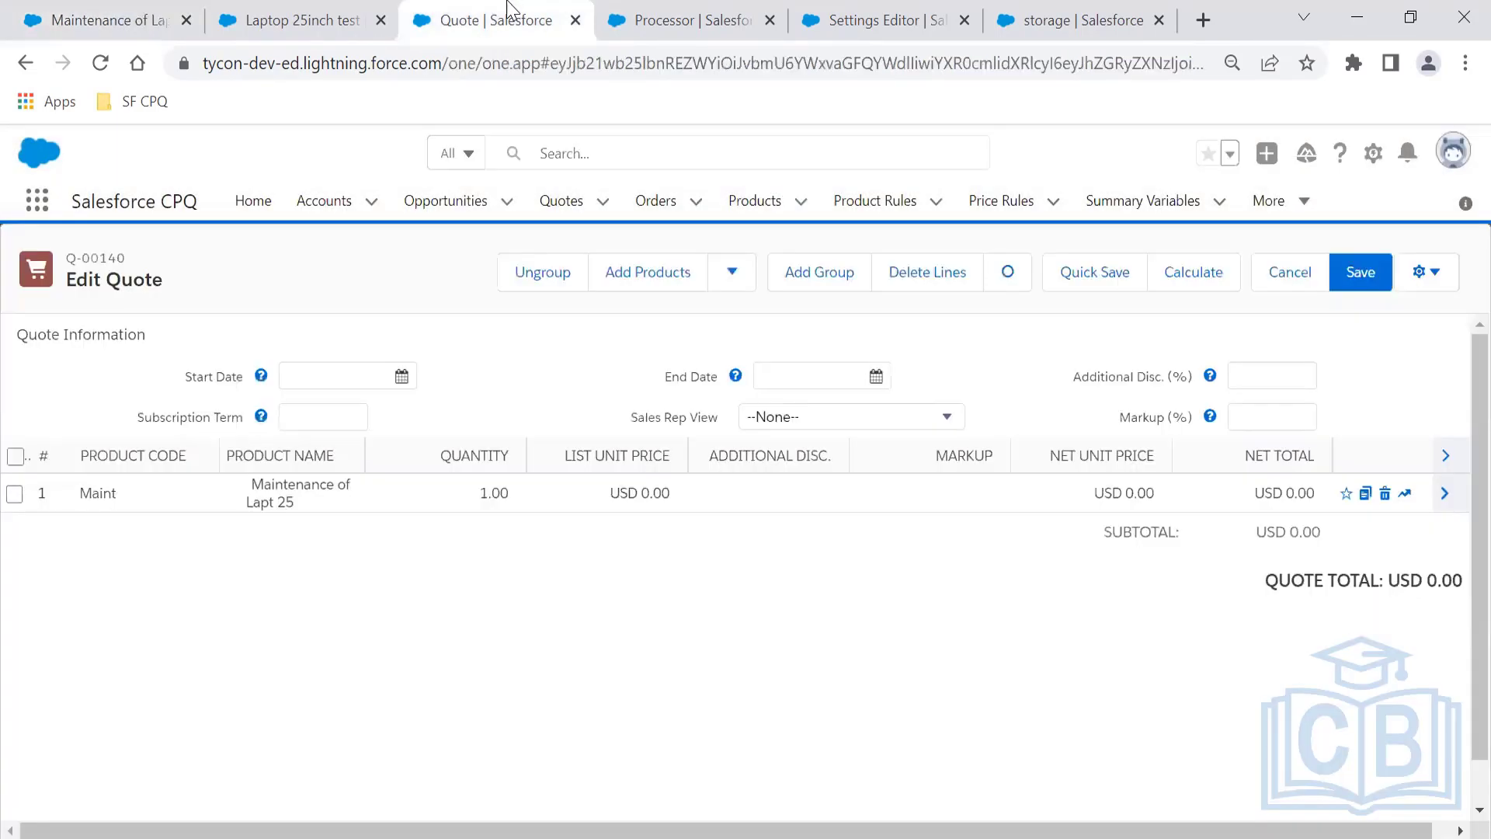
click(648, 272)
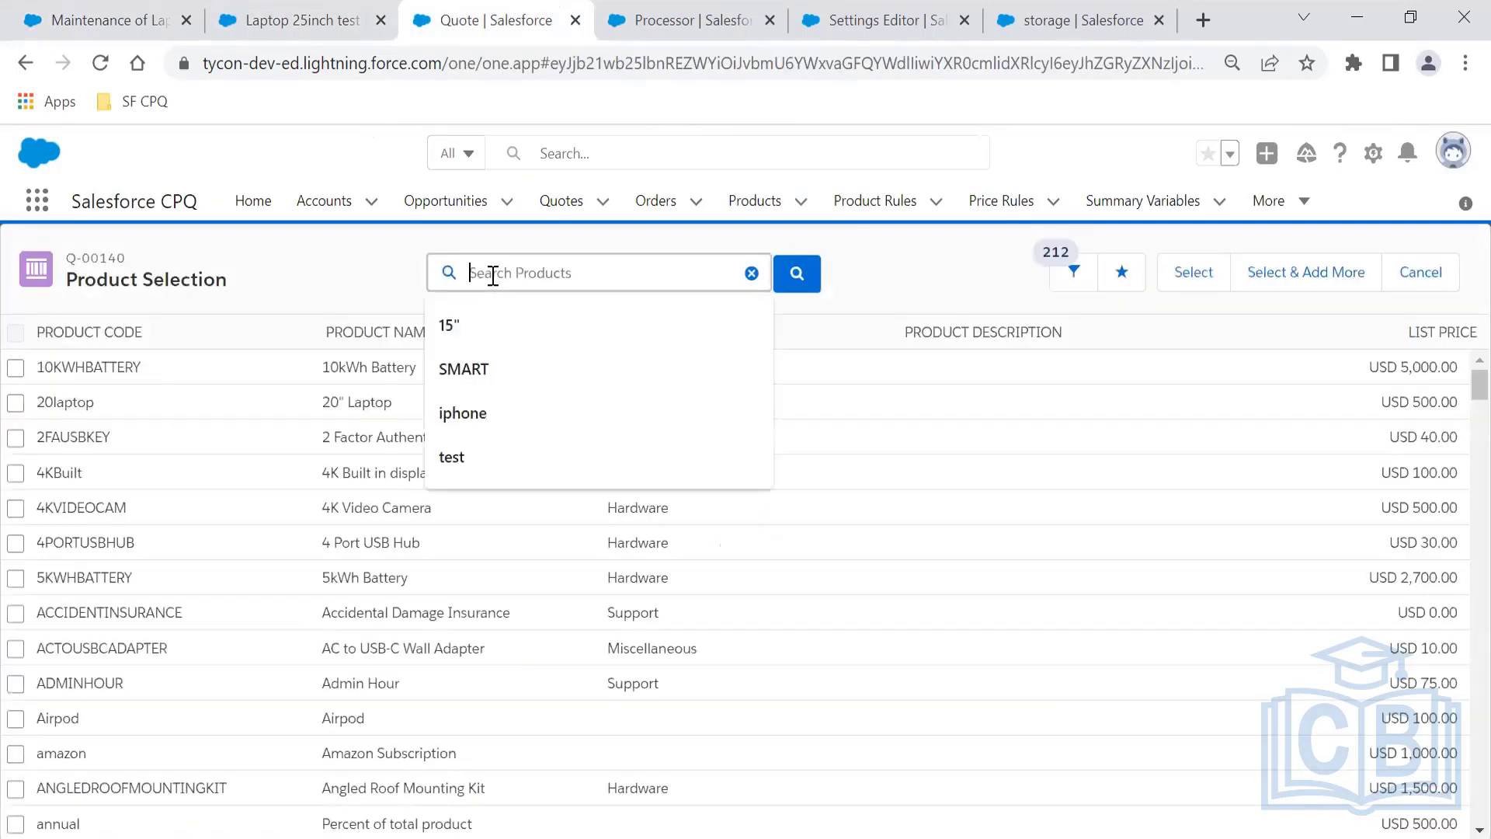
text(man)
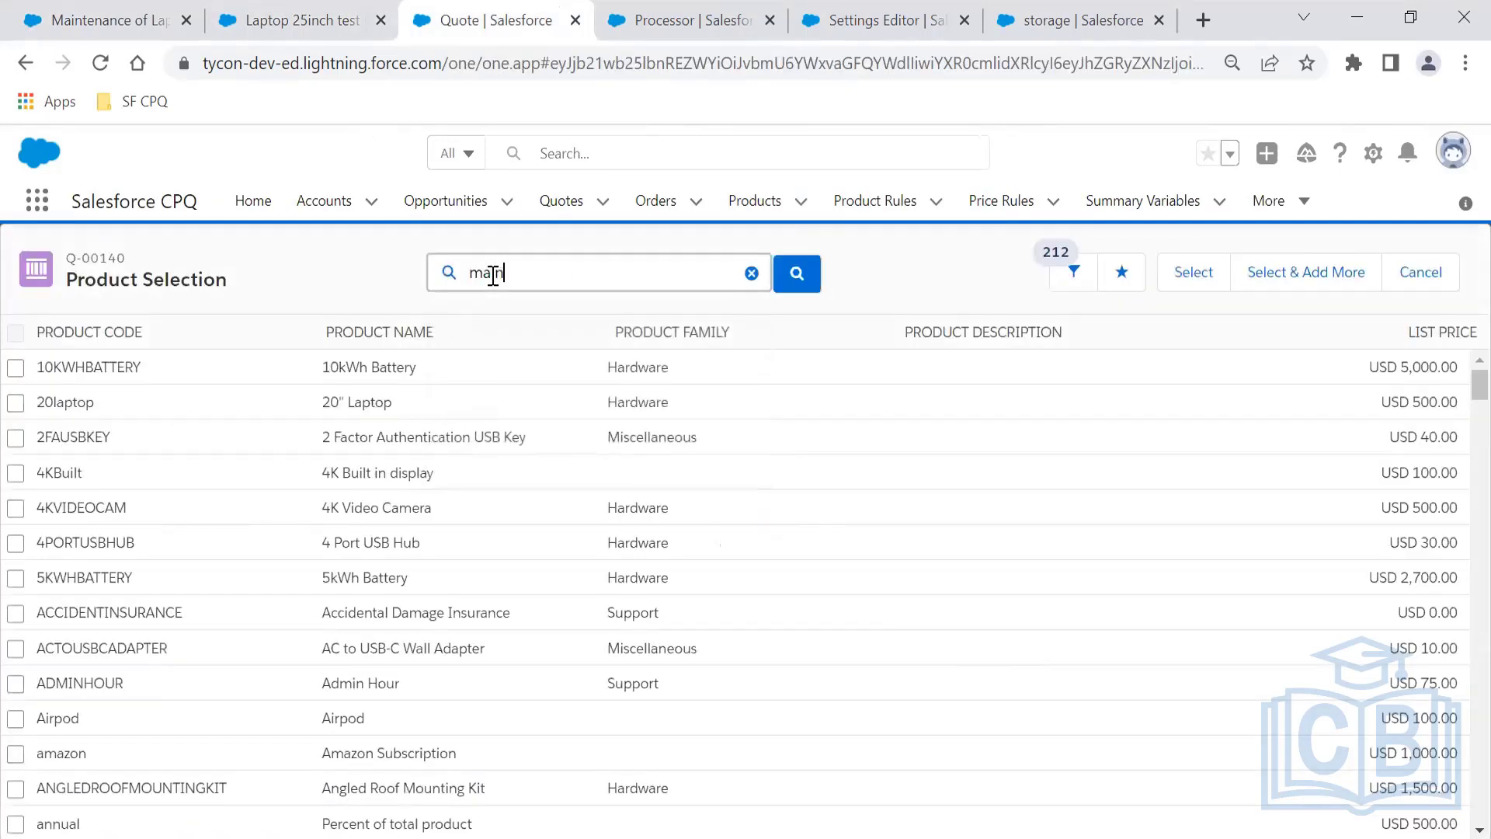
key(Return)
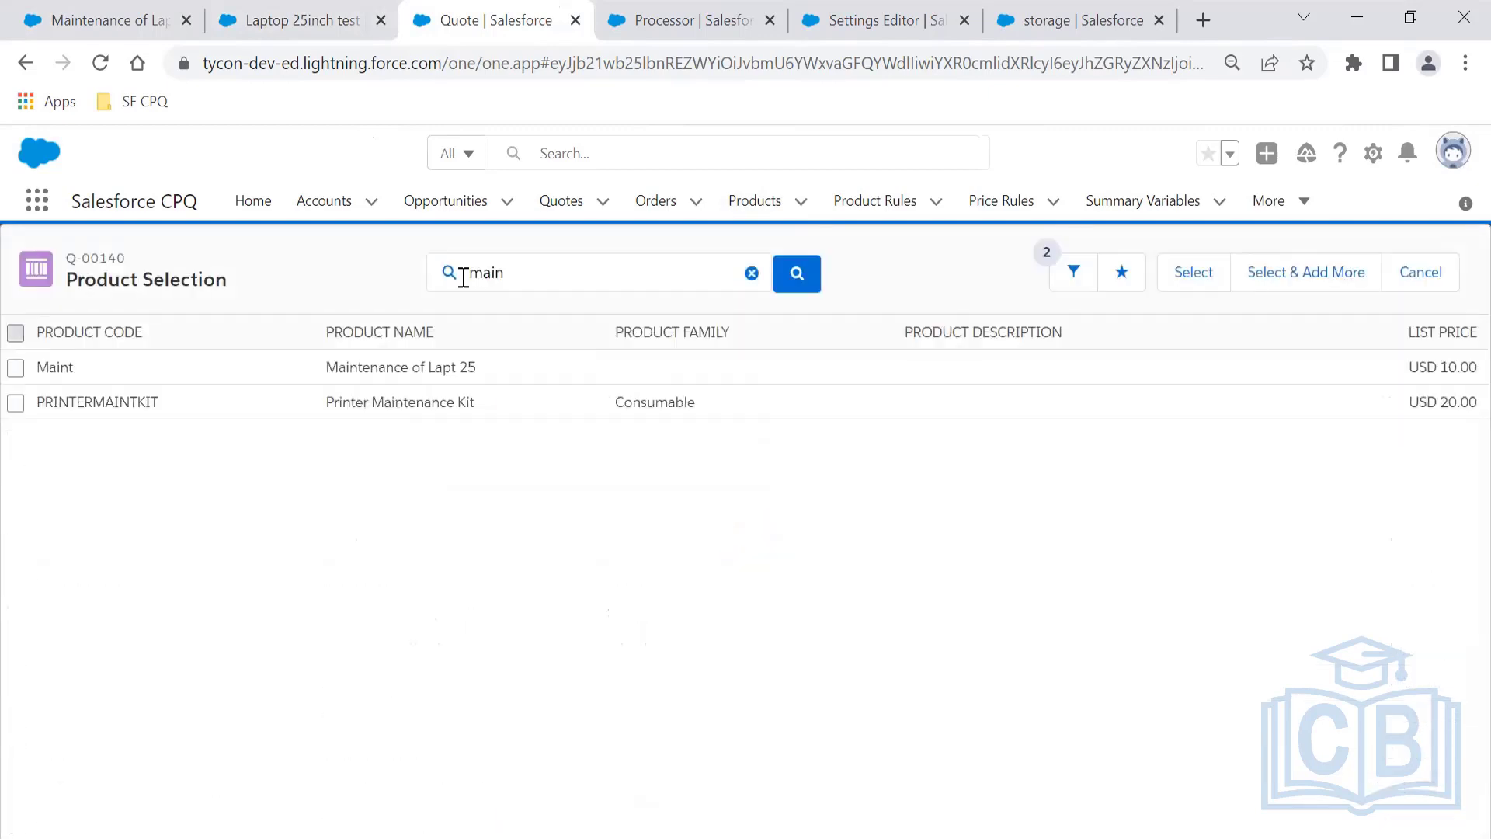
click(15, 374)
click(1171, 282)
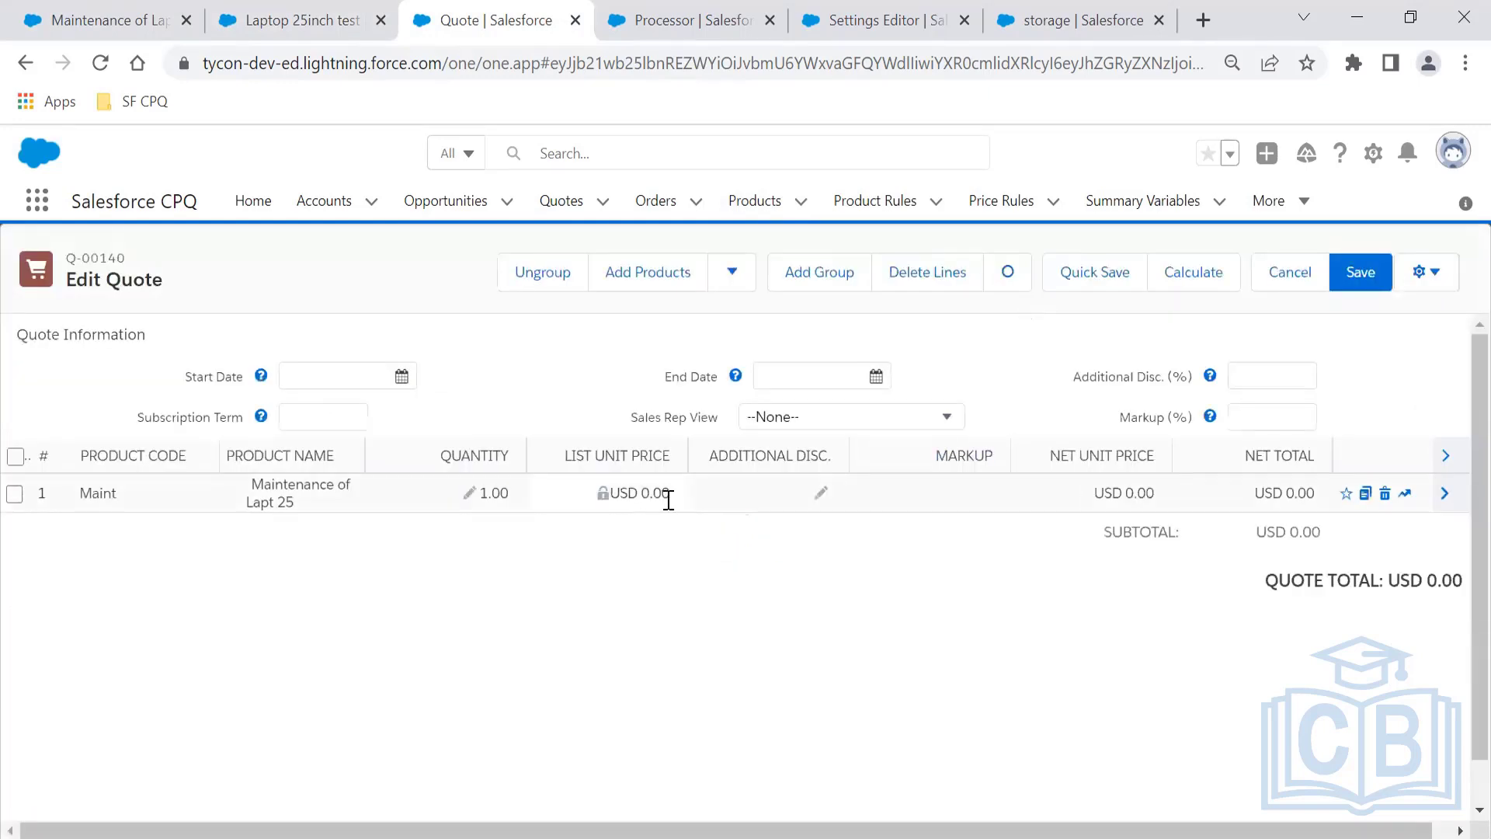
- Search the quote's product selection for "laptop" and add Laptop 25inch test to the quote
click(660, 276)
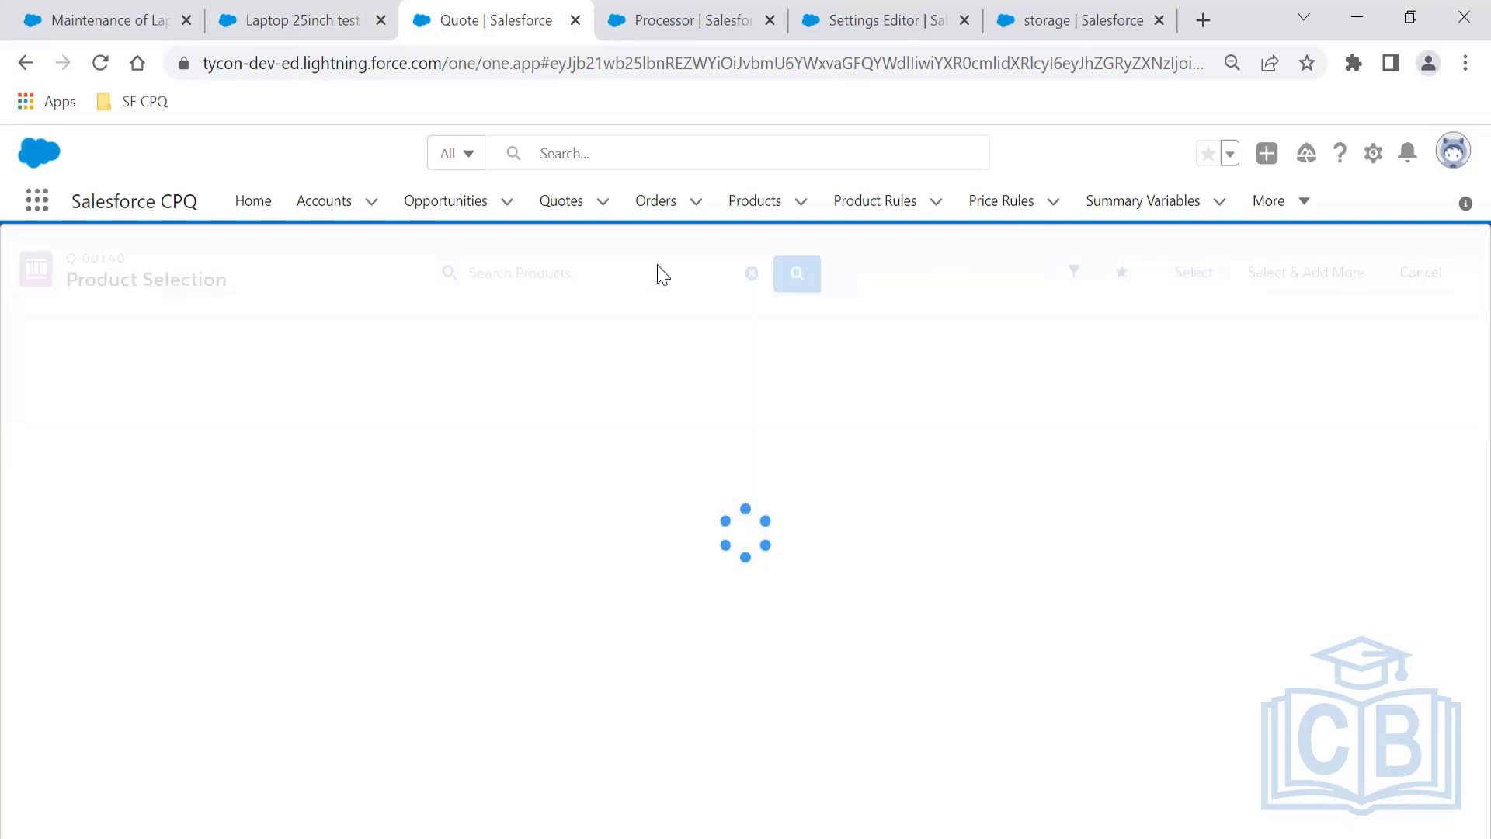
click(521, 272)
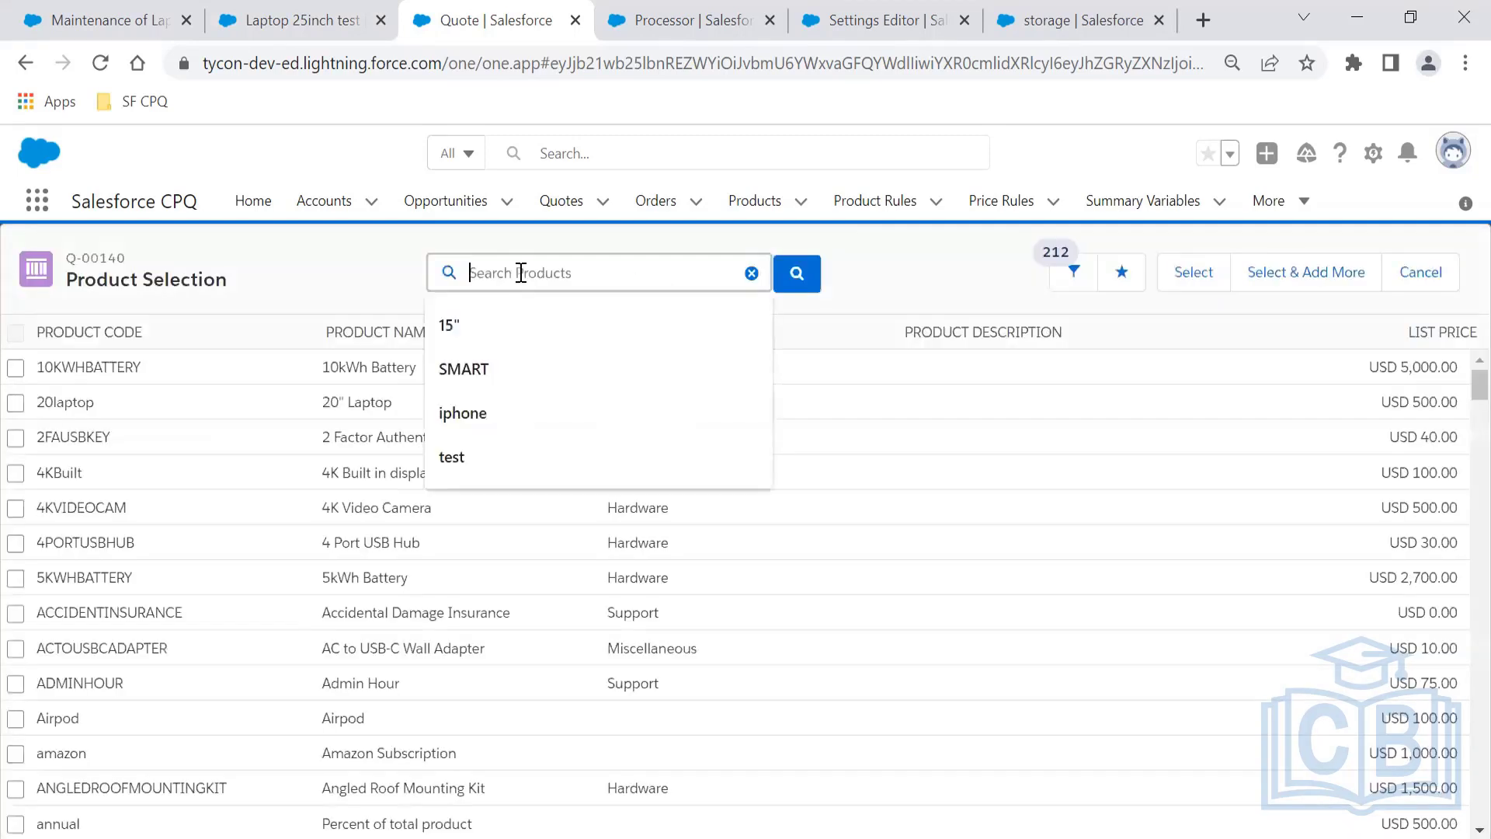
text(lapt)
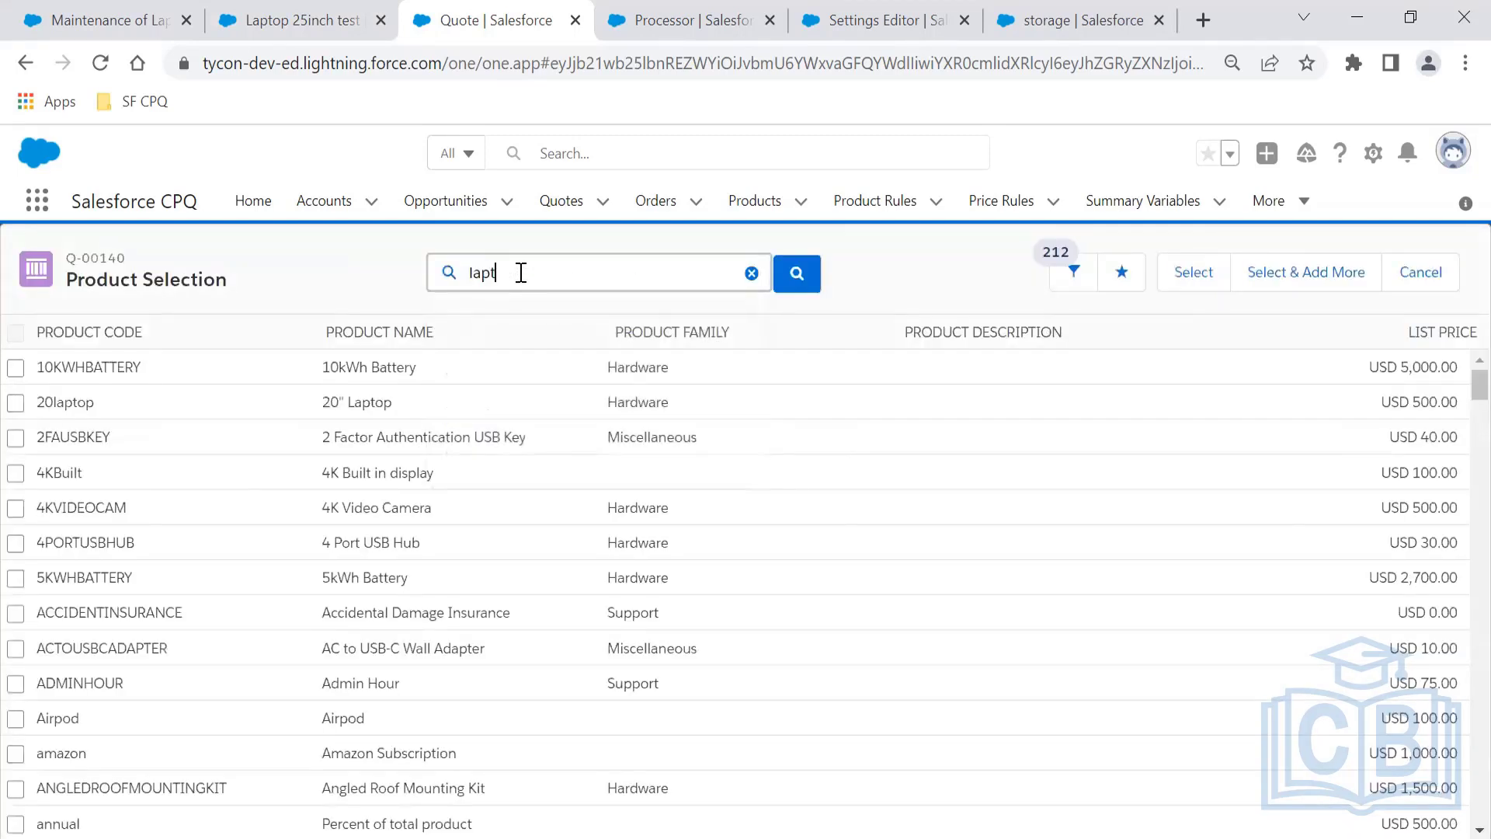
text(op)
key(Return)
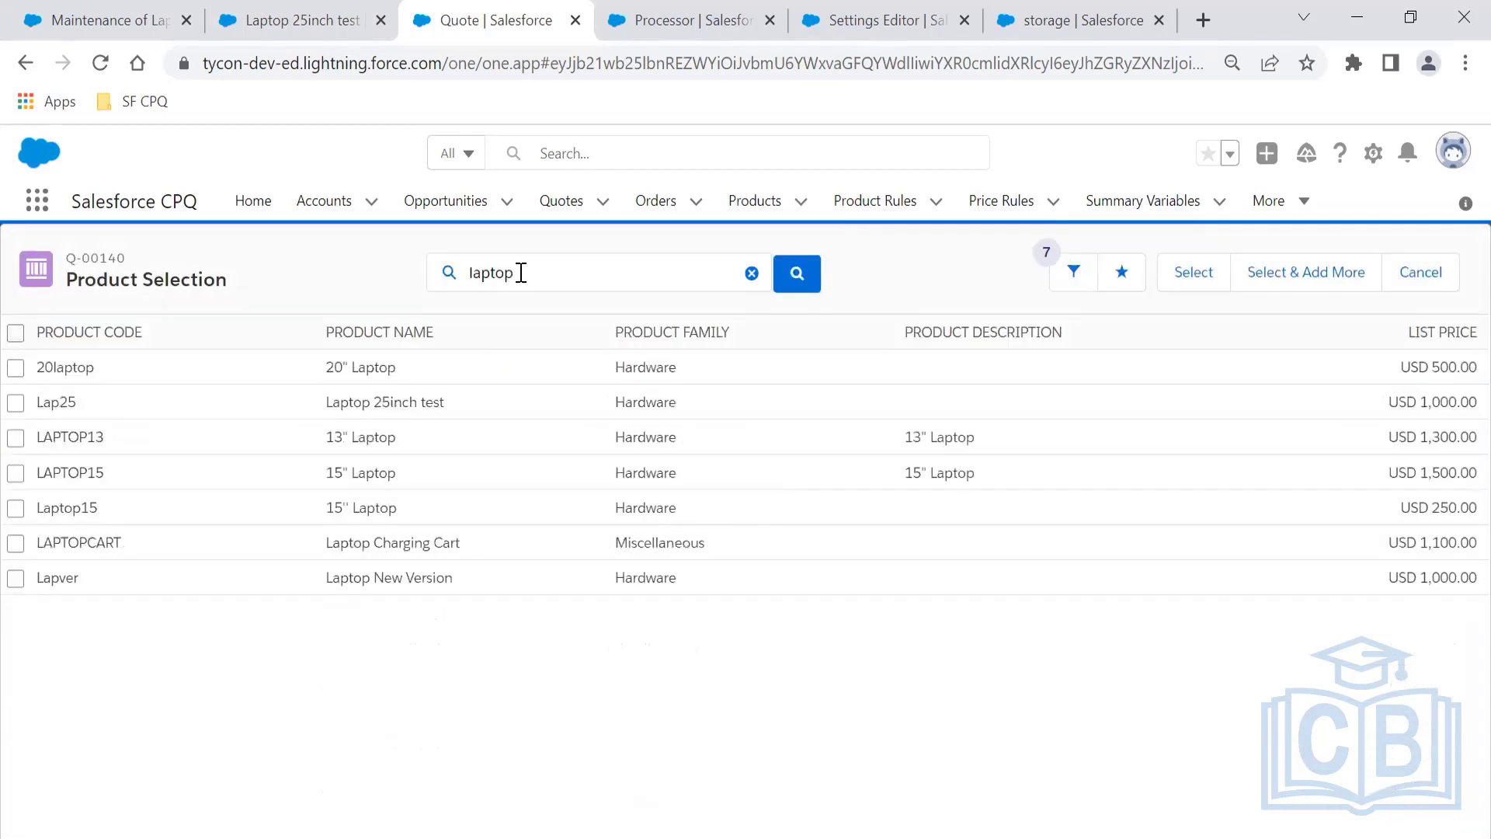
click(16, 404)
click(1201, 283)
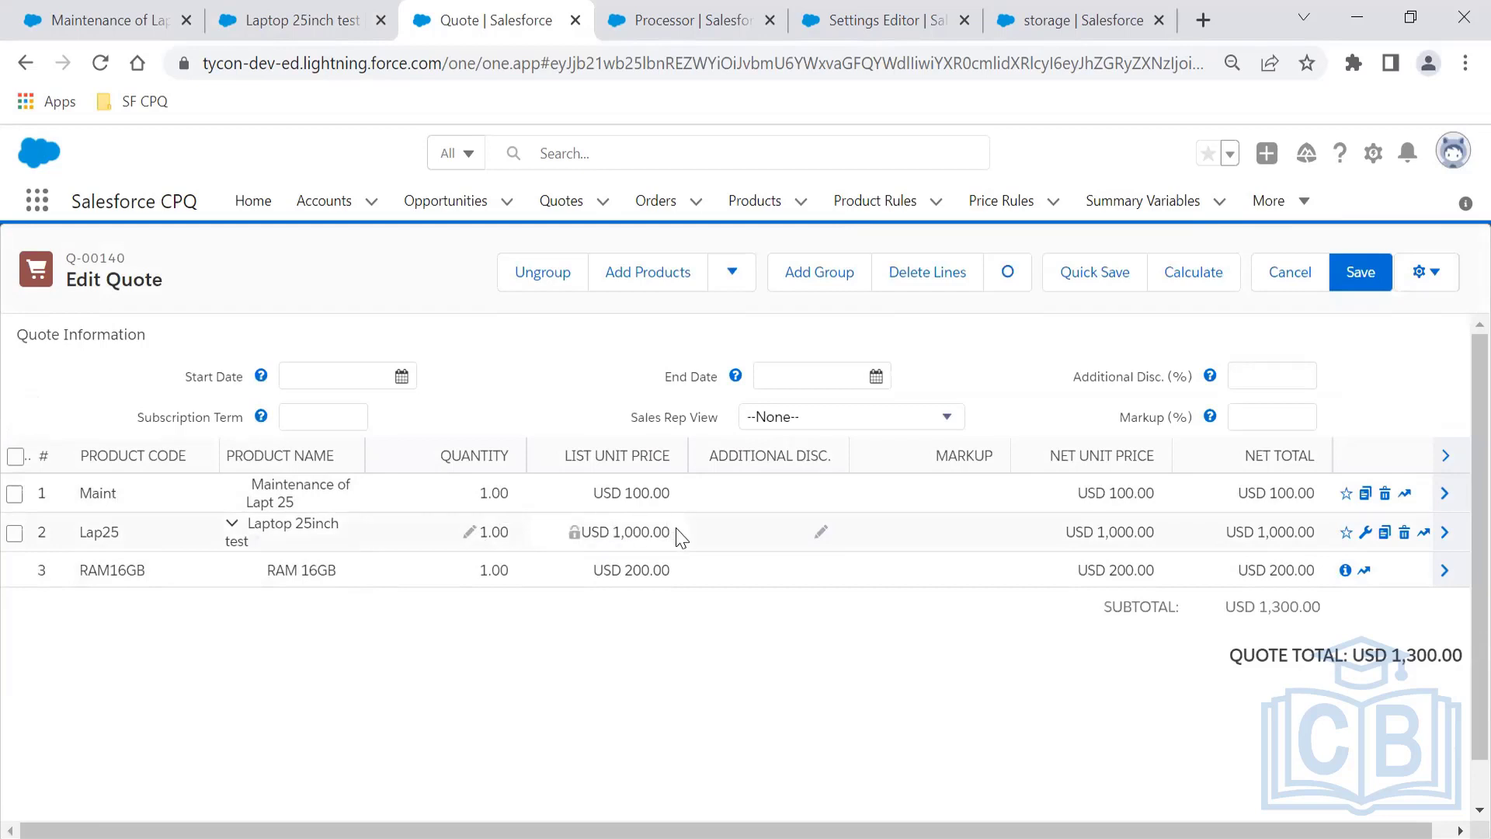
- Compare the quote lines' list unit prices and delete the Laptop 25inch test line from the quote
drag(638, 528, 585, 596)
click(13, 534)
click(942, 288)
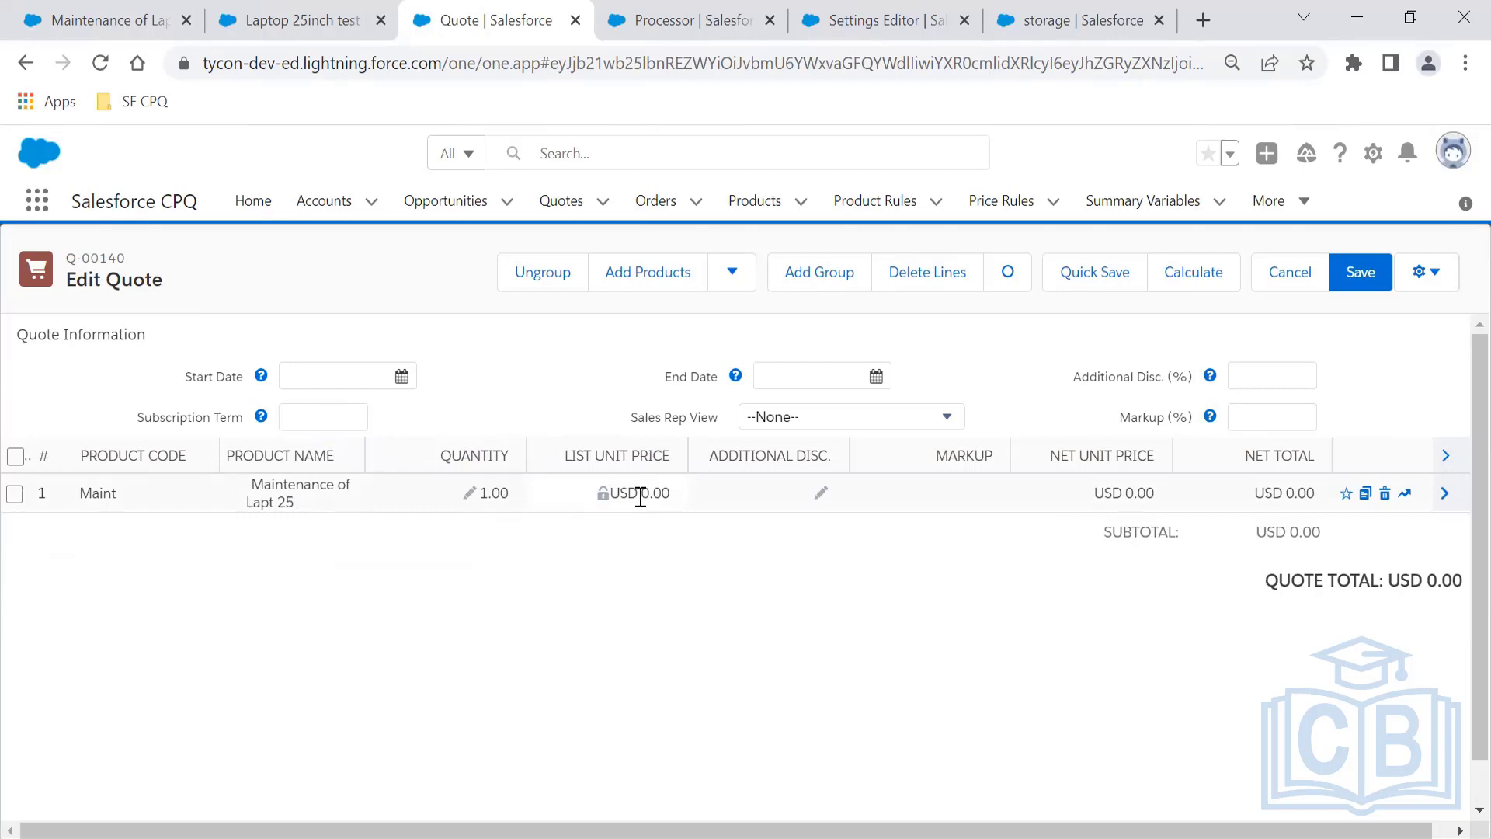
- Open the Laptop 25inch test product for editing and check its Percent Of Total Category options, keeping Hardware selected
click(363, 13)
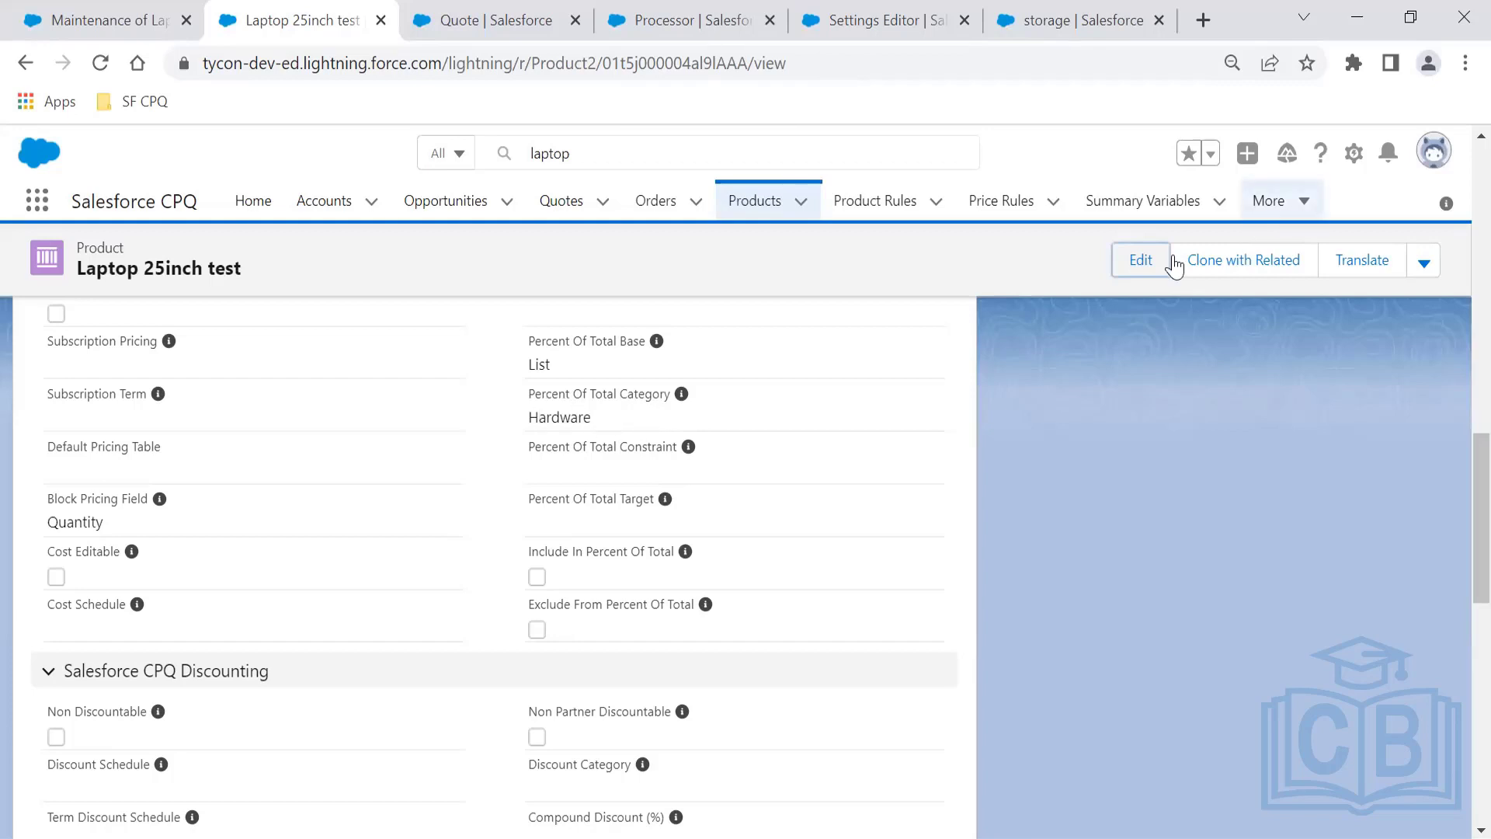
click(1123, 284)
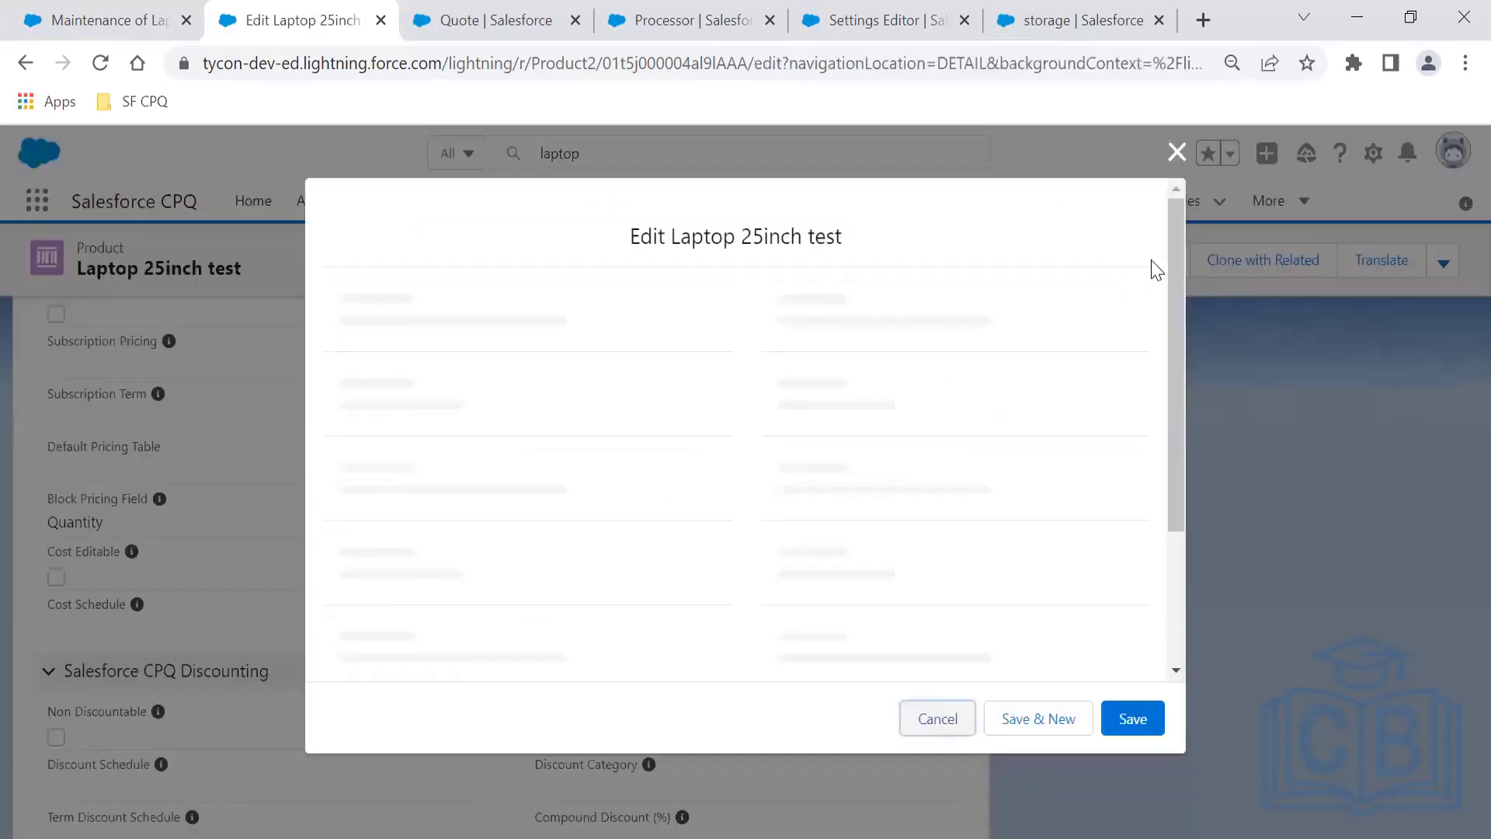
scroll(1173, 526, down, 15)
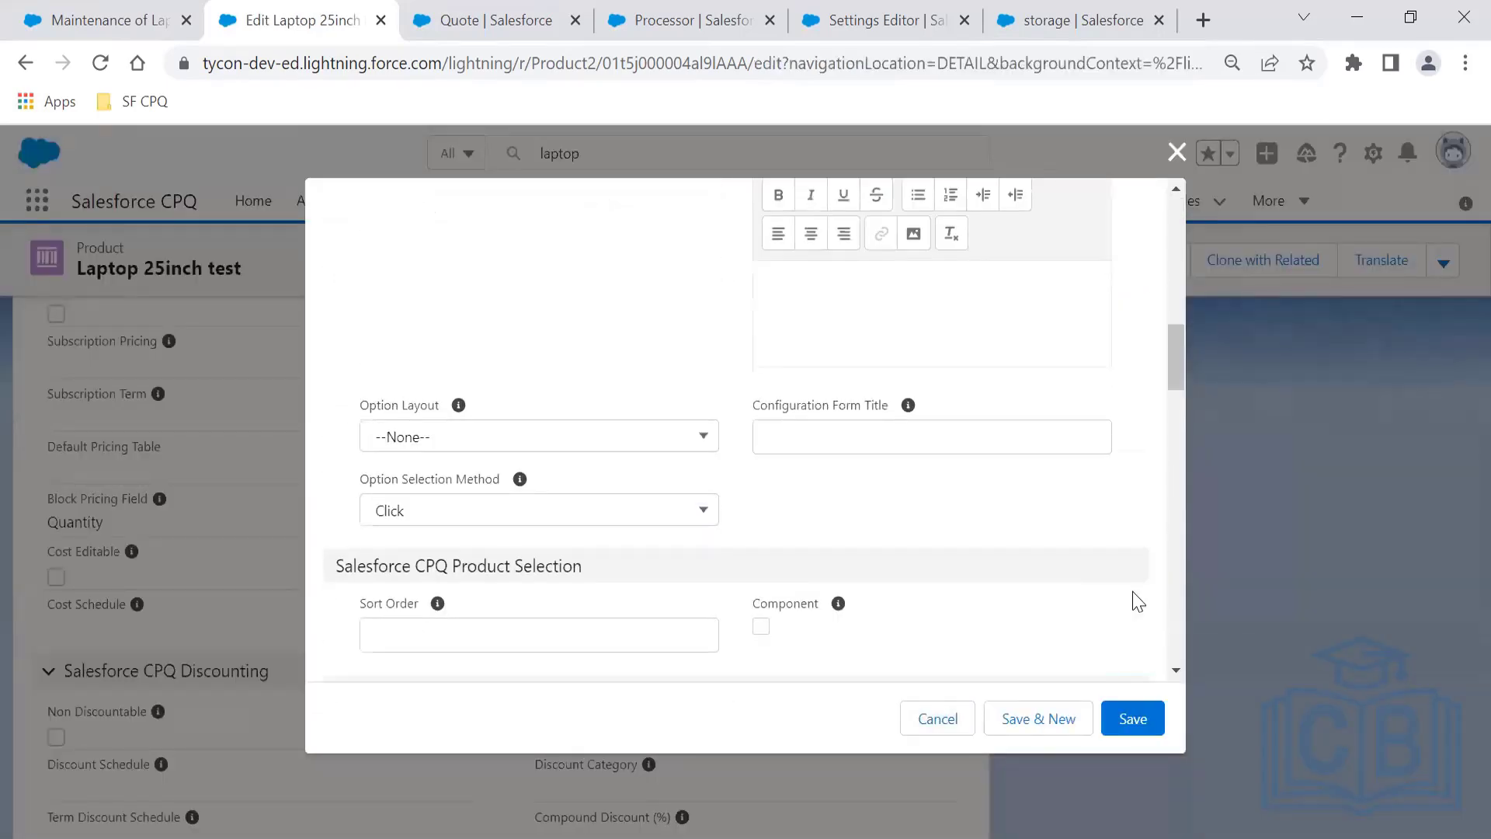
scroll(1138, 594, up, 8)
scroll(1135, 614, down, 4)
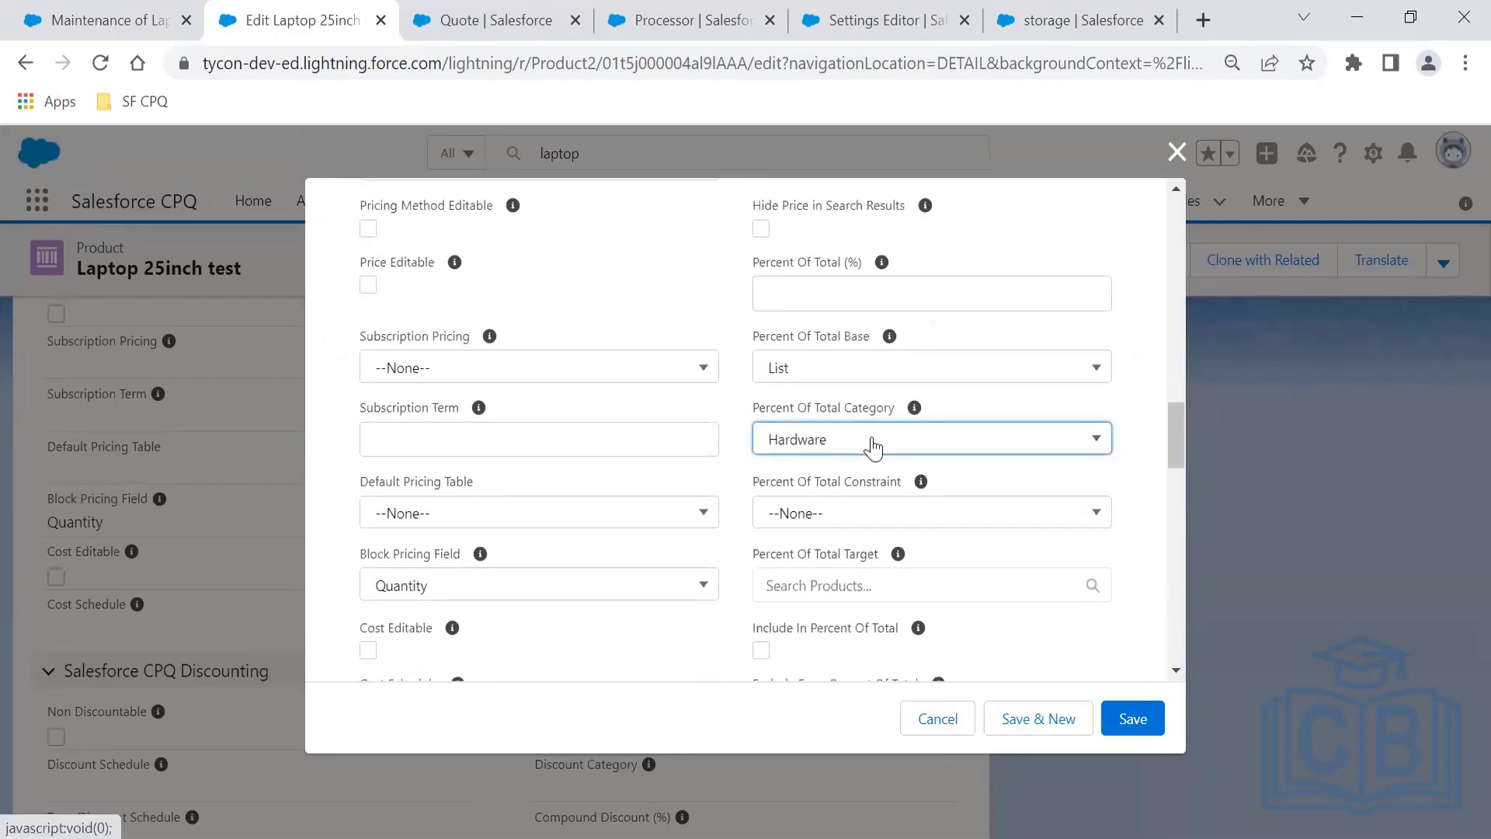
click(872, 443)
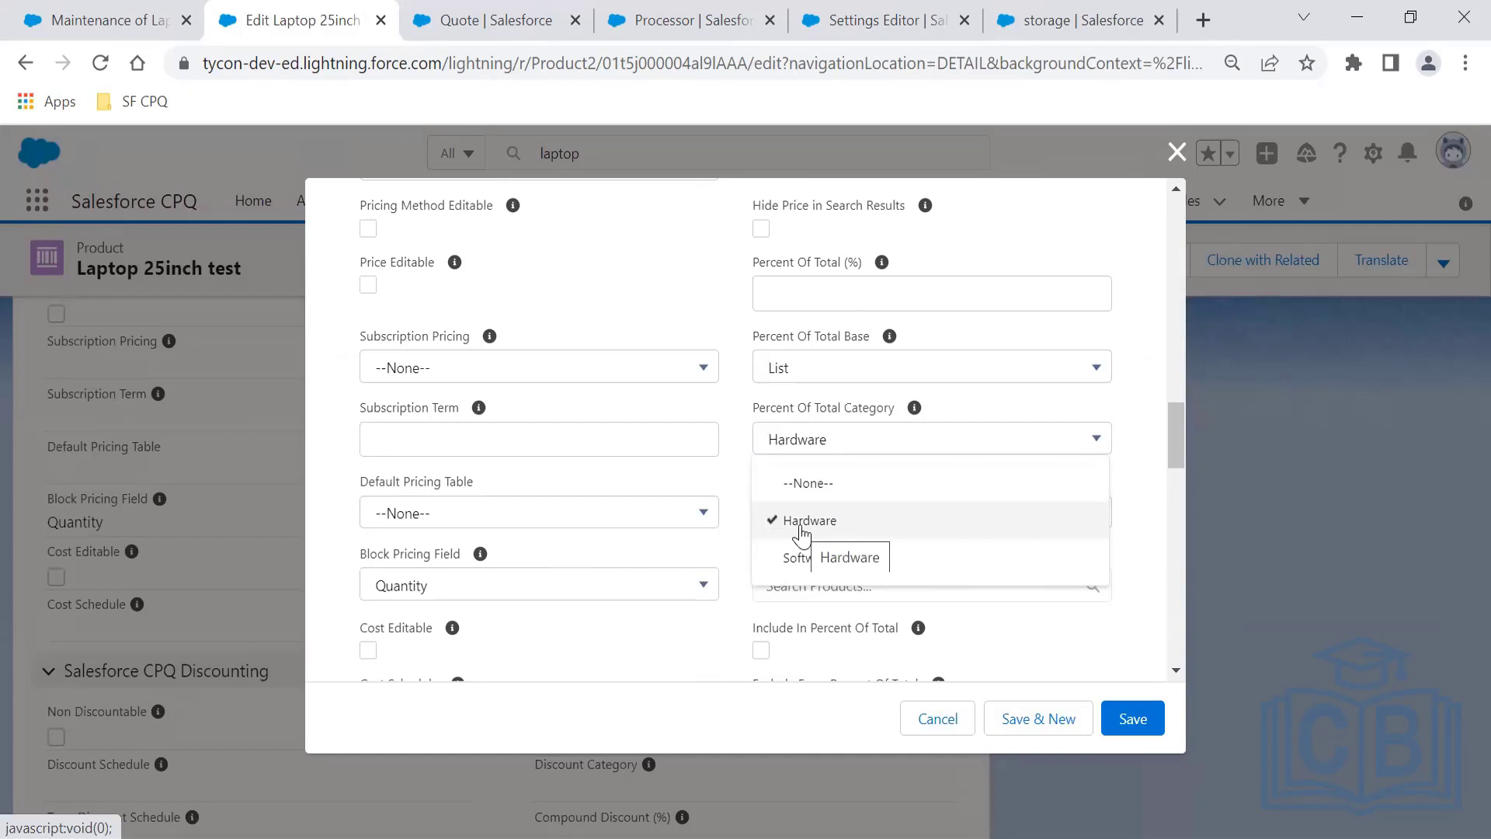
click(802, 535)
- Review the Subscription Pricing and Percent Of Total Category fields on the Maintenance of Lapt 25 record
click(118, 14)
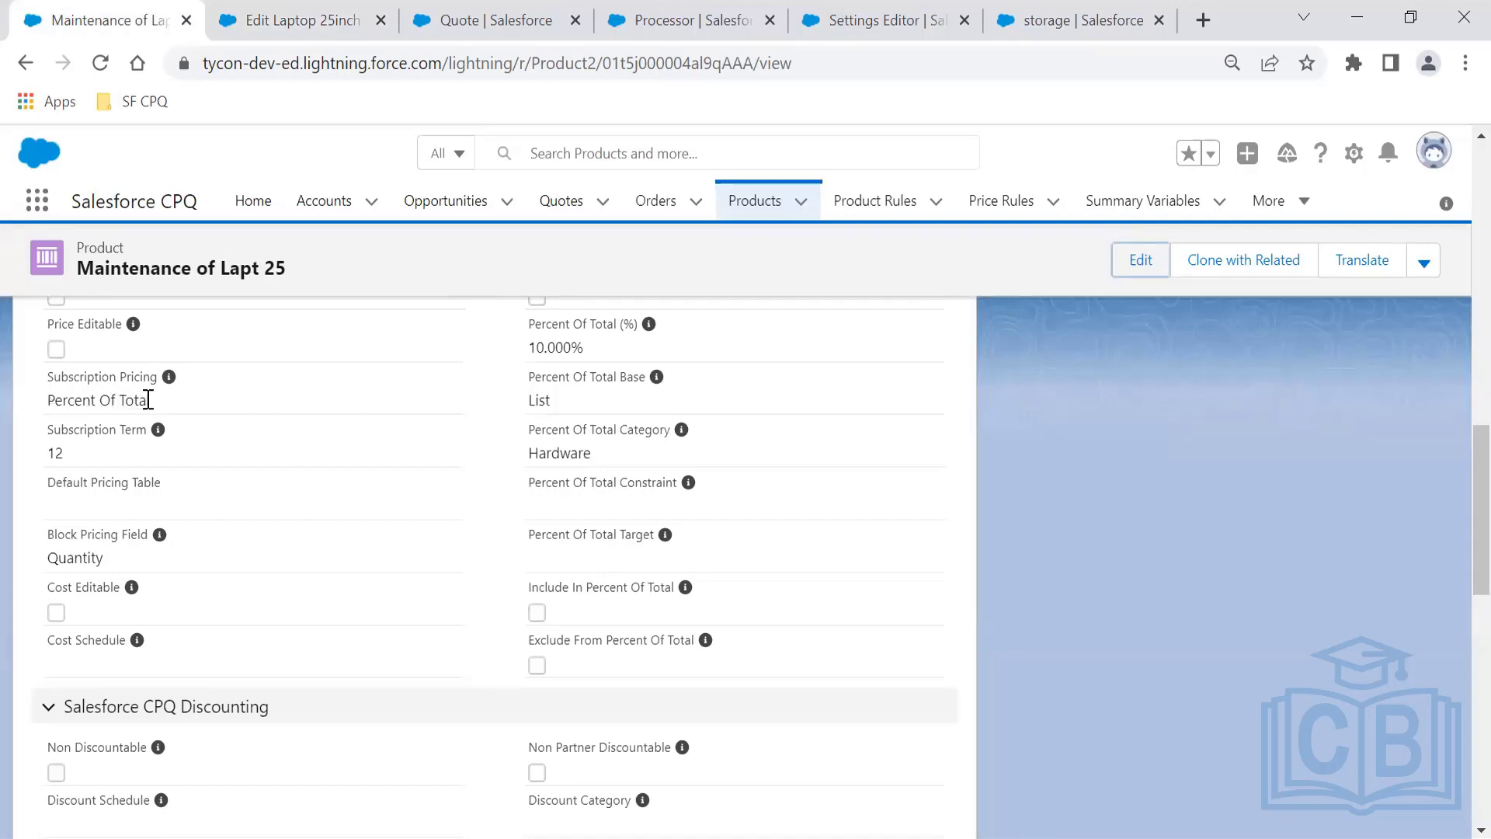
drag(147, 400, 43, 406)
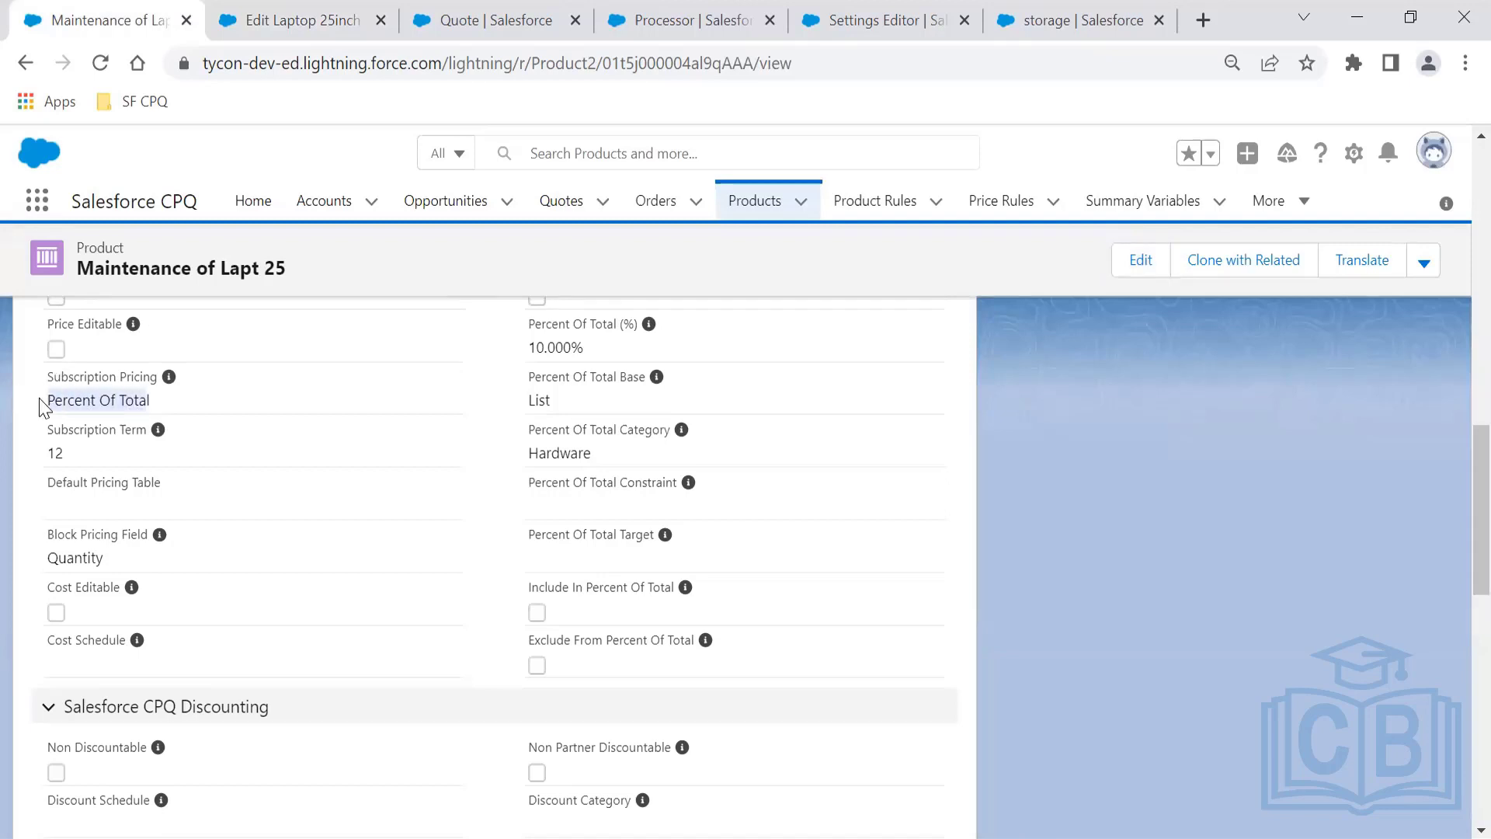
click(145, 422)
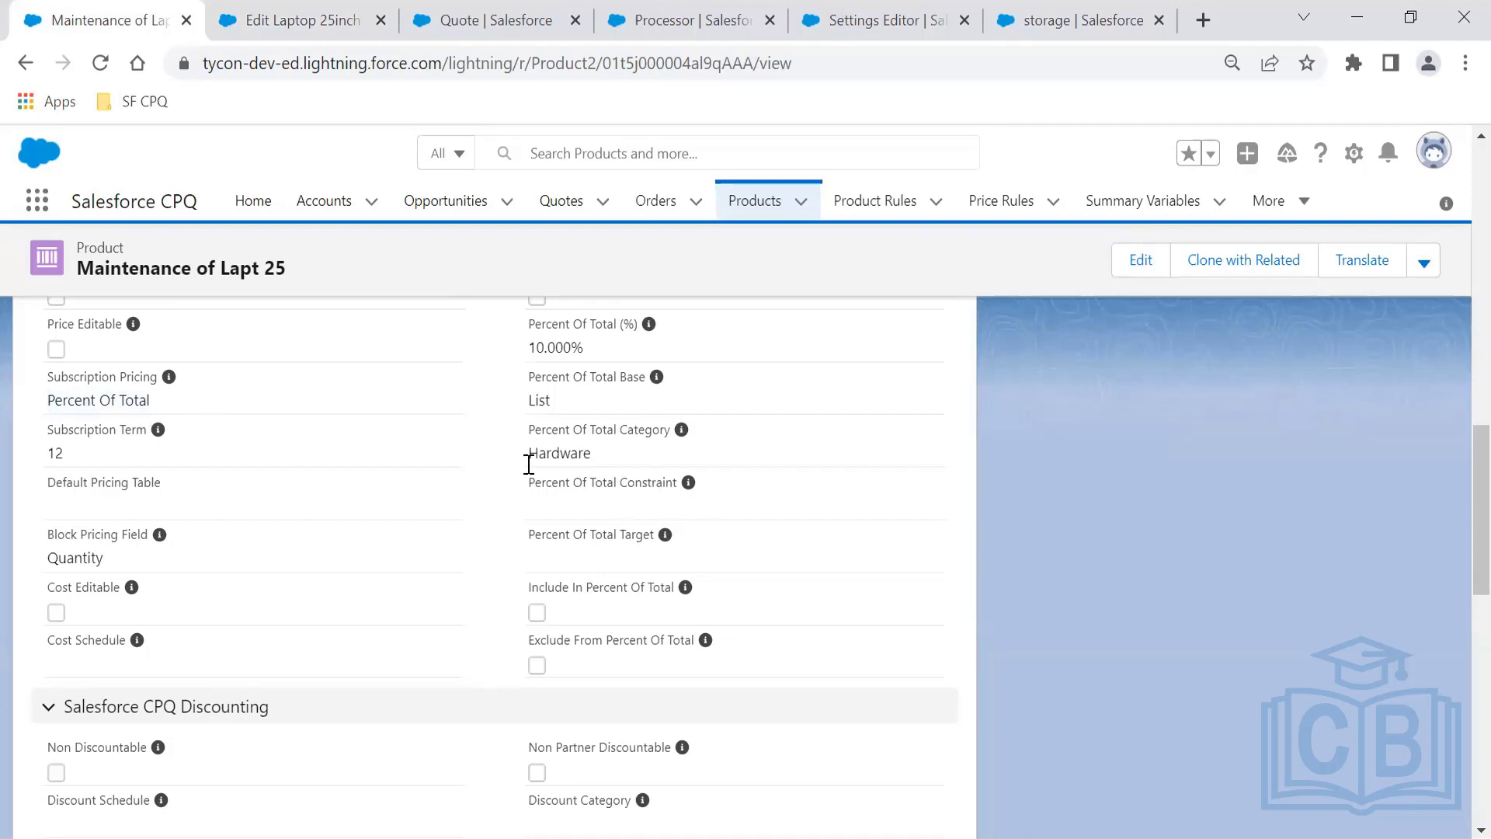
drag(530, 454, 599, 458)
click(594, 459)
drag(592, 451, 531, 453)
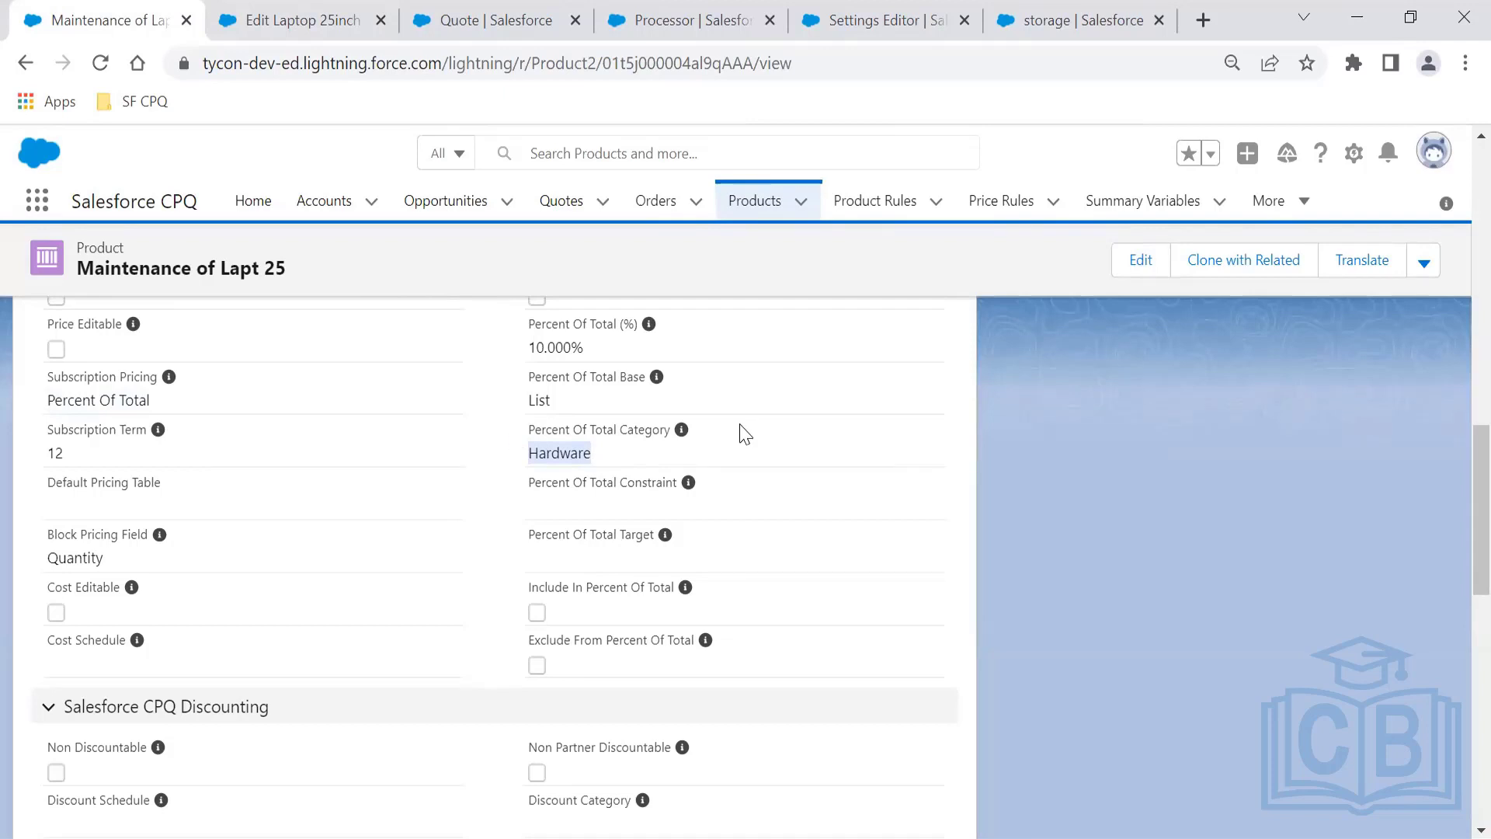
- Compare the Percent Of Total fields on Maintenance of Lapt 25 with those on Laptop 25inch test, including percentage and category
click(263, 11)
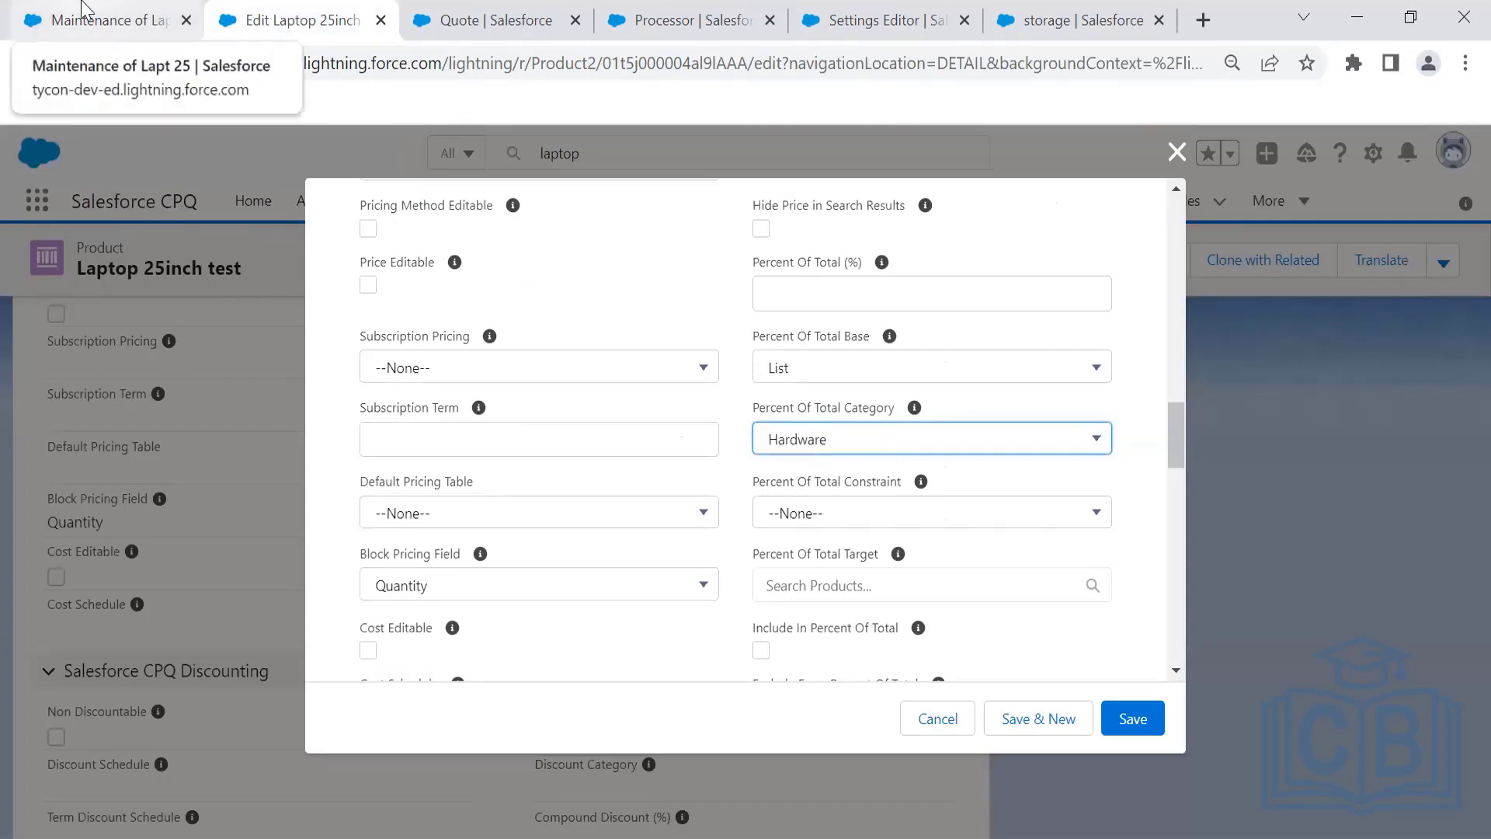
click(83, 11)
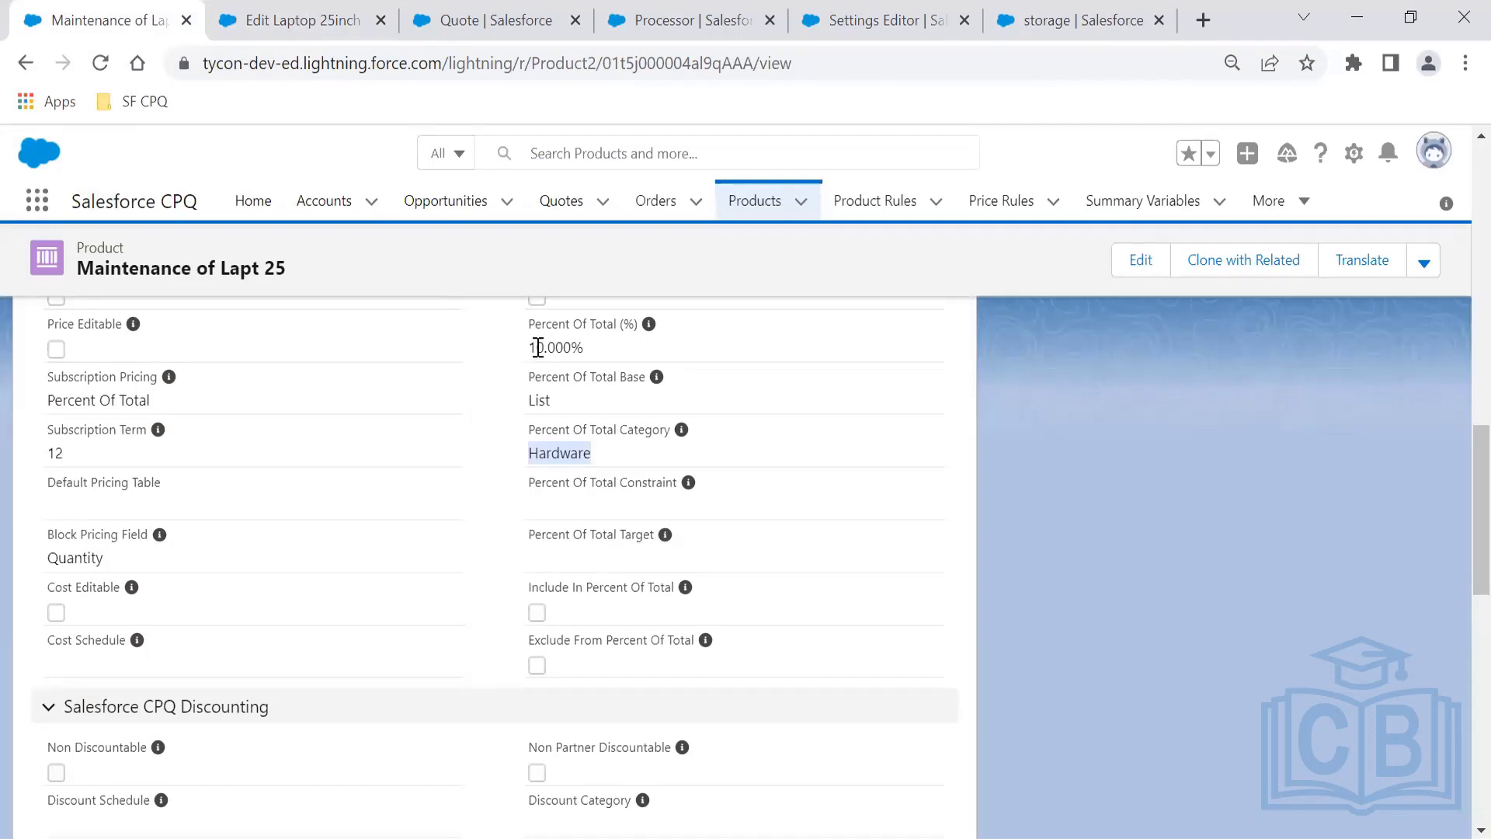
click(566, 352)
triple_click(566, 352)
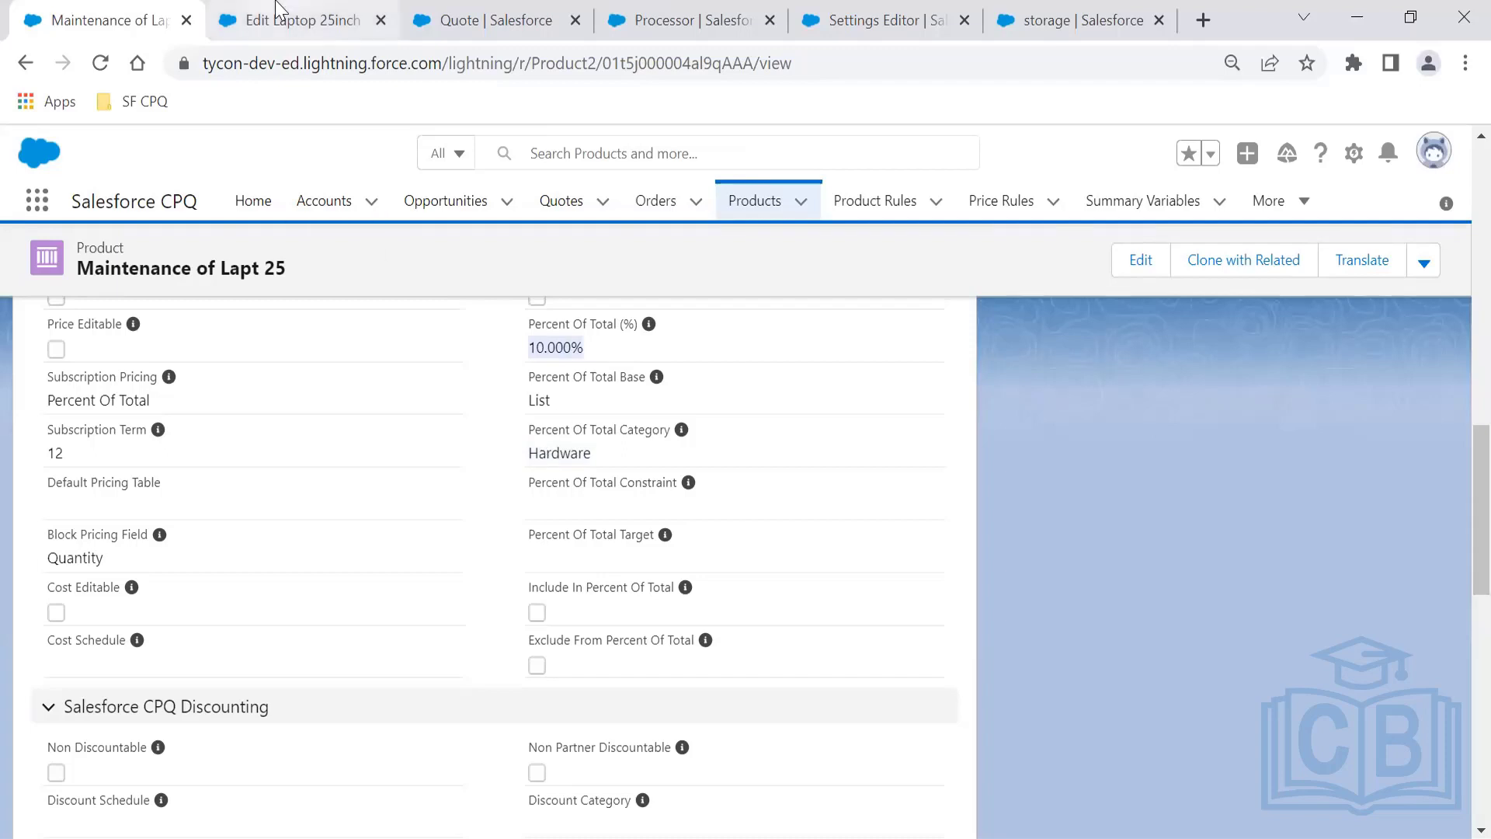
click(281, 16)
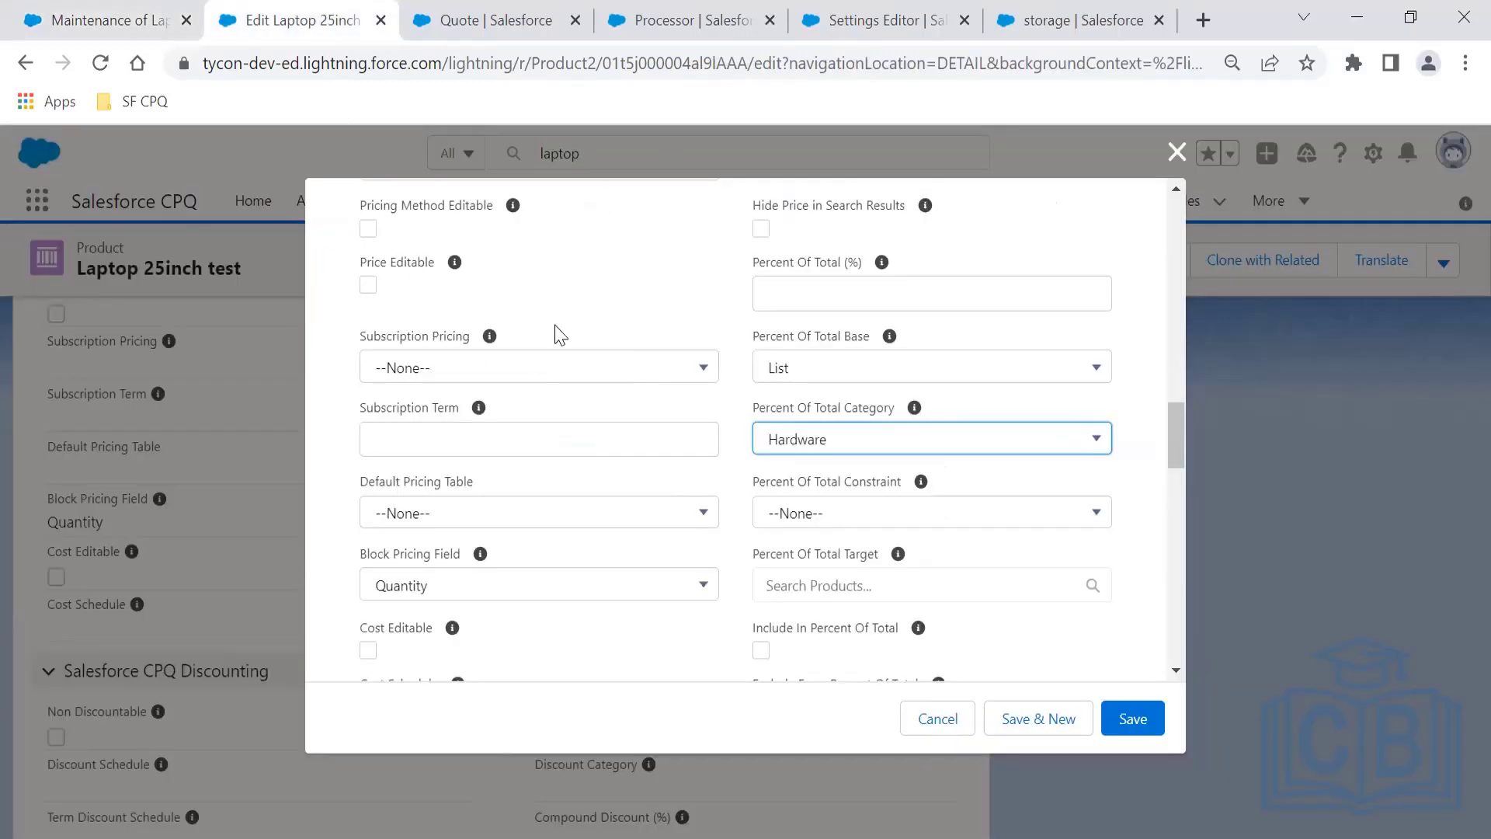
- Search the quote's product selection for "lap" and add Laptop 25inch test alongside the maintenance line
click(482, 19)
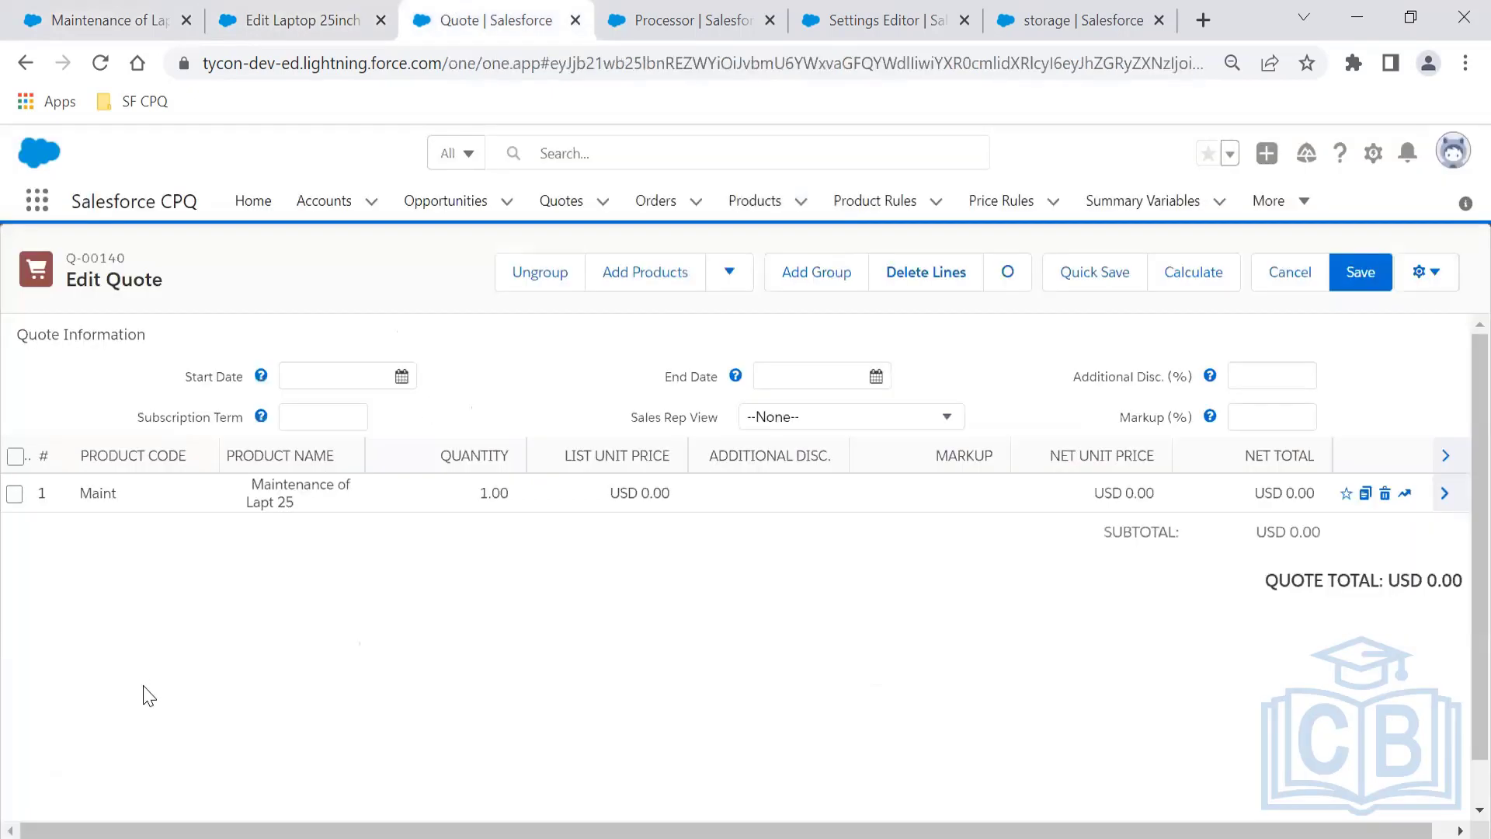
click(647, 271)
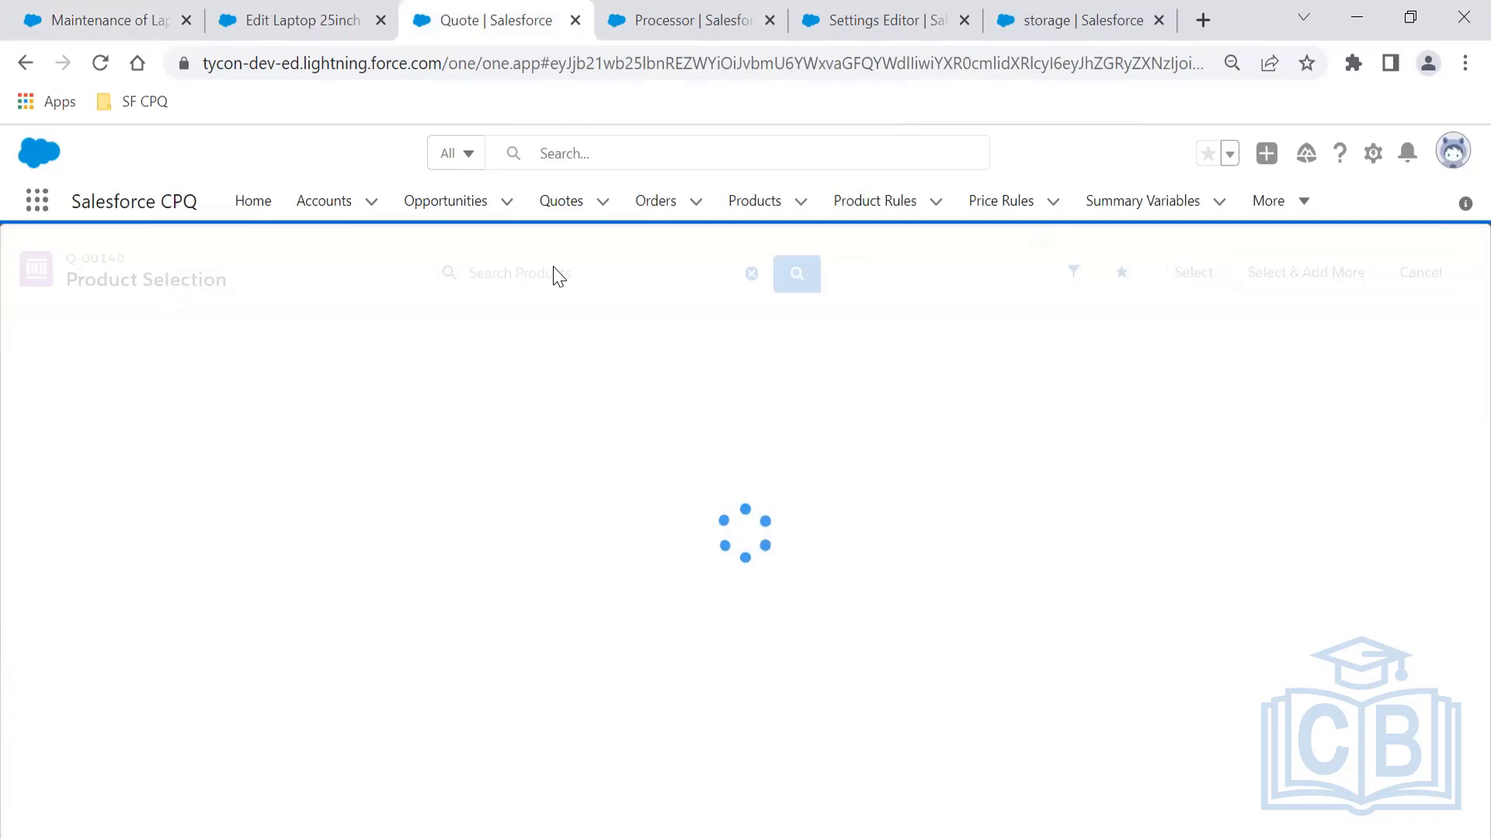
click(523, 273)
text(lap)
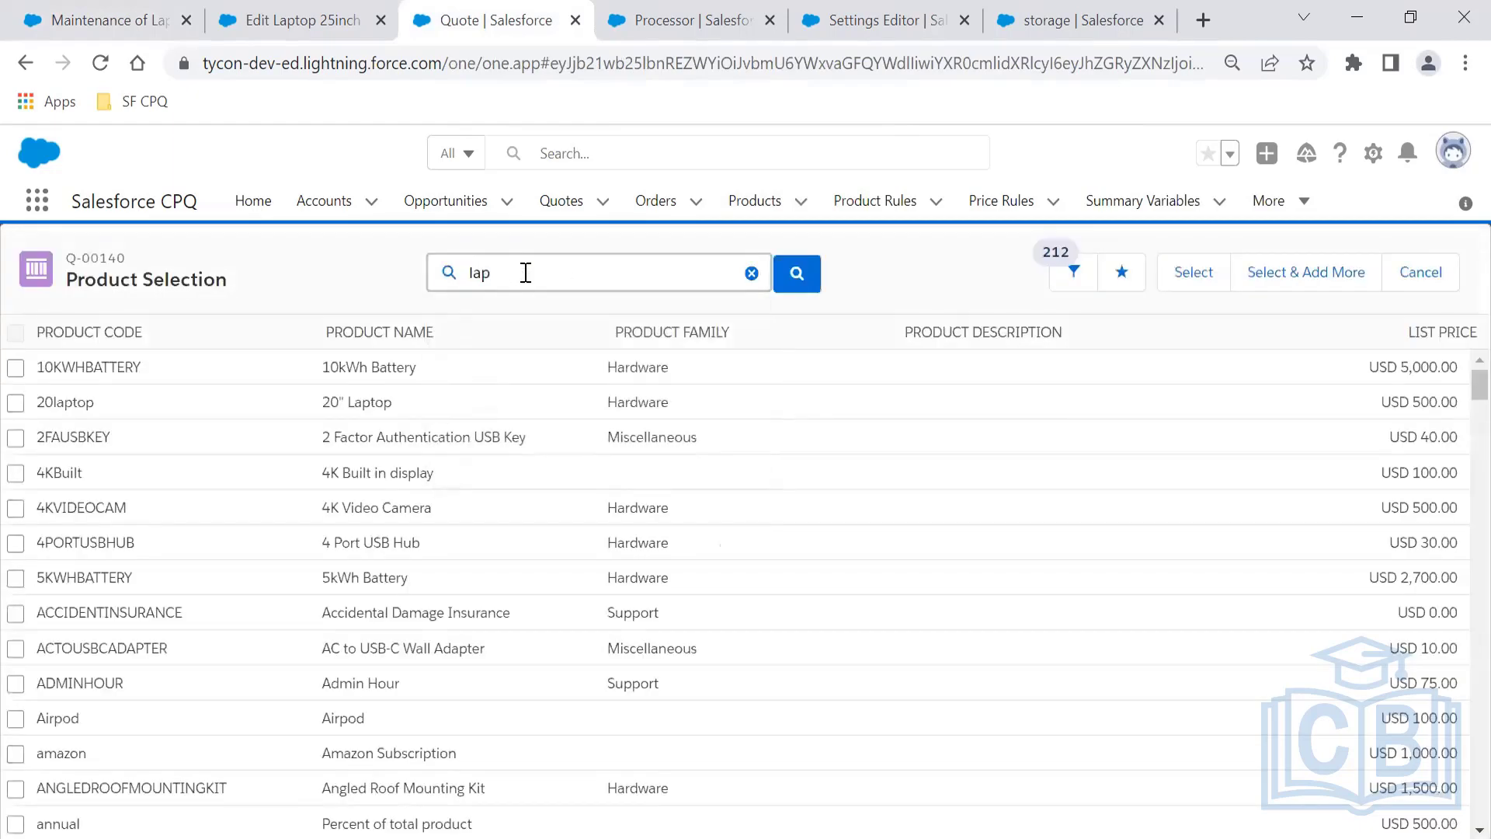
key(Return)
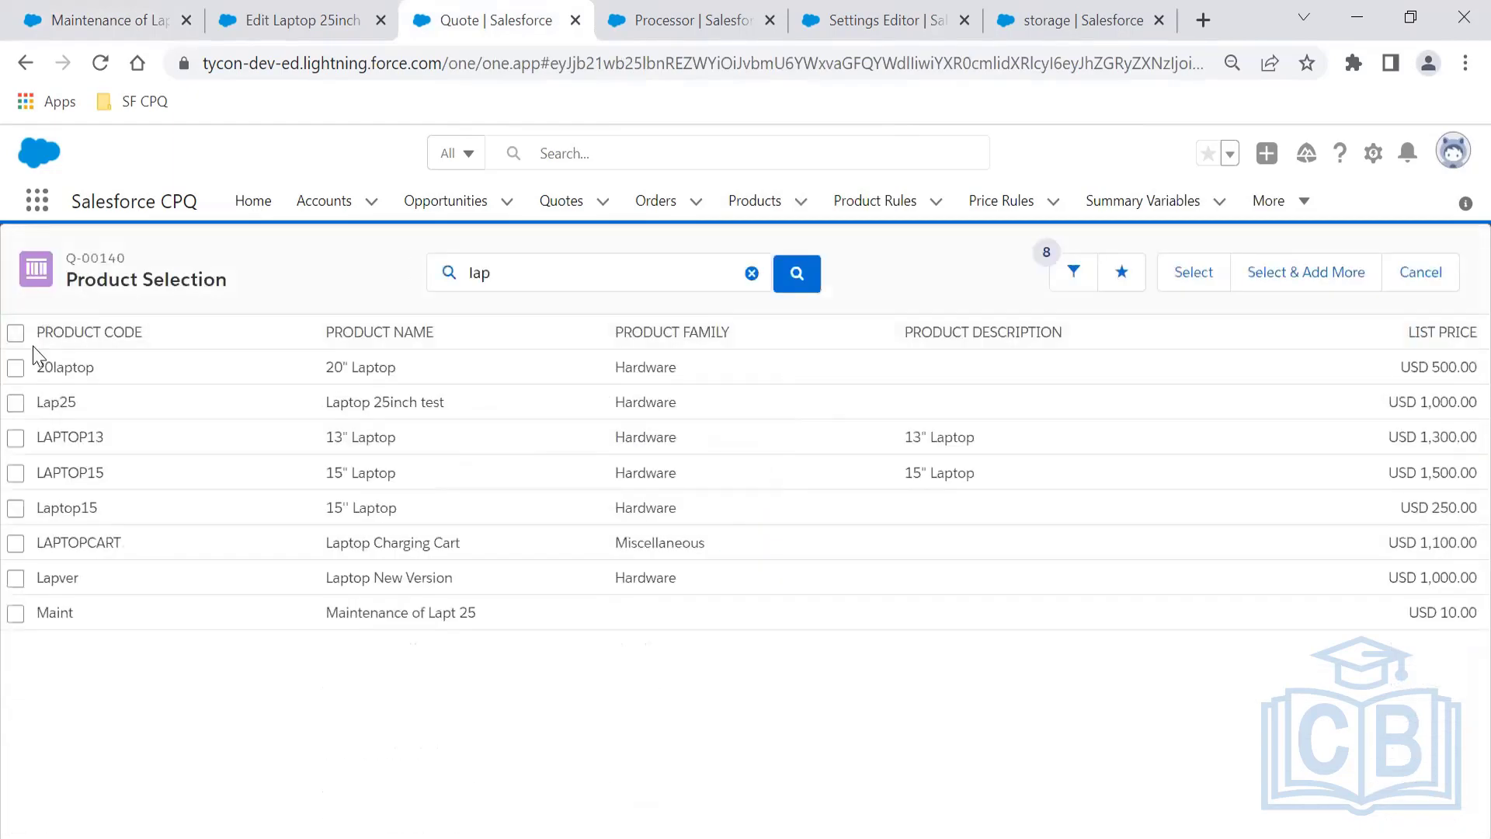
click(15, 403)
click(1194, 272)
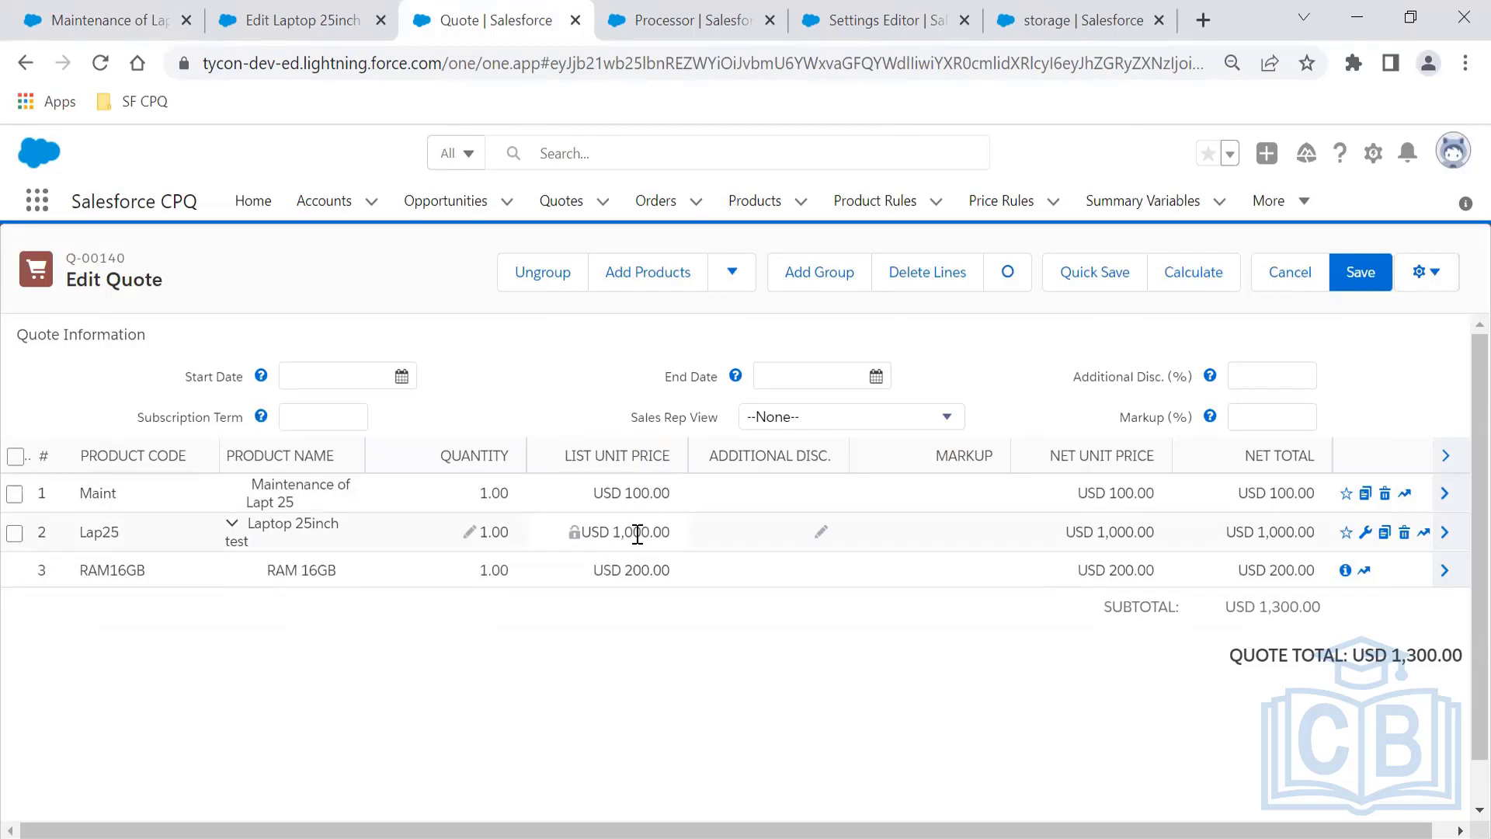
- Return to the Maintenance of Lapt 25 record and check its Percent Of Total settings
click(142, 7)
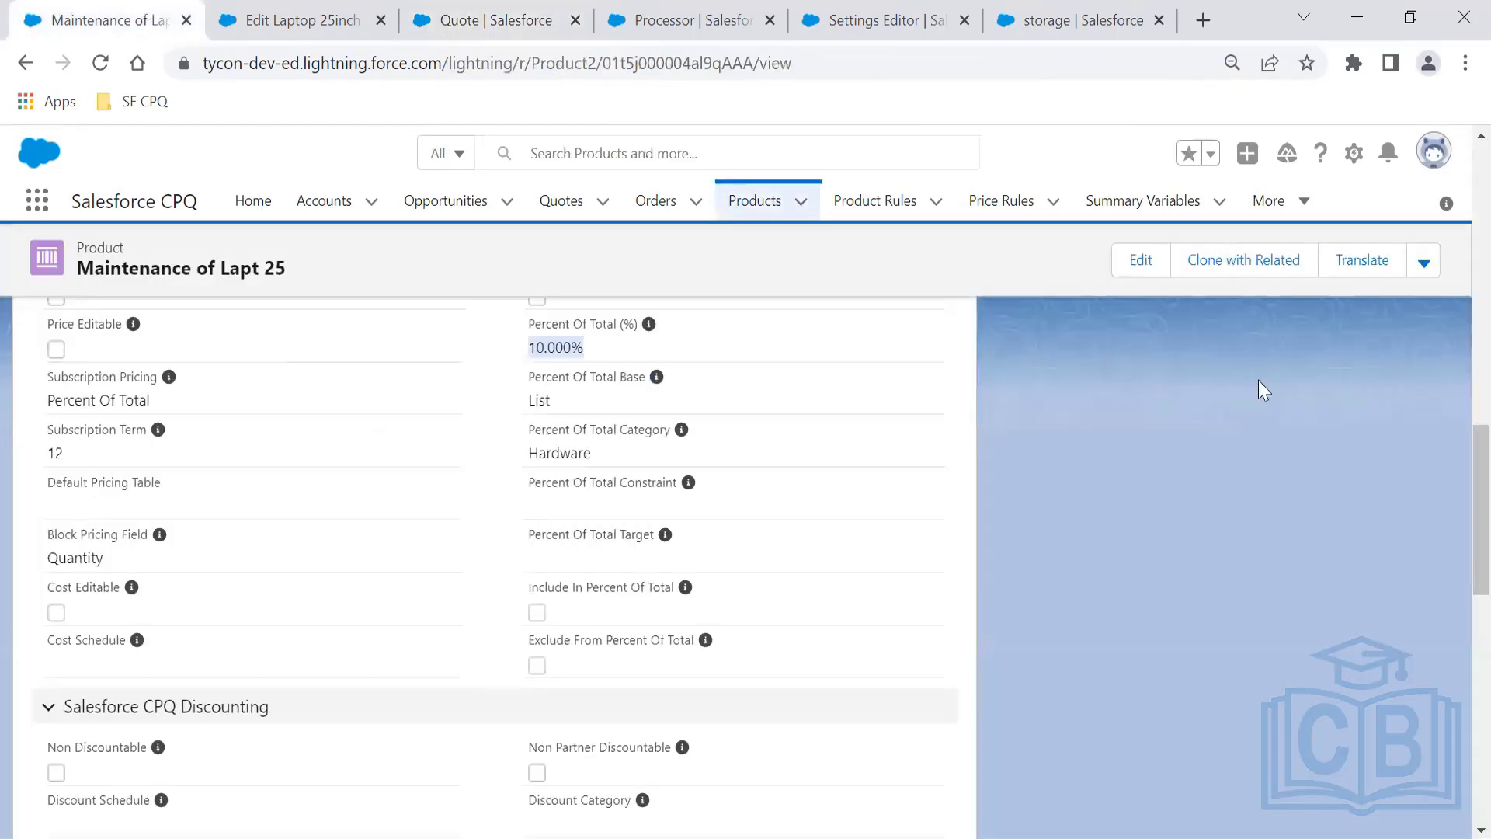
scroll(1457, 478, up, 1)
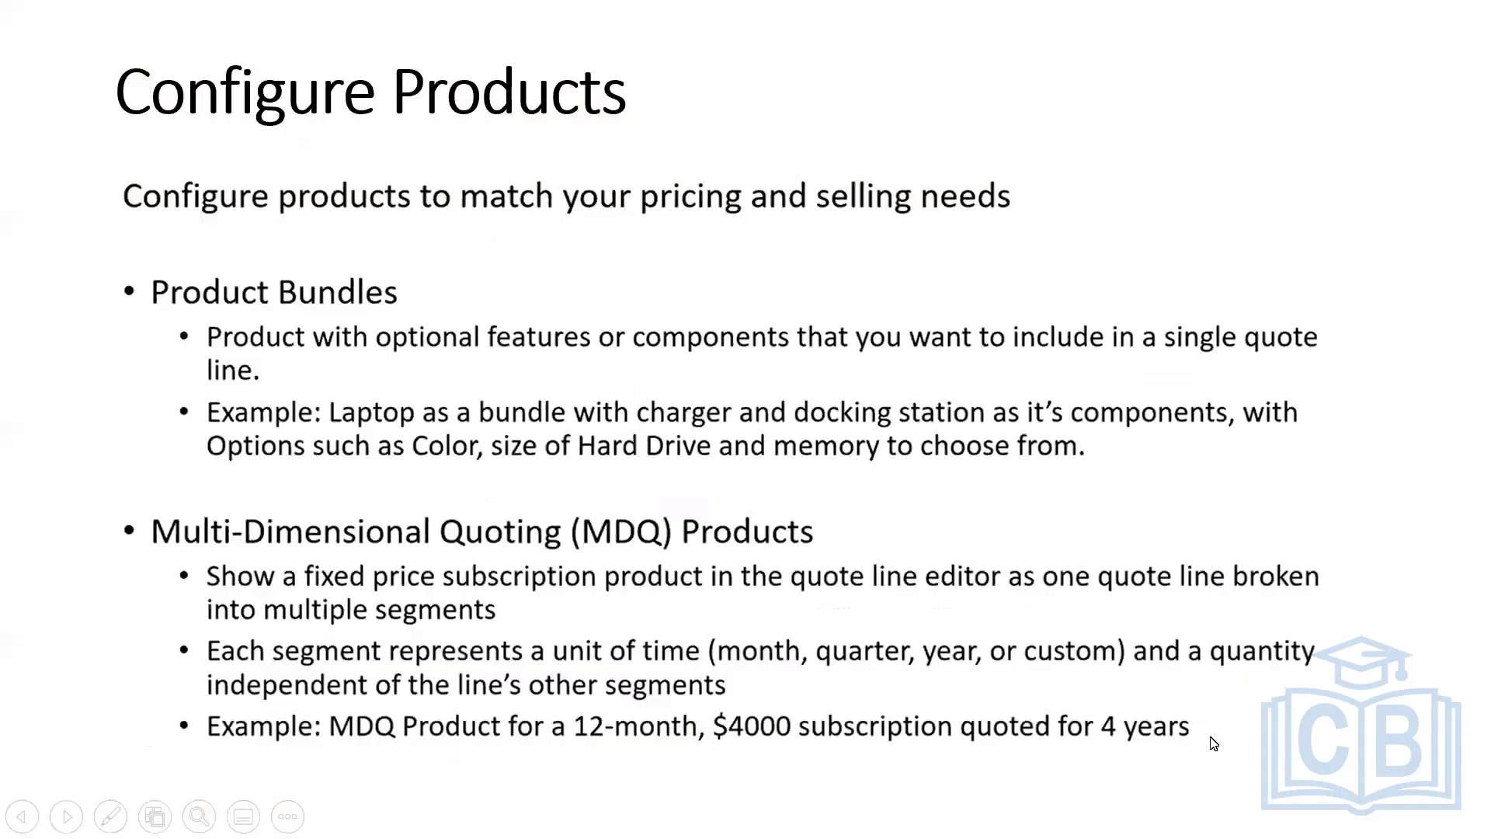
click(1215, 743)
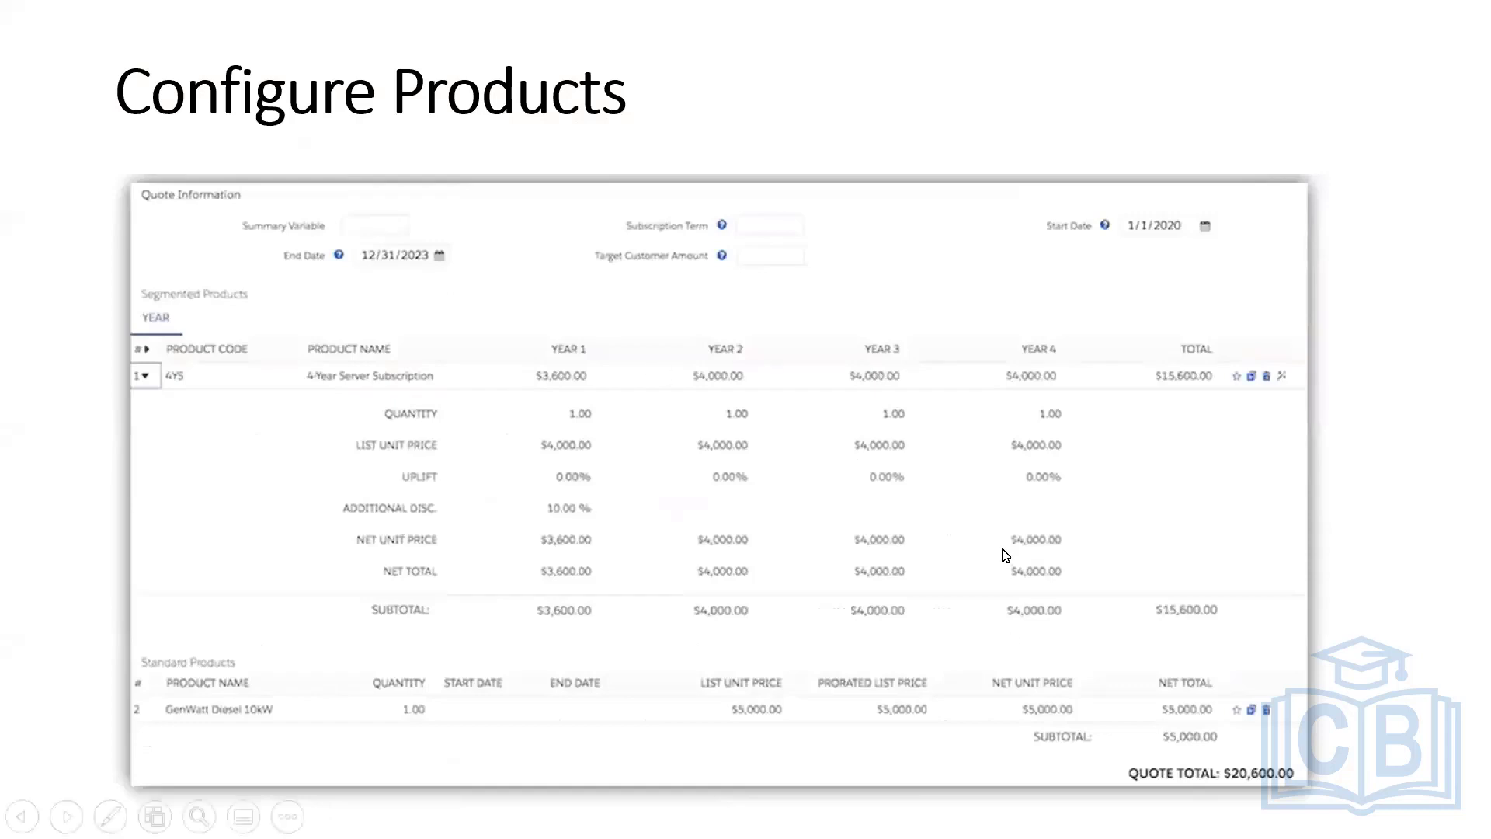
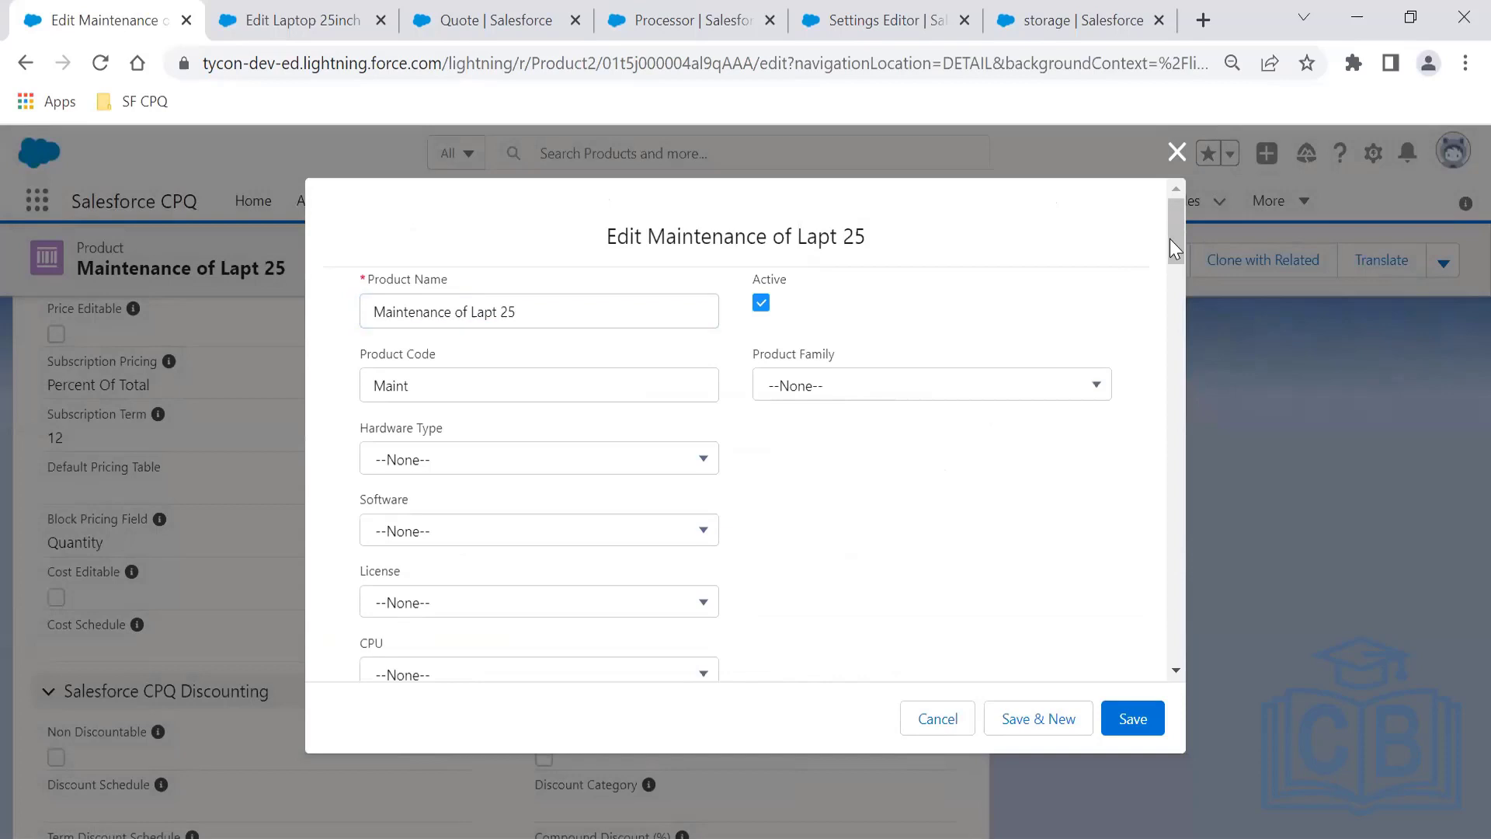
- Set the Default Pricing Table of Maintenance of Lapt 25 to Segmented and save the product
drag(1175, 259, 1147, 504)
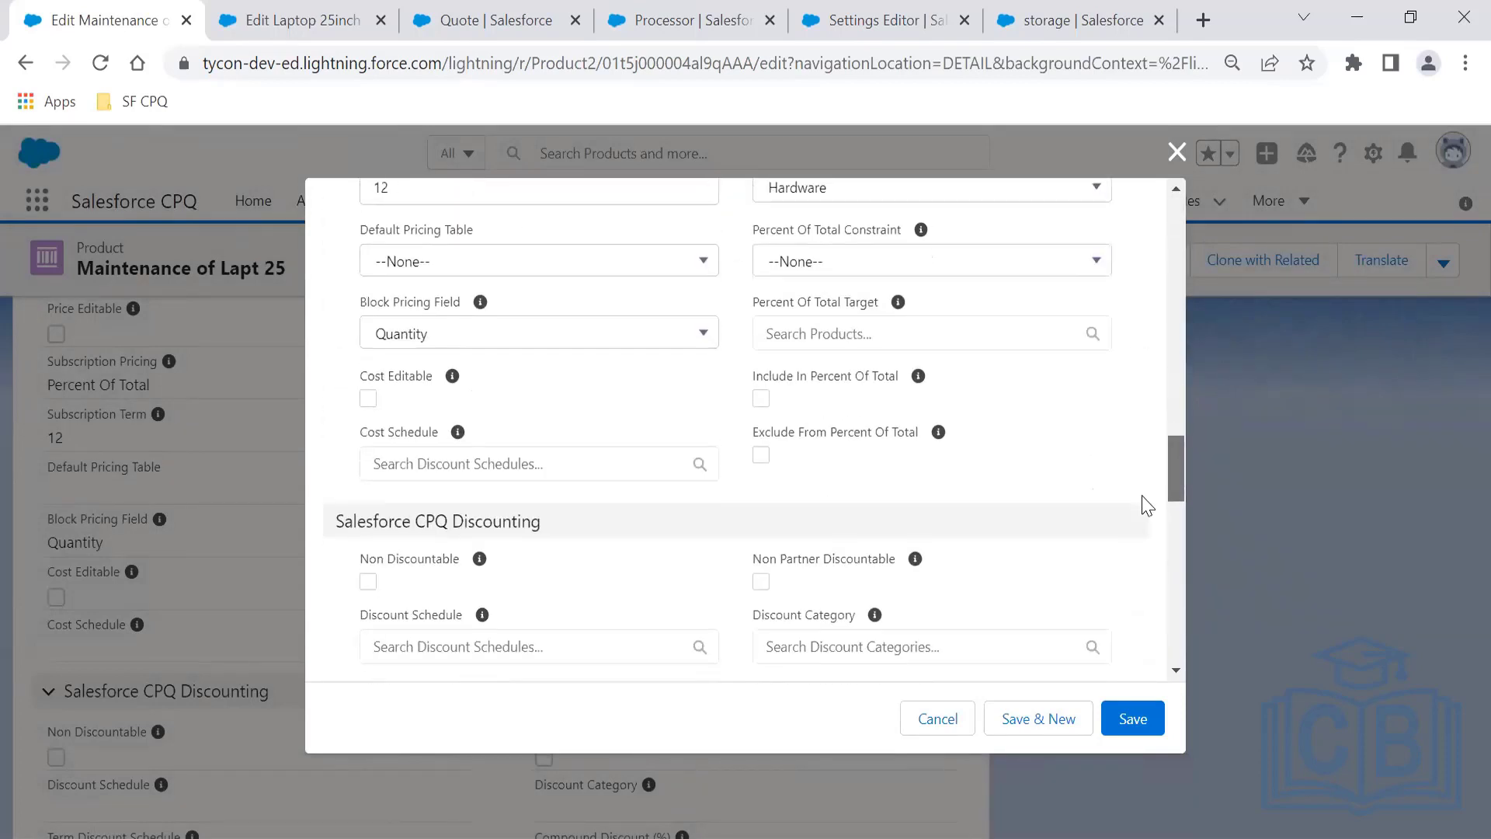
scroll(1152, 466, up, 4)
scroll(1145, 482, down, 2)
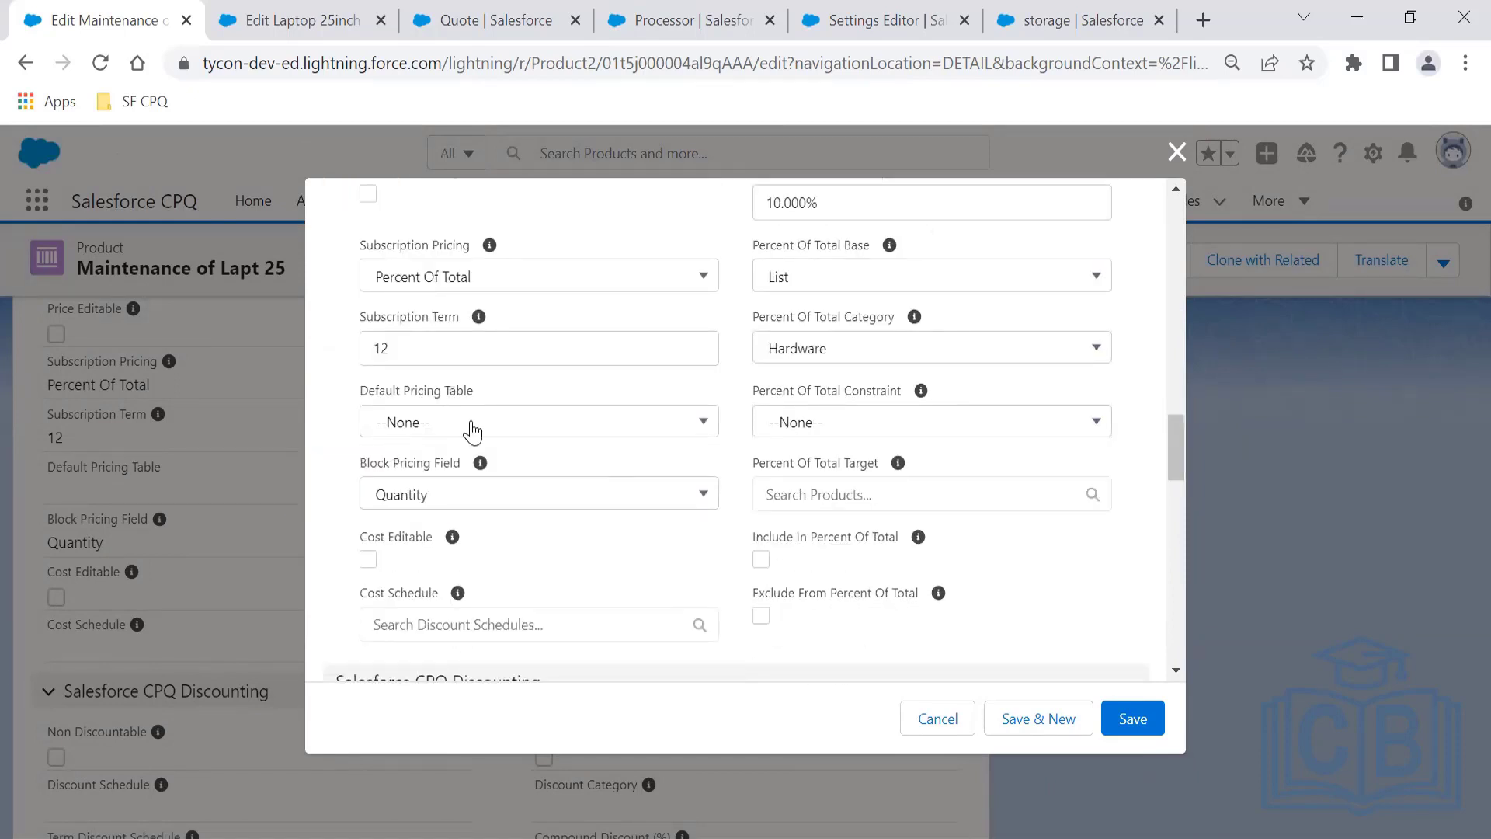
click(474, 431)
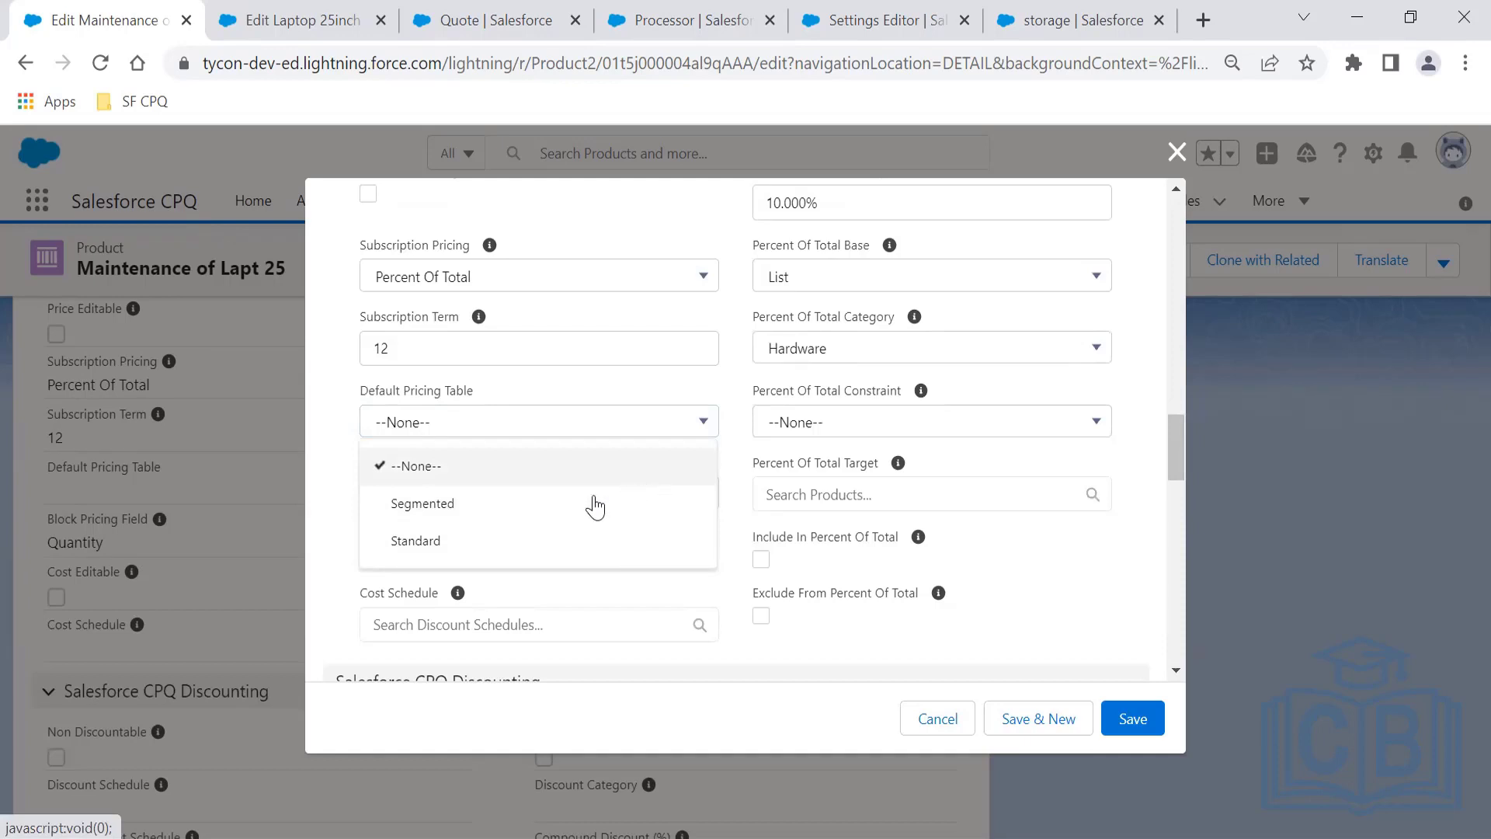
click(596, 507)
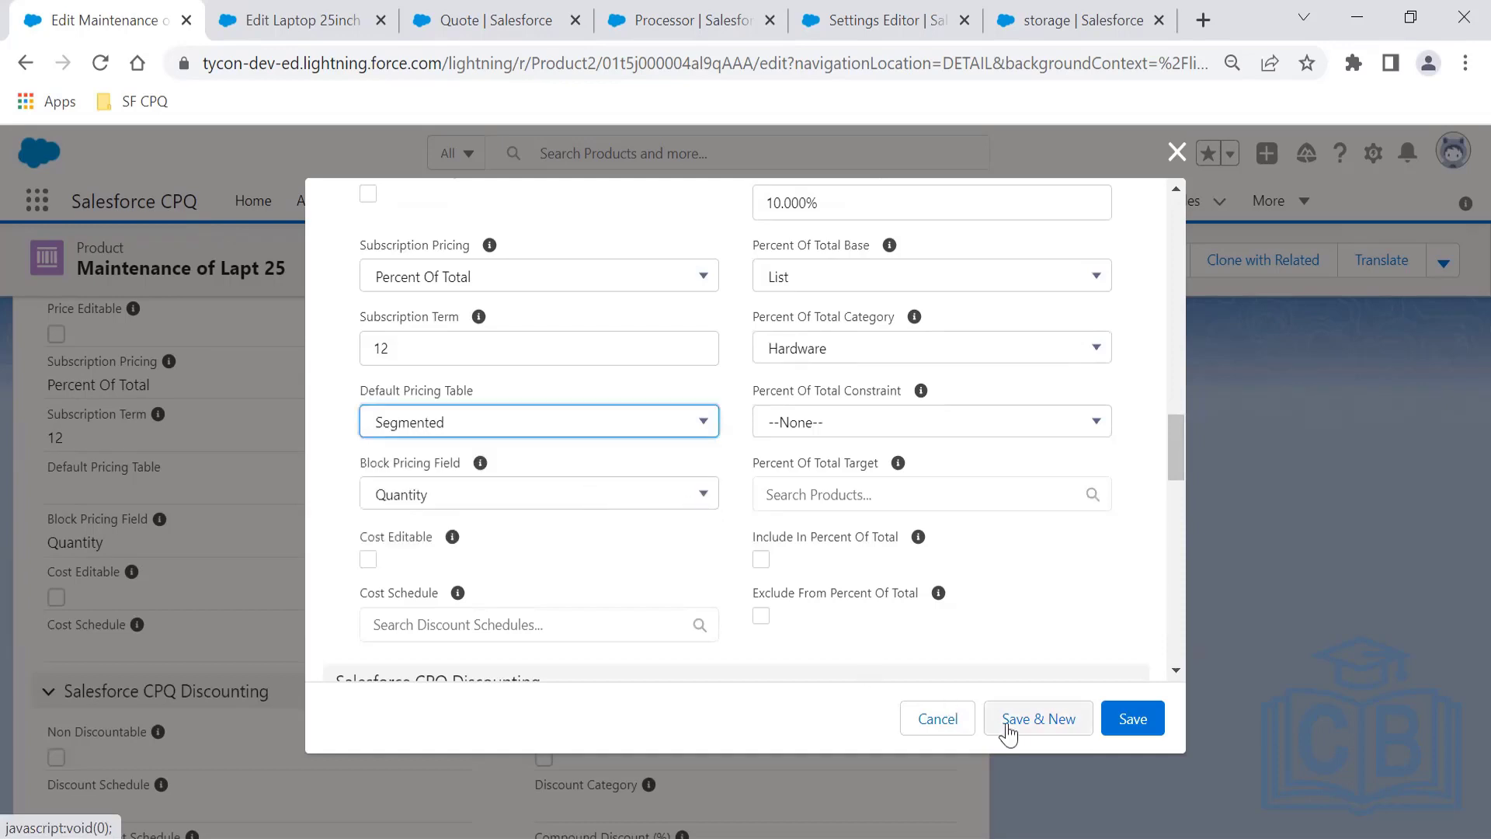
click(1114, 728)
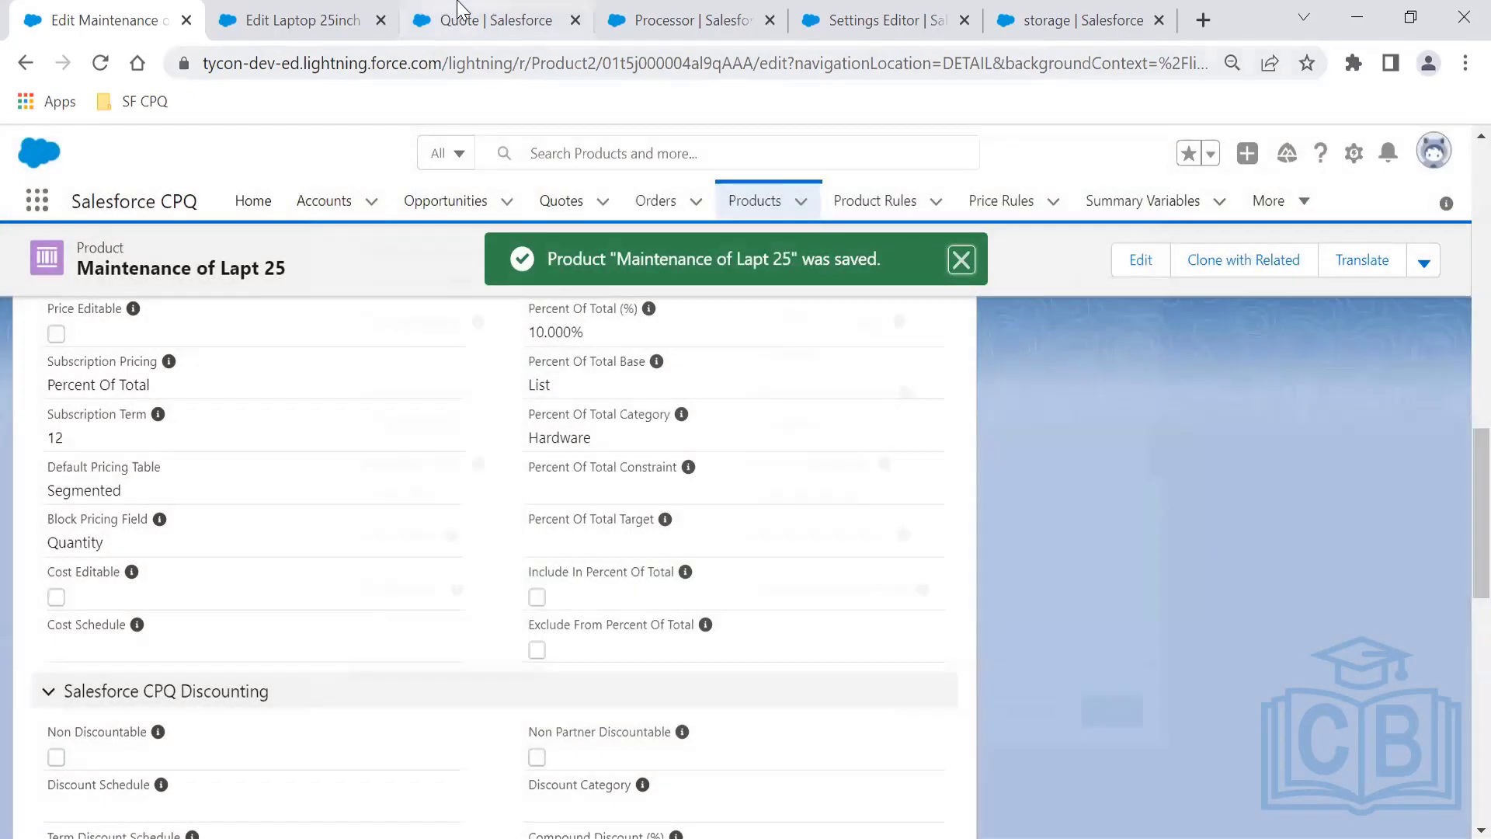
- Discard the unsaved quote line edits and reopen the quote's lines for editing
click(484, 20)
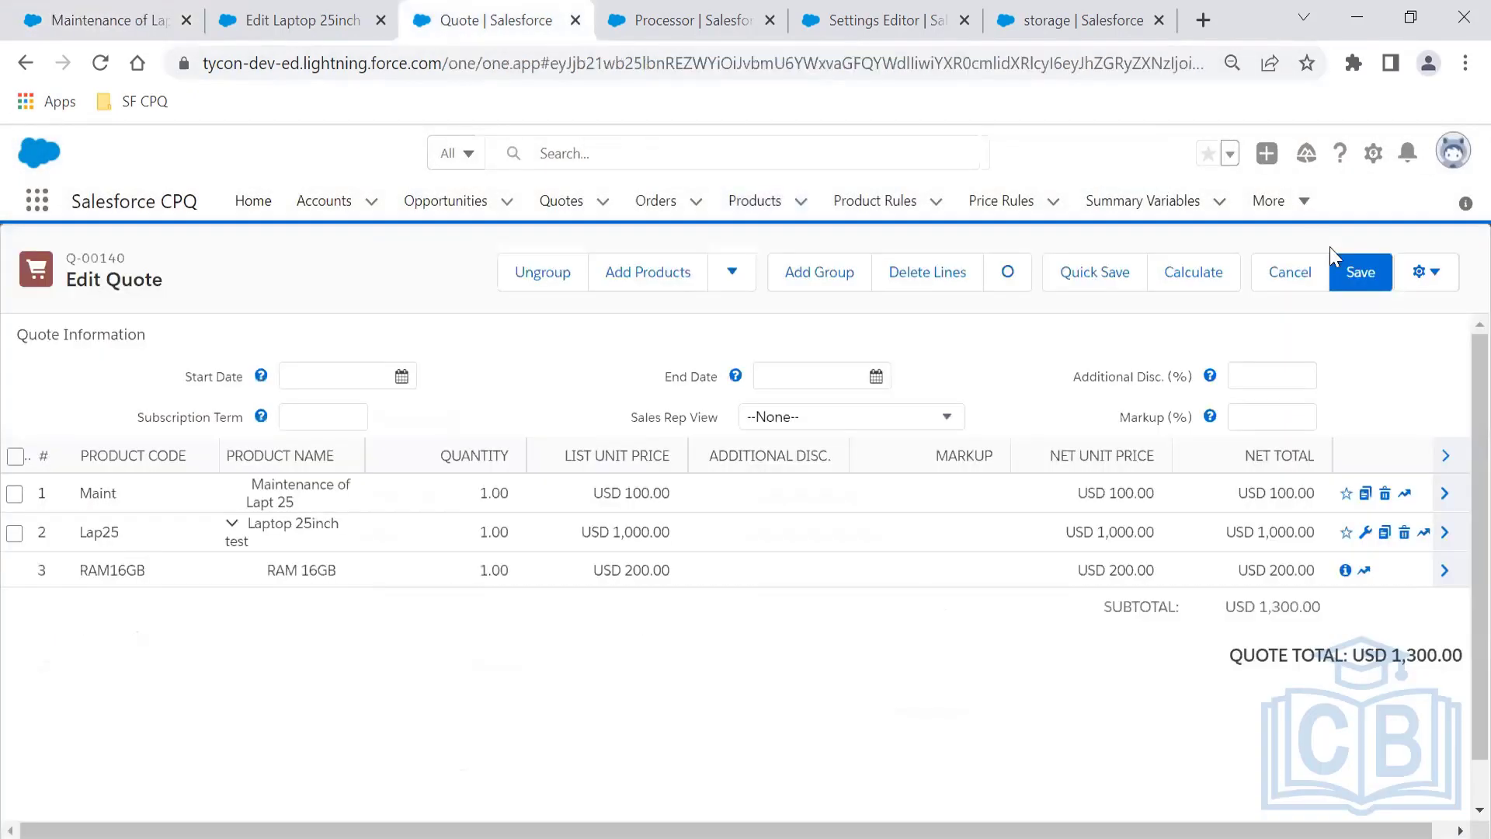
click(1292, 289)
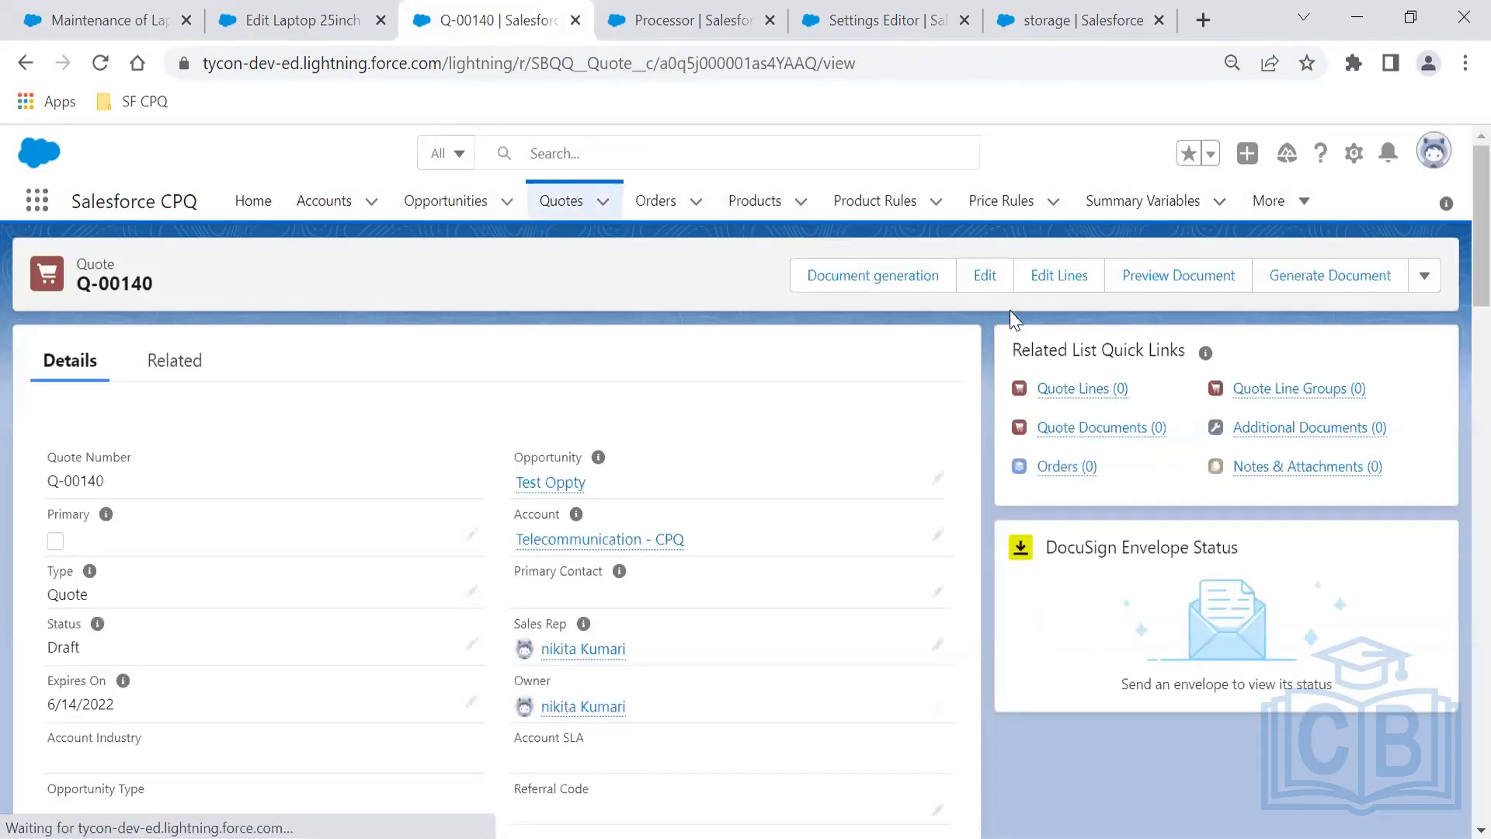
click(1062, 276)
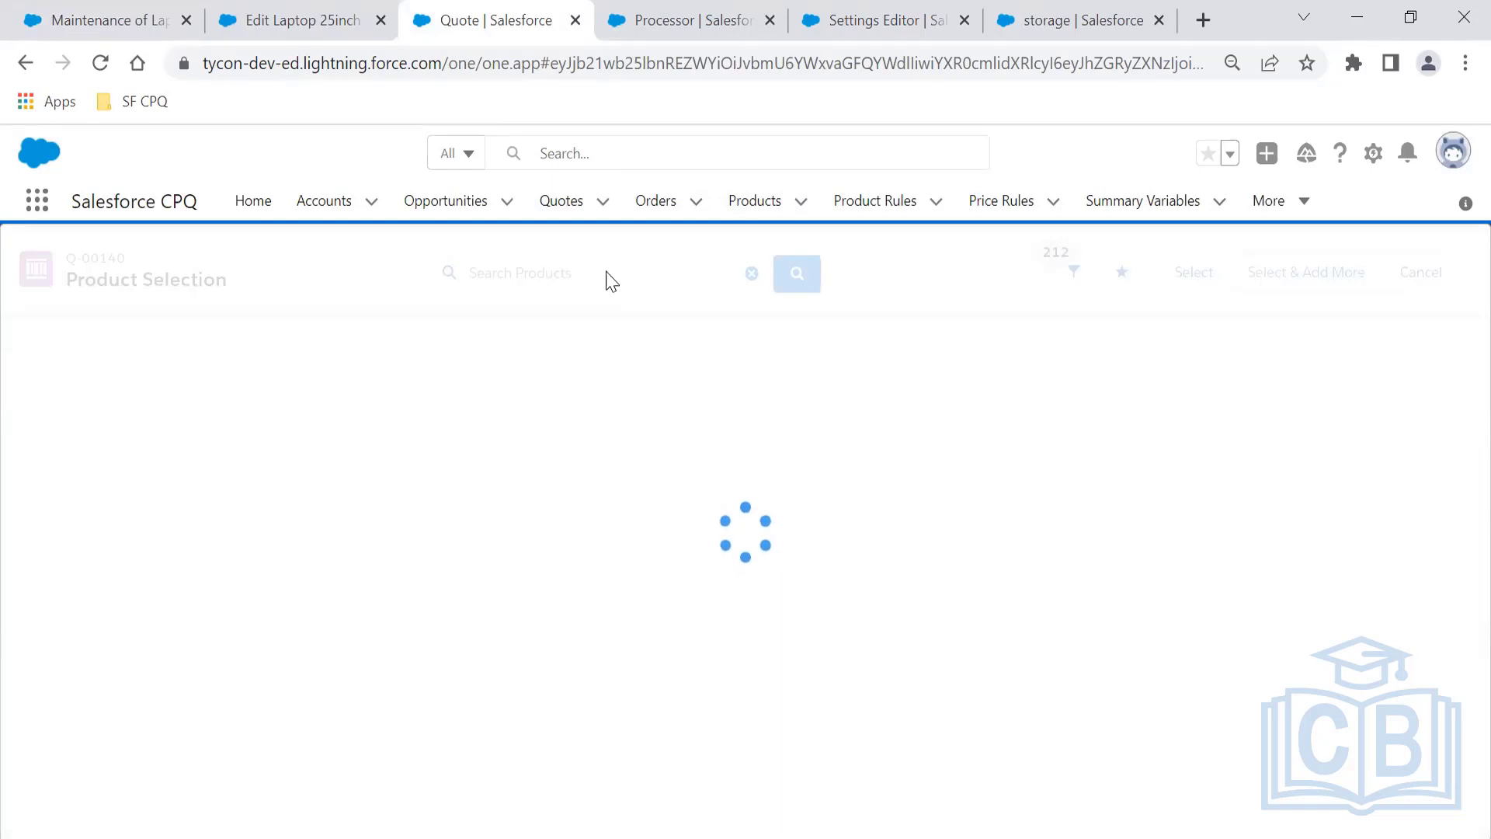
click(139, 11)
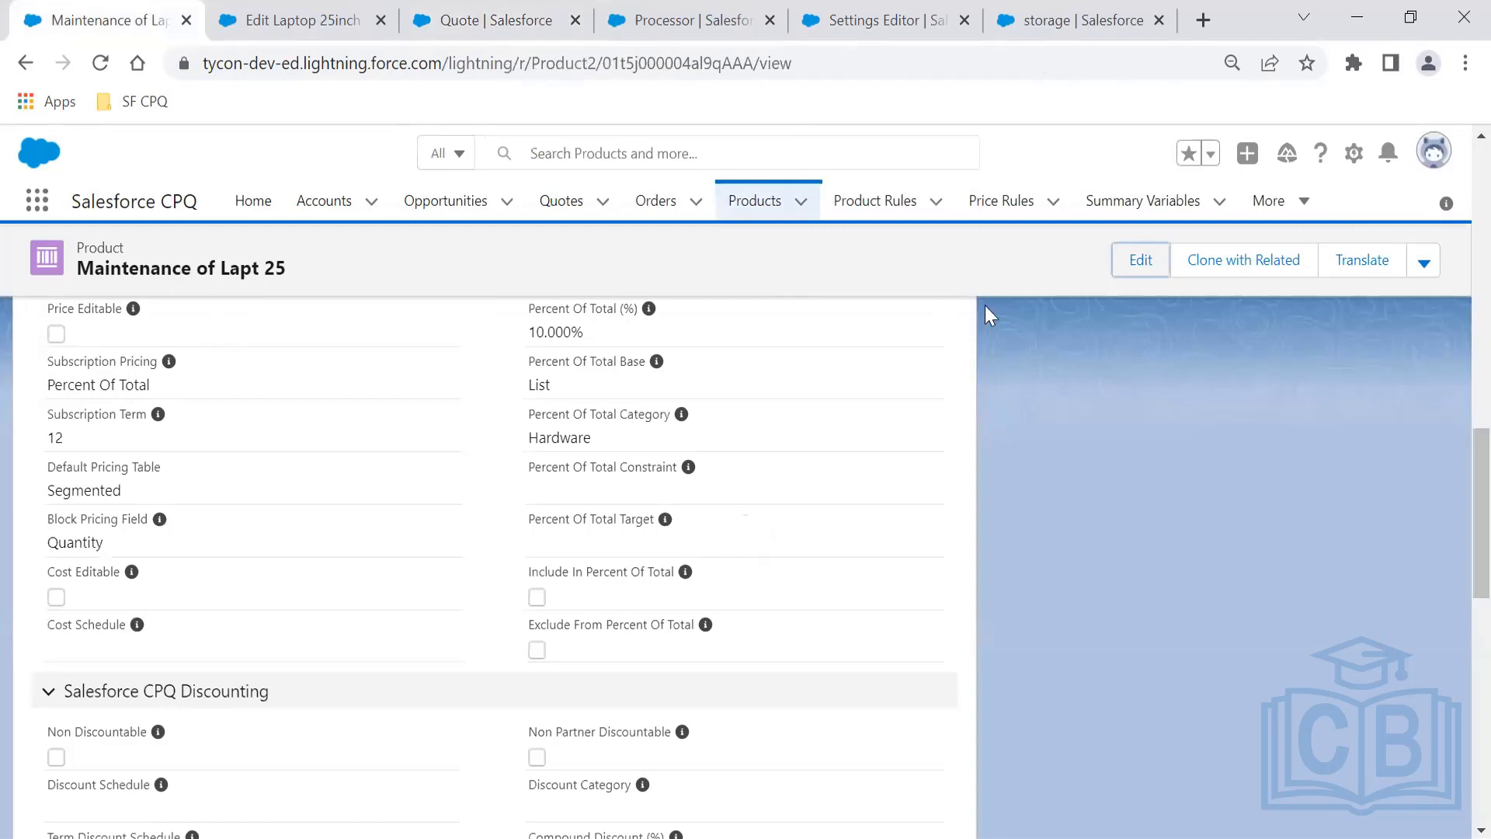
click(1159, 268)
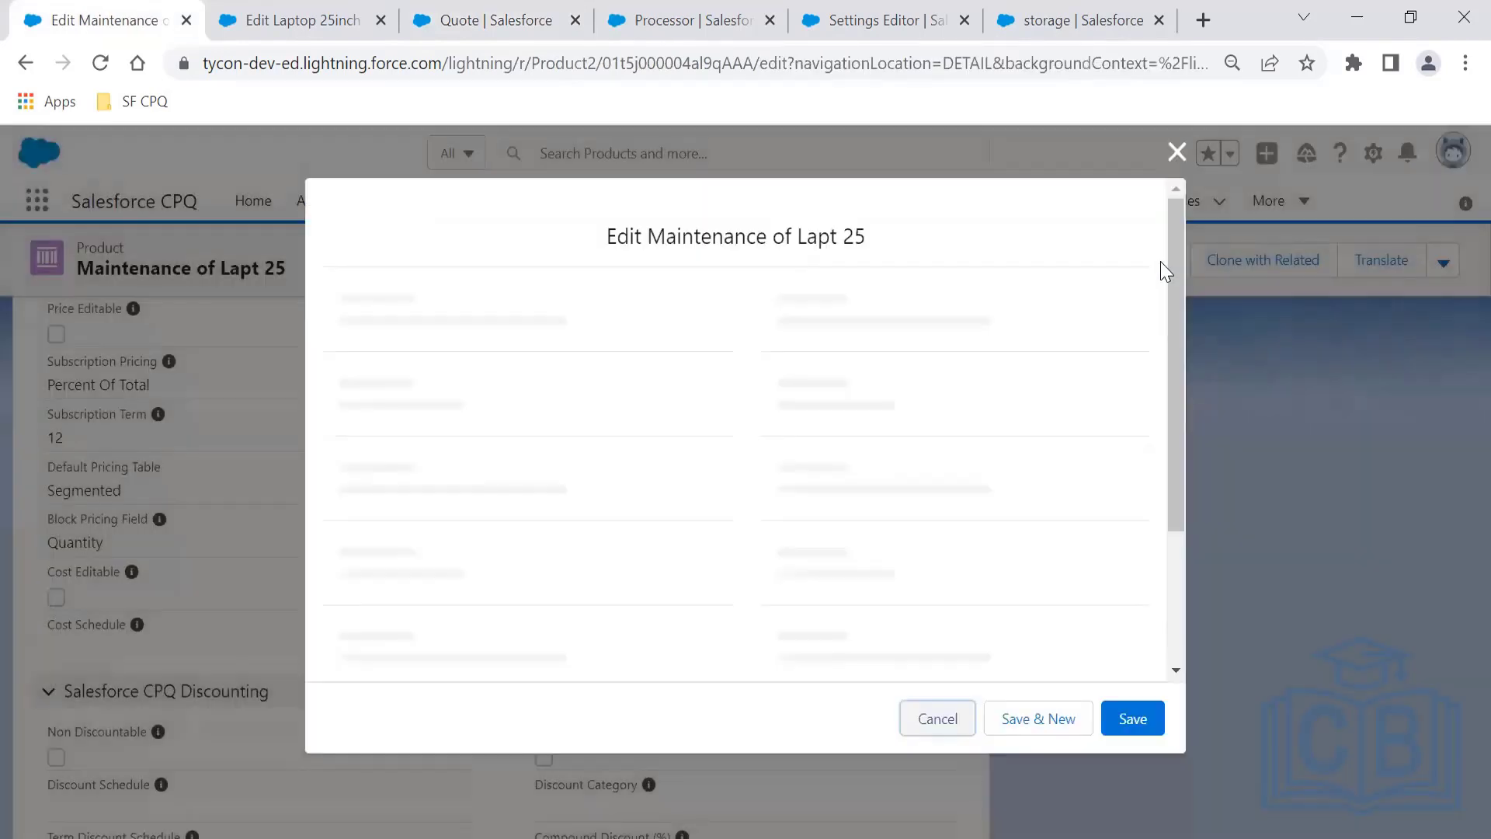
click(1177, 152)
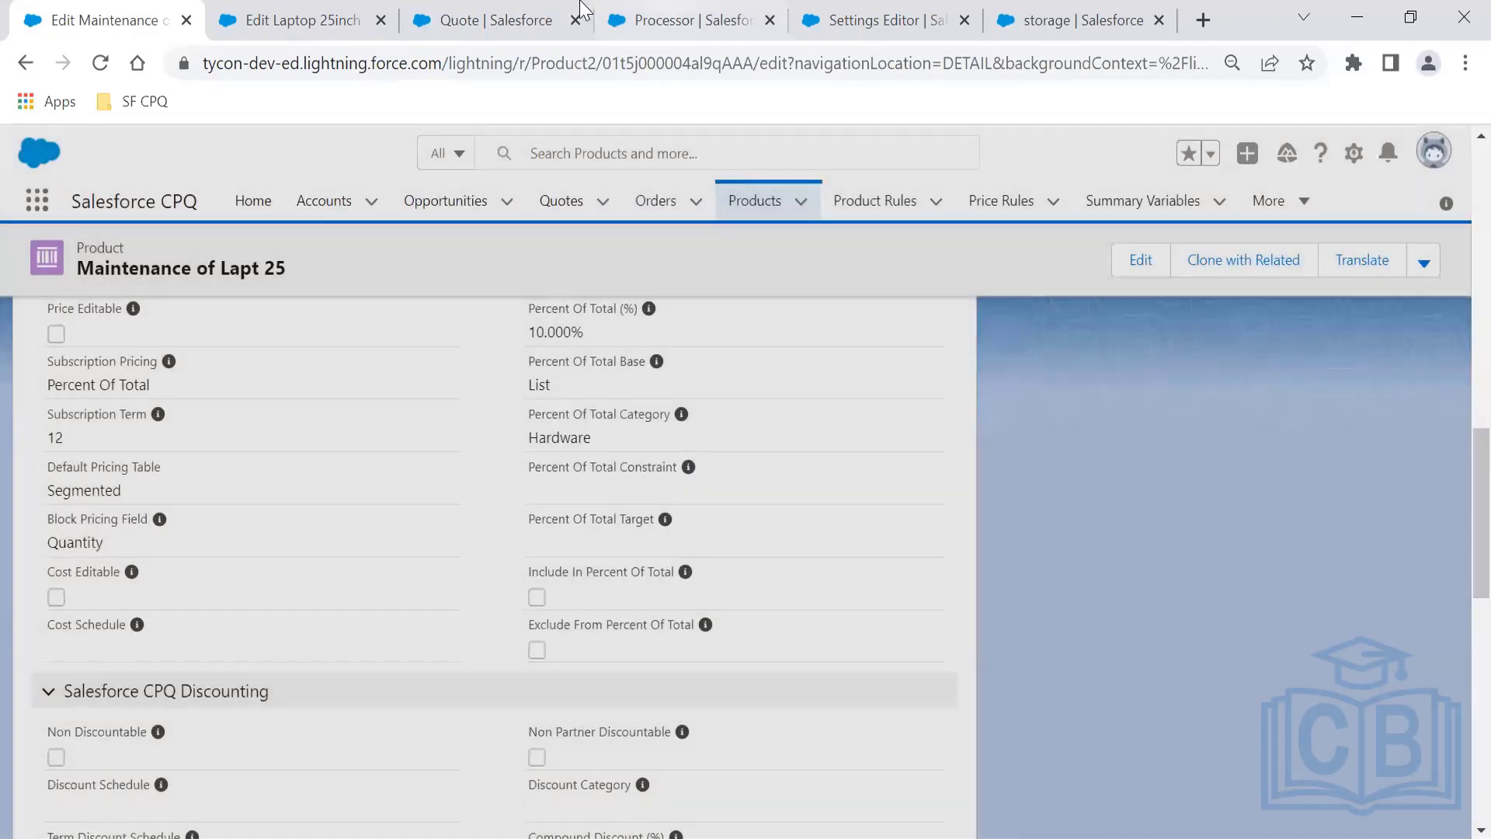
click(664, 15)
click(303, 20)
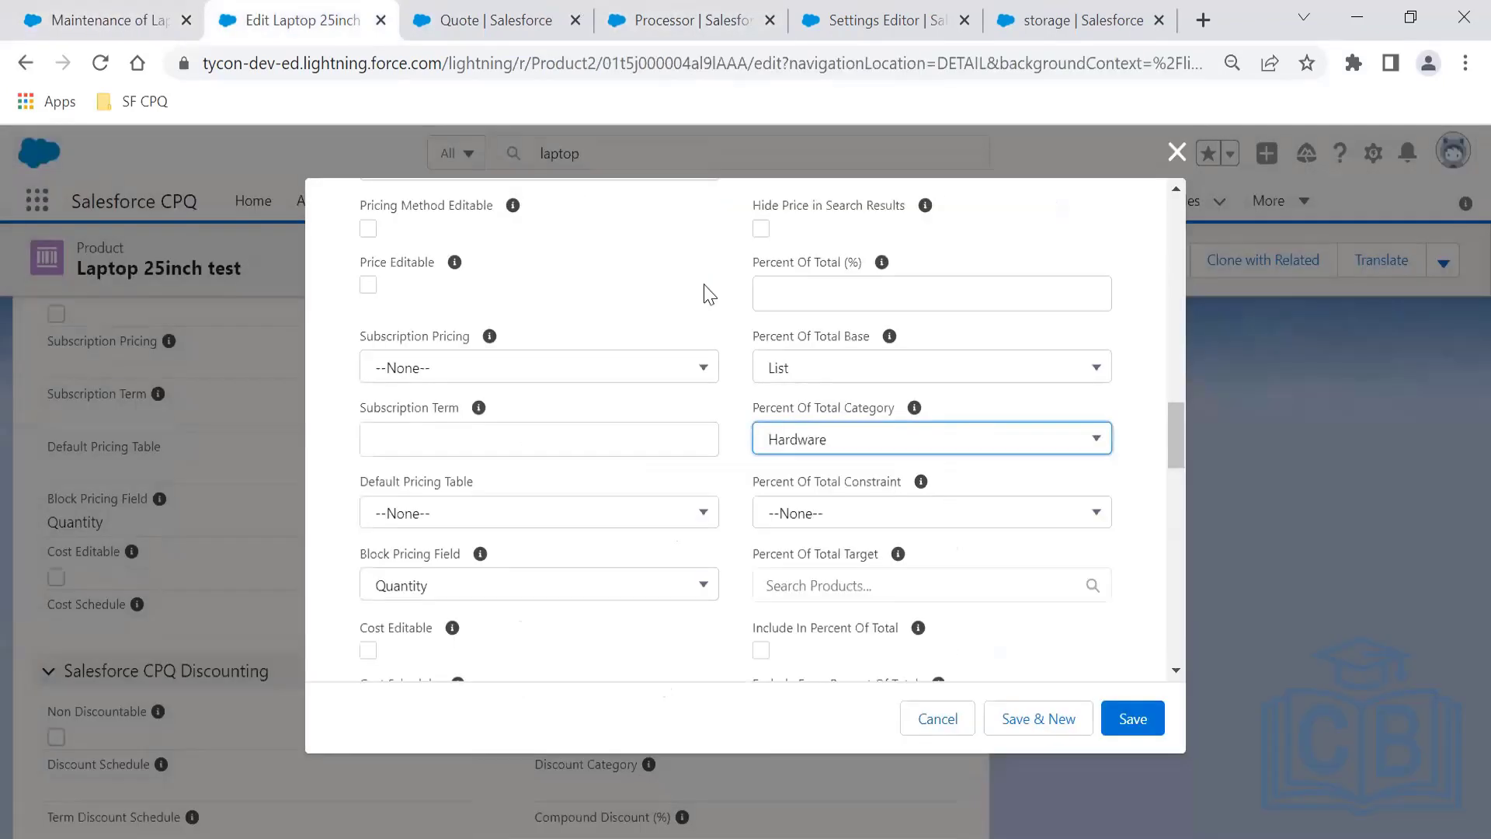
- Search the quote's product selection for "main" and add Maintenance of Lapt 25 to the quote
click(420, 12)
click(612, 272)
text(main)
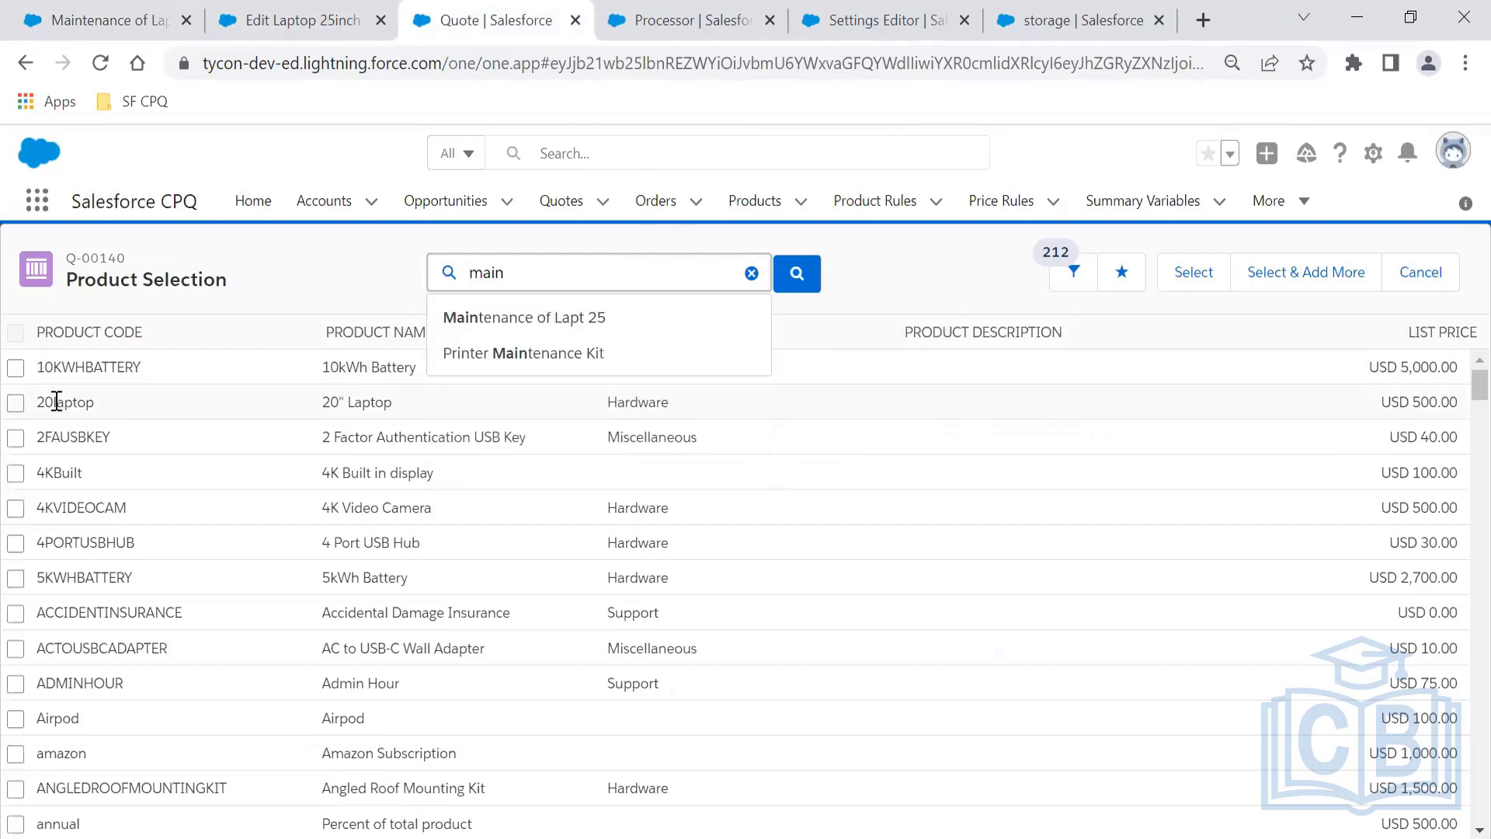
key(Return)
click(16, 367)
click(1221, 285)
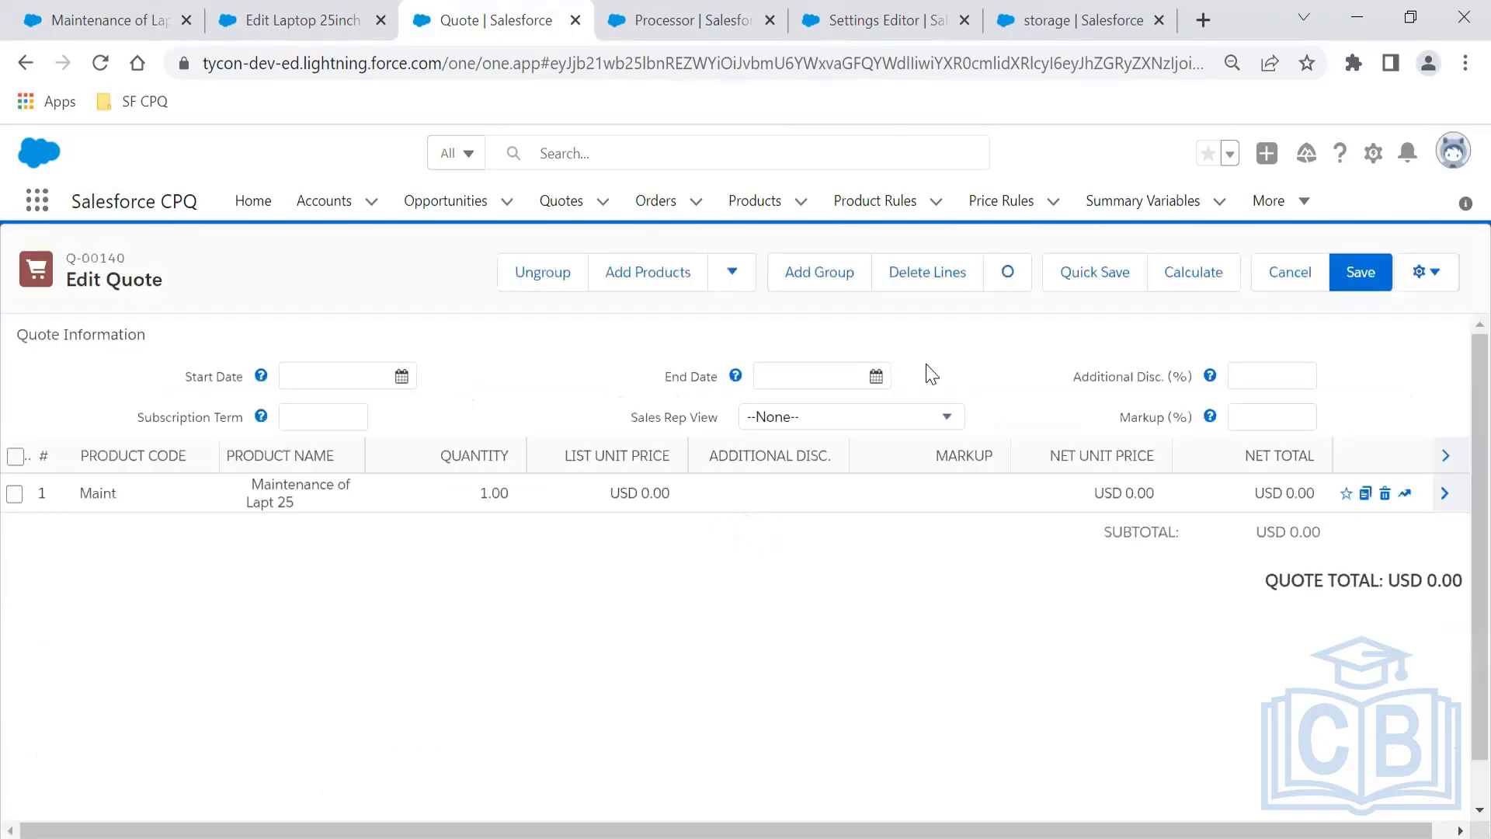
- Set the quote's Subscription Term to 36 and add Laptop 25inch test by searching the products for "laptop"
click(336, 420)
click(657, 272)
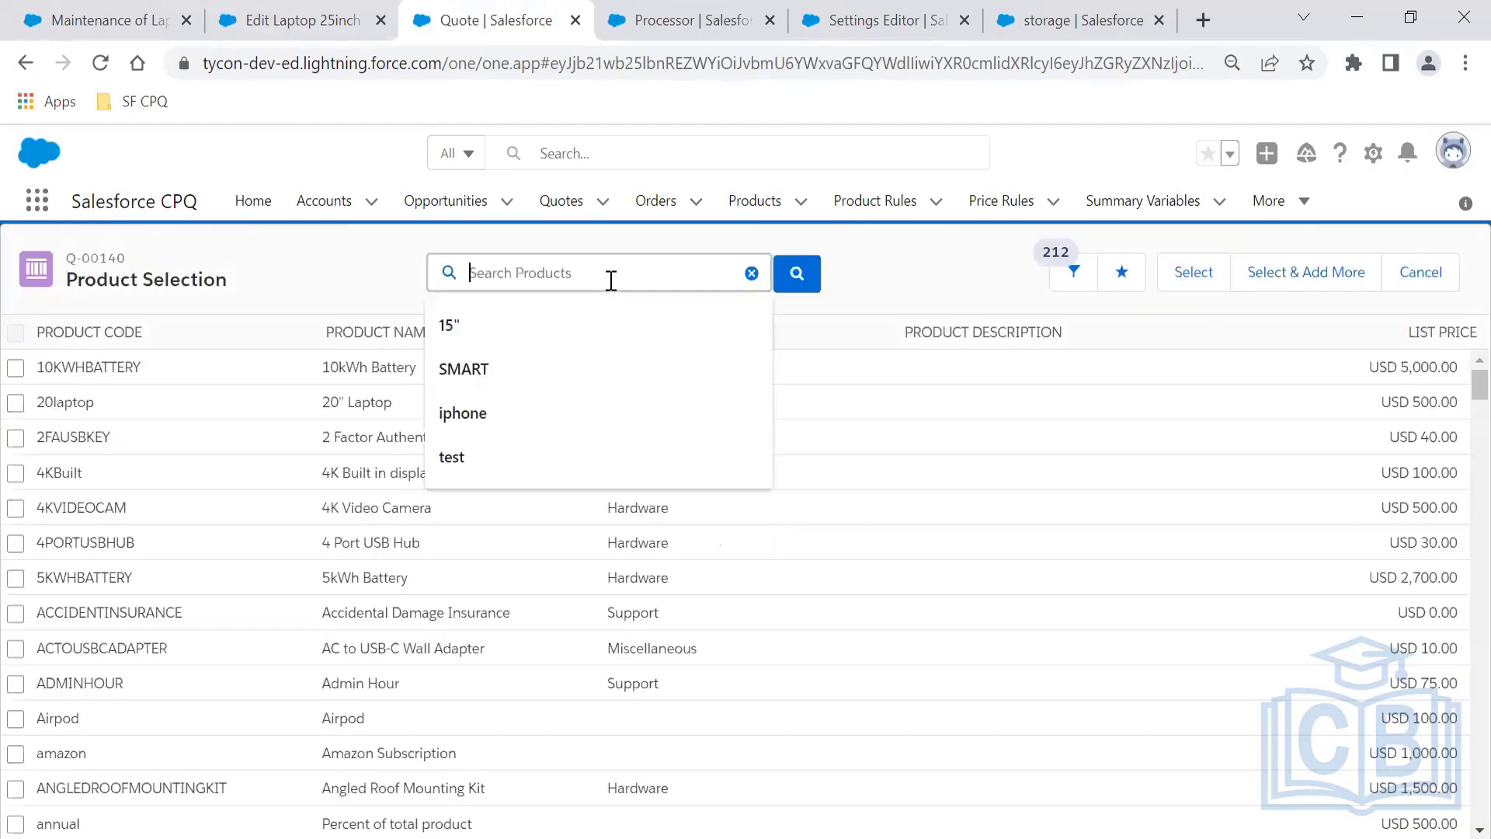
text(laptop)
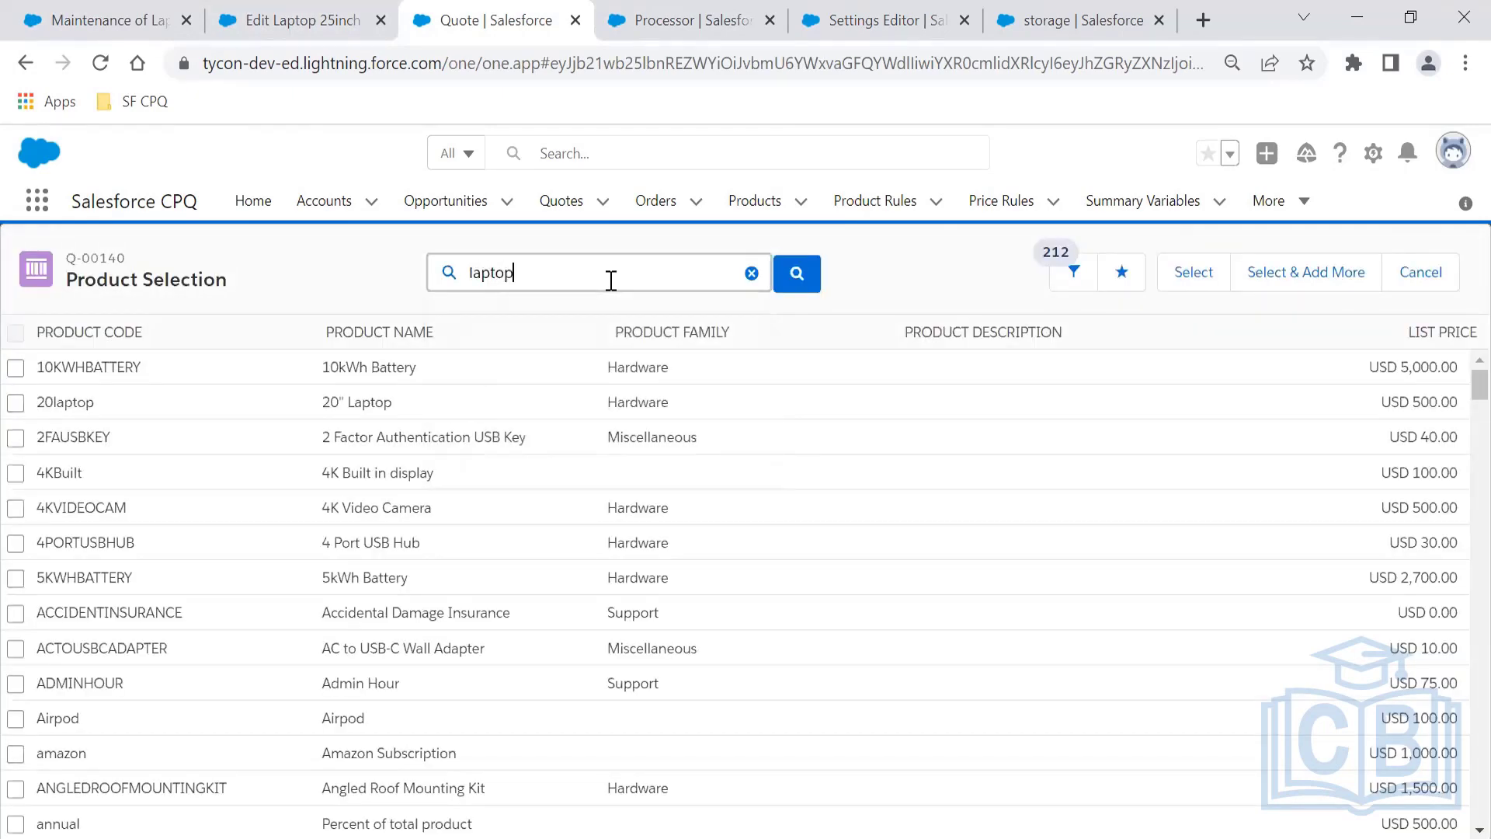
key(Return)
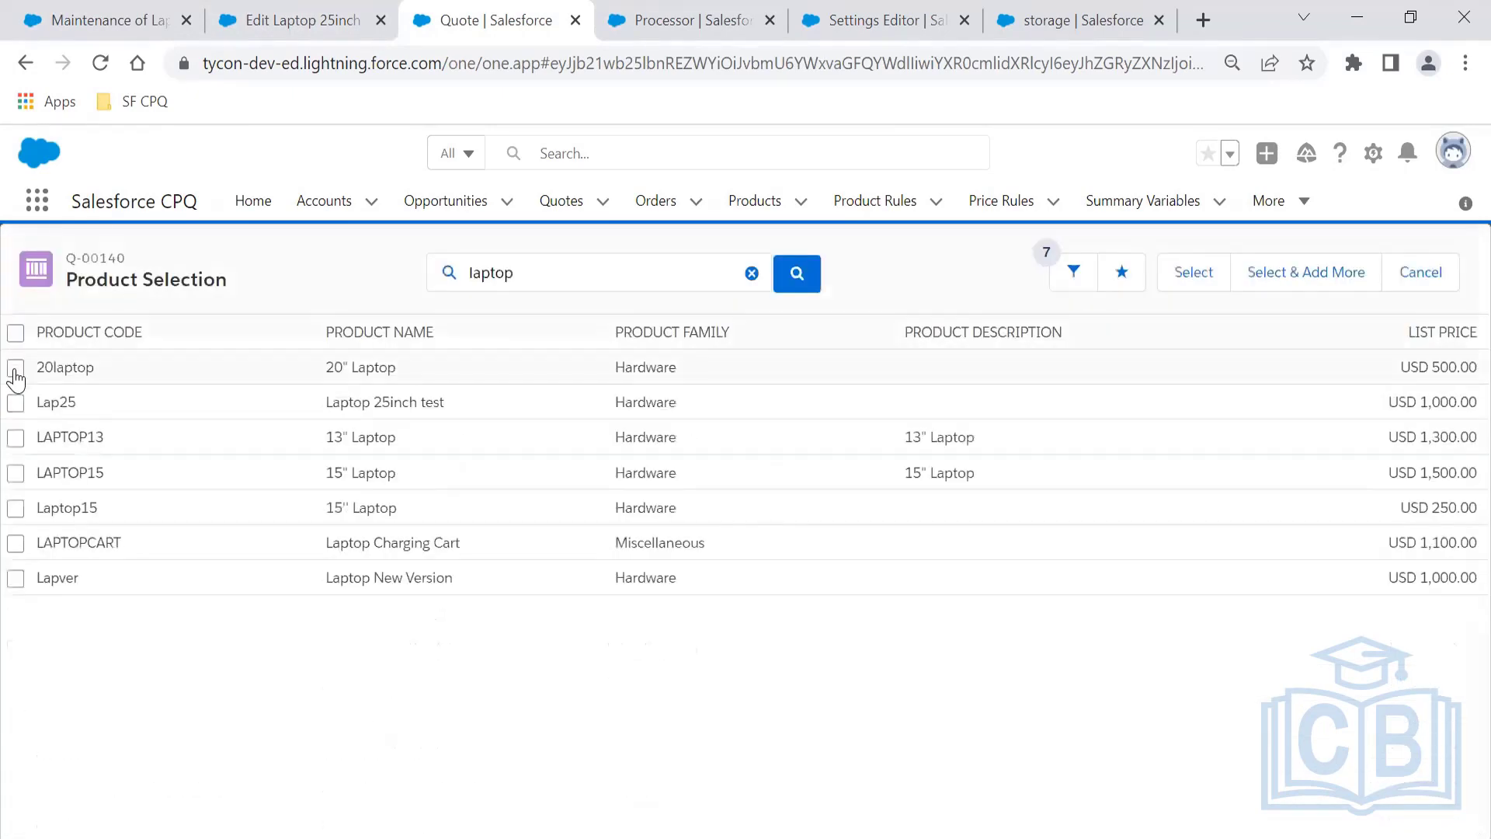
click(14, 404)
click(1171, 271)
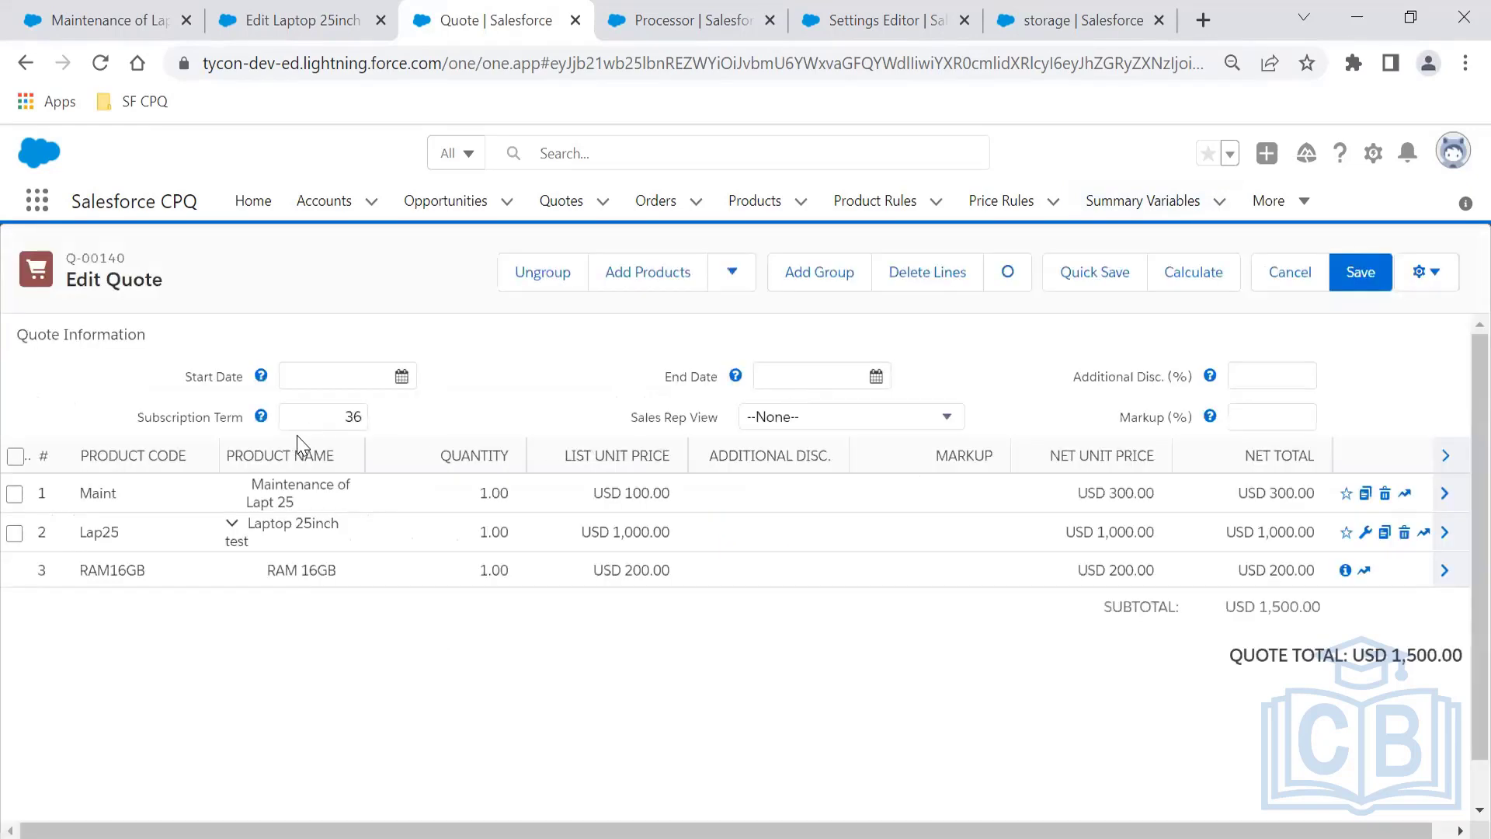
- Check the Subscription Term value and delete all product lines from the quote
click(332, 423)
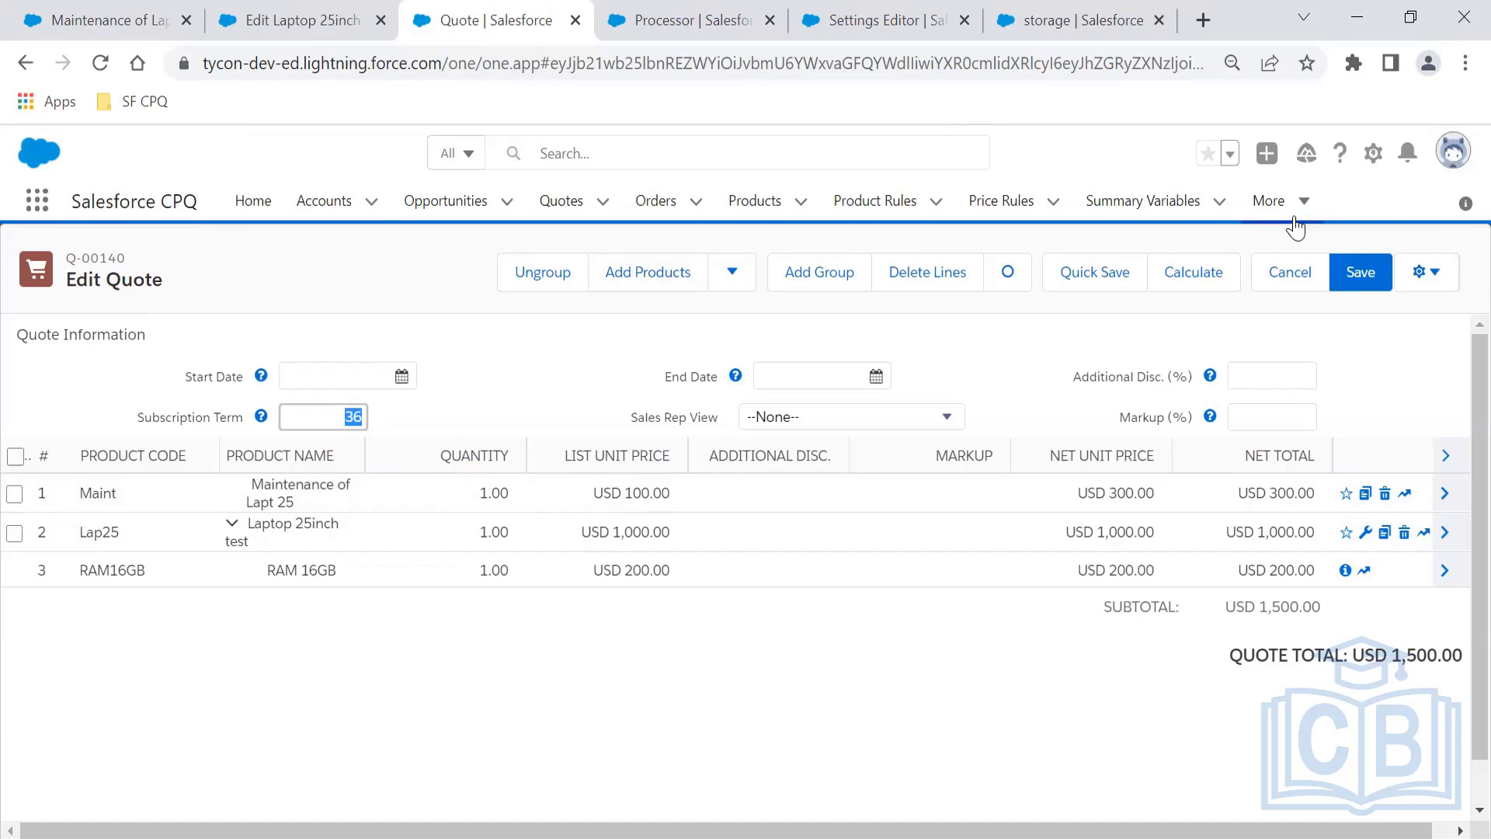
click(15, 456)
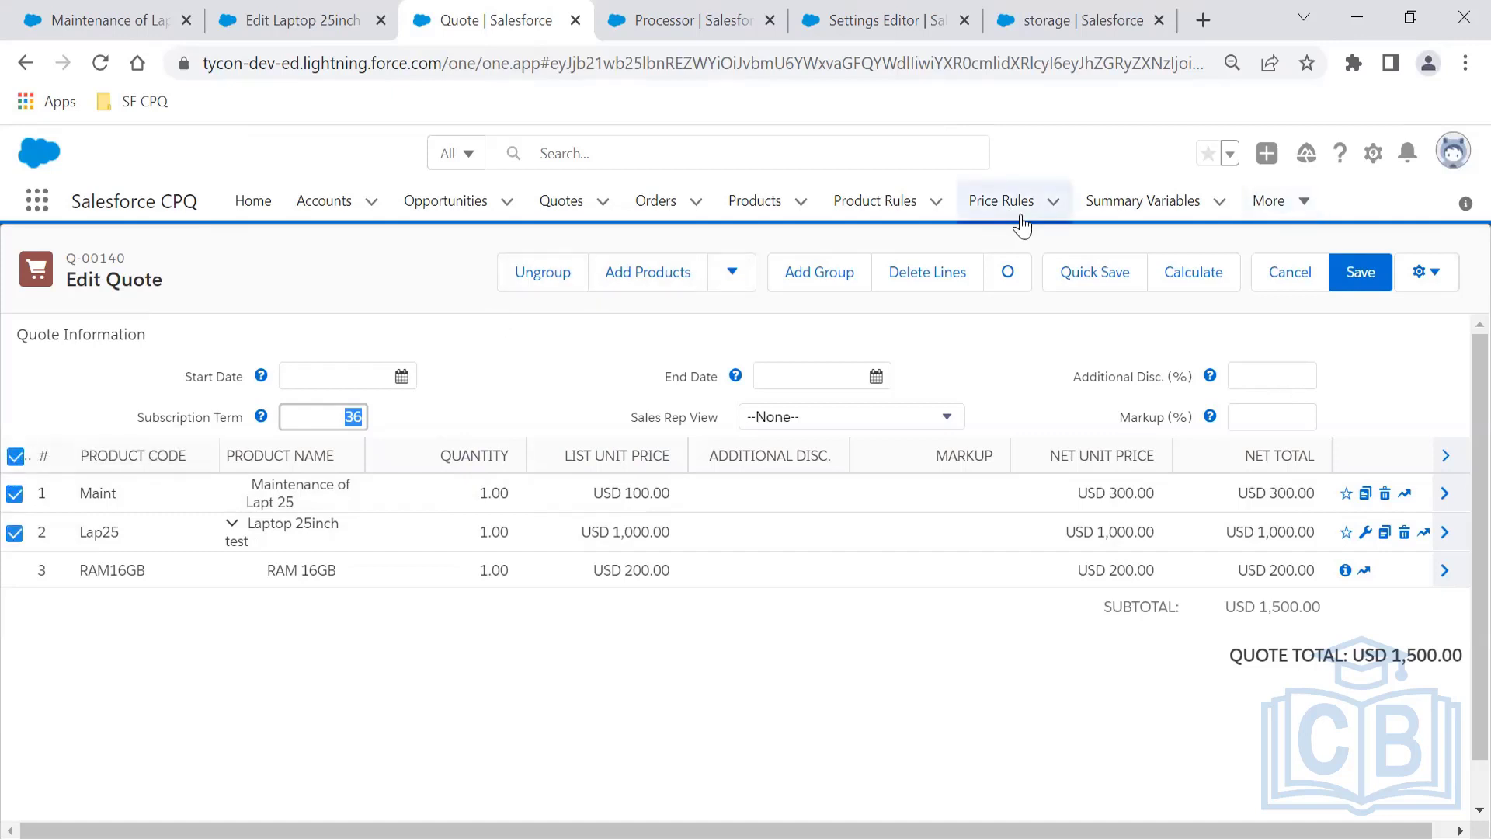
click(928, 276)
click(688, 295)
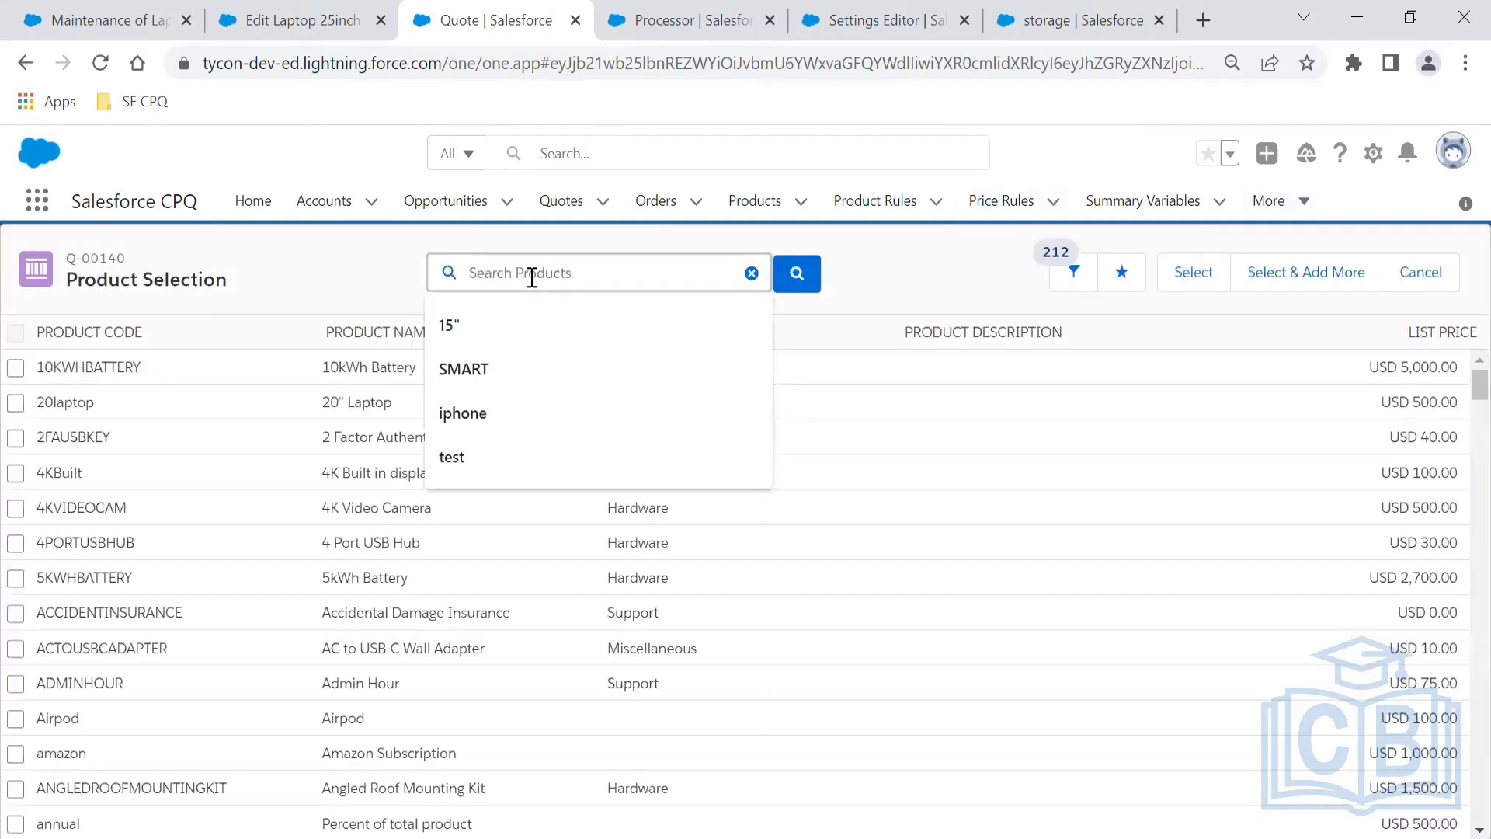
text(mdd)
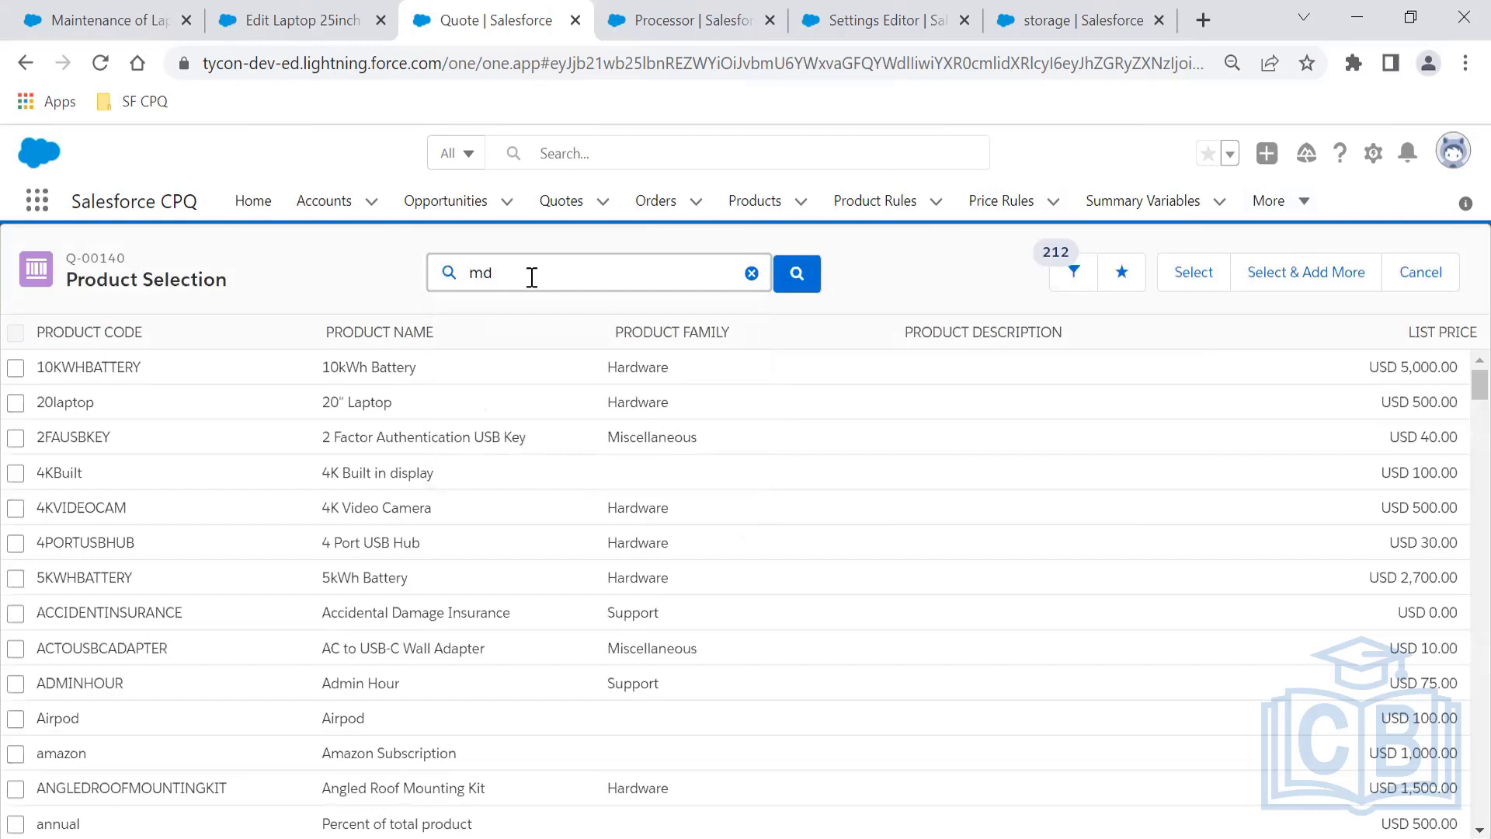
key(BackSpace)
text(ult)
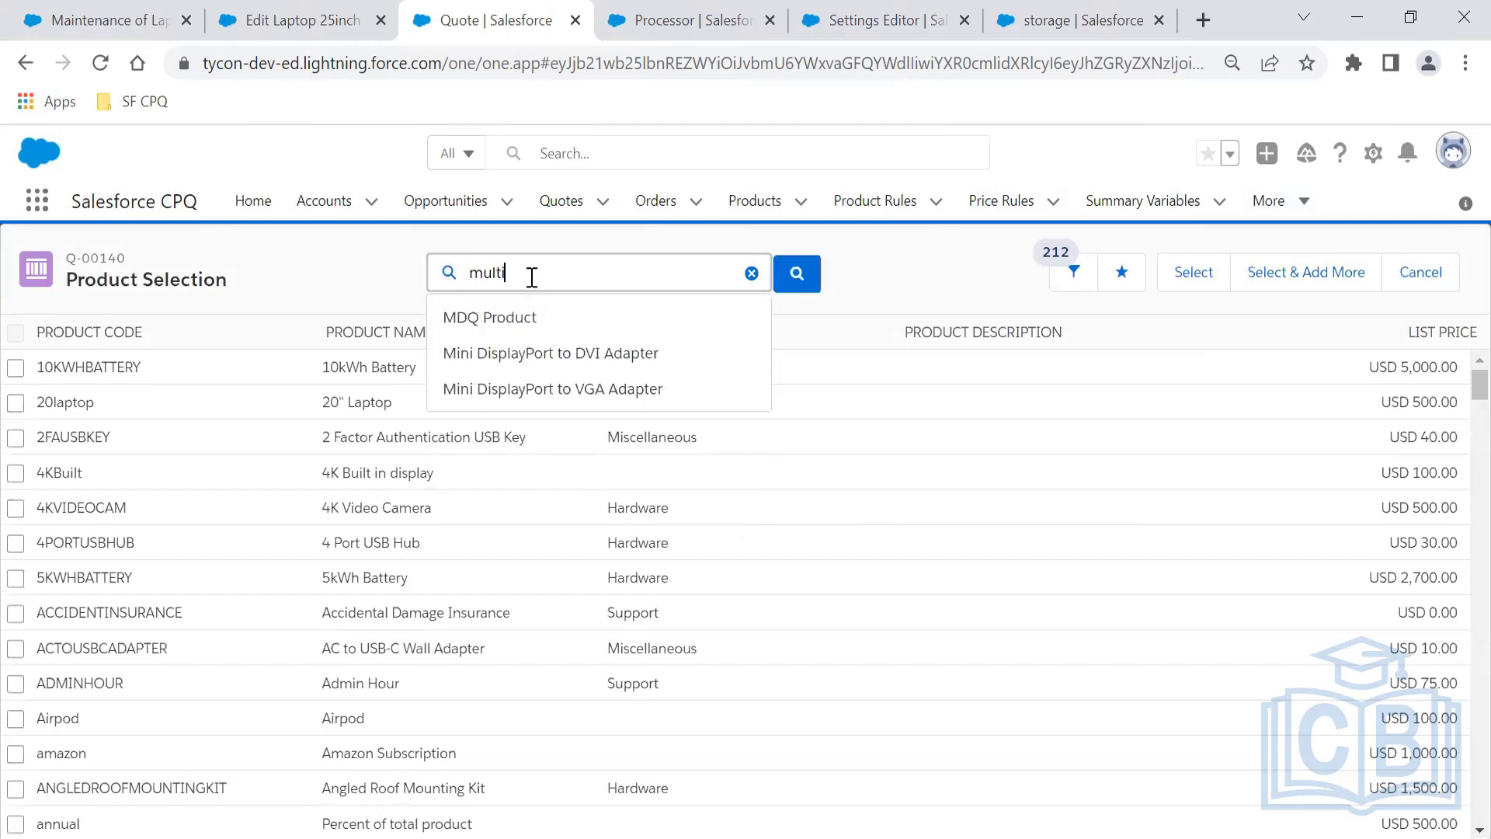
text(i)
key(Return)
double_click(532, 277)
key(BackSpace)
key(Return)
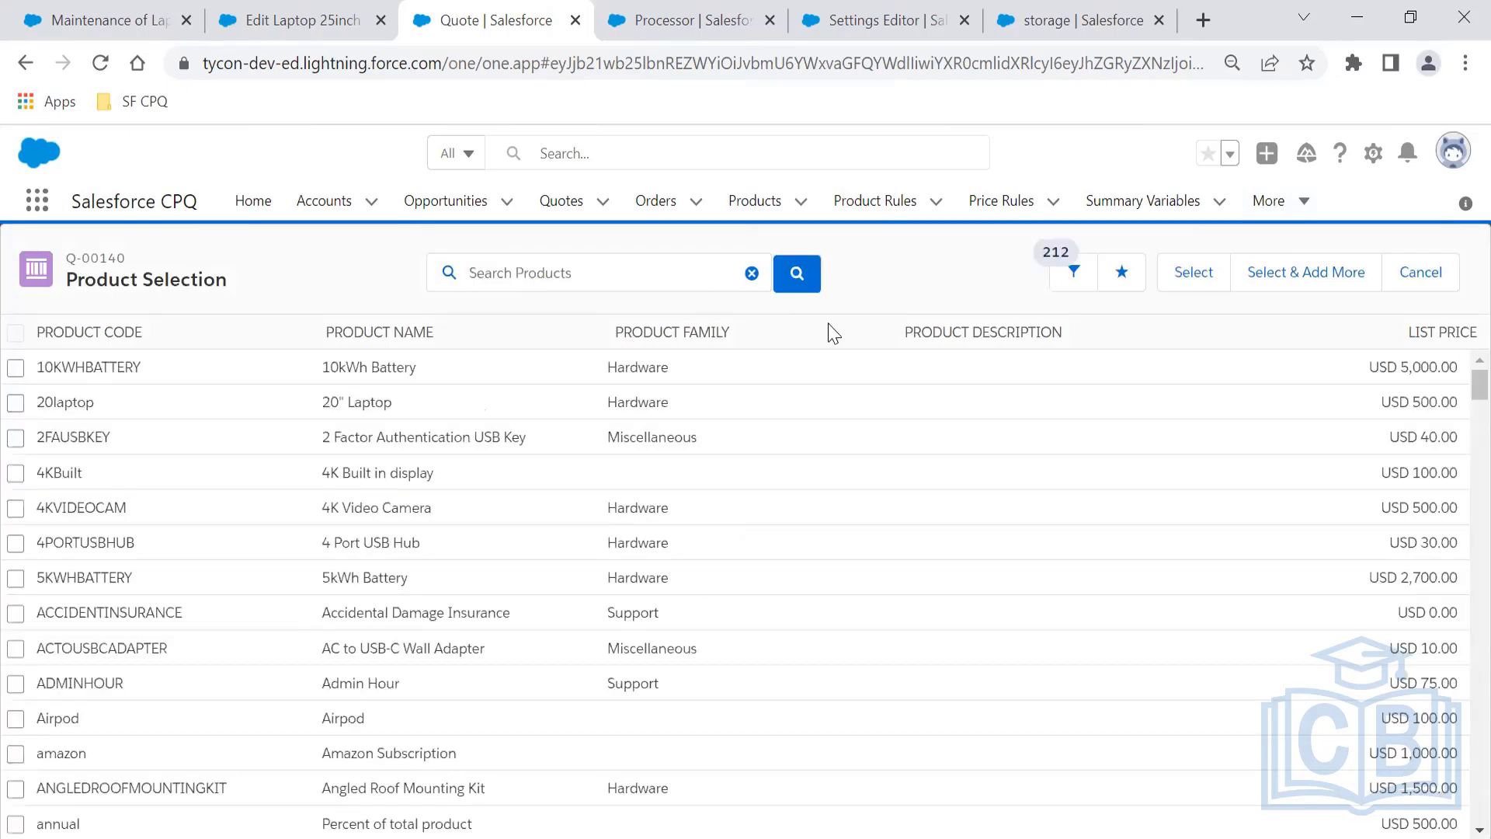
click(1397, 272)
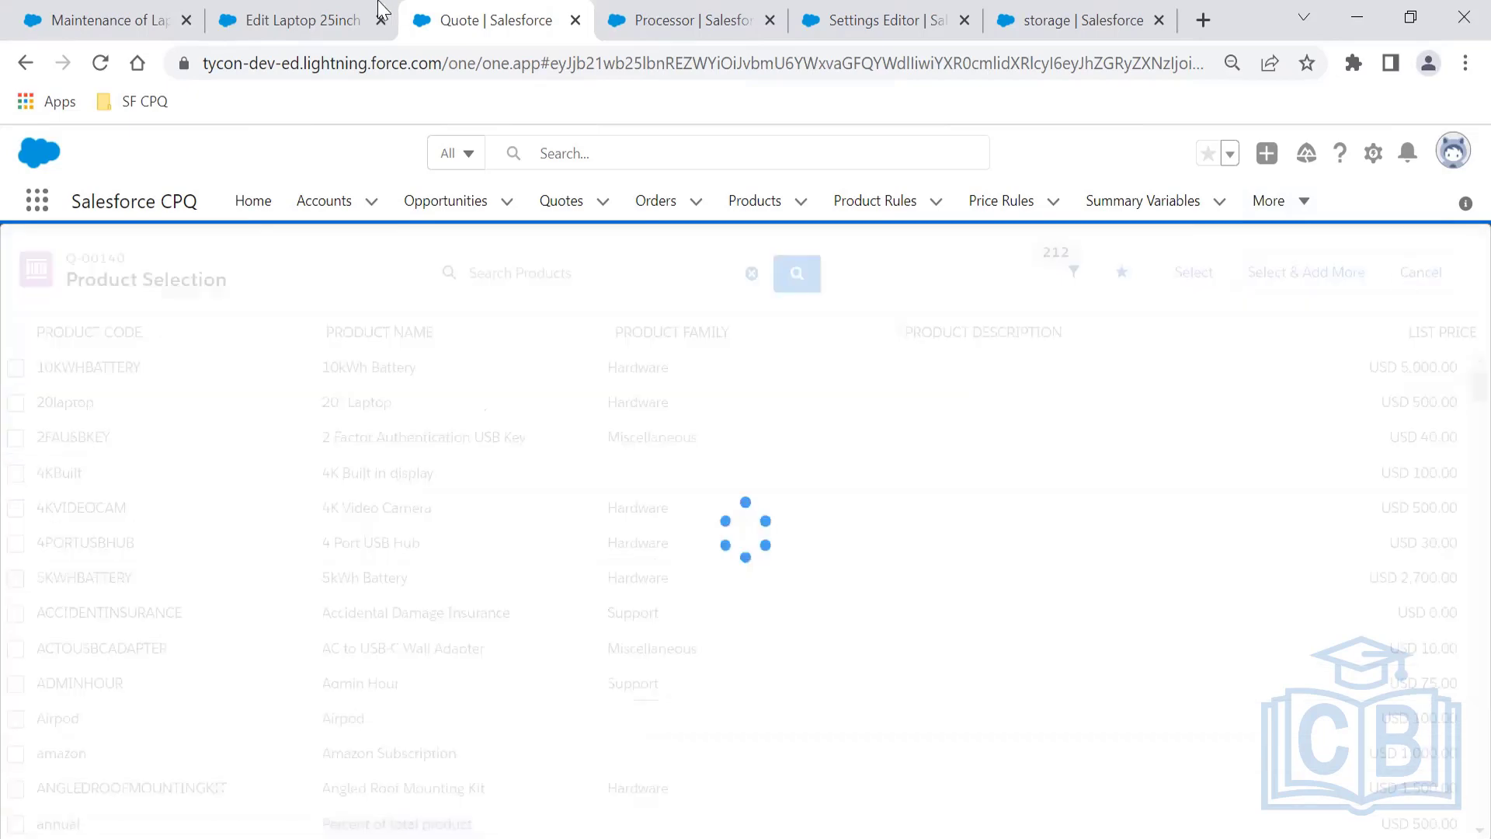
- Set the Subscription Pricing of the Maintenance of Lapt 25 product to Fixed Price and save the product
key(ctrl+1)
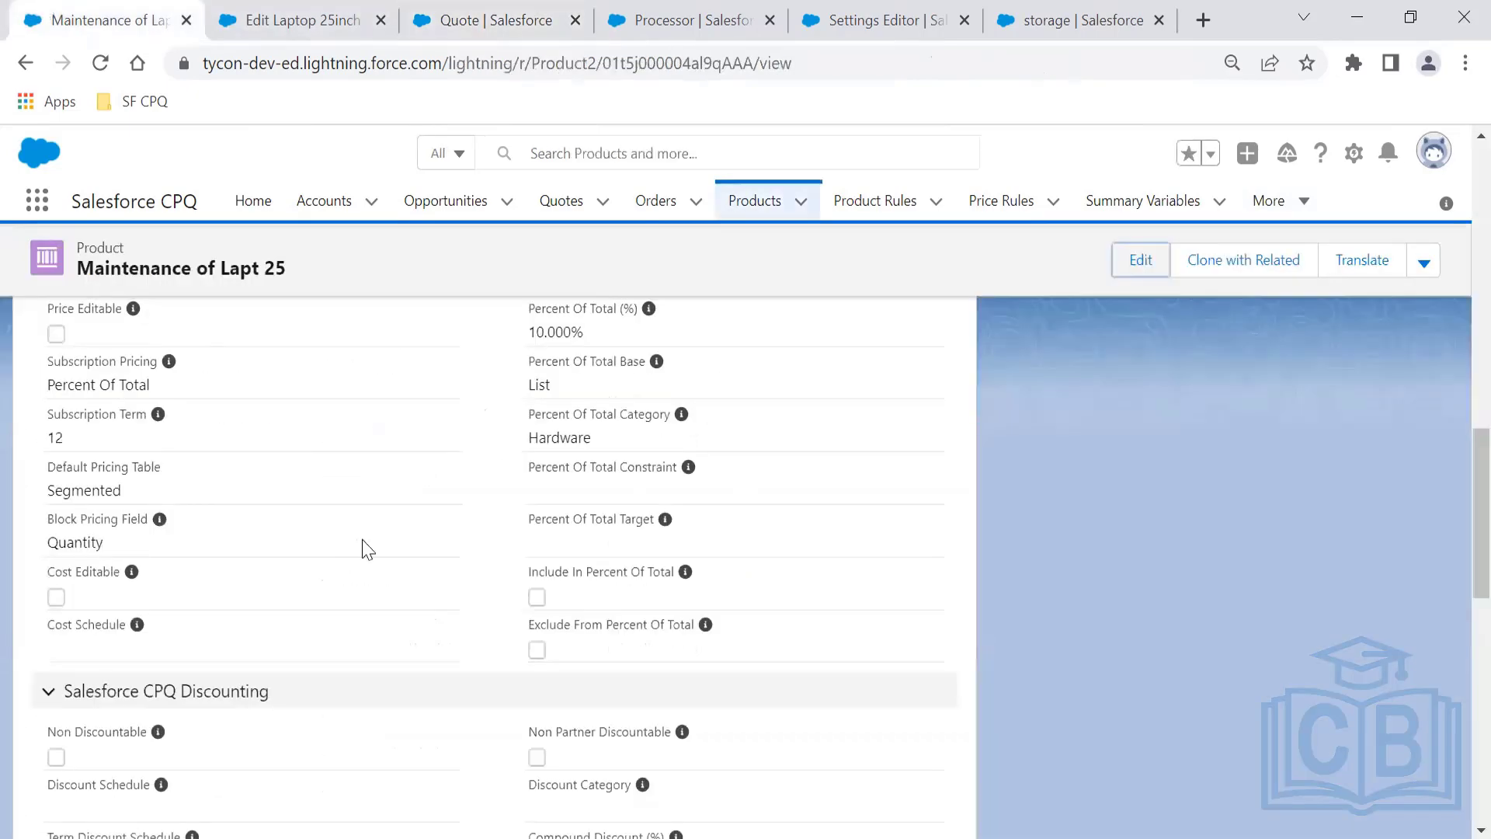
click(1142, 271)
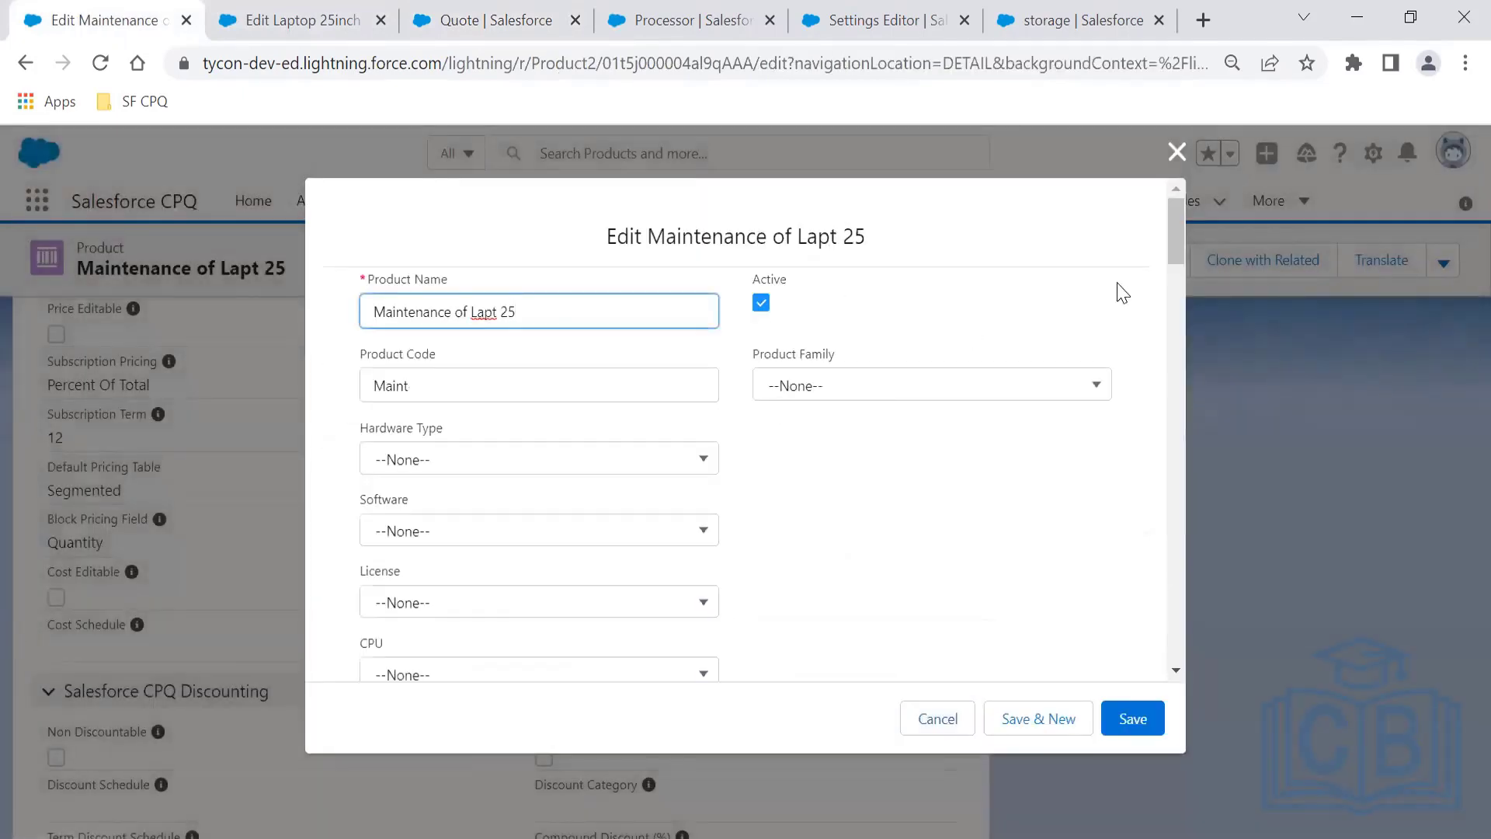
scroll(1155, 396, down, 15)
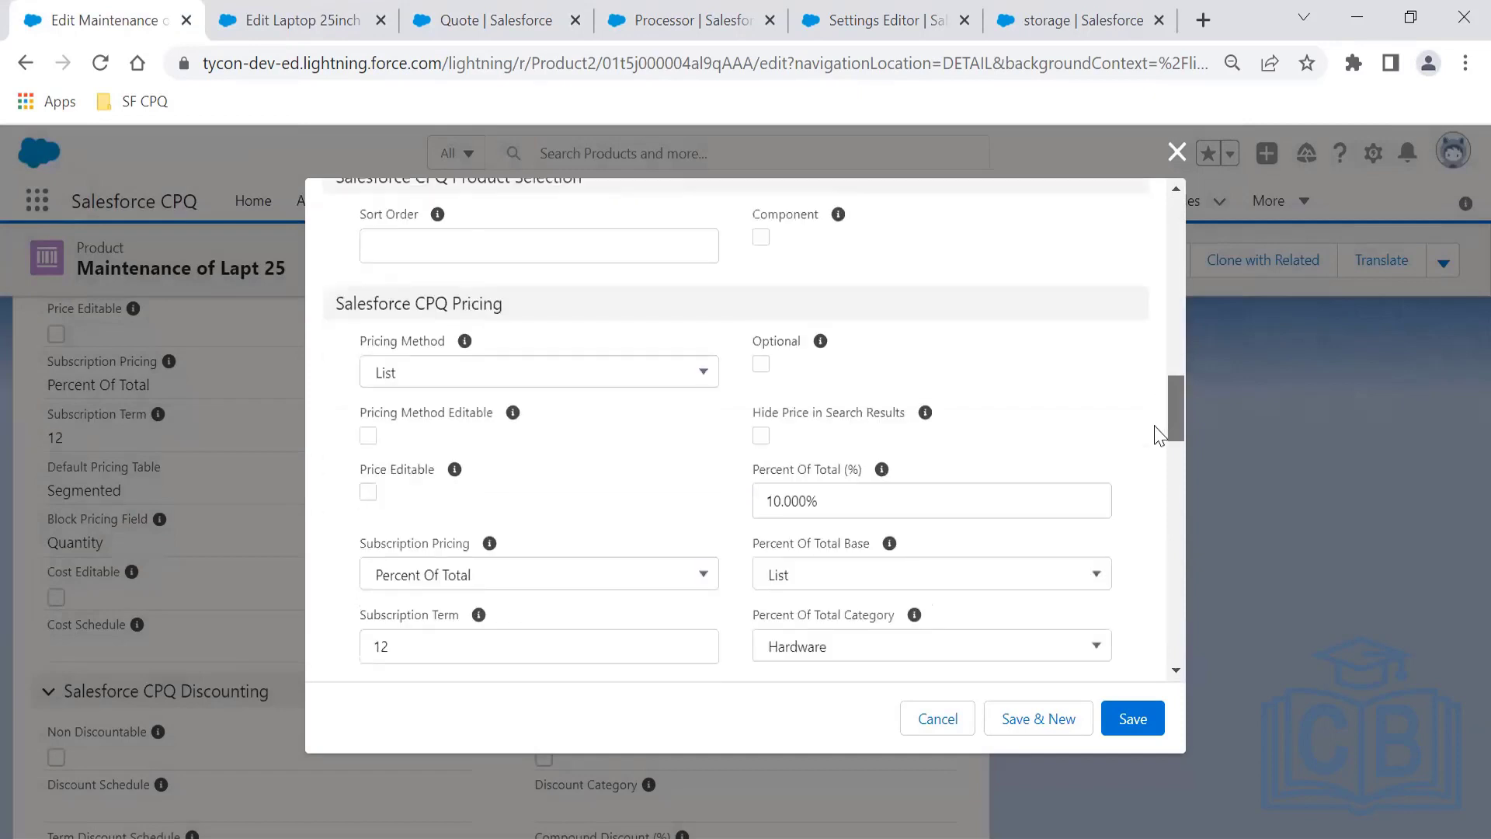
scroll(1148, 478, down, 3)
scroll(1145, 459, up, 2)
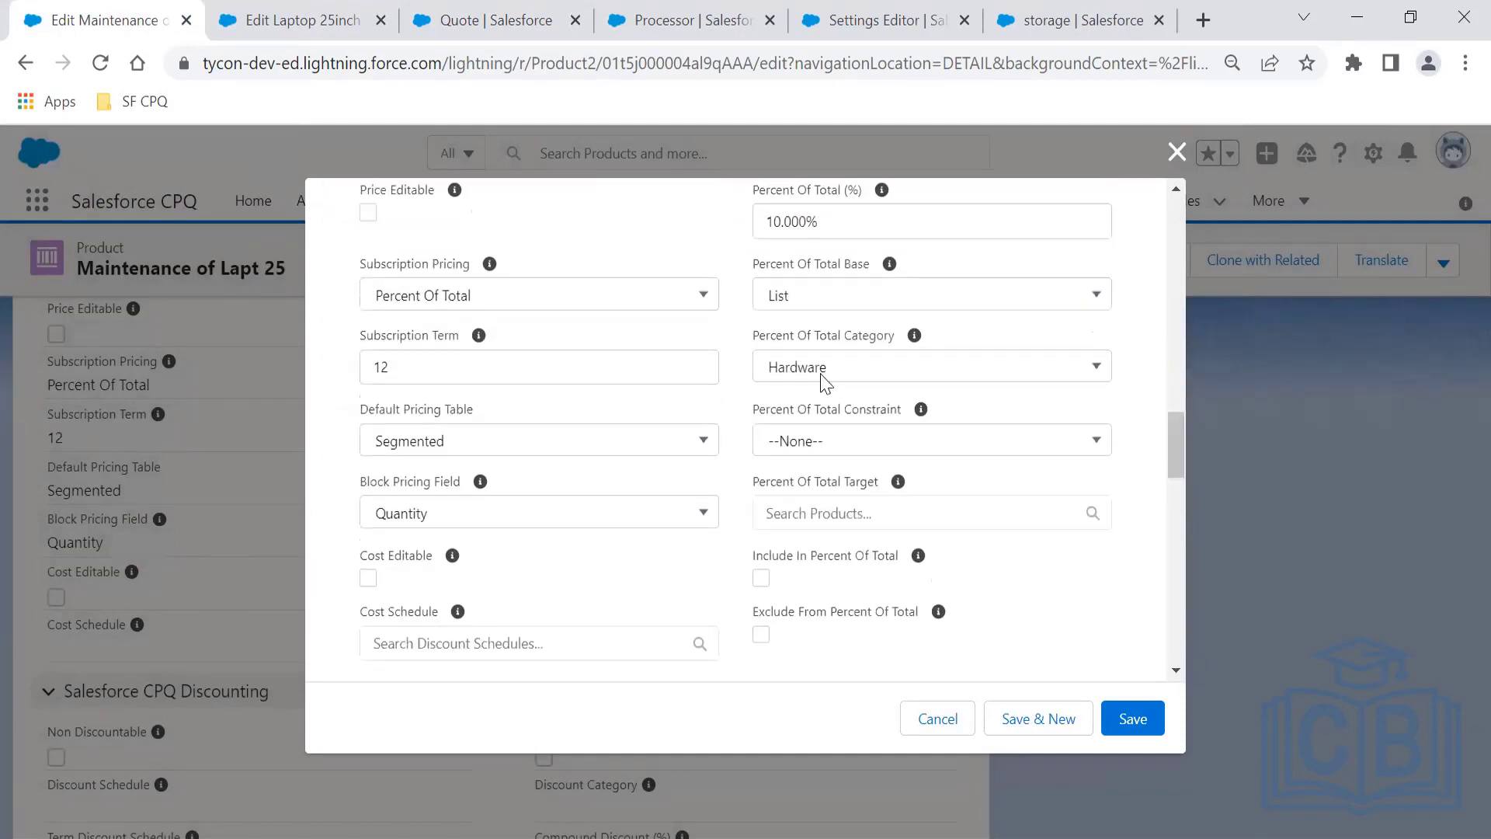
click(424, 301)
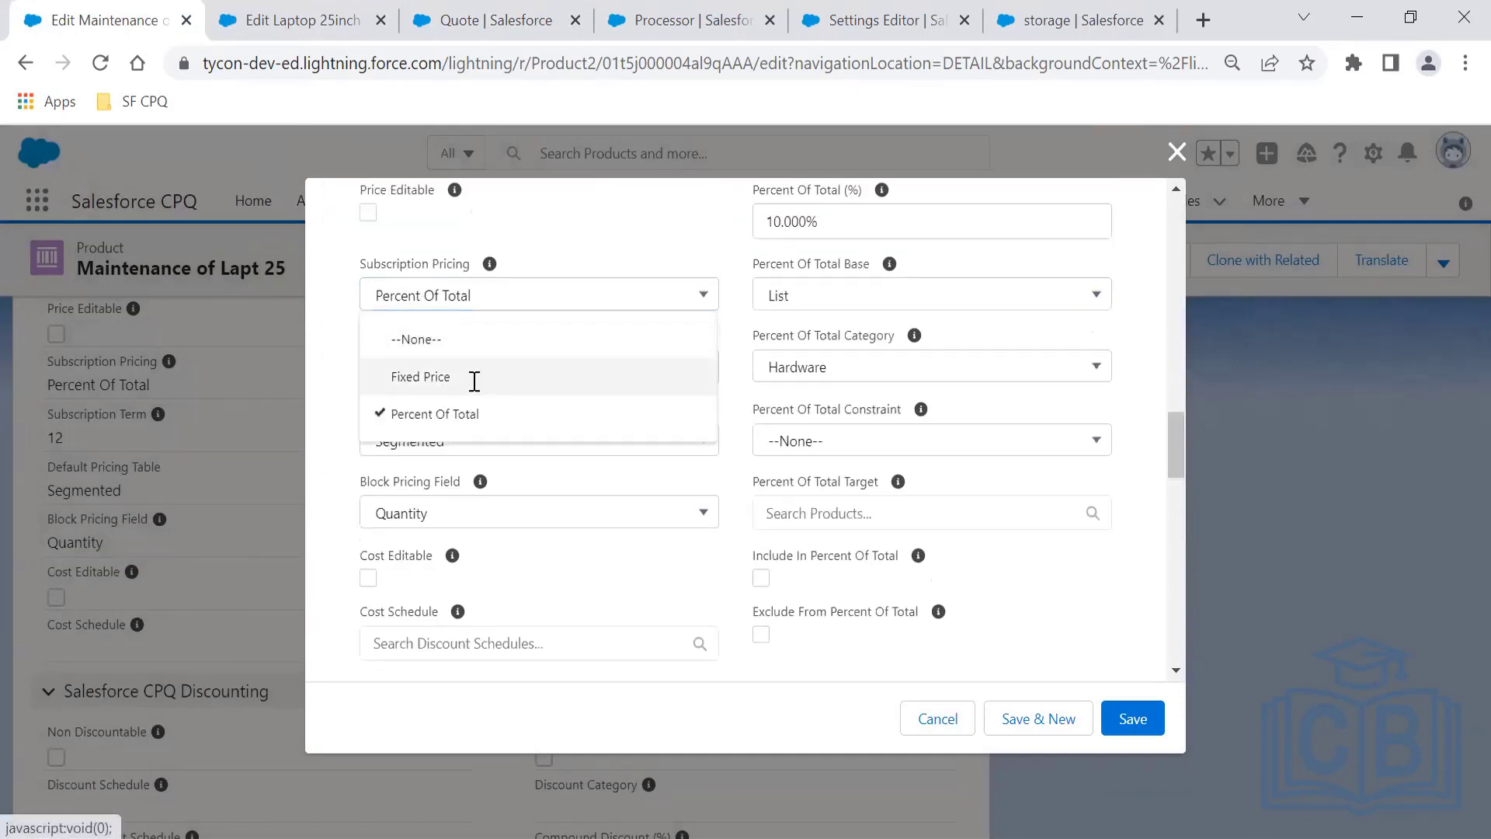
key(Return)
click(1156, 719)
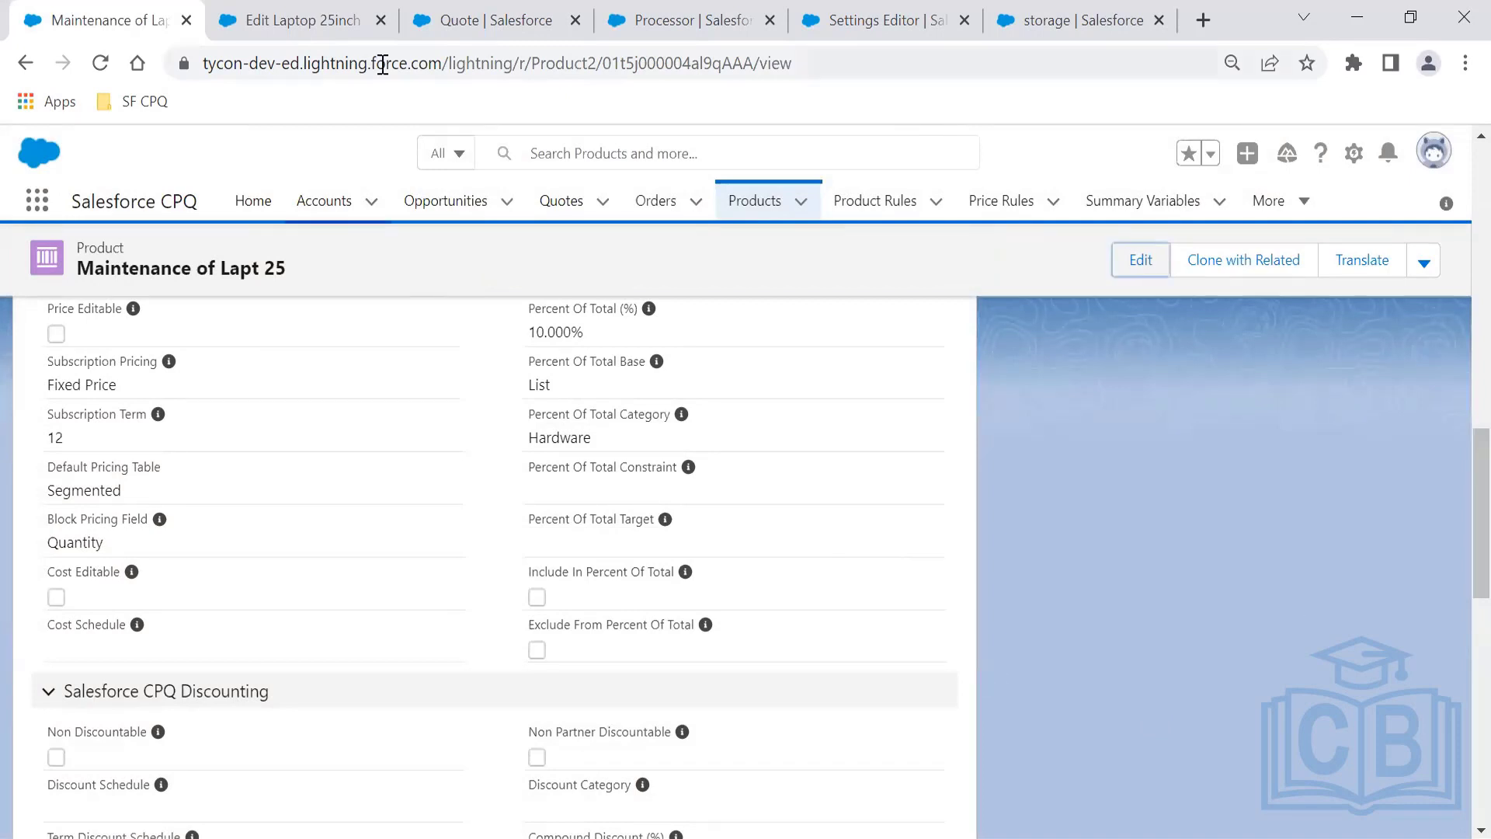
- Return to the quote, discard its unsaved line edits and reopen its lines for editing
click(459, 17)
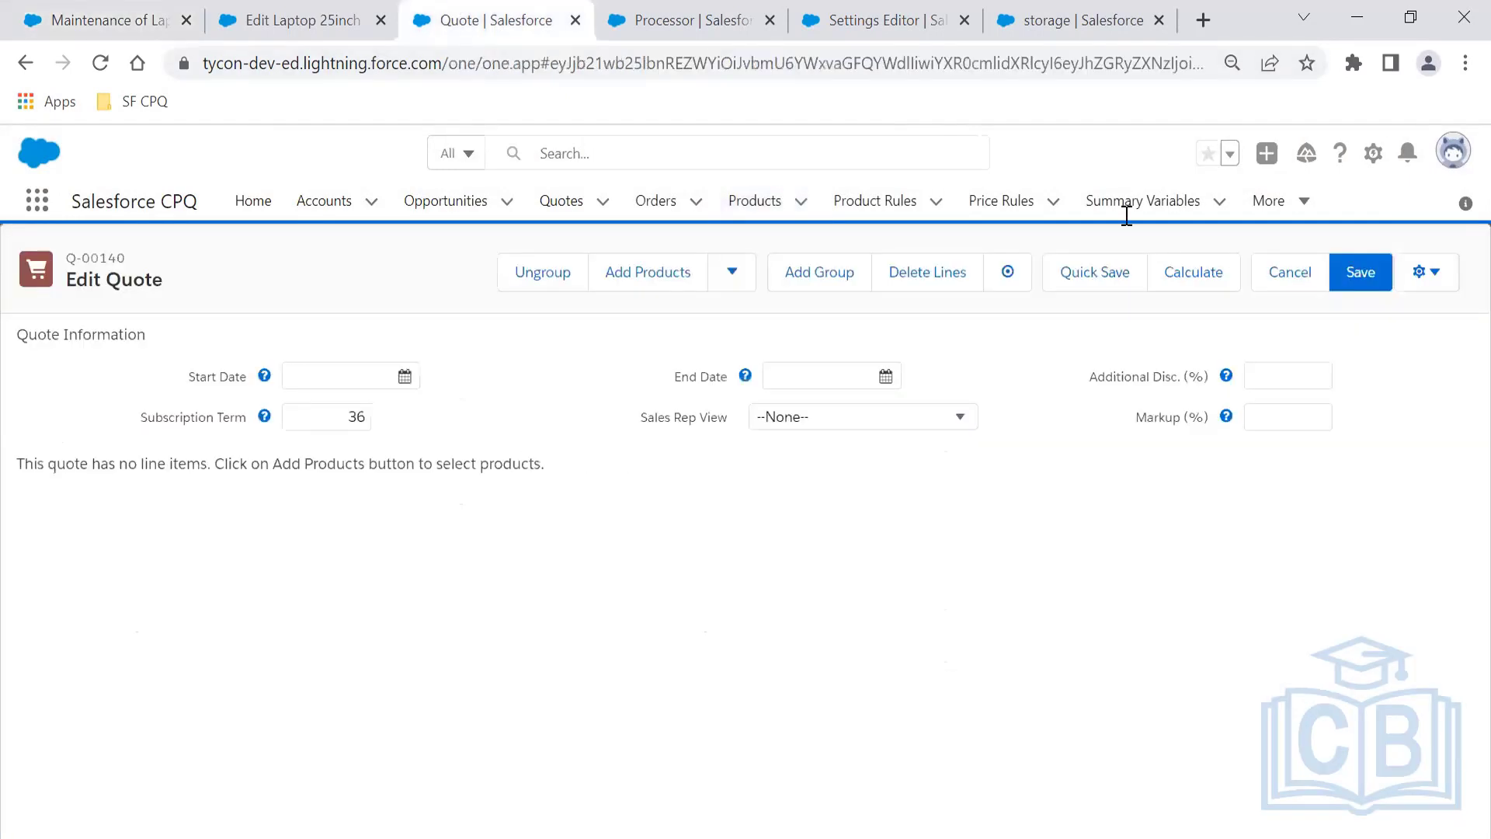
click(1292, 274)
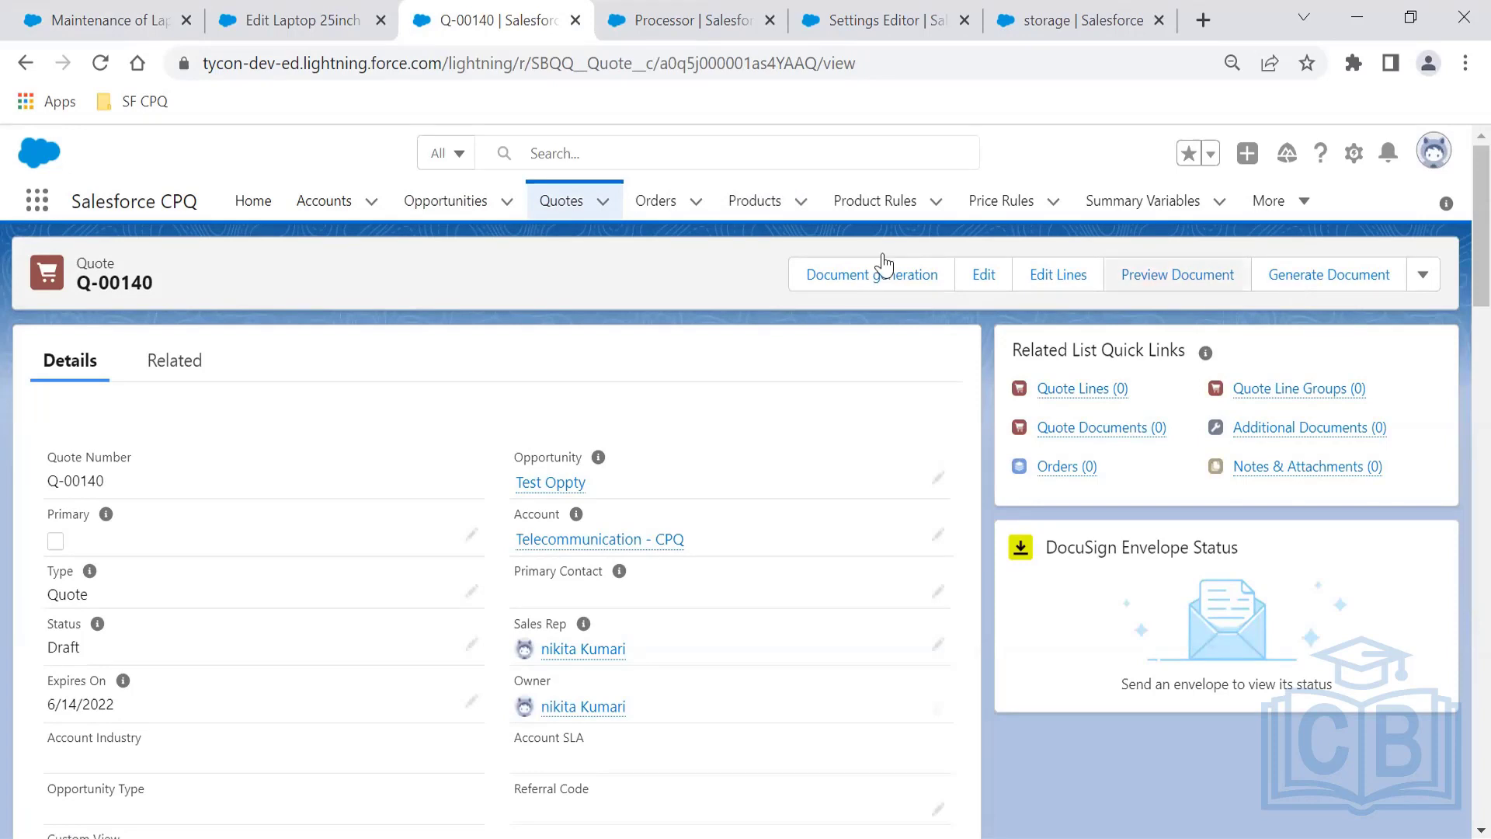
click(1063, 287)
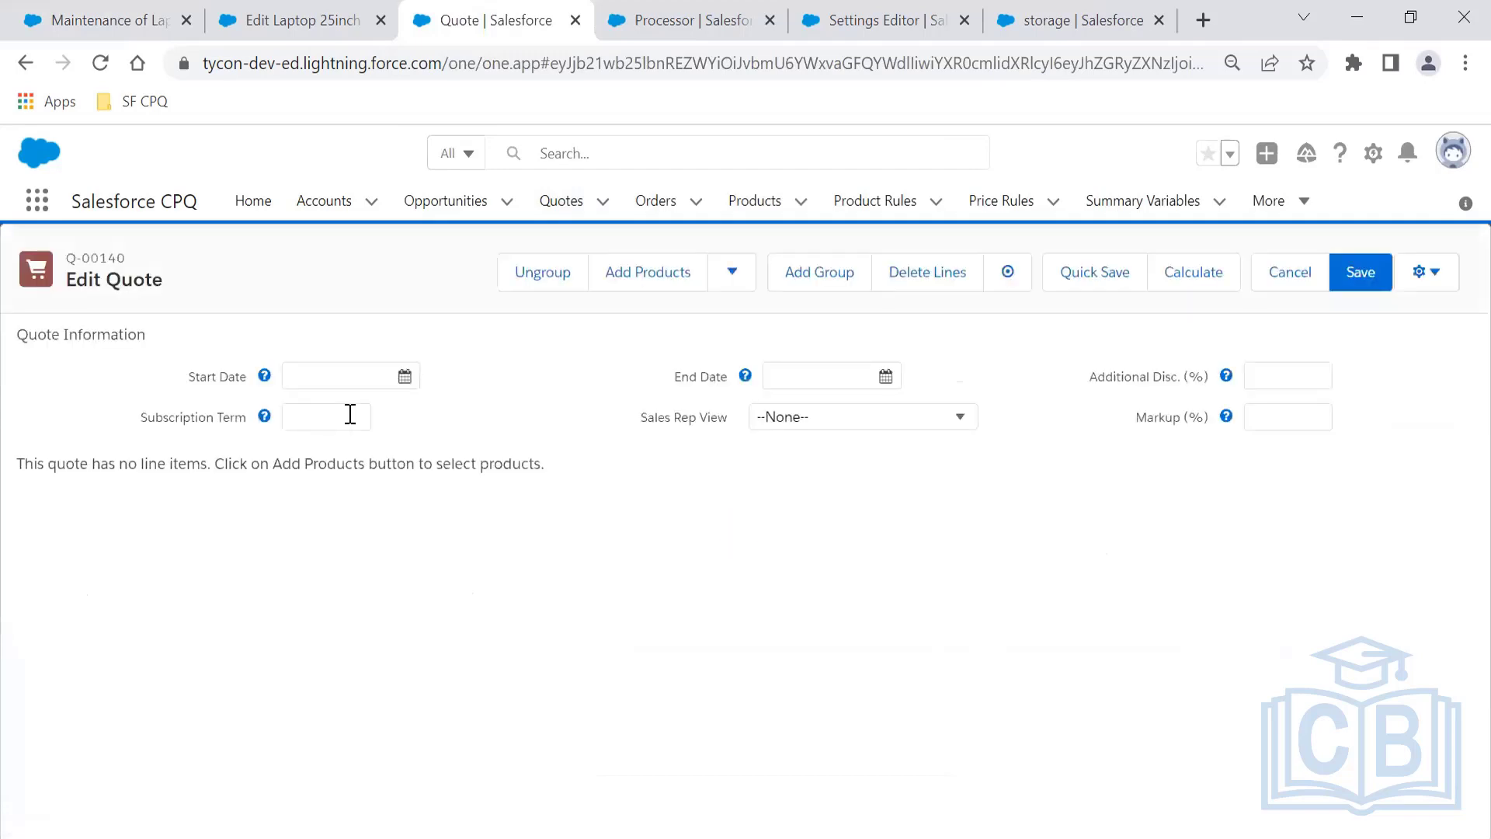
- Search the quote's product selection for "maint" and add Maintenance of Lapt 25 to the quote
click(651, 272)
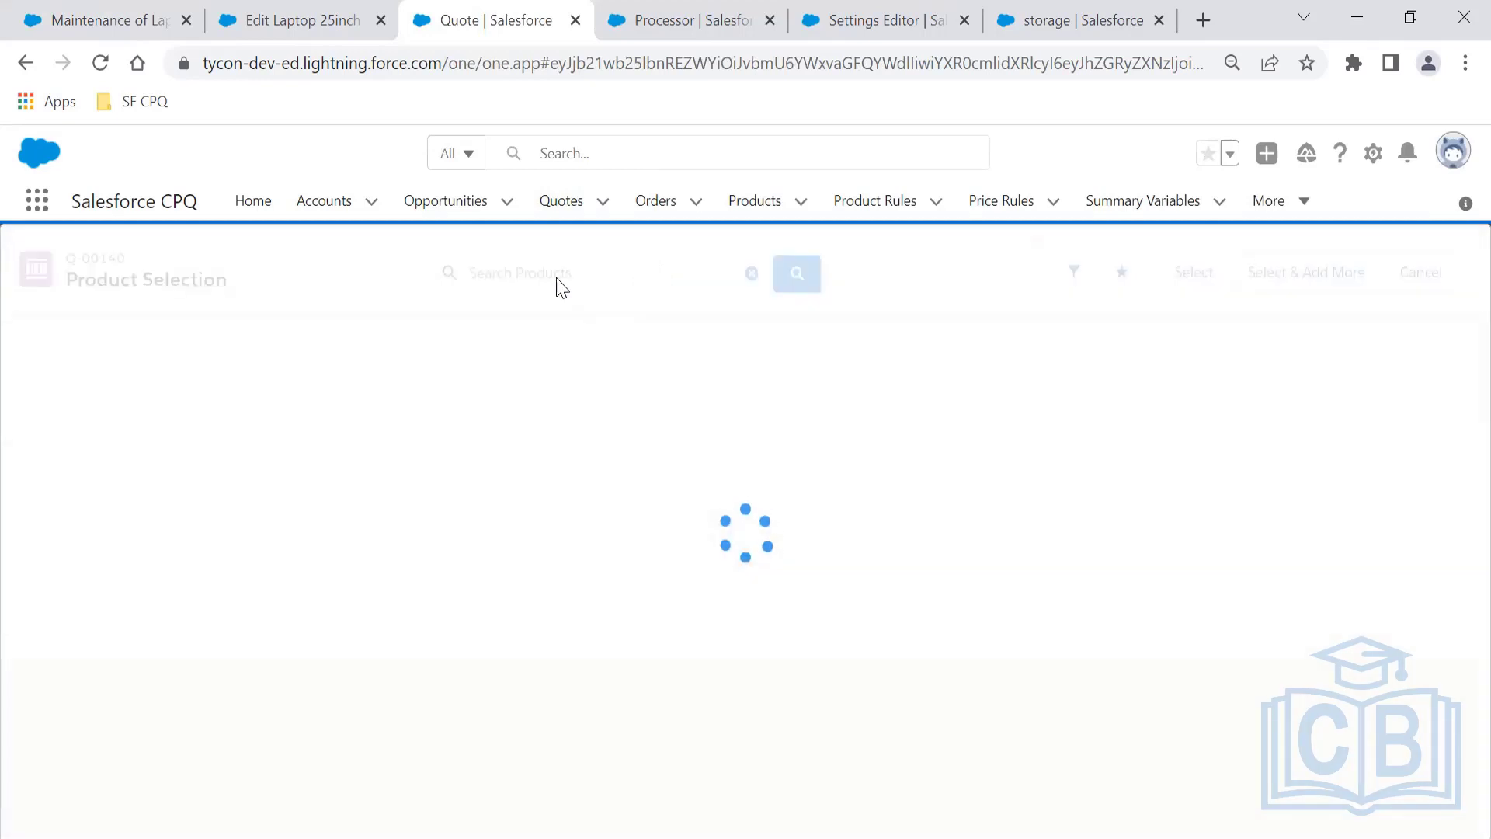
click(557, 275)
text(maint)
key(Return)
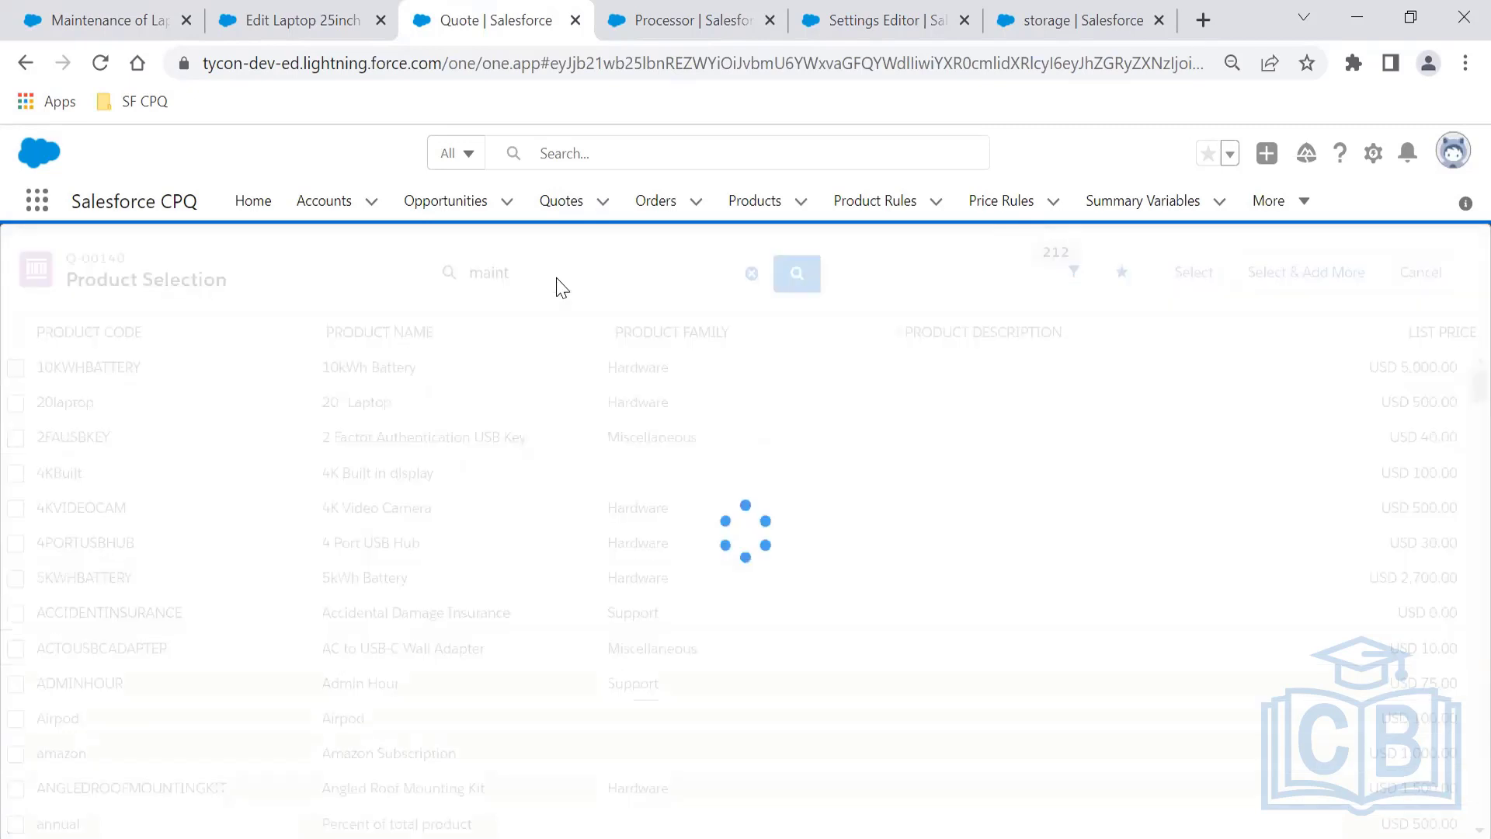
click(18, 372)
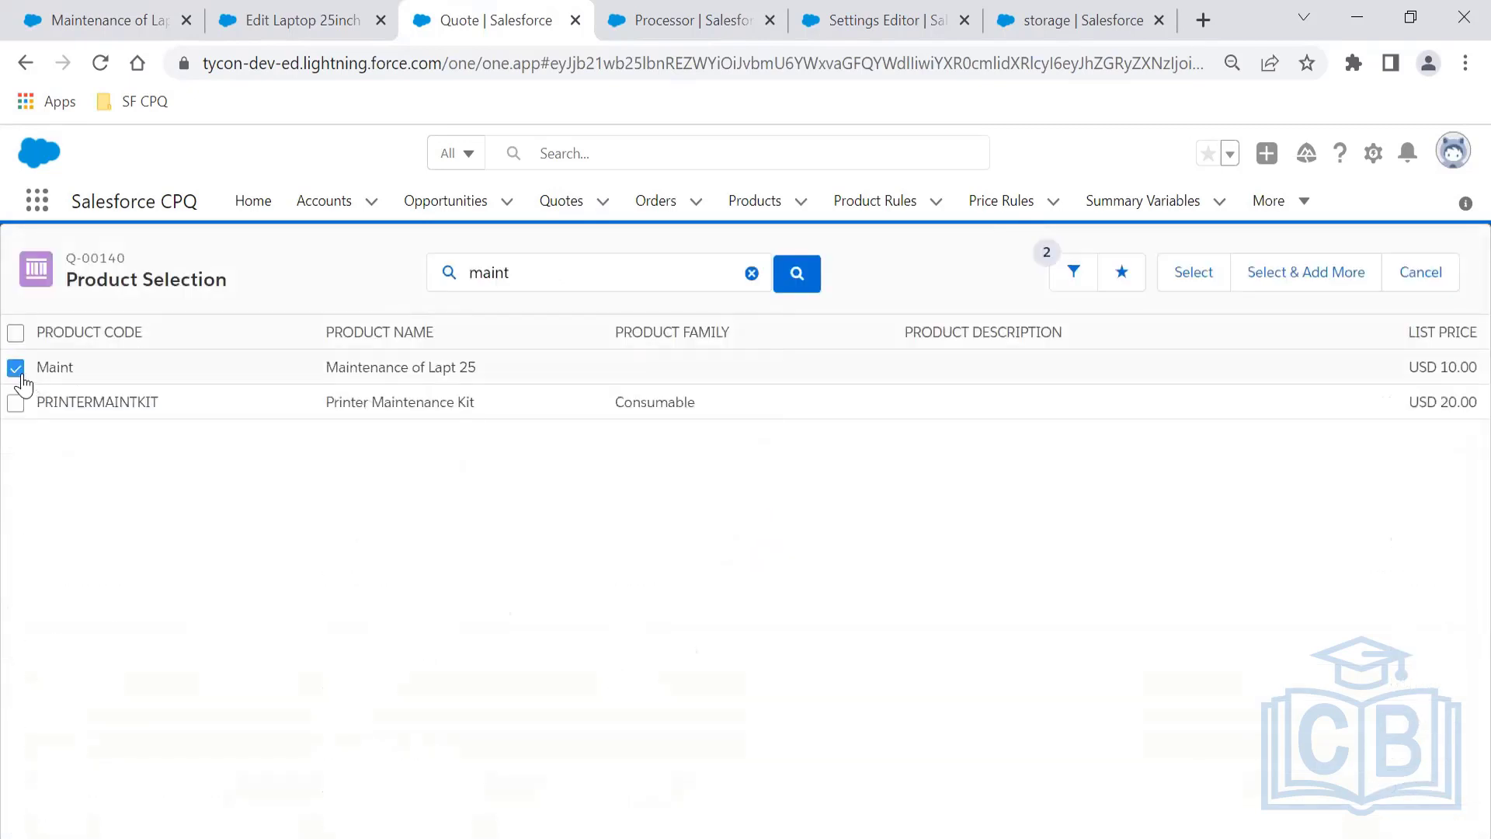
click(1190, 281)
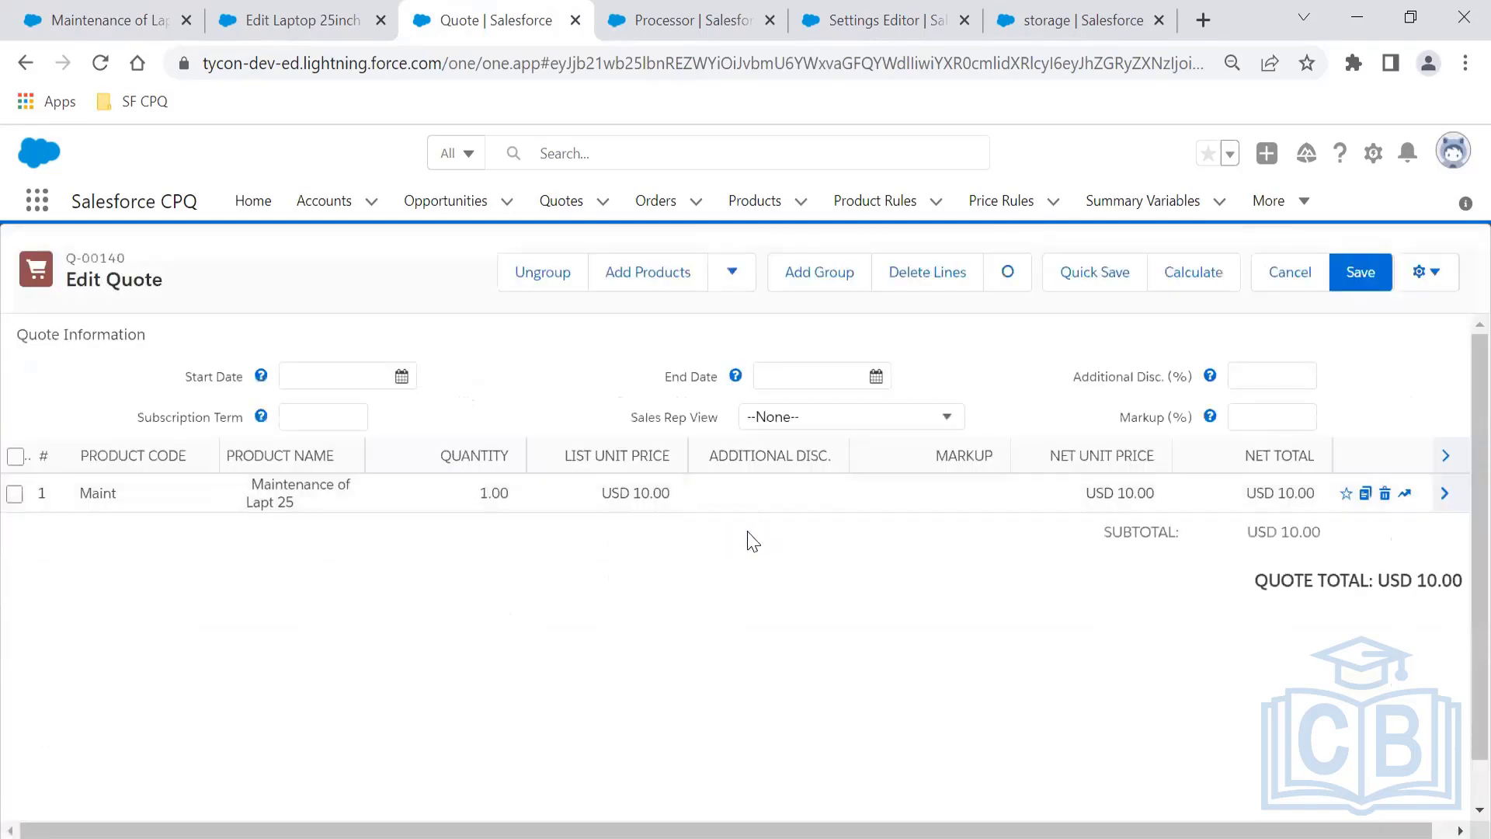
- Recalculate the quote with a Subscription Term of 36, then discard the unsaved line edits
click(333, 418)
text(36)
click(554, 391)
click(1197, 280)
click(1285, 273)
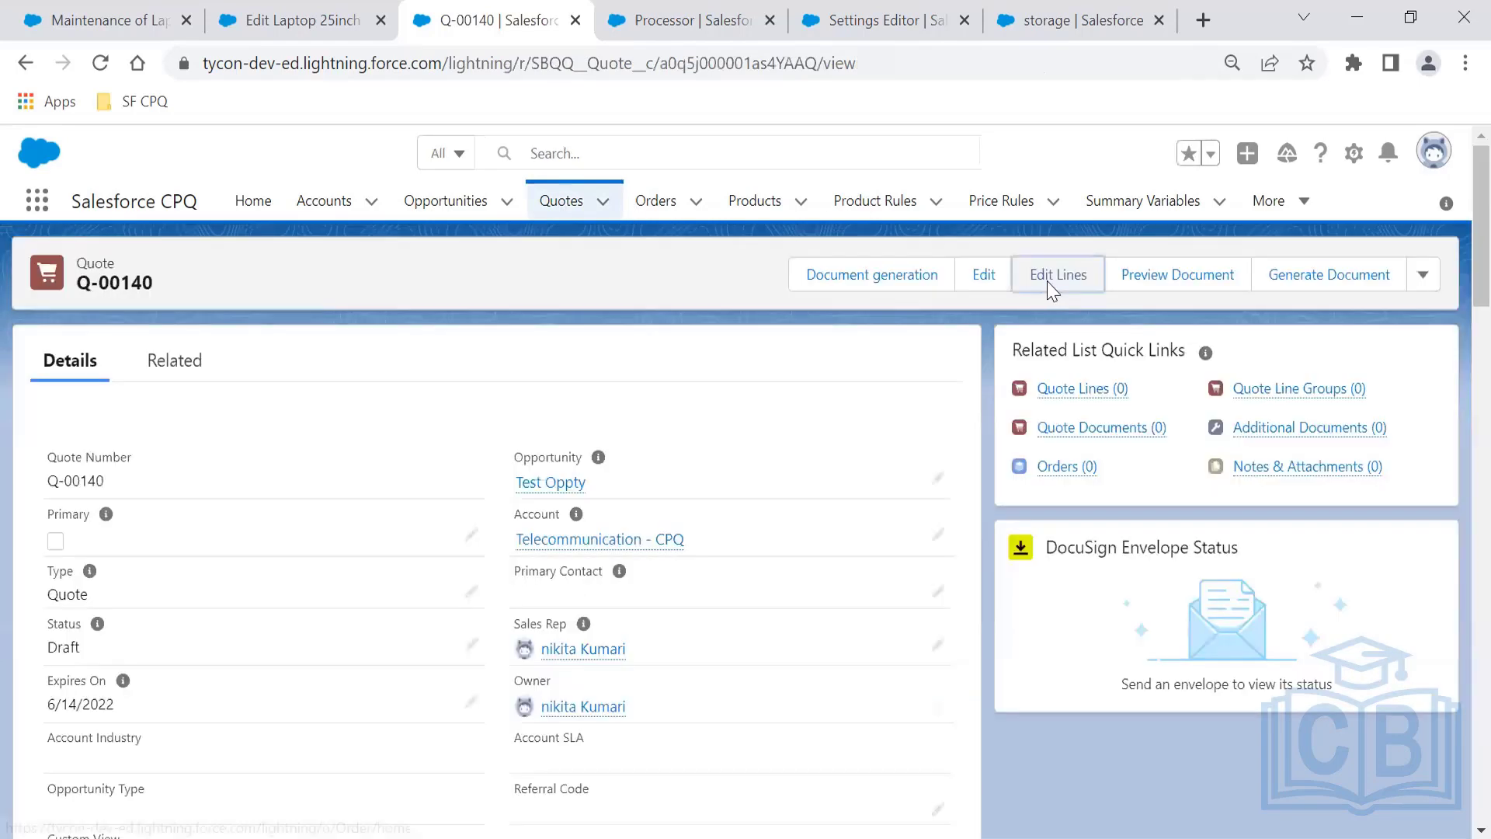
- Reopen the quote's lines for editing and add High Speed Internet by searching the products for "high speed"
click(1045, 283)
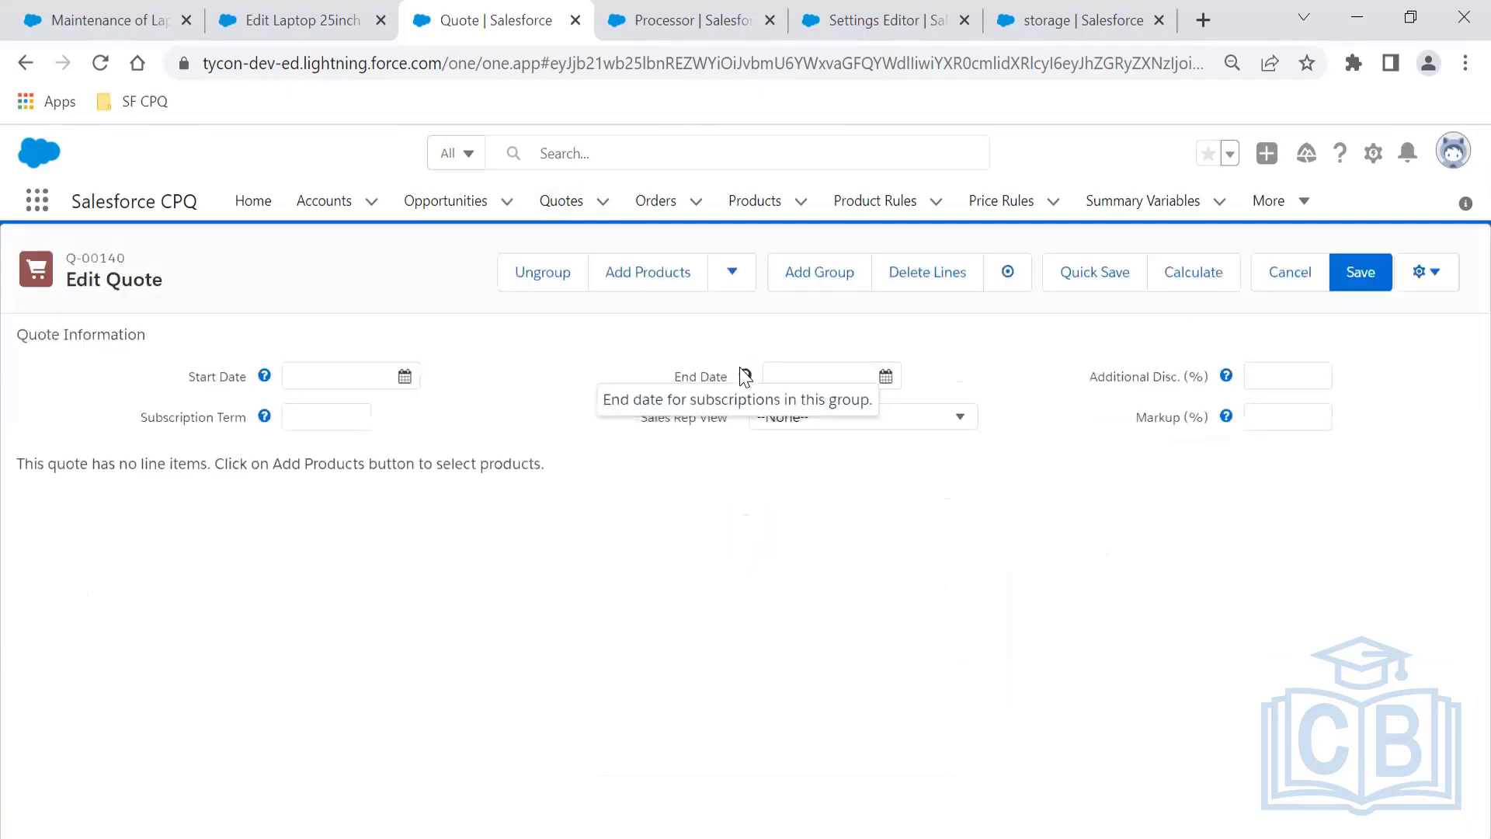
click(657, 264)
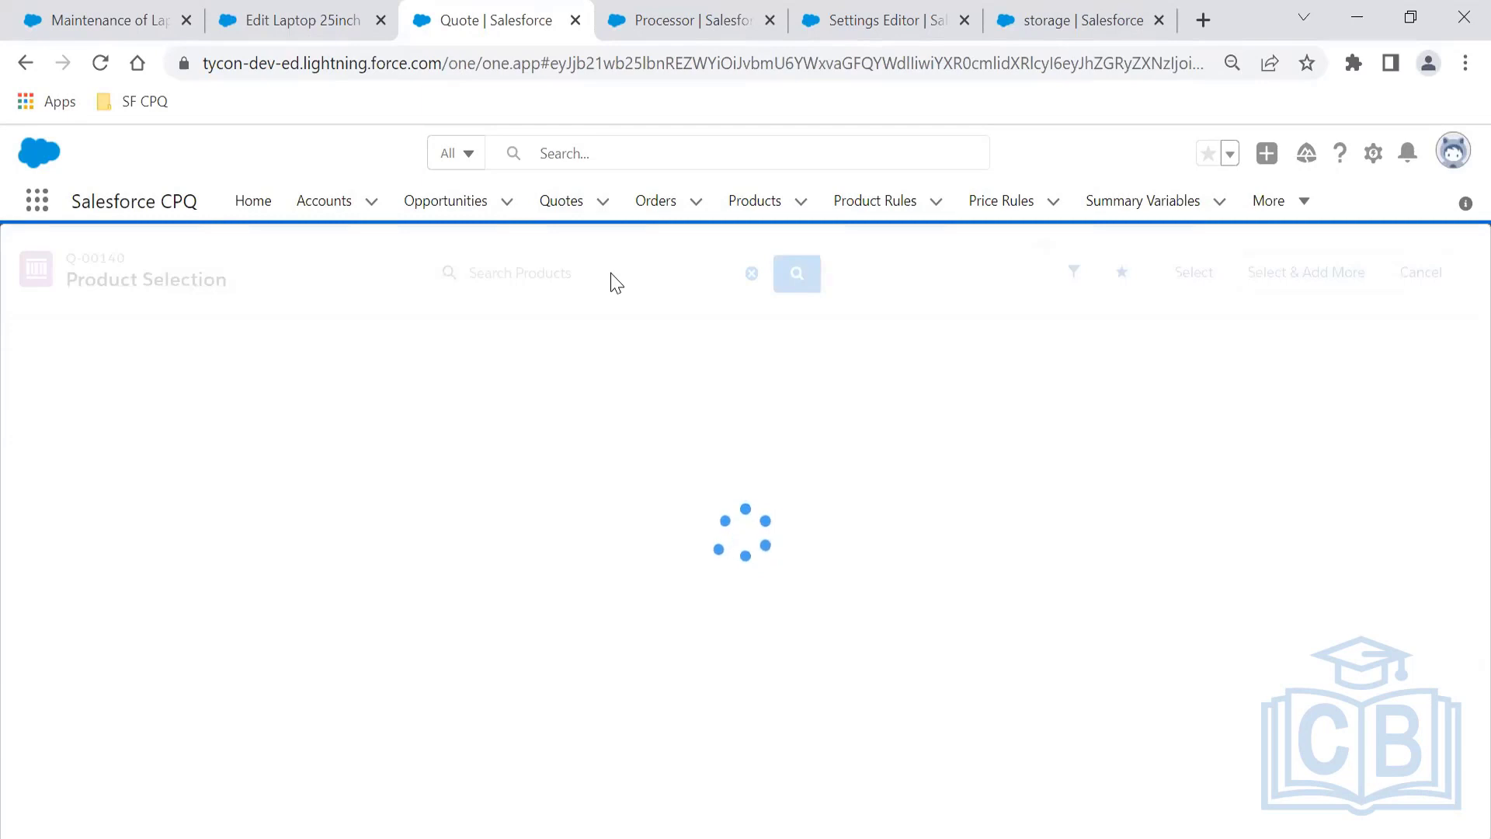
click(613, 275)
text(hig)
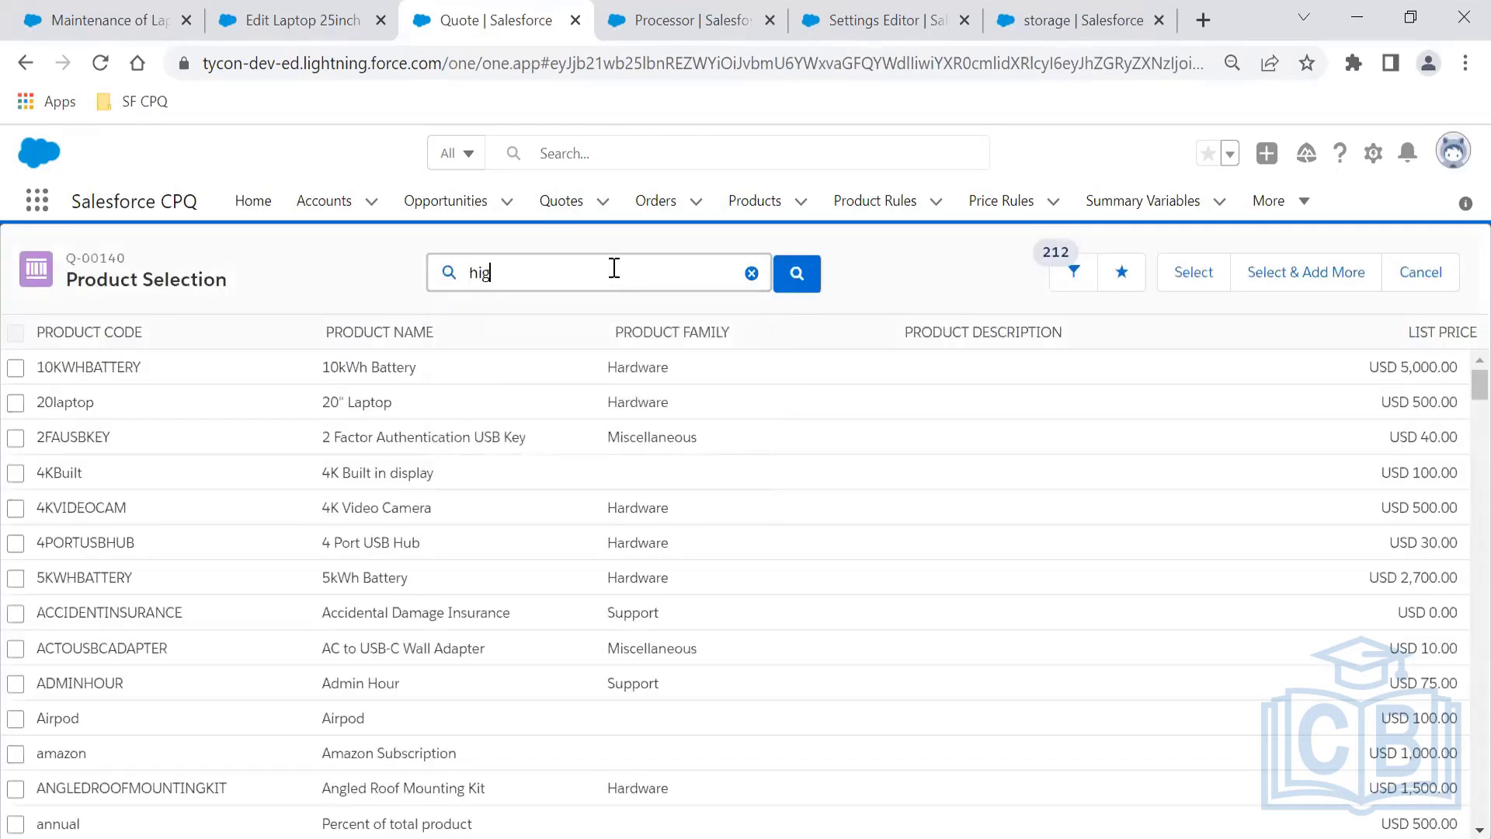
text(h speed)
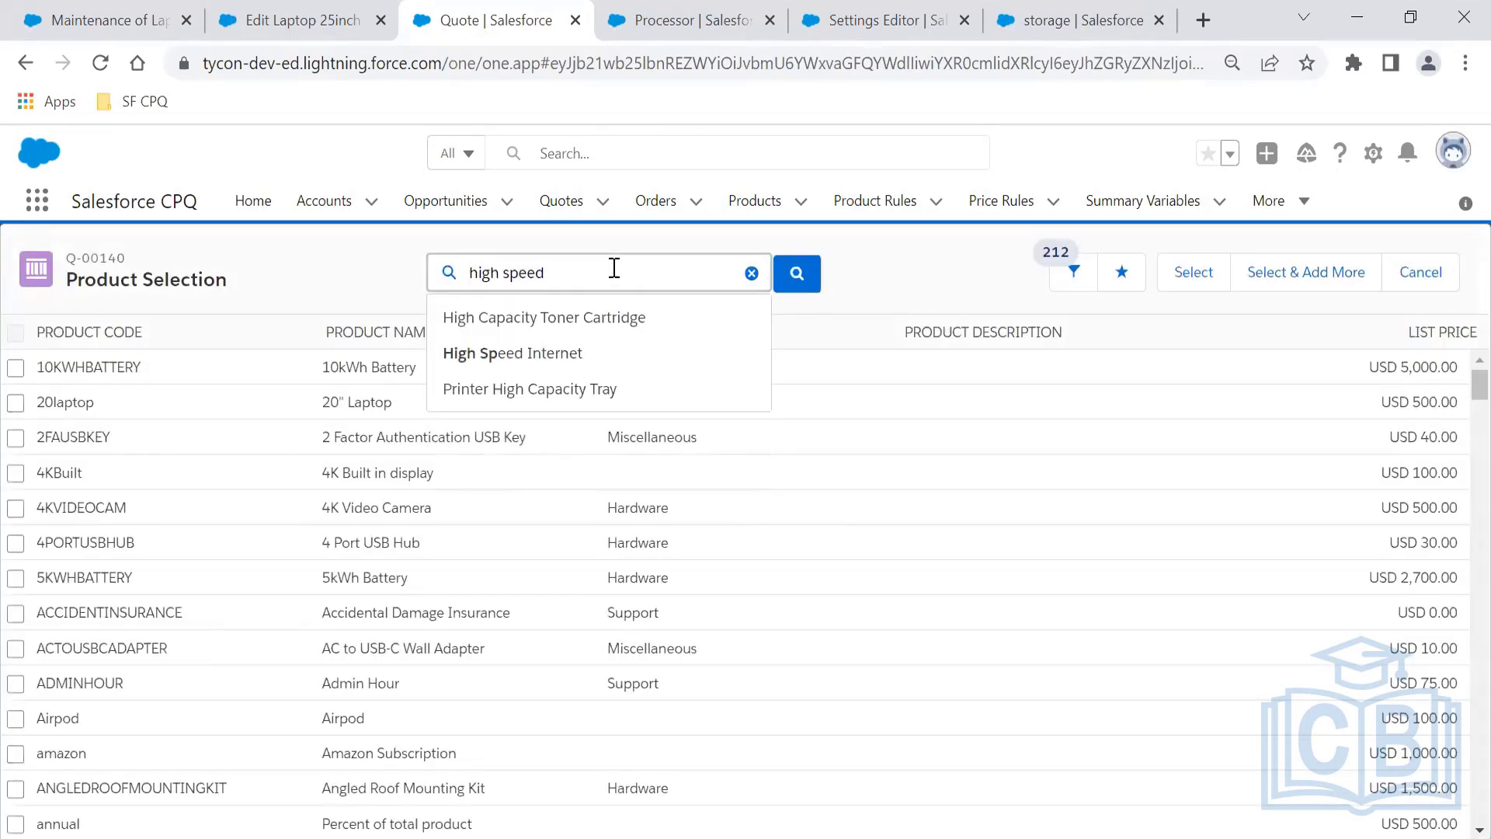
key(Return)
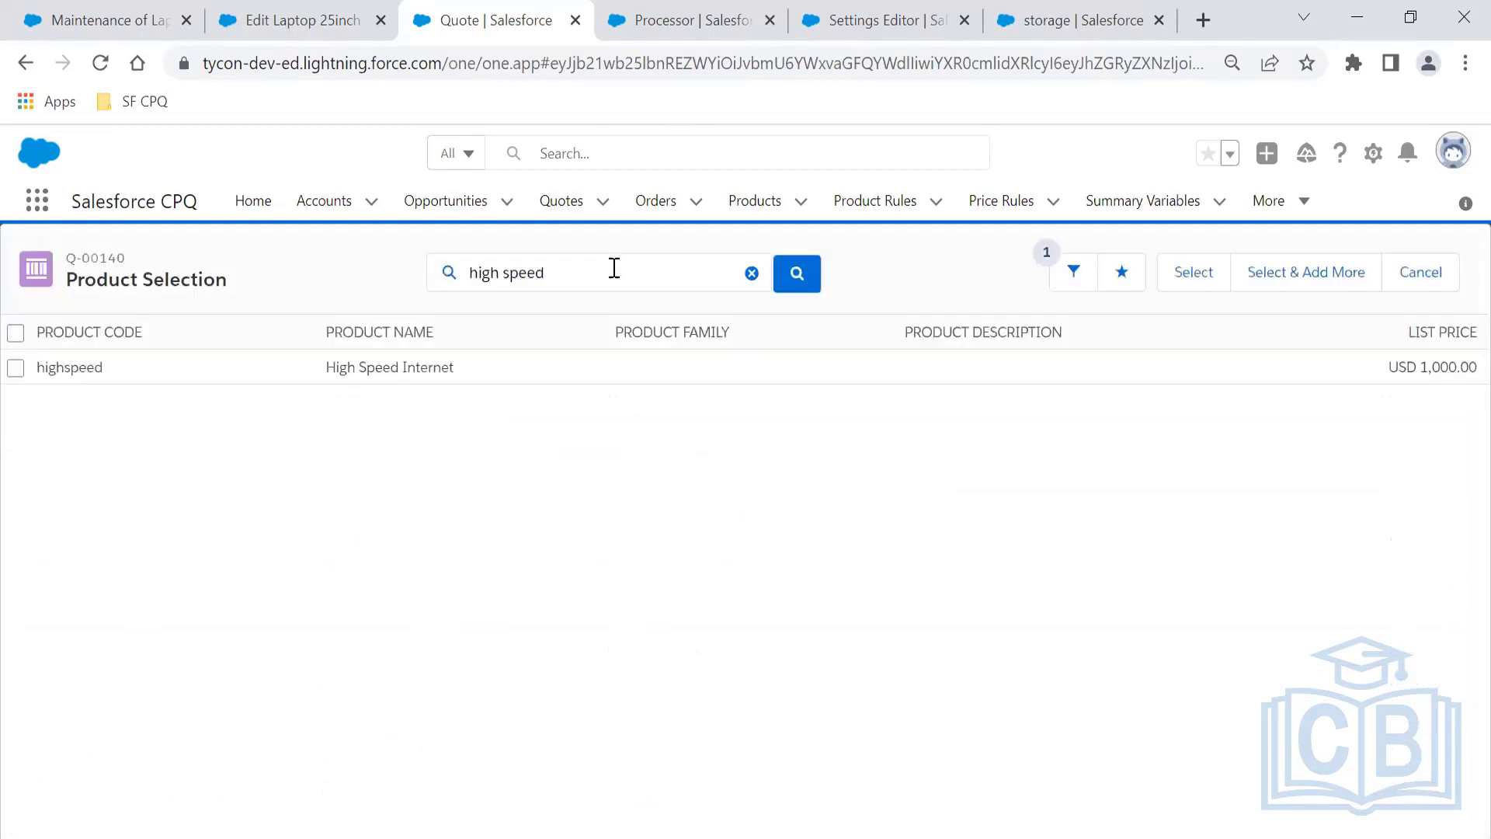
click(16, 369)
click(1204, 272)
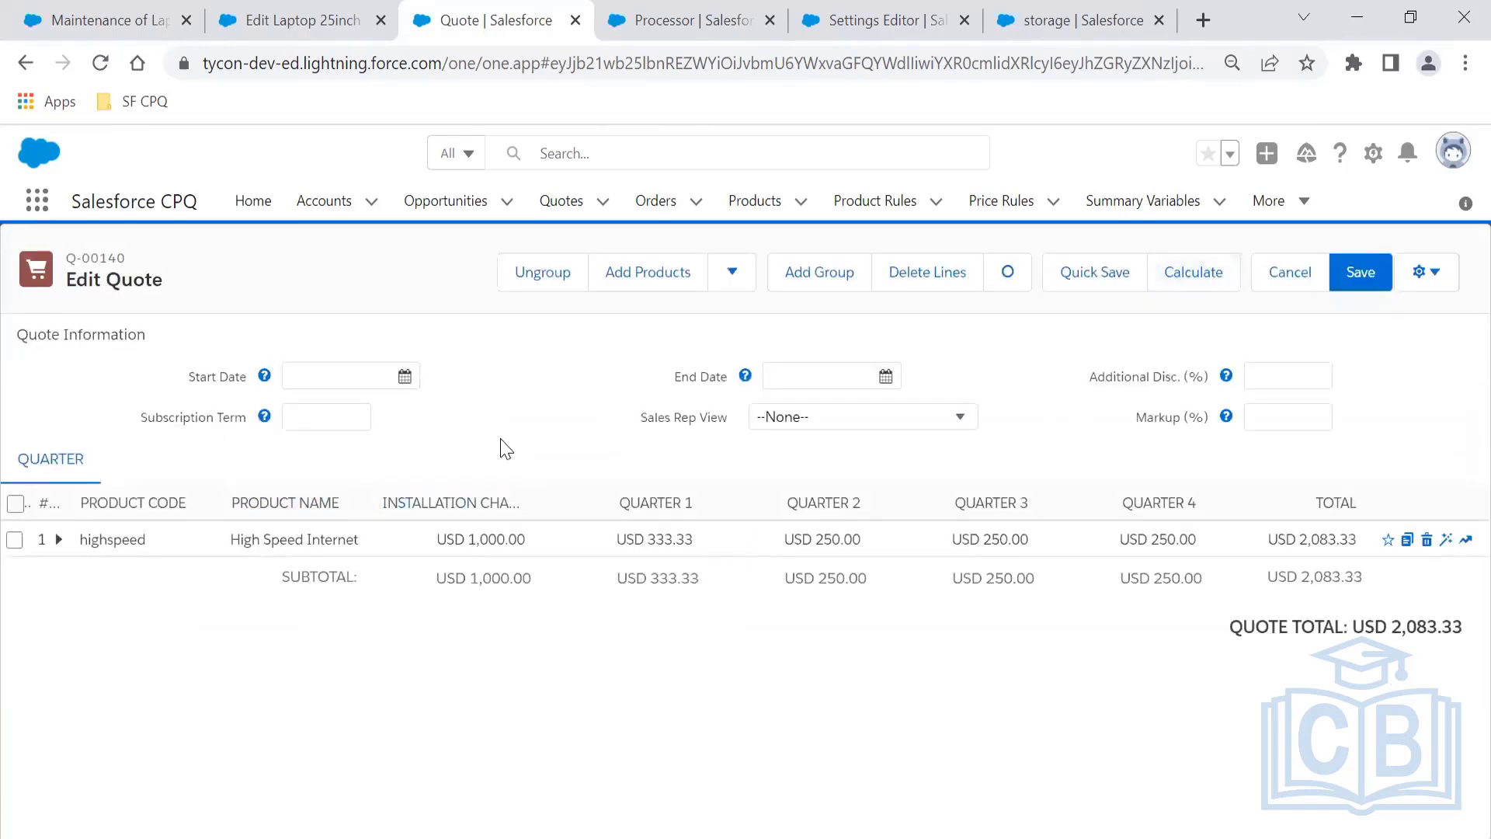
- Check the Default Pricing Table setting on the Maintenance of Lapt 25 product record
click(295, 19)
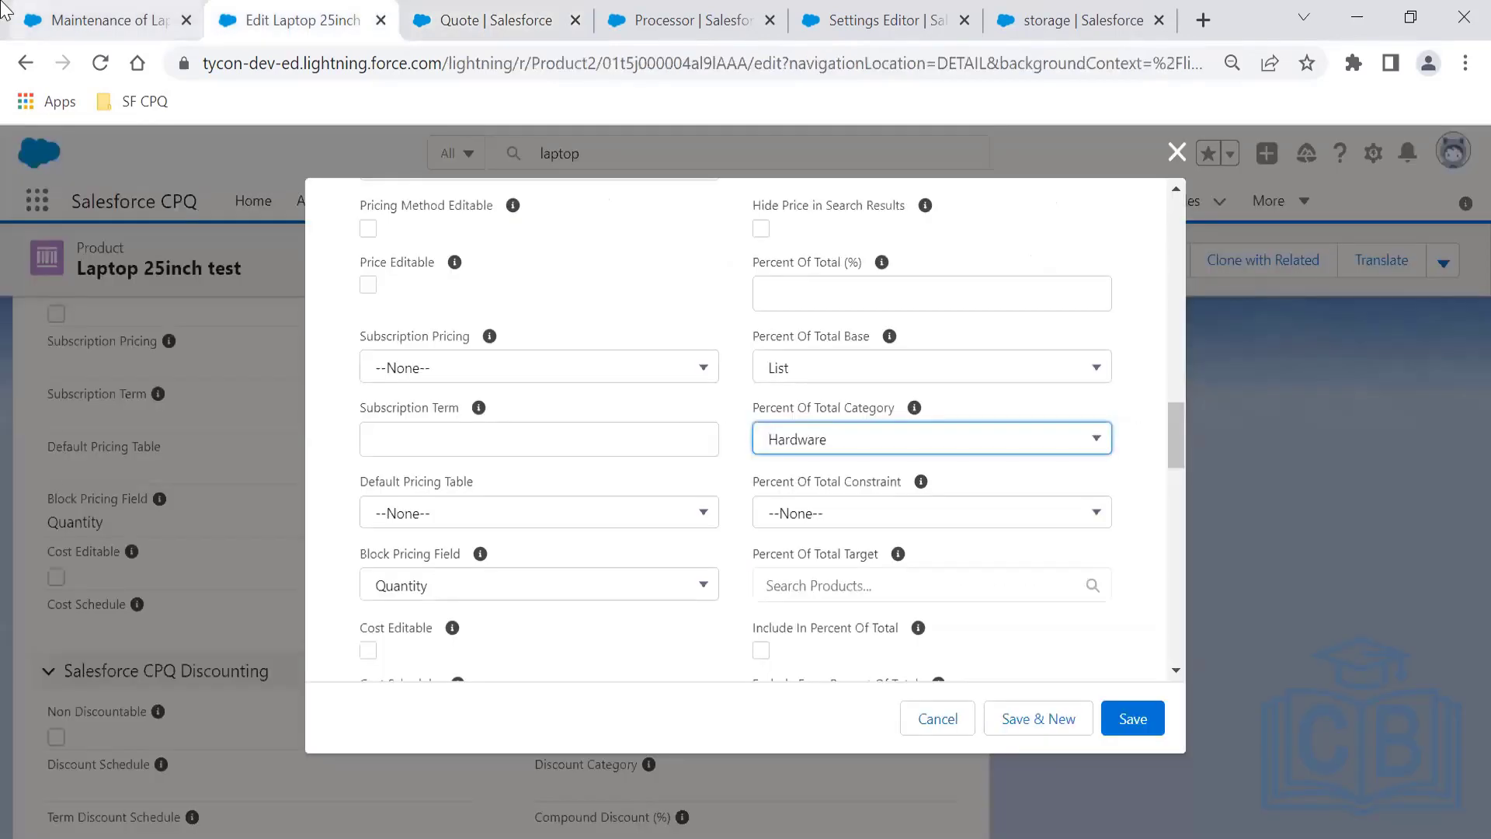
click(117, 11)
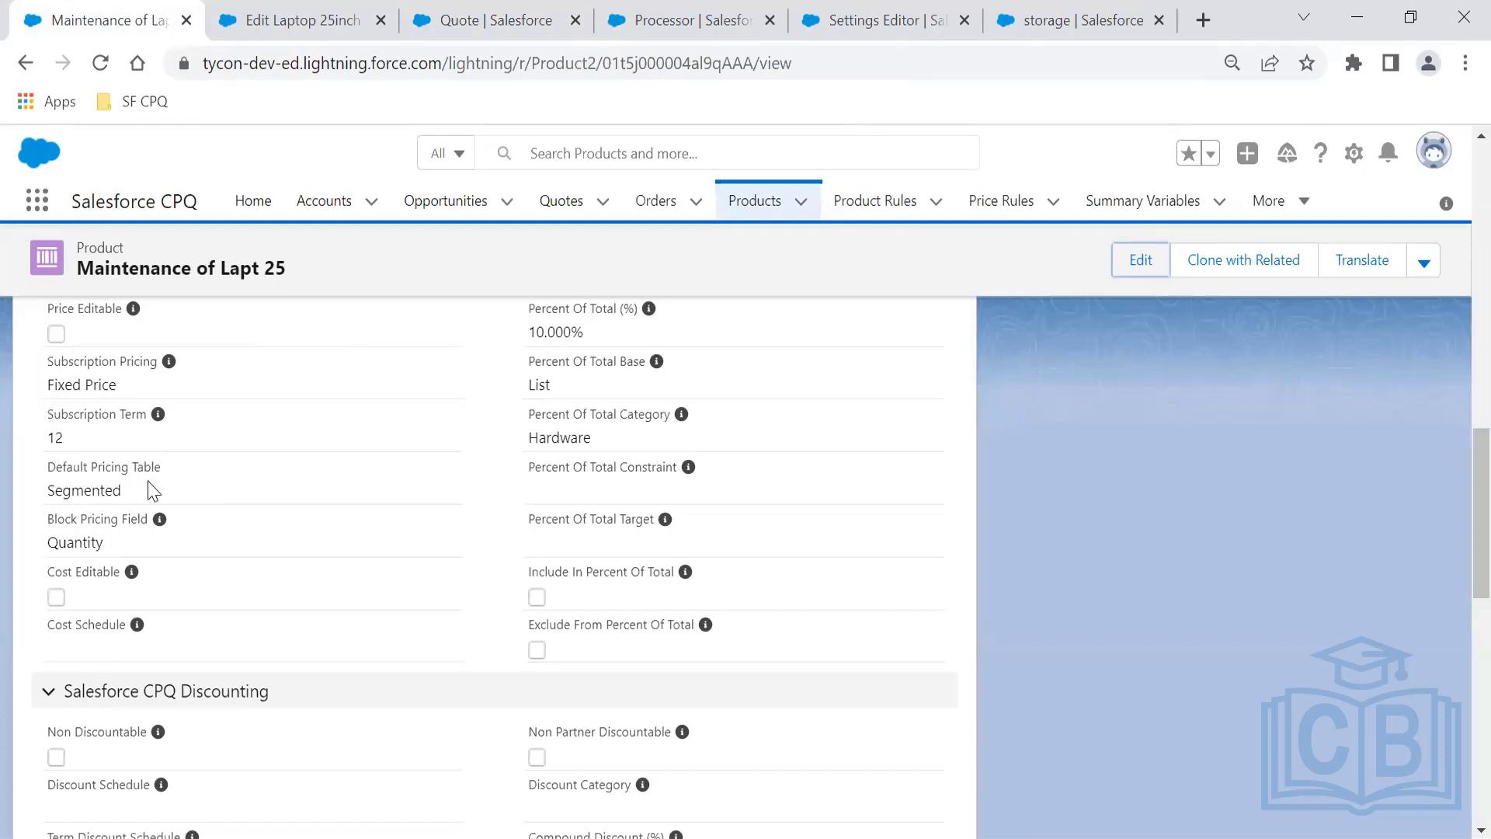
drag(124, 497, 45, 511)
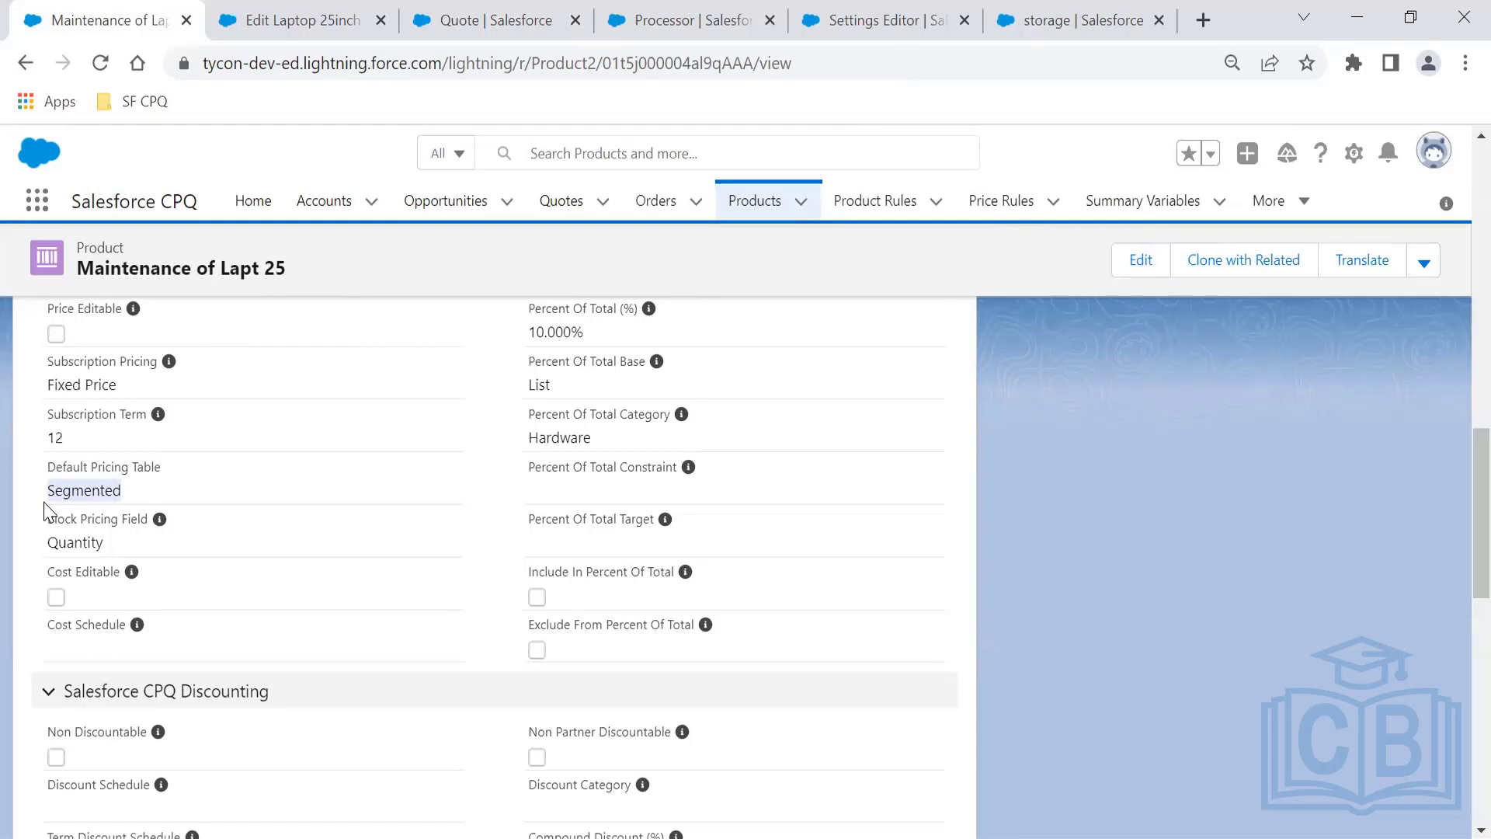
click(45, 497)
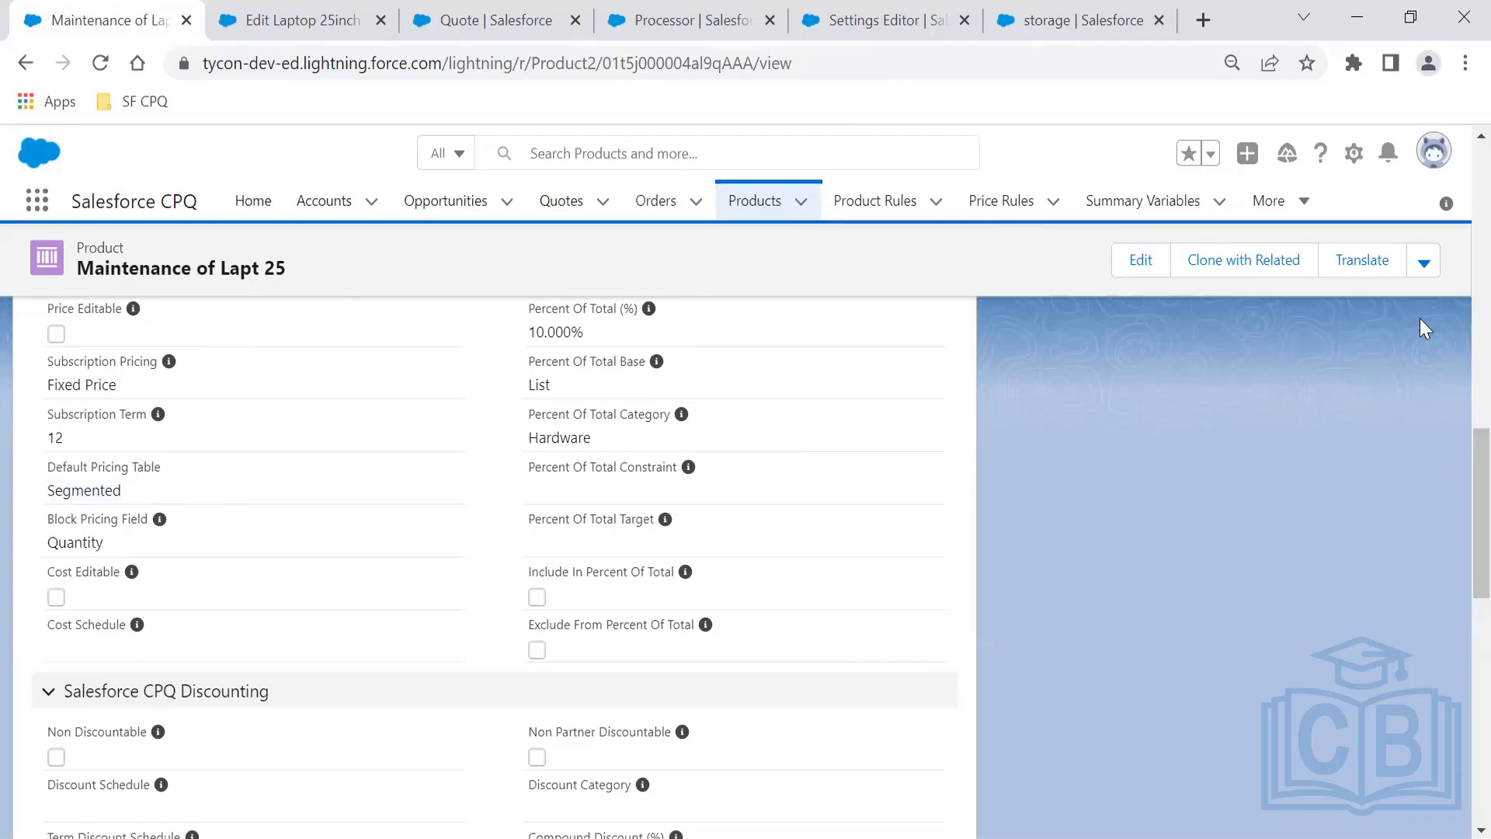
- Look through the related lists of Maintenance of Lapt 25 for Price Dimensions
drag(1476, 505, 1455, 210)
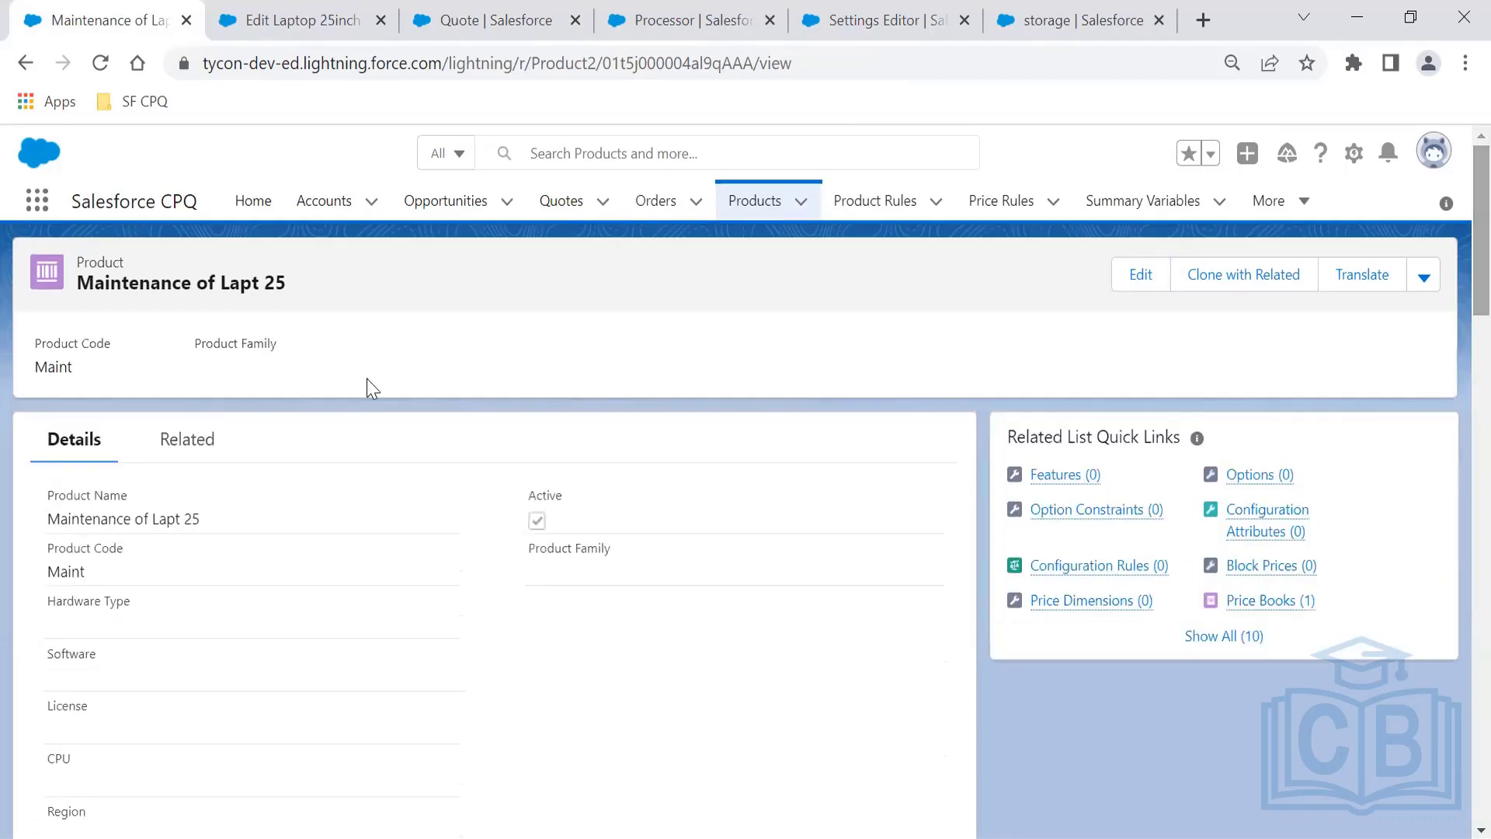
click(163, 451)
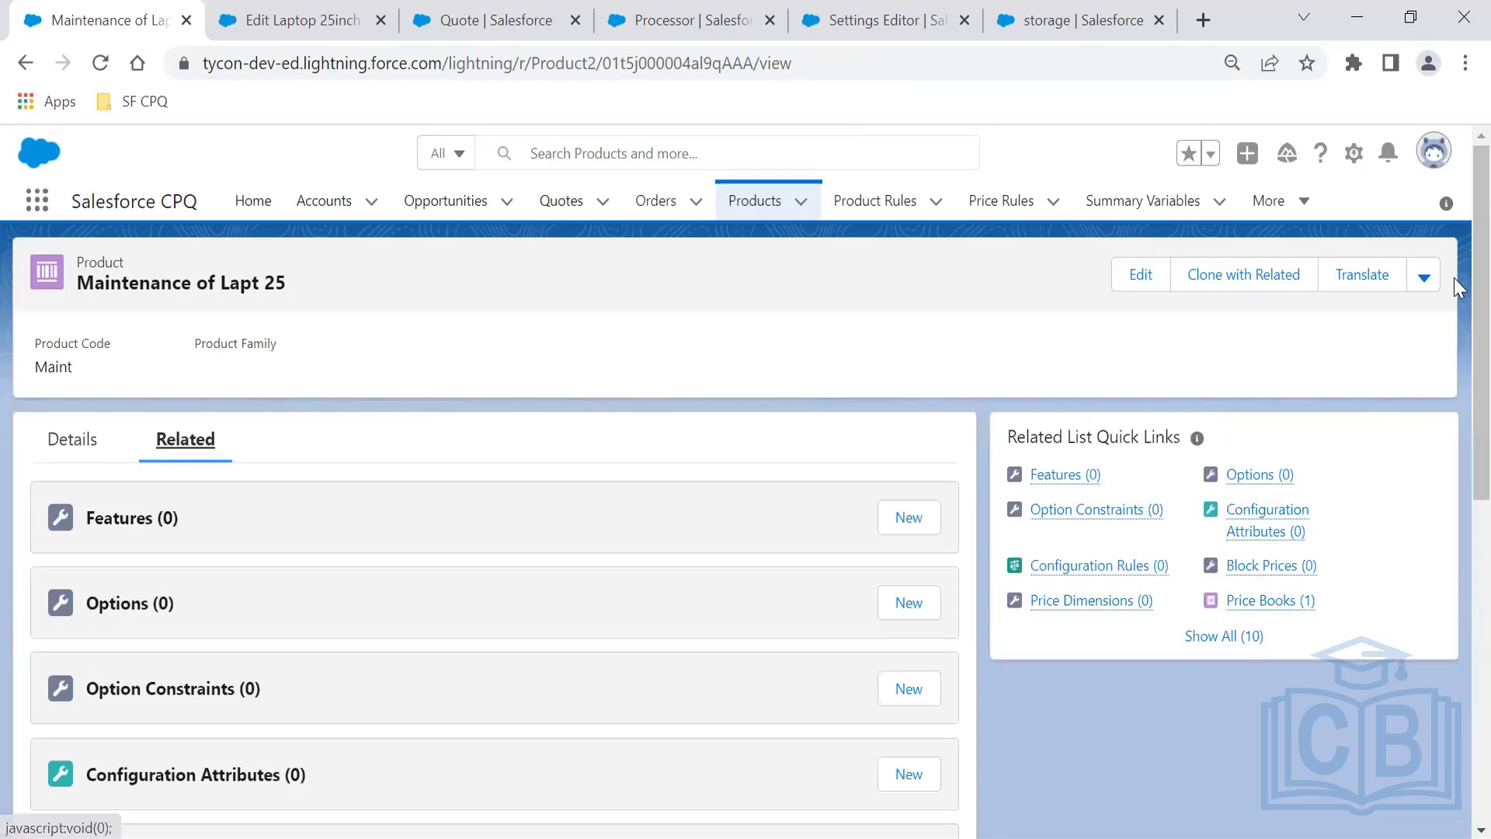
scroll(1455, 370, down, 7)
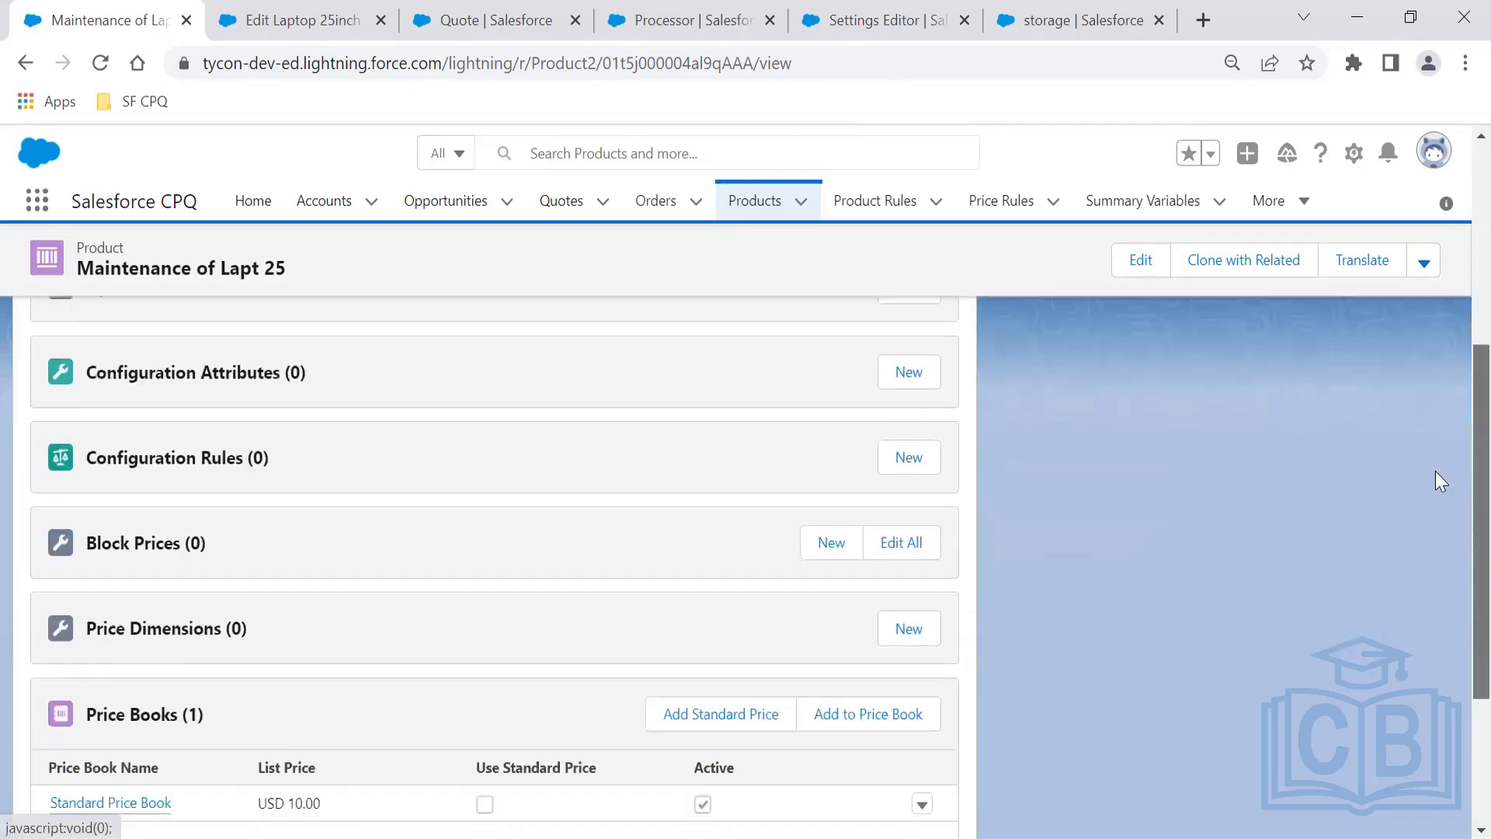
scroll(1431, 519, down, 1)
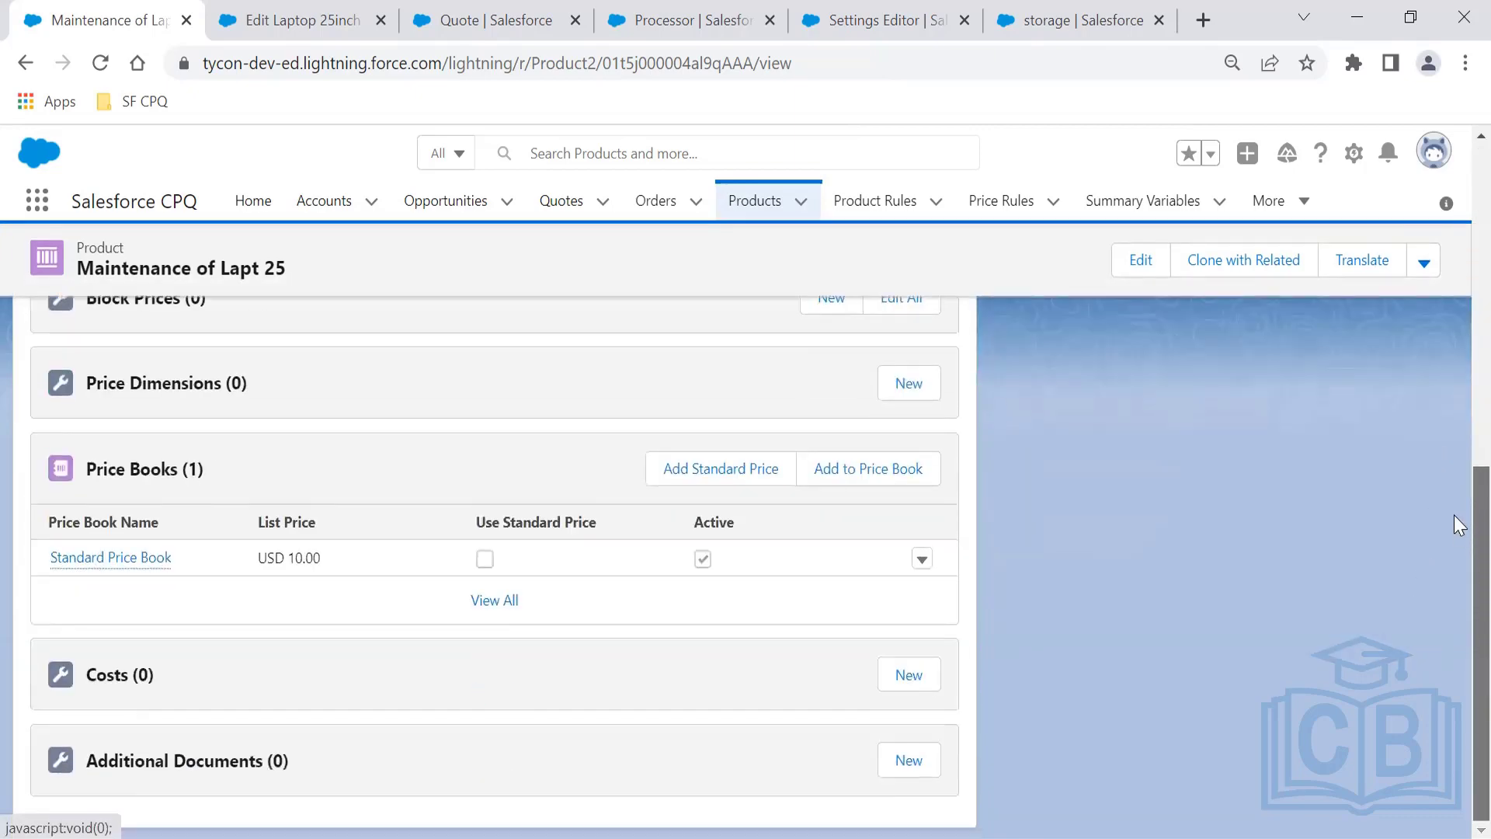
scroll(1454, 505, up, 2)
scroll(1455, 476, up, 1)
scroll(1456, 575, down, 4)
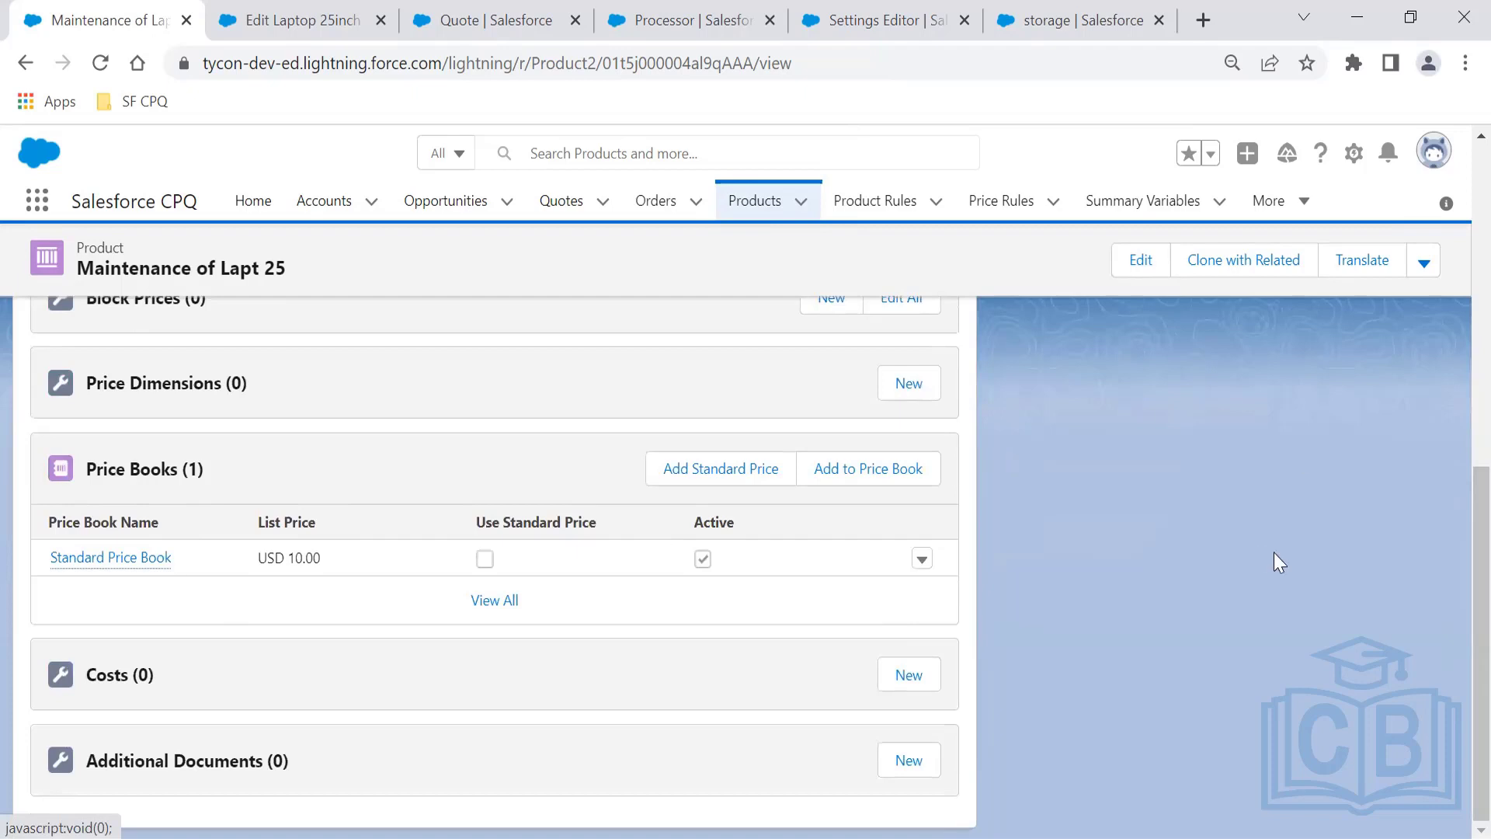
scroll(1454, 530, up, 2)
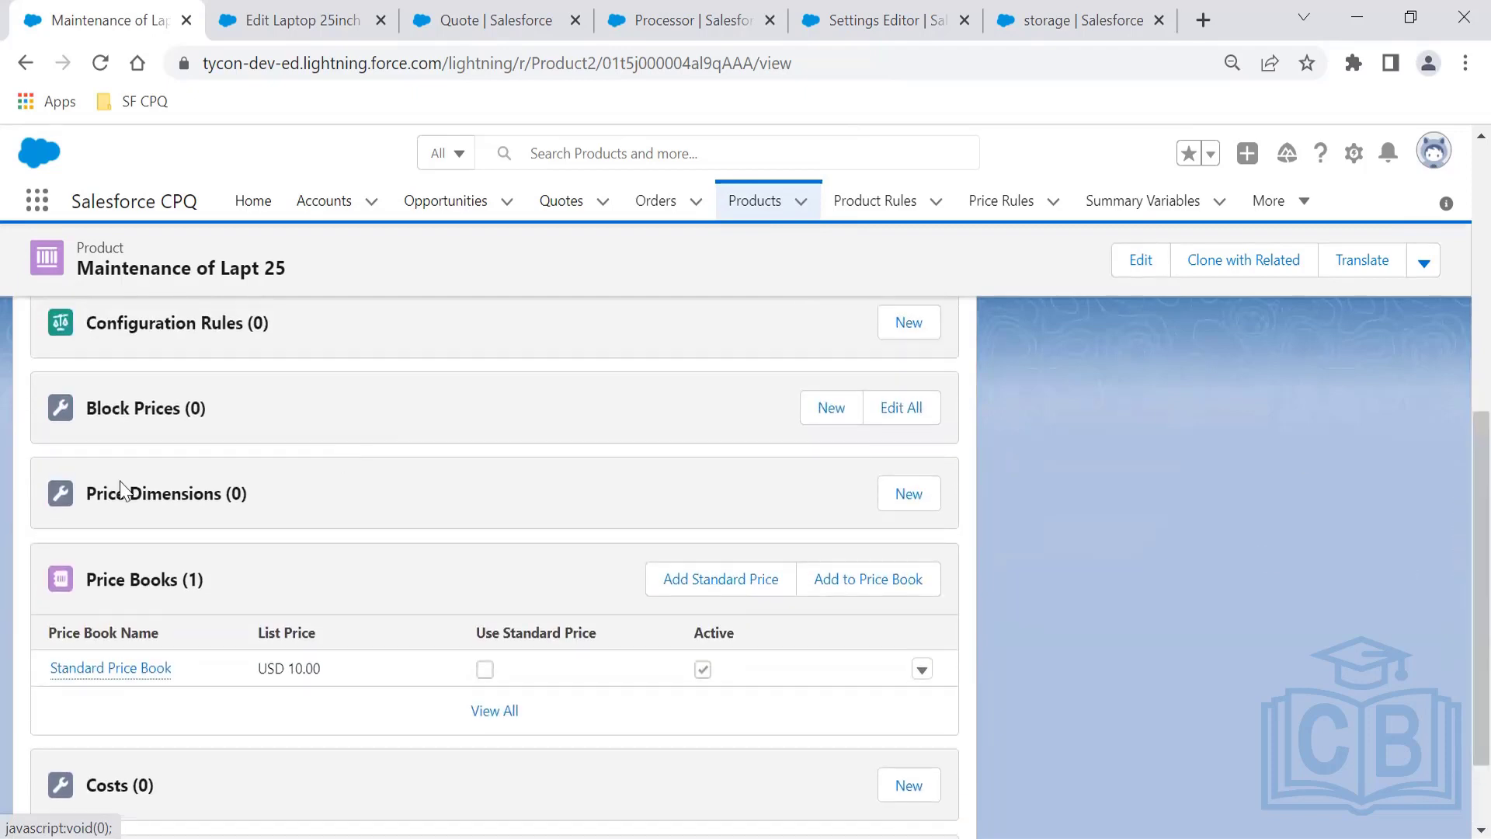
- Create a price dimension for Maintenance of Lapt 25 named Year with type Year
click(909, 494)
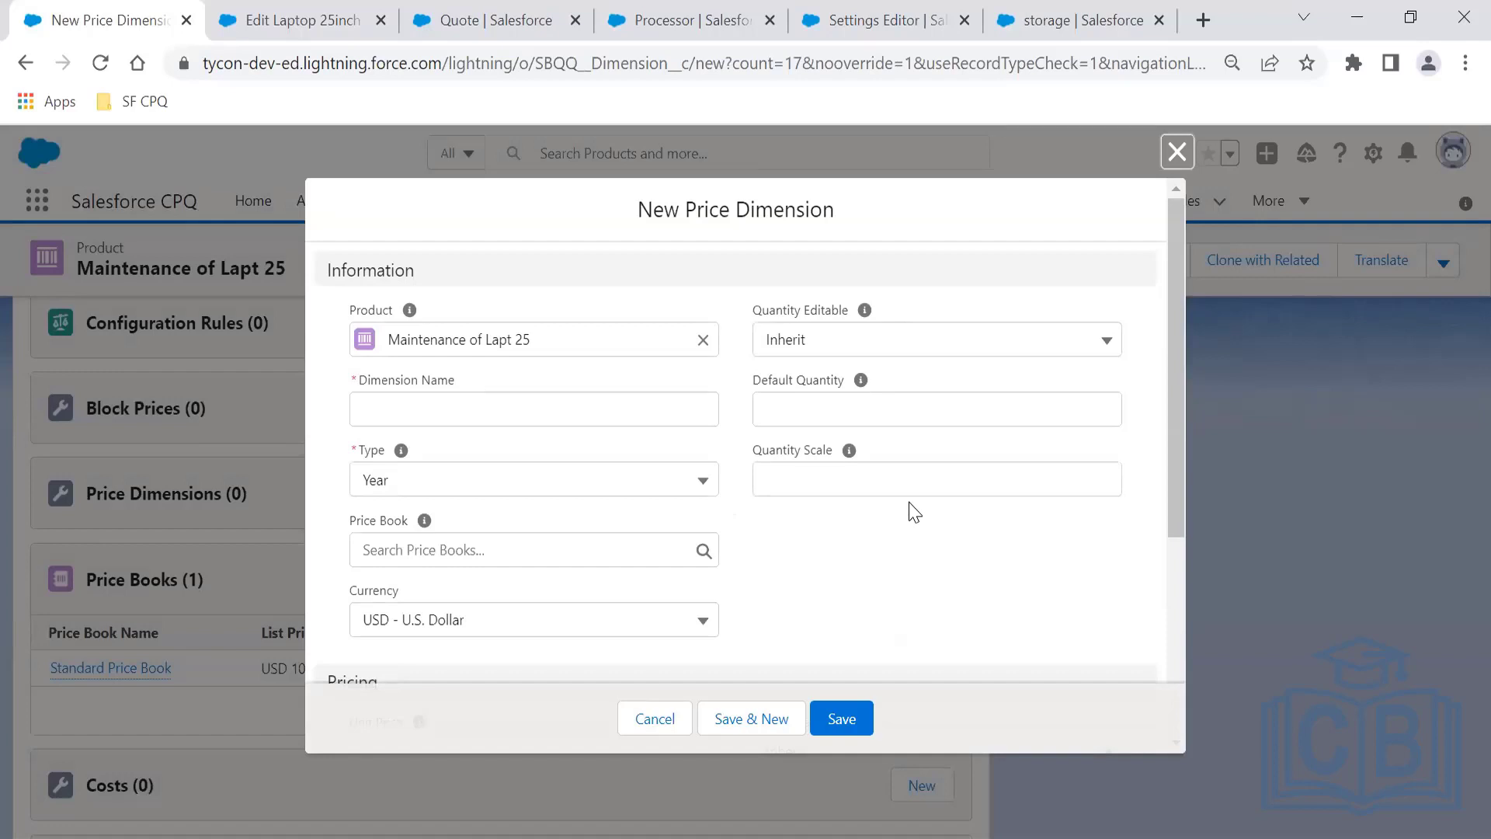
click(477, 405)
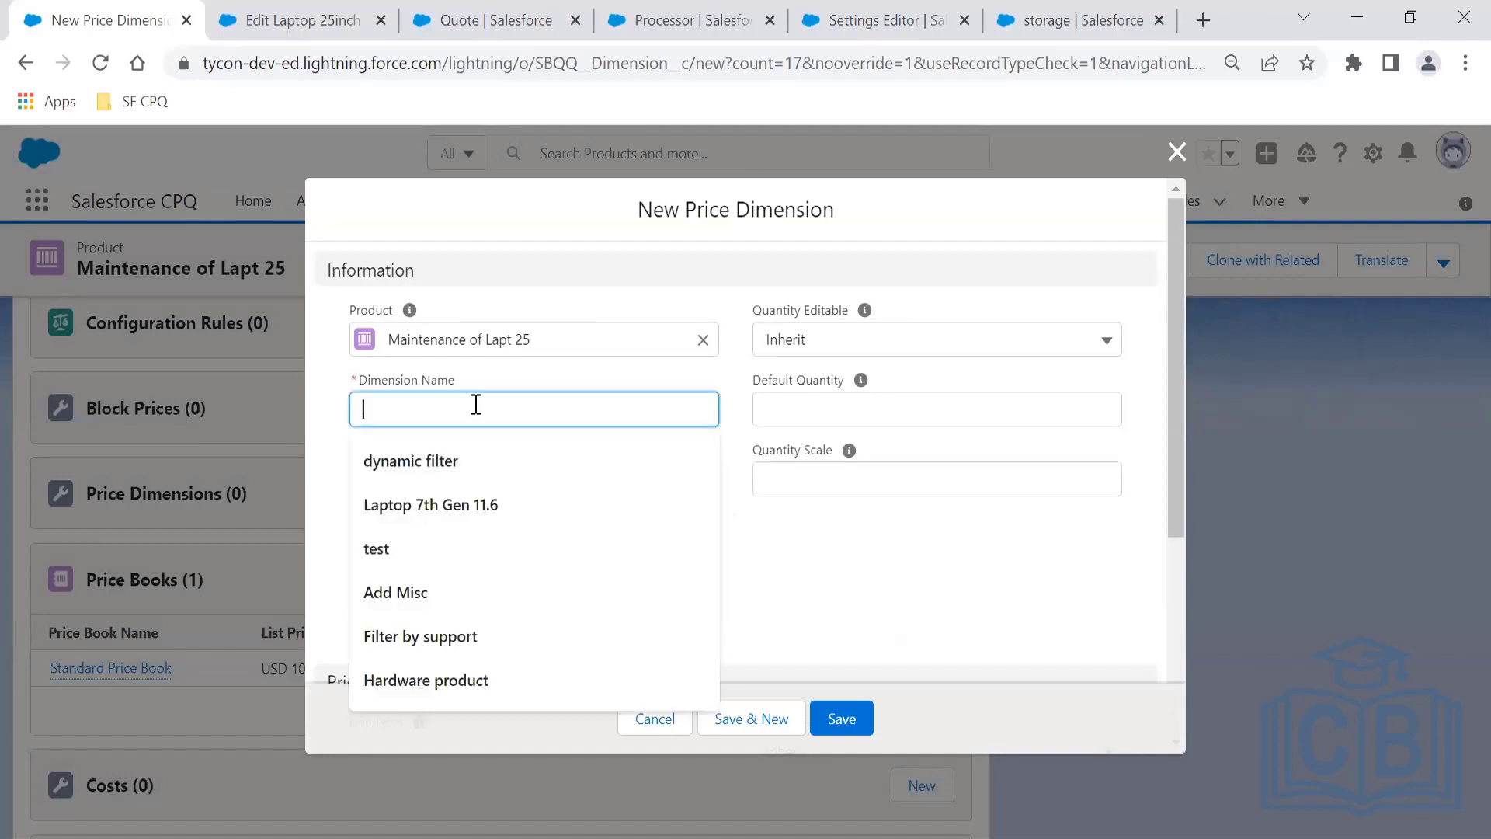
text(Year)
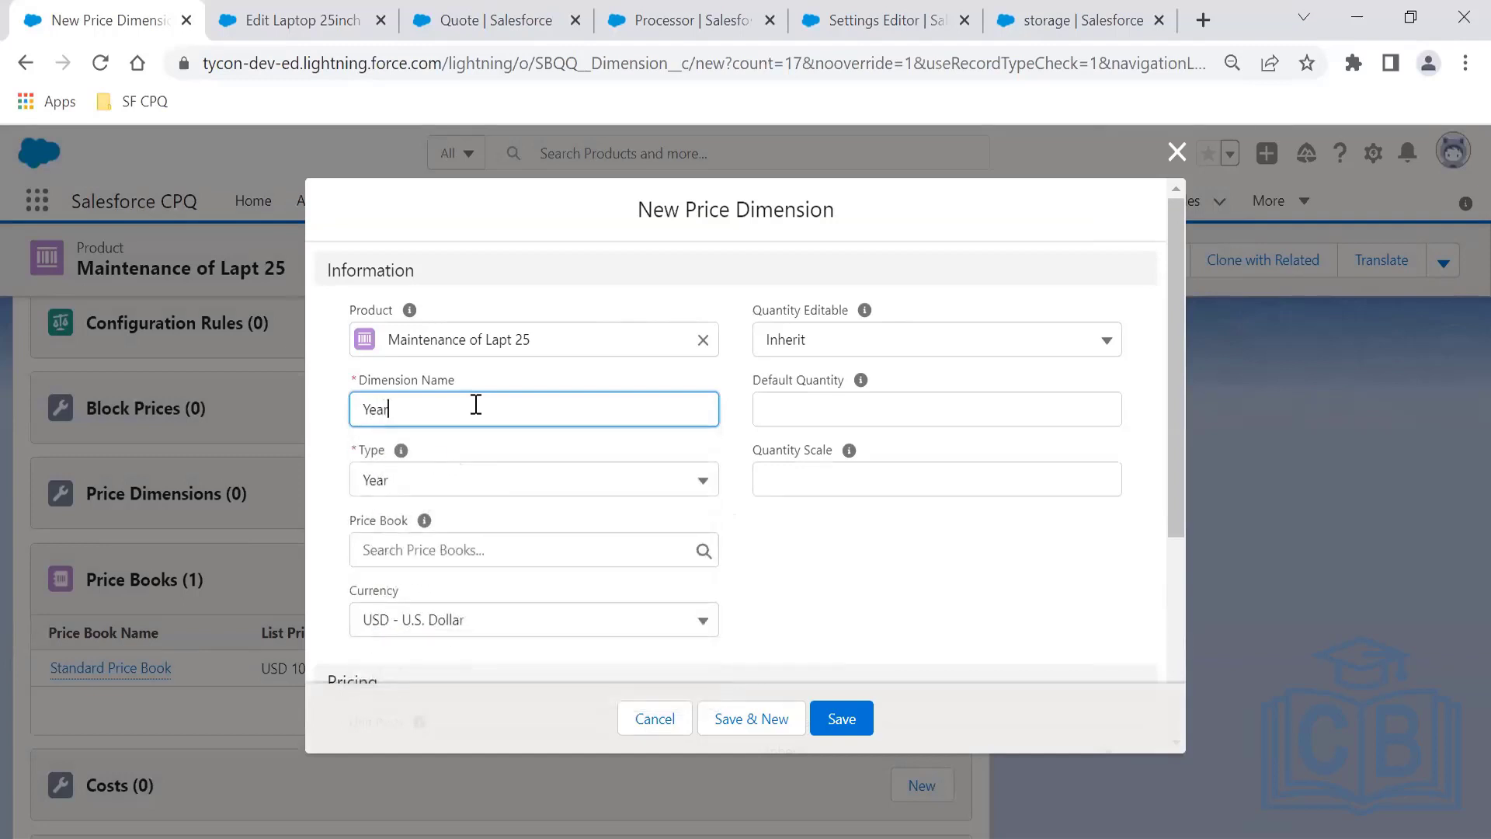
click(933, 533)
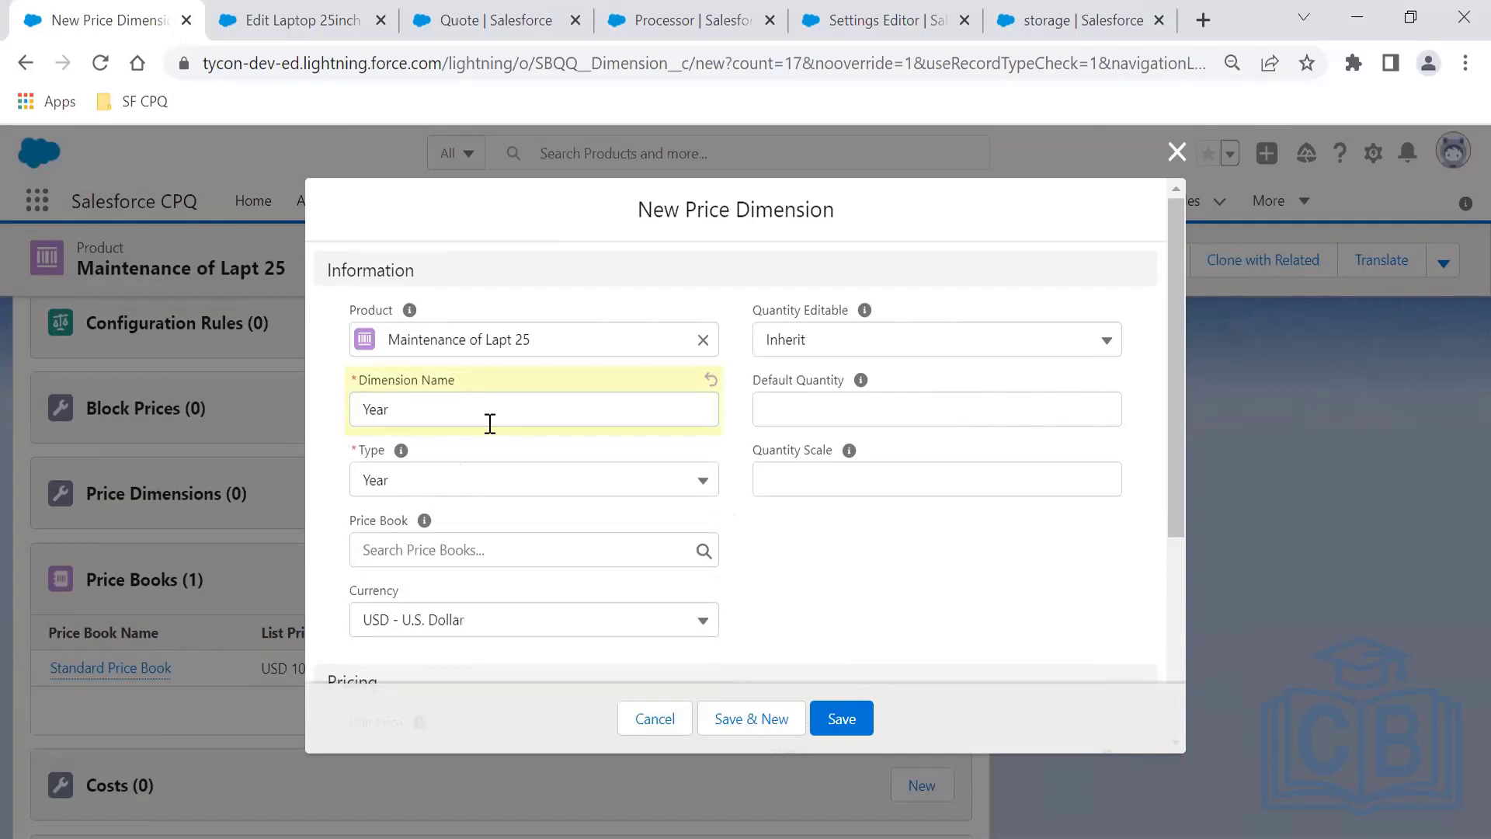
click(421, 489)
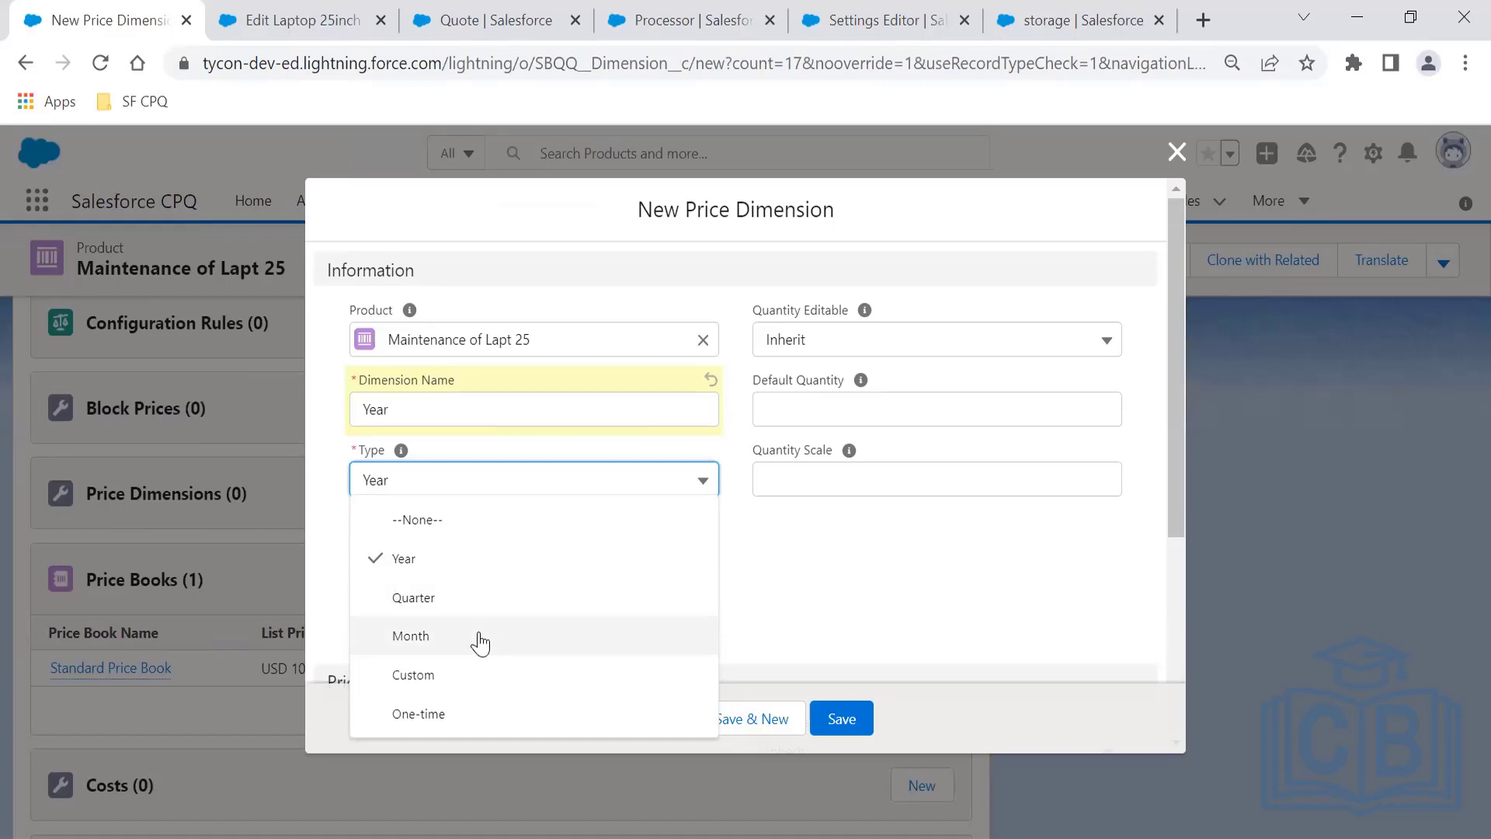
click(535, 558)
click(536, 553)
drag(1005, 586, 1186, 421)
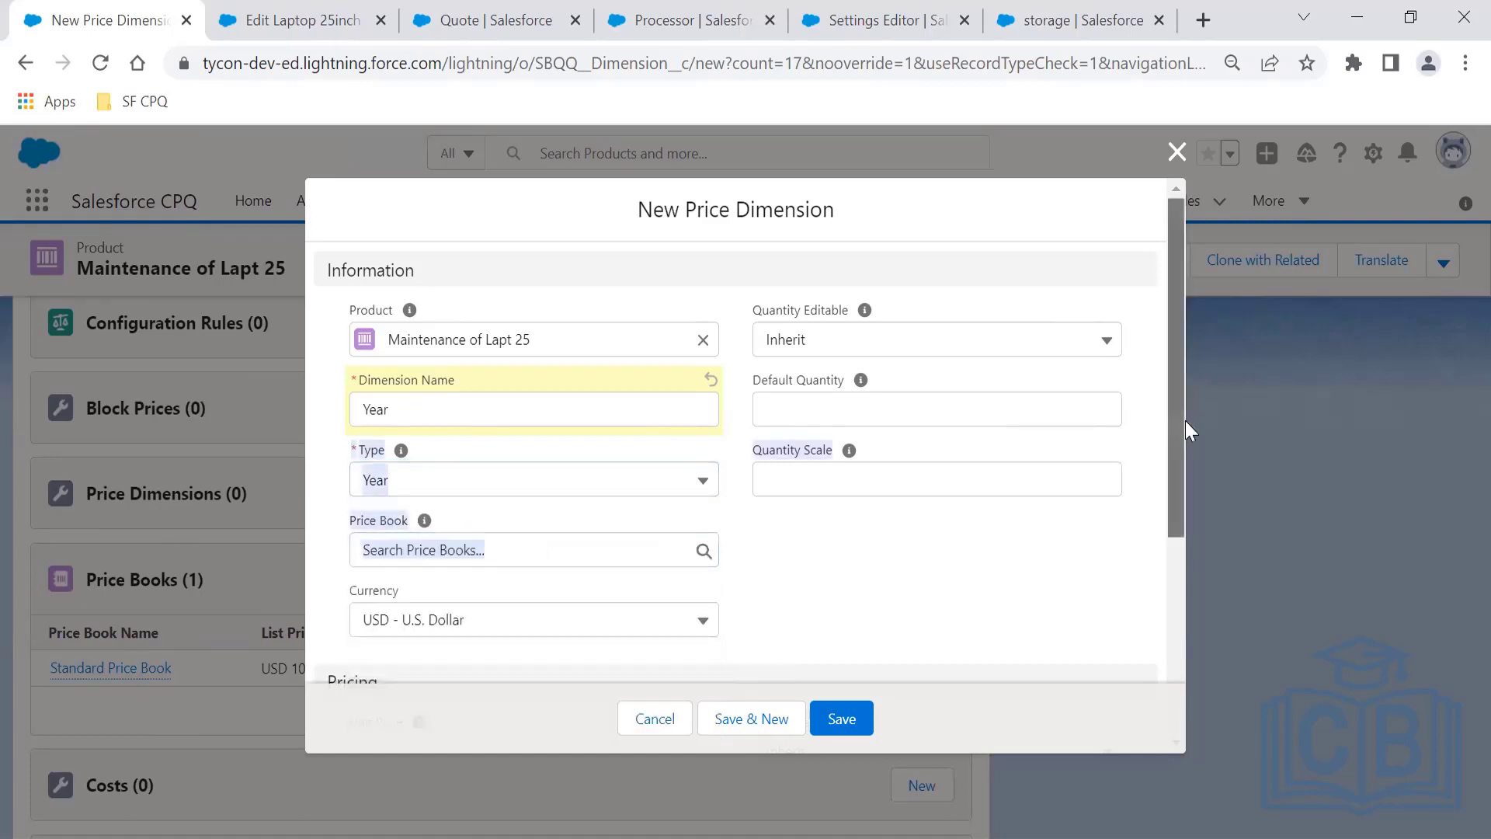
click(850, 712)
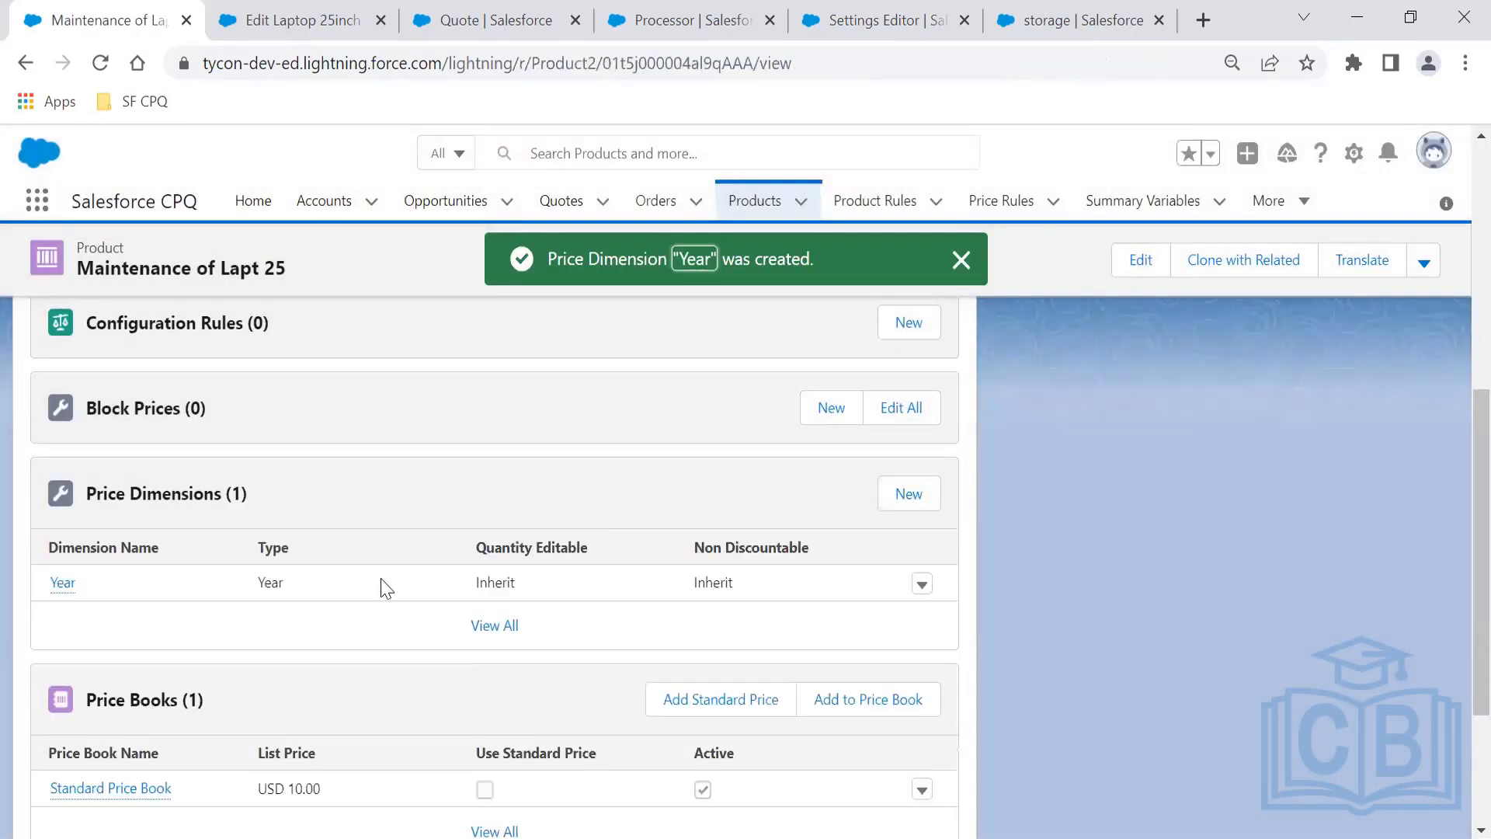
- Try to save a second price dimension named month with type Month for Maintenance of Lapt 25, reviewing the error before dismissing the form
click(901, 497)
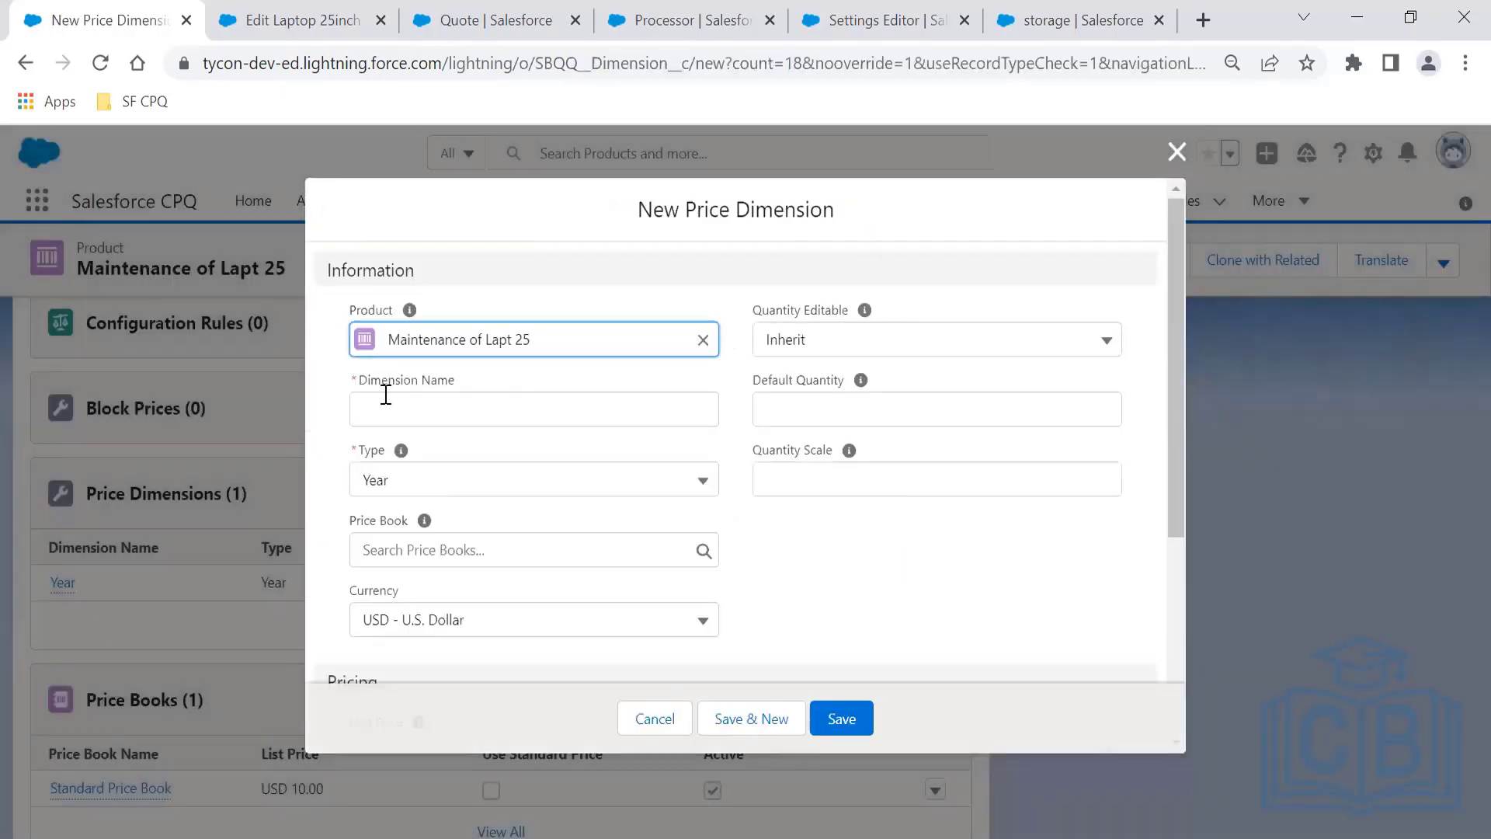
click(392, 398)
text(month)
click(420, 477)
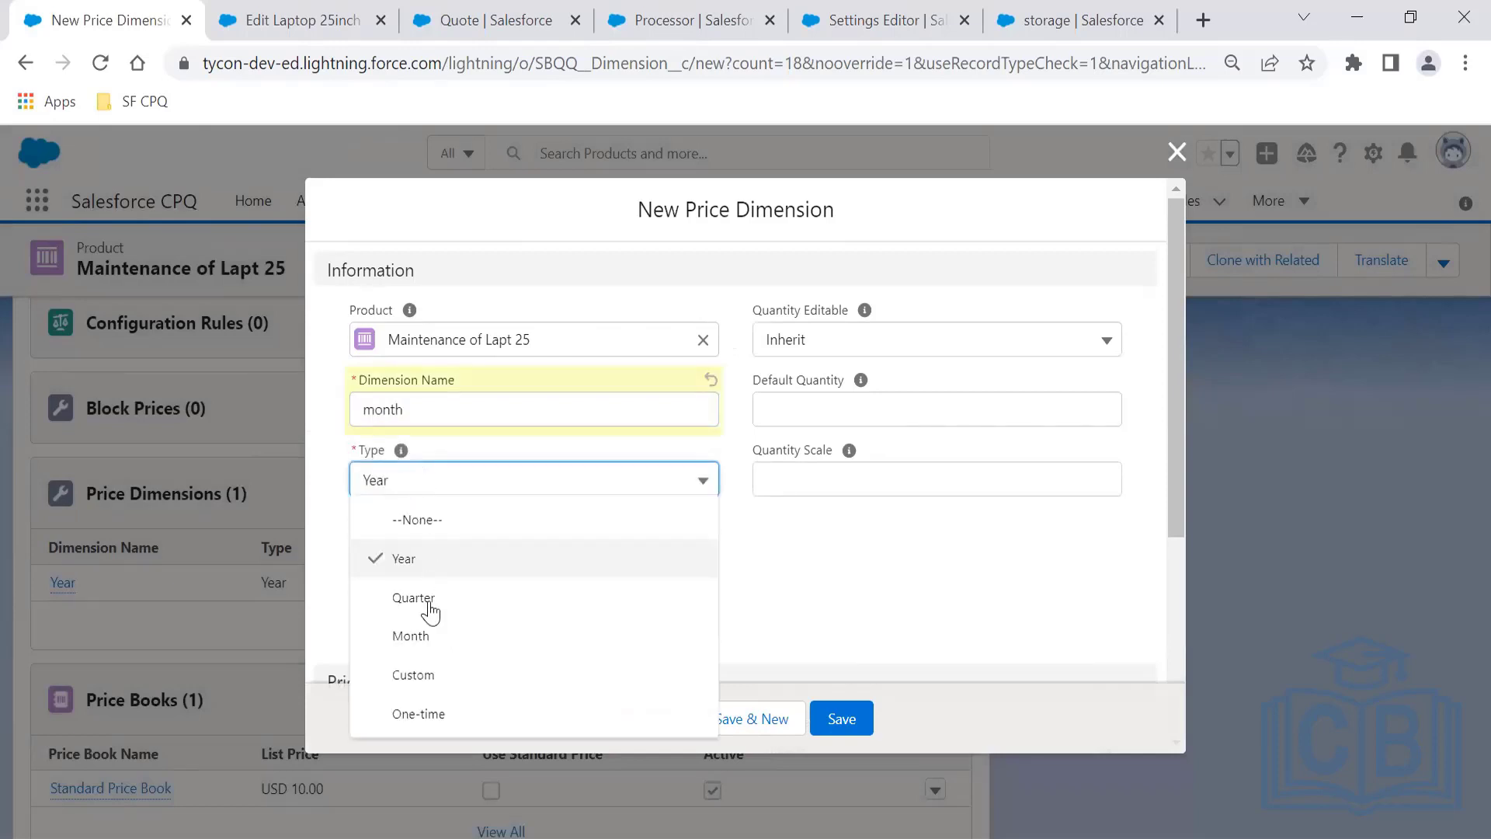
click(427, 635)
click(839, 715)
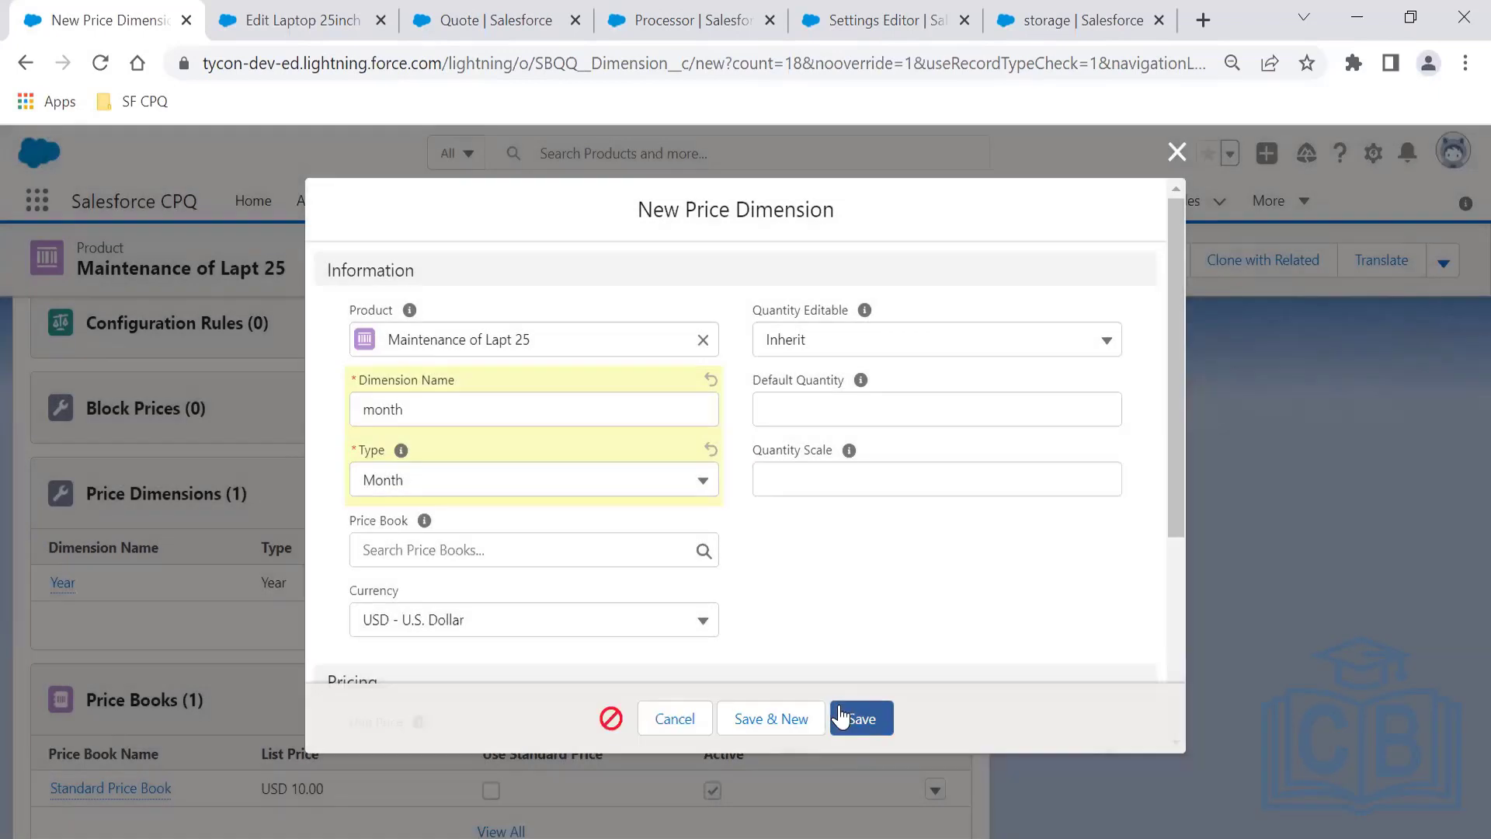
click(611, 718)
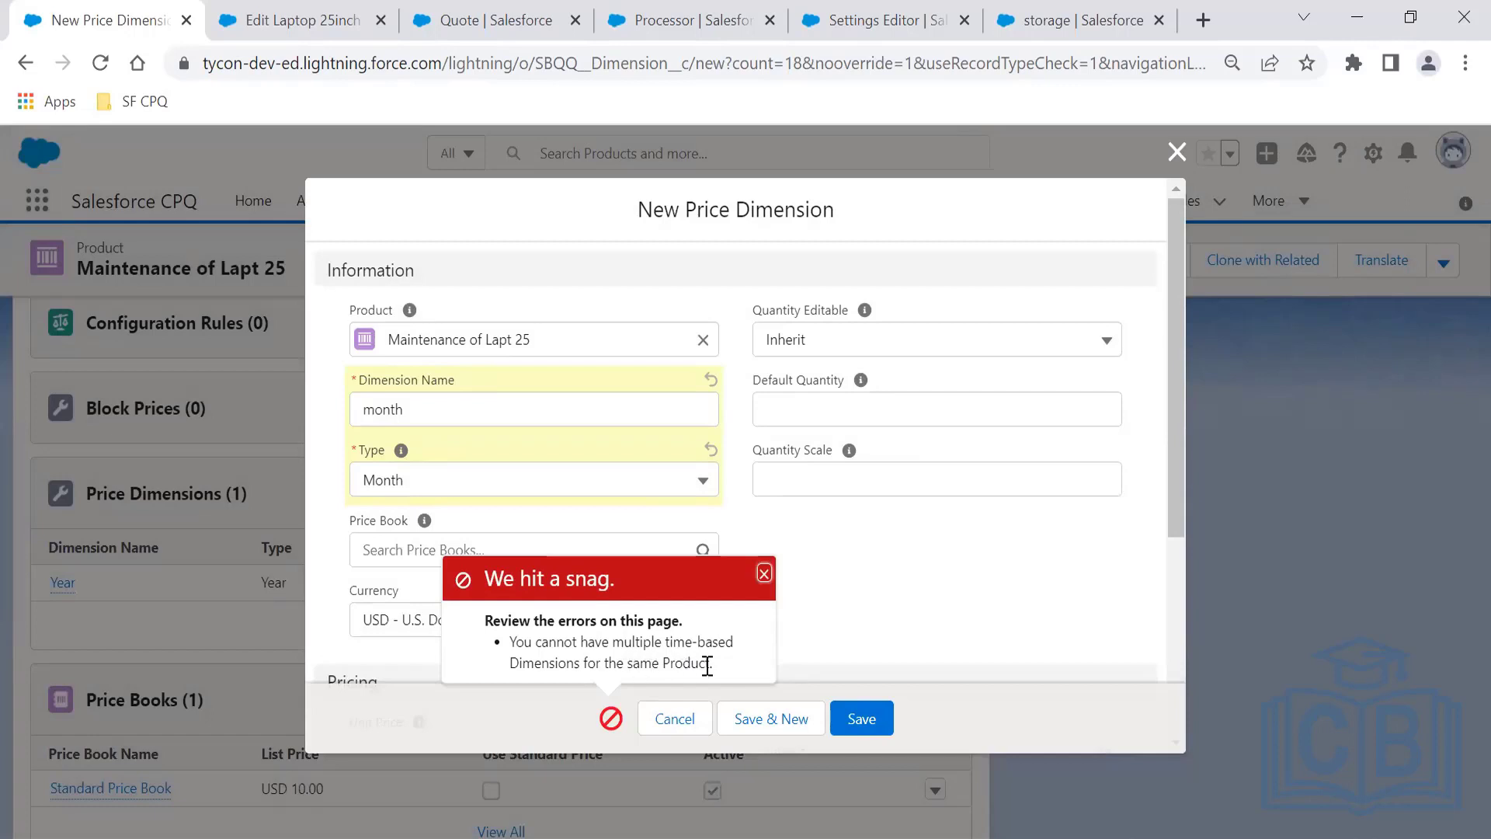
click(763, 574)
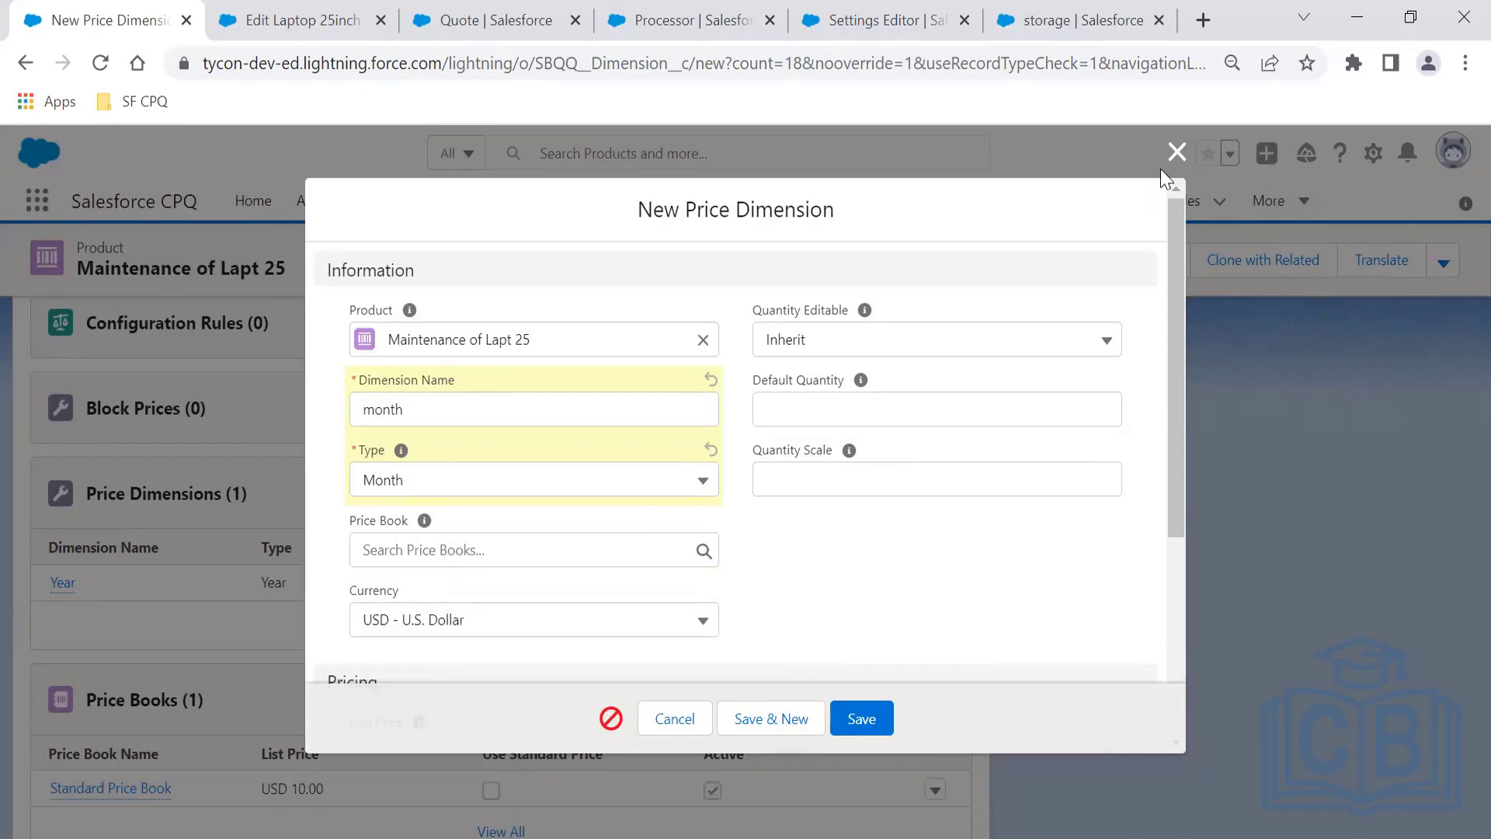
click(1177, 151)
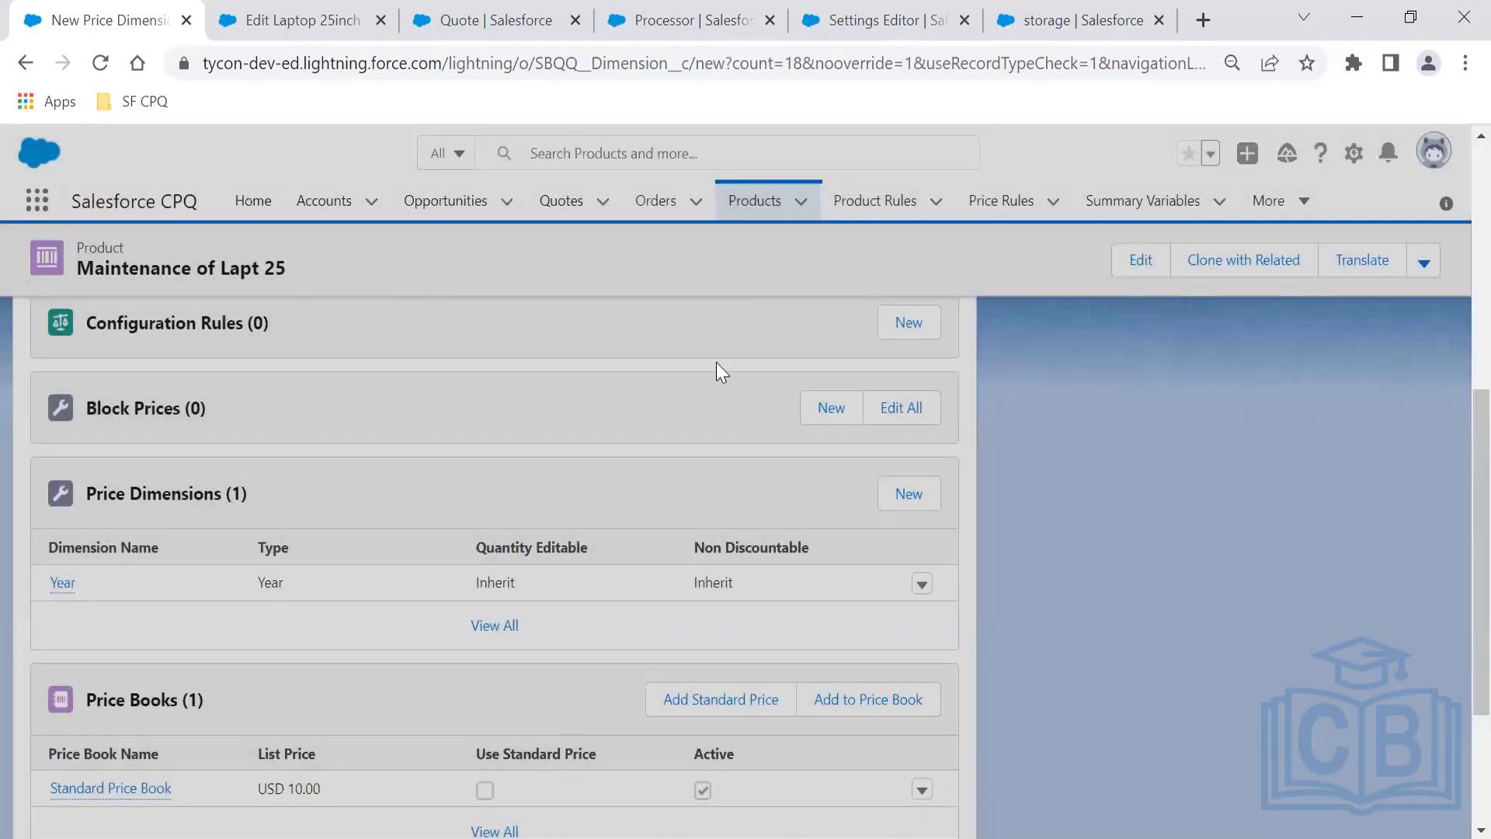
- Return to the quote and discard its unsaved line edits
click(264, 17)
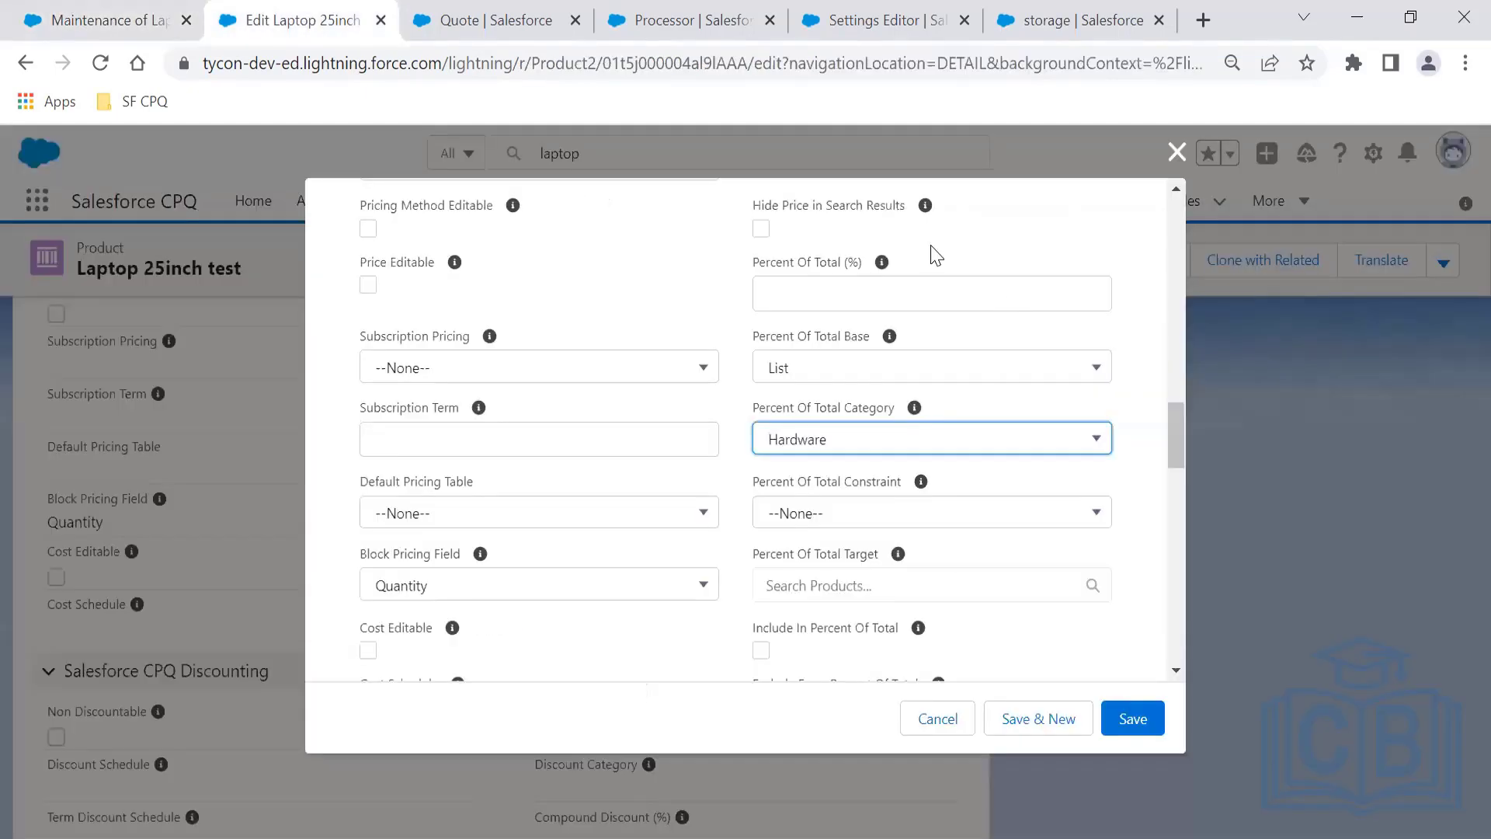
click(458, 17)
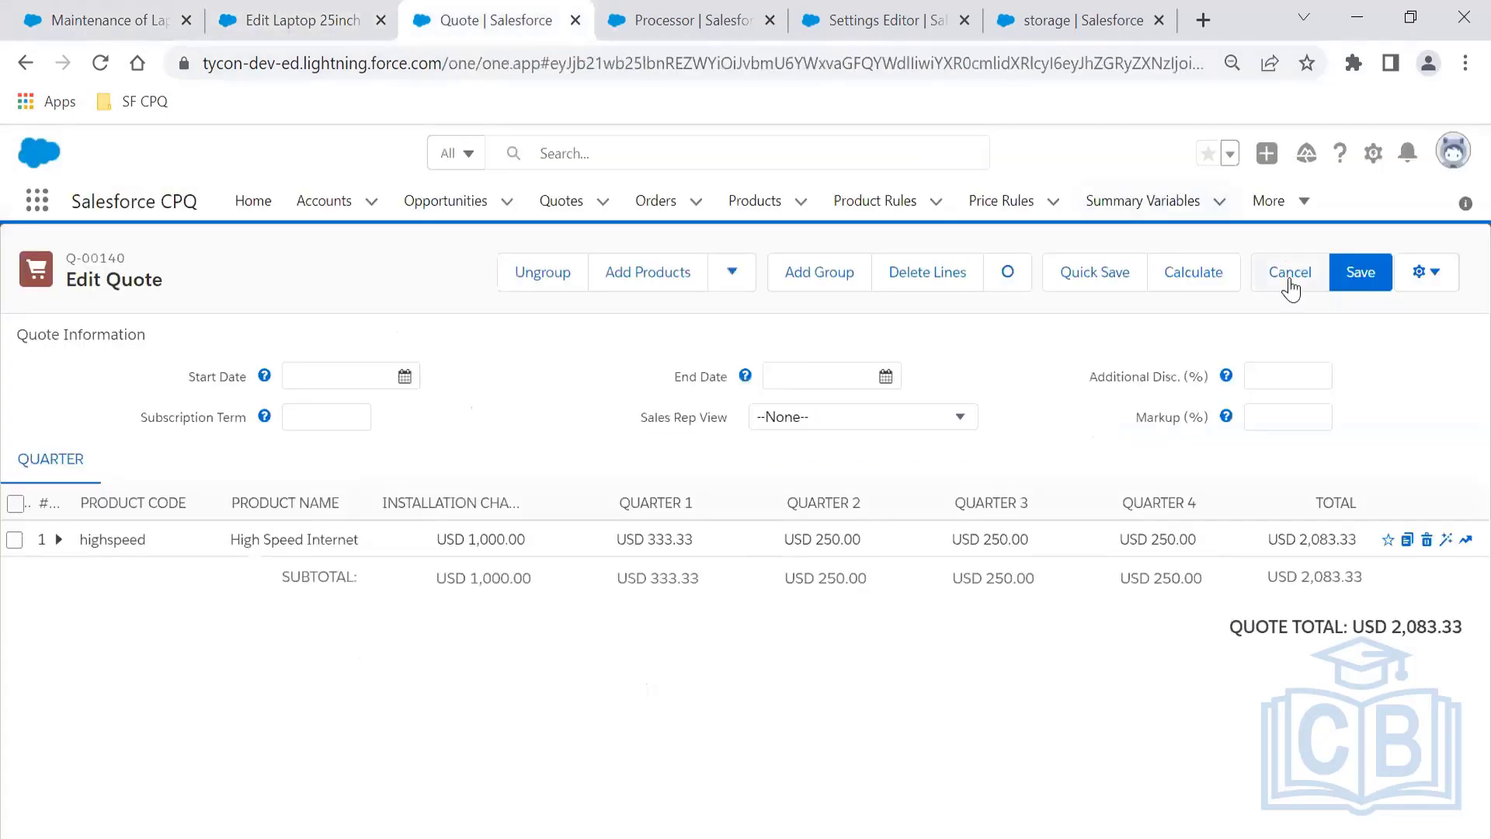
click(1289, 278)
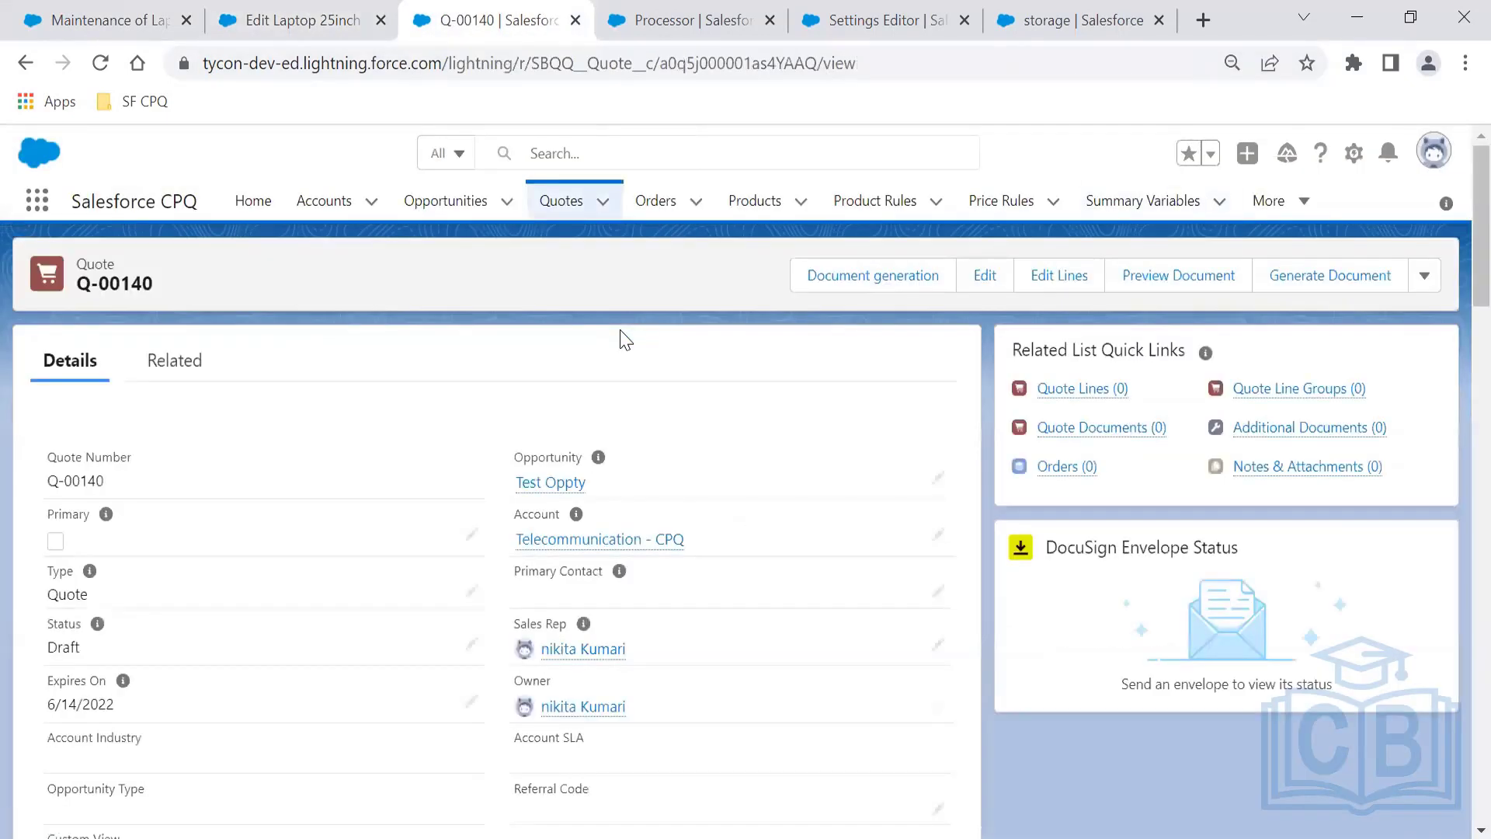
- Reopen the quote's lines for editing and add Maintenance of Lapt 25 by searching the products for "main"
click(1057, 278)
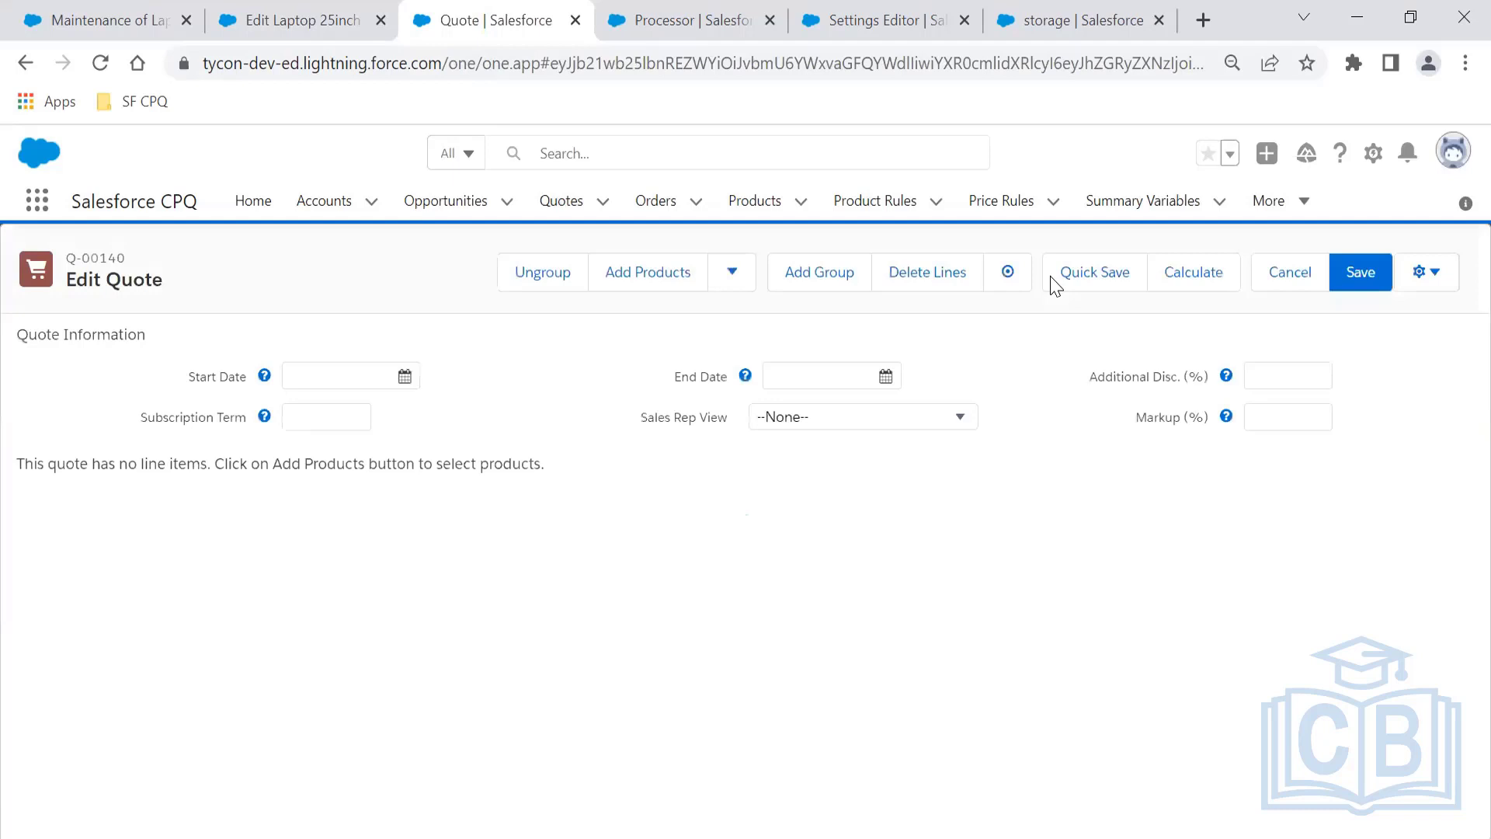
click(619, 279)
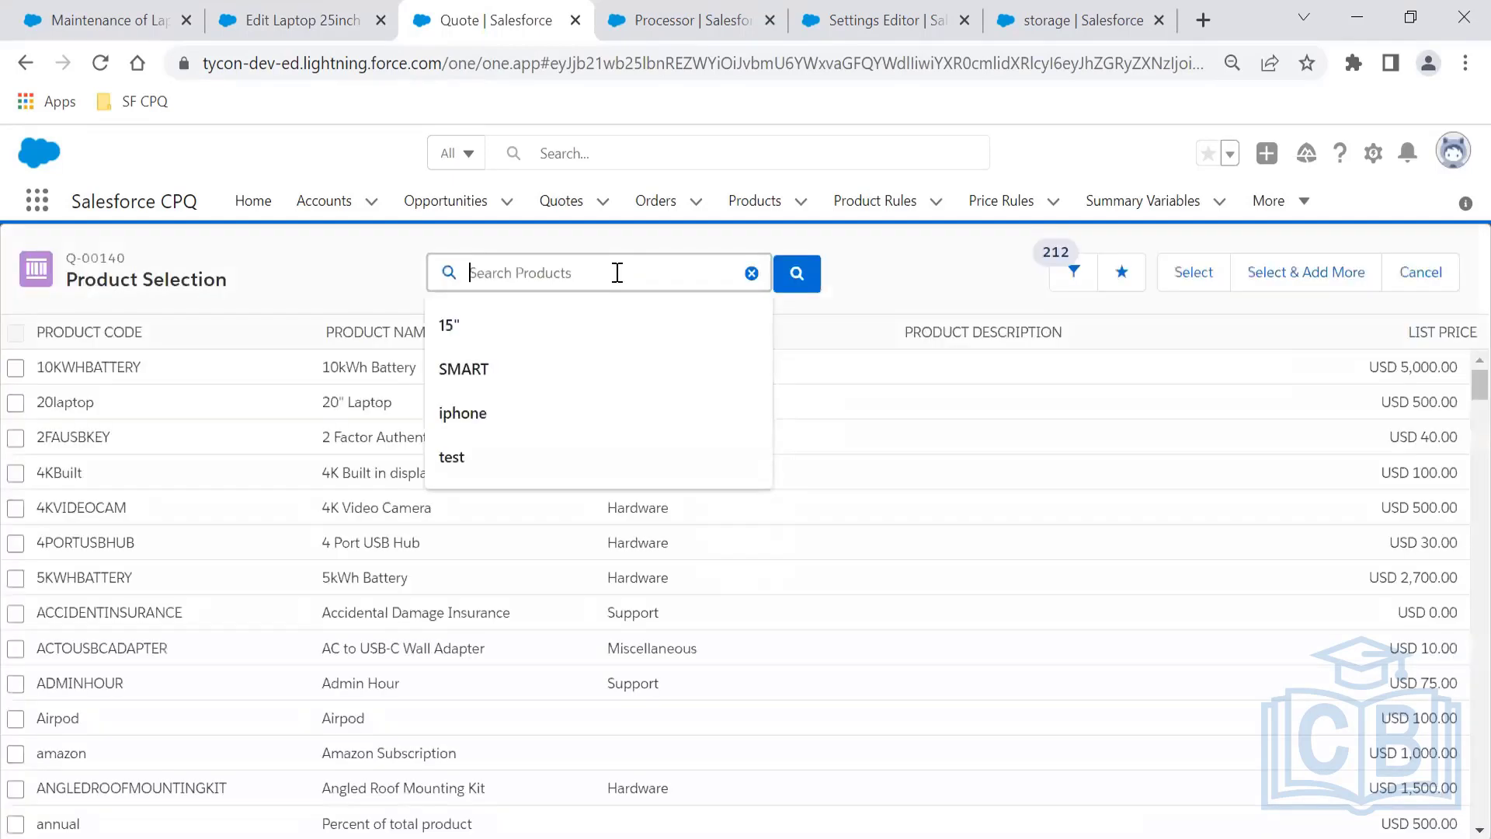
text(main)
key(Return)
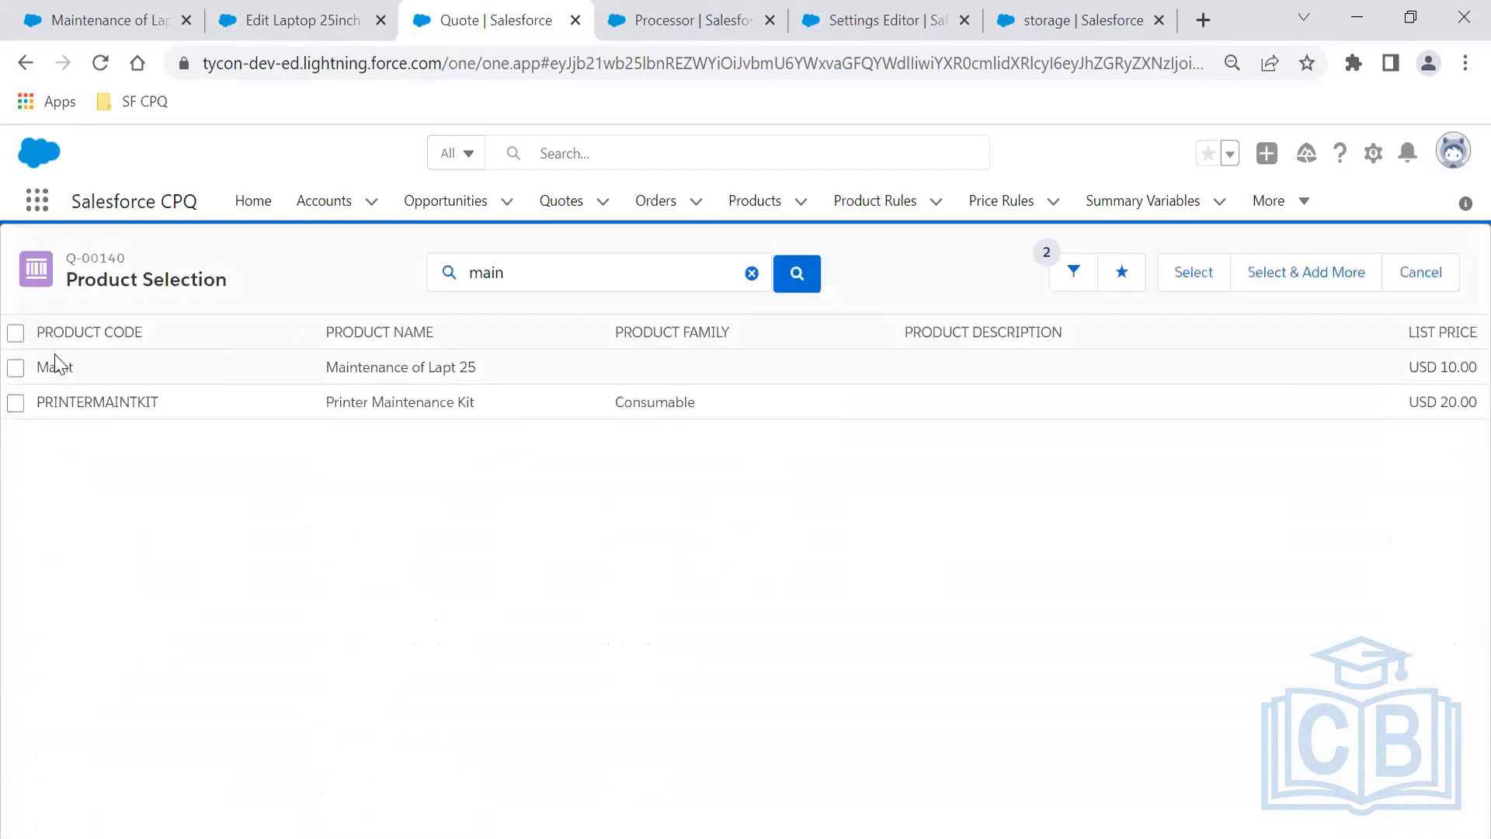
click(16, 368)
click(1187, 285)
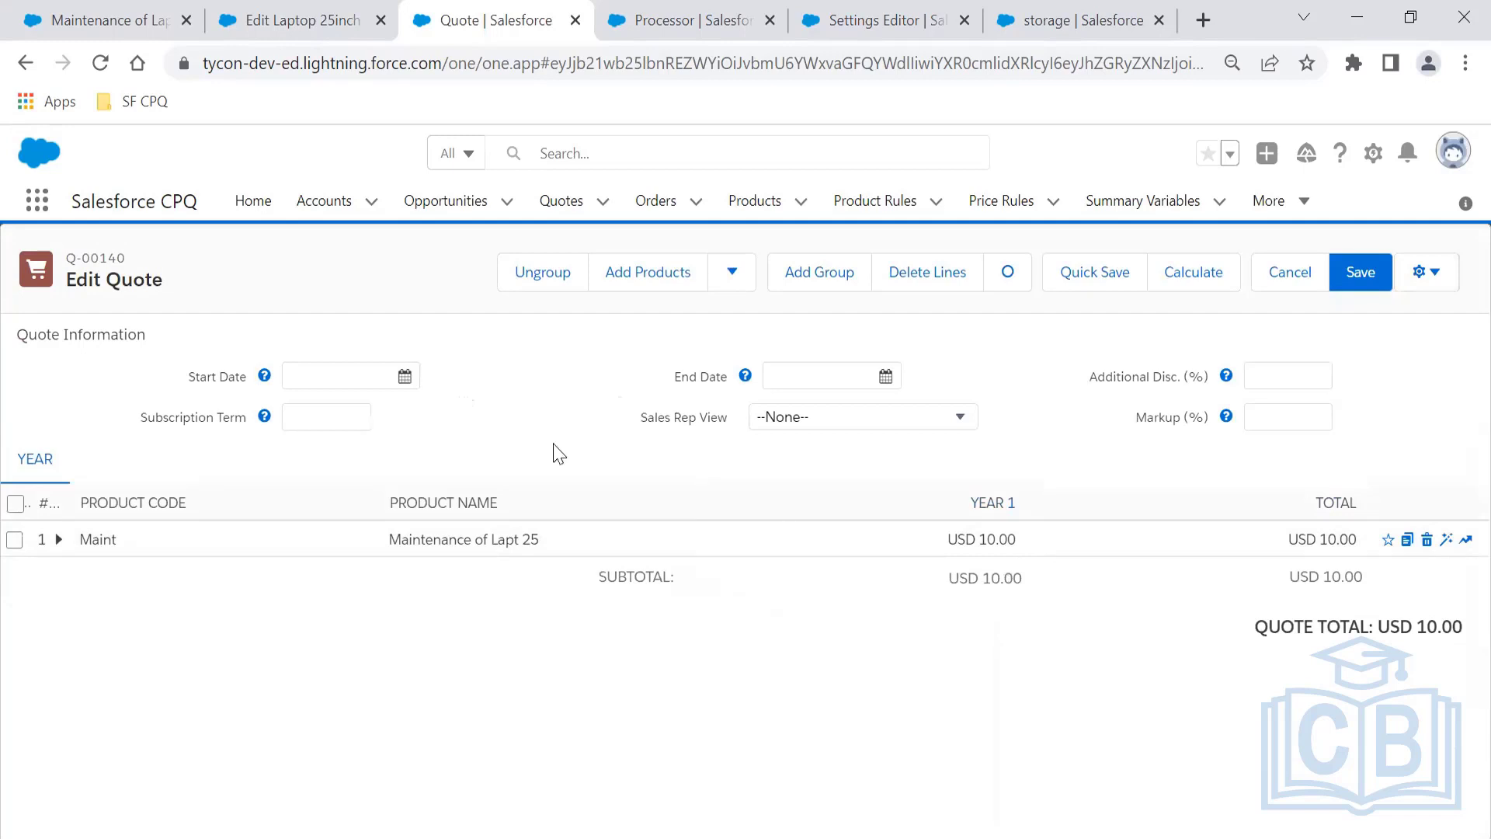
- Set the quote's Subscription Term to 13, recalculate, and check the Year 2 segment details
click(299, 424)
click(473, 437)
click(328, 424)
click(483, 442)
click(487, 448)
click(1219, 277)
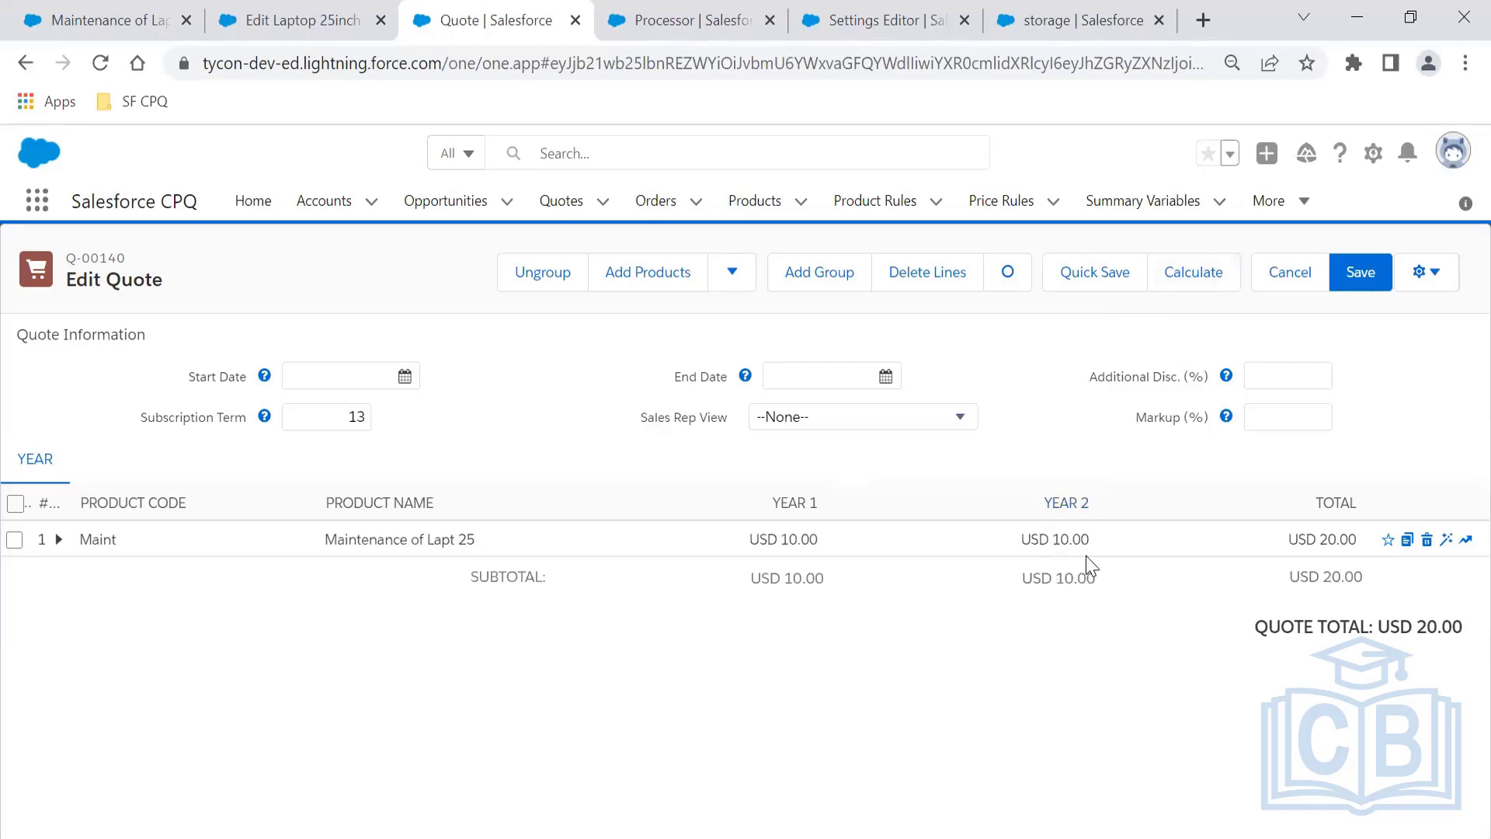
mouse_move(1086, 556)
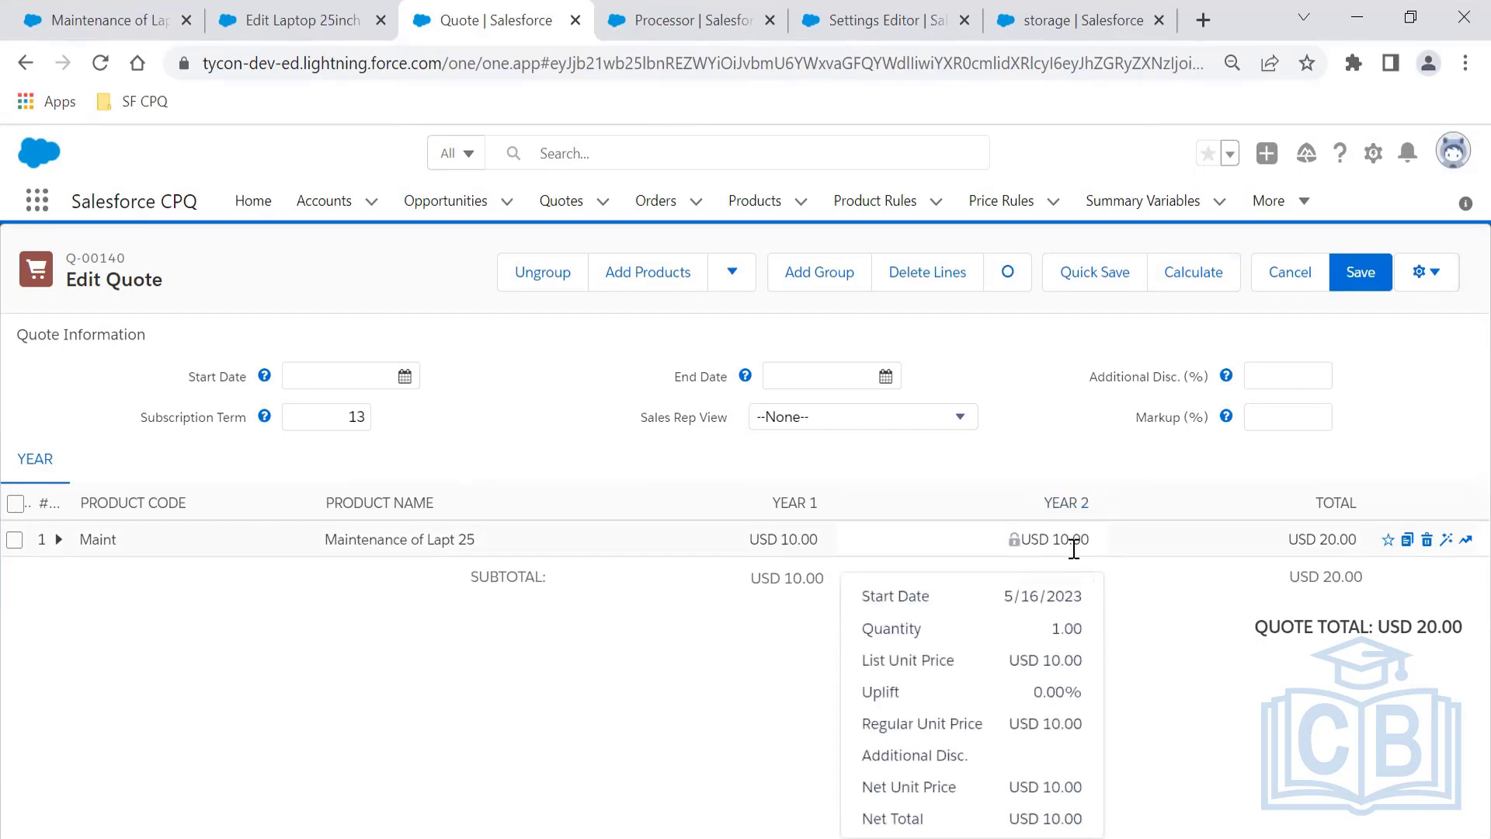
- Set the Subscription Term to 36, recalculate the quote, and check the Year 1 segment details
click(343, 418)
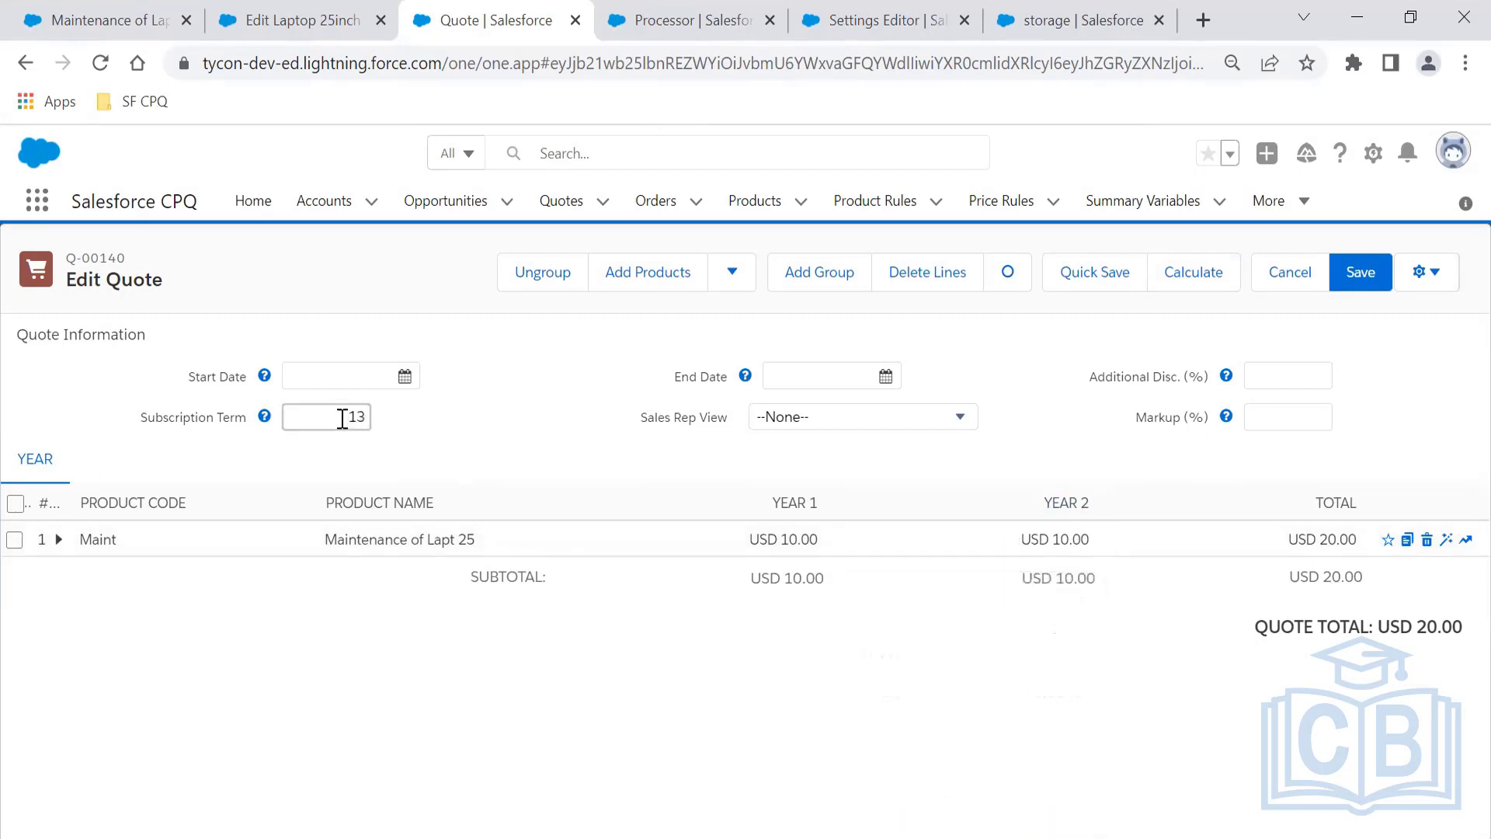
text(36)
key(Delete)
key(Delete)
click(1014, 355)
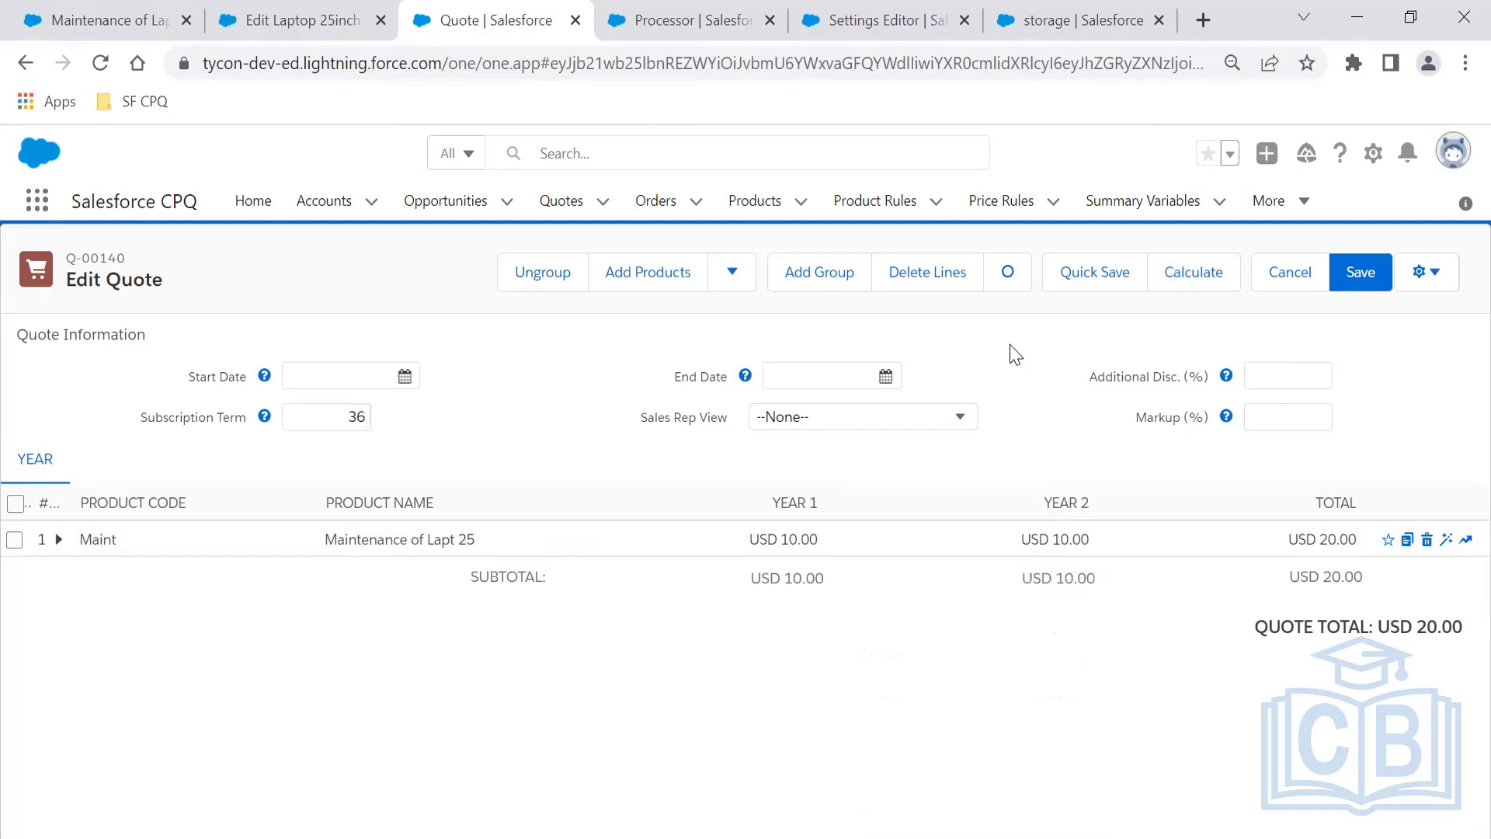
click(1195, 276)
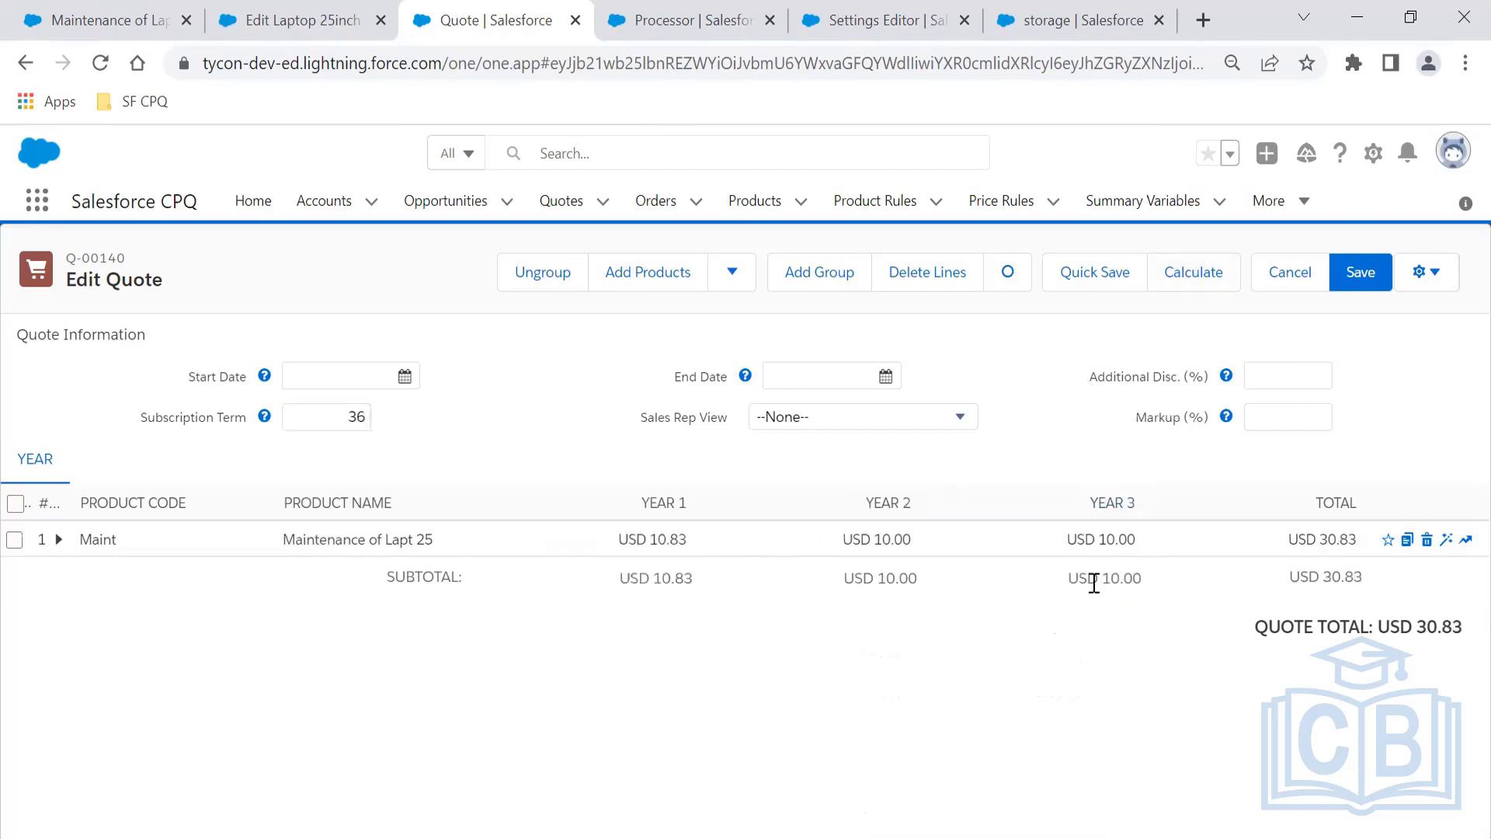
mouse_move(680, 553)
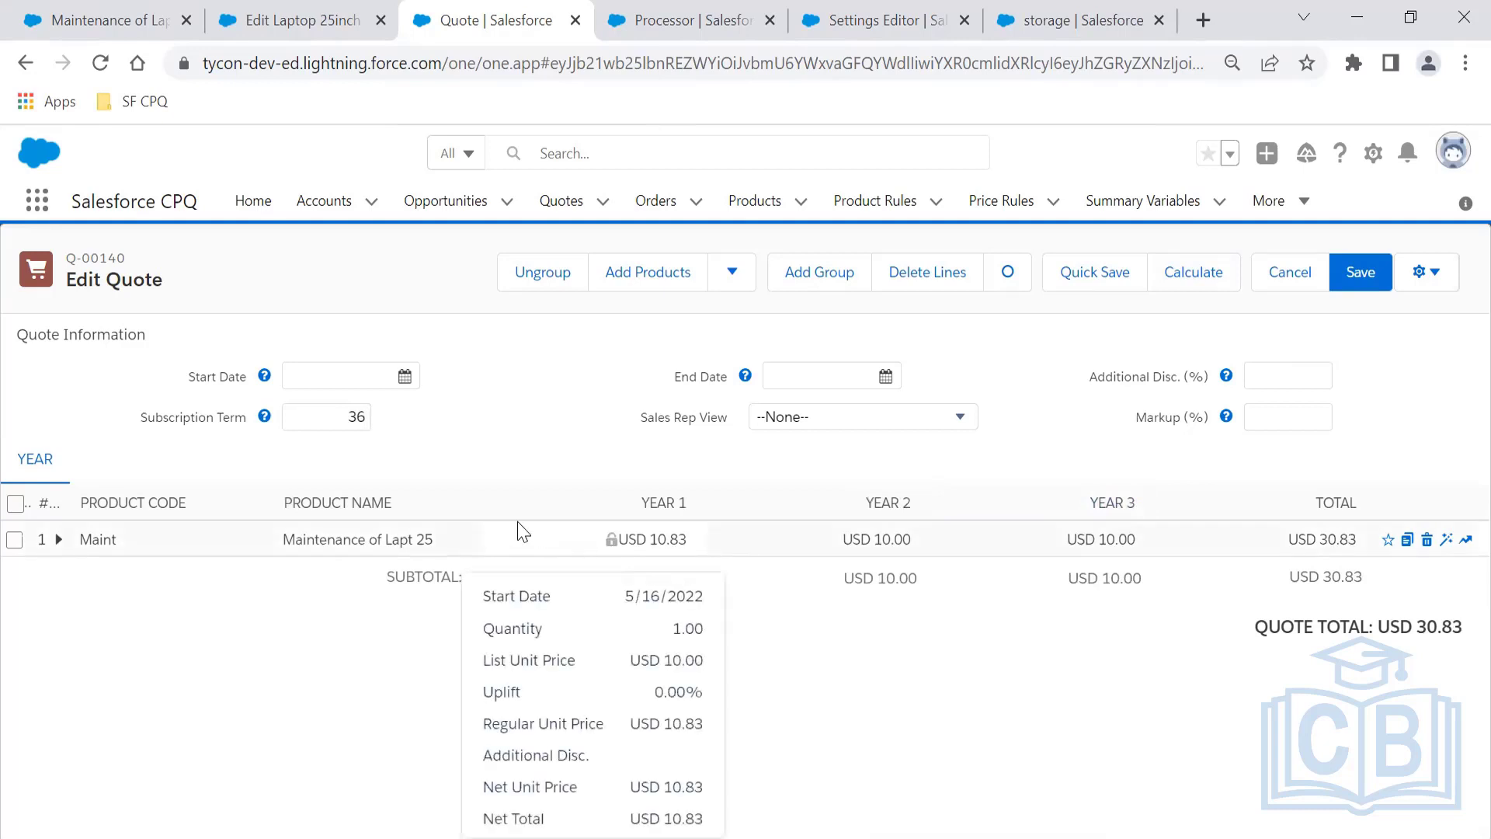
- Expand the yearly segments of the Maintenance of Lapt 25 line and set the Year 2 quantity to 2
click(59, 544)
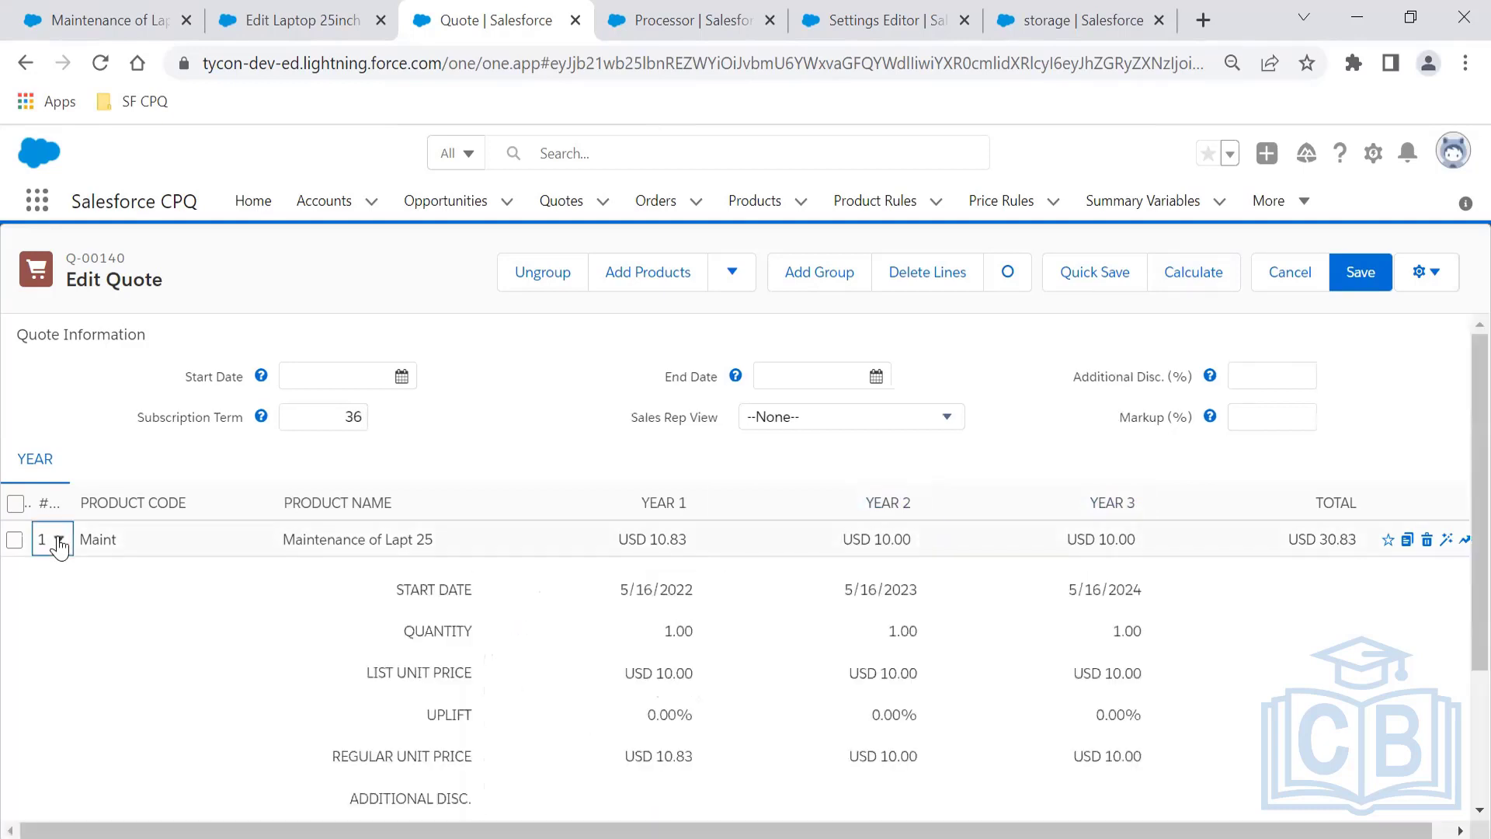
scroll(1461, 388, down, 2)
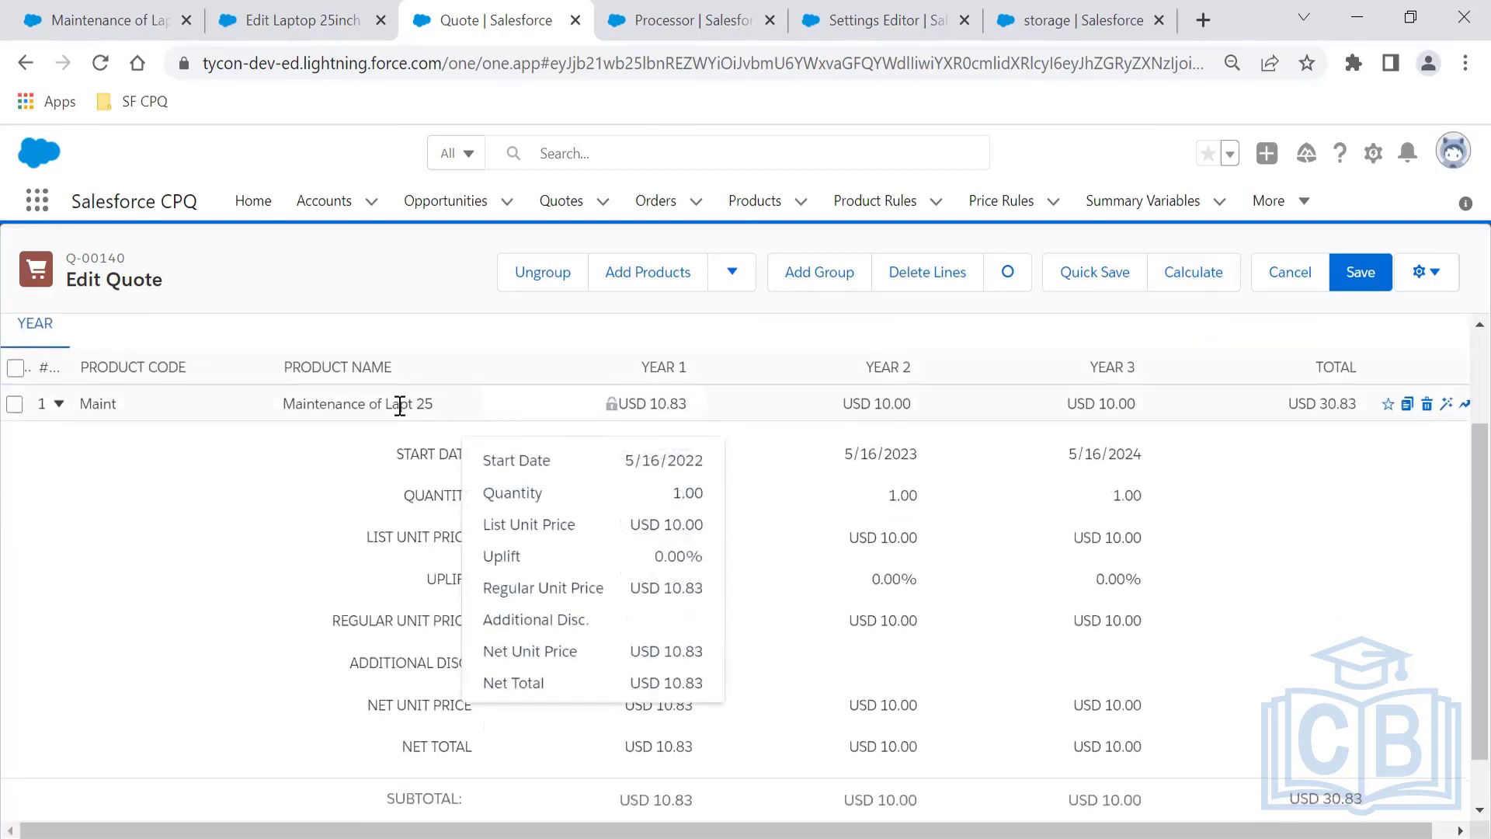
click(668, 366)
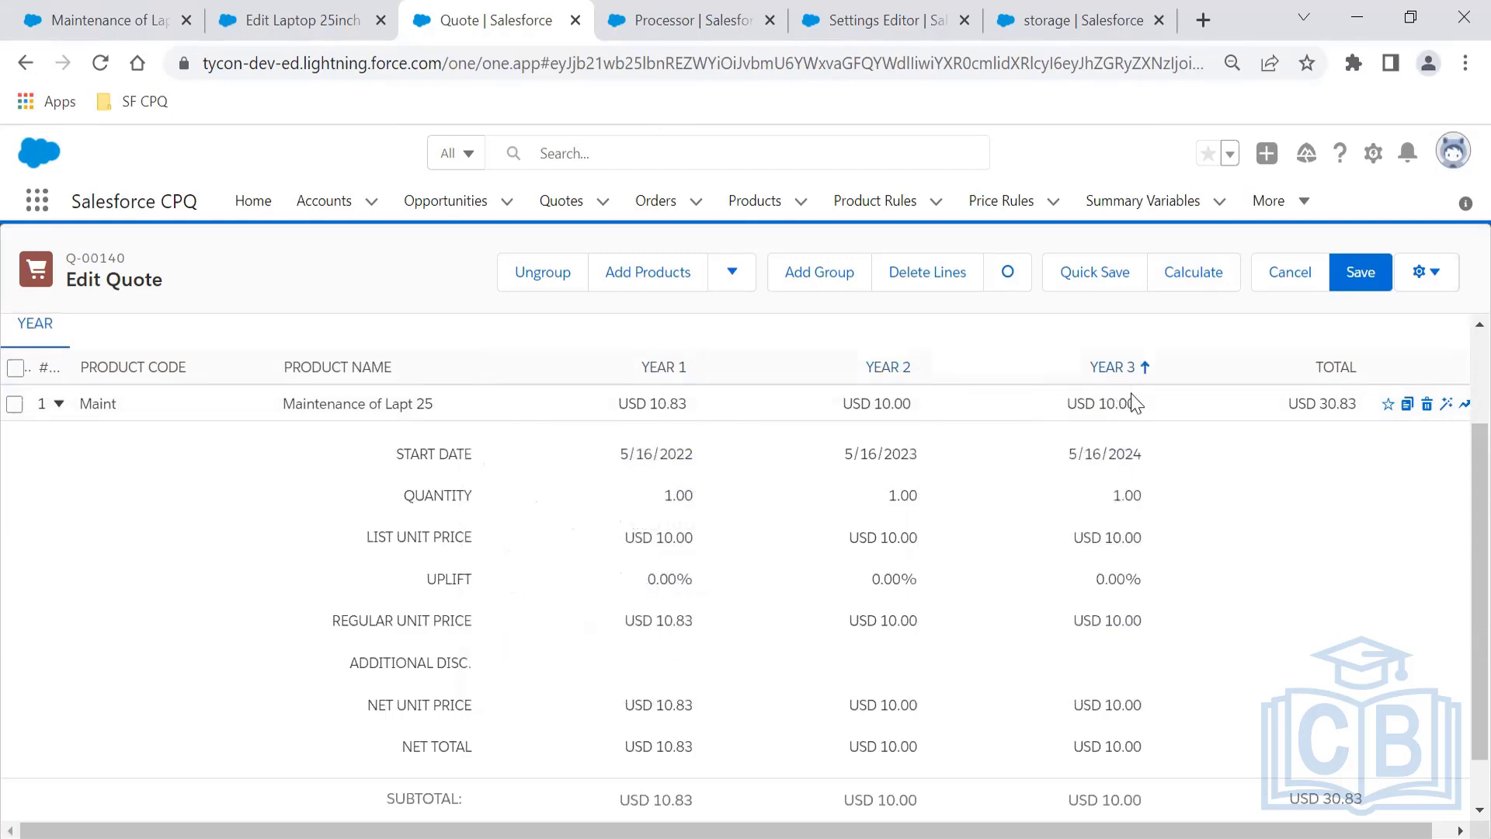
mouse_move(1128, 413)
click(667, 363)
click(882, 501)
text(2)
click(1193, 505)
- Set the additional discount to 2% for both the Year 2 and Year 3 segments of the maintenance line
click(906, 676)
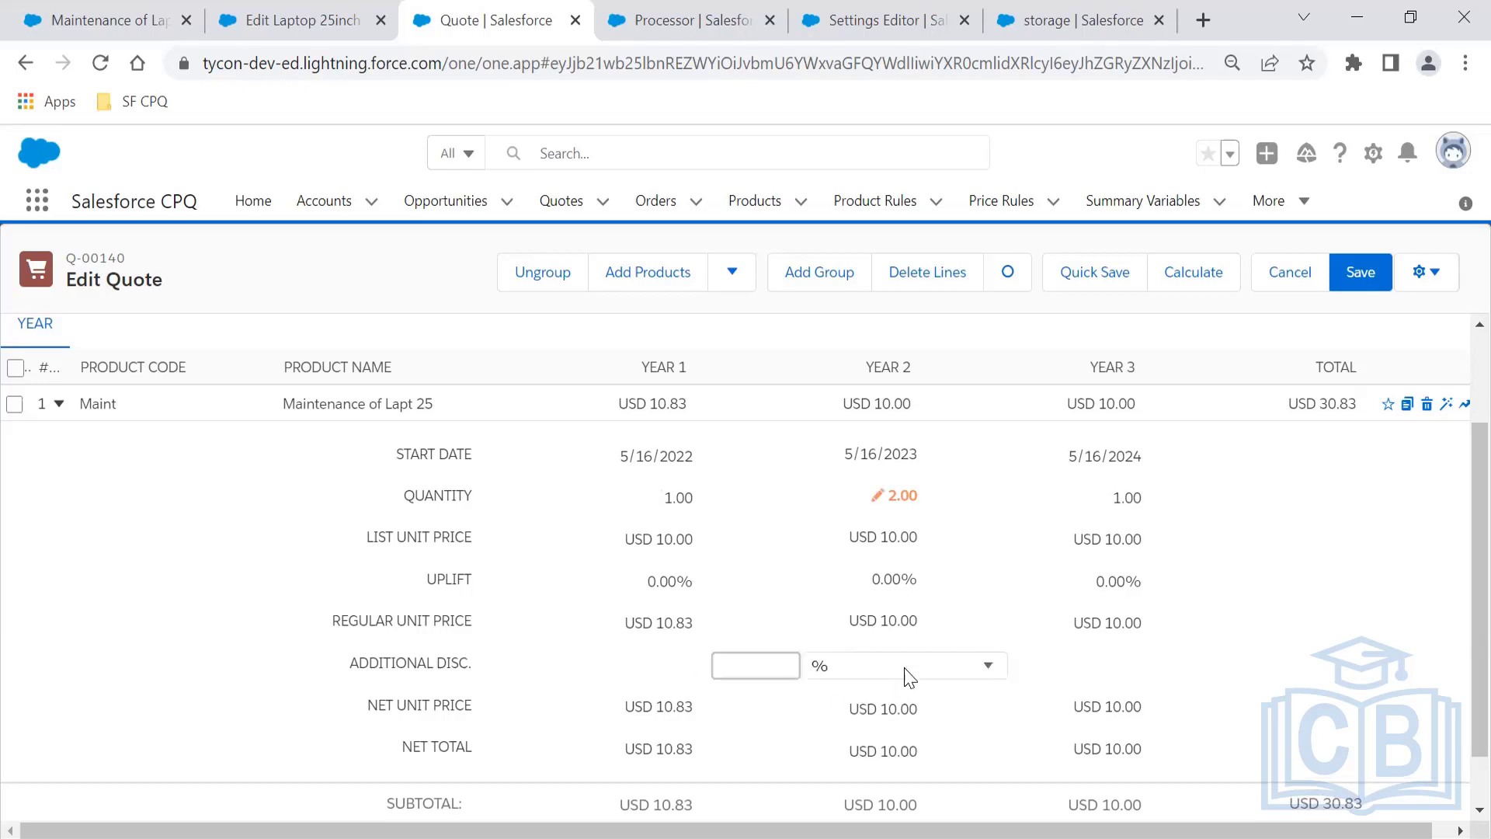
text(2)
click(1029, 670)
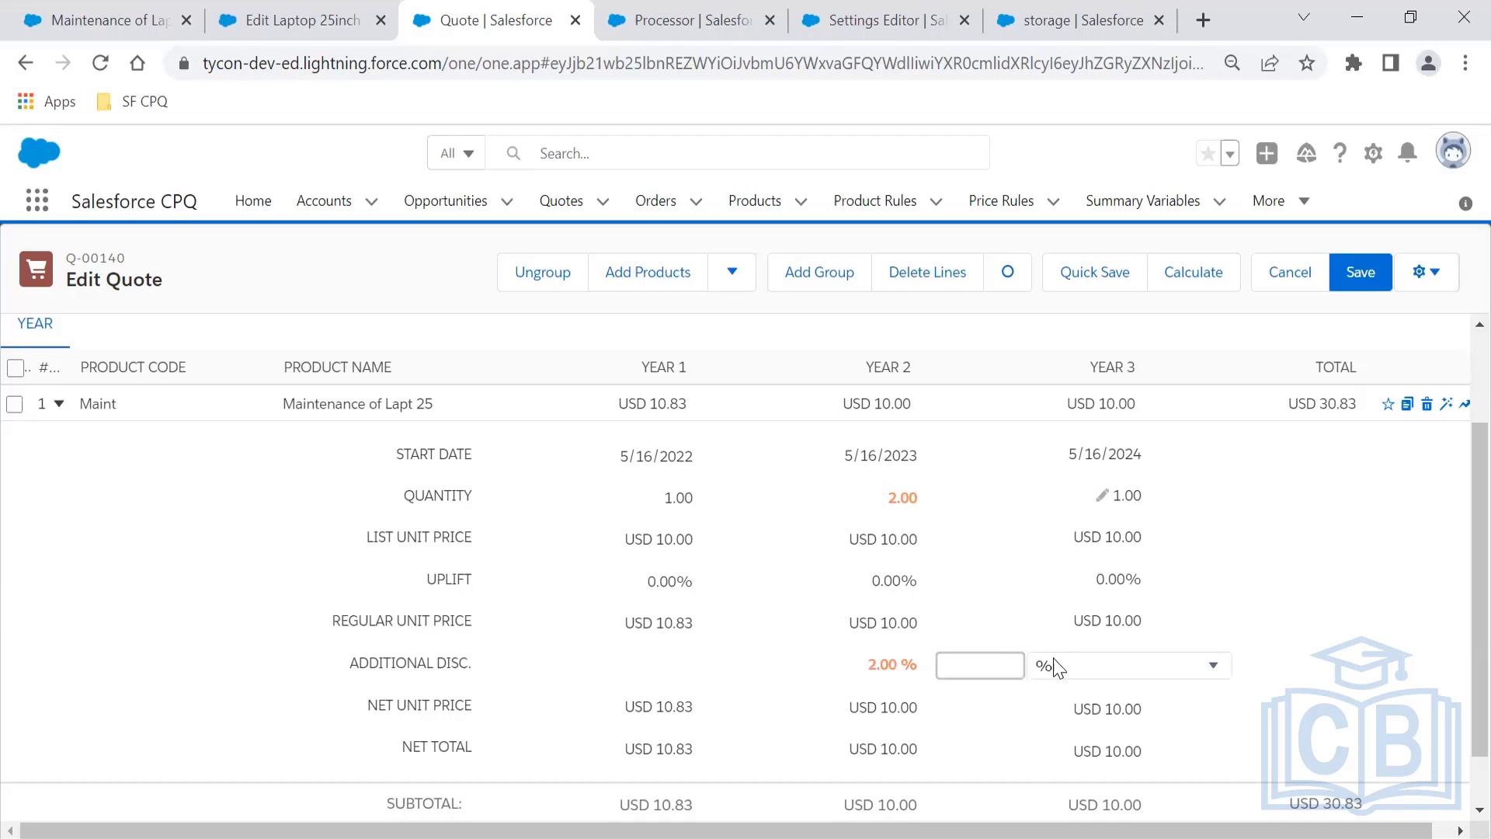
click(1159, 662)
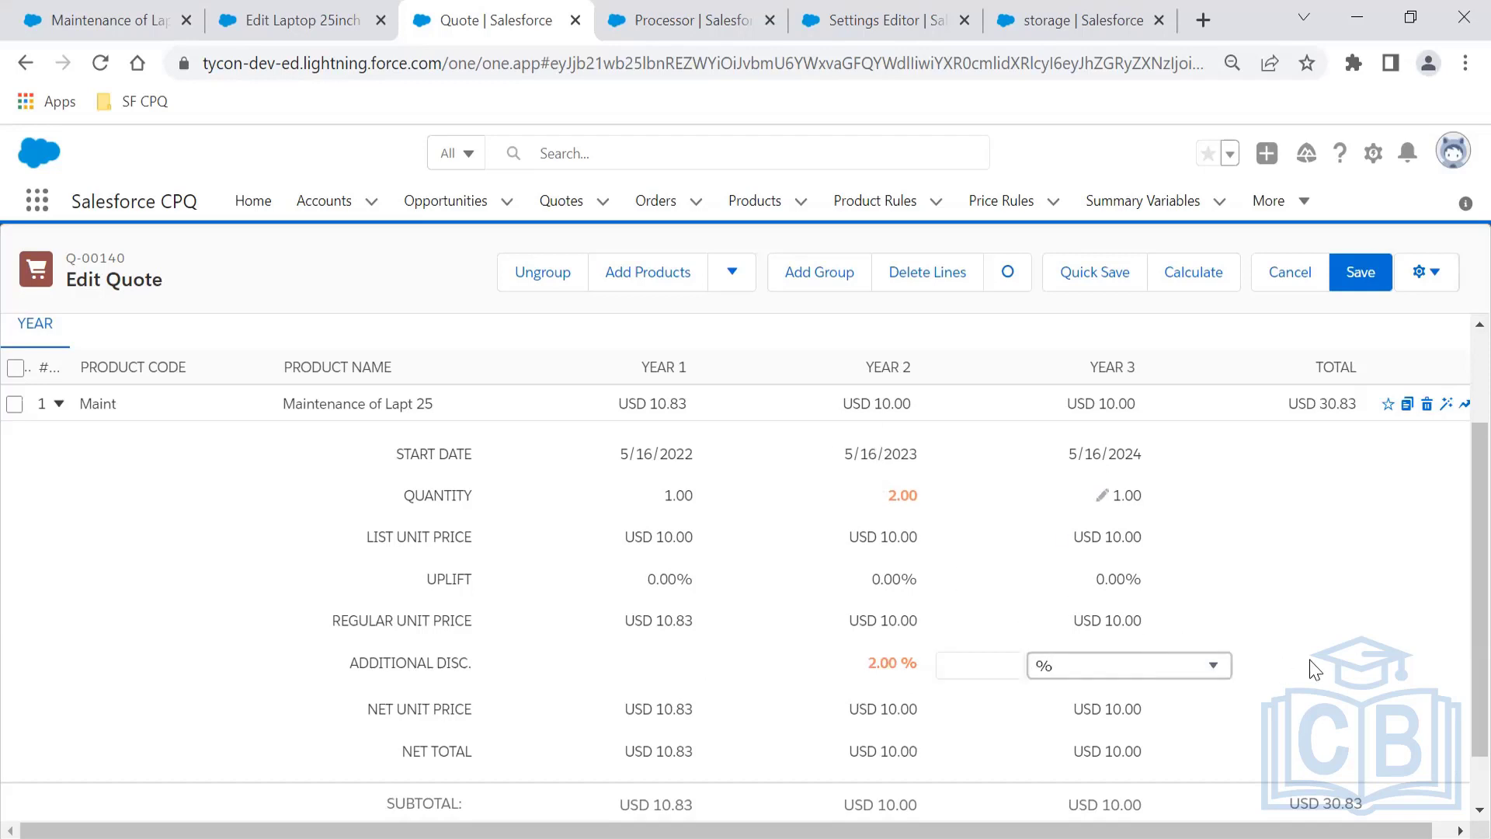
key(shift+Tab)
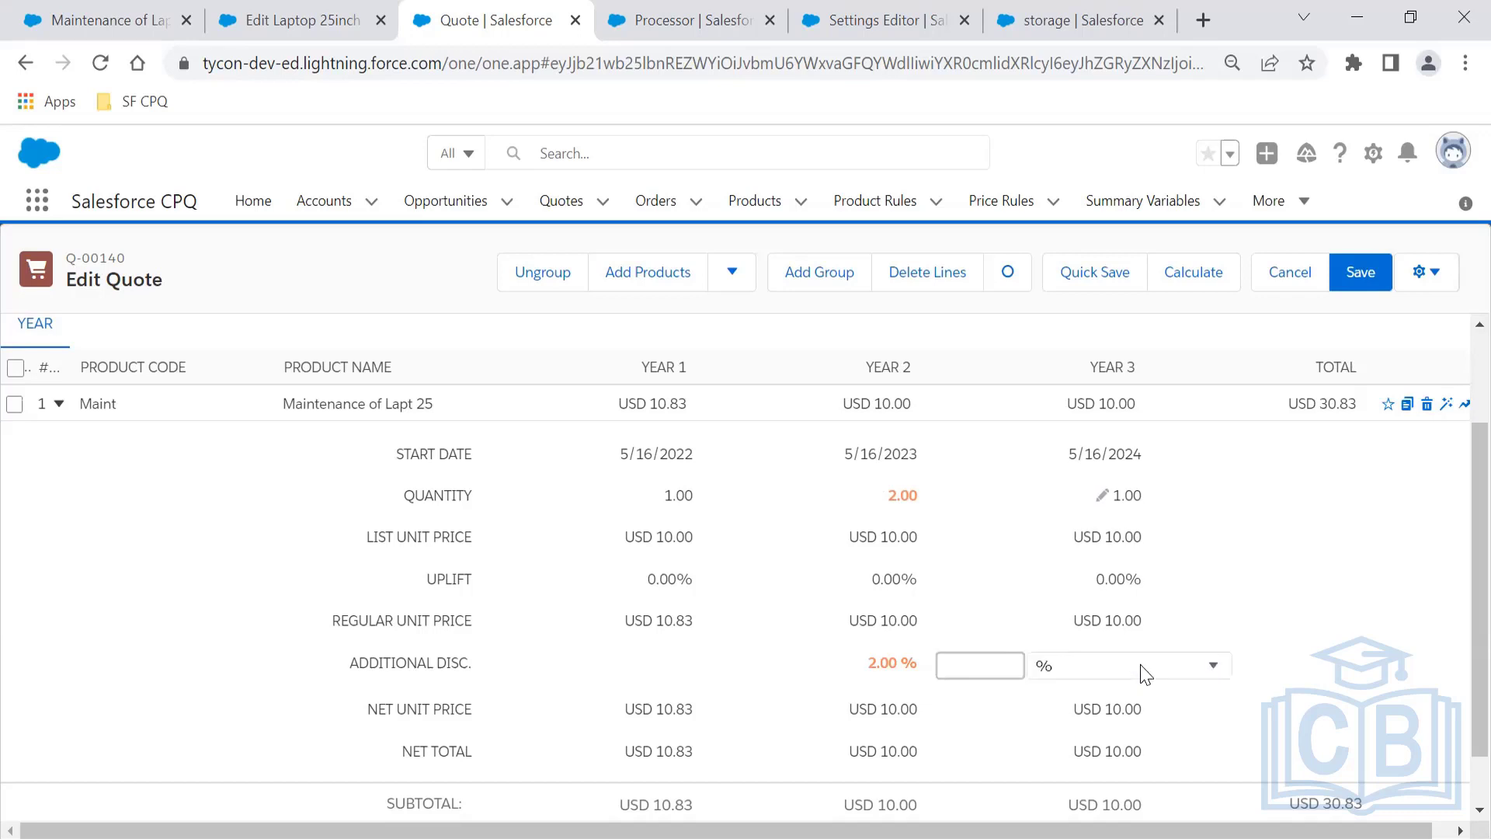
click(1318, 650)
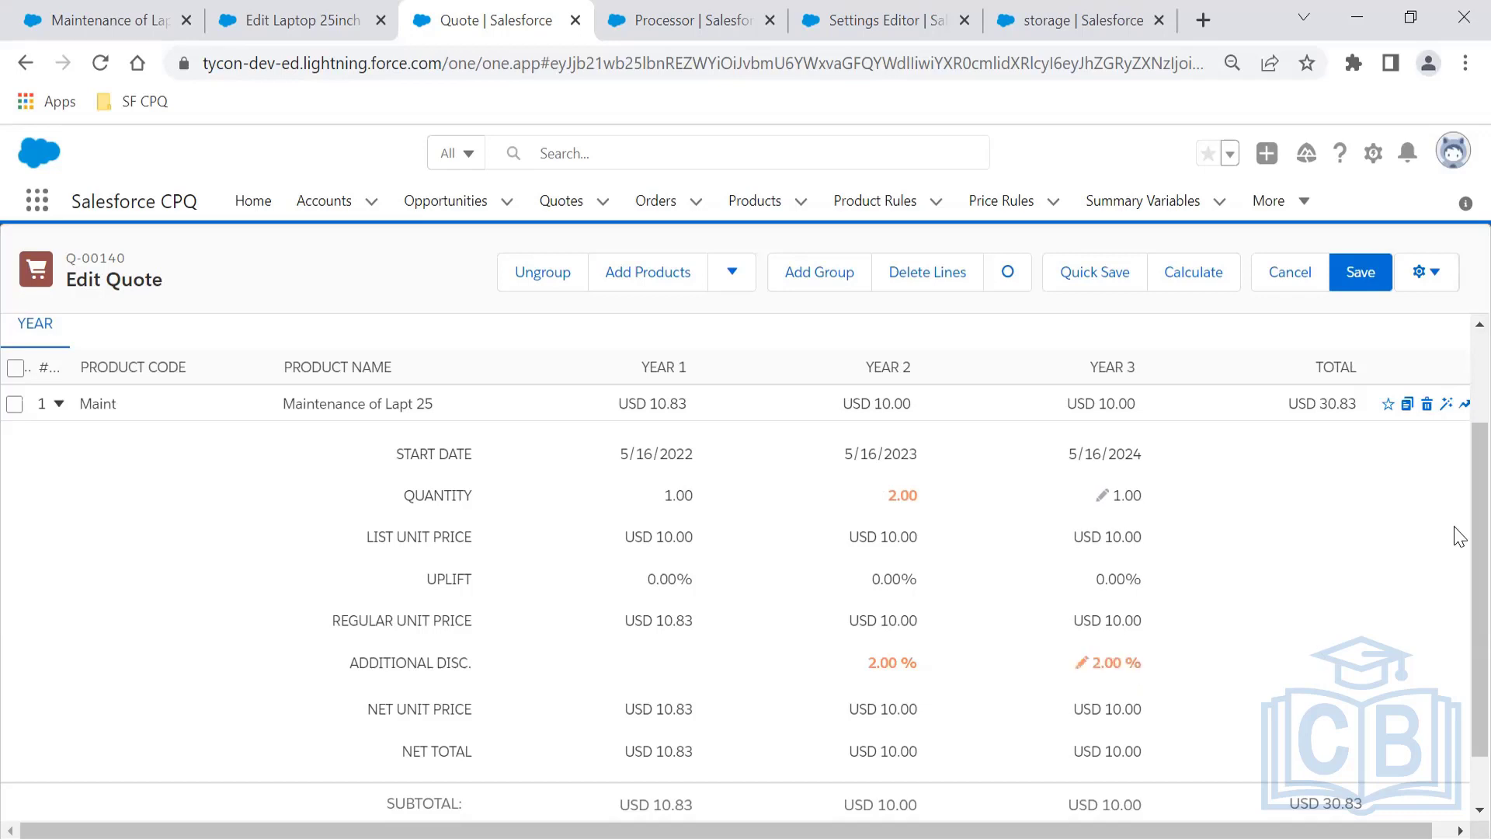
scroll(1456, 567, down, 1)
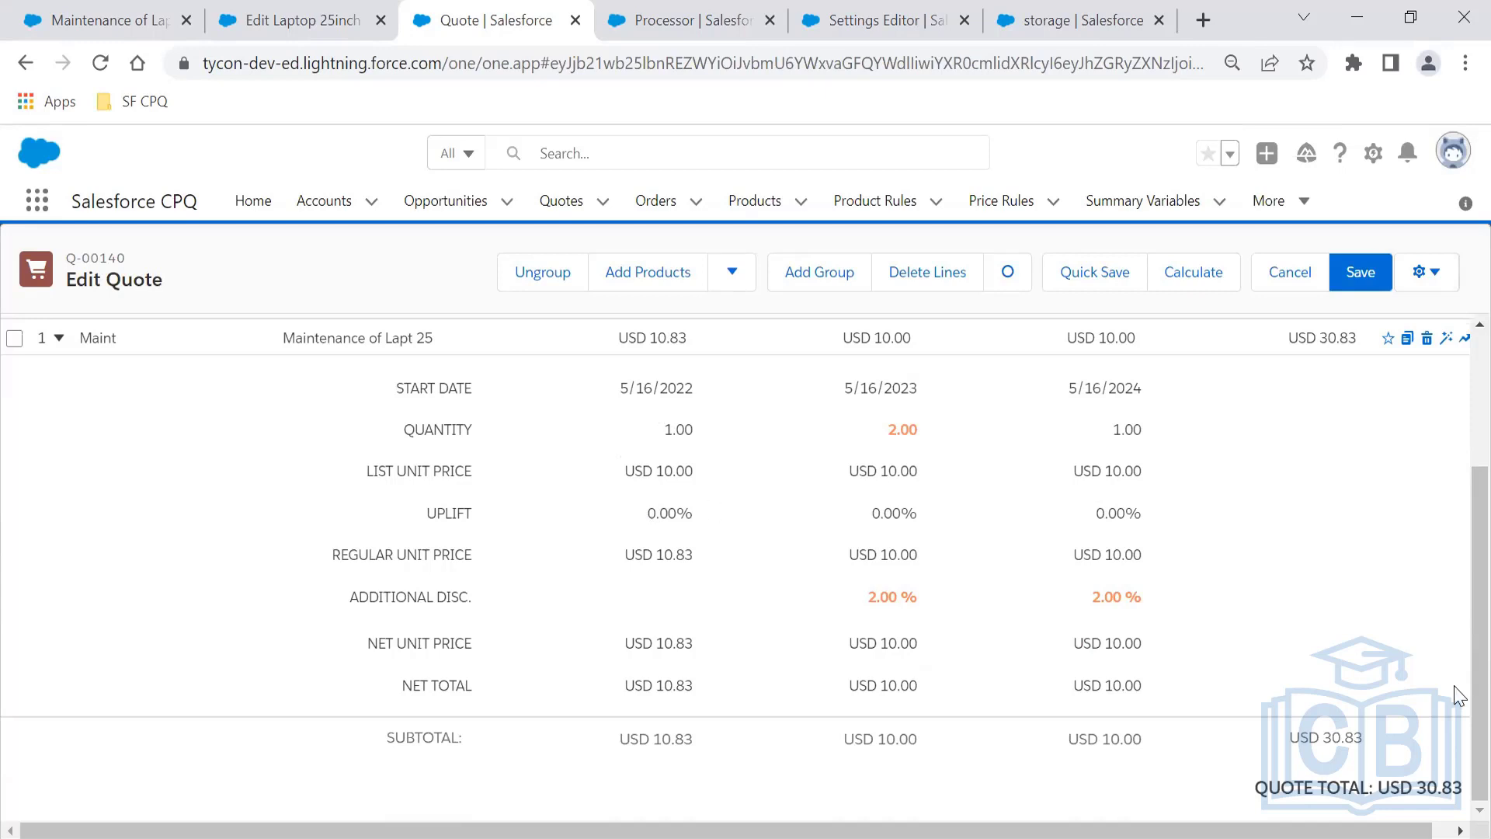
- Recalculate the quote and check the yearly segment prices of the Maintenance of Lapt 25 line
scroll(1457, 675, up, 2)
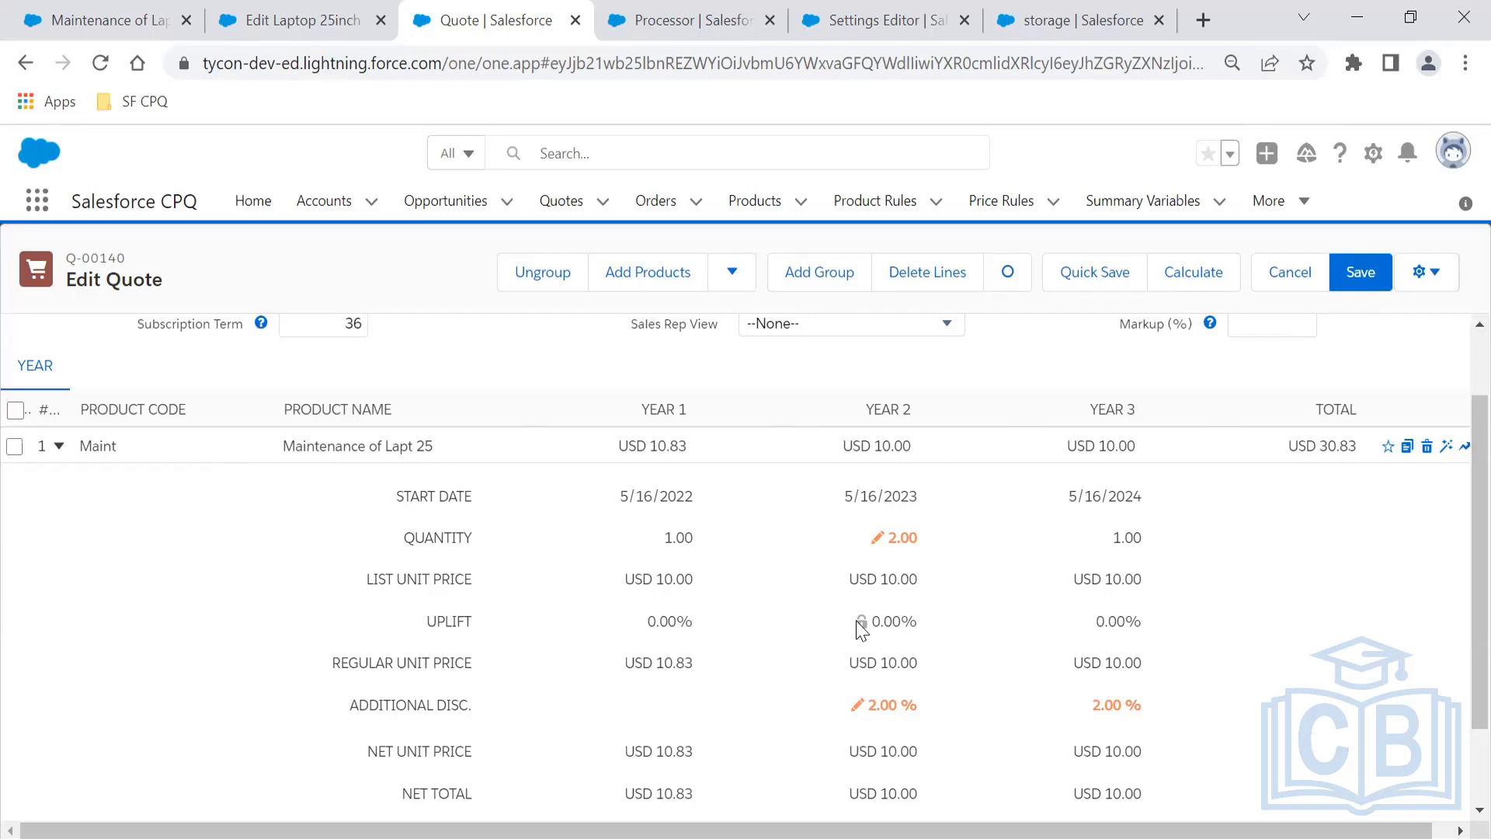
scroll(1459, 448, up, 1)
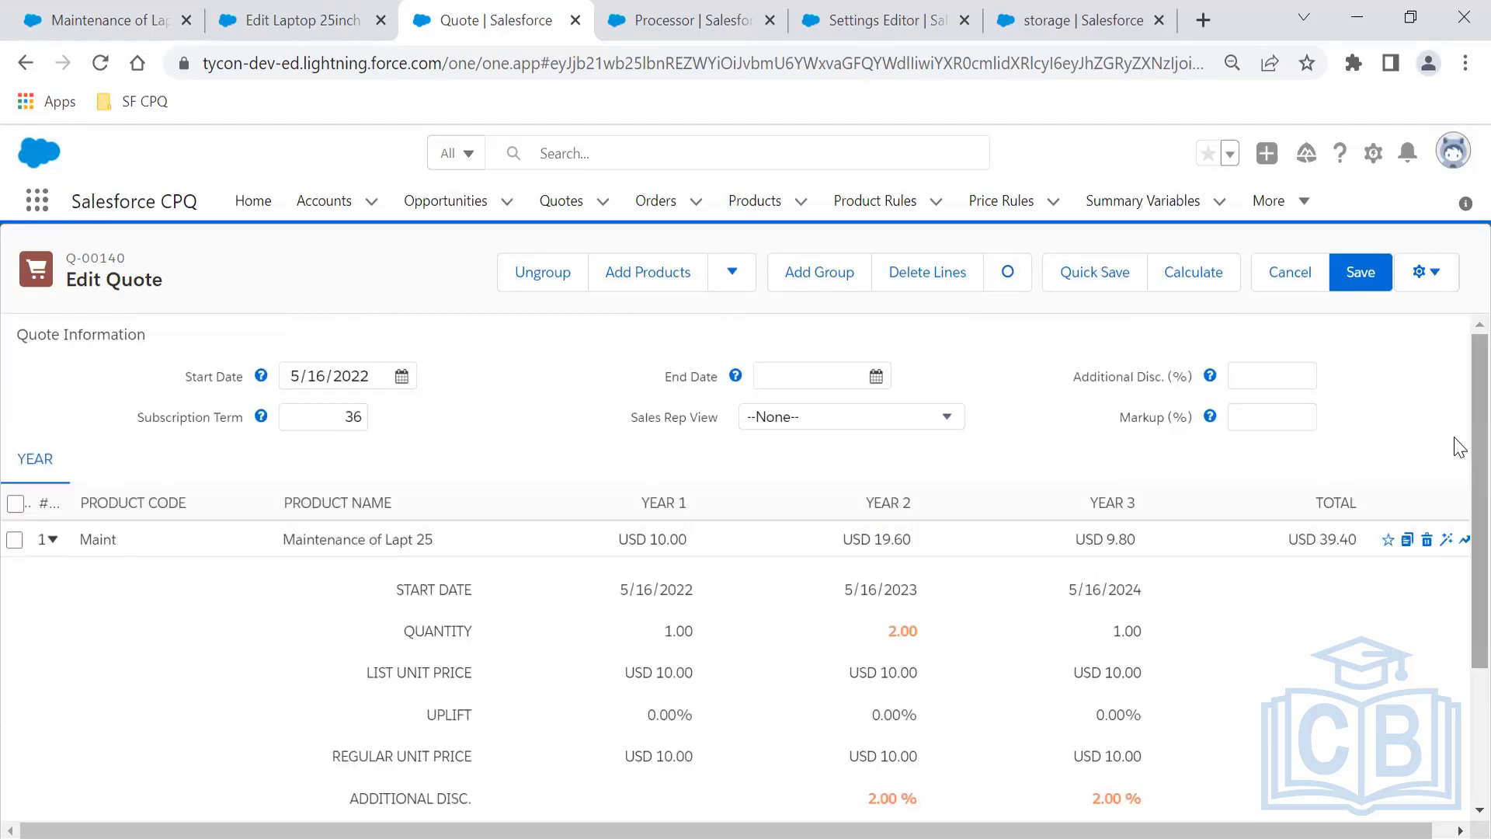
- Close the Laptop 25inch test edit form and go to the Price Dimensions of the Maintenance of Lapt 25 product
click(395, 11)
click(1168, 166)
key(ctrl+shift+Tab)
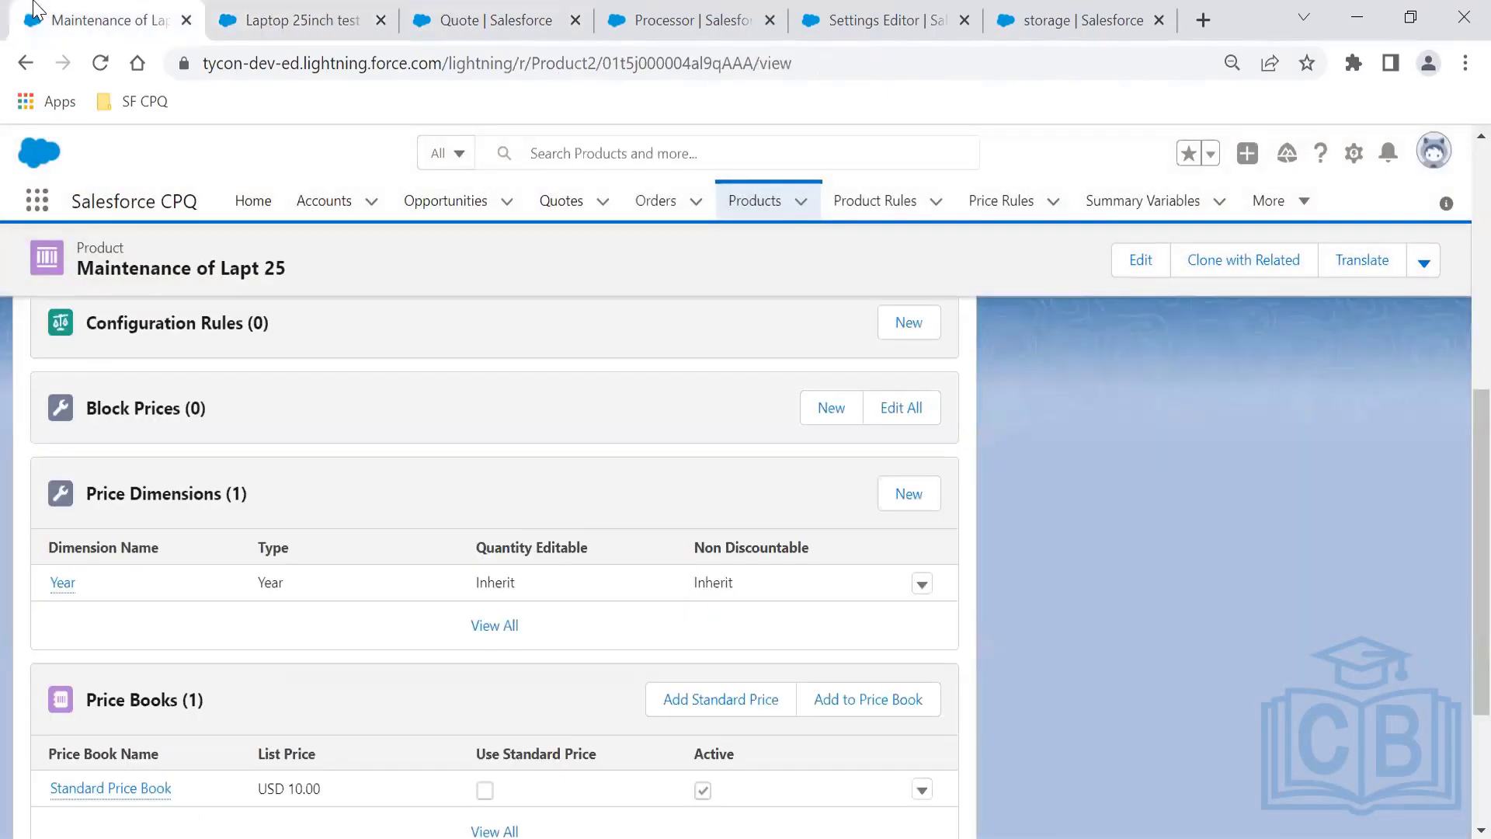
click(897, 505)
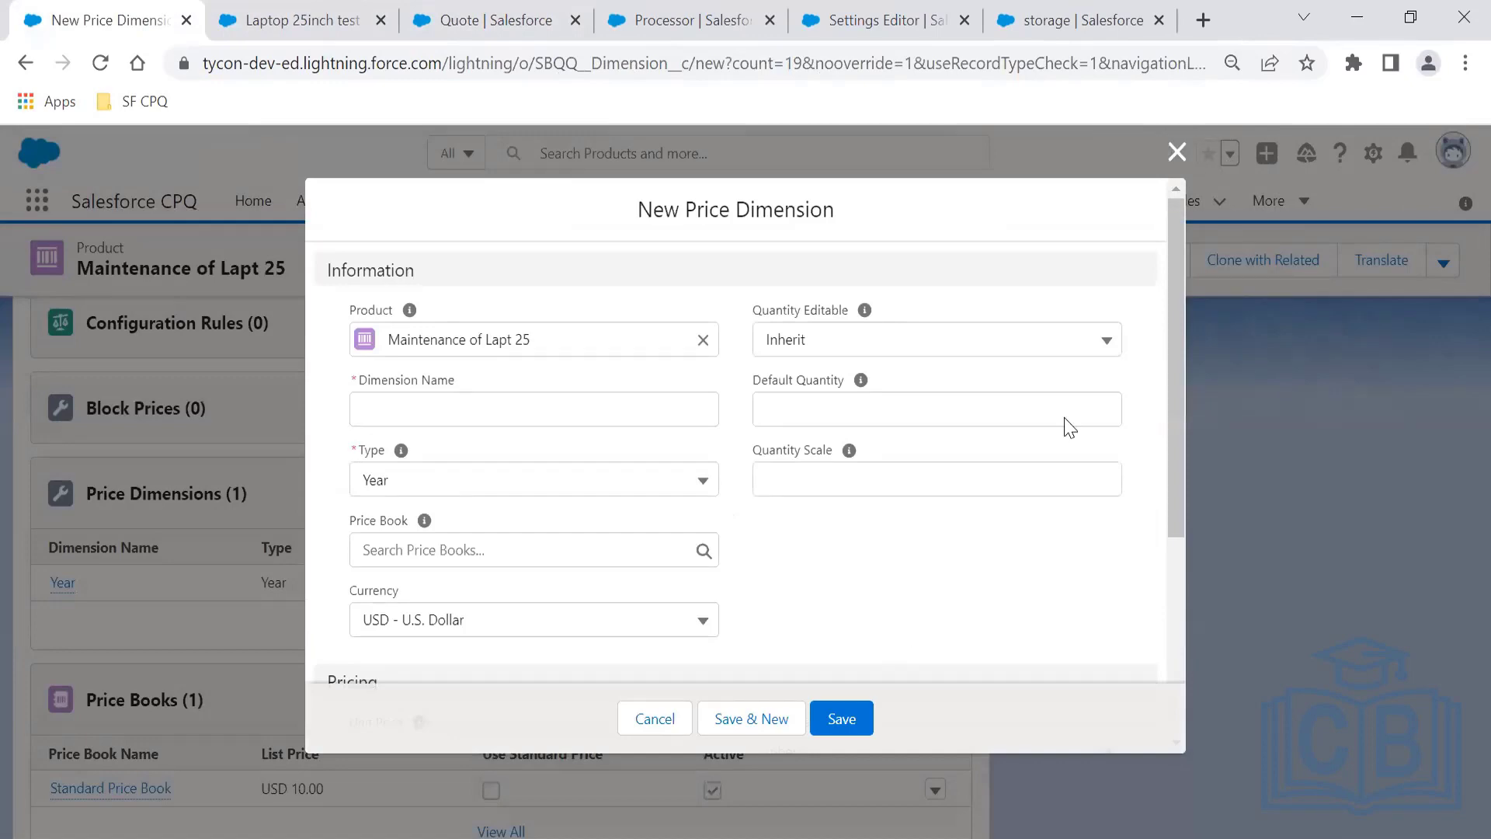
click(1176, 155)
- Change the type of the maintenance product's Year price dimension to Custom and save it
click(923, 583)
click(896, 544)
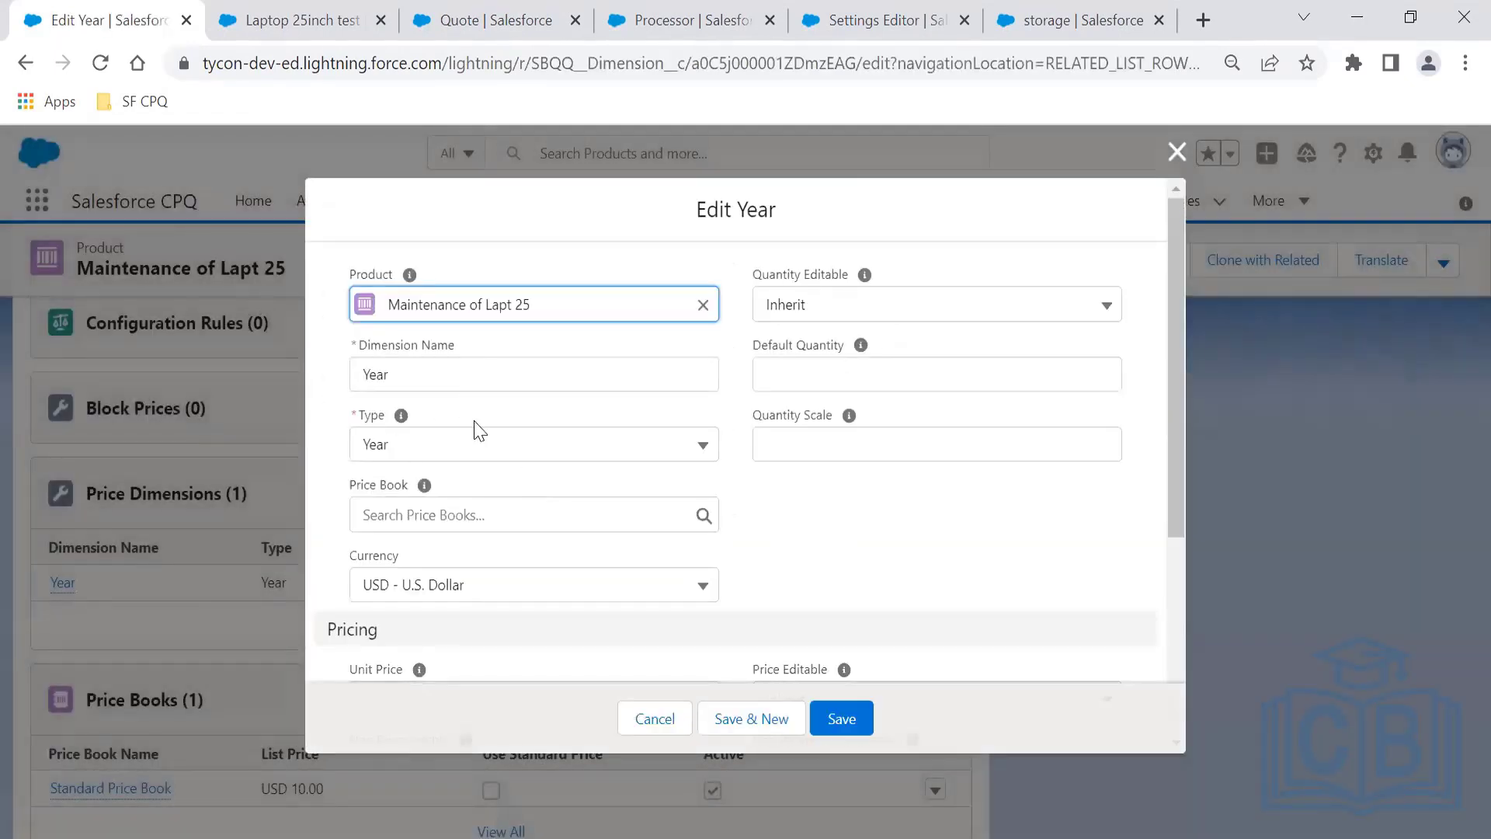
click(479, 454)
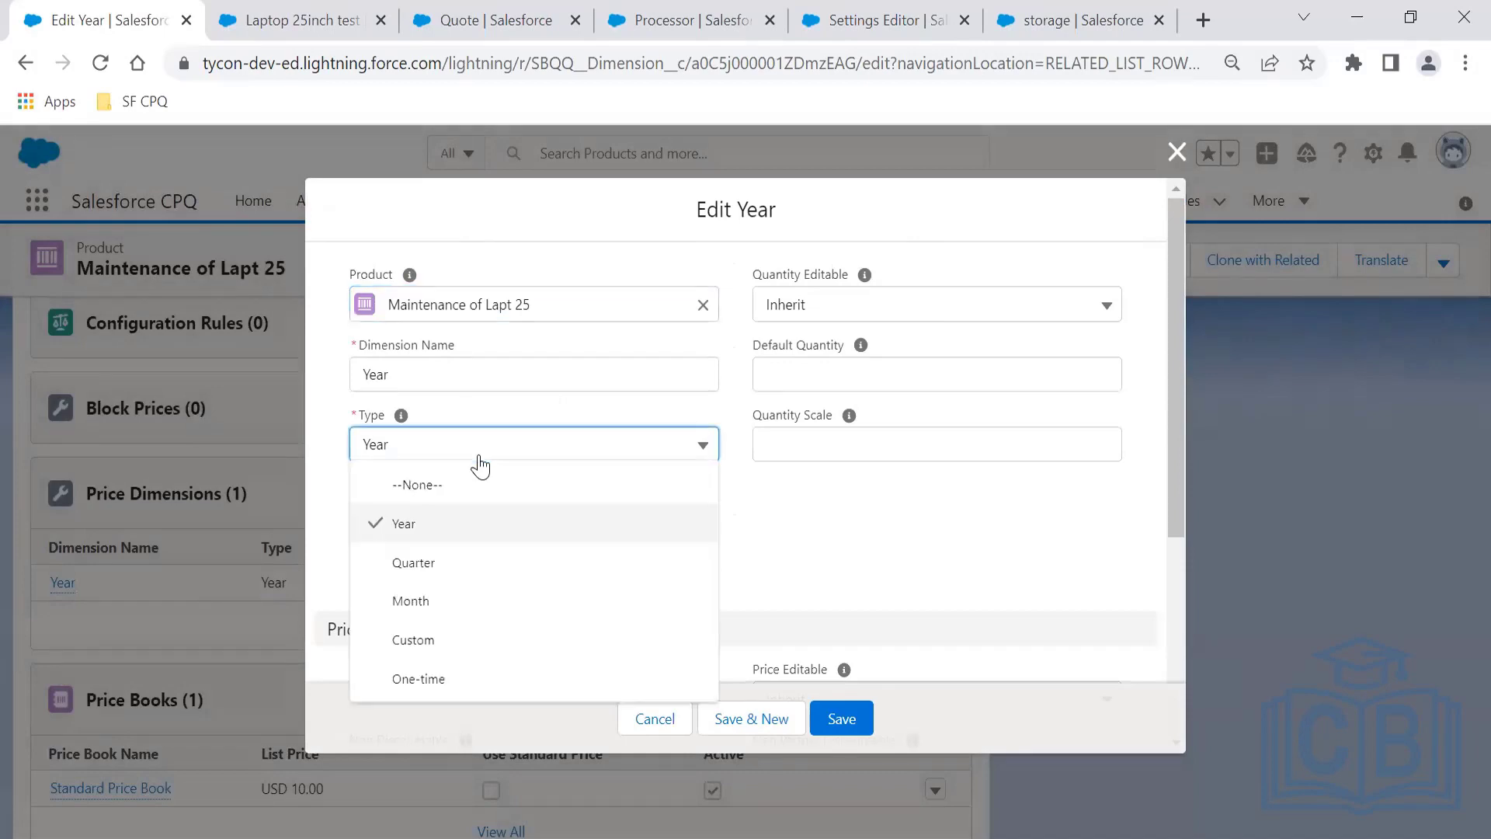
click(461, 644)
click(761, 721)
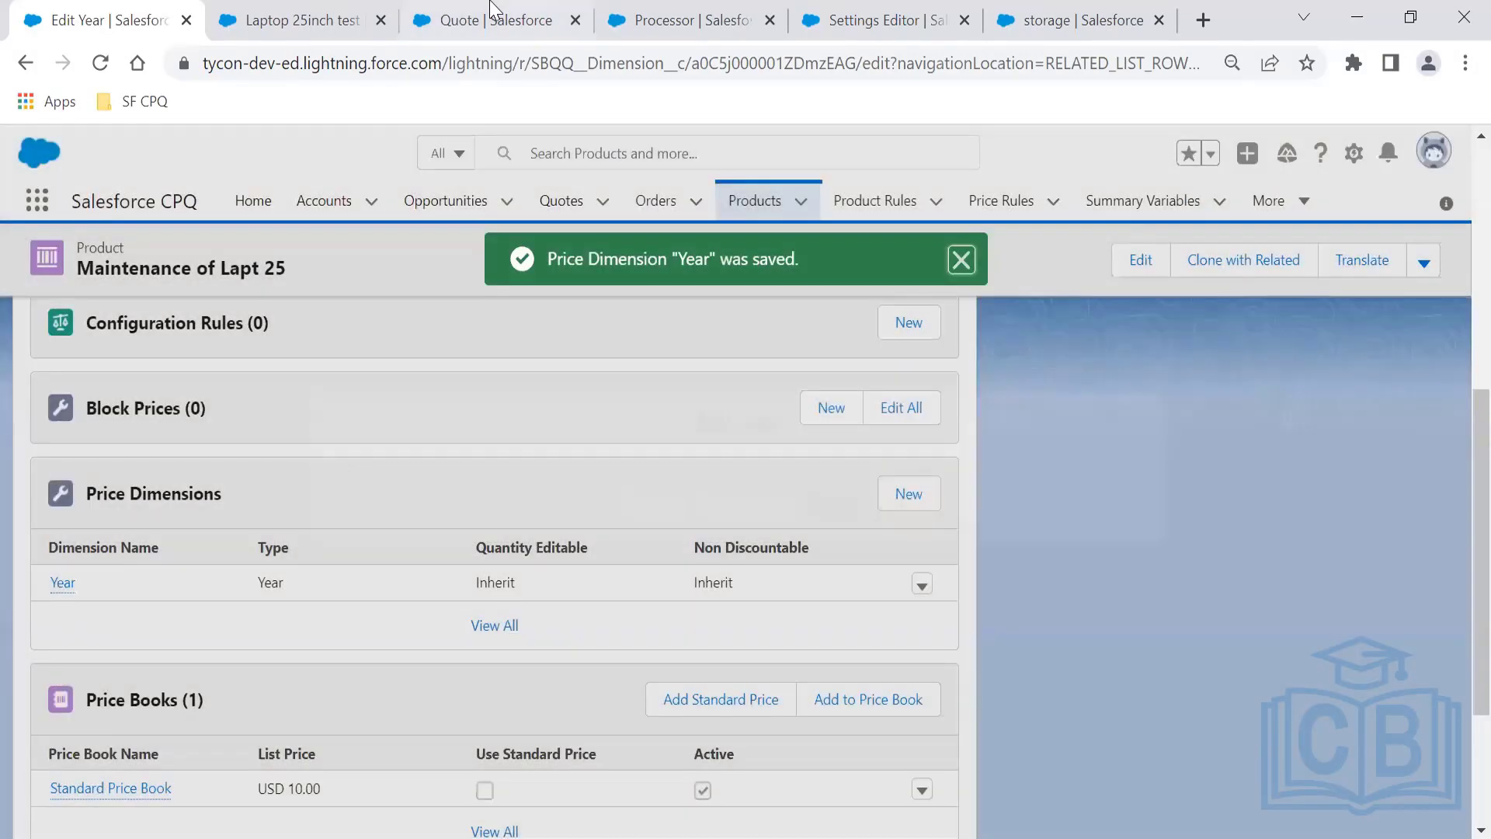
- Discard the unsaved line edits on the quote and reopen its line editor
click(490, 11)
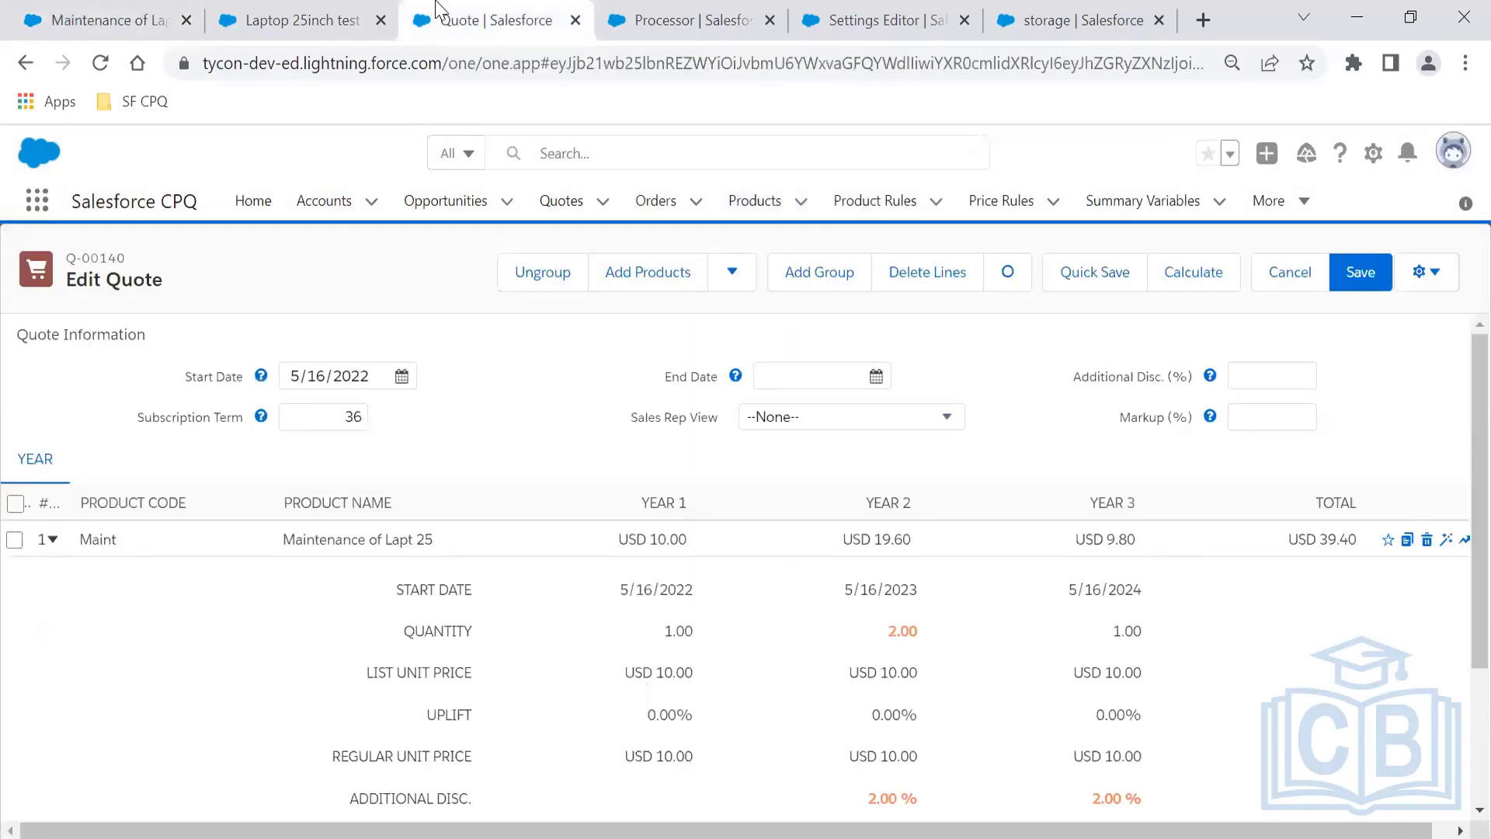
click(1291, 273)
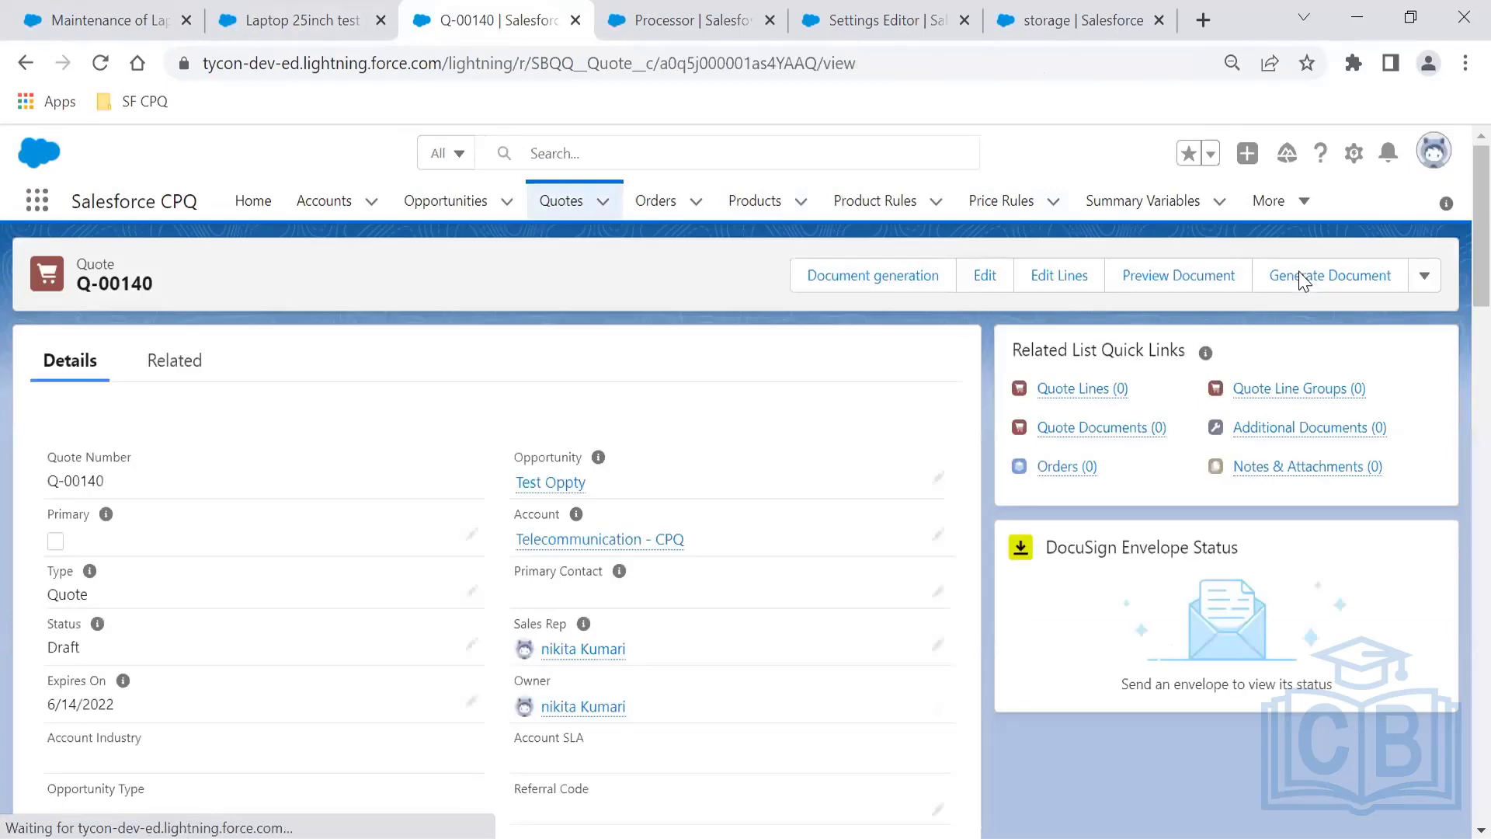
click(1069, 276)
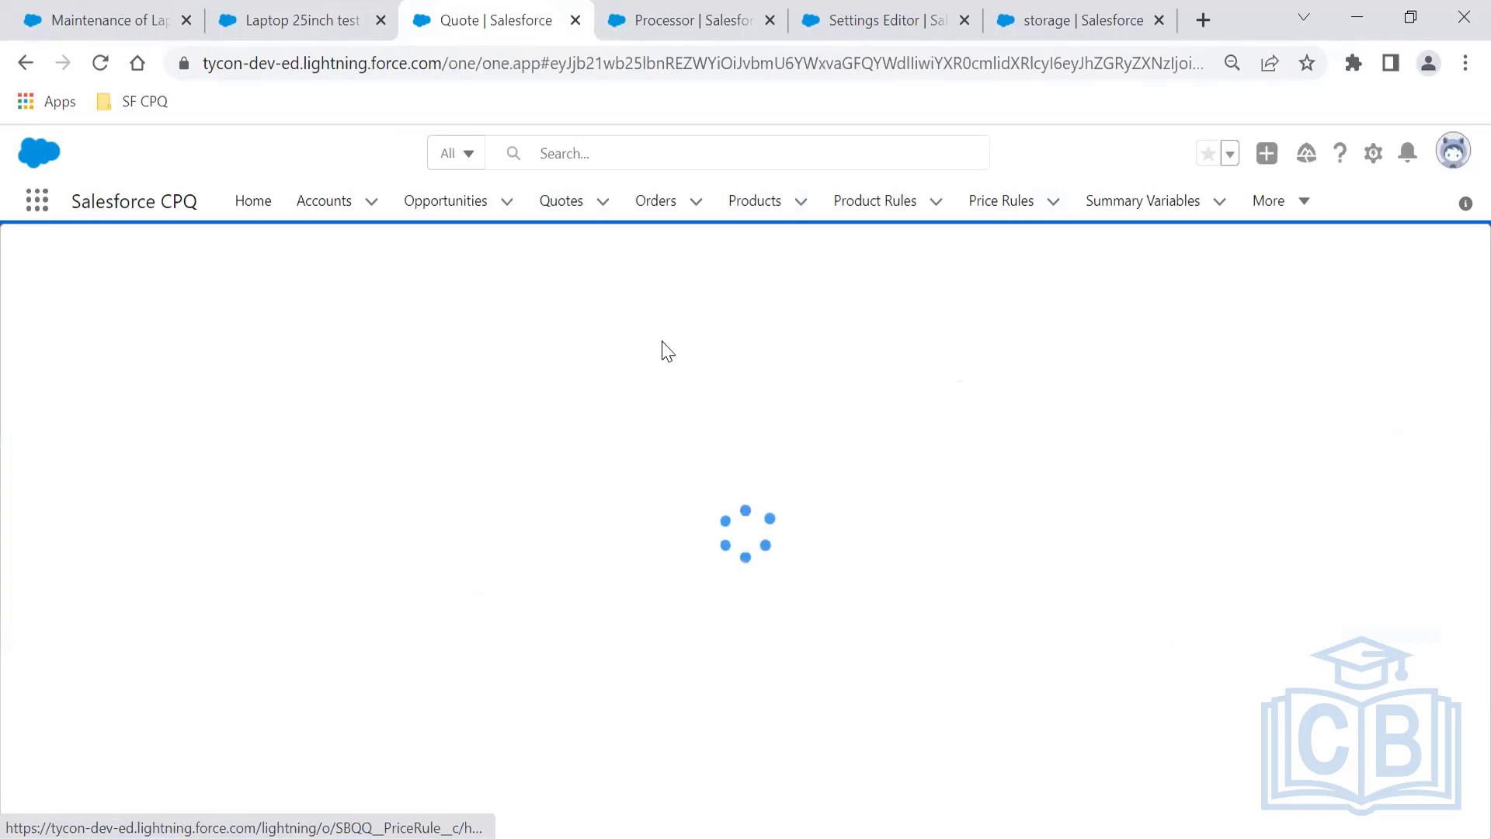
- Close the Laptop 25inch test product page and return to the quote line editor
click(236, 11)
click(157, 12)
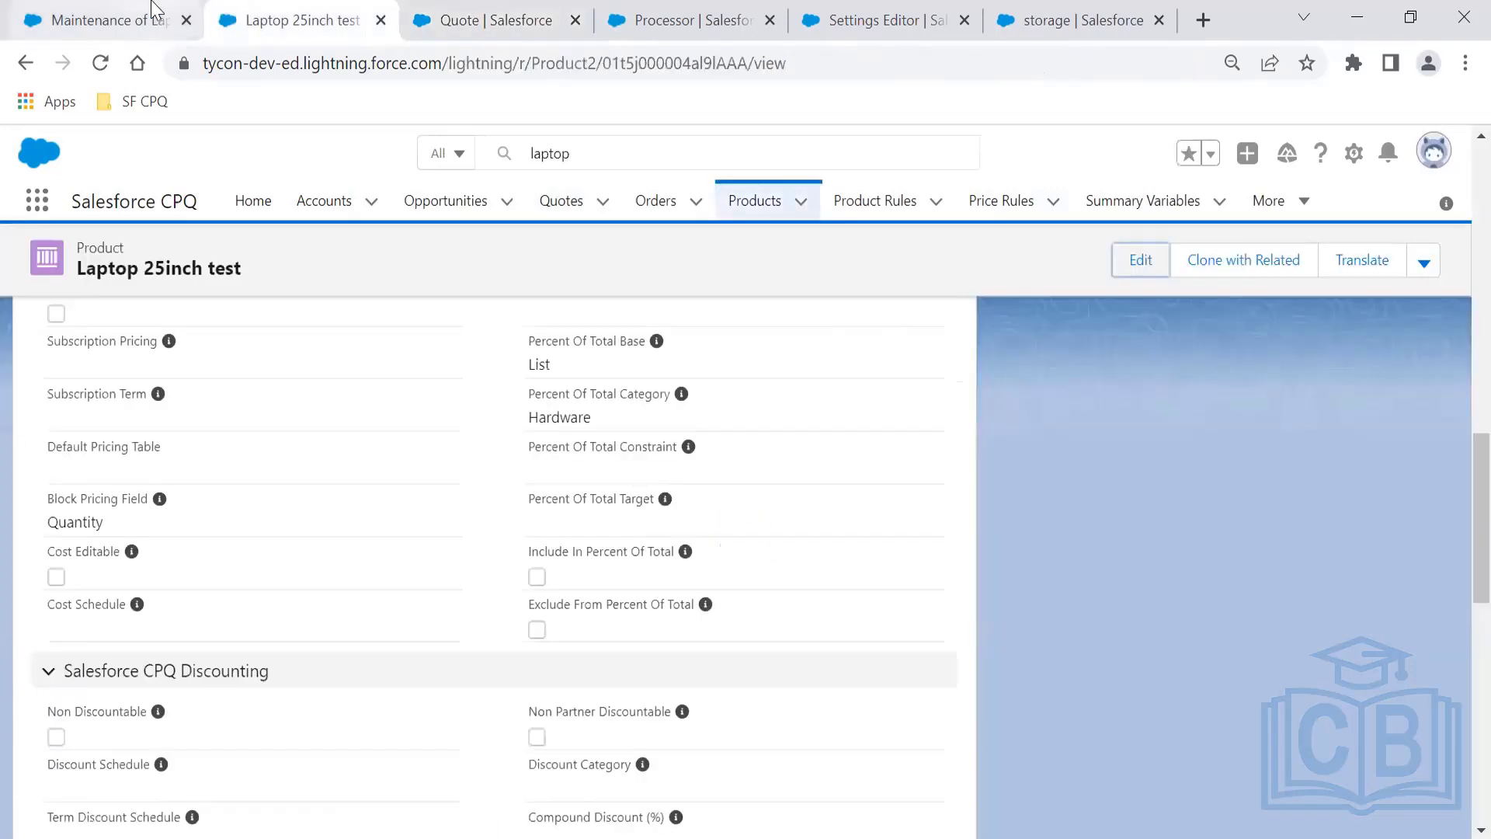
click(381, 21)
click(310, 17)
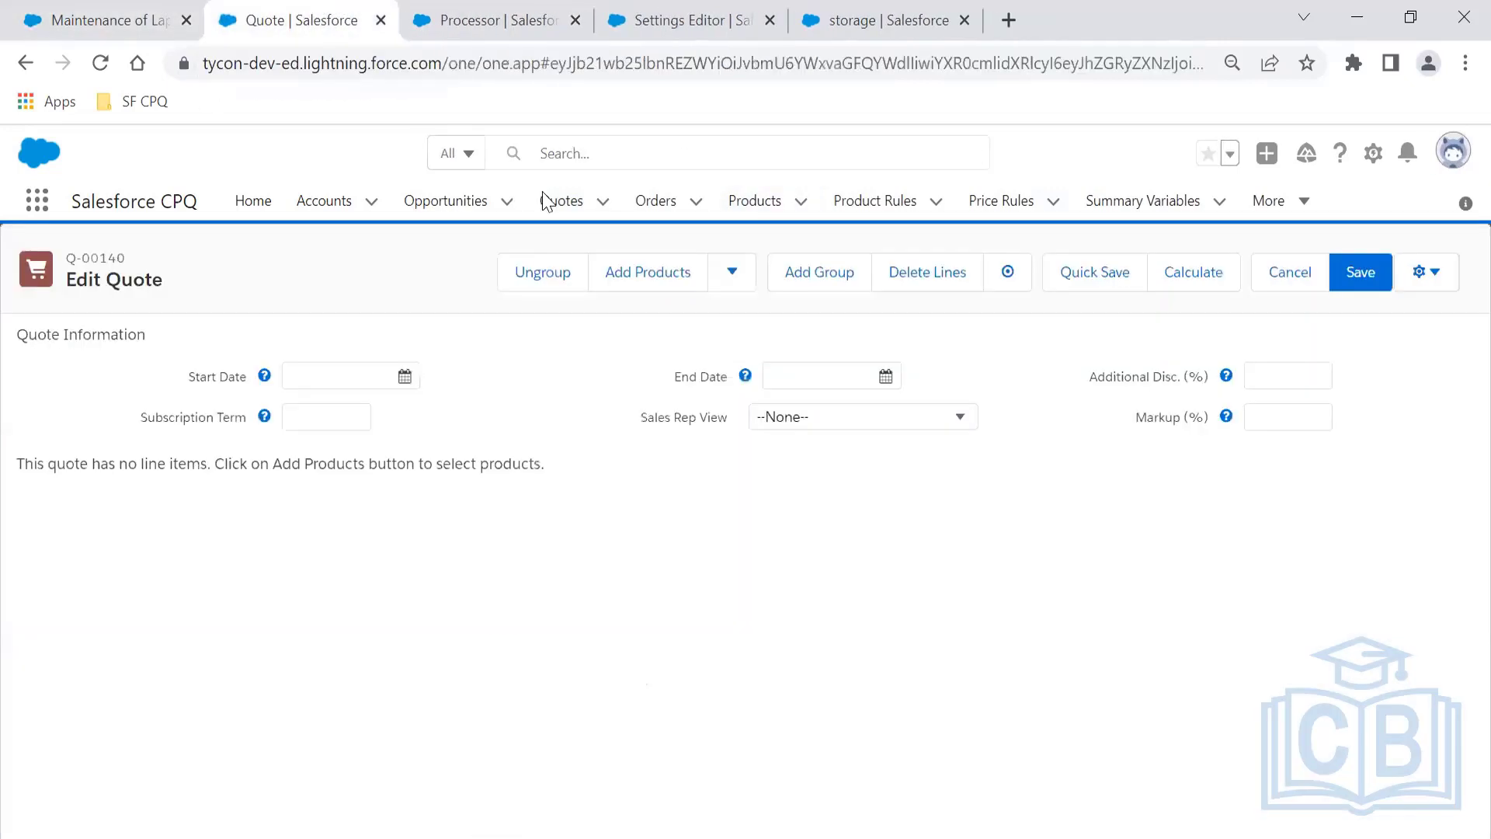
- Search the products for "maint" and add Maintenance of Lapt 25 to the quote
click(654, 272)
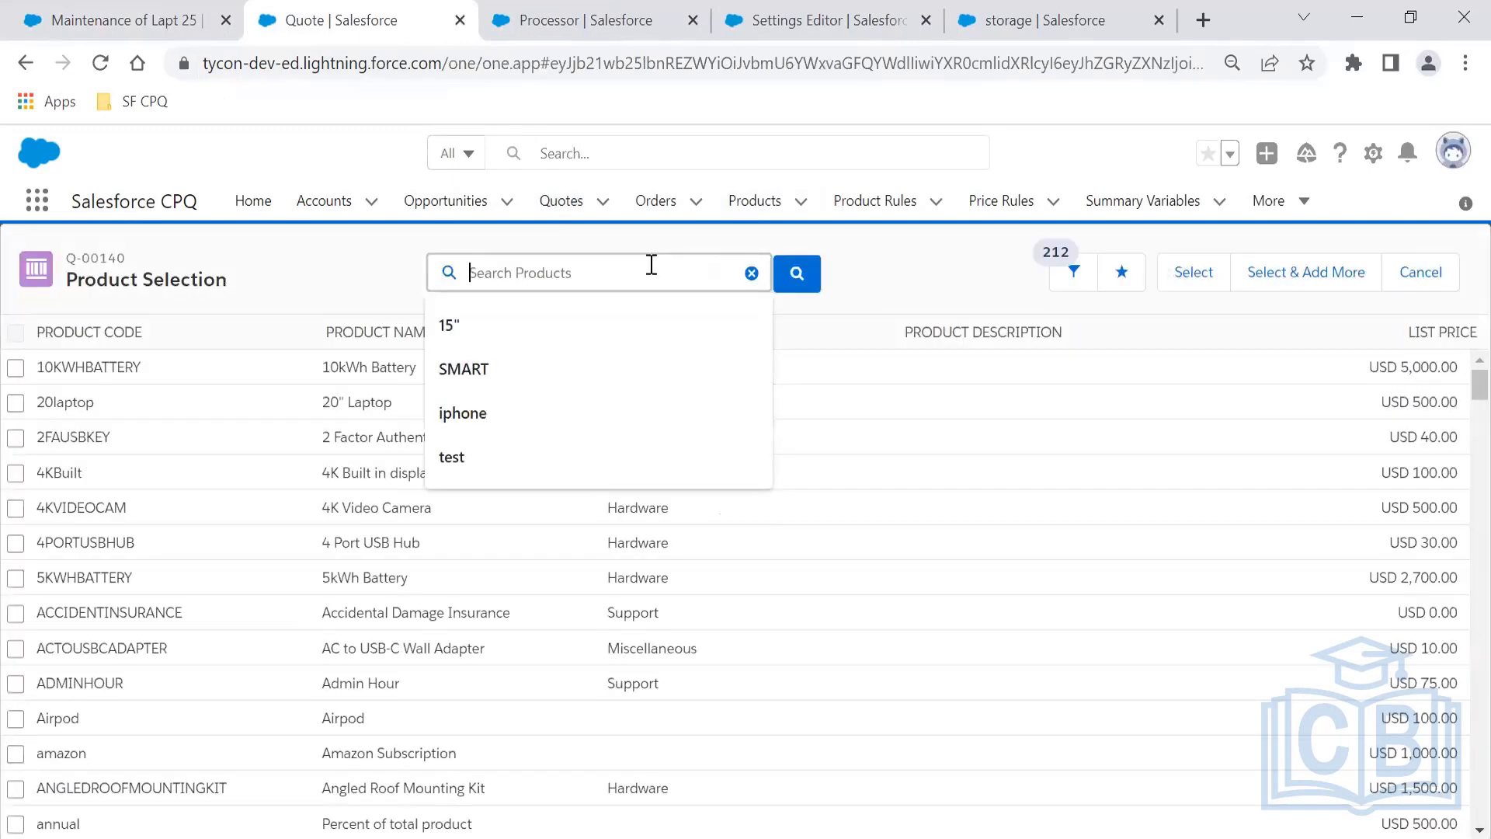
text(maint)
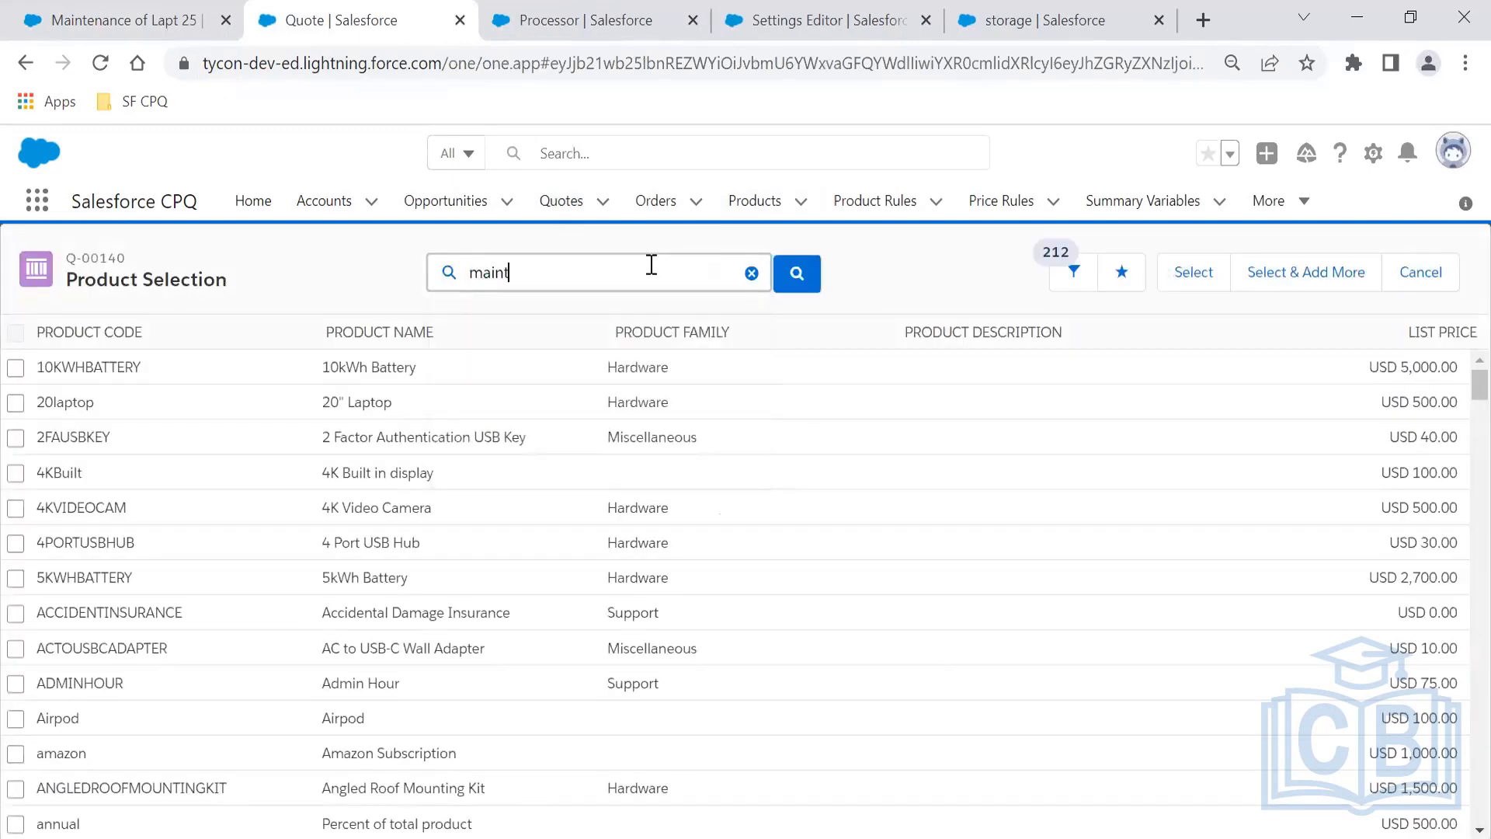
key(Return)
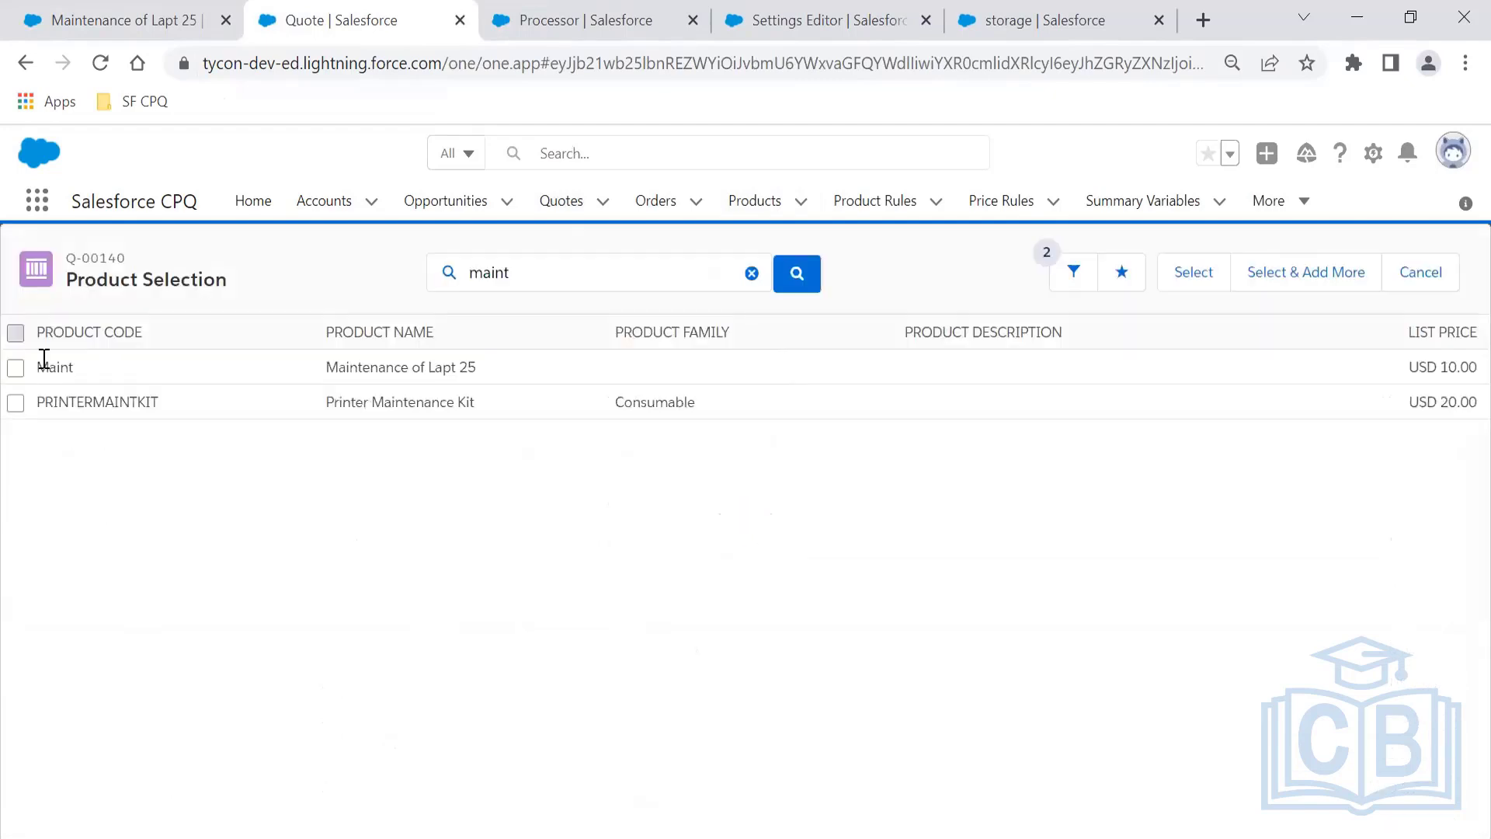
click(16, 370)
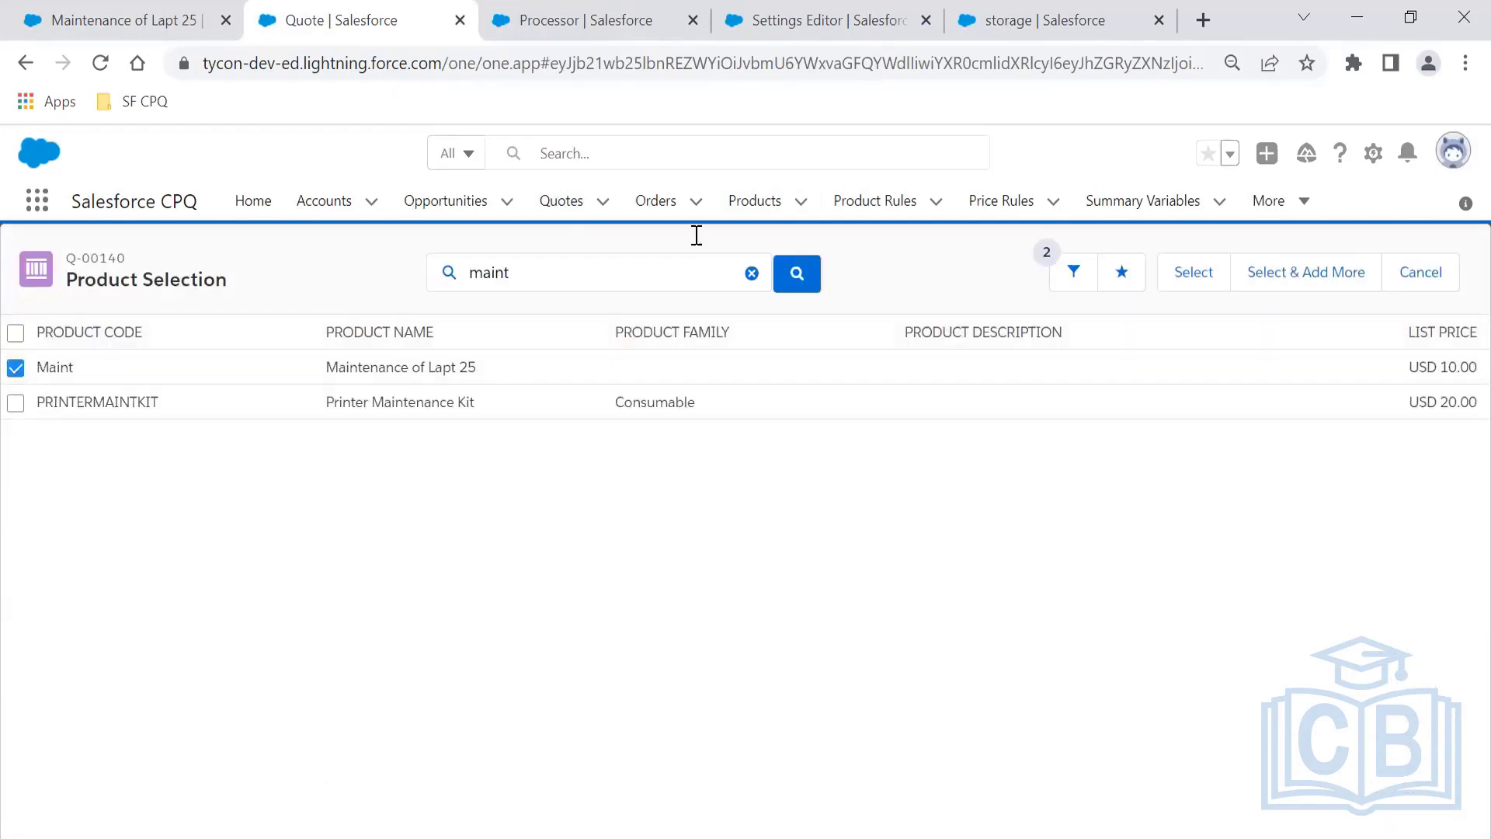
click(1193, 272)
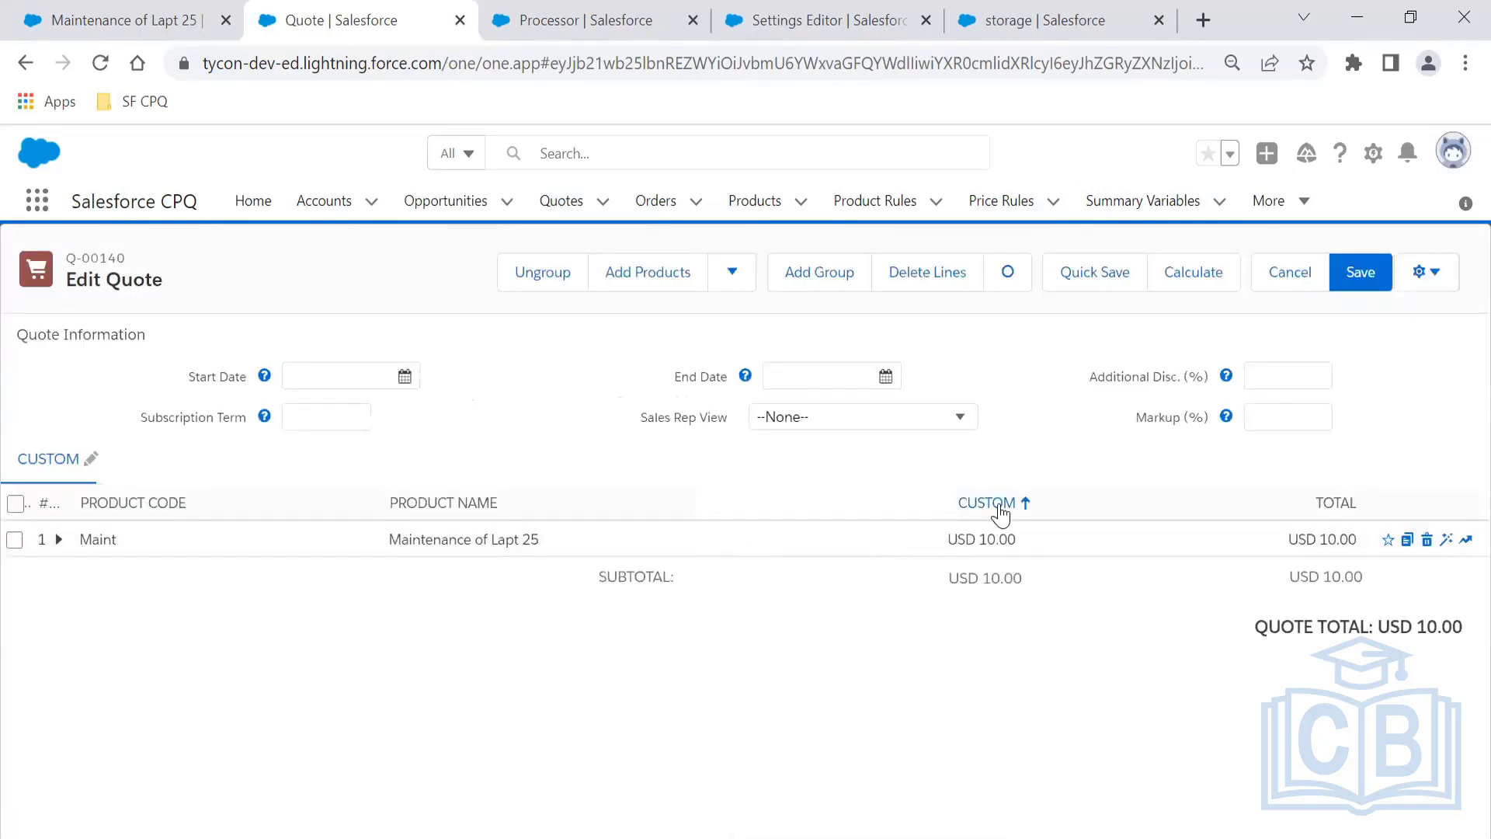
- Review the default segment's label and dates in the Custom Segments editor, leaving it without changes
mouse_move(1012, 544)
click(91, 460)
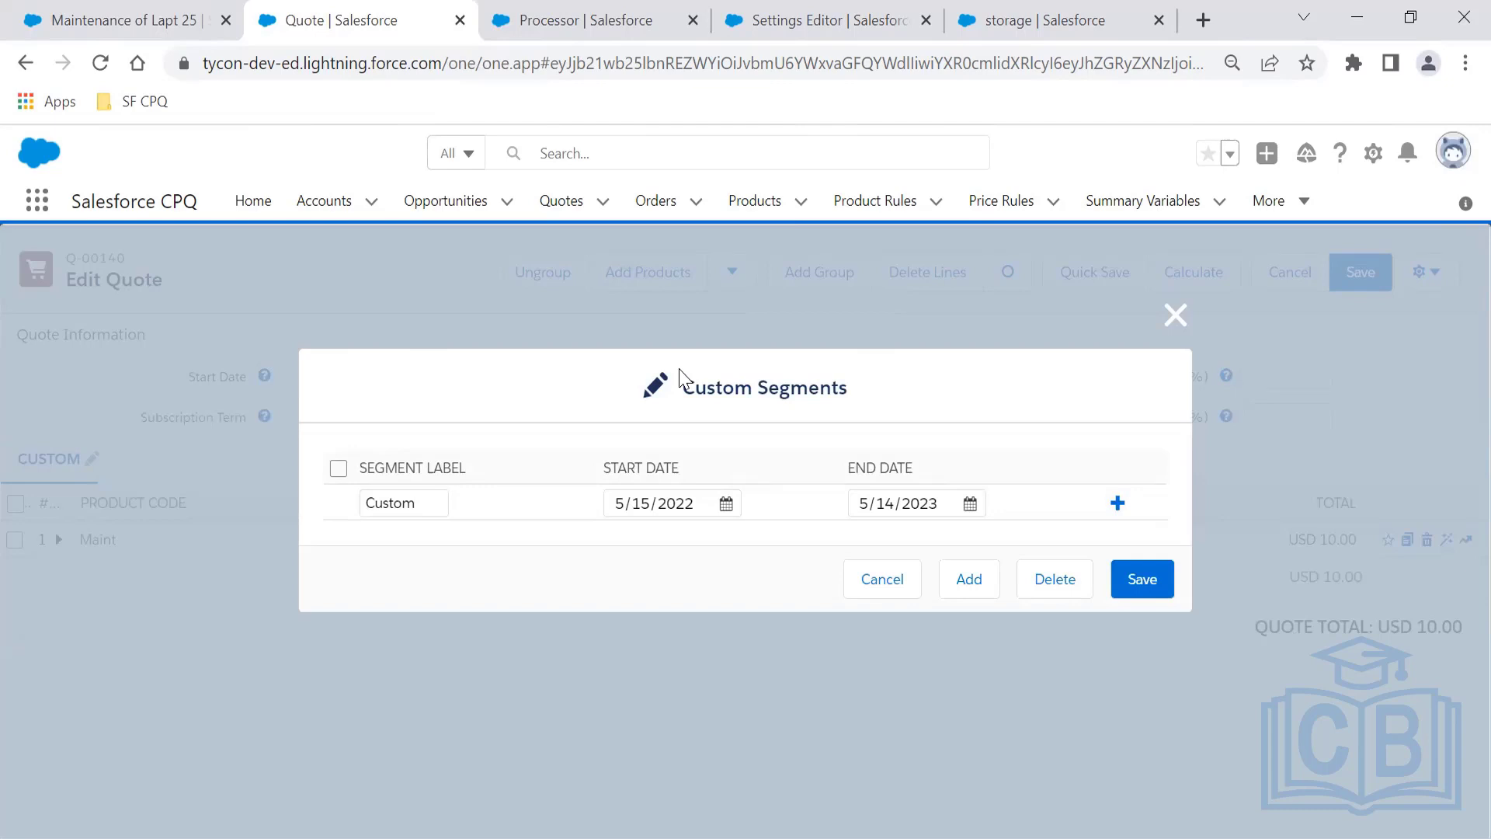
click(1176, 314)
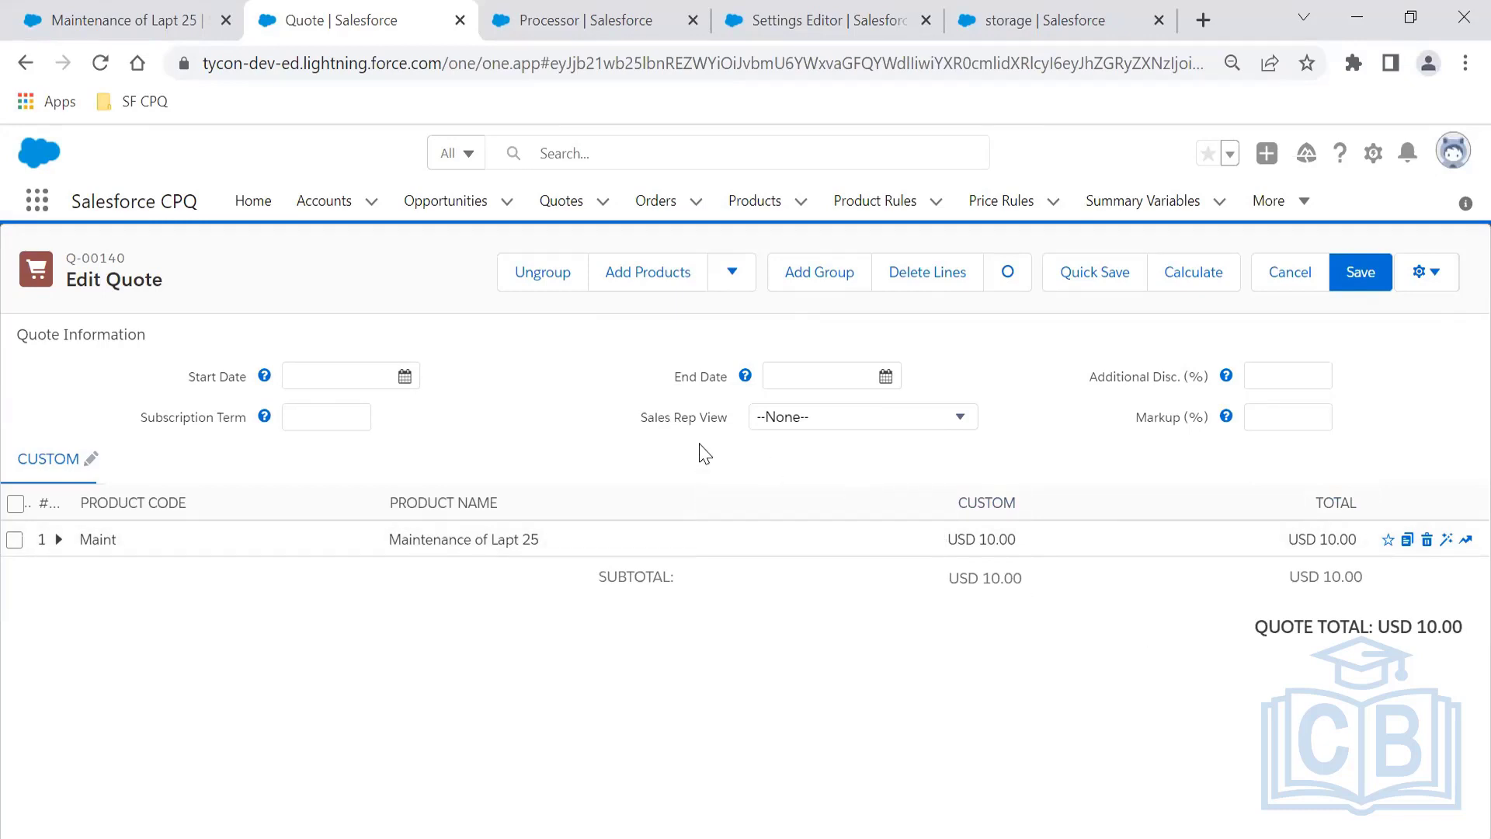
click(320, 427)
- Add a second custom segment labelled custom1 with the start date 5/15/2023
click(90, 462)
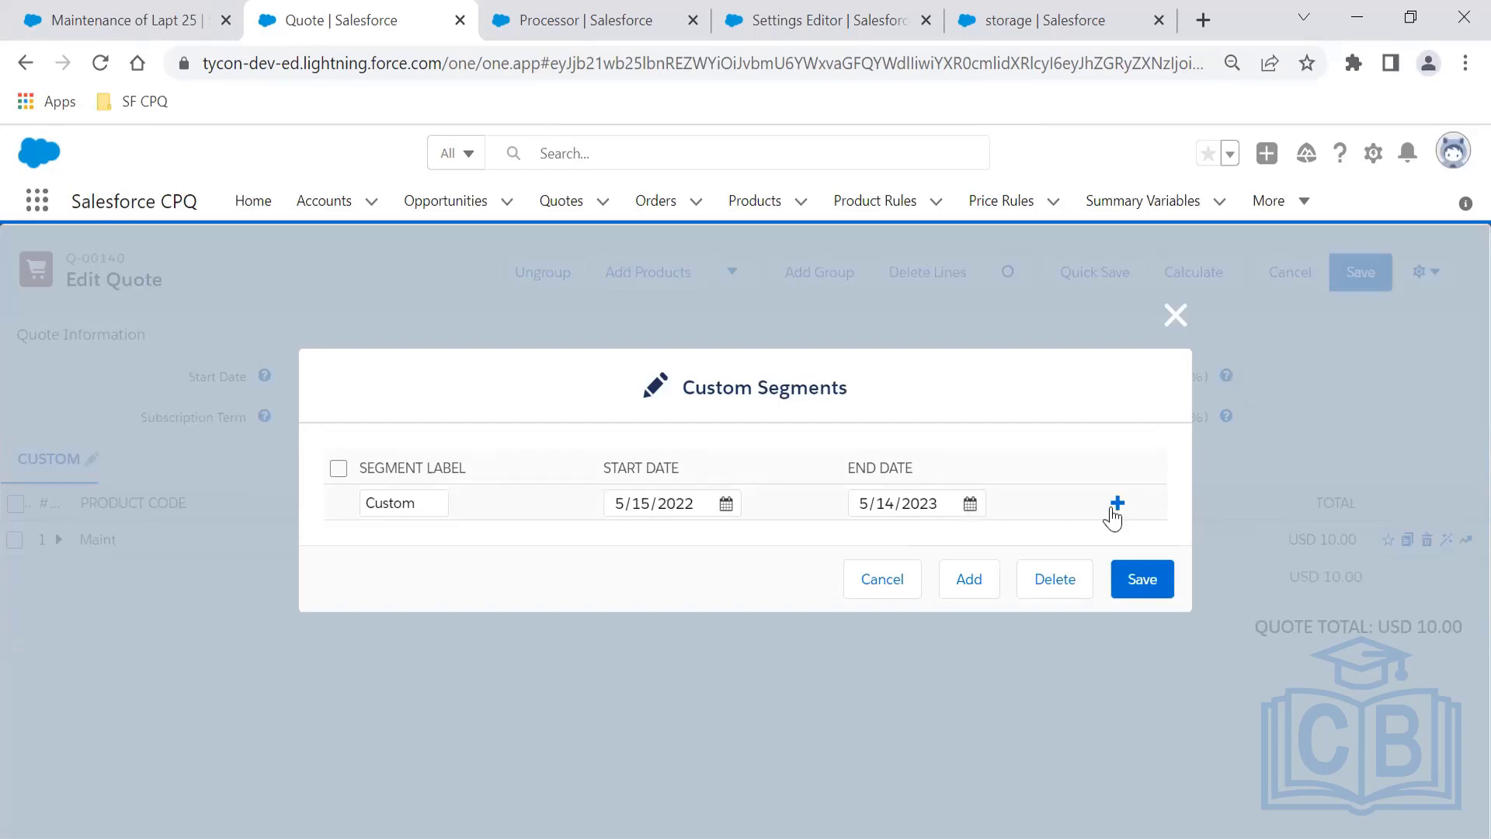
click(1119, 506)
click(364, 538)
text(custom1)
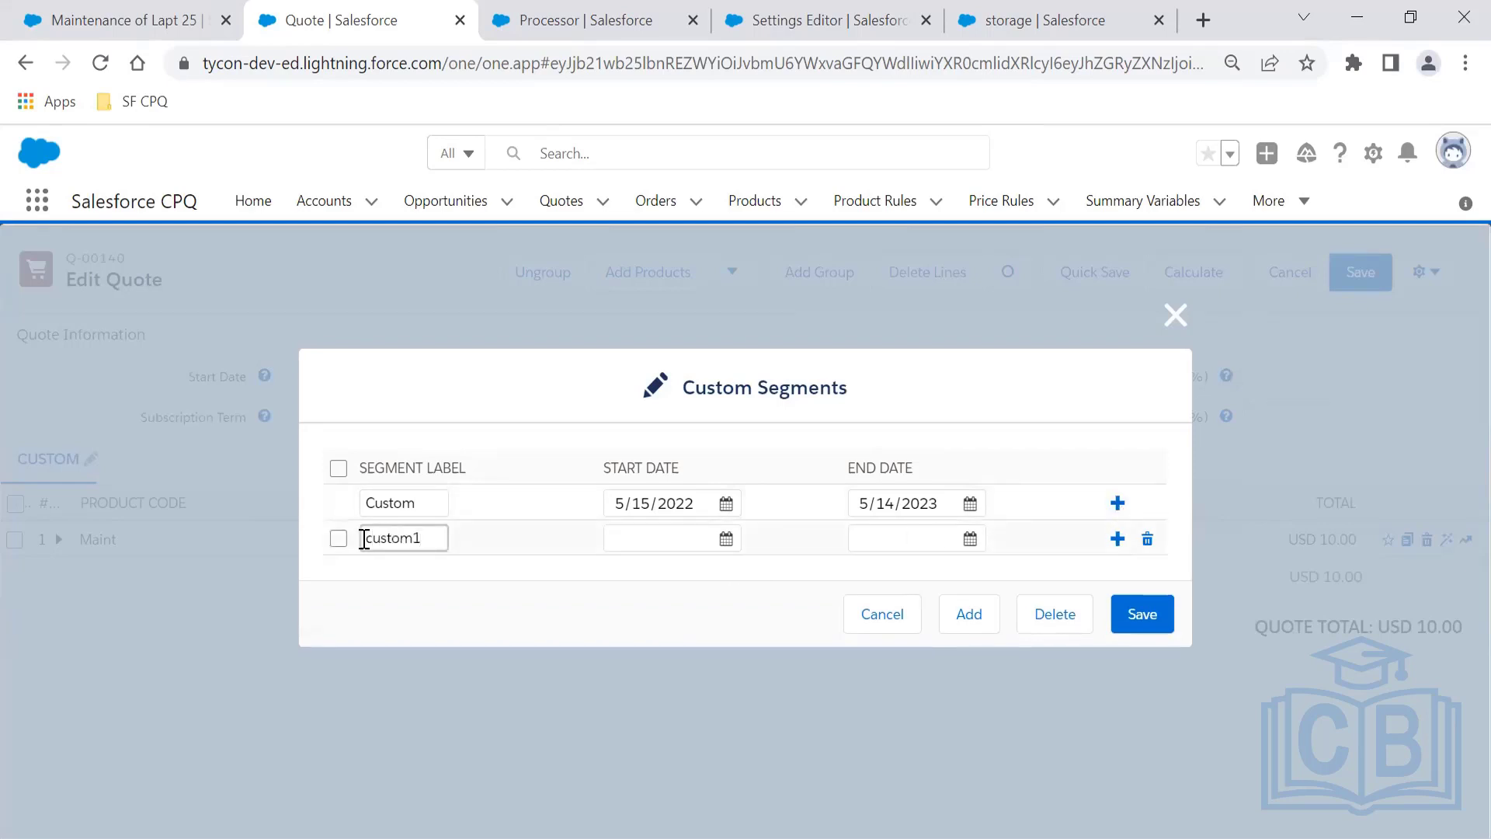
click(725, 542)
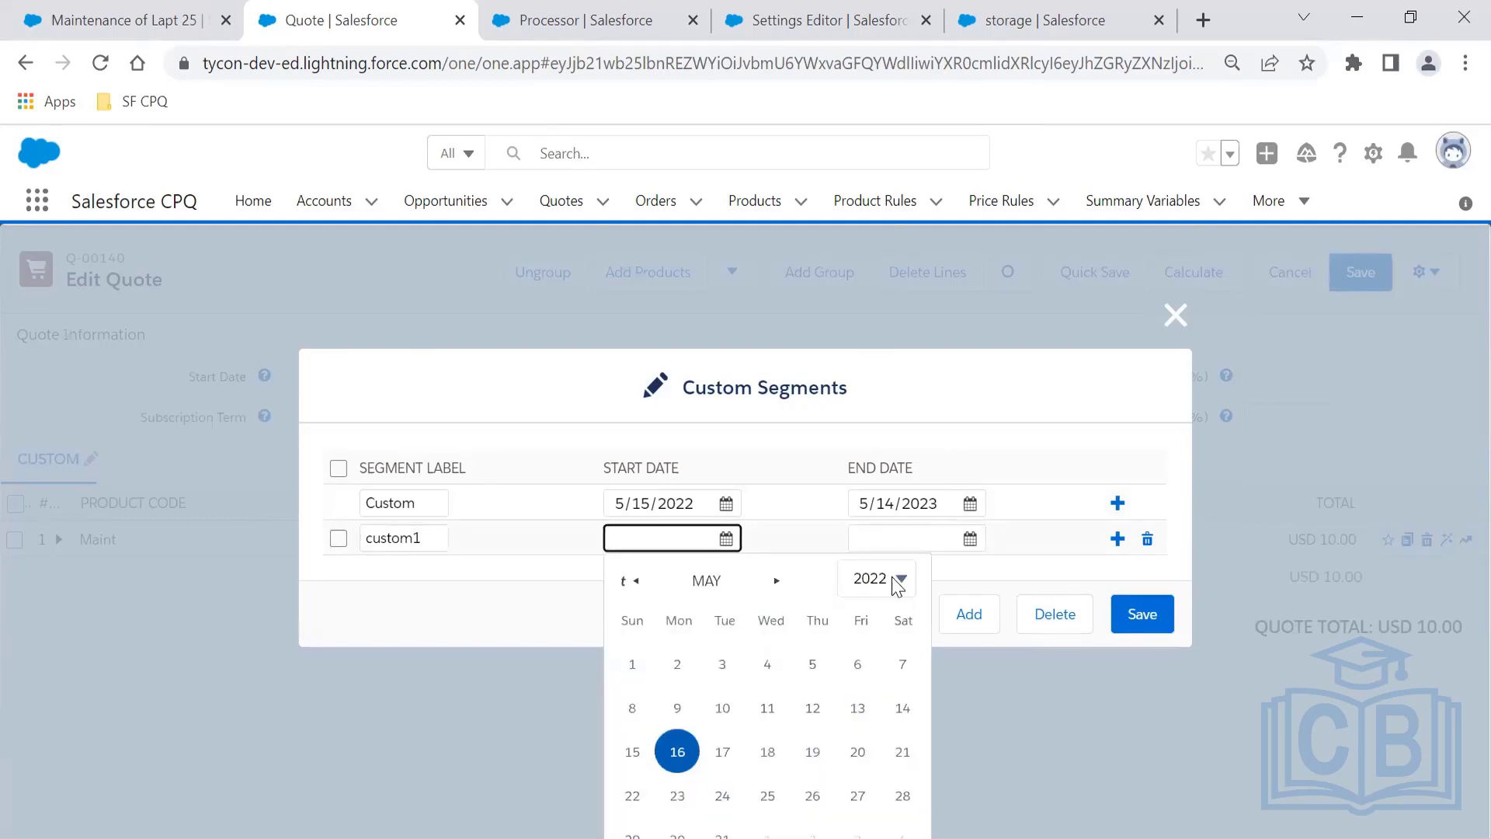
click(898, 584)
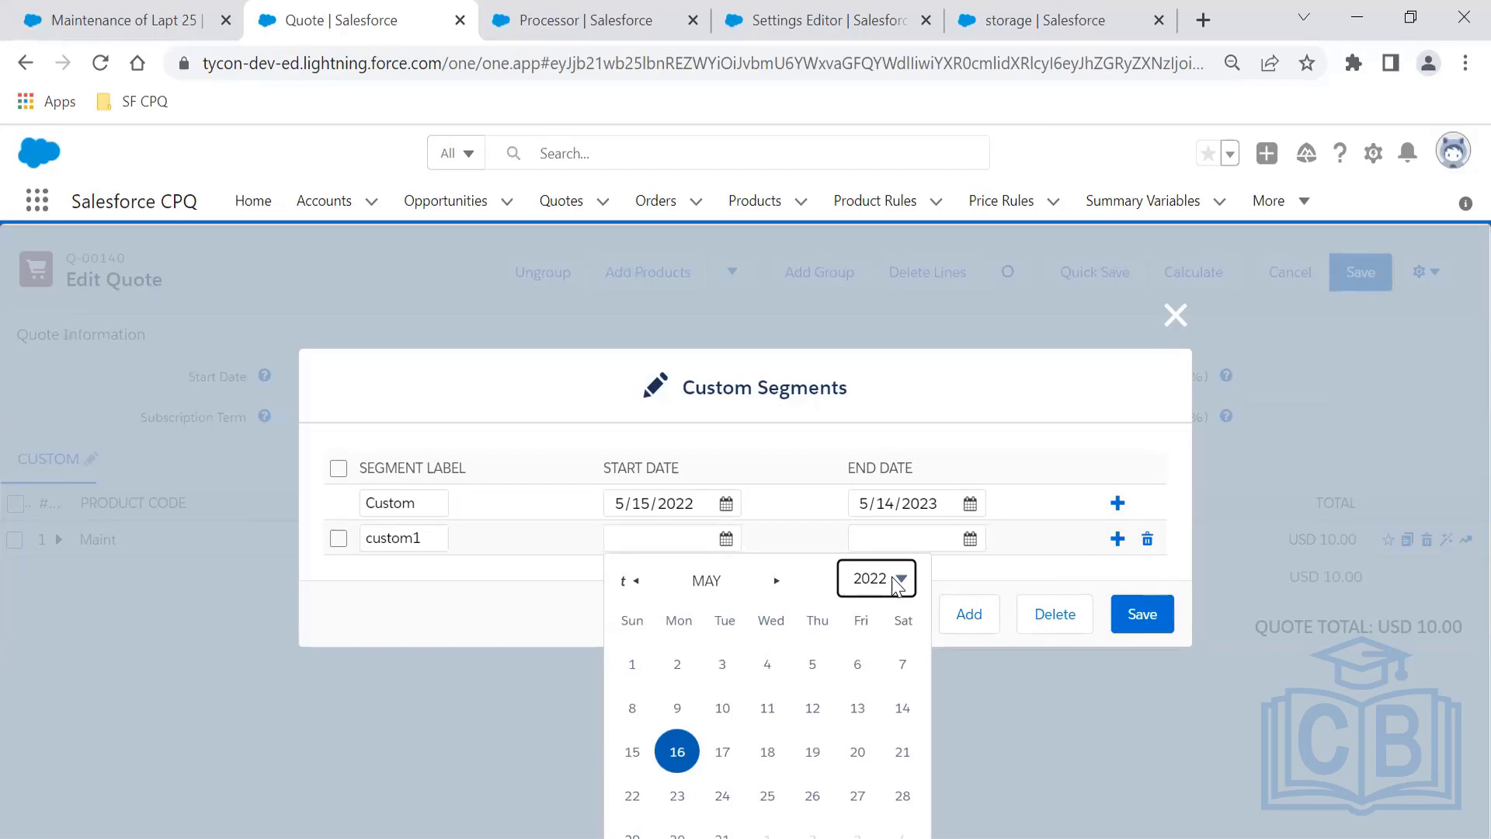
click(722, 619)
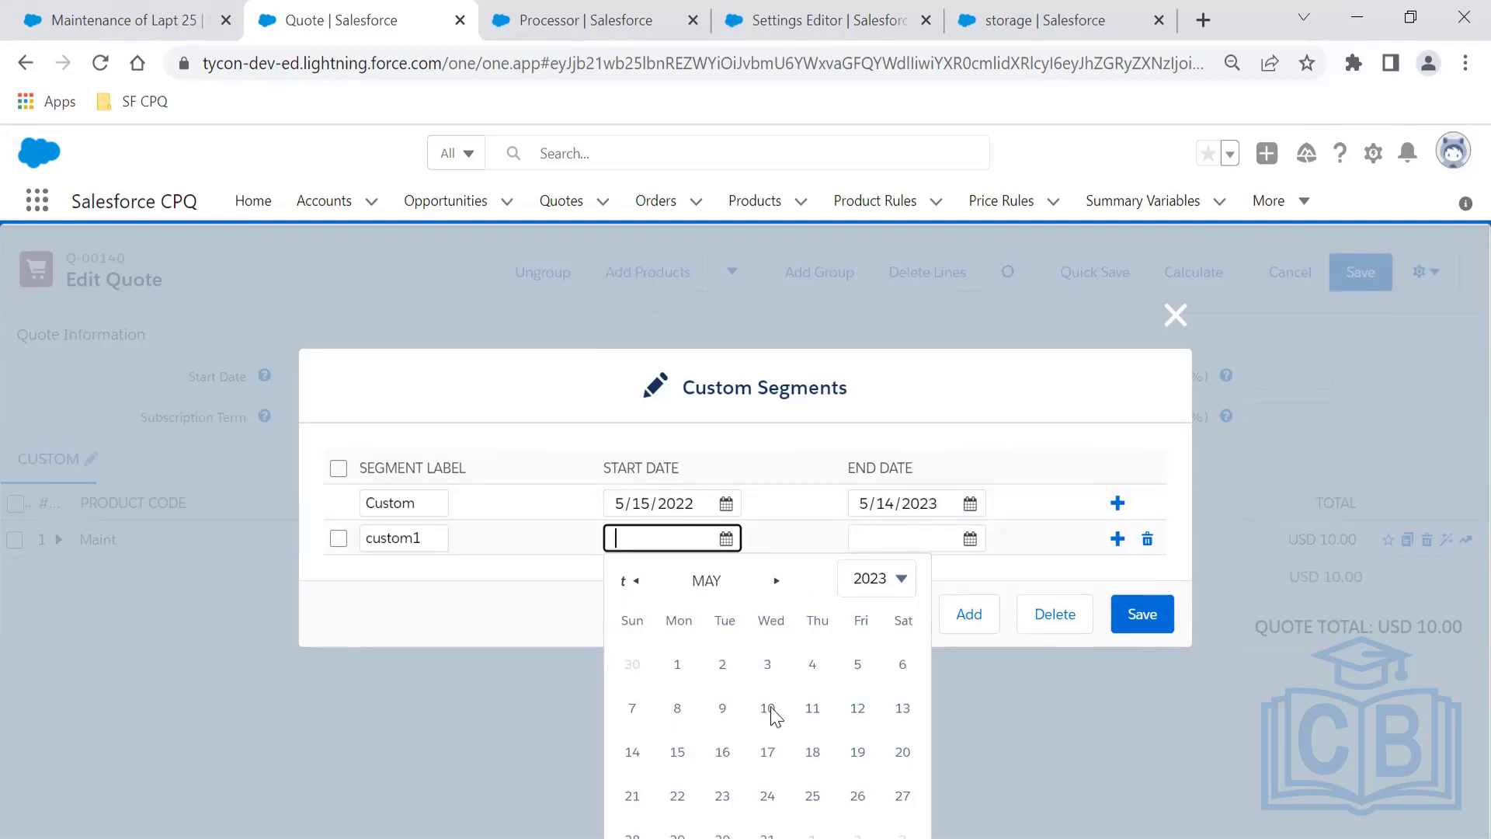
key(Return)
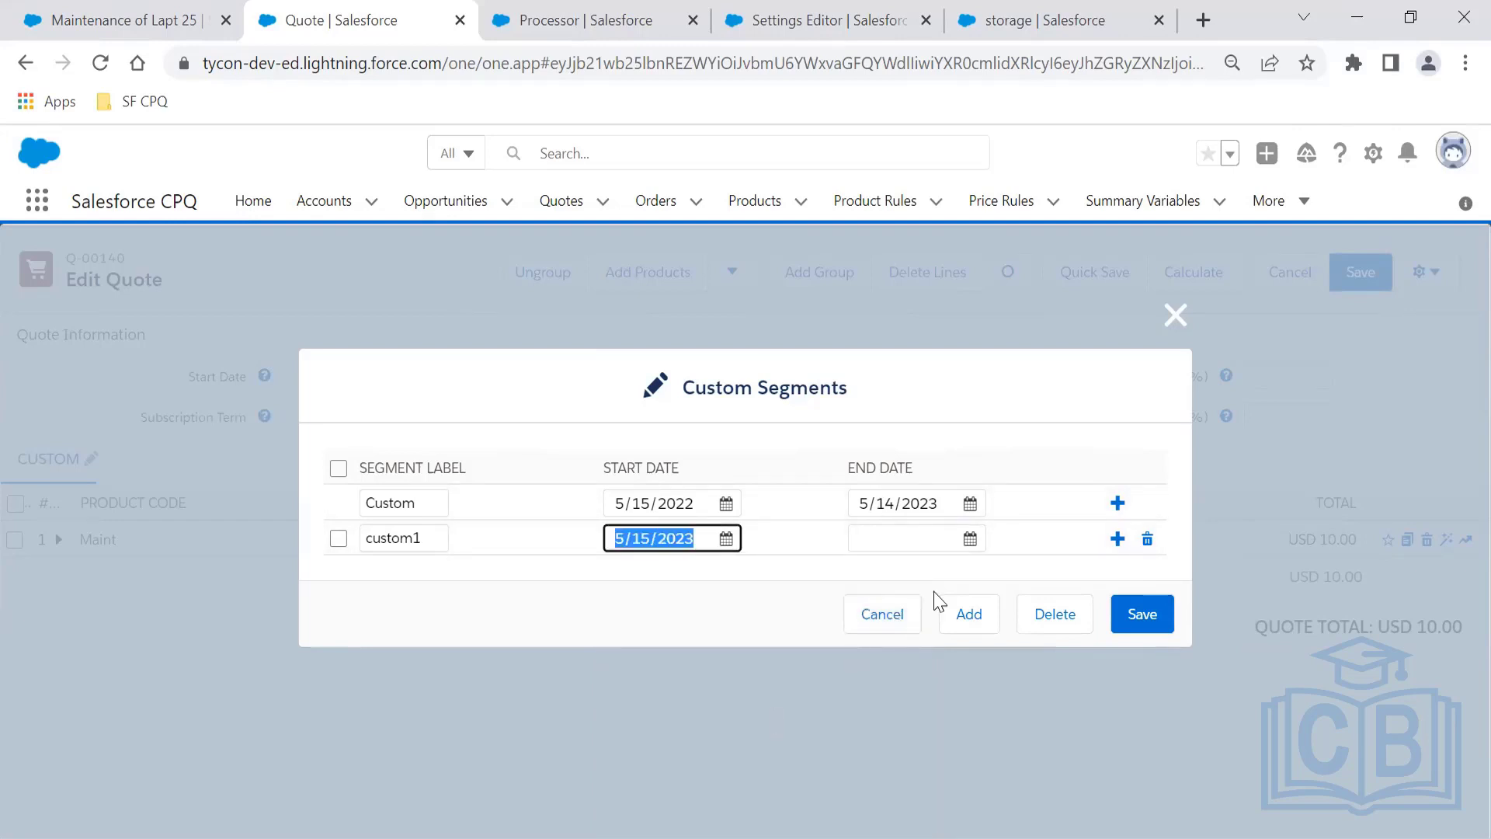
- Set the custom1 segment's end date to 5/14/2024 and save the custom segments
click(970, 544)
click(968, 548)
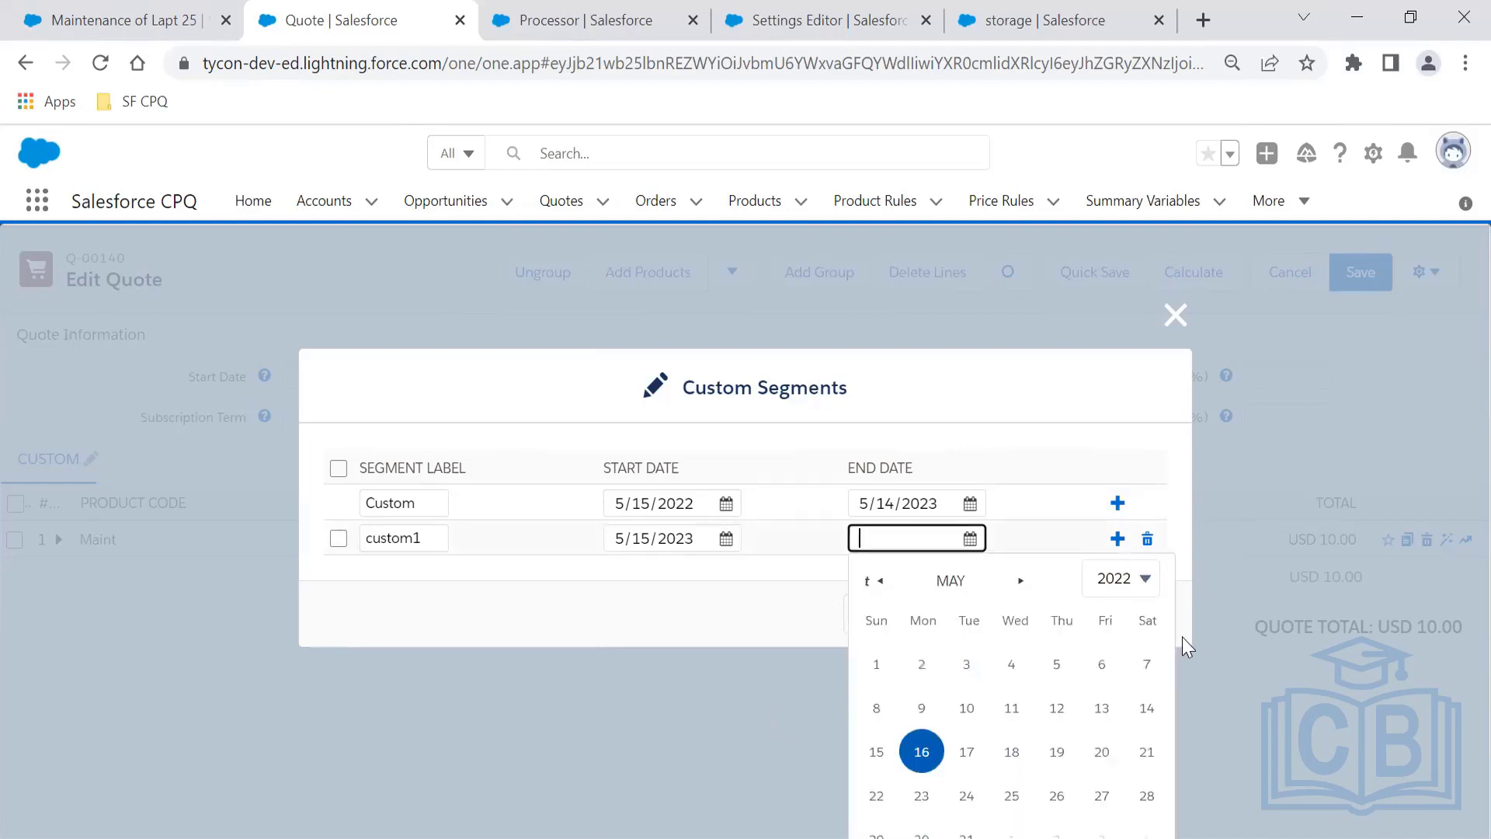
click(1135, 584)
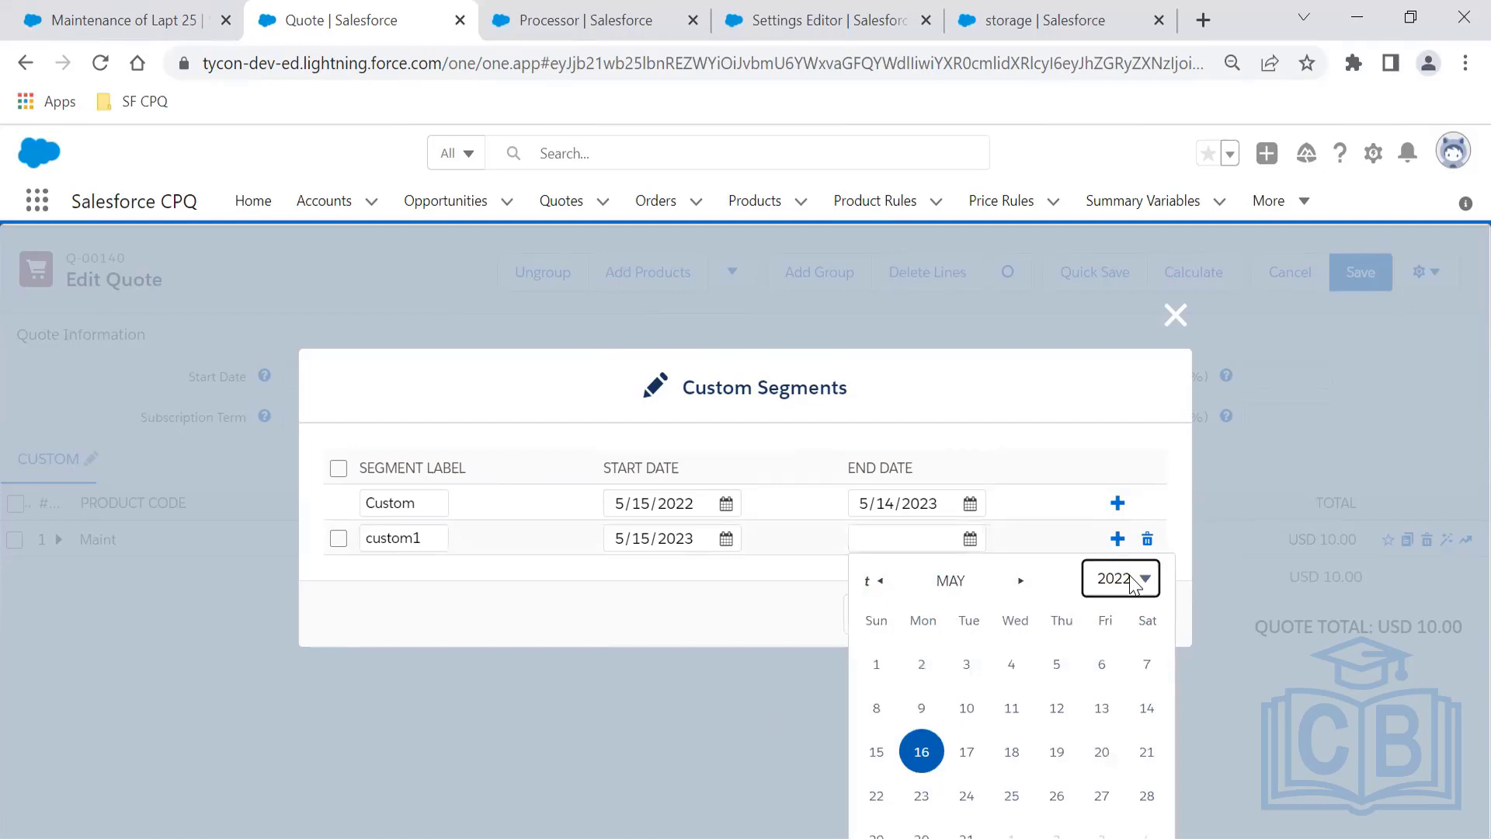
click(1119, 525)
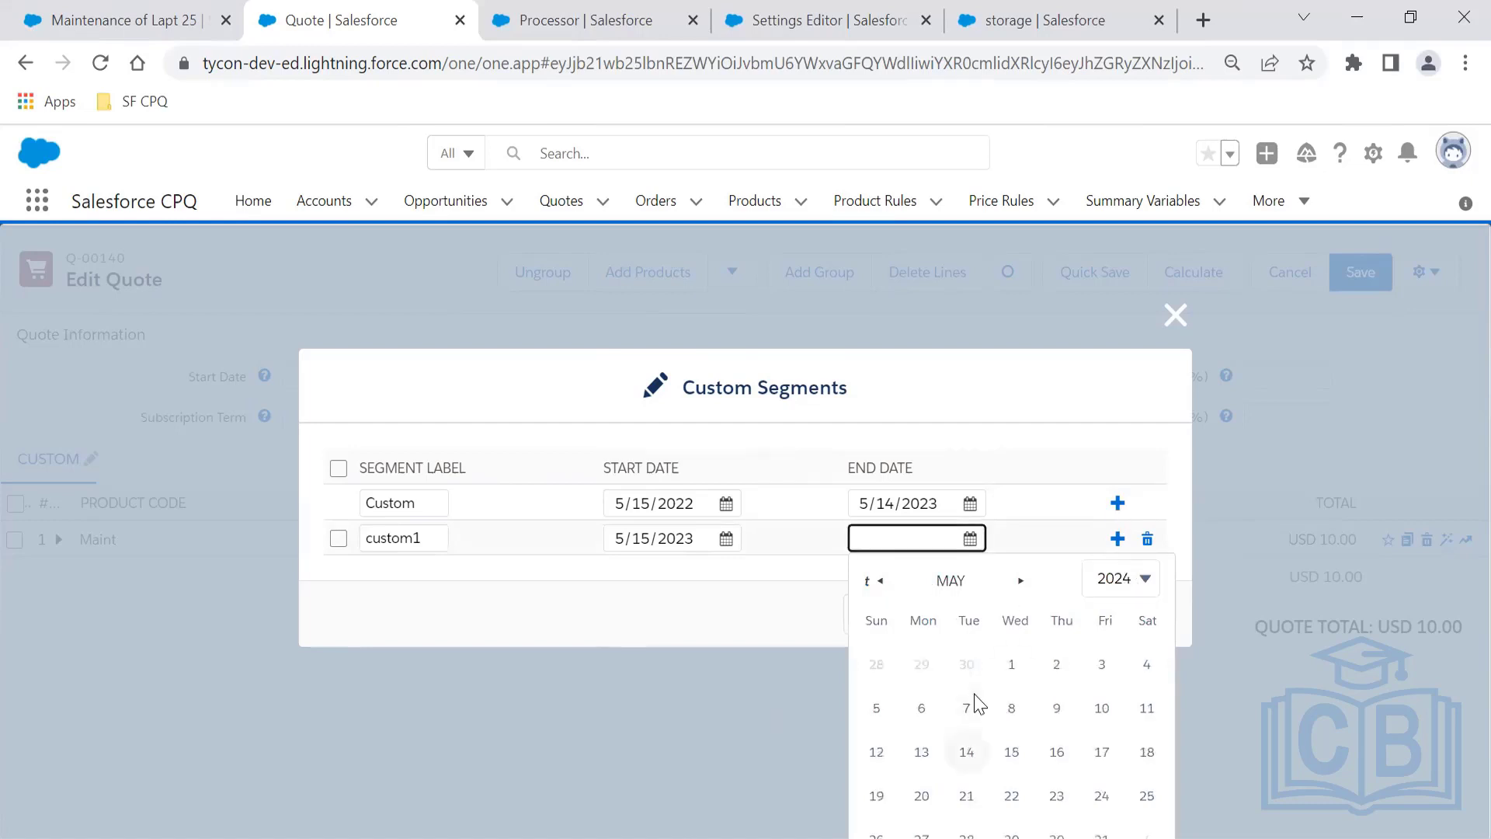
key(Return)
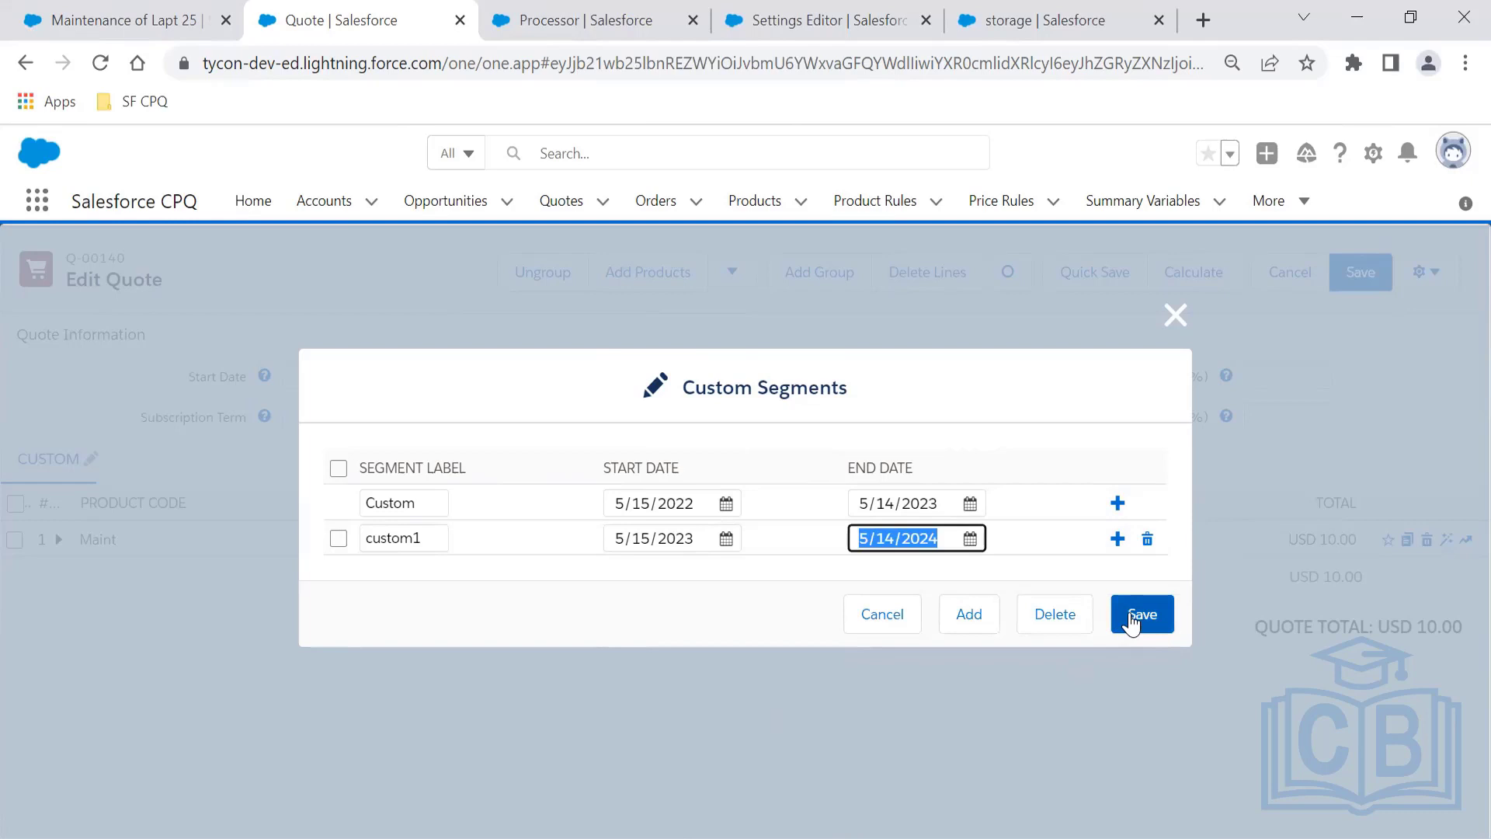
click(1132, 618)
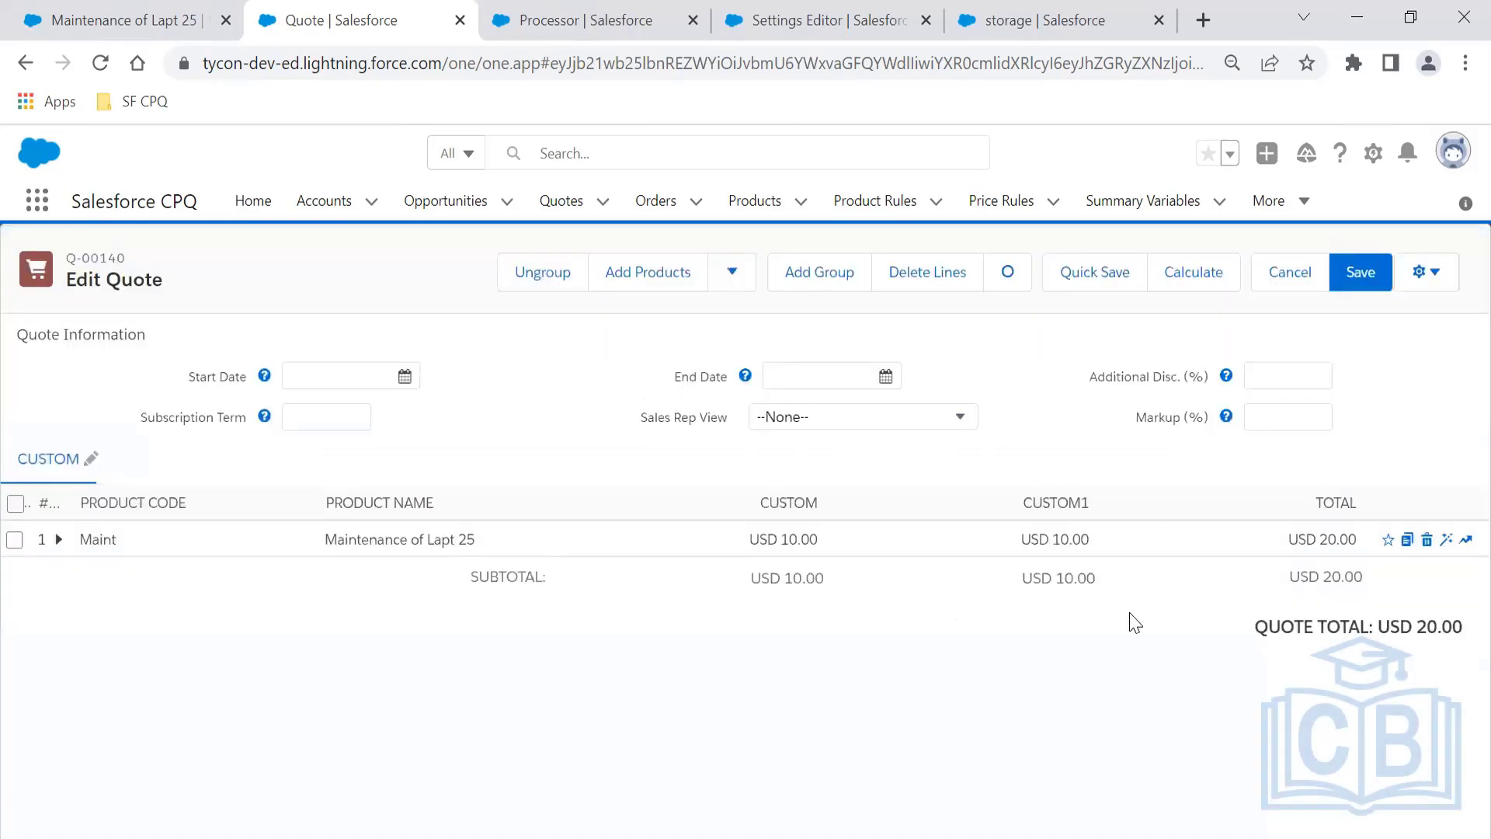
- Expand the Maintenance of Lapt 25 line and check the details of its two custom segments
click(1081, 505)
click(808, 505)
click(63, 506)
click(59, 541)
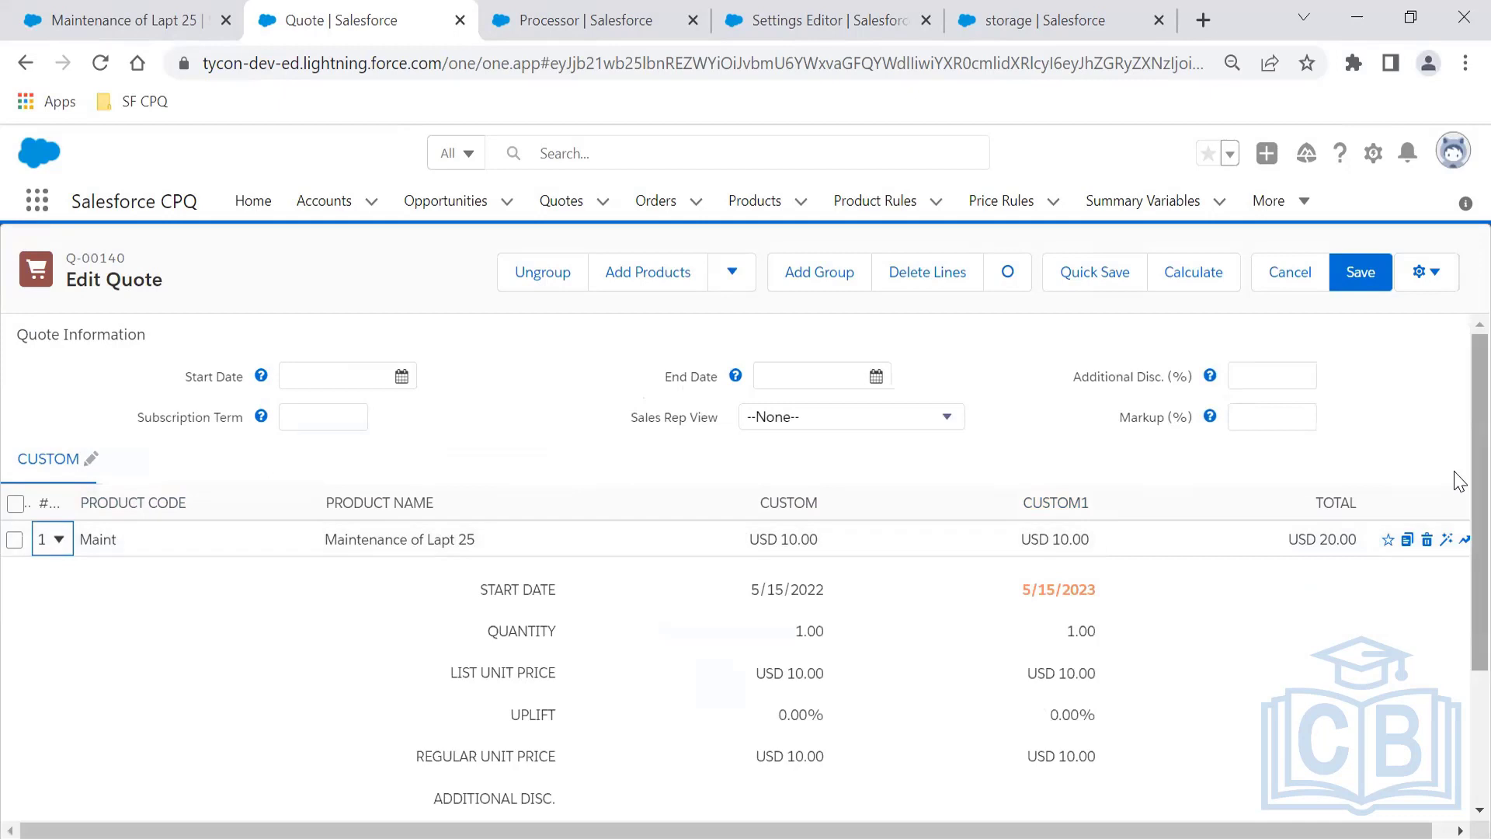
scroll(1455, 593, down, 3)
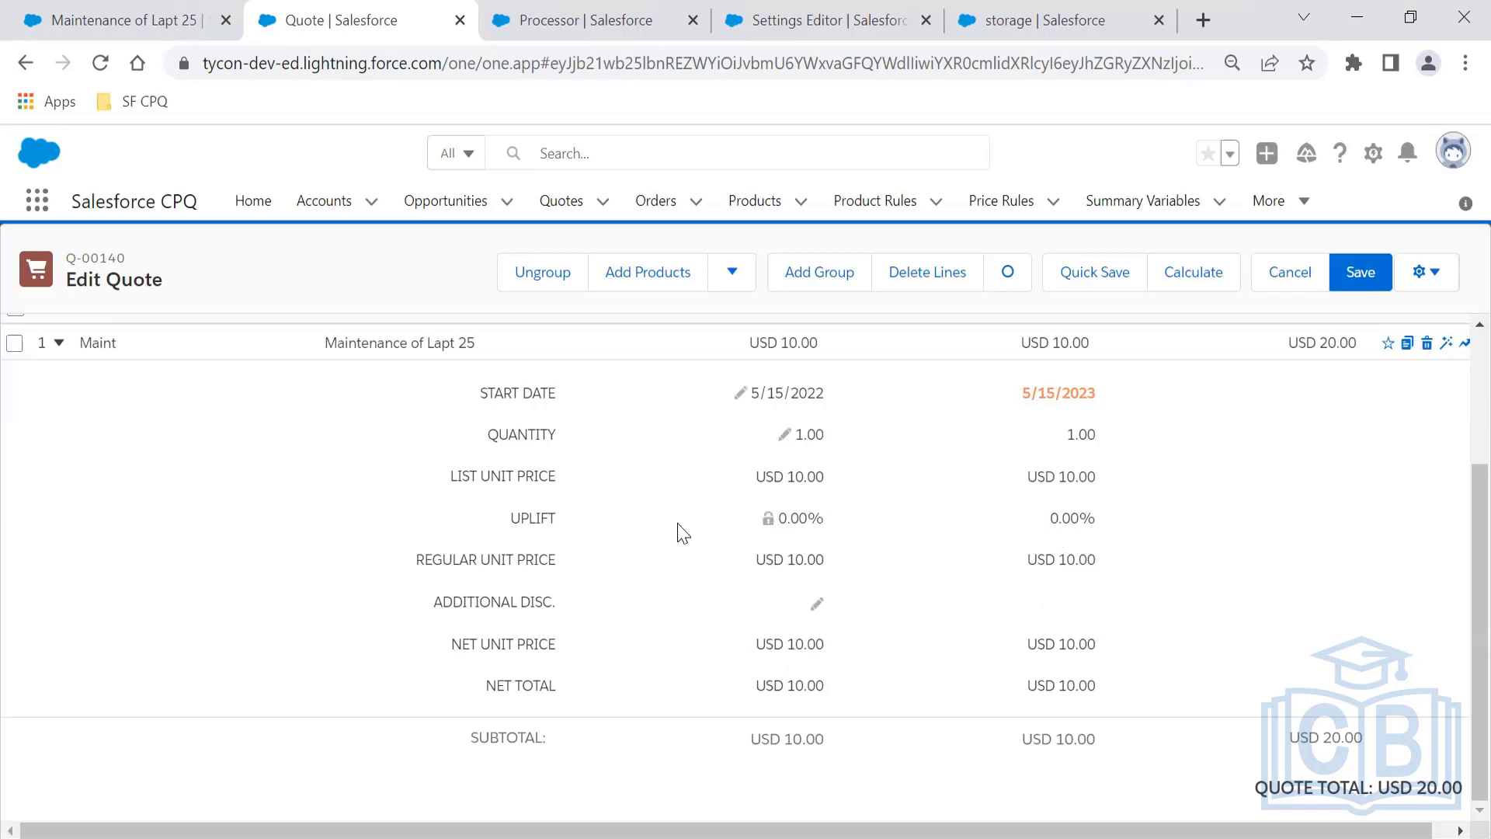
- Set the custom1 segment's uplift to 20%, recalculate the quote, and check the segment prices
click(1045, 528)
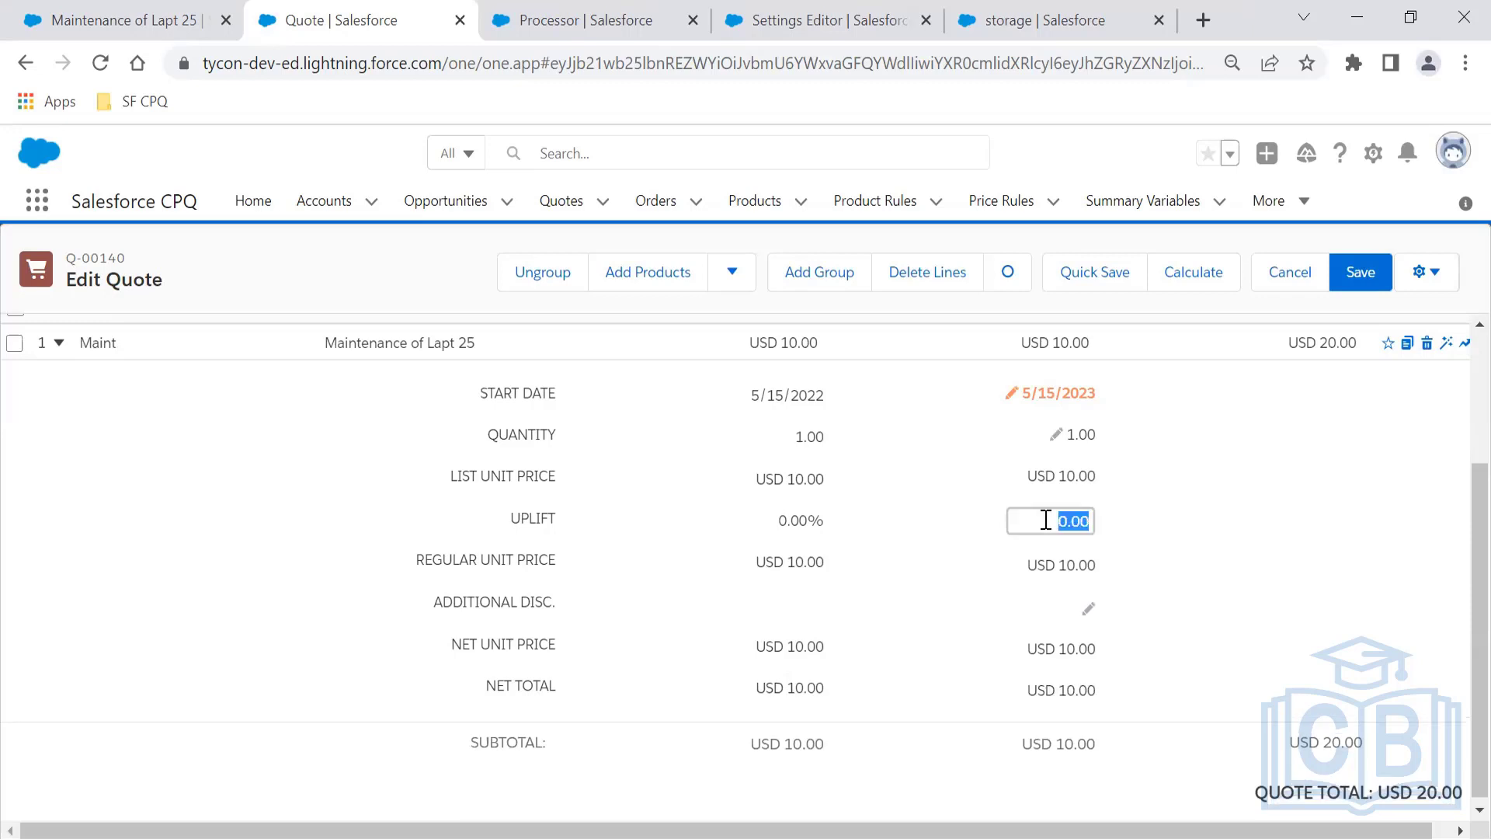
text(3)
key(BackSpace)
text(20)
click(1163, 523)
click(1204, 290)
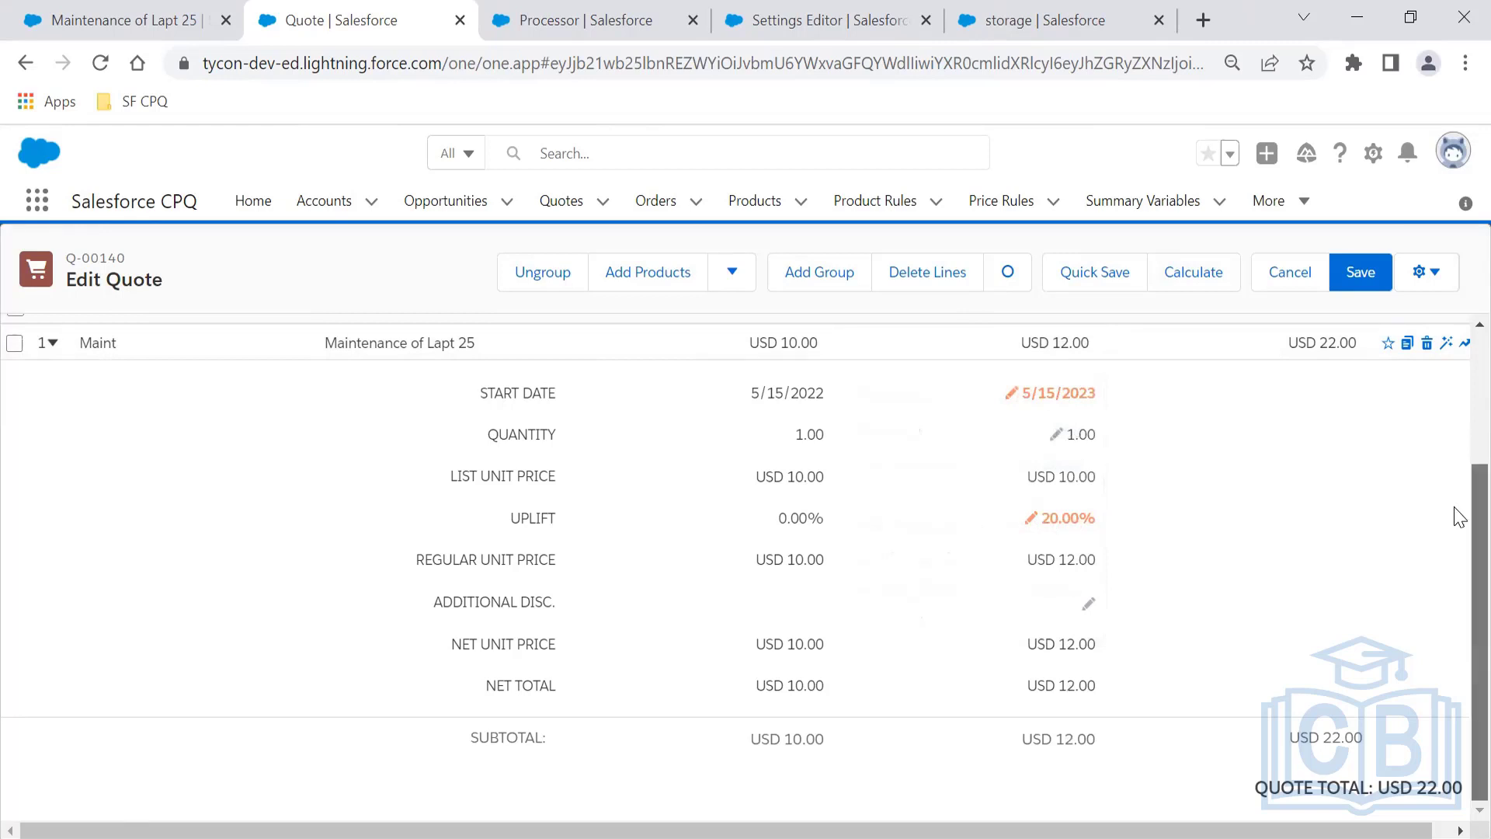
scroll(1457, 501, up, 1)
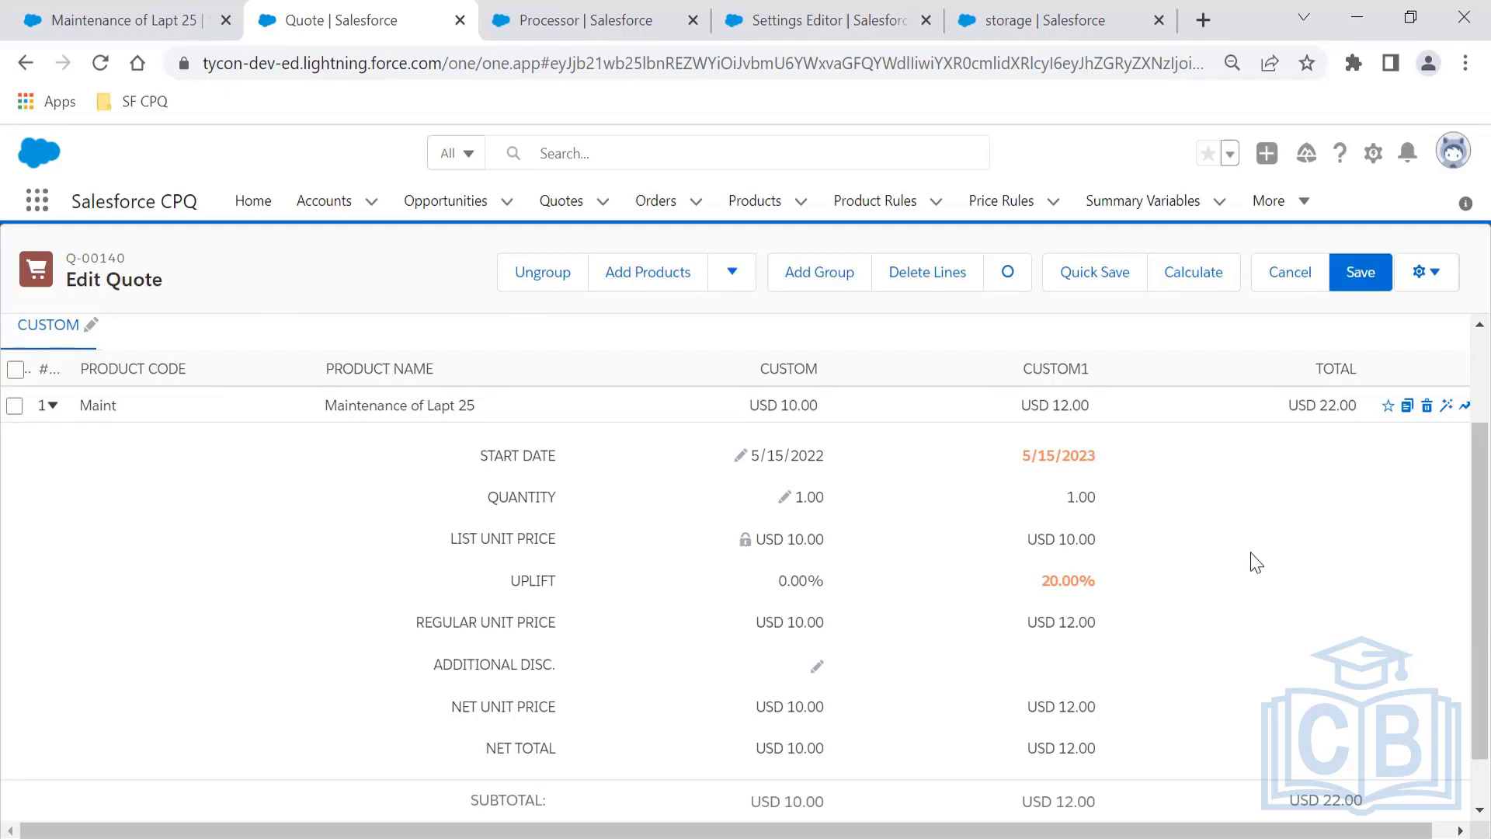
- Add a price dimension named "one time" with the type One-time to the Maintenance of Lapt 25 product and save it
scroll(1454, 515, up, 1)
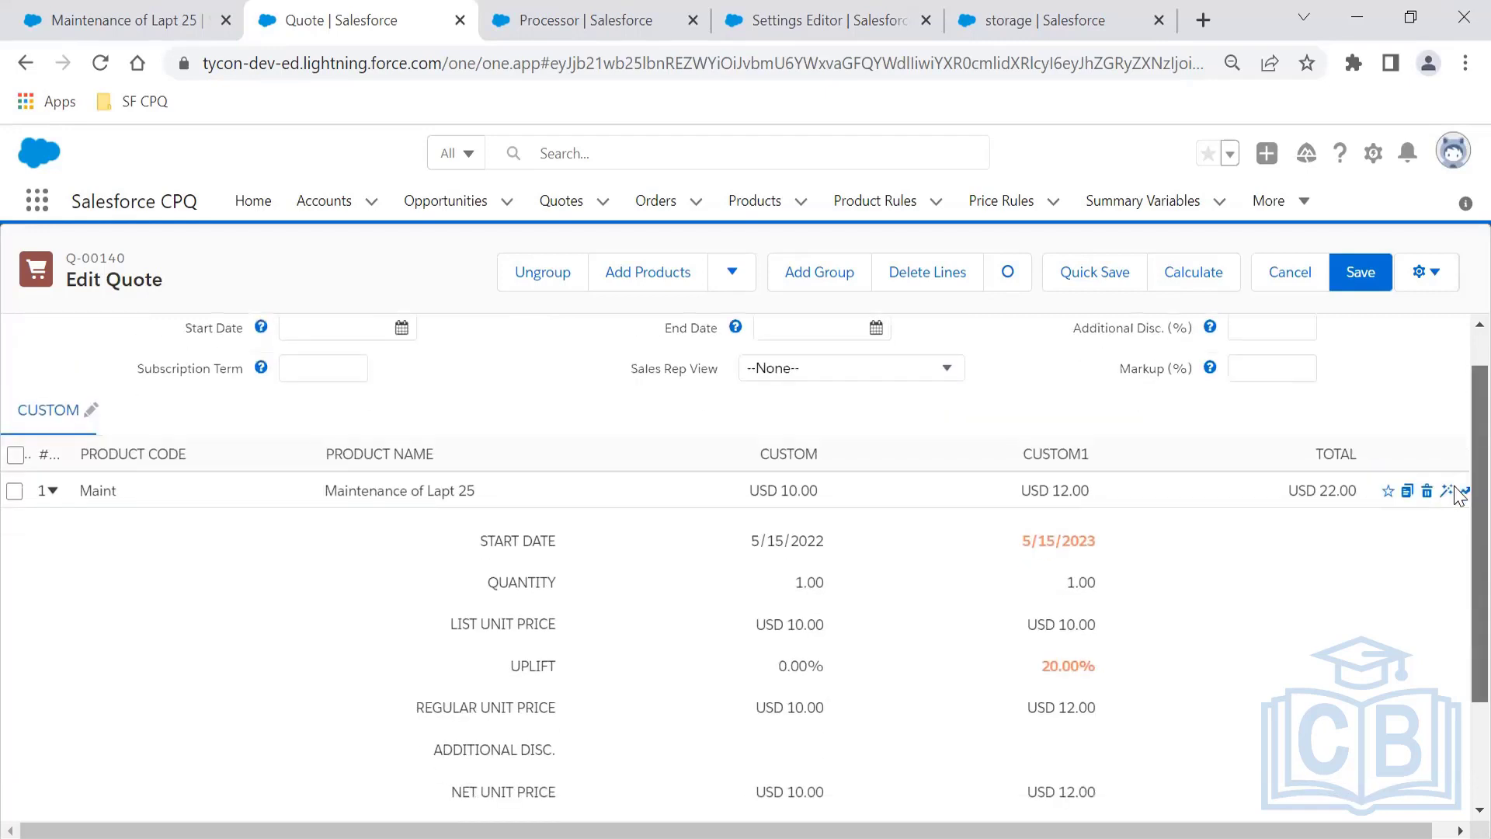
scroll(1457, 497, down, 1)
click(182, 10)
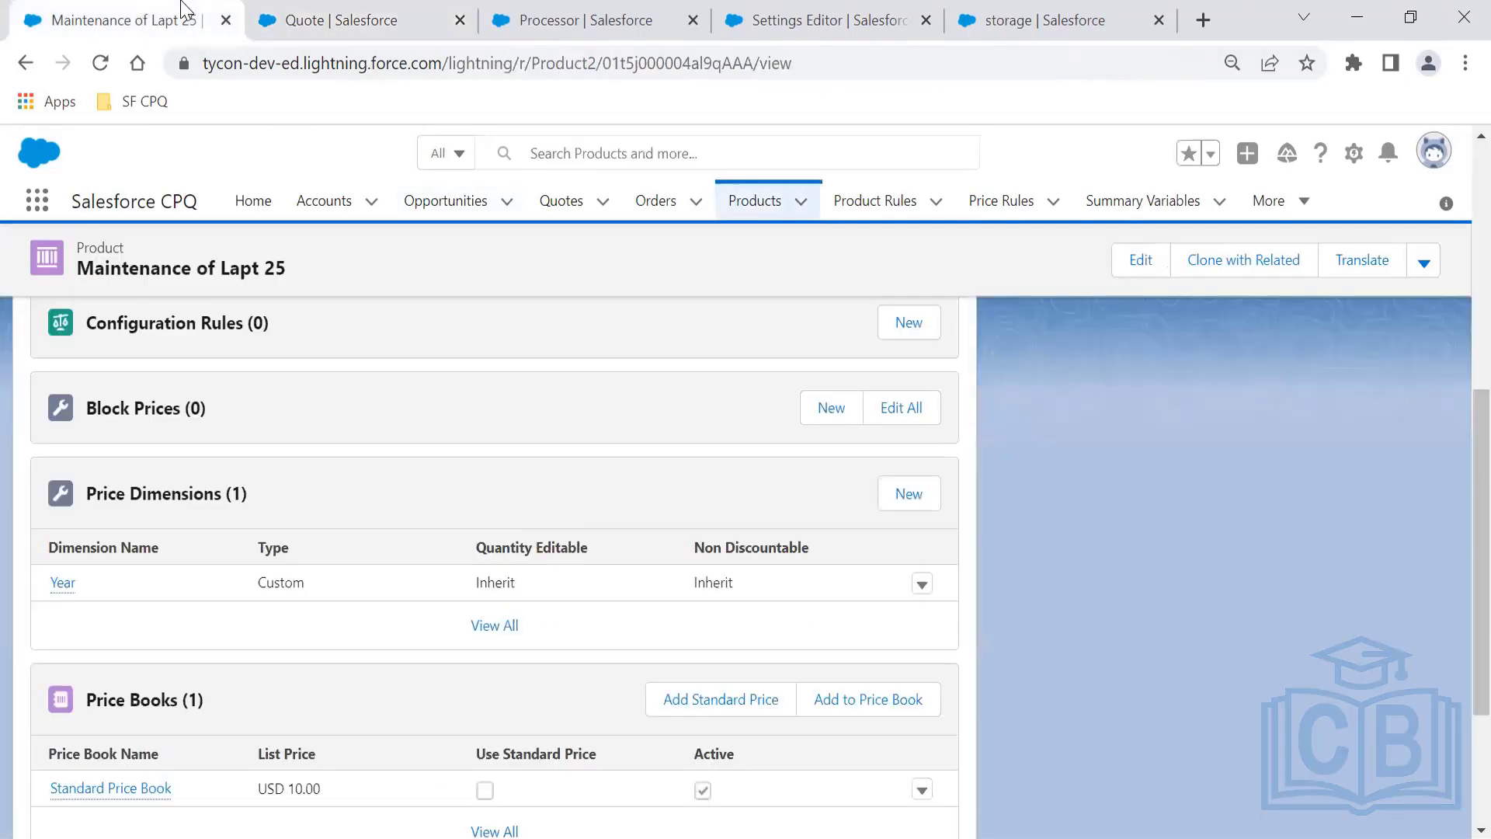
click(905, 501)
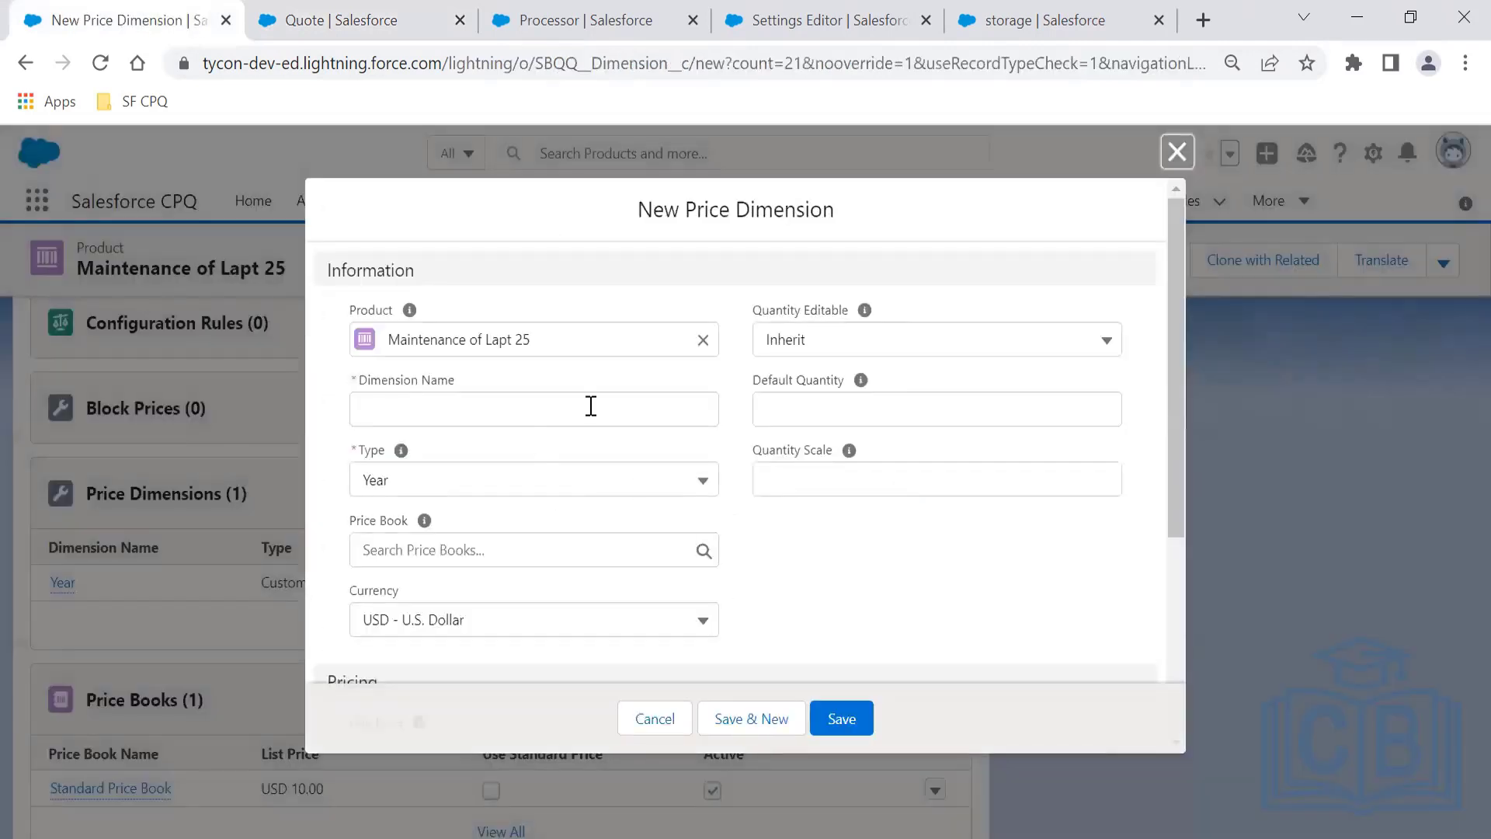
click(591, 406)
text(onte time)
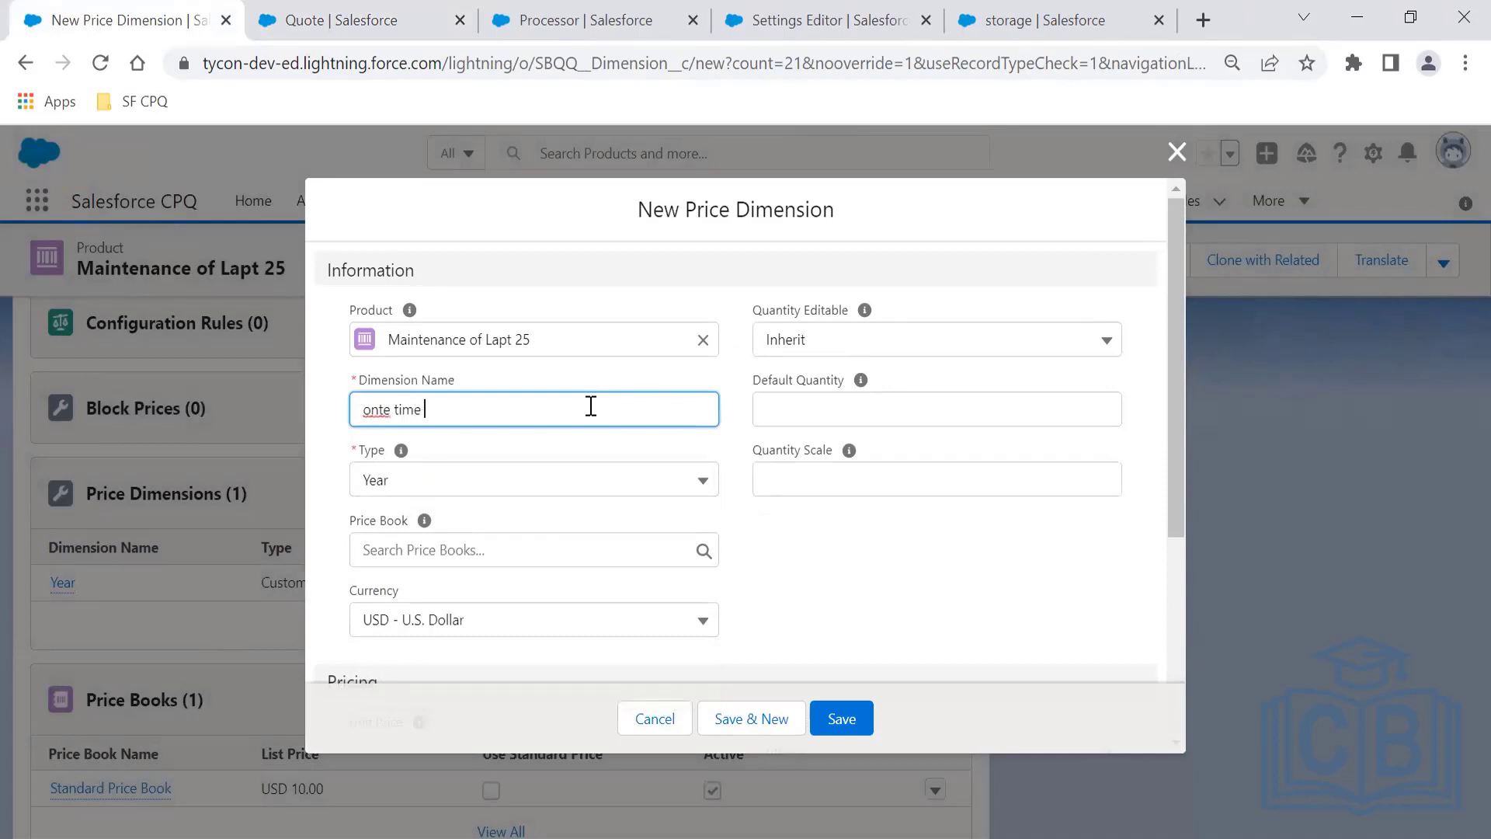
click(808, 557)
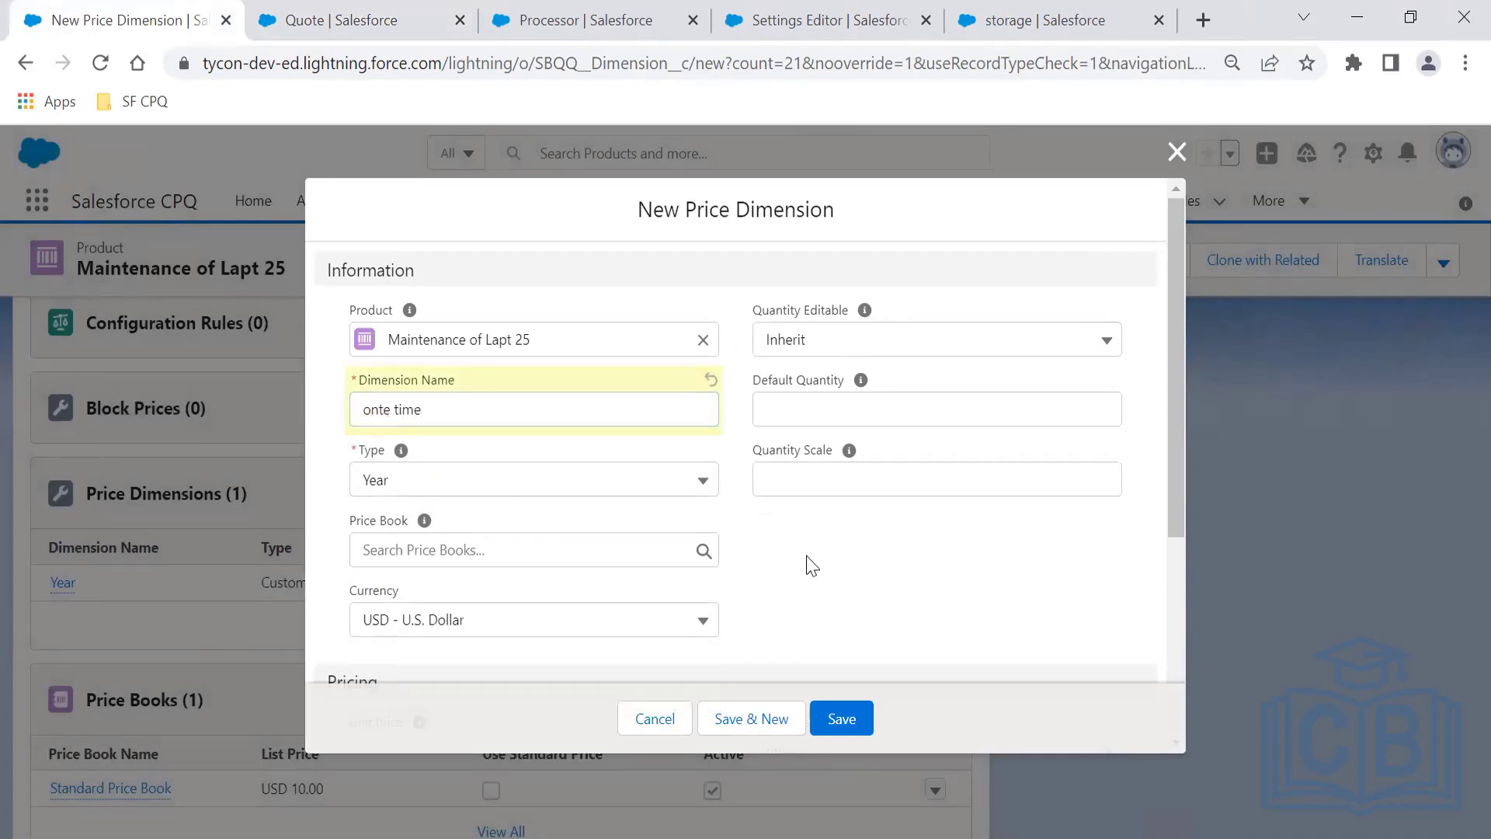
click(619, 479)
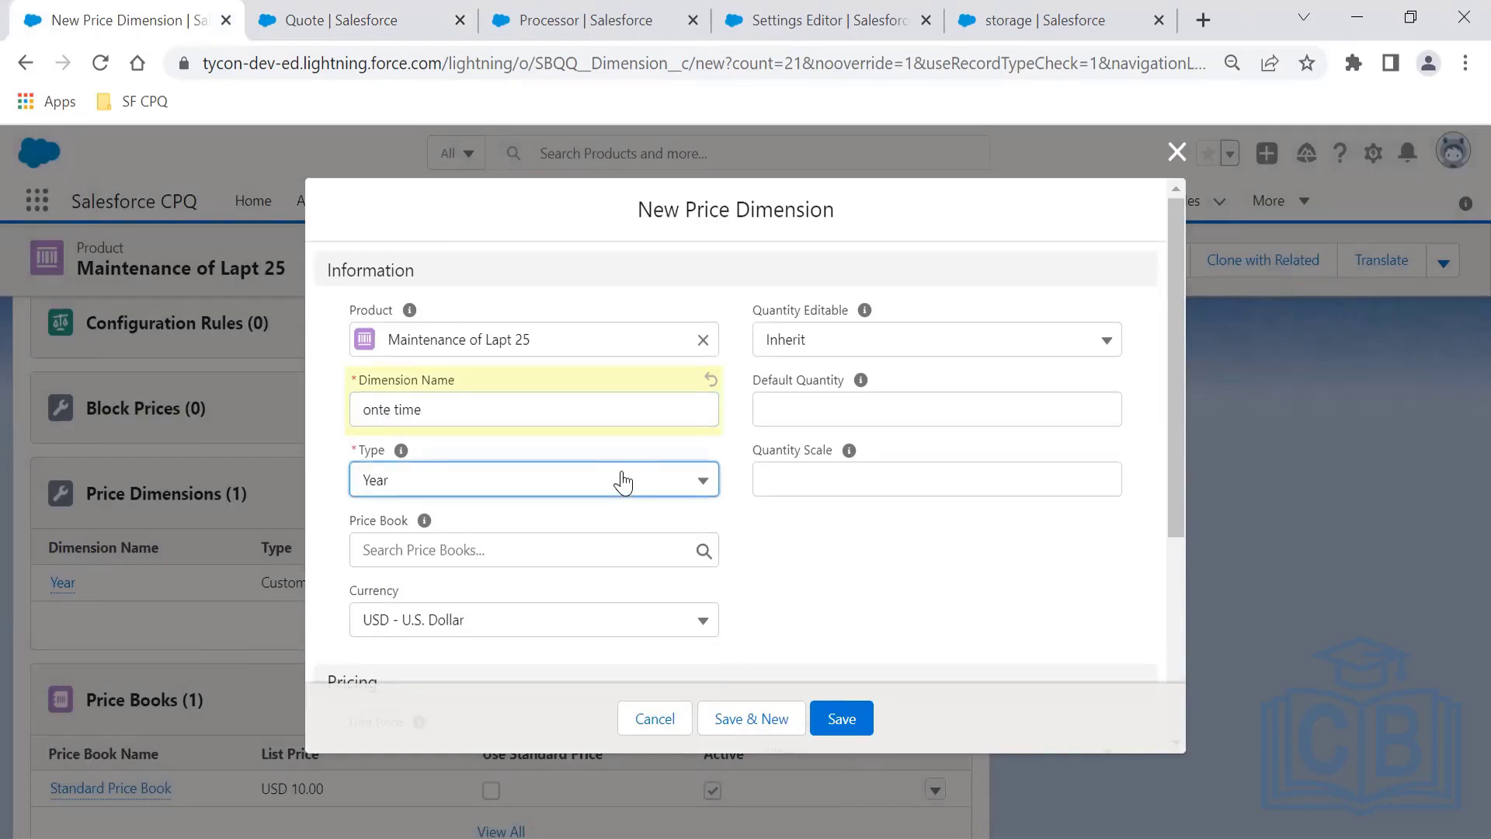
click(501, 716)
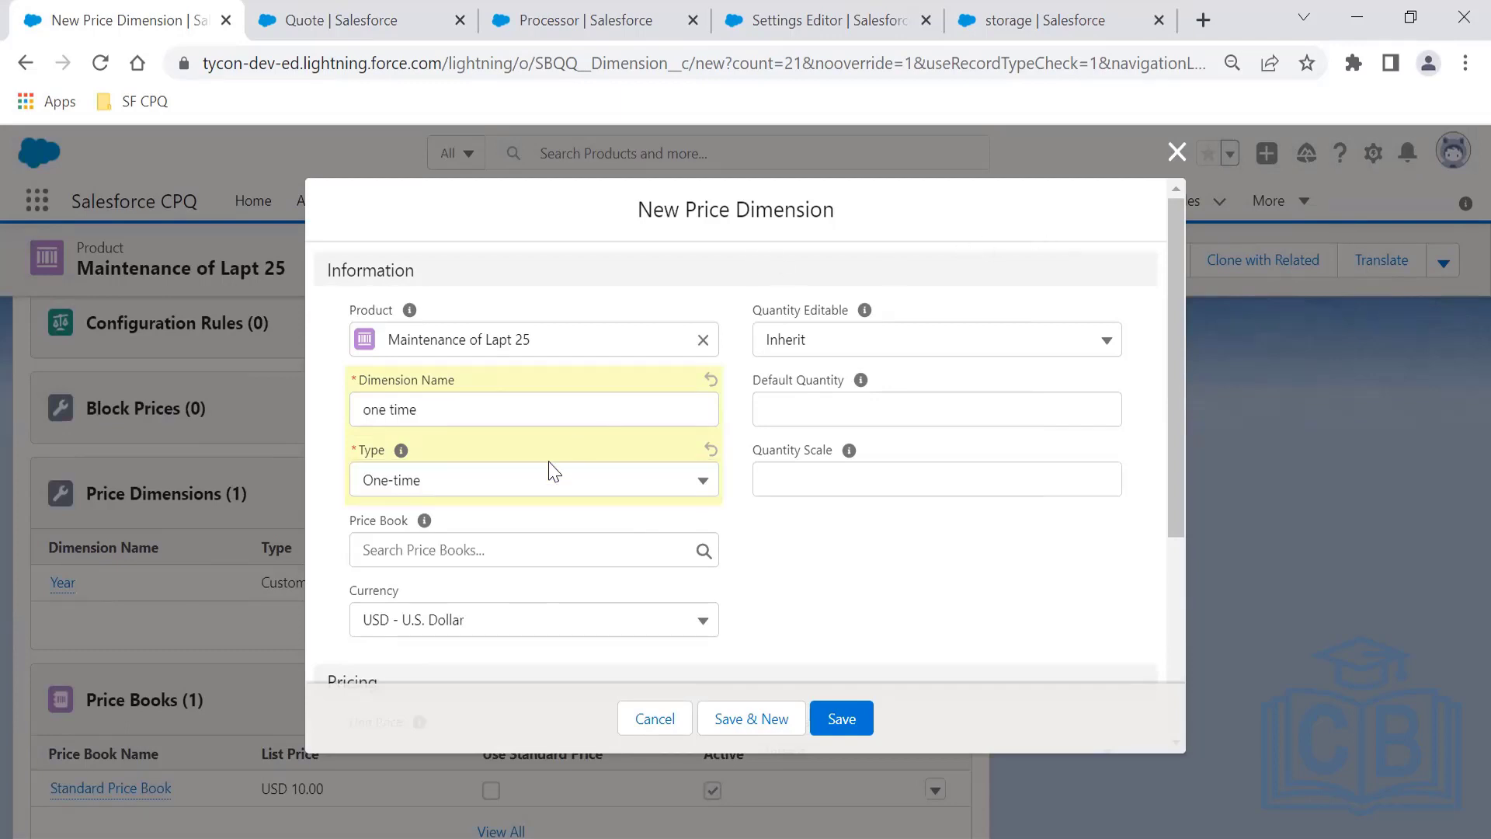
click(515, 484)
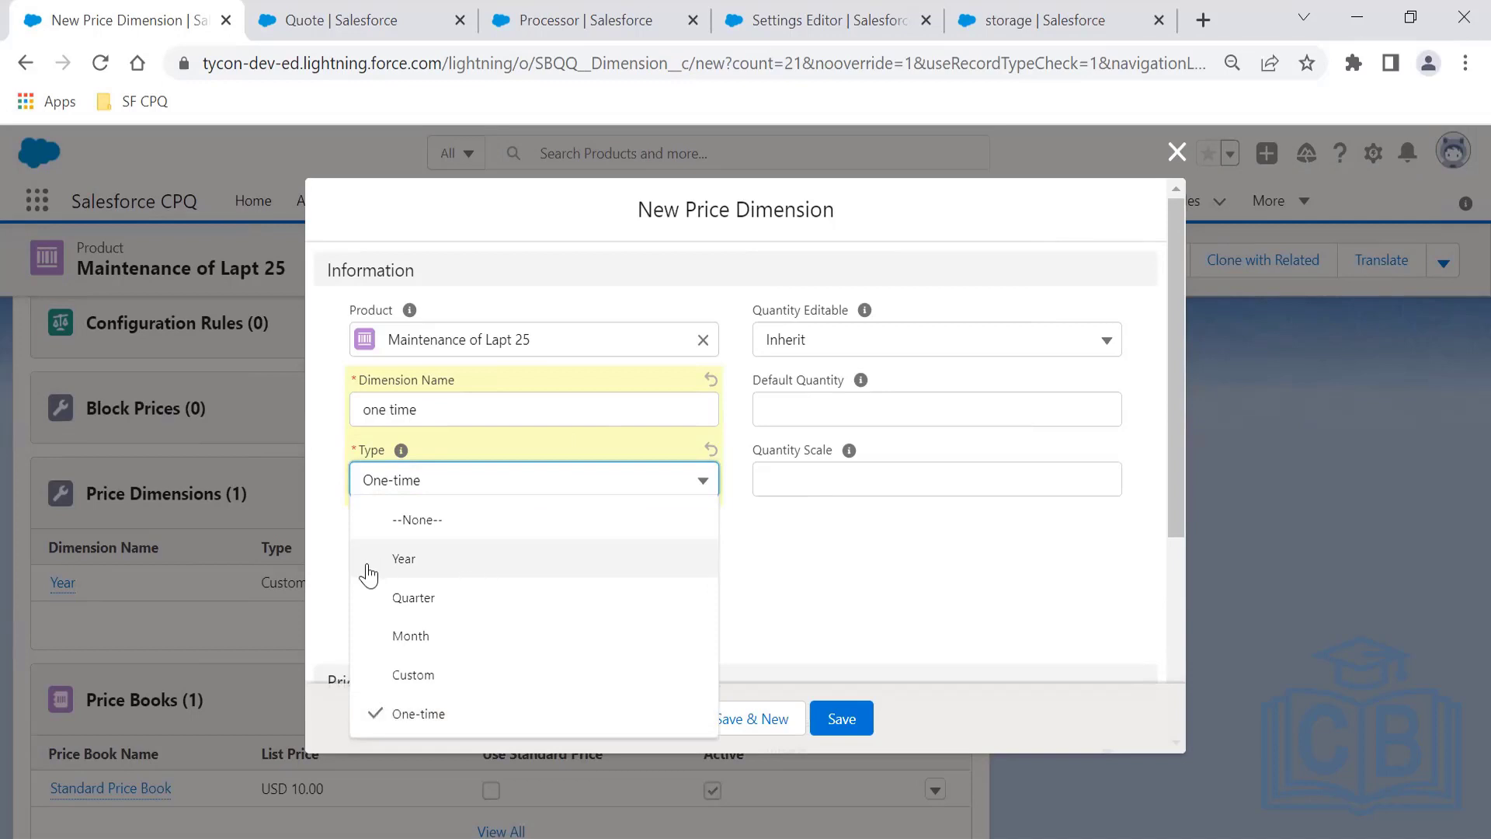
click(424, 713)
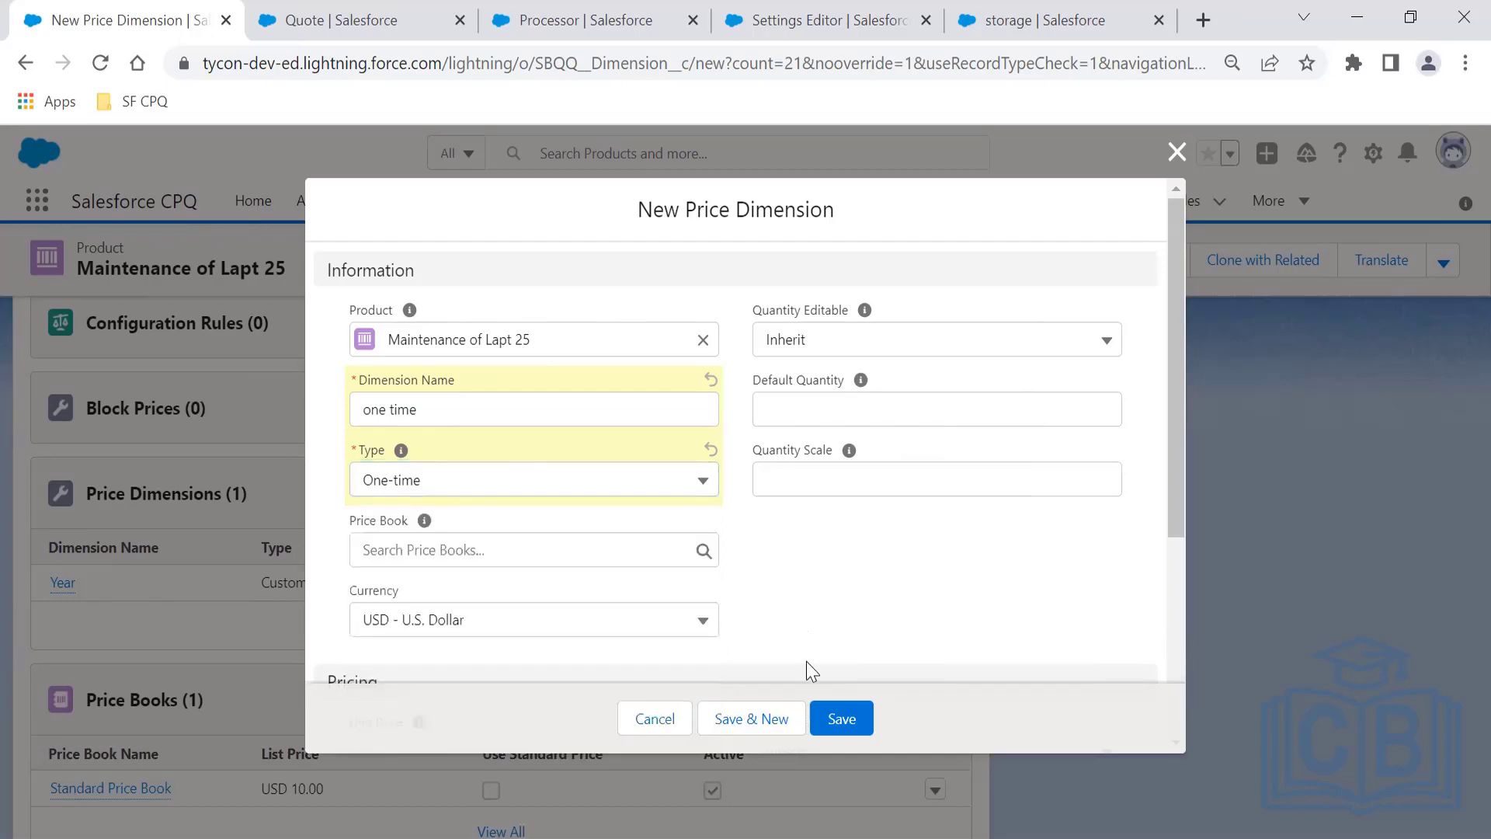
click(849, 723)
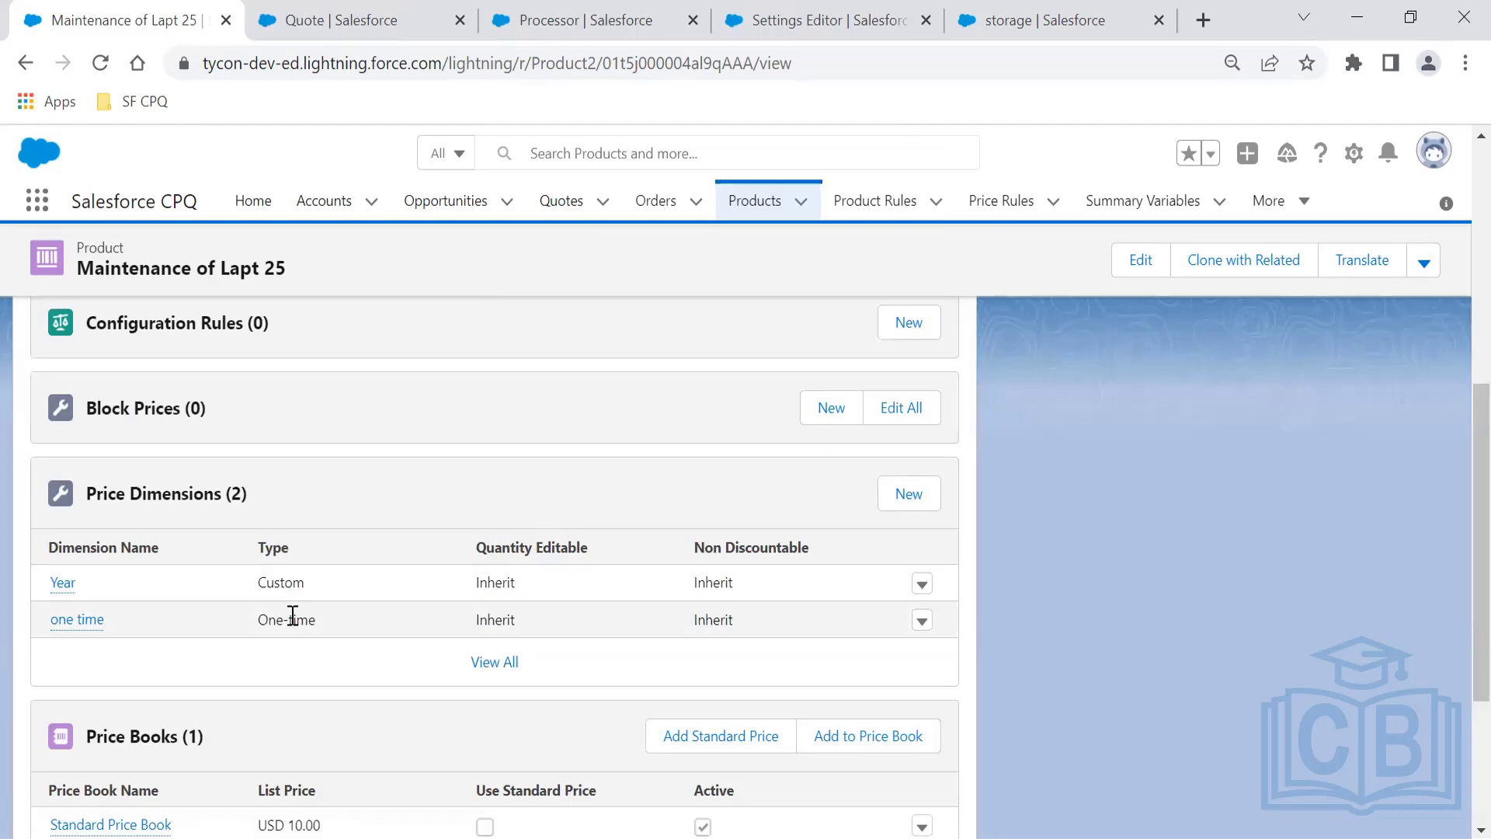
- Cancel the unsaved line edits on quote Q-00140 and check the maintenance product's price dimensions
click(373, 19)
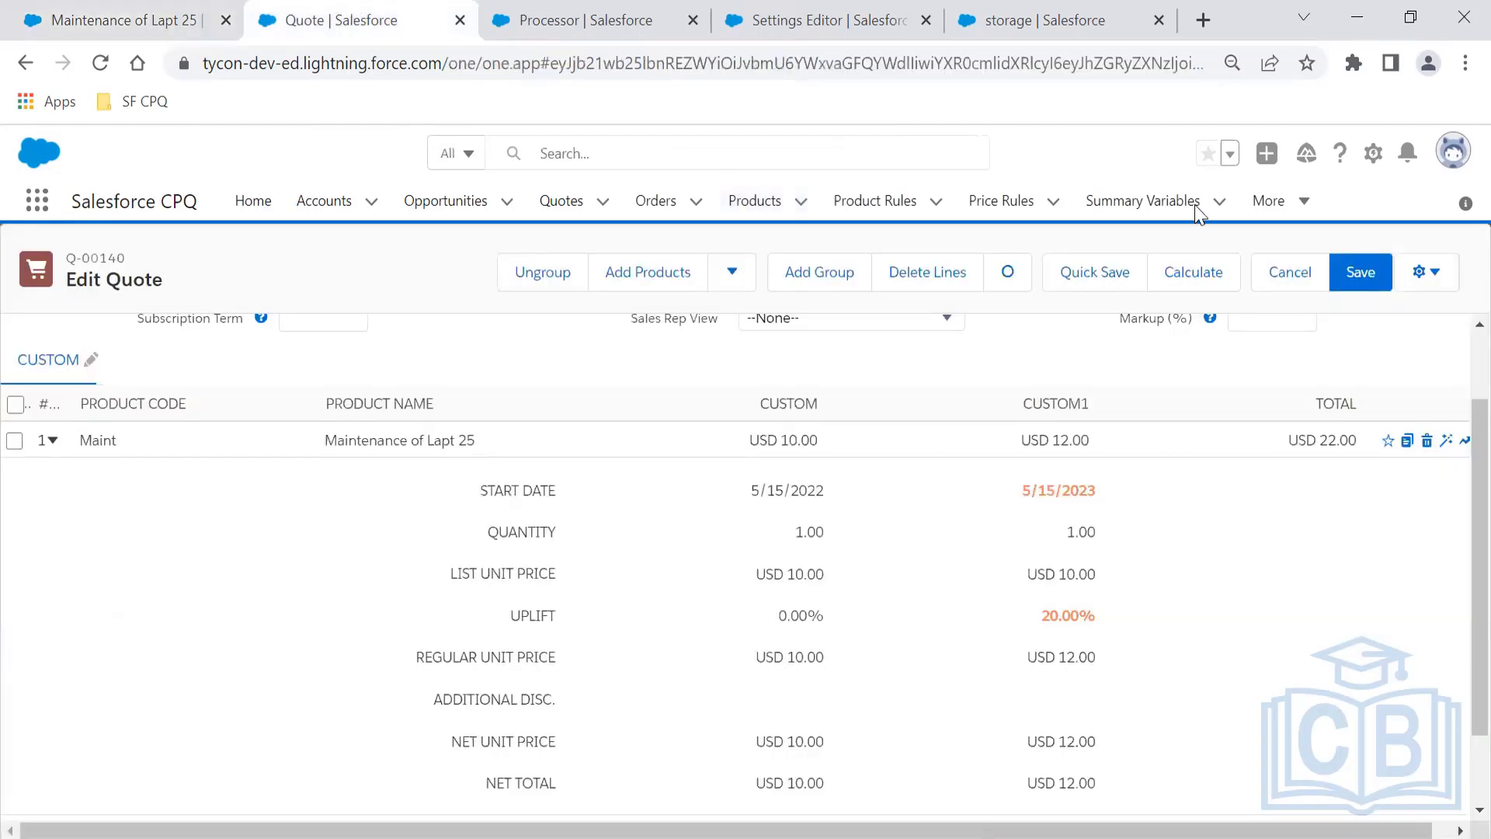
click(1271, 274)
click(100, 15)
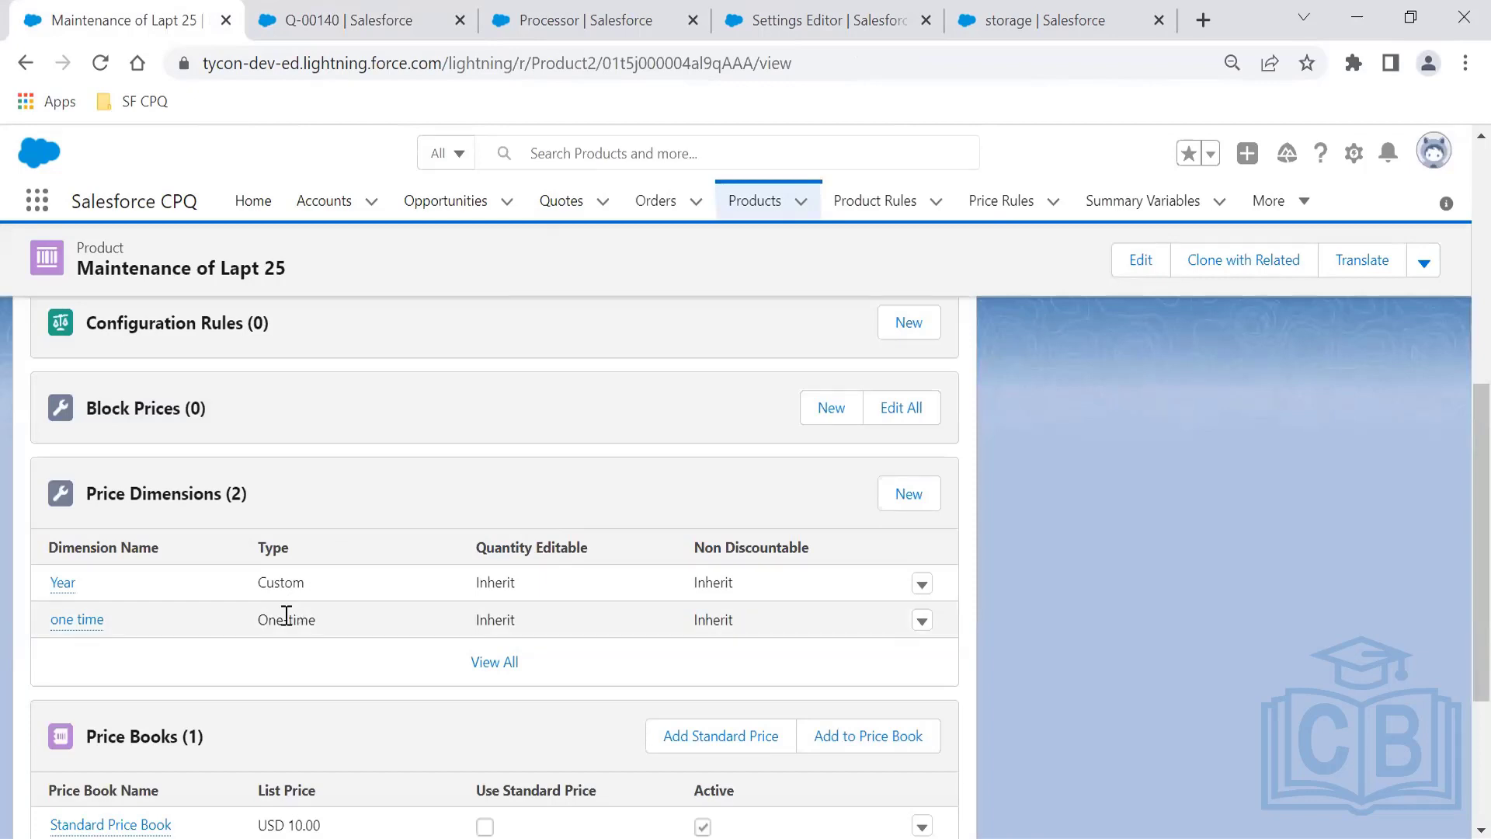
click(420, 9)
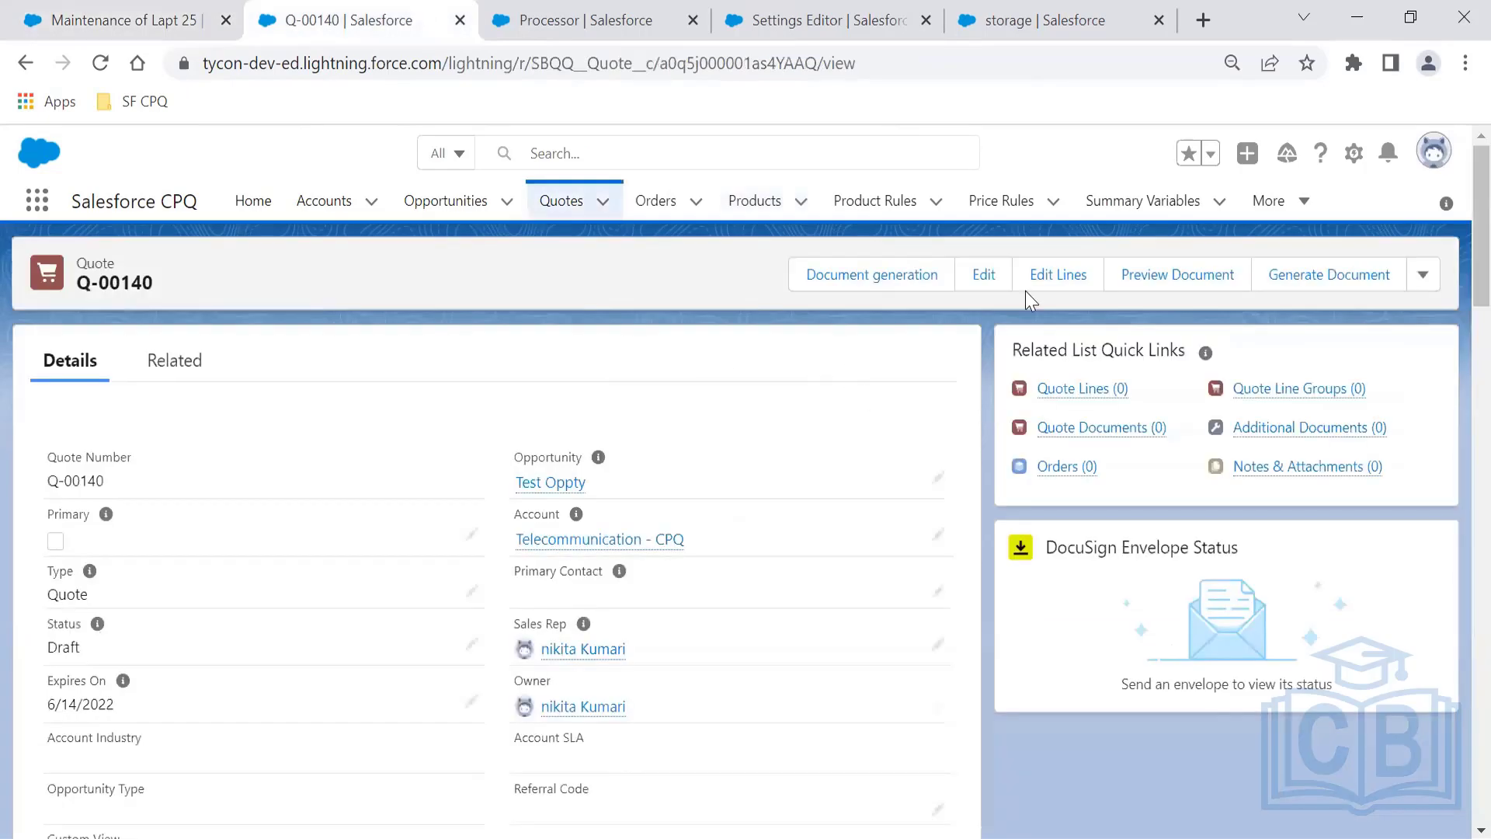
- Reopen the quote's line editor, search for "maint" and add the Maintenance of Lapt 25 product
click(1055, 271)
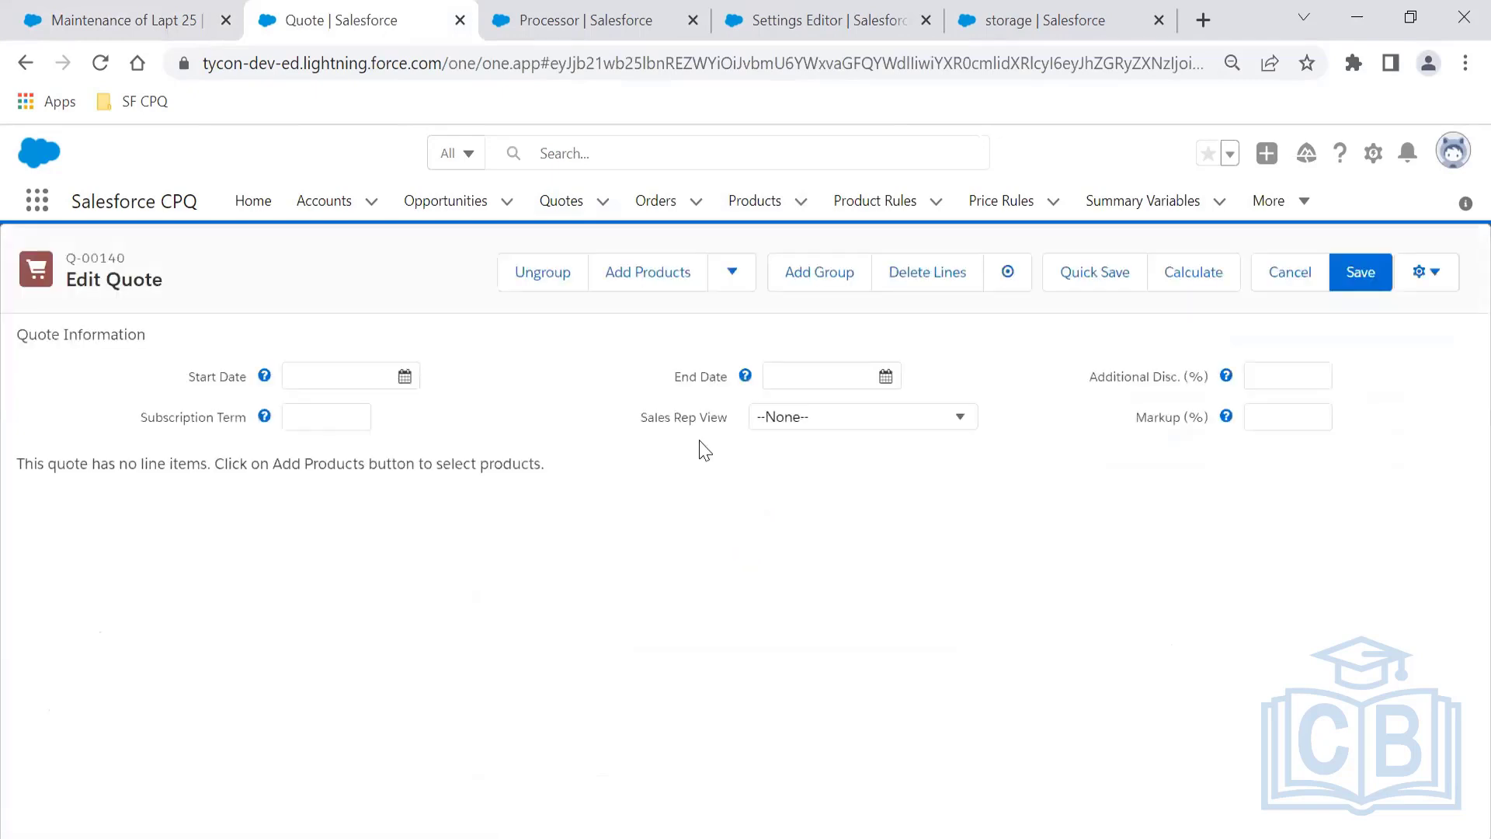
click(668, 272)
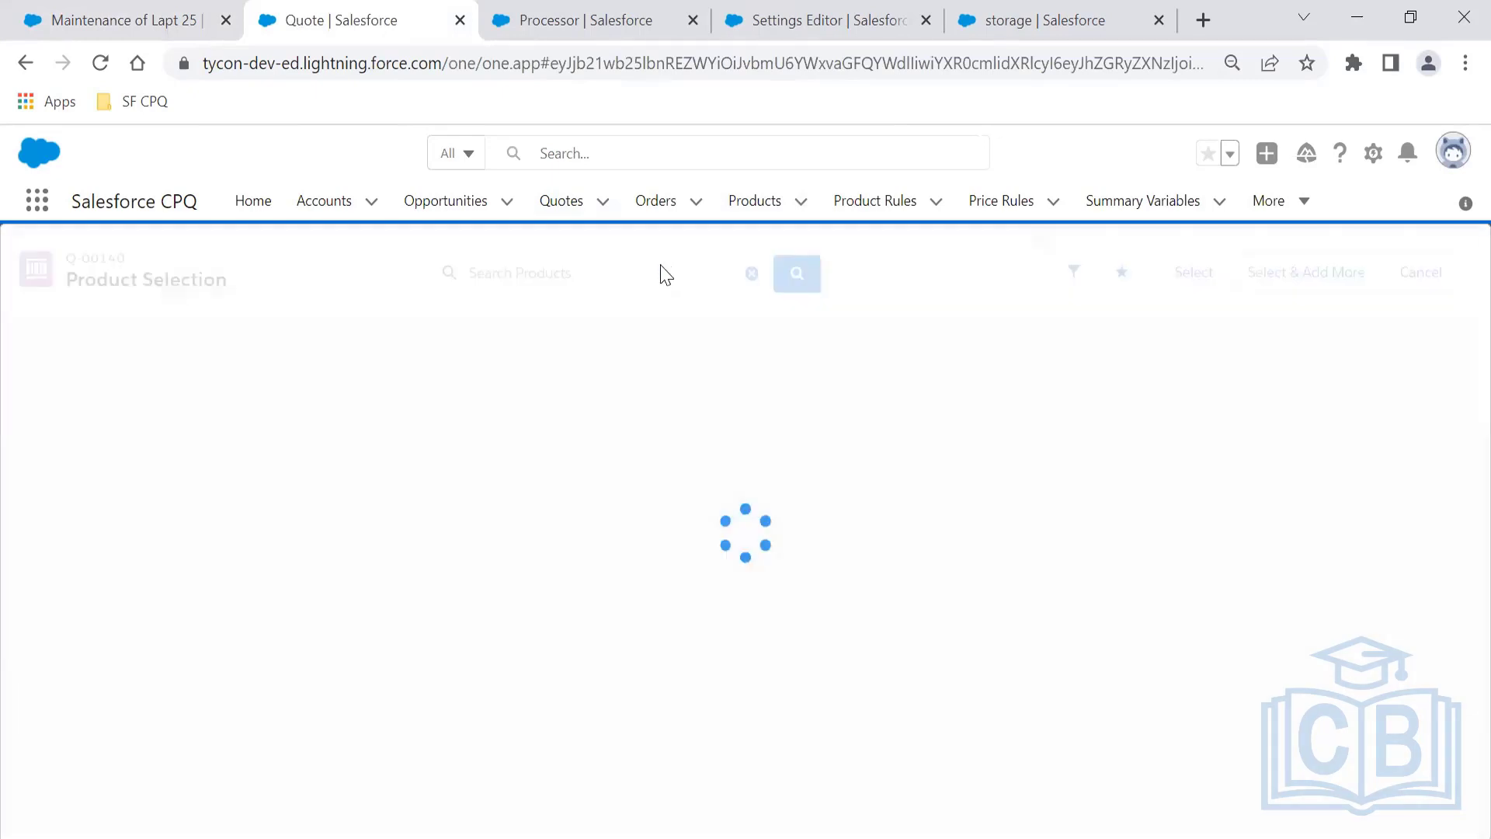
text(maint)
key(Return)
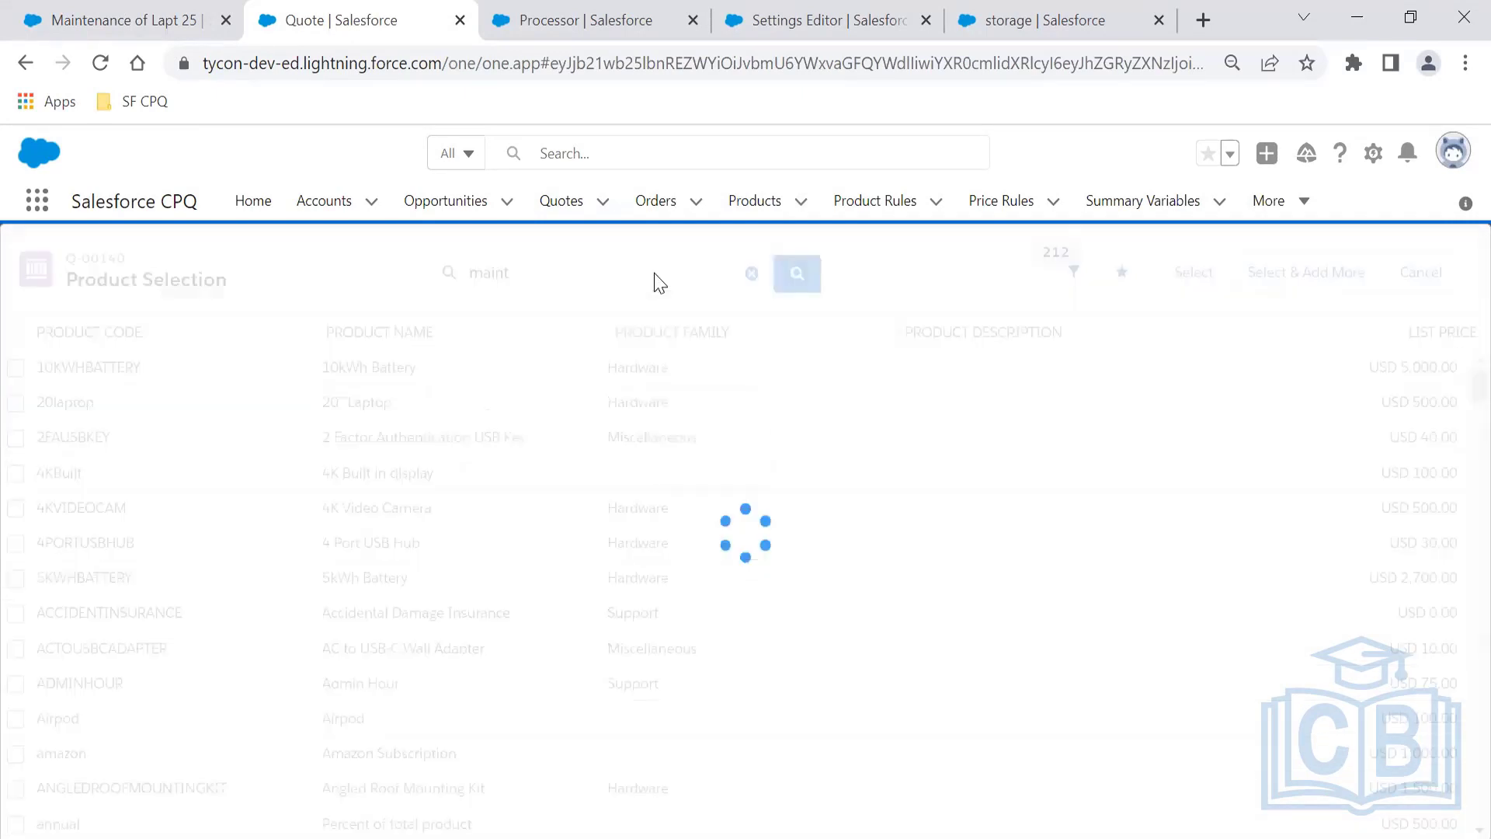
click(16, 368)
click(1197, 281)
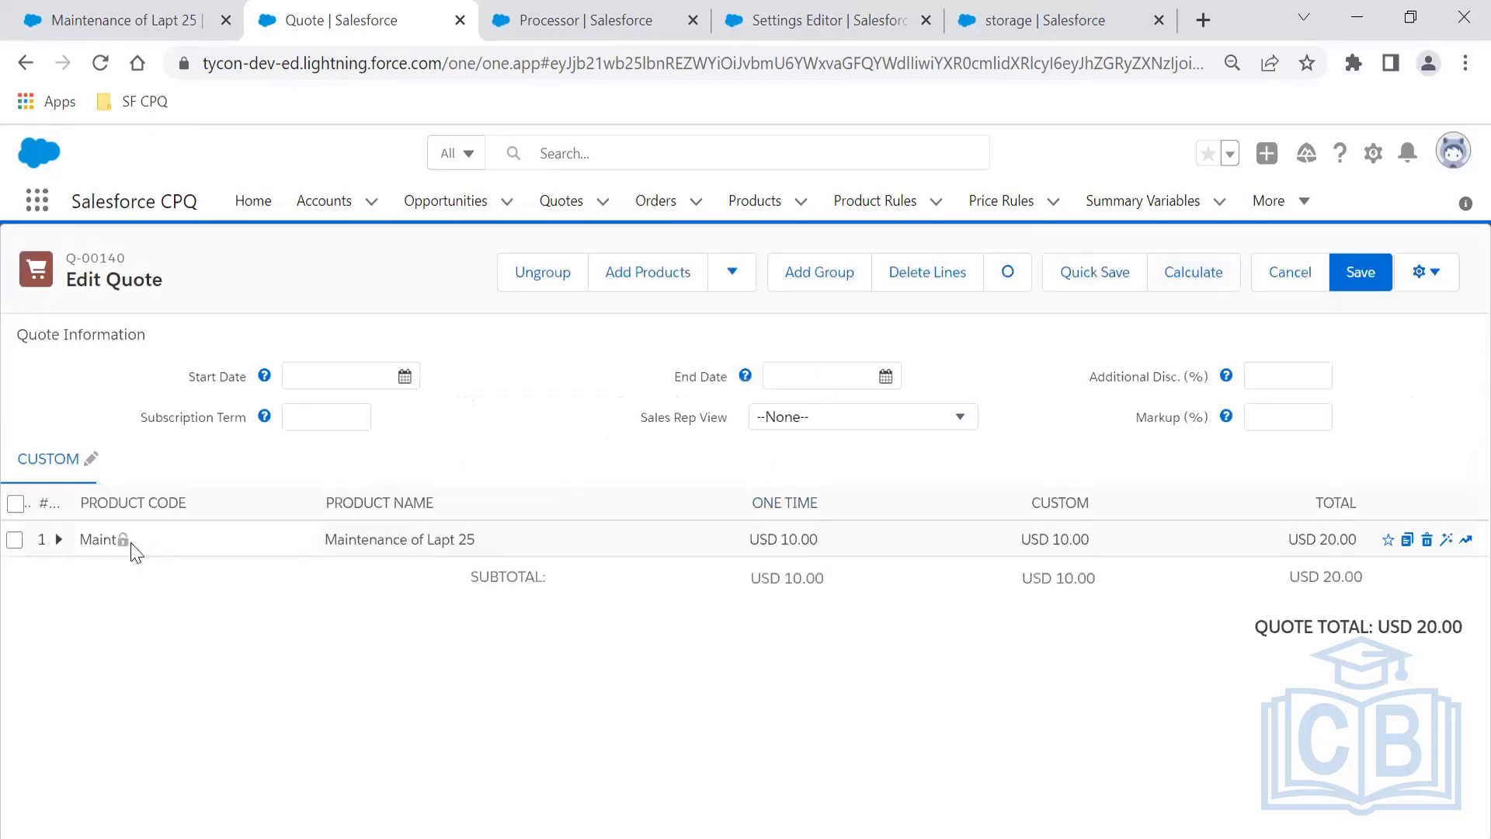
- Expand the Maintenance of Lapt 25 line and compare its one-time and custom segment details
click(60, 539)
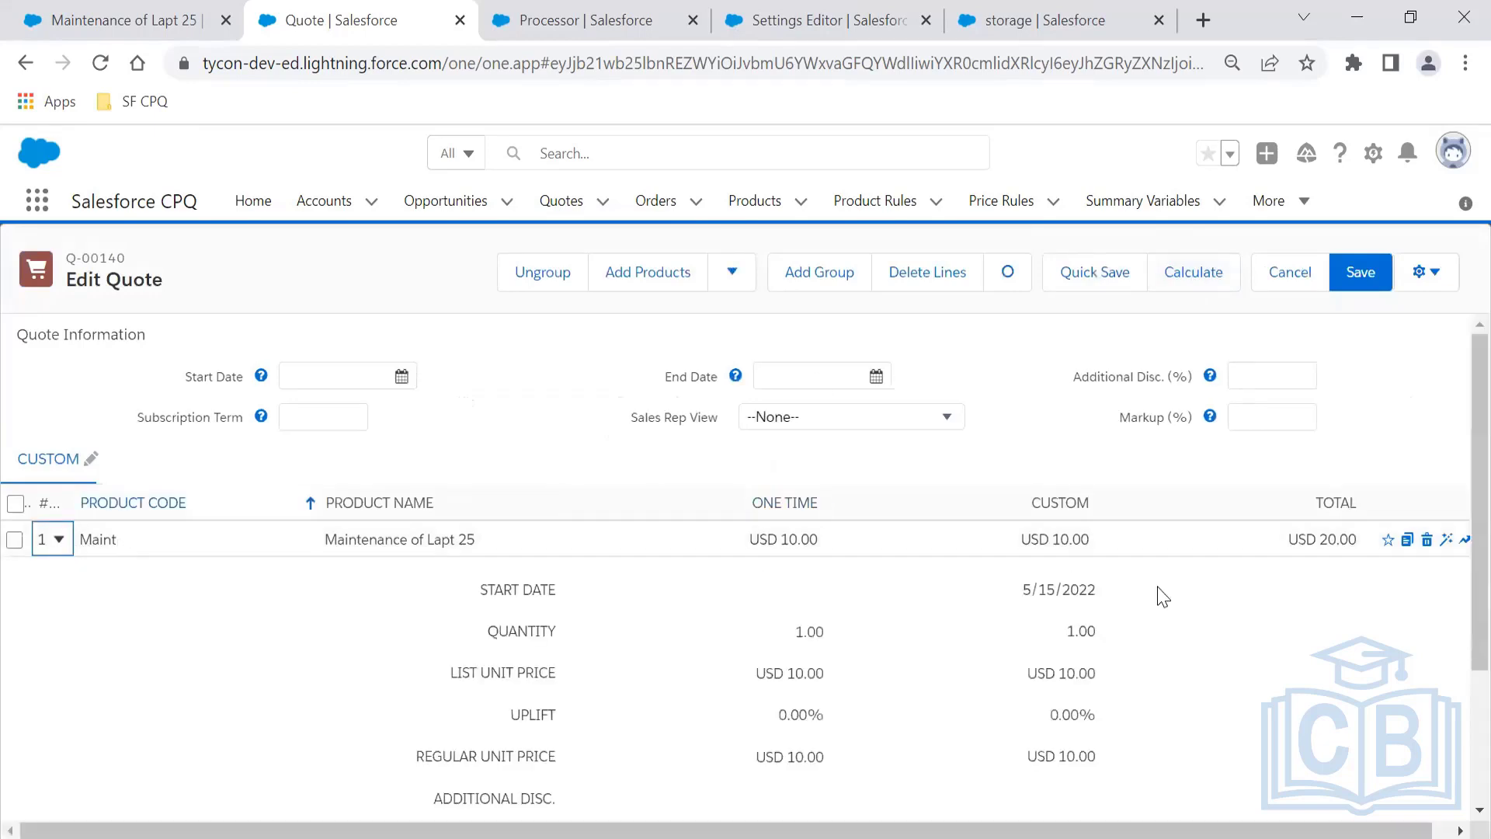
scroll(1459, 448, down, 2)
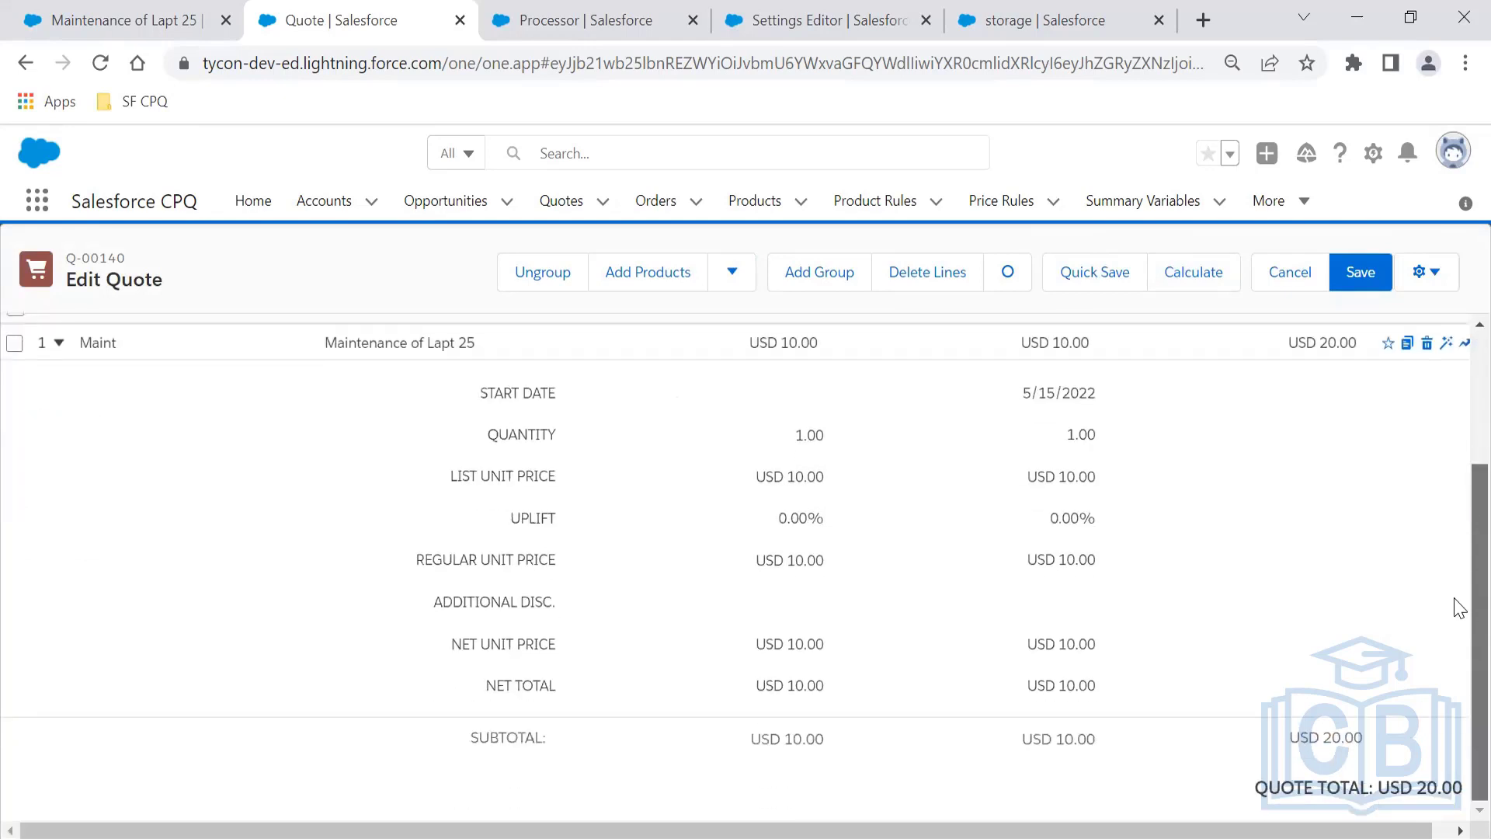
scroll(1458, 606, up, 1)
scroll(1459, 466, up, 1)
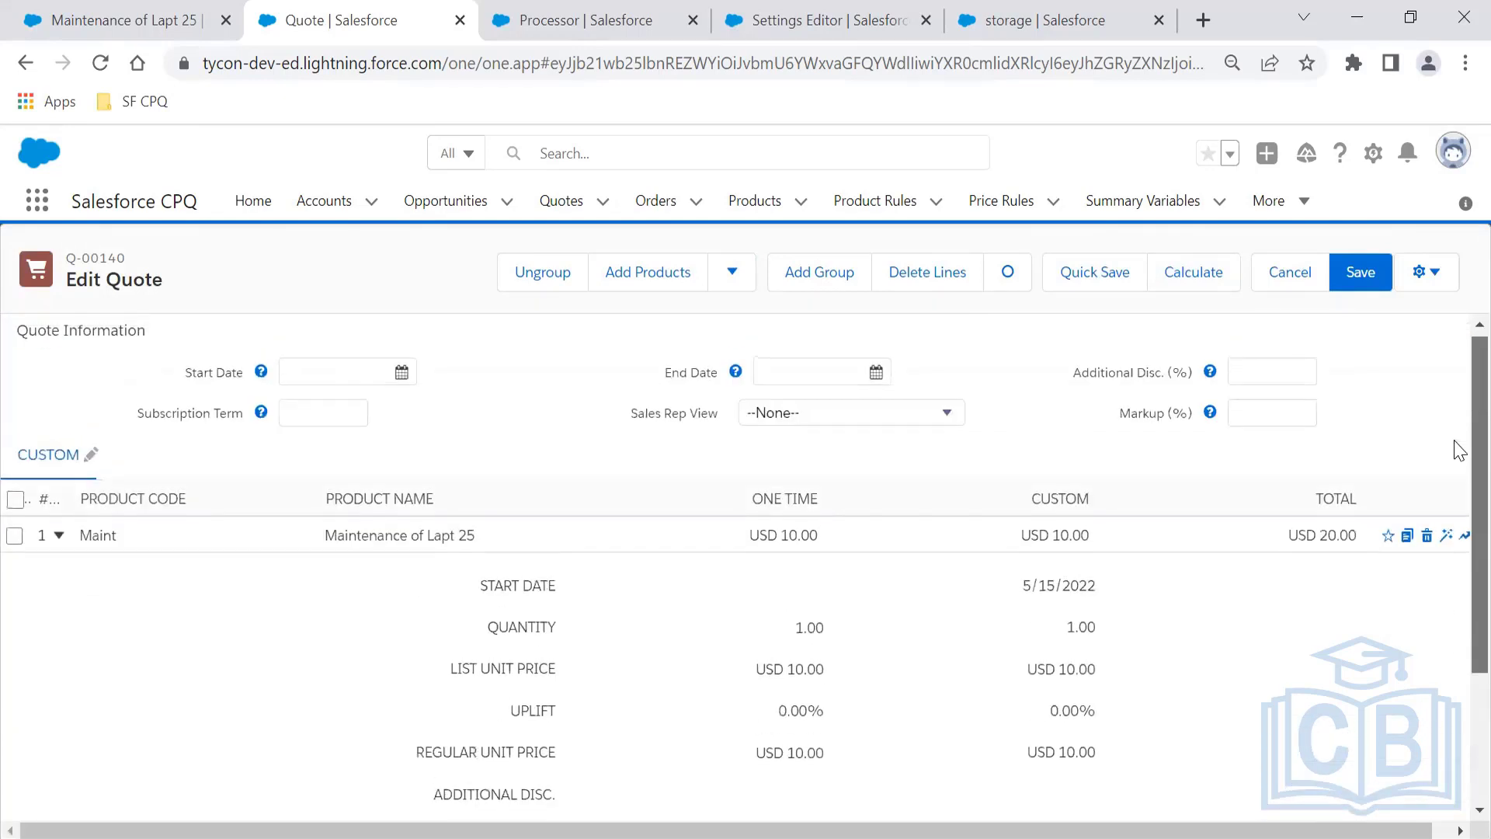
scroll(1459, 450, down, 2)
scroll(1459, 612, up, 2)
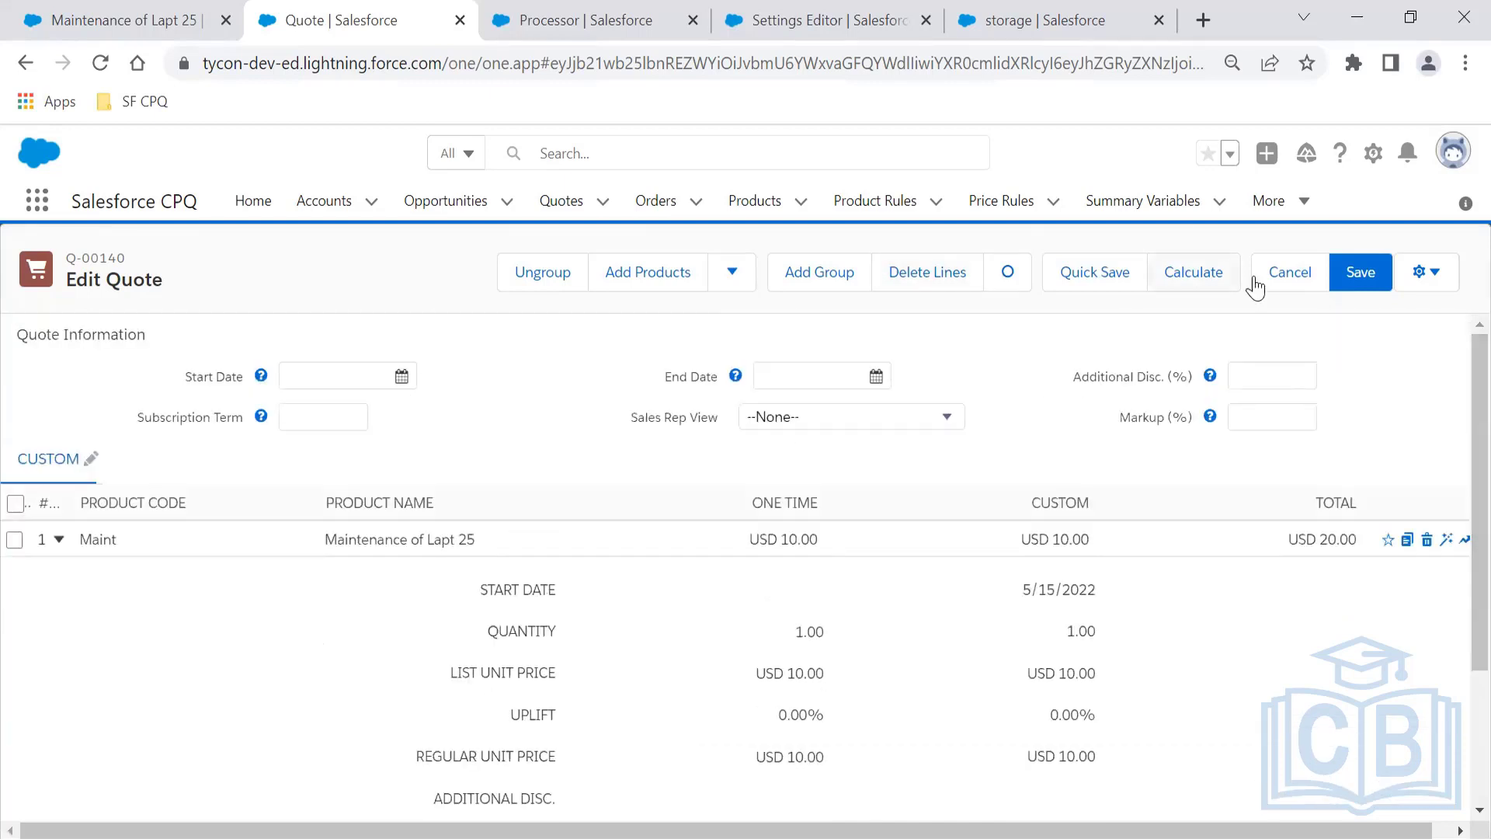
- Open the one time price dimension on the product, review its type and pricing fields, and close it without changes
click(123, 11)
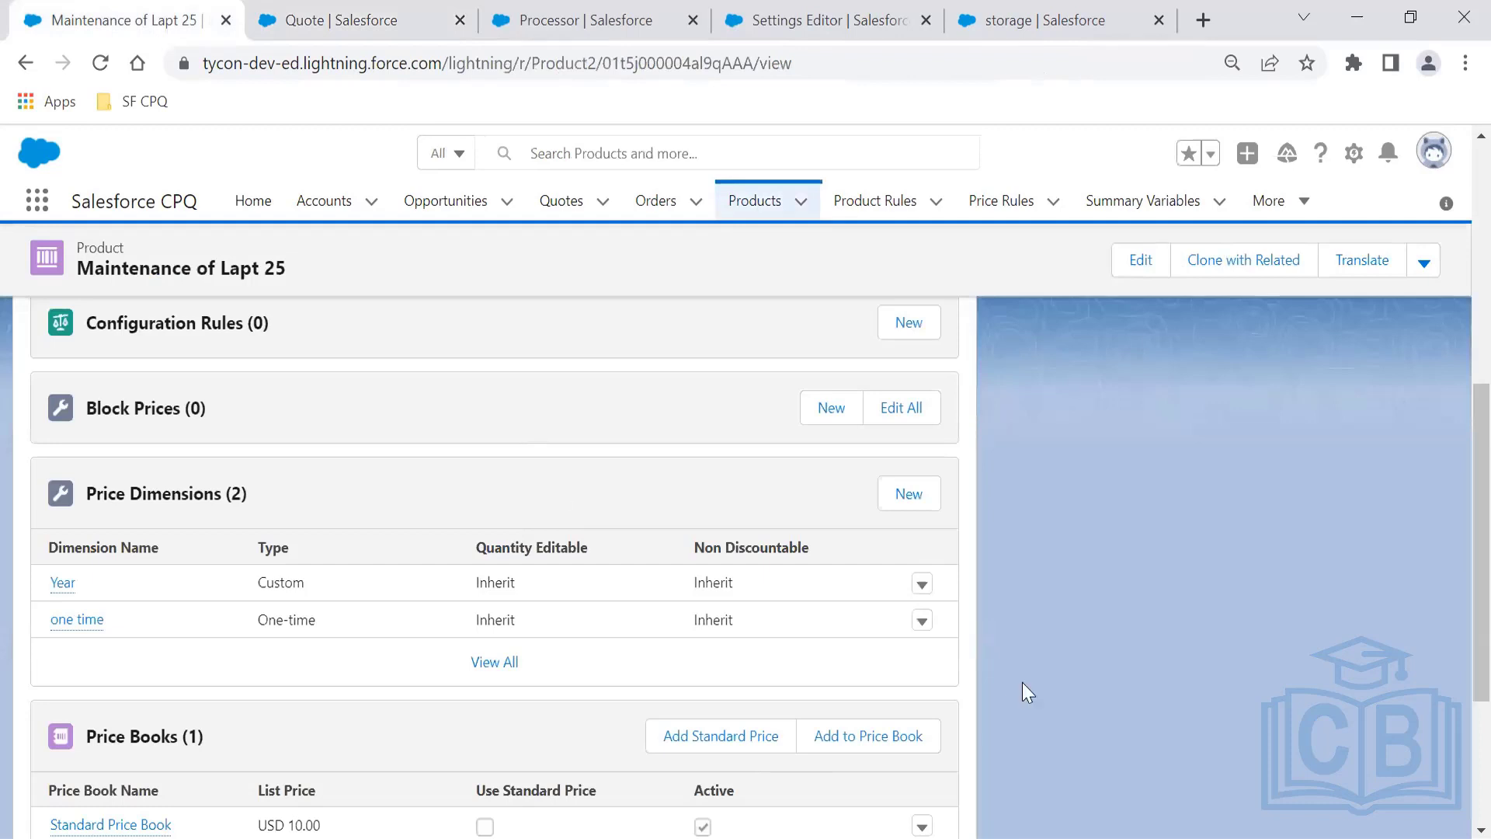
scroll(1459, 535, down, 2)
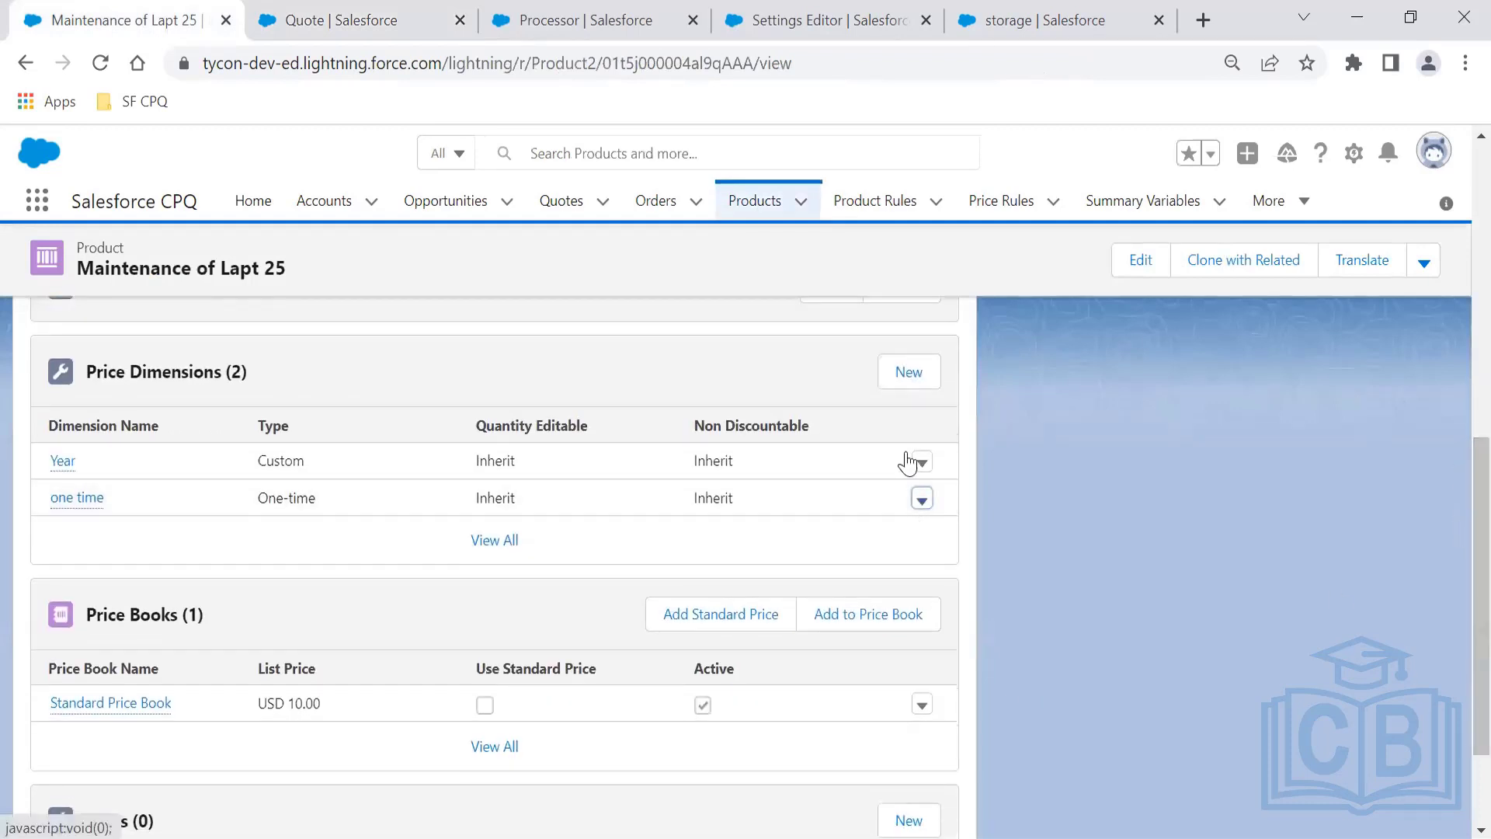
click(916, 459)
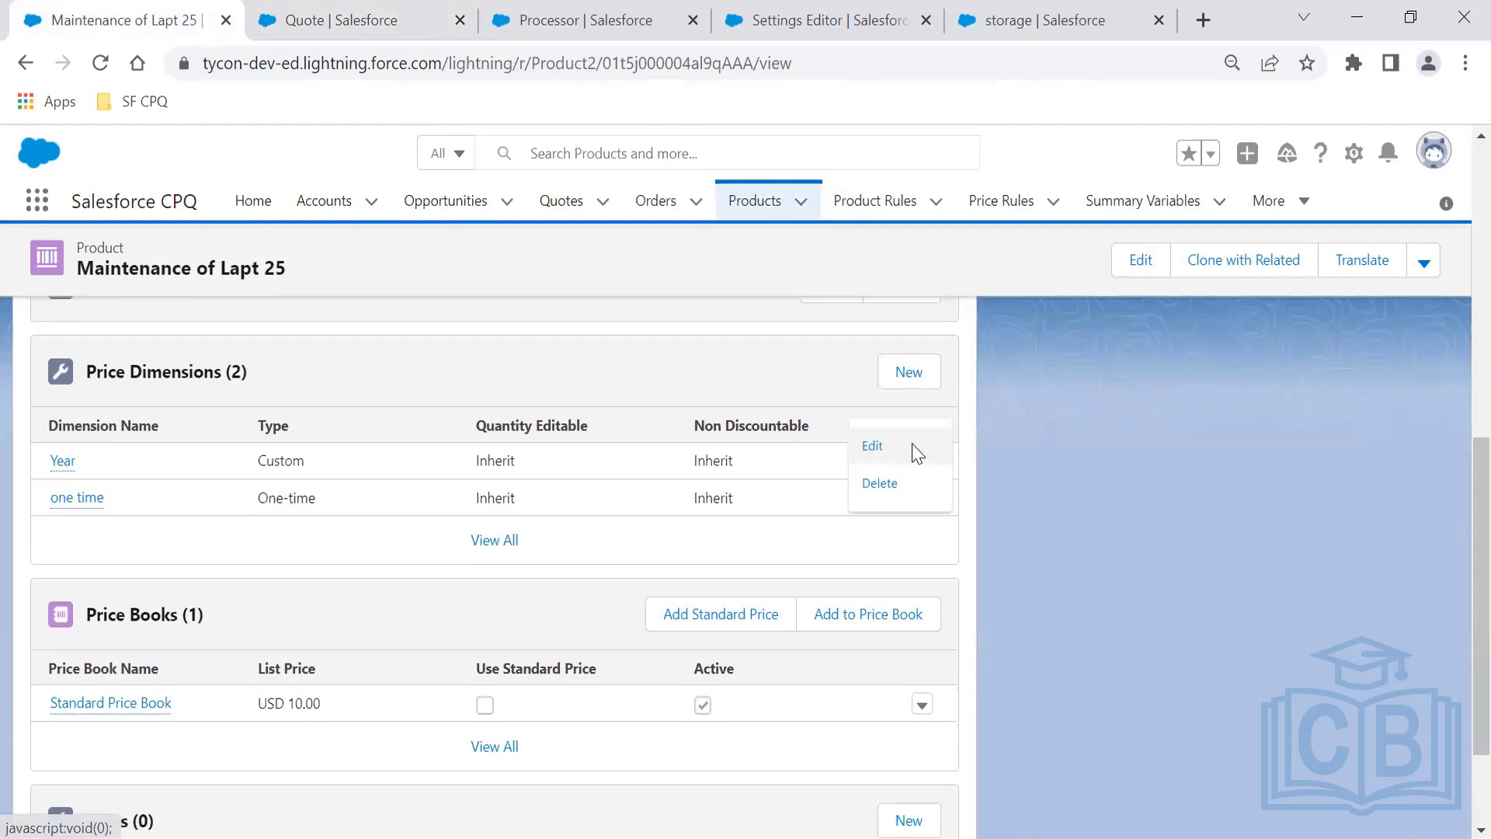
click(914, 454)
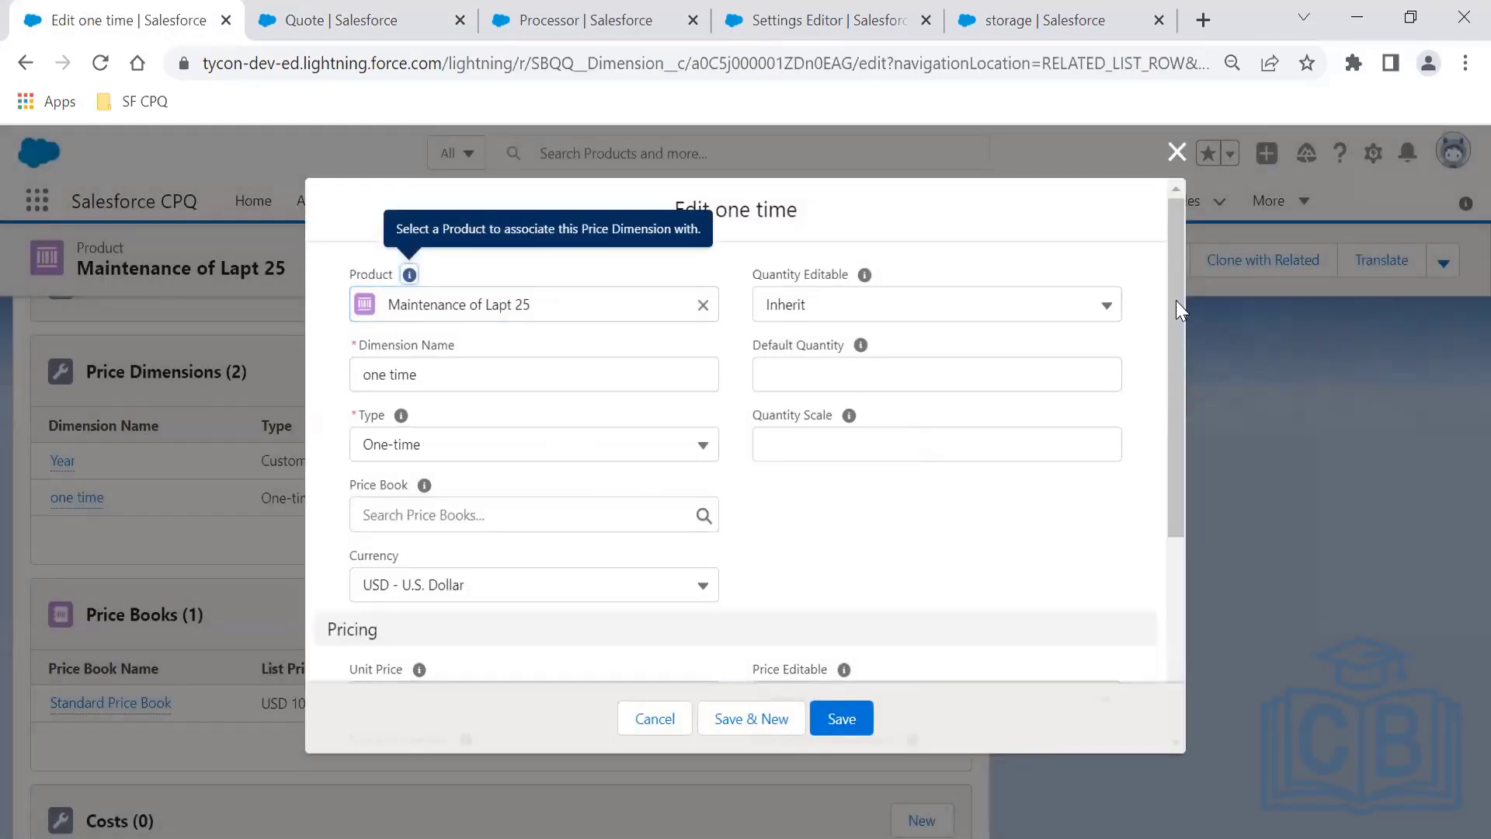
scroll(1171, 333, down, 1)
scroll(1158, 397, down, 1)
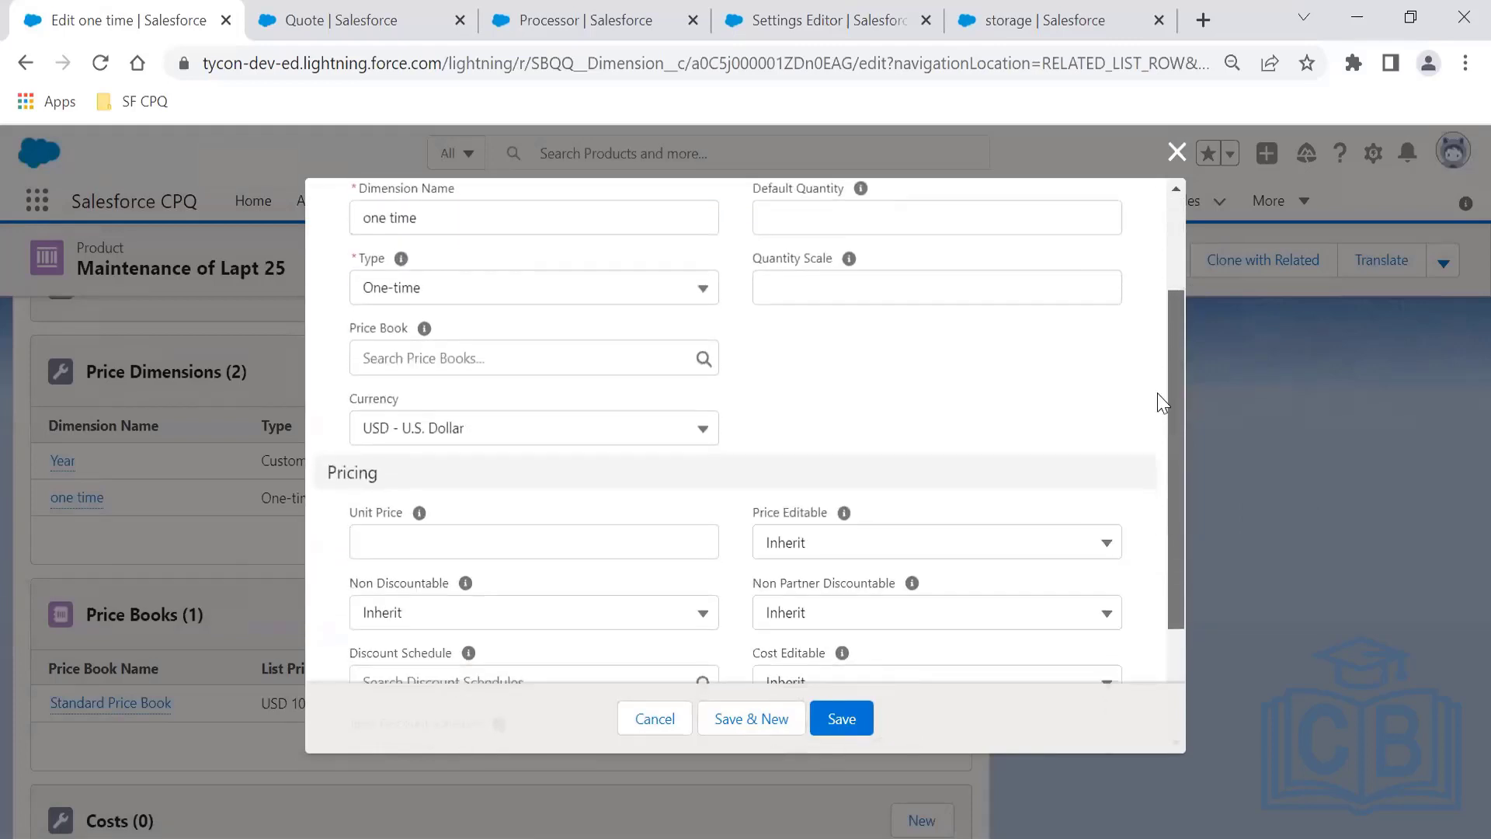
scroll(1157, 393, up, 3)
click(1175, 152)
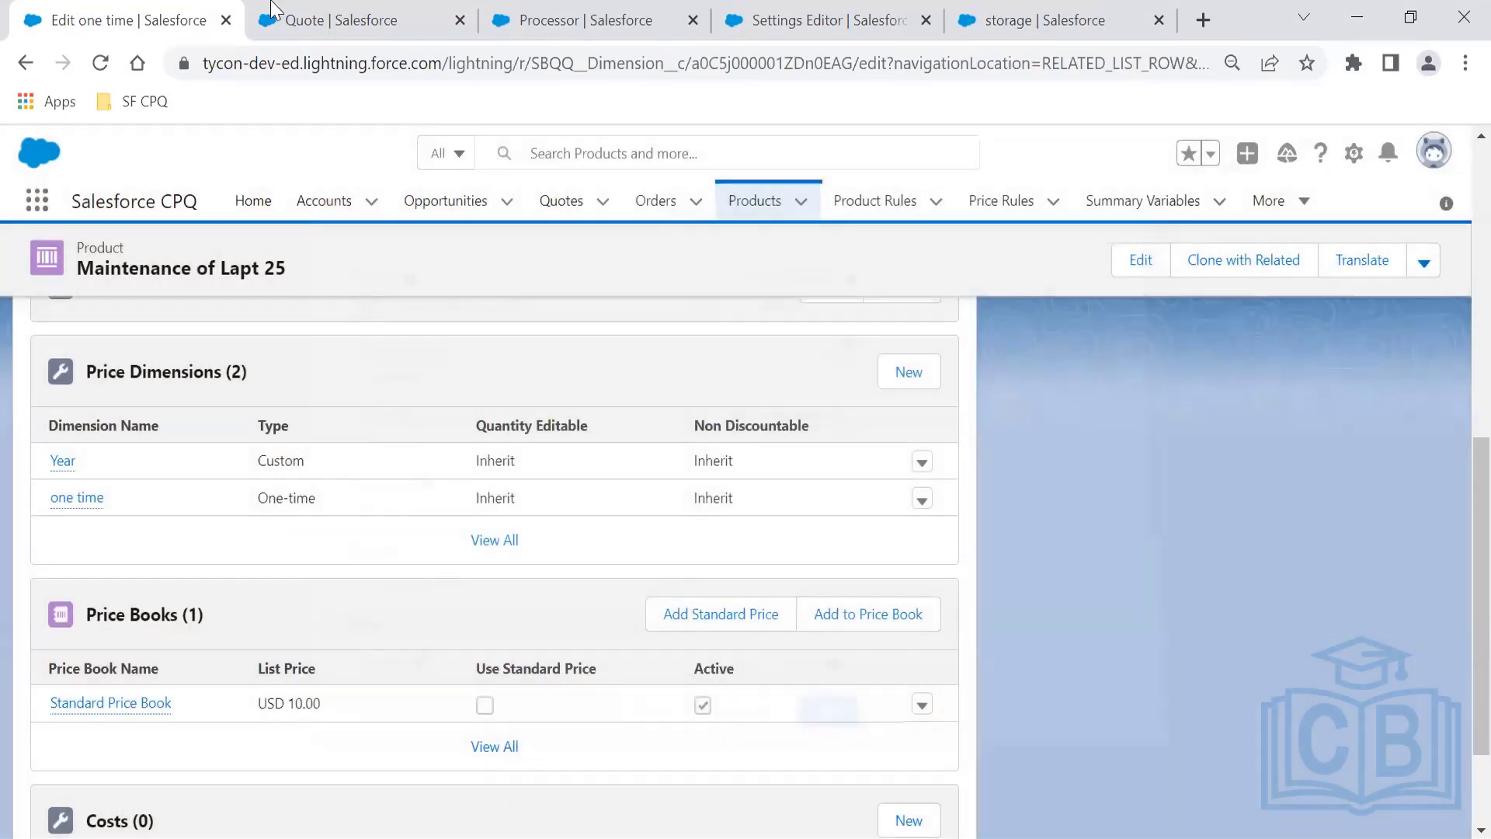
- Return to the quote and review the maintenance line's segment prices and totals again
click(272, 6)
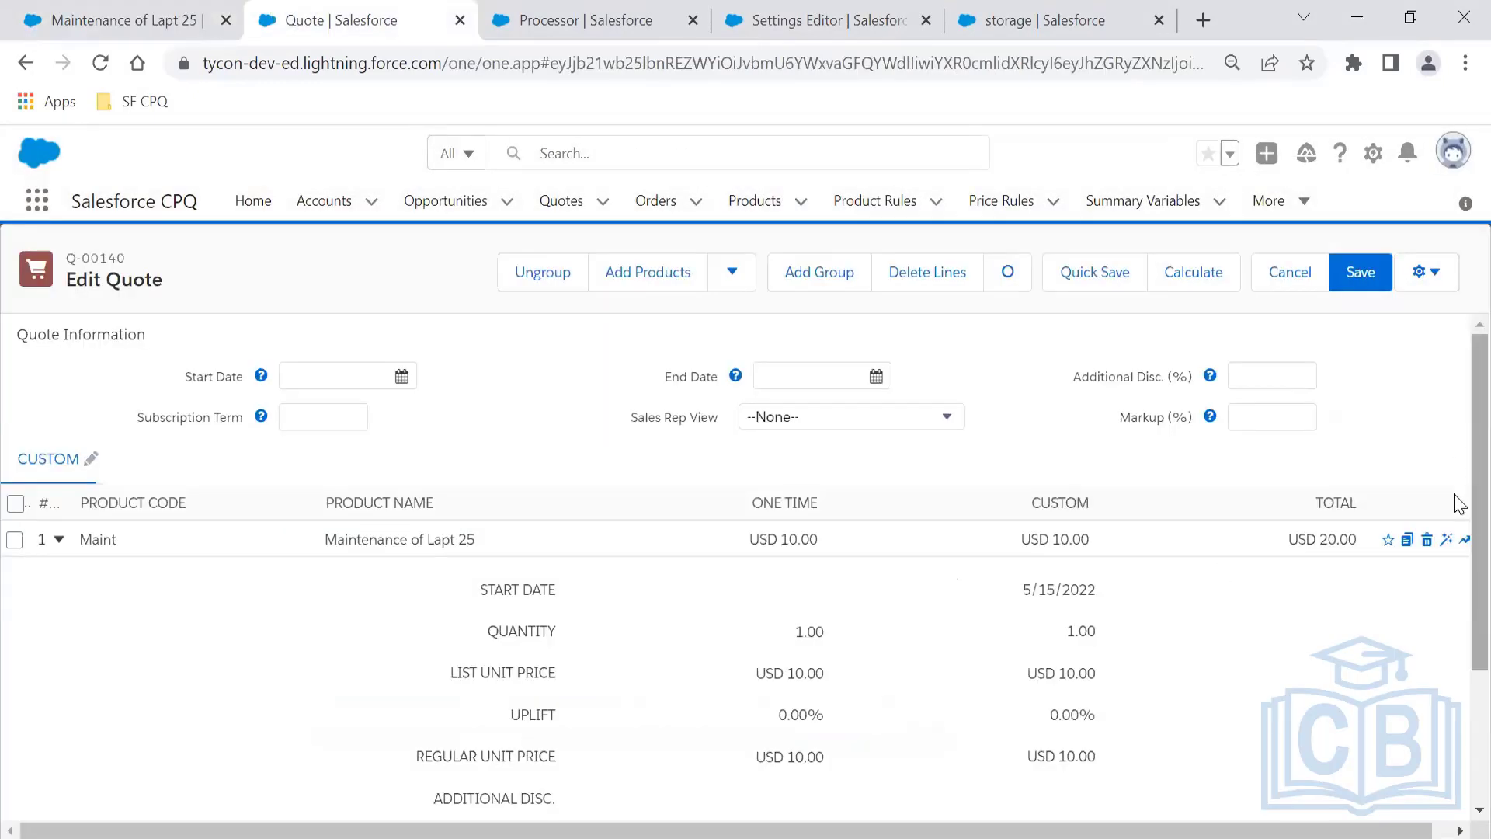
scroll(1459, 622, down, 3)
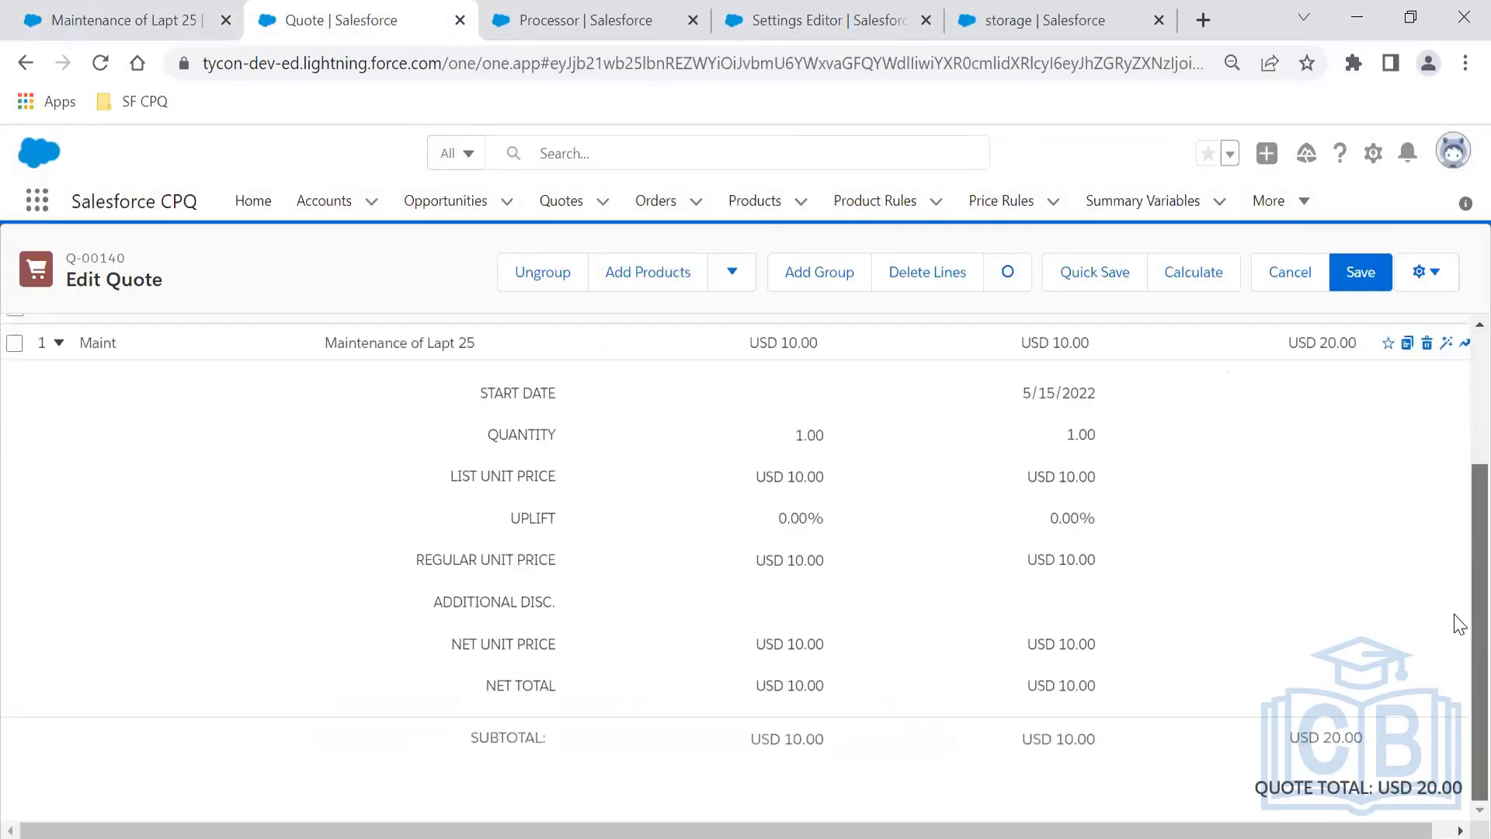
scroll(1460, 381, up, 3)
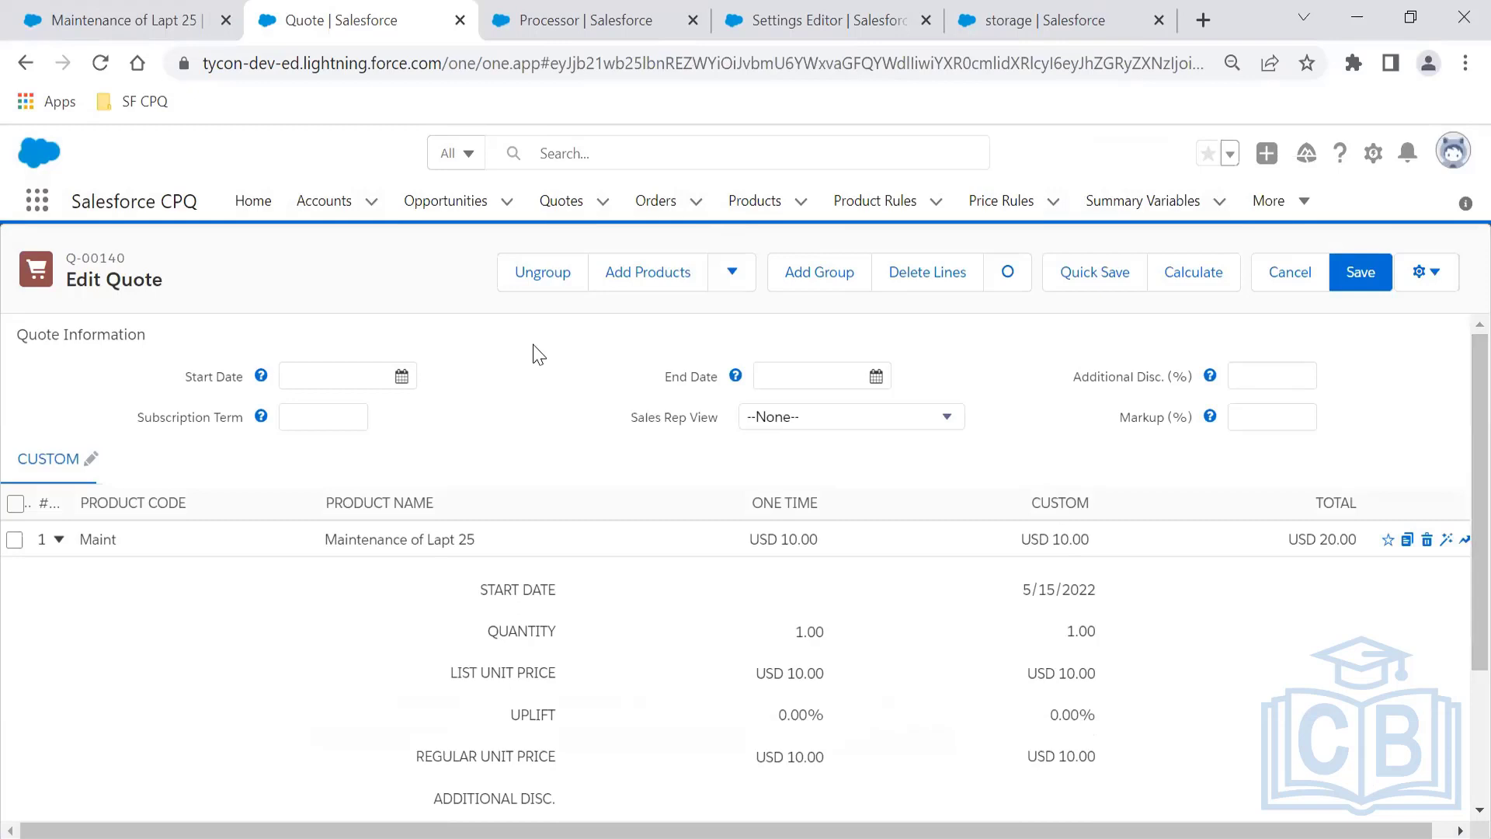
- Search the product selection for "high spee" and add High Speed Internet to the quote
click(648, 272)
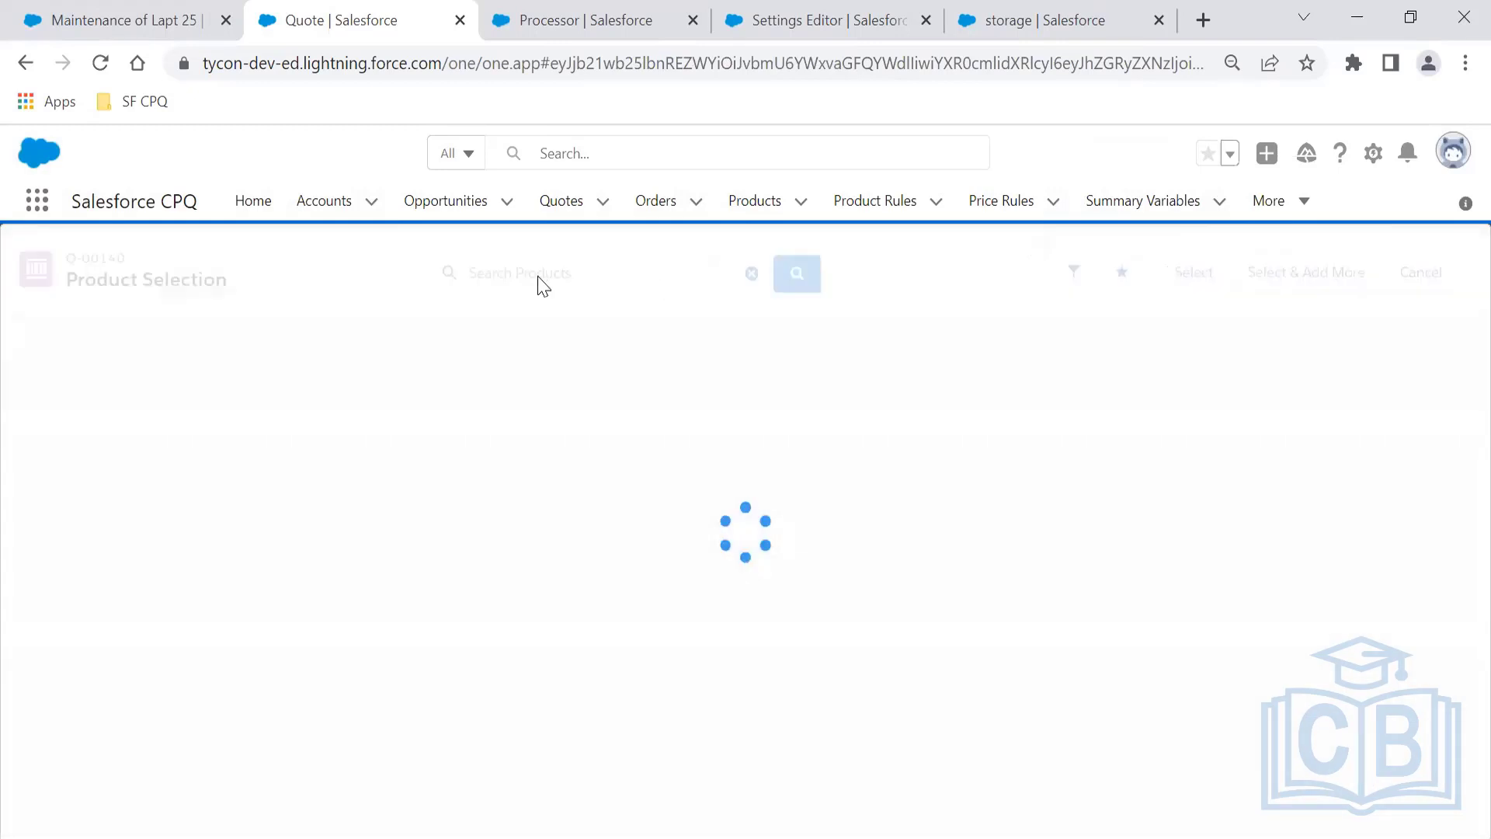
click(537, 276)
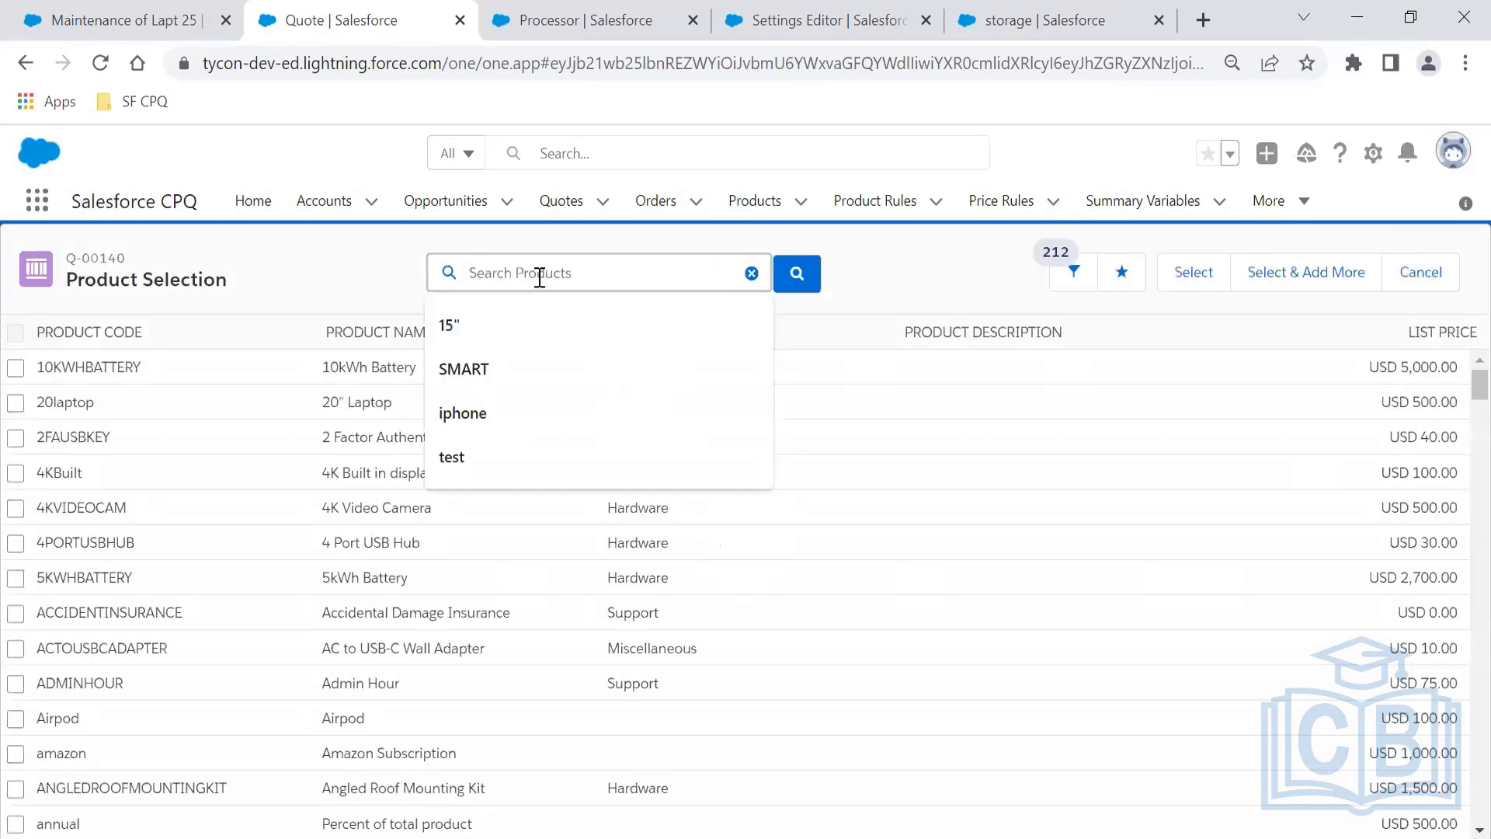
text(high spee)
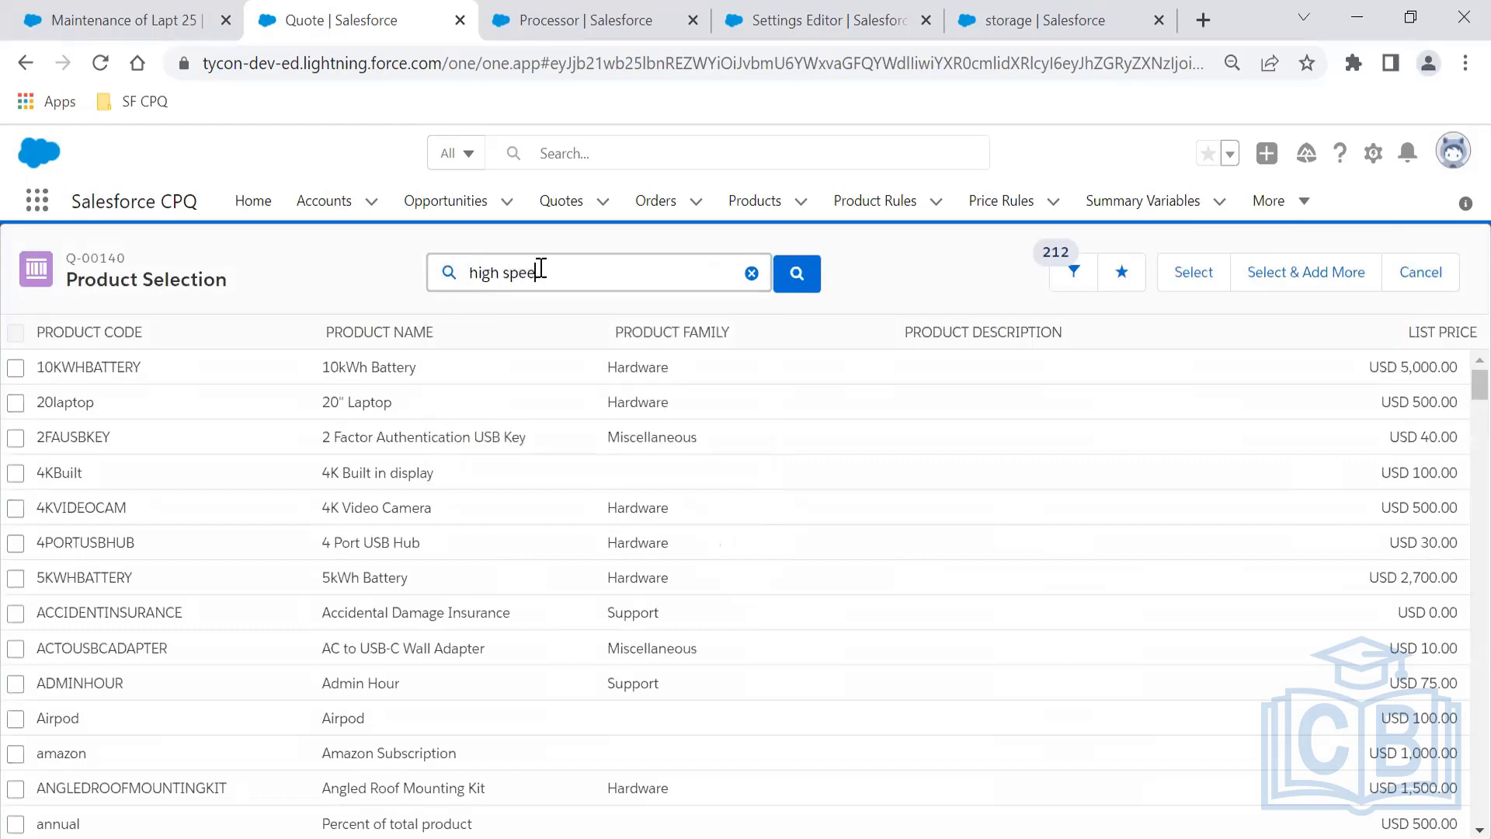
key(Return)
click(14, 369)
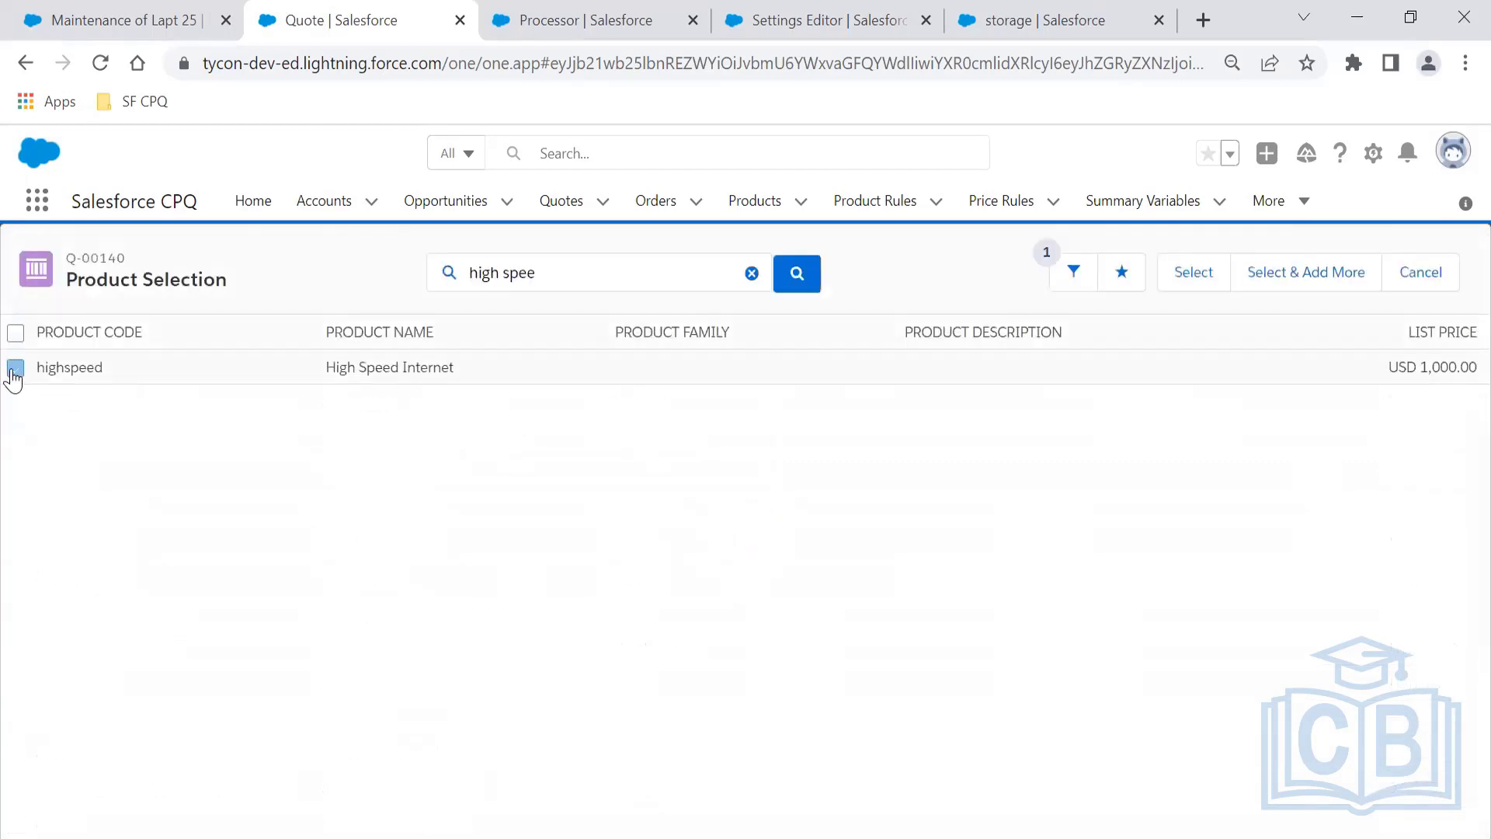
click(1209, 283)
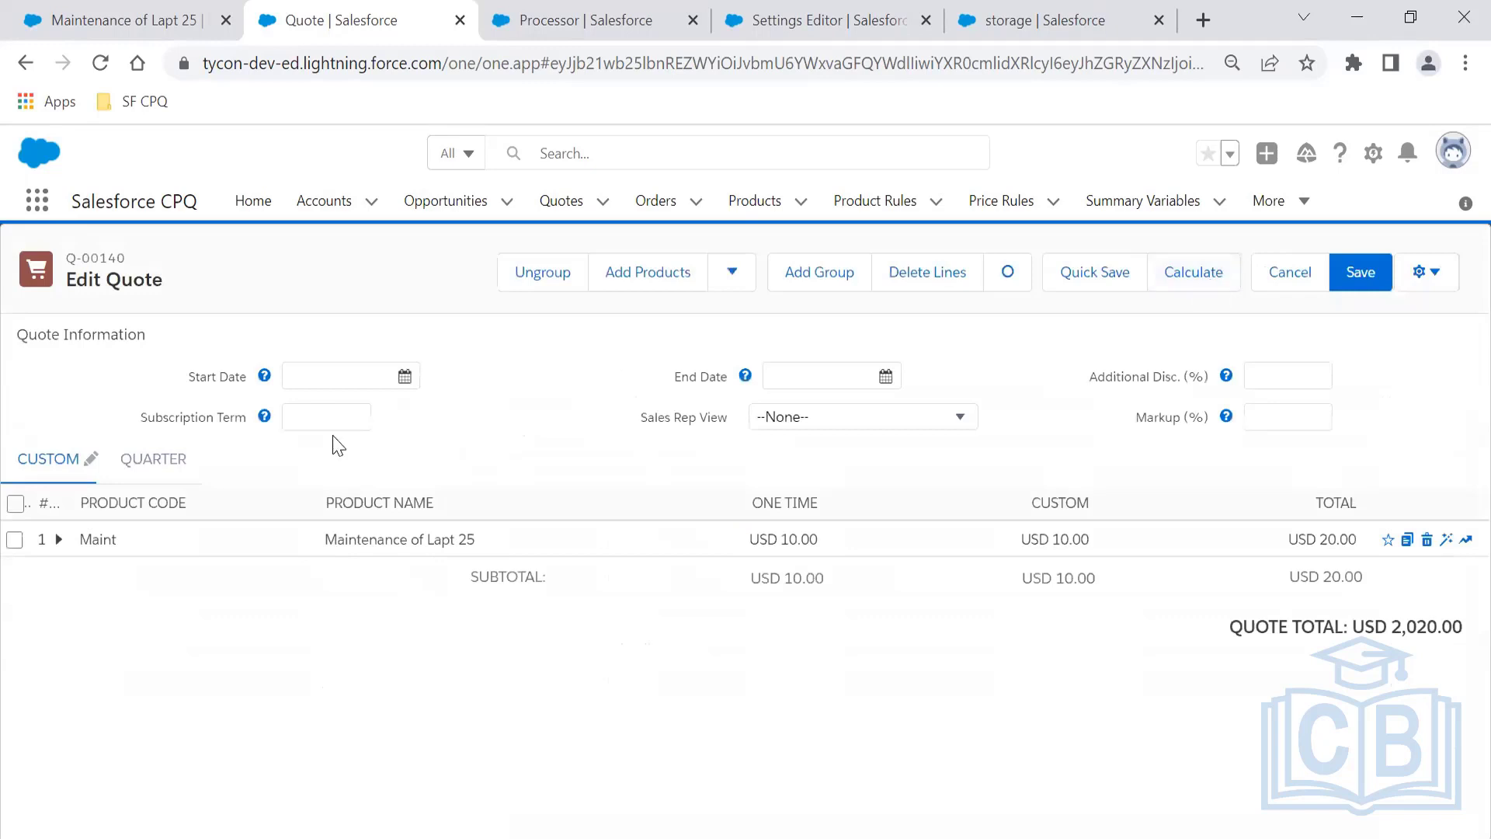
- Delete the Maintenance of Lapt 25 line from the quote and expand the High Speed Internet line to review its segment details
click(12, 542)
click(949, 288)
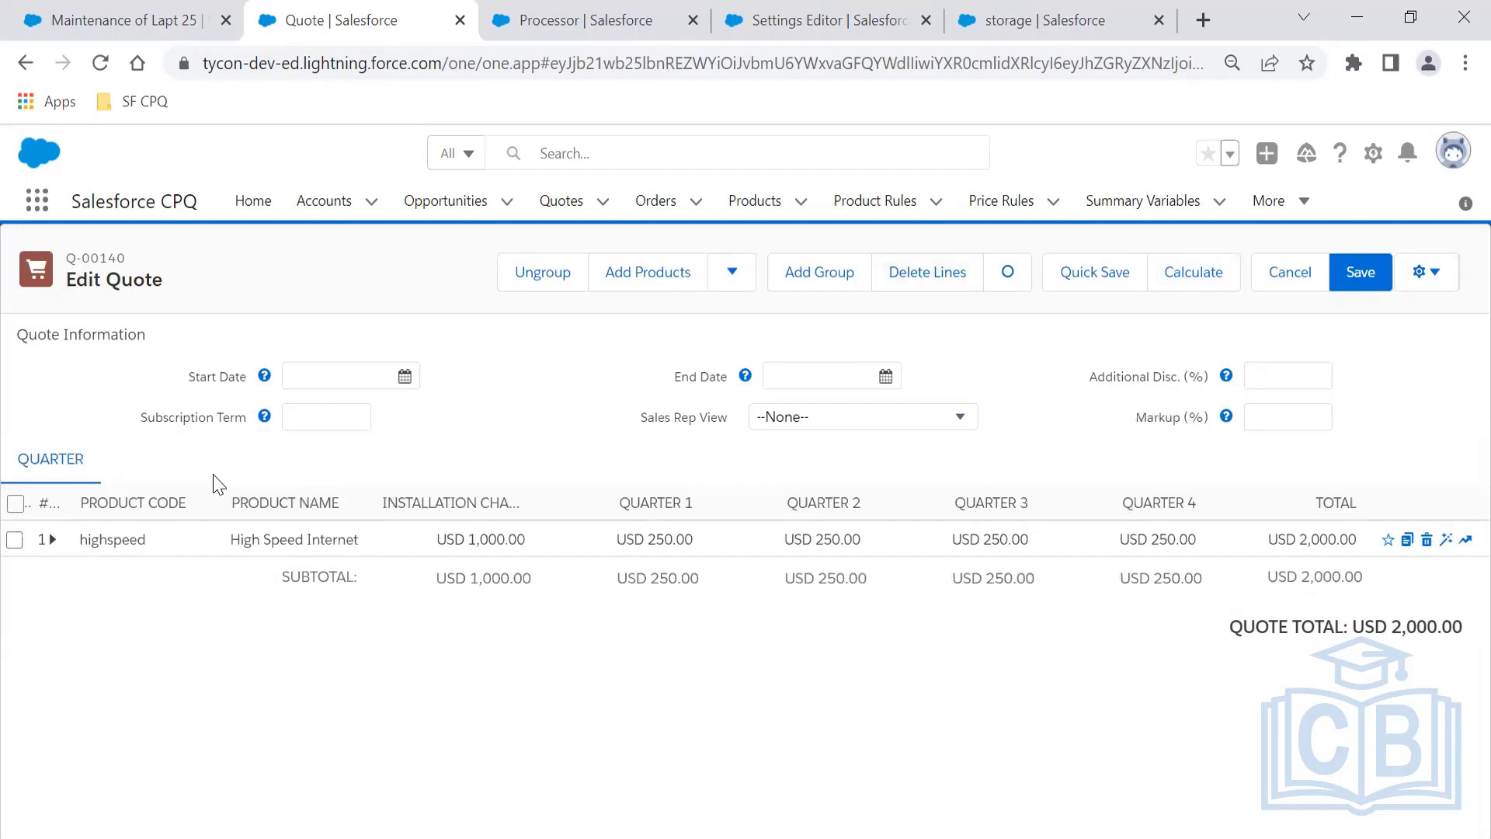
click(53, 540)
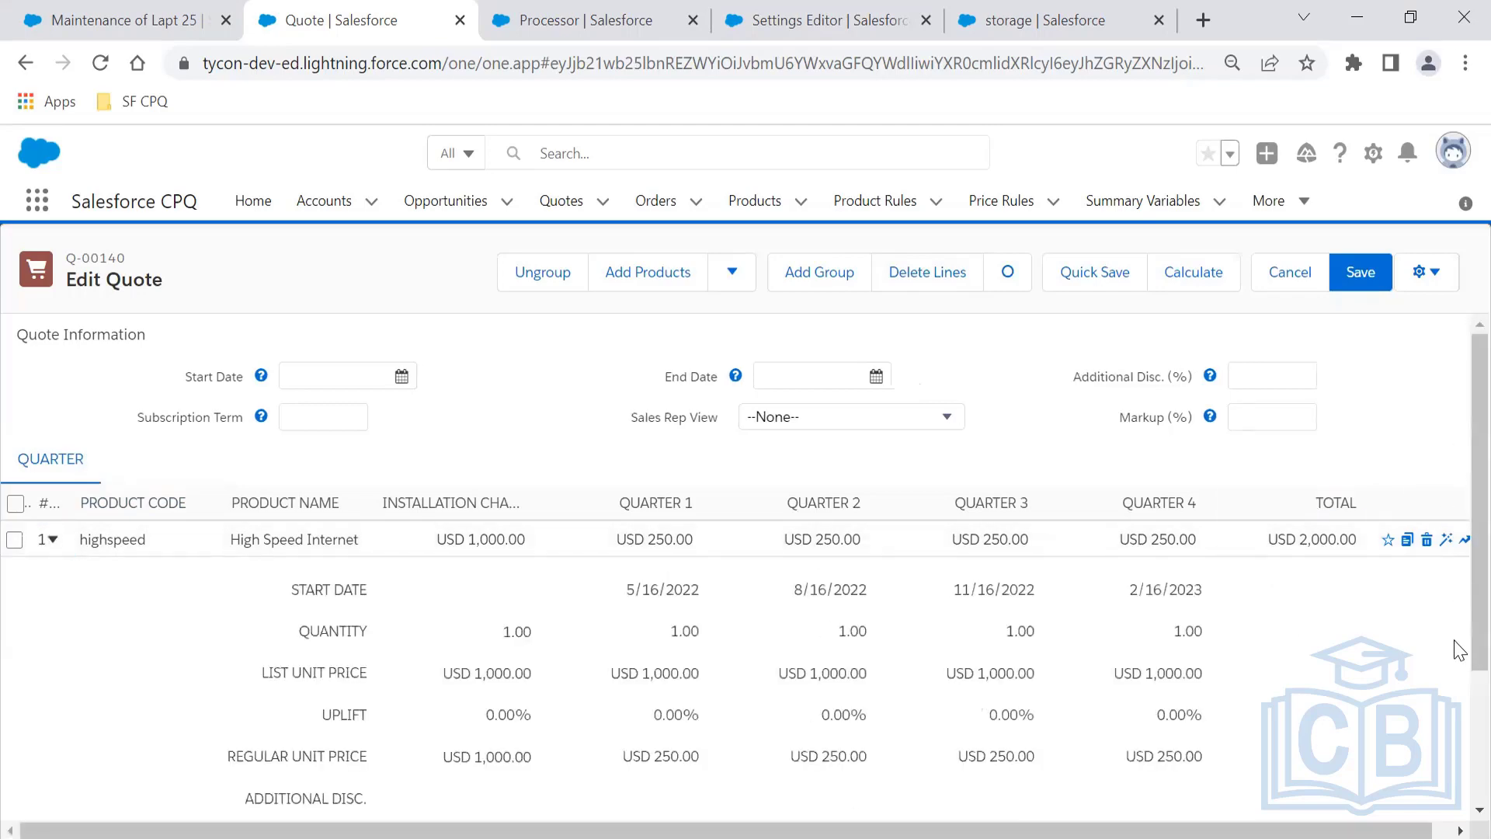
scroll(1460, 528, down, 3)
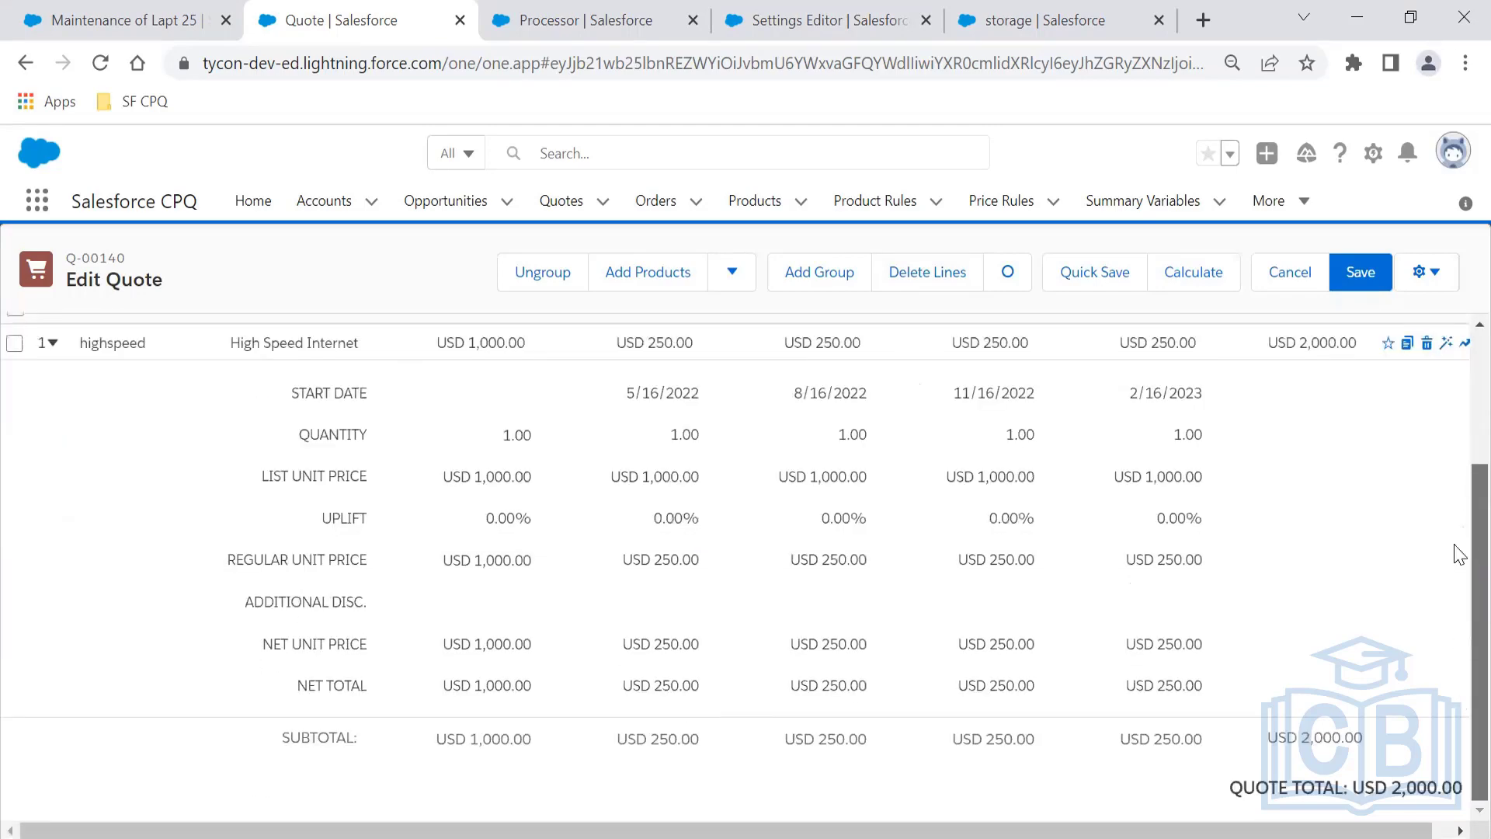
scroll(1459, 489, up, 3)
scroll(1459, 490, down, 3)
scroll(1439, 719, up, 3)
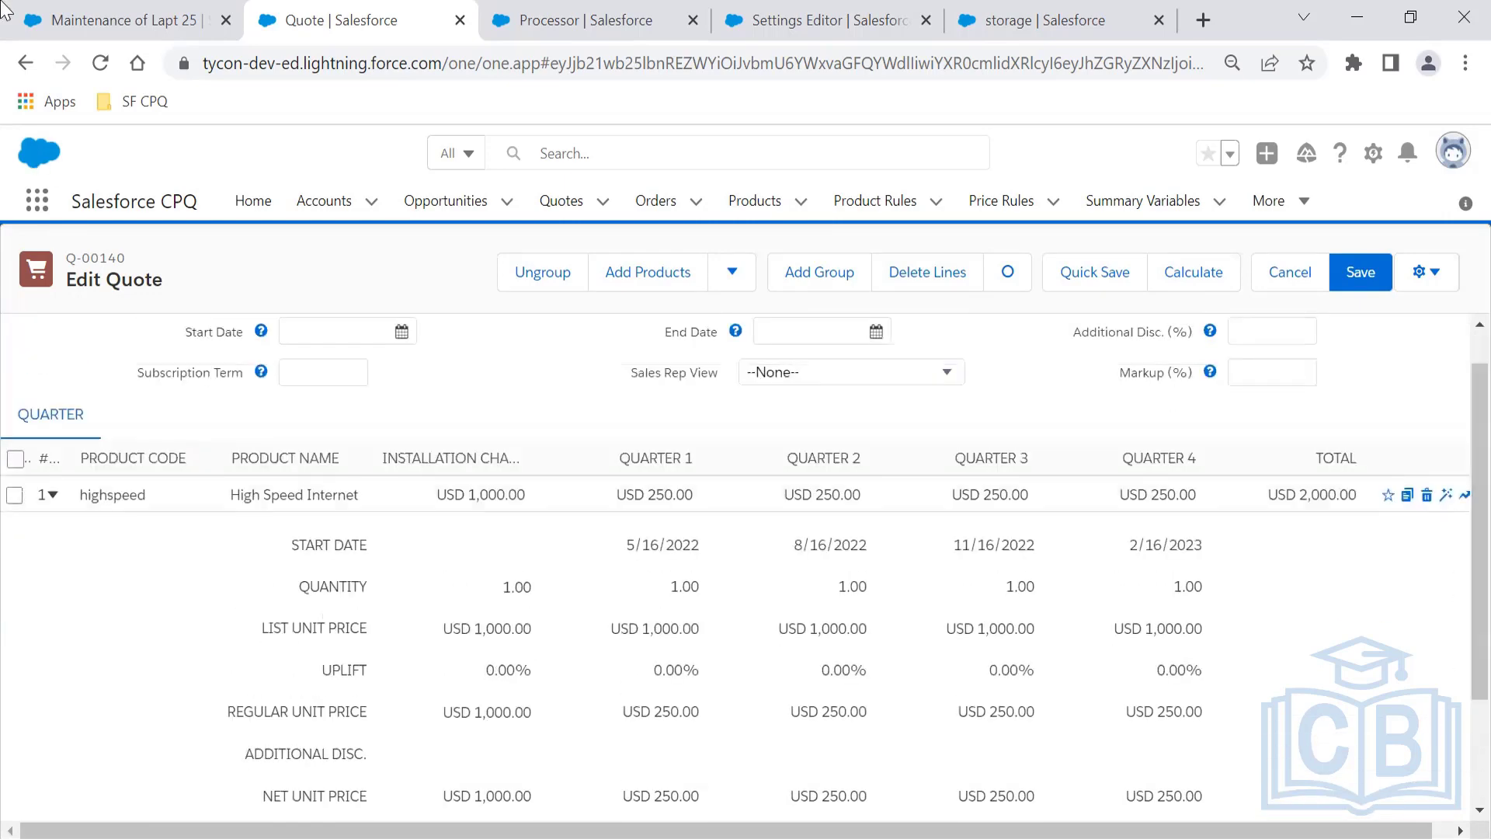
- From the Maintenance of Lapt 25 product page, open the Products list in a separate browser tab
click(223, 11)
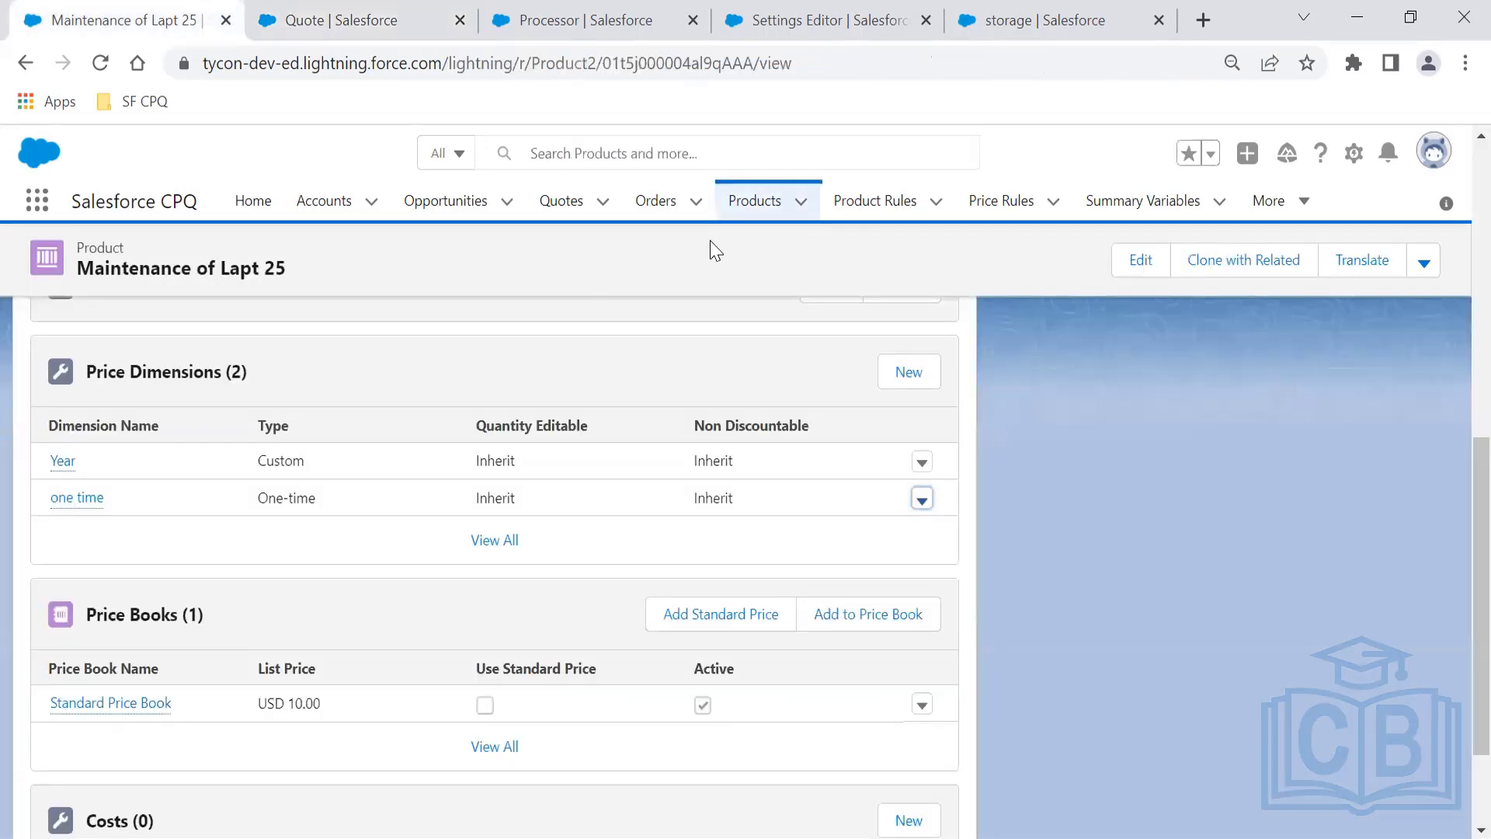
right_click(736, 212)
click(785, 227)
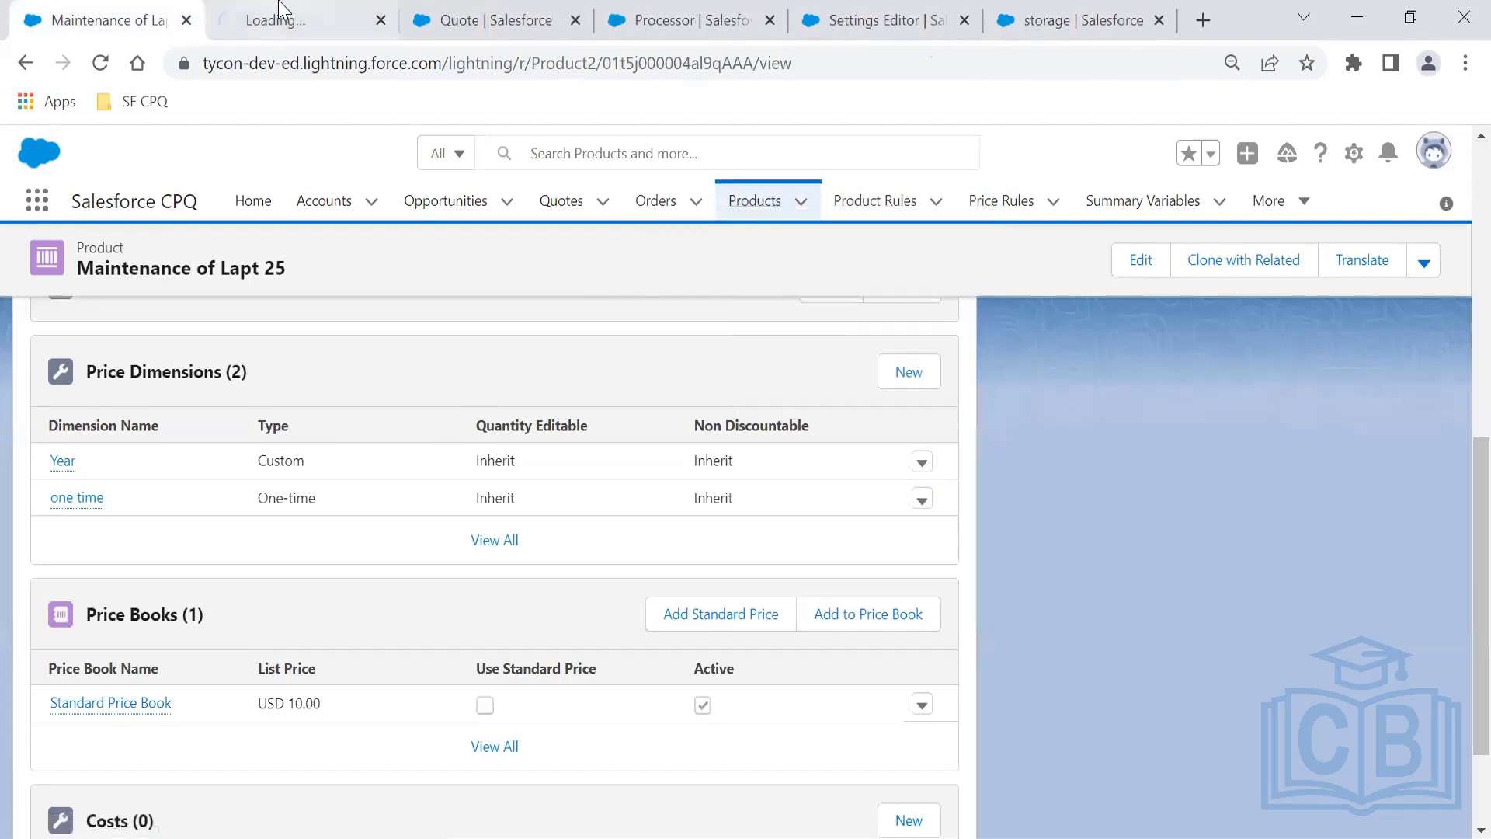
click(291, 18)
- Compare High Speed Internet's installation charge and quarterly segments on the quote with the price dimensions of Maintenance of Lapt 25
click(484, 11)
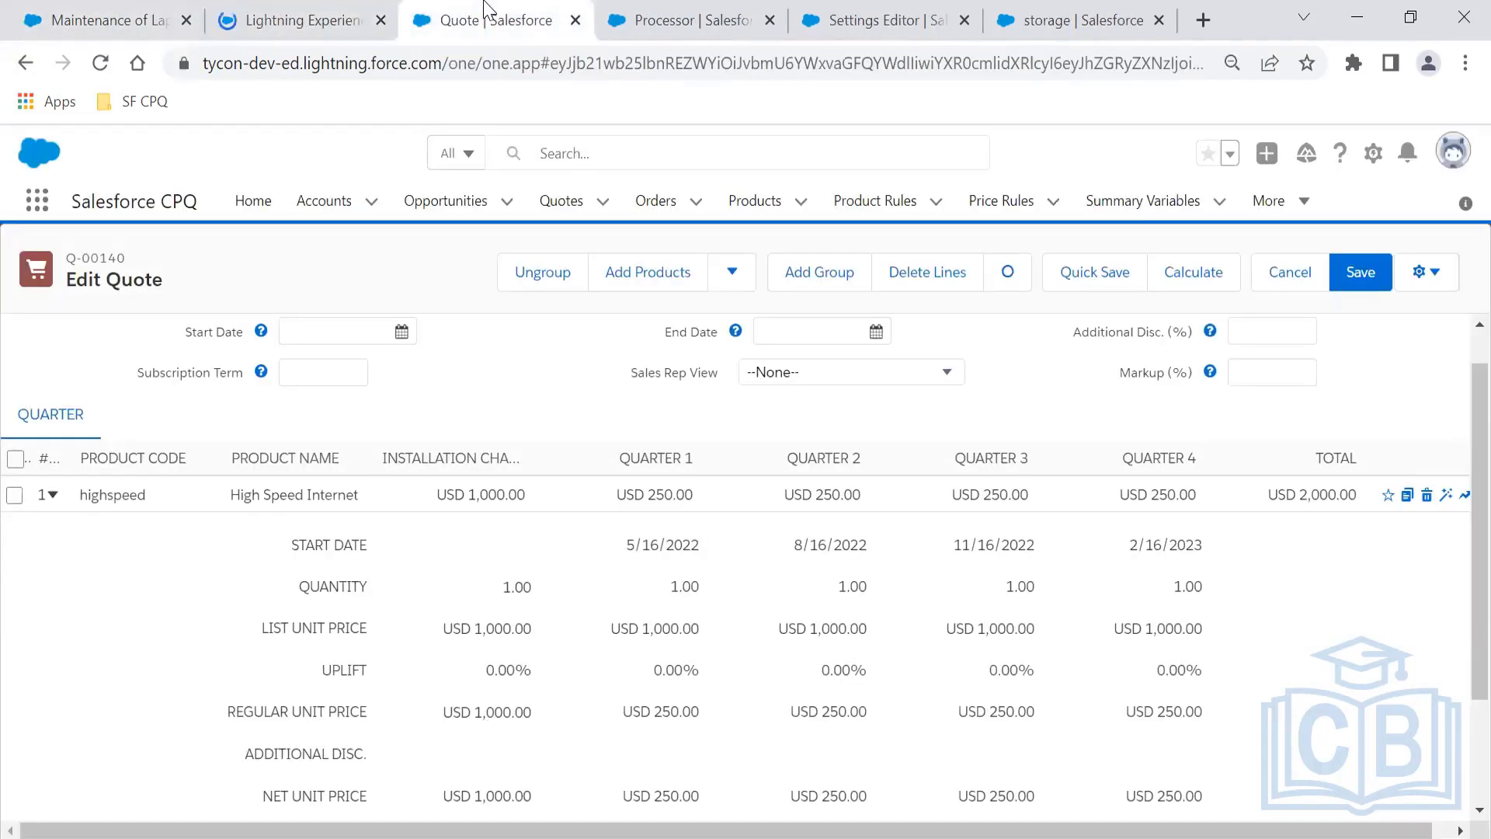
mouse_move(462, 485)
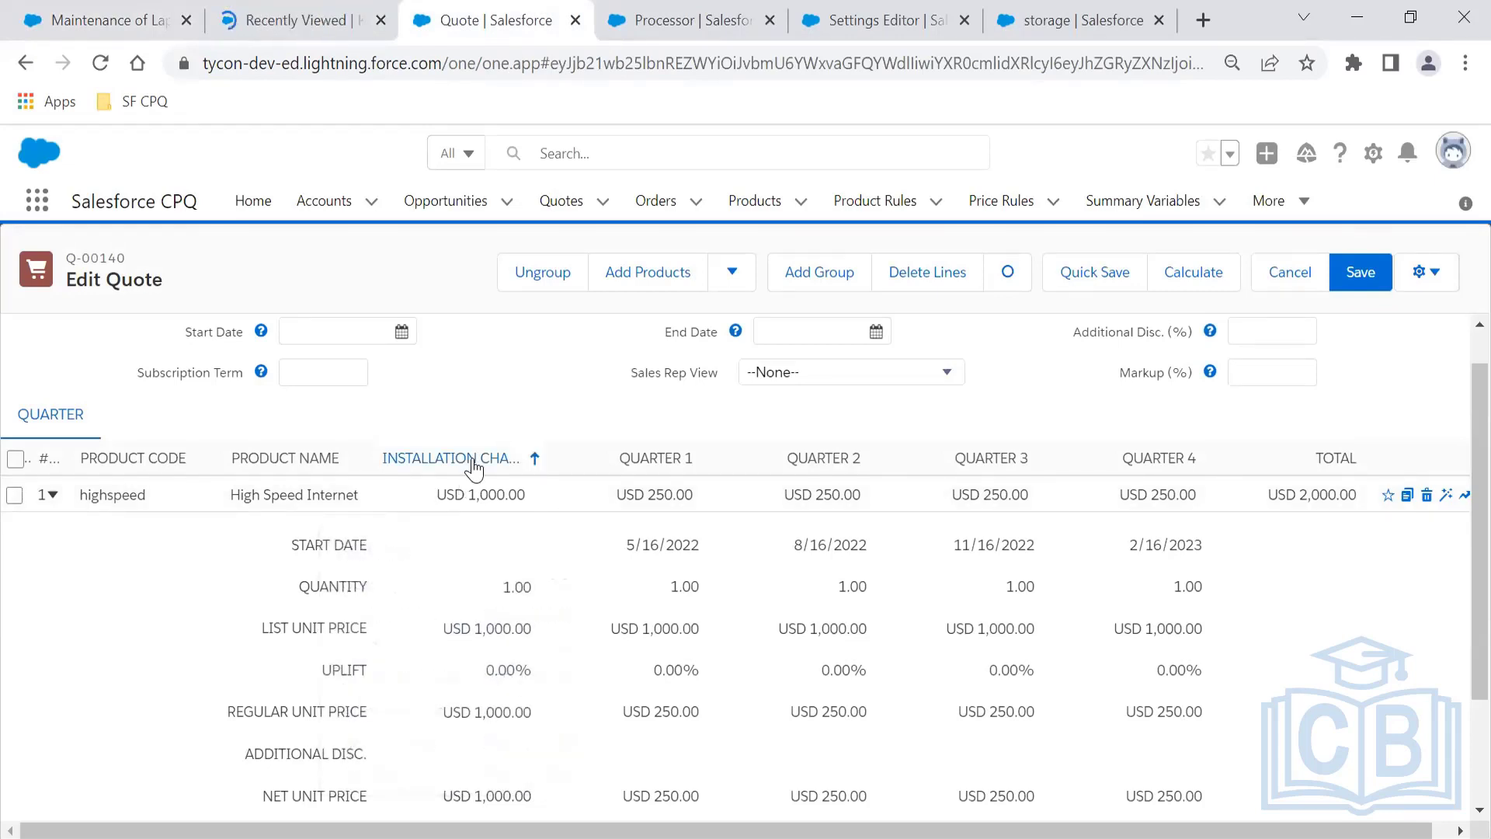
click(266, 9)
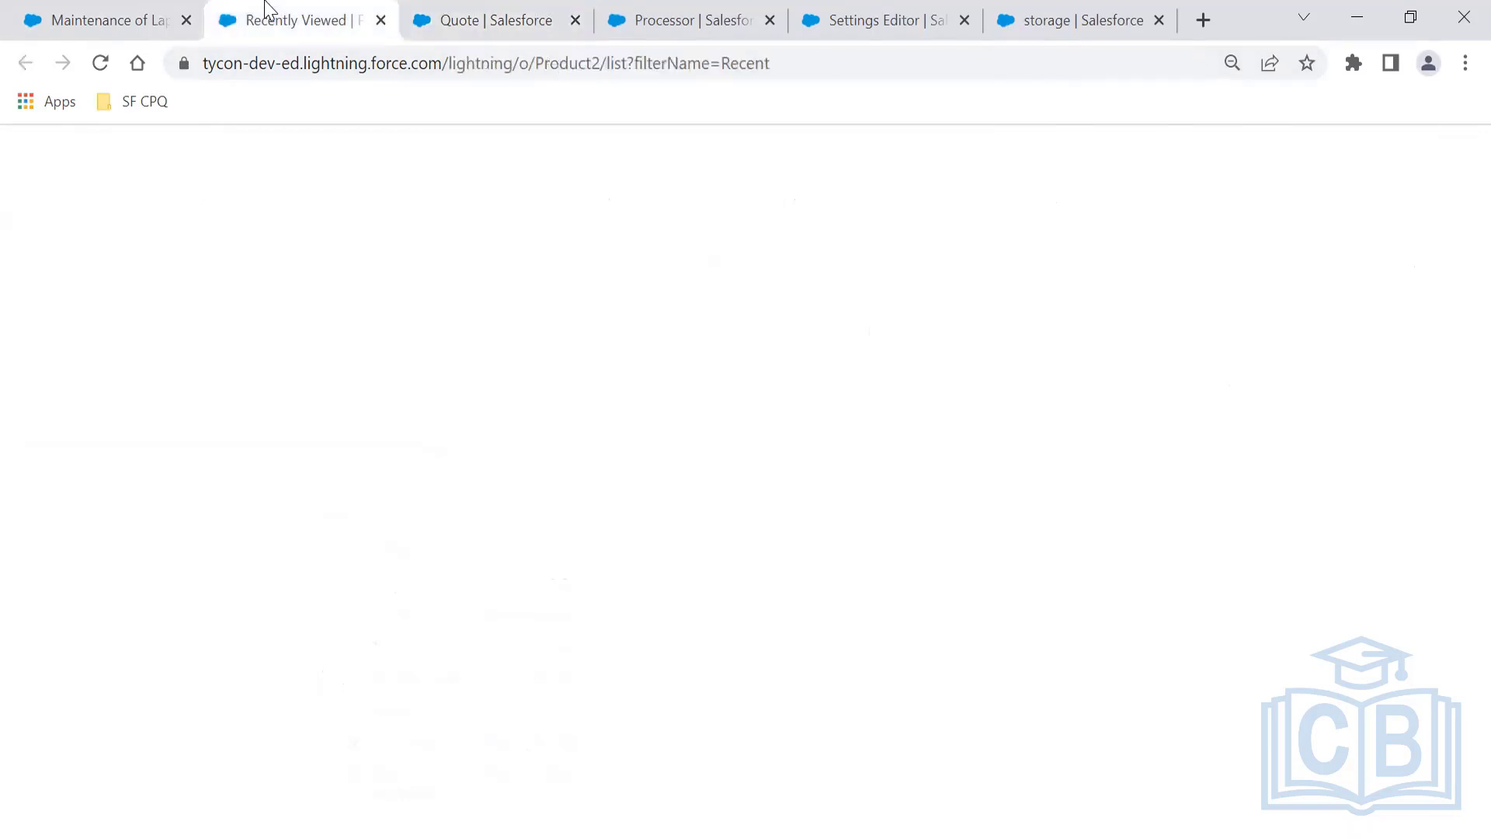
click(419, 11)
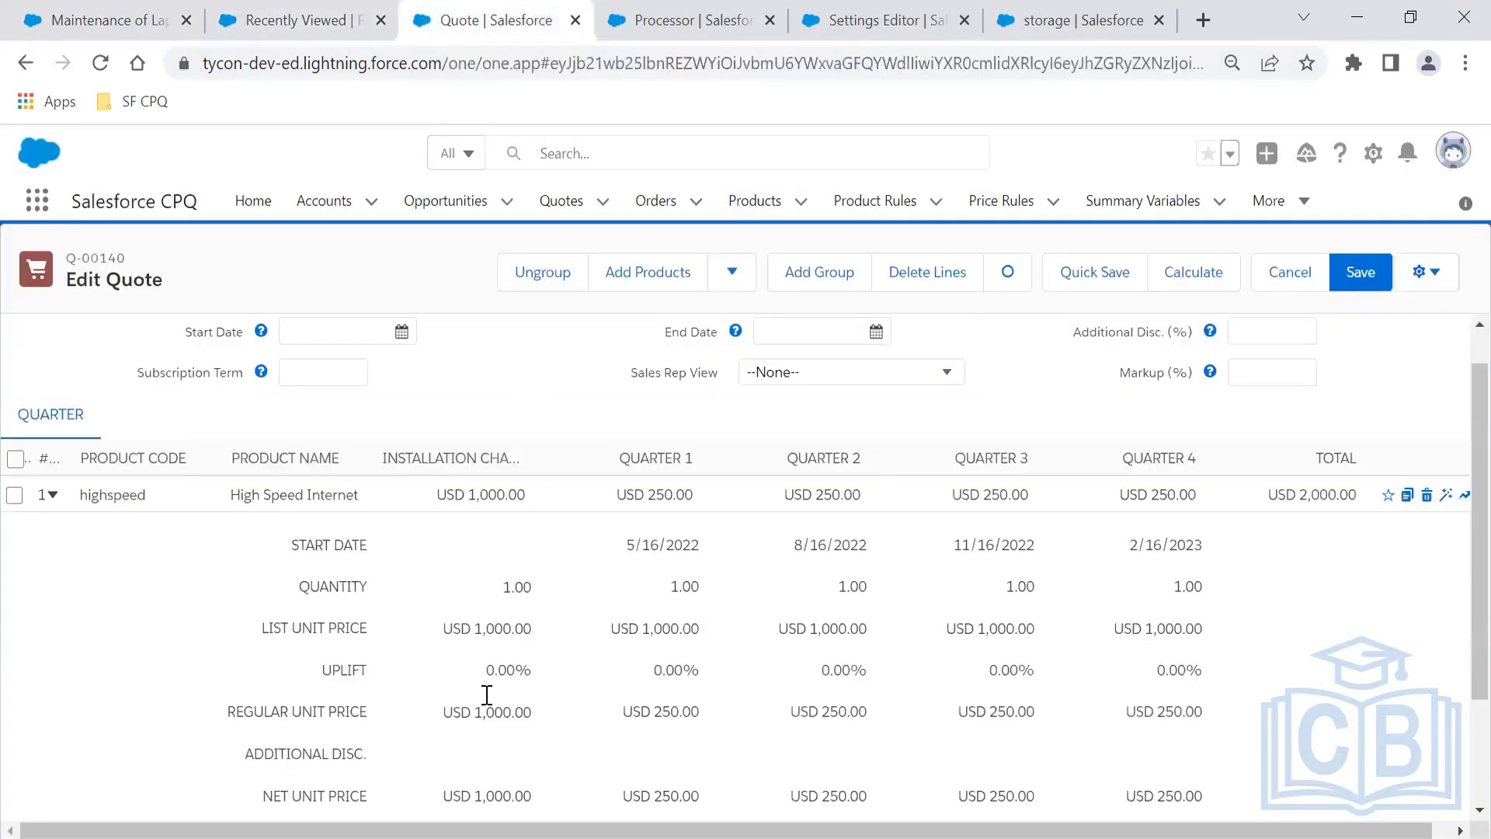
mouse_move(428, 497)
mouse_down()
mouse_move(503, 478)
mouse_move(435, 469)
mouse_up()
click(132, 16)
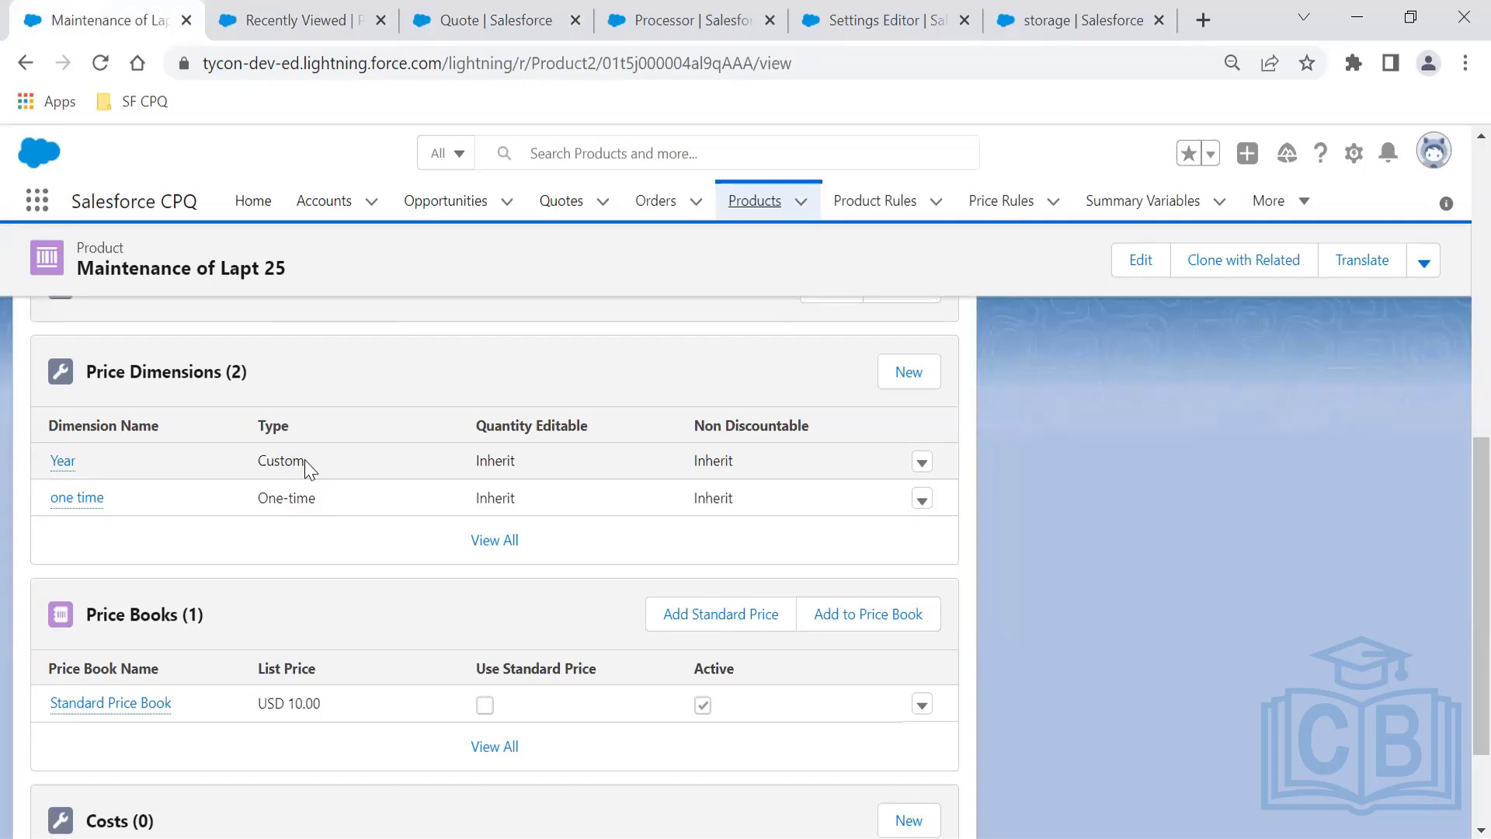
click(487, 11)
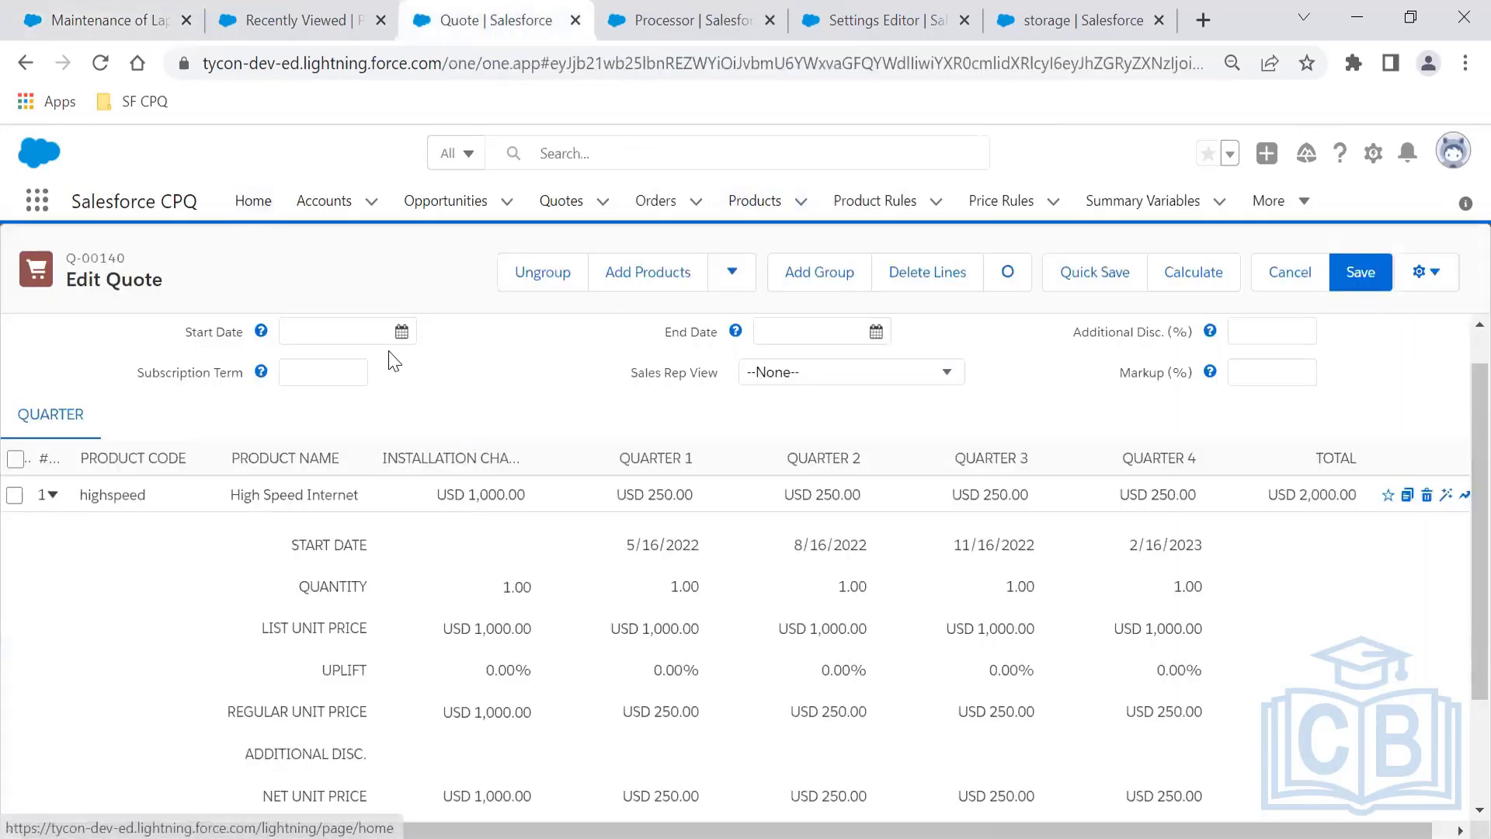
- Set the type of the Year price dimension on Maintenance of Lapt 25 to Quarter and save it
click(109, 20)
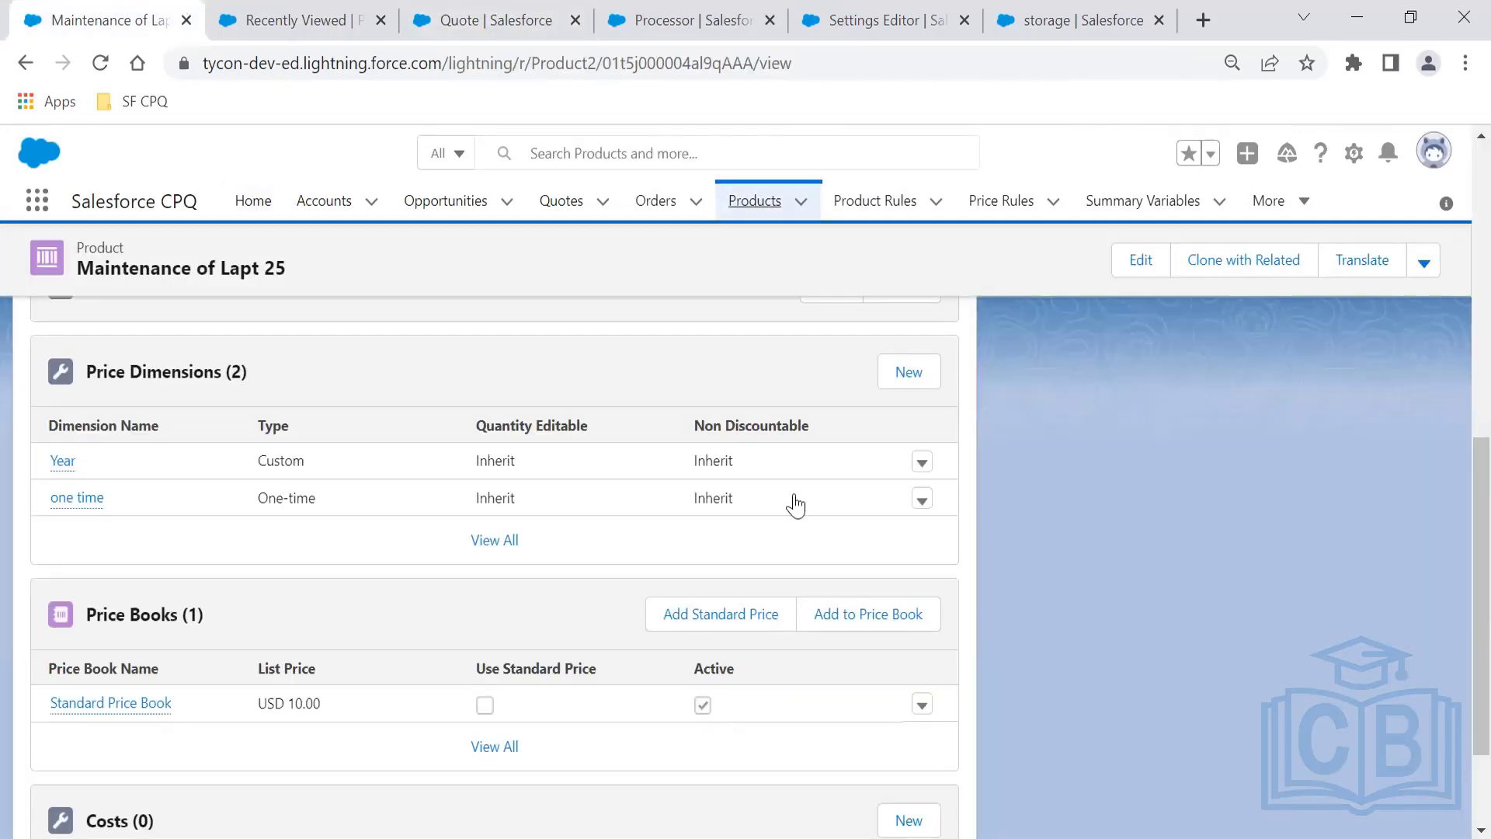
click(921, 463)
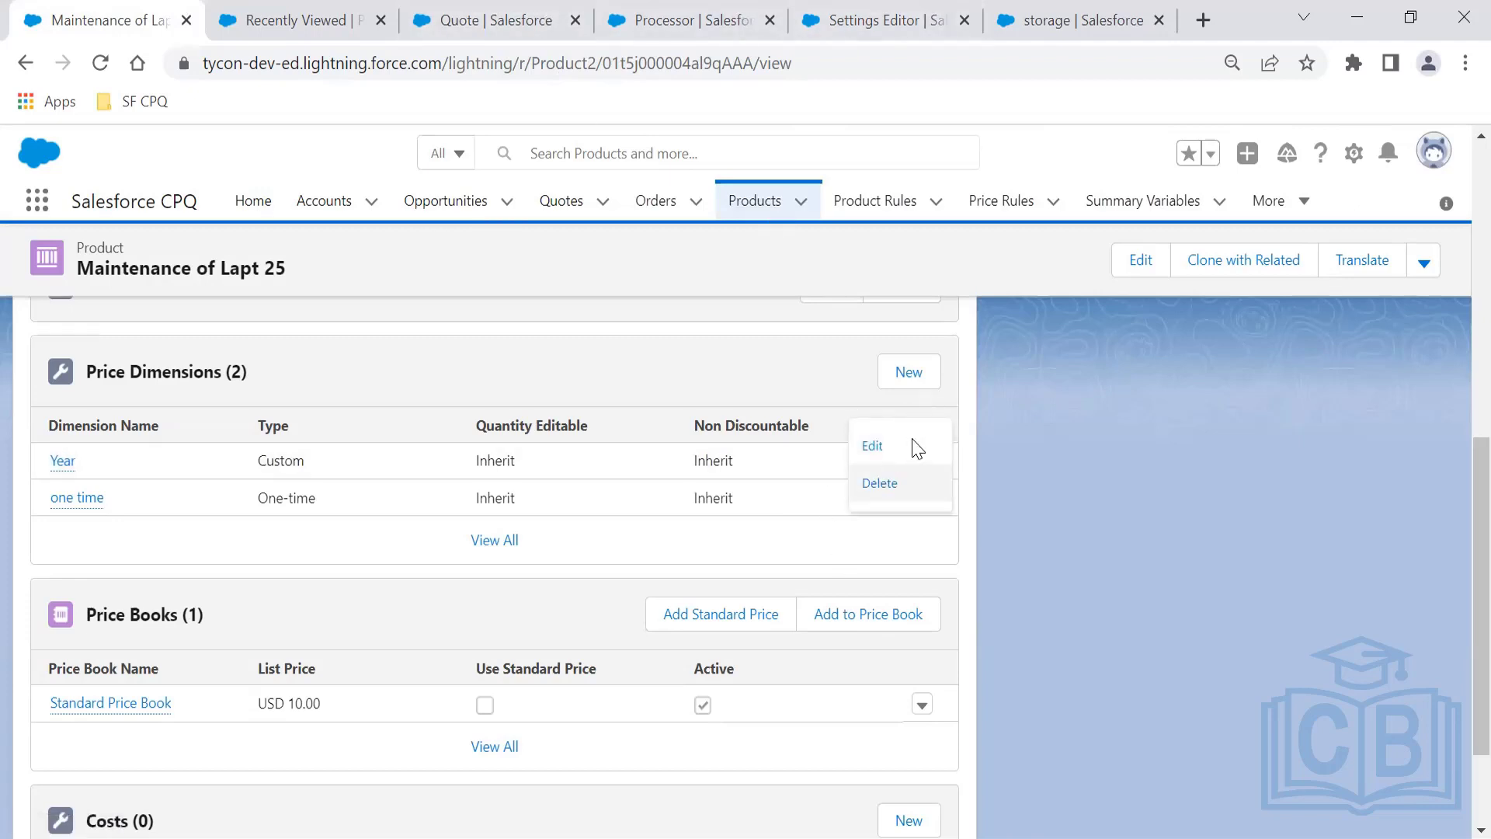
click(880, 482)
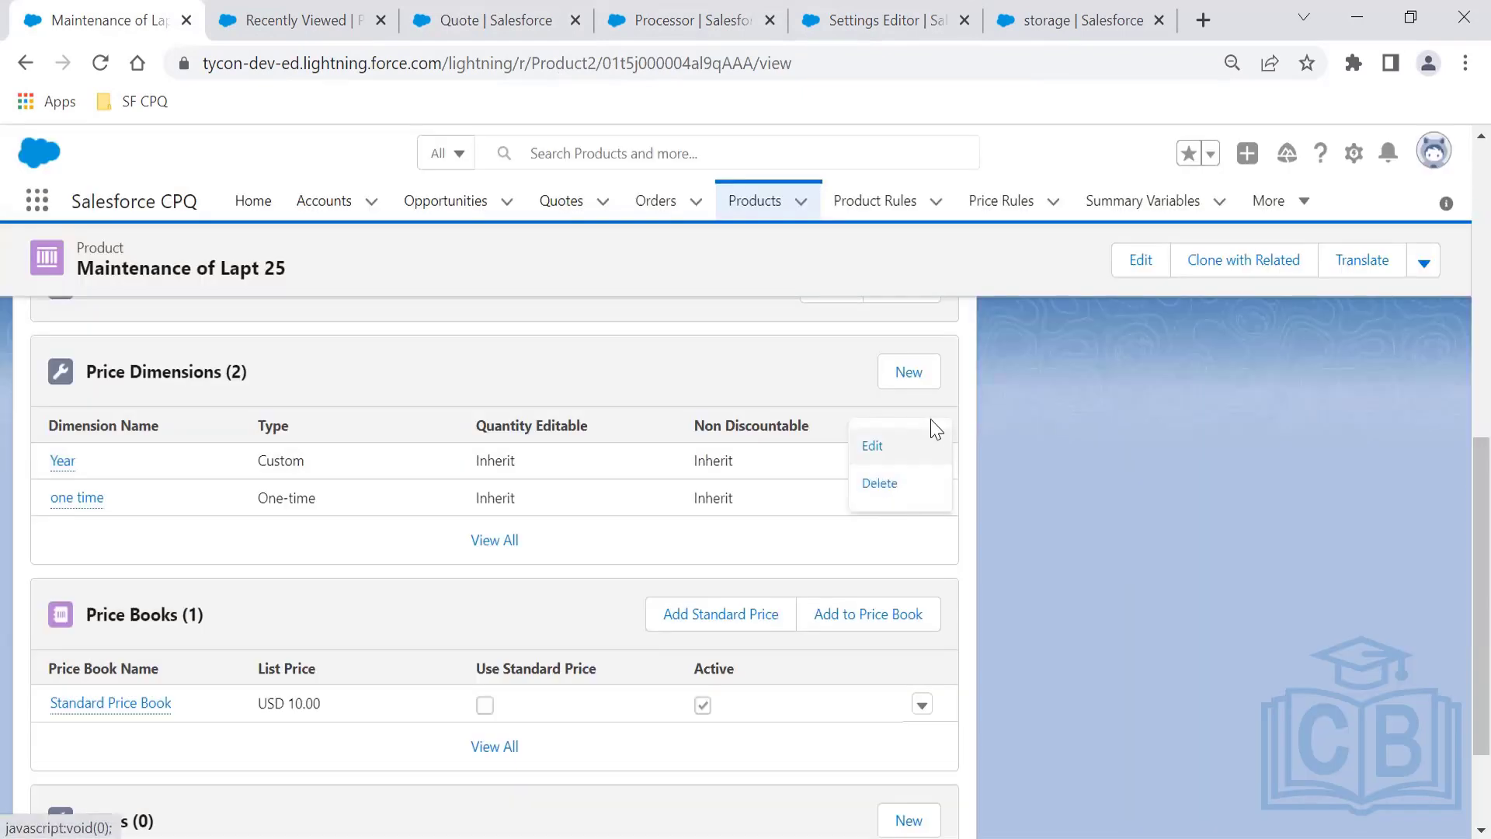
click(873, 447)
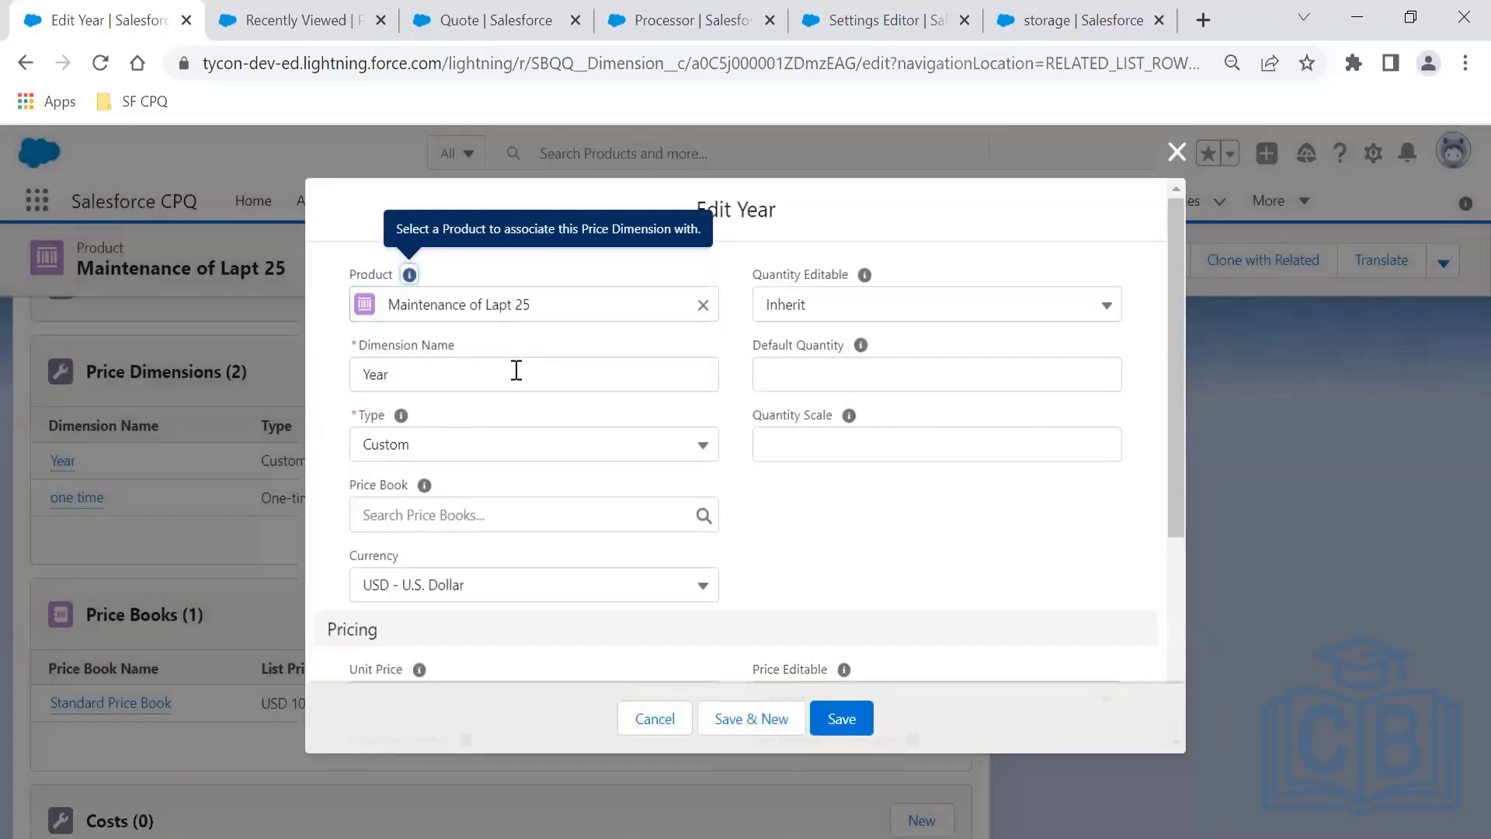
click(489, 454)
click(499, 517)
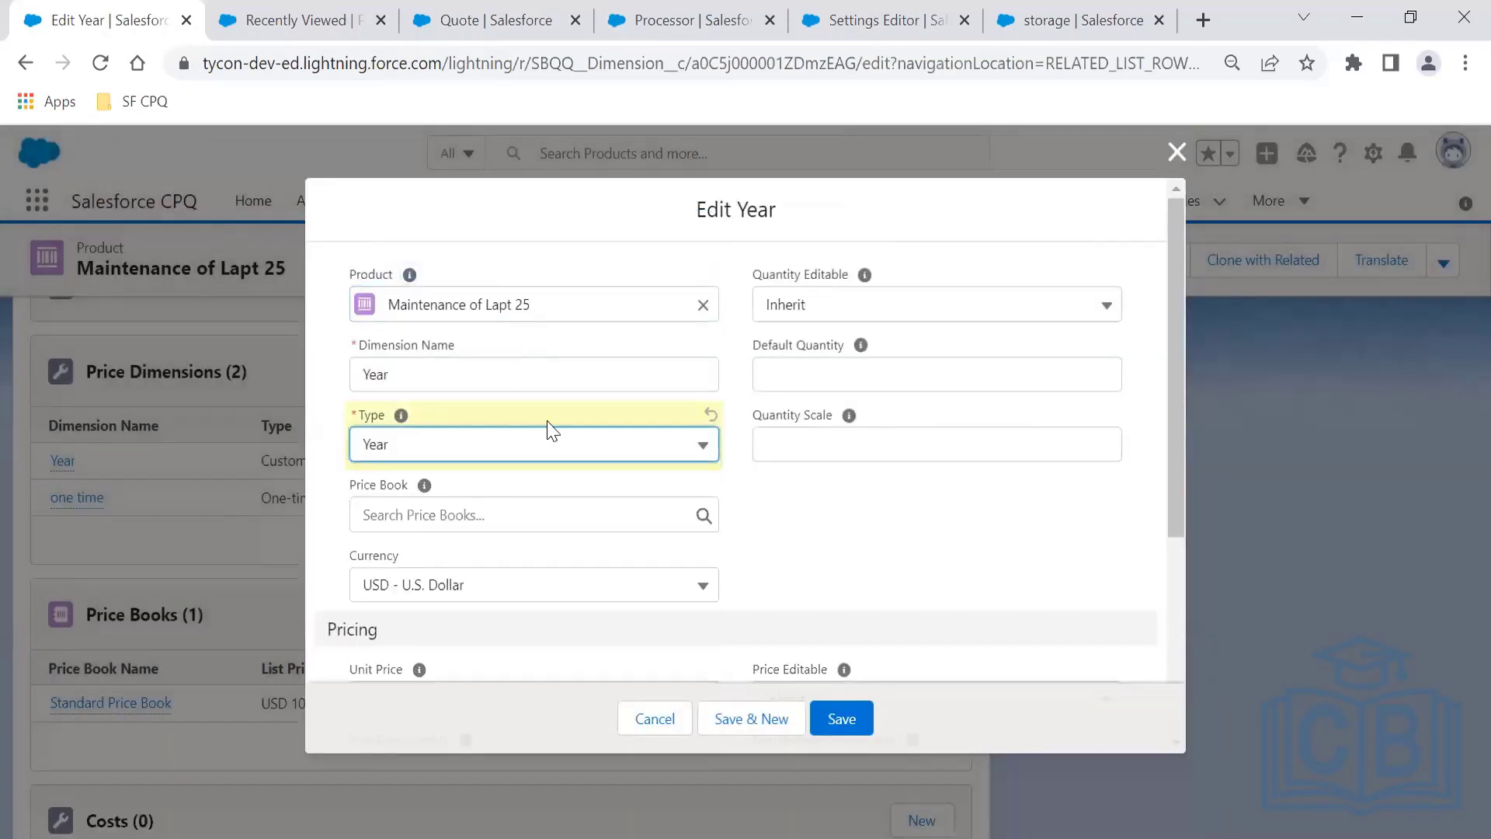
click(539, 455)
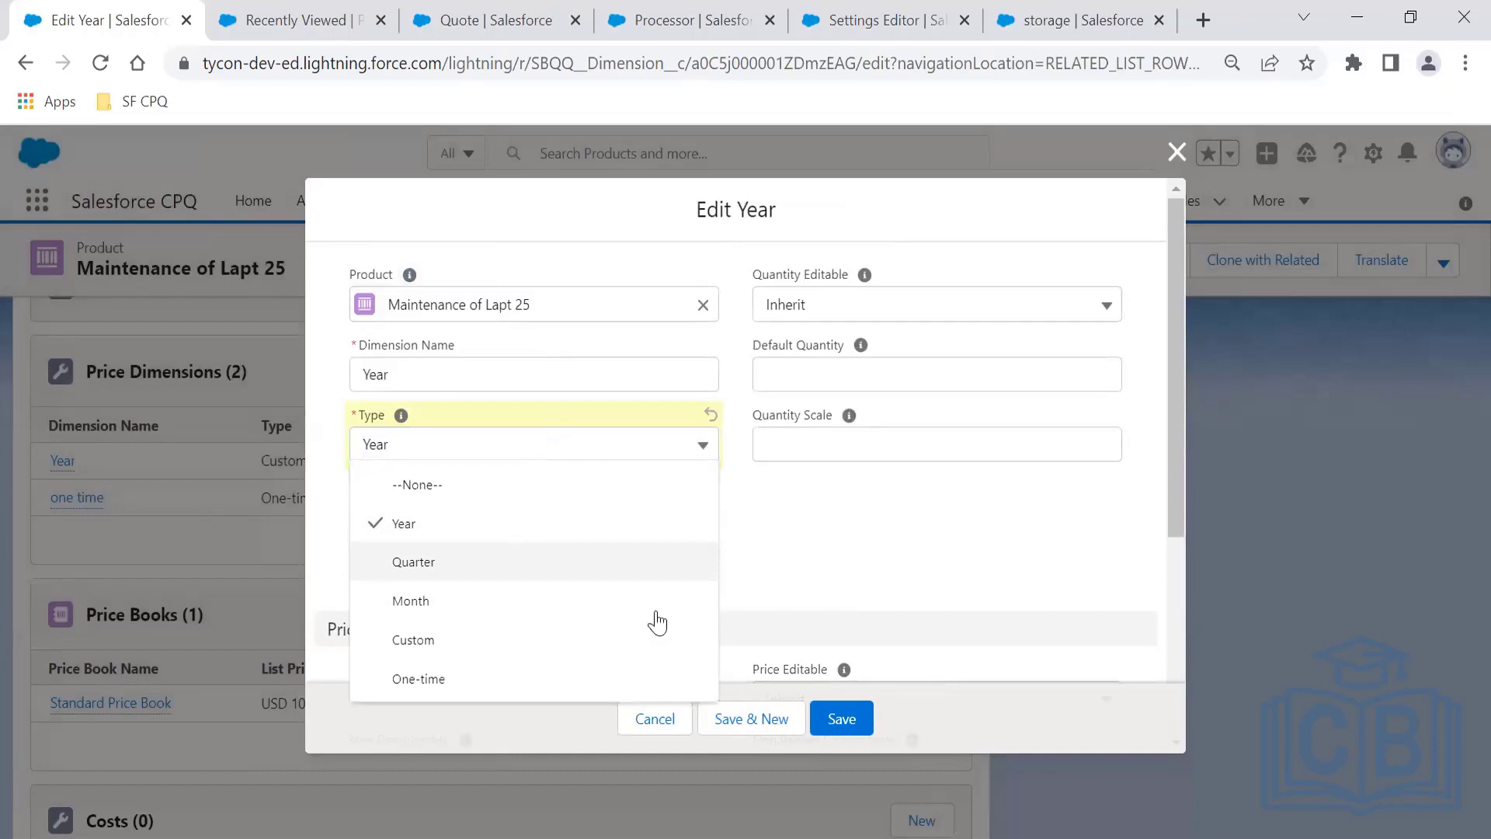
click(511, 557)
click(841, 719)
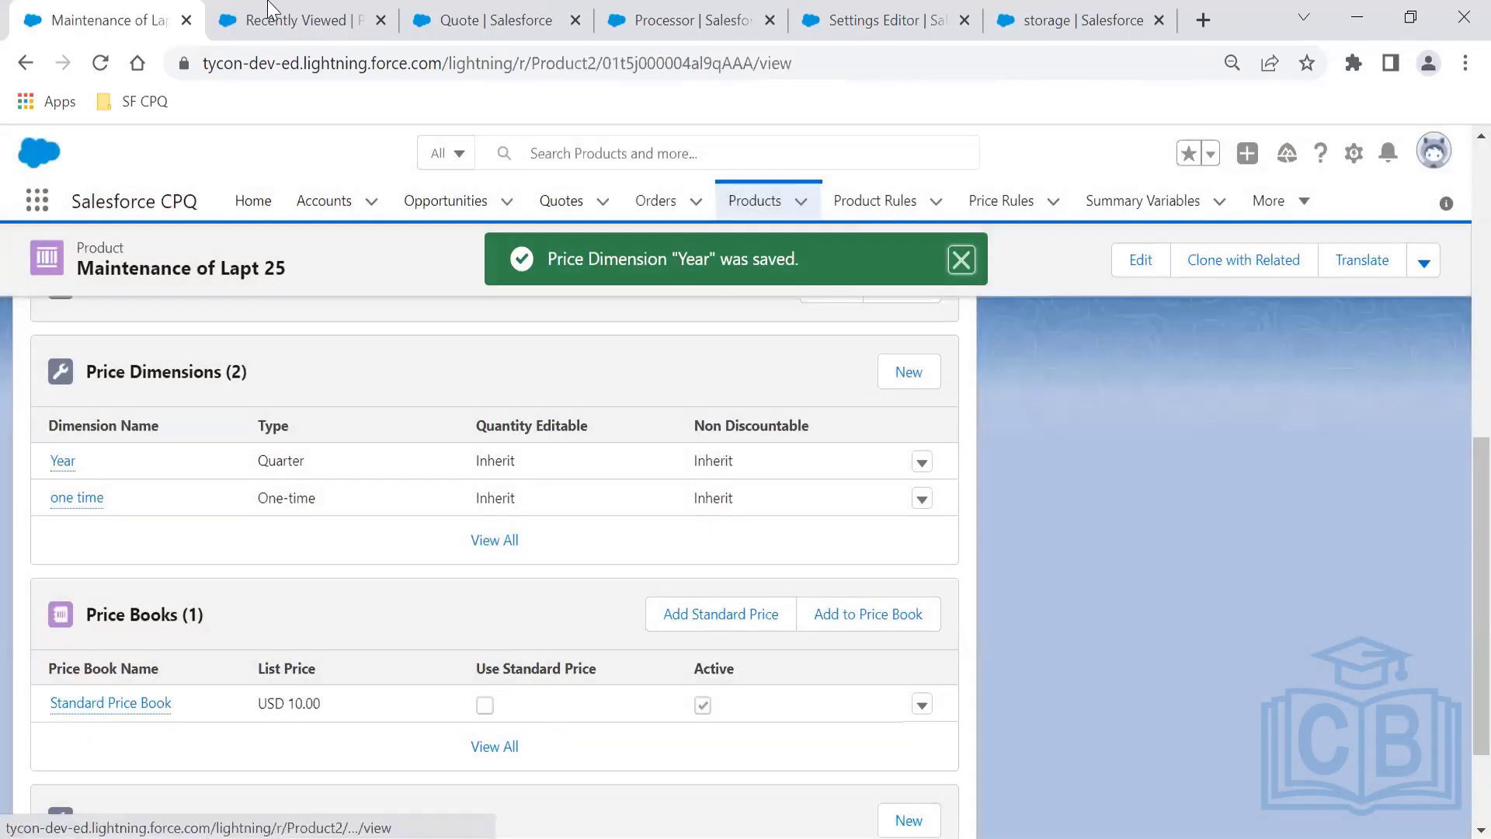
- Review High Speed Internet's quarterly segment dates, unit prices and totals on the quote, and leave the line editor without saving
click(295, 21)
click(489, 20)
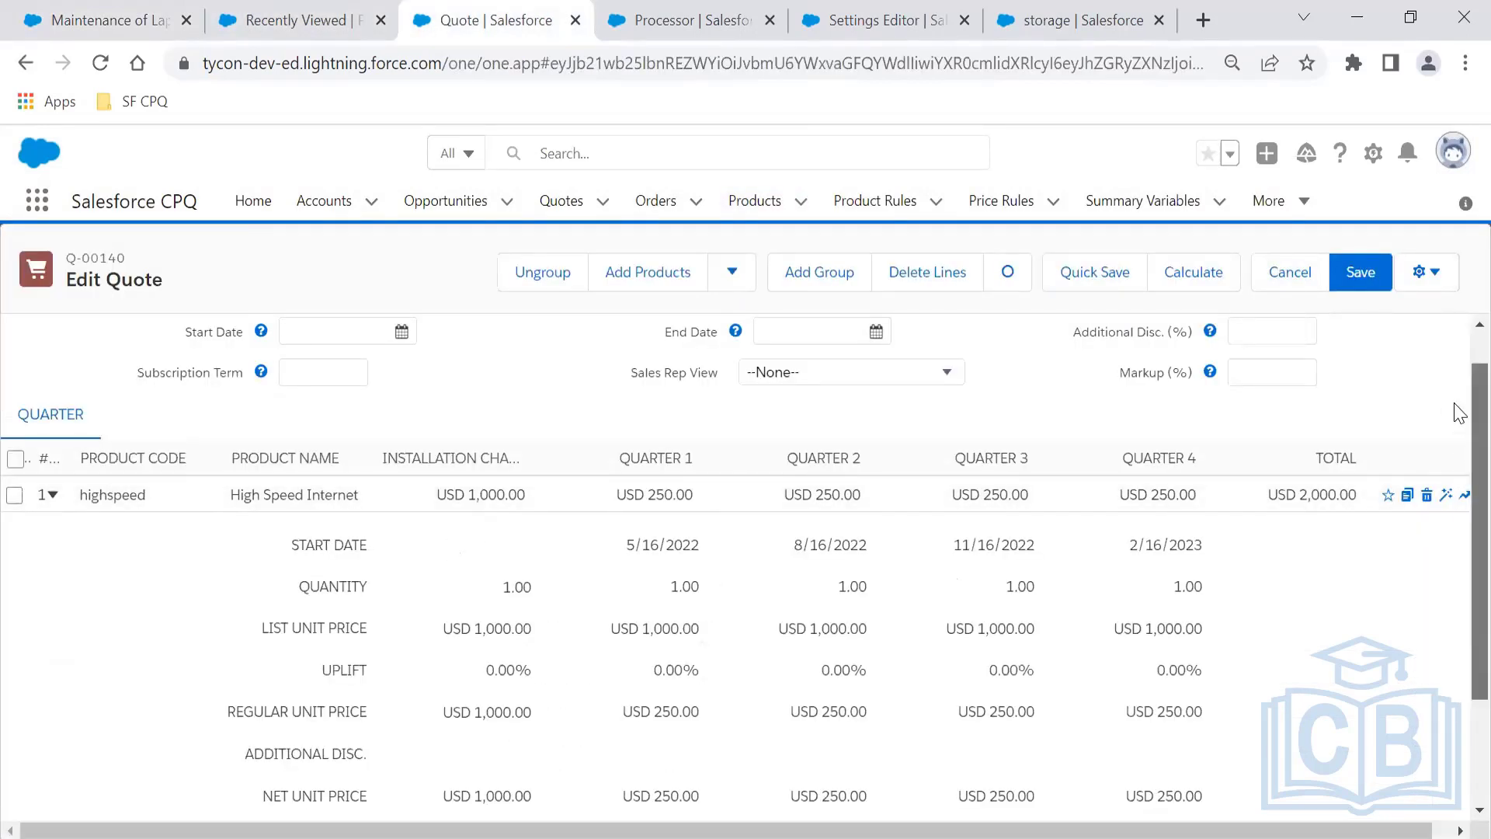
scroll(1456, 388, up, 1)
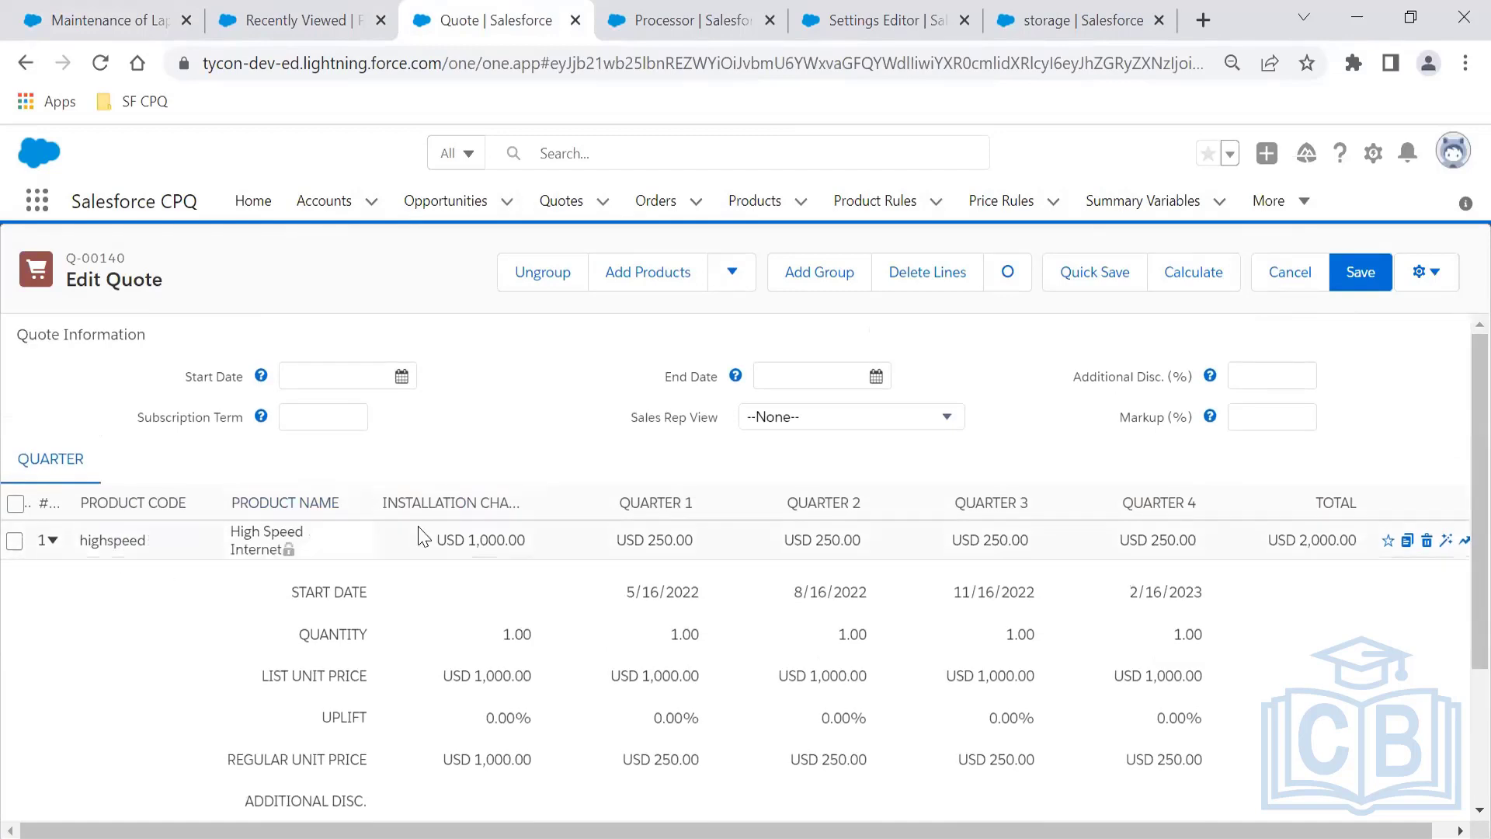
mouse_move(492, 549)
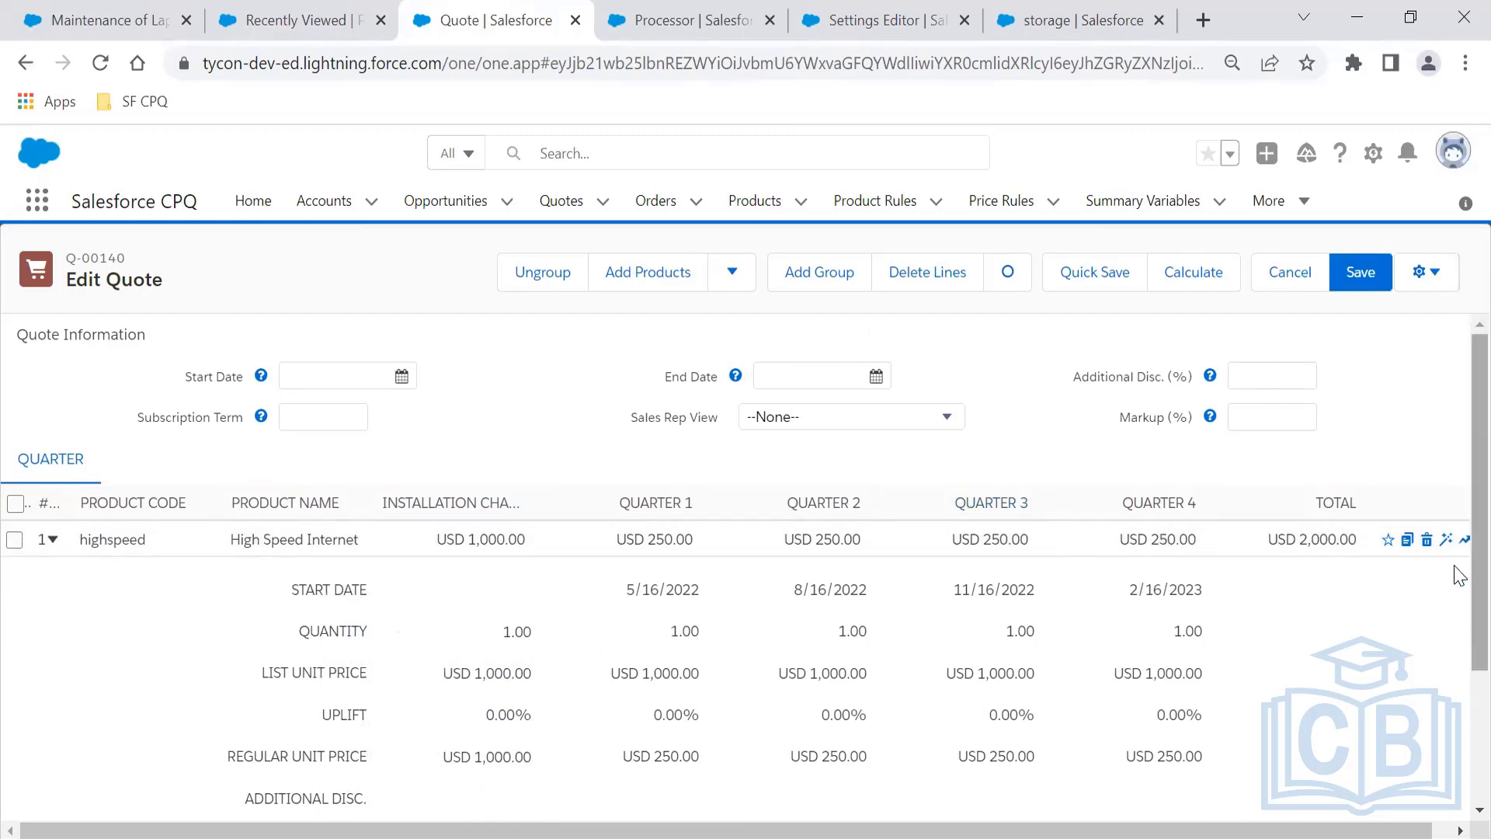
scroll(1459, 544, down, 3)
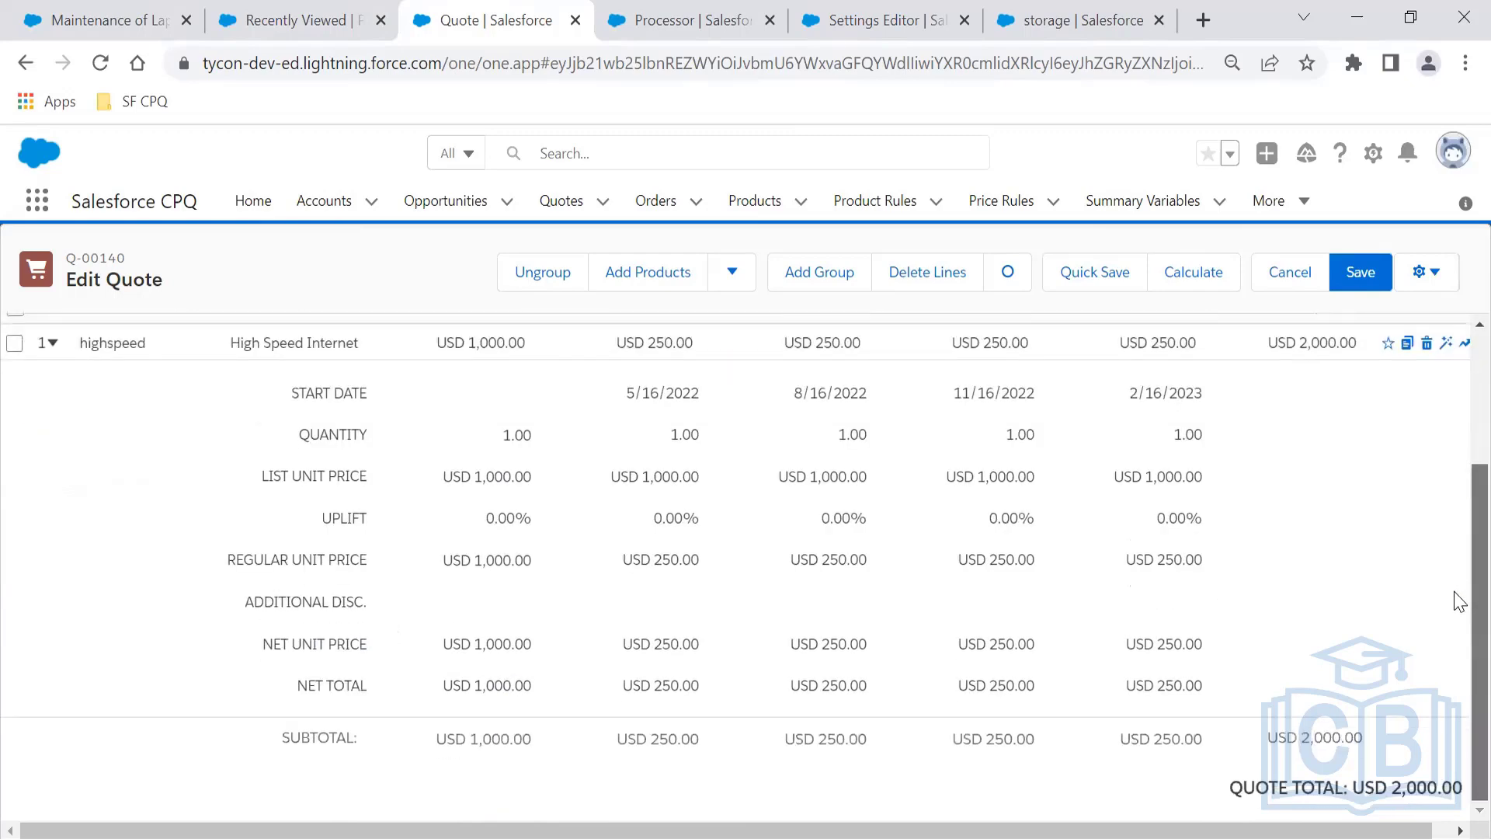
scroll(1459, 602, up, 1)
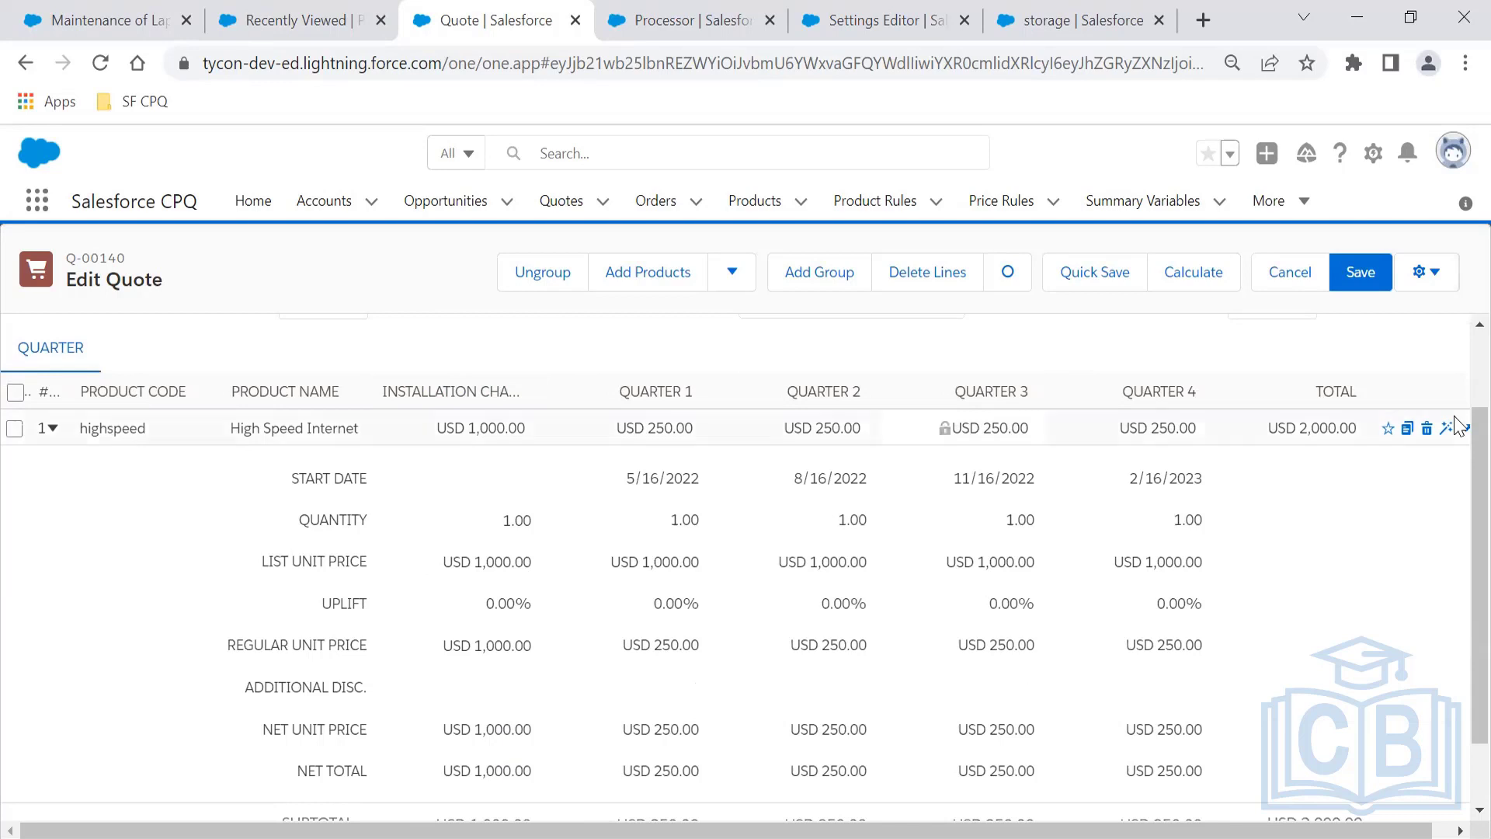
scroll(1459, 595, down, 1)
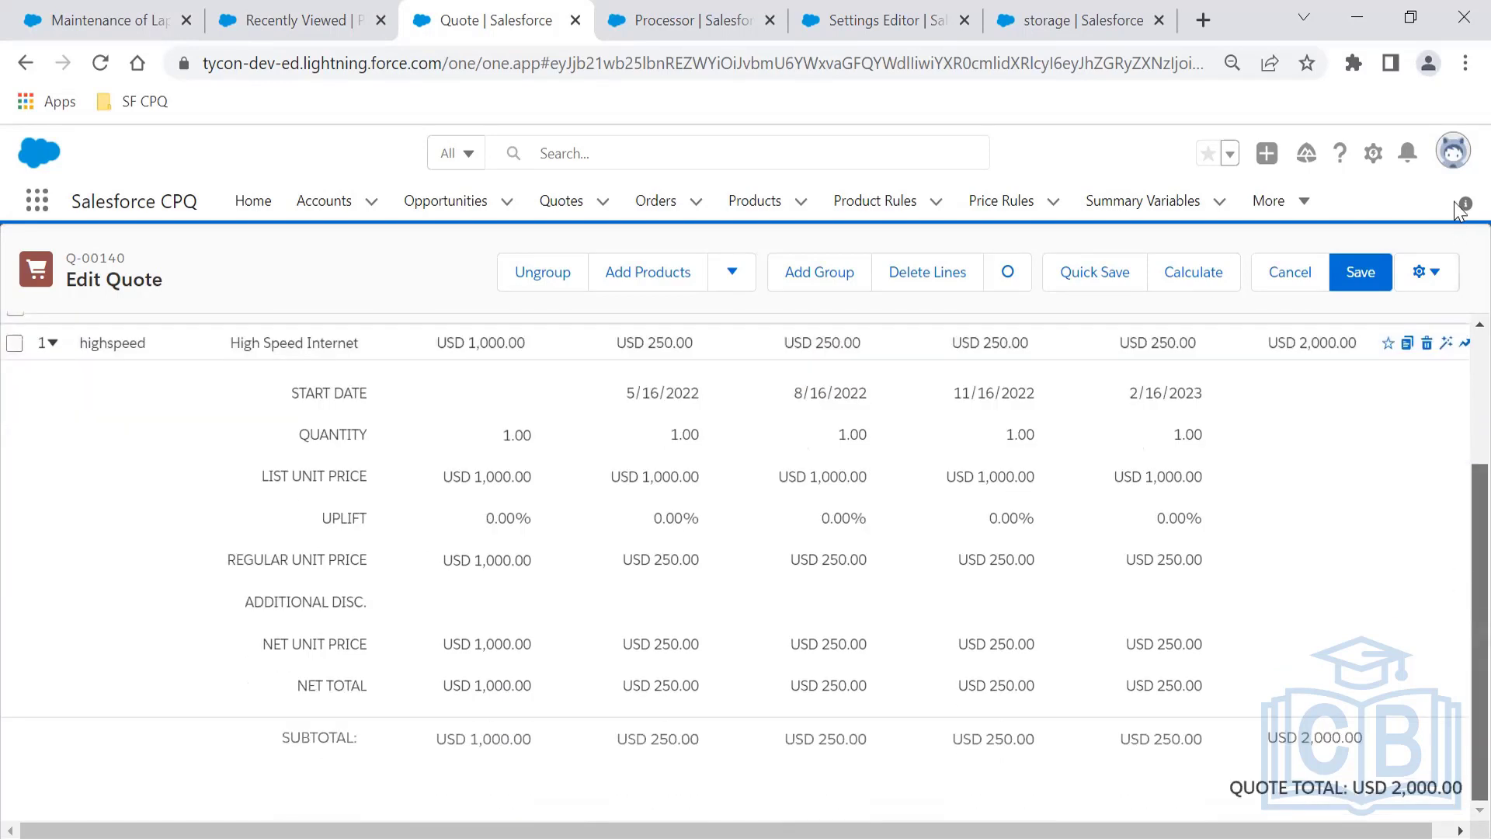
scroll(1461, 218, up, 3)
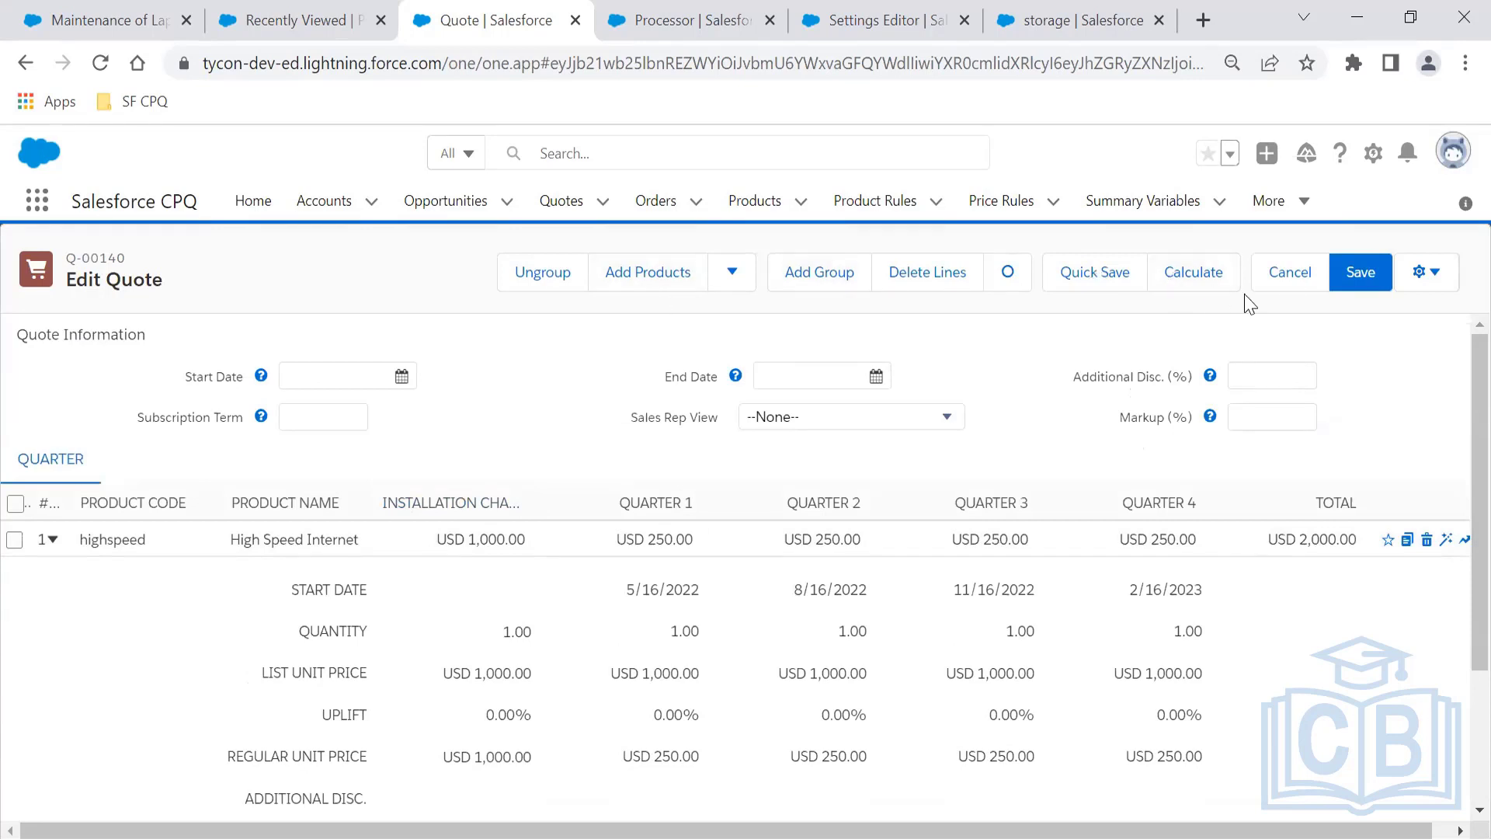
click(1291, 281)
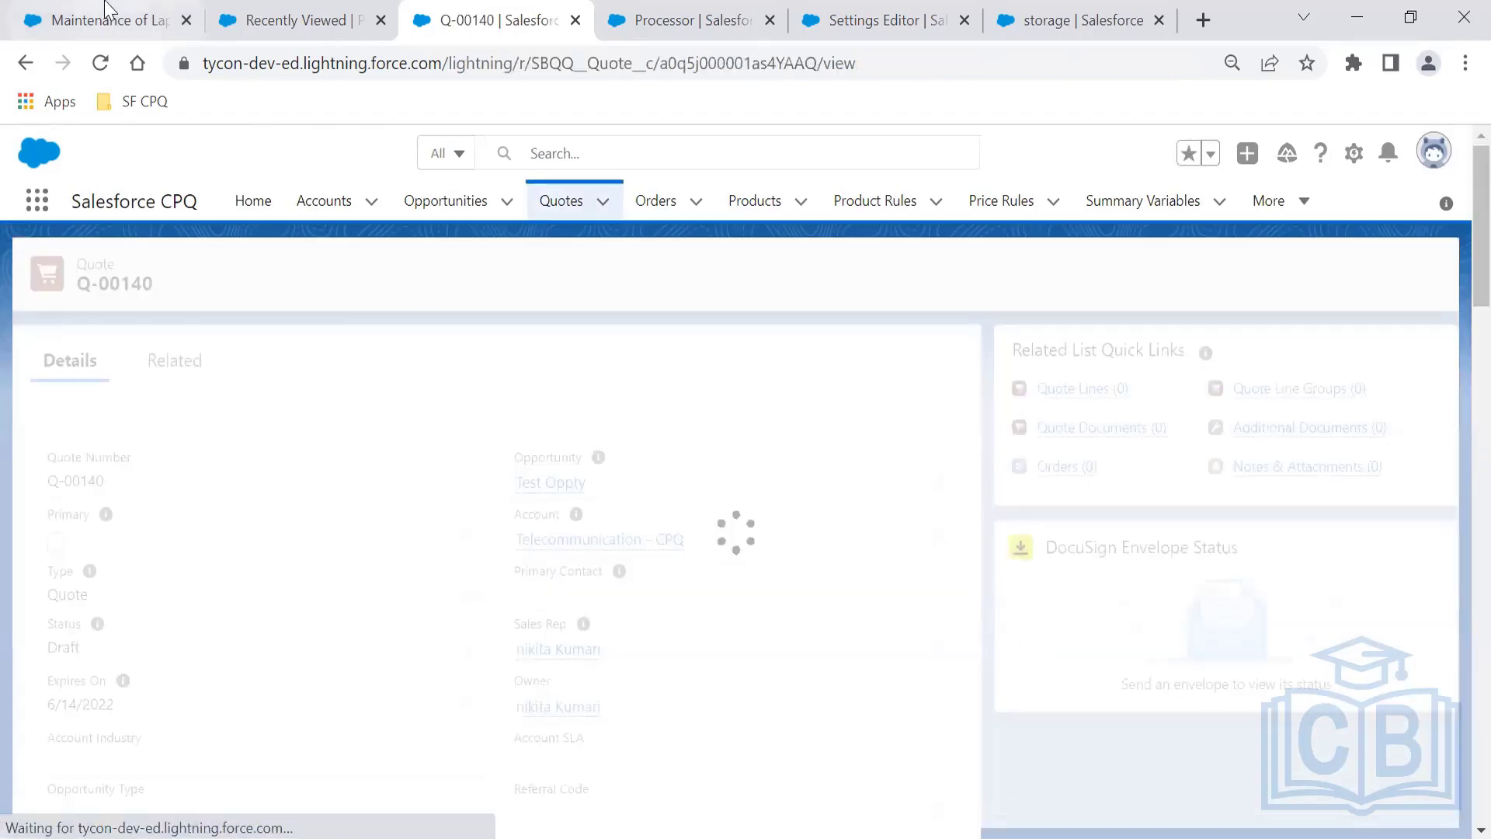
- Review the CPQ pricing and subscription settings in the details of the Maintenance of Lapt 25 product
click(110, 11)
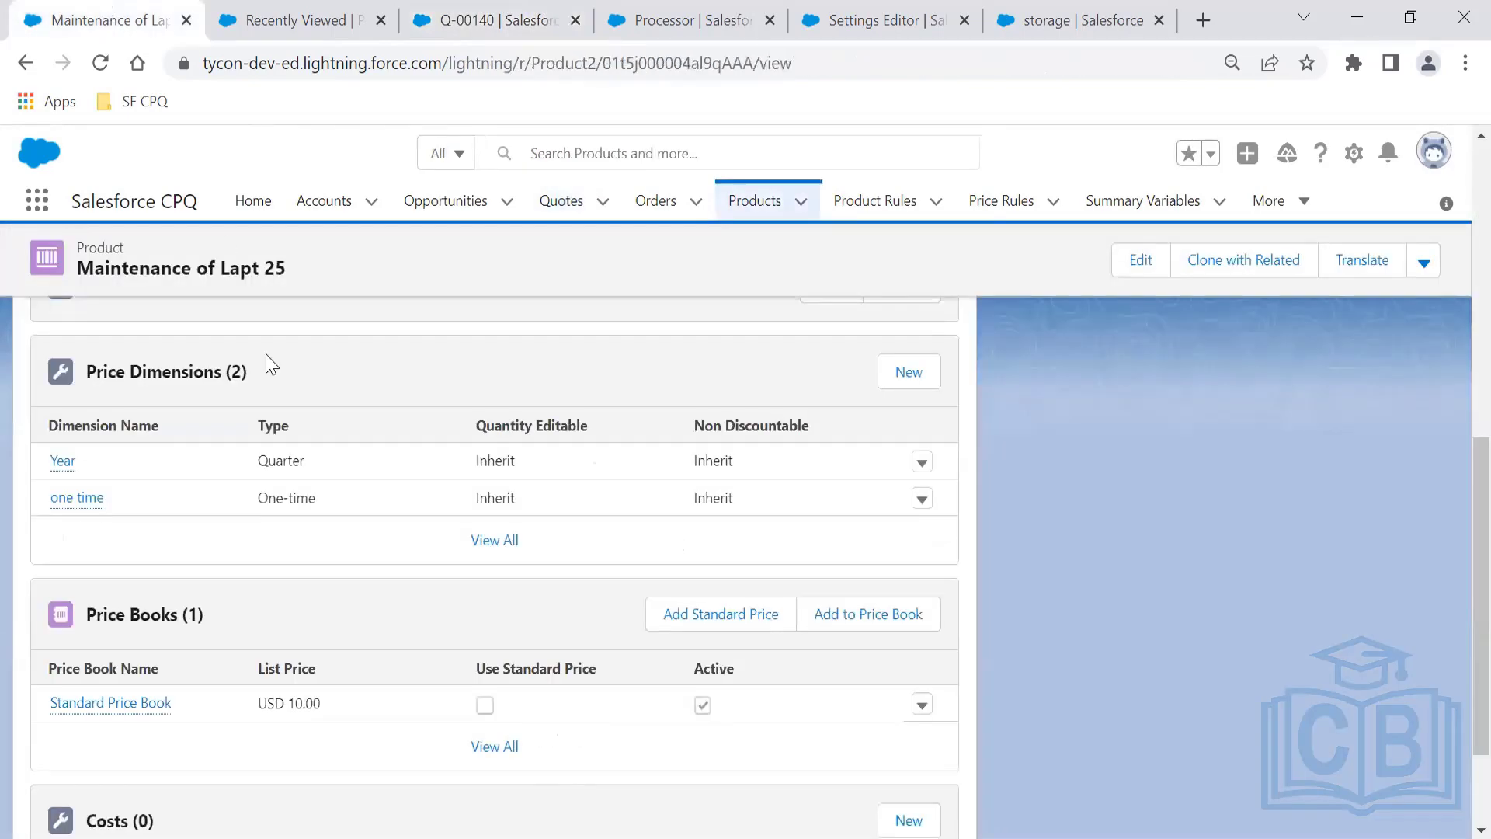
drag(1459, 514, 1459, 111)
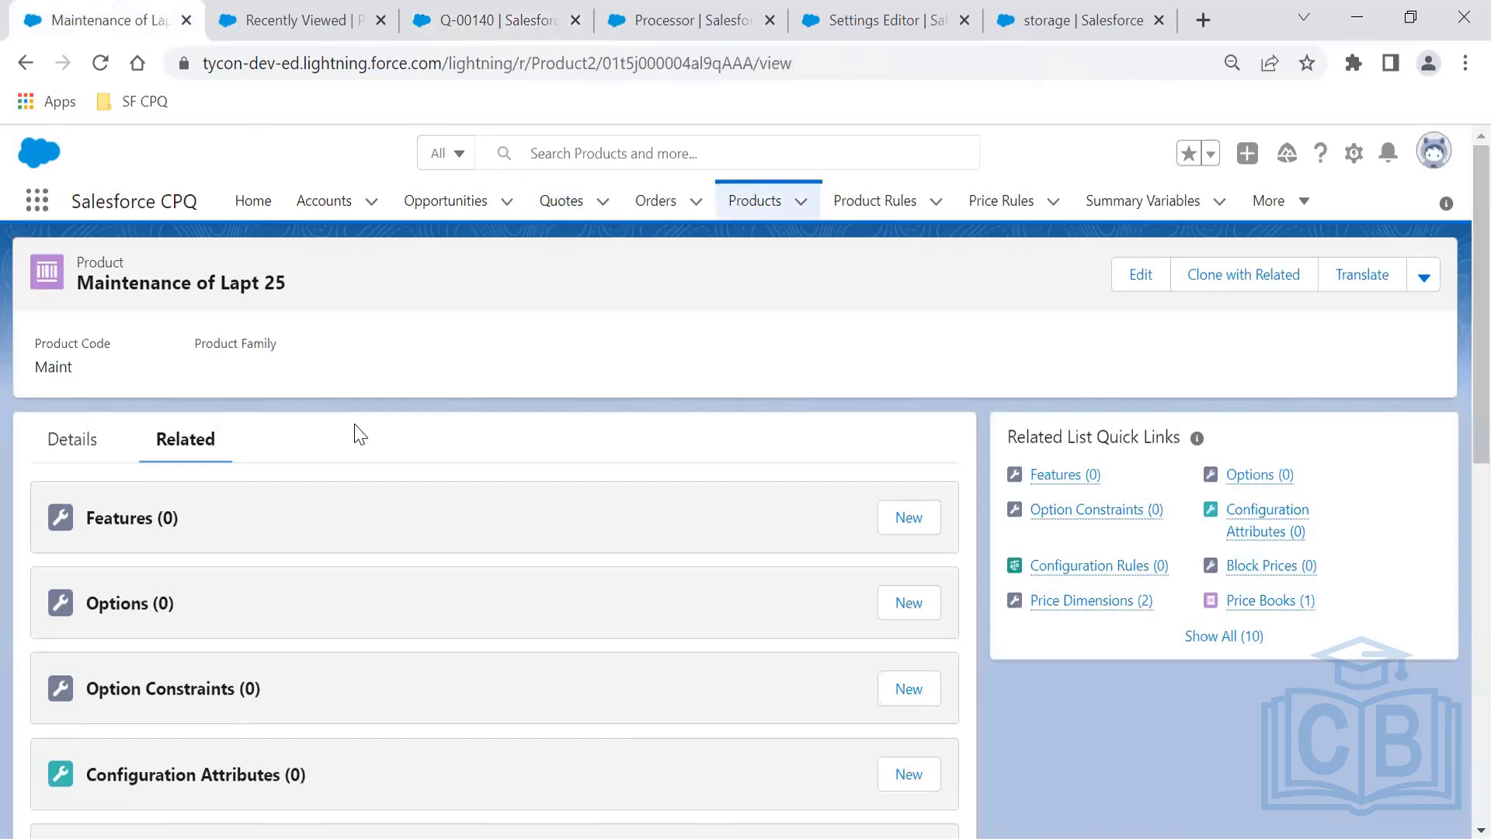
click(48, 446)
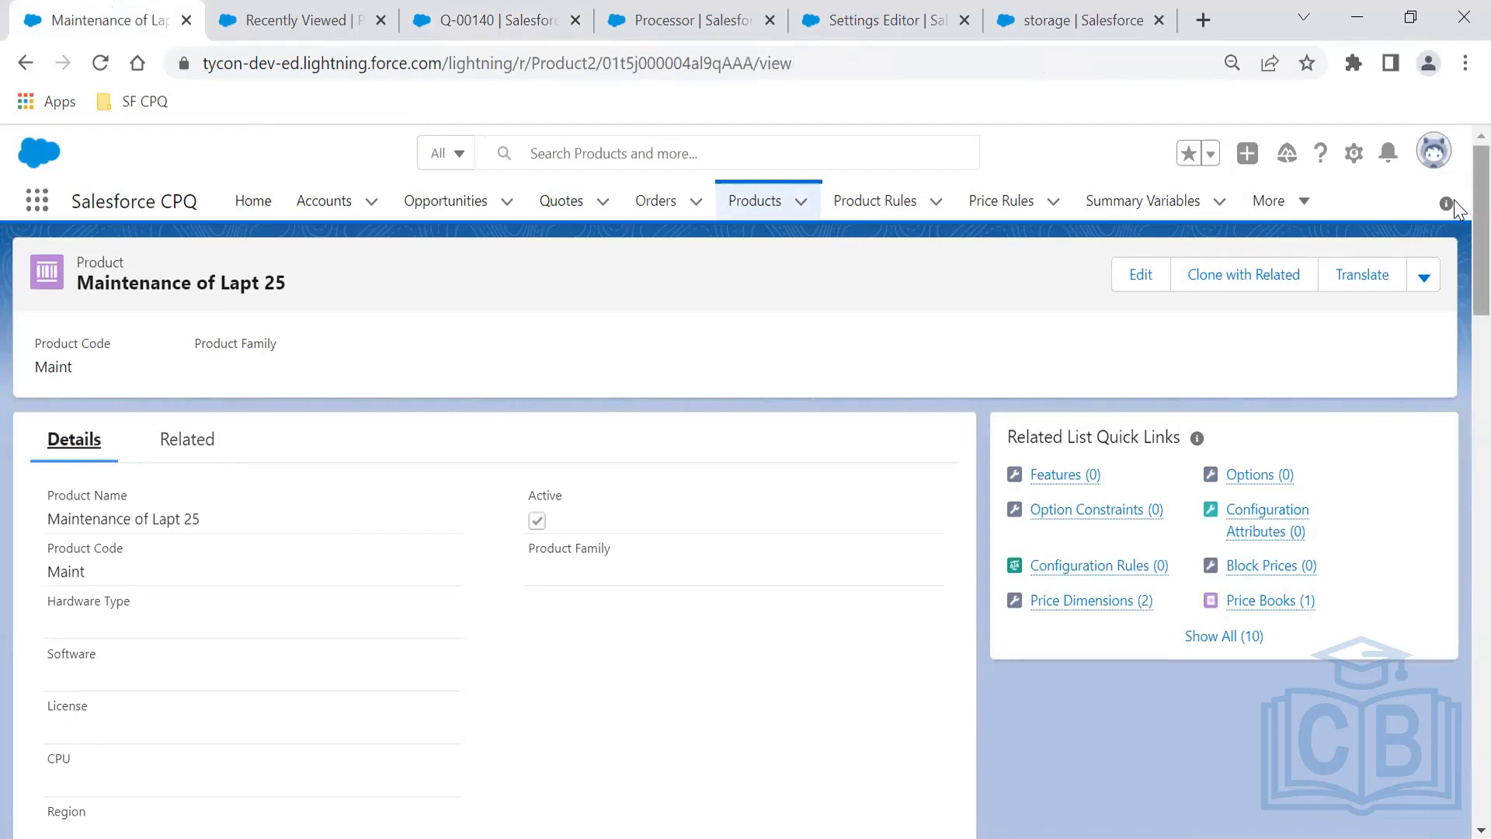
scroll(1455, 329, down, 3)
scroll(1438, 388, down, 8)
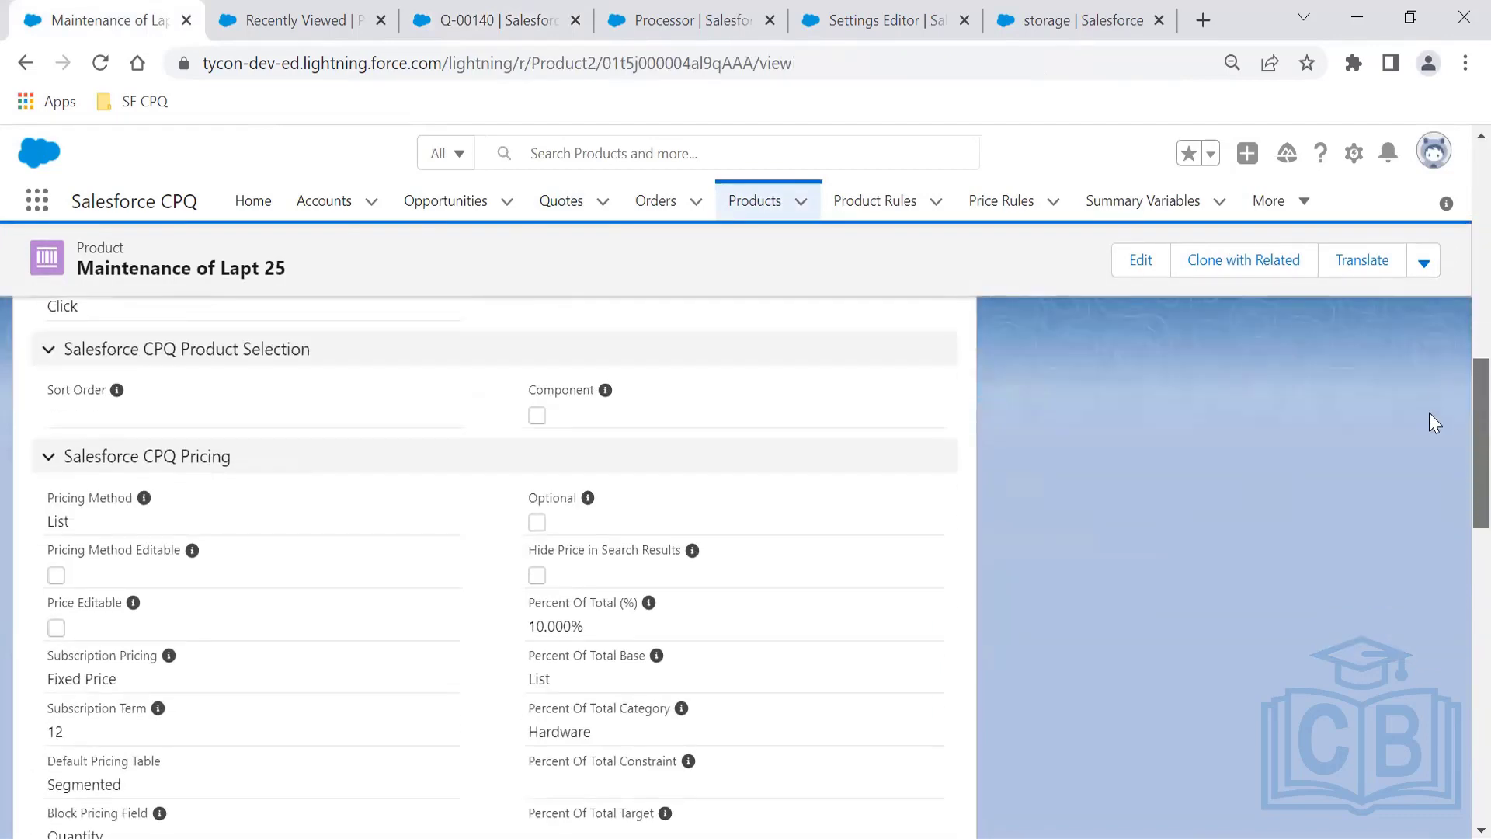
scroll(1429, 435, down, 2)
scroll(1426, 466, down, 1)
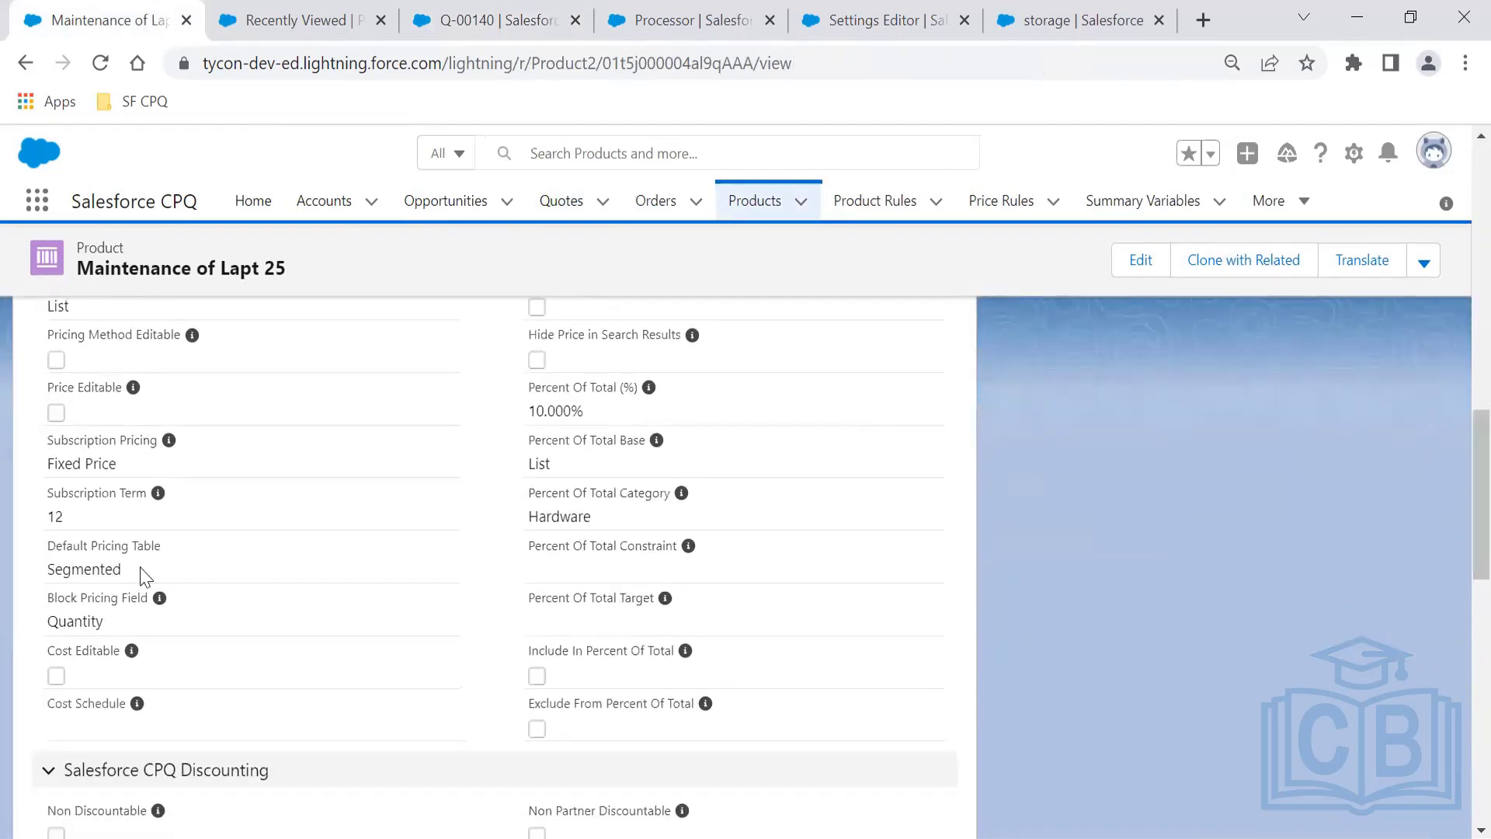
- Set the Default Pricing Table of the Maintenance of Lapt 25 product to Standard and save the product
click(1142, 262)
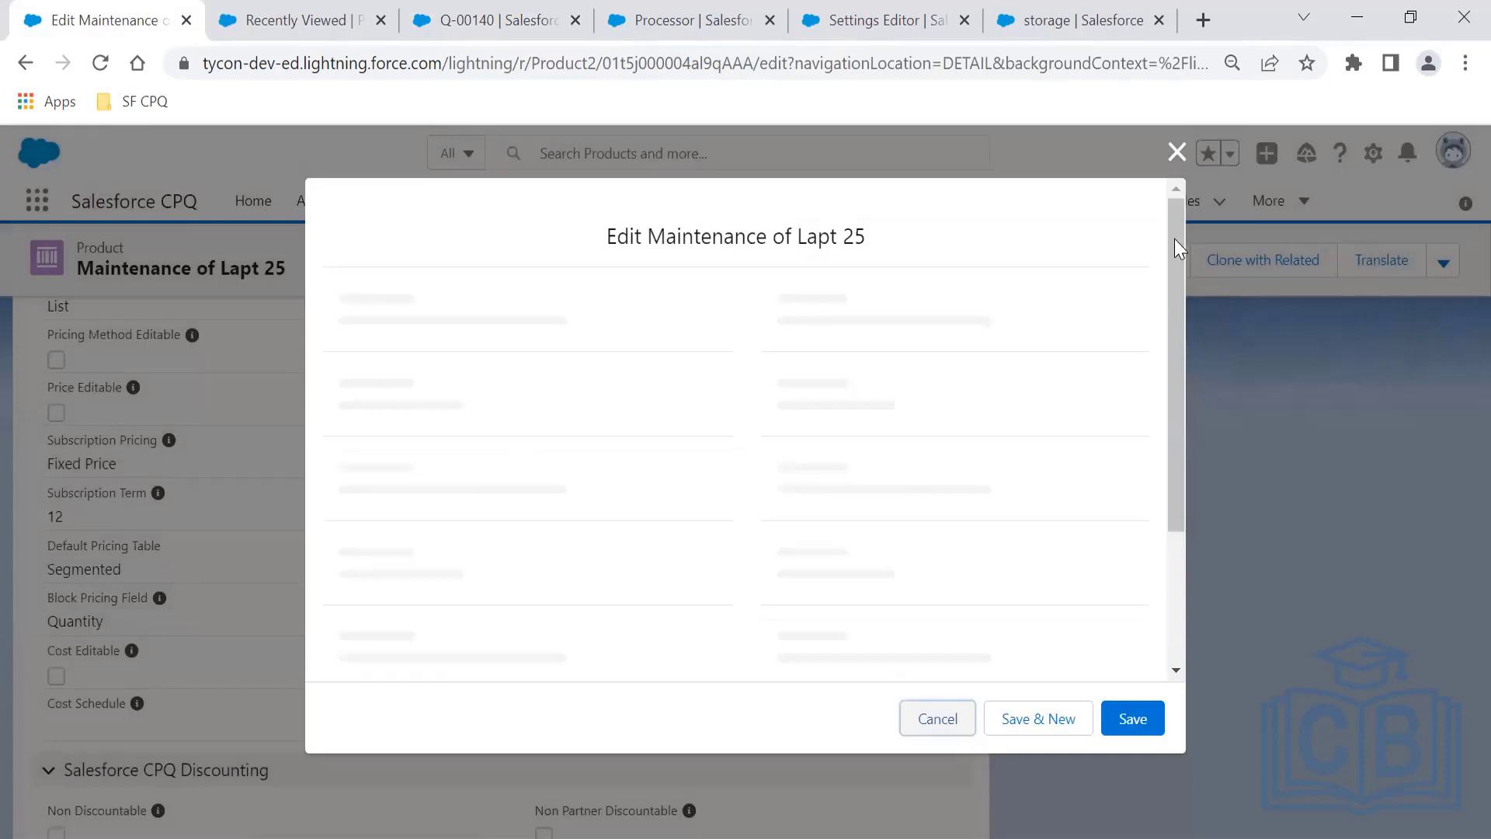
drag(1179, 243, 1118, 466)
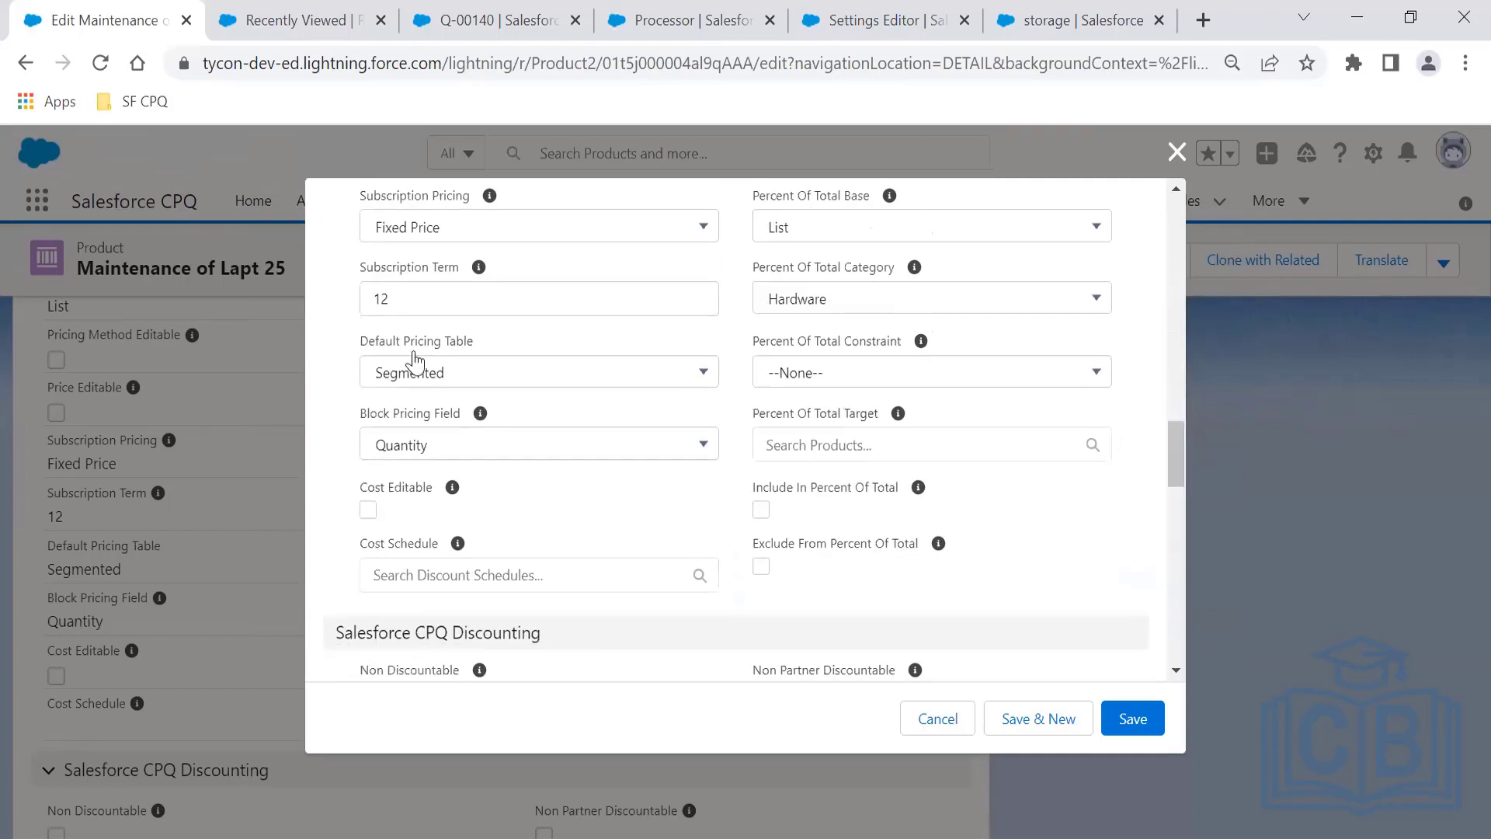
click(424, 375)
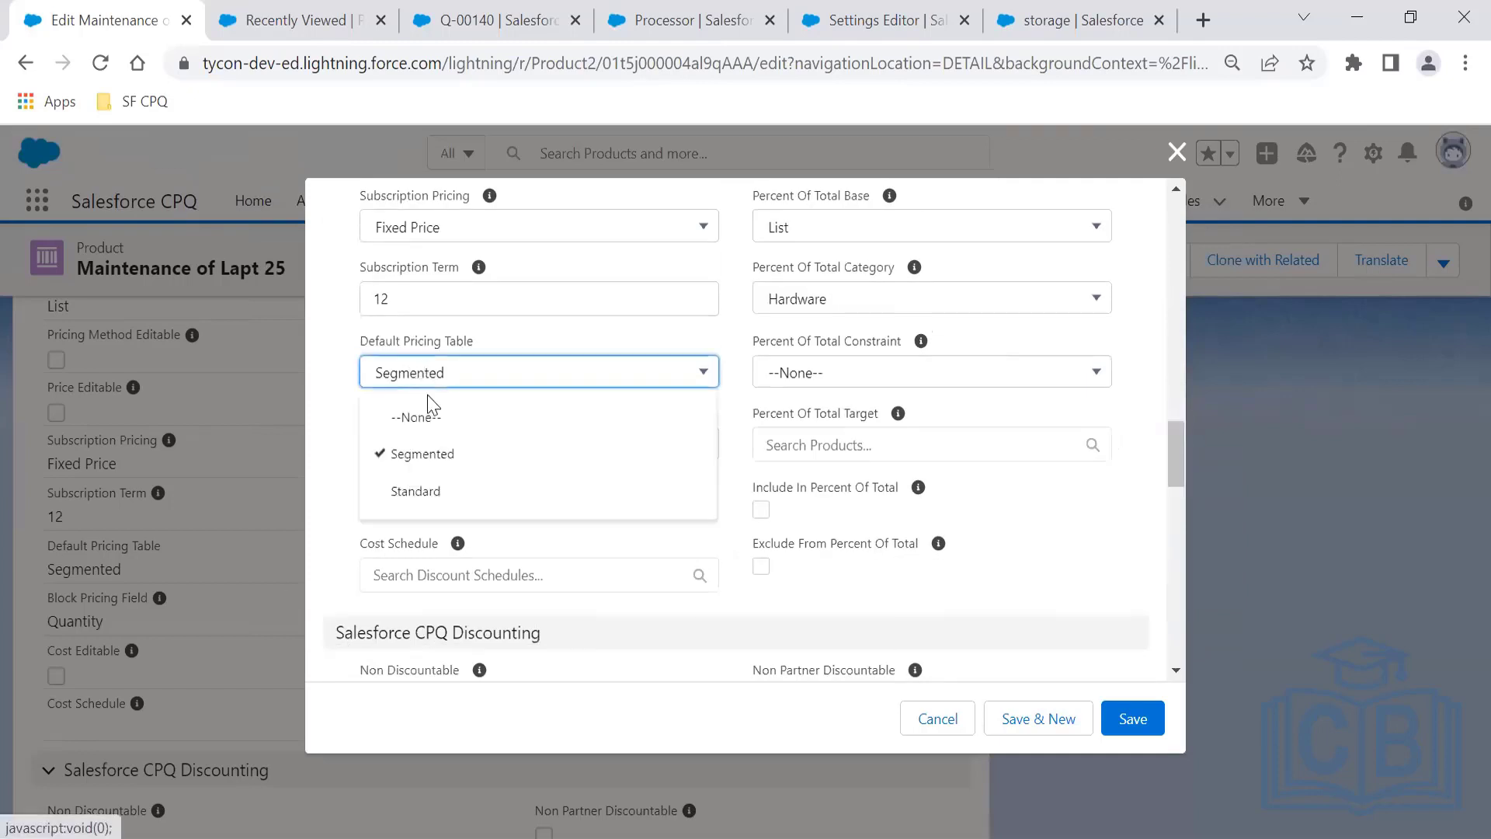
click(432, 488)
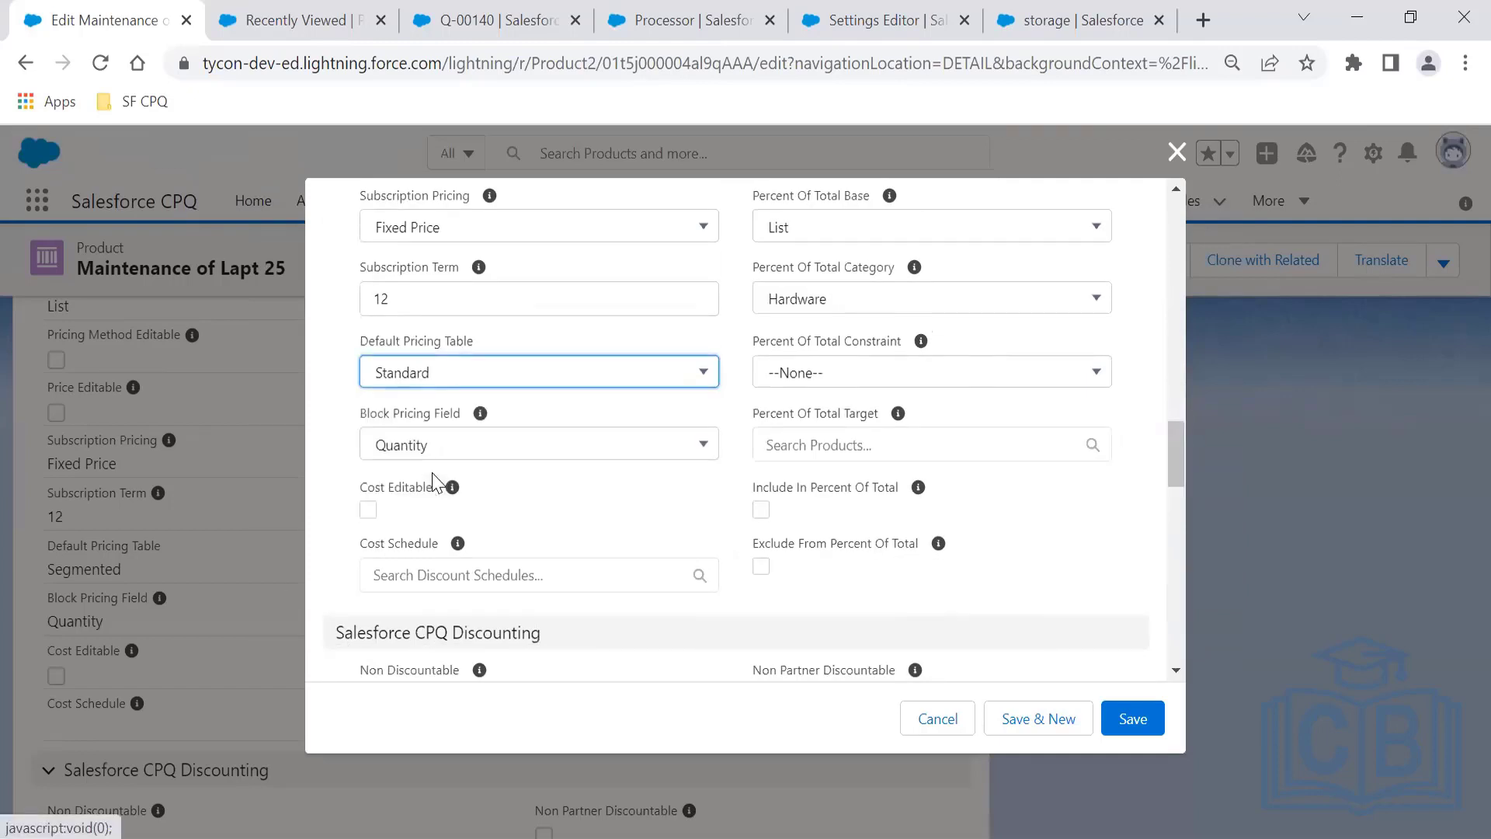
click(1106, 719)
- Open the quote's line editor, search the products for "main" and add Maintenance of Lapt 25 to the quote
click(437, 5)
click(1056, 272)
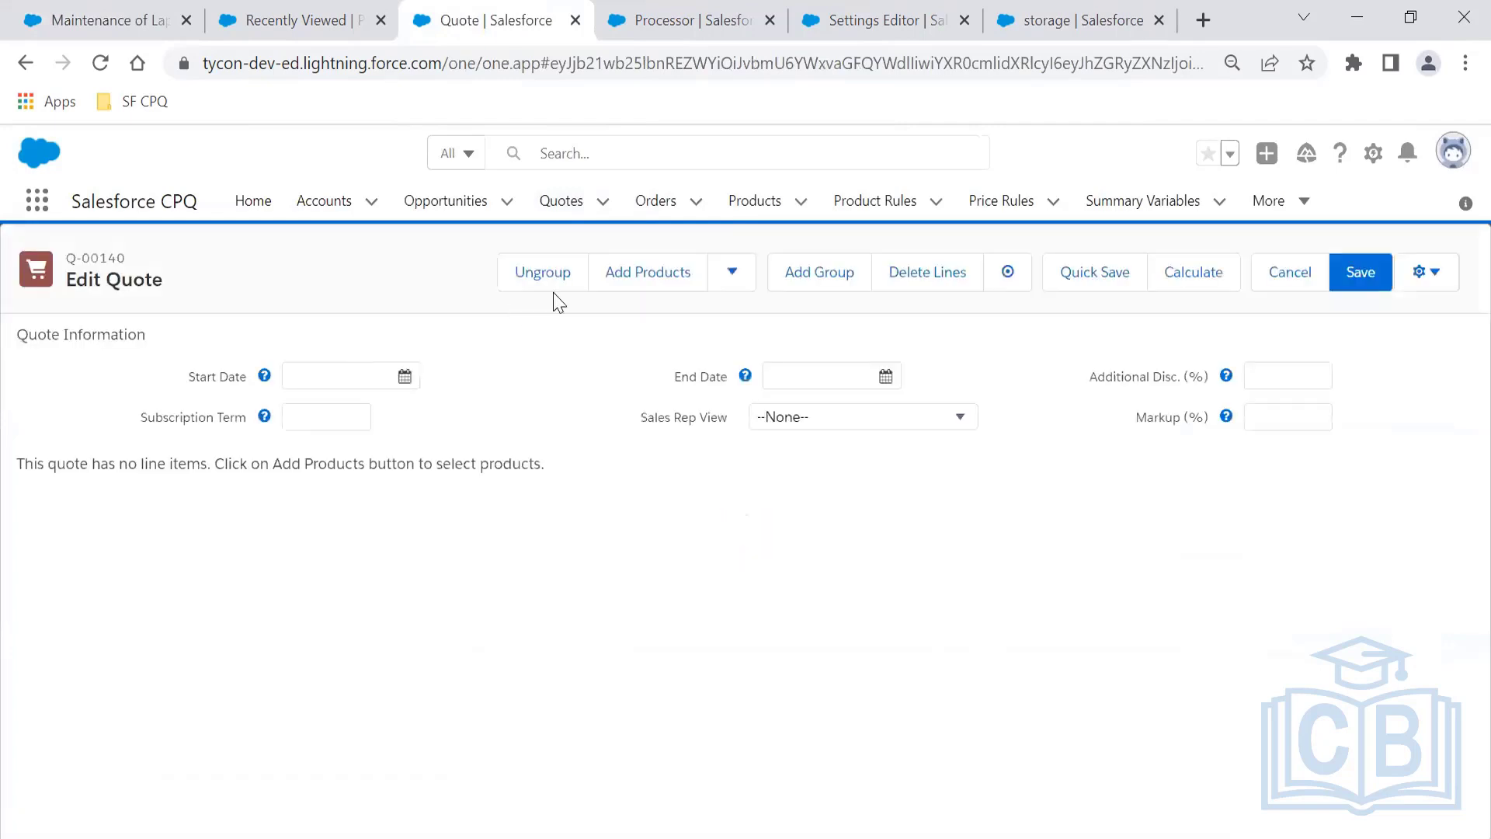
click(632, 285)
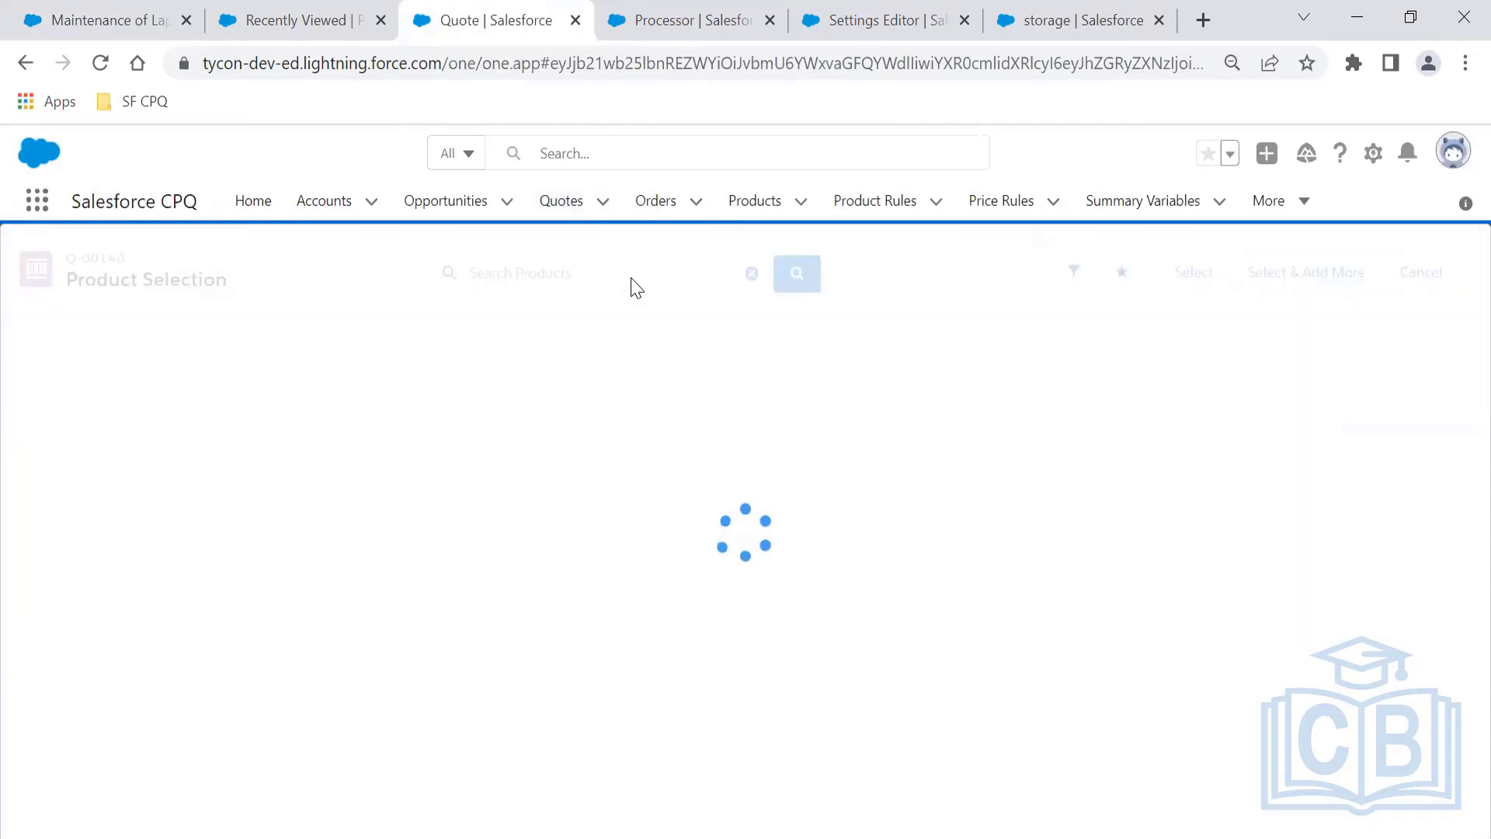
text(main)
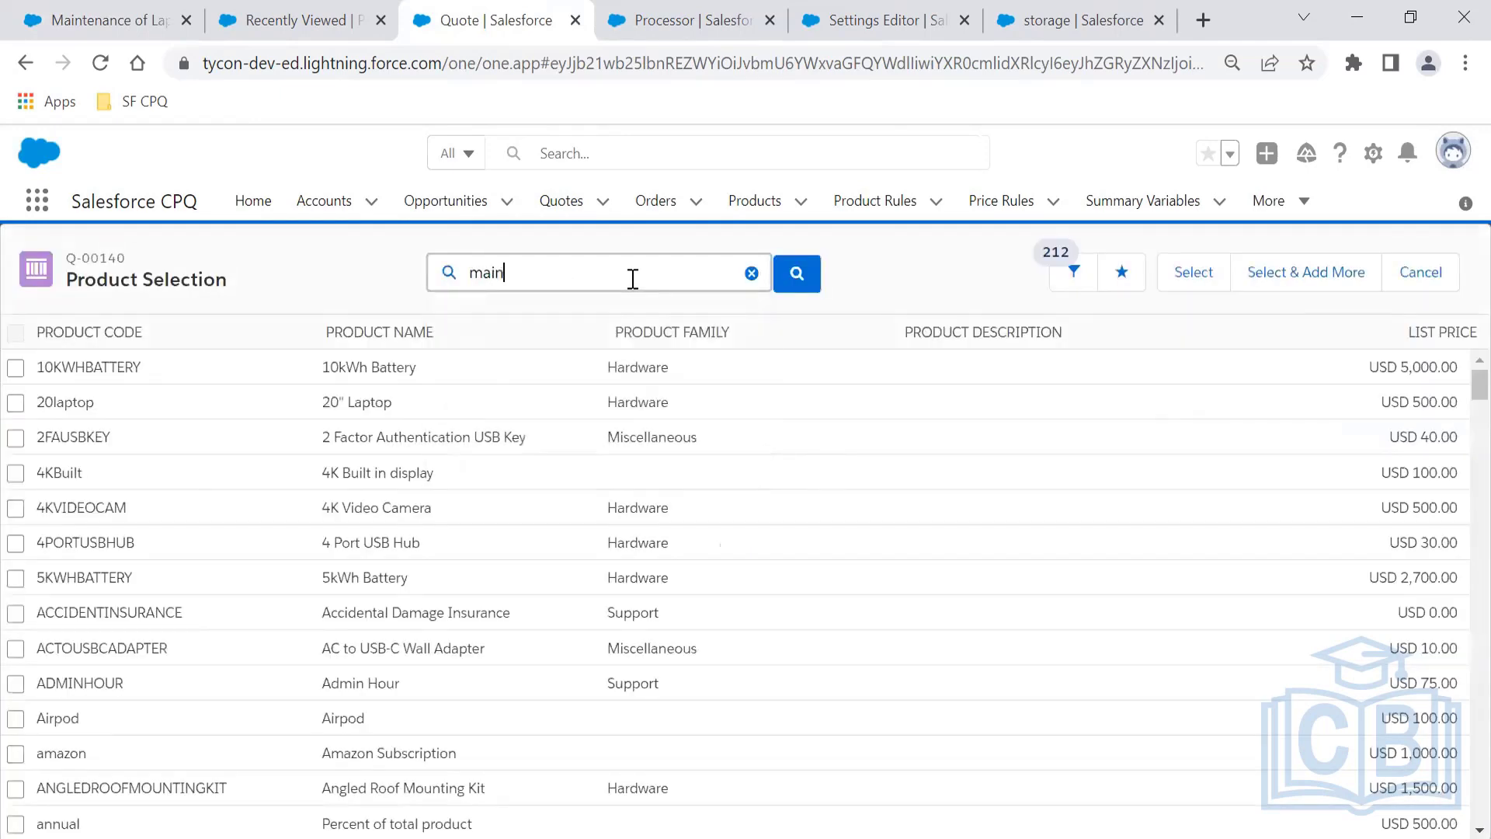
key(Return)
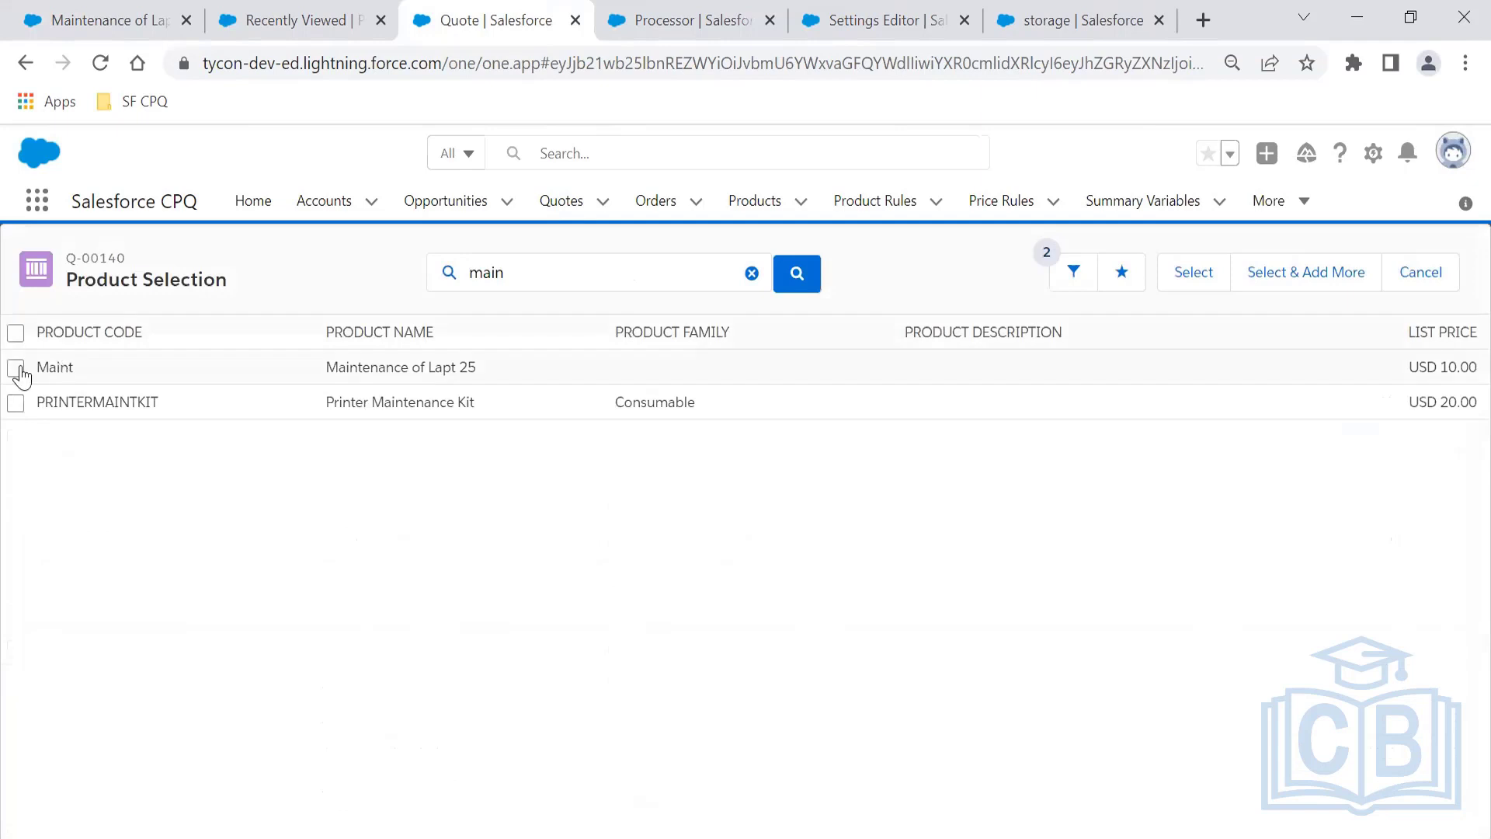
click(16, 368)
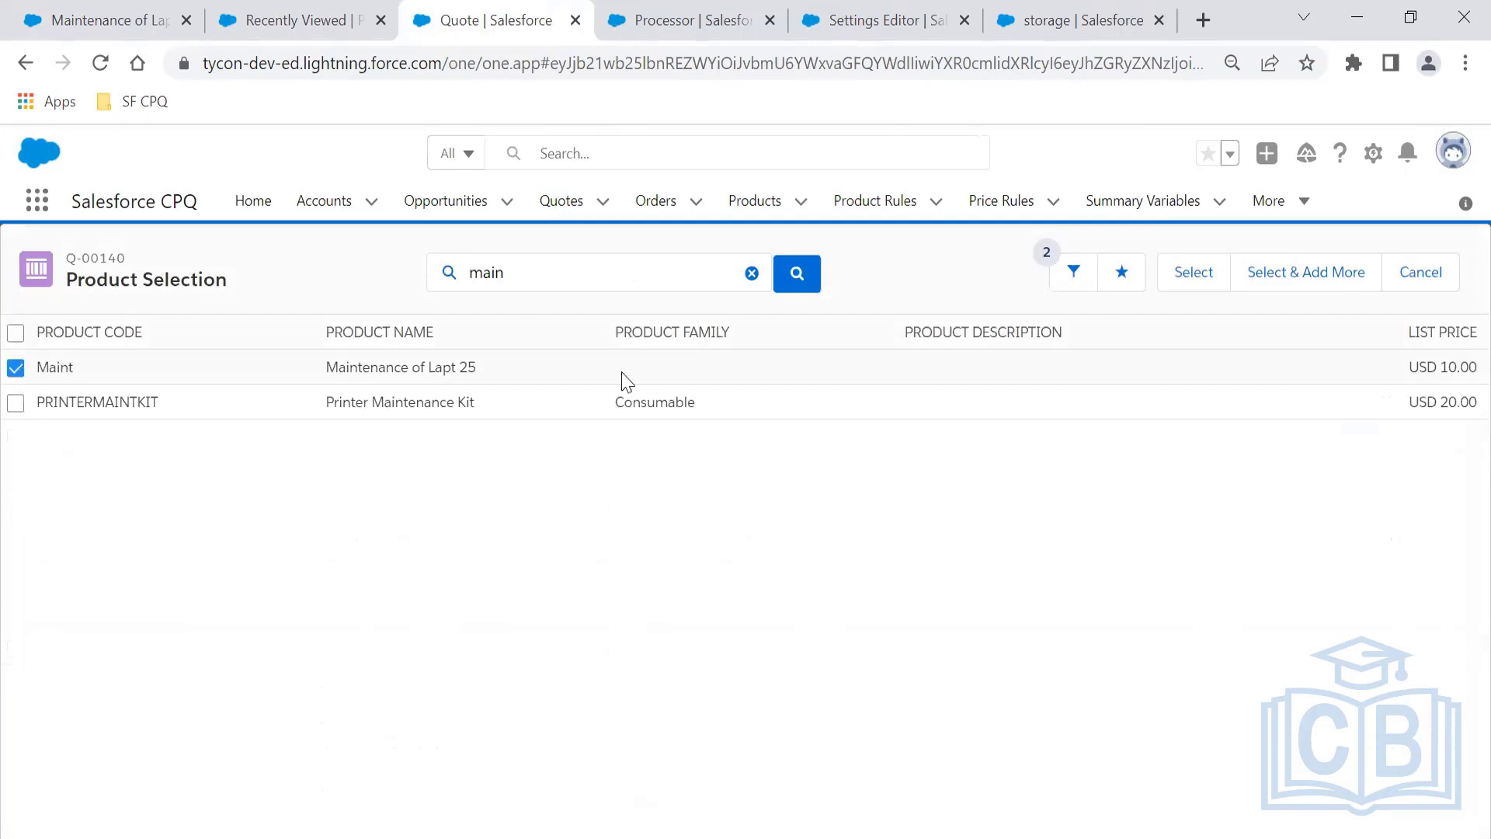
click(1183, 273)
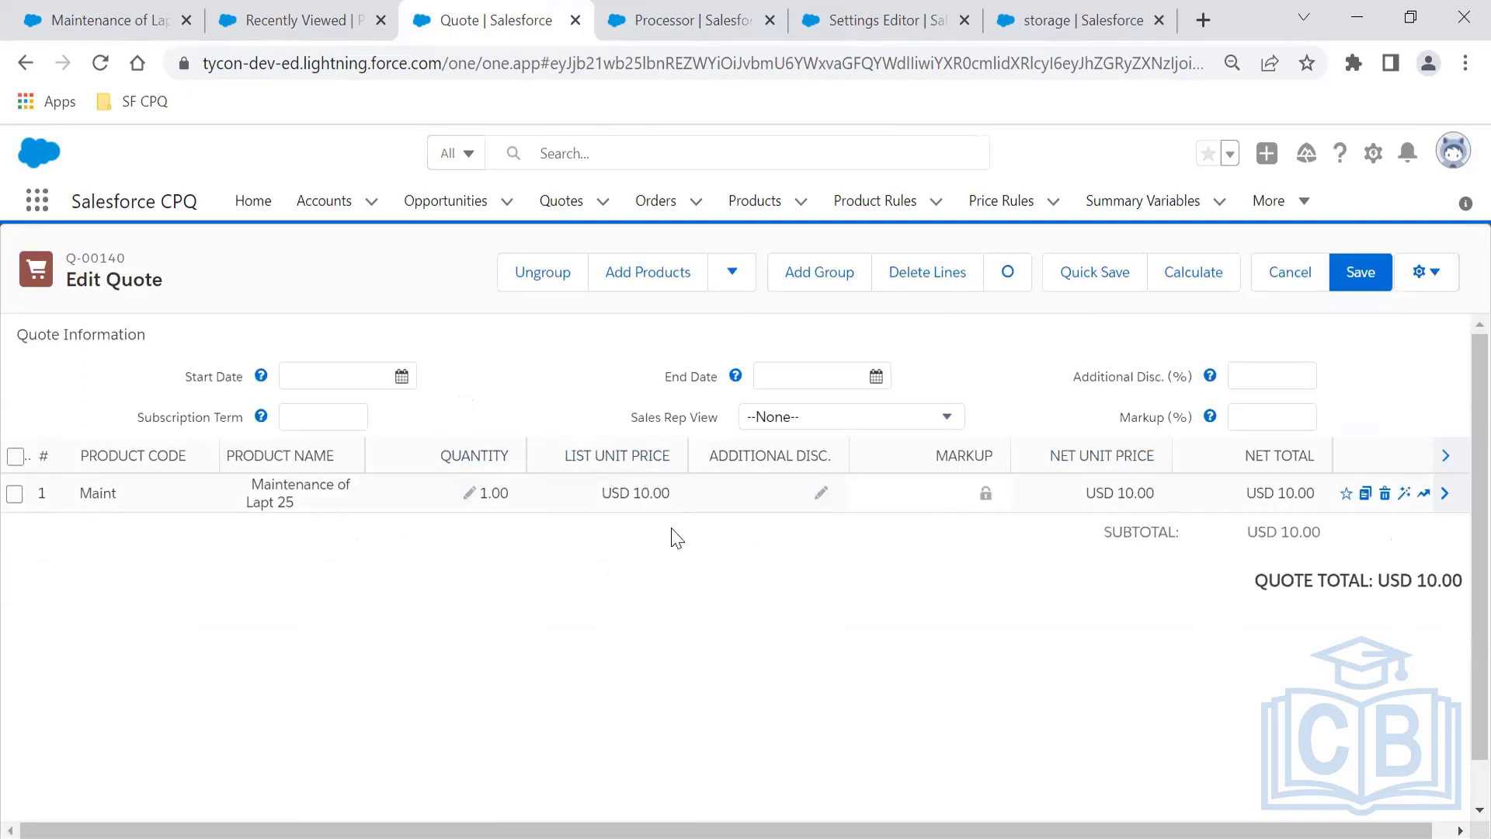
- Review the Default Pricing Table field and the price dimensions of Maintenance of Lapt 25, and switch to the PowerPoint presentation
click(76, 17)
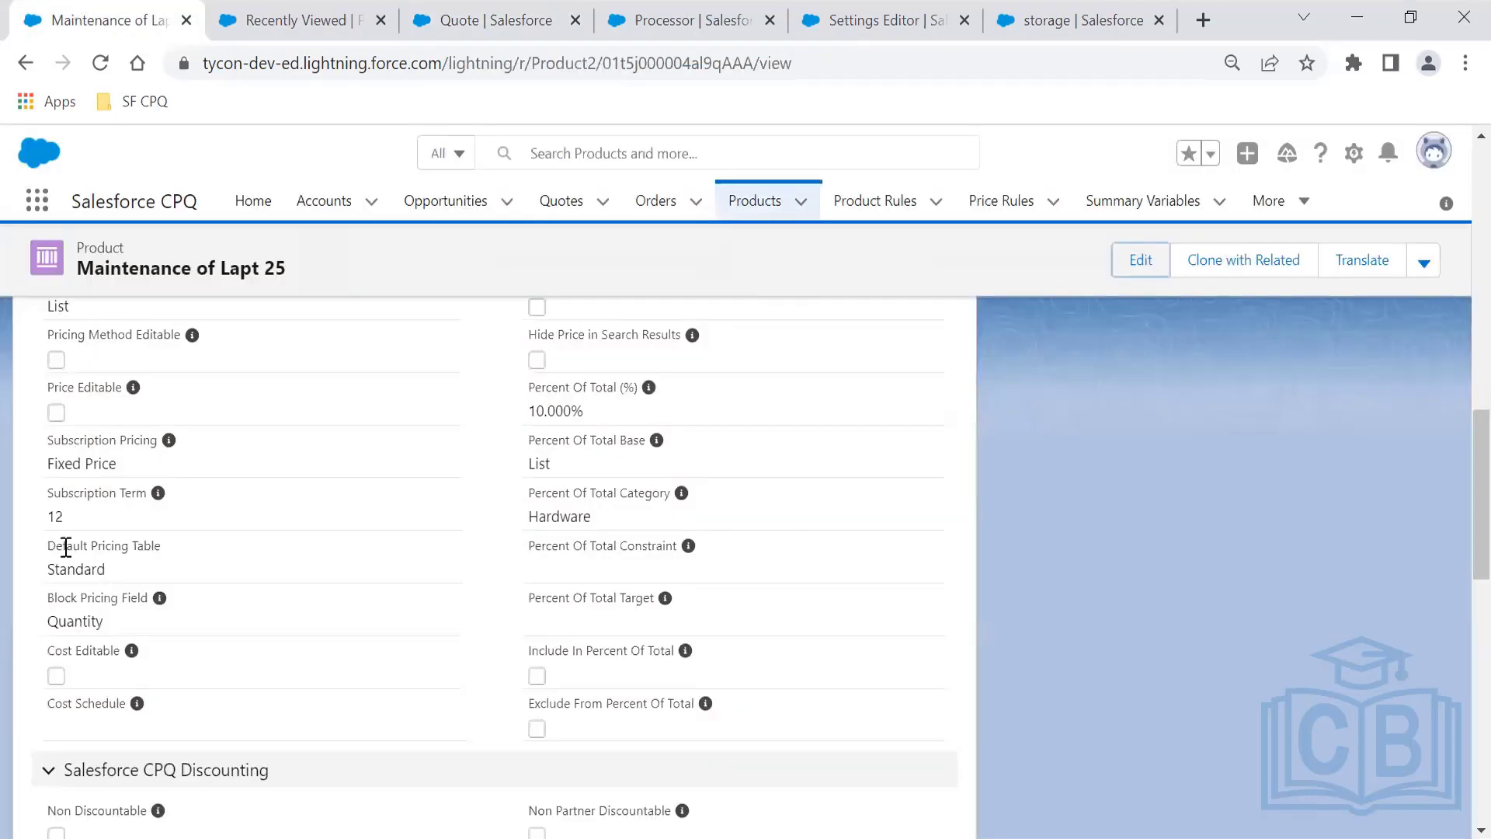
drag(178, 553, 33, 553)
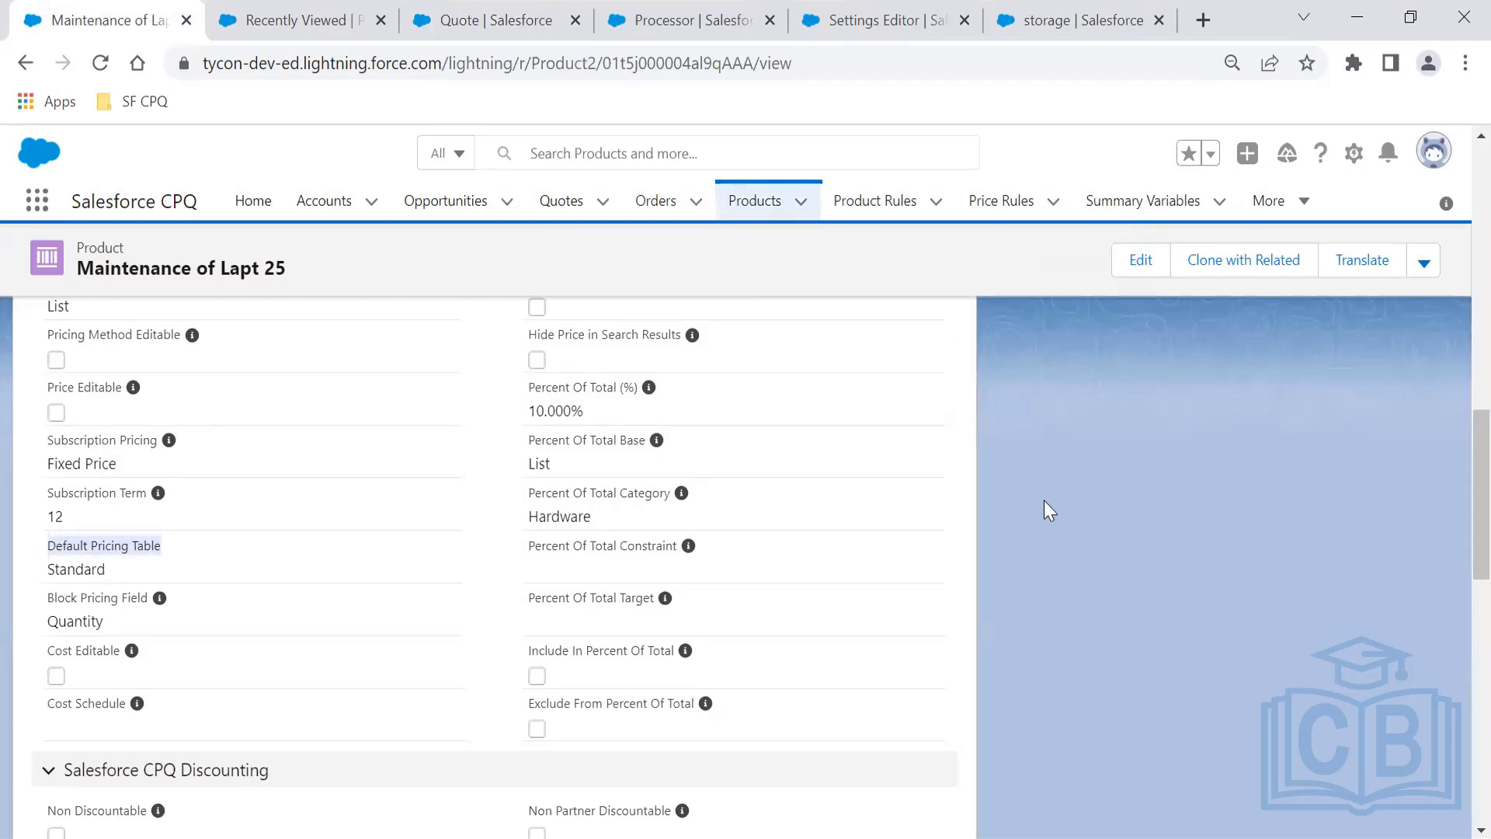
scroll(1459, 149, up, 4)
scroll(1459, 143, up, 10)
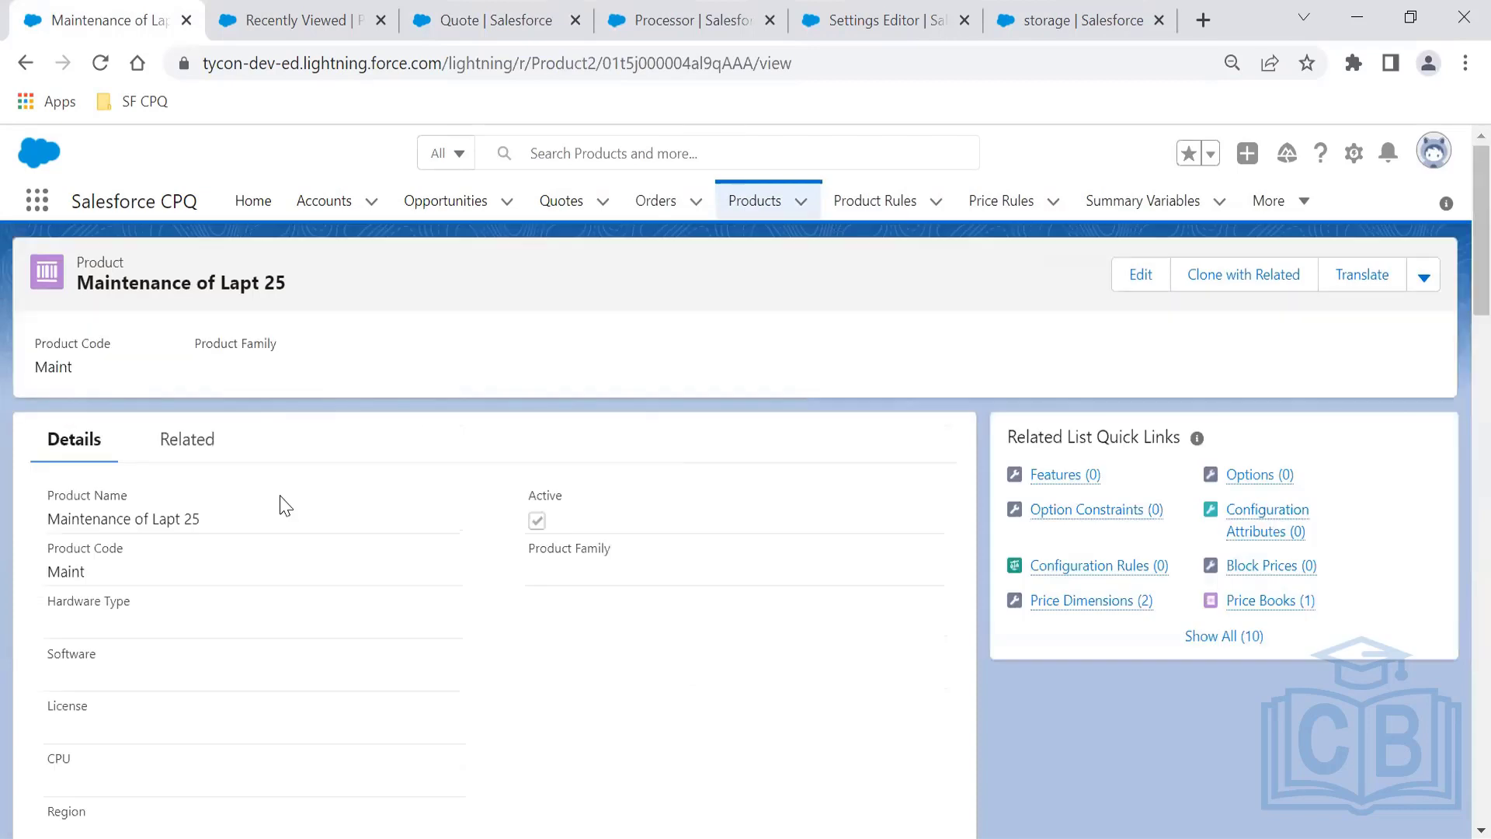
scroll(1452, 616, down, 5)
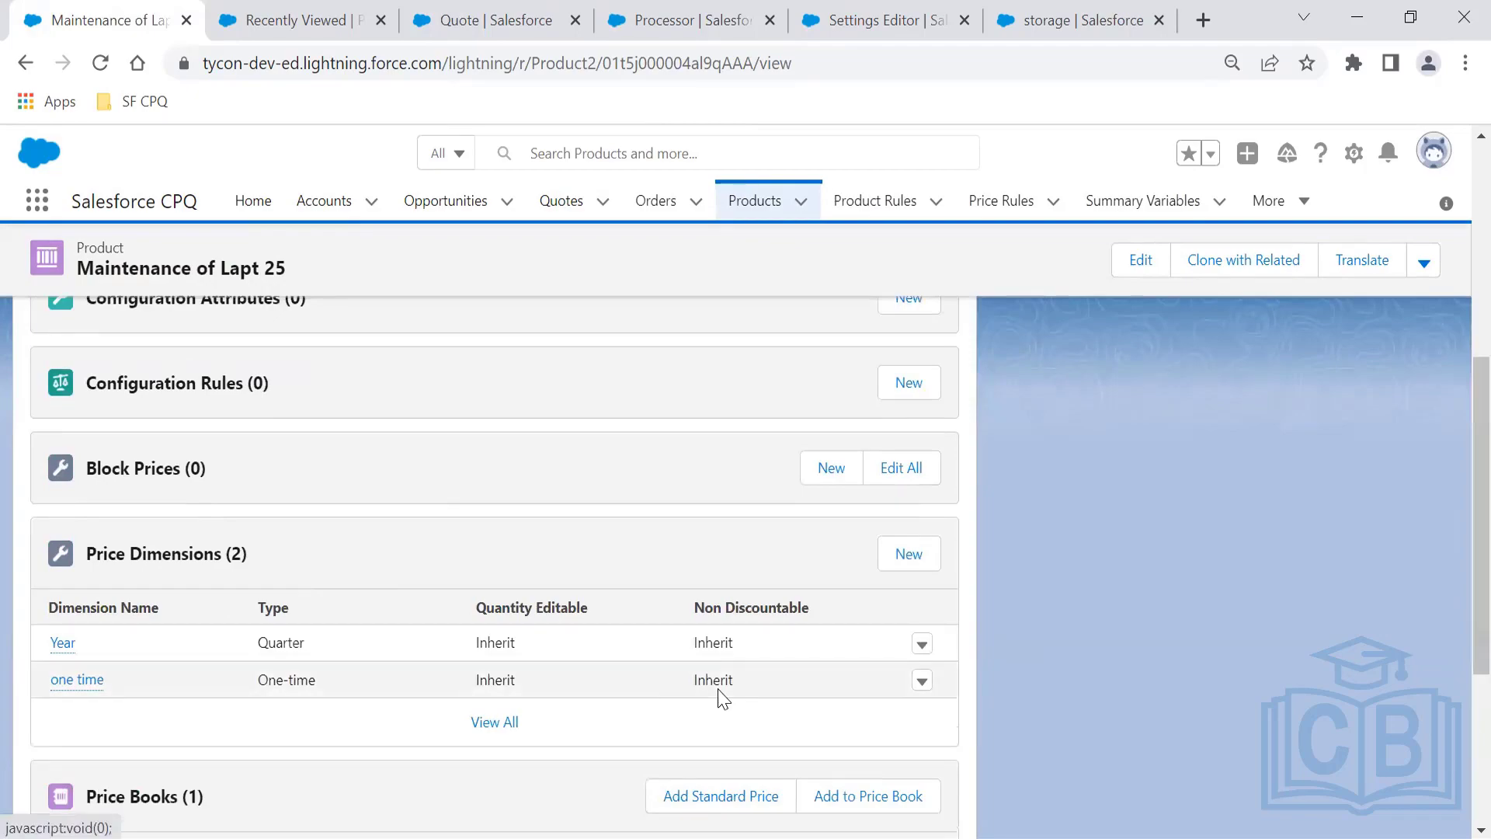
key(alt+Tab)
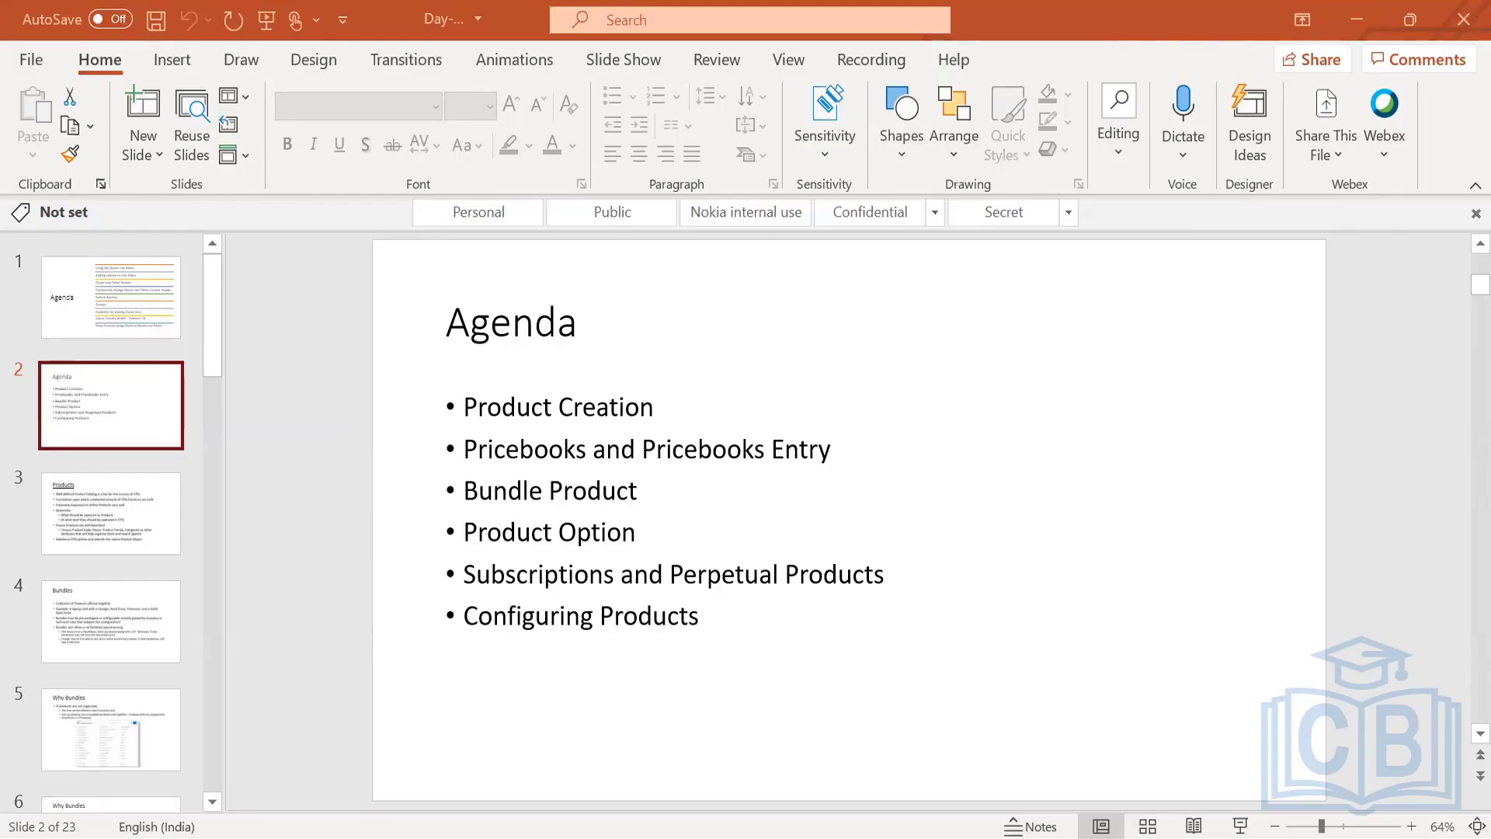